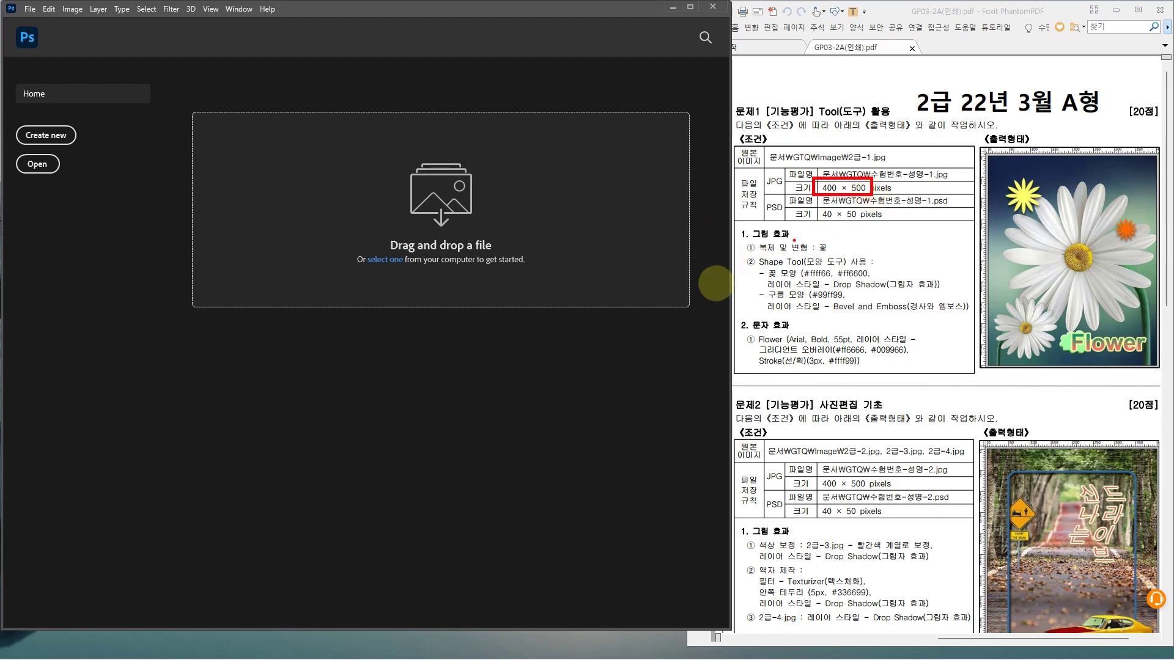
Start a new document from the Home screen's Create new, then go to the File menu
{"action": "left_click", "coordinate": [50, 141]}
{"action": "left_click", "coordinate": [51, 143]}
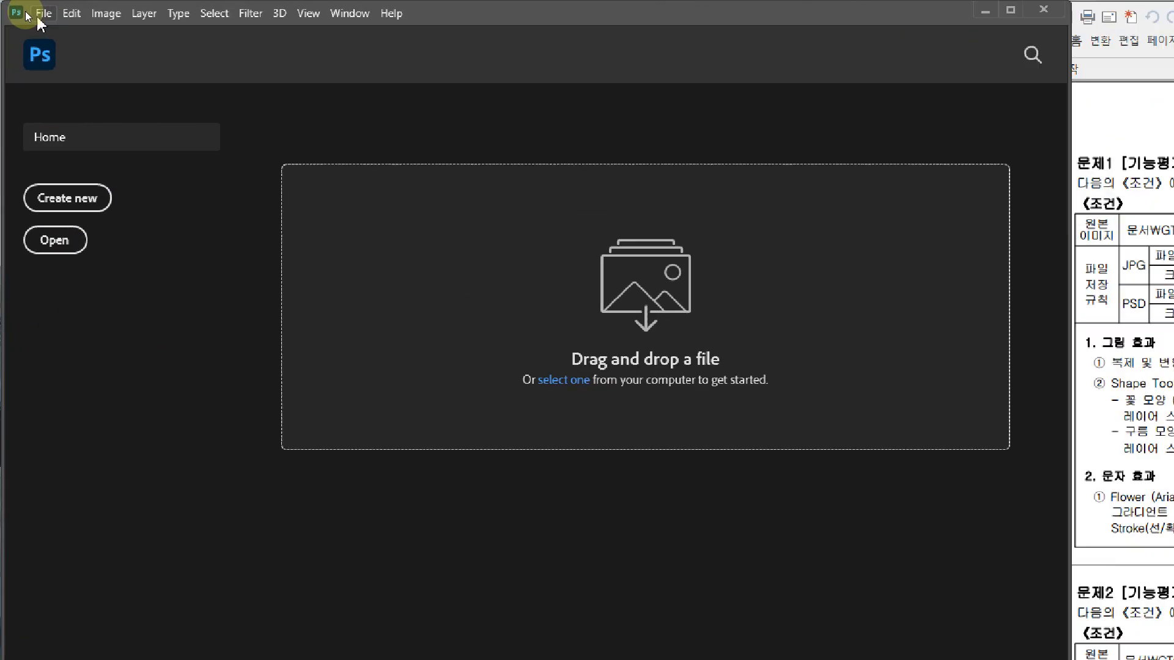
{"action": "left_click", "coordinate": [28, 10]}
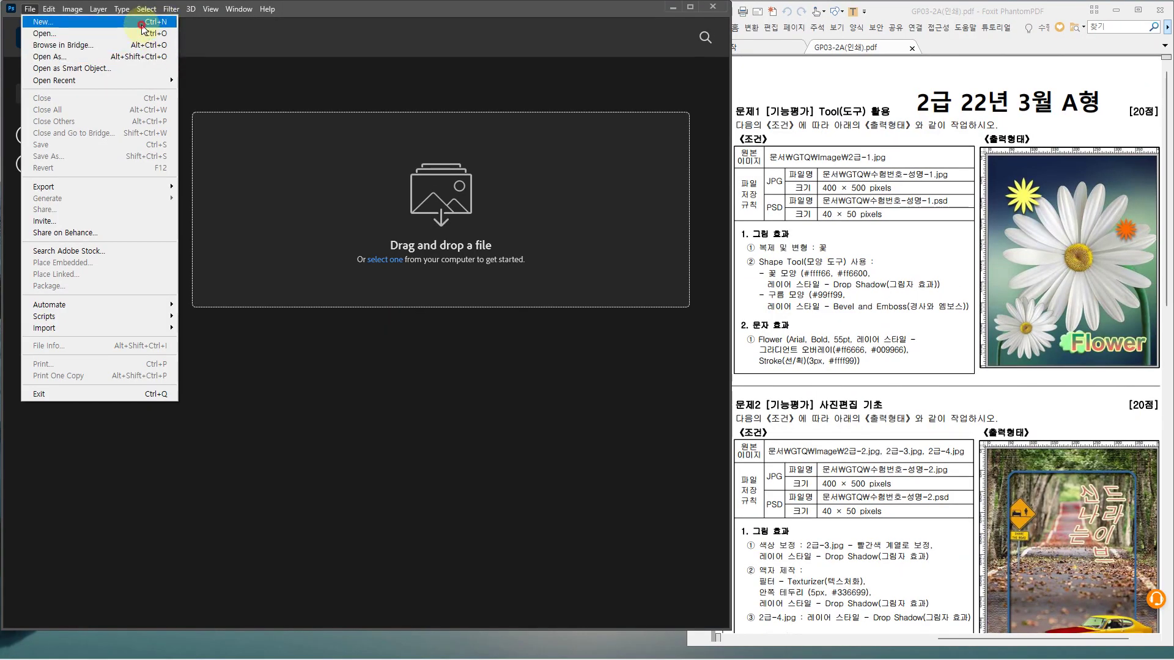
Bring up the New Document settings dialog
{"action": "left_click", "coordinate": [141, 24]}
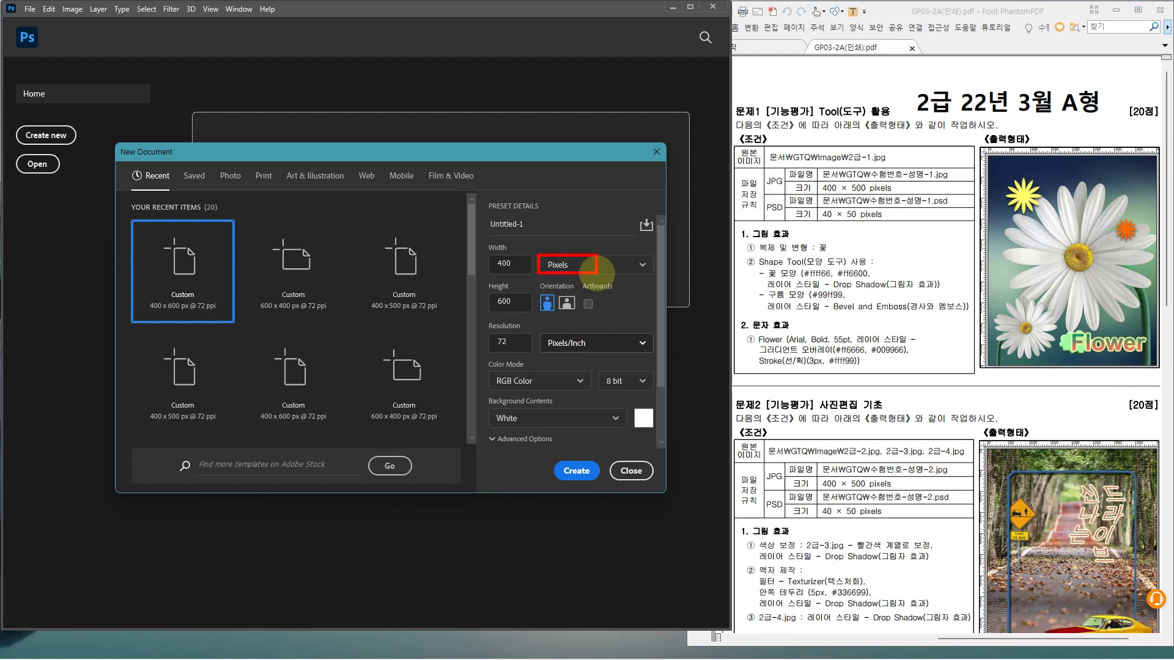
{"action": "mouse_move", "coordinate": [596, 273]}
{"action": "left_mouse_down"}
{"action": "mouse_move", "coordinate": [591, 297]}
{"action": "mouse_move", "coordinate": [604, 307]}
{"action": "left_mouse_up"}
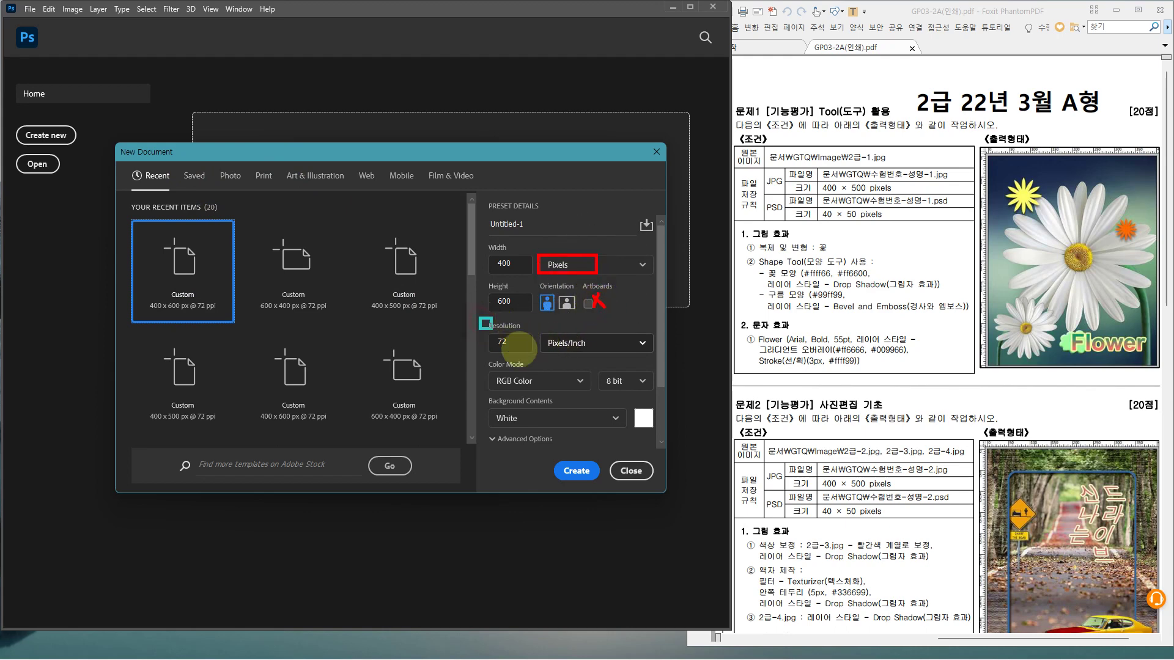
{"action": "left_click_drag", "start_coordinate": [519, 347], "coordinate": [656, 354]}
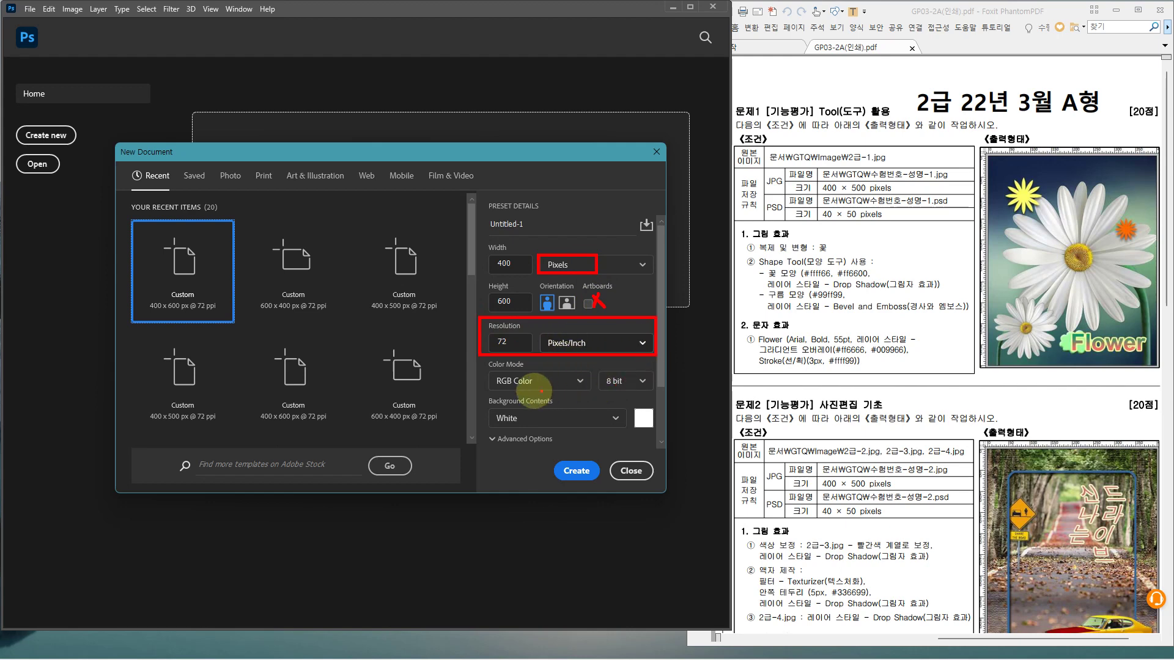
{"action": "mouse_move", "coordinate": [479, 355]}
{"action": "left_mouse_down"}
{"action": "mouse_move", "coordinate": [520, 394]}
{"action": "mouse_move", "coordinate": [656, 394]}
{"action": "left_mouse_up"}
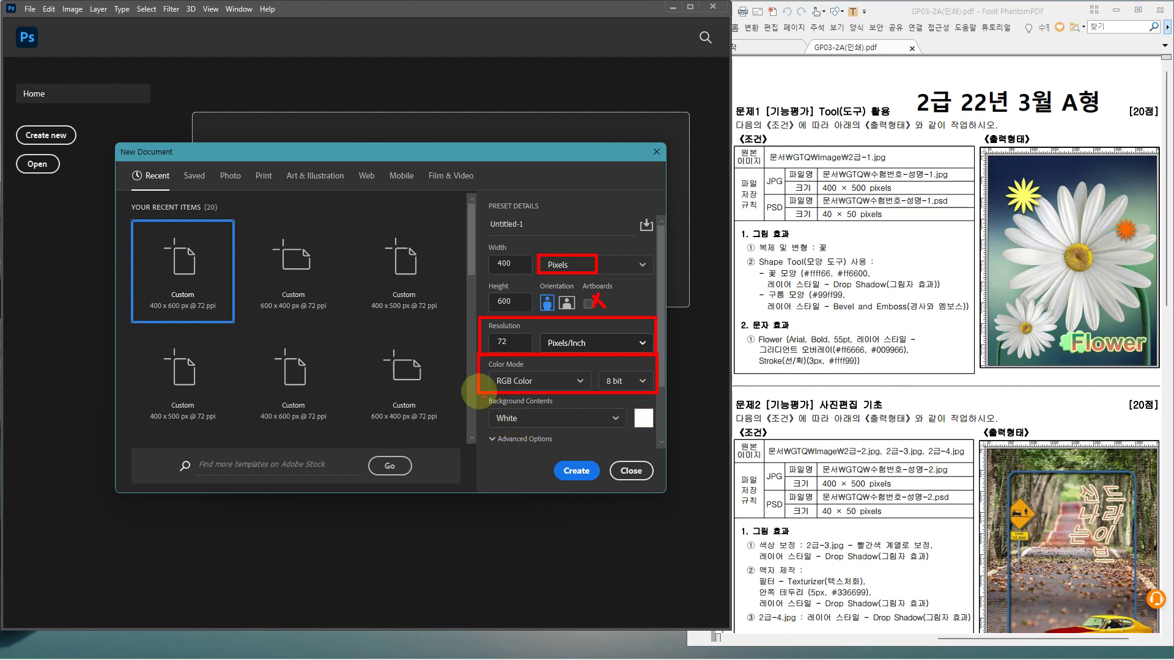
{"action": "left_click_drag", "start_coordinate": [478, 393], "coordinate": [657, 431]}
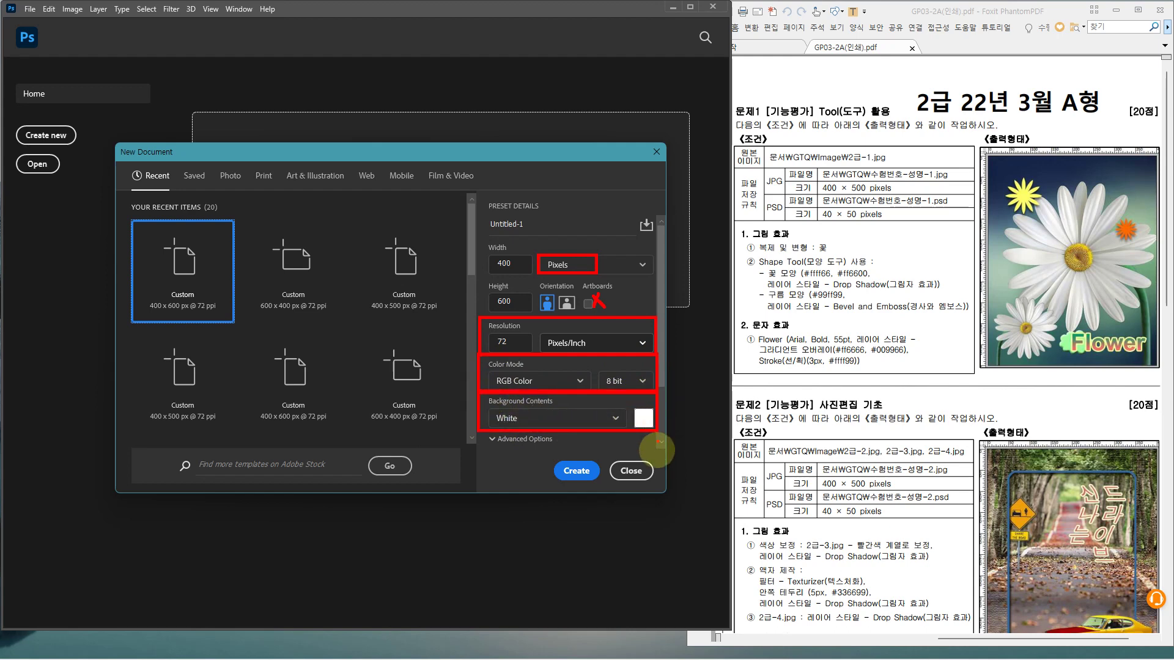
{"action": "key", "text": "Escape"}
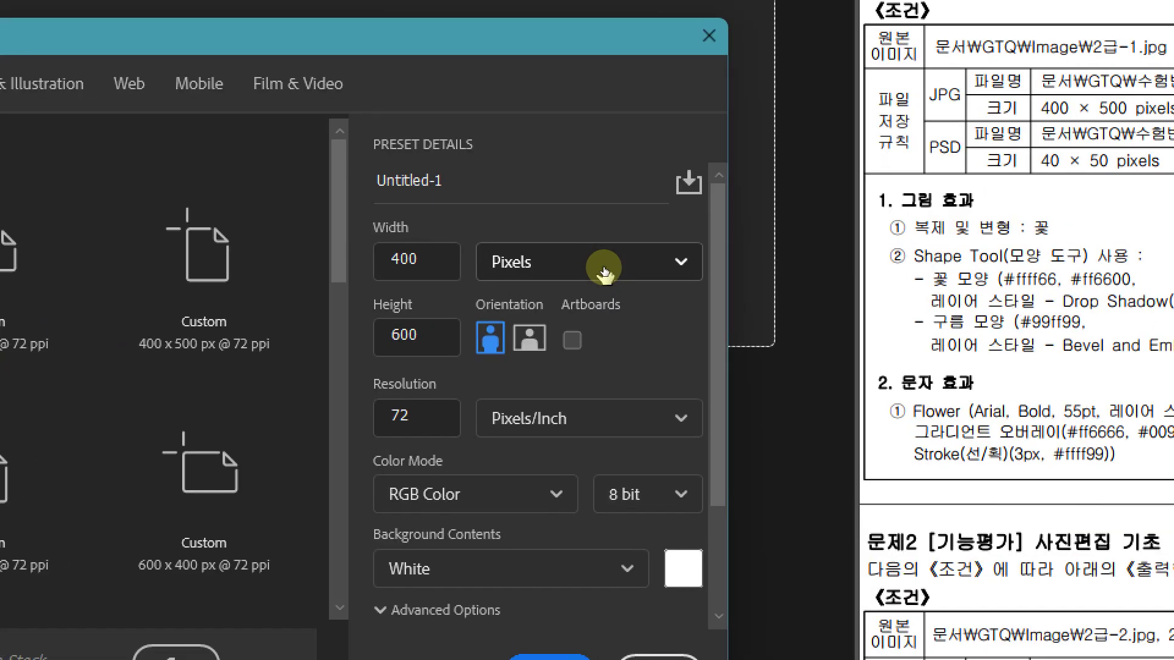
Keep units in Pixels, set 400 × 500 px at 72 ppi, and create the document
{"action": "left_click", "coordinate": [603, 269]}
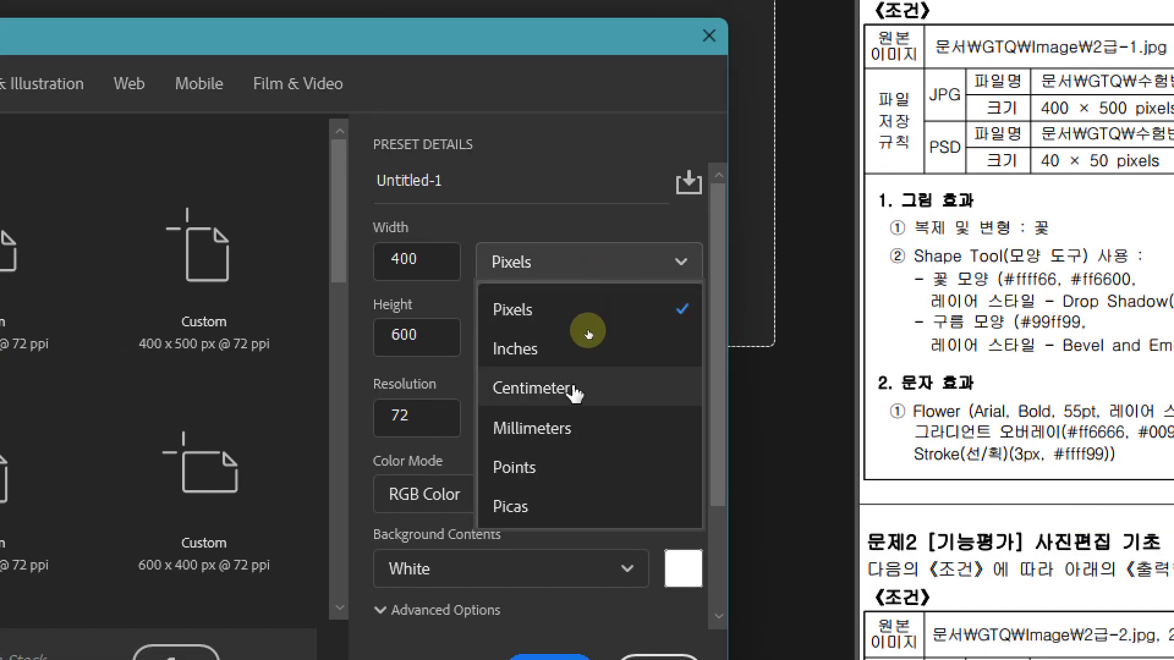
{"action": "left_click", "coordinate": [568, 428]}
{"action": "left_click", "coordinate": [581, 264]}
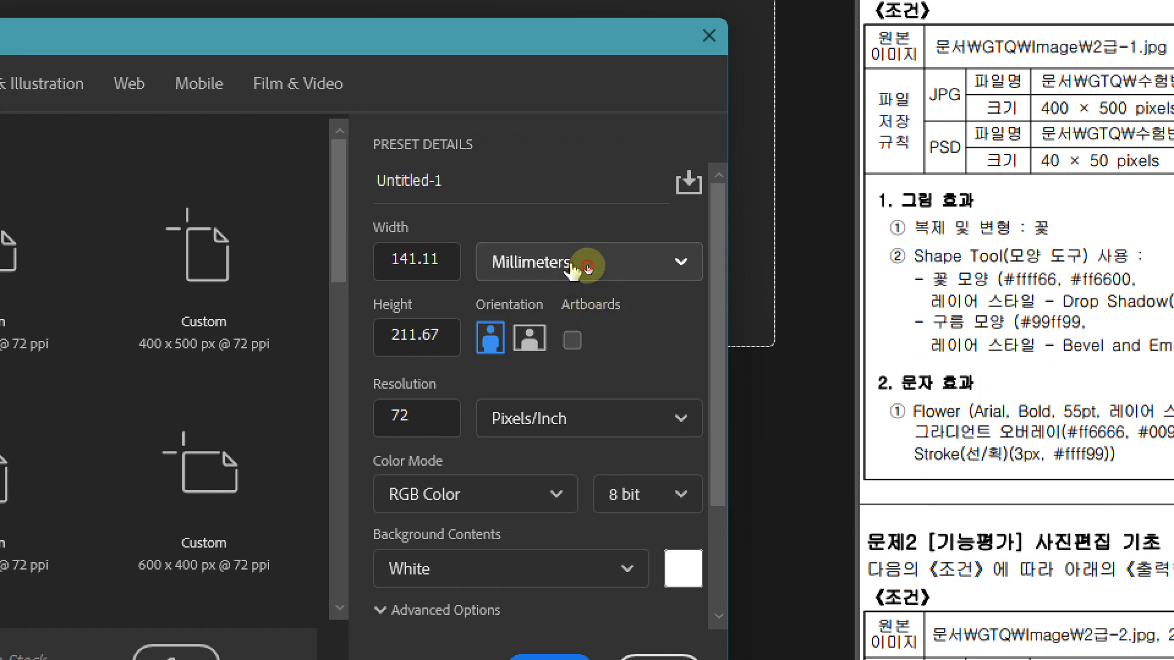
{"action": "left_click", "coordinate": [561, 310]}
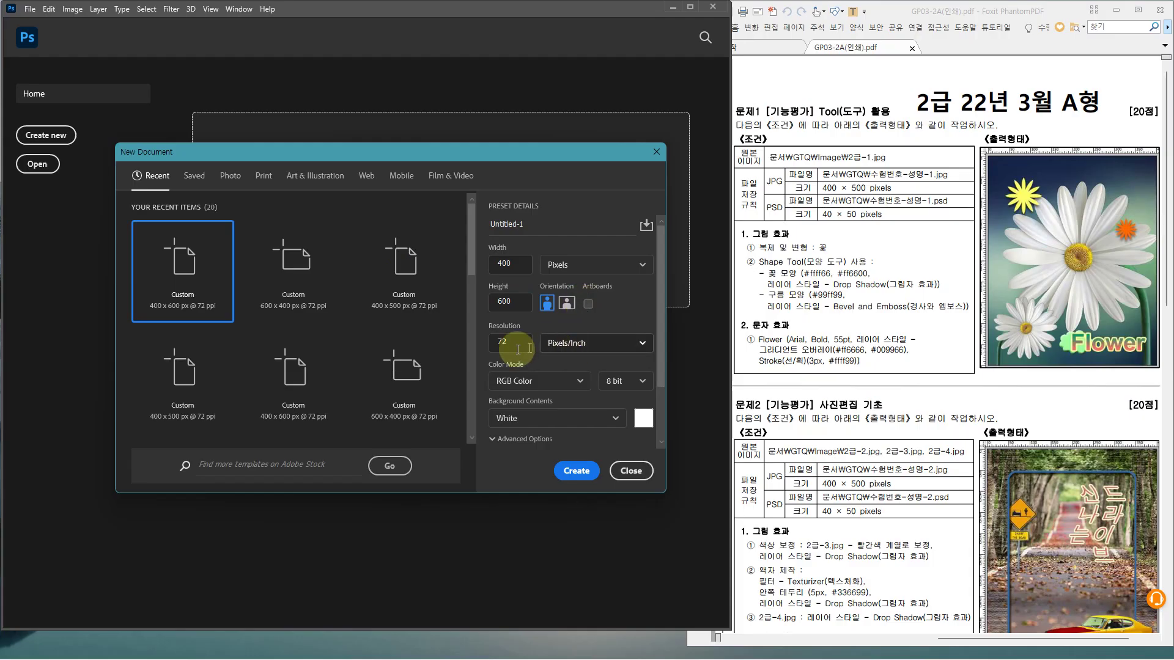
{"action": "left_click", "coordinate": [379, 409]}
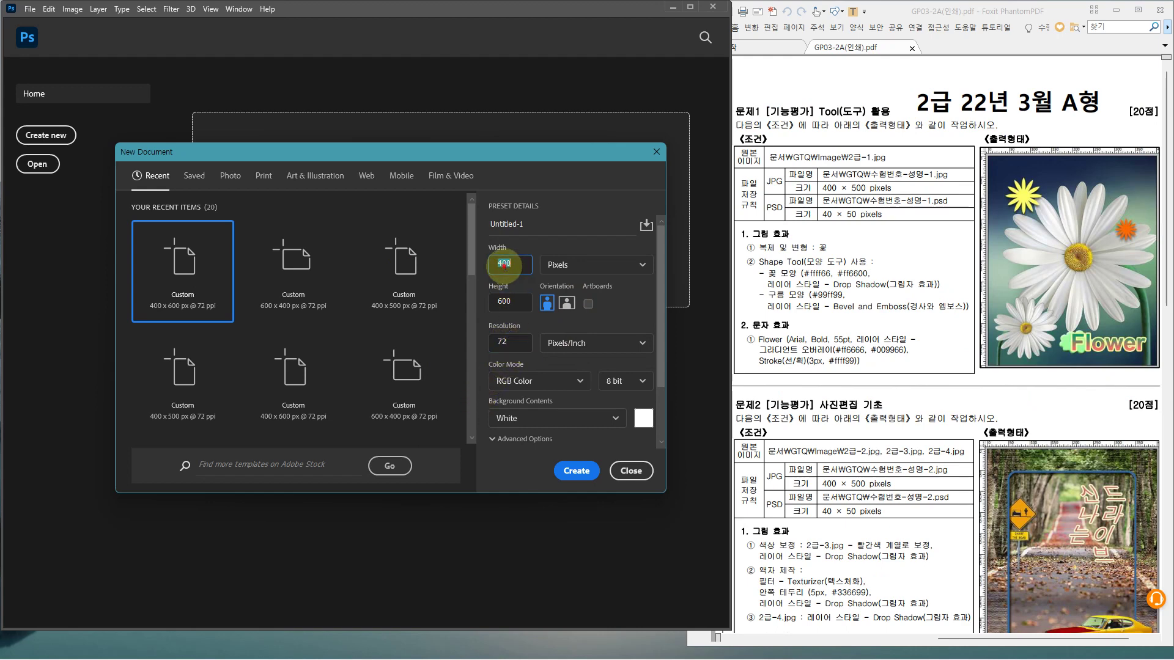
{"action": "left_click", "coordinate": [513, 302]}
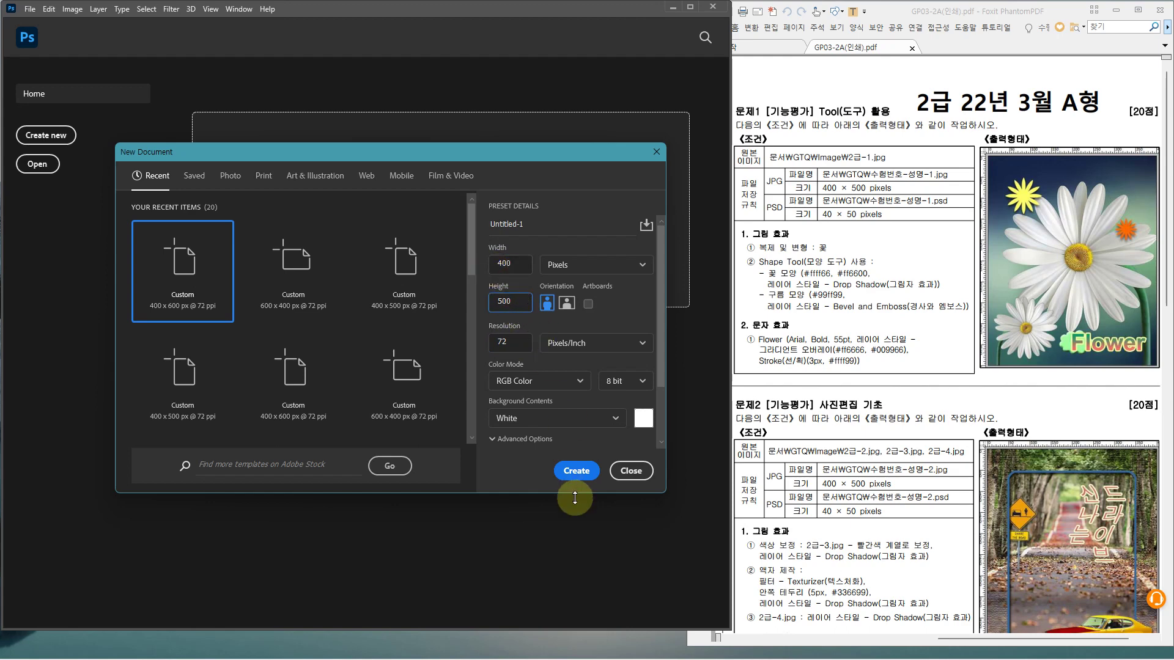
{"action": "left_click", "coordinate": [581, 476]}
{"action": "left_click", "coordinate": [580, 475]}
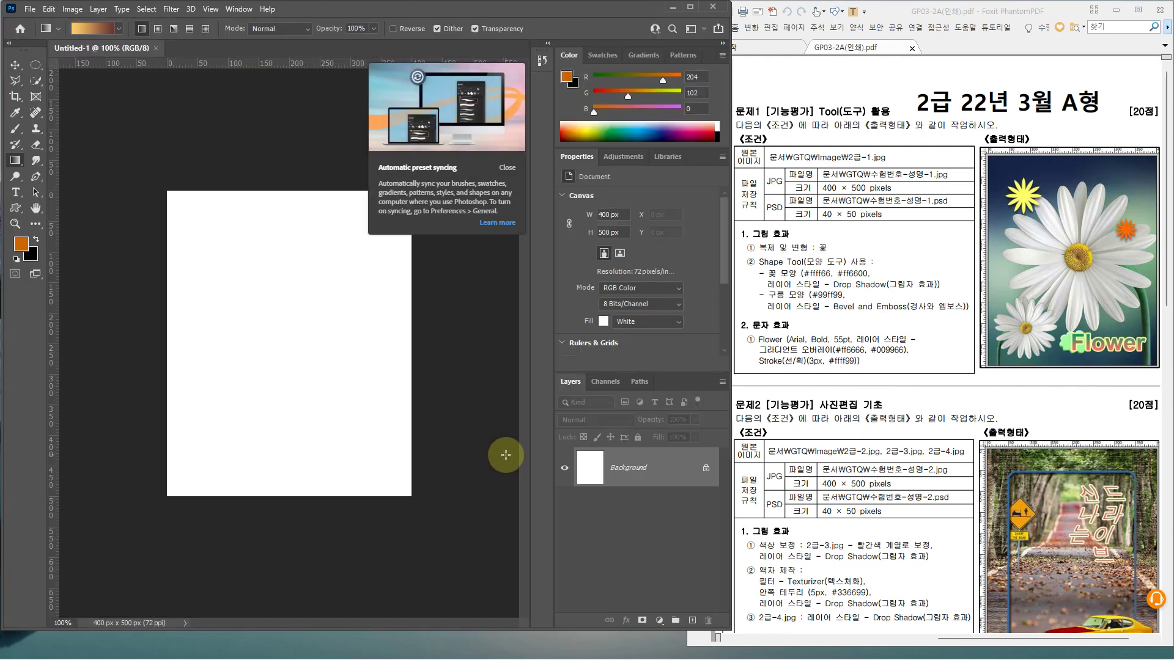
Dismiss the preset syncing notice; the Adjustments, Properties and Layers panels end up floating
{"action": "left_click", "coordinate": [506, 171]}
{"action": "left_click_drag", "start_coordinate": [617, 157], "coordinate": [306, 273]}
{"action": "left_click_drag", "start_coordinate": [577, 157], "coordinate": [372, 413]}
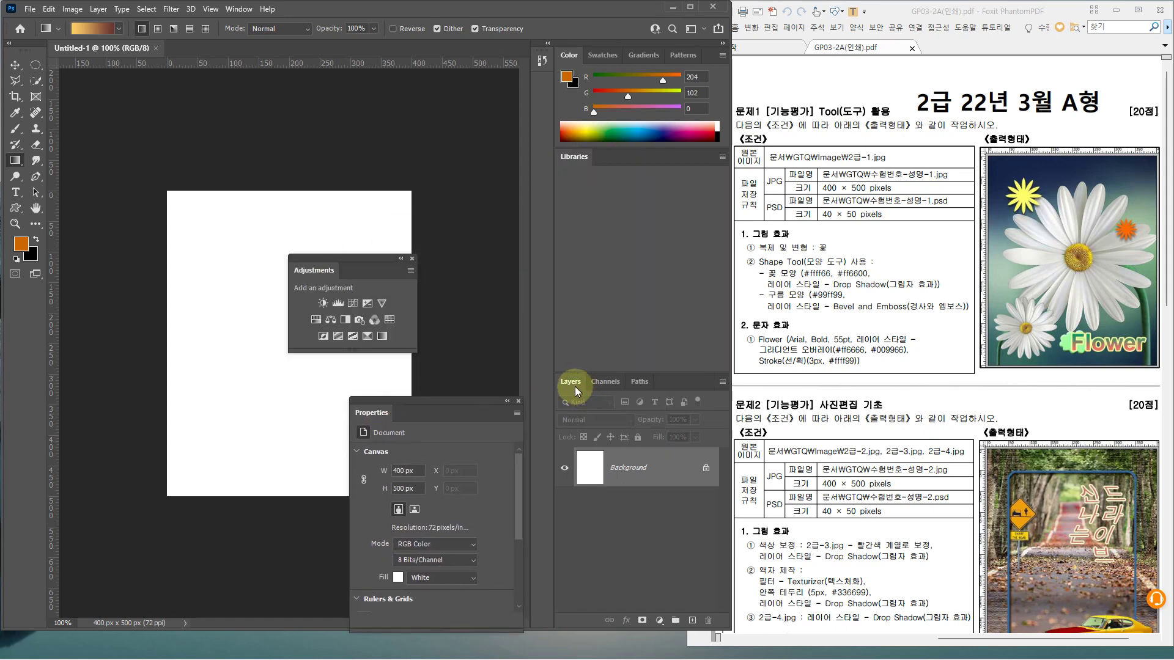
{"action": "left_click_drag", "start_coordinate": [573, 383], "coordinate": [145, 316]}
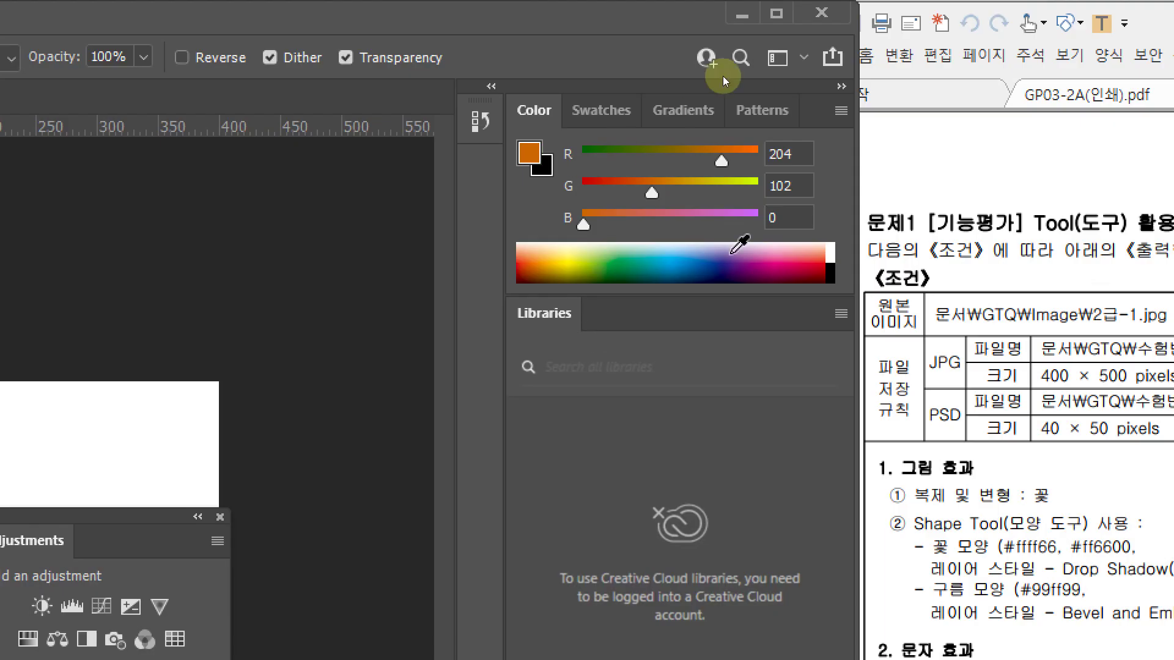
Reset the workspace to Essentials and show the Tools panel in two columns
{"action": "left_click", "coordinate": [779, 58]}
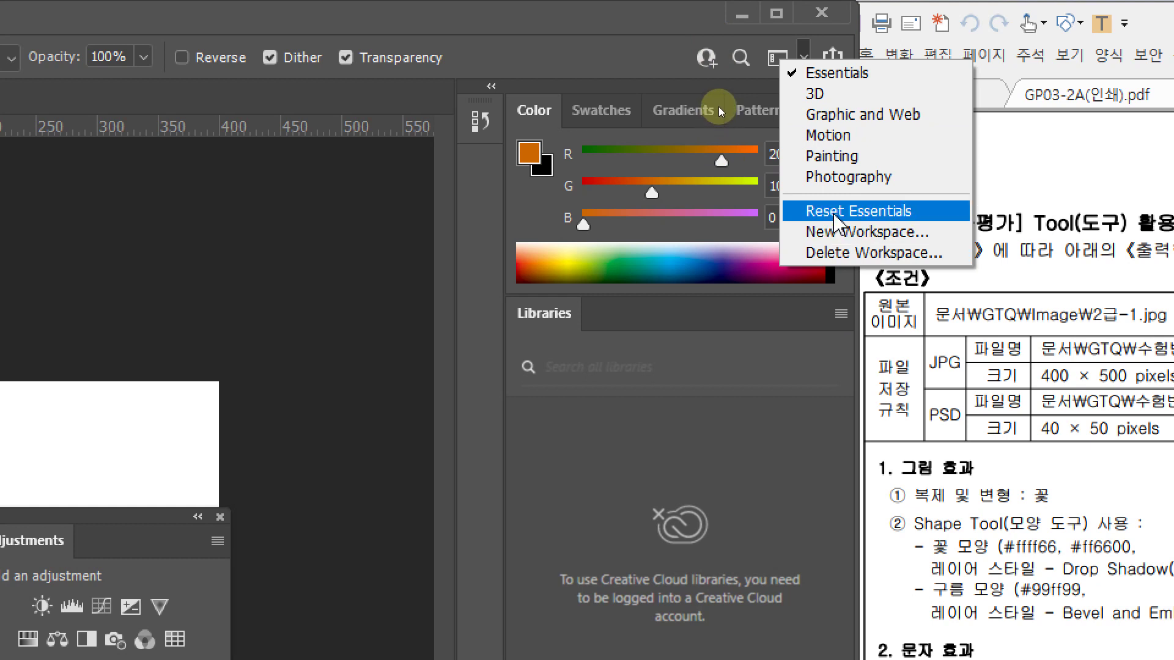
{"action": "left_click", "coordinate": [835, 215]}
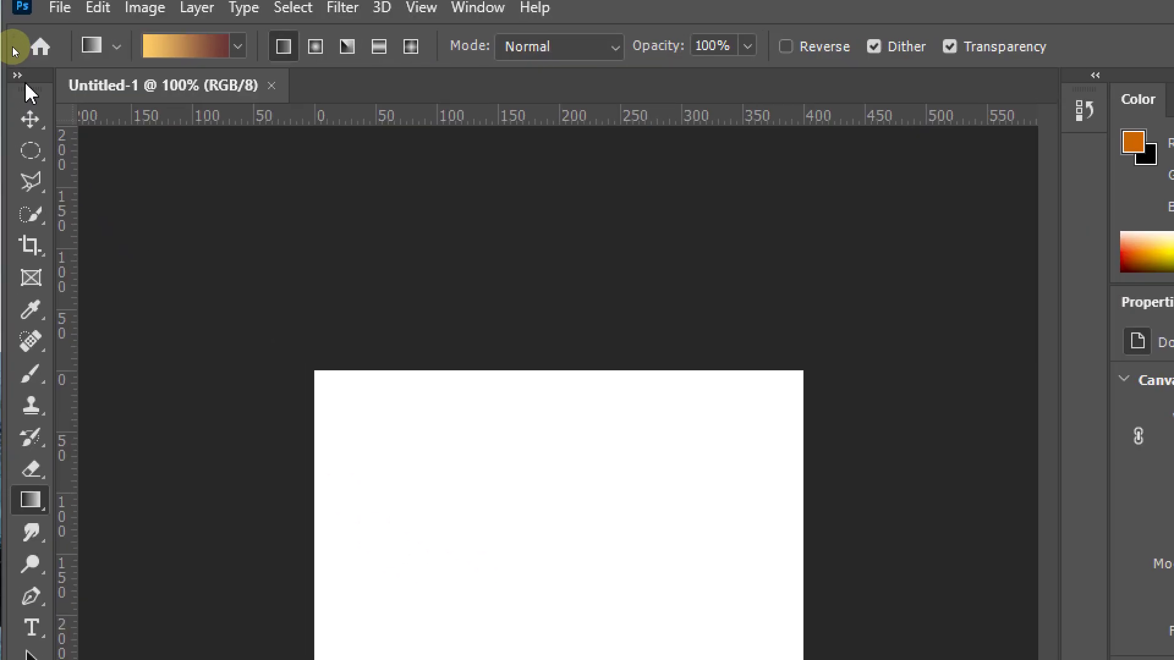
{"action": "left_click", "coordinate": [18, 84]}
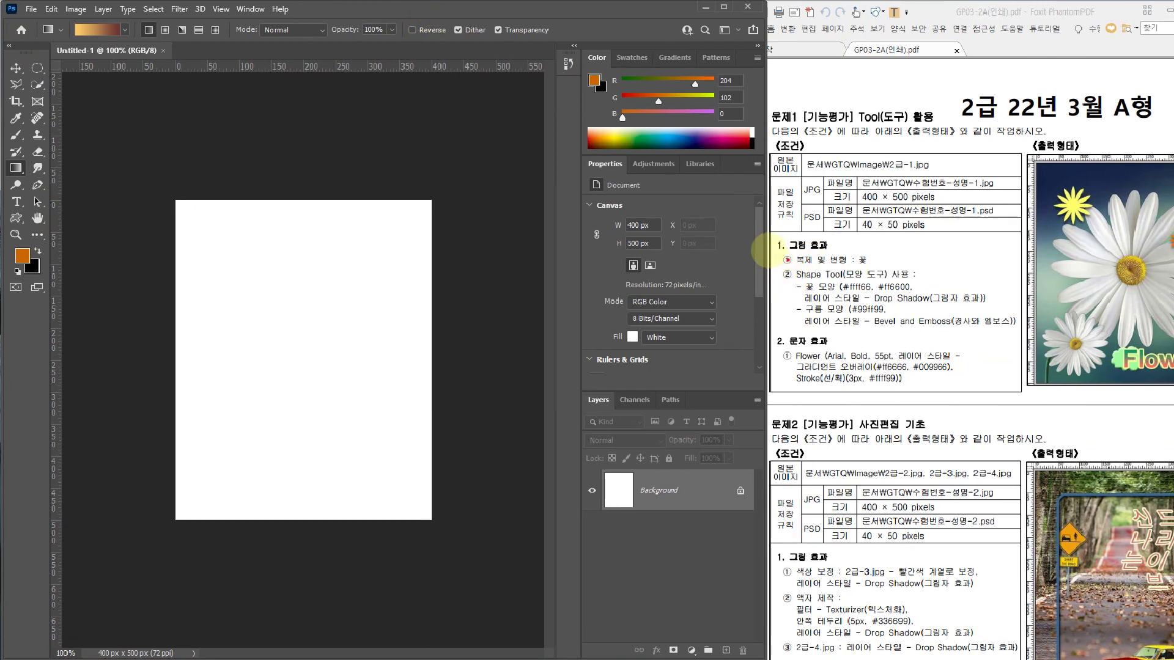
{"action": "left_click_drag", "start_coordinate": [769, 244], "coordinate": [877, 267]}
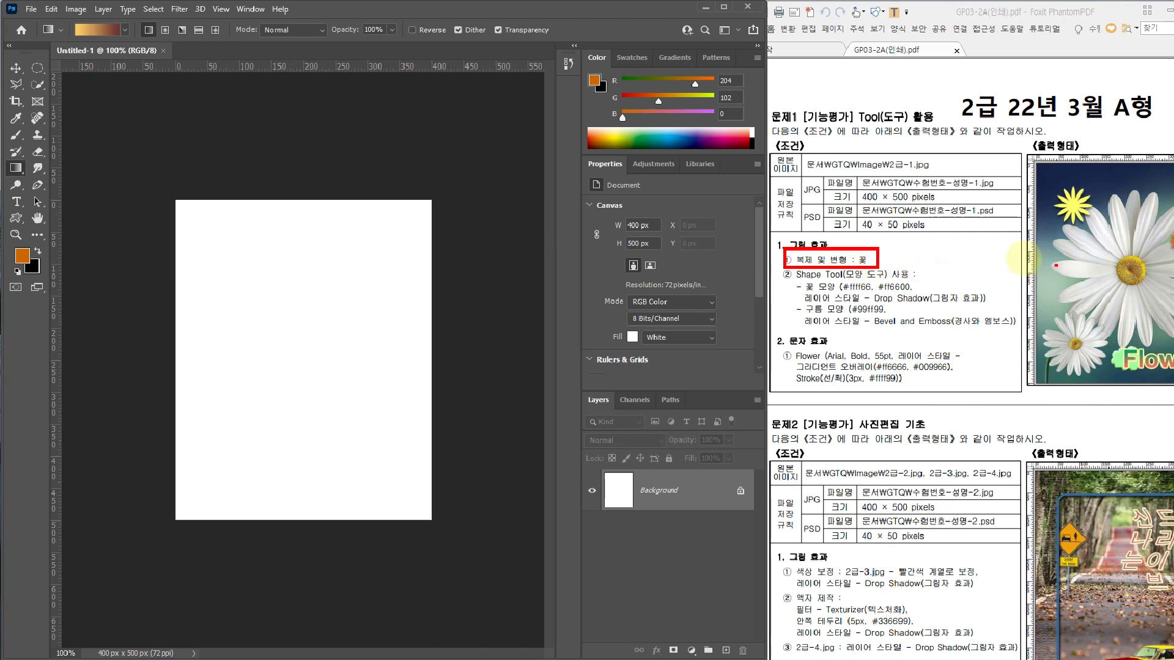
{"action": "mouse_move", "coordinate": [885, 155]}
{"action": "left_mouse_down"}
{"action": "mouse_move", "coordinate": [930, 172]}
{"action": "mouse_move", "coordinate": [944, 132]}
{"action": "left_mouse_up"}
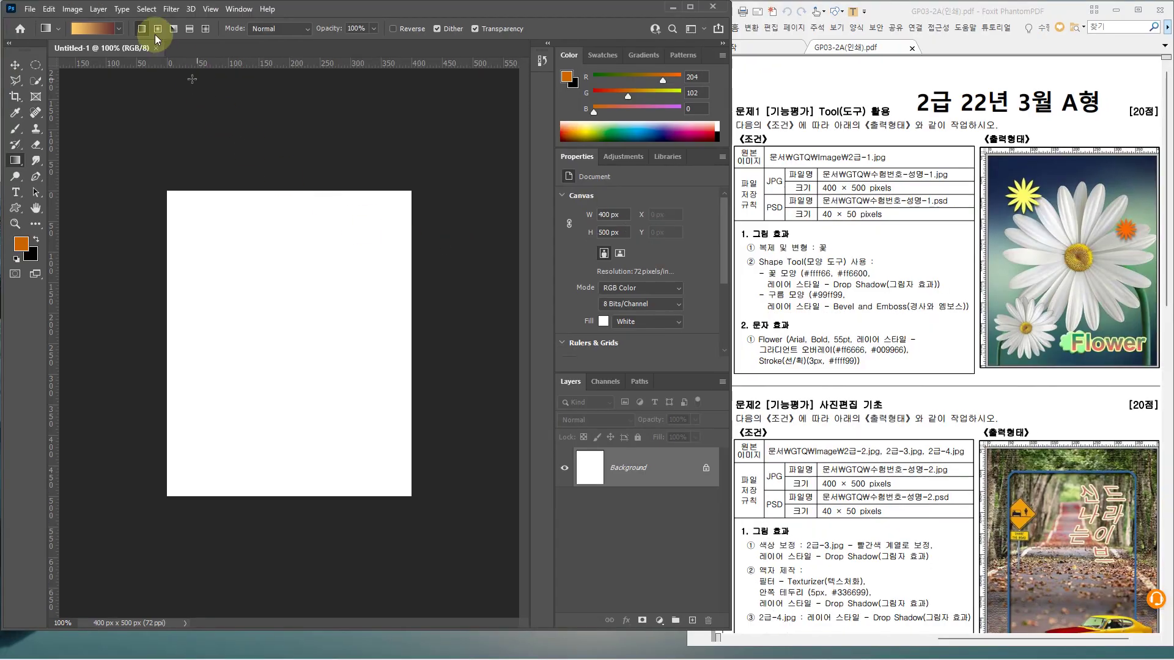
Open 2급-1.jpg from the GTQ Image folder through File > Open
{"action": "left_click", "coordinate": [32, 10]}
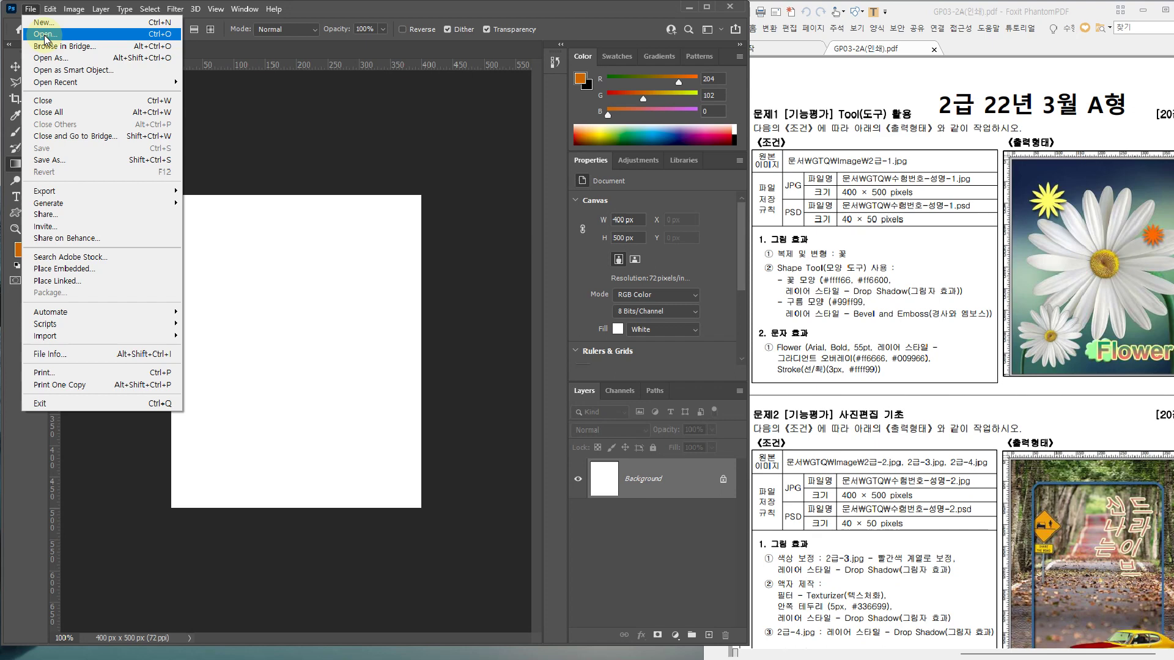
{"action": "left_click", "coordinate": [45, 37]}
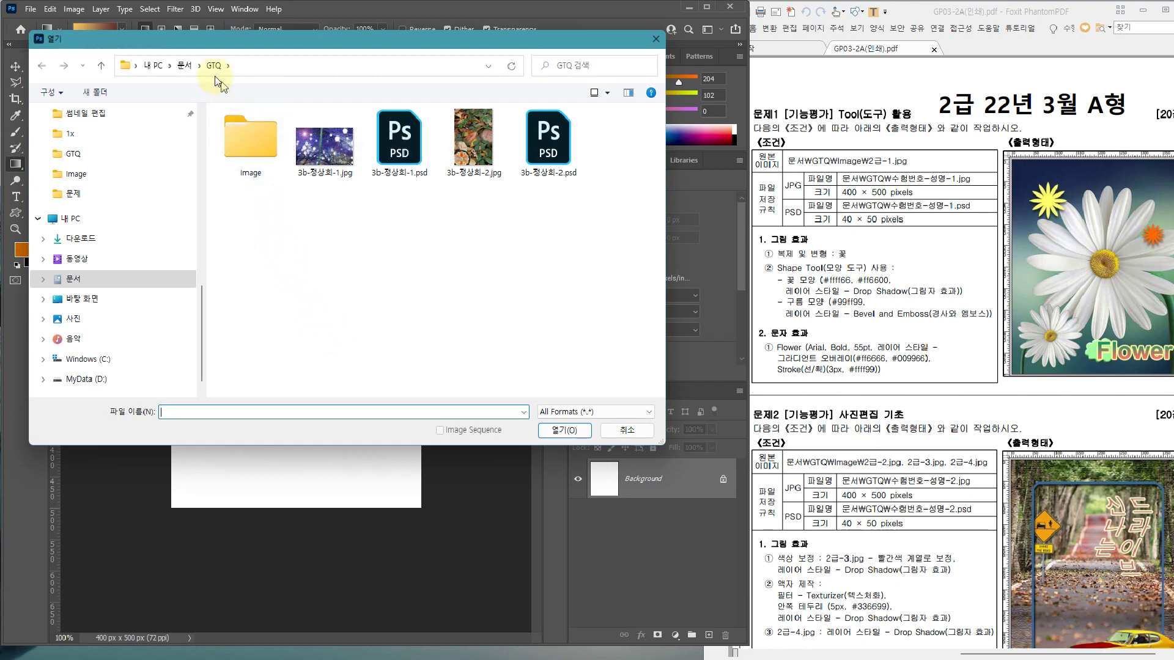
{"action": "double_click", "coordinate": [249, 140]}
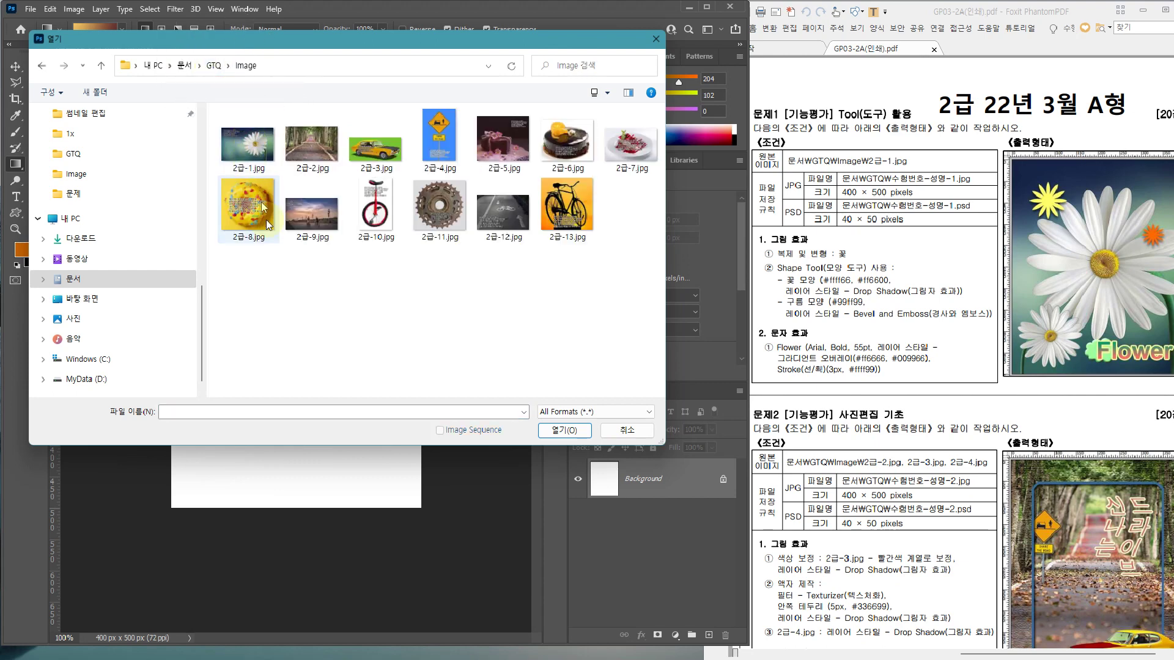
{"action": "left_click", "coordinate": [367, 235]}
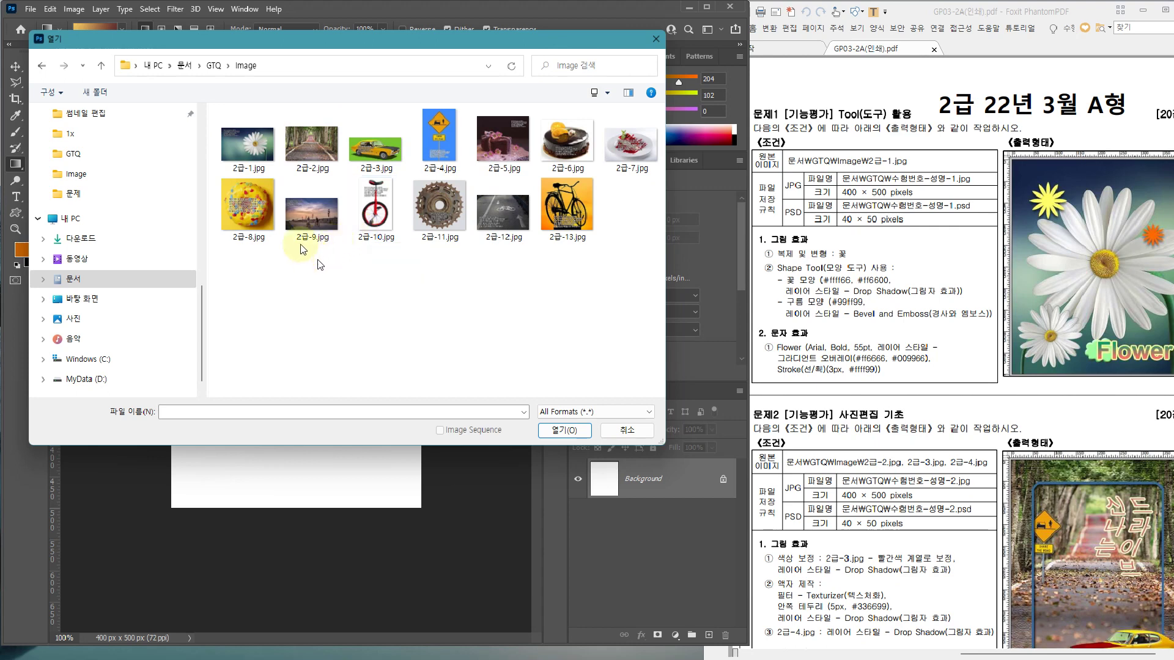
{"action": "left_click", "coordinate": [244, 139]}
{"action": "double_click", "coordinate": [244, 137]}
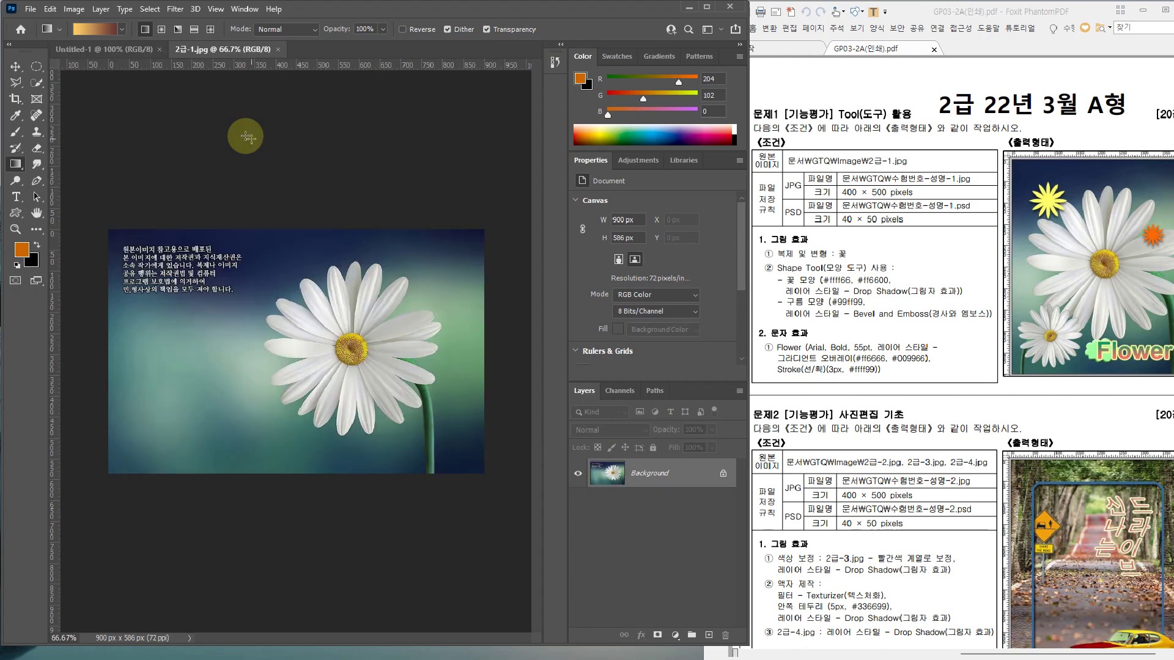
Select all of 2급-1.jpg and copy it with Edit > Copy
{"action": "left_click", "coordinate": [625, 31]}
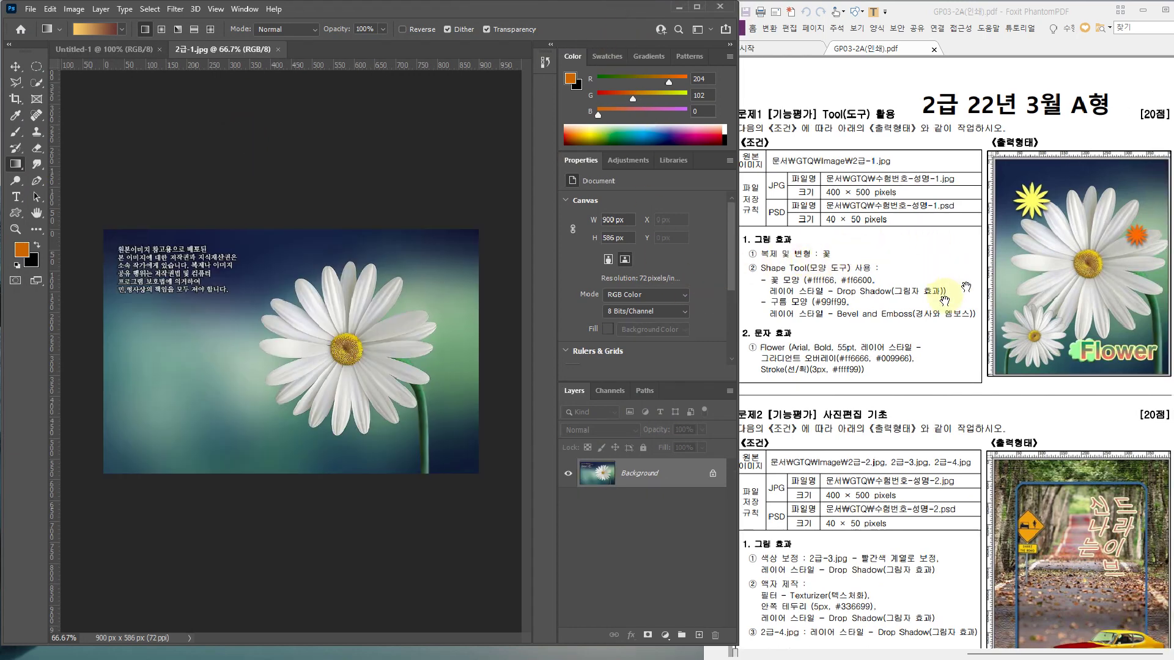
{"action": "left_click", "coordinate": [532, 10]}
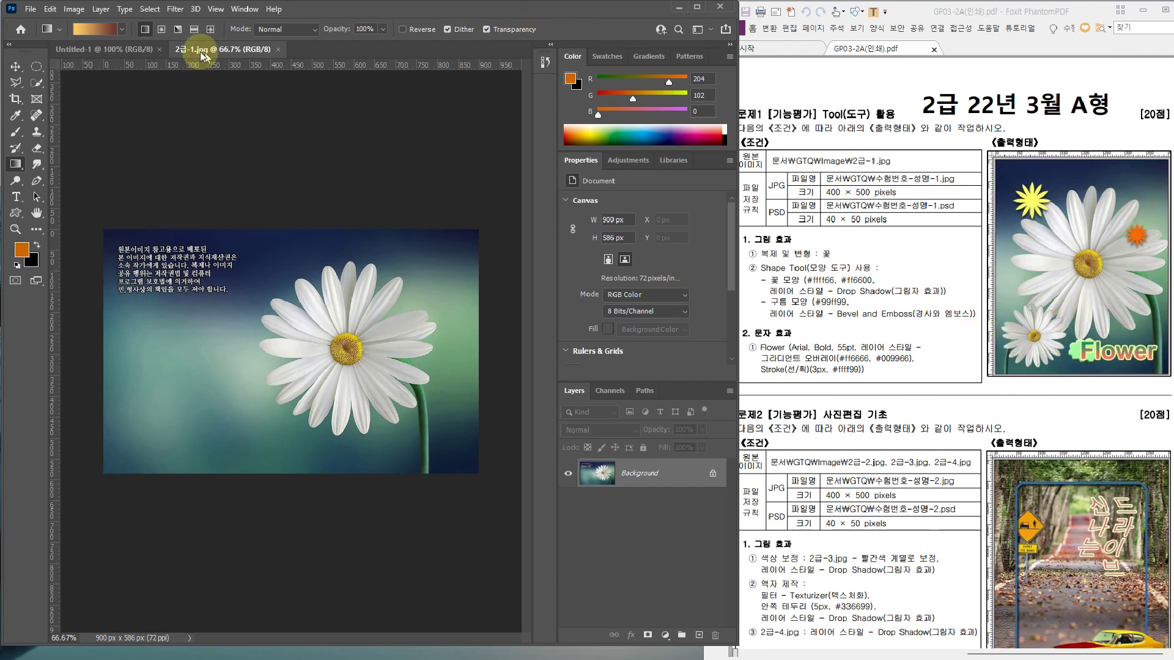
{"action": "key", "text": "ctrl+a"}
{"action": "left_click", "coordinate": [150, 9]}
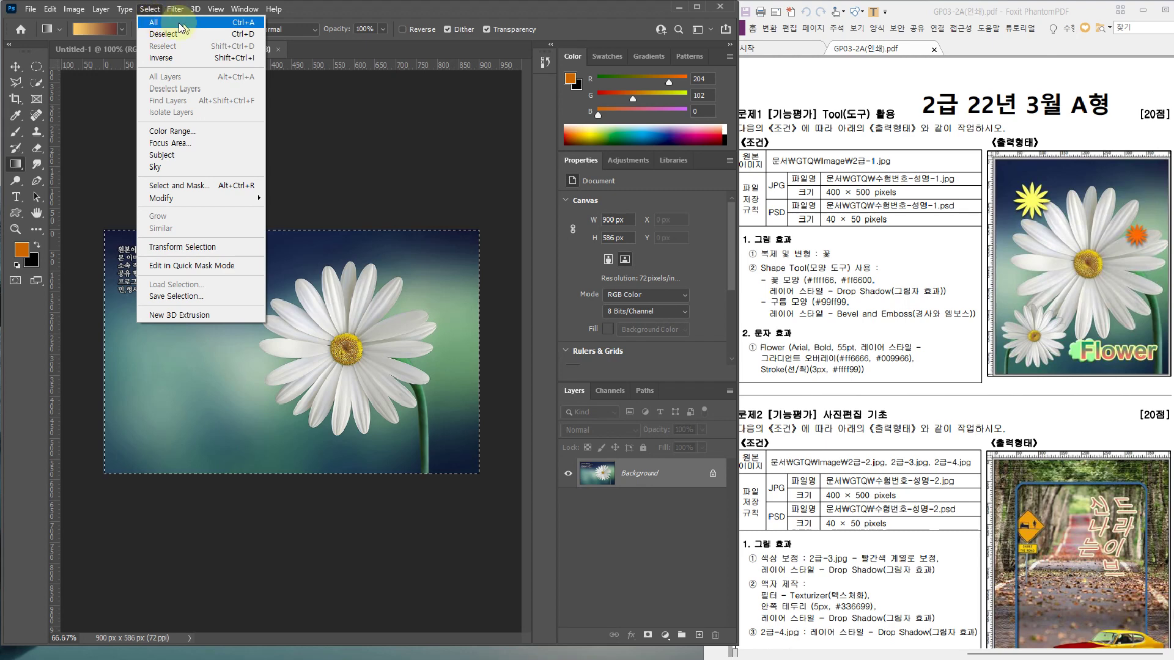
{"action": "left_click", "coordinate": [179, 23]}
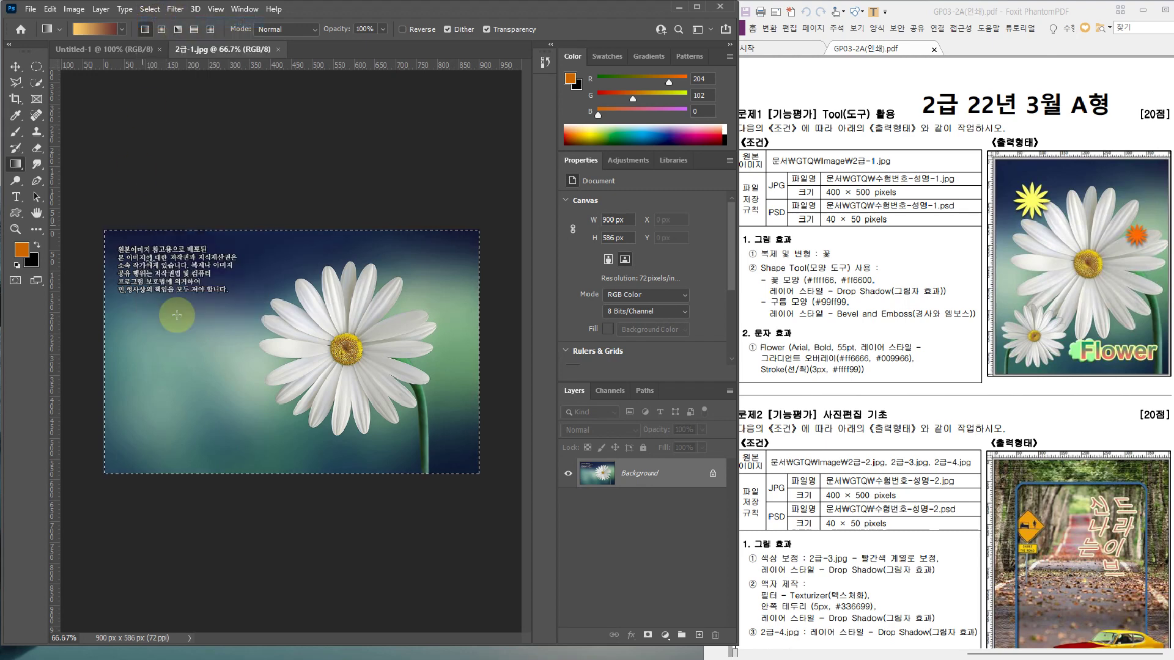
{"action": "left_click", "coordinate": [50, 9]}
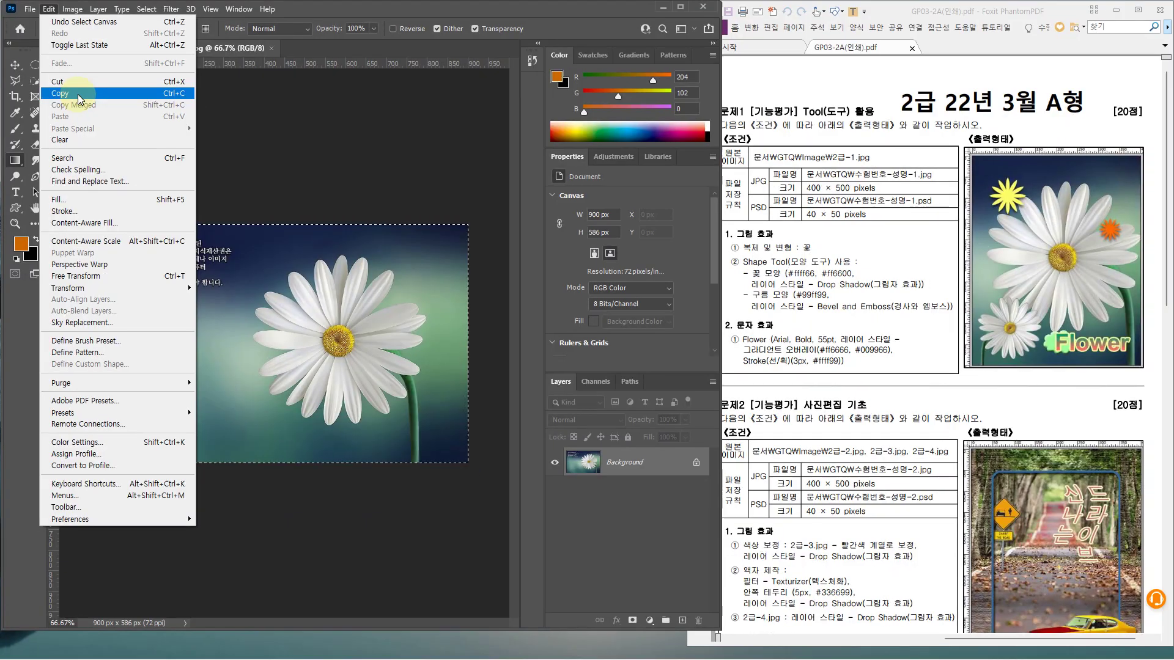
{"action": "left_click", "coordinate": [147, 96]}
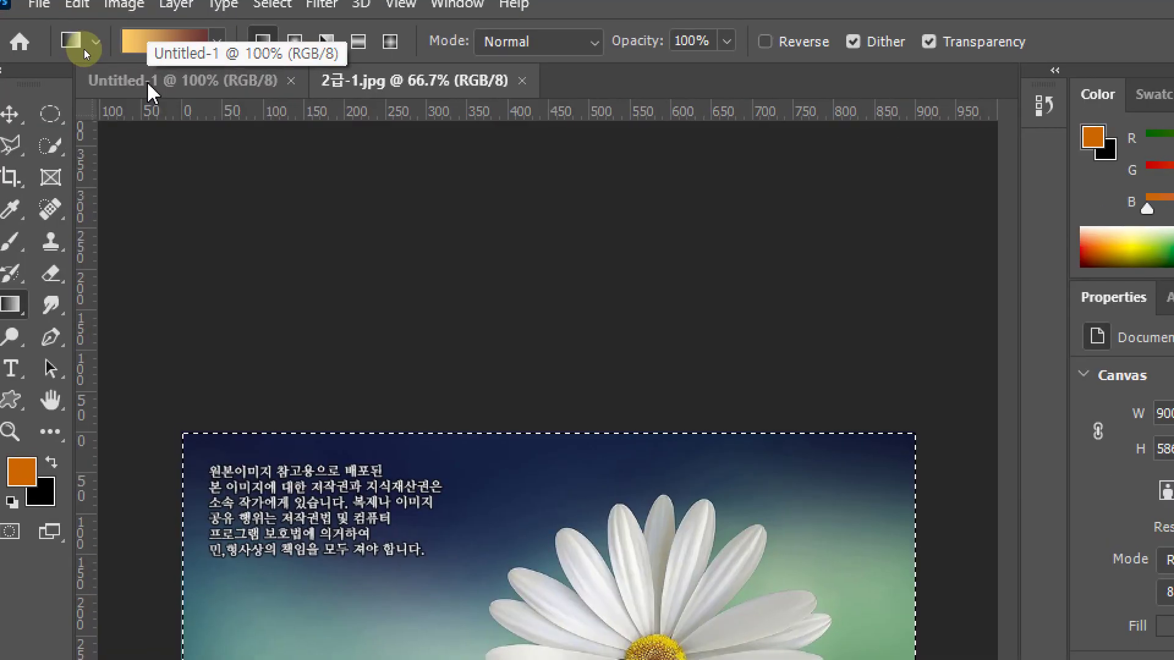
Paste the daisy photo into Untitled-1 as Layer 1
{"action": "left_click", "coordinate": [148, 87]}
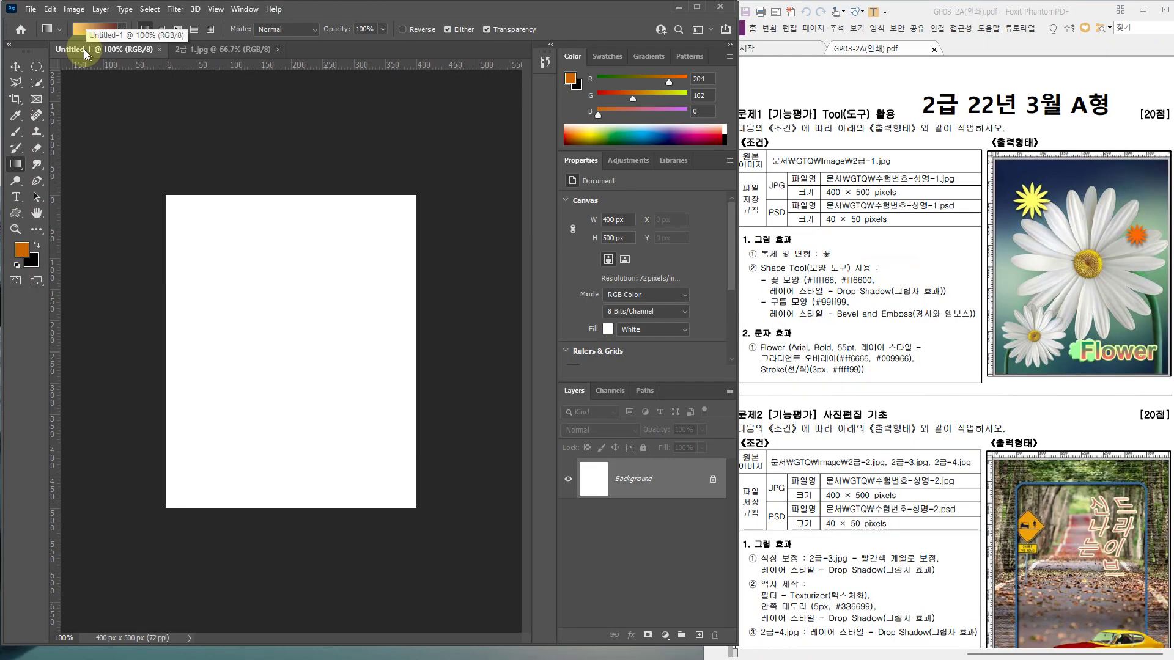
{"action": "key", "text": "ctrl+v"}
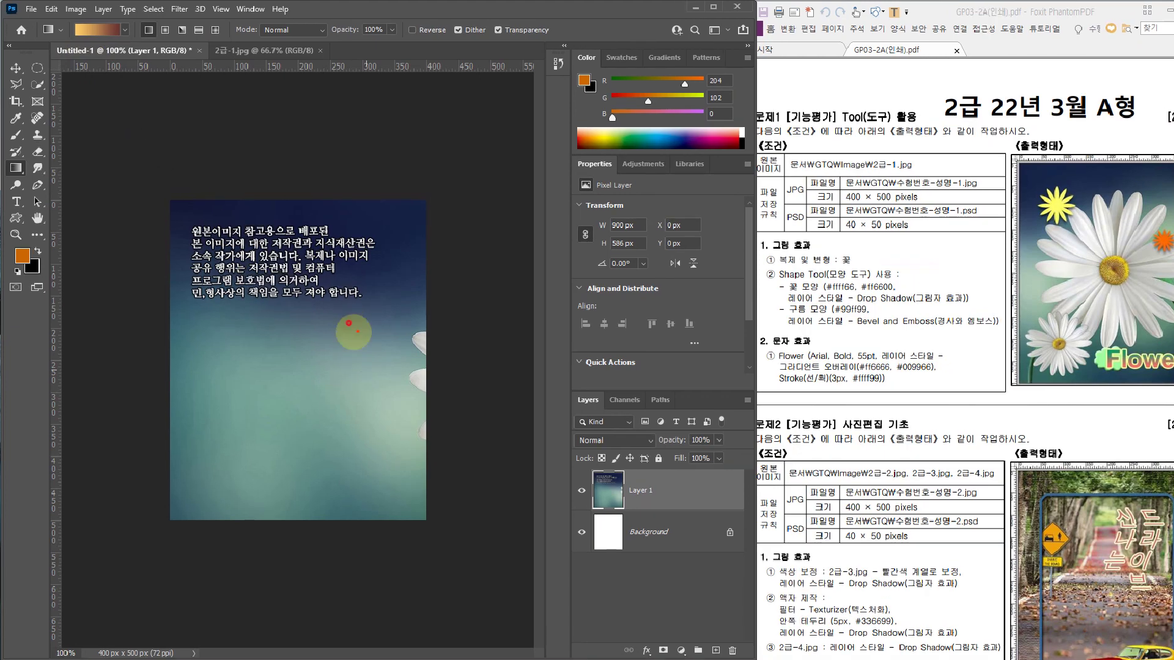
{"action": "left_click_drag", "start_coordinate": [349, 324], "coordinate": [387, 296]}
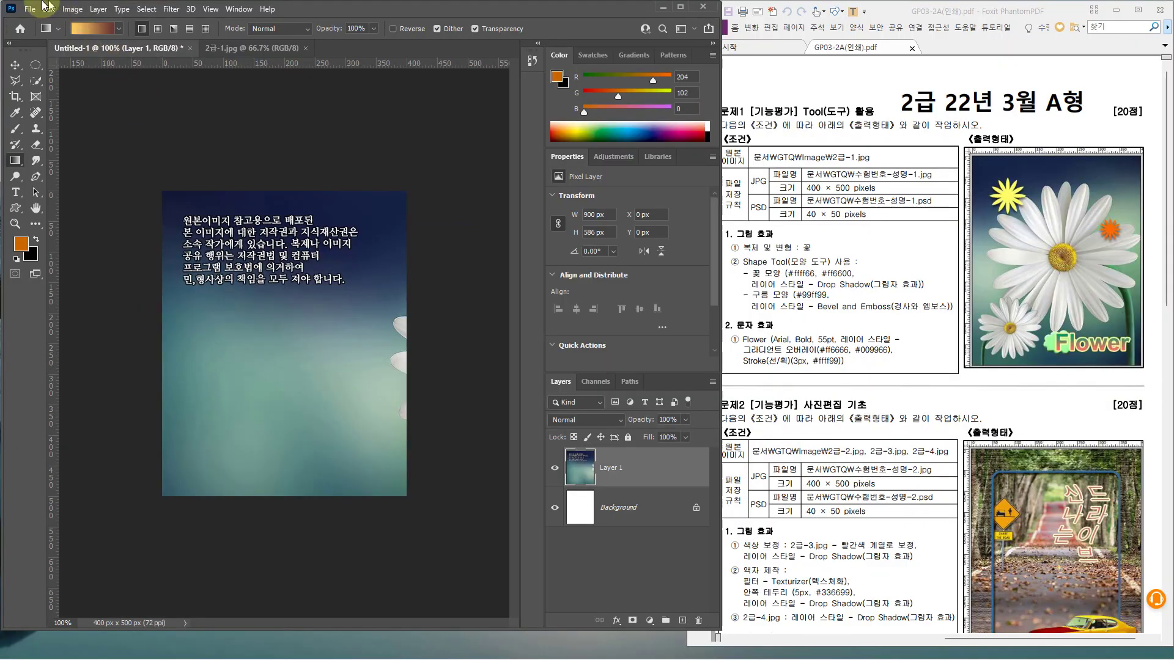
{"action": "left_click", "coordinate": [48, 9]}
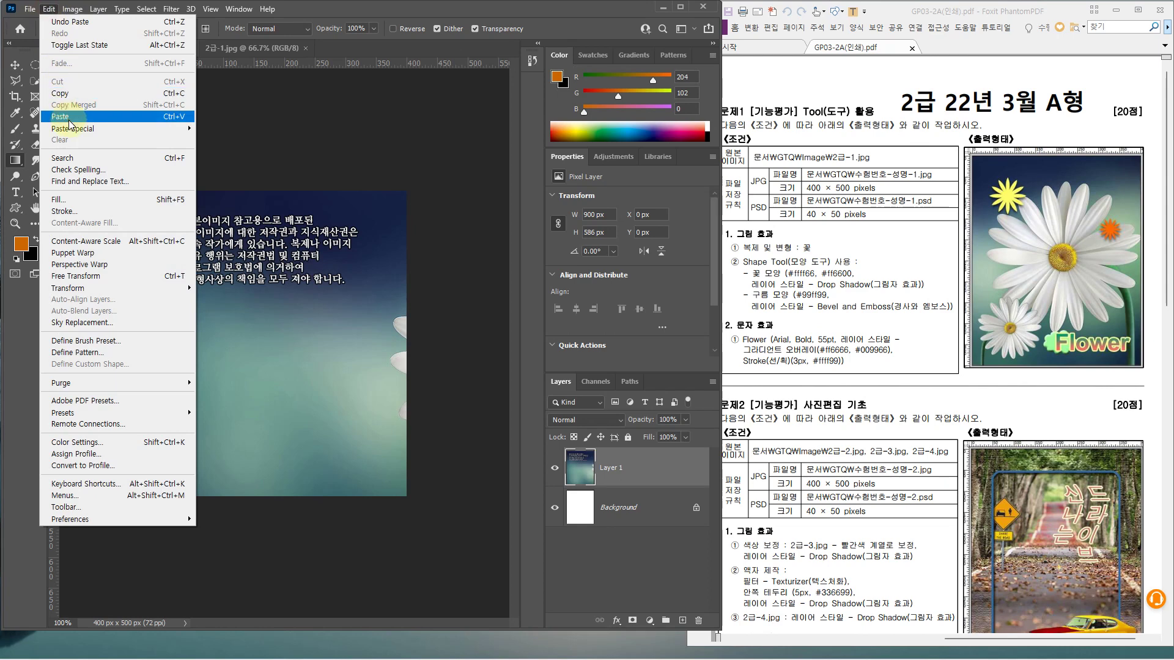
{"action": "left_click", "coordinate": [385, 11]}
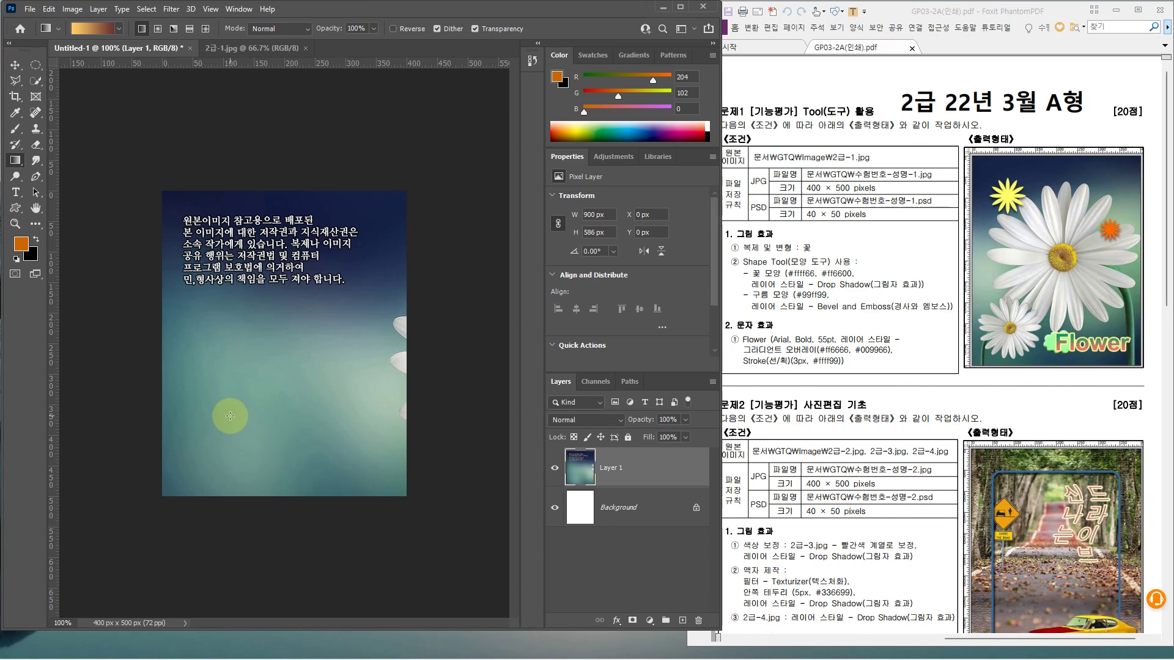
Scale the daisy layer to about 85% (768 × 500 px) and nudge it right to centre the flower
{"action": "key", "text": "ctrl+t"}
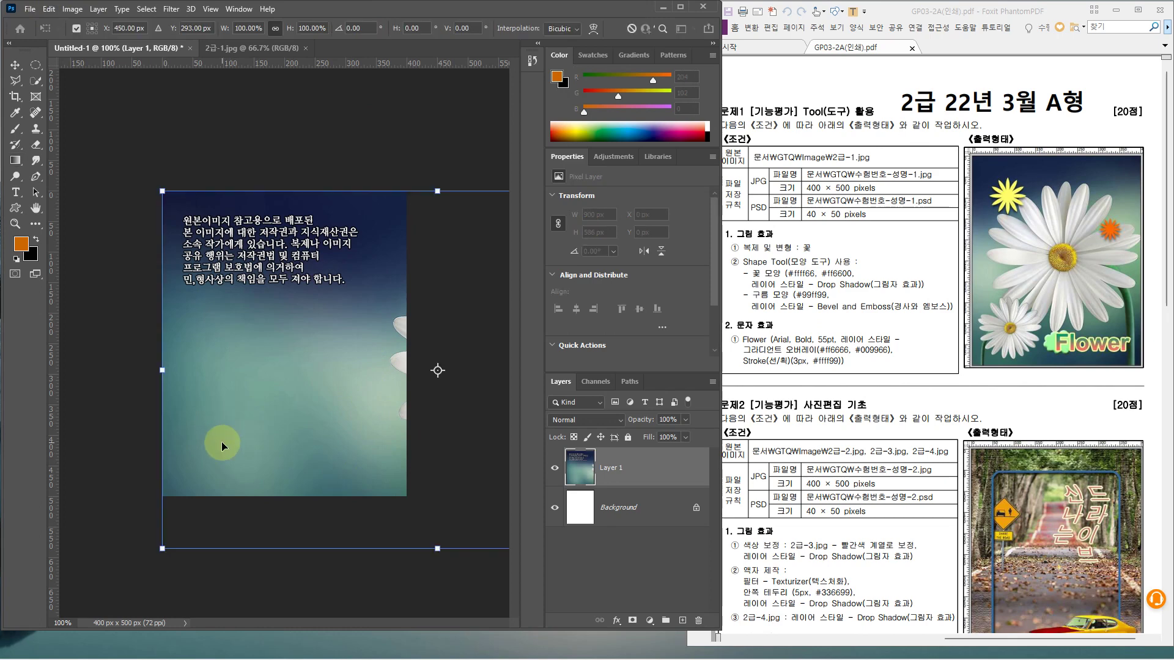
{"action": "left_click", "coordinate": [48, 8]}
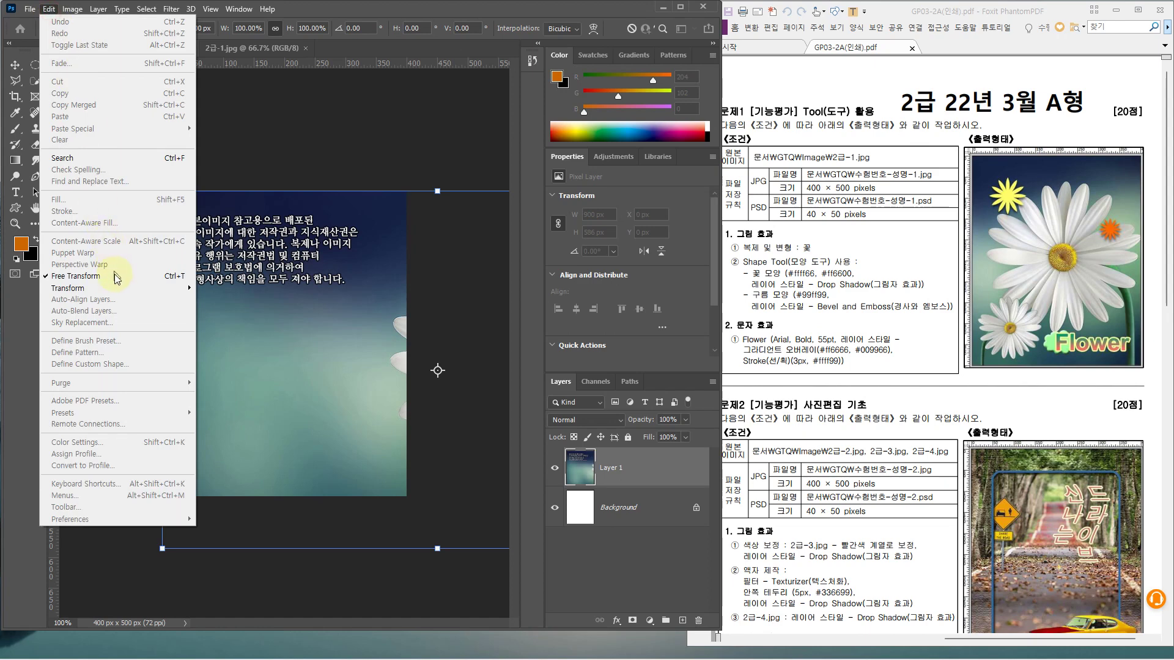
{"action": "left_click", "coordinate": [431, 9]}
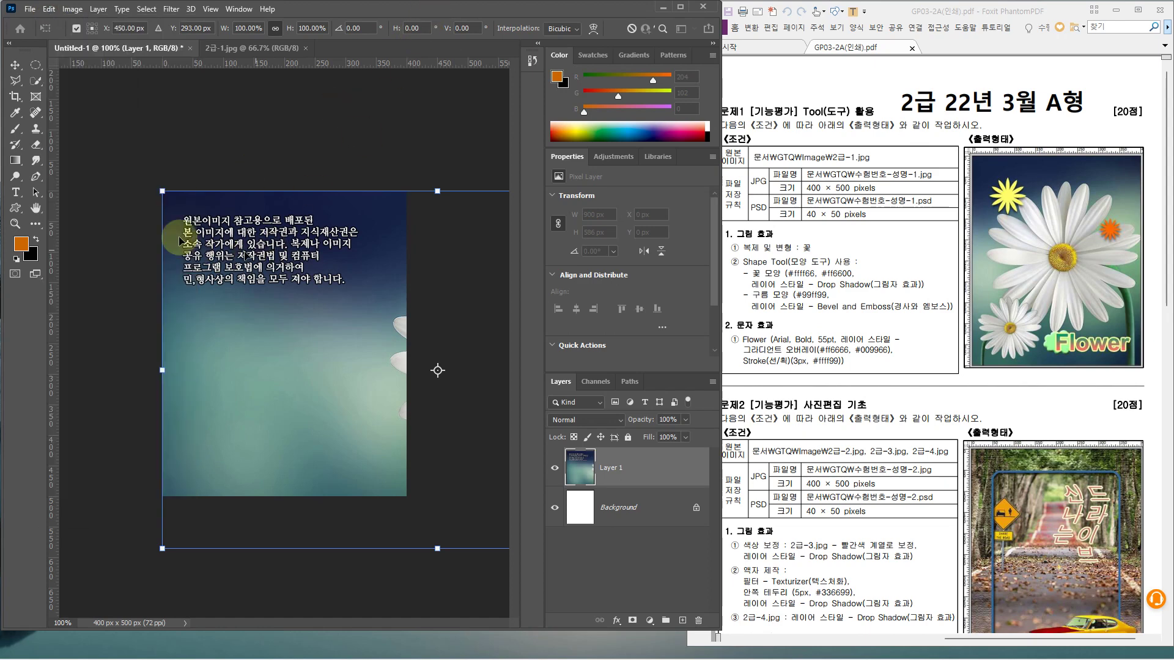
{"action": "left_click_drag", "start_coordinate": [162, 190], "coordinate": [272, 262]}
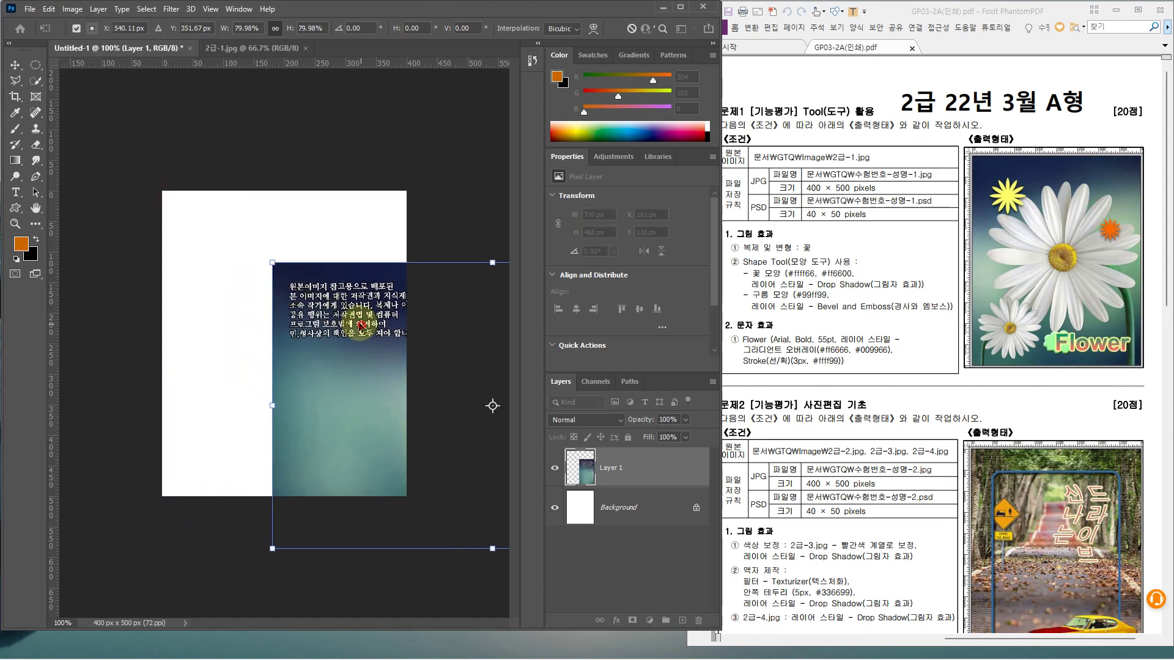
{"action": "left_click_drag", "start_coordinate": [361, 325], "coordinate": [278, 386]}
{"action": "left_click_drag", "start_coordinate": [275, 384], "coordinate": [311, 368]}
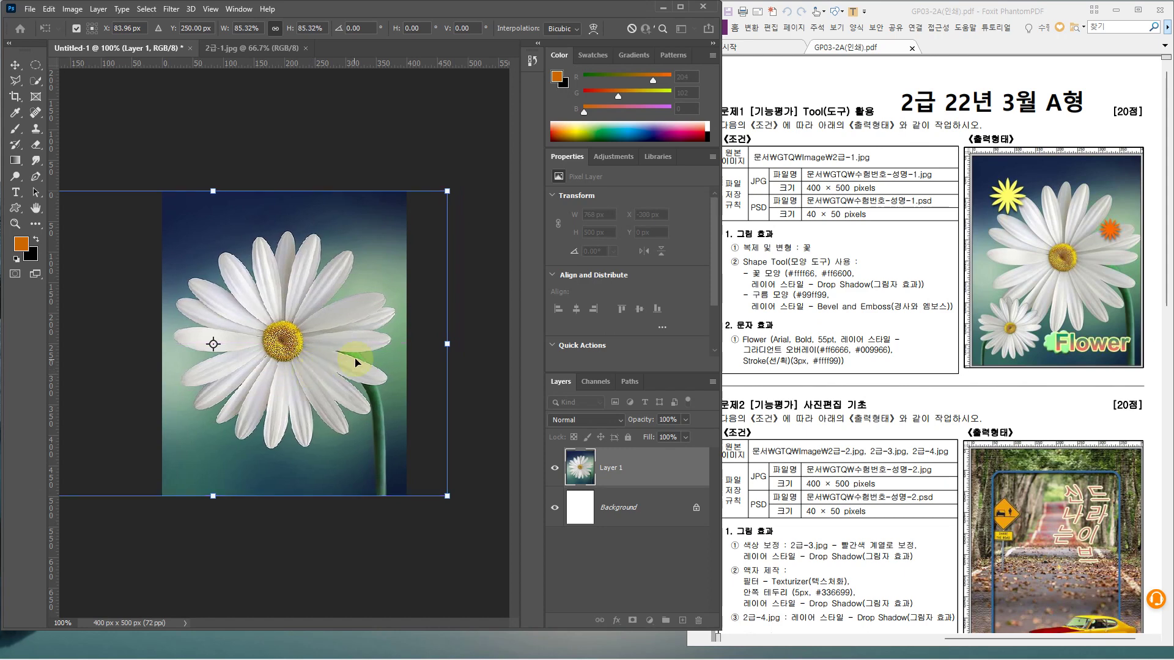
{"action": "key", "text": "Right"}
{"action": "key", "text": "Right"}
{"action": "key", "text": "Right"}
{"action": "key", "text": "Right"}
{"action": "key", "text": "Right"}
{"action": "key", "text": "Right"}
{"action": "key", "text": "Right"}
{"action": "key", "text": "Right"}
{"action": "key", "text": "Right"}
{"action": "key", "text": "Right"}
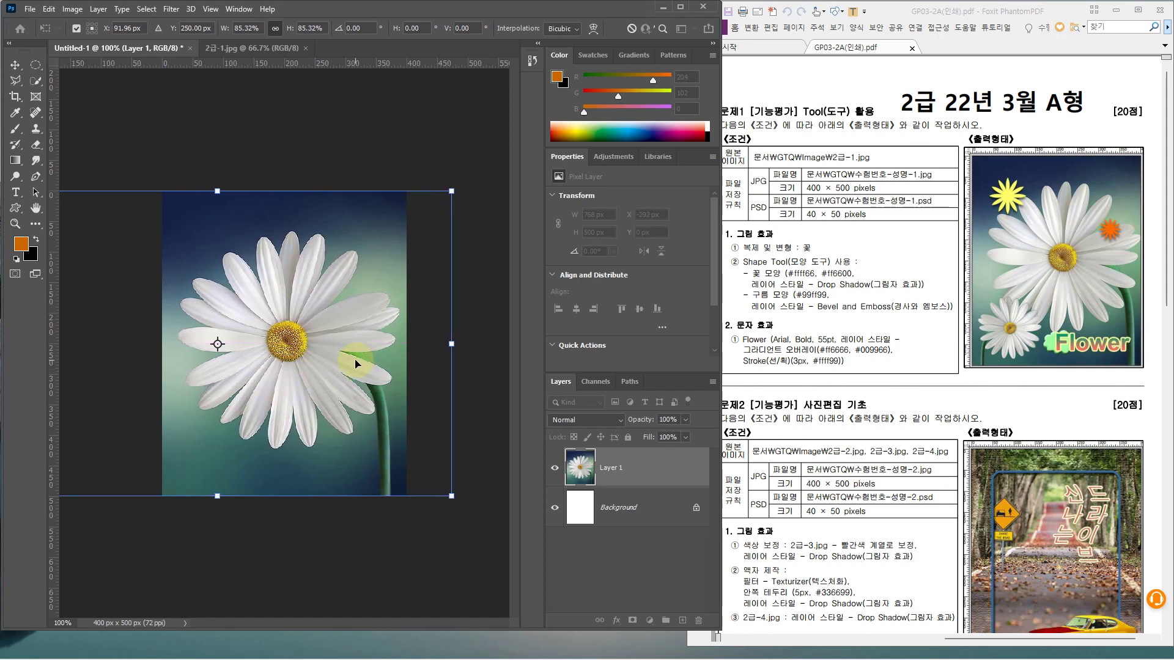
{"action": "key", "text": "Right"}
{"action": "key", "text": "Right"}
{"action": "key", "text": "Right"}
{"action": "key", "text": "Right"}
{"action": "key", "text": "Right"}
{"action": "key", "text": "Right"}
{"action": "key", "text": "Right"}
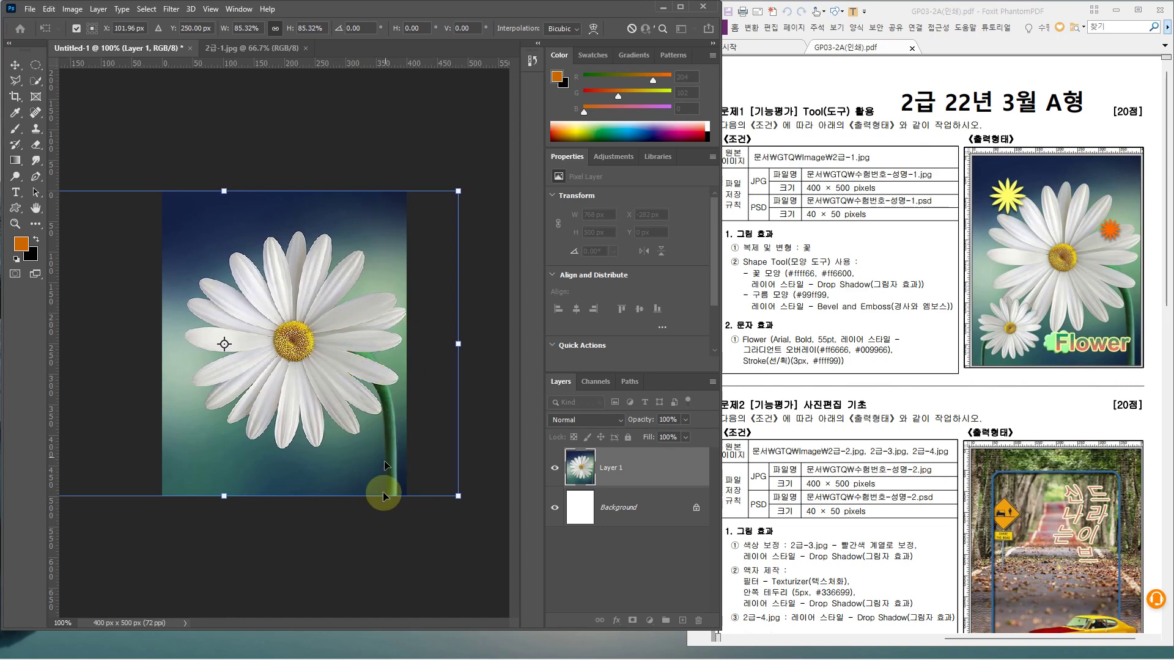
{"action": "key", "text": "Right"}
{"action": "key", "text": "Right"}
{"action": "key", "text": "Right"}
{"action": "key", "text": "Right"}
{"action": "key", "text": "Right"}
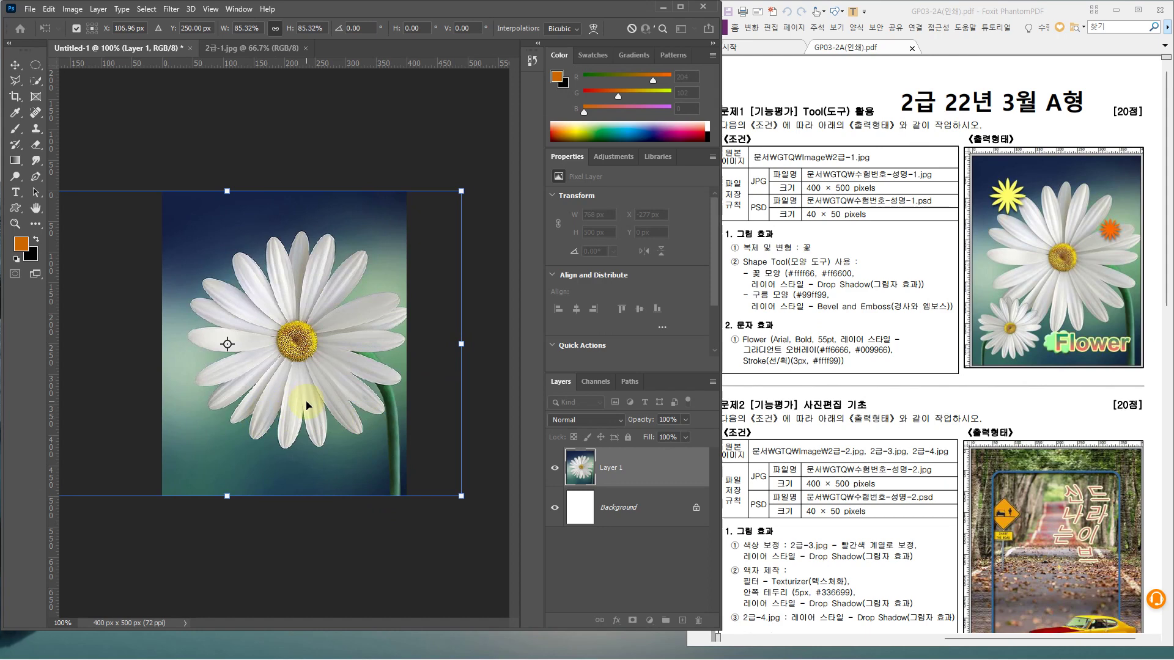
{"action": "key", "text": "Return"}
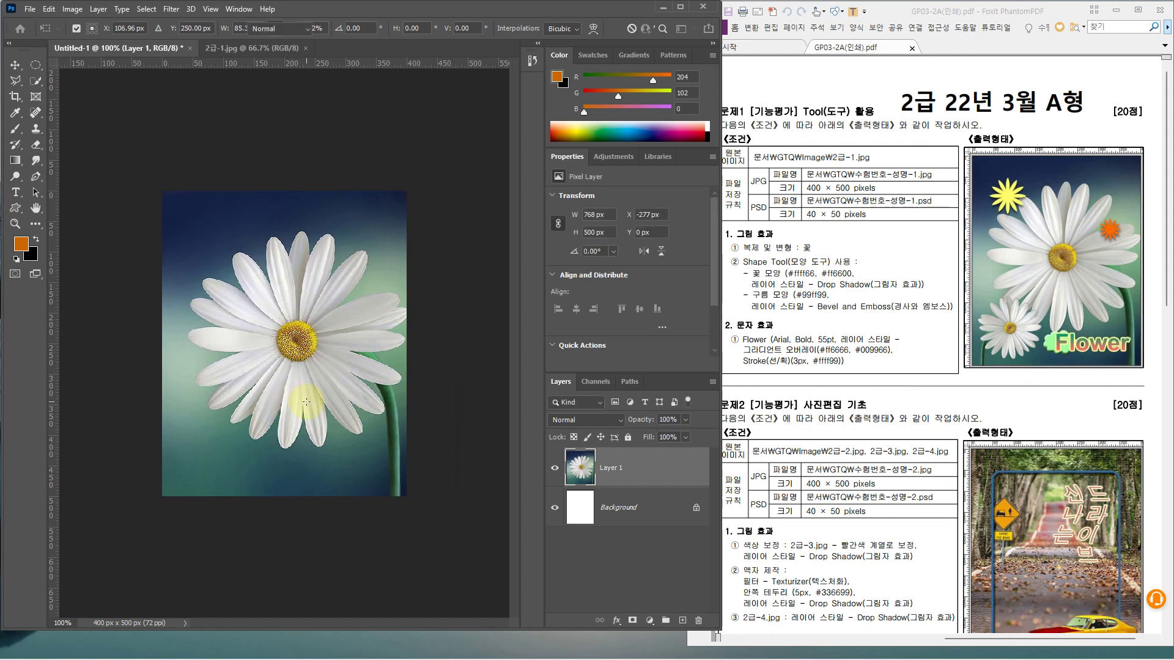
{"action": "key", "text": "g"}
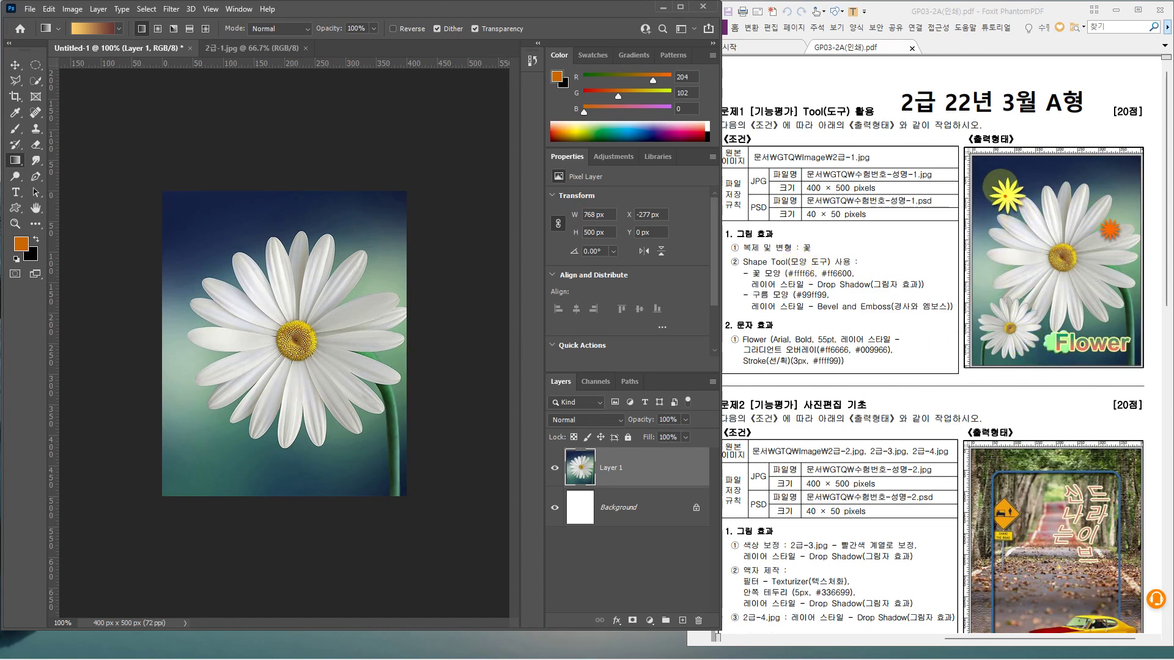
Switch to the Quick Selection tool and show the other selection tools in its group
{"action": "mouse_move", "coordinate": [997, 182]}
{"action": "left_mouse_down"}
{"action": "mouse_move", "coordinate": [1159, 307]}
{"action": "mouse_move", "coordinate": [1169, 351]}
{"action": "left_mouse_up"}
{"action": "mouse_move", "coordinate": [1064, 298]}
{"action": "left_mouse_down"}
{"action": "mouse_move", "coordinate": [991, 374]}
{"action": "mouse_move", "coordinate": [1026, 357]}
{"action": "left_mouse_up"}
{"action": "mouse_move", "coordinate": [1010, 370]}
{"action": "left_mouse_down"}
{"action": "mouse_move", "coordinate": [965, 322]}
{"action": "mouse_move", "coordinate": [1039, 281]}
{"action": "mouse_move", "coordinate": [999, 375]}
{"action": "left_mouse_up"}
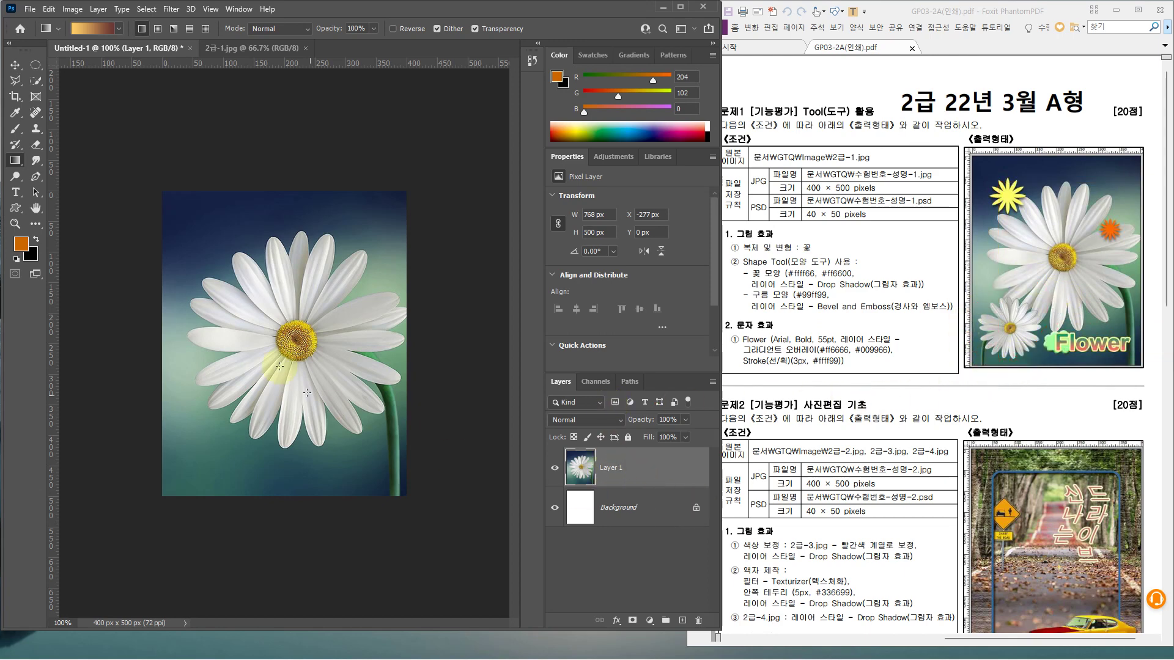
{"action": "left_click", "coordinate": [38, 82]}
{"action": "right_click", "coordinate": [41, 83]}
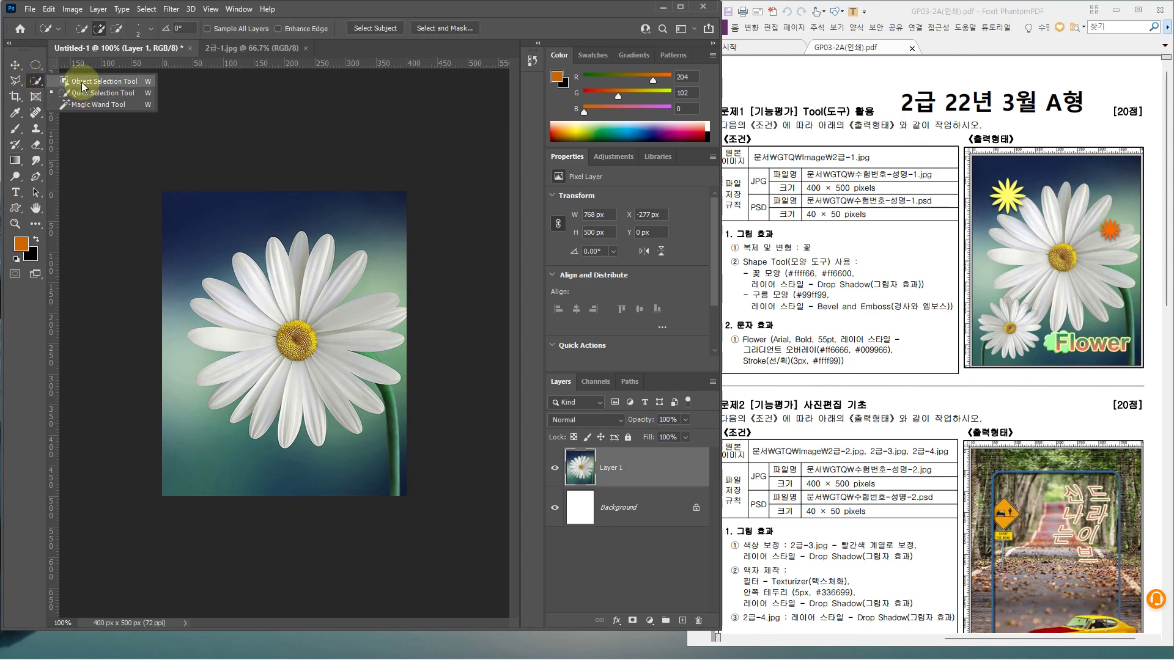
Box the daisy with the Object Selection Tool and switch to Add to selection mode
{"action": "left_click", "coordinate": [84, 87]}
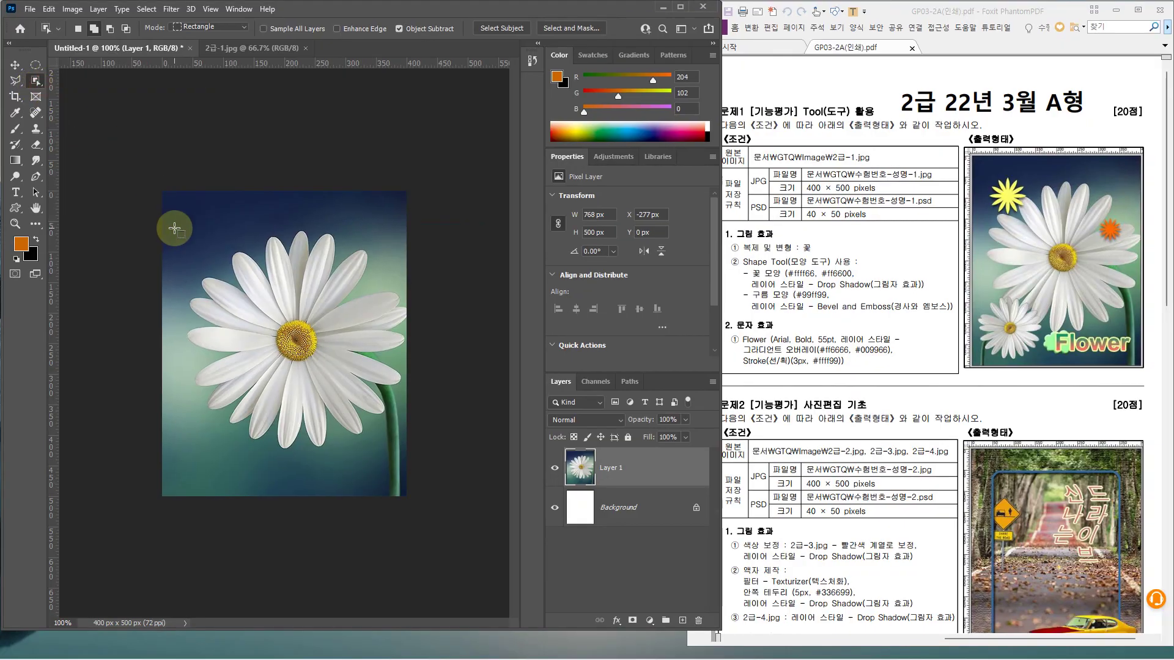
{"action": "left_click_drag", "start_coordinate": [169, 212], "coordinate": [414, 543]}
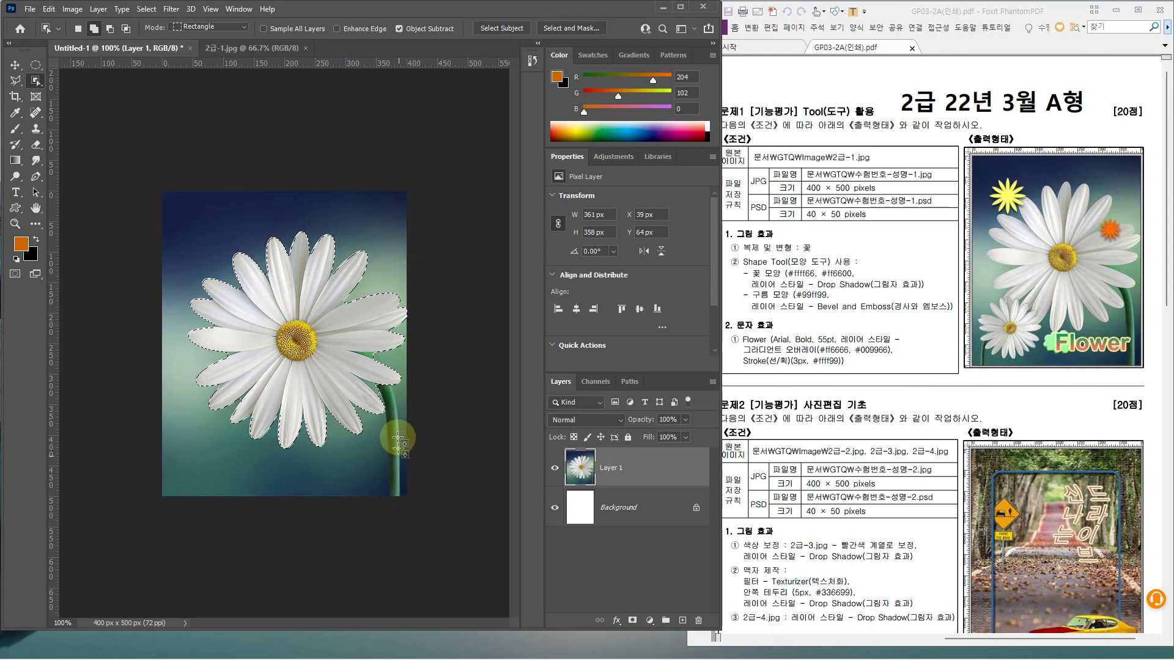
{"action": "key", "text": "ctrl+plus"}
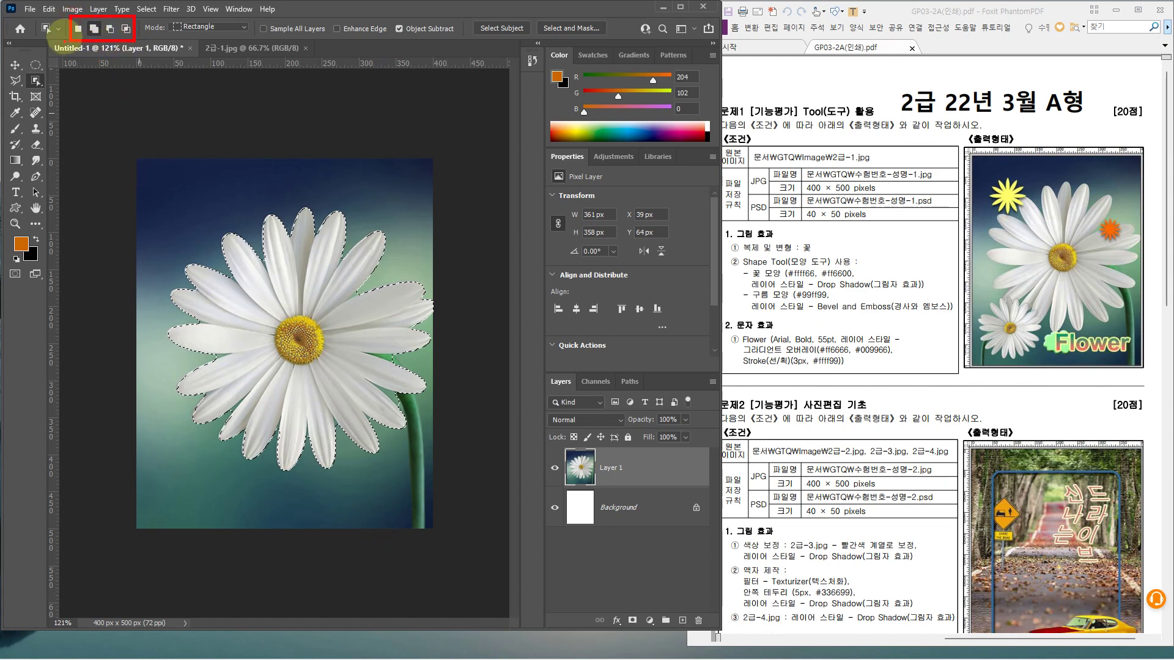
{"action": "left_click", "coordinate": [94, 28]}
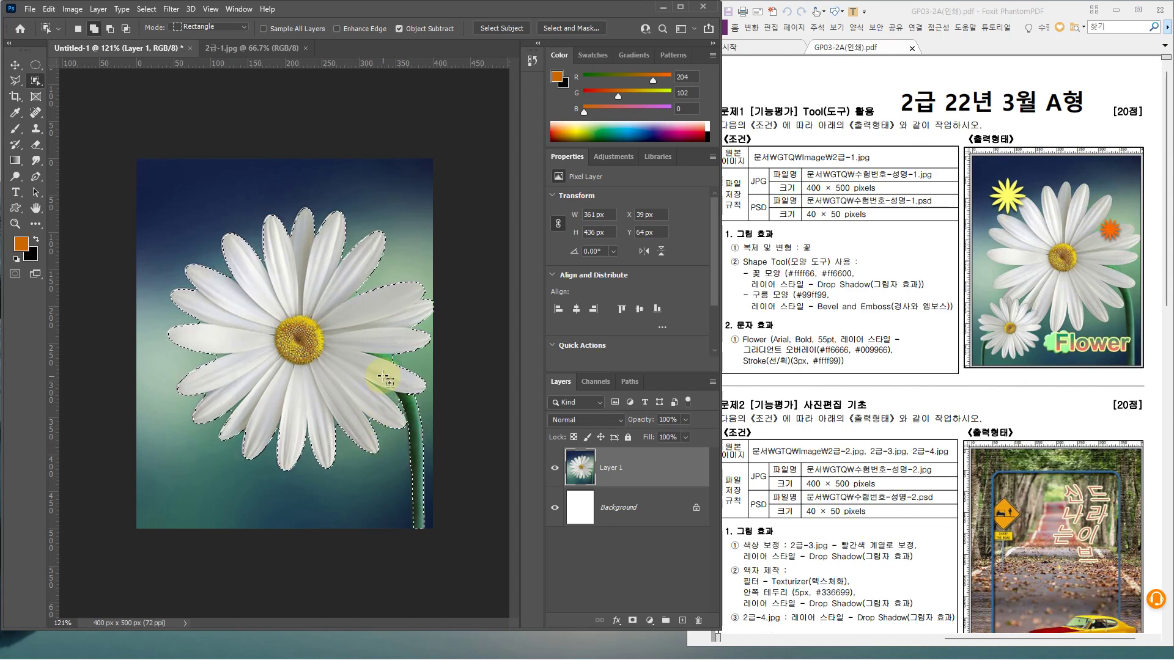
{"action": "key", "text": "alt"}
{"action": "scroll", "coordinate": [388, 376], "scroll_direction": "up", "scroll_amount": 1}
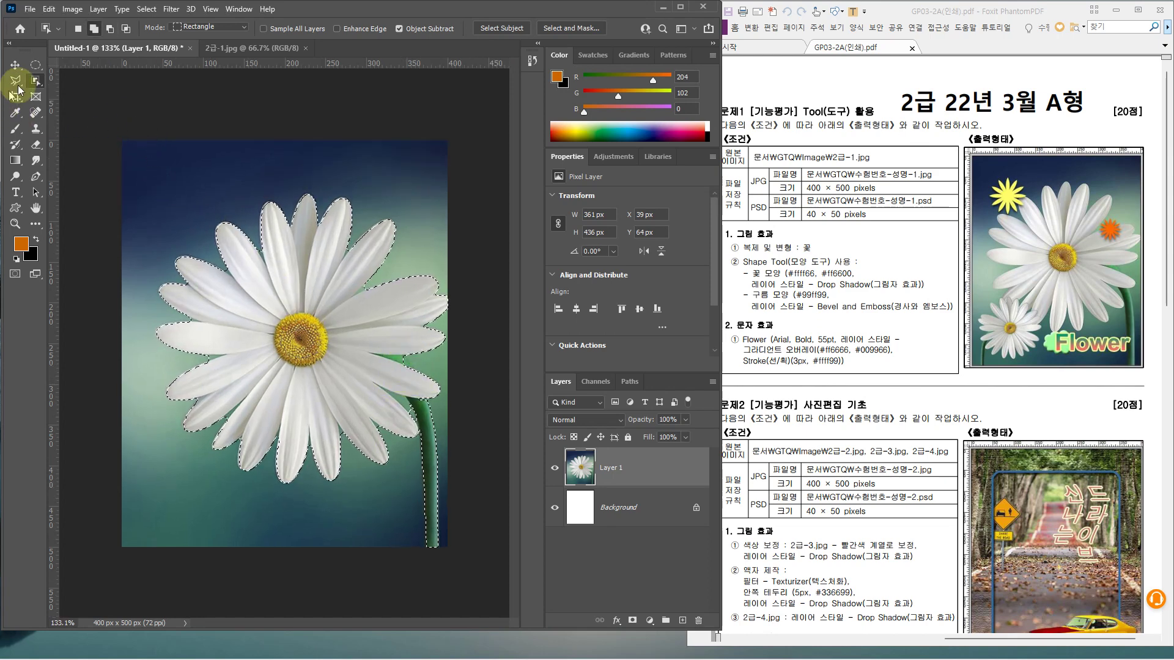
{"action": "left_click", "coordinate": [31, 82]}
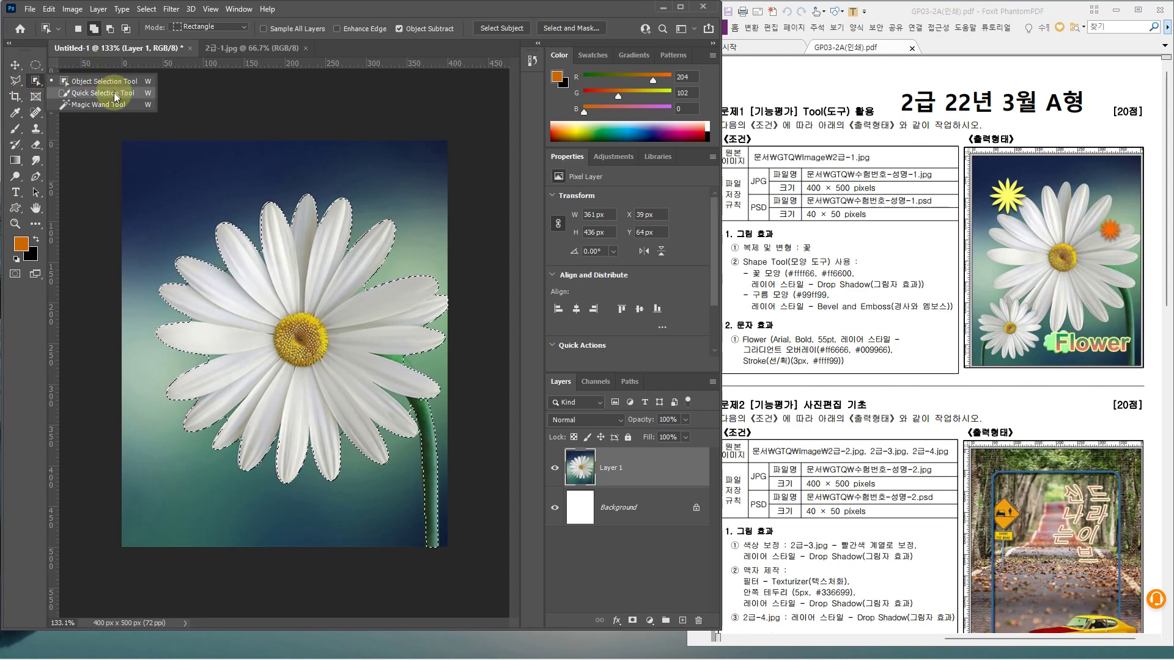
With a smaller Quick Selection brush, add the left petal gaps and stem to the selection
{"action": "left_click", "coordinate": [113, 93]}
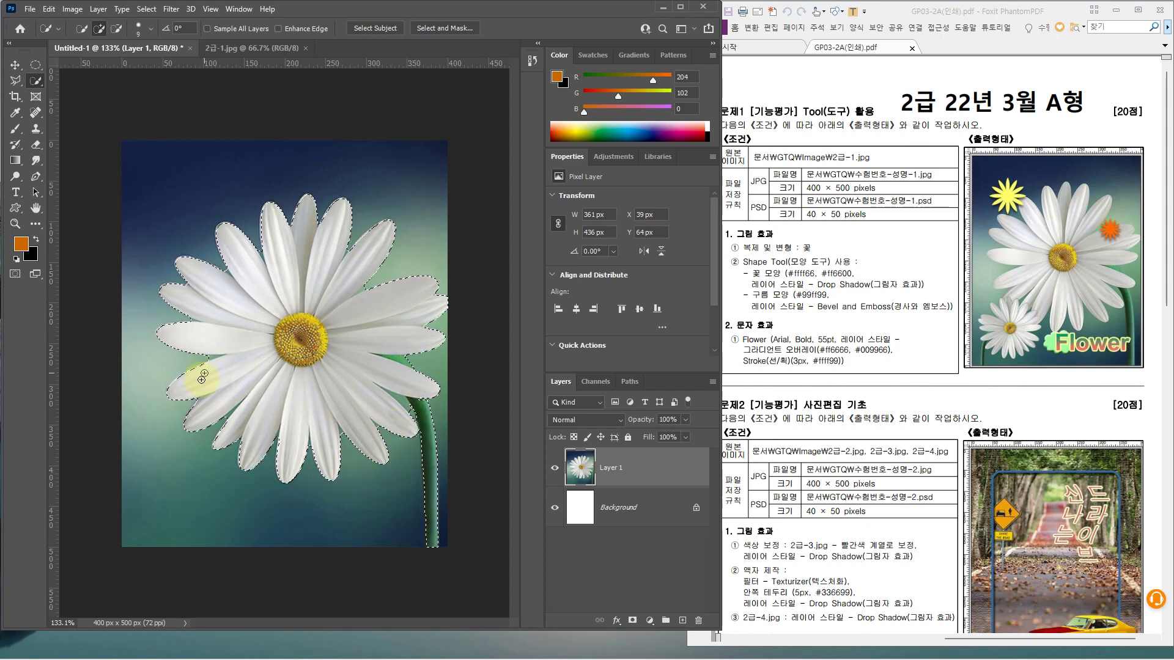
{"action": "scroll", "coordinate": [198, 354], "scroll_direction": "up", "scroll_amount": 3}
{"action": "key", "text": "bracketleft"}
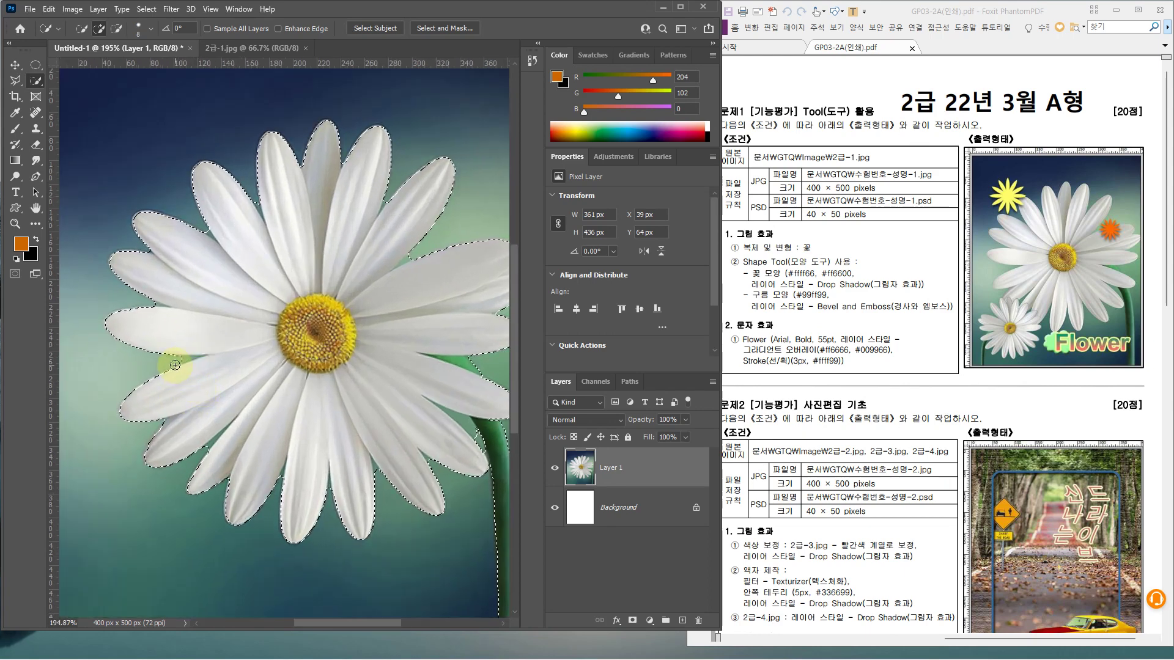
{"action": "left_click_drag", "start_coordinate": [176, 365], "coordinate": [189, 377]}
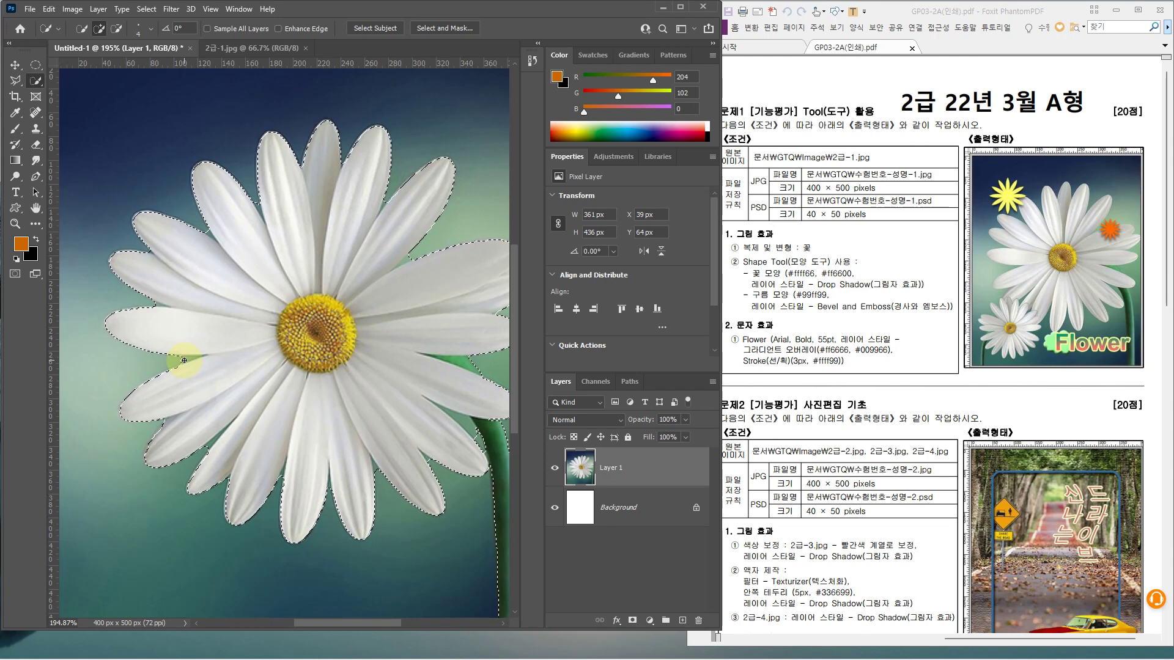
{"action": "key", "text": "alt"}
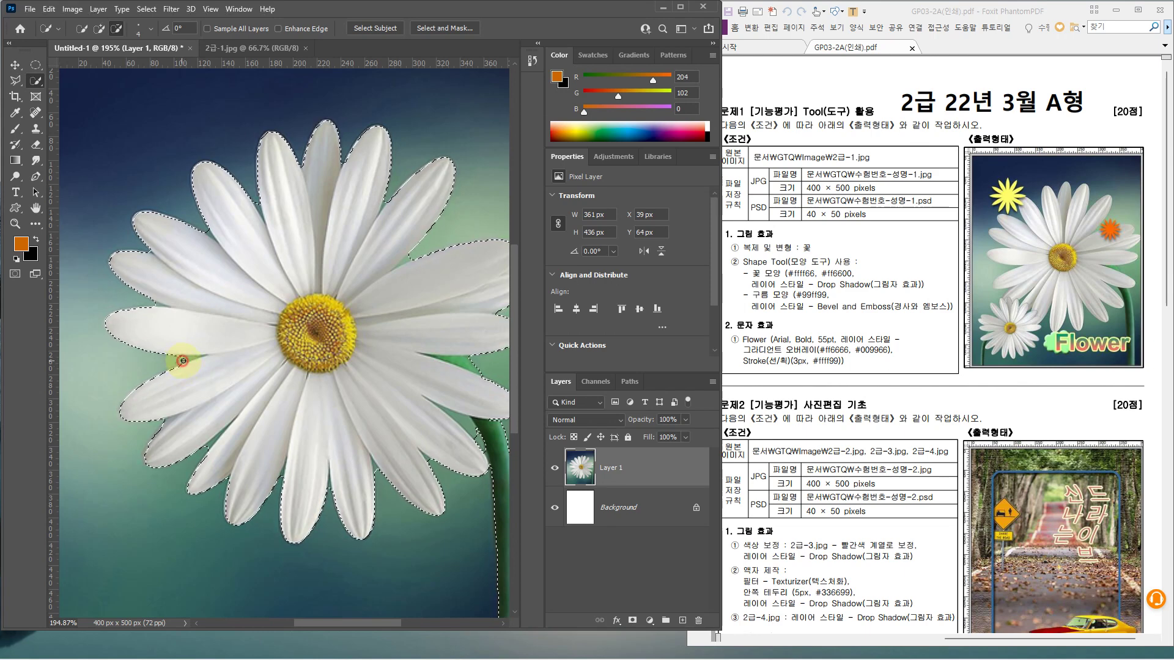
{"action": "key", "text": "alt"}
{"action": "scroll", "coordinate": [238, 414], "scroll_direction": "down", "scroll_amount": 2}
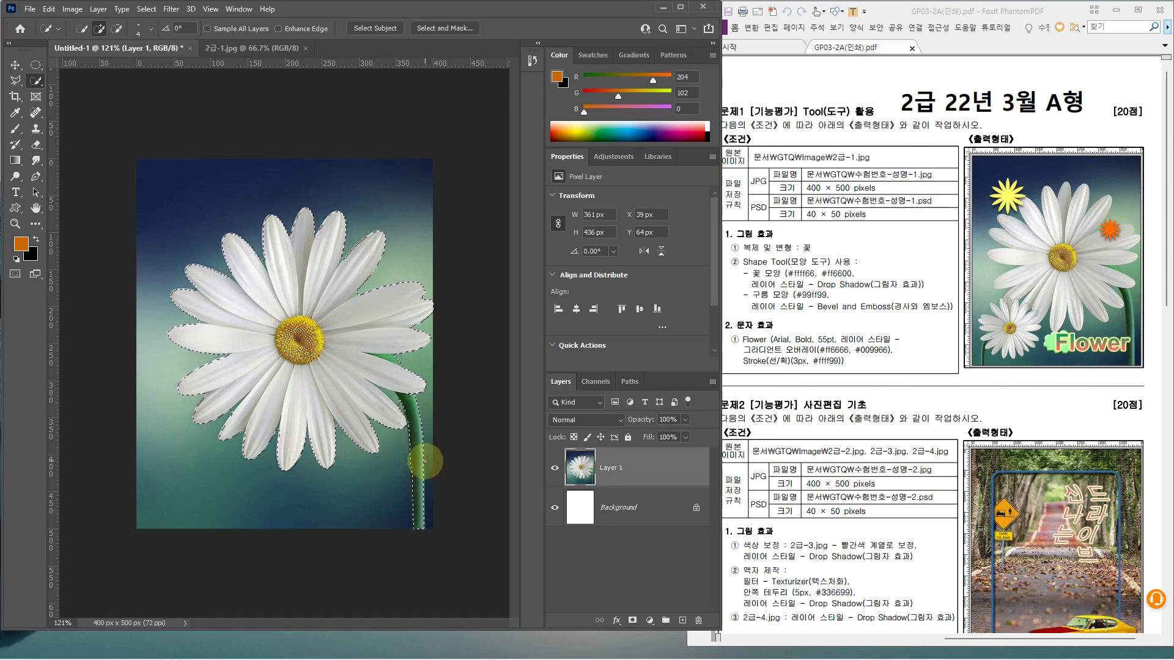
{"action": "mouse_move", "coordinate": [434, 362]}
{"action": "left_mouse_down"}
{"action": "mouse_move", "coordinate": [480, 369]}
{"action": "mouse_move", "coordinate": [431, 451]}
{"action": "left_mouse_up"}
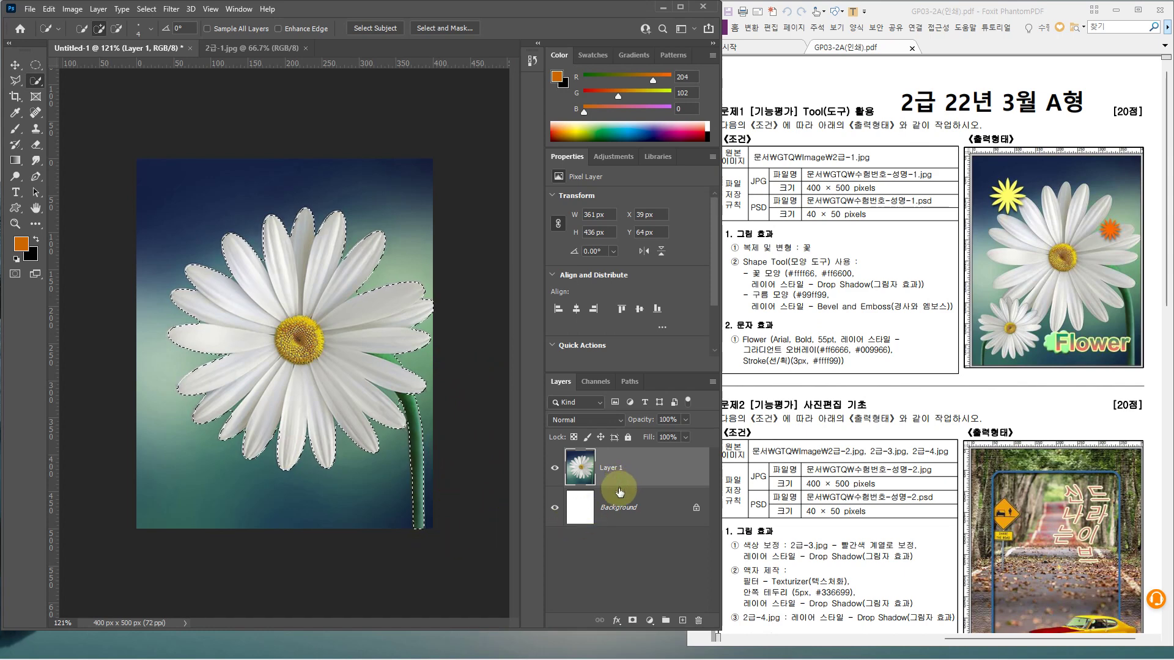
Copy the selected daisy to Layer 2, shrink it to about half, and move it lower left
{"action": "key", "text": "ctrl+j"}
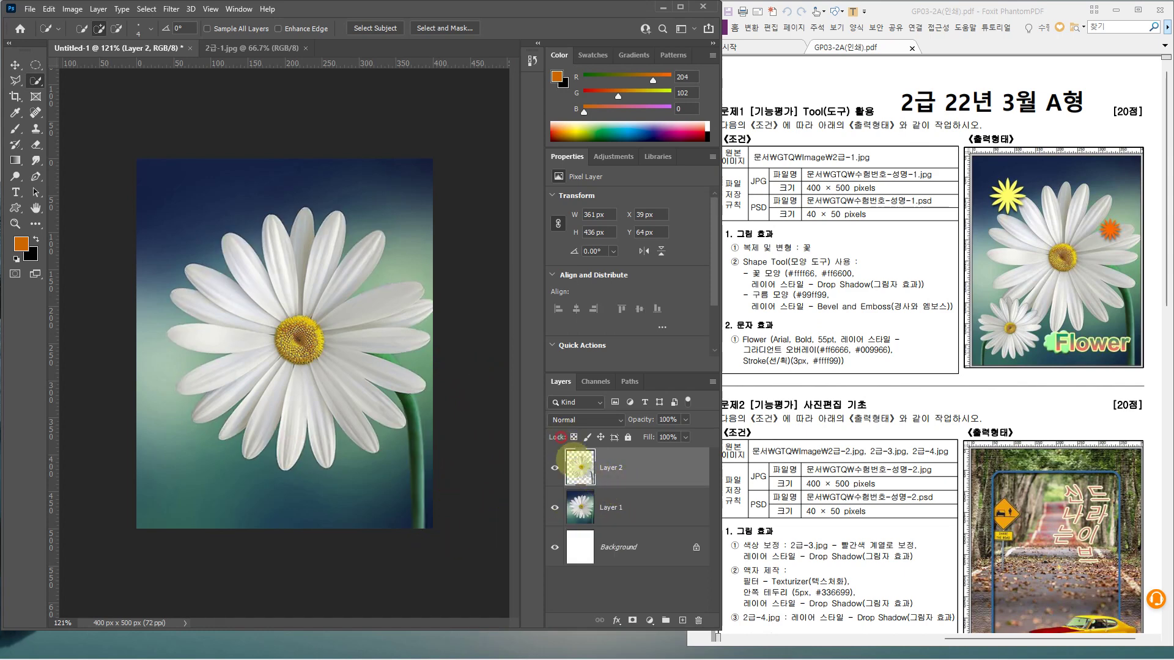
{"action": "left_click_drag", "start_coordinate": [559, 437], "coordinate": [604, 492]}
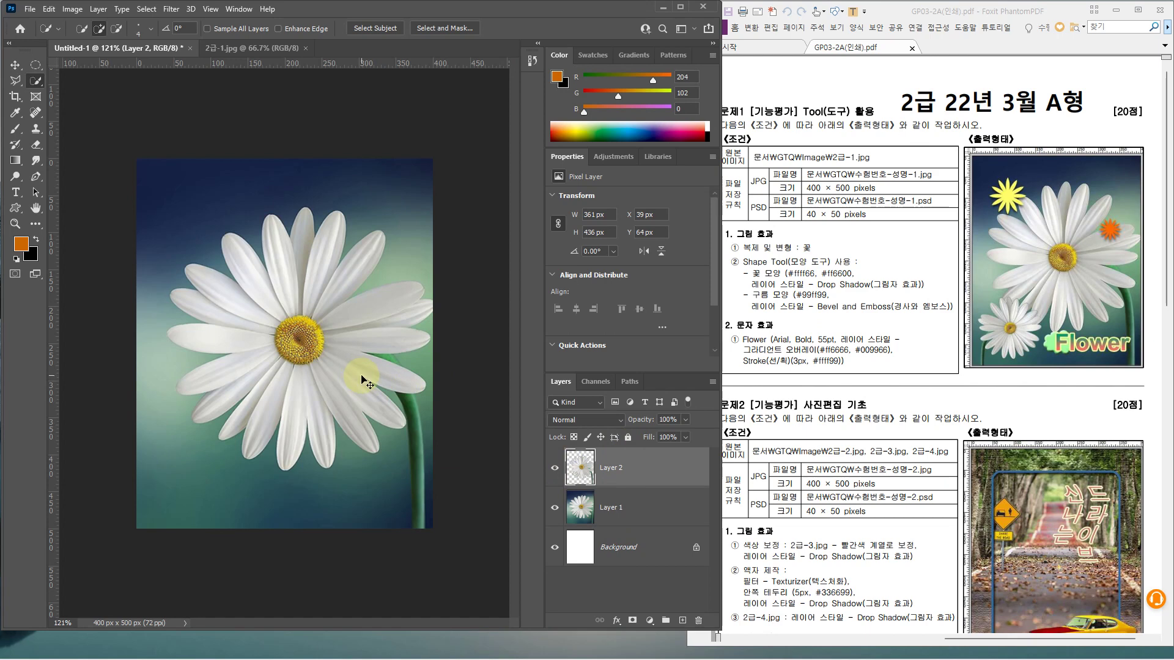
{"action": "key", "text": "ctrl+t"}
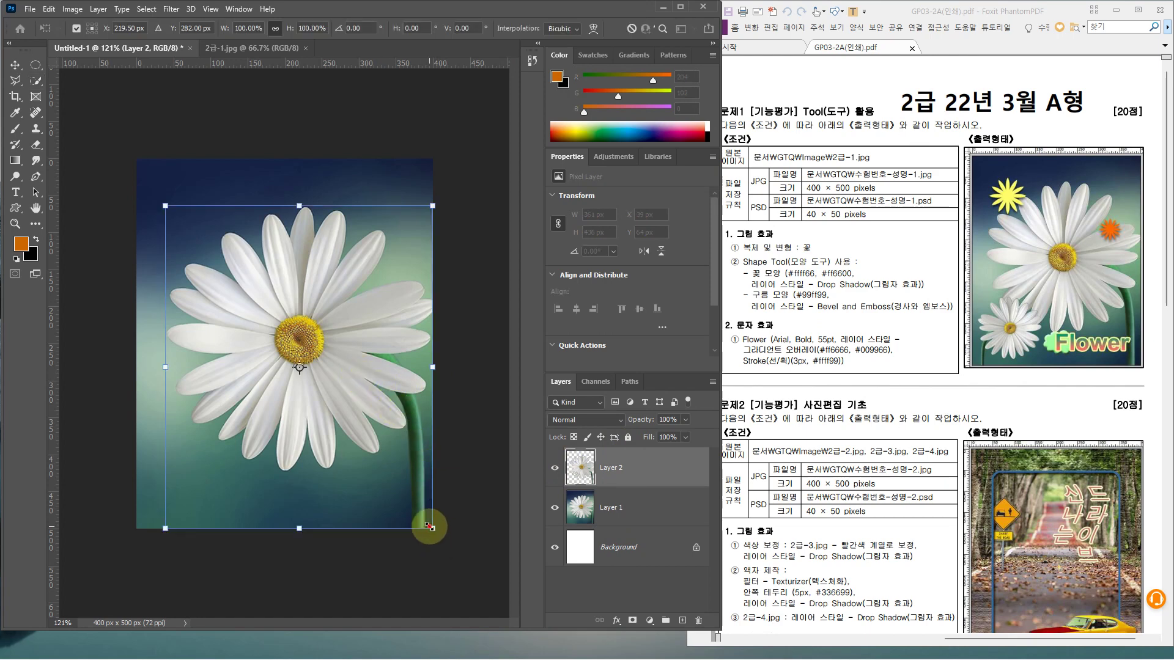
{"action": "left_click_drag", "start_coordinate": [430, 526], "coordinate": [307, 379]}
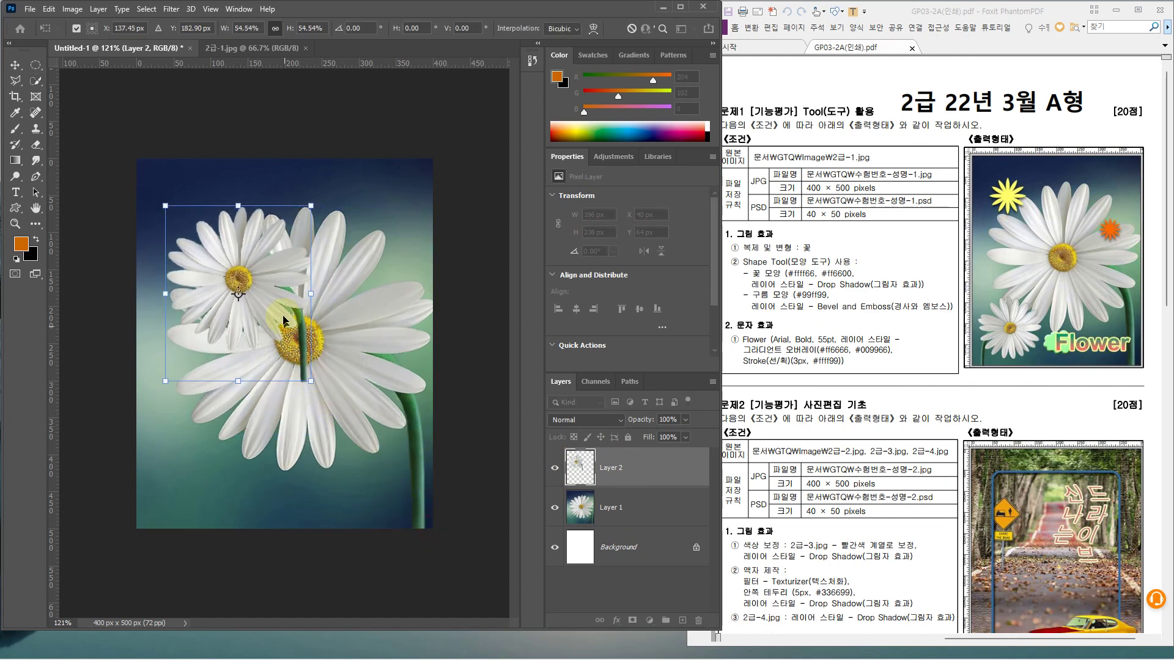
{"action": "left_click_drag", "start_coordinate": [283, 320], "coordinate": [258, 453]}
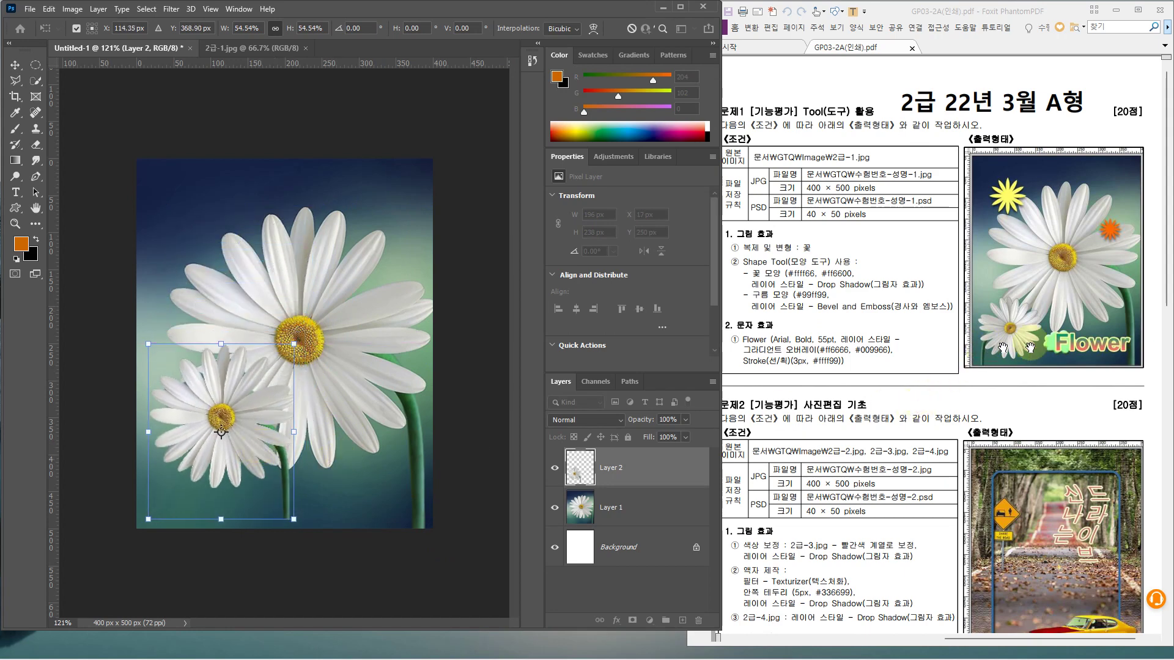
Flip the small daisy horizontally, nudge it lower, and apply the transform
{"action": "right_click", "coordinate": [250, 385]}
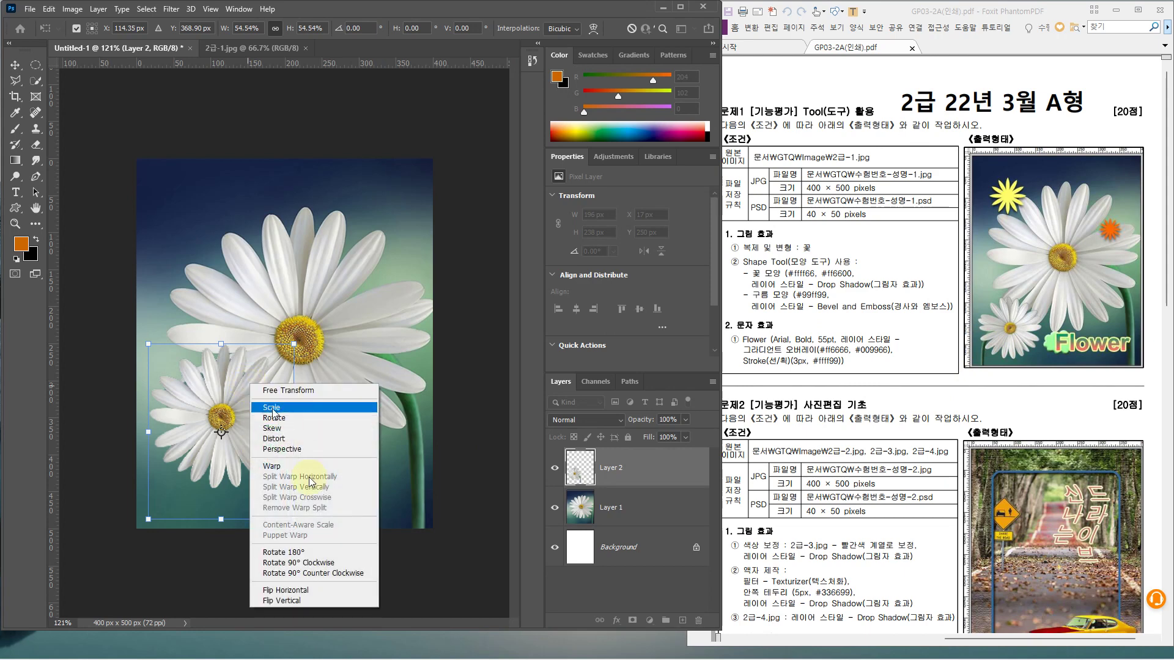
{"action": "left_click", "coordinate": [290, 592]}
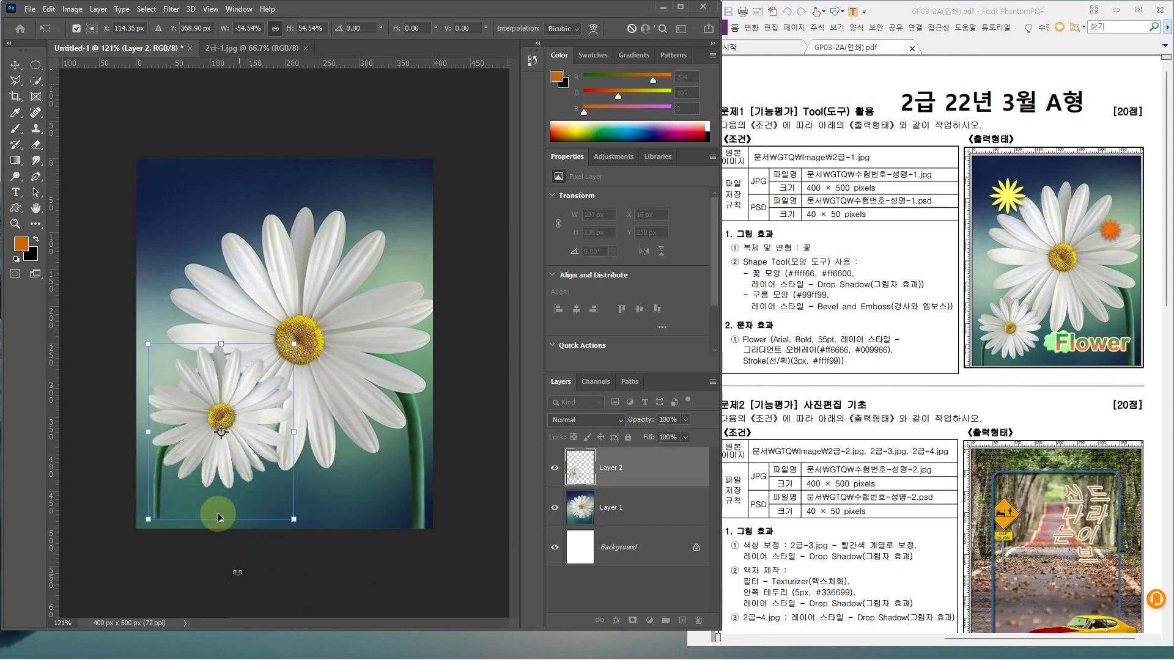
{"action": "left_click_drag", "start_coordinate": [214, 471], "coordinate": [216, 486]}
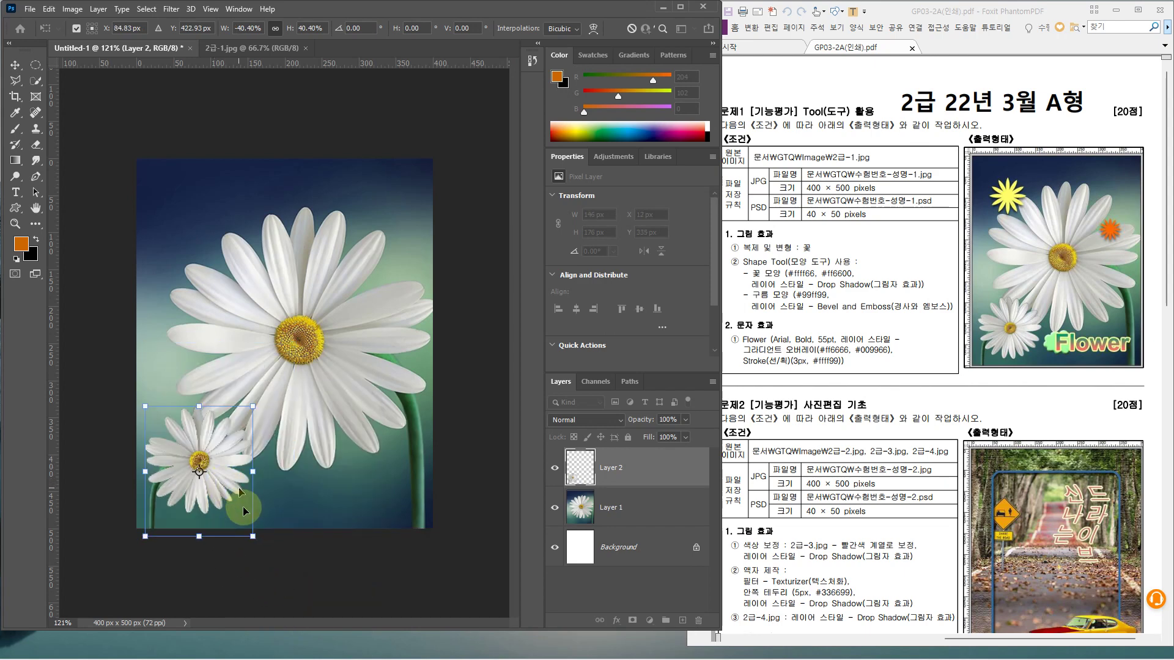
{"action": "key", "text": "Return"}
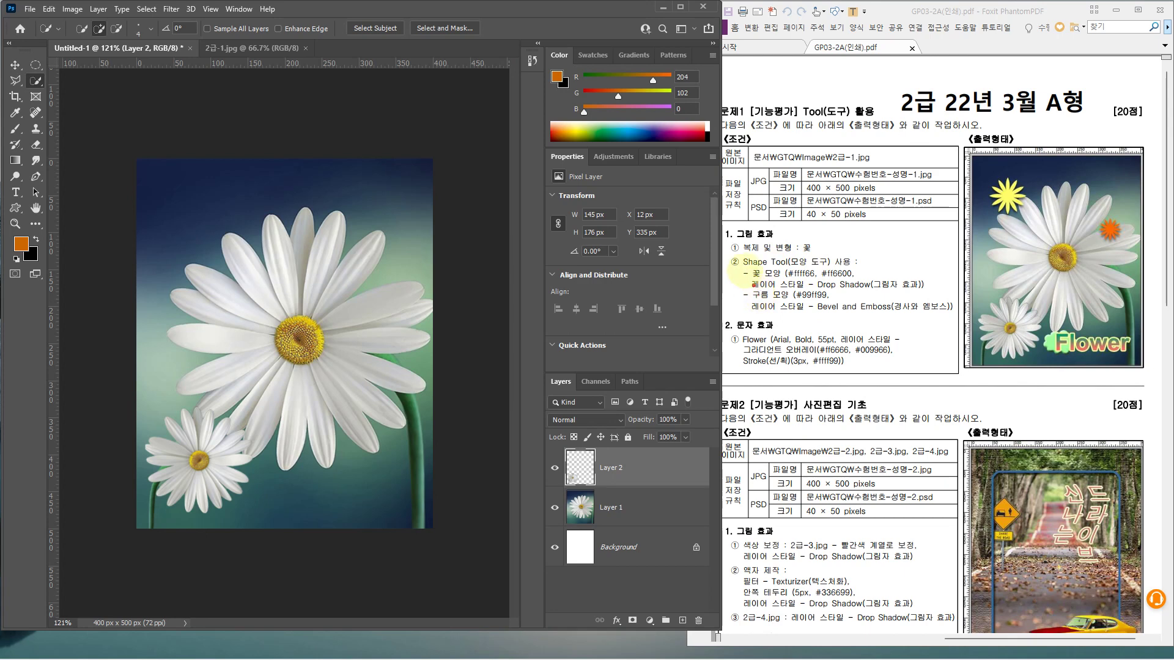
Check the star shape in the task sheet, then choose the Custom Shape Tool
{"action": "left_click_drag", "start_coordinate": [734, 253], "coordinate": [926, 297]}
{"action": "left_click_drag", "start_coordinate": [972, 176], "coordinate": [1123, 256]}
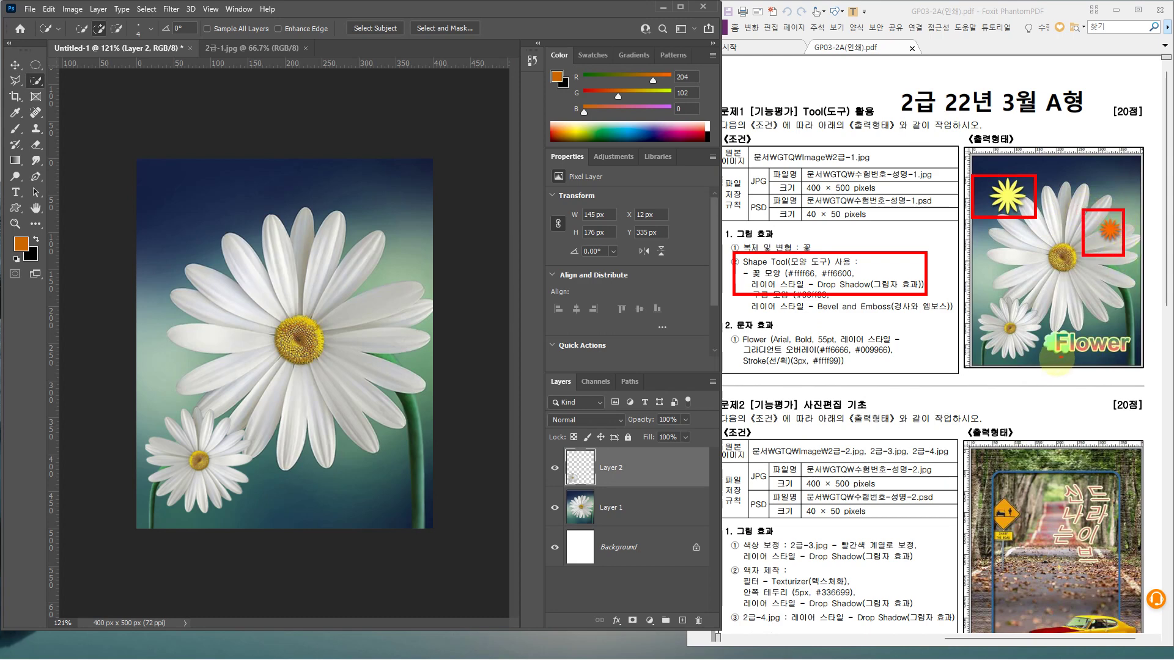
{"action": "key", "text": "Escape"}
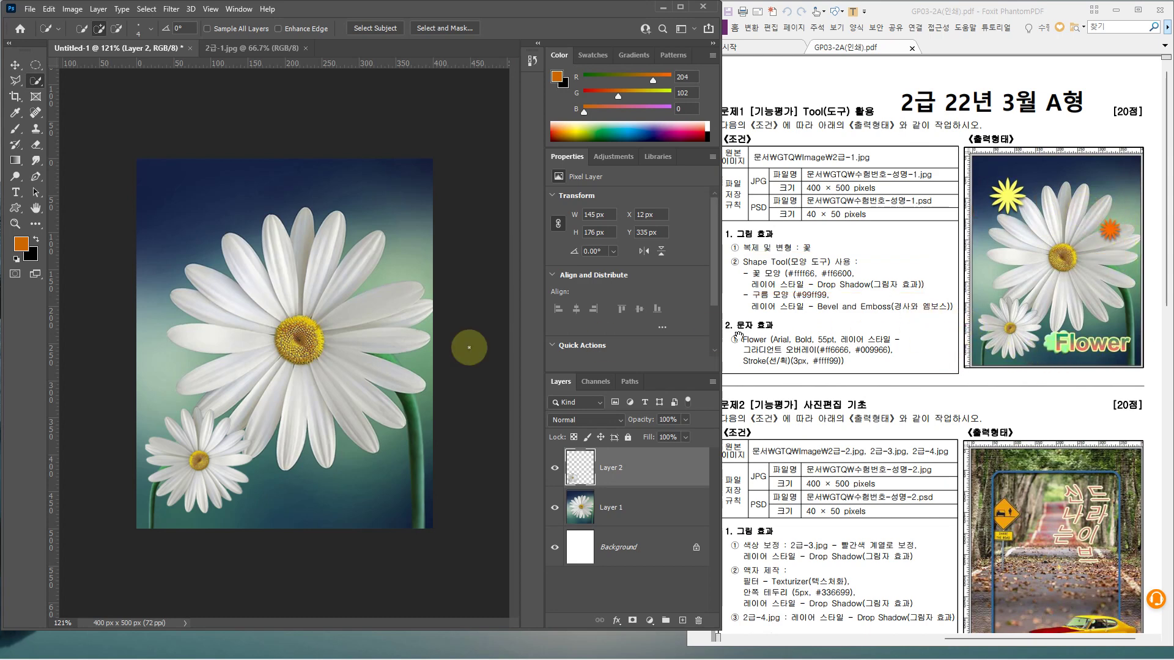
{"action": "left_click", "coordinate": [16, 209]}
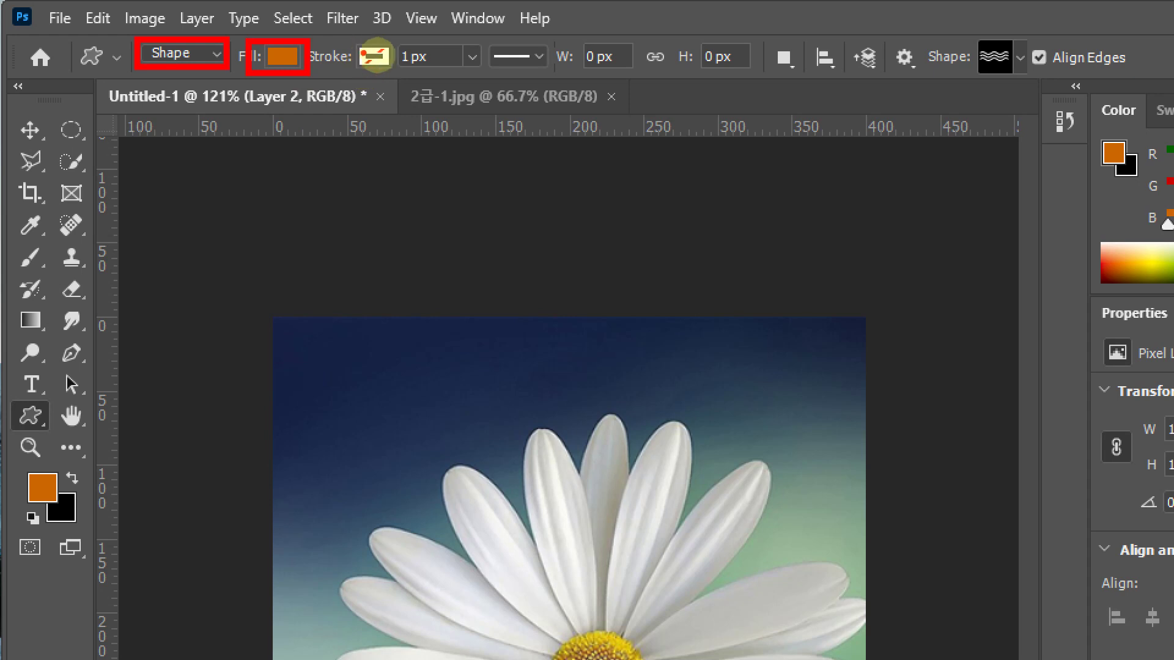
Open the Shape picker and expand Legacy Shapes and More > All Legacy Default Shapes > Nature
{"action": "left_click_drag", "start_coordinate": [397, 44], "coordinate": [353, 80]}
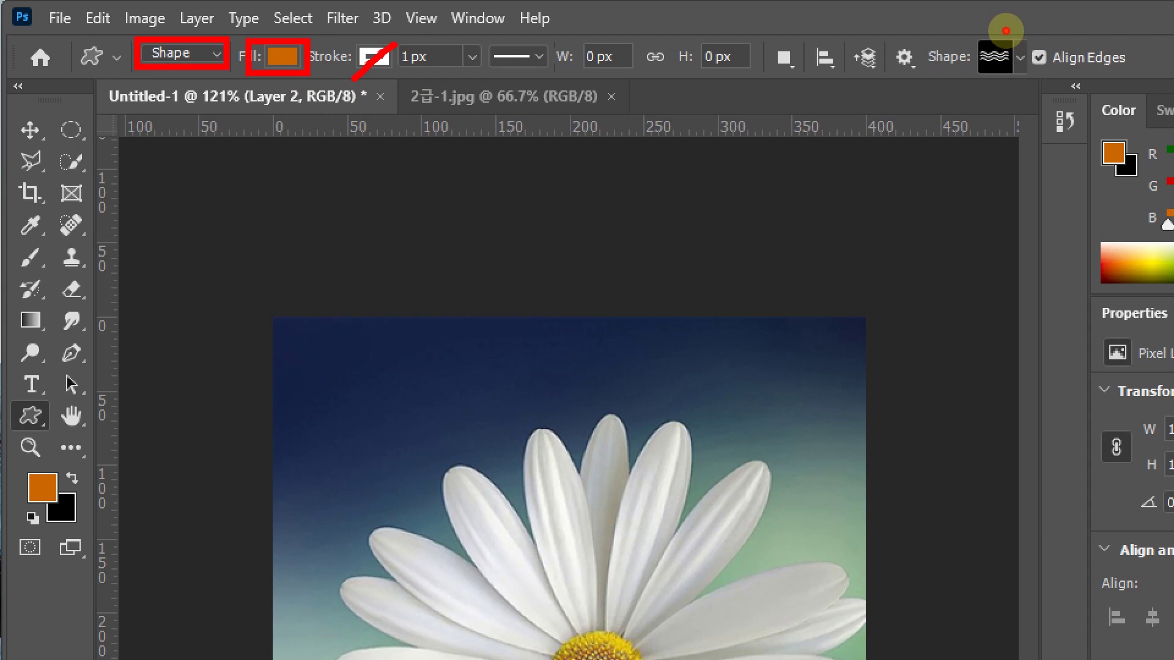
{"action": "left_click_drag", "start_coordinate": [1005, 31], "coordinate": [1035, 80]}
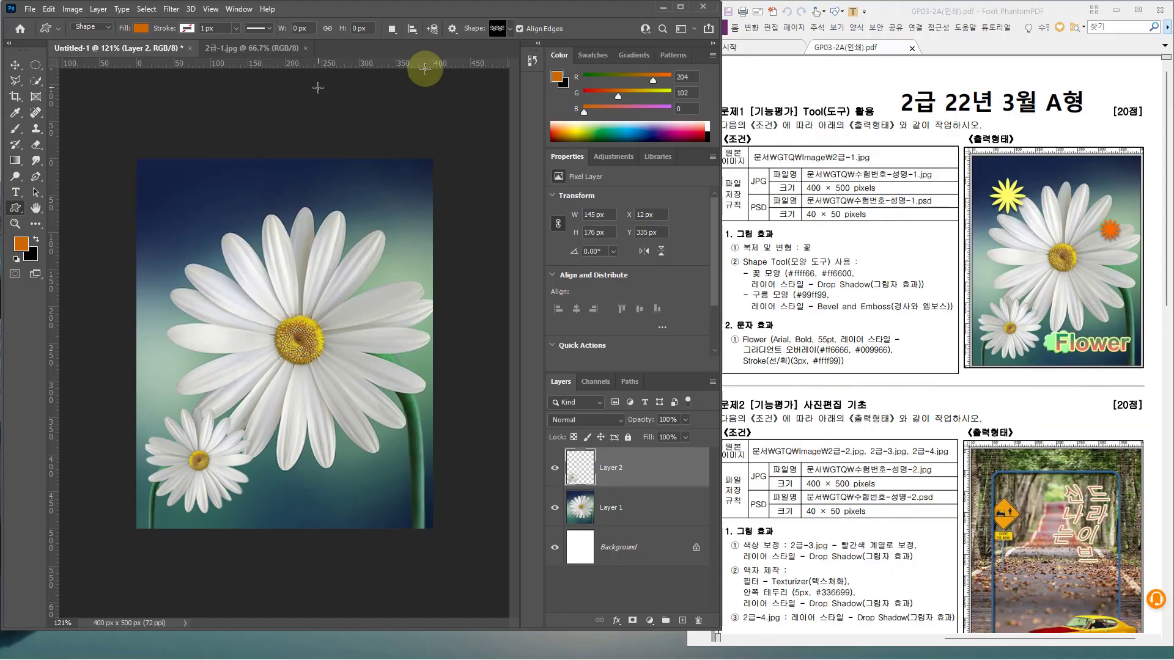
{"action": "left_click", "coordinate": [509, 29]}
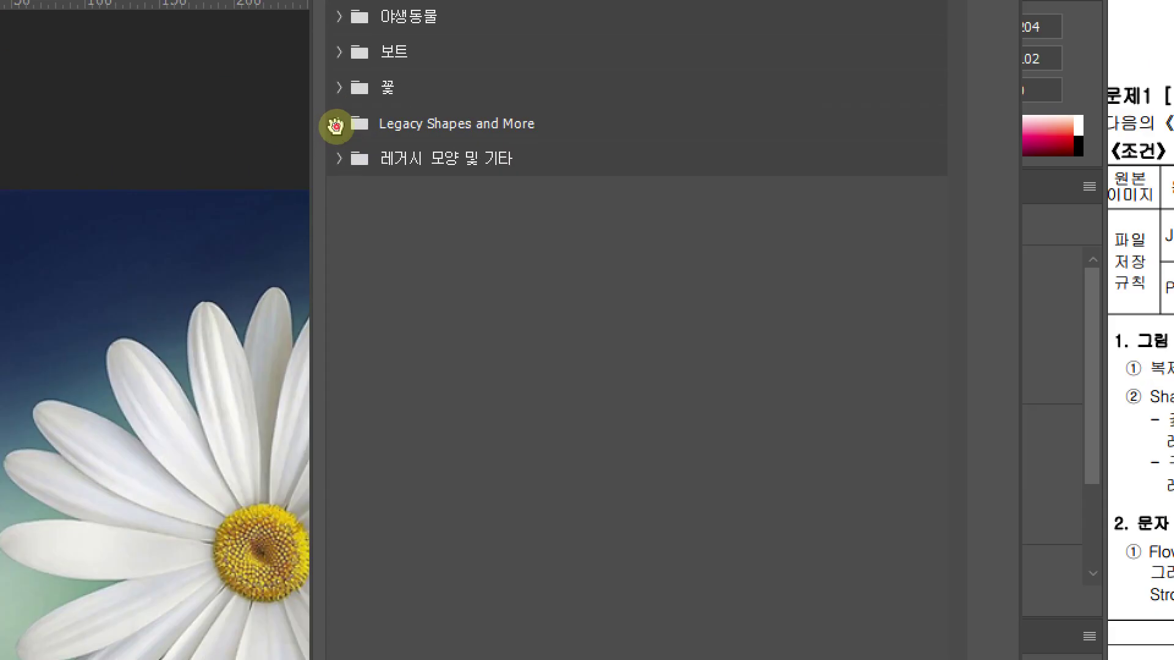
{"action": "left_click", "coordinate": [337, 125]}
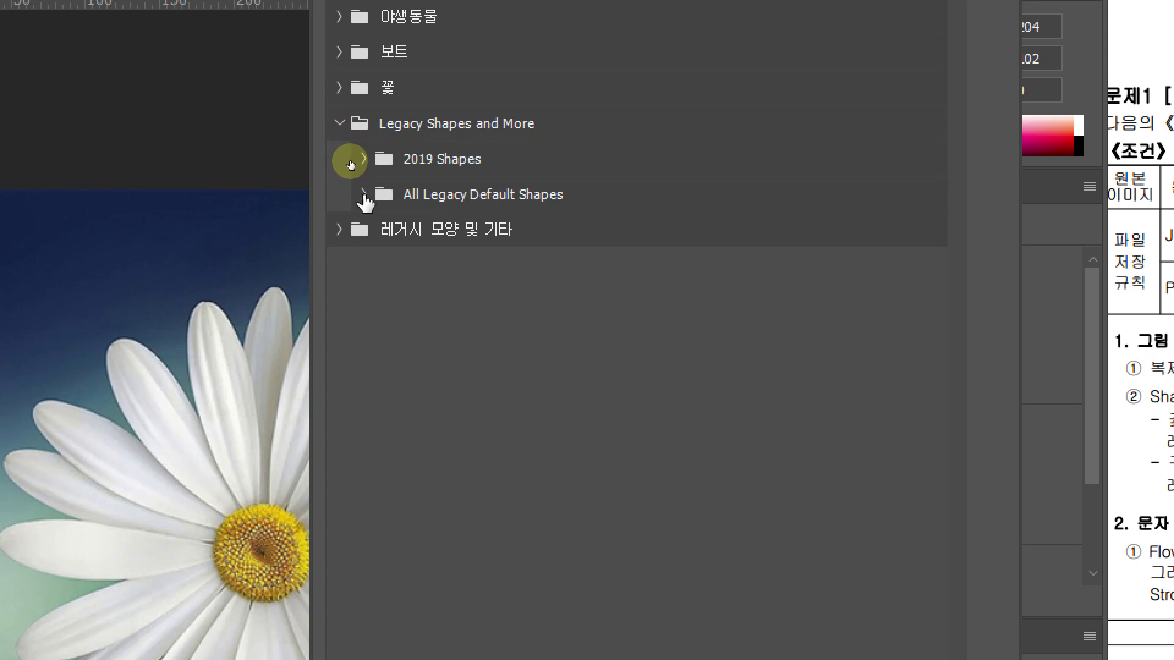
{"action": "left_click", "coordinate": [364, 194]}
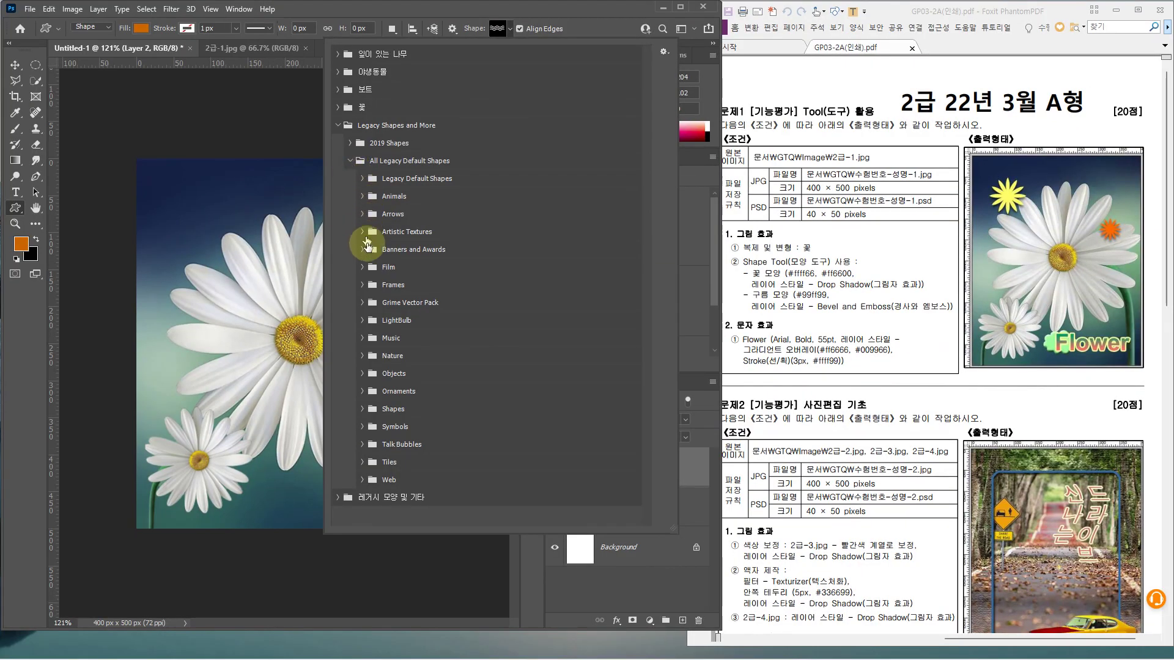
{"action": "left_click", "coordinate": [362, 356]}
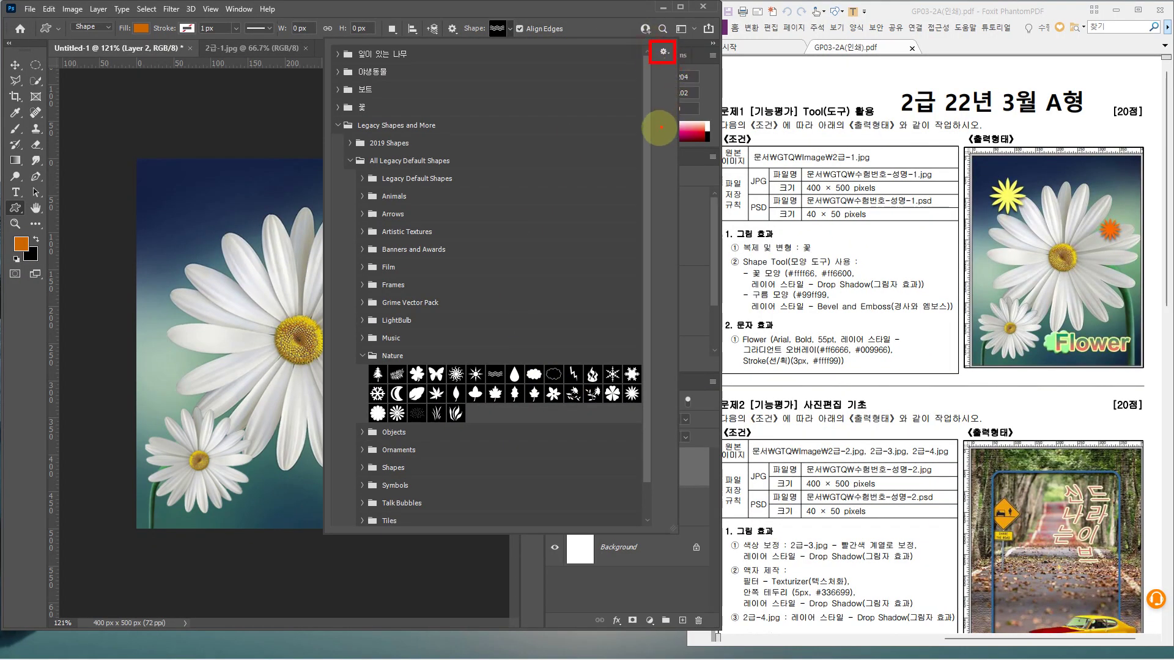
Preview the Nature shapes as large thumbnails, return to small ones, and pick the sunburst flower
{"action": "key", "text": "Escape"}
{"action": "left_click", "coordinate": [511, 28]}
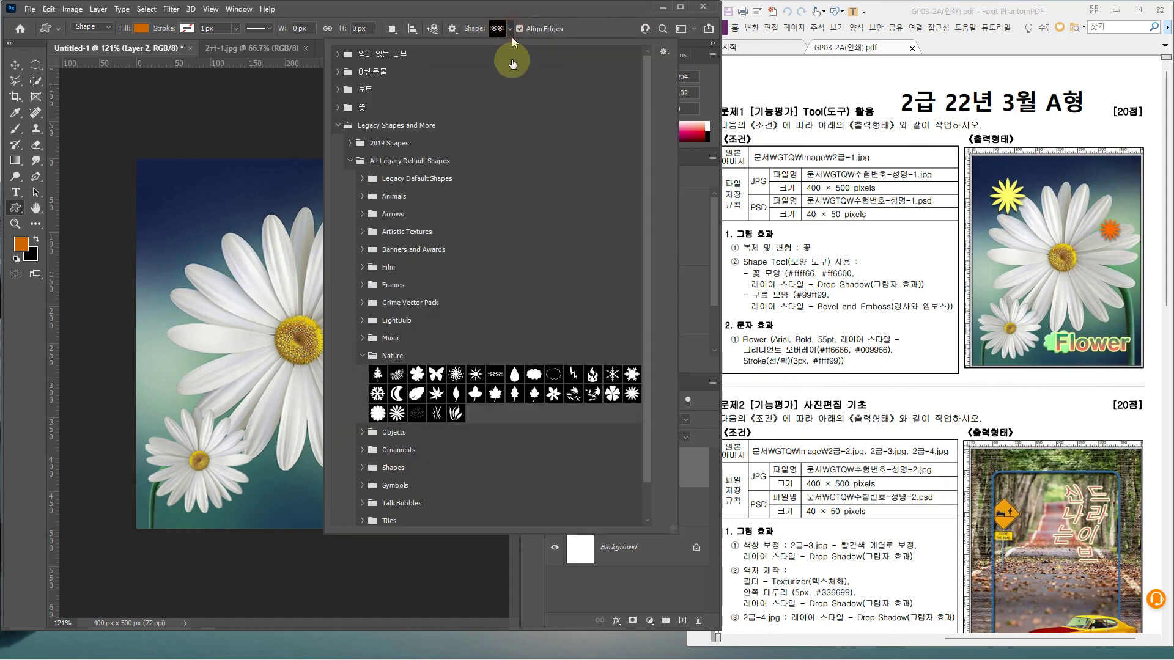
{"action": "left_click", "coordinate": [664, 52]}
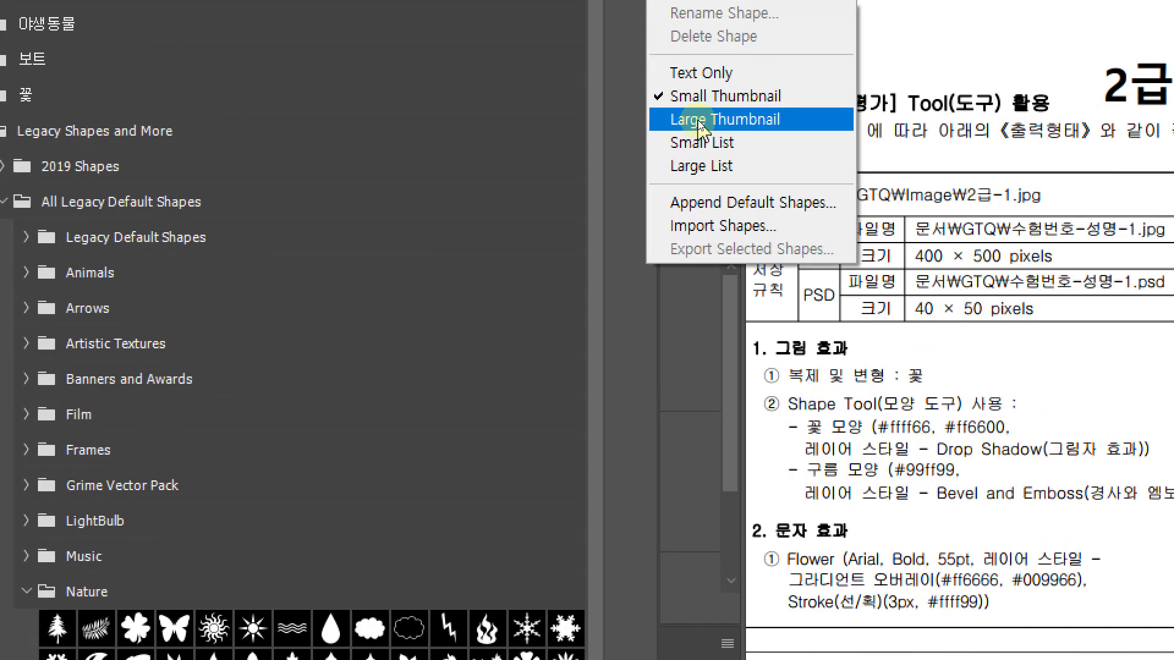
{"action": "left_click", "coordinate": [698, 120]}
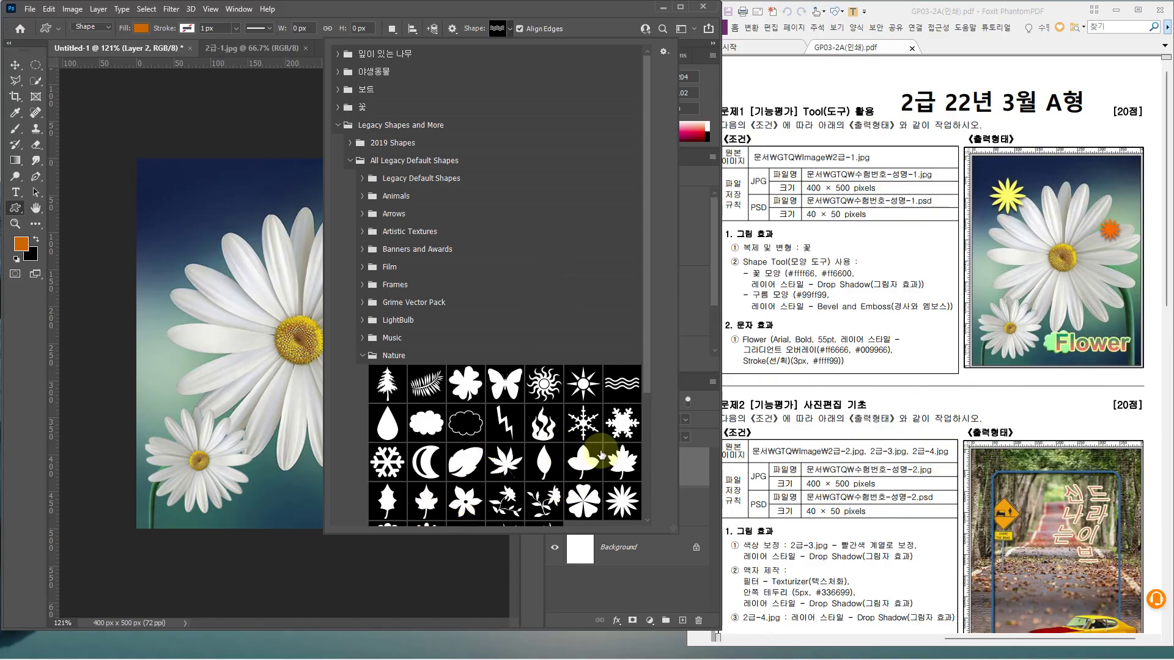
{"action": "left_click", "coordinate": [669, 53]}
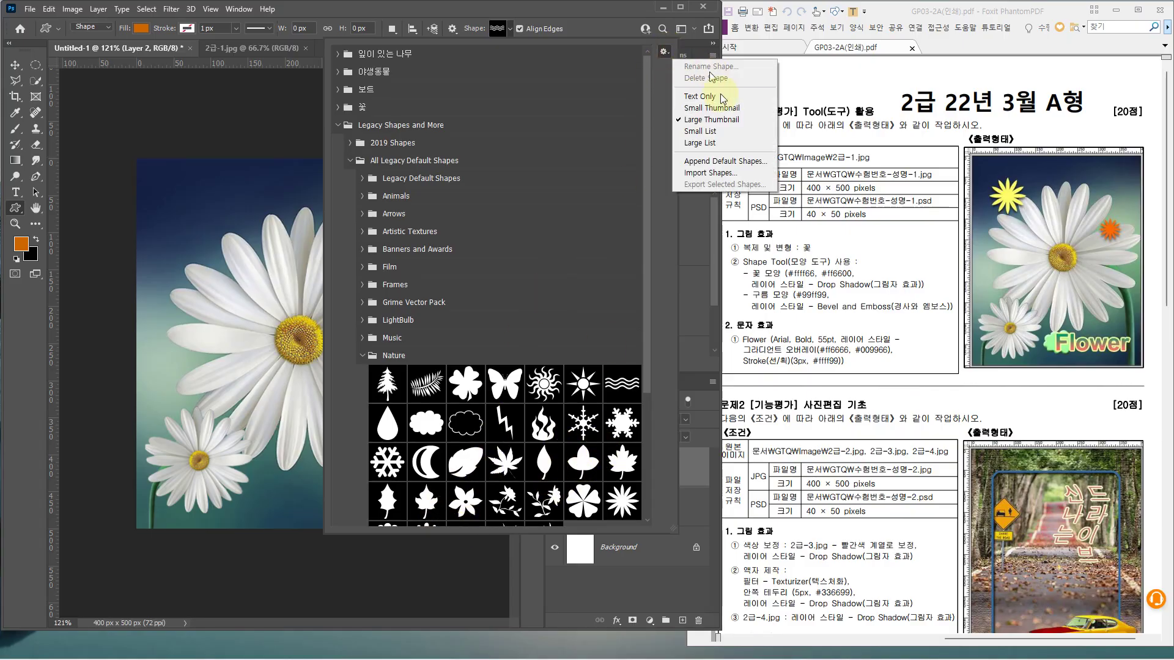
{"action": "left_click", "coordinate": [703, 108]}
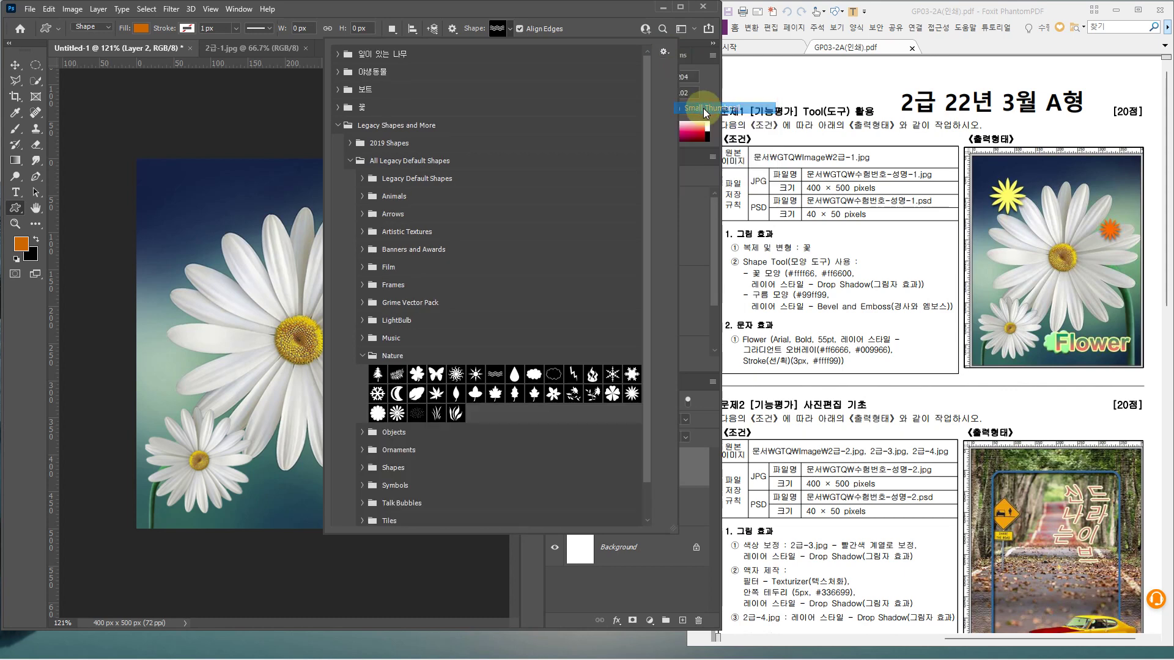
{"action": "double_click", "coordinate": [630, 397]}
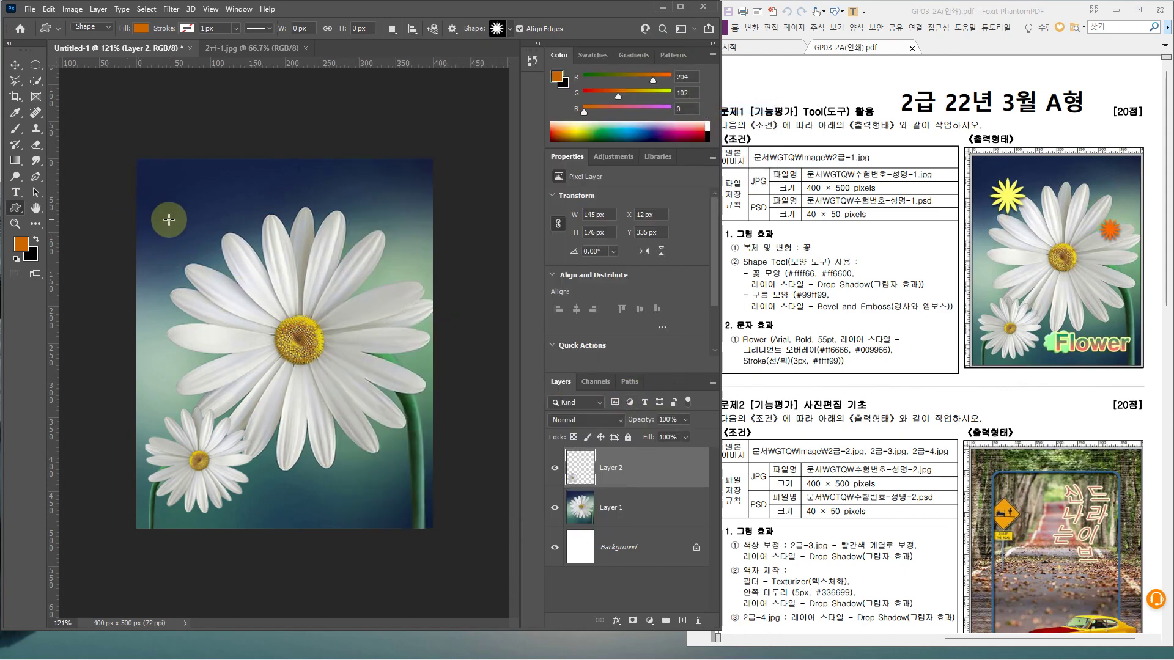
Draw the sunburst flower near the photo's top-left and fill it yellow ffff66
{"action": "left_click_drag", "start_coordinate": [180, 205], "coordinate": [235, 261]}
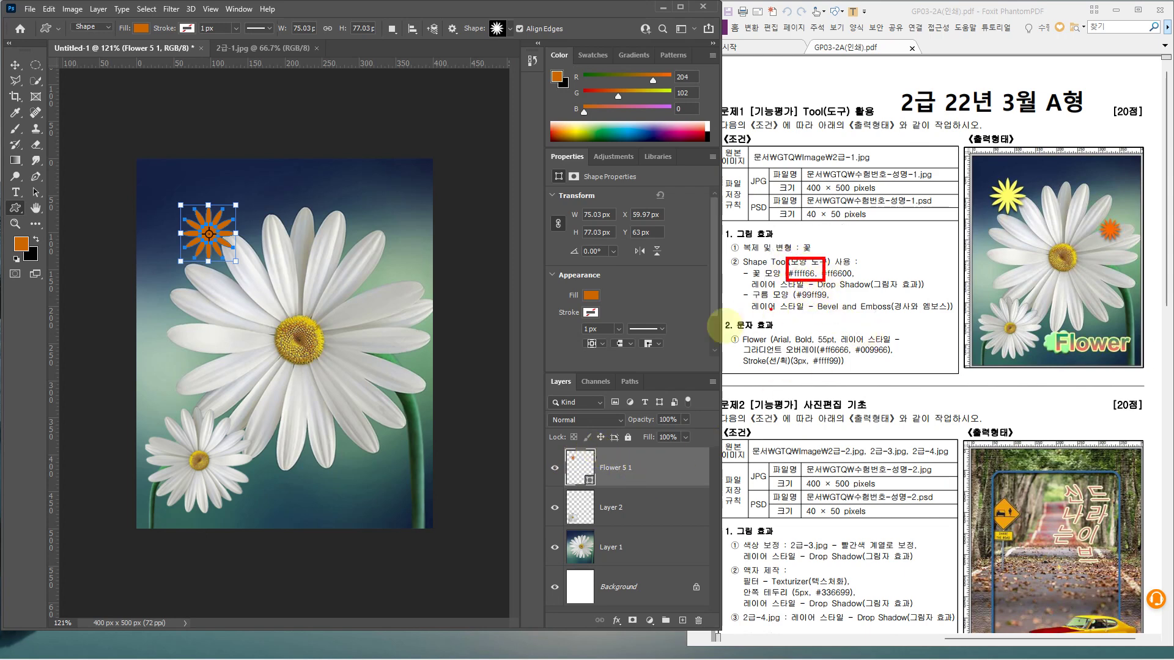
{"action": "key", "text": "ctrl+2"}
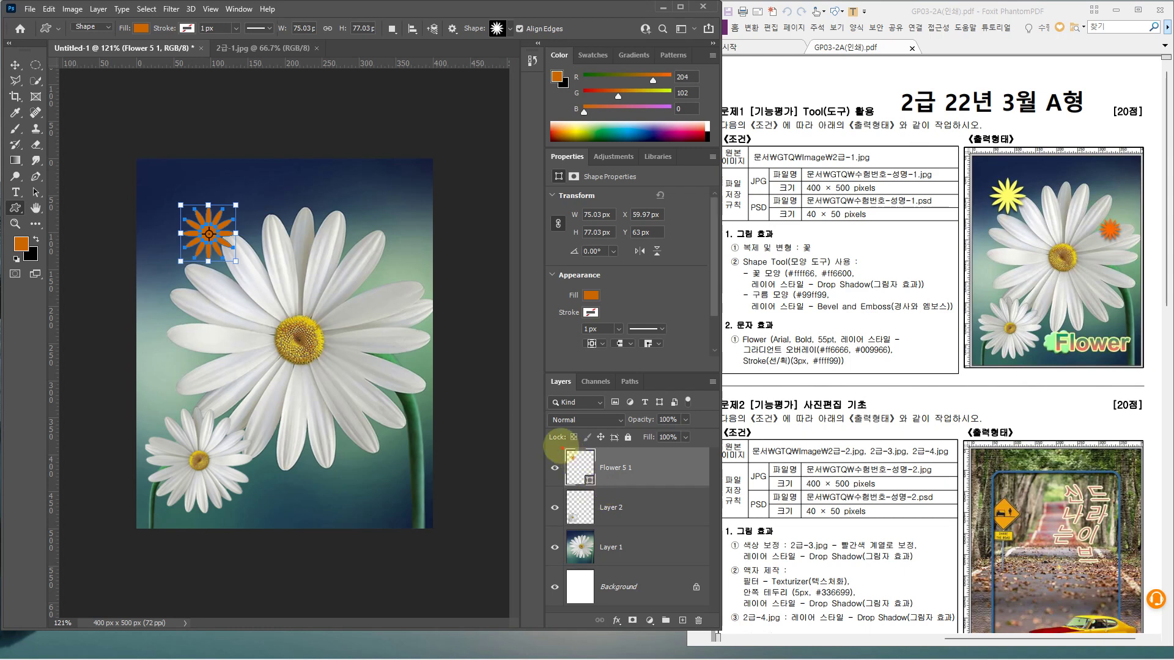
{"action": "mouse_move", "coordinate": [562, 448]}
{"action": "left_mouse_down"}
{"action": "mouse_move", "coordinate": [596, 491]}
{"action": "mouse_move", "coordinate": [576, 455]}
{"action": "mouse_move", "coordinate": [636, 435]}
{"action": "left_mouse_up"}
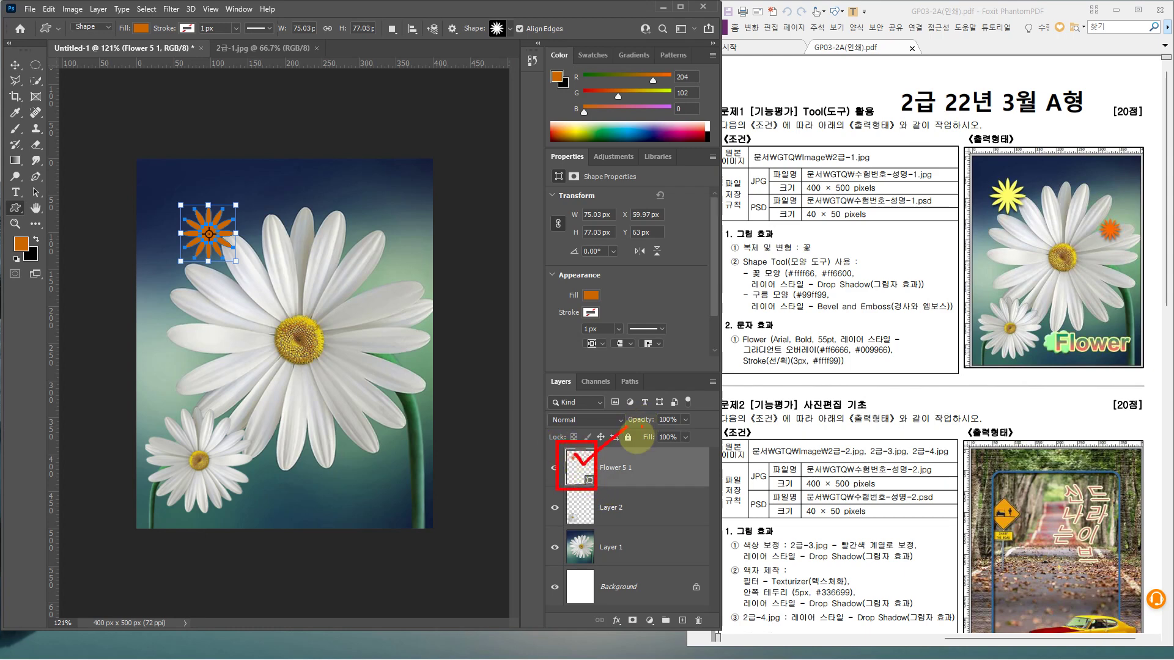
{"action": "double_click", "coordinate": [590, 463]}
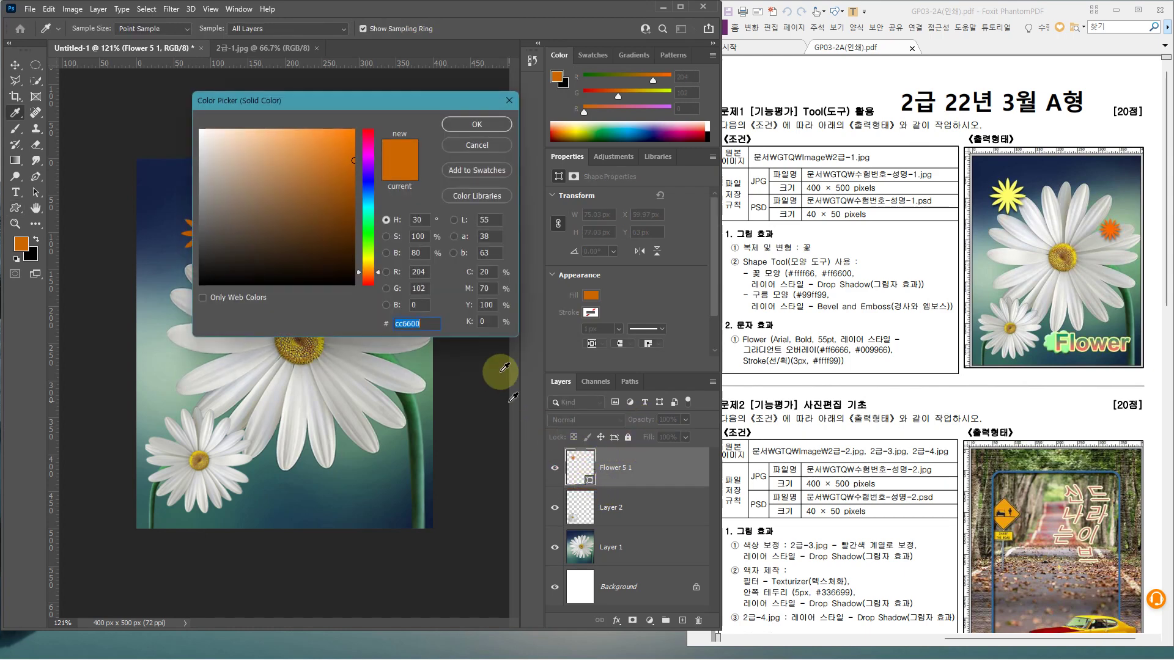
{"action": "type", "text": "ff"}
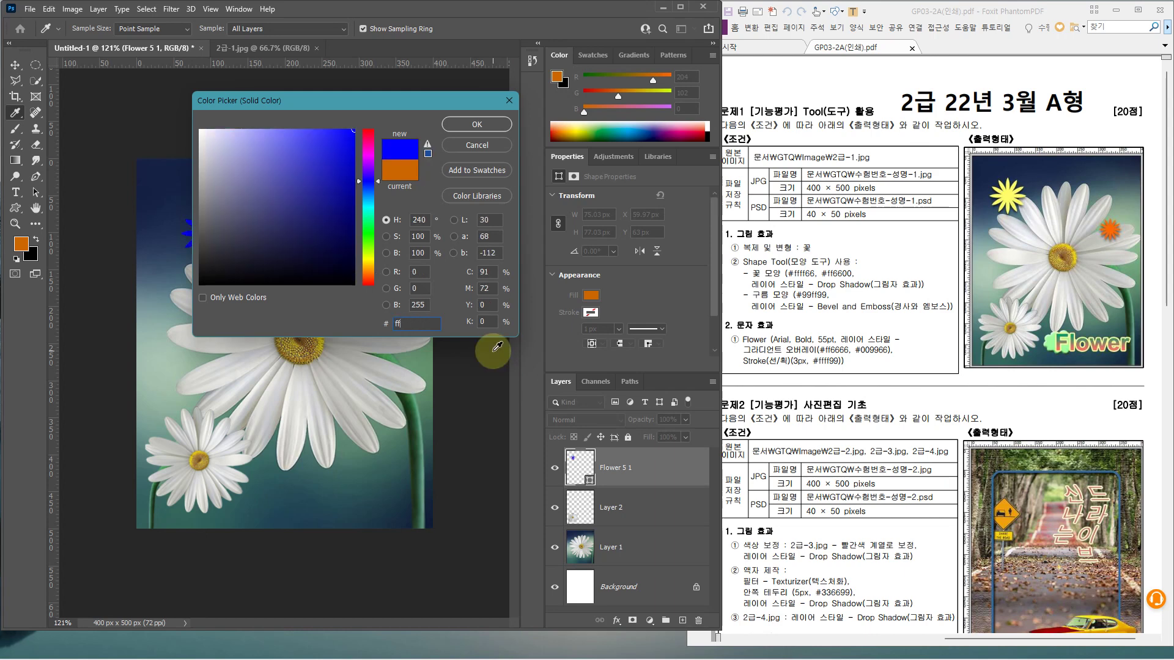
{"action": "type", "text": "ff66"}
{"action": "key", "text": "Return"}
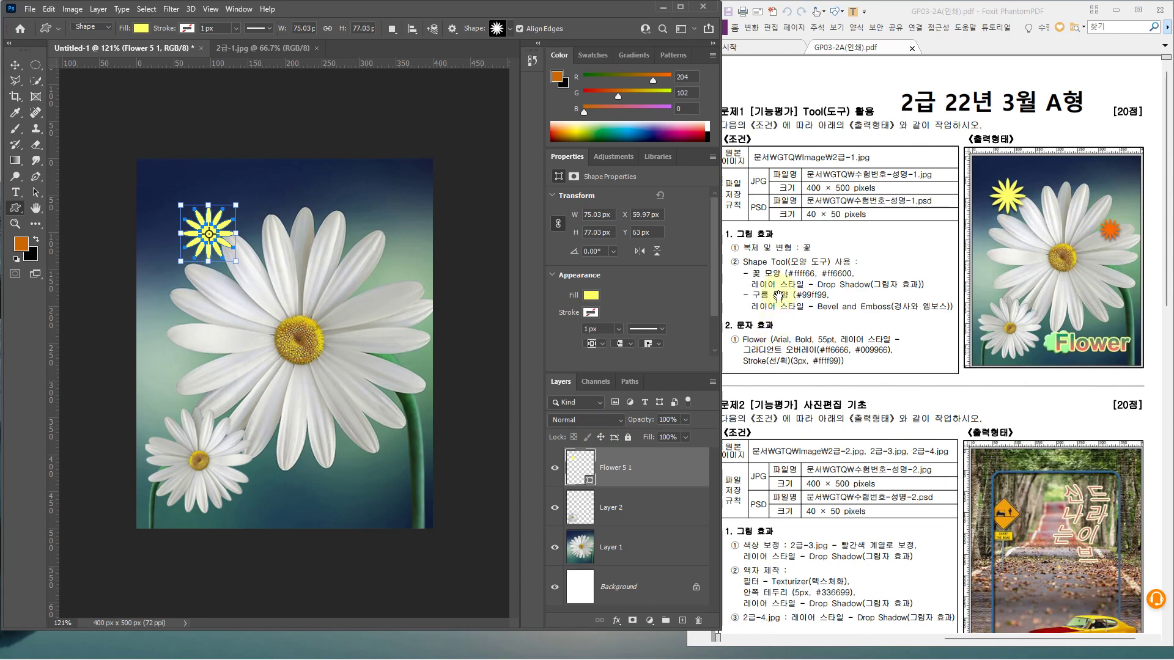
Add a Drop Shadow to the Flower 5 1 layer with a 120° angle
{"action": "double_click", "coordinate": [669, 471]}
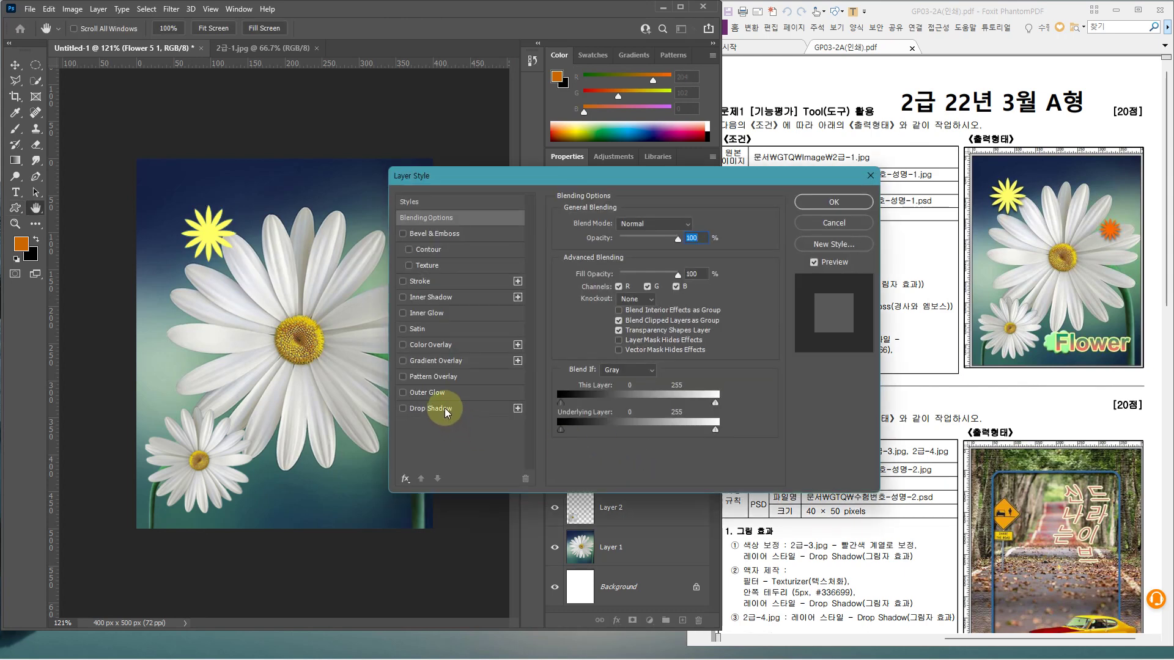
{"action": "left_click", "coordinate": [439, 408]}
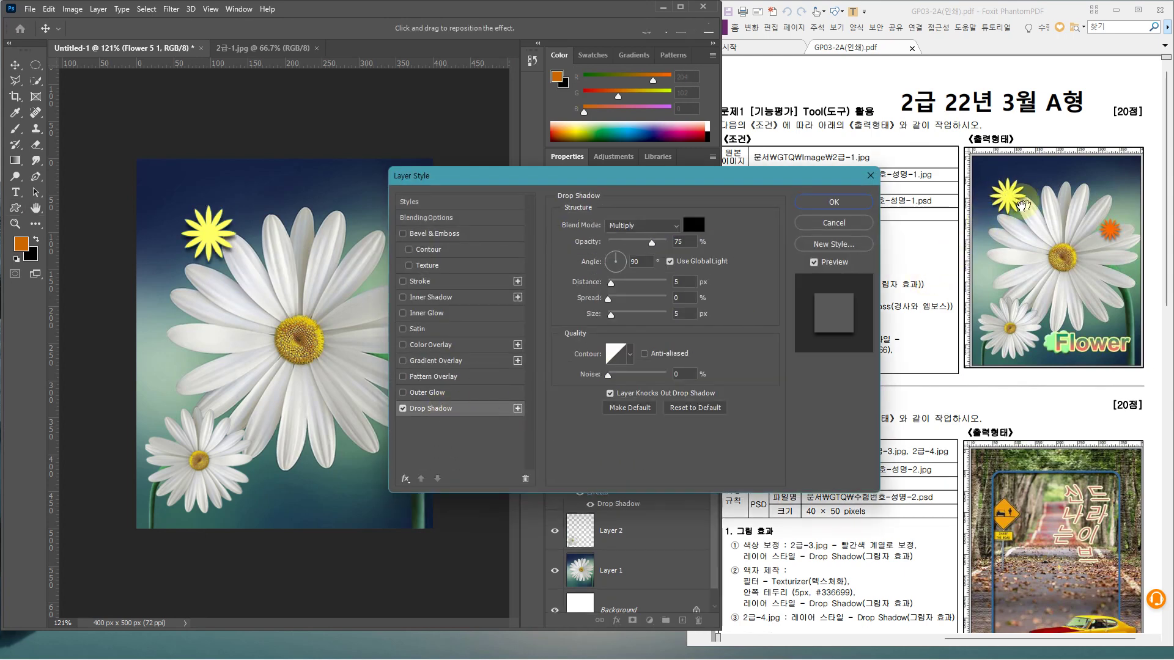
{"action": "double_click", "coordinate": [639, 262]}
{"action": "type", "text": "1"}
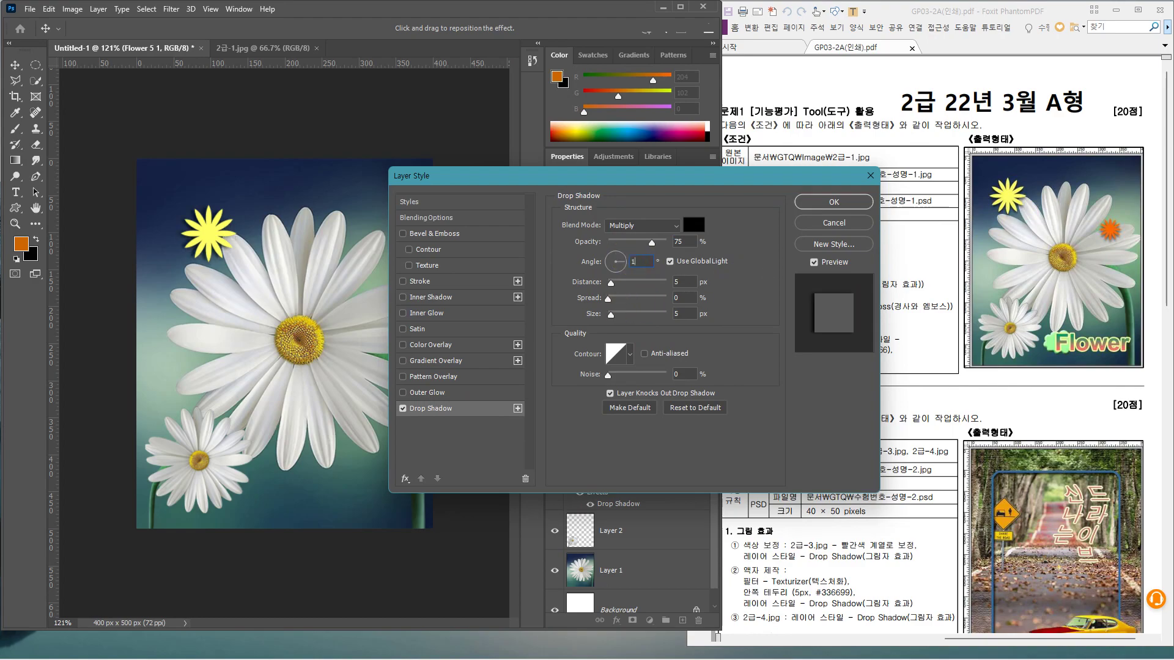
{"action": "type", "text": "20"}
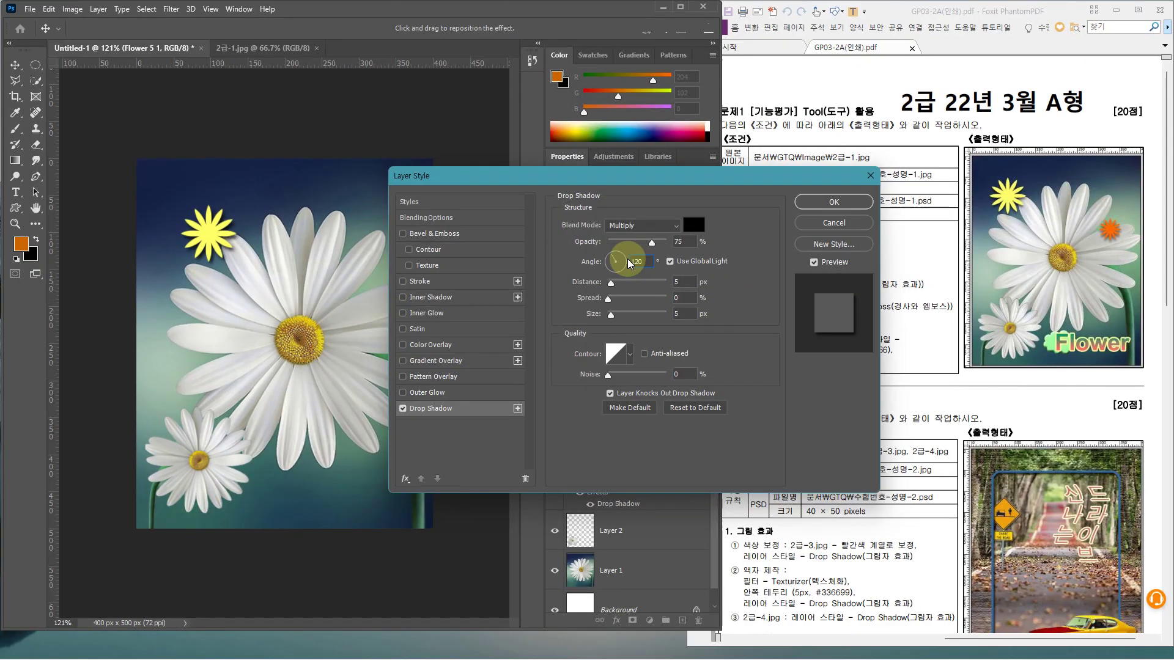
{"action": "left_click", "coordinate": [815, 201]}
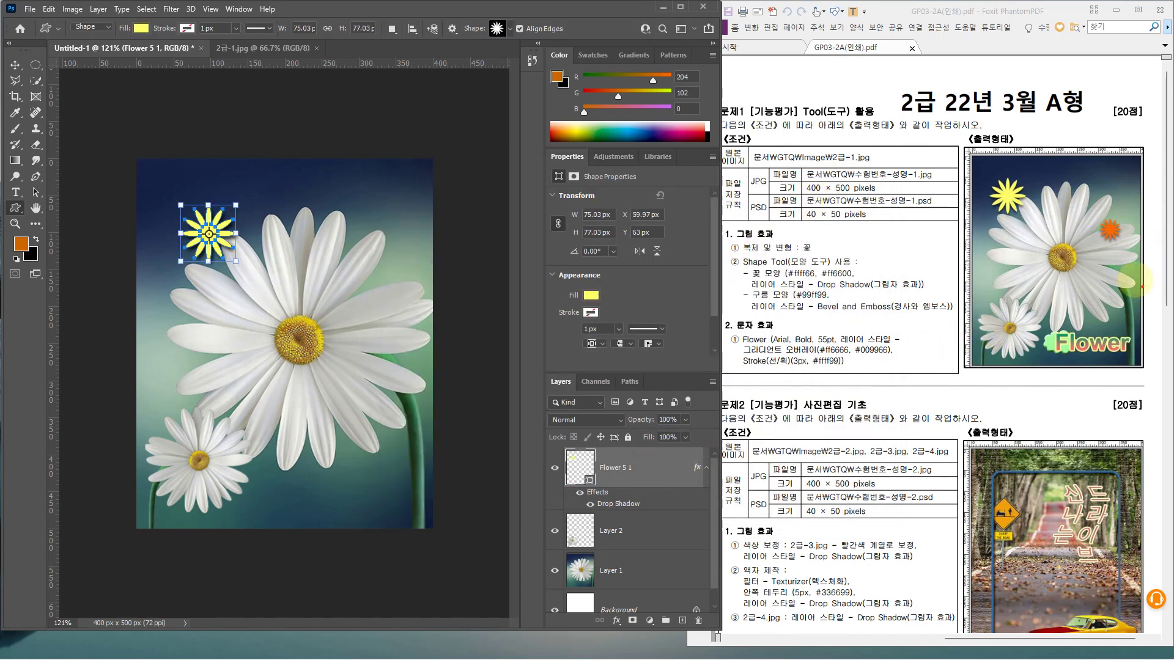
{"action": "mouse_move", "coordinate": [1128, 247]}
{"action": "left_mouse_down"}
{"action": "mouse_move", "coordinate": [1091, 240]}
{"action": "mouse_move", "coordinate": [1108, 191]}
{"action": "mouse_move", "coordinate": [1136, 228]}
{"action": "mouse_move", "coordinate": [1114, 250]}
{"action": "left_mouse_up"}
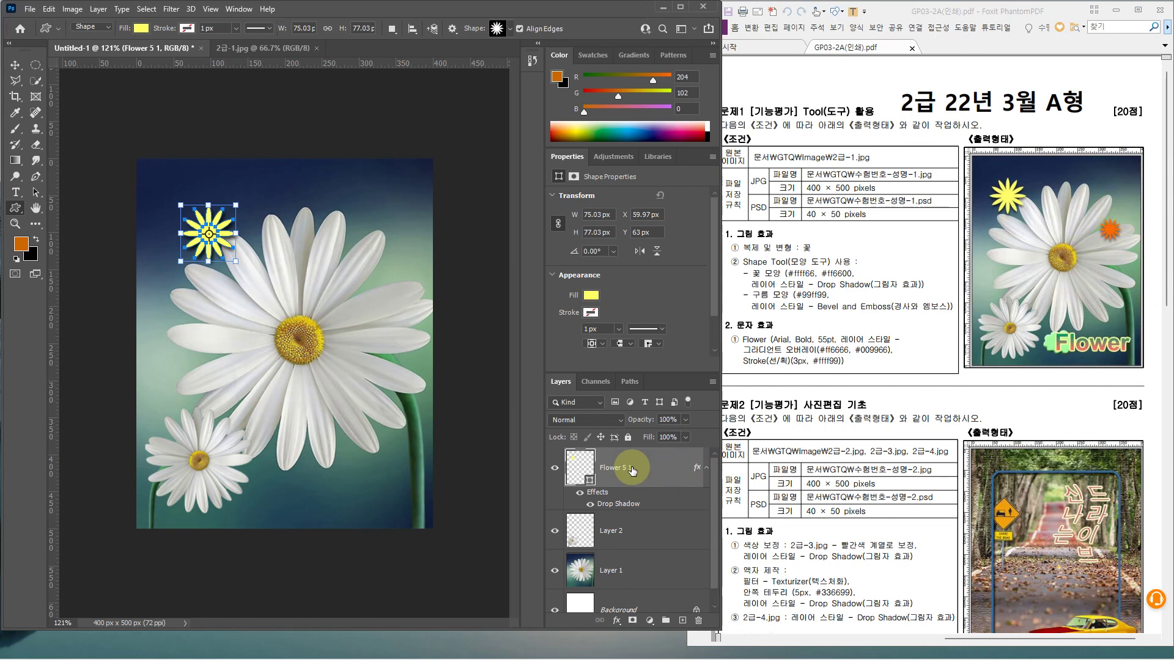
Duplicate the flower, shrink and move the copy right of the daisy, and fill it ff6600
{"action": "key", "text": "ctrl+j"}
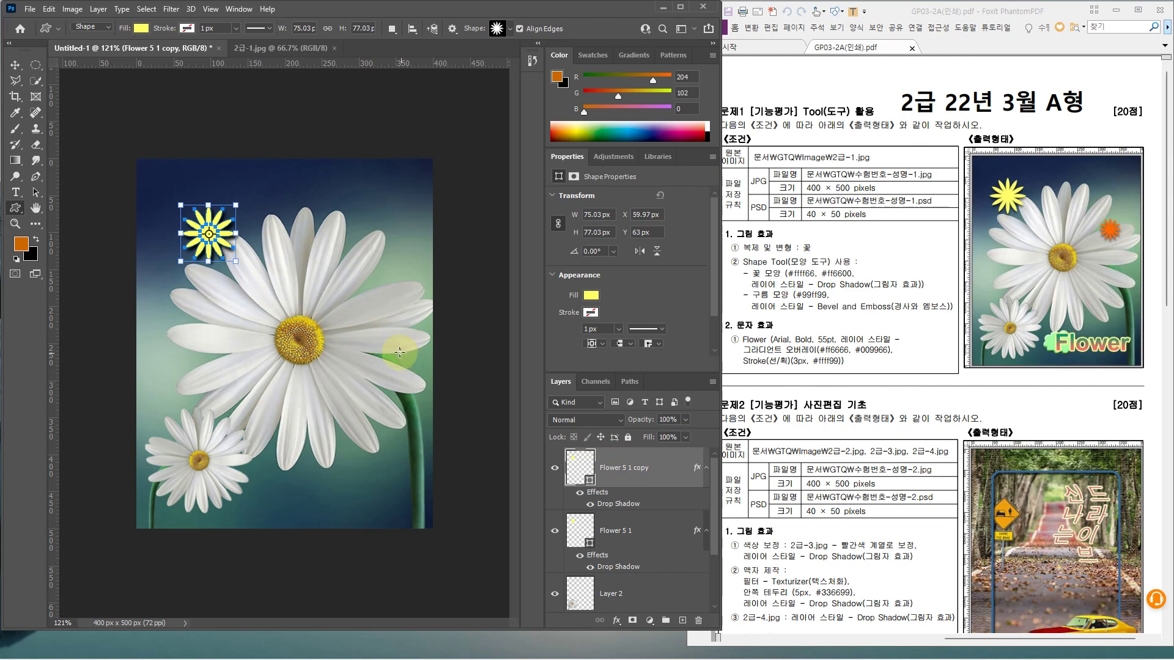
{"action": "key", "text": "ctrl+t"}
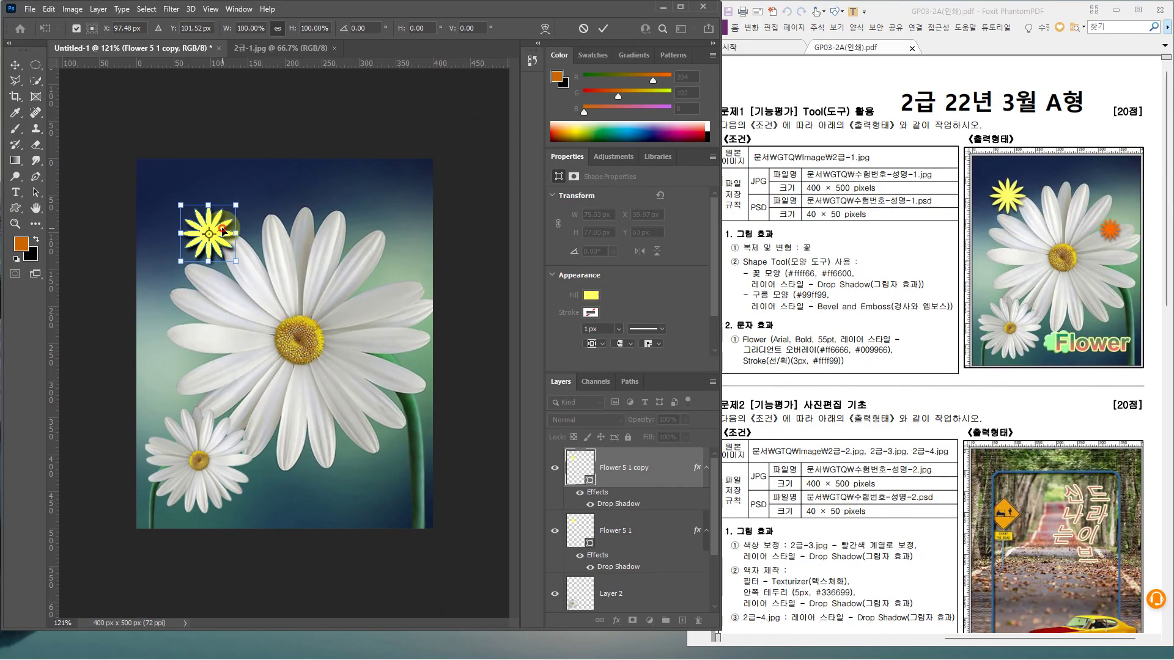
{"action": "left_click_drag", "start_coordinate": [223, 231], "coordinate": [365, 267]}
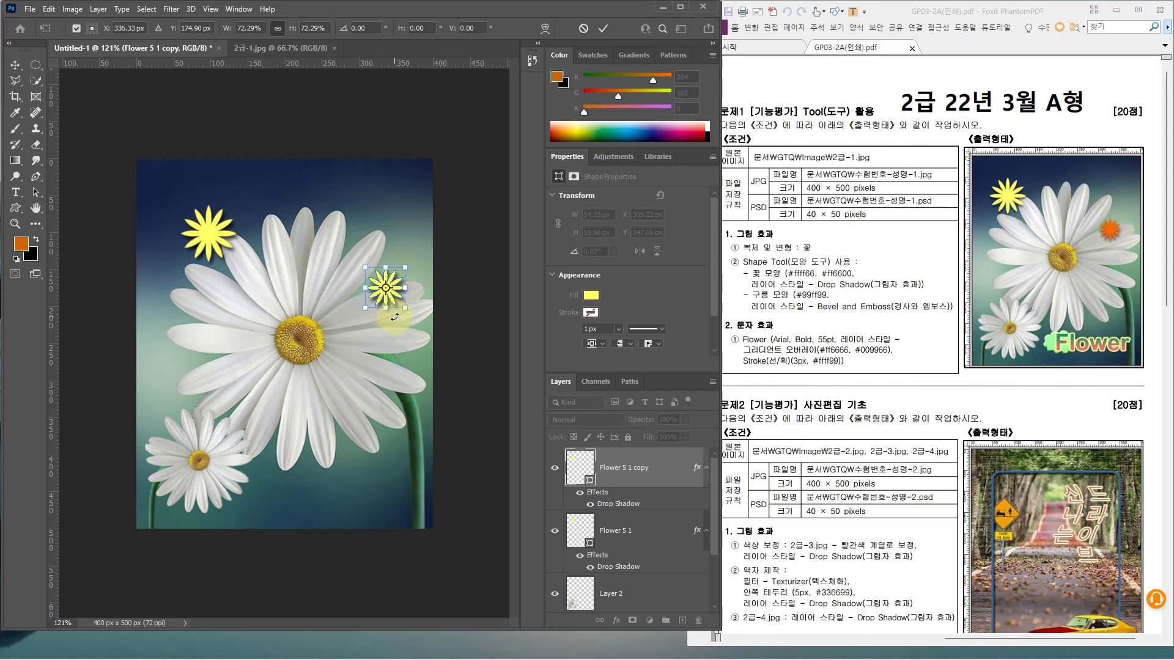
{"action": "key", "text": "Return"}
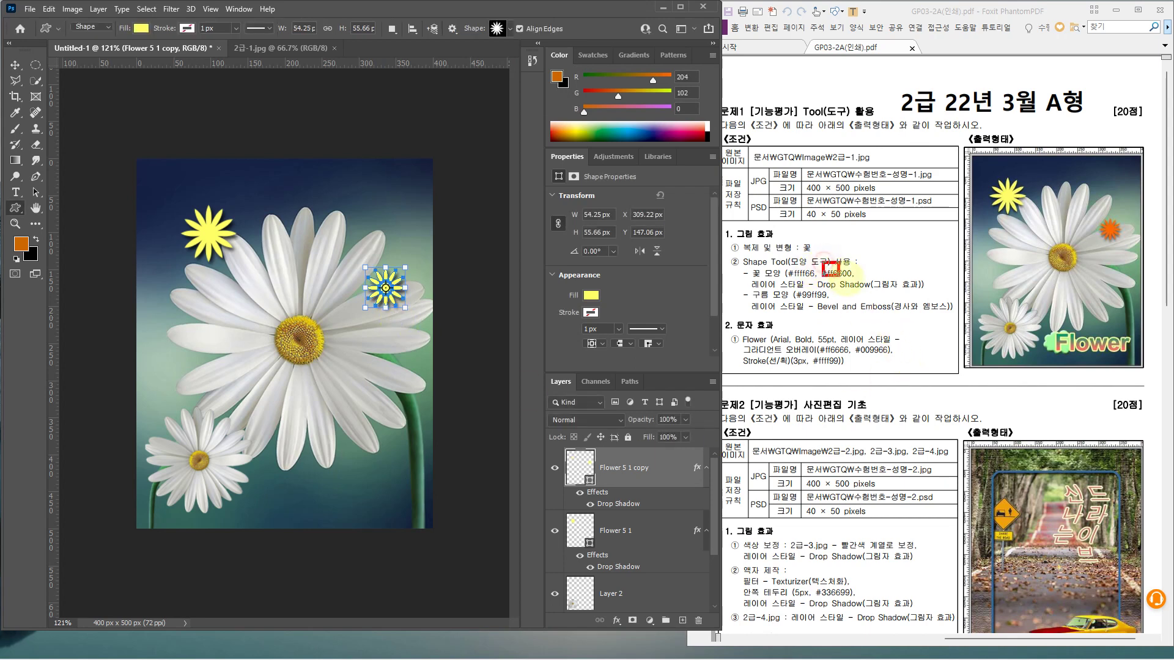
{"action": "double_click", "coordinate": [580, 470]}
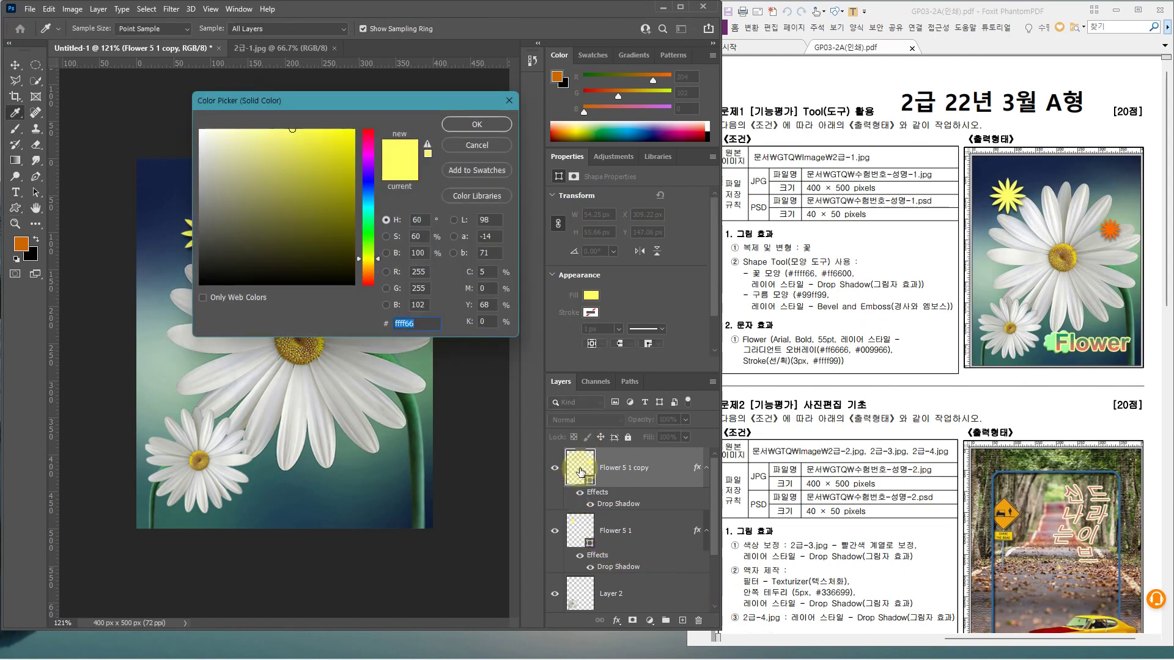
{"action": "type", "text": "ff6600"}
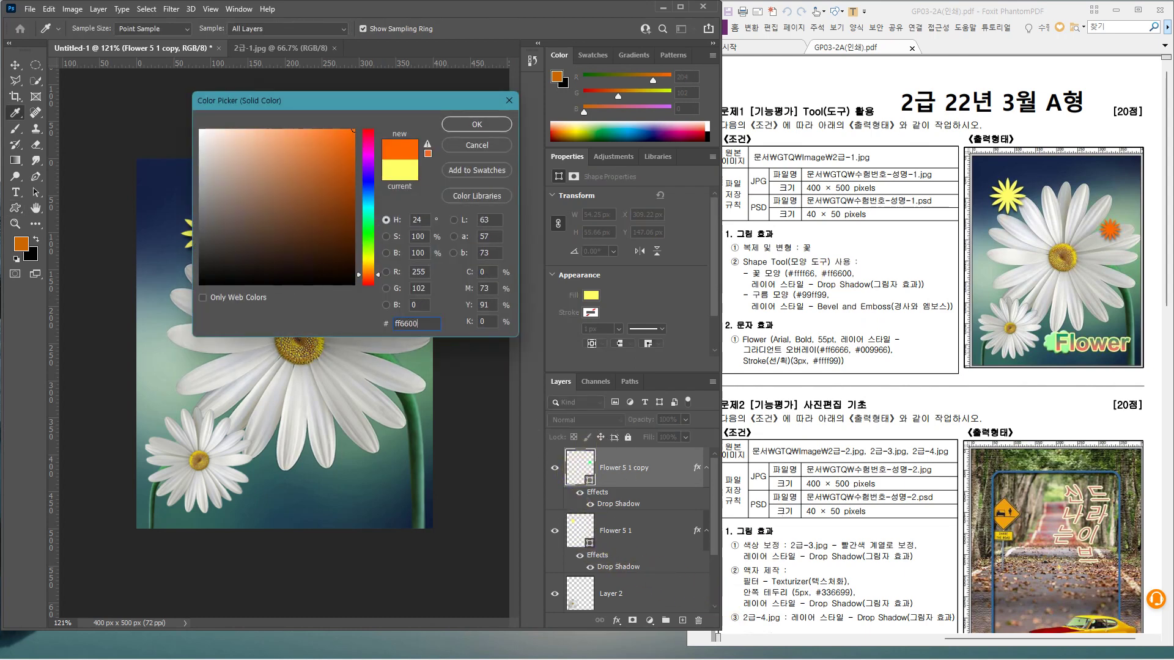
{"action": "key", "text": "Return"}
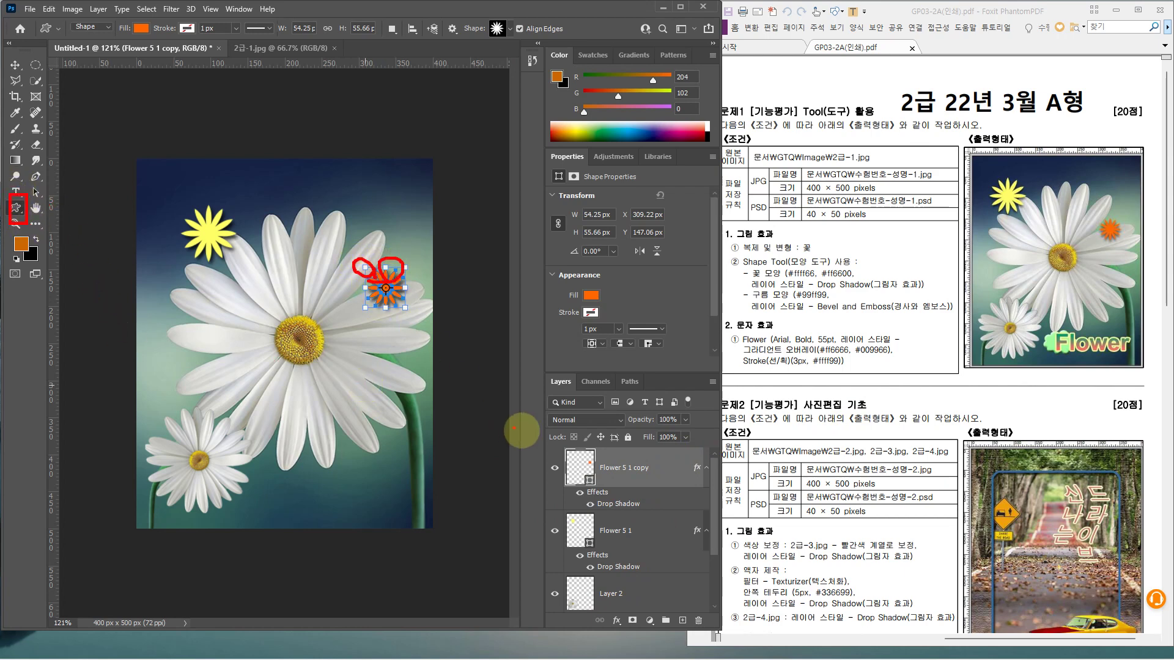
Pick the cloud from the legacy Nature shapes and draw it below the daisies, about 74 × 50 px
{"action": "left_click", "coordinate": [616, 596]}
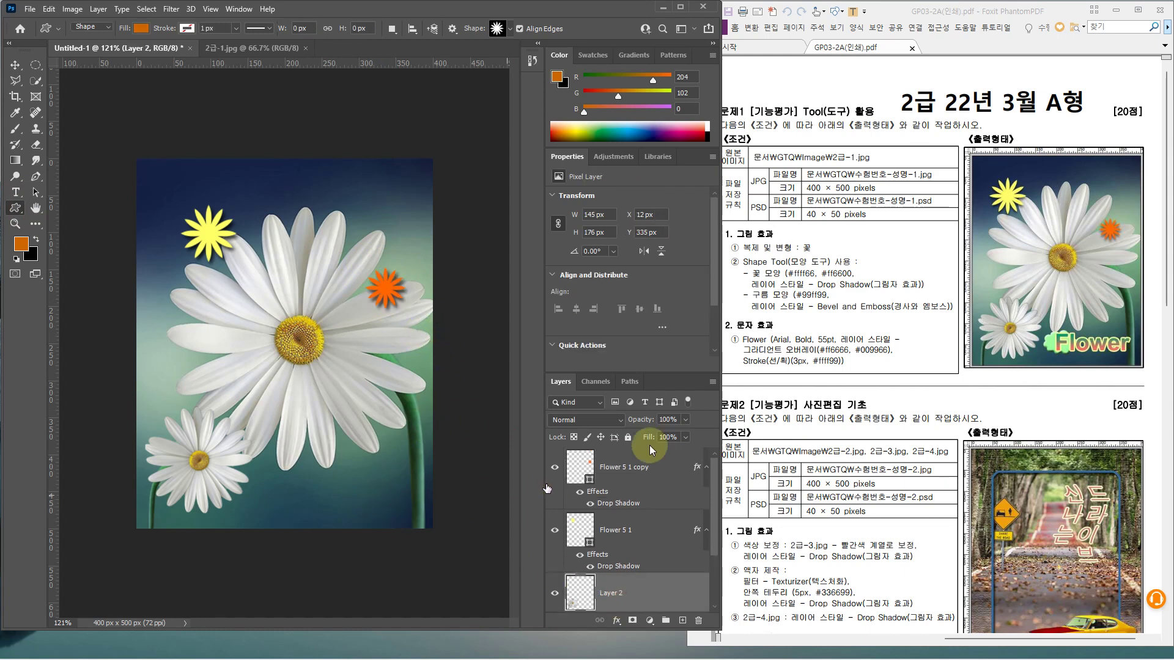
{"action": "left_click", "coordinate": [663, 465]}
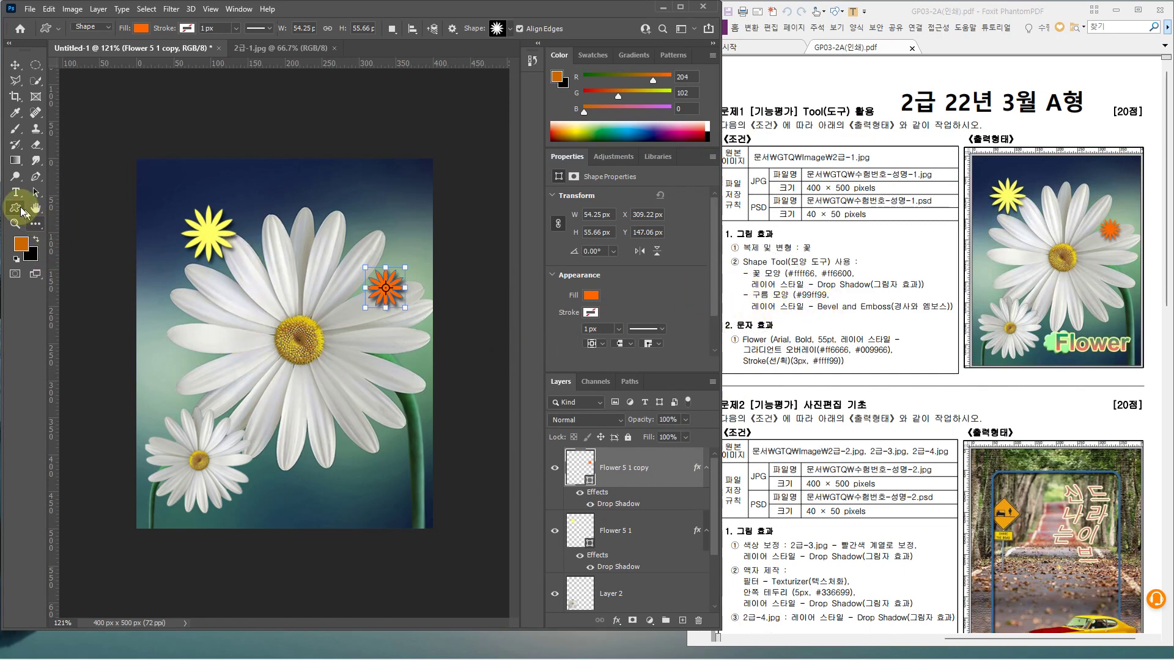
{"action": "key", "text": "ctrl"}
{"action": "key", "text": "ctrl"}
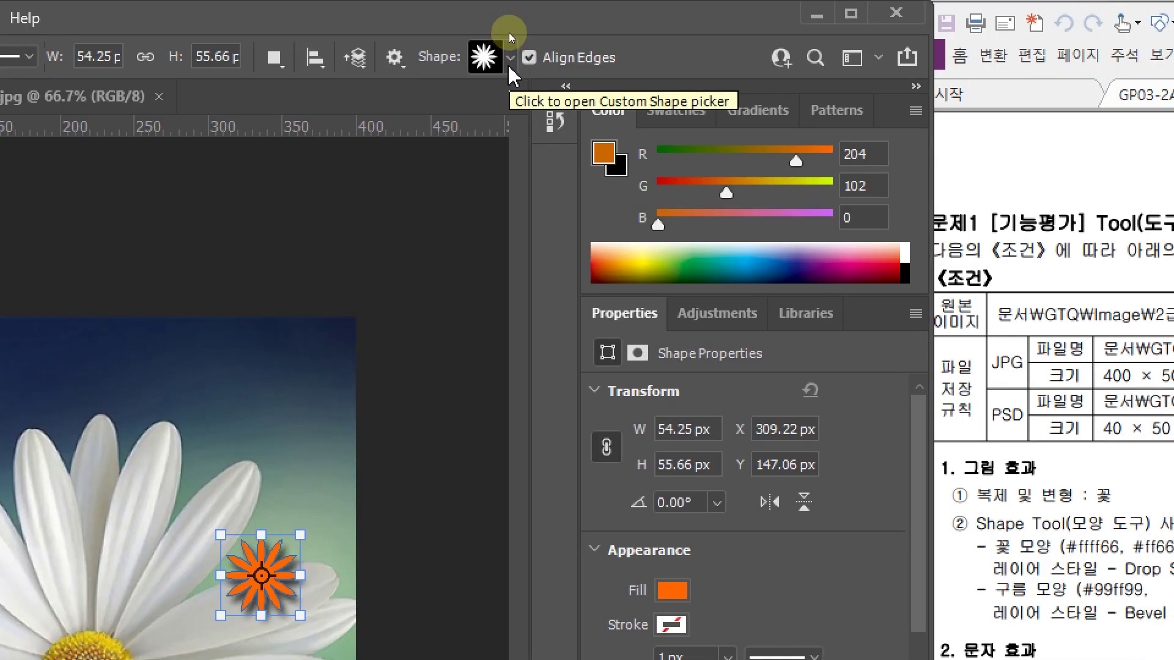
{"action": "left_click", "coordinate": [510, 64]}
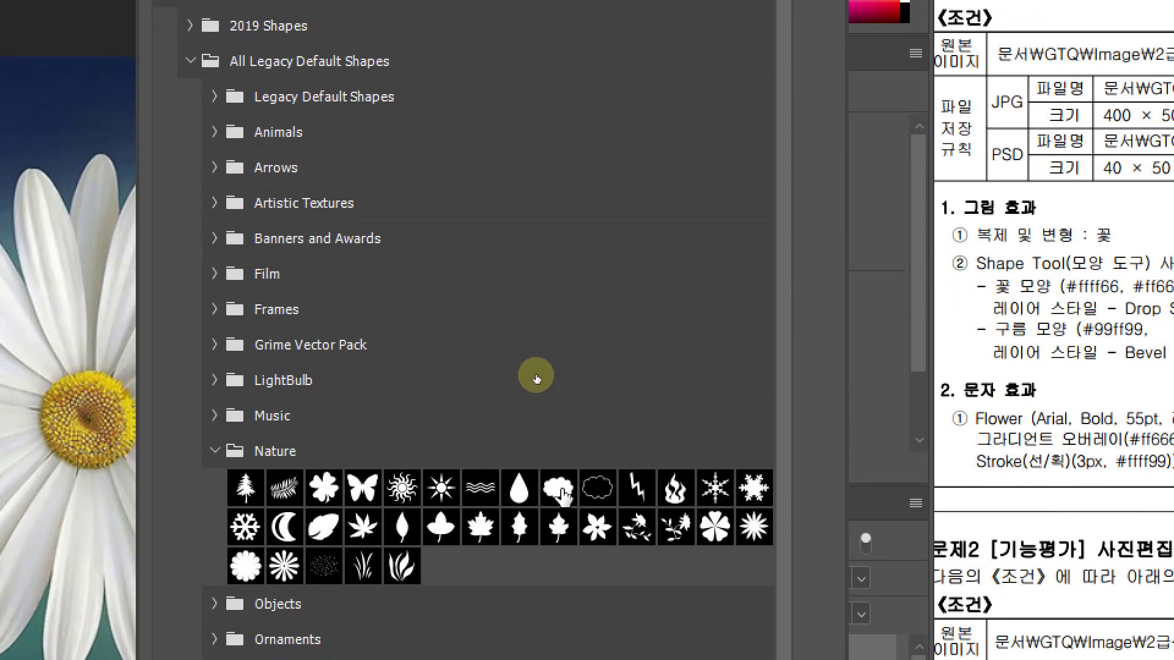
{"action": "left_click", "coordinate": [560, 491]}
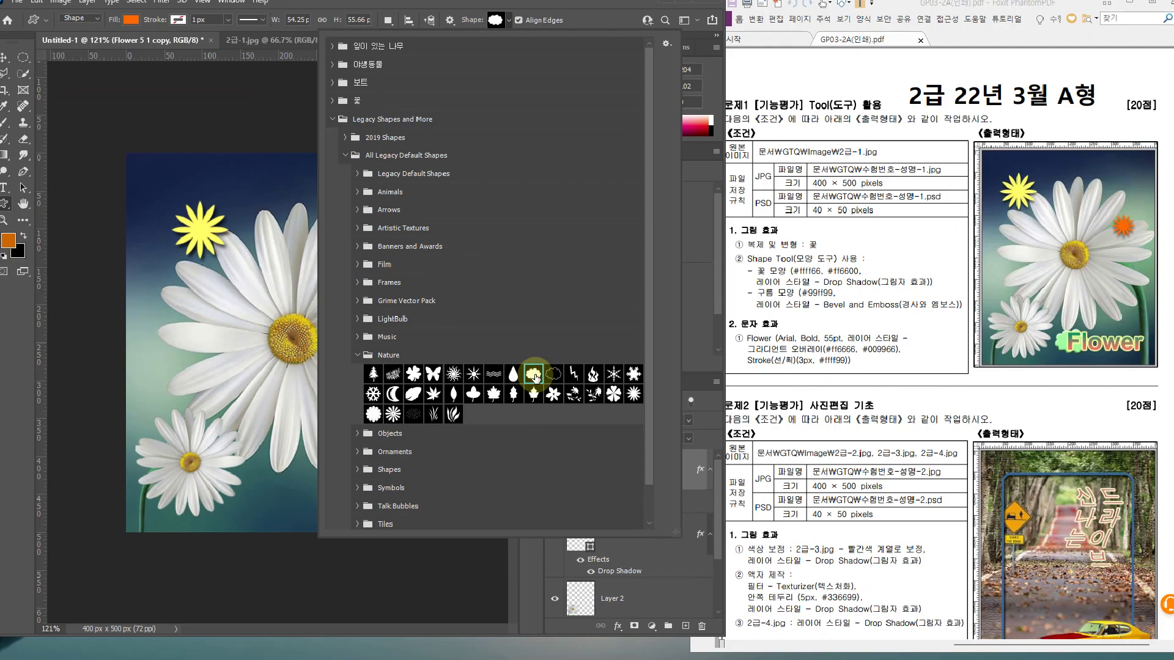
{"action": "key", "text": "Return"}
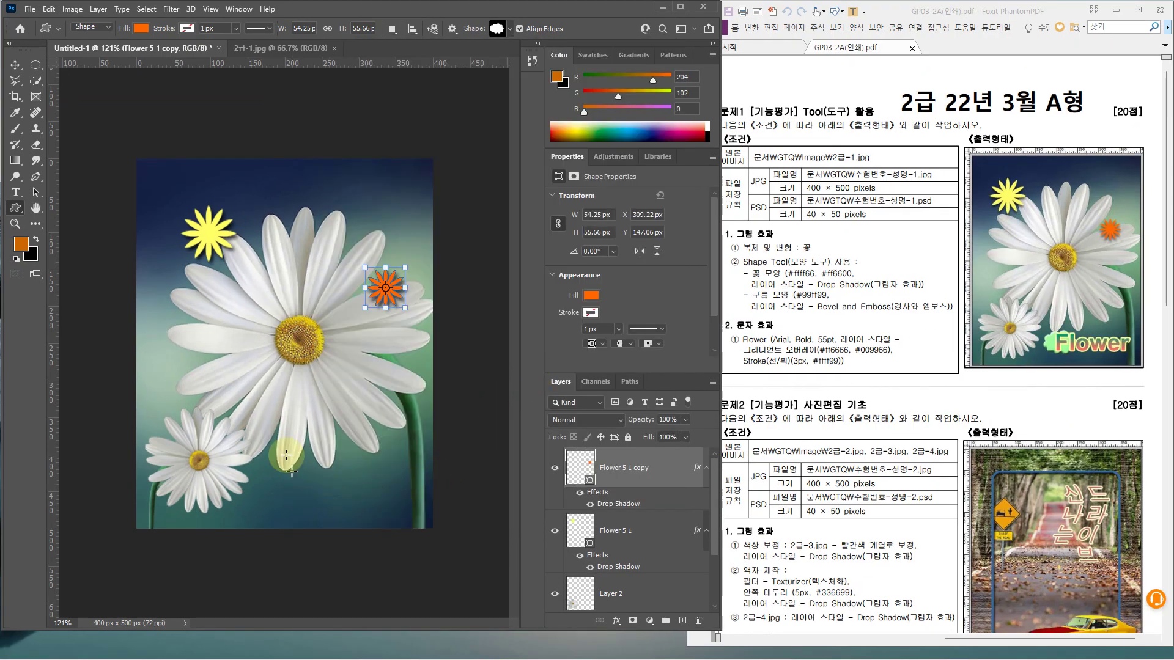
{"action": "left_click_drag", "start_coordinate": [267, 468], "coordinate": [323, 505]}
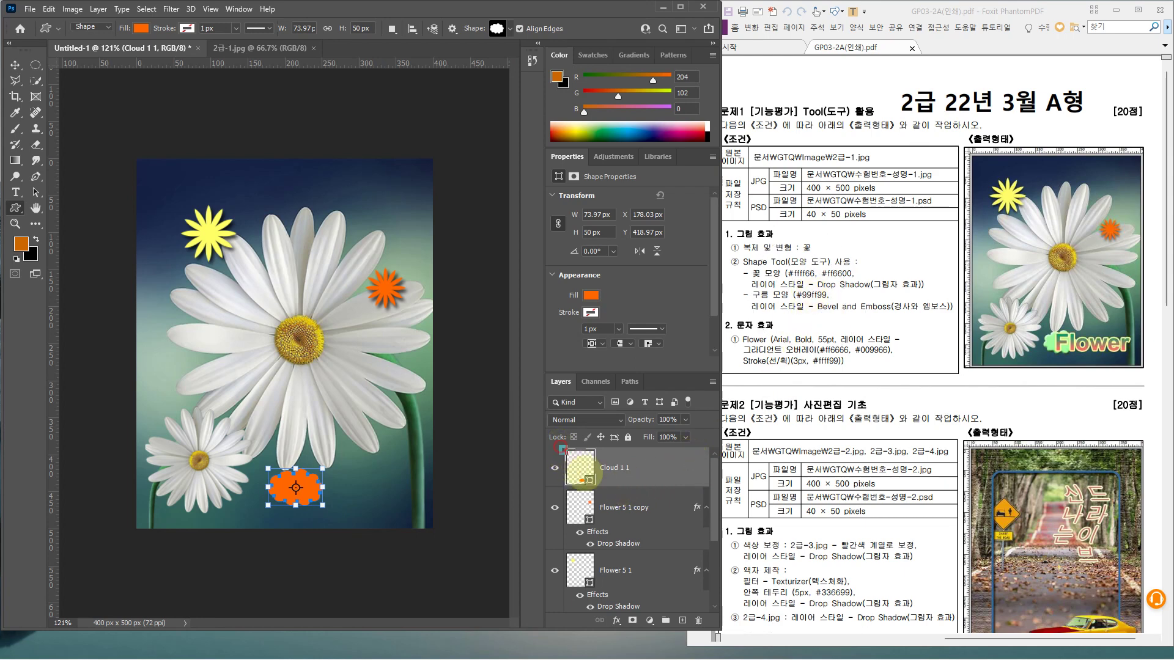
Fill the Cloud 1 1 shape light green 99ff99
{"action": "double_click", "coordinate": [584, 471]}
{"action": "type", "text": "99"}
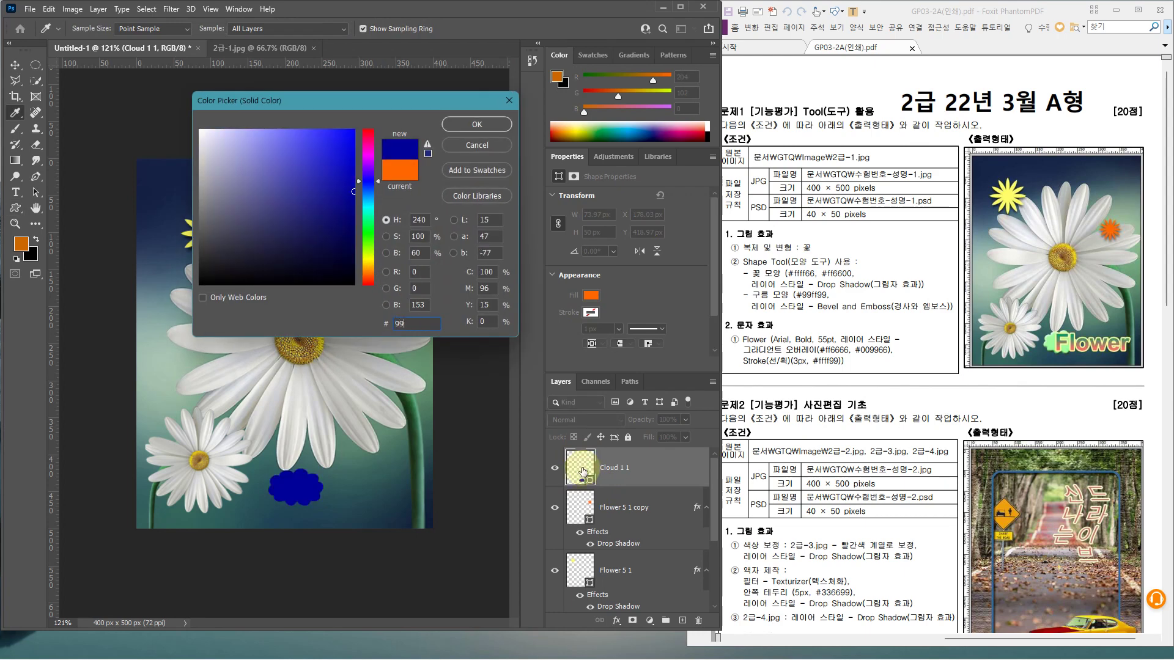
{"action": "type", "text": "ff99"}
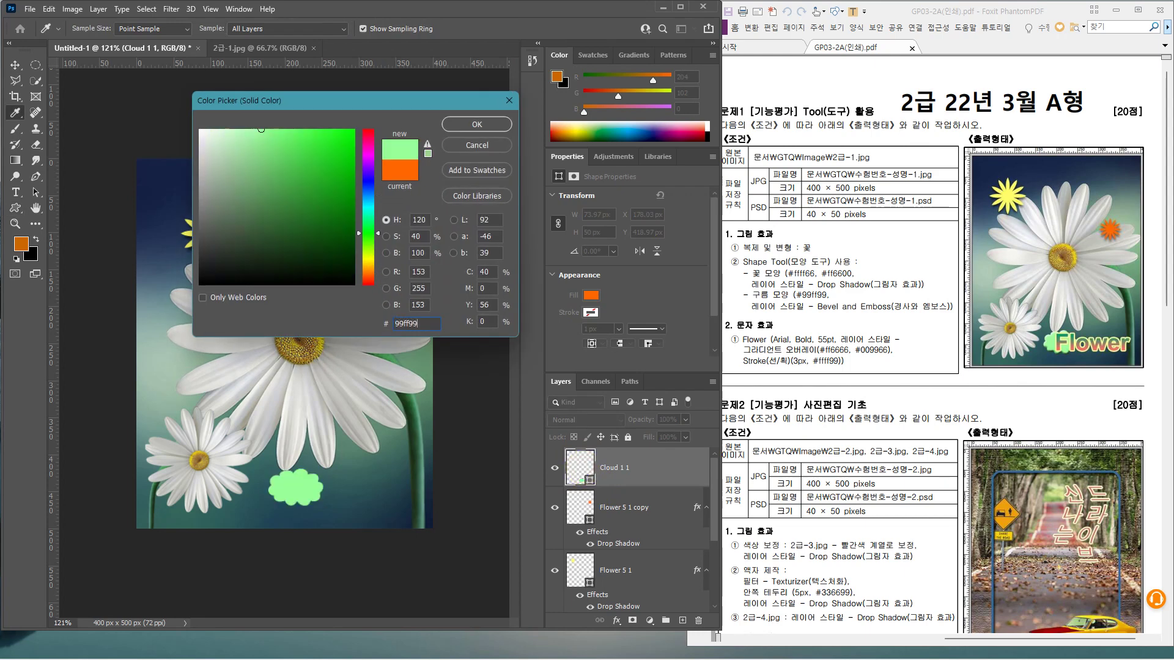
{"action": "key", "text": "Return"}
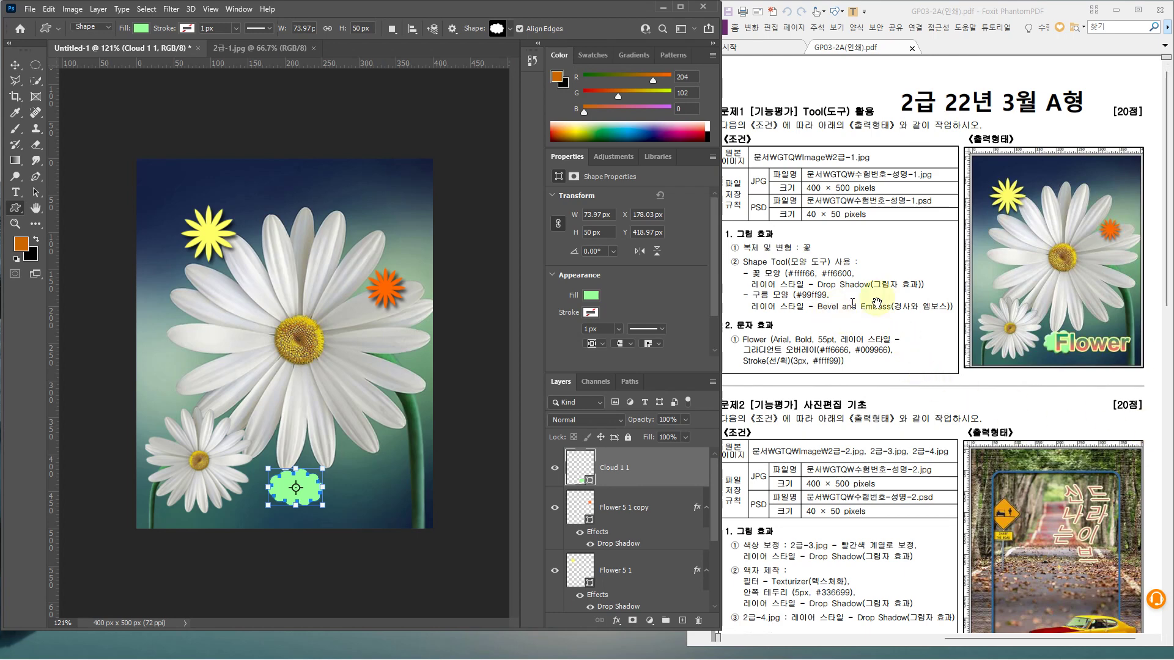
Apply a Bevel & Emboss layer style to the cloud
{"action": "left_click", "coordinate": [671, 468]}
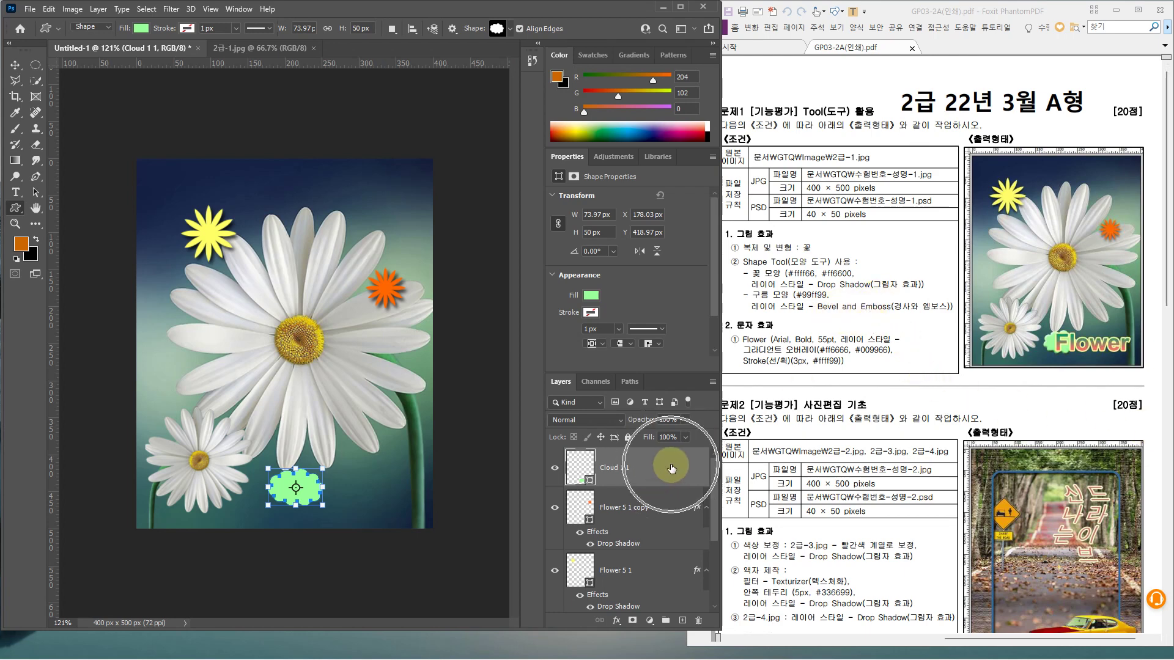
{"action": "left_click", "coordinate": [671, 468]}
{"action": "left_click", "coordinate": [671, 468]}
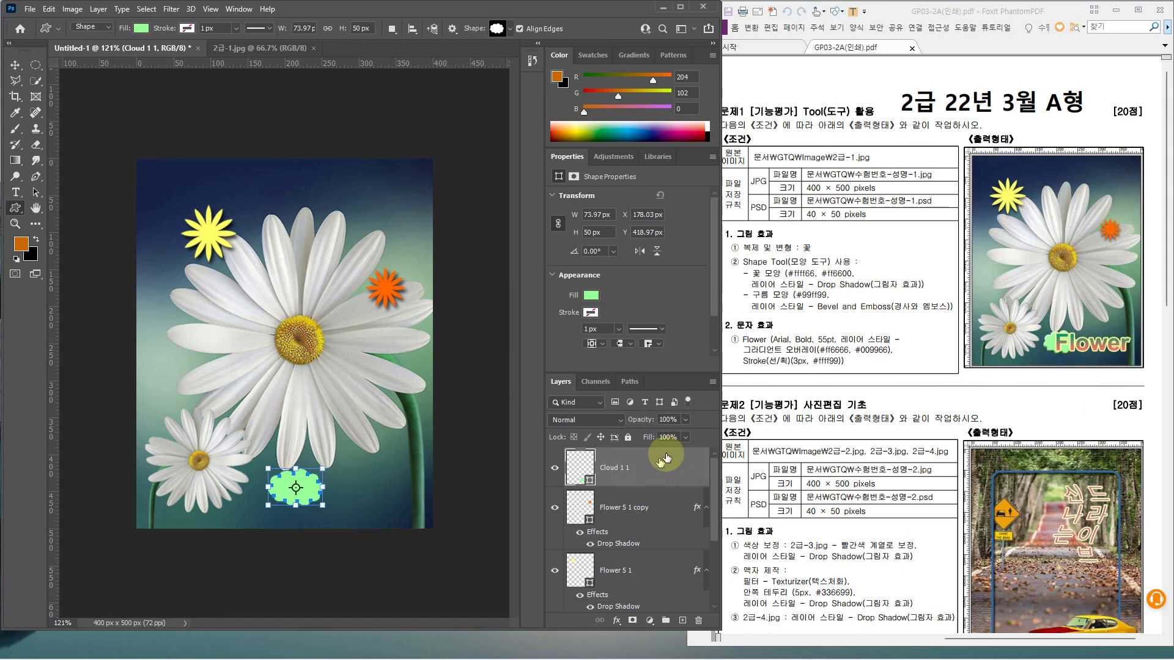
{"action": "double_click", "coordinate": [681, 465]}
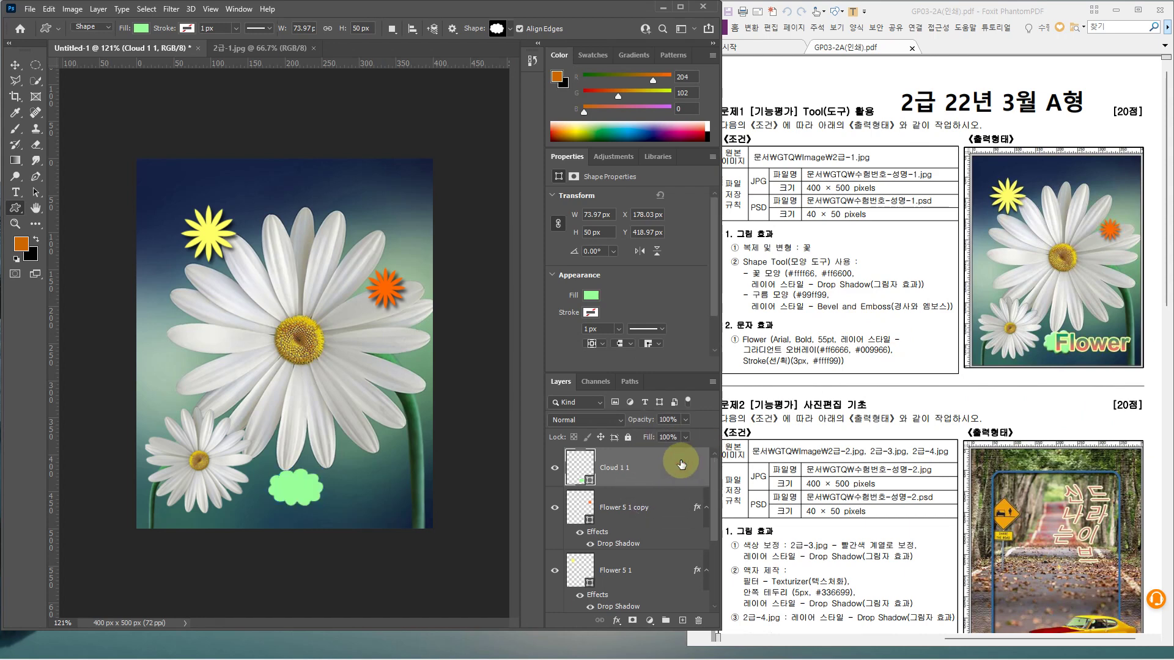
{"action": "left_click", "coordinate": [592, 214]}
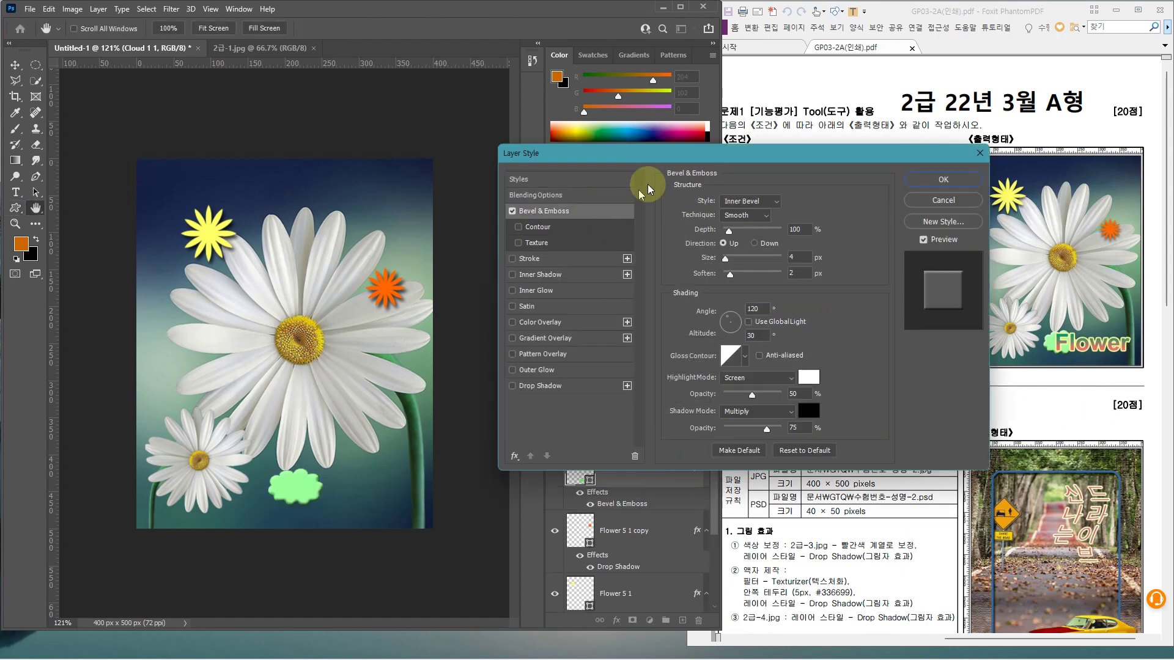
{"action": "left_click_drag", "start_coordinate": [676, 153], "coordinate": [536, 128]}
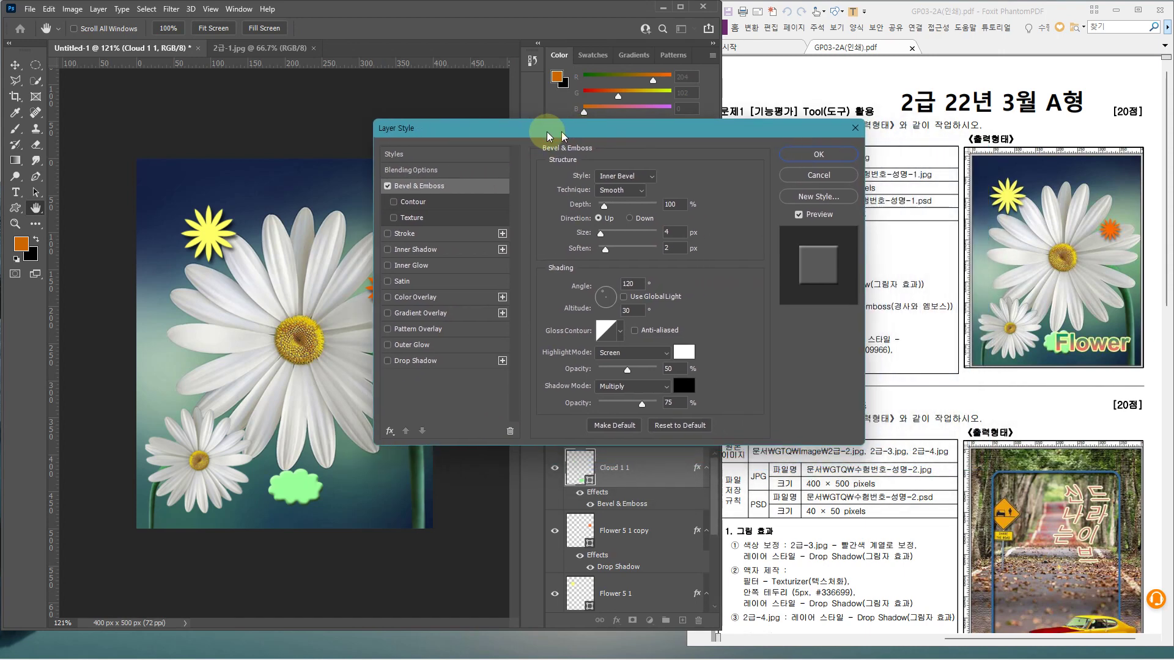
{"action": "left_click", "coordinate": [795, 155]}
{"action": "left_click", "coordinate": [664, 469]}
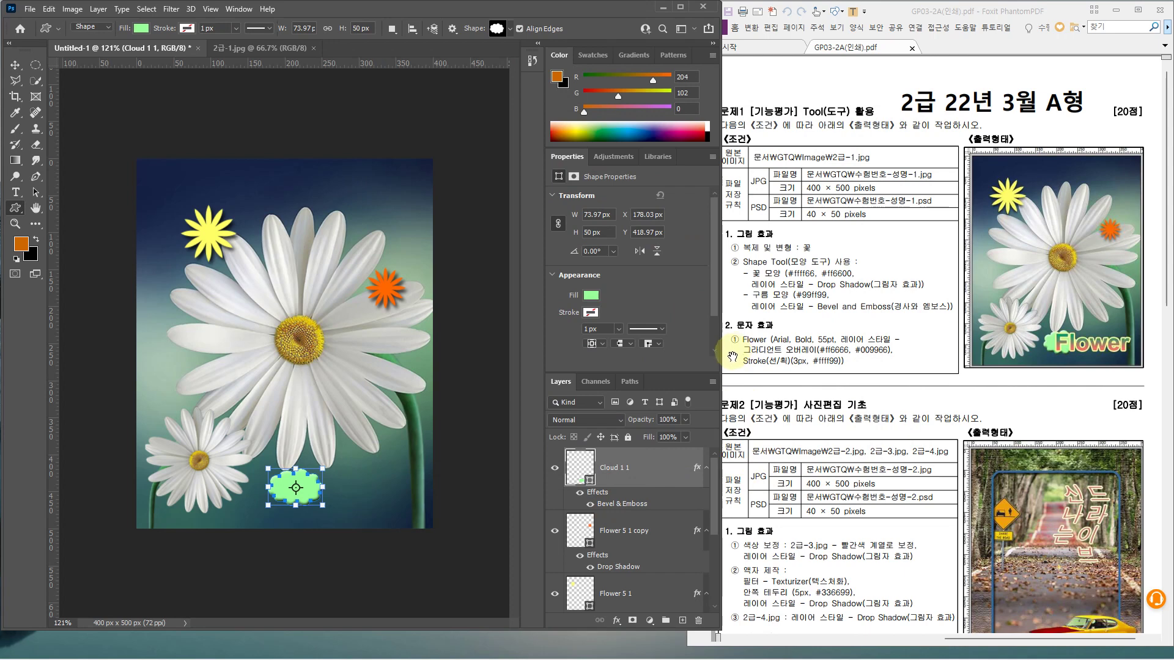
{"action": "left_click_drag", "start_coordinate": [725, 329], "coordinate": [907, 371]}
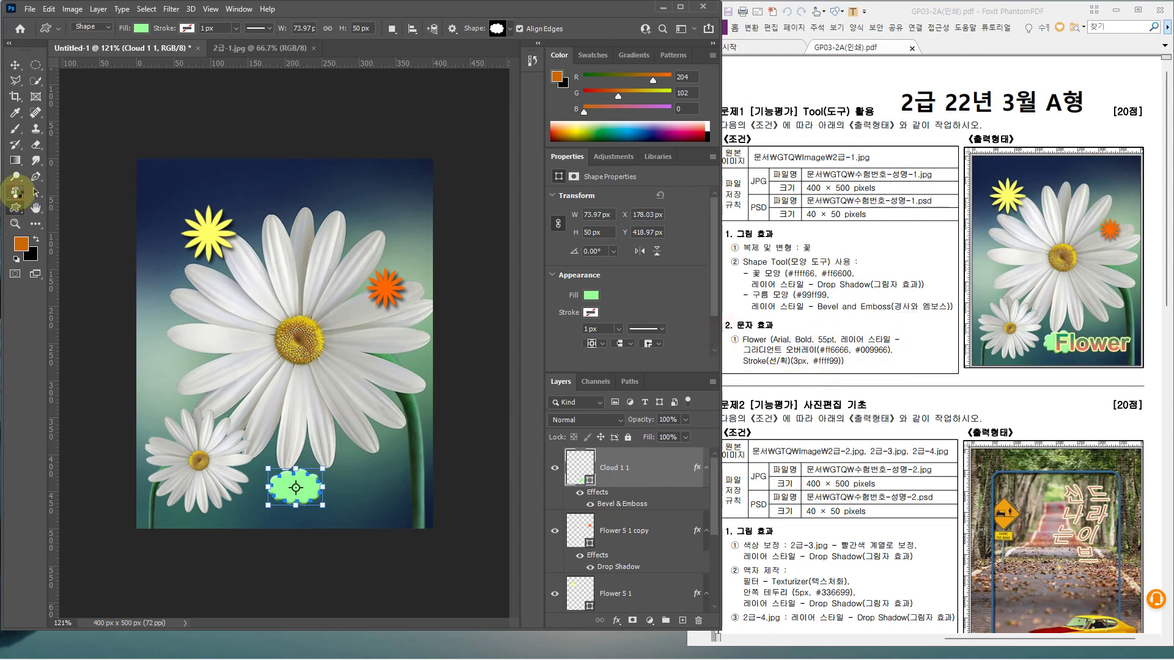
Type the word 'Flower' below the large daisy with the Horizontal Type tool
{"action": "left_click", "coordinate": [16, 192]}
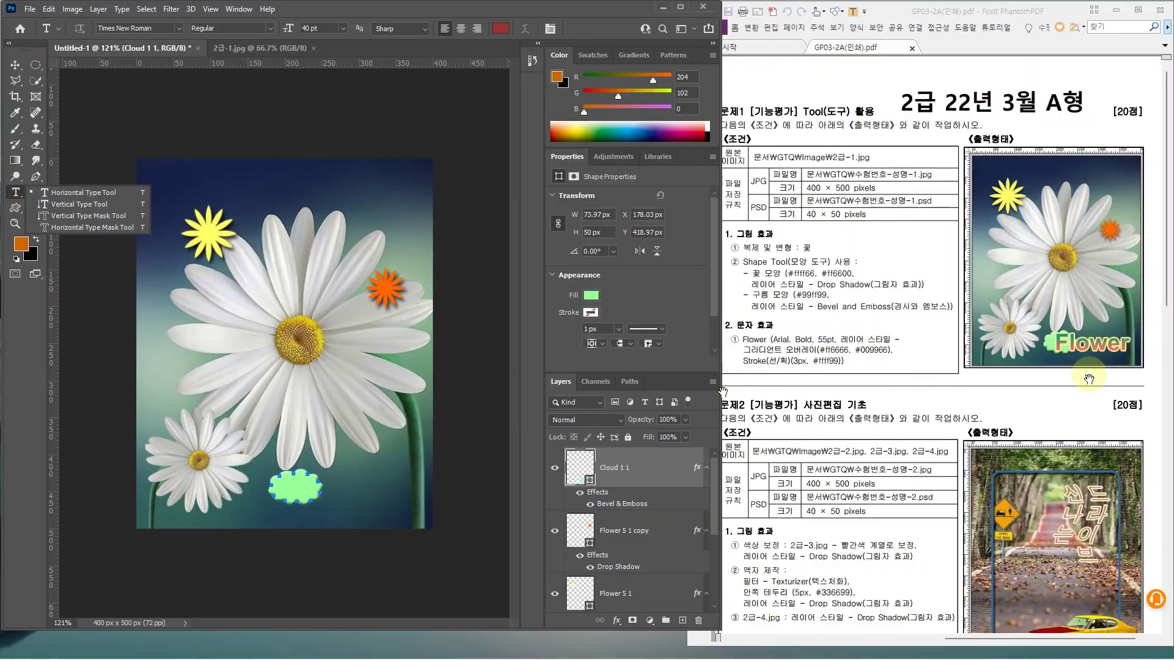
{"action": "left_click", "coordinate": [100, 193]}
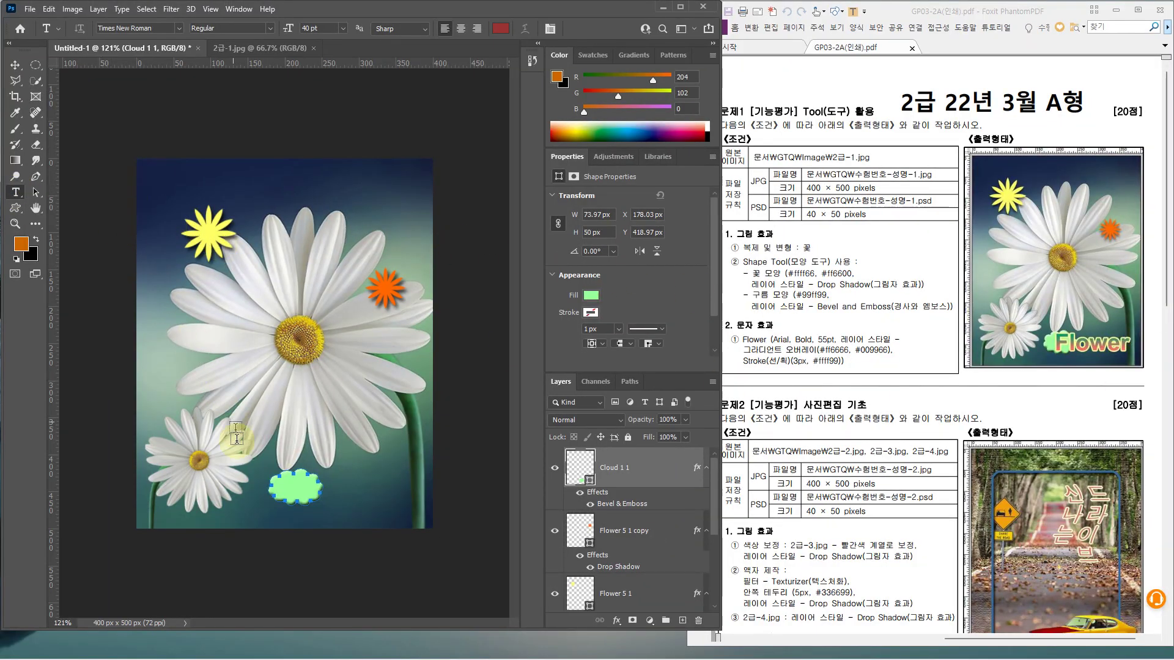
{"action": "left_click", "coordinate": [271, 453]}
{"action": "type", "text": "ㄹ"}
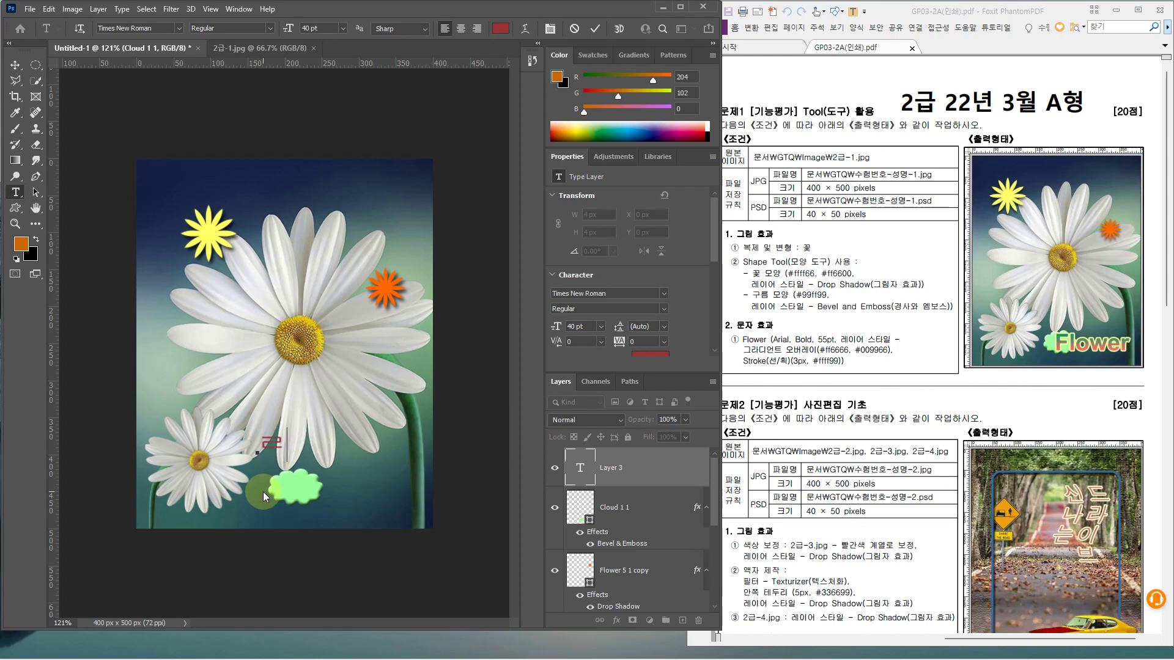
{"action": "key", "text": "BackSpace"}
{"action": "type", "text": "Flower"}
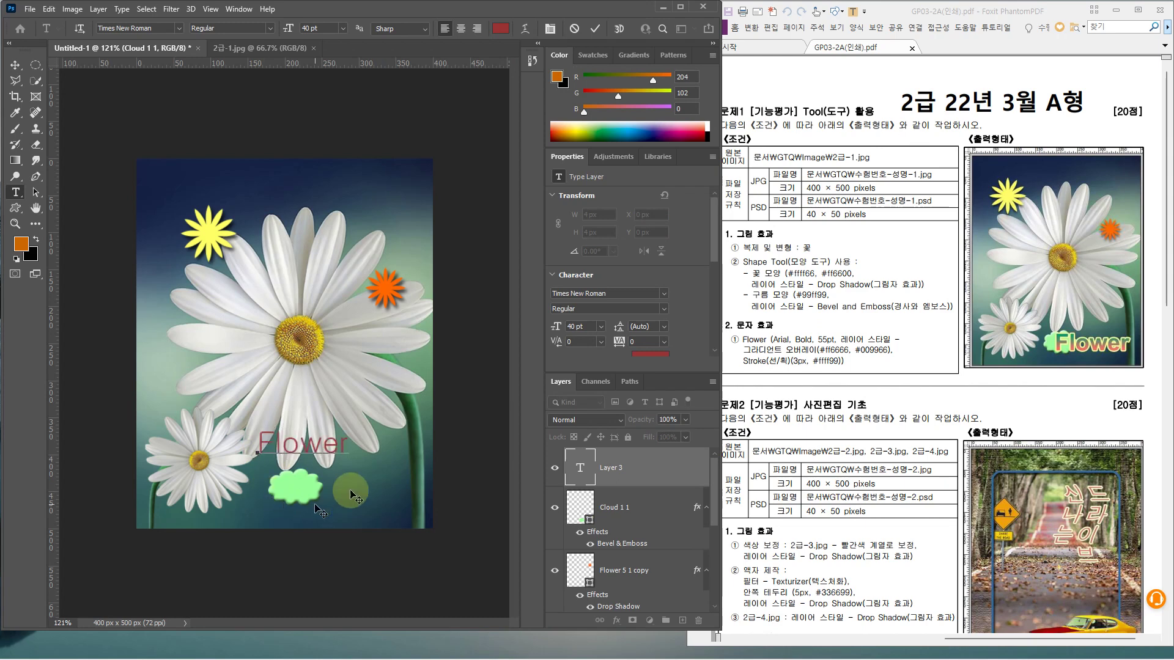
{"action": "left_click", "coordinate": [666, 472]}
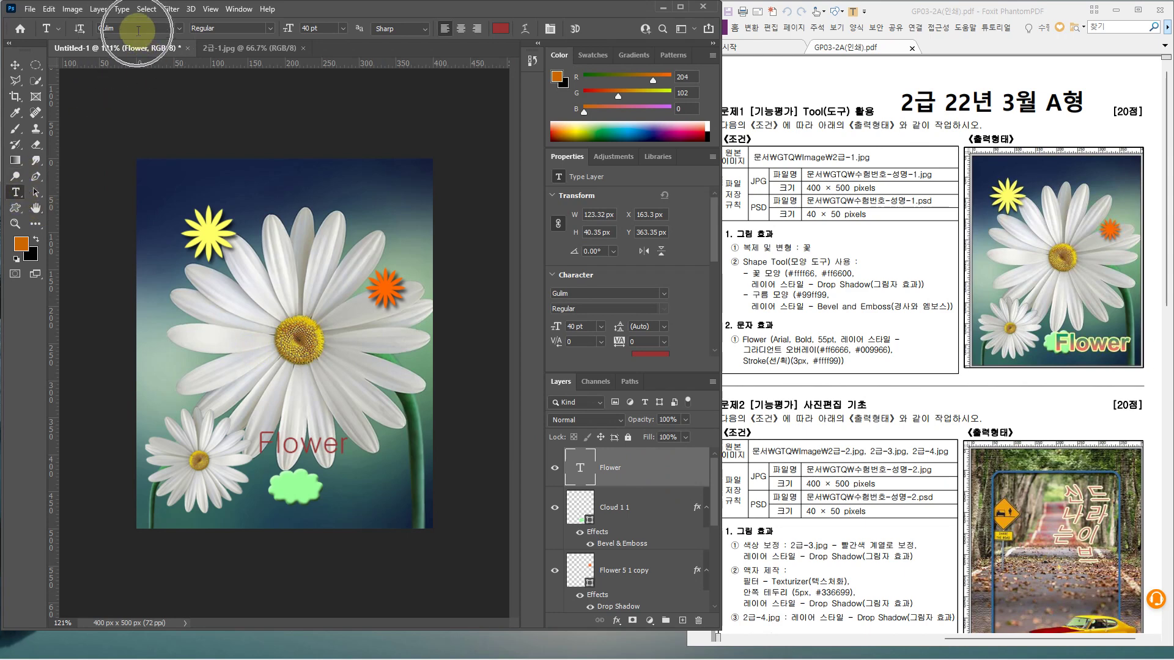
Set the Flower text to Arial Bold at 55 pt
{"action": "left_click", "coordinate": [178, 29]}
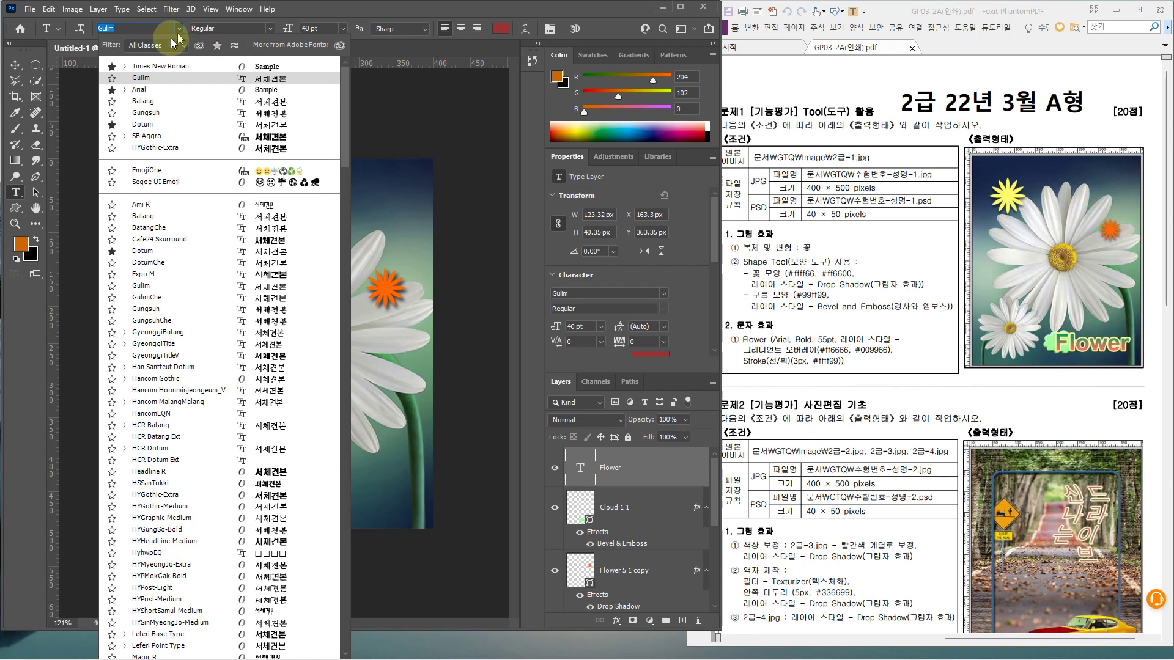
{"action": "left_click", "coordinate": [142, 90]}
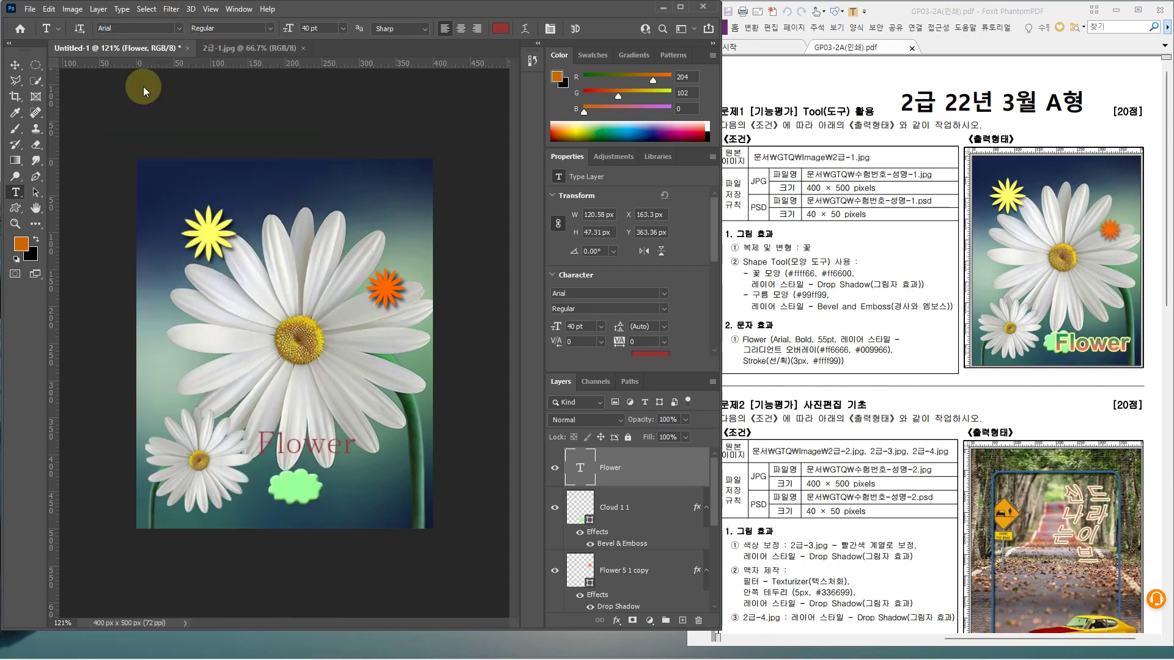
{"action": "left_click", "coordinate": [269, 28]}
{"action": "left_click", "coordinate": [228, 104]}
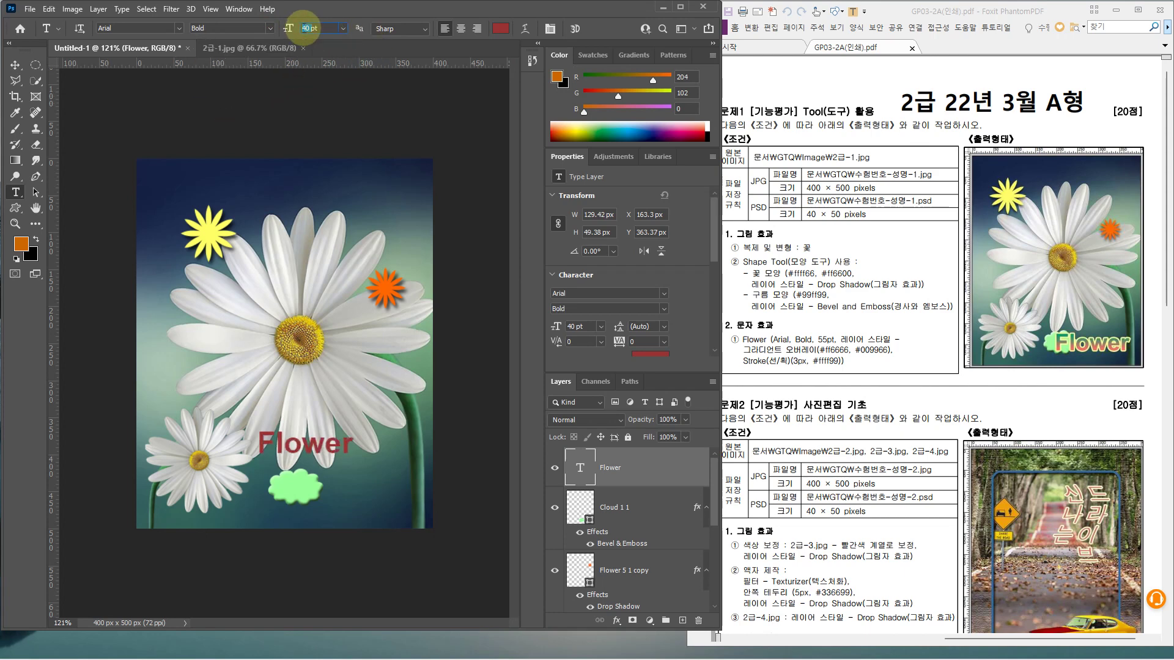
{"action": "key", "text": "Return"}
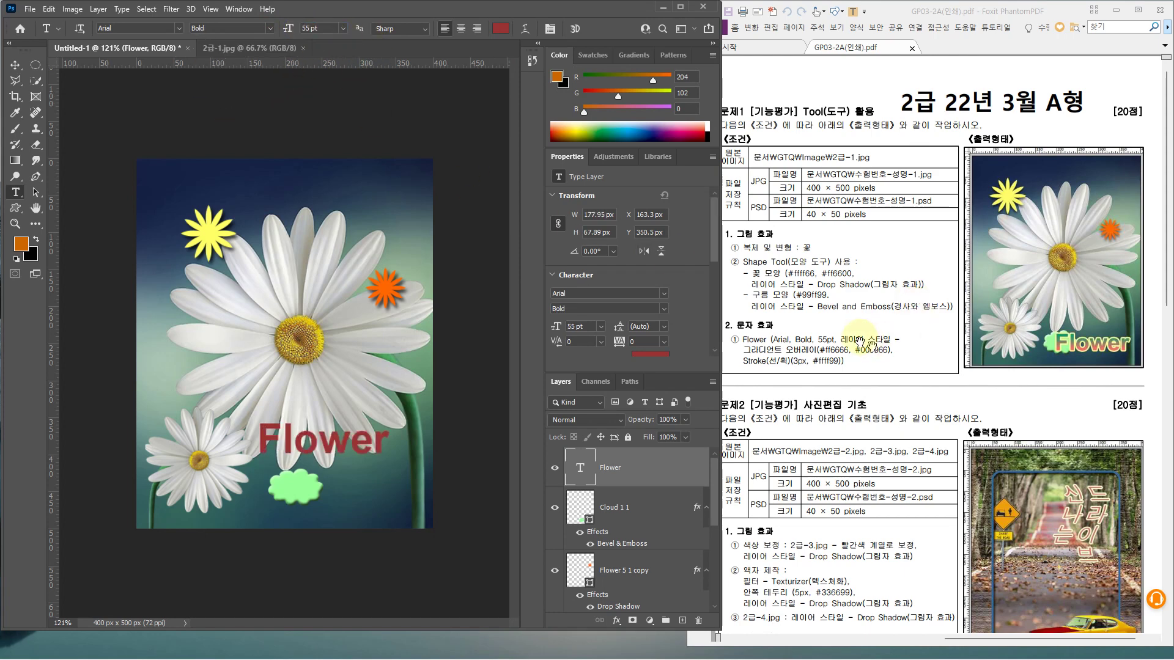
Add a Gradient Overlay to the Flower text and set its left stop to ff6666
{"action": "double_click", "coordinate": [661, 469]}
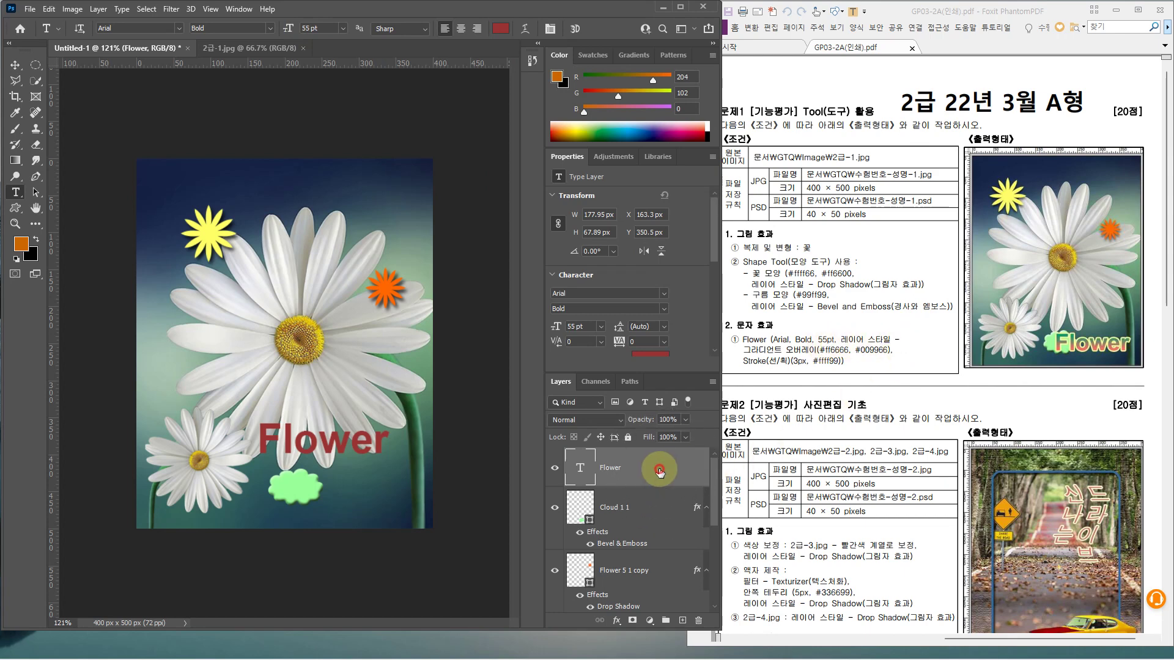
{"action": "left_click_drag", "start_coordinate": [663, 116], "coordinate": [485, 105]}
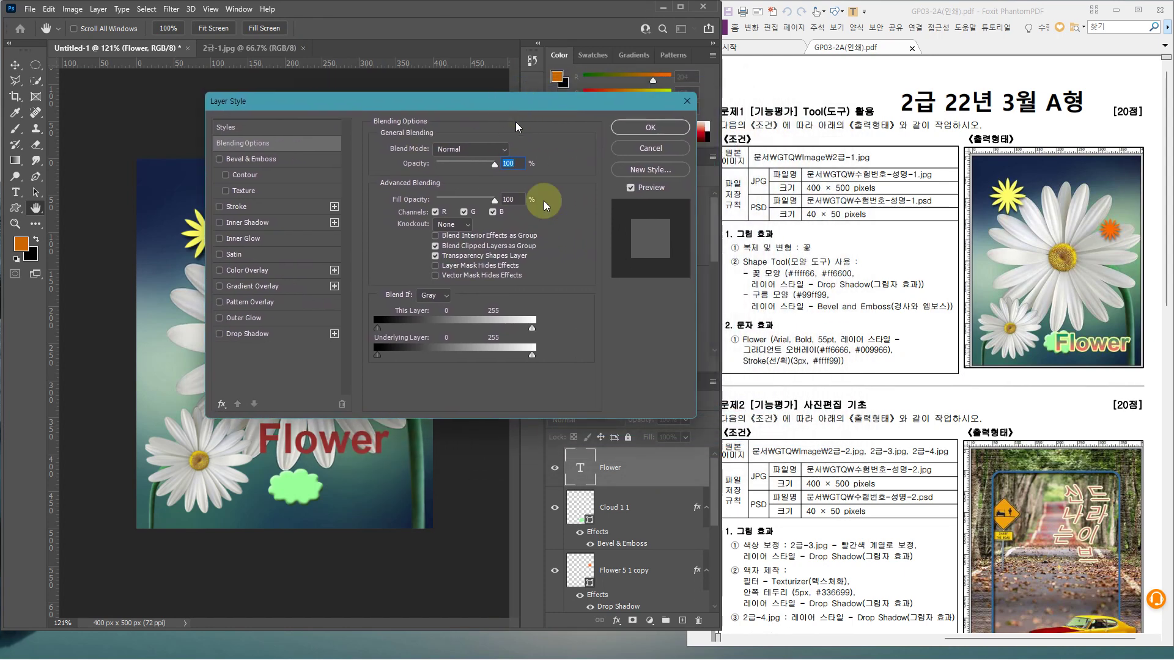
{"action": "left_click", "coordinate": [288, 286]}
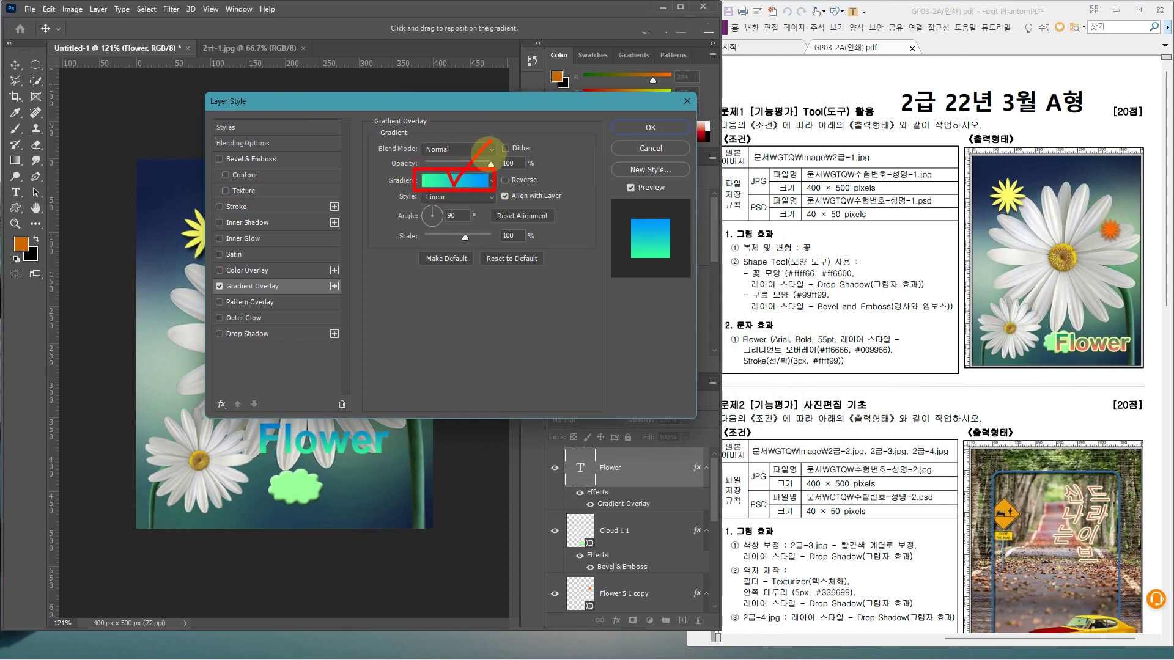
{"action": "left_click", "coordinate": [469, 182]}
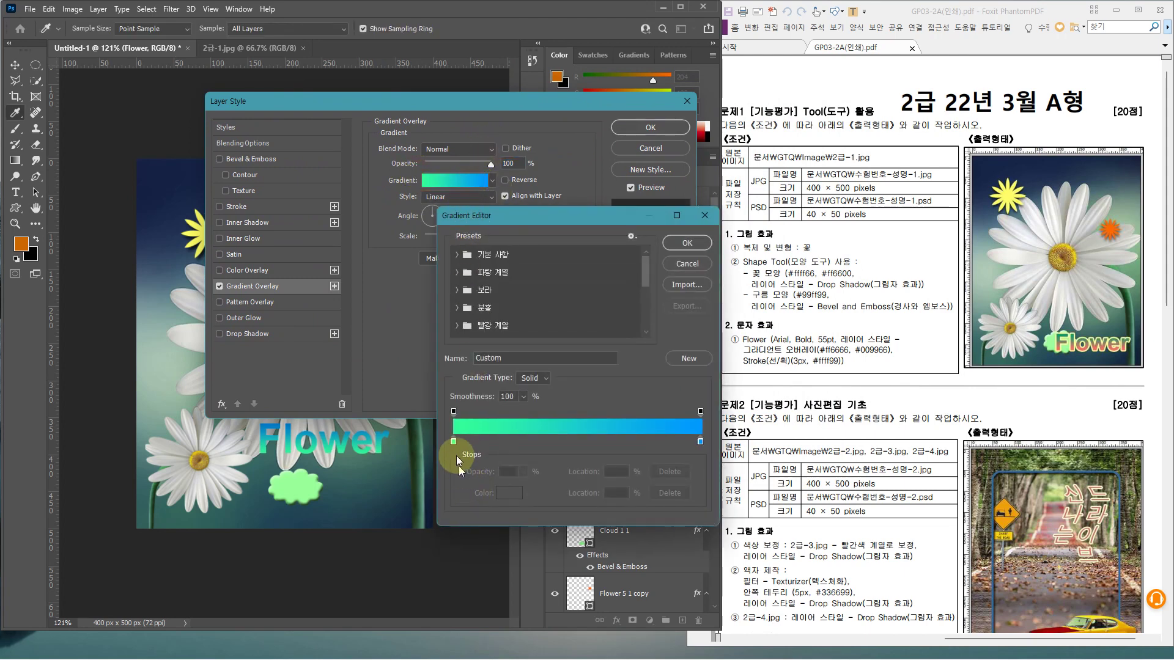
{"action": "double_click", "coordinate": [453, 442]}
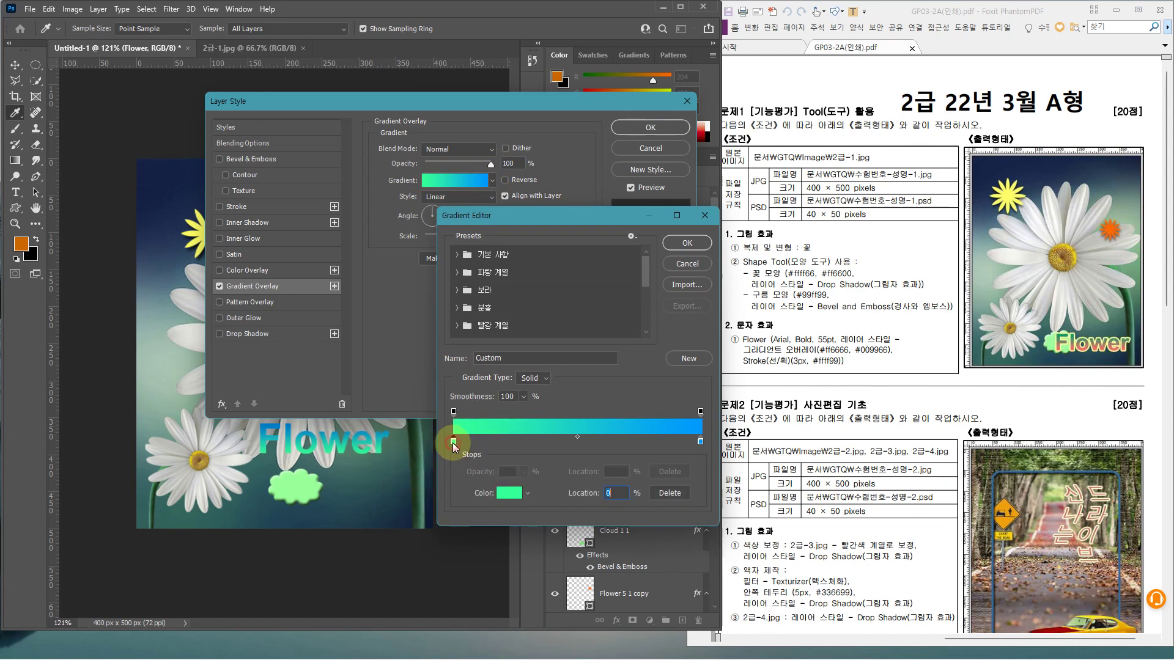
{"action": "type", "text": "ff6666"}
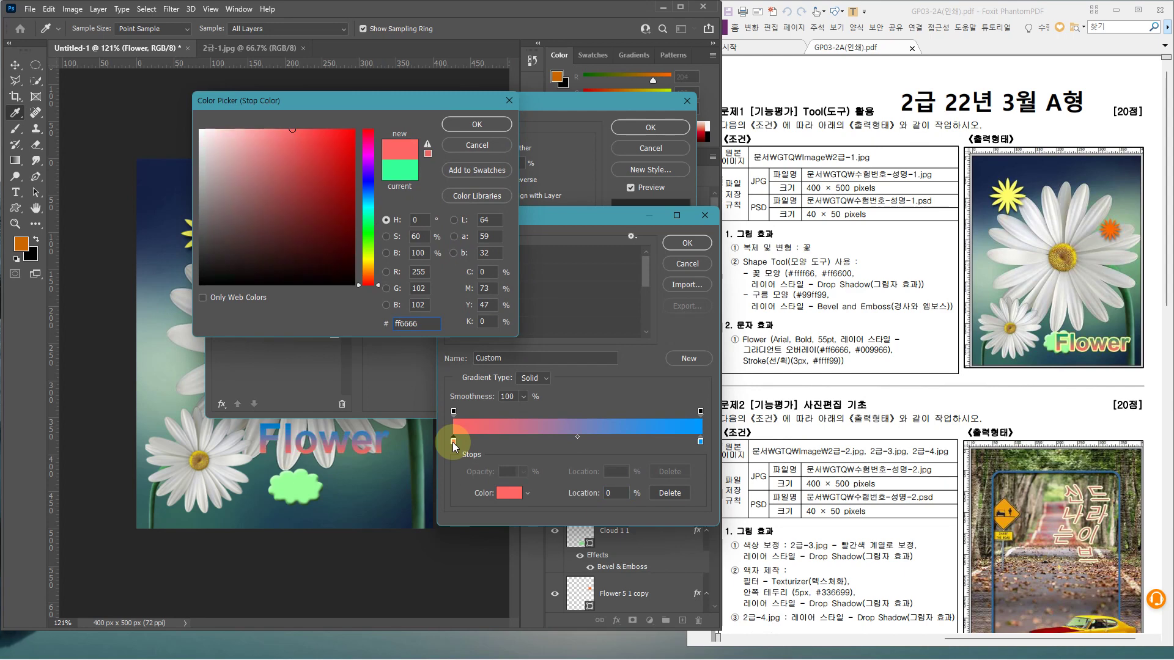
{"action": "key", "text": "Return"}
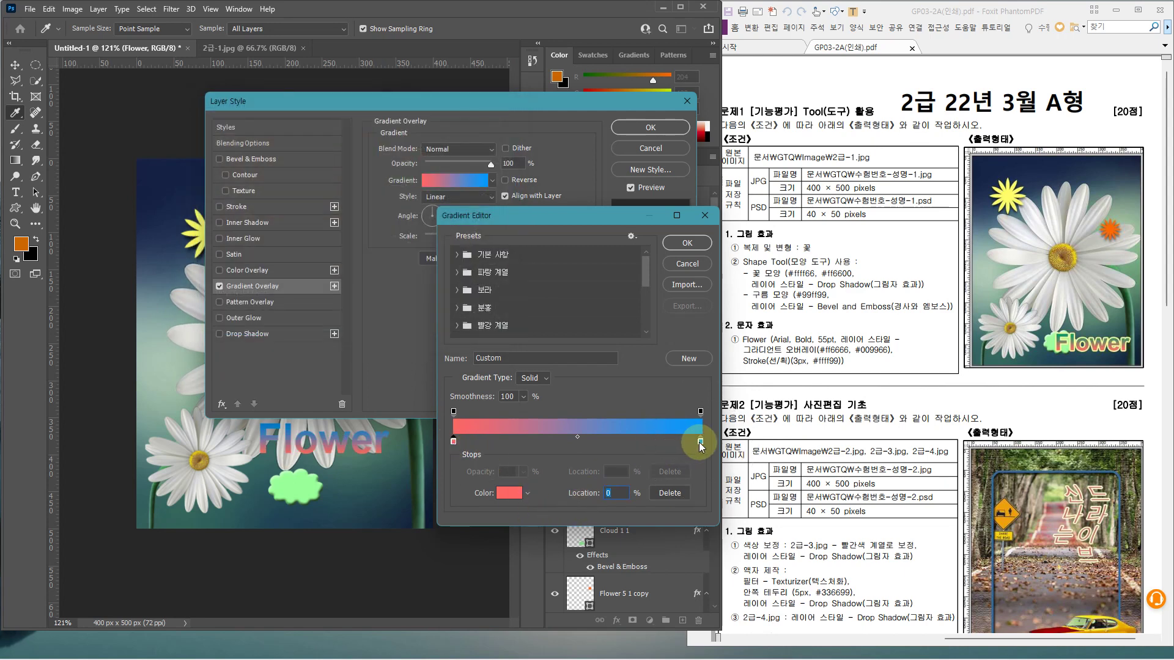
Set the gradient's right stop to green 009966 and confirm the red-to-green gradient
{"action": "double_click", "coordinate": [700, 441]}
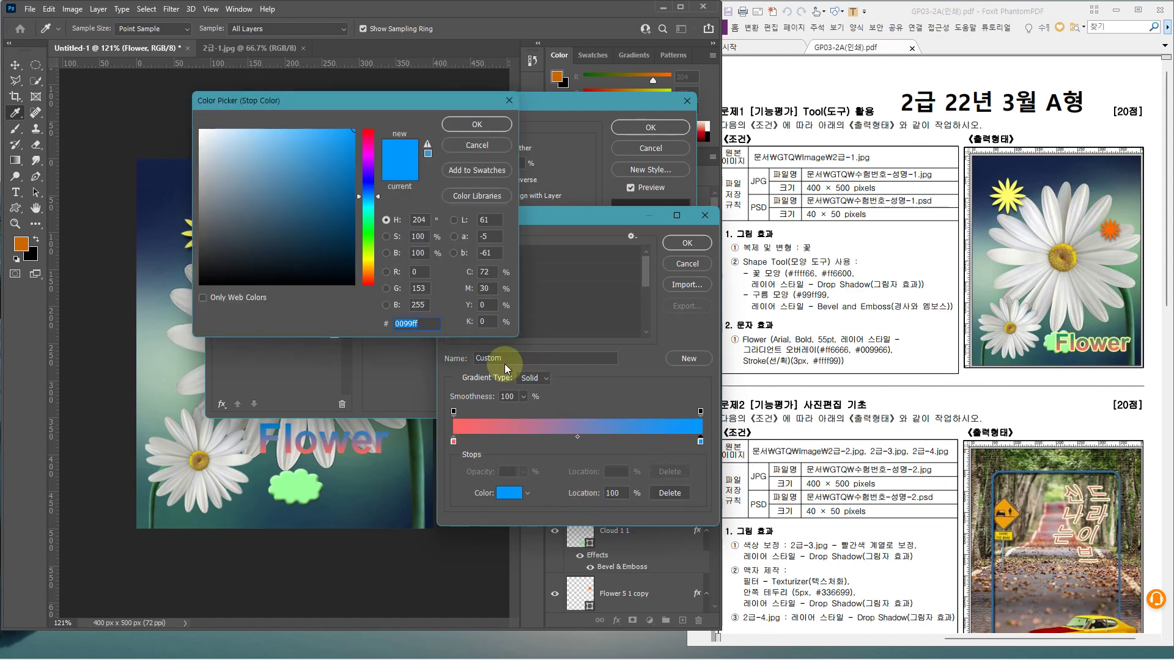
{"action": "type", "text": "009966"}
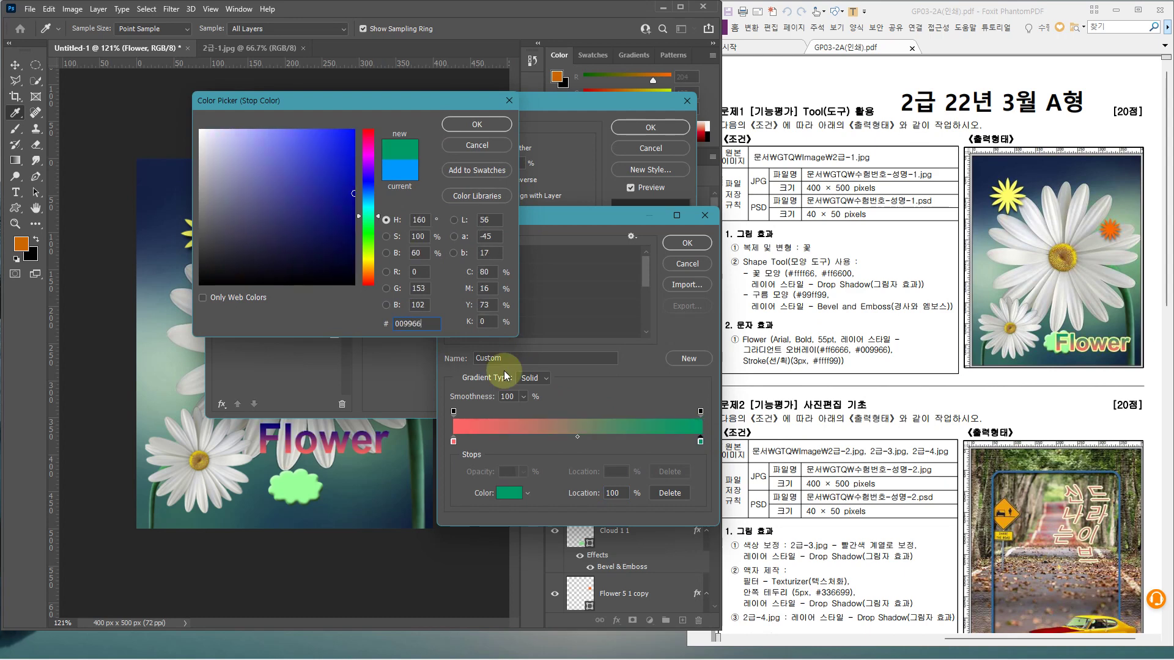
{"action": "key", "text": "Return"}
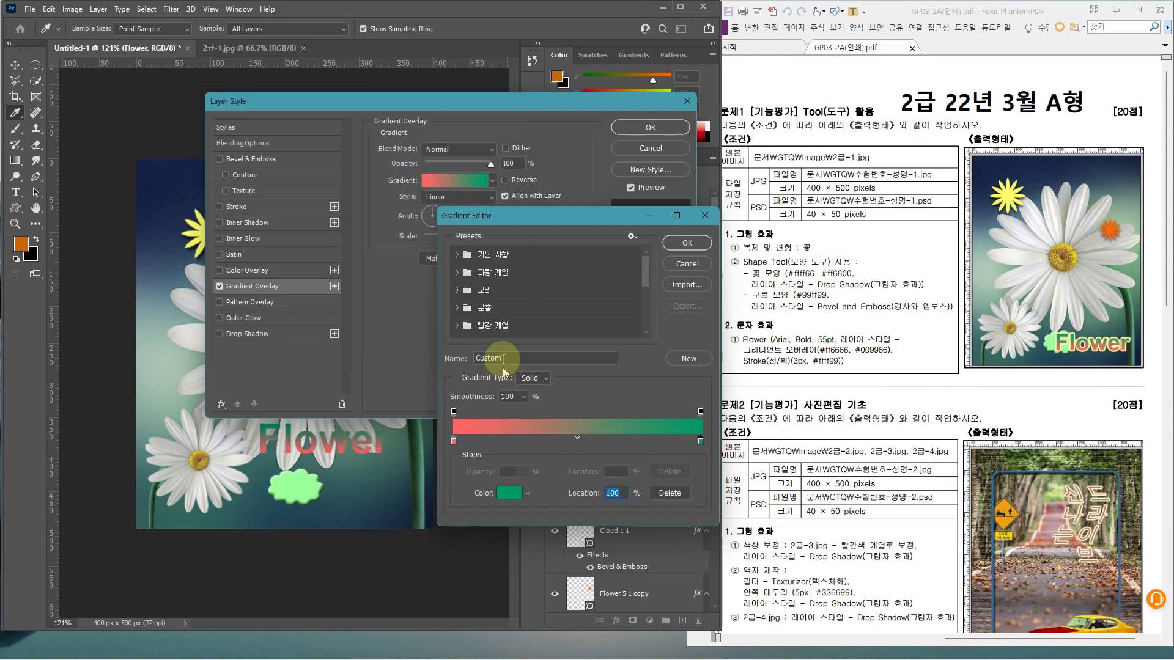
{"action": "left_click_drag", "start_coordinate": [511, 222], "coordinate": [497, 243]}
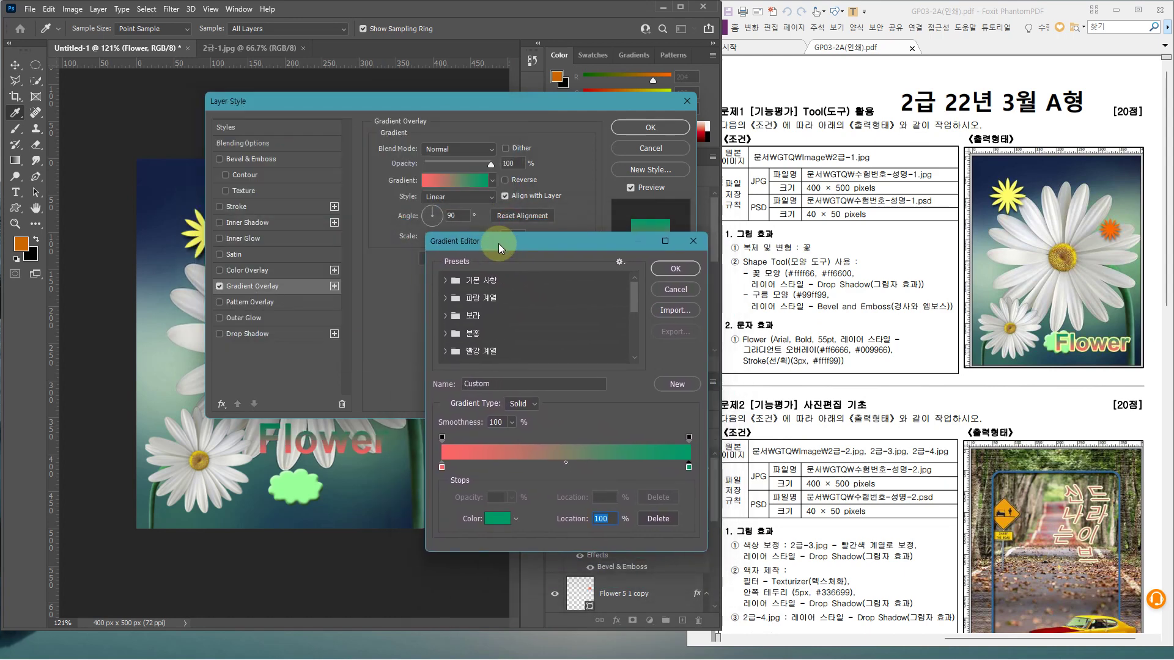
{"action": "key", "text": "Return"}
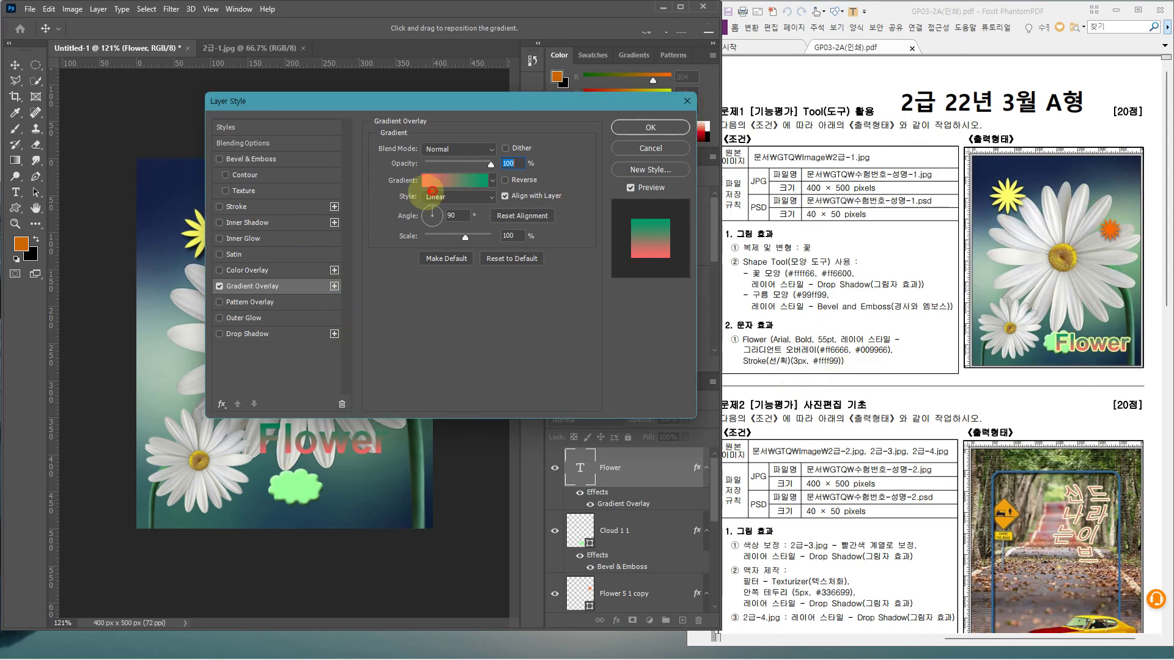
{"action": "mouse_move", "coordinate": [432, 191]}
{"action": "left_mouse_down"}
{"action": "mouse_move", "coordinate": [410, 166]}
{"action": "mouse_move", "coordinate": [438, 171]}
{"action": "mouse_move", "coordinate": [426, 192]}
{"action": "left_mouse_up"}
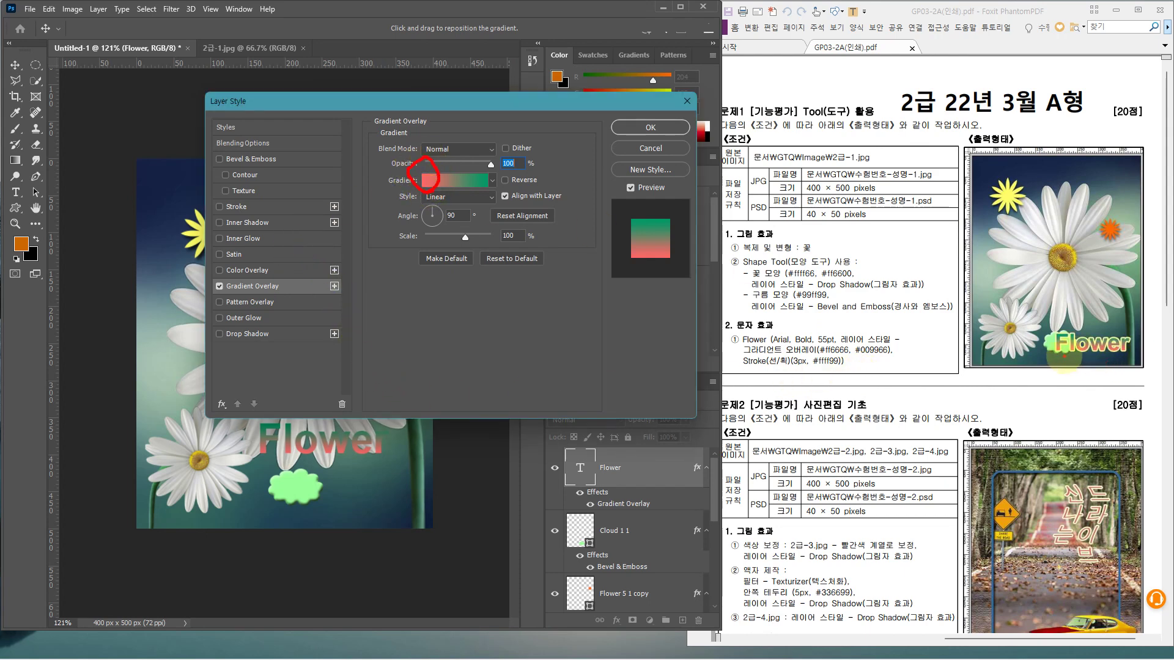
{"action": "mouse_move", "coordinate": [1062, 354]}
{"action": "left_mouse_down"}
{"action": "mouse_move", "coordinate": [1109, 353]}
{"action": "mouse_move", "coordinate": [1093, 308]}
{"action": "left_mouse_up"}
{"action": "mouse_move", "coordinate": [1093, 308]}
{"action": "left_mouse_down"}
{"action": "mouse_move", "coordinate": [1082, 327]}
{"action": "mouse_move", "coordinate": [1112, 320]}
{"action": "left_mouse_up"}
{"action": "key", "text": "Escape"}
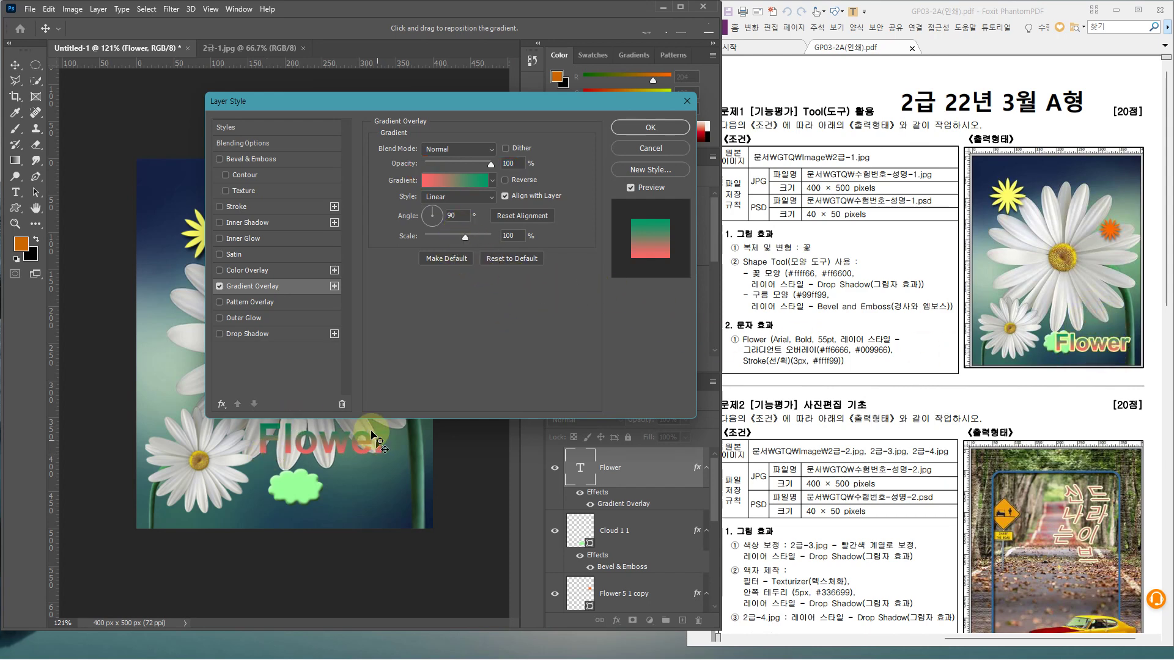
{"action": "key", "text": "ctrl+2"}
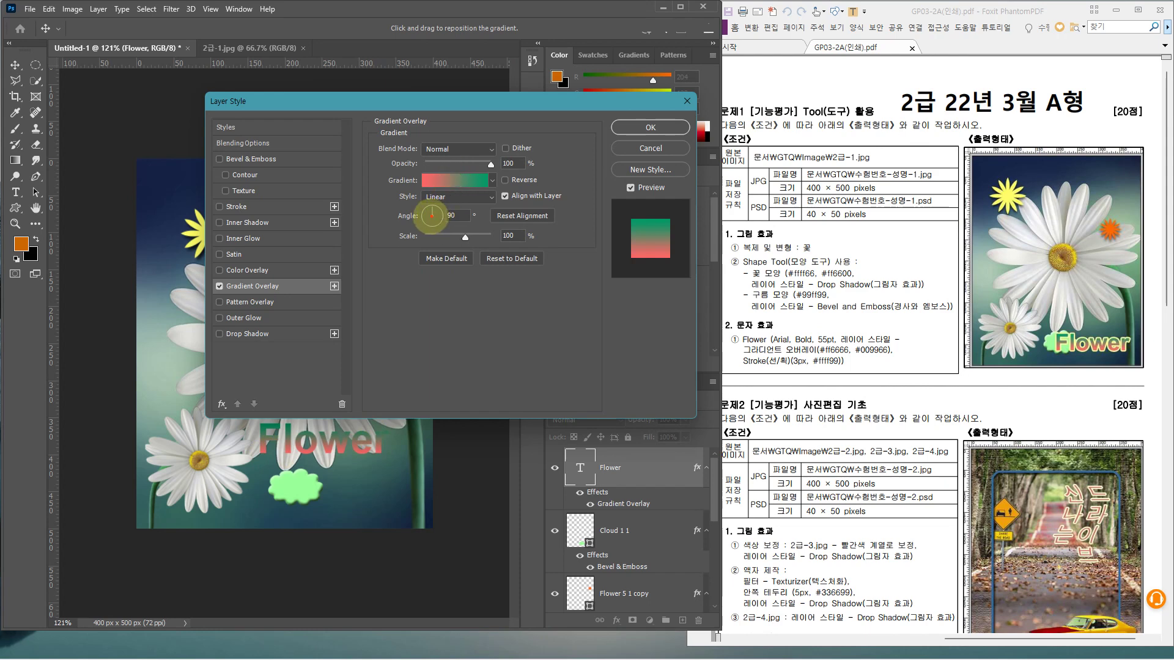
{"action": "mouse_move", "coordinate": [427, 217]}
{"action": "left_mouse_down"}
{"action": "mouse_move", "coordinate": [442, 215]}
{"action": "mouse_move", "coordinate": [436, 188]}
{"action": "mouse_move", "coordinate": [425, 201]}
{"action": "mouse_move", "coordinate": [454, 197]}
{"action": "left_mouse_up"}
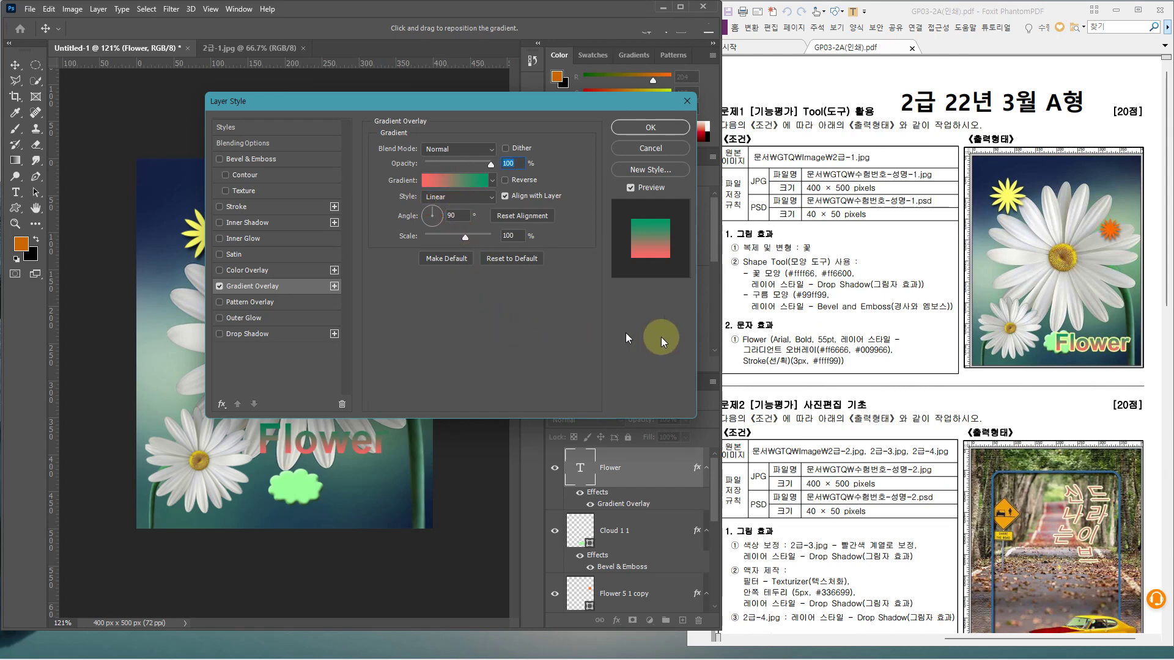
{"action": "key", "text": "ctrl+2"}
{"action": "left_click_drag", "start_coordinate": [727, 353], "coordinate": [871, 375]}
{"action": "key", "text": "Escape"}
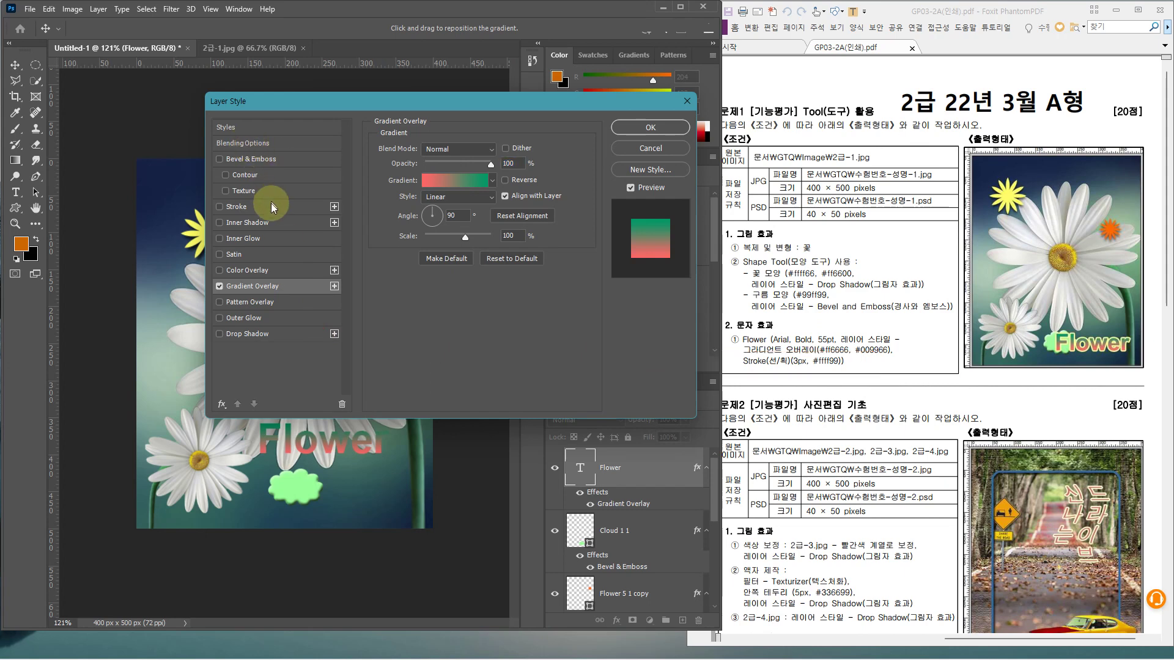
Add a 3 px outside Stroke in ffff99 to the Flower text and close Layer Style
{"action": "left_click", "coordinate": [271, 206]}
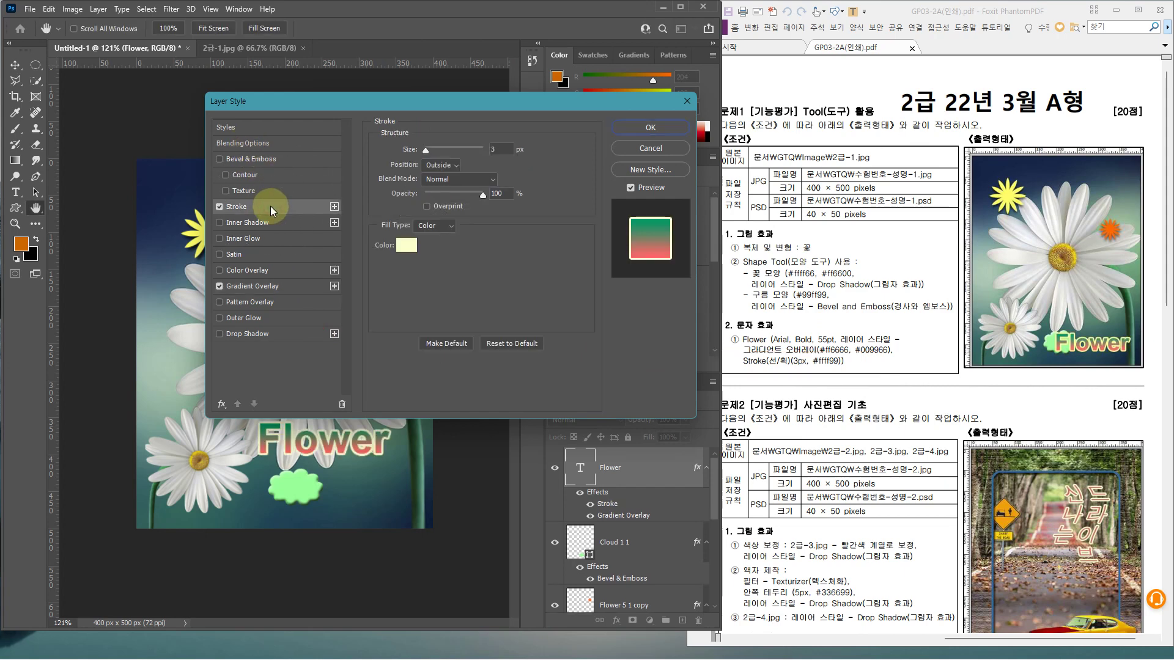
{"action": "left_click", "coordinate": [503, 149]}
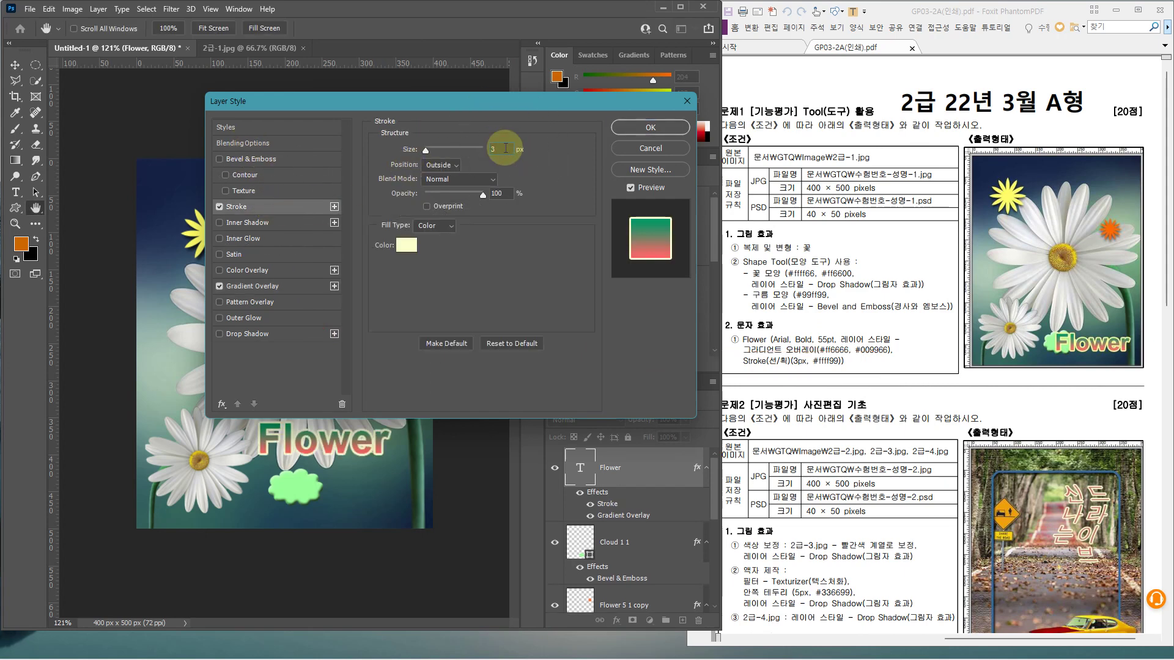
{"action": "left_click", "coordinate": [408, 246]}
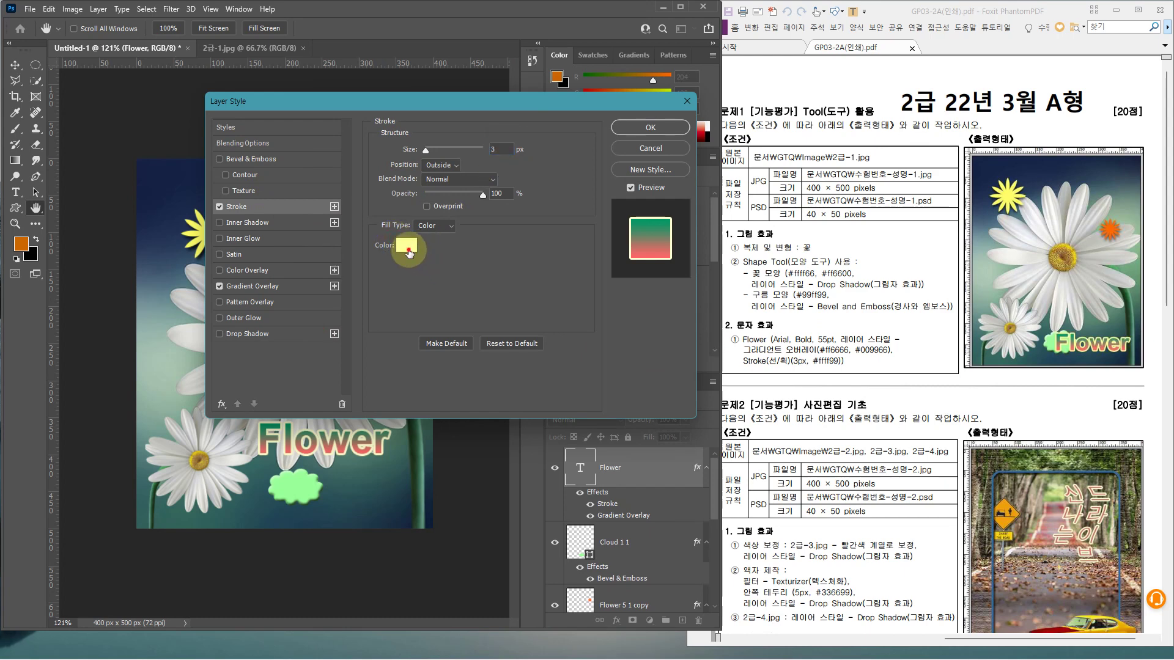
{"action": "left_click", "coordinate": [409, 249]}
{"action": "double_click", "coordinate": [423, 325]}
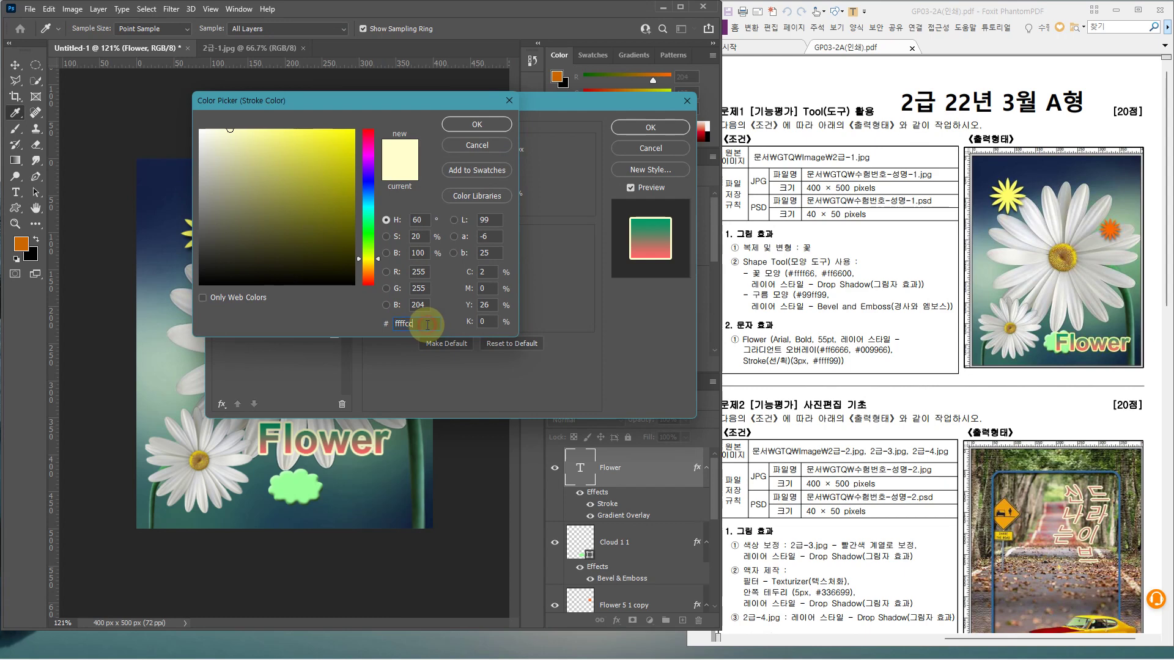
{"action": "type", "text": "ffff99"}
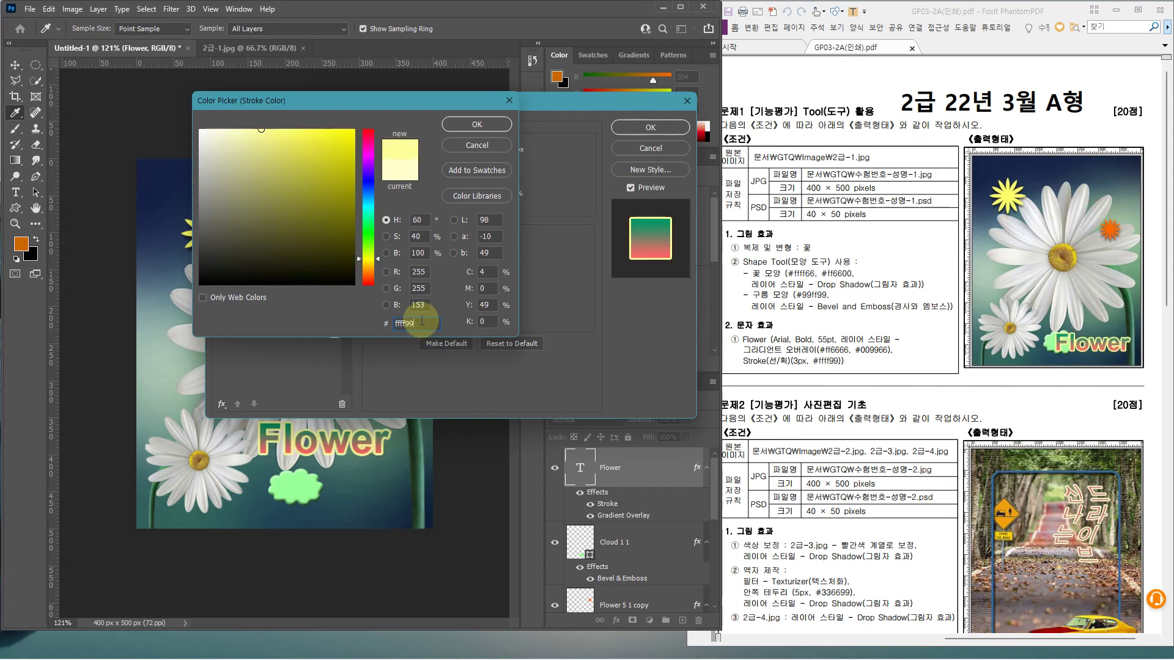
{"action": "key", "text": "Return"}
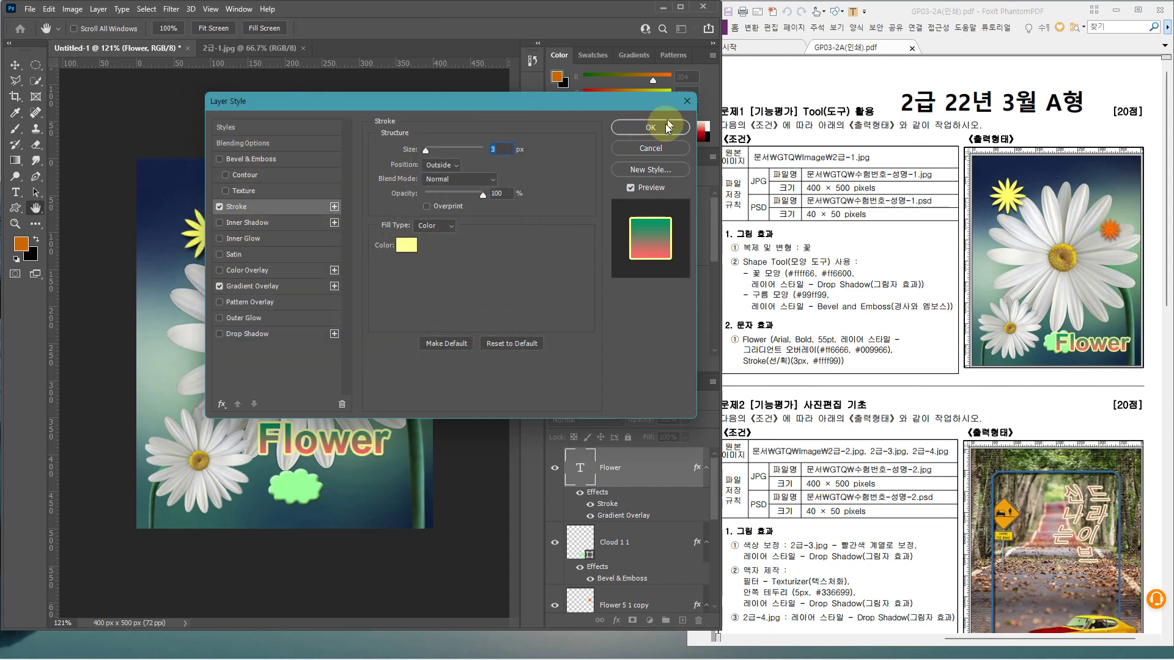
{"action": "left_click", "coordinate": [657, 130]}
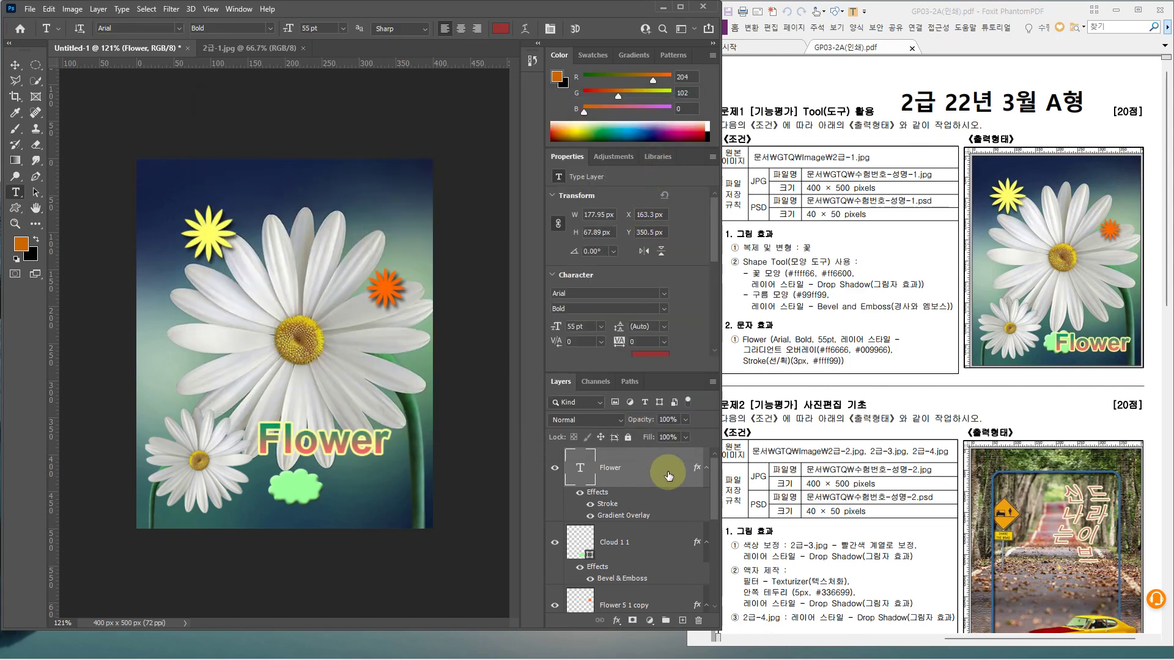
Move the Flower text over the green cloud, ending at X 199.17 px, Y 418.29 px
{"action": "key", "text": "ctrl+t"}
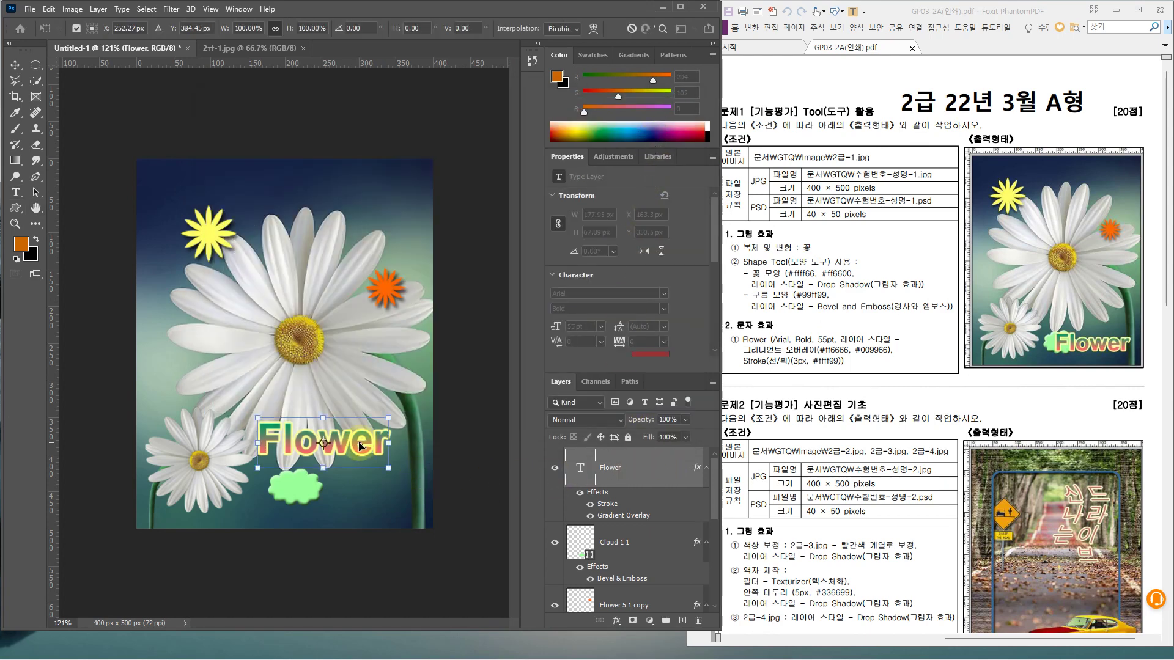
{"action": "left_click_drag", "start_coordinate": [361, 446], "coordinate": [388, 490]}
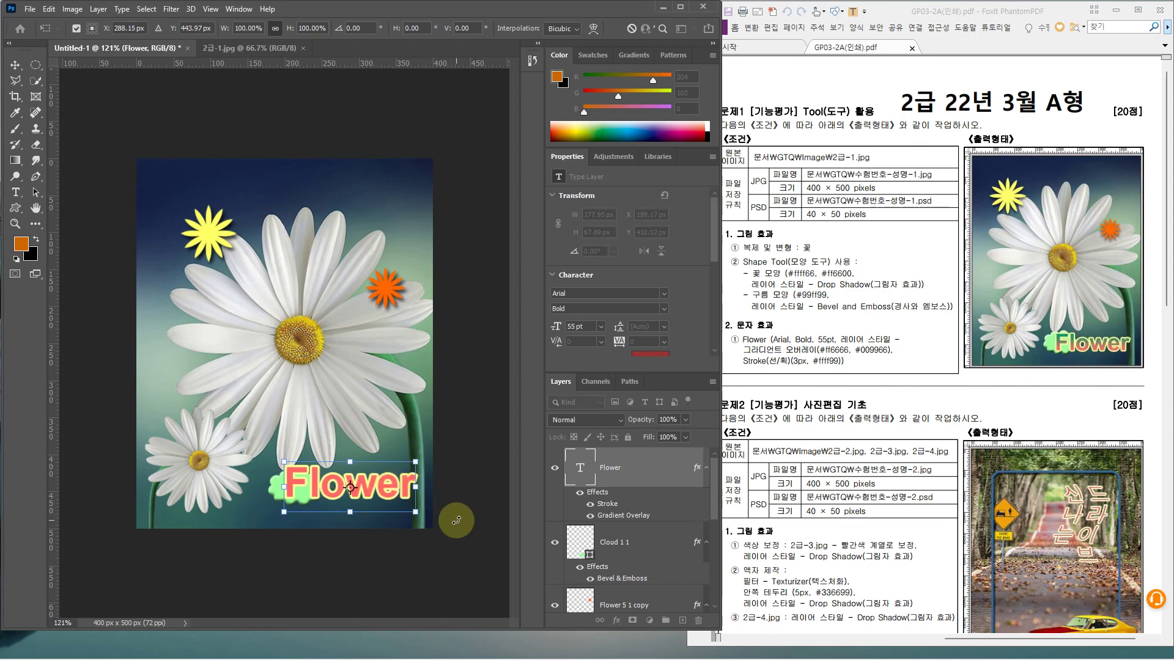
{"action": "key", "text": "Up"}
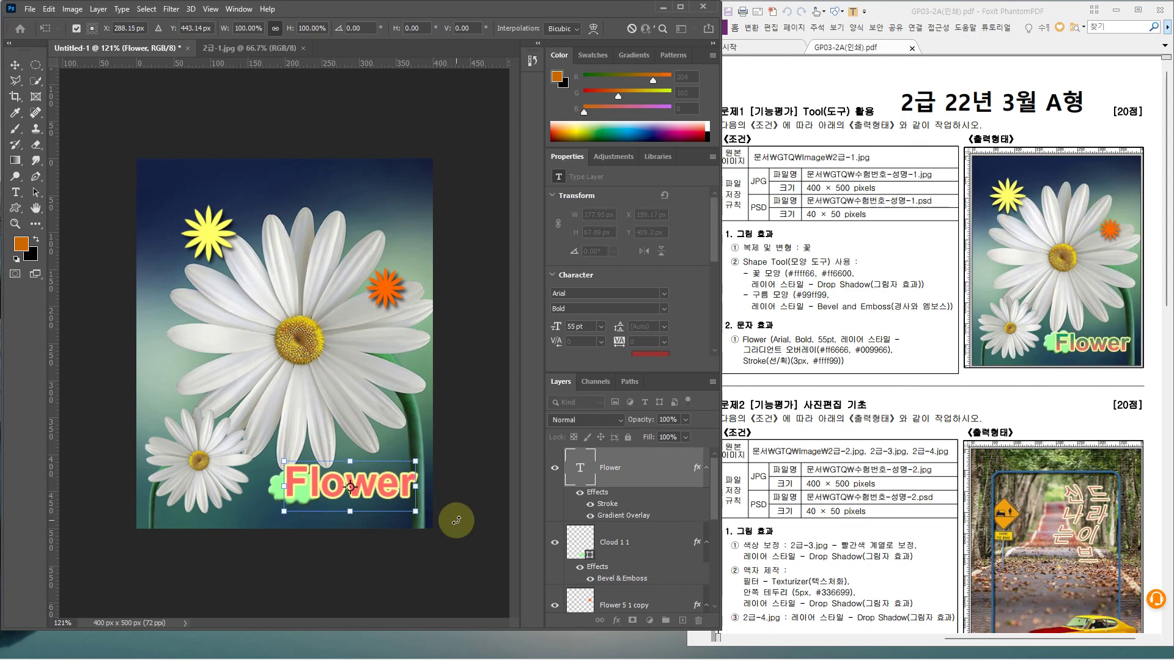
{"action": "key", "text": "Down"}
{"action": "key", "text": "Down"}
{"action": "key", "text": "Down"}
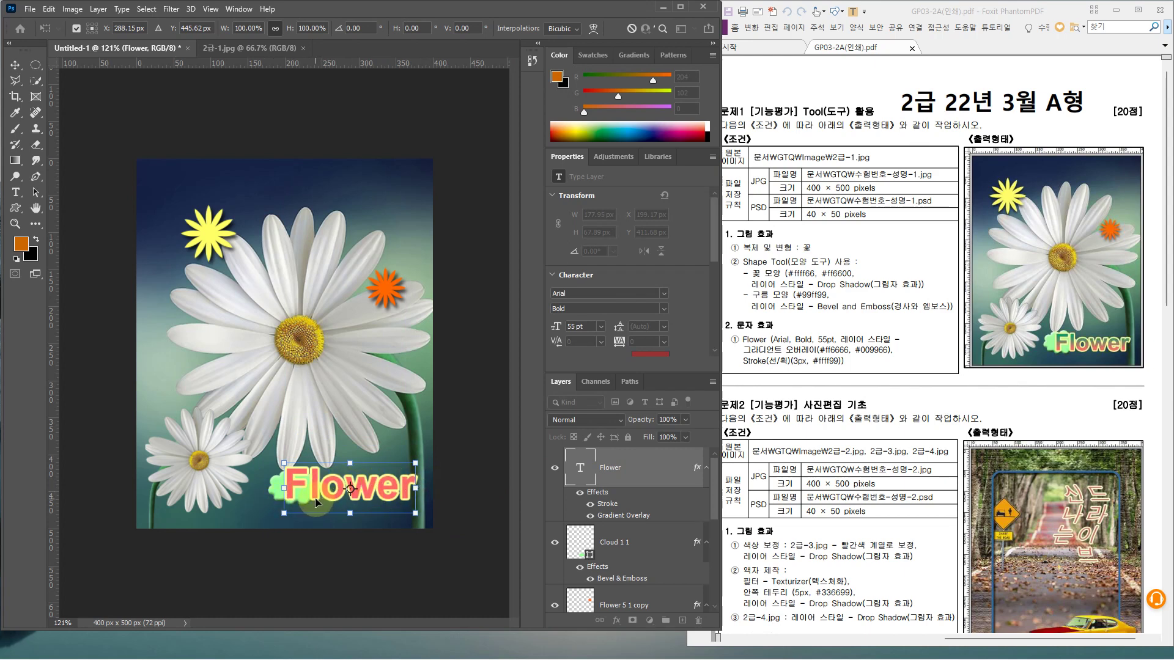
{"action": "key", "text": "Down"}
{"action": "key", "text": "Down"}
{"action": "key", "text": "Down"}
{"action": "key", "text": "Down"}
{"action": "key", "text": "Down"}
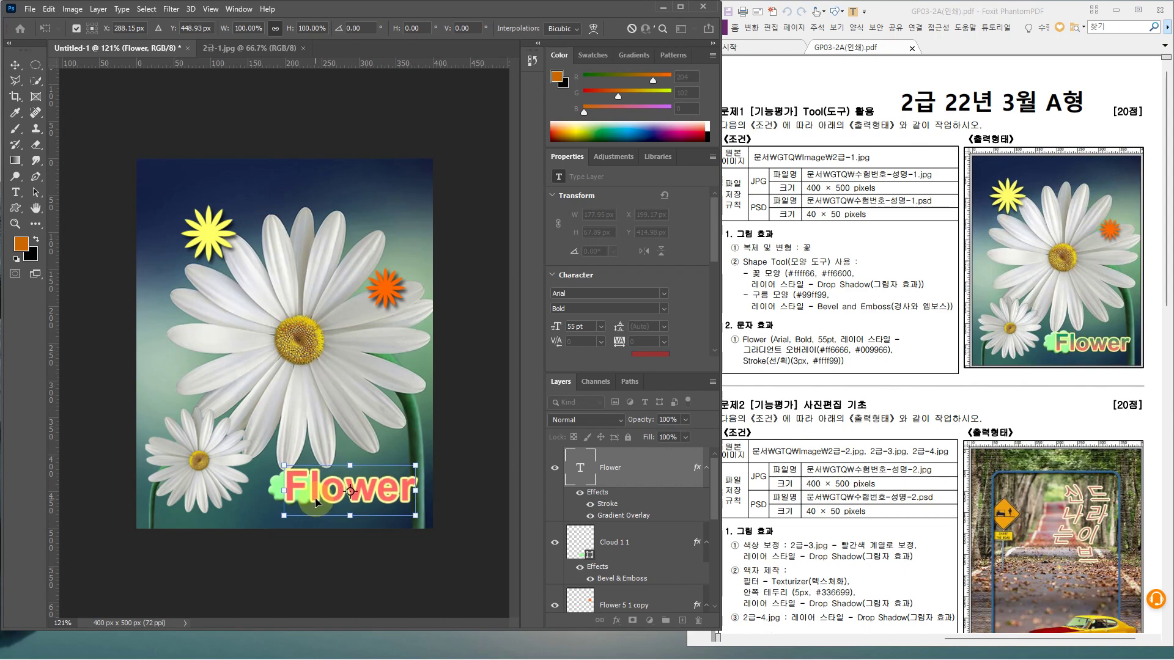
{"action": "key", "text": "Down"}
{"action": "key", "text": "Down"}
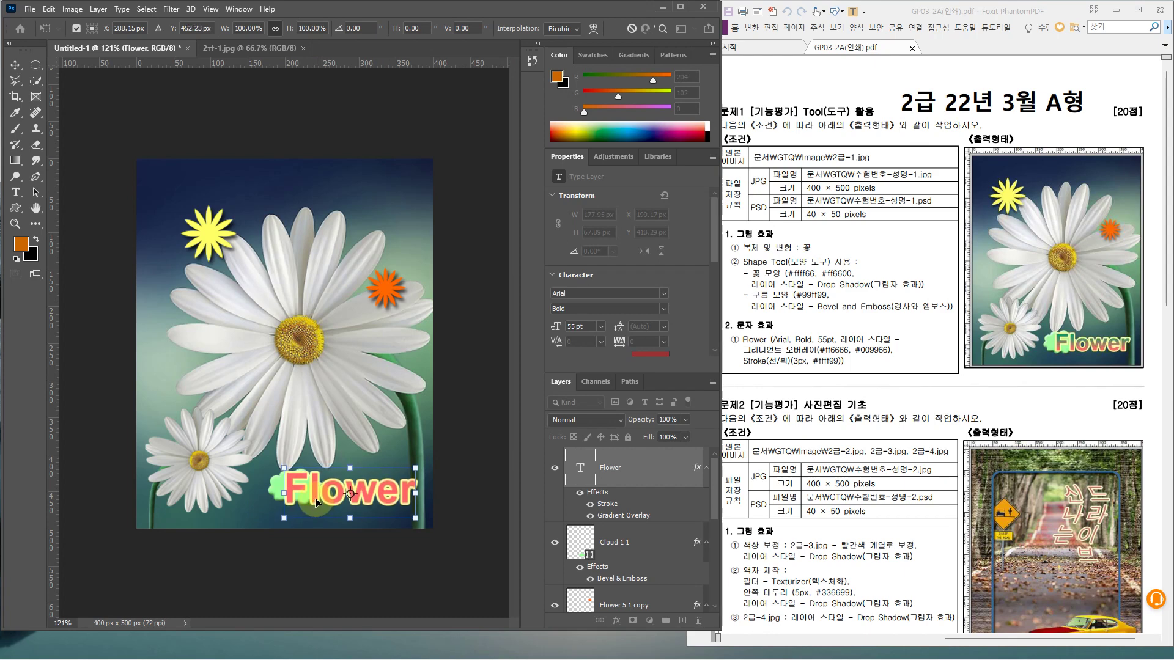
{"action": "key", "text": "Return"}
{"action": "key", "text": "t"}
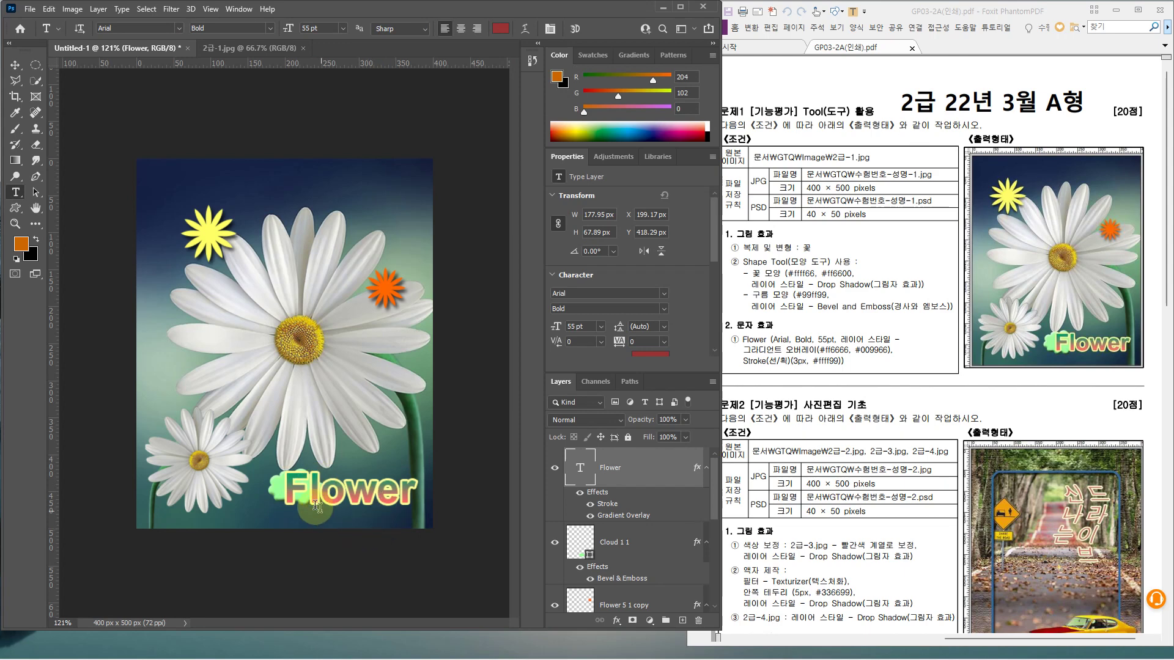
Open the save dialog and navigate to the GTQ folder
{"action": "left_click", "coordinate": [632, 537]}
{"action": "left_click", "coordinate": [627, 481]}
{"action": "key", "text": "ctrl+s"}
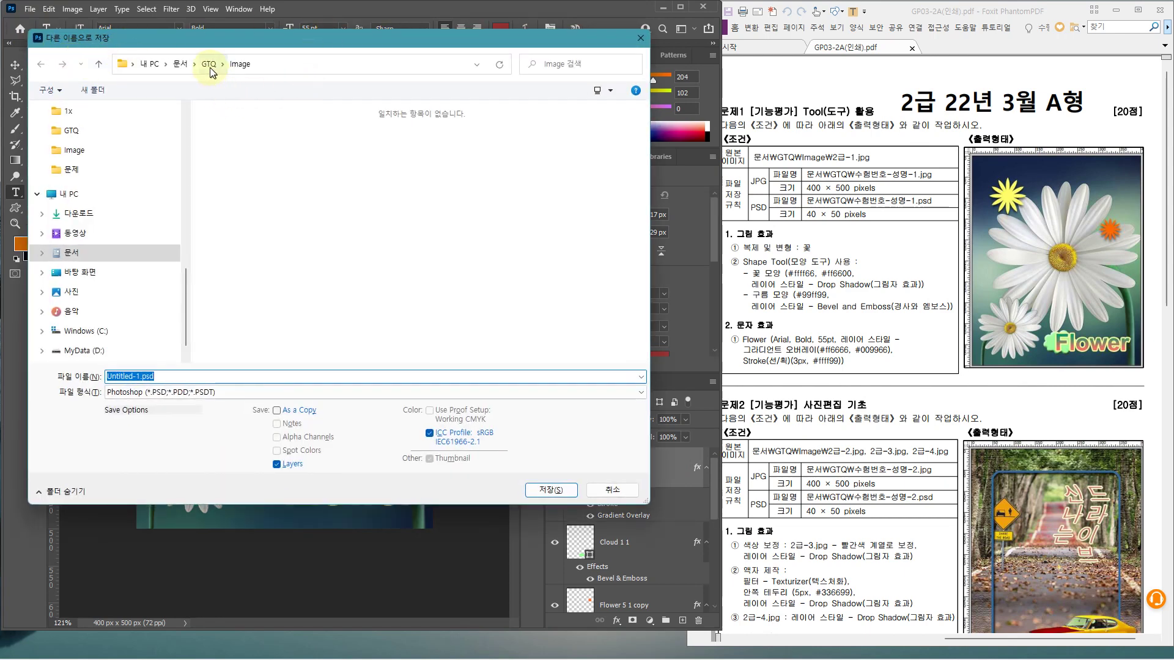
{"action": "left_click", "coordinate": [209, 64]}
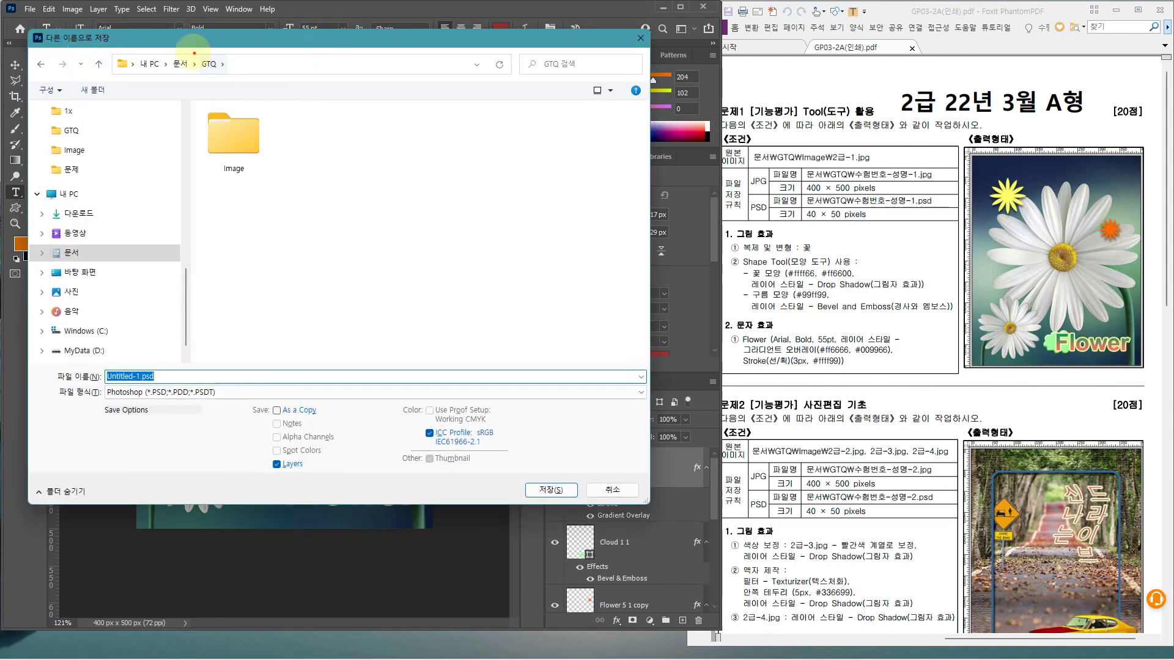
{"action": "key", "text": "ctrl+2"}
{"action": "left_click_drag", "start_coordinate": [192, 51], "coordinate": [220, 77]}
{"action": "key", "text": "Escape"}
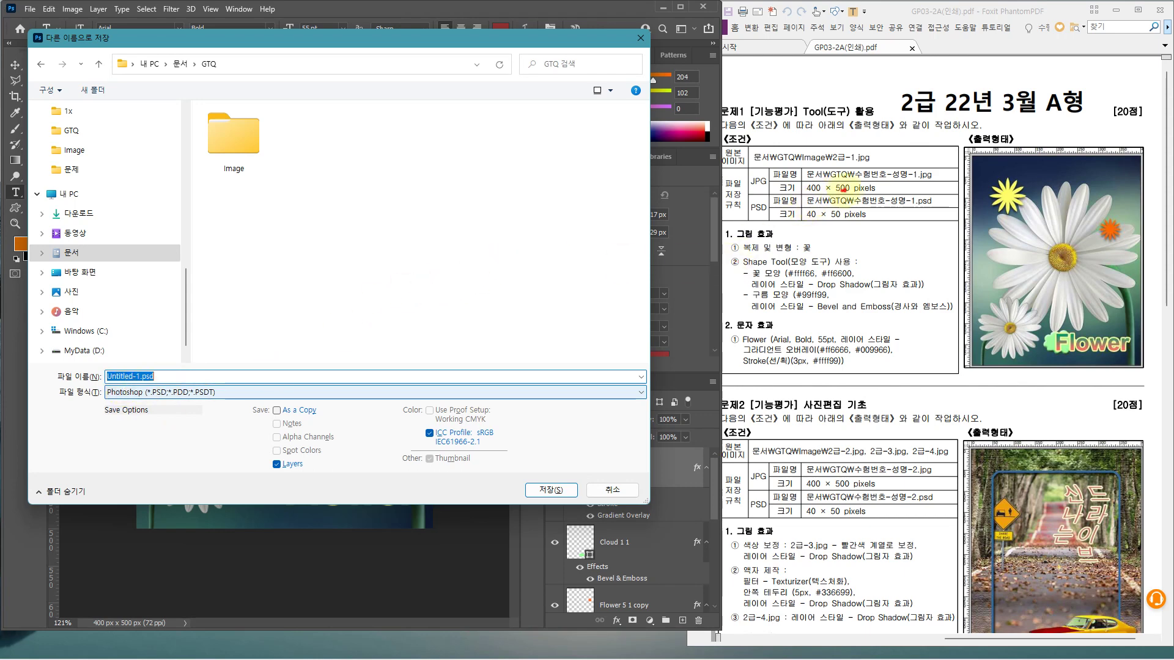
{"action": "left_click_drag", "start_coordinate": [843, 189], "coordinate": [922, 206]}
{"action": "key", "text": "Escape"}
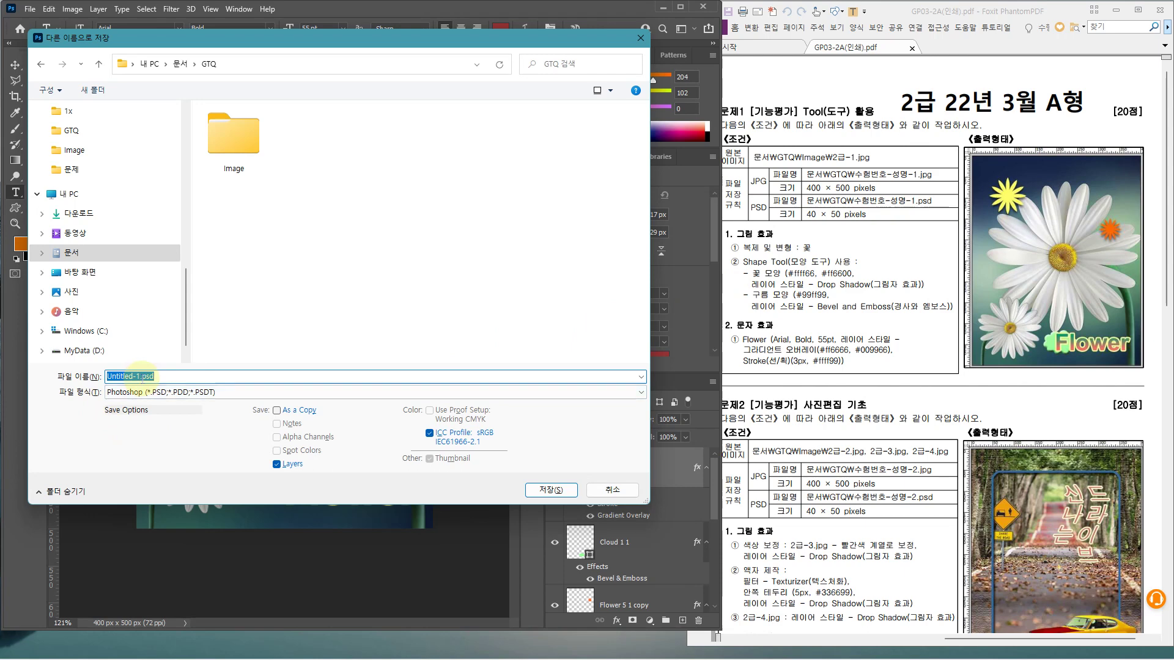
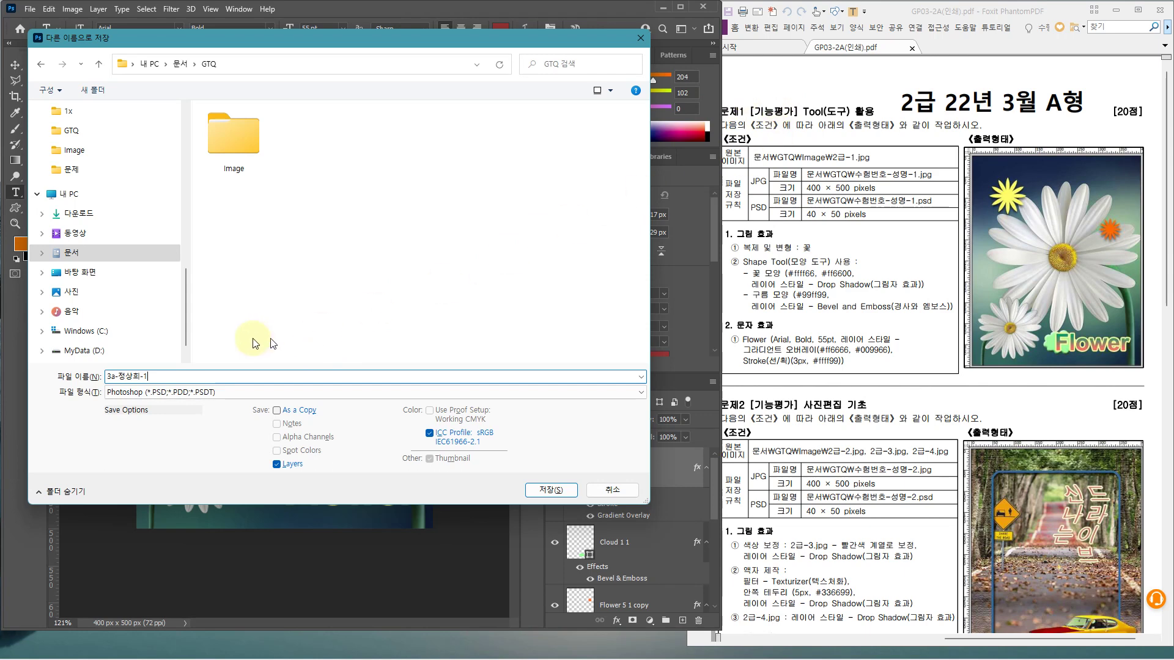
Enter the exam's required file name and save as Photoshop PSD
{"action": "key", "text": "ctrl+2"}
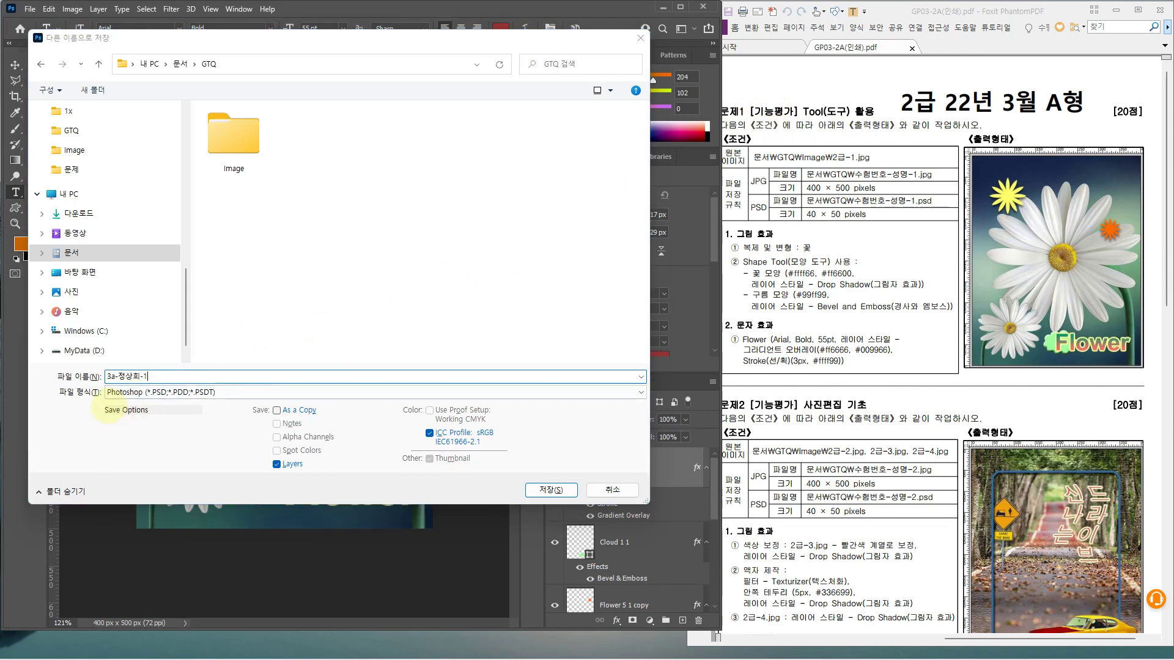
{"action": "left_click_drag", "start_coordinate": [96, 382], "coordinate": [234, 398]}
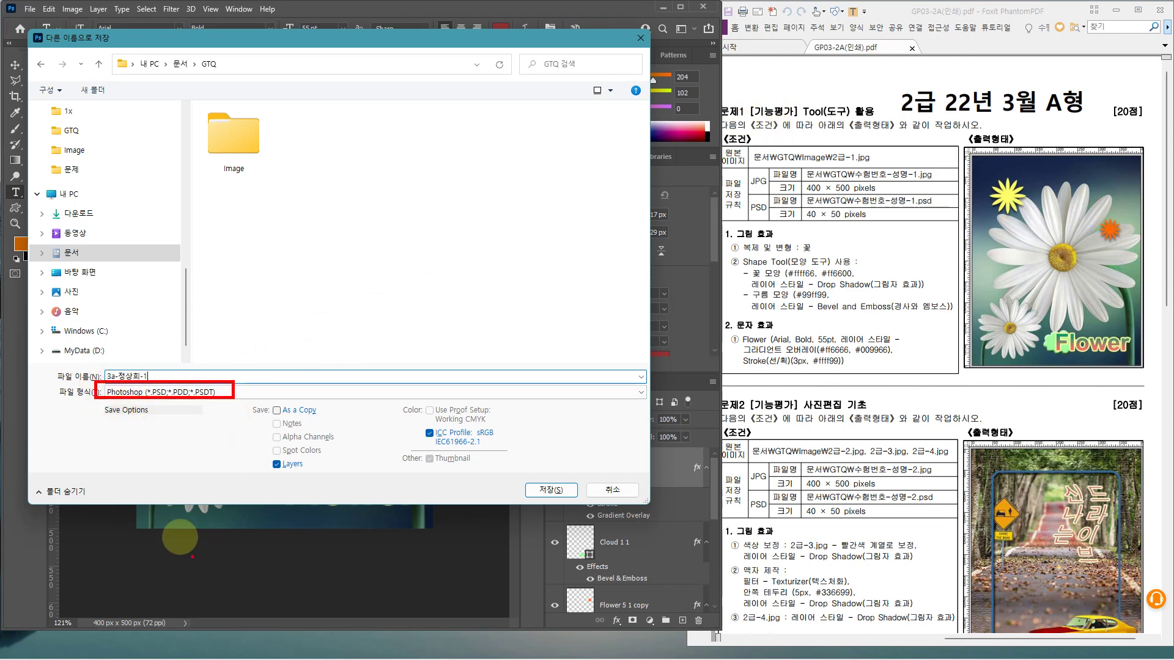
{"action": "key", "text": "Escape"}
{"action": "left_click", "coordinate": [525, 492]}
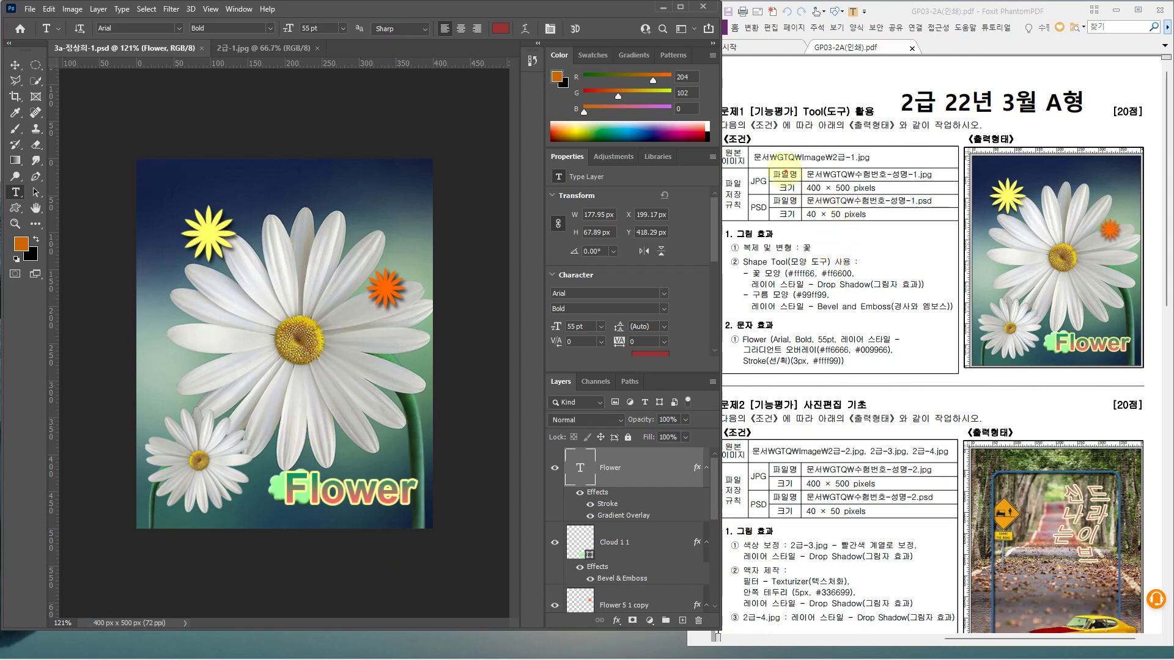
Save a JPEG copy of the artwork in the GTQ folder at maximum quality 12
{"action": "left_click_drag", "start_coordinate": [784, 170], "coordinate": [931, 193]}
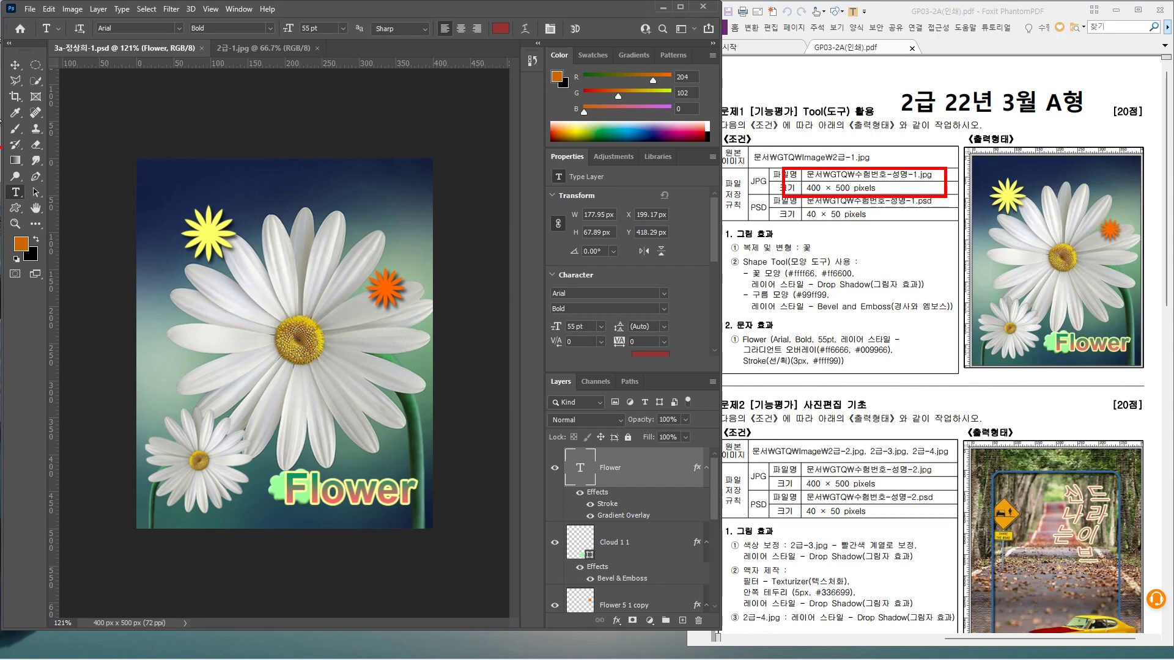
{"action": "left_click", "coordinate": [25, 10]}
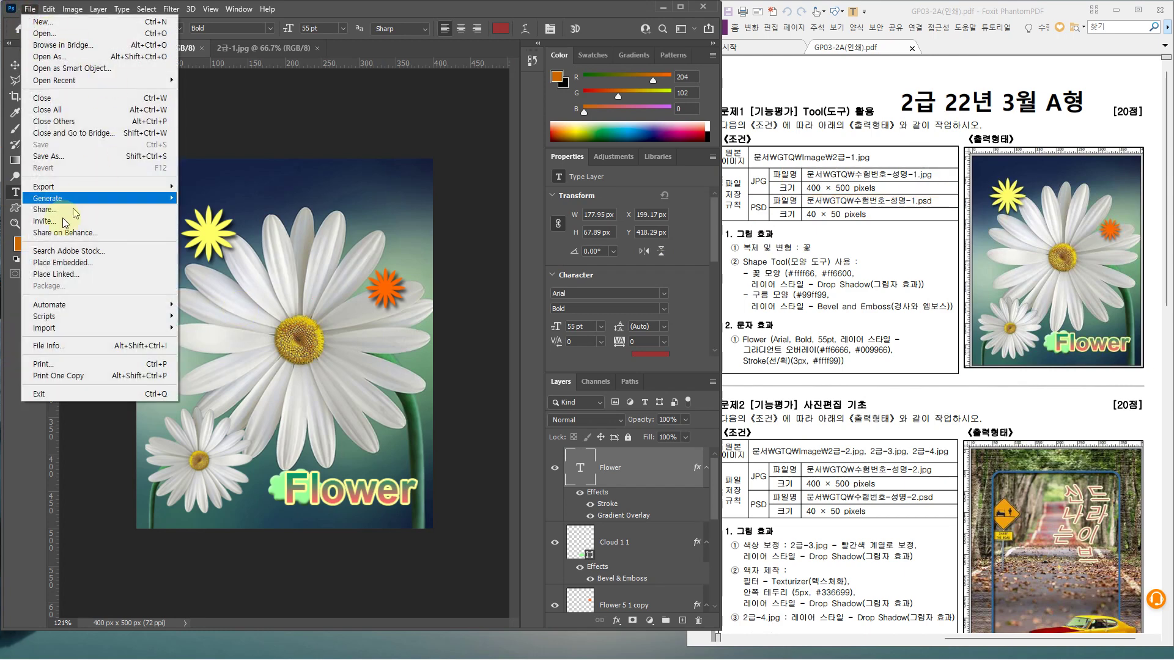
{"action": "left_click", "coordinate": [67, 160]}
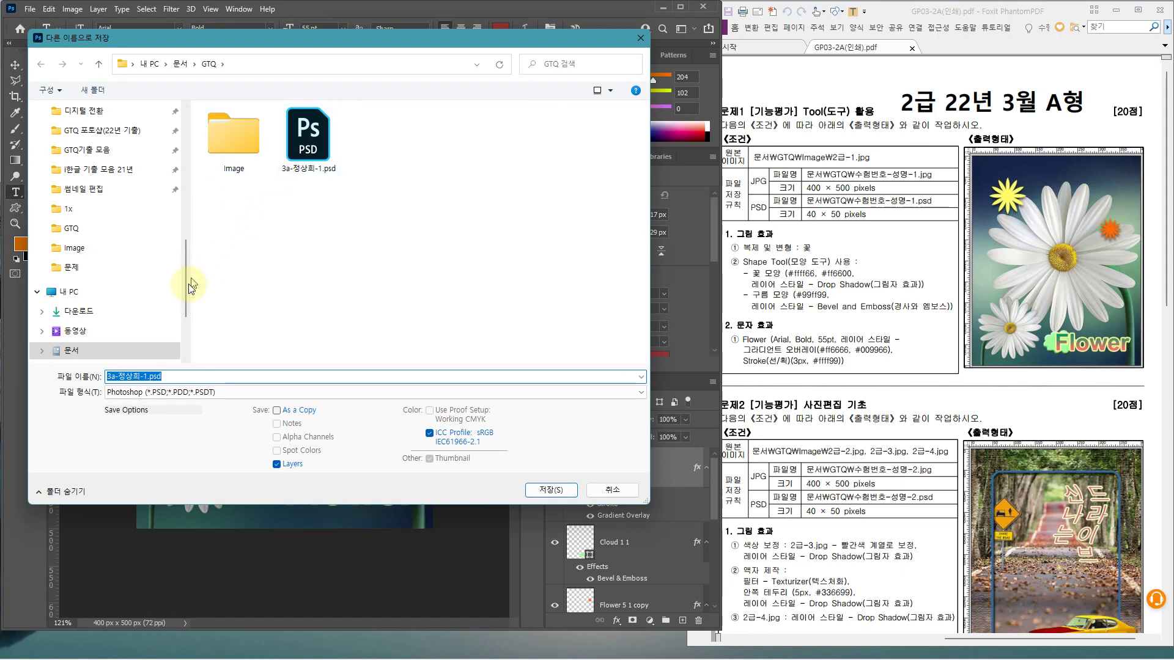
{"action": "left_click_drag", "start_coordinate": [186, 283], "coordinate": [189, 324]}
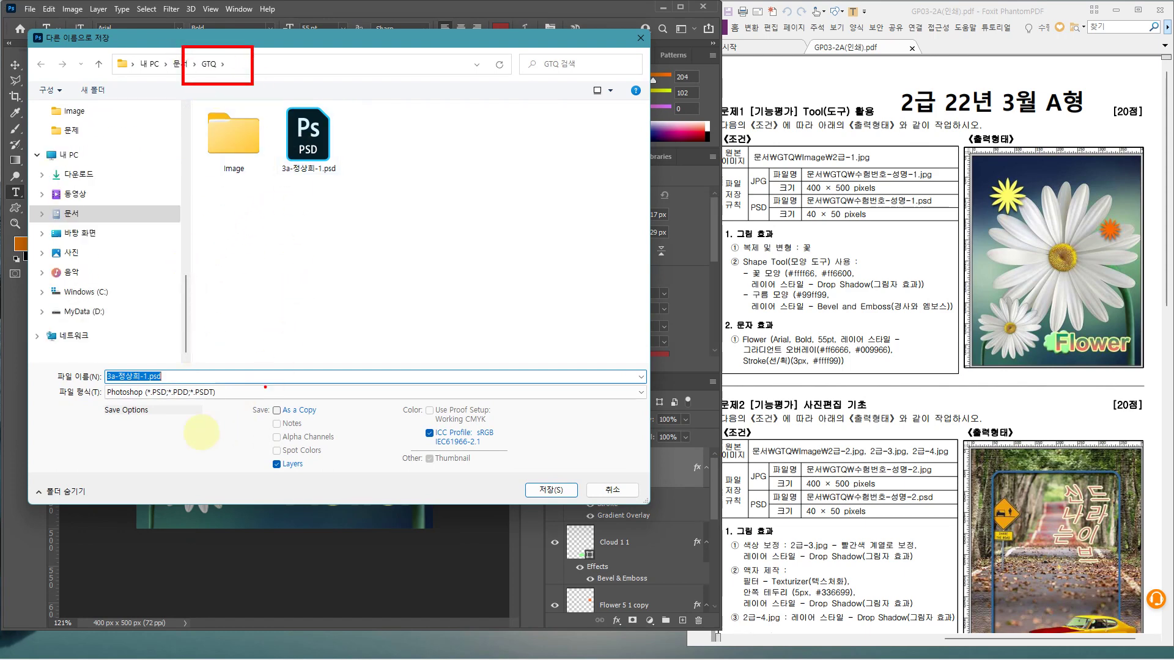
{"action": "left_click", "coordinate": [146, 393]}
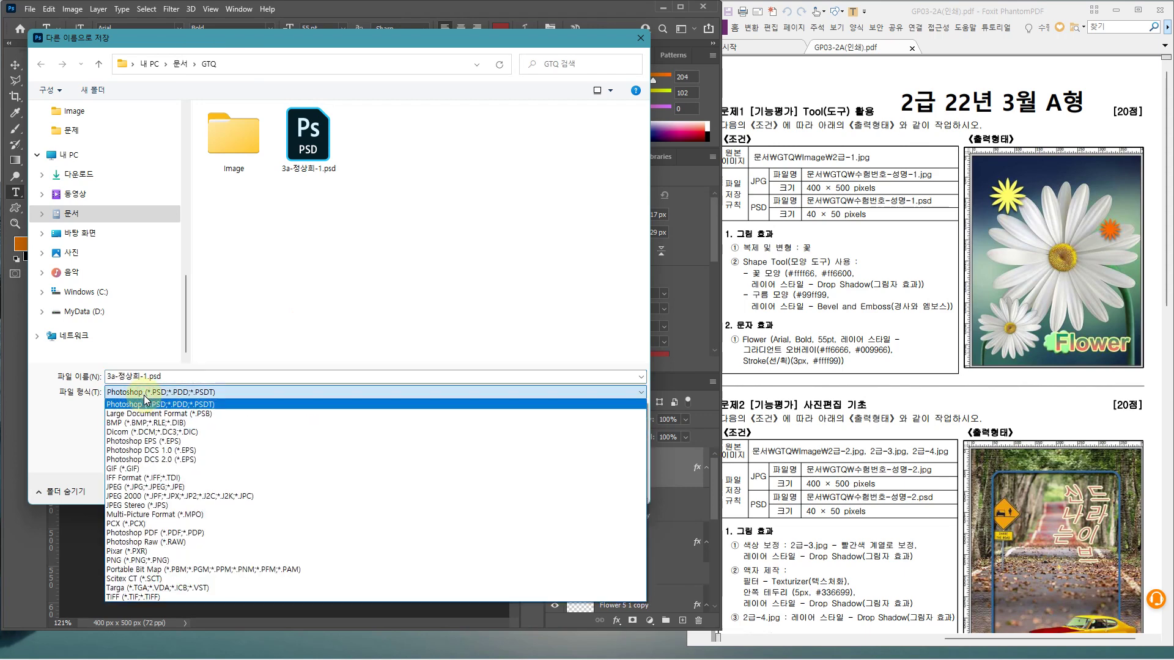
{"action": "left_click", "coordinate": [138, 488]}
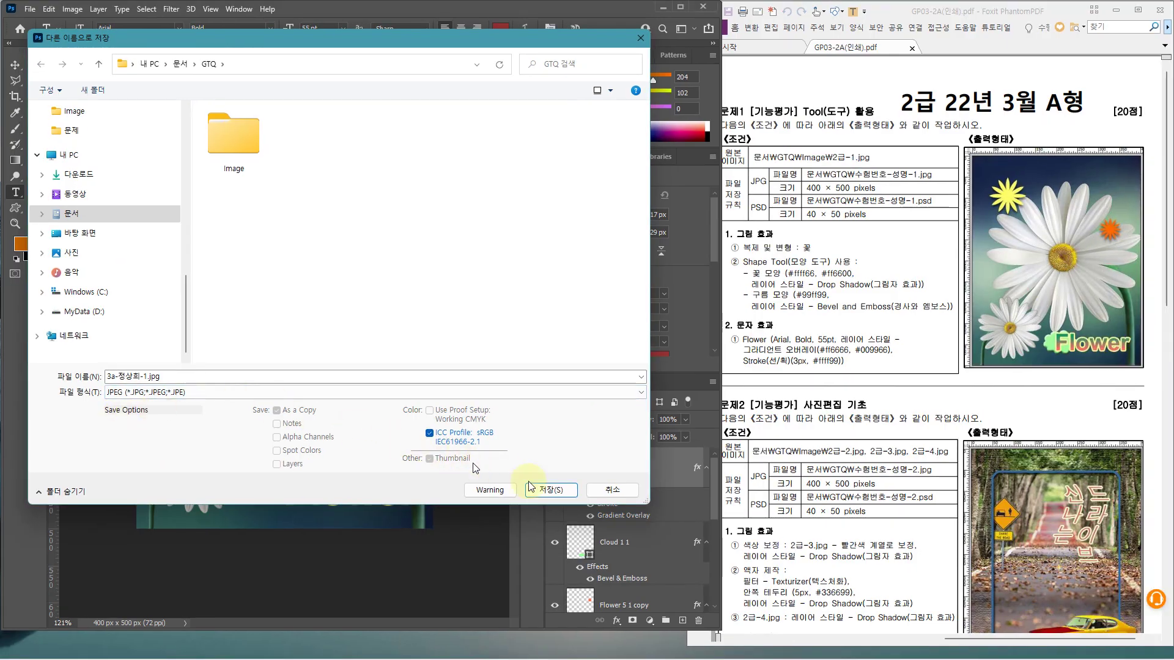
{"action": "left_click", "coordinate": [566, 497]}
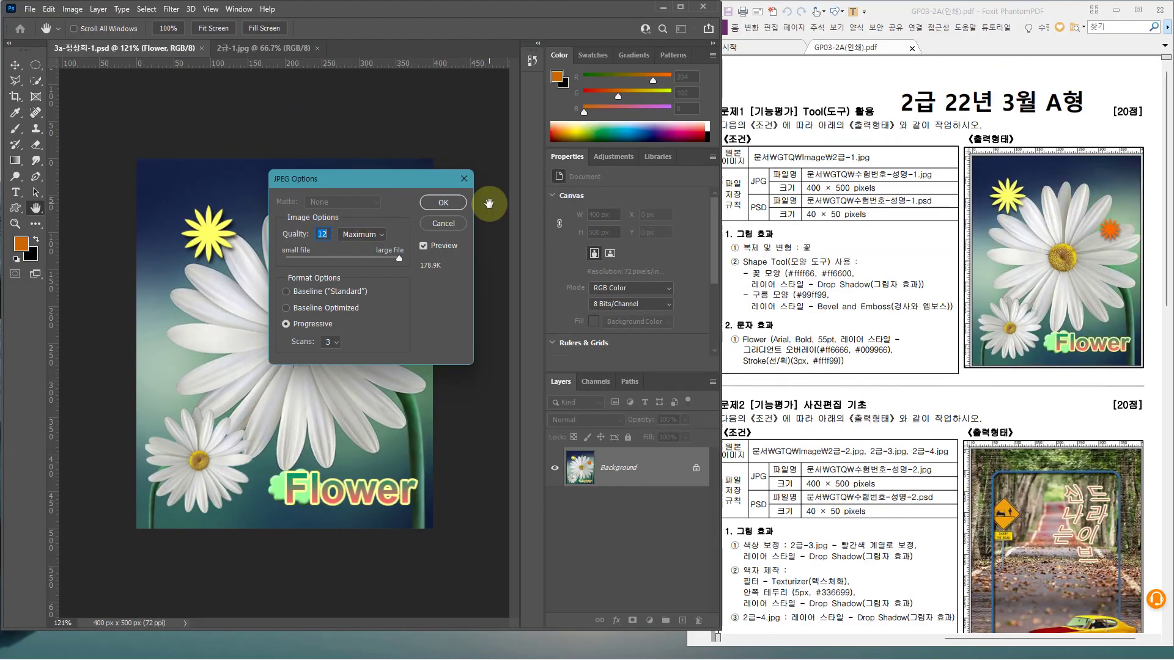
{"action": "left_click", "coordinate": [455, 206]}
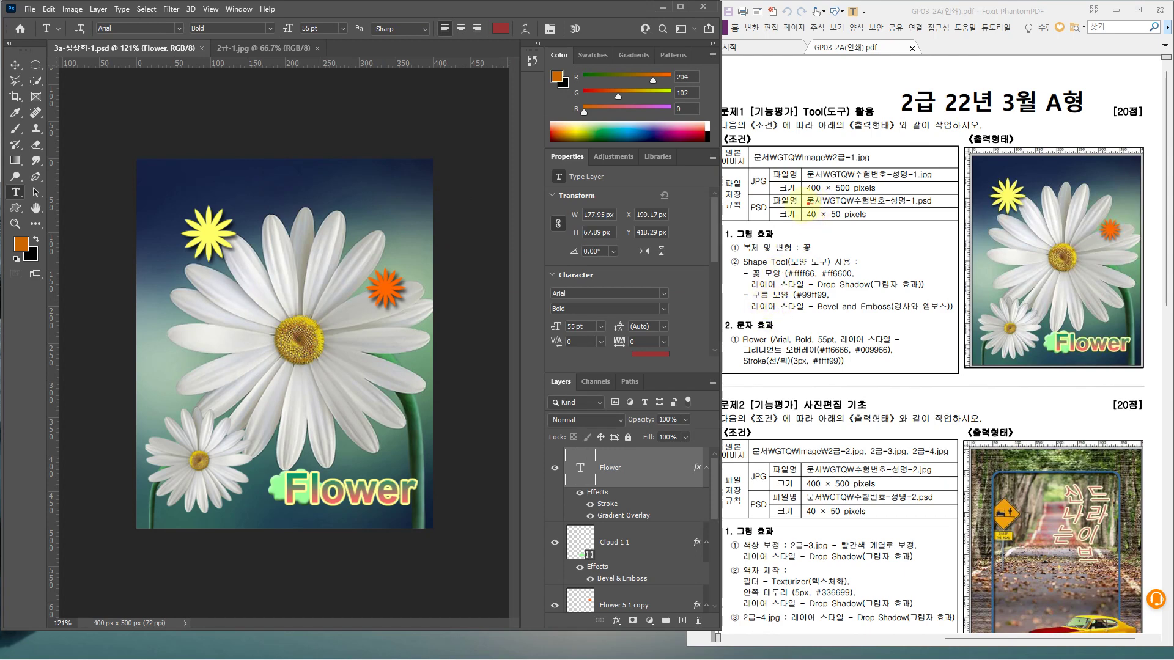
Resize the image to 40 × 50 pixels at 72 pixels/inch
{"action": "left_click_drag", "start_coordinate": [800, 207], "coordinate": [871, 222]}
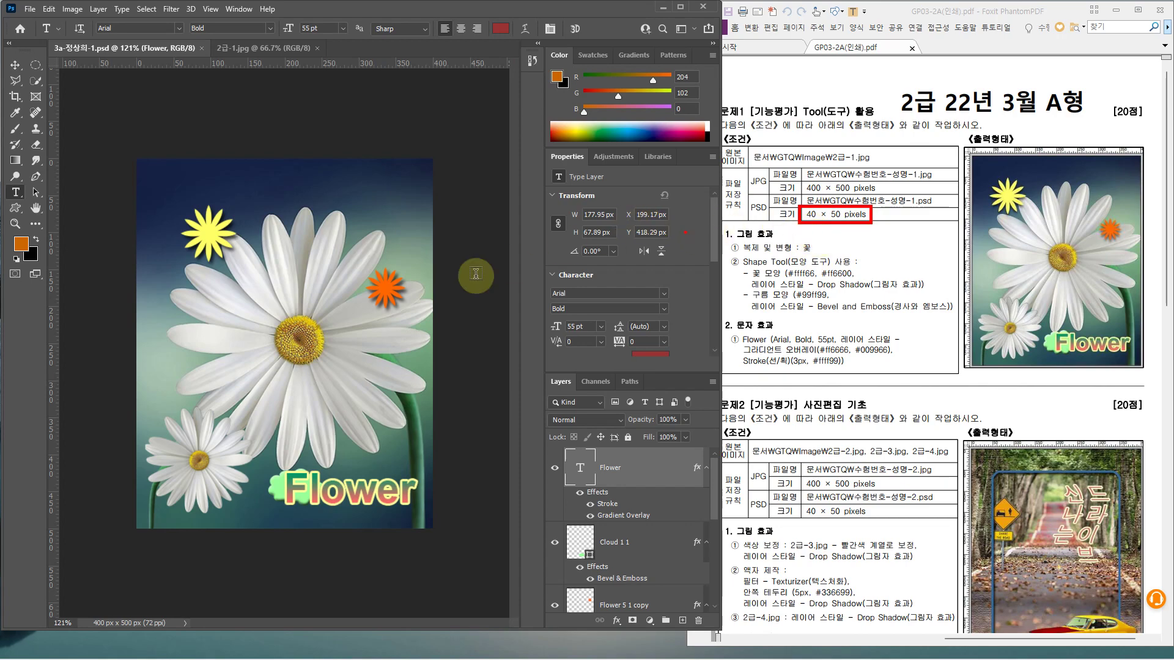
{"action": "left_click", "coordinate": [68, 10]}
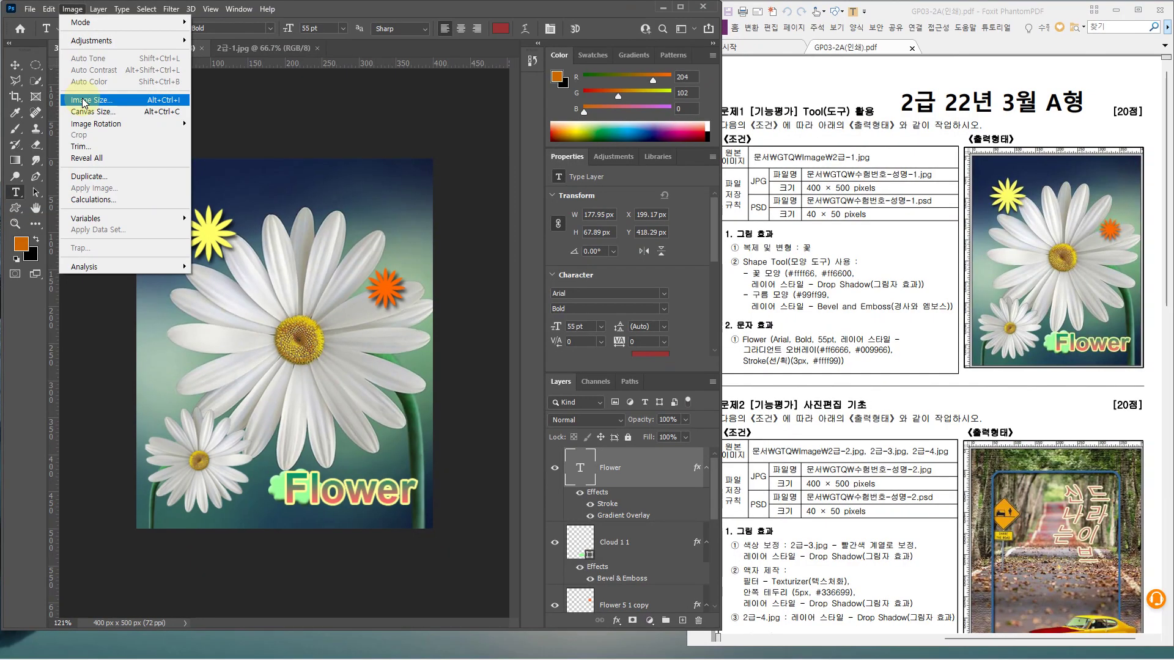
{"action": "left_click", "coordinate": [84, 101]}
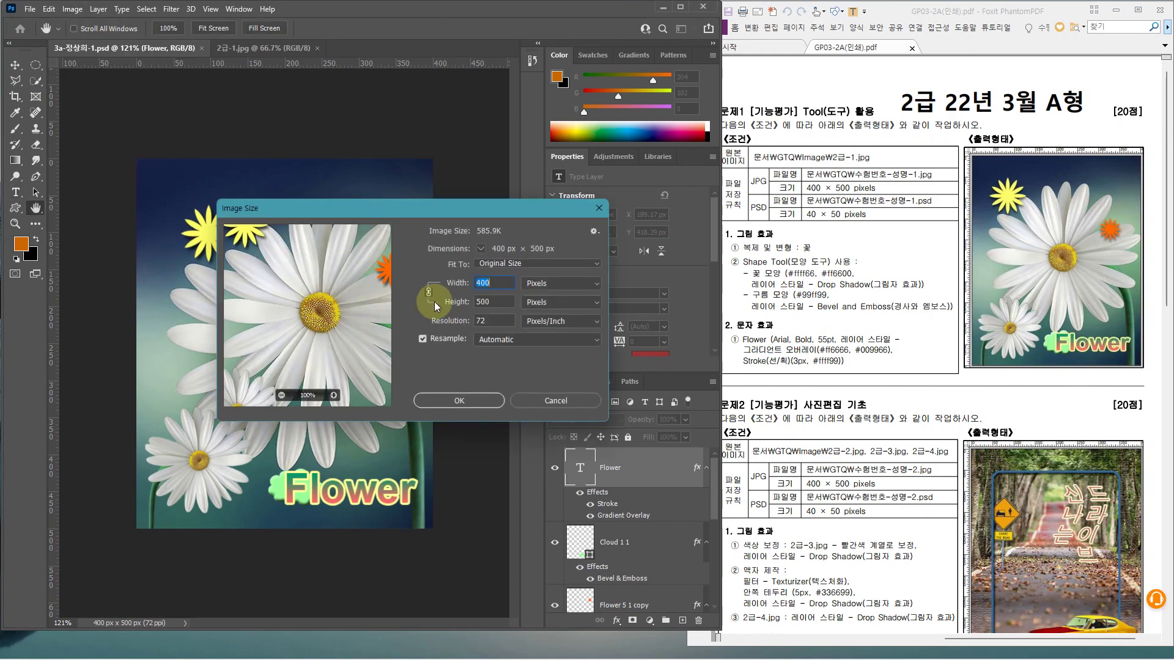
{"action": "key", "text": "ctrl+2"}
{"action": "left_click_drag", "start_coordinate": [420, 278], "coordinate": [443, 309]}
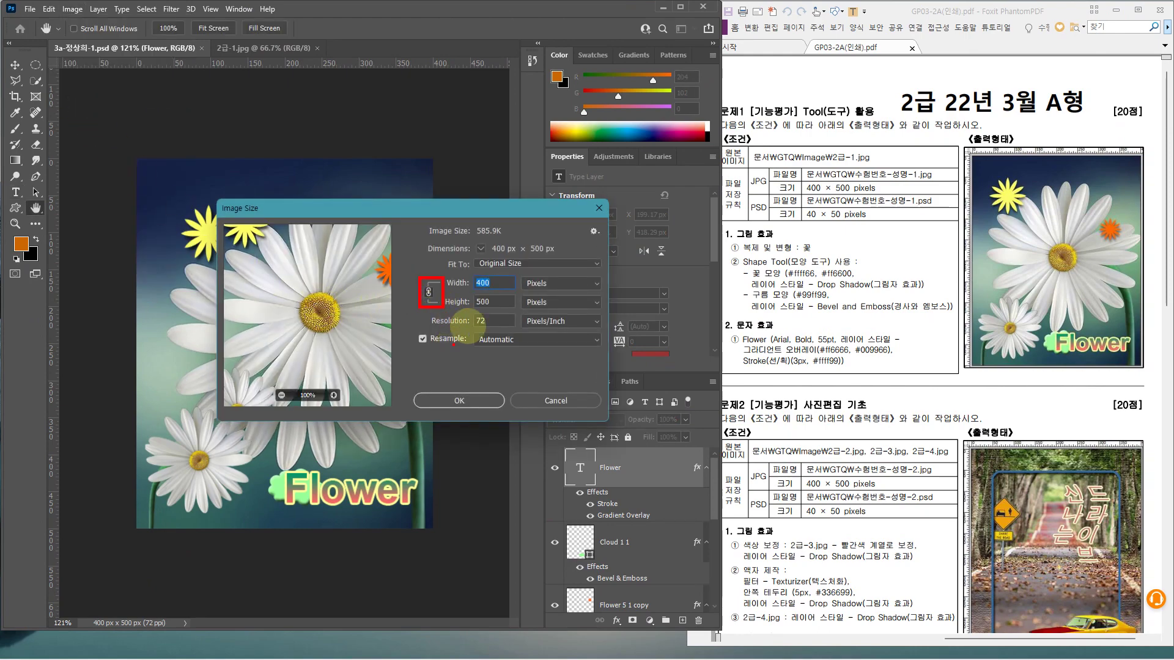
{"action": "key", "text": "Escape"}
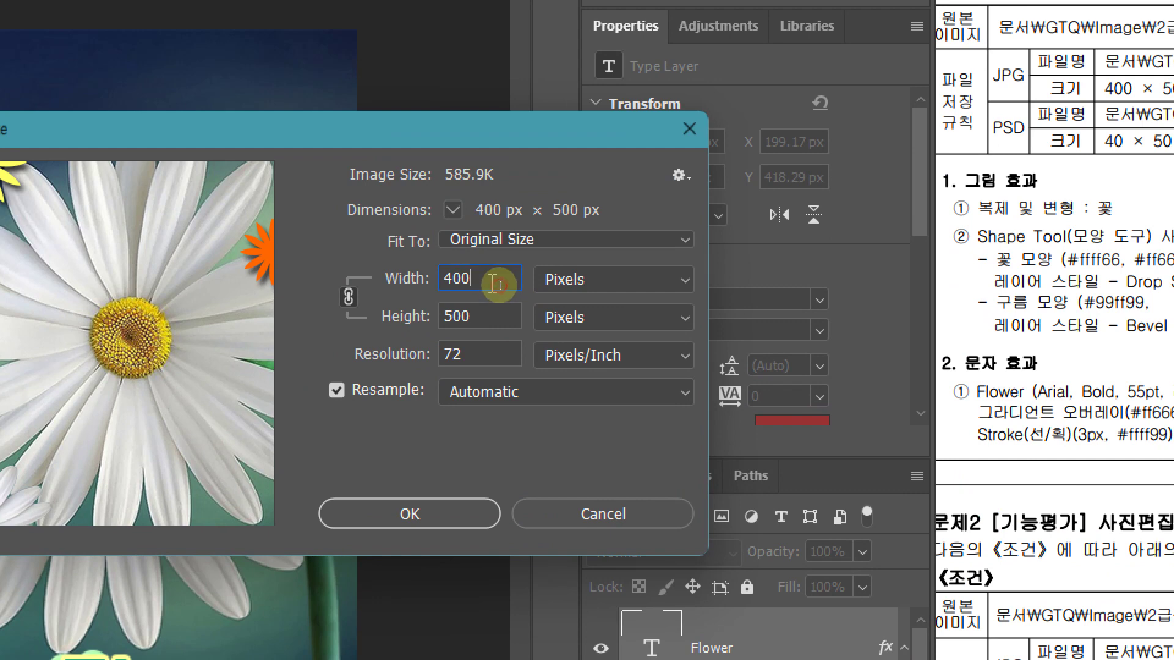
{"action": "key", "text": "BackSpace"}
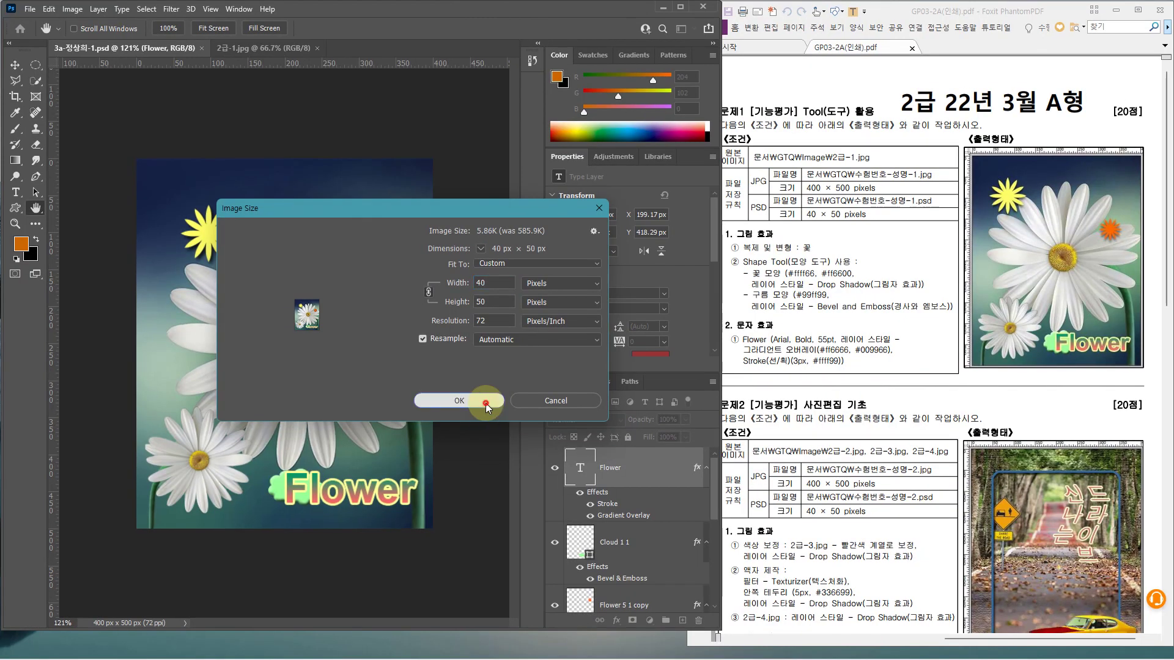
{"action": "left_click", "coordinate": [462, 514]}
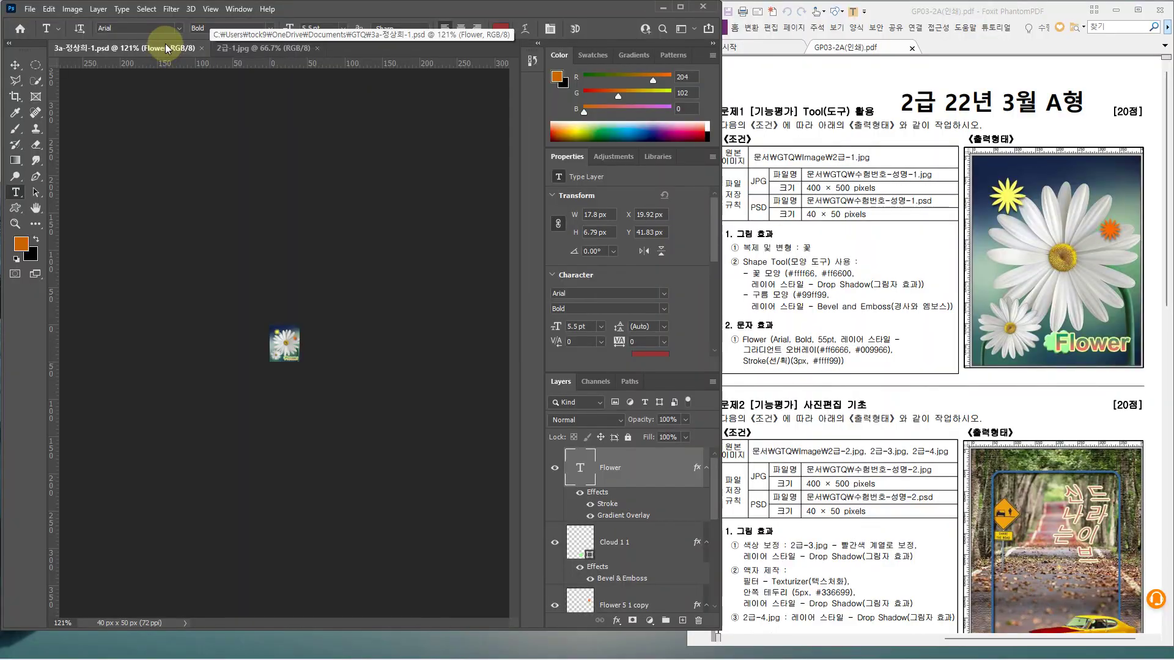
{"action": "right_click", "coordinate": [165, 52]}
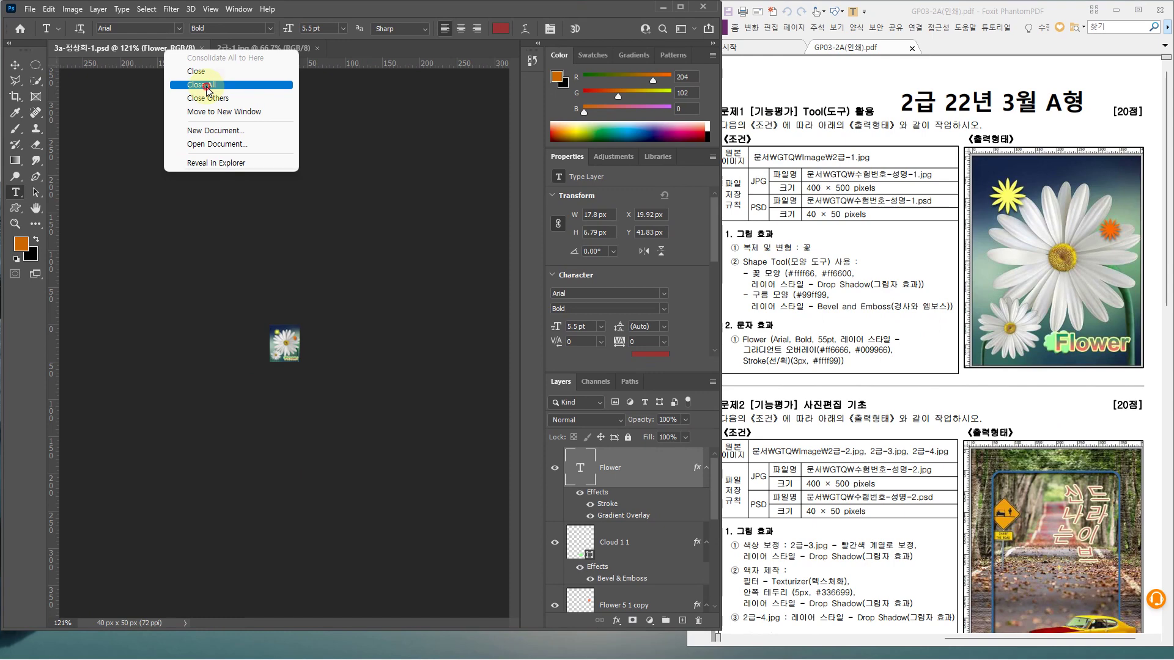
Close all documents and create a new white RGB document, 400 × 500 px at 72 ppi
{"action": "left_click", "coordinate": [206, 86]}
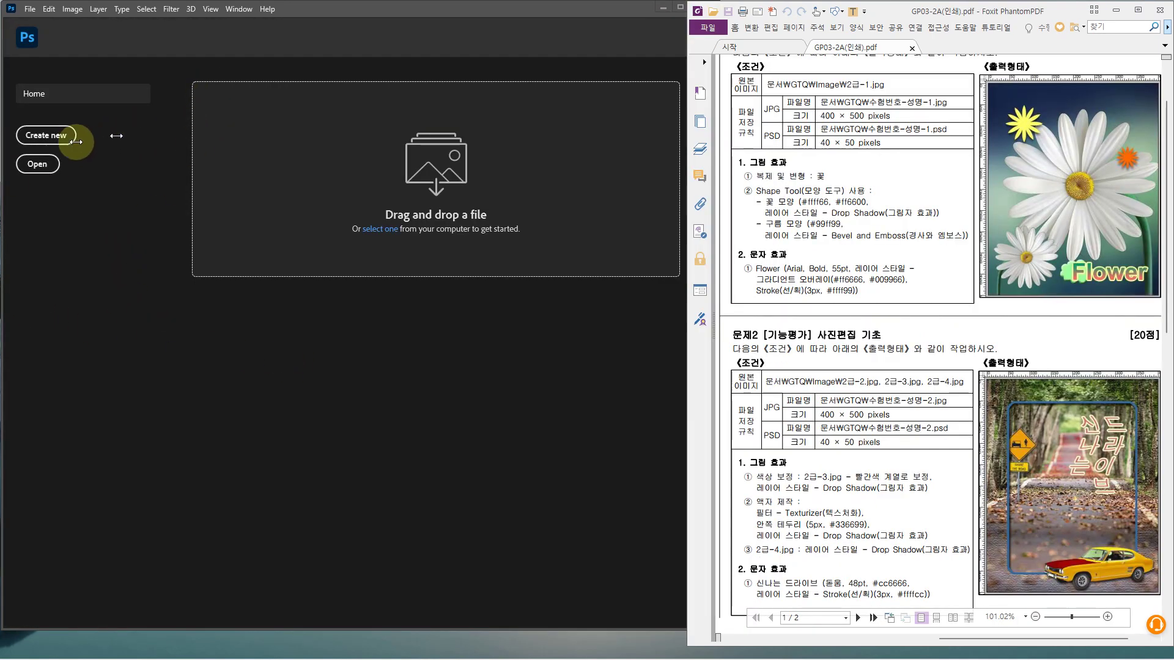
{"action": "left_click", "coordinate": [56, 139]}
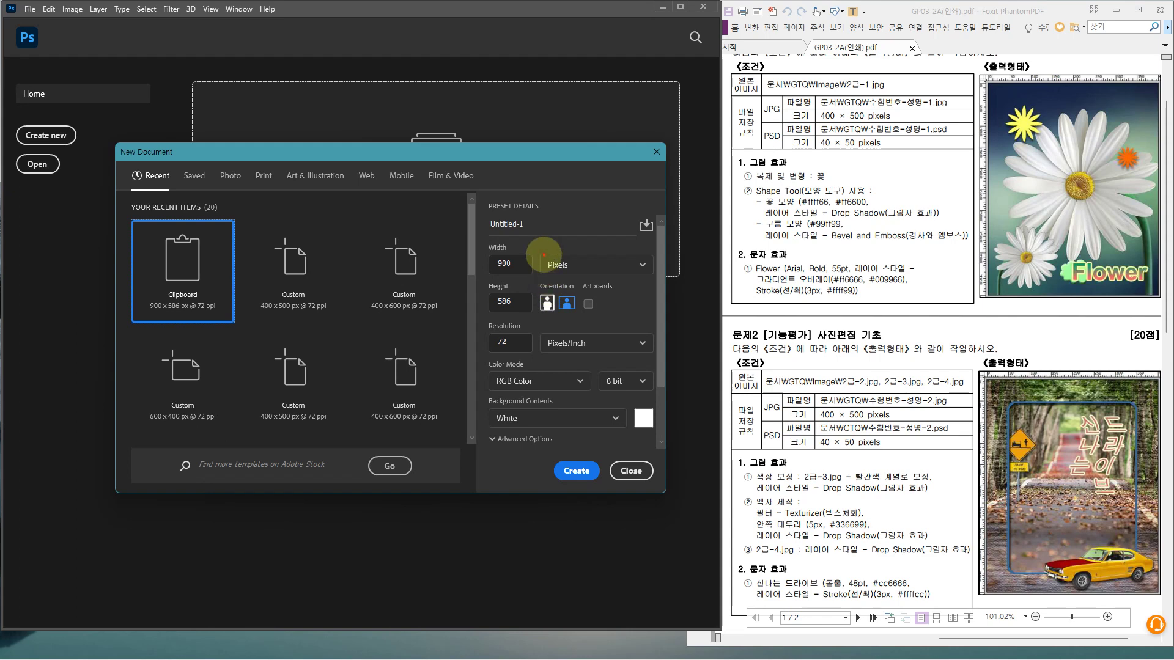
{"action": "mouse_move", "coordinate": [544, 255]}
{"action": "left_mouse_down"}
{"action": "mouse_move", "coordinate": [597, 267]}
{"action": "mouse_move", "coordinate": [574, 316]}
{"action": "mouse_move", "coordinate": [594, 316]}
{"action": "left_mouse_up"}
{"action": "left_click_drag", "start_coordinate": [493, 330], "coordinate": [586, 359]}
{"action": "left_click_drag", "start_coordinate": [490, 369], "coordinate": [636, 391]}
{"action": "left_click_drag", "start_coordinate": [485, 394], "coordinate": [652, 433]}
{"action": "left_click", "coordinate": [531, 349]}
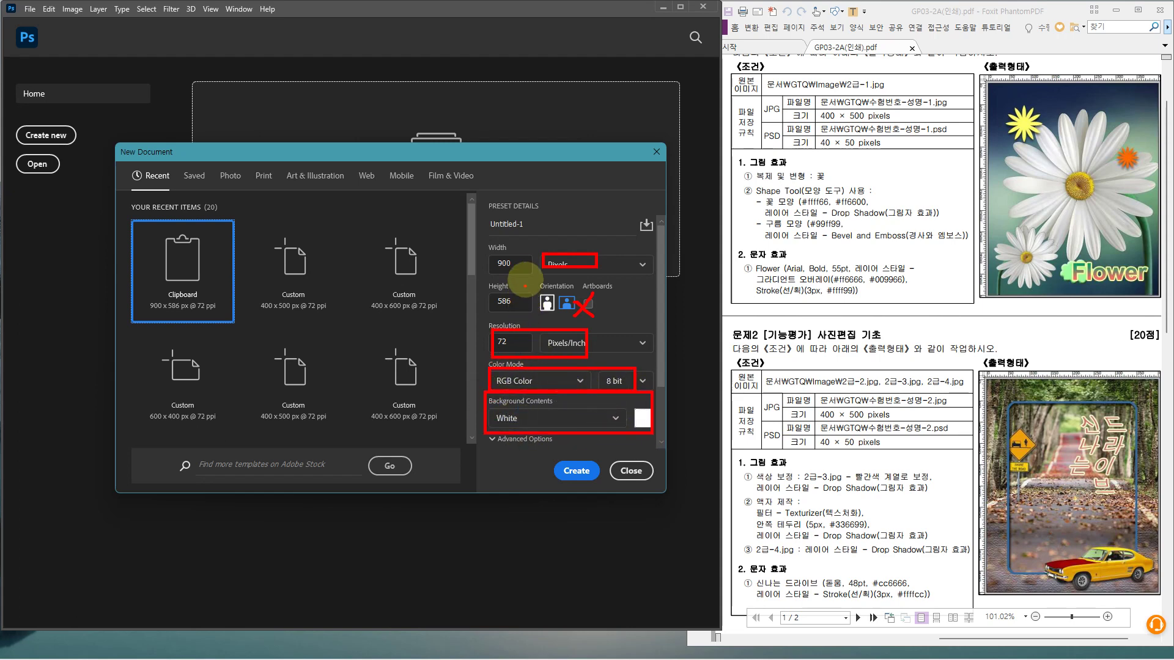
{"action": "mouse_move", "coordinate": [524, 265]}
{"action": "left_mouse_down"}
{"action": "mouse_move", "coordinate": [503, 280]}
{"action": "mouse_move", "coordinate": [481, 263]}
{"action": "mouse_move", "coordinate": [507, 249]}
{"action": "mouse_move", "coordinate": [524, 278]}
{"action": "mouse_move", "coordinate": [499, 315]}
{"action": "mouse_move", "coordinate": [485, 289]}
{"action": "mouse_move", "coordinate": [519, 304]}
{"action": "left_mouse_up"}
{"action": "key", "text": "Escape"}
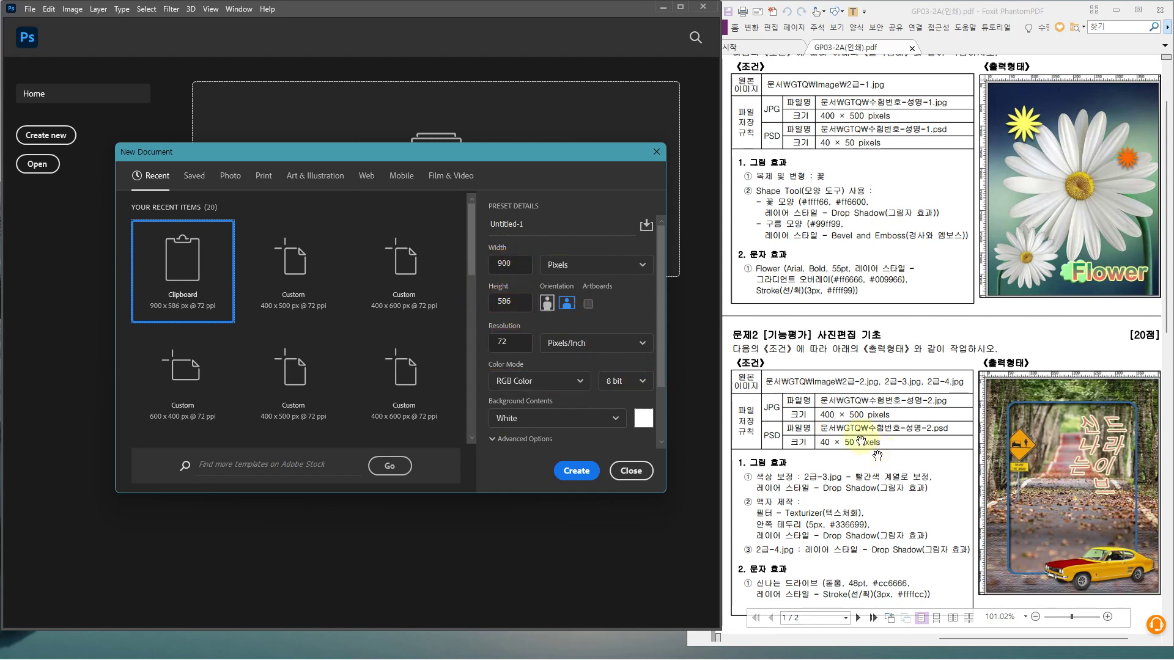
{"action": "left_click", "coordinate": [499, 266]}
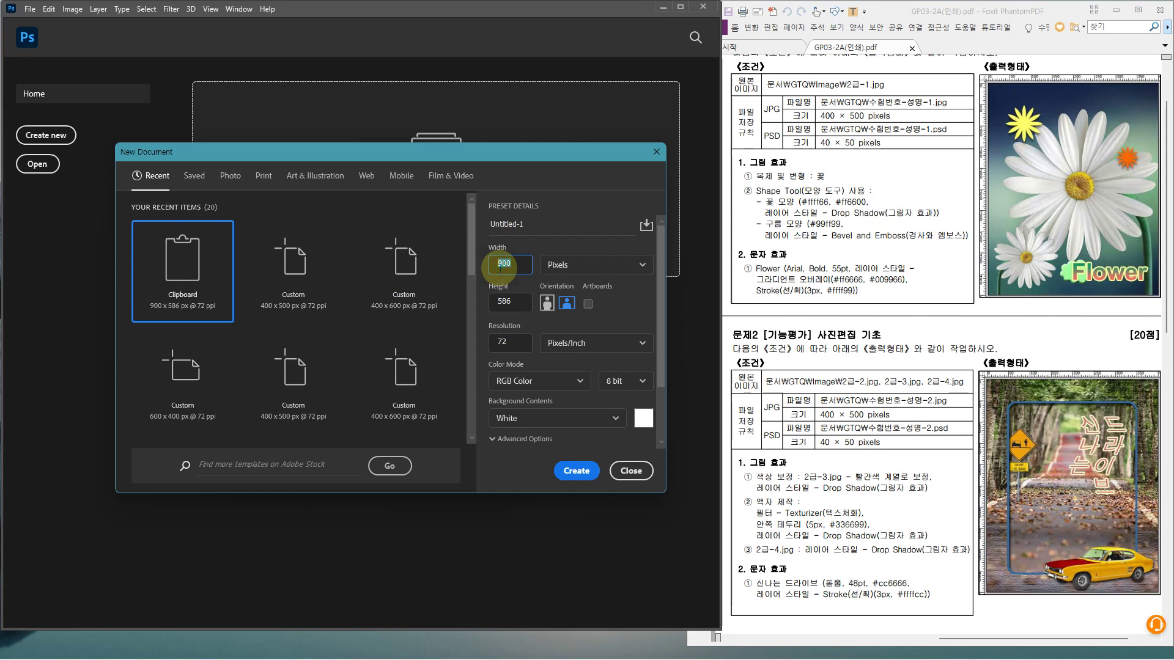
{"action": "type", "text": "400"}
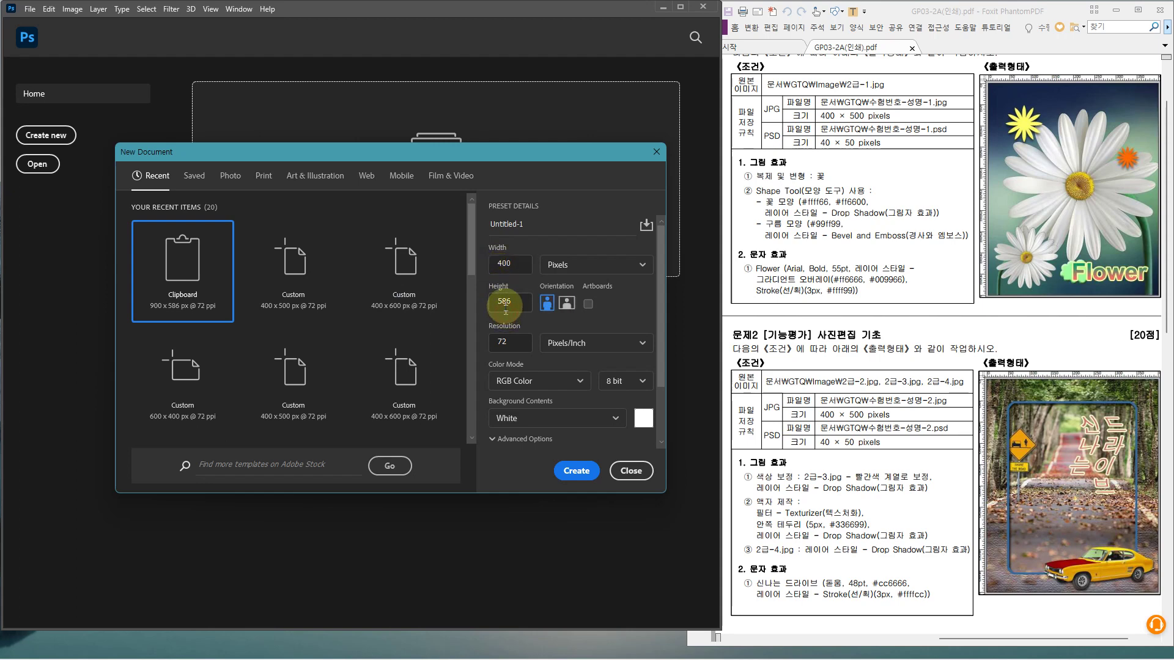
{"action": "type", "text": "500"}
{"action": "left_click", "coordinate": [577, 470]}
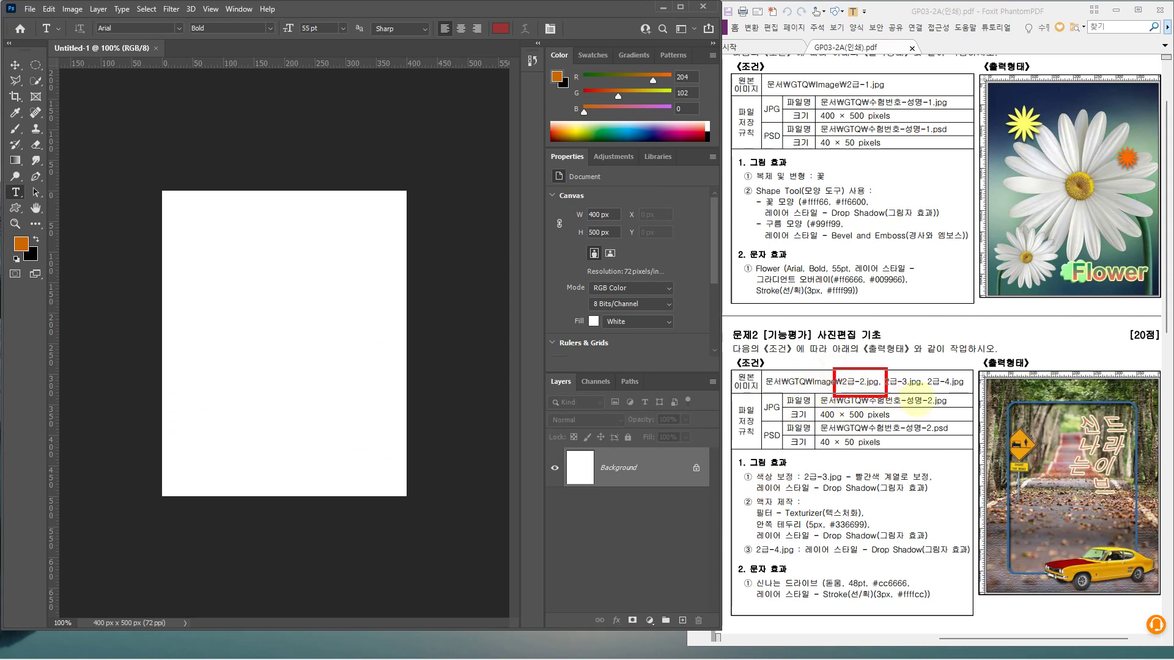
Open 2급-2.jpg, 2급-3.jpg and 2급-4.jpg from the Image folder, showing the 2급-2.jpg road photo
{"action": "left_click_drag", "start_coordinate": [913, 406], "coordinate": [971, 394]}
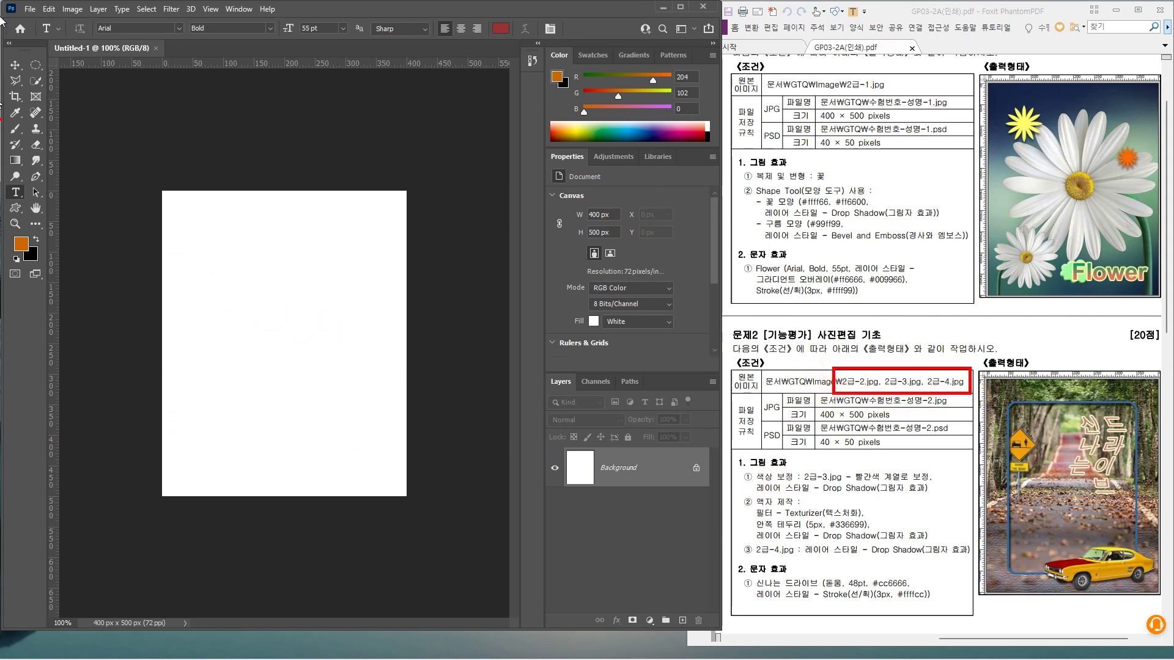
{"action": "left_click", "coordinate": [30, 9]}
{"action": "left_click", "coordinate": [50, 34]}
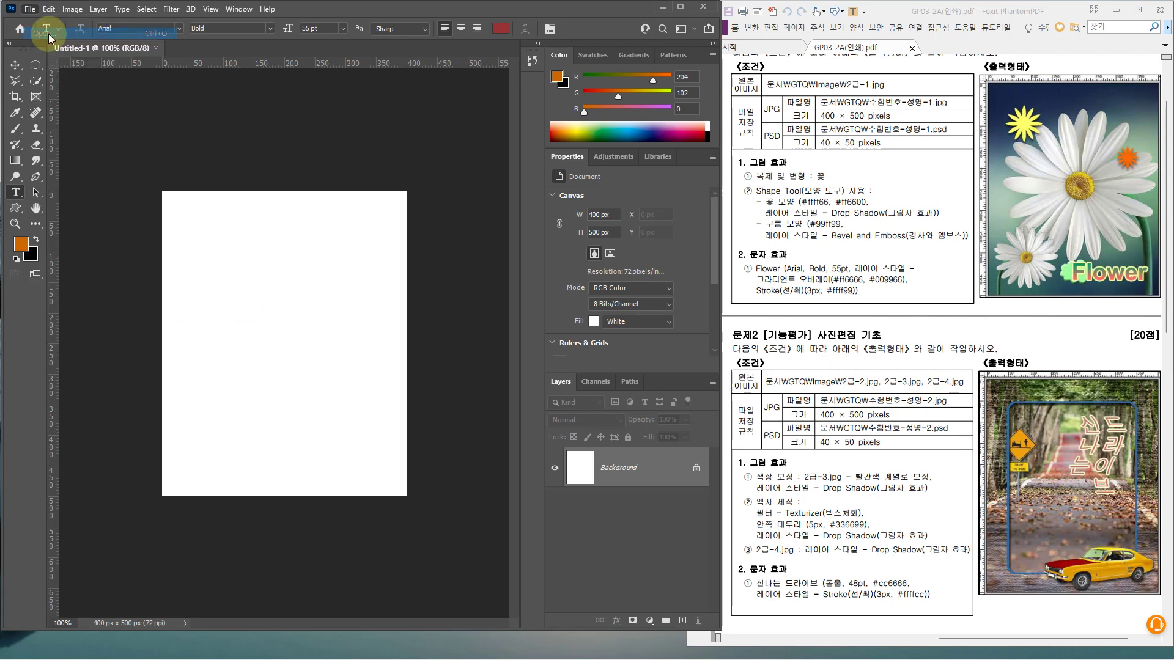
{"action": "left_click", "coordinate": [248, 141]}
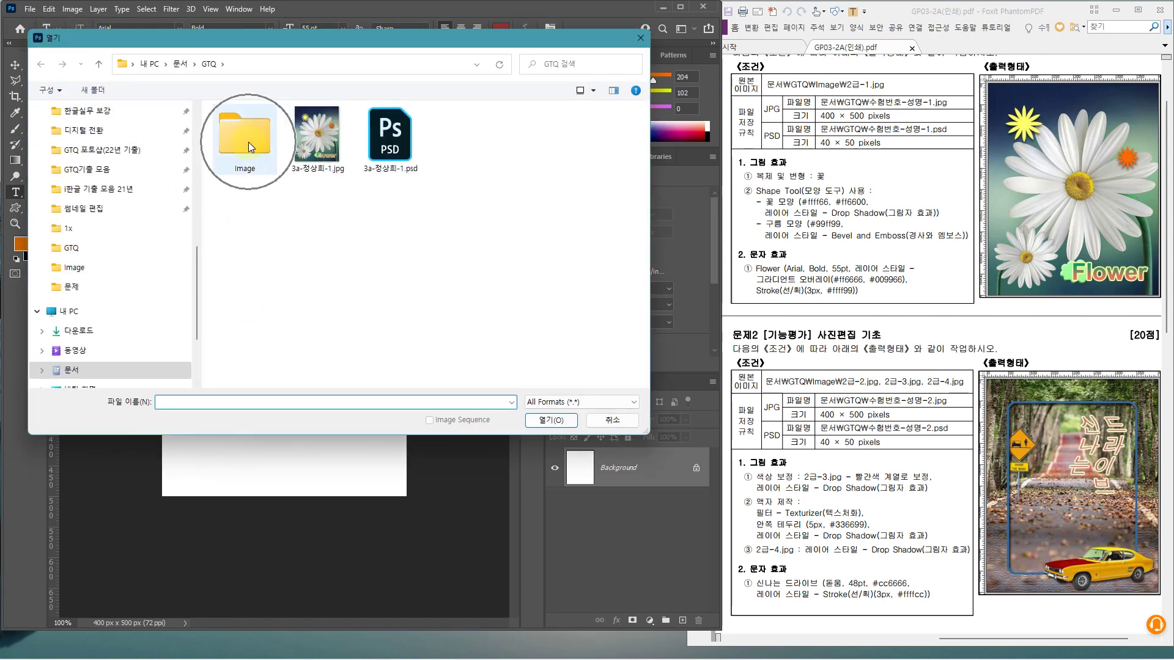
{"action": "double_click", "coordinate": [248, 142]}
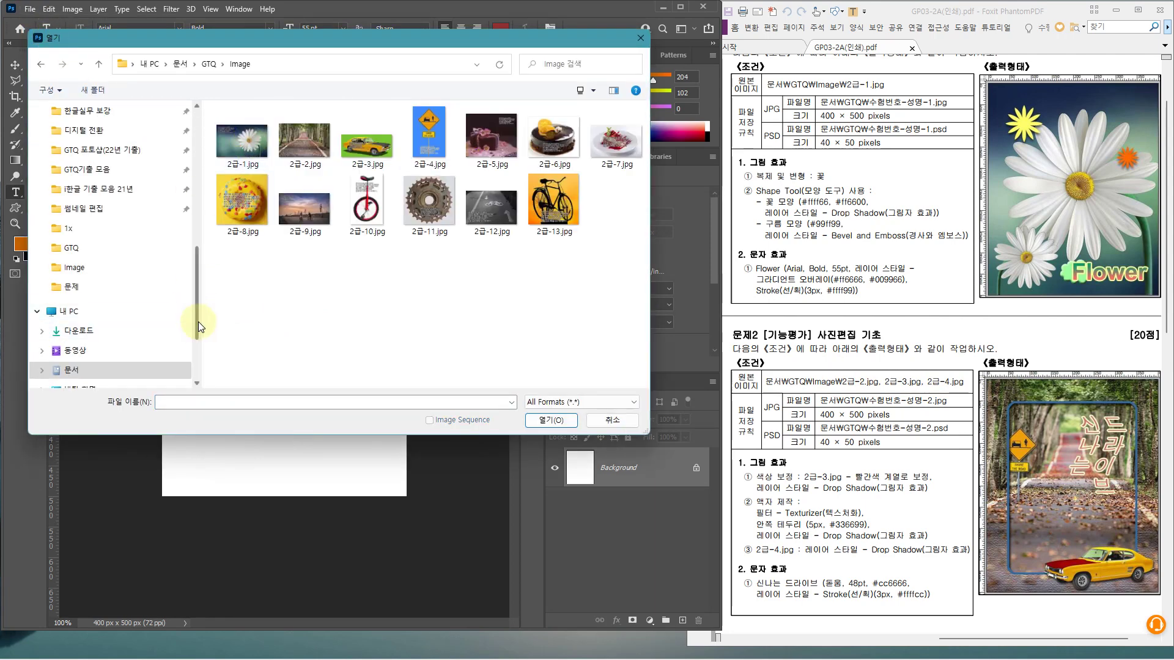
{"action": "scroll", "coordinate": [199, 322], "scroll_direction": "down", "scroll_amount": 2}
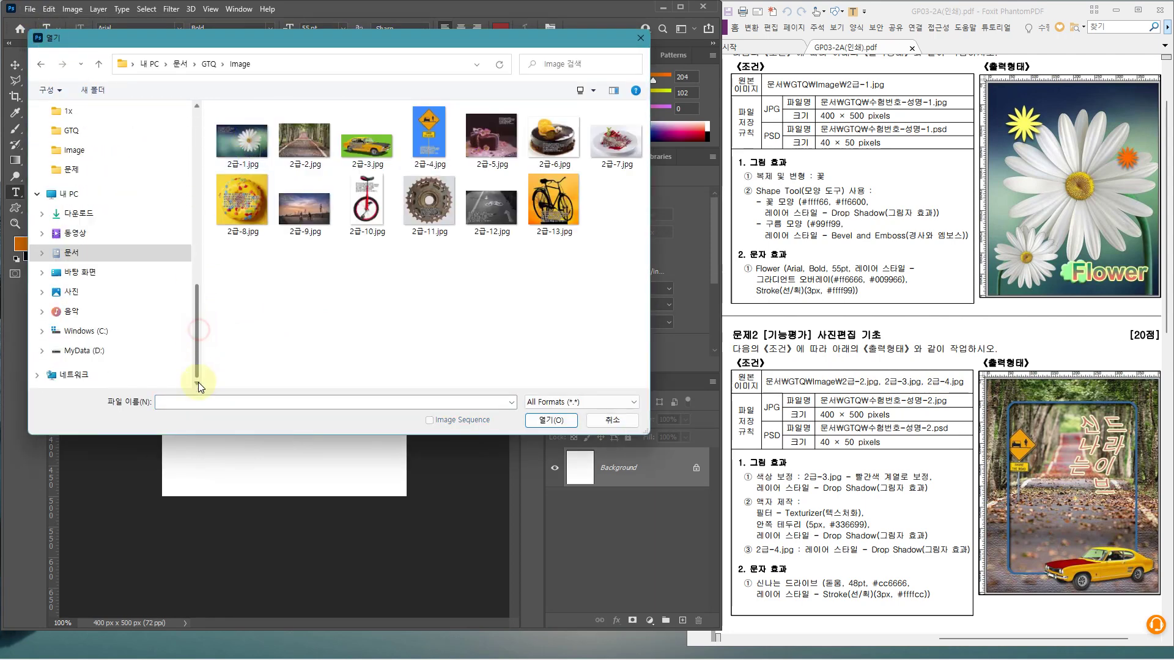
{"action": "left_click", "coordinate": [305, 149]}
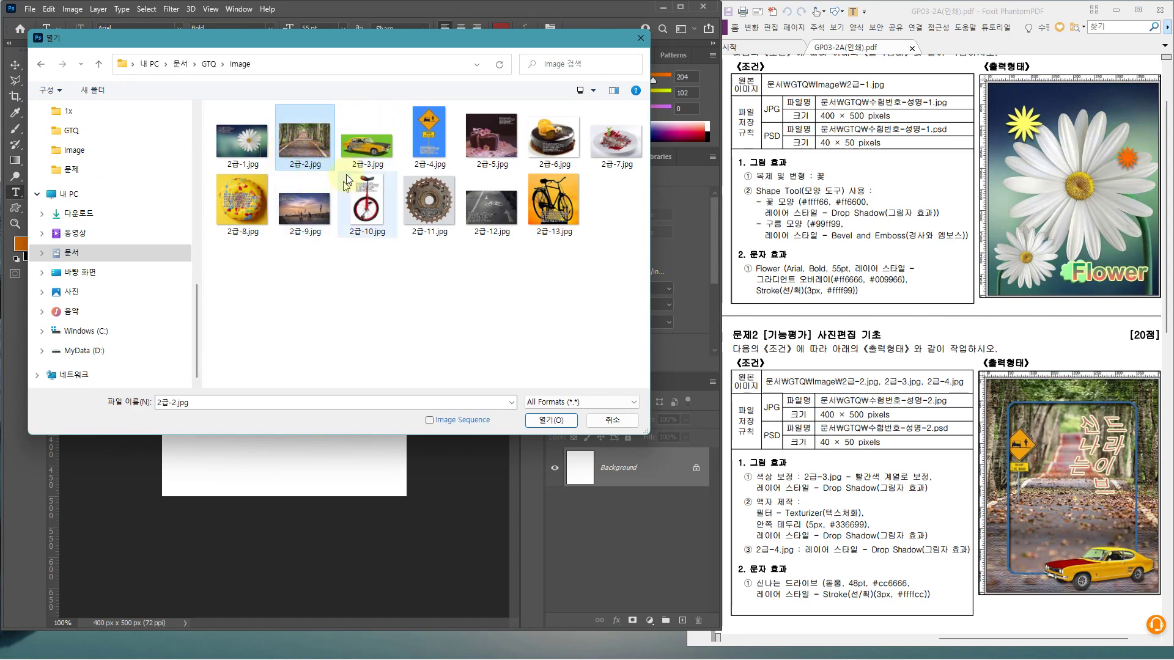
{"action": "left_click", "coordinate": [365, 160], "text": "ctrl"}
{"action": "left_click", "coordinate": [421, 156], "text": "ctrl"}
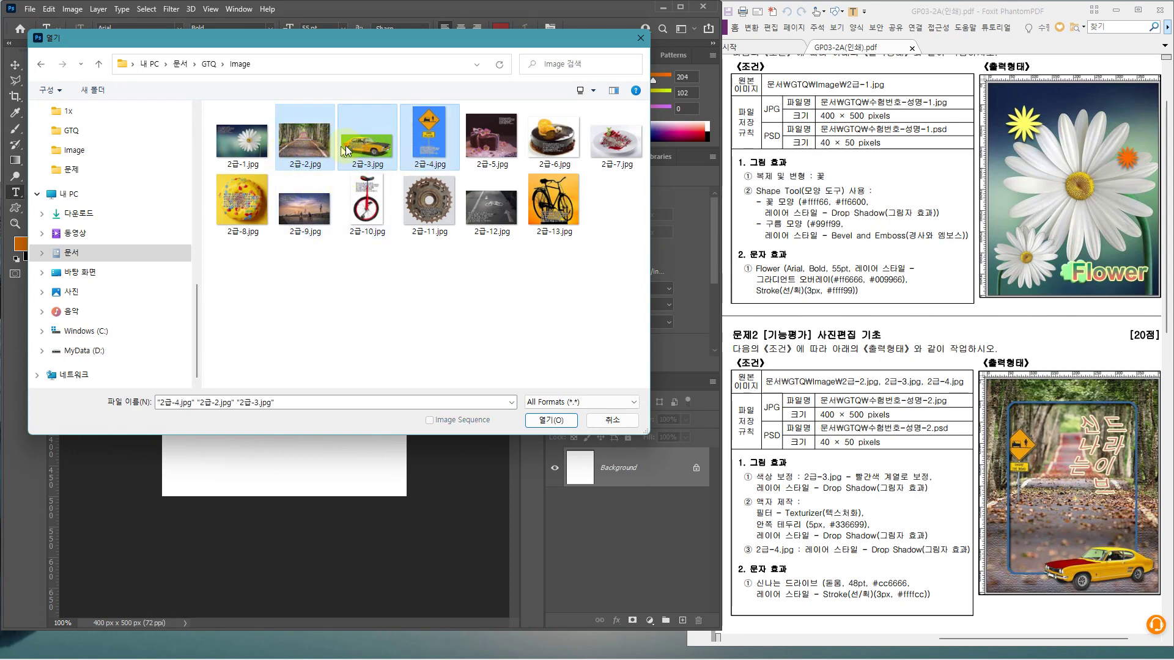
{"action": "left_click", "coordinate": [541, 423]}
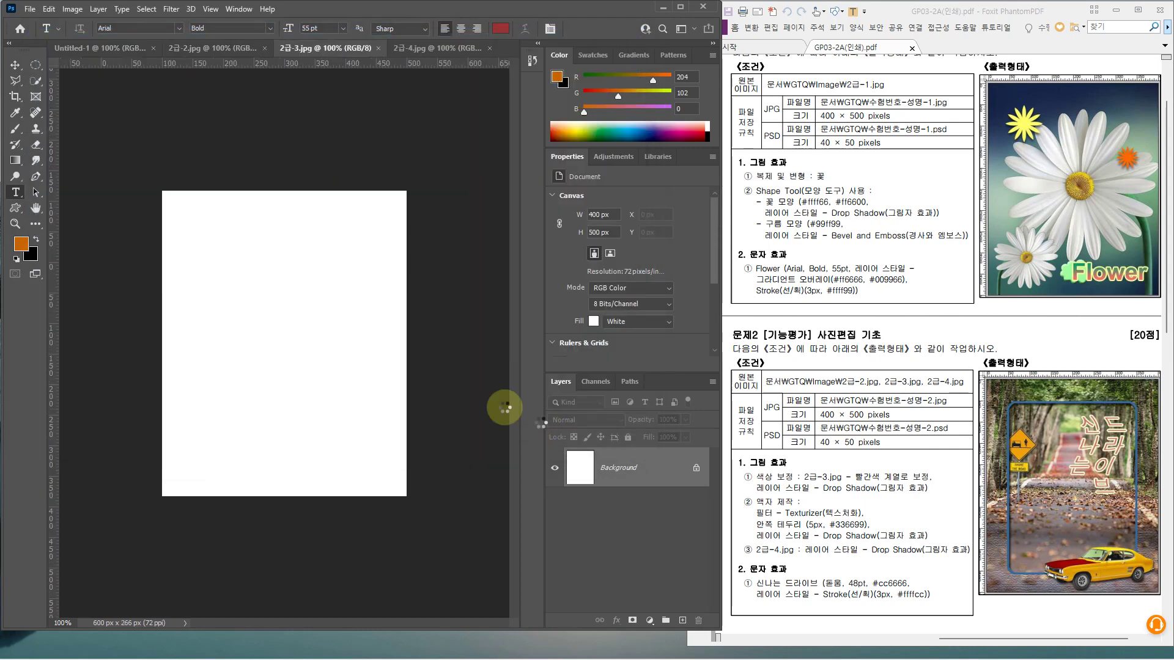
{"action": "left_click", "coordinate": [201, 49]}
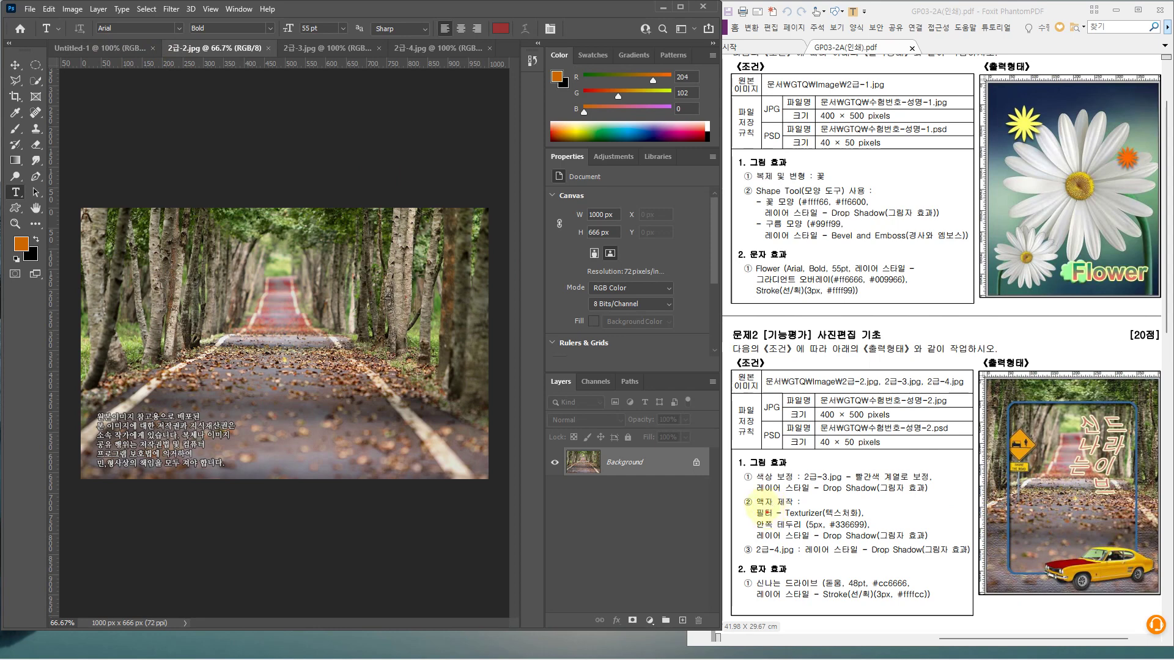
Select all of the 2급-2.jpg road photo, then return to the Untitled-1 canvas
{"action": "left_click_drag", "start_coordinate": [739, 493], "coordinate": [938, 541]}
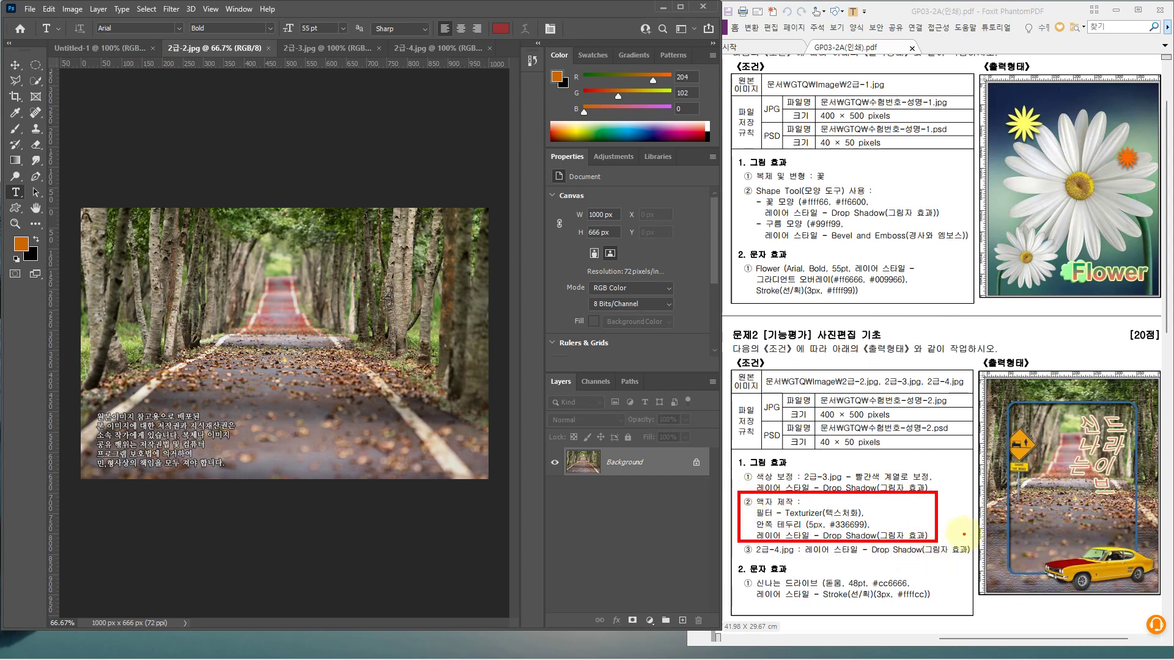
{"action": "key", "text": "Escape"}
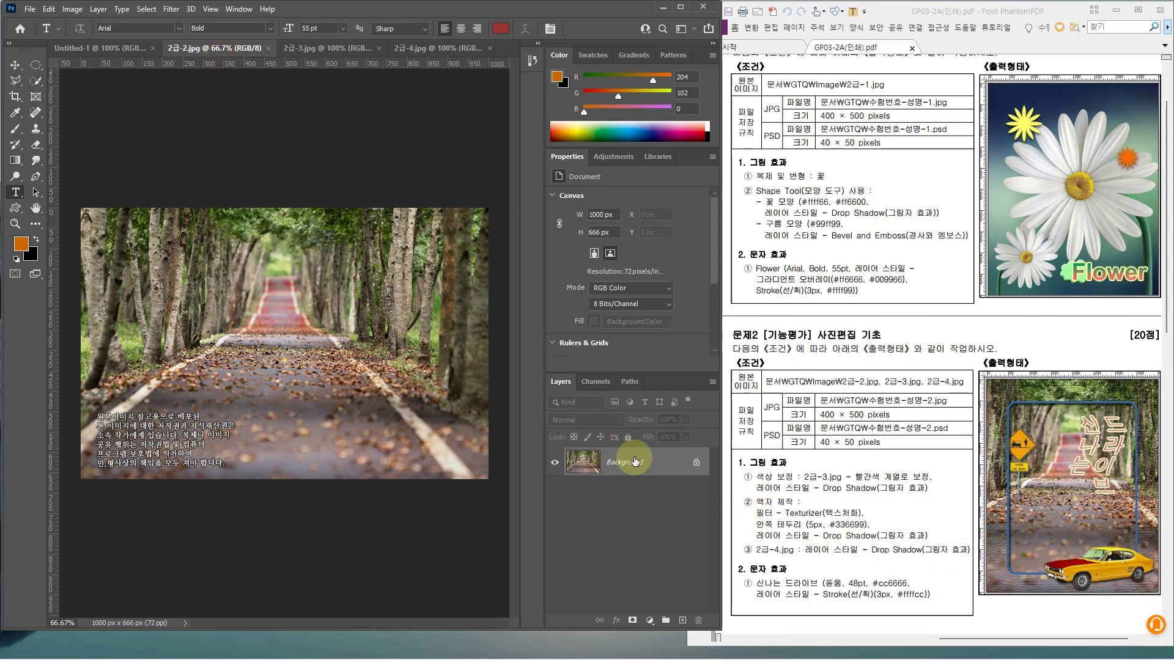
{"action": "key", "text": "ctrl+a"}
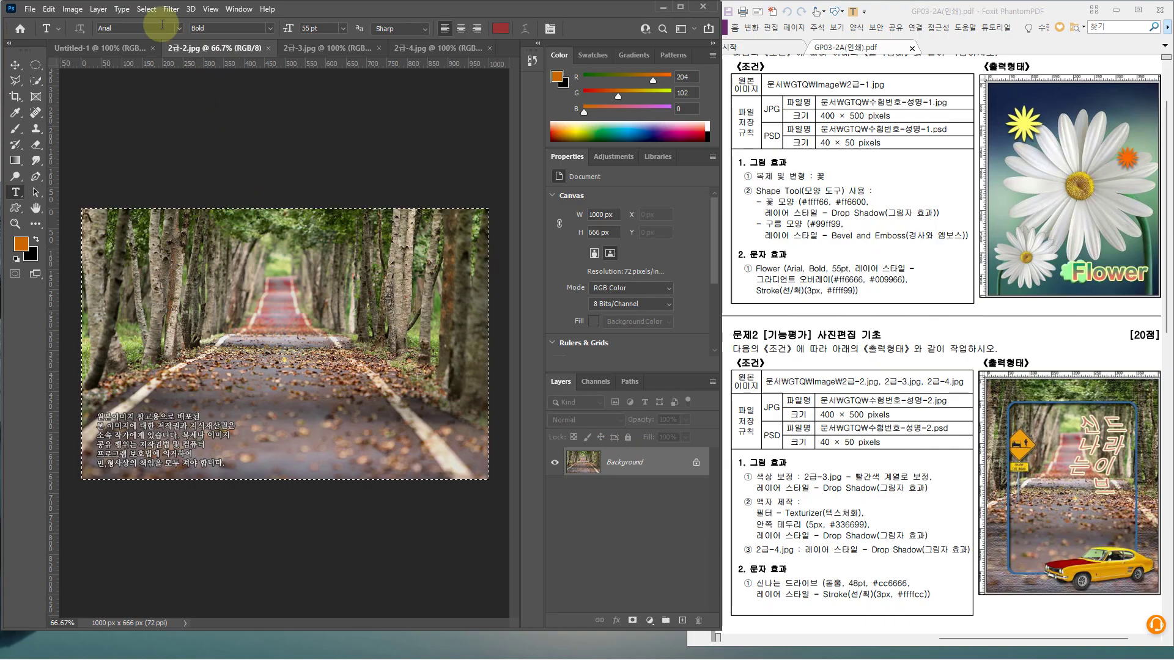
{"action": "left_click", "coordinate": [154, 15]}
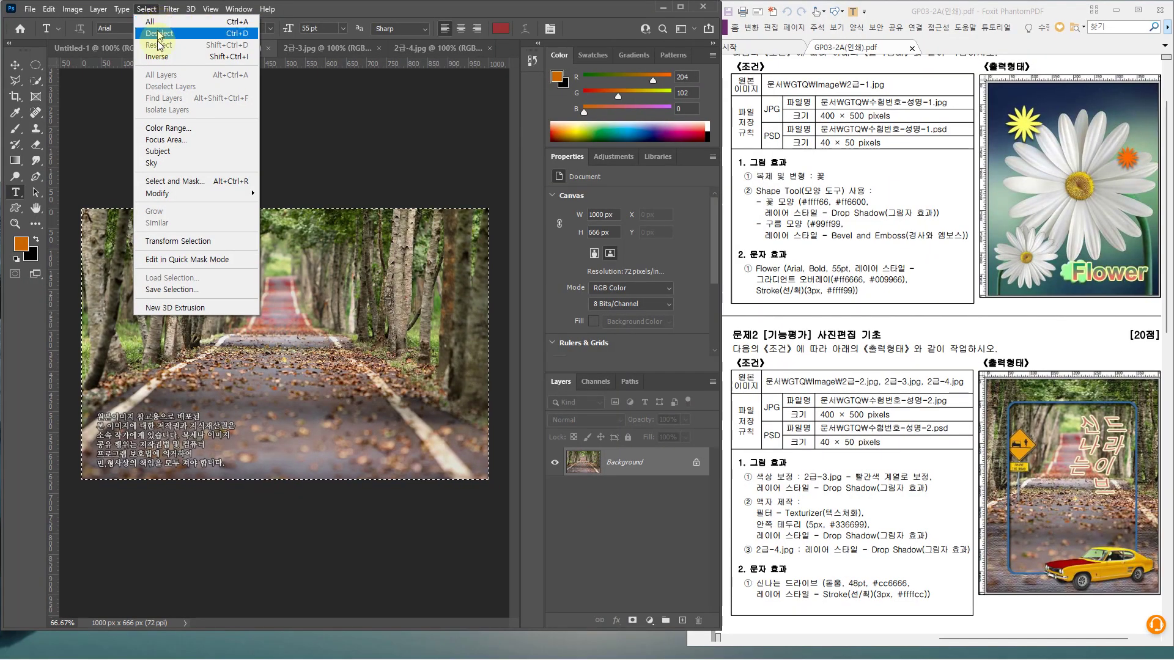
{"action": "left_click", "coordinate": [306, 7]}
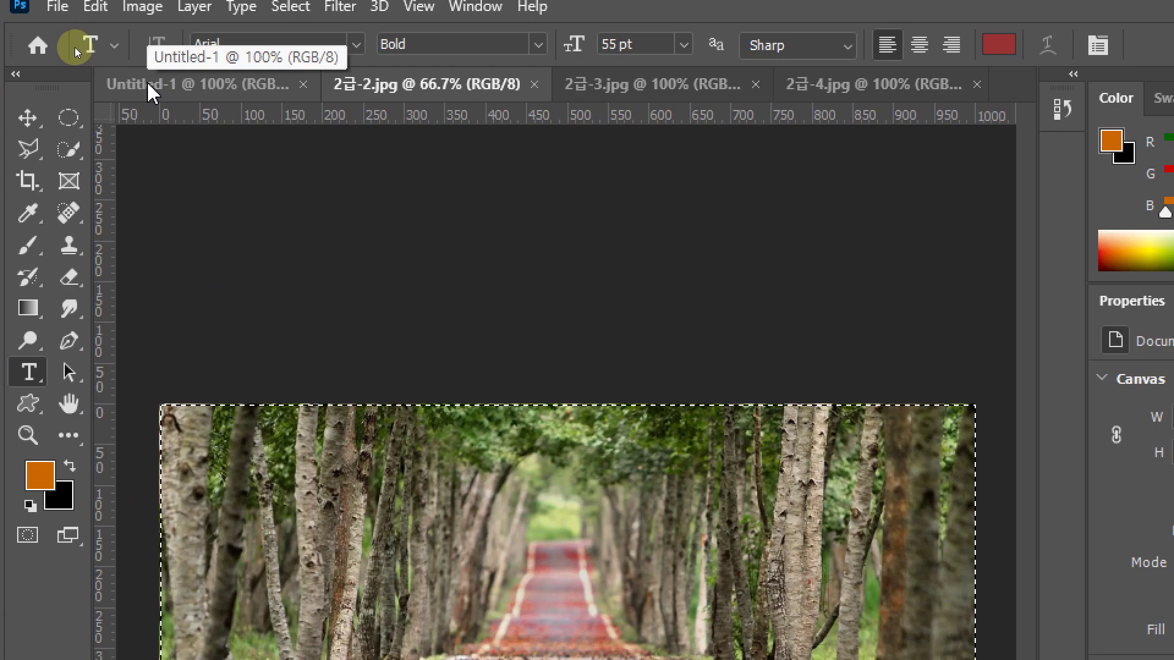
{"action": "left_click", "coordinate": [75, 46]}
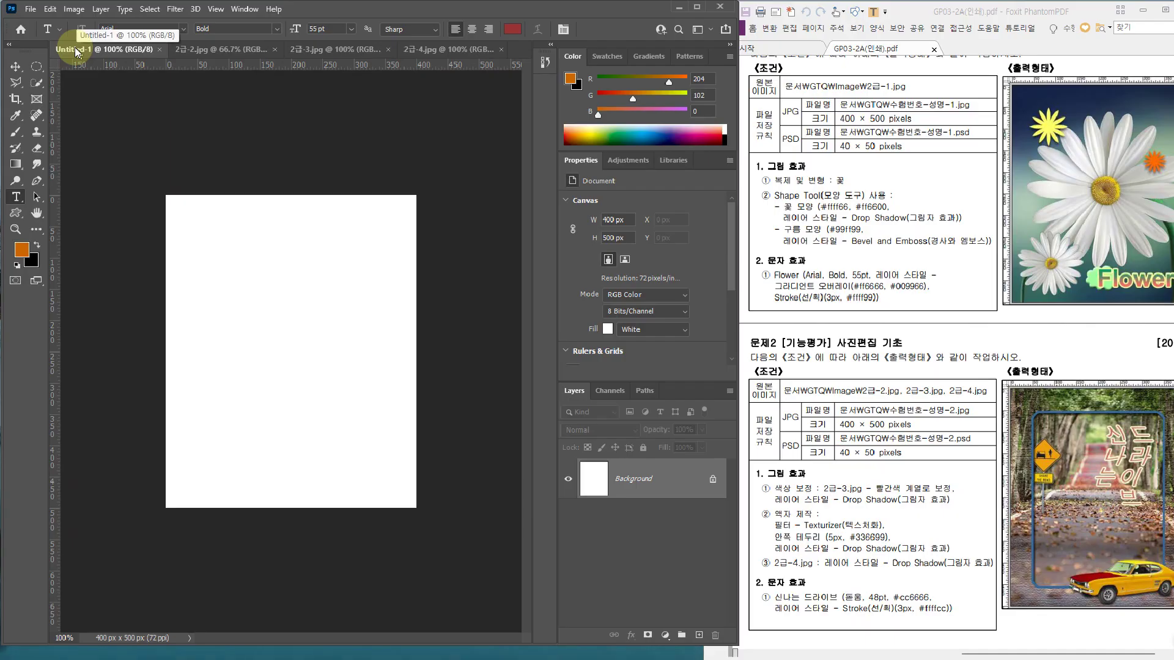
Paste the road photo into Untitled-1 and scale it to 751 × 500 px to fill the canvas height
{"action": "key", "text": "ctrl+v"}
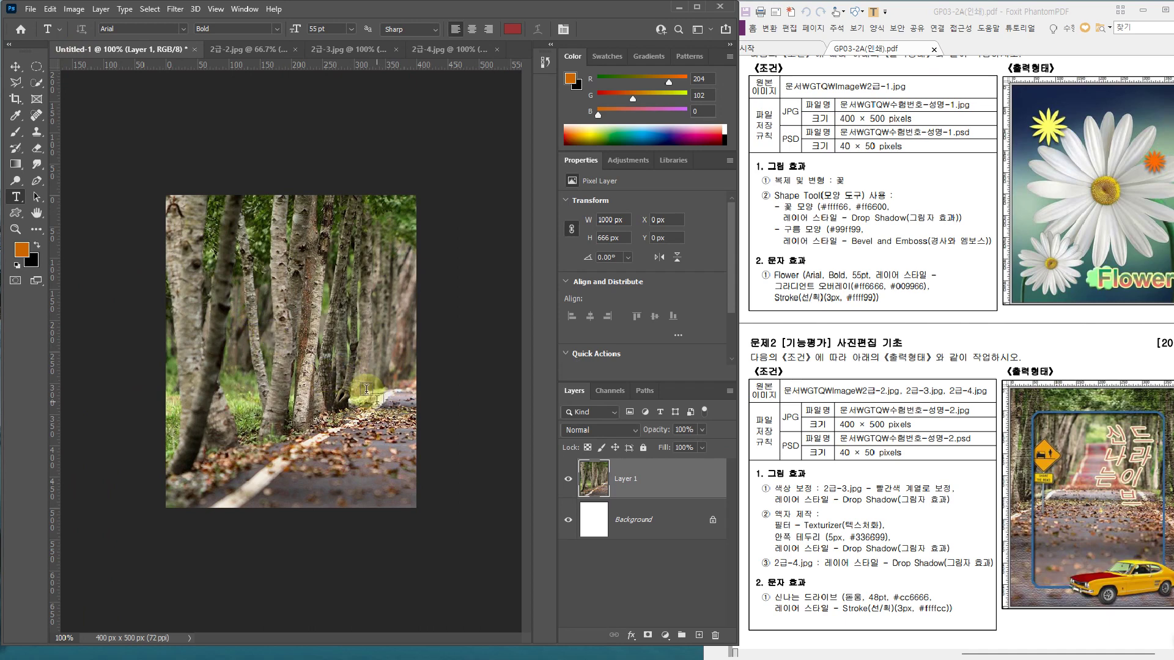
{"action": "key", "text": "ctrl+t"}
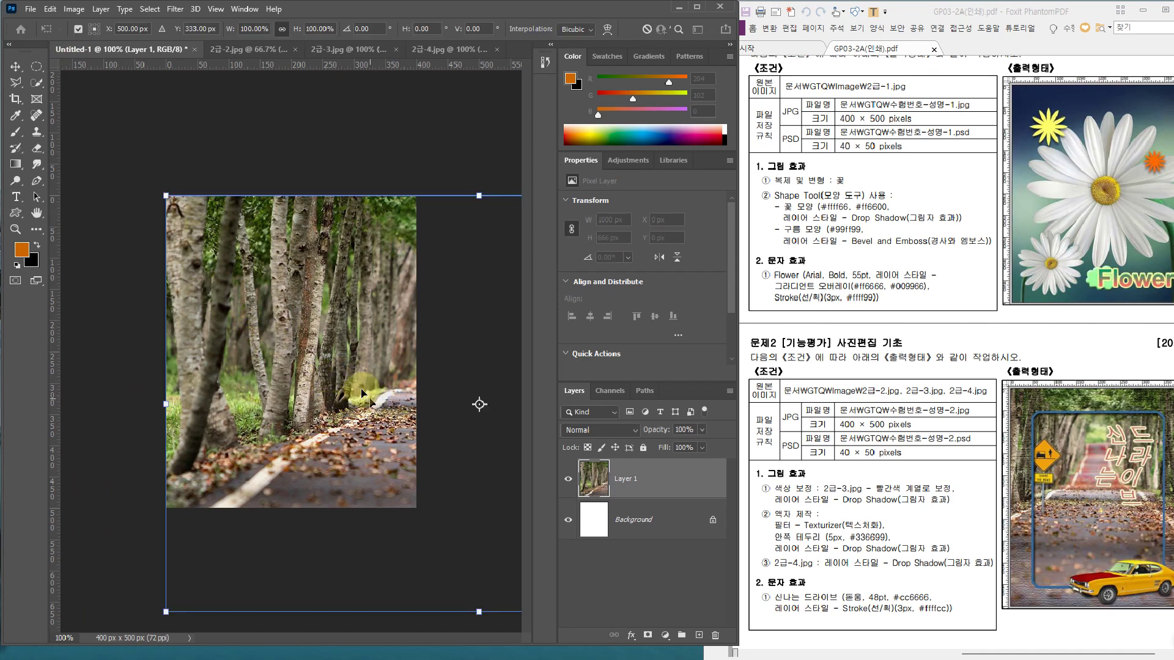
{"action": "left_click_drag", "start_coordinate": [162, 194], "coordinate": [176, 250]}
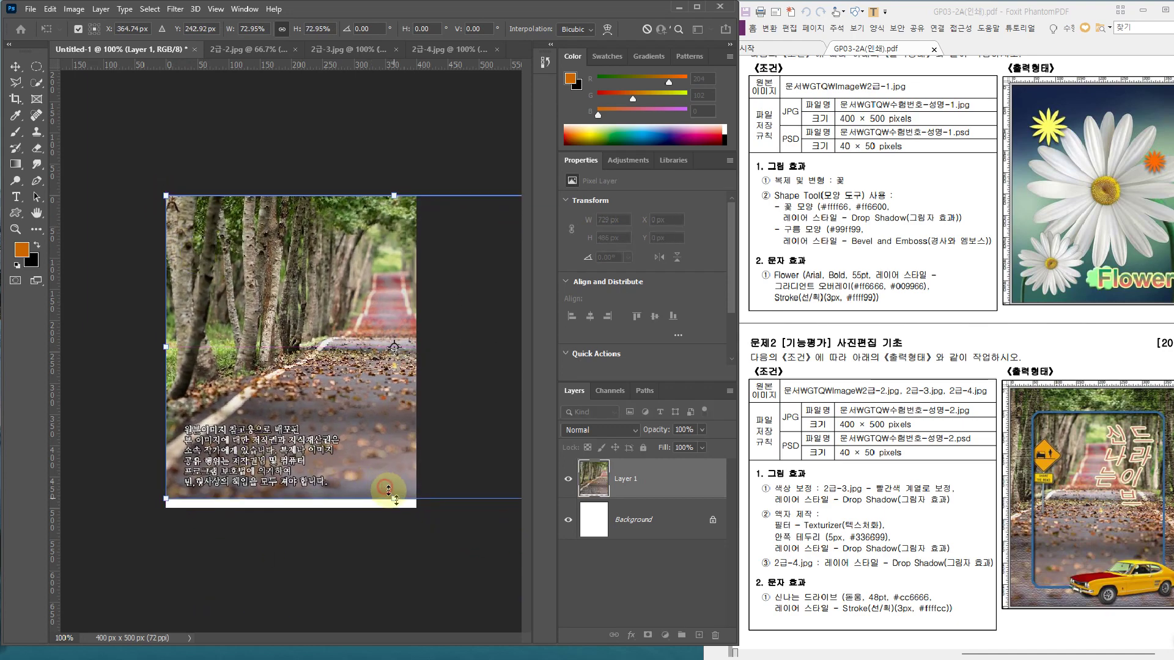
{"action": "left_click_drag", "start_coordinate": [388, 489], "coordinate": [388, 498]}
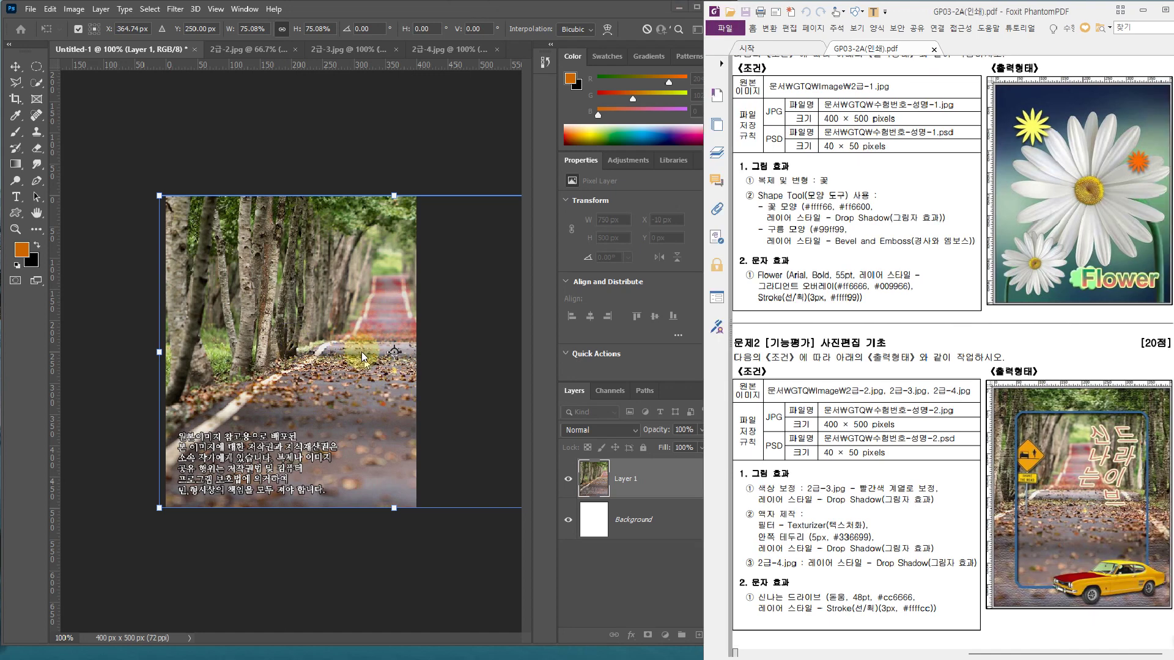
Shift the photo left to X −170 px and commit the transform
{"action": "left_click", "coordinate": [361, 351]}
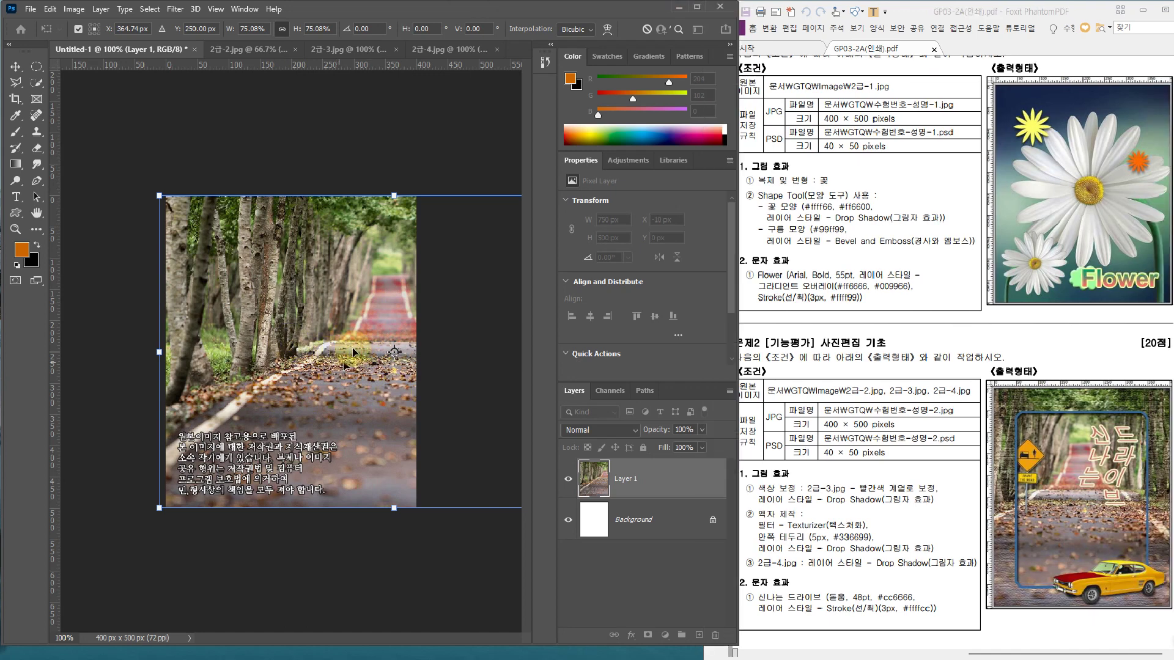
{"action": "left_click_drag", "start_coordinate": [363, 333], "coordinate": [279, 305]}
{"action": "key", "text": "Return"}
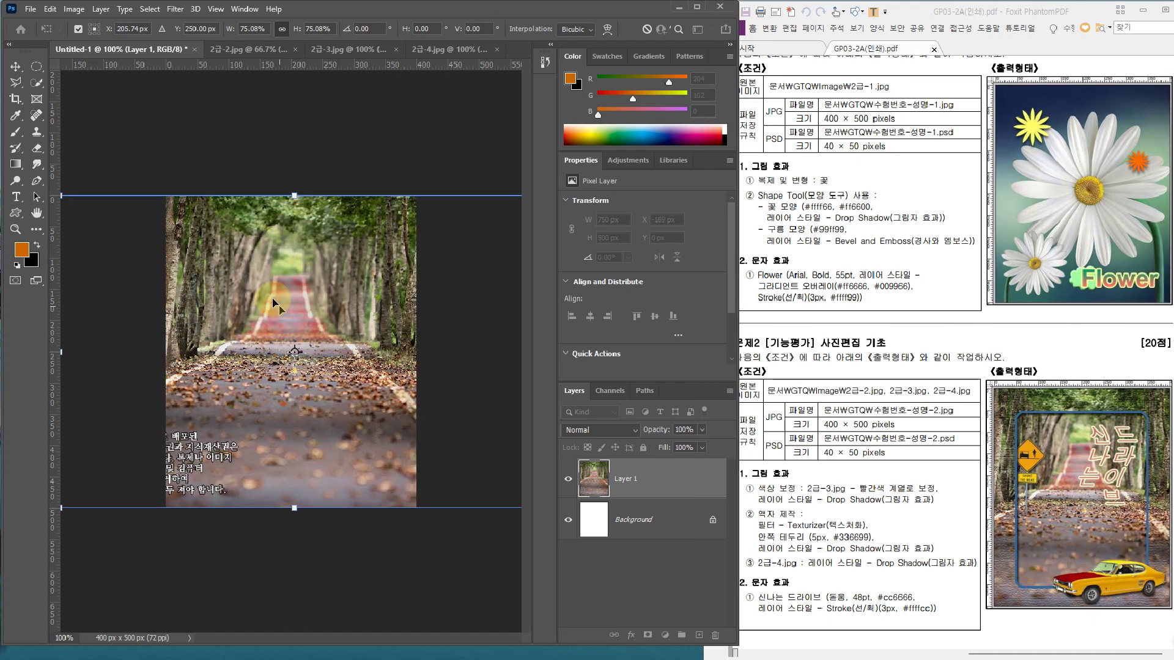
{"action": "key", "text": "t"}
{"action": "left_click", "coordinate": [623, 475]}
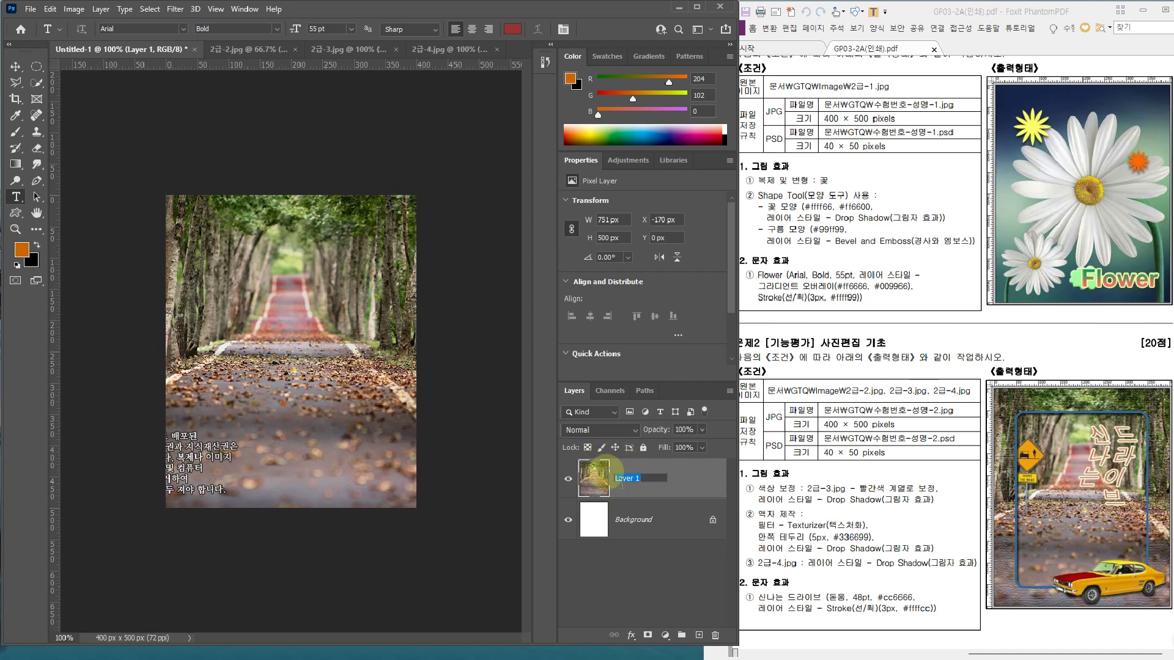
Rename the photo layer Layer 1 to '2'
{"action": "type", "text": "2"}
{"action": "left_click", "coordinate": [614, 480]}
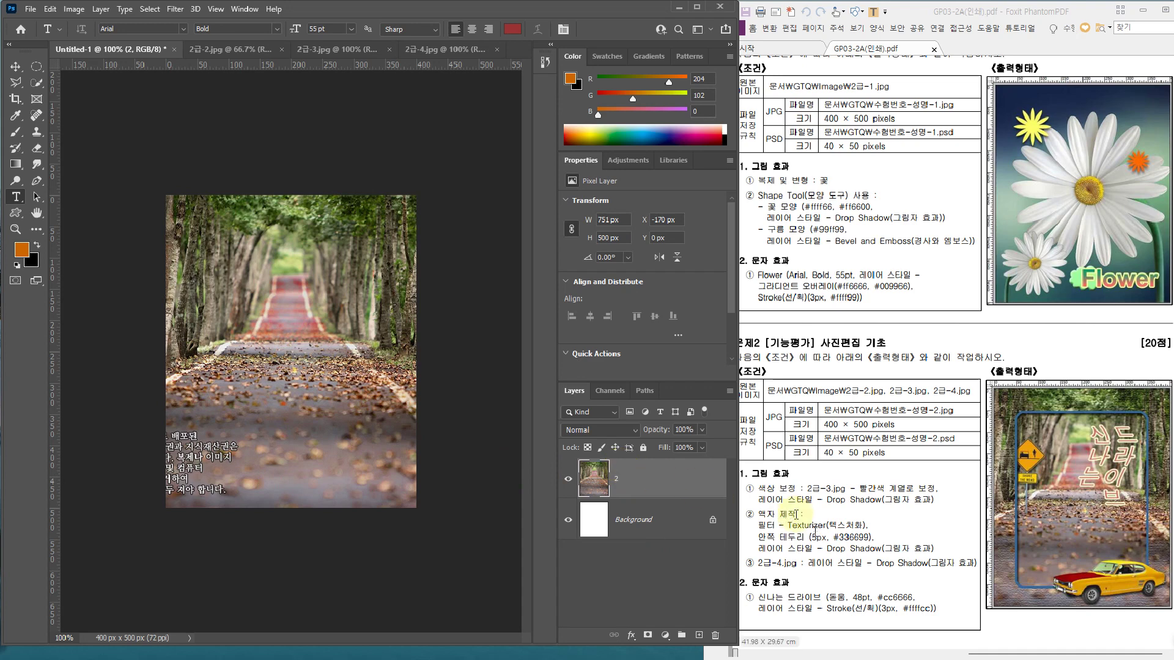
{"action": "left_click", "coordinate": [622, 471]}
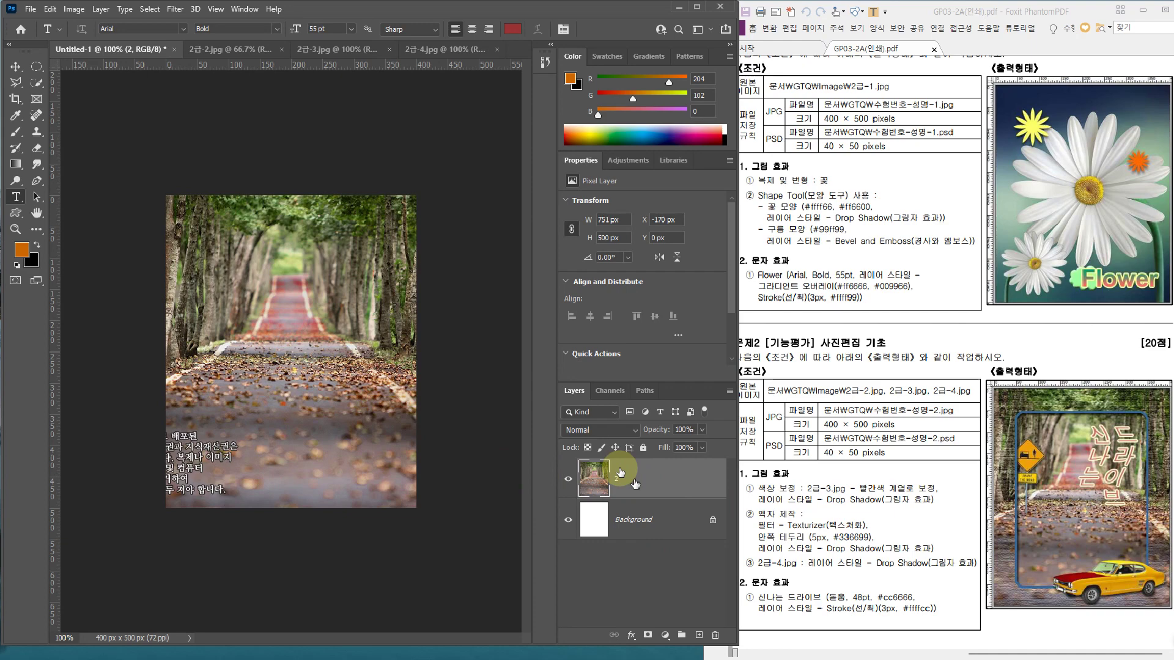
{"action": "key", "text": "ctrl+2"}
{"action": "mouse_move", "coordinate": [489, 430]}
{"action": "left_mouse_down"}
{"action": "mouse_move", "coordinate": [538, 421]}
{"action": "mouse_move", "coordinate": [533, 506]}
{"action": "left_mouse_up"}
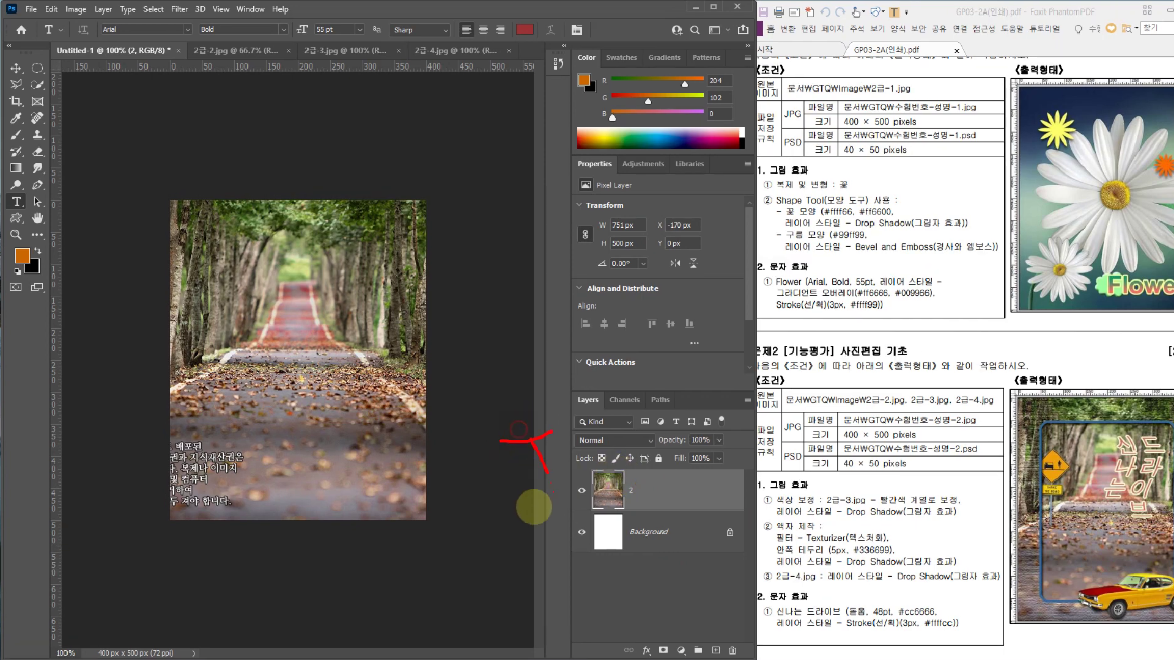
{"action": "key", "text": "Escape"}
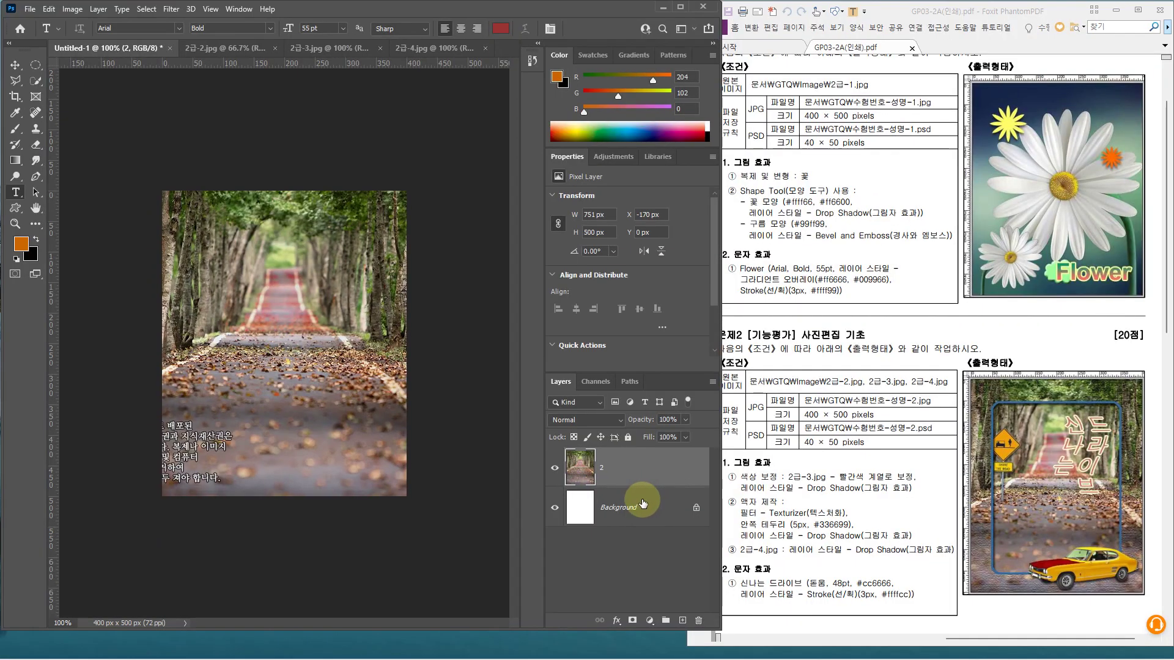
Duplicate layer 2 and name the copy '액자'
{"action": "key", "text": "ctrl+j"}
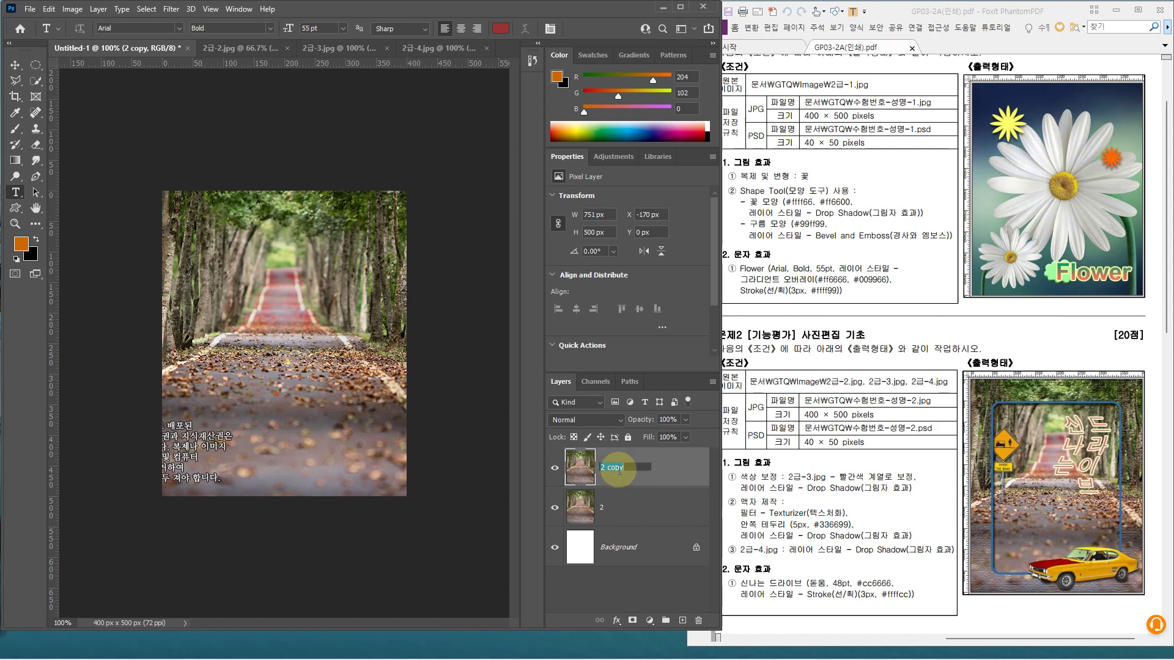
{"action": "type", "text": "자"}
{"action": "key", "text": "Return"}
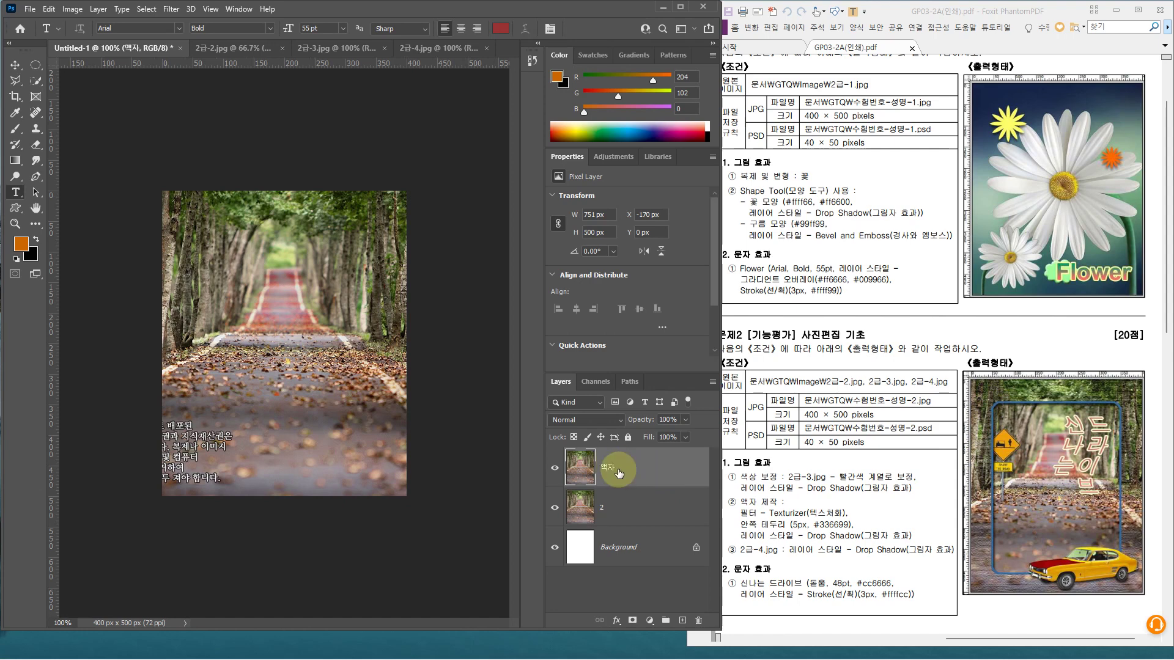
{"action": "key", "text": "m"}
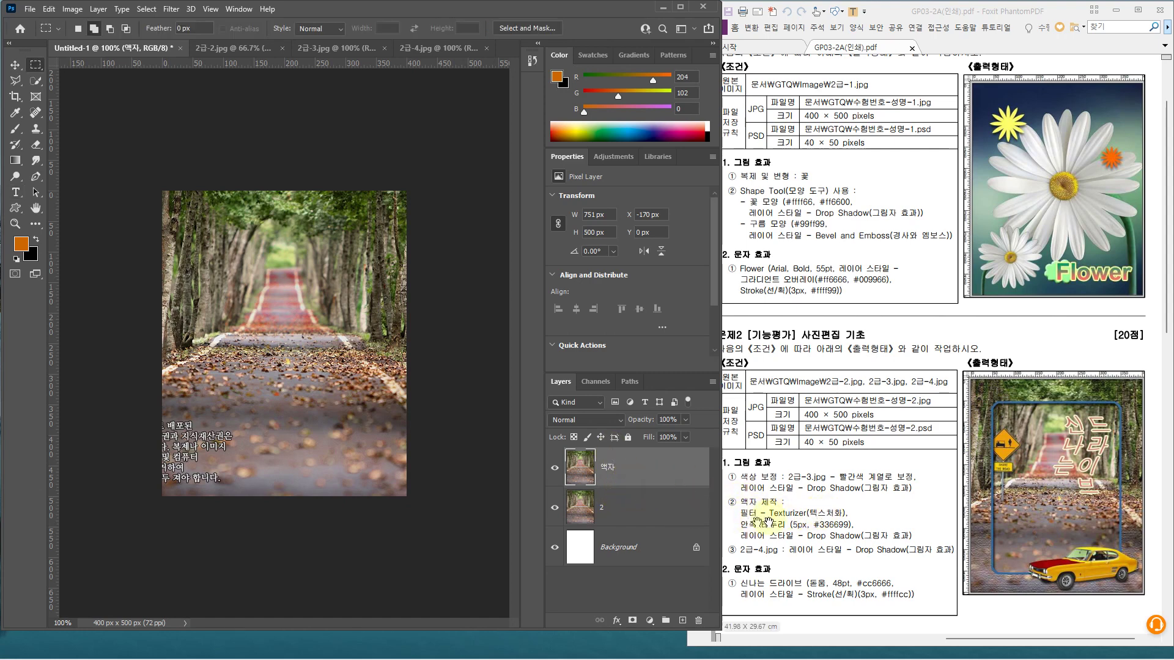
Apply Filter Gallery's Texturizer to 액자 with Canvas texture, 100% scaling and relief 4
{"action": "left_click", "coordinate": [171, 9]}
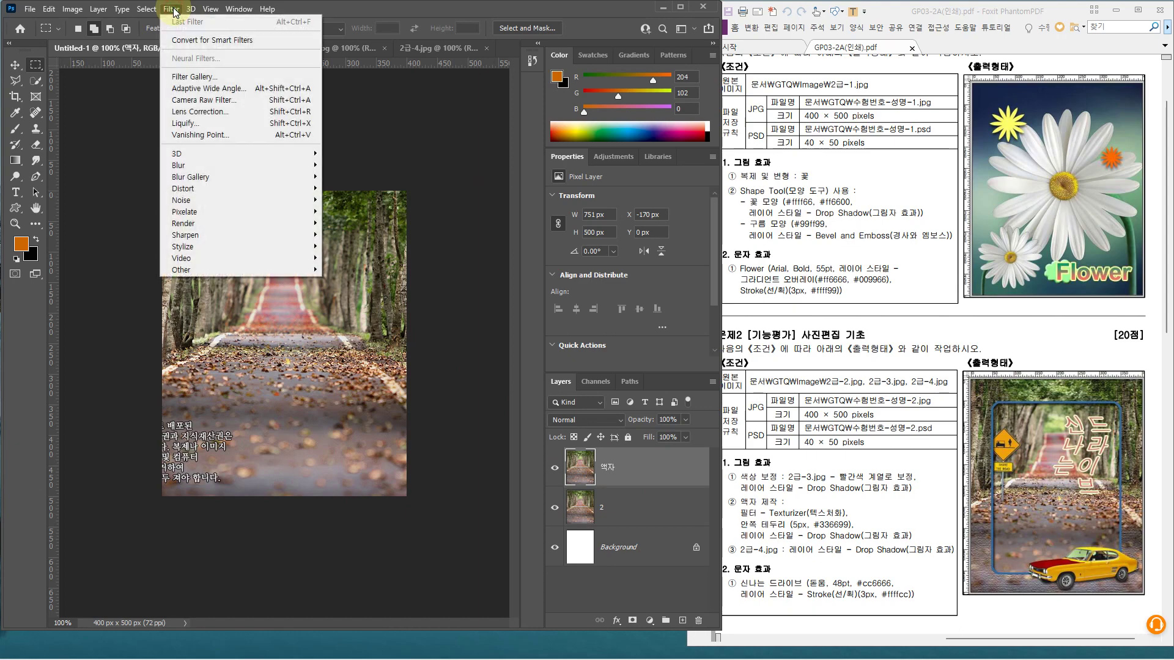
{"action": "left_click", "coordinate": [181, 79]}
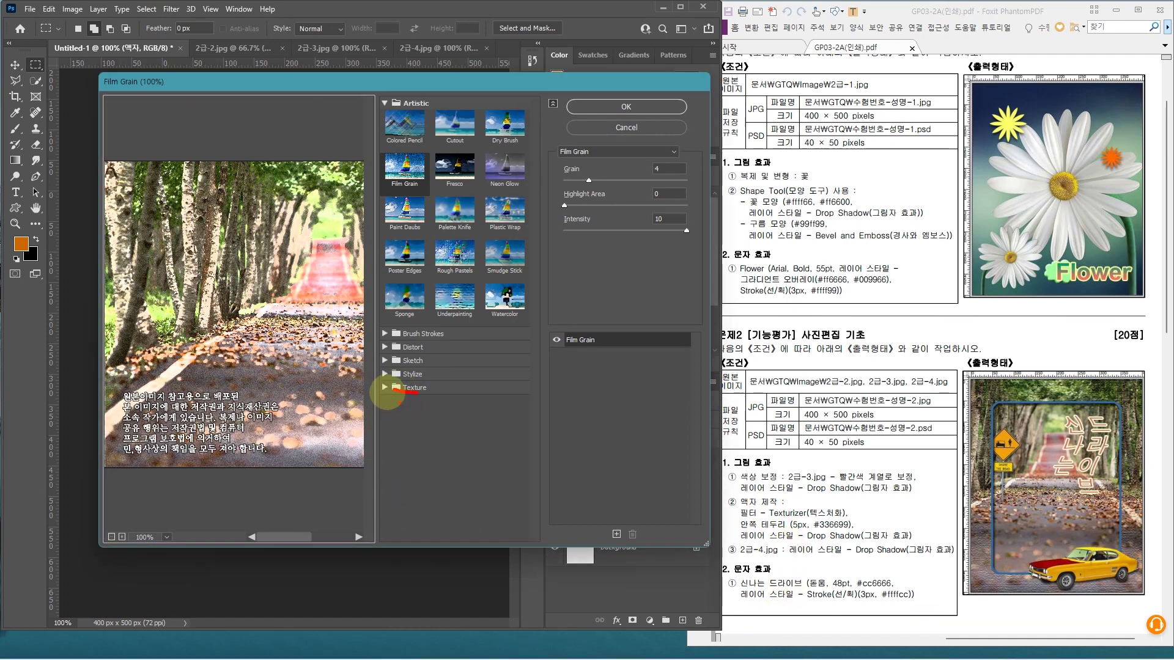
{"action": "left_click", "coordinate": [384, 389]}
{"action": "left_click", "coordinate": [505, 460]}
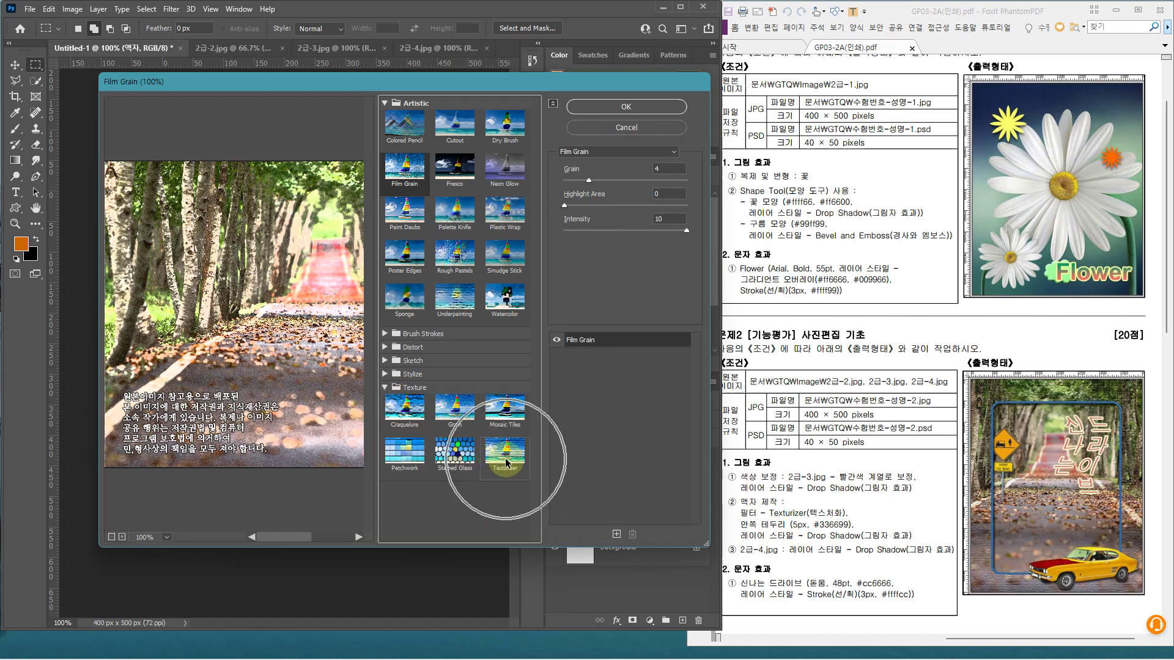
{"action": "left_click", "coordinate": [624, 105]}
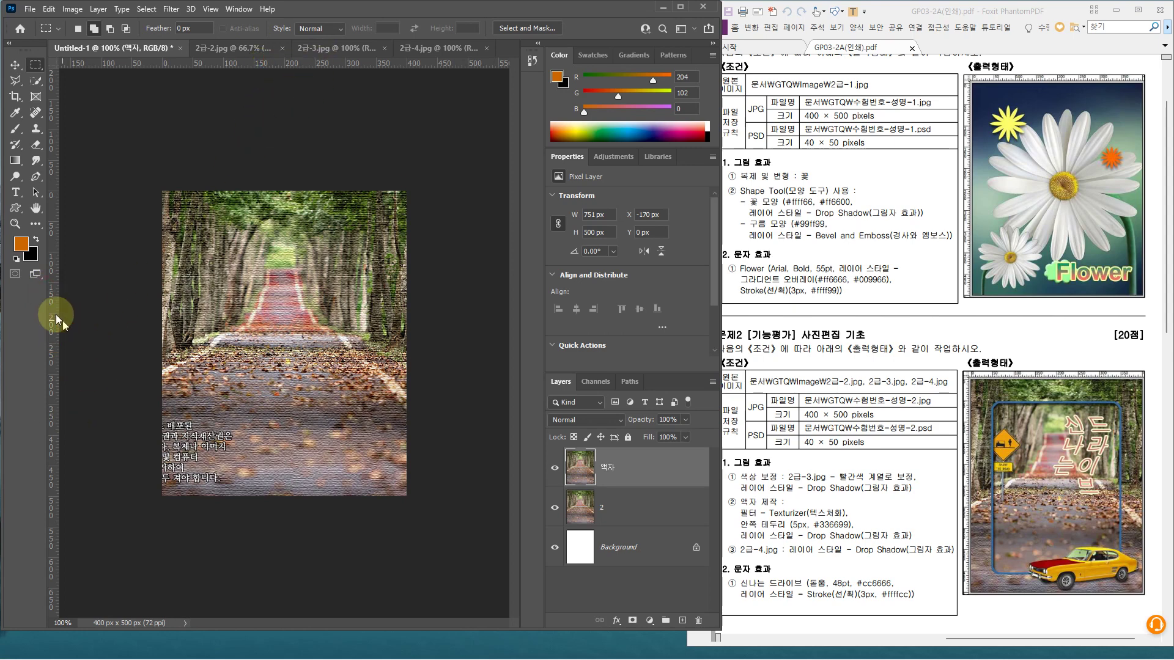
{"action": "mouse_move", "coordinate": [156, 269]}
{"action": "left_mouse_down"}
{"action": "mouse_move", "coordinate": [171, 363]}
{"action": "mouse_move", "coordinate": [152, 269]}
{"action": "mouse_move", "coordinate": [197, 287]}
{"action": "mouse_move", "coordinate": [168, 306]}
{"action": "mouse_move", "coordinate": [227, 355]}
{"action": "left_mouse_up"}
{"action": "left_click", "coordinate": [291, 472]}
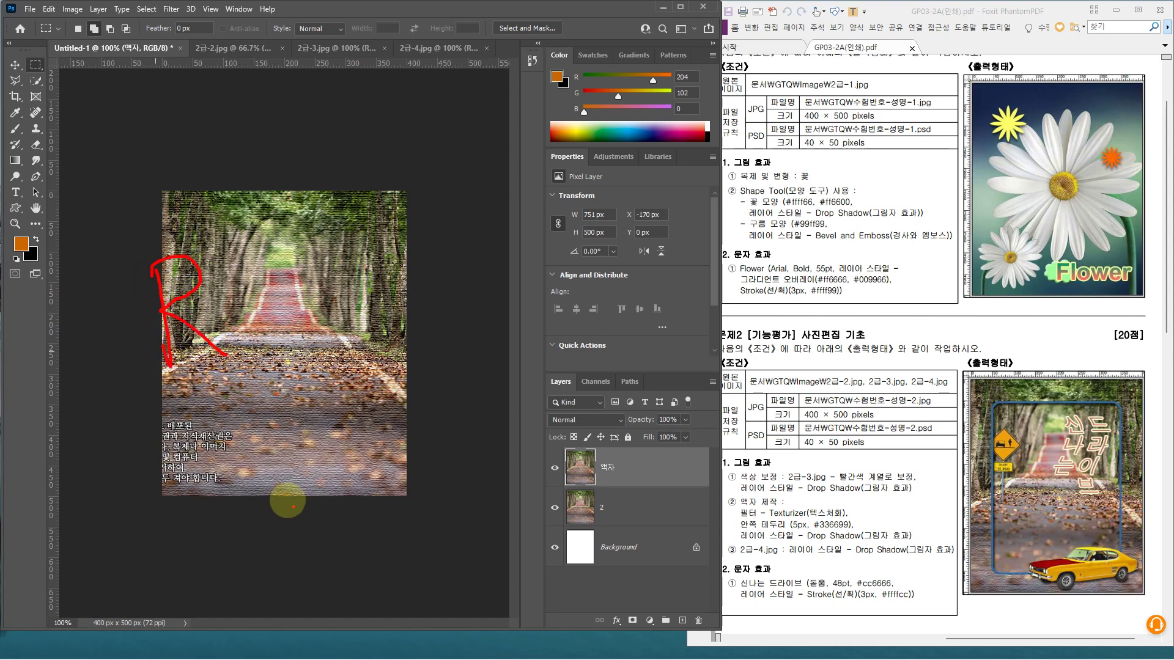
{"action": "left_click", "coordinate": [211, 9]}
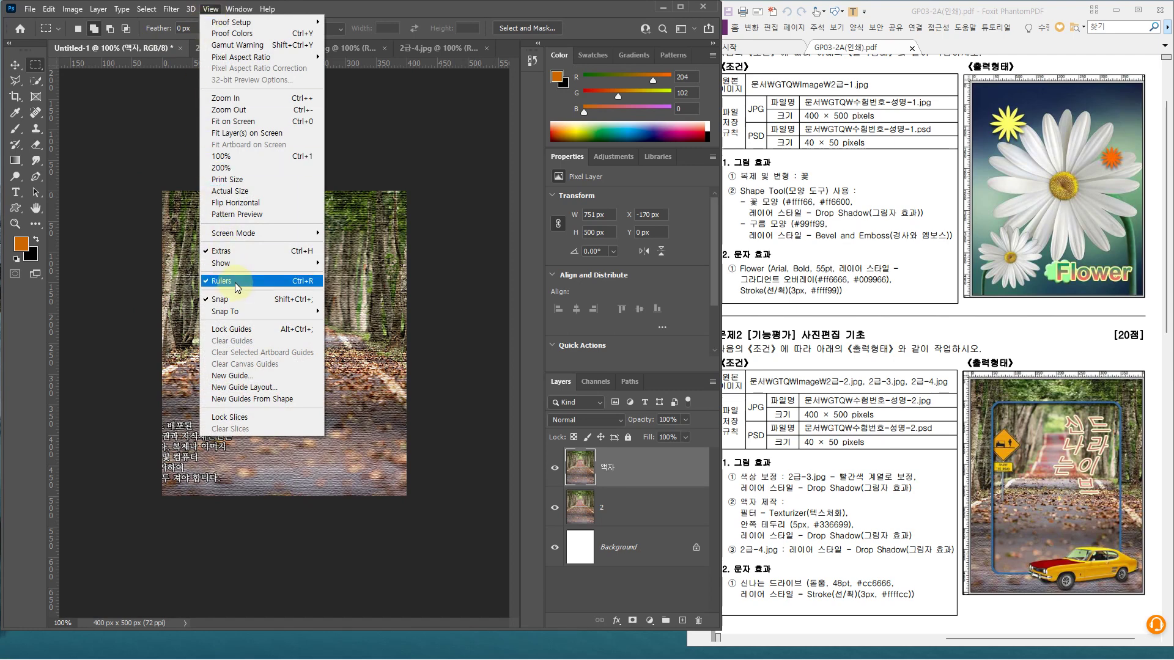
{"action": "left_click", "coordinate": [52, 282]}
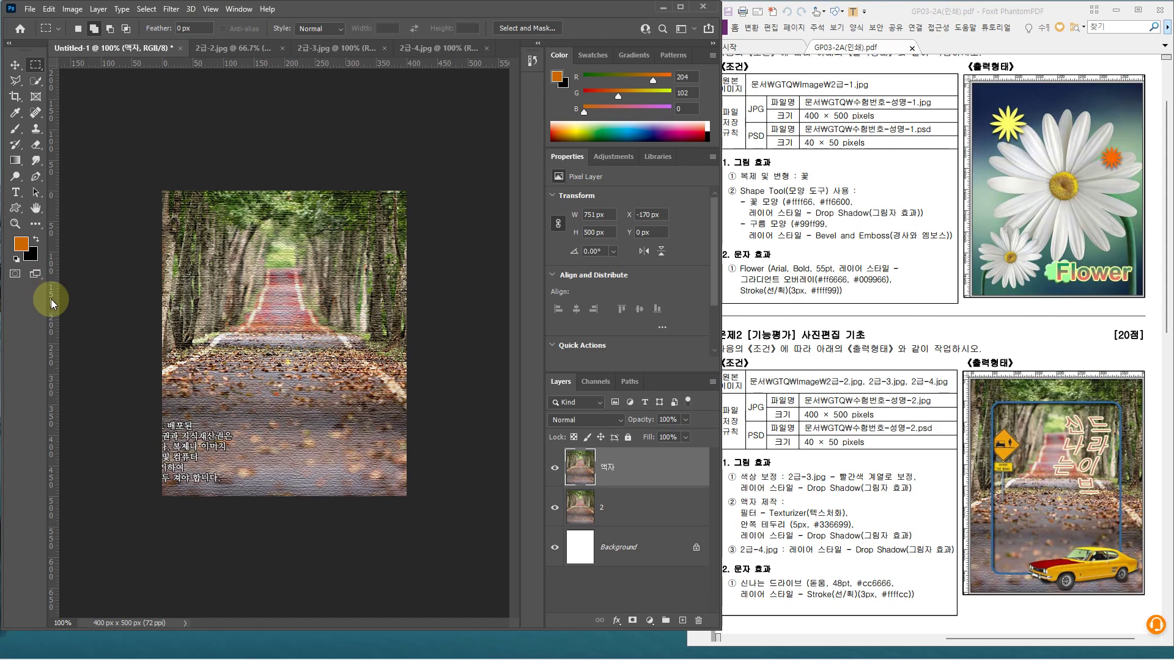
Add vertical guides at X 53 and 338 px, plus two horizontal guides, the lower at Y 452 px
{"action": "left_click", "coordinate": [52, 300]}
{"action": "left_click_drag", "start_coordinate": [52, 299], "coordinate": [192, 306]}
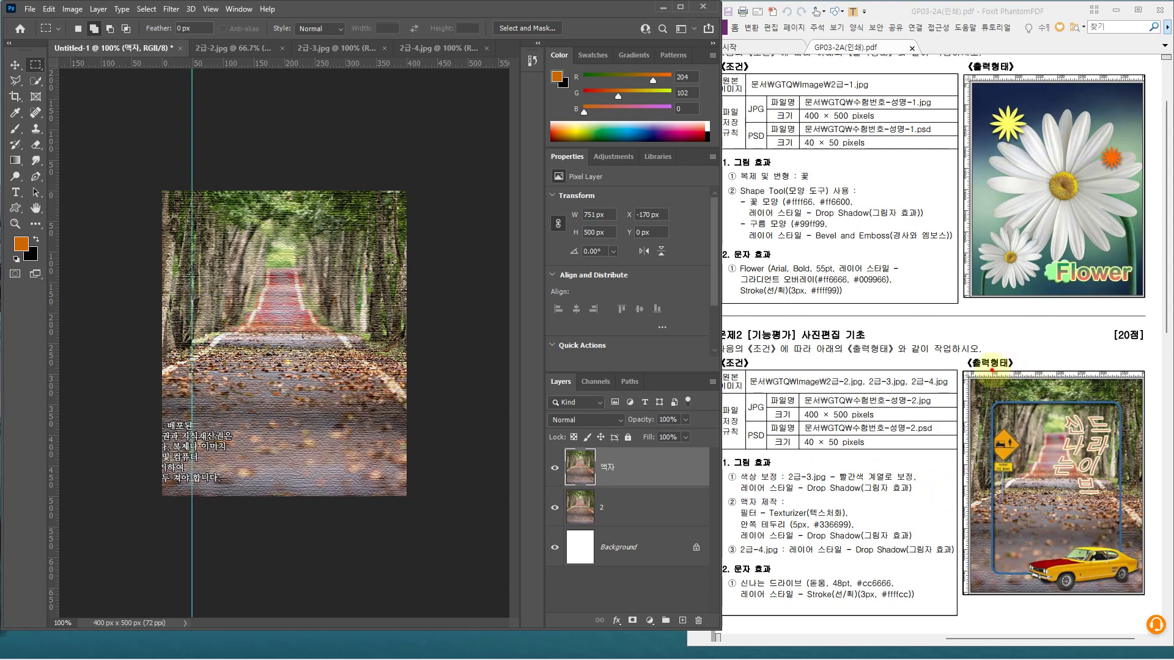
{"action": "left_click_drag", "start_coordinate": [992, 370], "coordinate": [991, 456]}
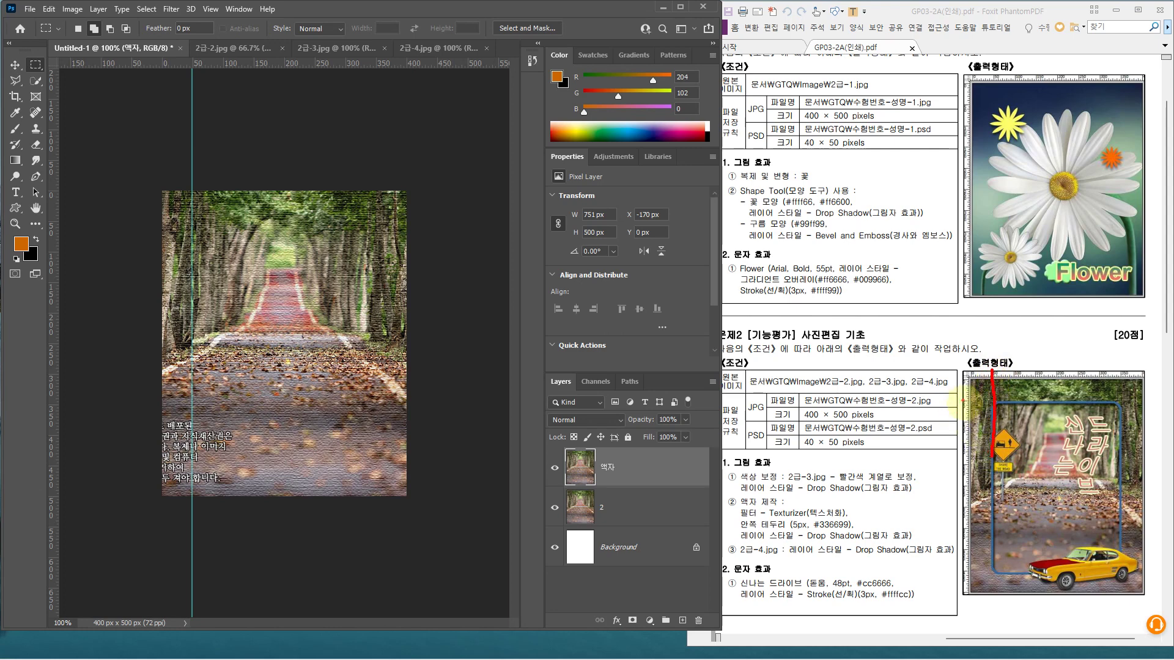
{"action": "left_click_drag", "start_coordinate": [961, 402], "coordinate": [1037, 399]}
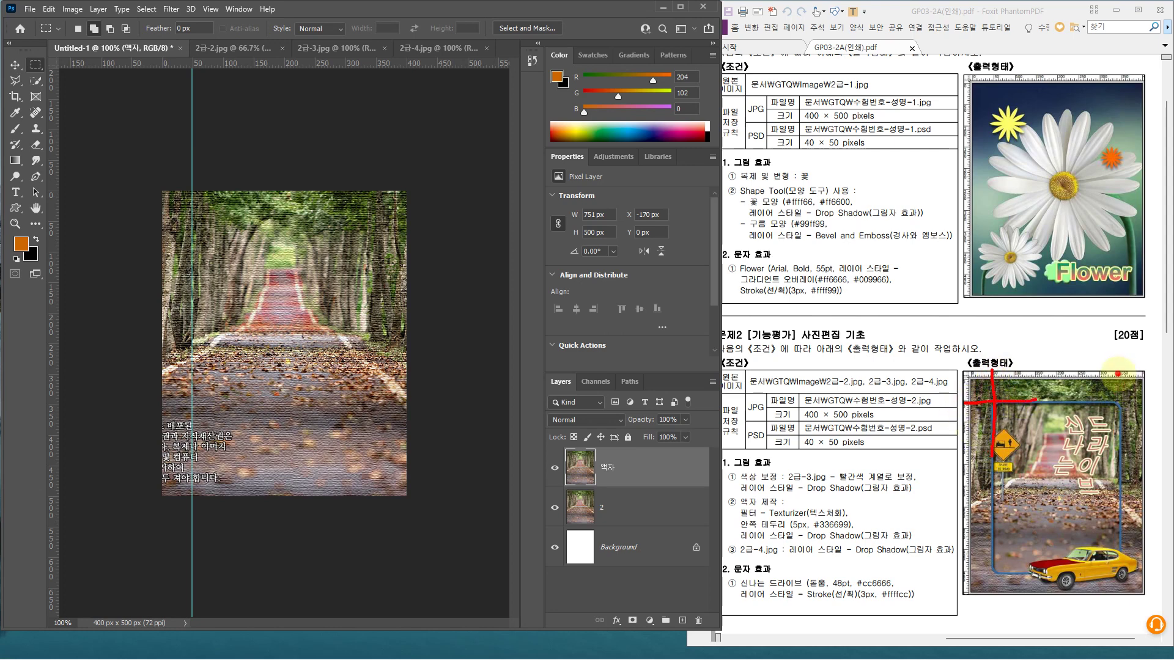
{"action": "mouse_move", "coordinate": [1117, 373]}
{"action": "left_mouse_down"}
{"action": "mouse_move", "coordinate": [1118, 431]}
{"action": "mouse_move", "coordinate": [1117, 398]}
{"action": "mouse_move", "coordinate": [1132, 399]}
{"action": "left_mouse_up"}
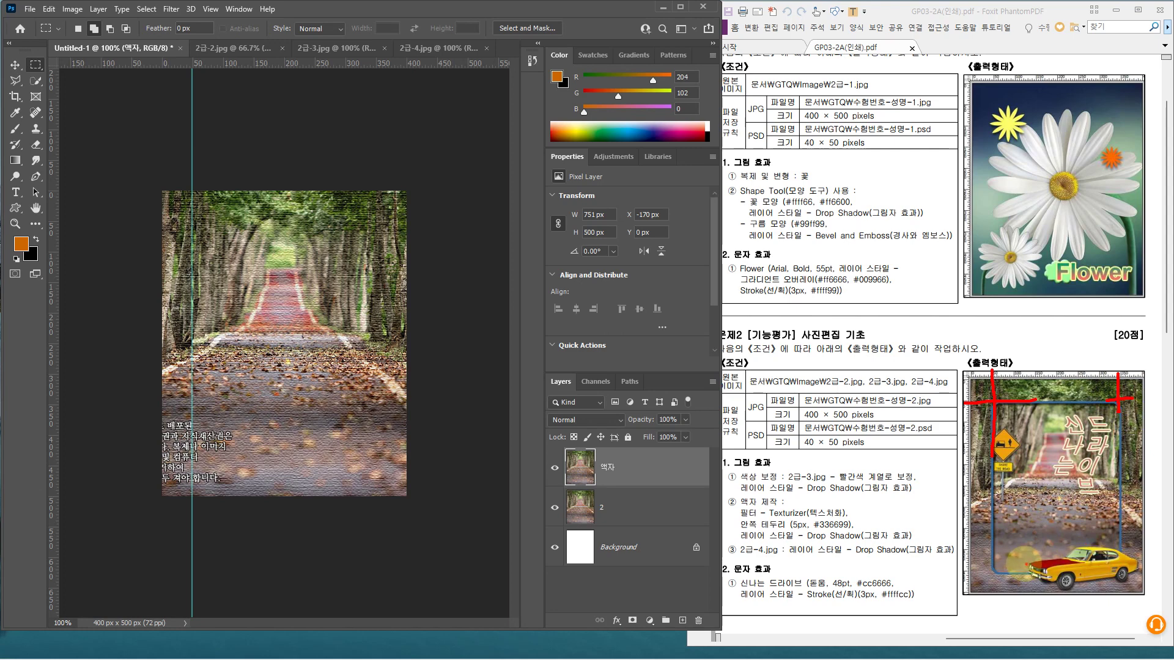
{"action": "mouse_move", "coordinate": [1008, 575]}
{"action": "left_mouse_down"}
{"action": "mouse_move", "coordinate": [959, 575]}
{"action": "mouse_move", "coordinate": [996, 595]}
{"action": "left_mouse_up"}
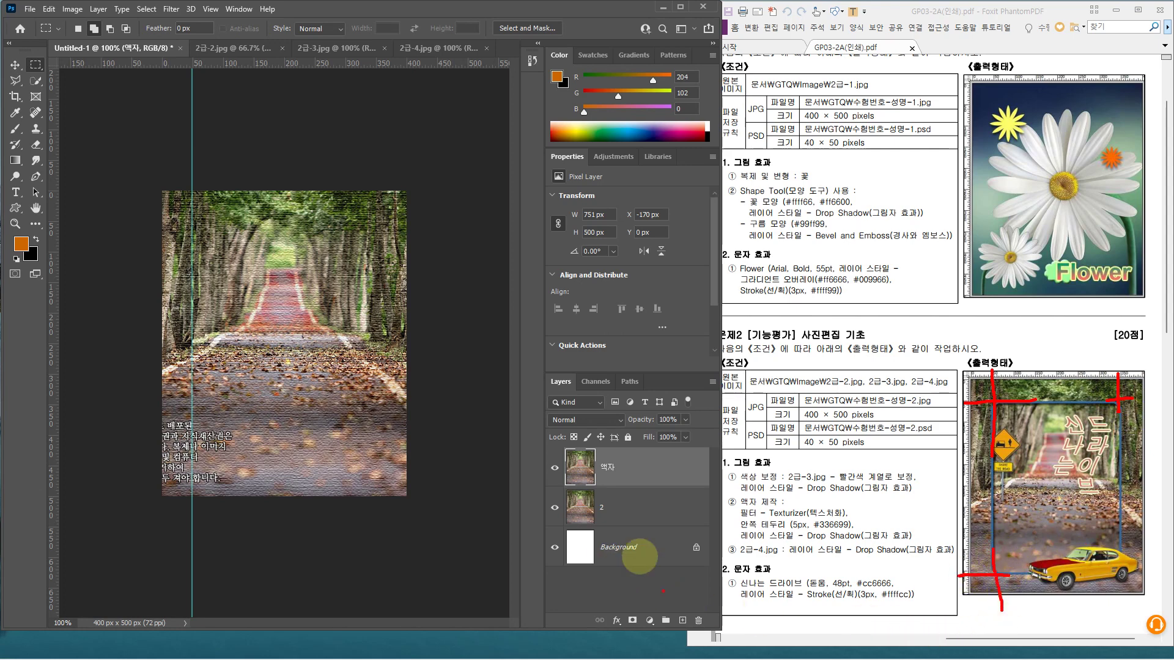
{"action": "key", "text": "Escape"}
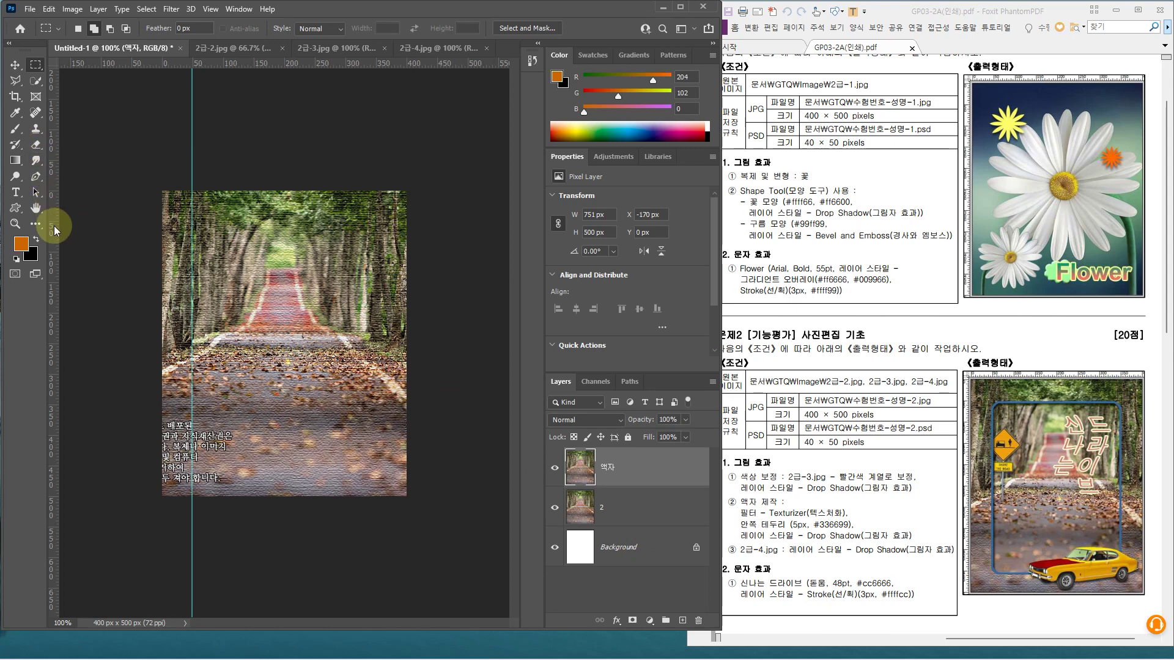
{"action": "key", "text": "ctrl"}
{"action": "left_click_drag", "start_coordinate": [54, 230], "coordinate": [377, 237]}
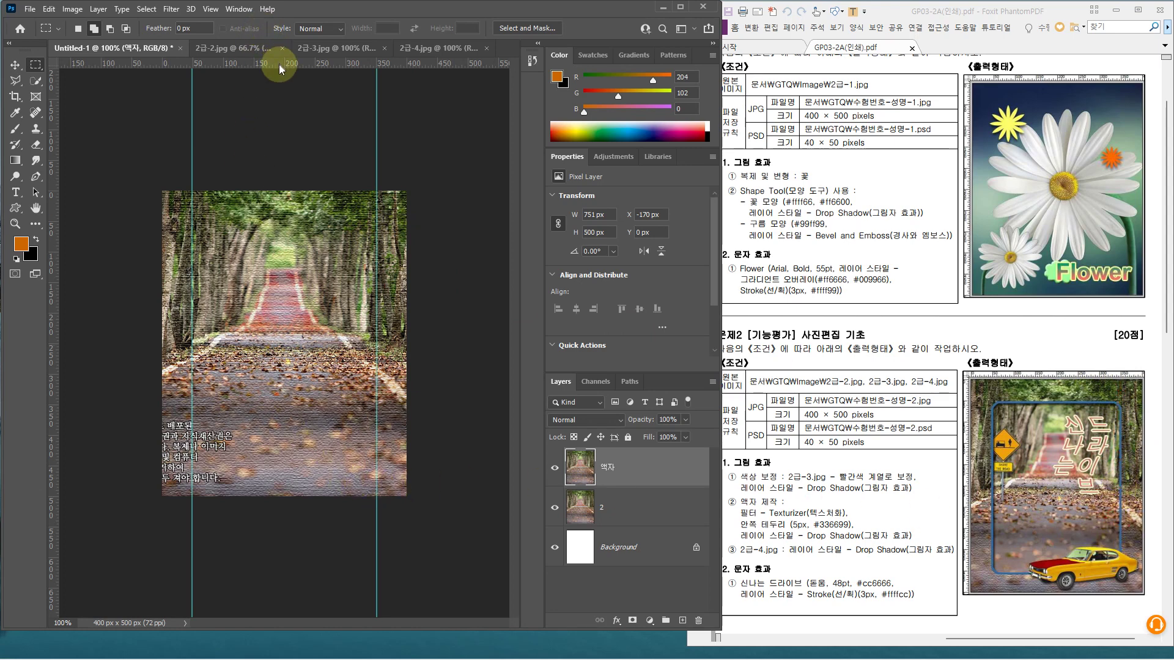
{"action": "left_click_drag", "start_coordinate": [278, 70], "coordinate": [275, 222]}
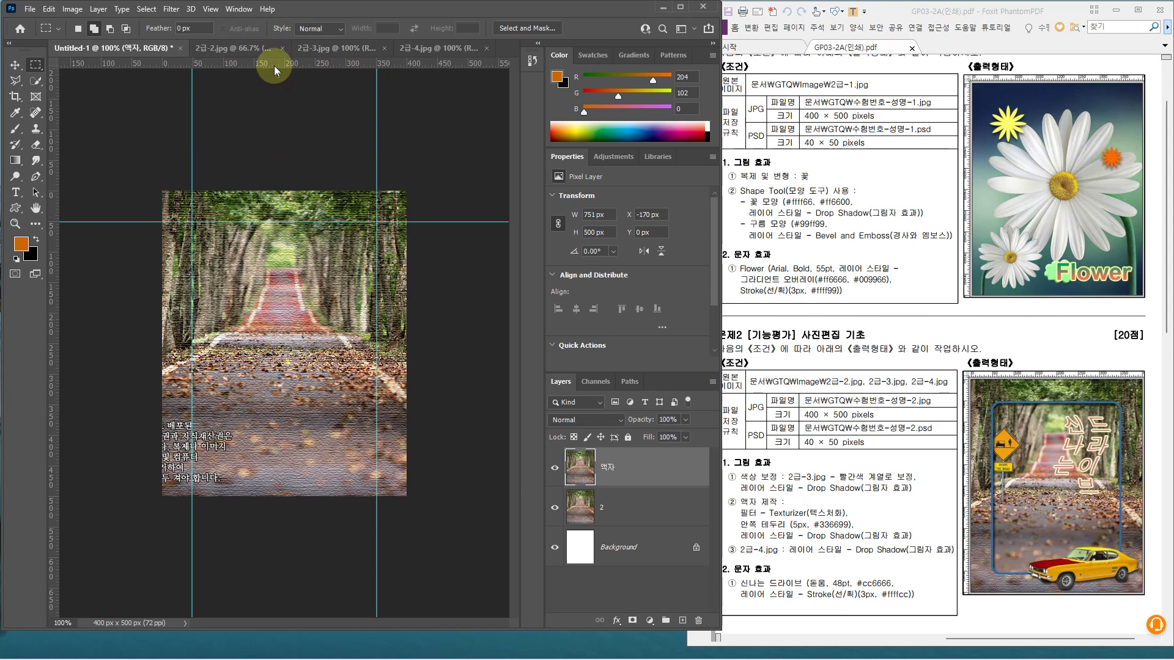
{"action": "left_click_drag", "start_coordinate": [275, 67], "coordinate": [289, 467]}
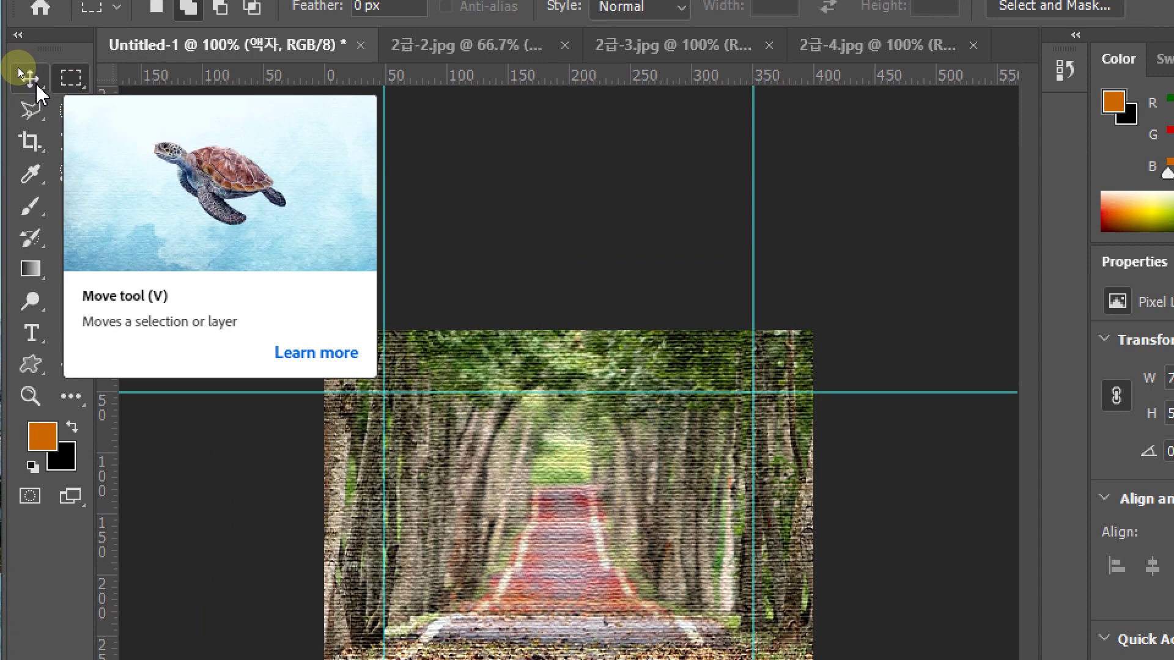
Move the top horizontal guide to Y 51 px and delete the extra horizontal guide
{"action": "left_click", "coordinate": [35, 82]}
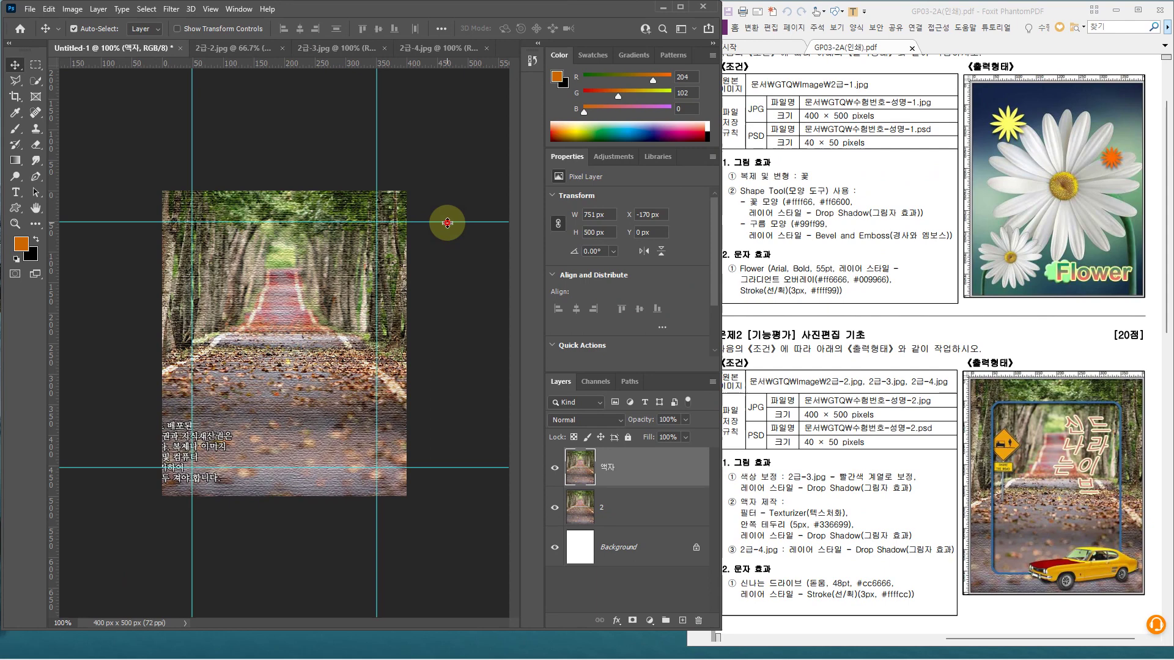
{"action": "left_click_drag", "start_coordinate": [447, 222], "coordinate": [423, 223]}
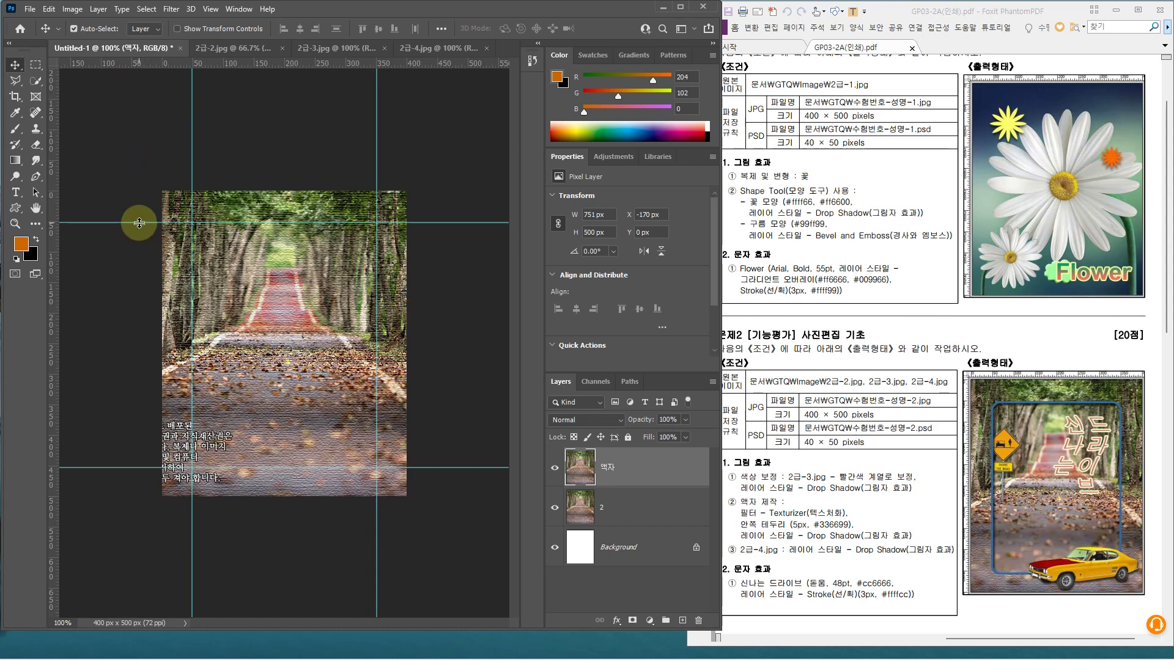
{"action": "mouse_move", "coordinate": [139, 223]}
{"action": "left_mouse_down"}
{"action": "mouse_move", "coordinate": [130, 58]}
{"action": "mouse_move", "coordinate": [160, 201]}
{"action": "mouse_move", "coordinate": [157, 249]}
{"action": "mouse_move", "coordinate": [156, 222]}
{"action": "left_mouse_up"}
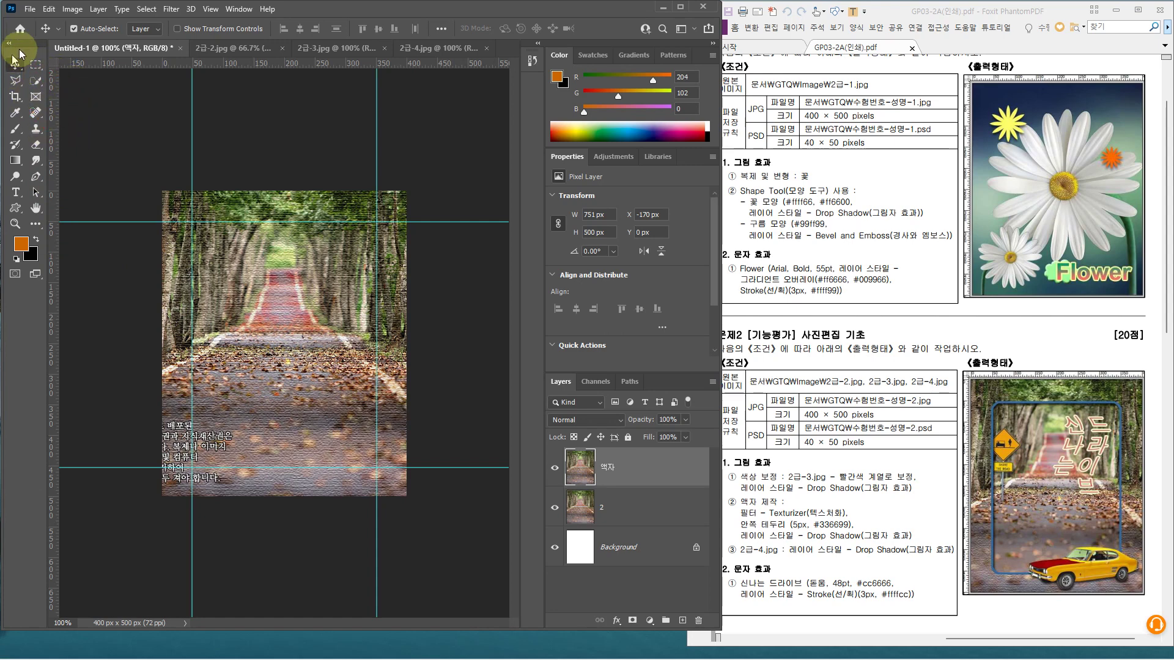
Draw a 302 × 402 px rectangular selection at X 49, Y 51 between the guide intersections
{"action": "left_click", "coordinate": [35, 64]}
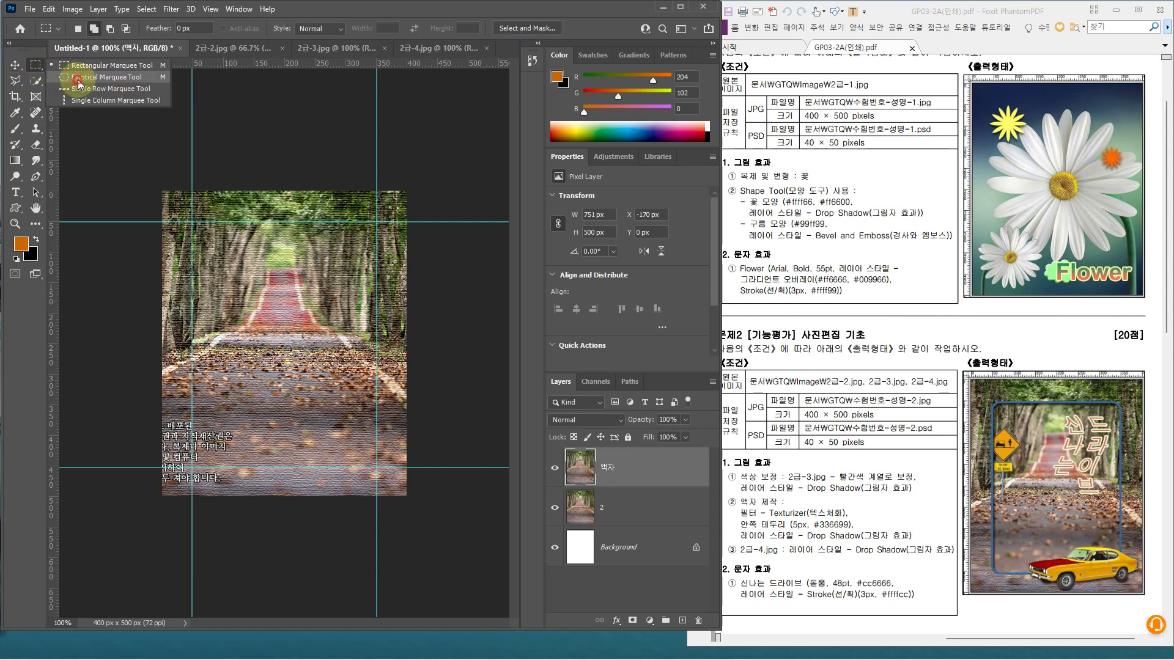
{"action": "left_click", "coordinate": [78, 84]}
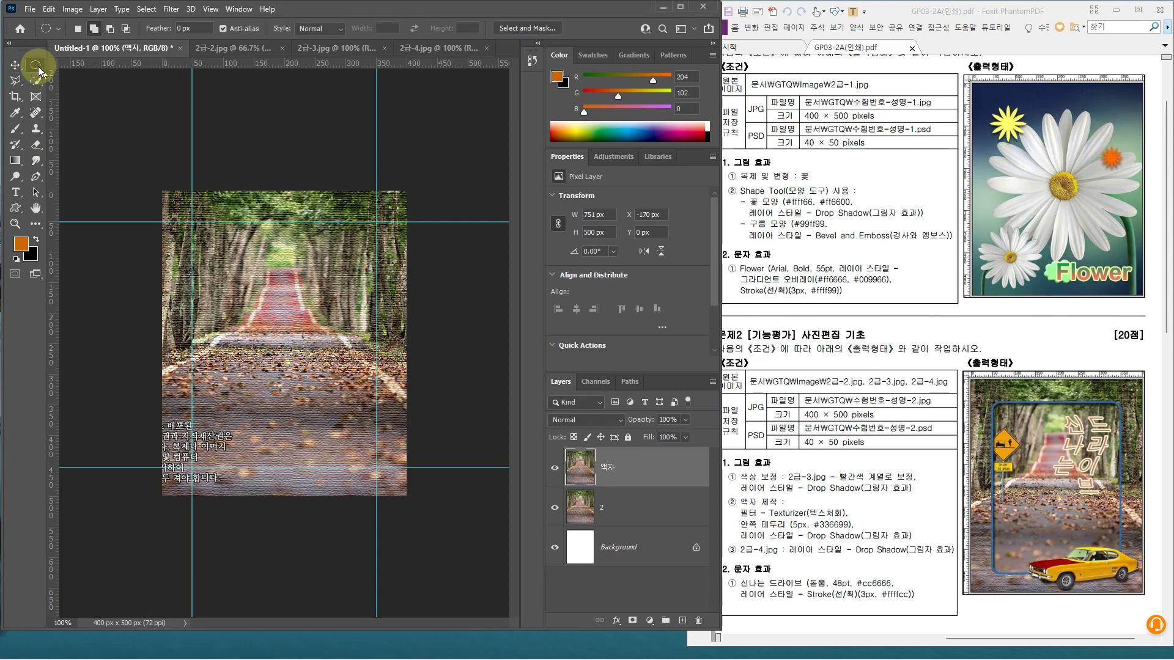
{"action": "left_click", "coordinate": [39, 71]}
{"action": "left_click", "coordinate": [78, 104]}
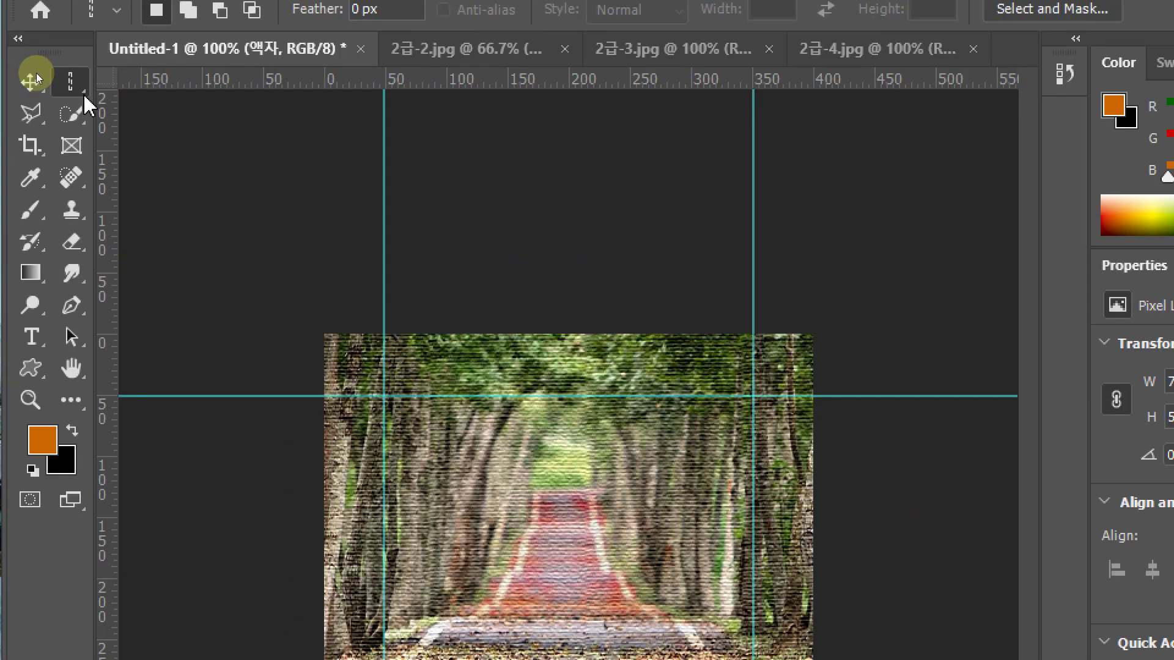
{"action": "left_click", "coordinate": [39, 67]}
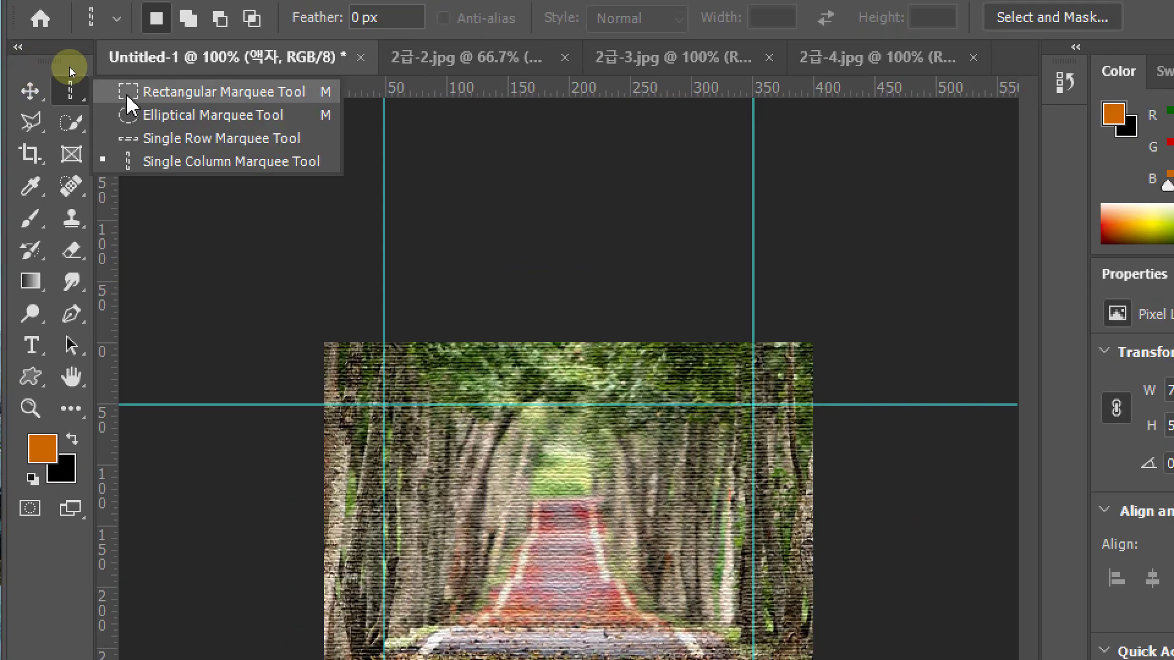
{"action": "left_click", "coordinate": [176, 93]}
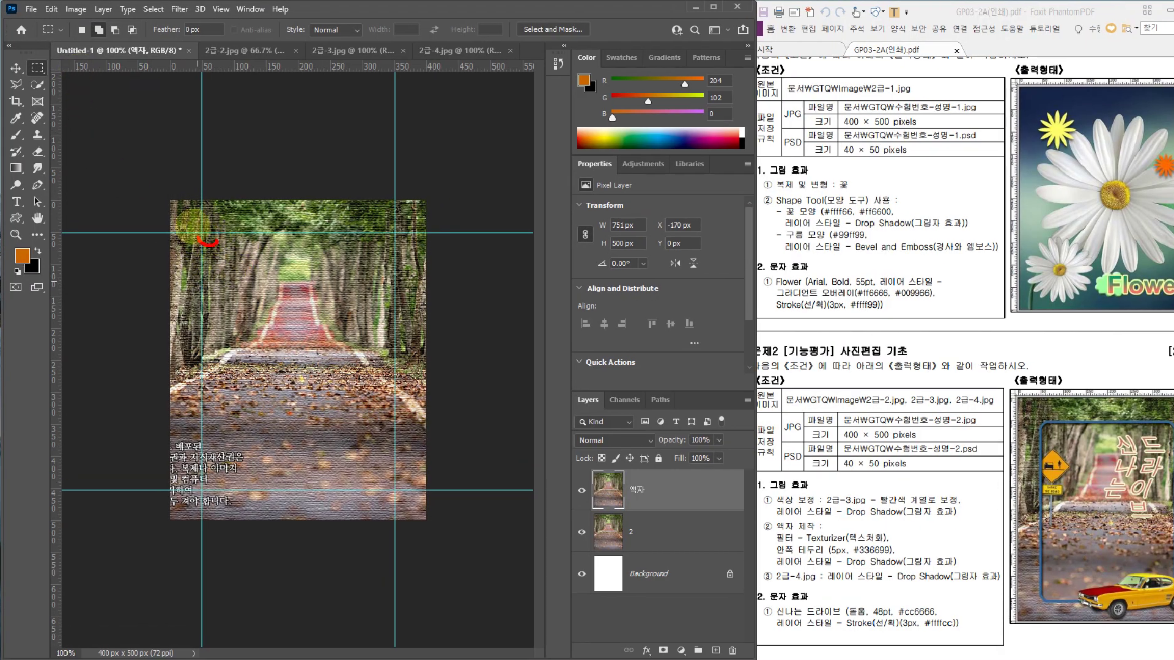
{"action": "left_click_drag", "start_coordinate": [217, 241], "coordinate": [421, 475]}
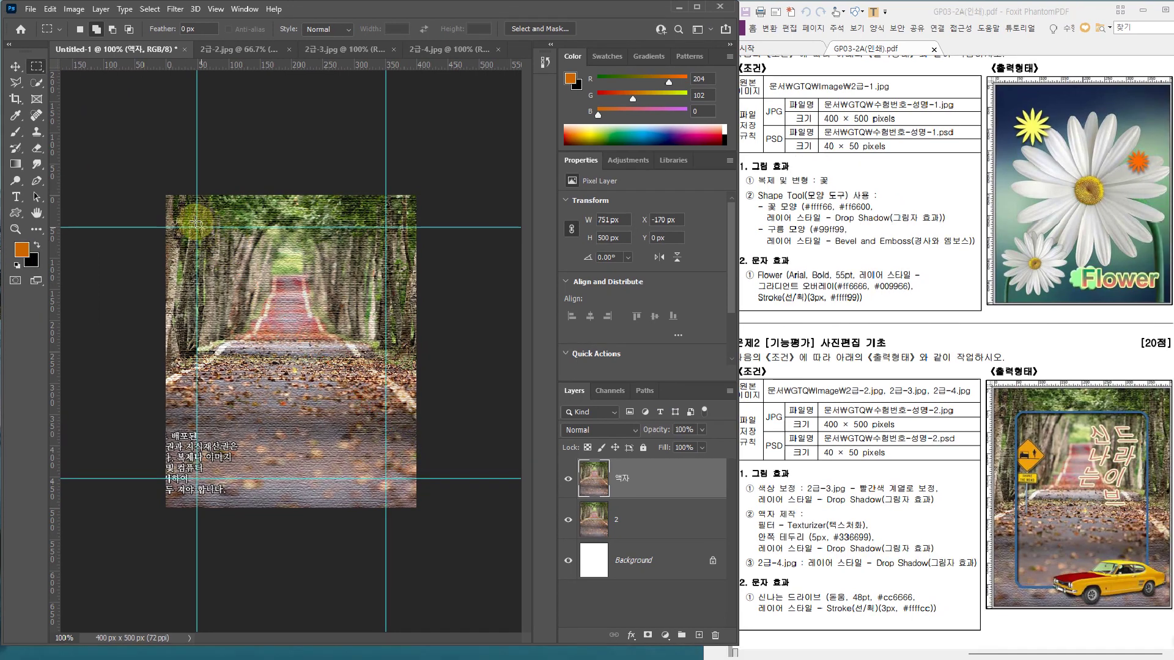
{"action": "left_click_drag", "start_coordinate": [193, 222], "coordinate": [386, 479]}
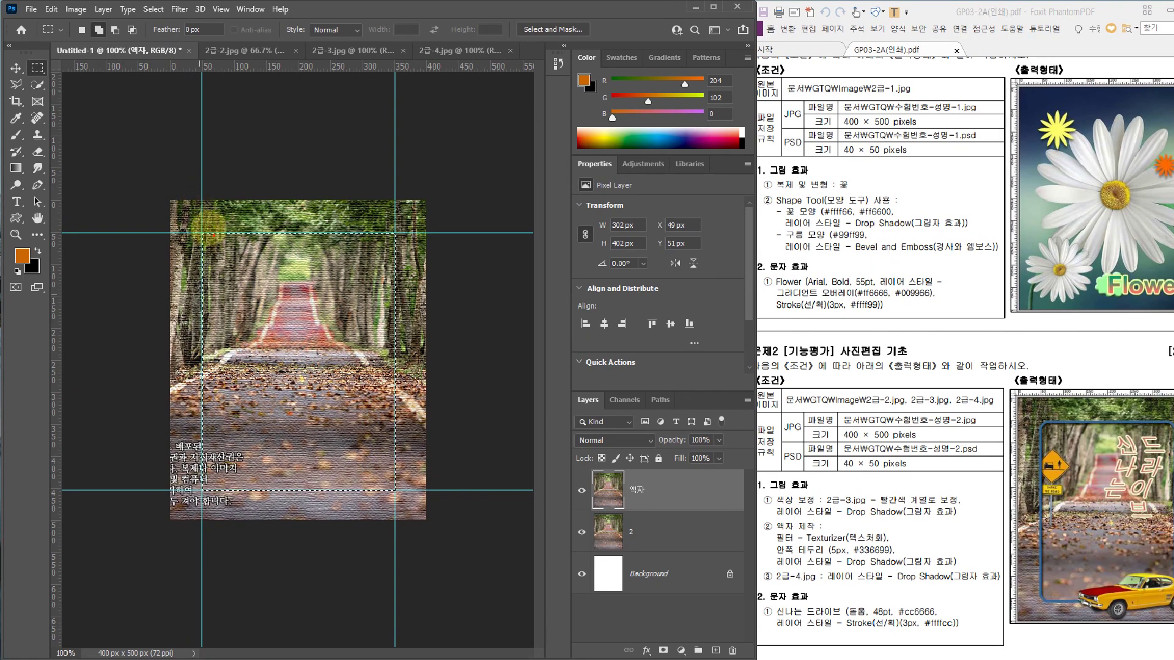
{"action": "left_click_drag", "start_coordinate": [202, 232], "coordinate": [200, 258]}
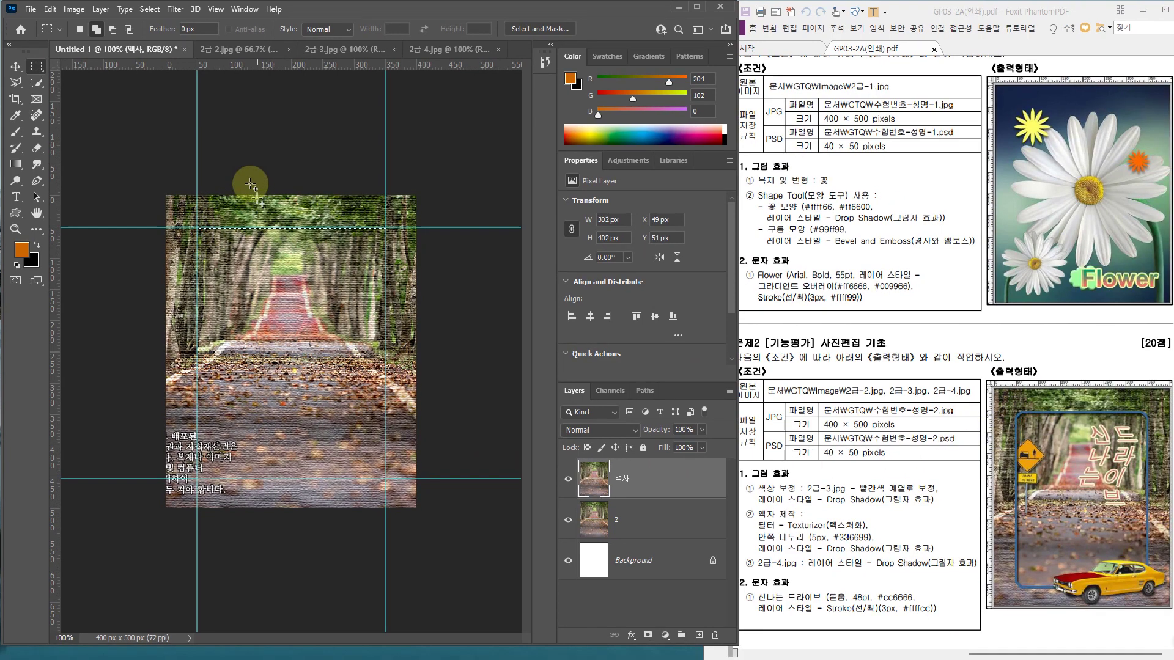
Smooth the rectangular selection with a 10 pixel sample radius to round its corners
{"action": "left_click", "coordinate": [150, 9]}
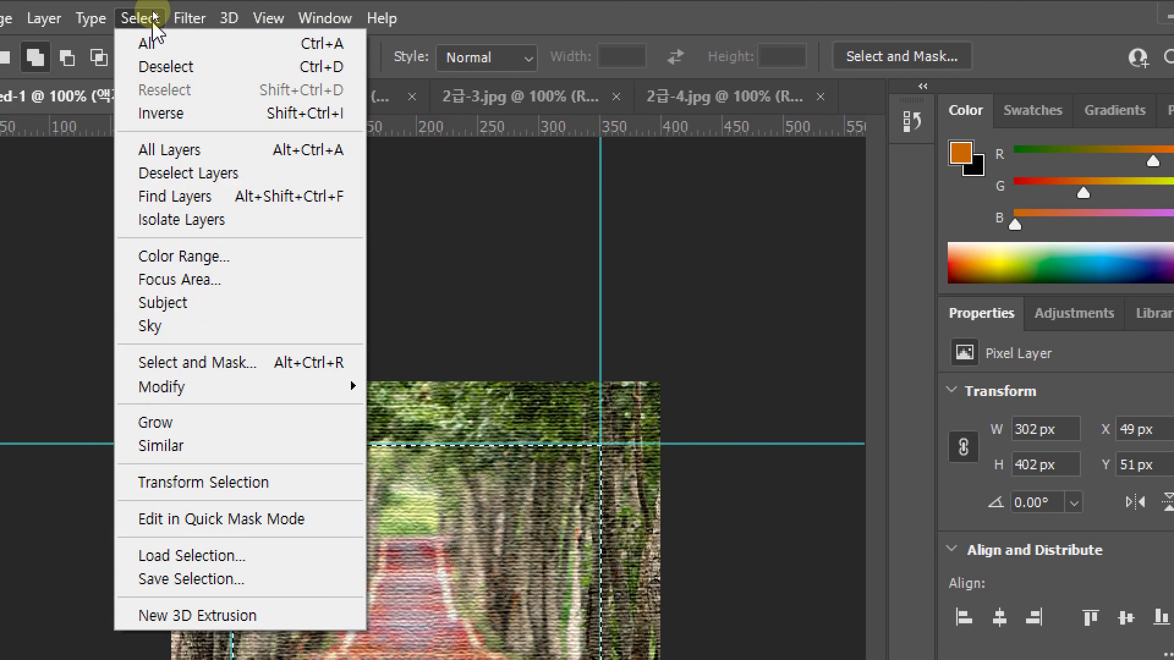
{"action": "mouse_move", "coordinate": [209, 390]}
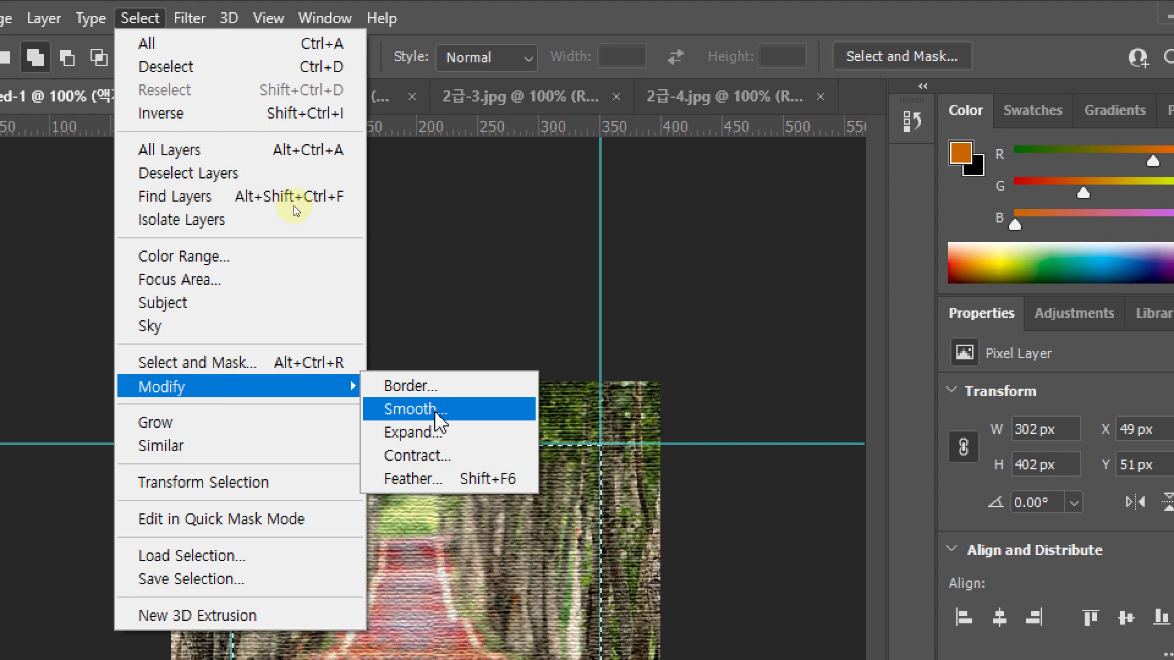
{"action": "left_click", "coordinate": [437, 409]}
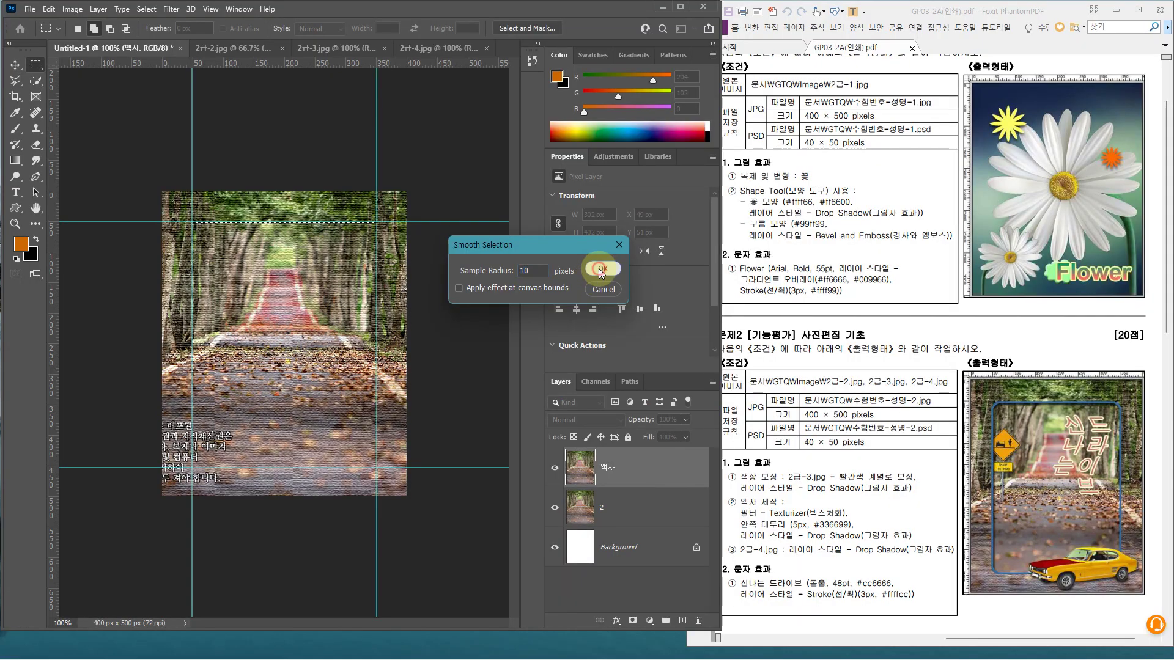
{"action": "left_click", "coordinate": [649, 255]}
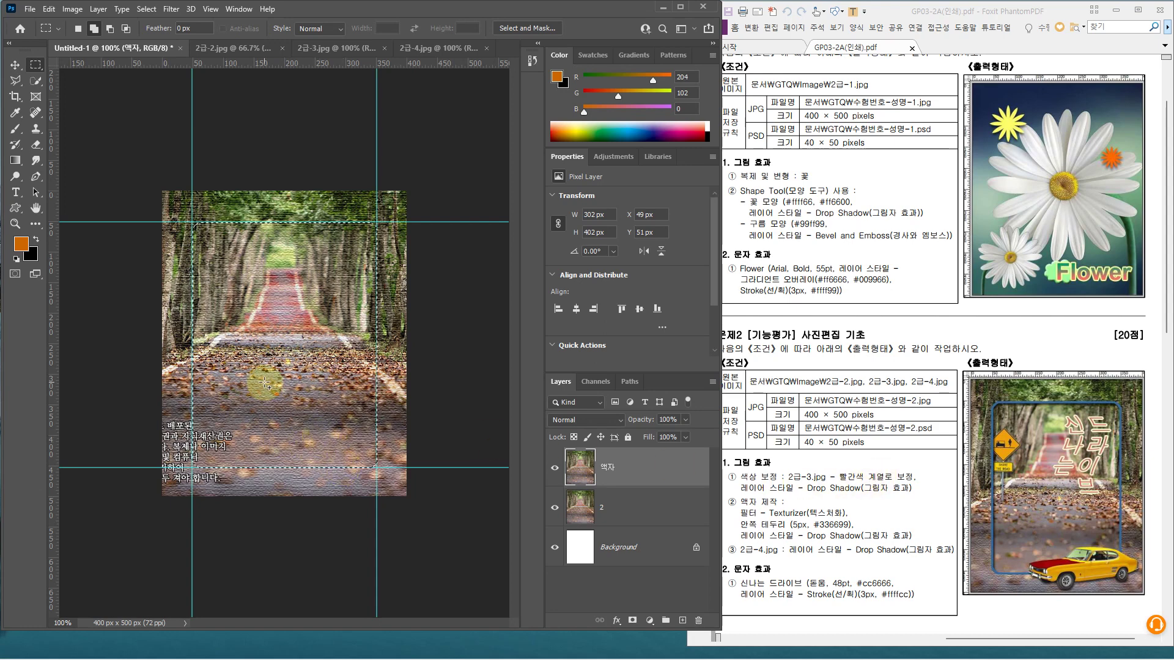
Delete the rounded selection's interior from the 액자 layer so the road photo shows through
{"action": "key", "text": "Delete"}
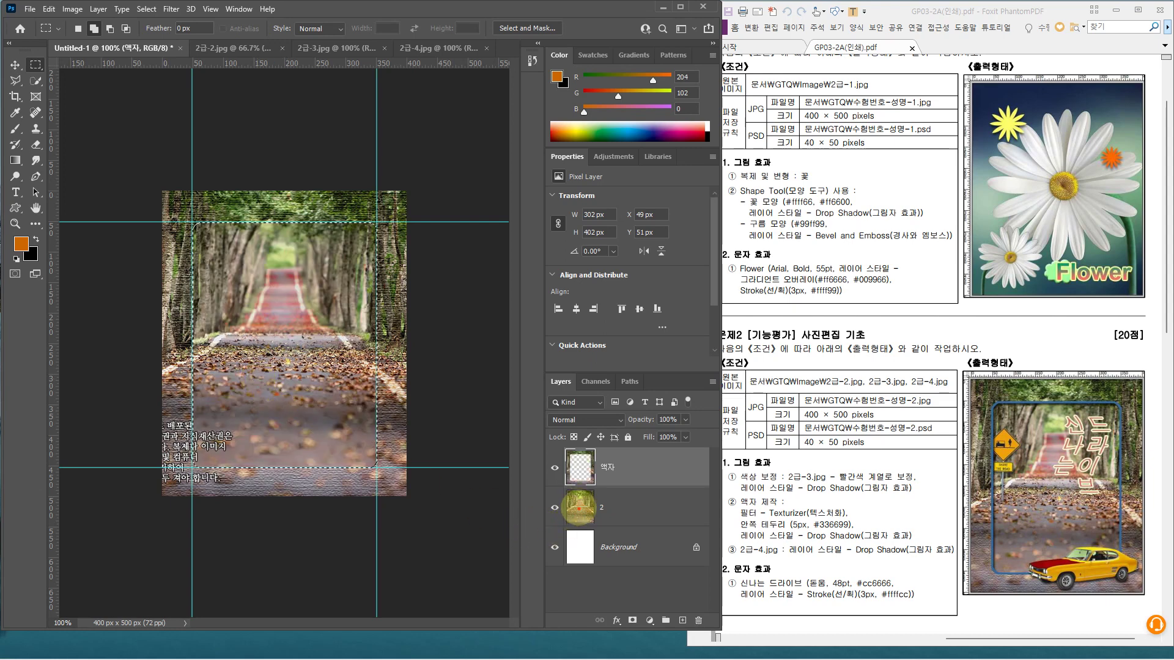
{"action": "mouse_move", "coordinate": [579, 508]}
{"action": "left_mouse_down"}
{"action": "mouse_move", "coordinate": [576, 483]}
{"action": "mouse_move", "coordinate": [324, 427]}
{"action": "left_mouse_up"}
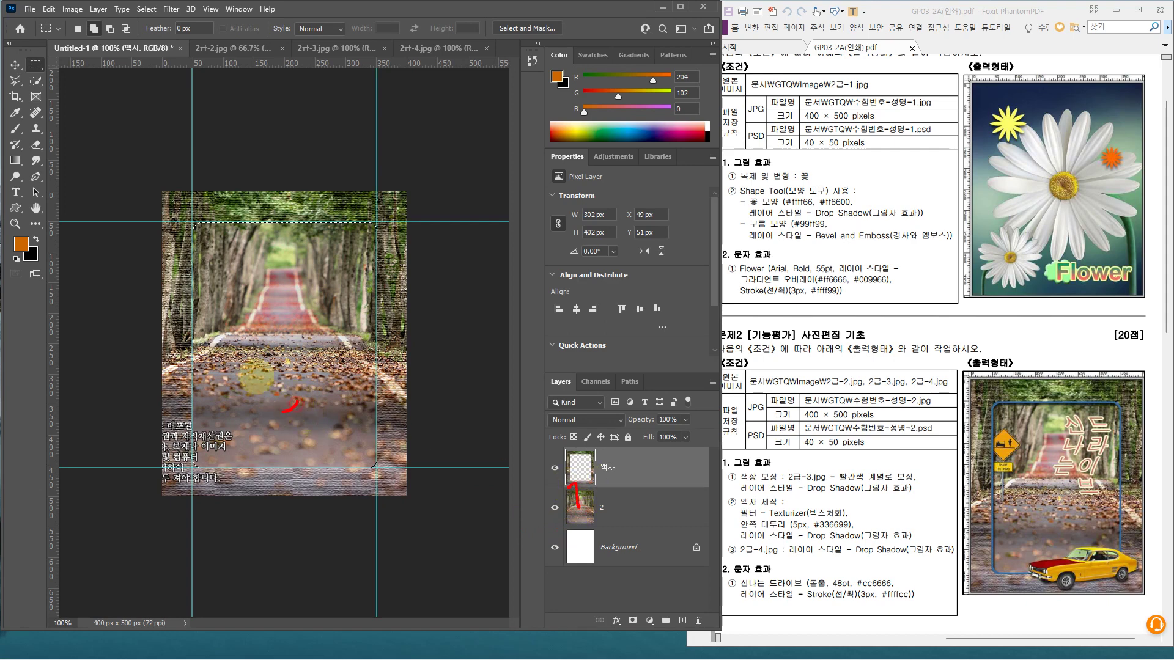
{"action": "key", "text": "Escape"}
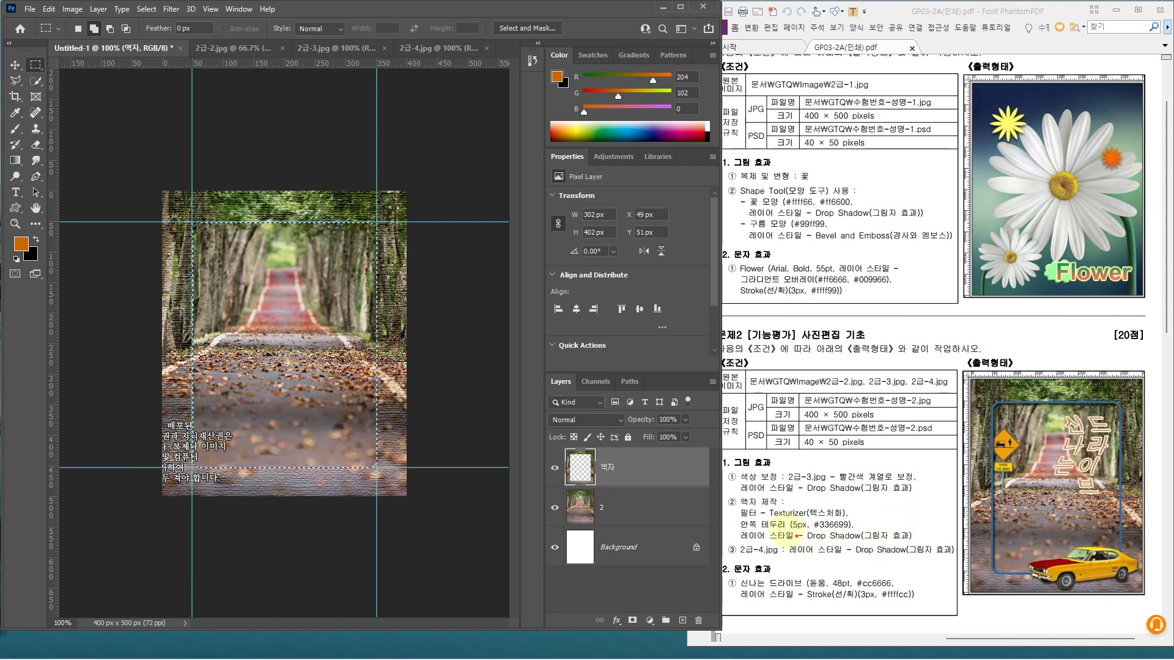
{"action": "left_click_drag", "start_coordinate": [748, 526], "coordinate": [856, 530]}
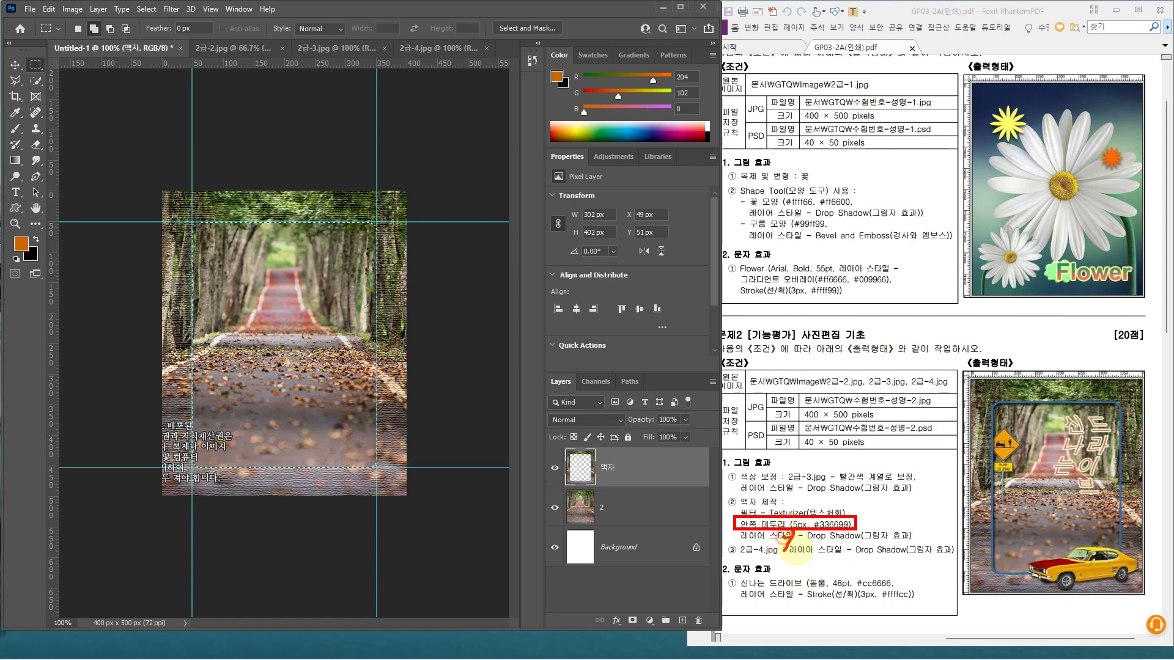
Stroke the rounded selection with a 5 px line in blue #336699
{"action": "left_click", "coordinate": [49, 9]}
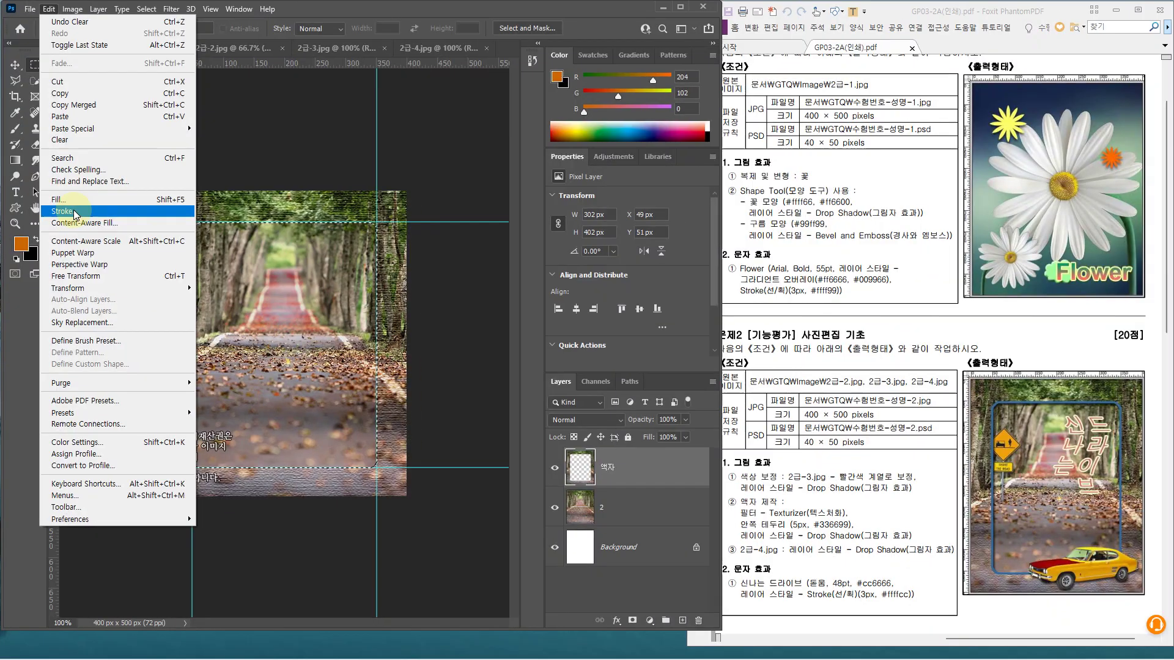
{"action": "left_click", "coordinate": [147, 213]}
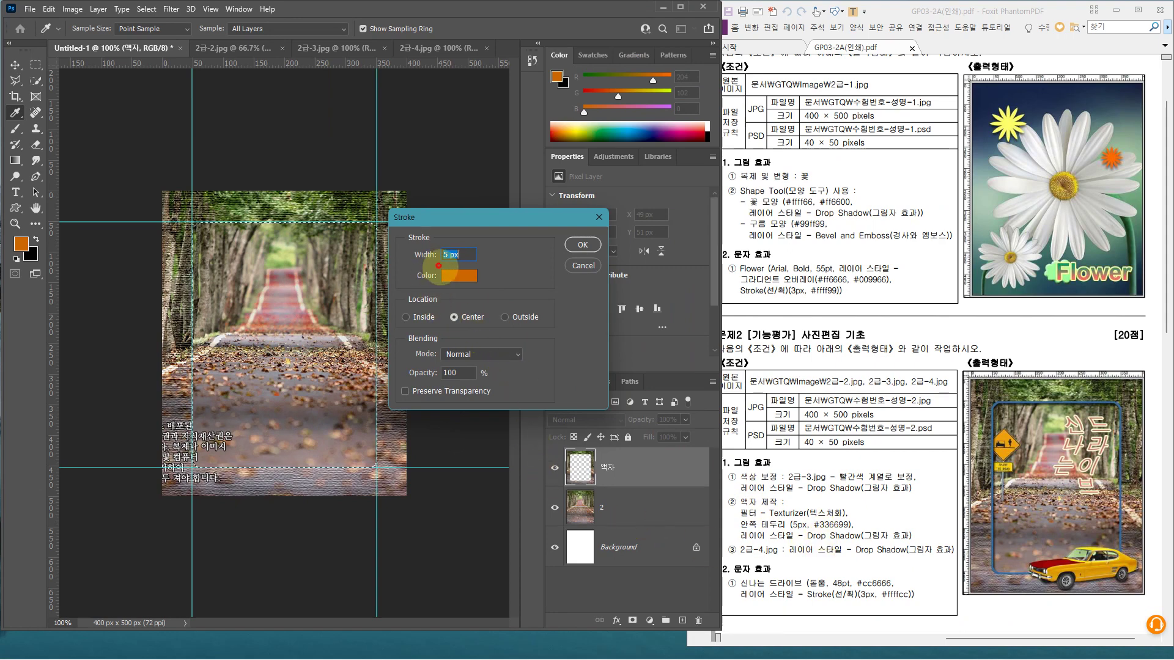
{"action": "left_click", "coordinate": [461, 276]}
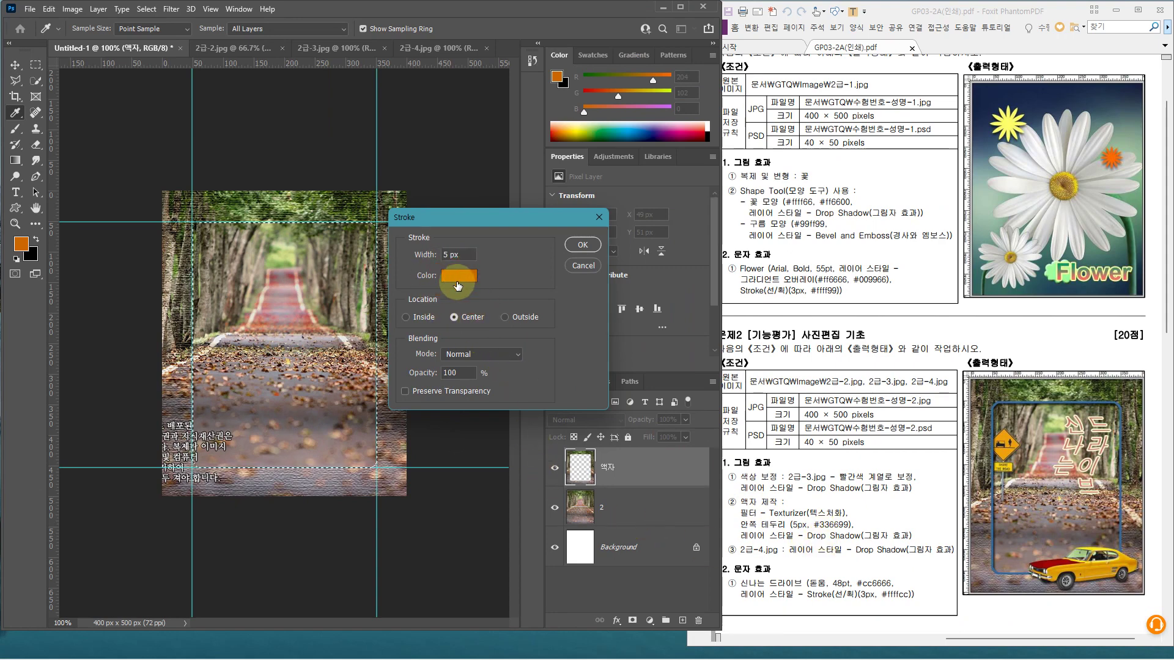
{"action": "type", "text": "336699"}
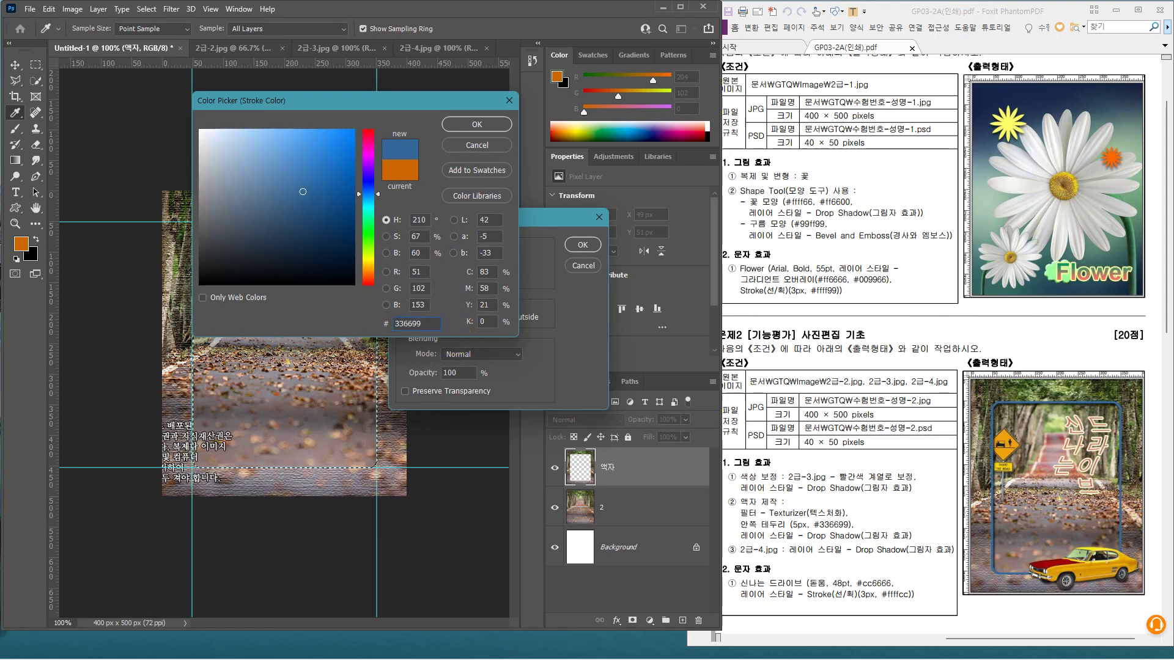
{"action": "key", "text": "Return"}
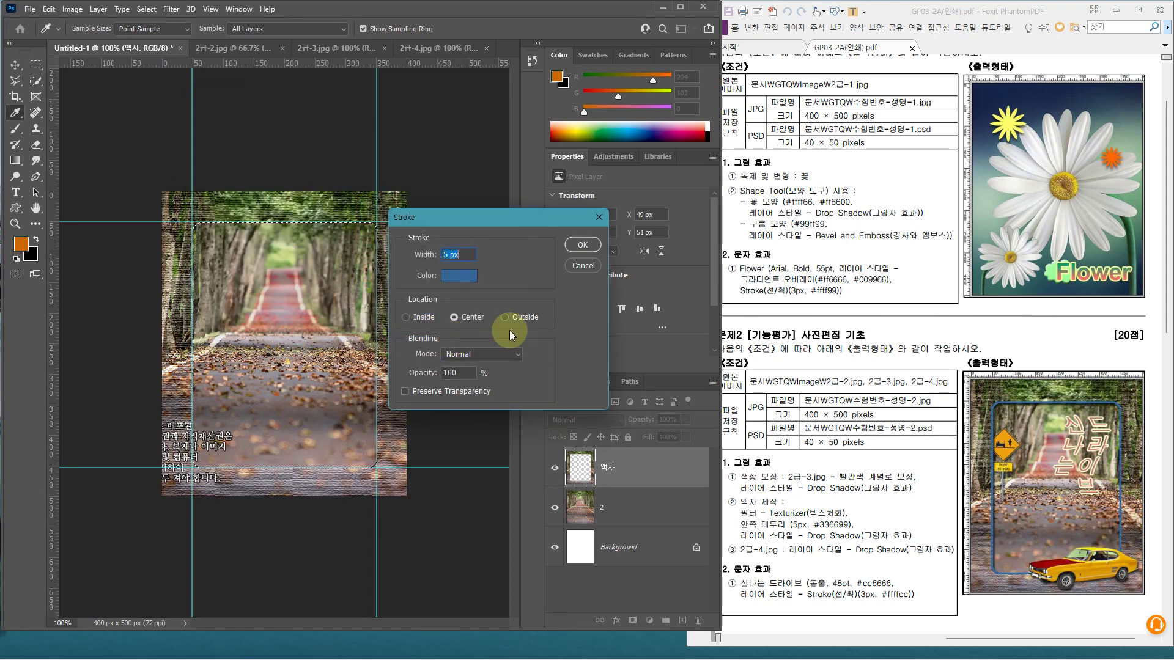
{"action": "left_click", "coordinate": [580, 244]}
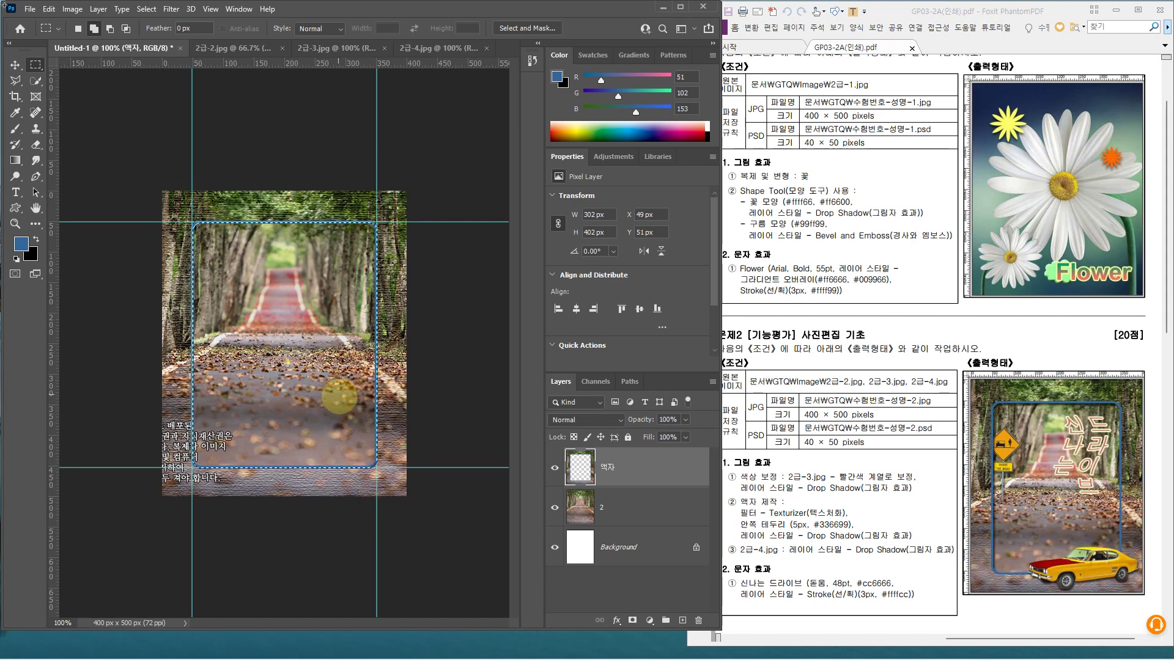
{"action": "left_click_drag", "start_coordinate": [448, 279], "coordinate": [462, 347]}
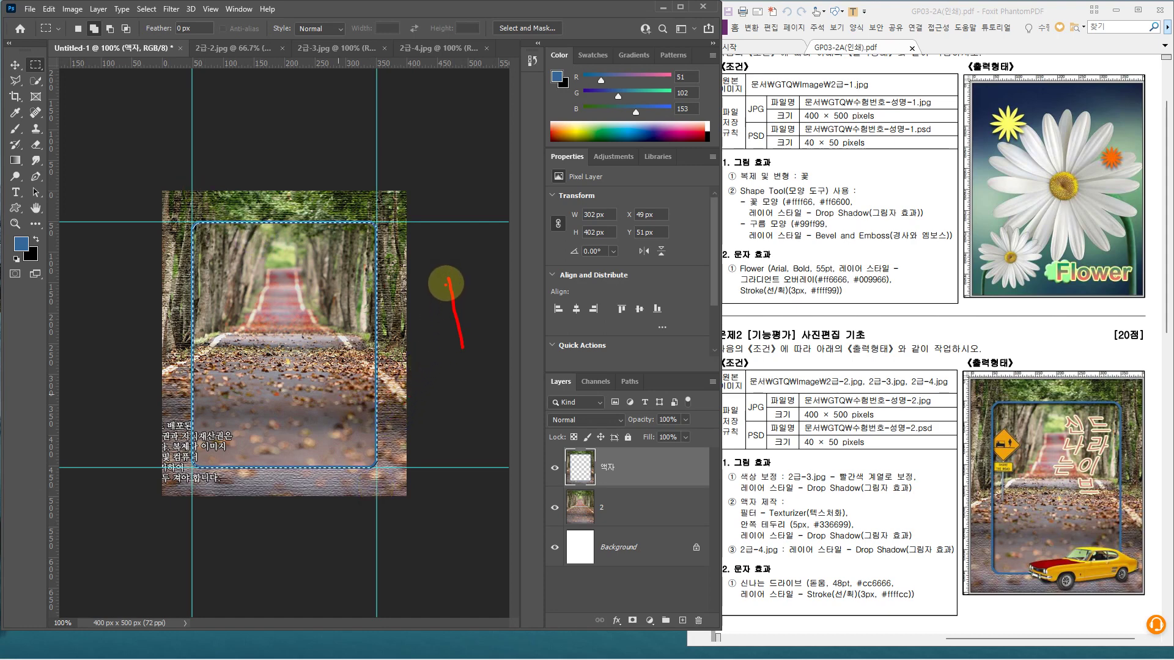
{"action": "mouse_move", "coordinate": [448, 276]}
{"action": "left_mouse_down"}
{"action": "mouse_move", "coordinate": [500, 284]}
{"action": "mouse_move", "coordinate": [502, 321]}
{"action": "mouse_move", "coordinate": [464, 349]}
{"action": "left_mouse_up"}
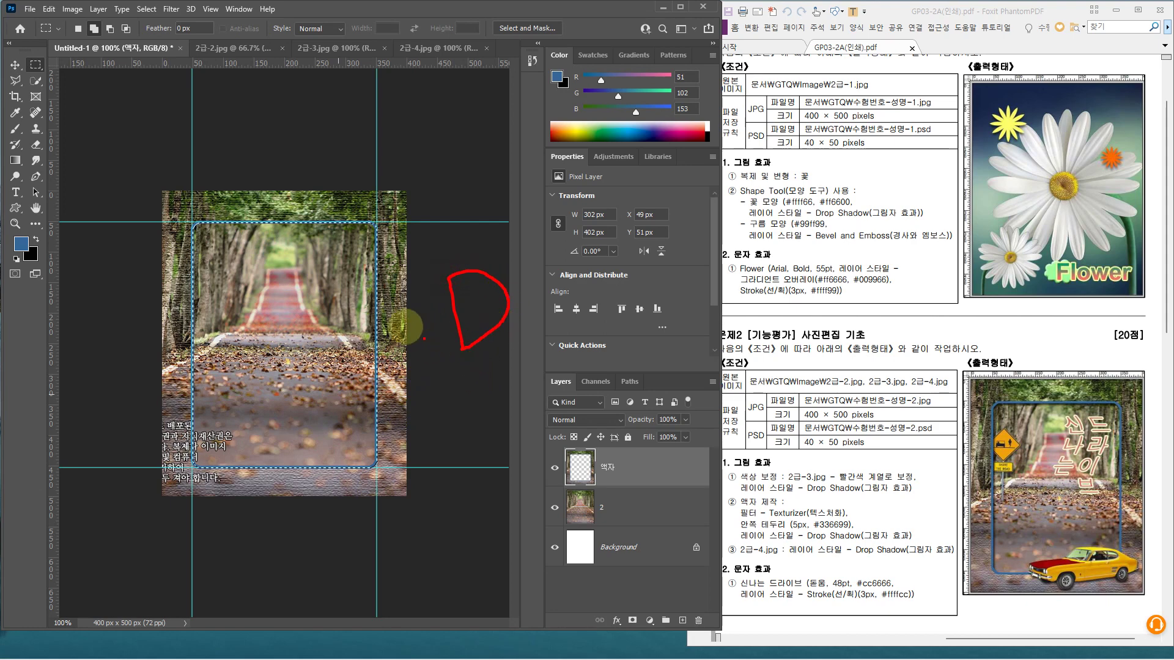
Deselect everything and turn off the guides to show the finished frame
{"action": "left_click", "coordinate": [147, 8]}
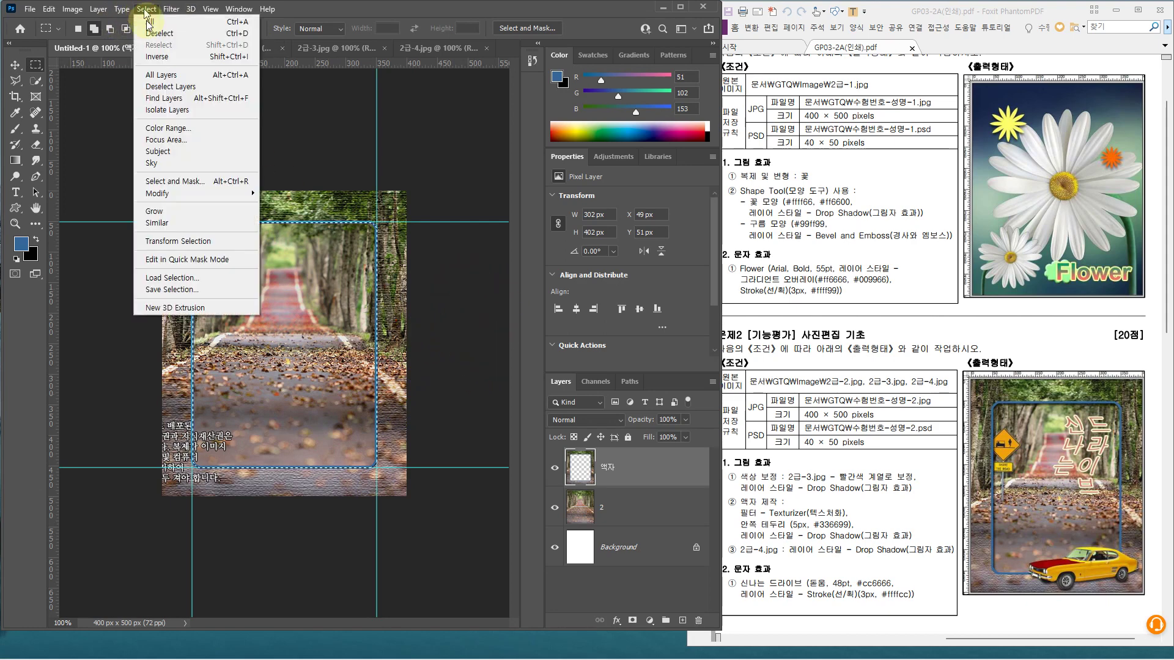
{"action": "left_click", "coordinate": [153, 34]}
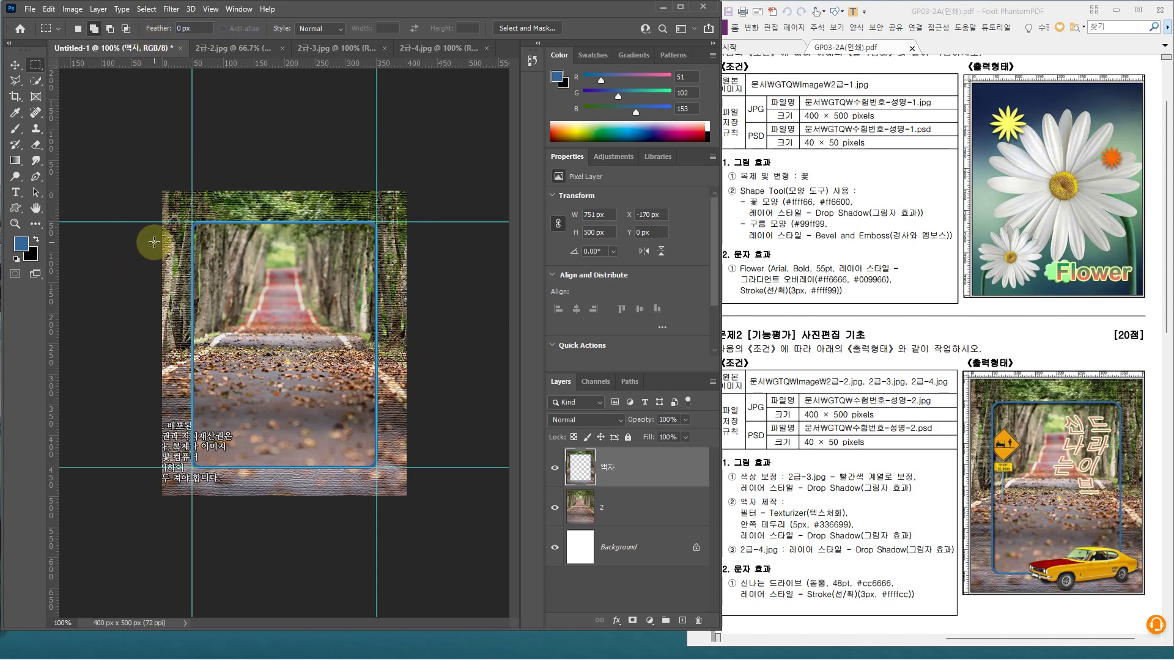
{"action": "left_click", "coordinate": [210, 9]}
{"action": "mouse_move", "coordinate": [249, 264]}
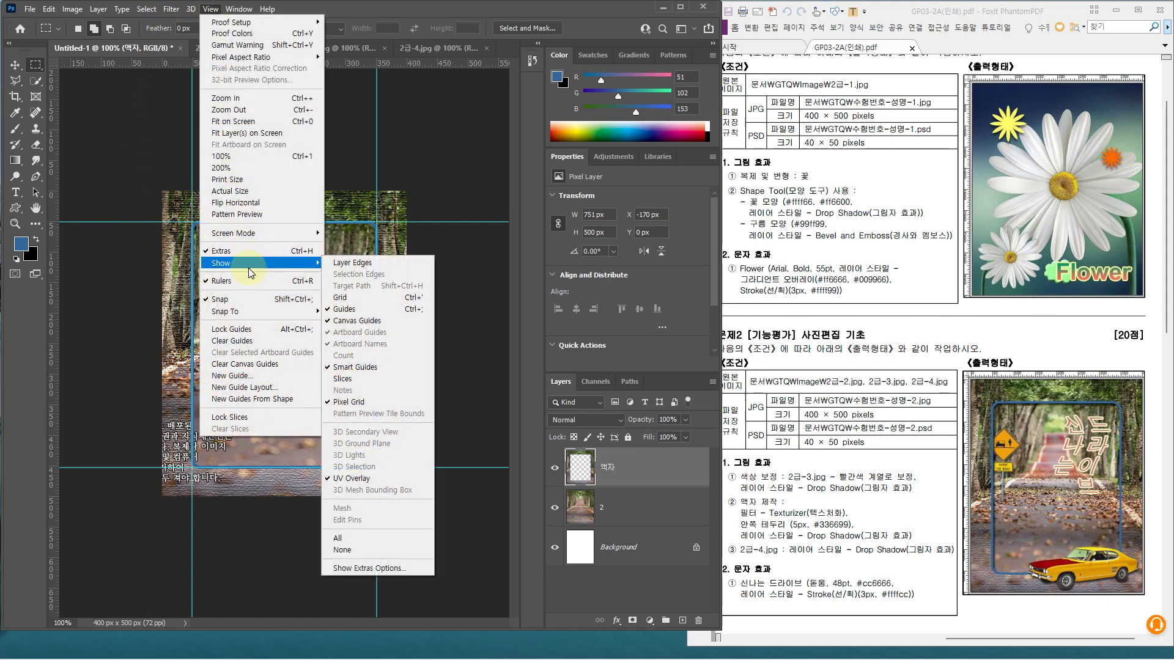
{"action": "left_click", "coordinate": [347, 310]}
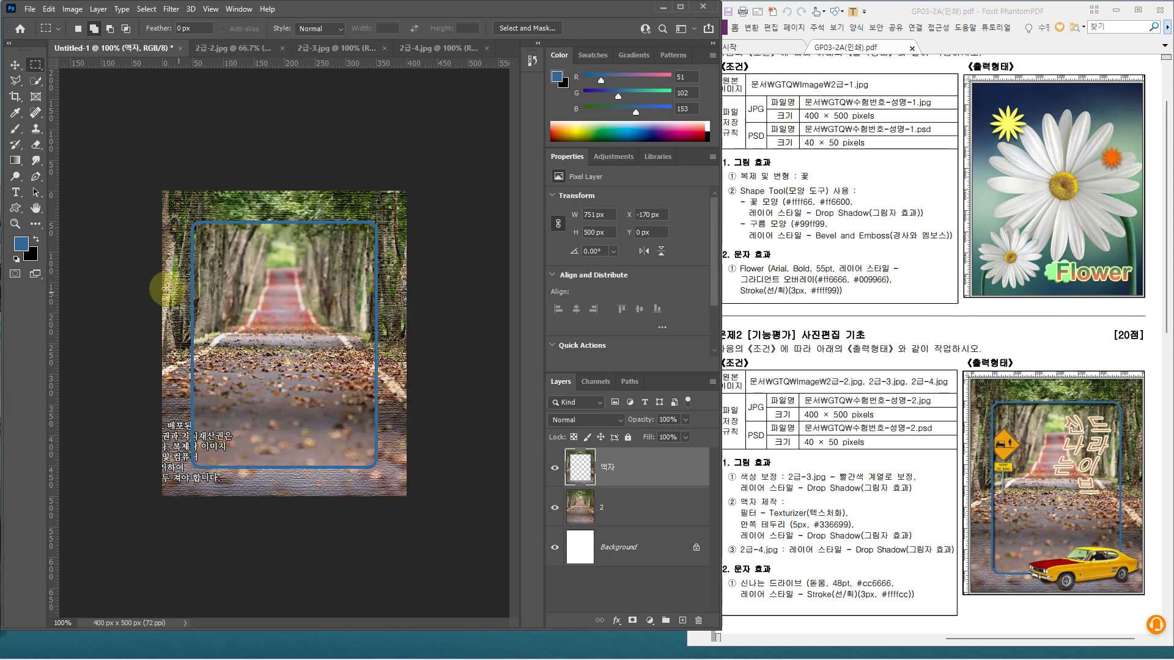
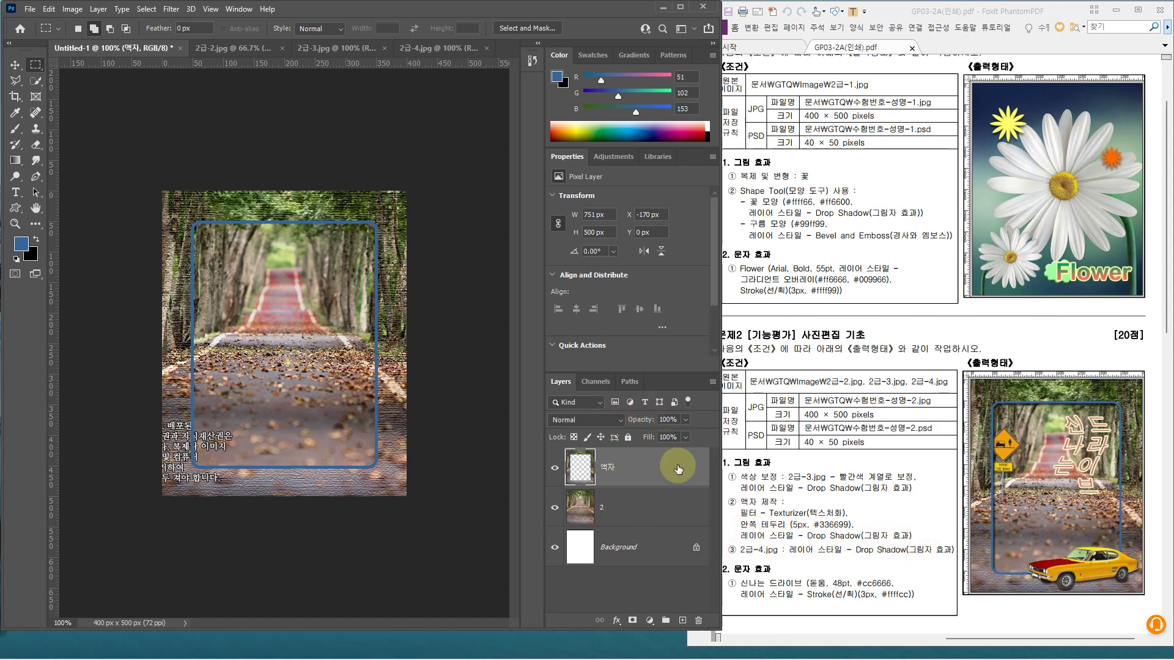
Add a Drop Shadow layer style to the 액자 frame layer: angle 120°, distance 5 px, size 5 px
{"action": "double_click", "coordinate": [657, 476]}
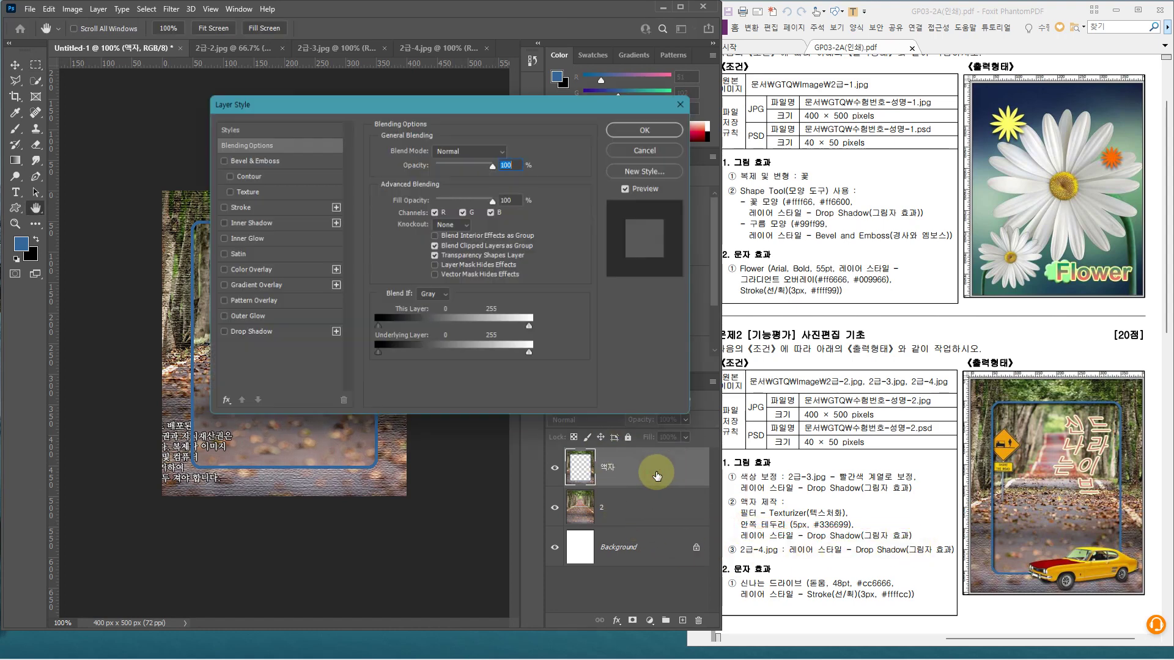
{"action": "left_click", "coordinate": [271, 335]}
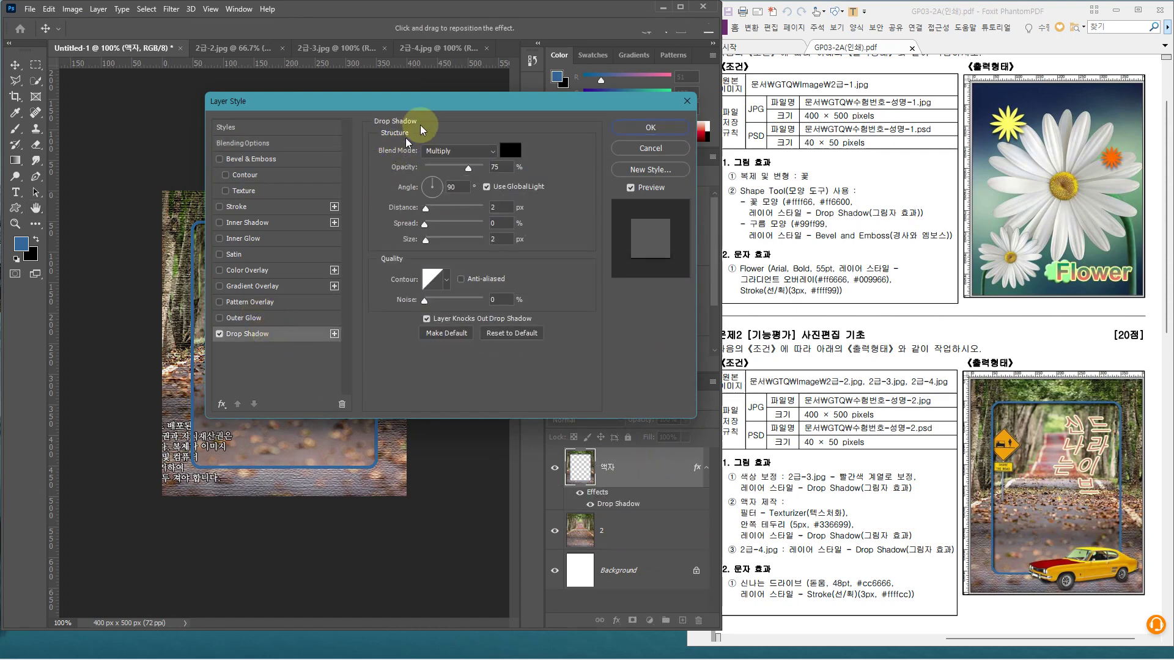
{"action": "left_click_drag", "start_coordinate": [440, 102], "coordinate": [634, 102]}
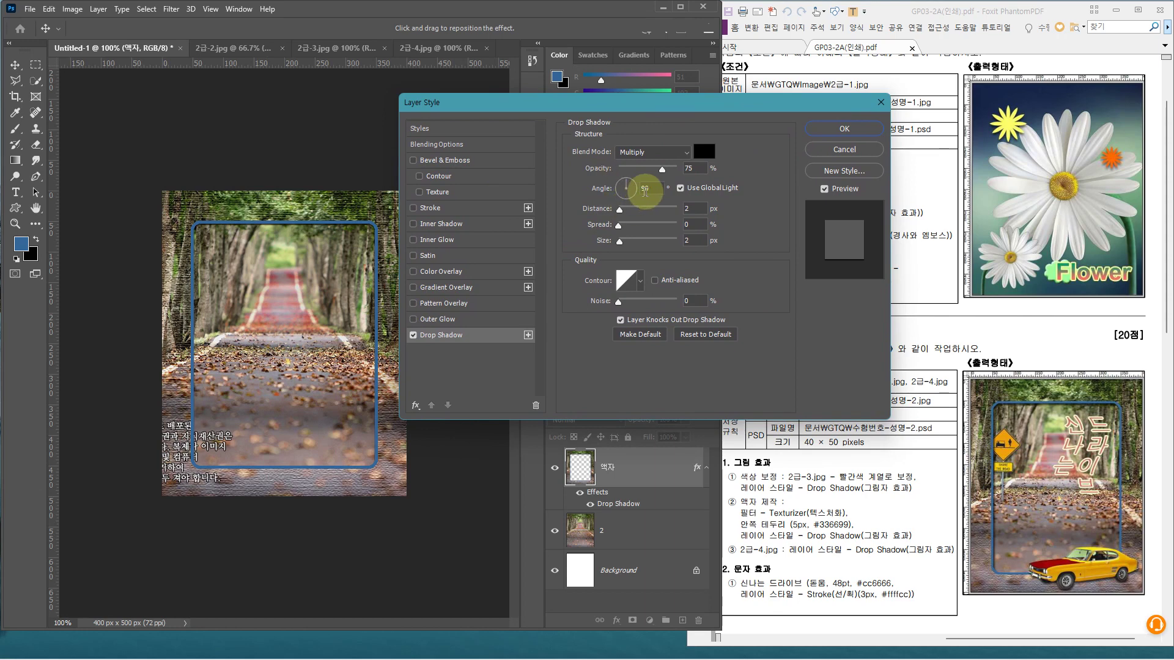
{"action": "left_click", "coordinate": [626, 187]}
{"action": "type", "text": "120"}
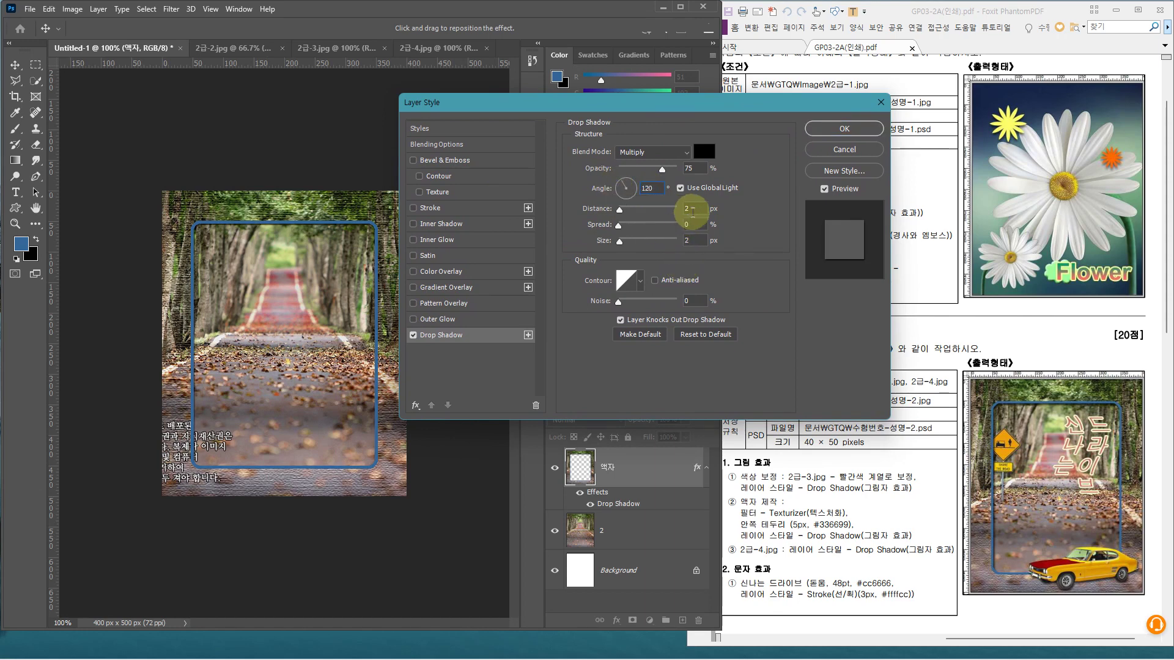
{"action": "key", "text": "Tab"}
{"action": "type", "text": "5"}
{"action": "key", "text": "Tab"}
{"action": "key", "text": "Tab"}
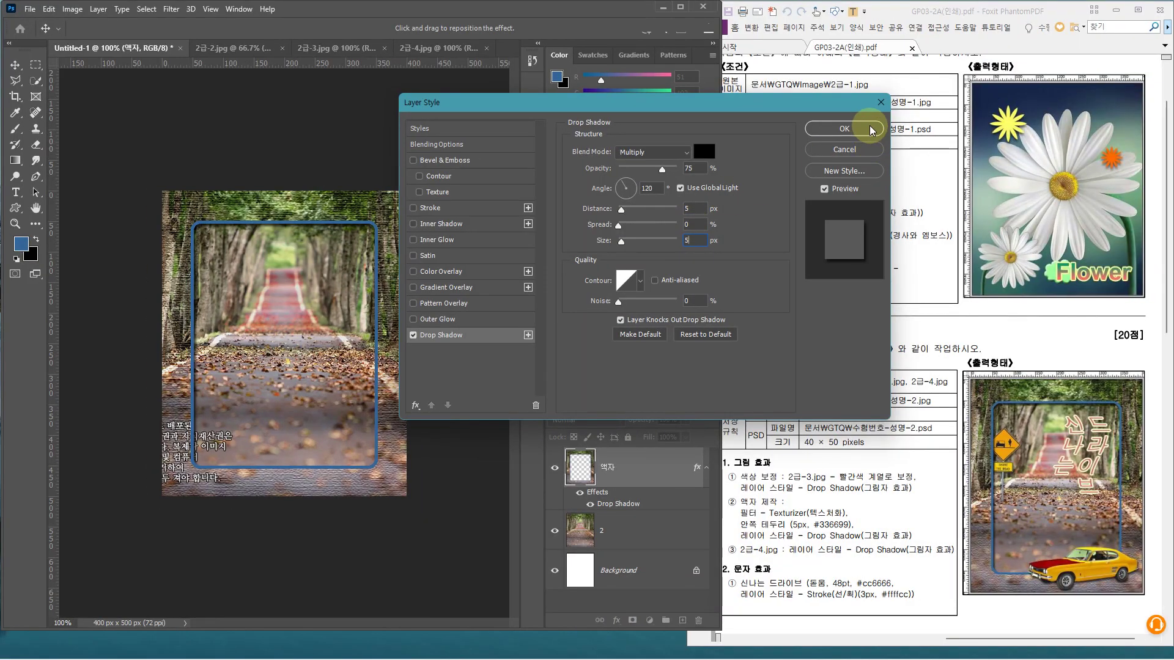
{"action": "left_click", "coordinate": [871, 130]}
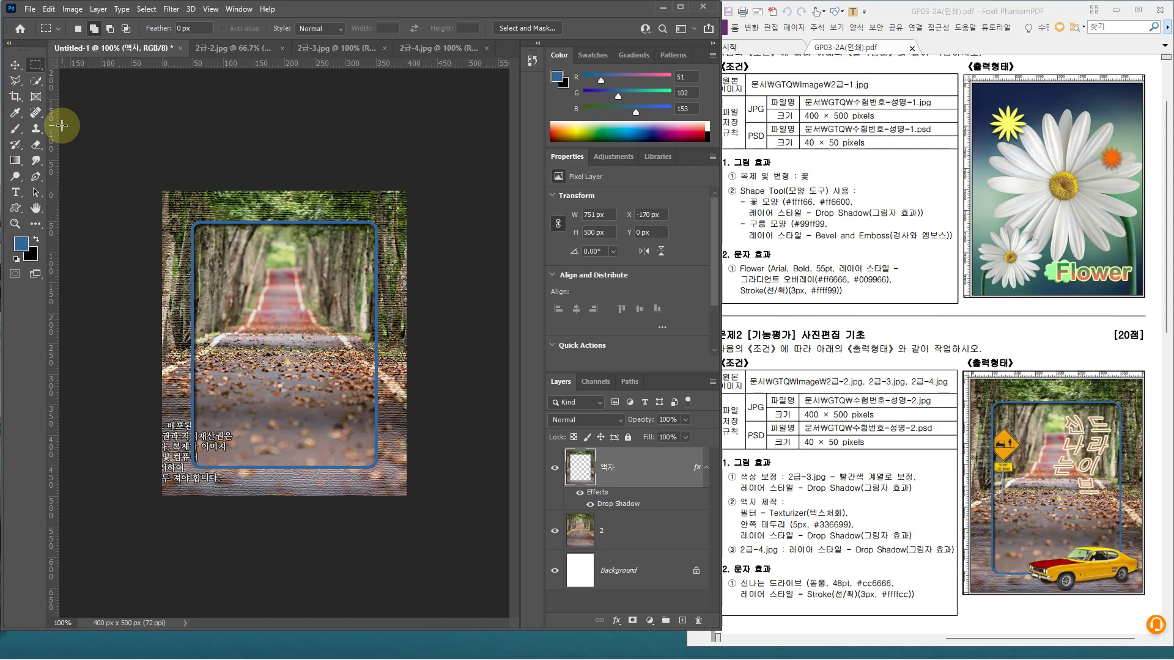
Save the composite as a PSD in the GTQ folder, with the earlier exam file's number changed to -2
{"action": "key", "text": "ctrl+s"}
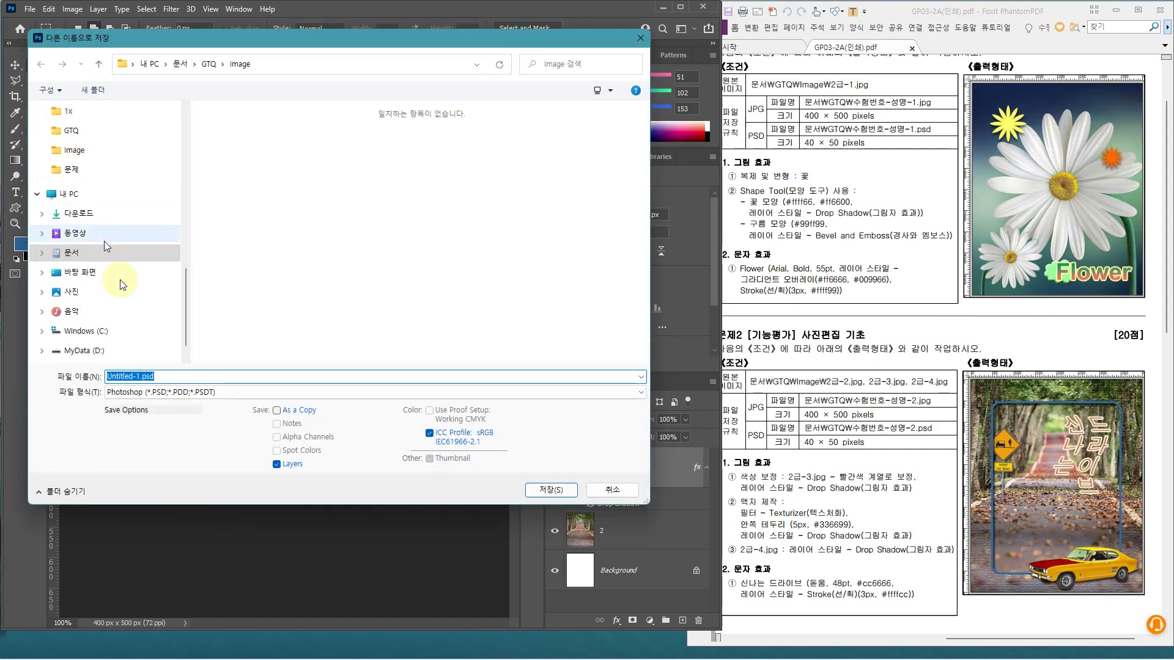
{"action": "left_click_drag", "start_coordinate": [188, 344], "coordinate": [188, 353]}
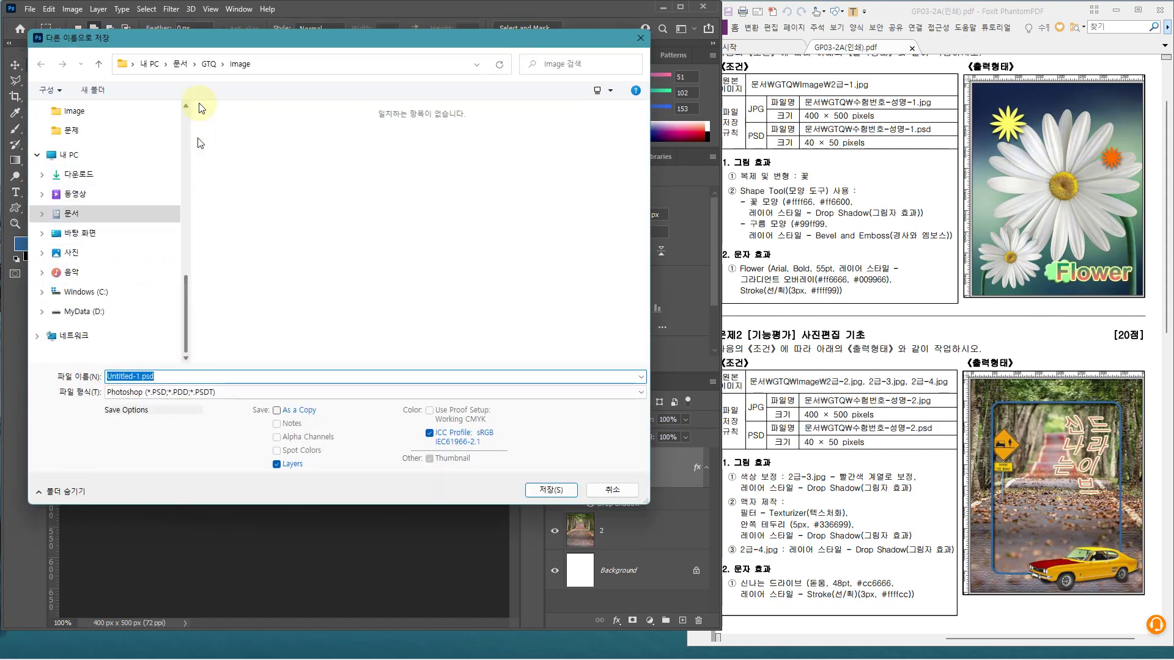
{"action": "left_click", "coordinate": [208, 66]}
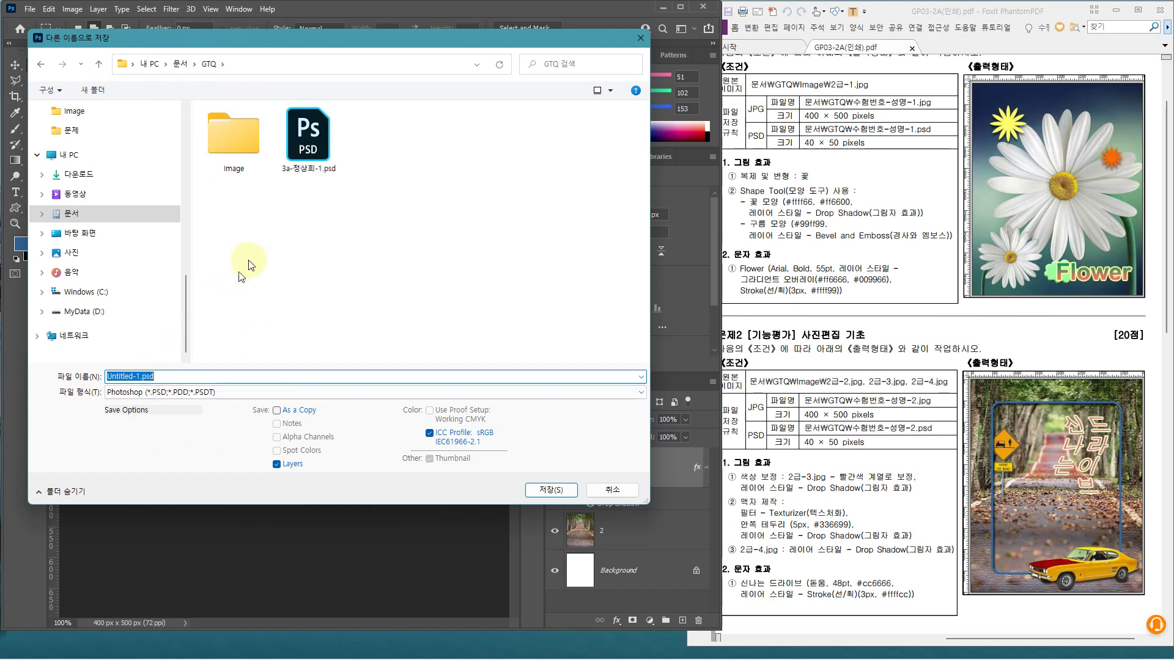
{"action": "left_click", "coordinate": [307, 139]}
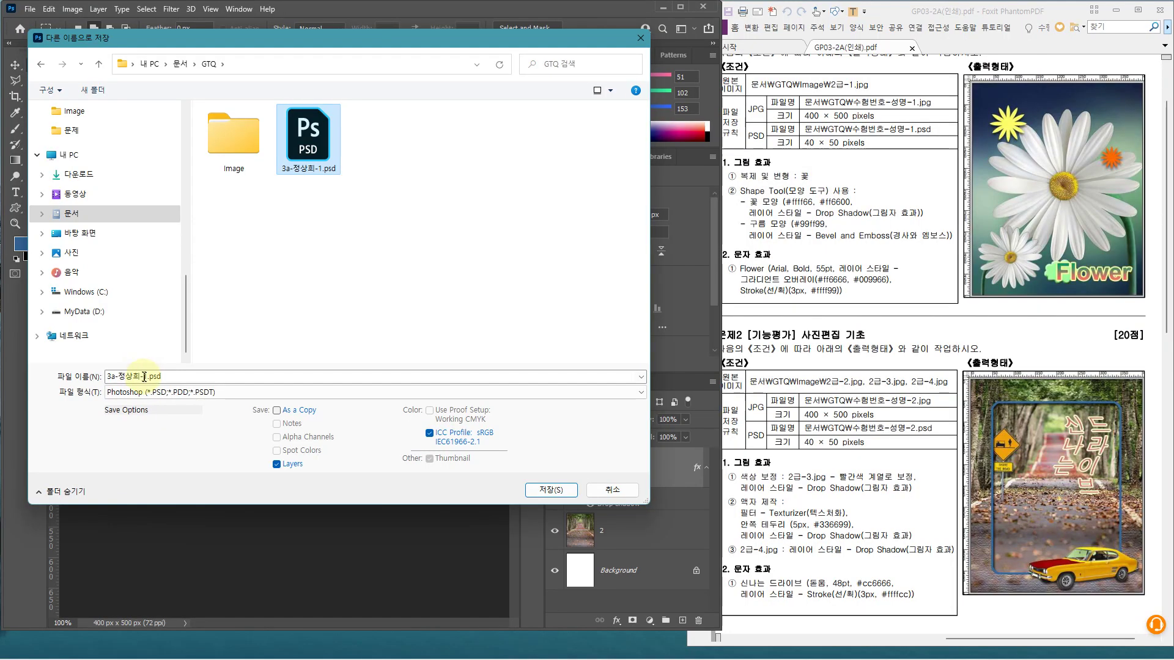
{"action": "double_click", "coordinate": [144, 376]}
{"action": "left_click", "coordinate": [146, 376]}
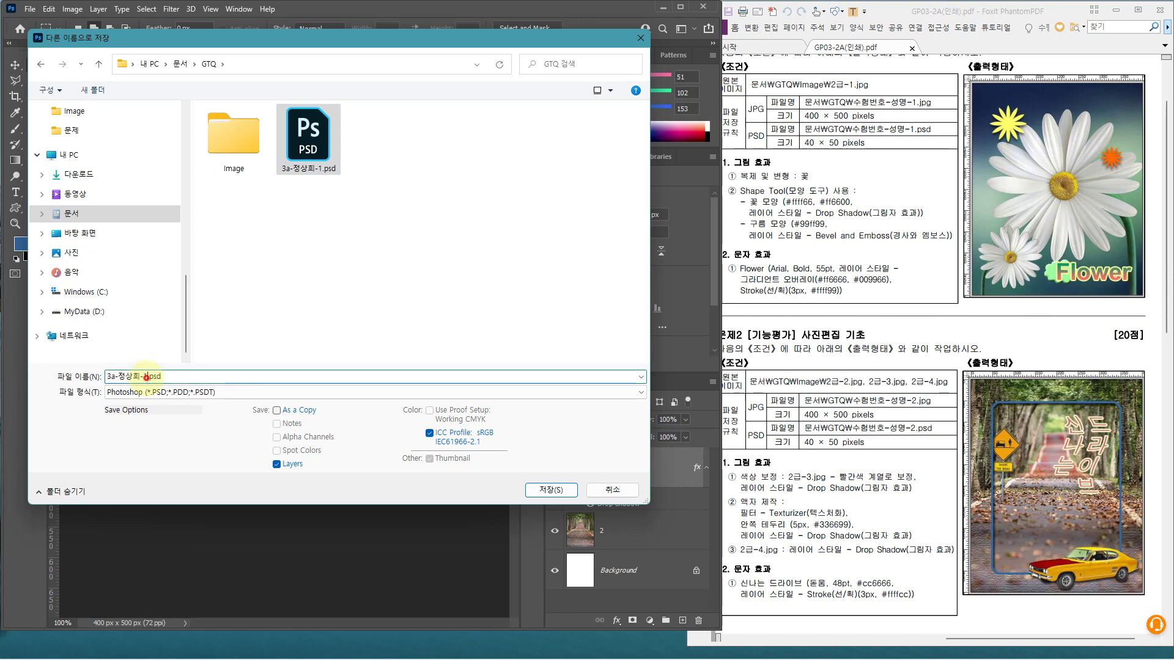
{"action": "key", "text": "BackSpace"}
{"action": "type", "text": "2"}
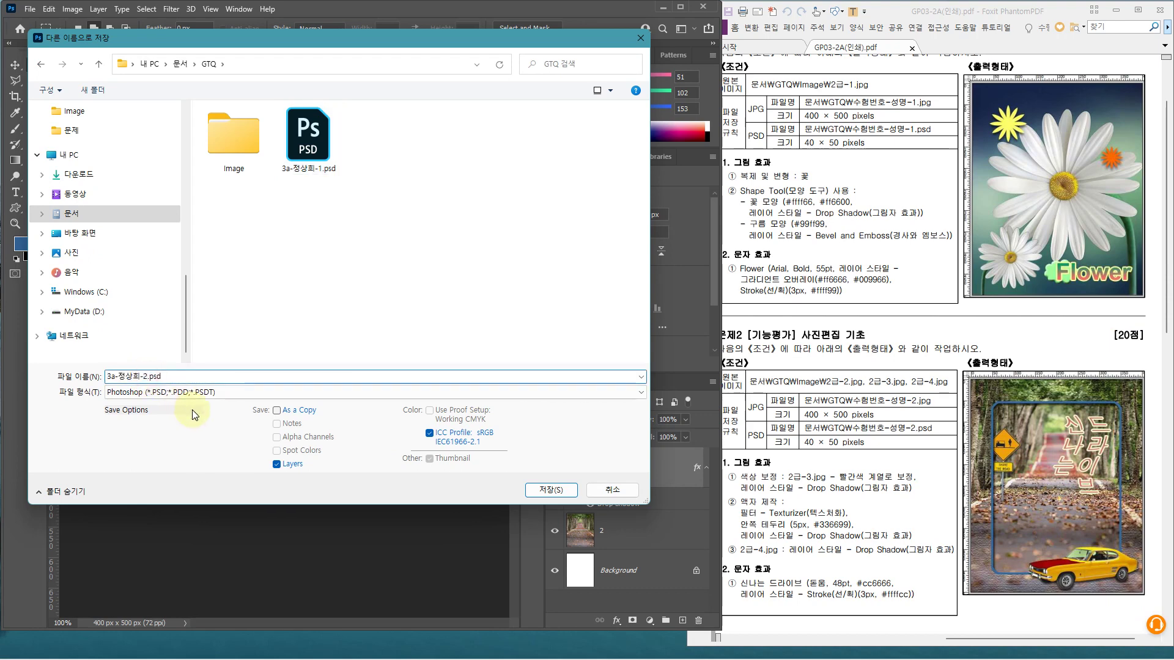
{"action": "key", "text": "Return"}
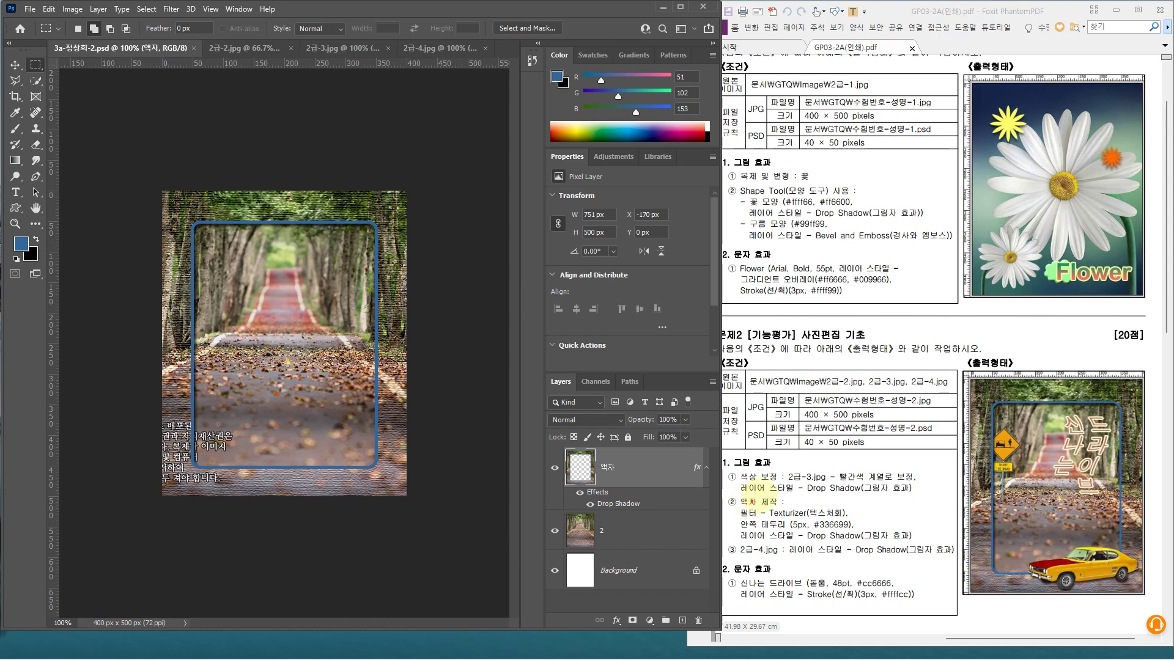
Close 2급-2.jpg and bring up the 2급-3.jpg car image
{"action": "mouse_move", "coordinate": [723, 468]}
{"action": "left_mouse_down"}
{"action": "mouse_move", "coordinate": [899, 506]}
{"action": "mouse_move", "coordinate": [927, 497]}
{"action": "left_mouse_up"}
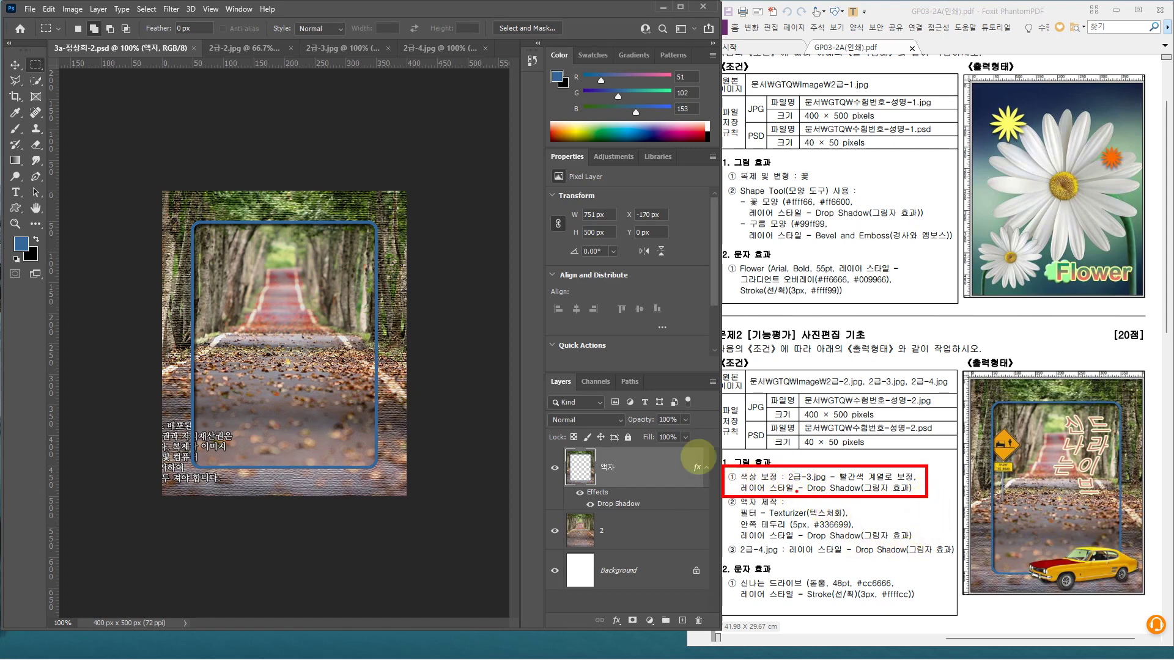
{"action": "left_click", "coordinate": [267, 54]}
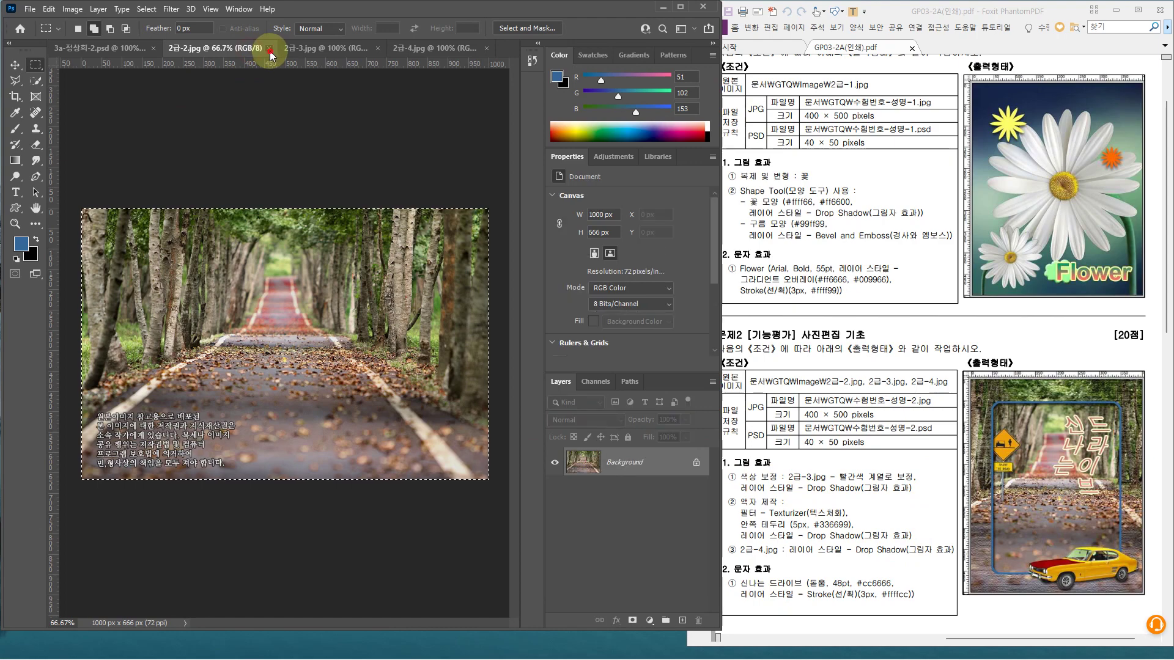
{"action": "left_click", "coordinate": [268, 49]}
{"action": "left_click", "coordinate": [264, 49]}
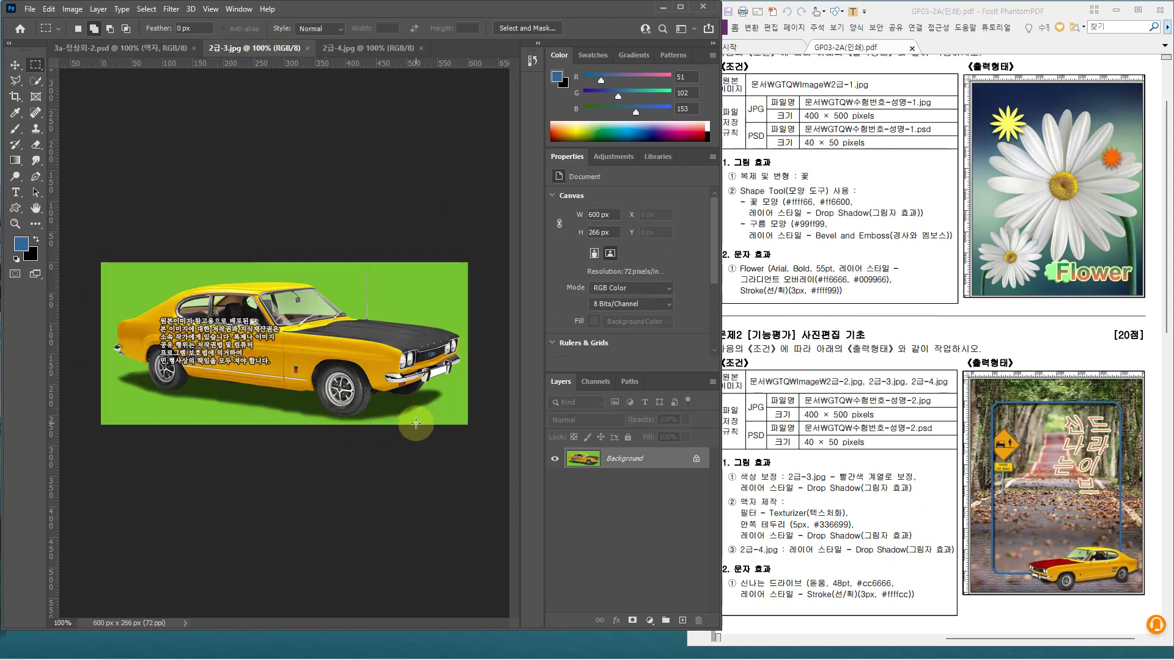
Select the yellow car with the Object Selection Tool and drag it into the composite
{"action": "left_click", "coordinate": [36, 85]}
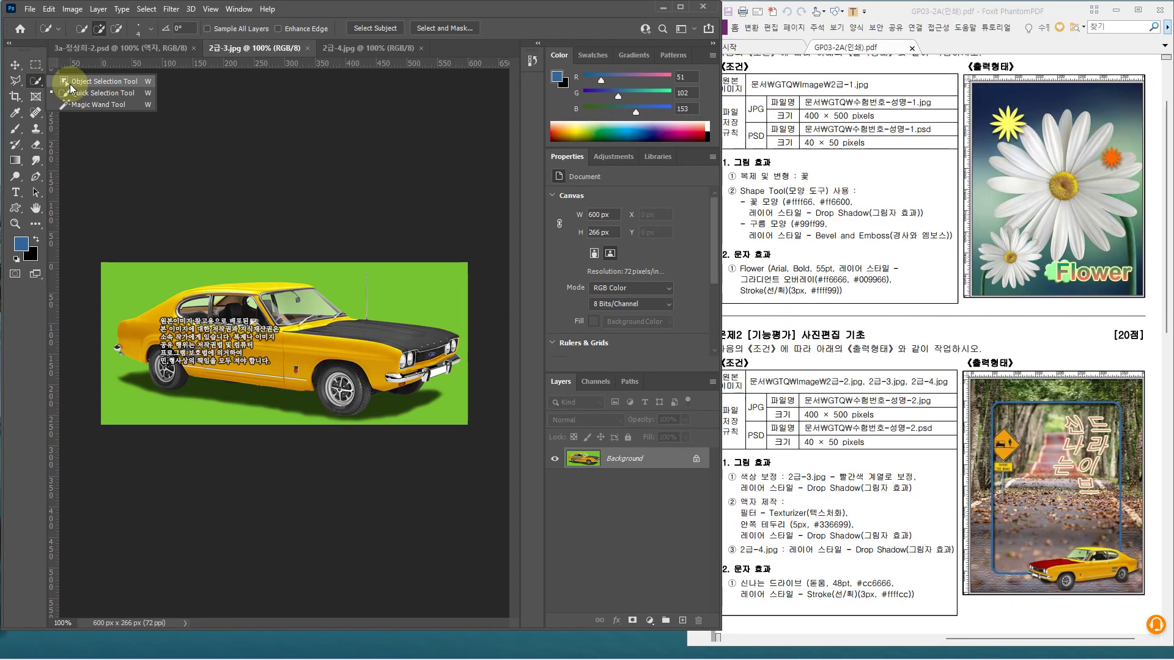
{"action": "left_click", "coordinate": [71, 84]}
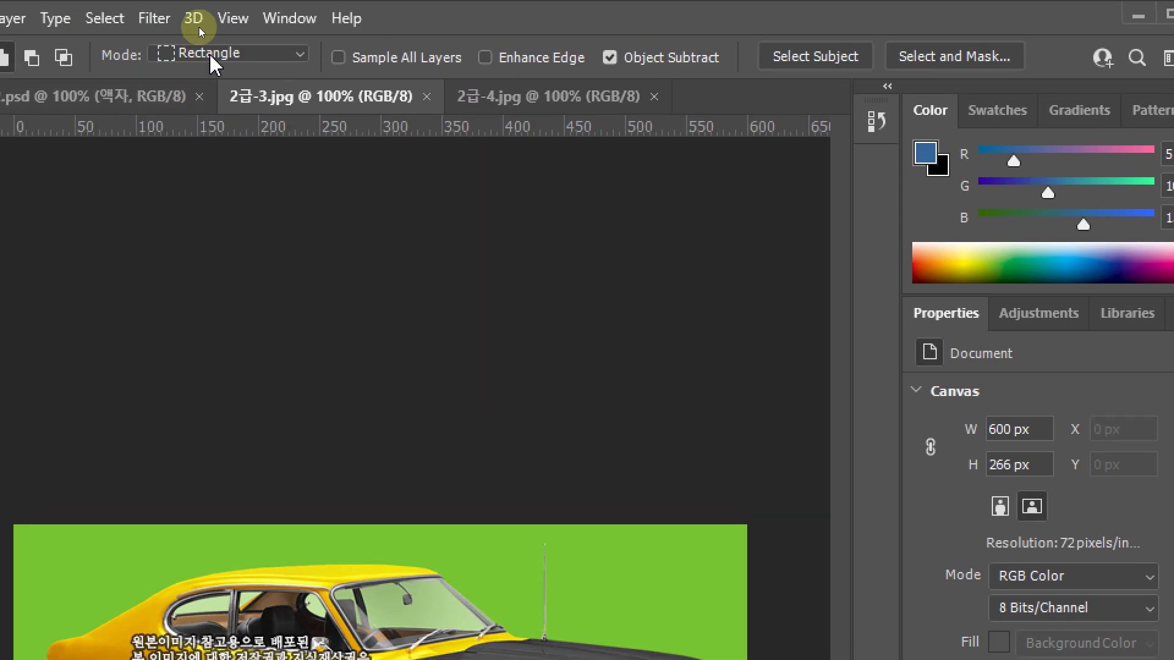
{"action": "left_click", "coordinate": [210, 55]}
{"action": "left_click", "coordinate": [210, 71]}
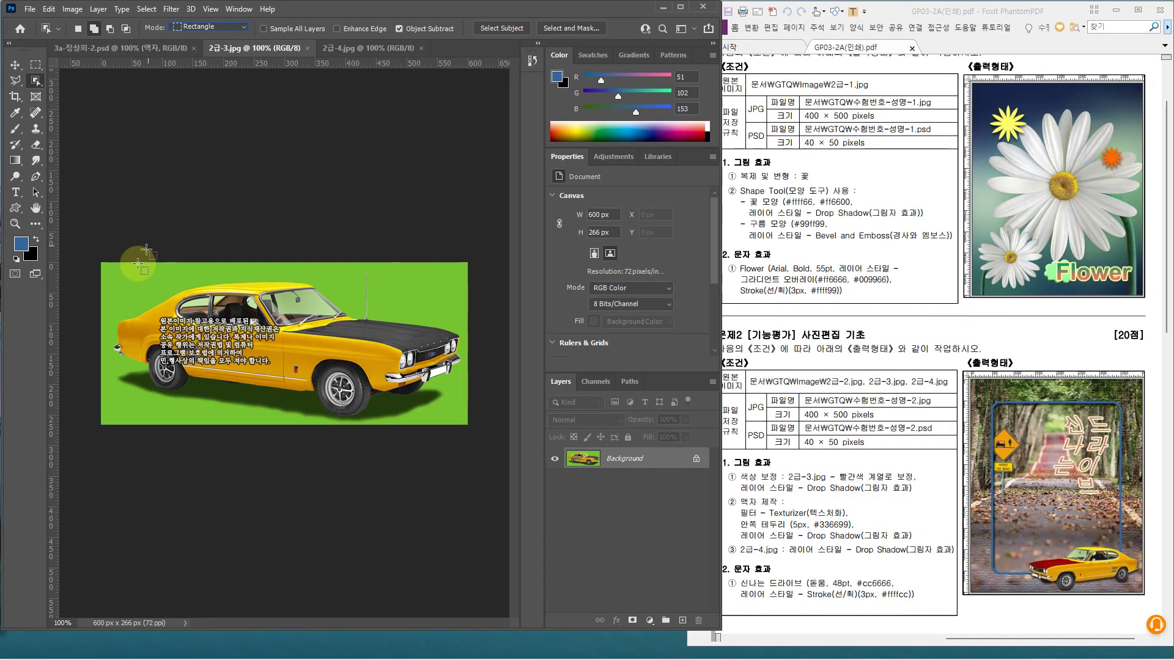
{"action": "left_click_drag", "start_coordinate": [101, 271], "coordinate": [472, 410]}
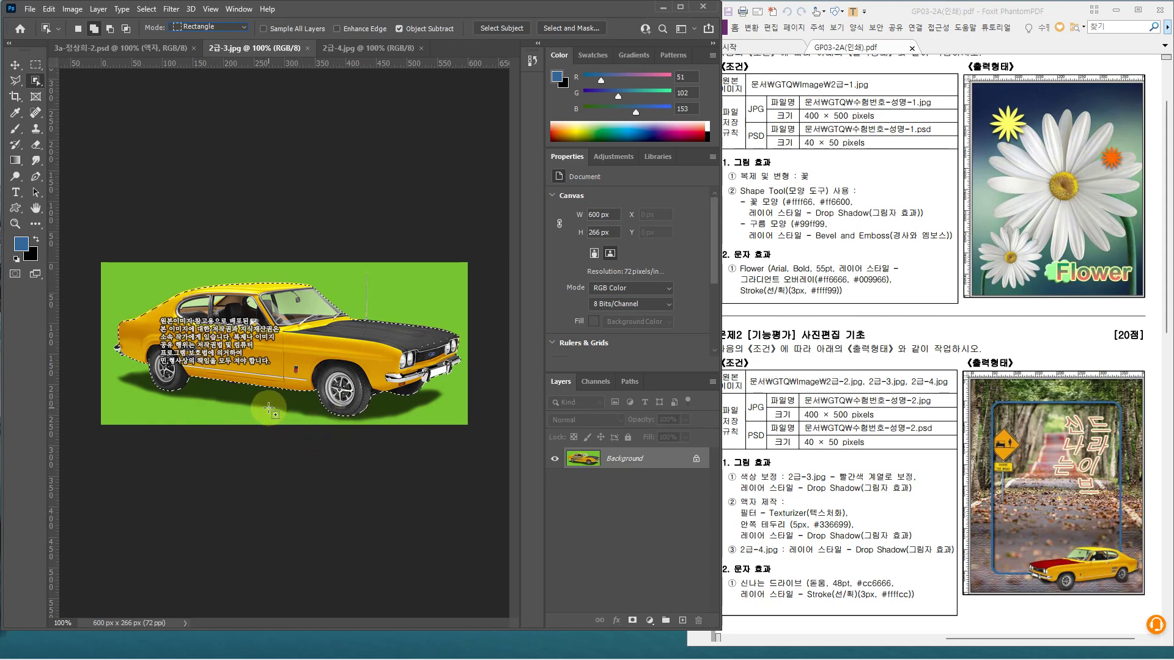
{"action": "mouse_move", "coordinate": [265, 407]}
{"action": "left_mouse_down"}
{"action": "mouse_move", "coordinate": [136, 62]}
{"action": "mouse_move", "coordinate": [80, 55]}
{"action": "mouse_move", "coordinate": [104, 49]}
{"action": "mouse_move", "coordinate": [280, 410]}
{"action": "left_mouse_up"}
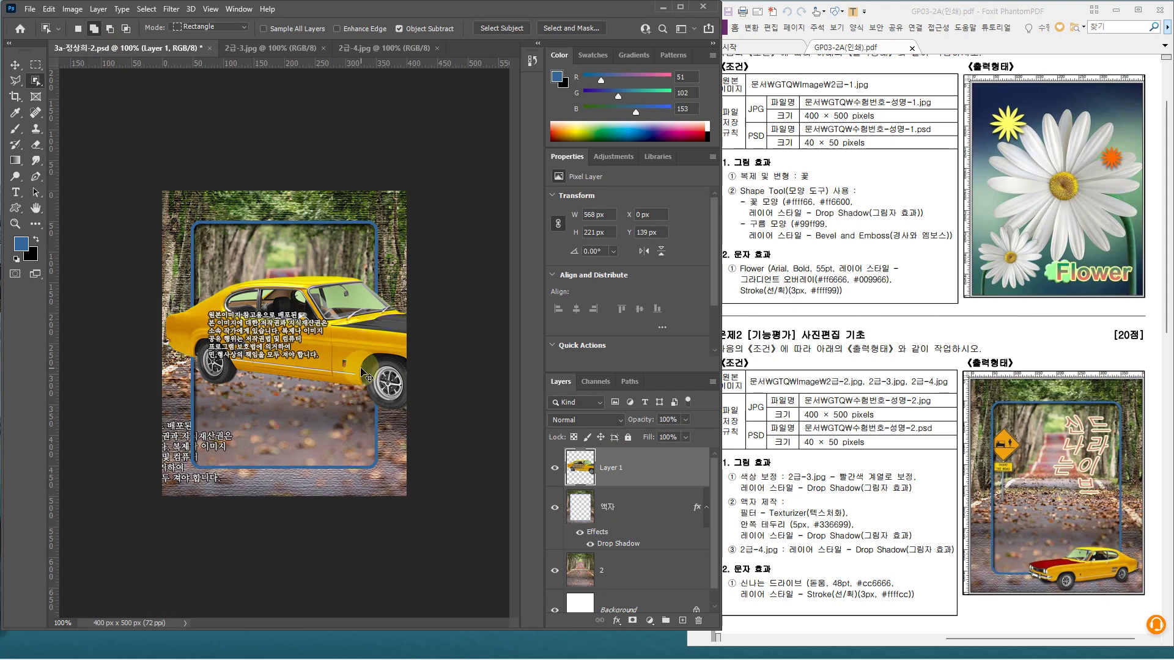
Free-transform the car smaller, flip it horizontally and set it at the composite's lower right
{"action": "key", "text": "ctrl+t"}
{"action": "left_click_drag", "start_coordinate": [165, 274], "coordinate": [259, 314]}
{"action": "left_click_drag", "start_coordinate": [349, 348], "coordinate": [252, 403]}
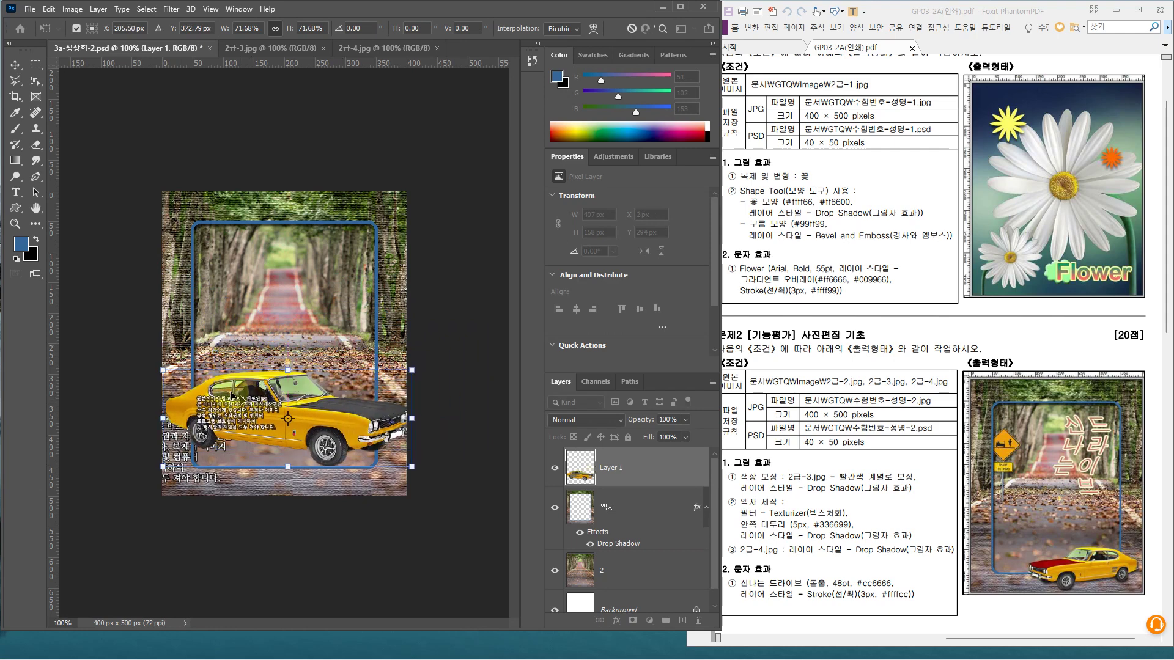
{"action": "left_click_drag", "start_coordinate": [216, 390], "coordinate": [217, 391]}
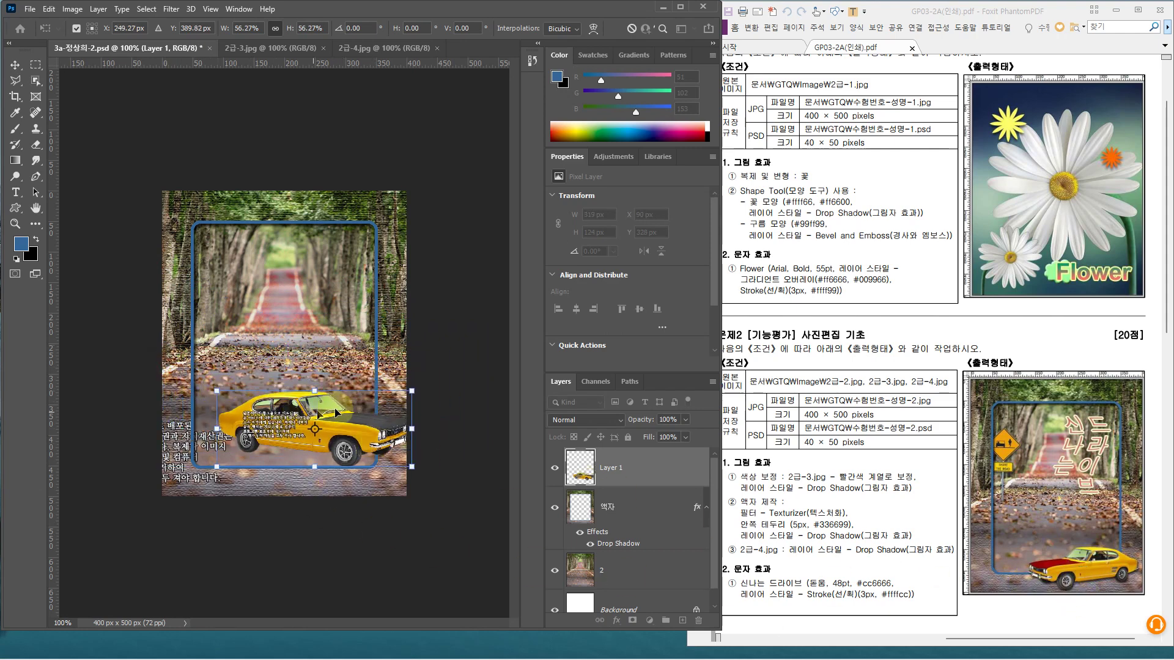
{"action": "right_click", "coordinate": [347, 418]}
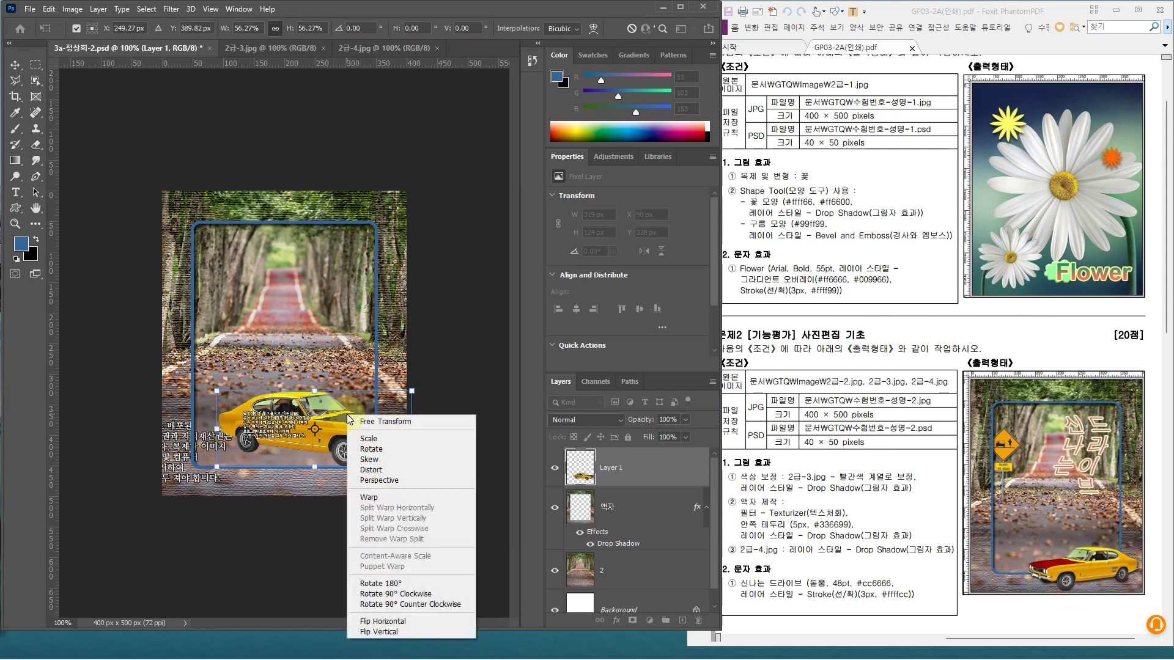
{"action": "left_click", "coordinate": [395, 622]}
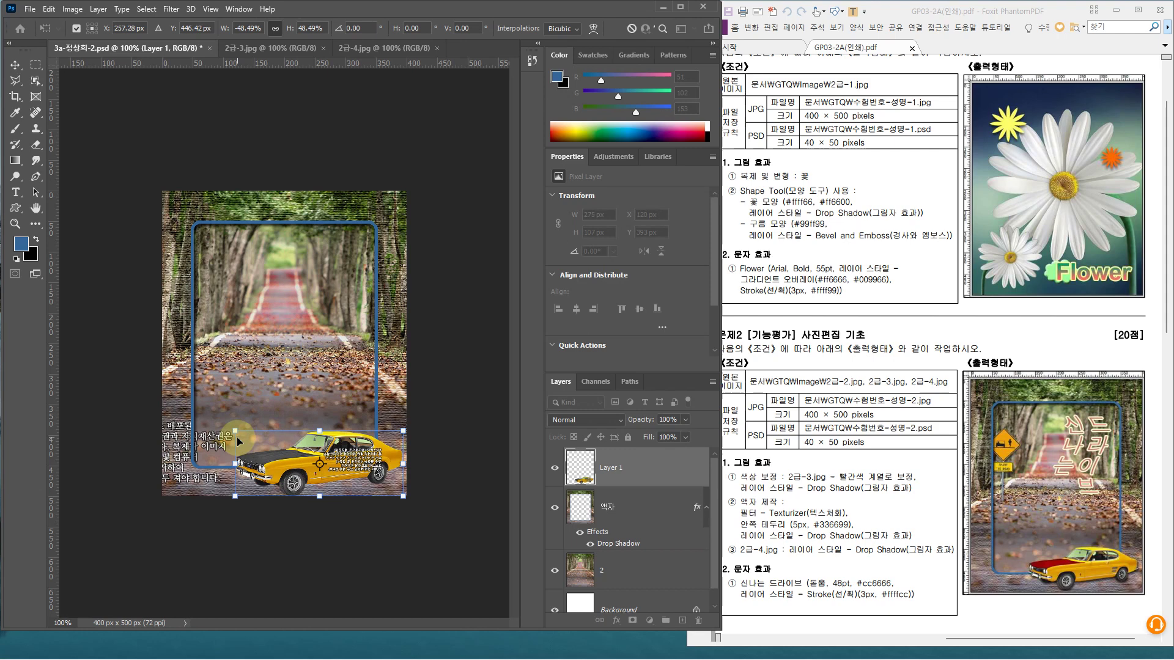
{"action": "double_click", "coordinate": [238, 441]}
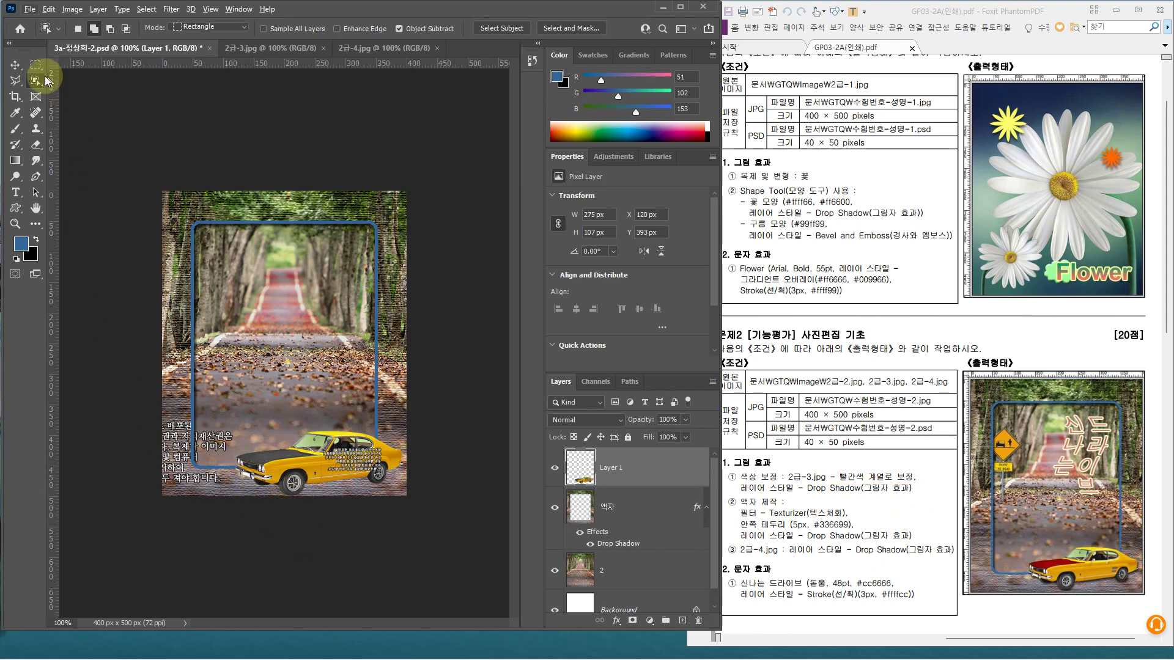
Select the car's hood with the Quick Selection tool
{"action": "right_click", "coordinate": [36, 81]}
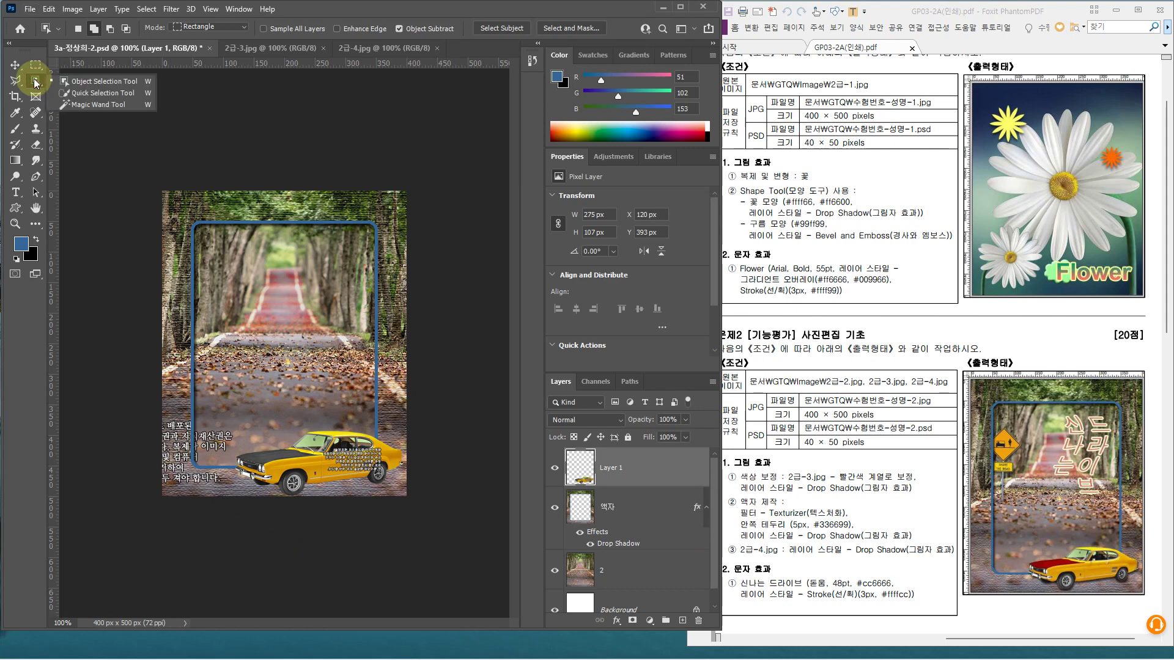
{"action": "left_click", "coordinate": [103, 95]}
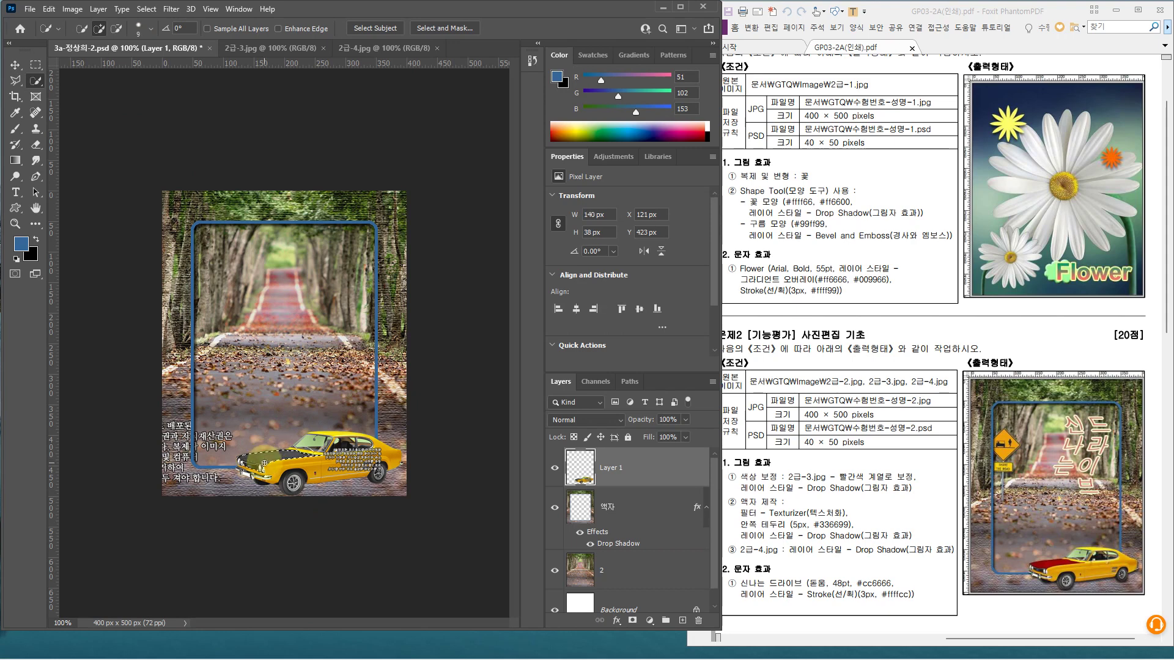
{"action": "mouse_move", "coordinate": [257, 465]}
{"action": "left_mouse_down"}
{"action": "mouse_move", "coordinate": [262, 551]}
{"action": "mouse_move", "coordinate": [249, 481]}
{"action": "mouse_move", "coordinate": [235, 470]}
{"action": "mouse_move", "coordinate": [270, 475]}
{"action": "mouse_move", "coordinate": [254, 524]}
{"action": "mouse_move", "coordinate": [234, 491]}
{"action": "mouse_move", "coordinate": [290, 511]}
{"action": "mouse_move", "coordinate": [236, 466]}
{"action": "mouse_move", "coordinate": [308, 538]}
{"action": "mouse_move", "coordinate": [295, 536]}
{"action": "left_mouse_up"}
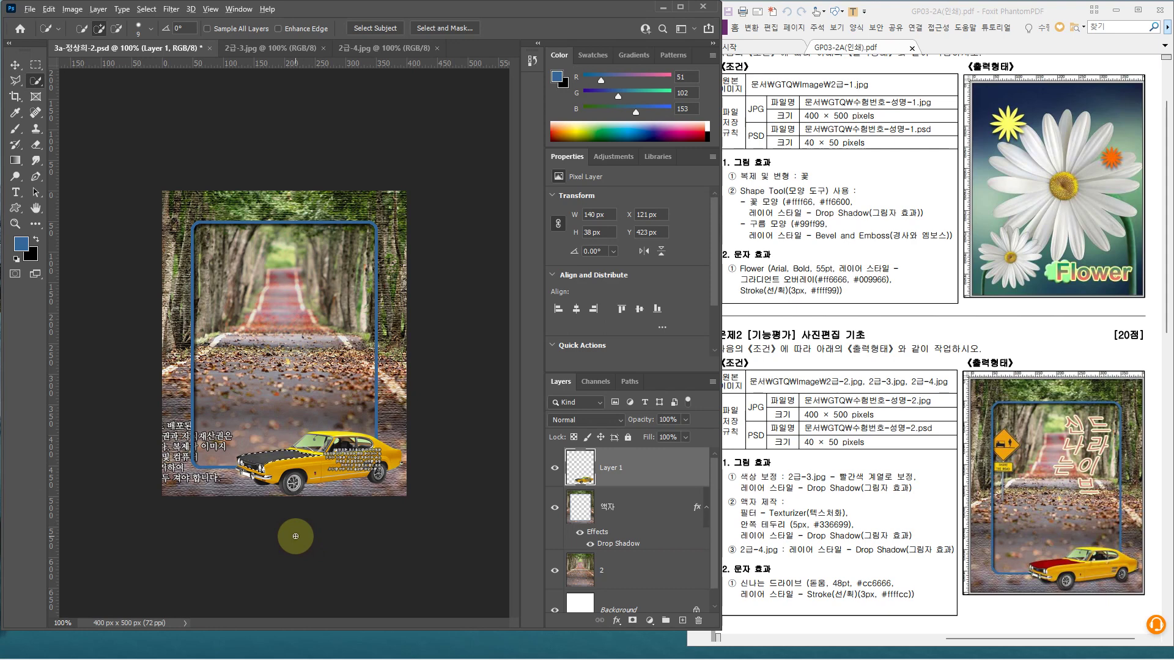
{"action": "scroll", "coordinate": [295, 536], "scroll_direction": "up", "scroll_amount": 4}
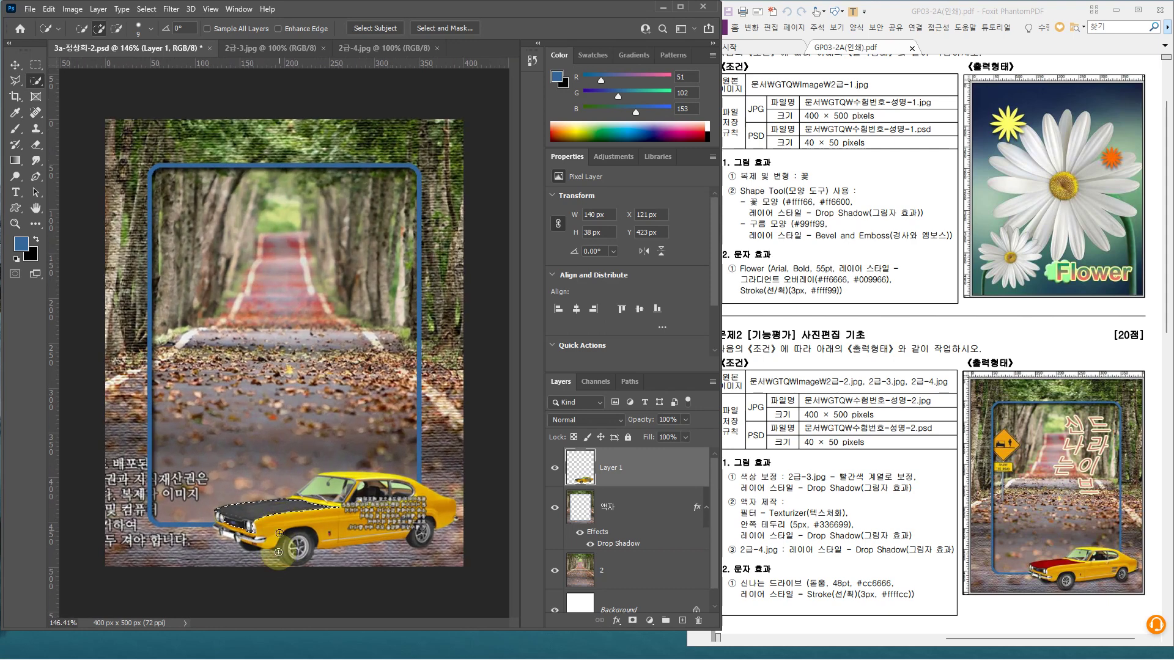
{"action": "mouse_move", "coordinate": [278, 552]}
{"action": "left_mouse_down"}
{"action": "mouse_move", "coordinate": [218, 522]}
{"action": "mouse_move", "coordinate": [269, 527]}
{"action": "mouse_move", "coordinate": [230, 531]}
{"action": "left_mouse_up"}
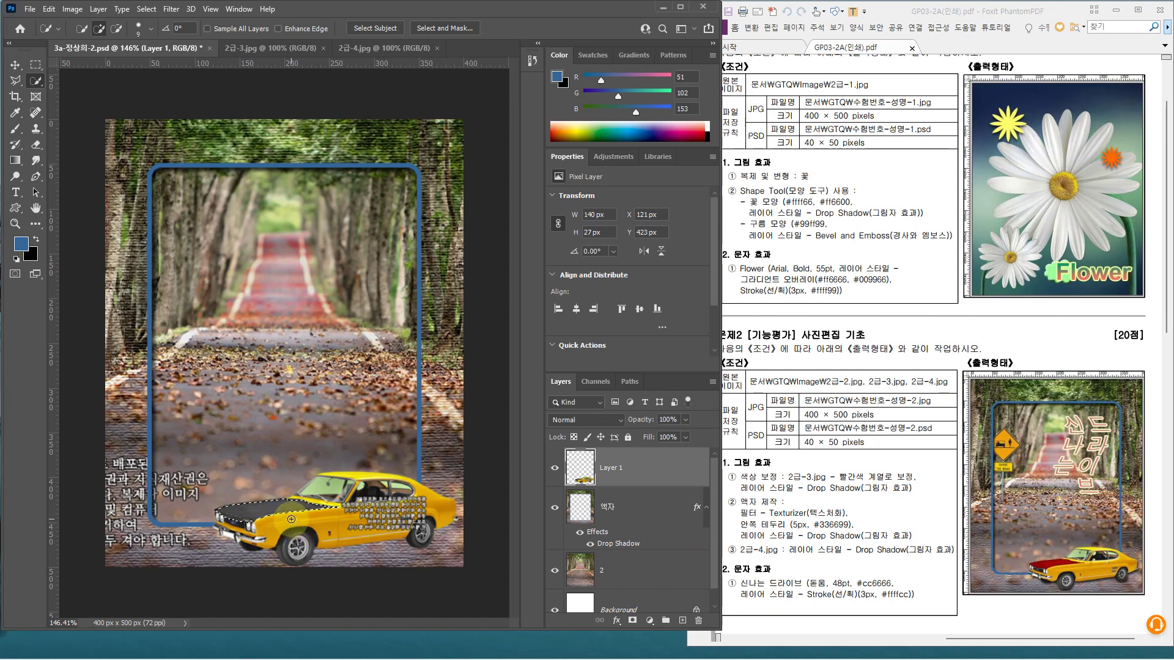
Bring up the Image > Adjustments list to reach Hue/Saturation
{"action": "key", "text": "ctrl+2"}
{"action": "mouse_move", "coordinate": [355, 324]}
{"action": "left_mouse_down"}
{"action": "mouse_move", "coordinate": [349, 362]}
{"action": "mouse_move", "coordinate": [378, 413]}
{"action": "mouse_move", "coordinate": [403, 328]}
{"action": "mouse_move", "coordinate": [408, 409]}
{"action": "left_mouse_up"}
{"action": "key", "text": "Escape"}
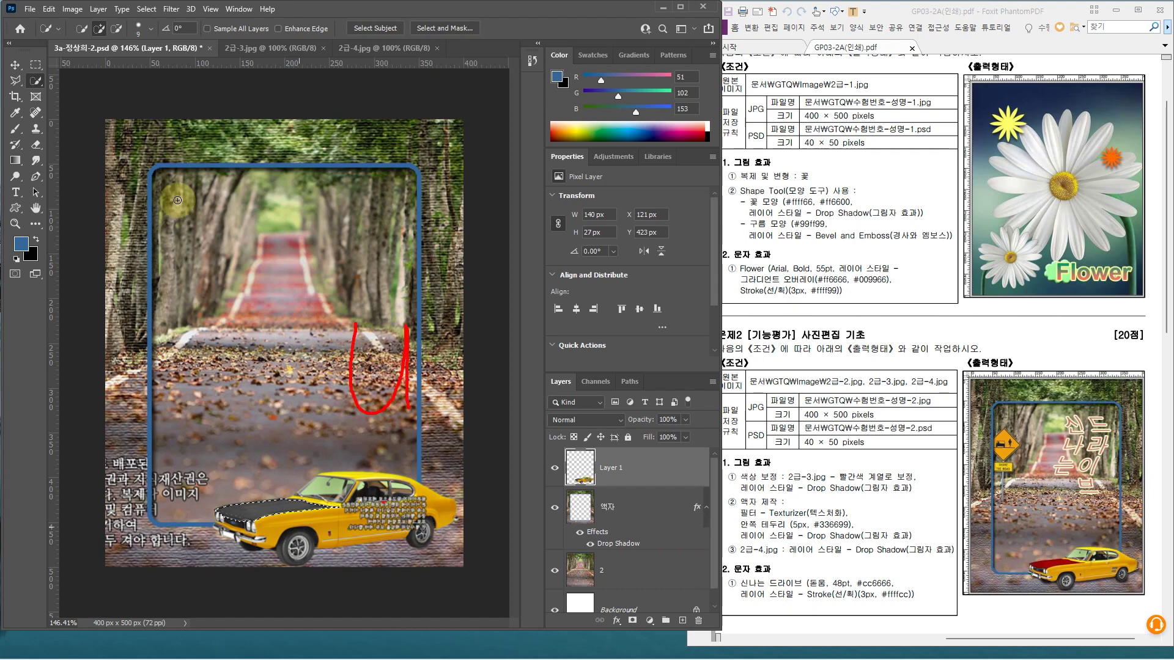
{"action": "left_click", "coordinate": [72, 9]}
{"action": "mouse_move", "coordinate": [82, 39]}
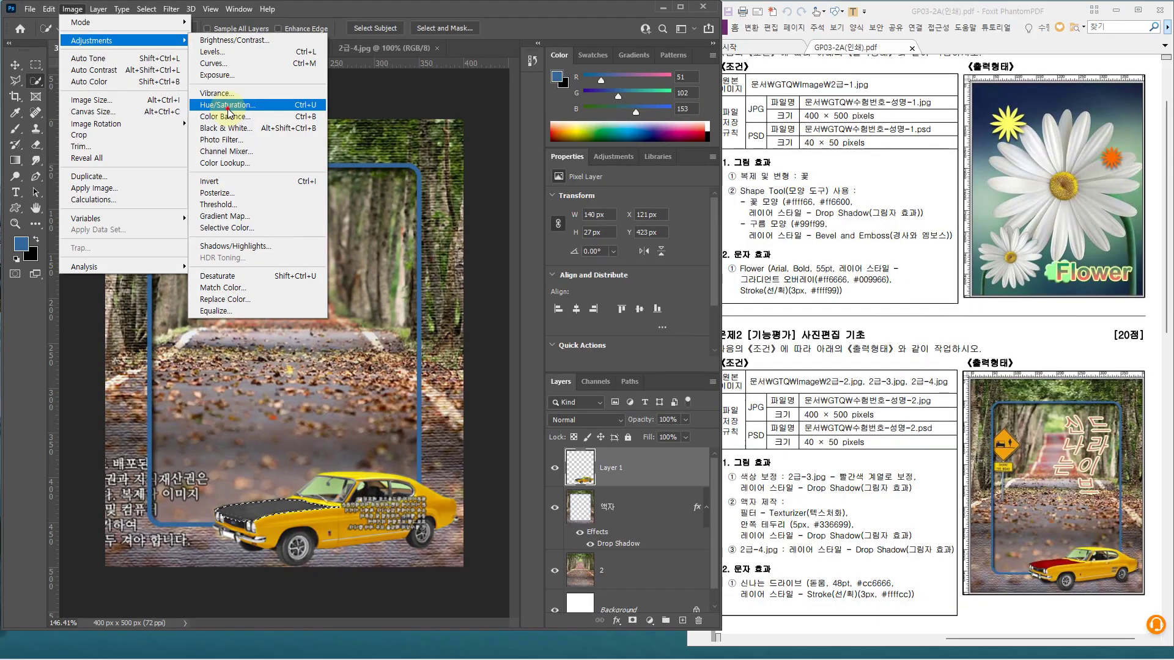
Colorize the hood red with Hue/Saturation: hue 360, saturation 61, lightness +8
{"action": "left_click", "coordinate": [227, 107]}
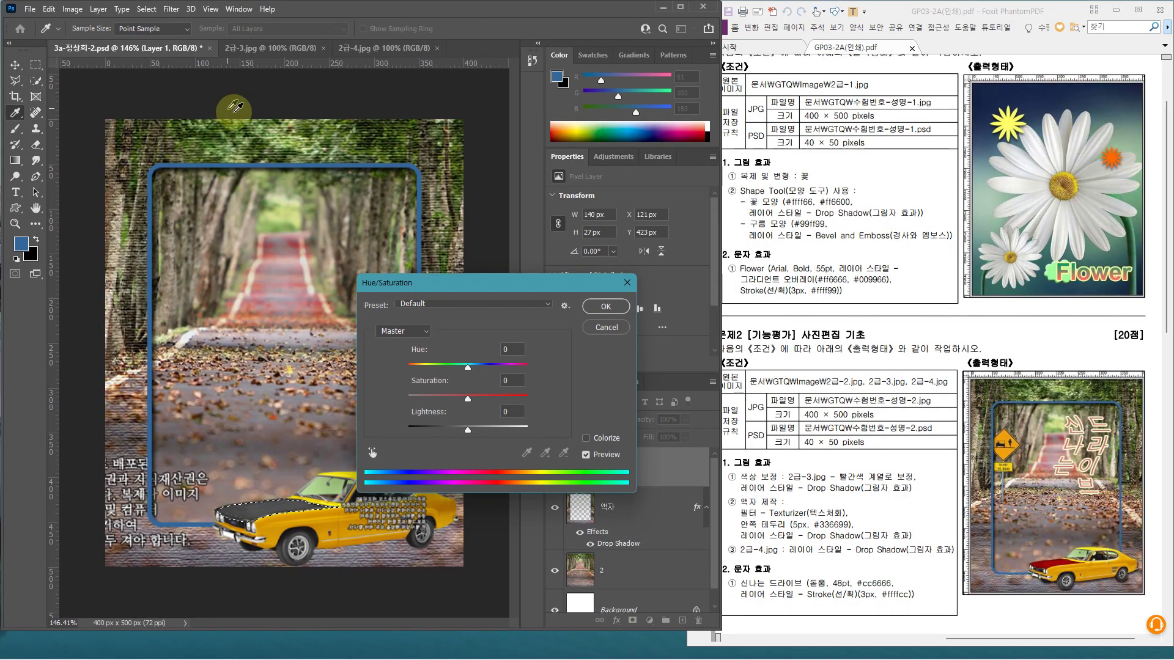
{"action": "left_click", "coordinate": [586, 438]}
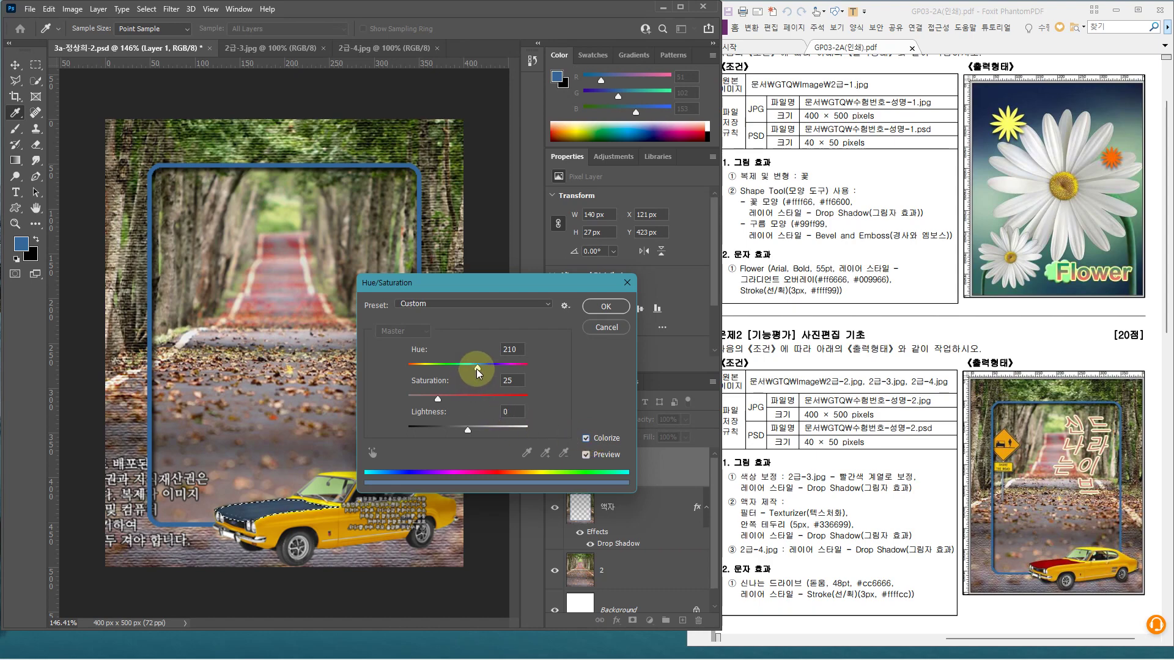
{"action": "left_click_drag", "start_coordinate": [478, 367], "coordinate": [543, 374]}
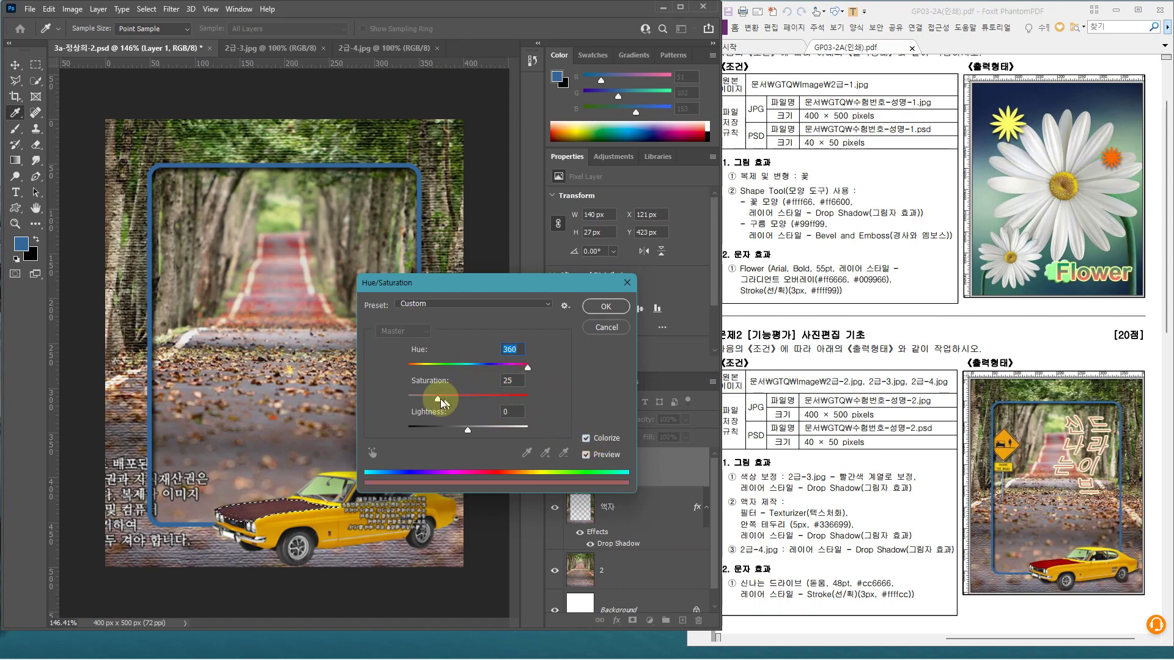
{"action": "left_click_drag", "start_coordinate": [439, 397], "coordinate": [474, 403]}
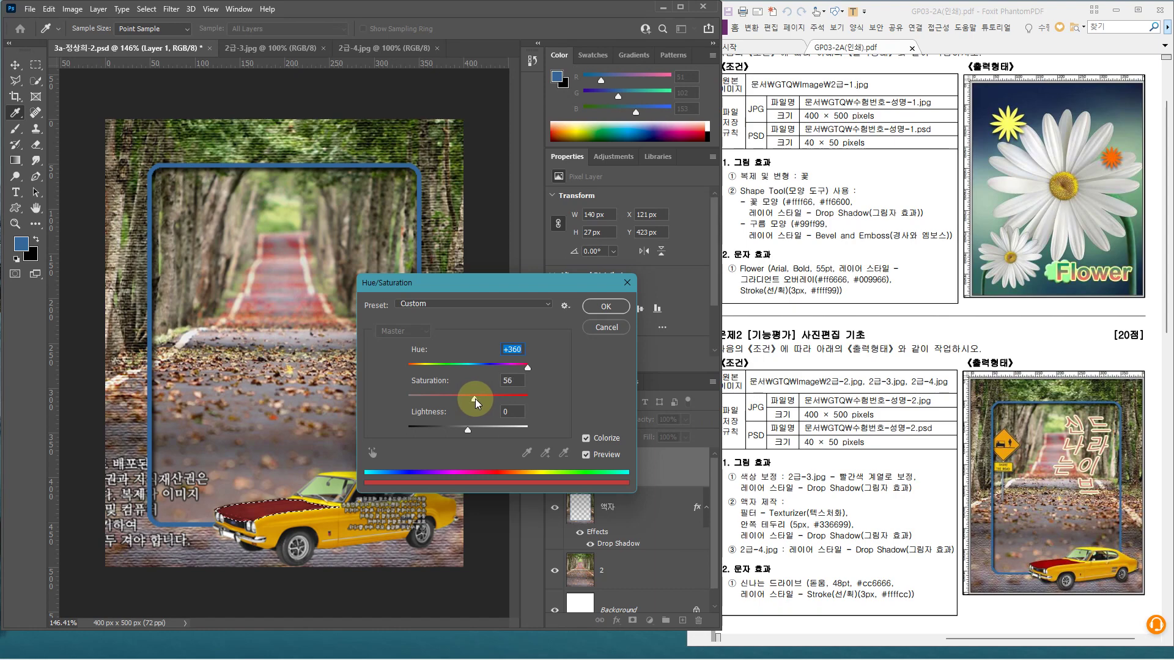
{"action": "left_click", "coordinate": [469, 434]}
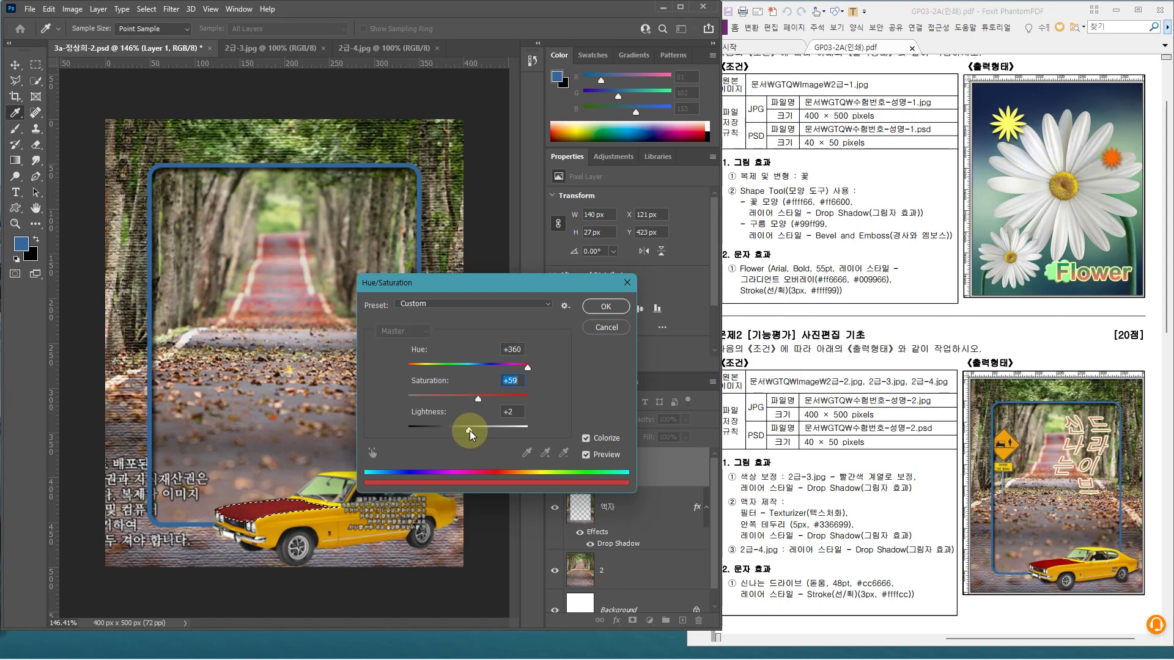
{"action": "left_click_drag", "start_coordinate": [473, 431], "coordinate": [475, 431]}
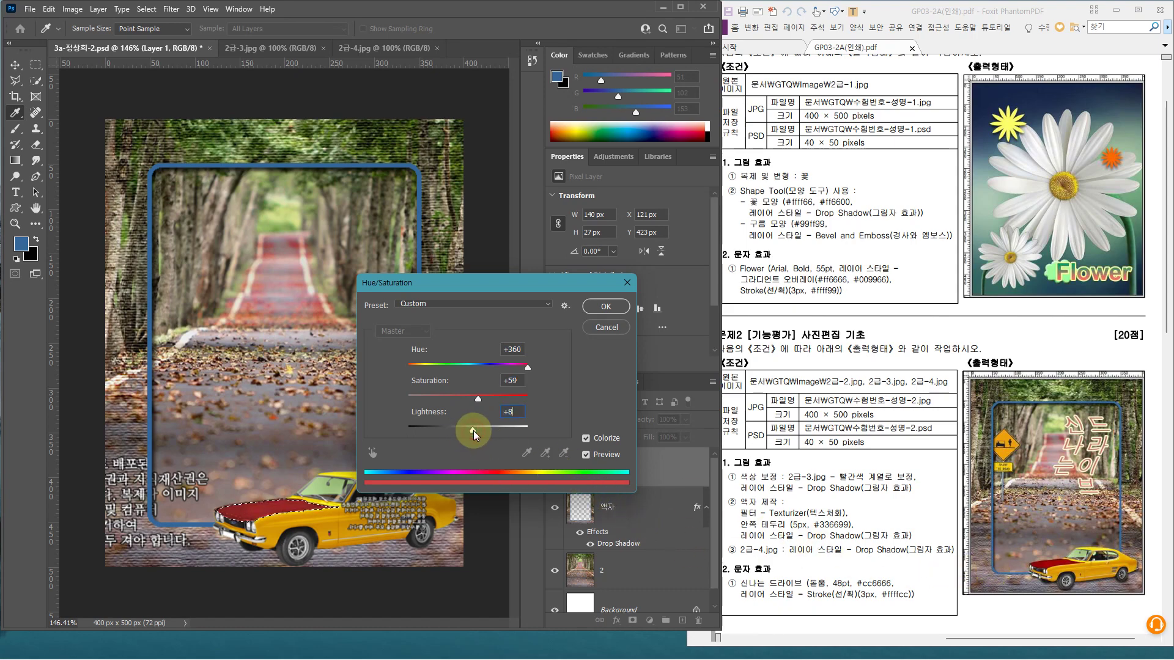
{"action": "left_click", "coordinate": [479, 401]}
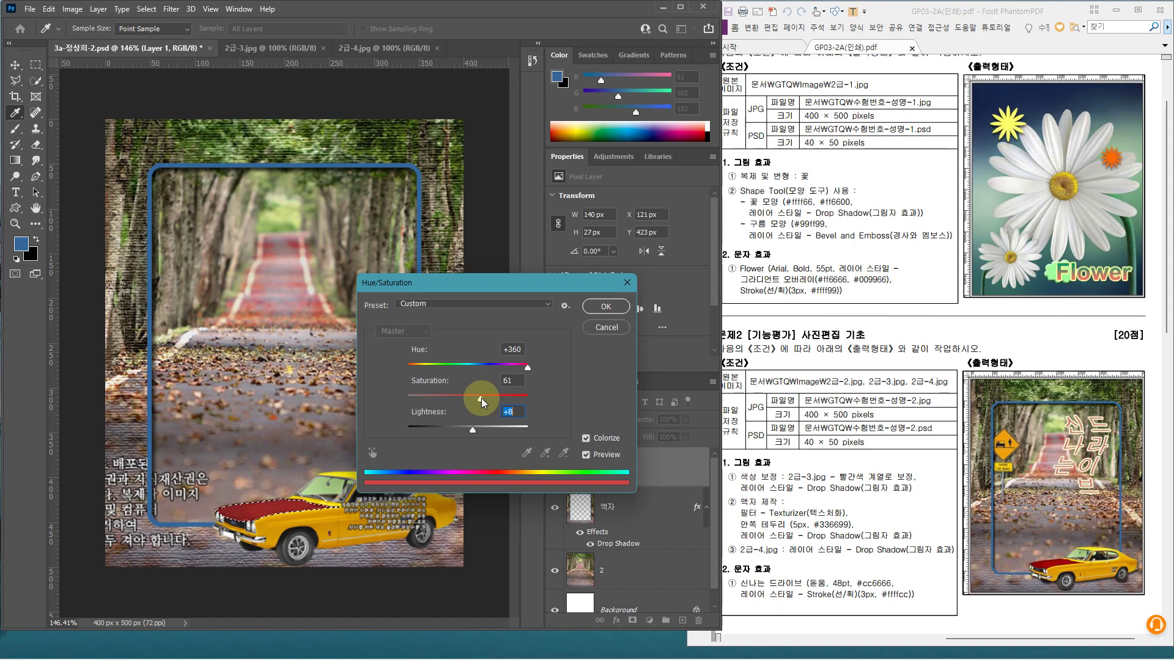
{"action": "left_click_drag", "start_coordinate": [481, 398], "coordinate": [481, 399]}
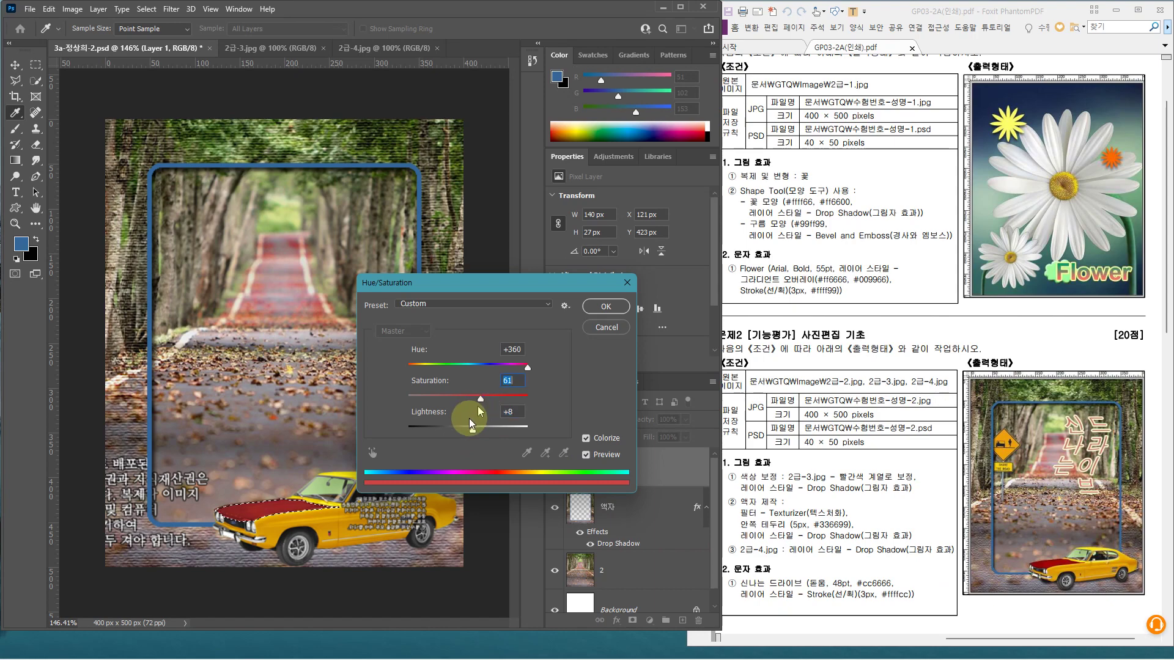
{"action": "left_click", "coordinate": [596, 307]}
{"action": "key", "text": "w"}
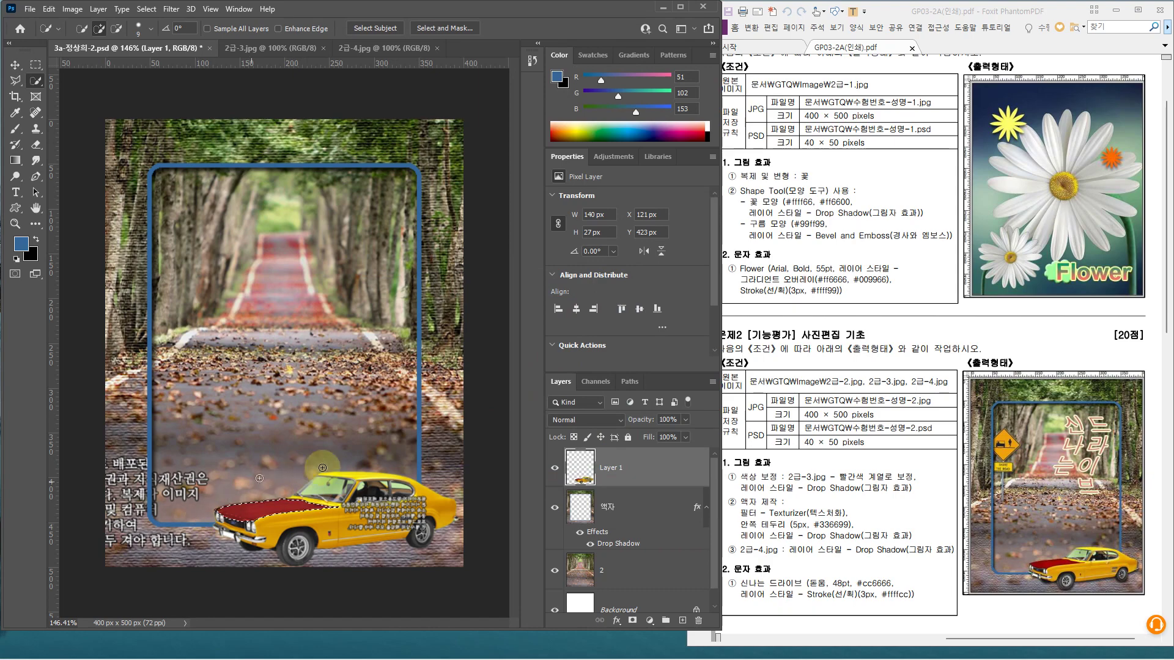
Deselect the hood and rename the car's layer to 3
{"action": "left_click", "coordinate": [157, 16]}
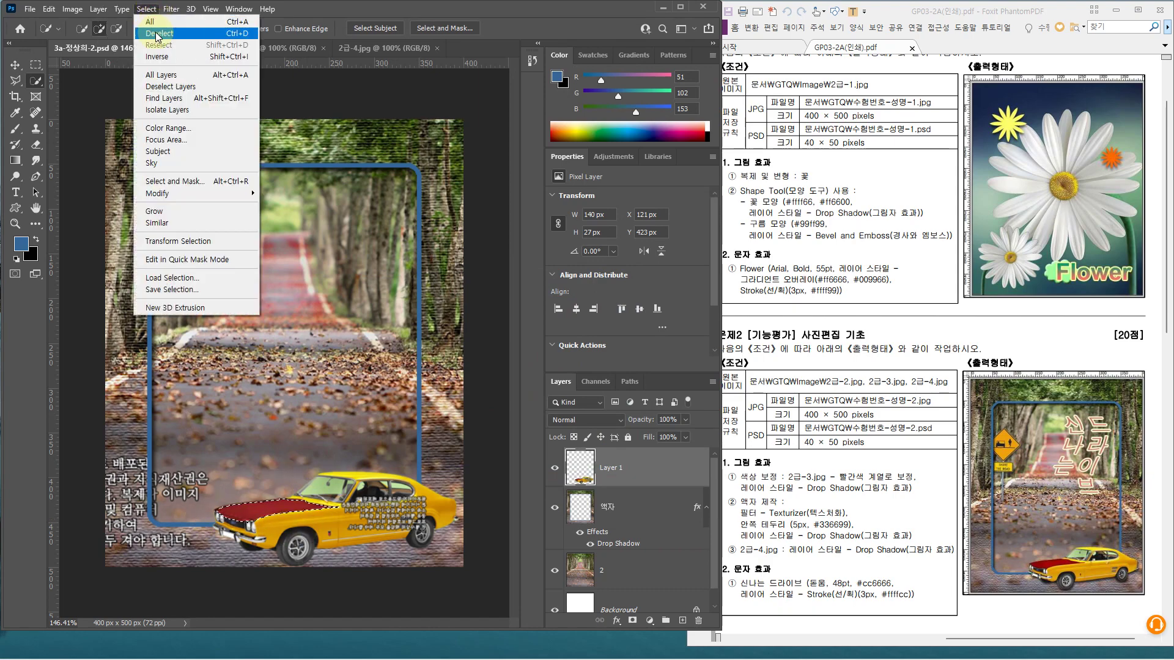
{"action": "left_click", "coordinate": [156, 36]}
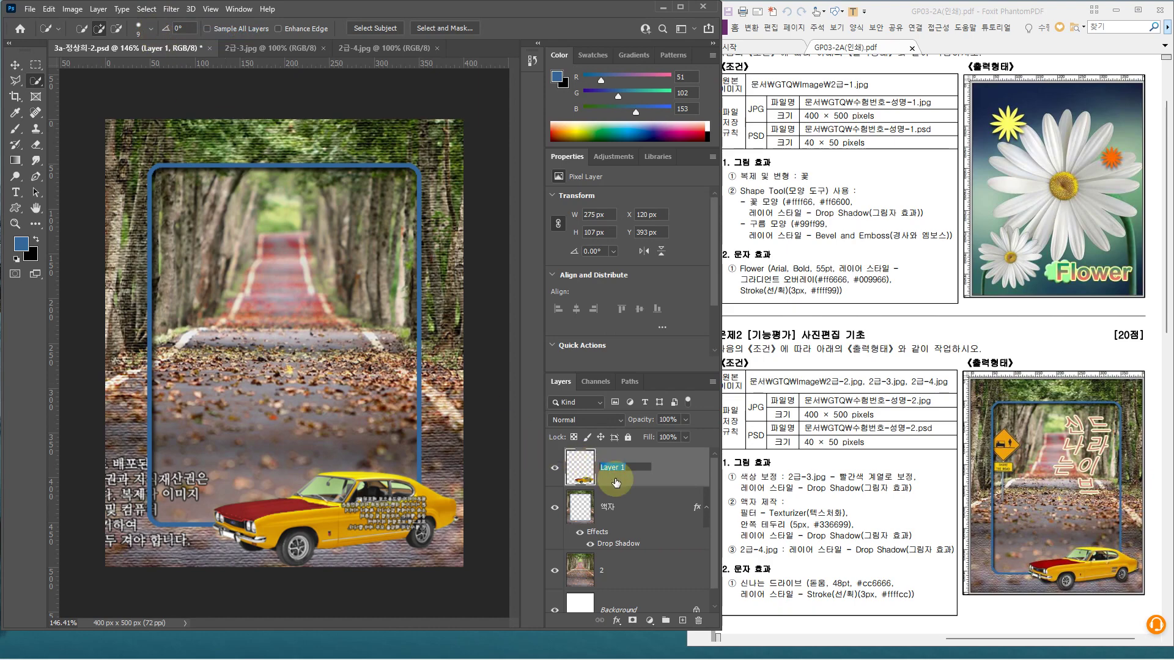
{"action": "type", "text": "3"}
{"action": "key", "text": "Return"}
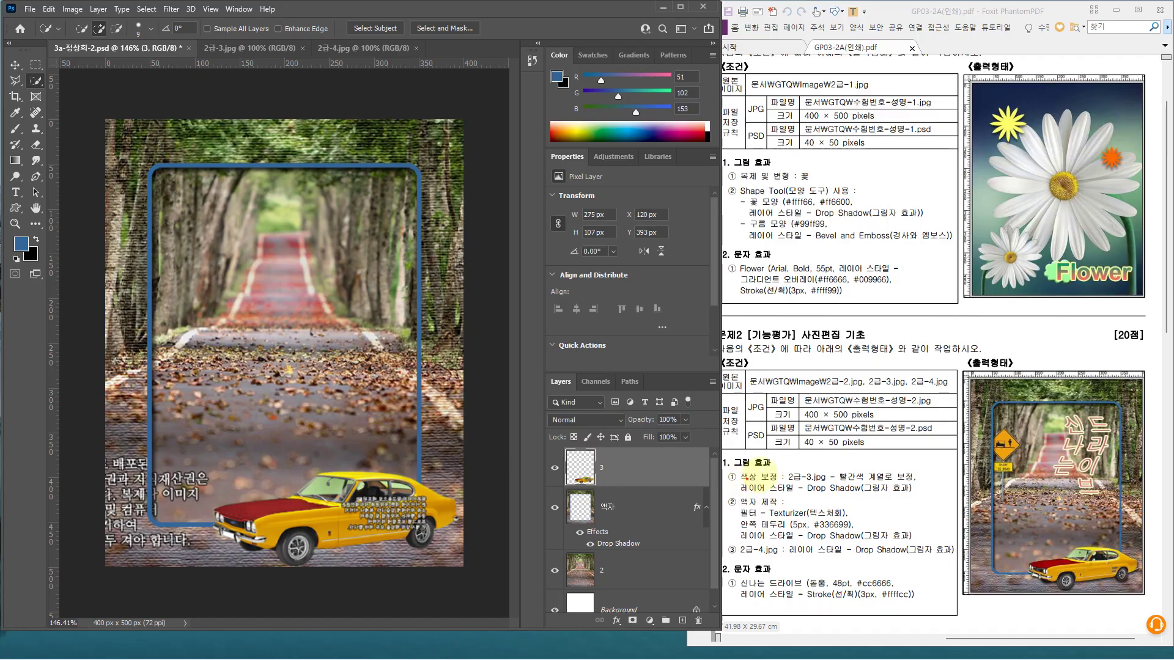
Bring up the Layer Style settings for layer 3
{"action": "left_click_drag", "start_coordinate": [760, 475], "coordinate": [910, 496]}
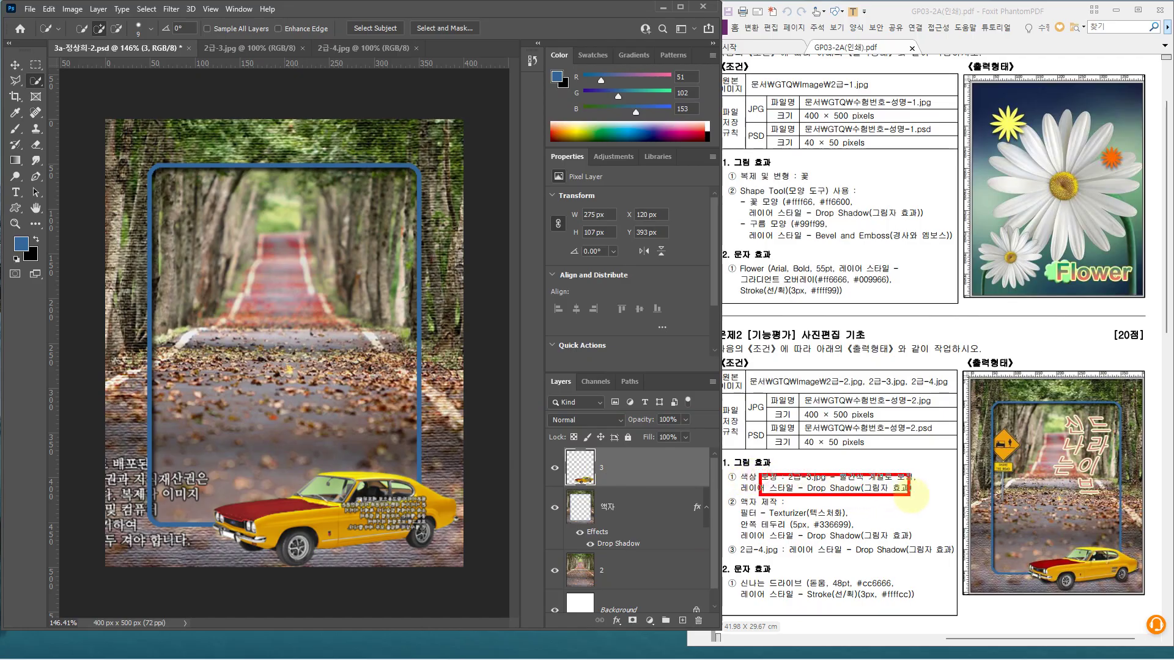
{"action": "double_click", "coordinate": [659, 470]}
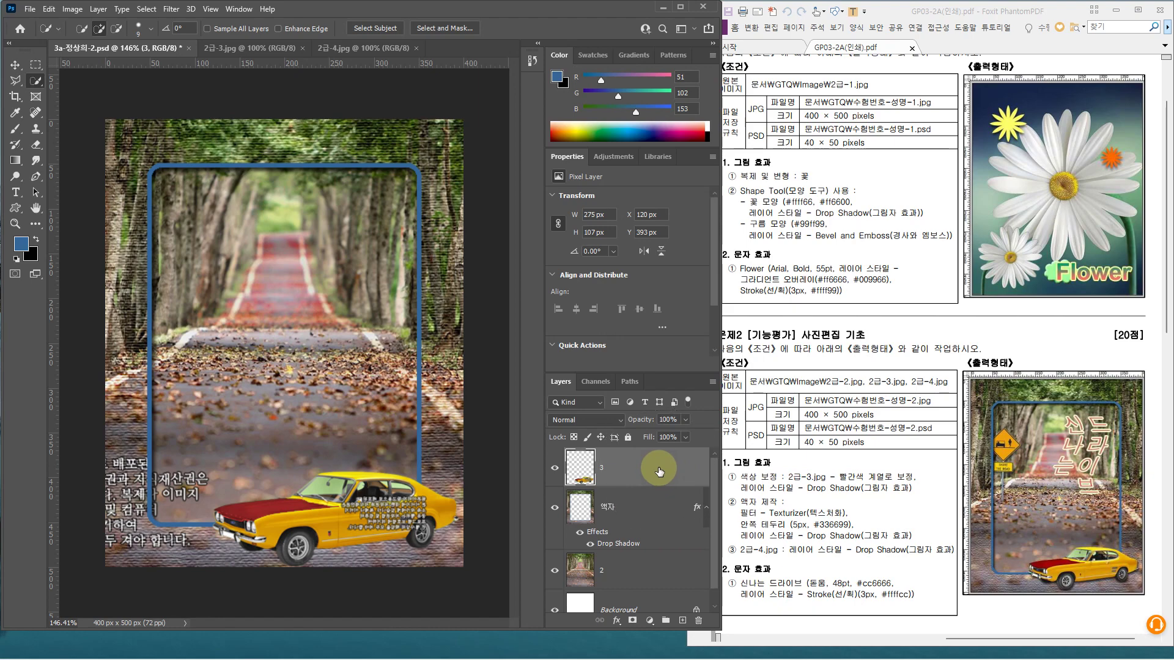
{"action": "double_click", "coordinate": [658, 470]}
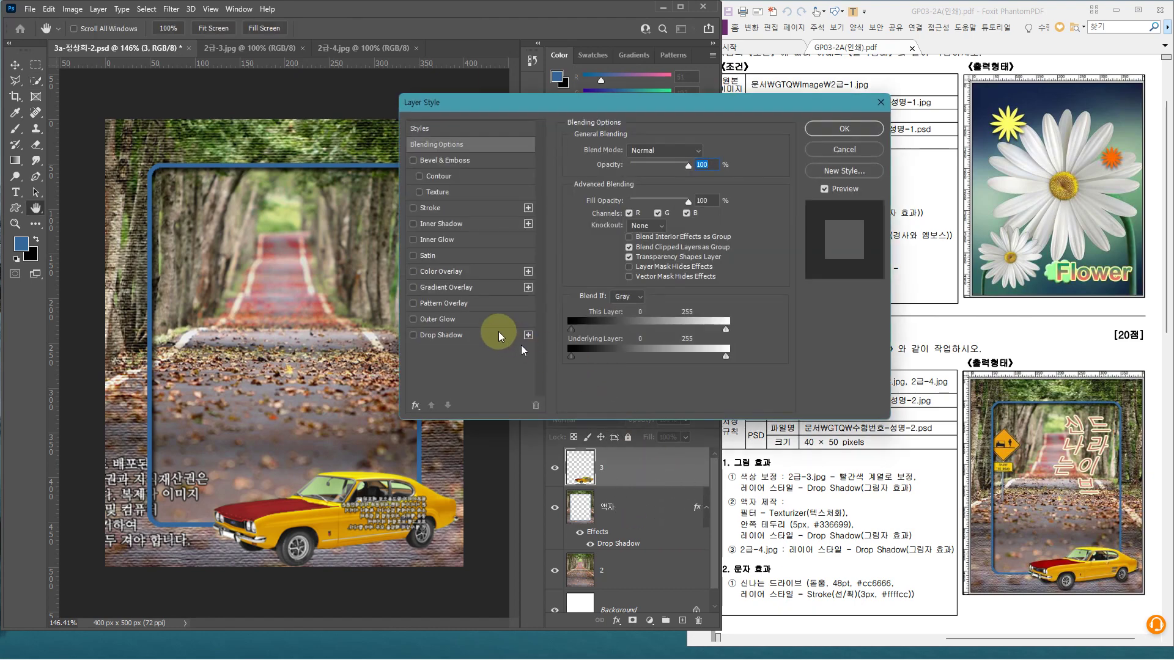
Apply a Drop Shadow (120°, 5 px distance, 5 px size) to the car on layer 3
{"action": "left_click", "coordinate": [489, 336]}
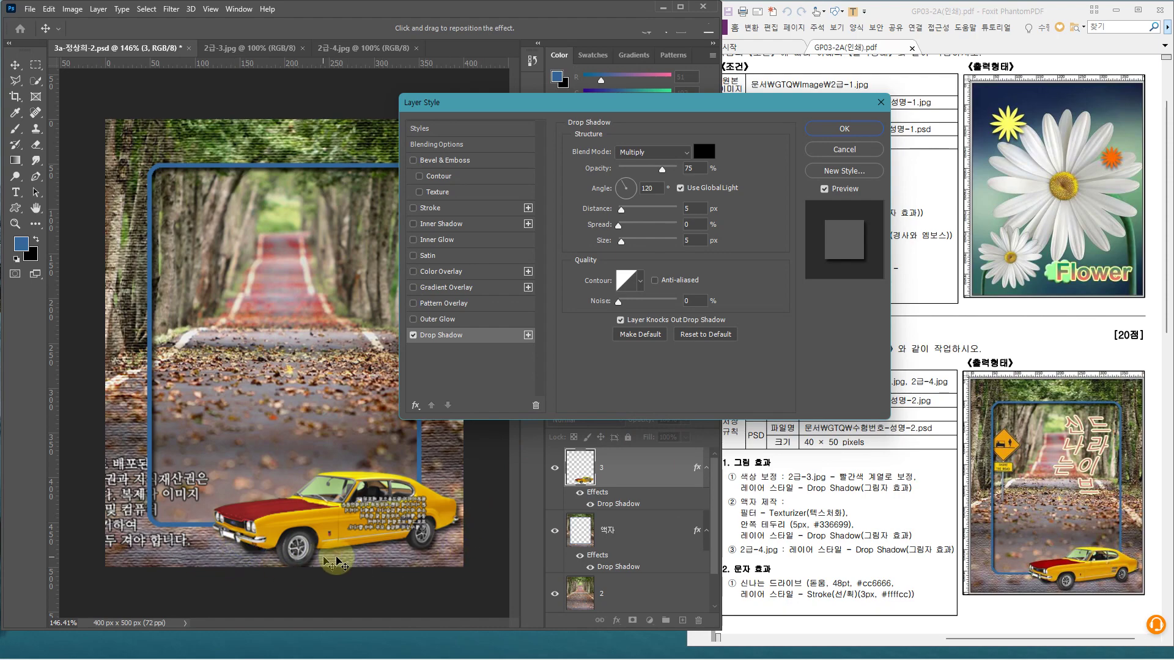
{"action": "left_click", "coordinate": [834, 128]}
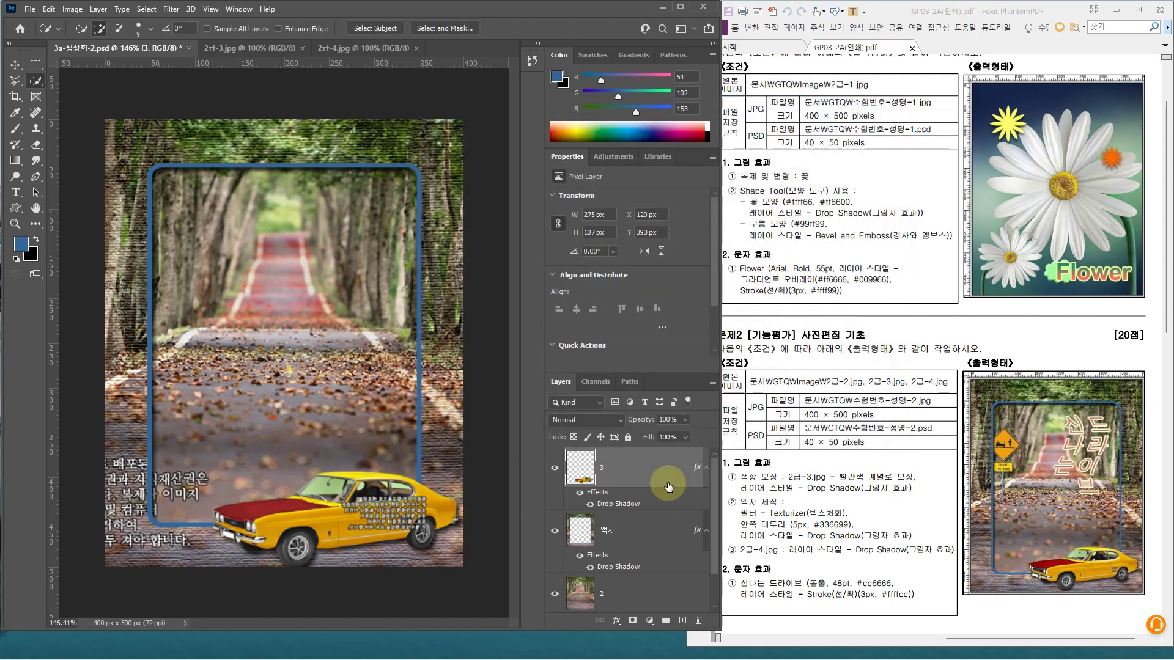
{"action": "key", "text": "shift+w"}
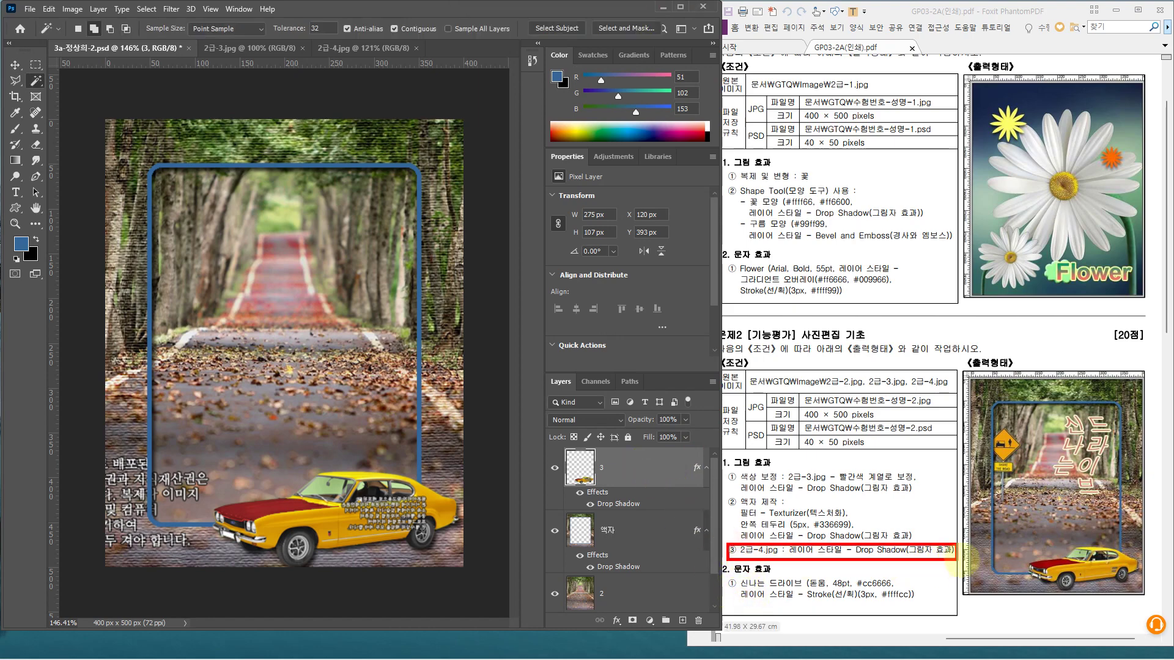
Switch to 2급-4.jpg and select its blue background with the Magic Wand
{"action": "left_click", "coordinate": [343, 47]}
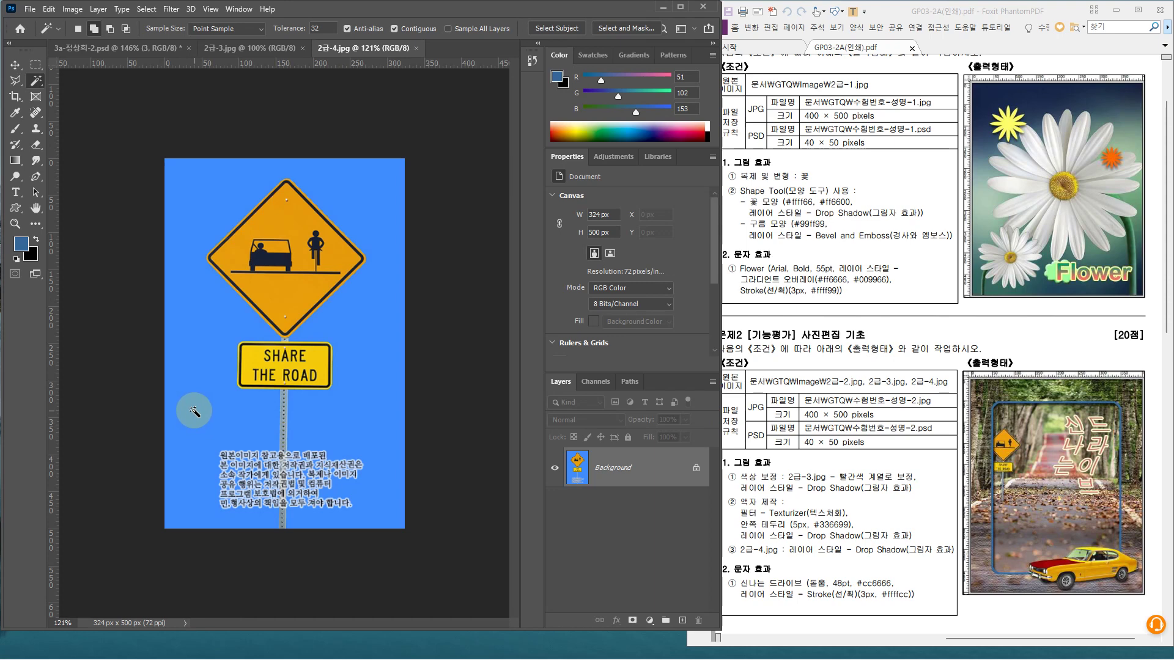
{"action": "right_click", "coordinate": [36, 84]}
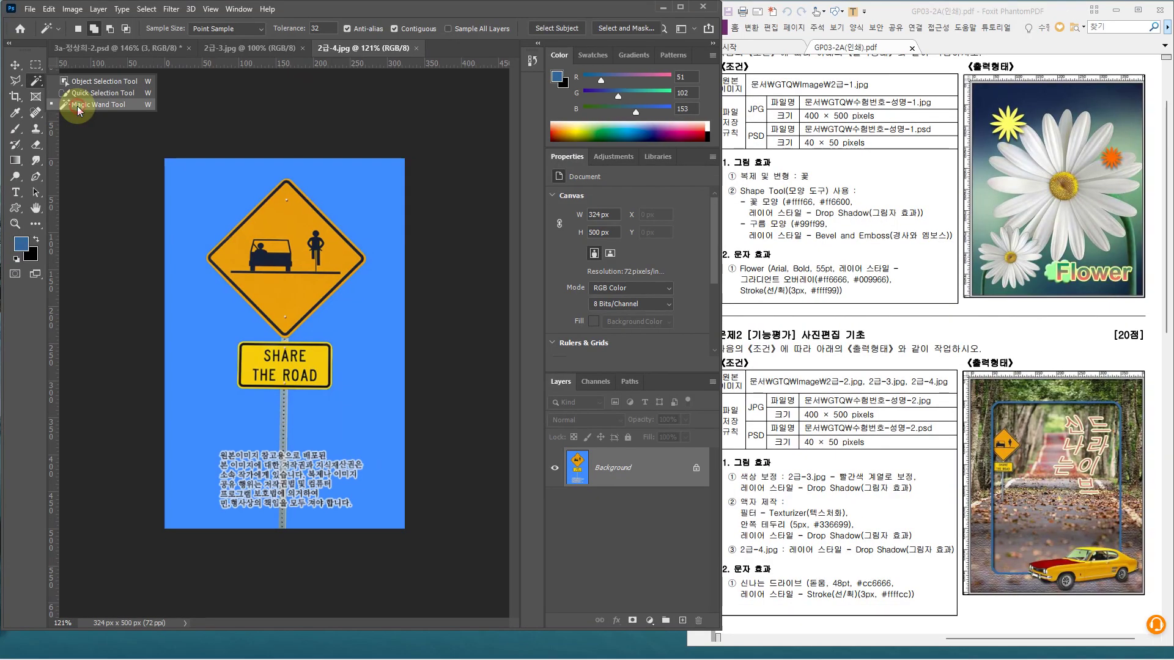
{"action": "left_click", "coordinate": [78, 107]}
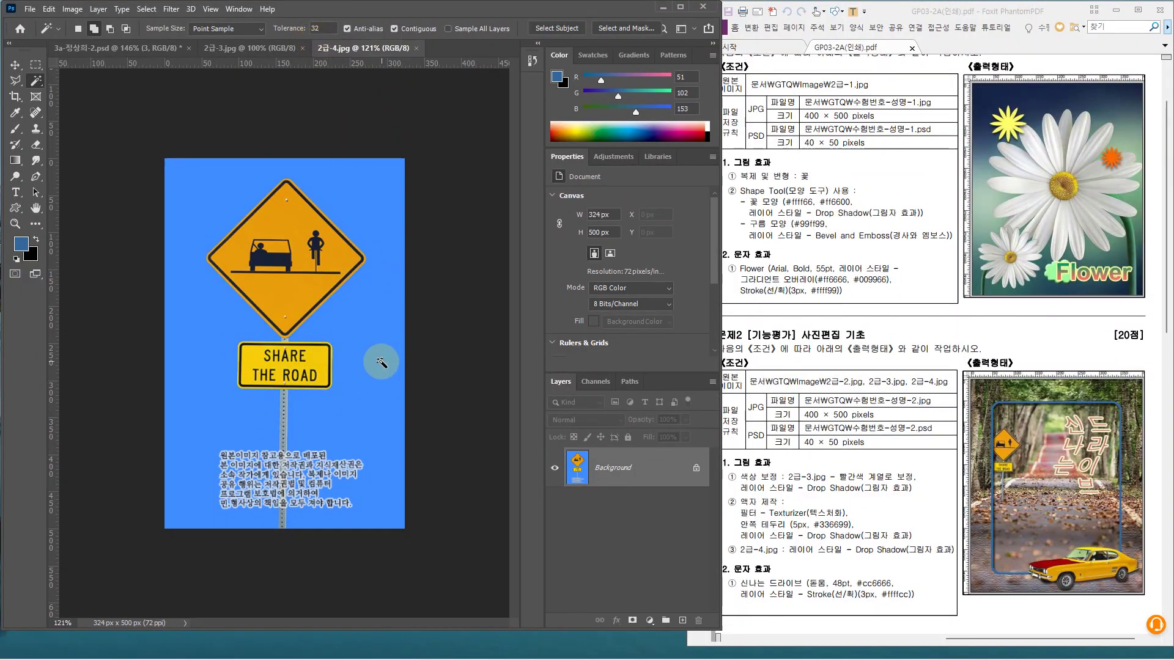
{"action": "left_click", "coordinate": [364, 320]}
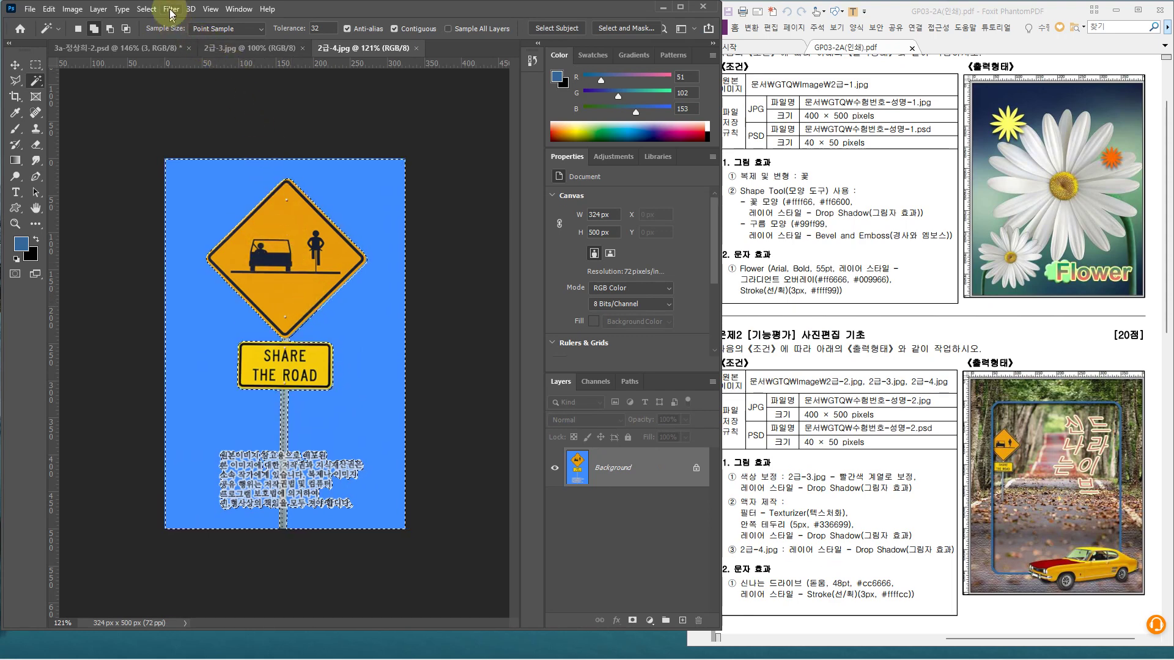
{"action": "left_click", "coordinate": [147, 11]}
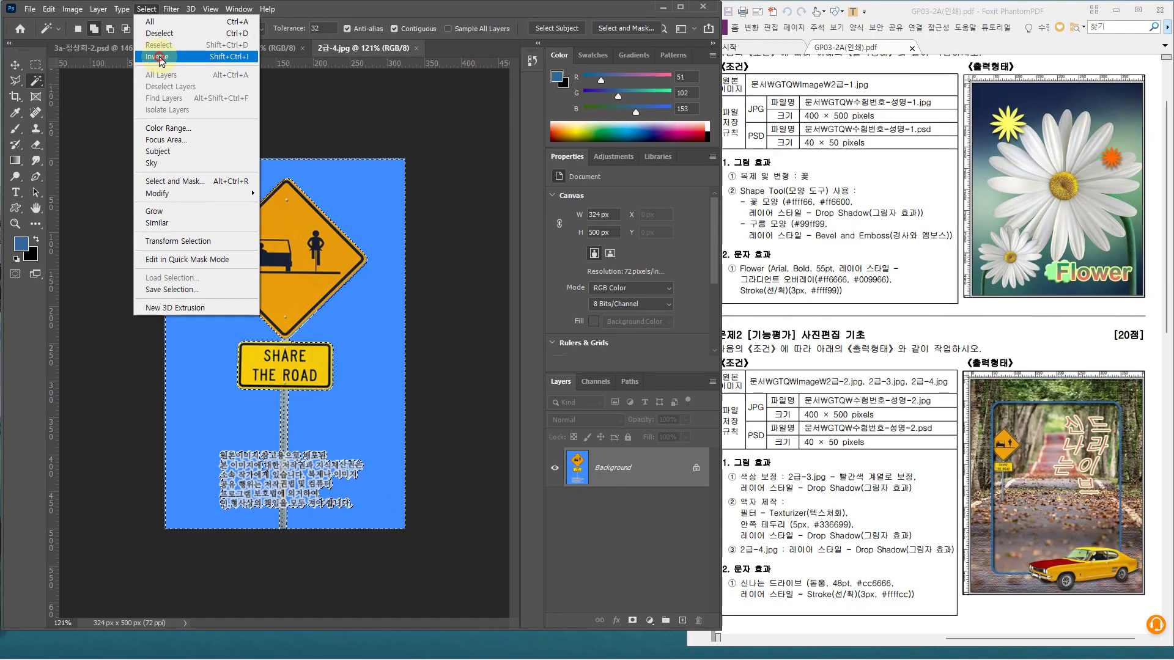
Invert the selection to the sign, then subtract the caption text with rectangular marquee drags
{"action": "left_click", "coordinate": [157, 57]}
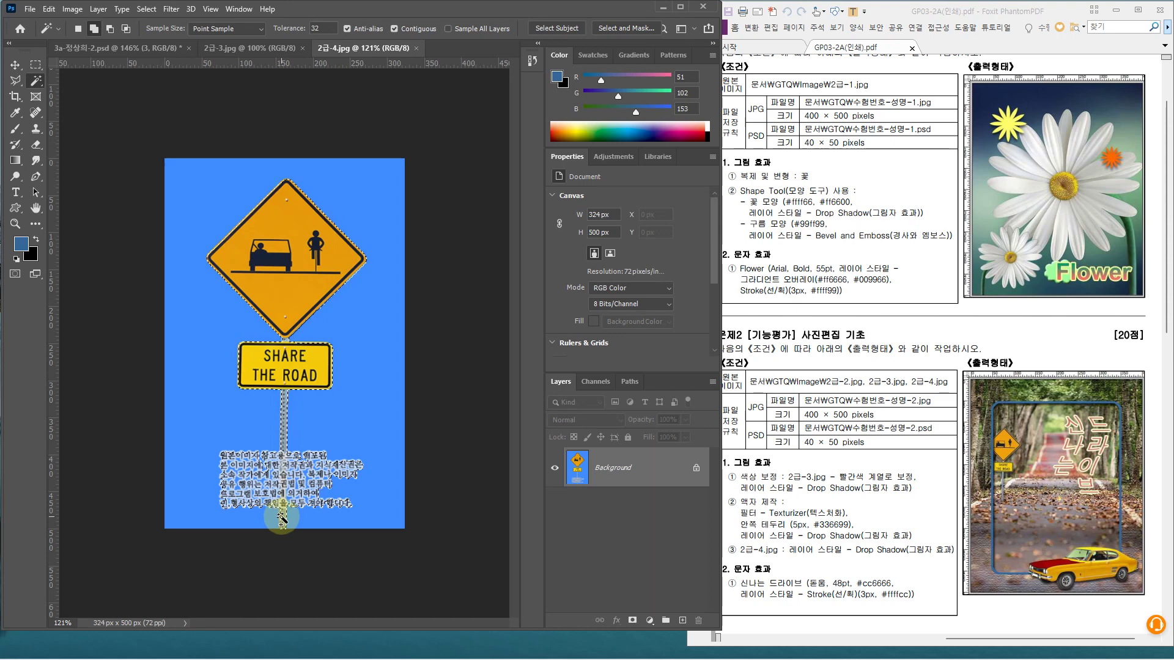
{"action": "left_click", "coordinate": [39, 84]}
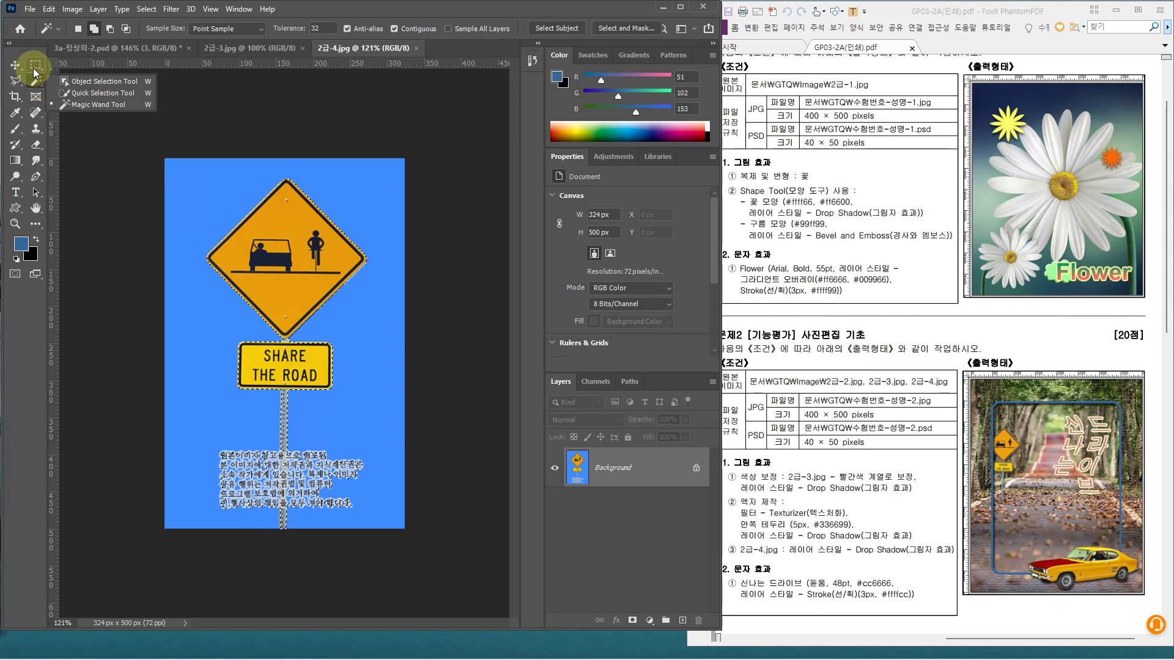
{"action": "left_click", "coordinate": [35, 65]}
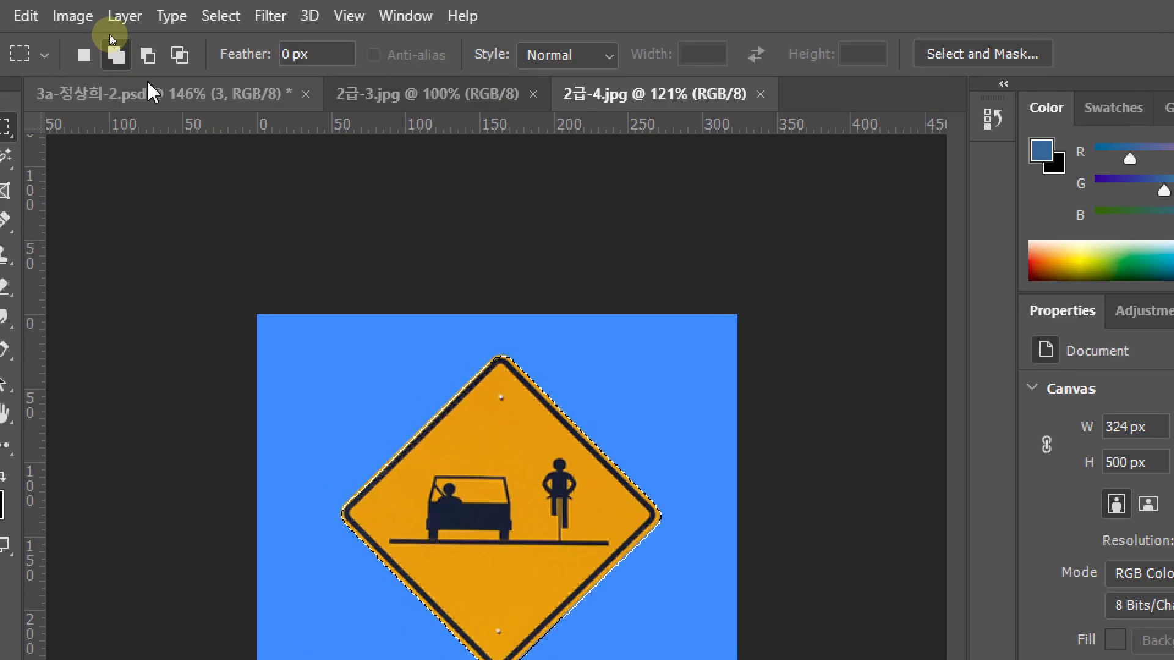
{"action": "left_click", "coordinate": [112, 30]}
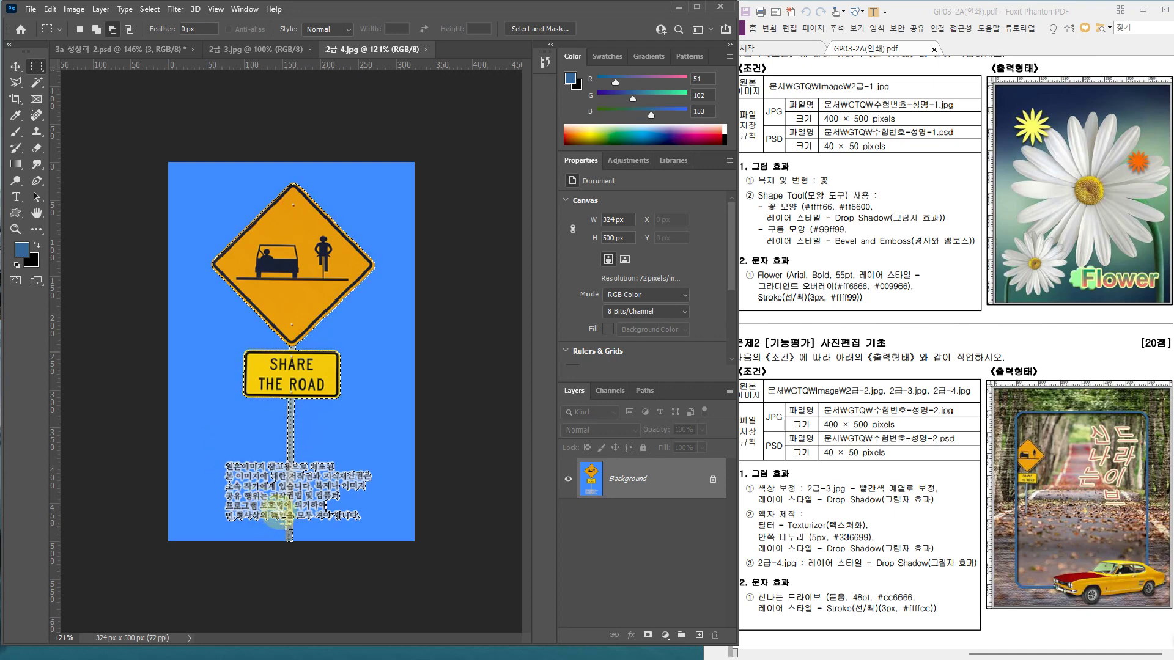
{"action": "left_click_drag", "start_coordinate": [235, 450], "coordinate": [204, 449]}
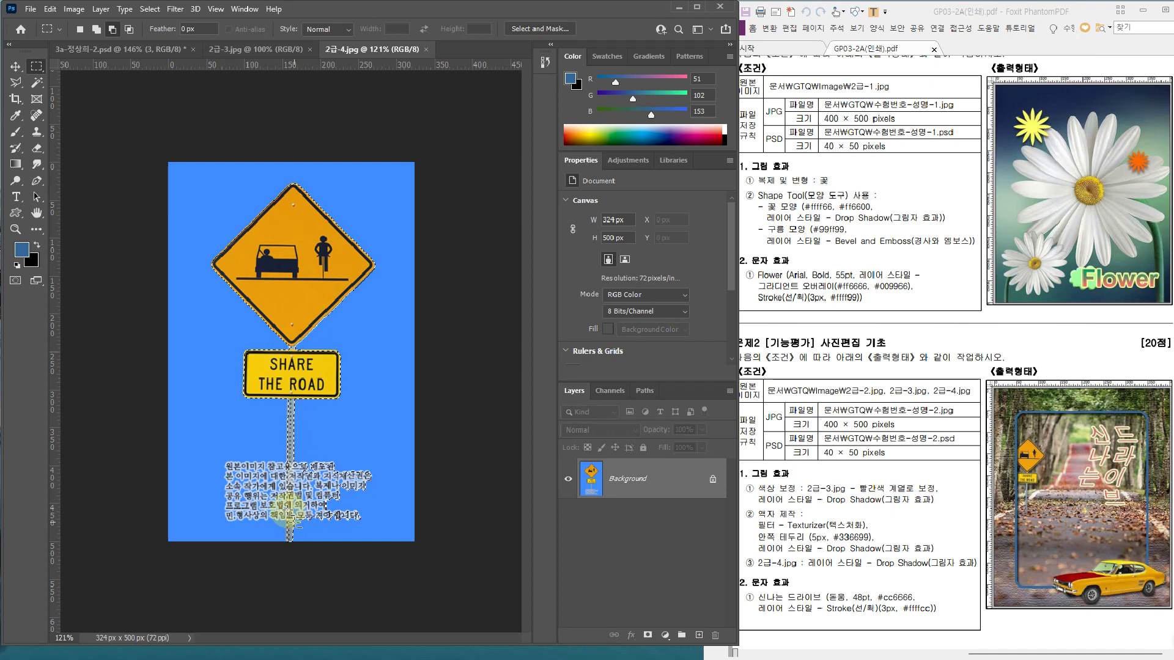
{"action": "left_click_drag", "start_coordinate": [297, 446], "coordinate": [380, 461]}
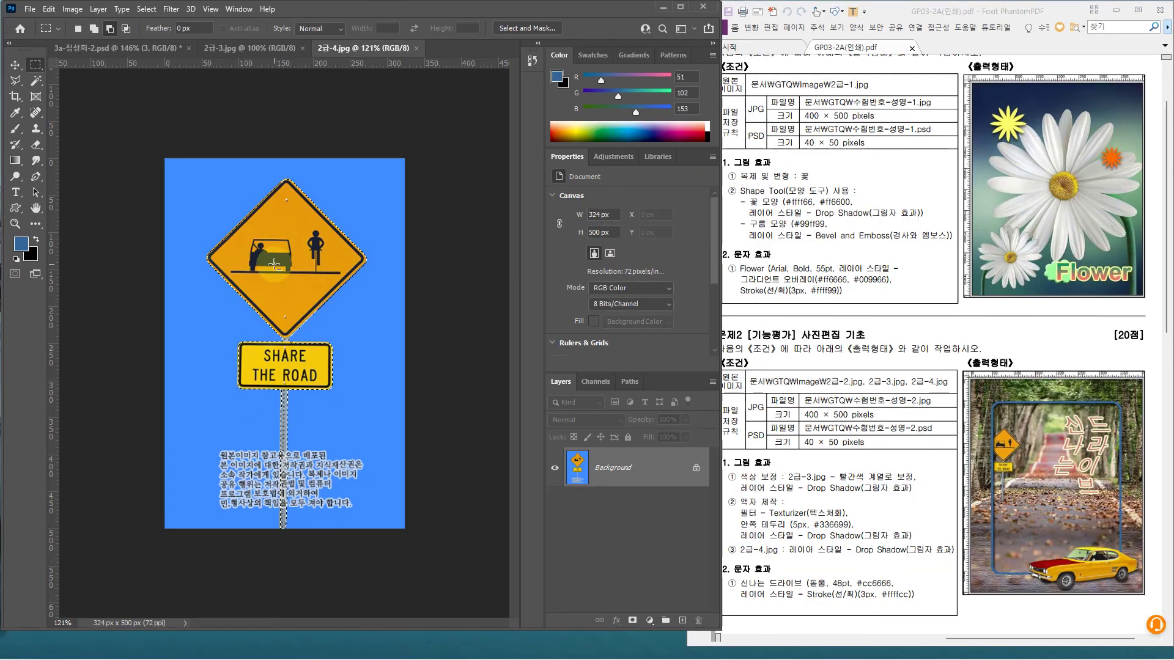
Paste the Share the Road sign into the 3a composite, scale it to 27.42% and place it on the frame's left edge
{"action": "left_click", "coordinate": [86, 50]}
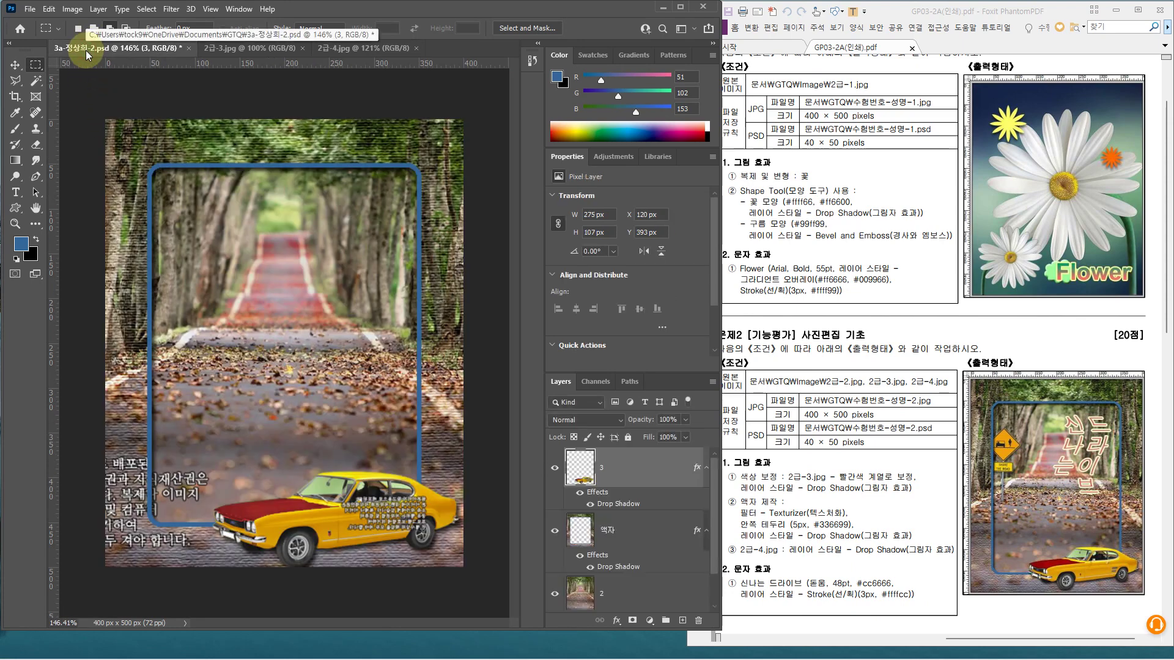
{"action": "key", "text": "ctrl+v"}
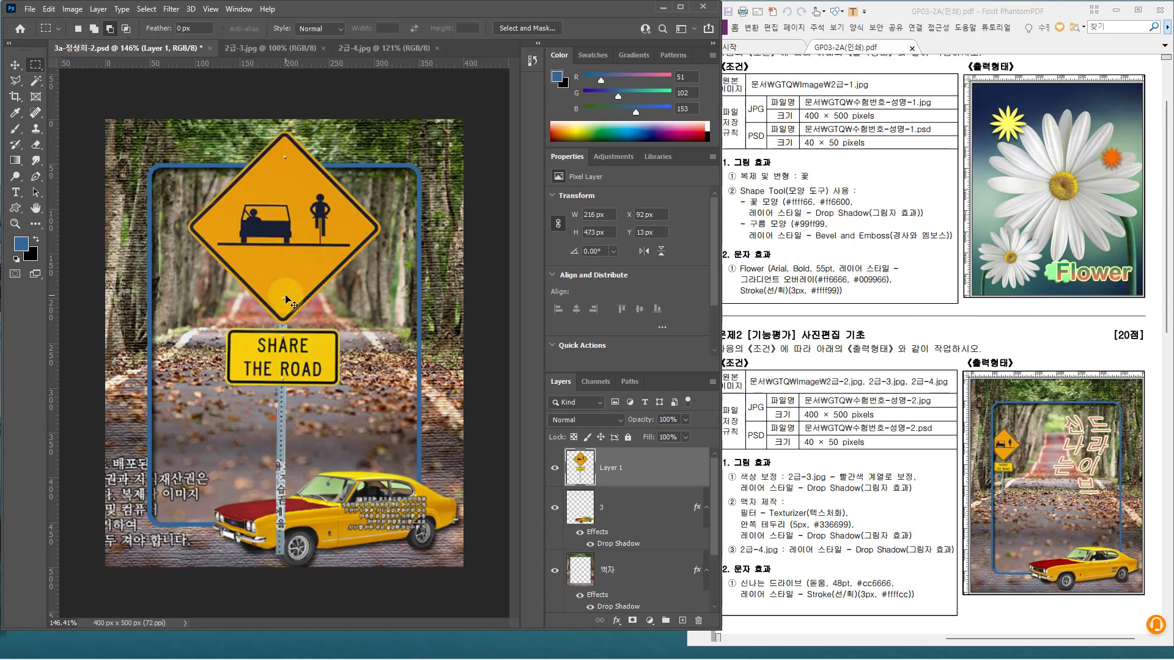
{"action": "key", "text": "ctrl+t"}
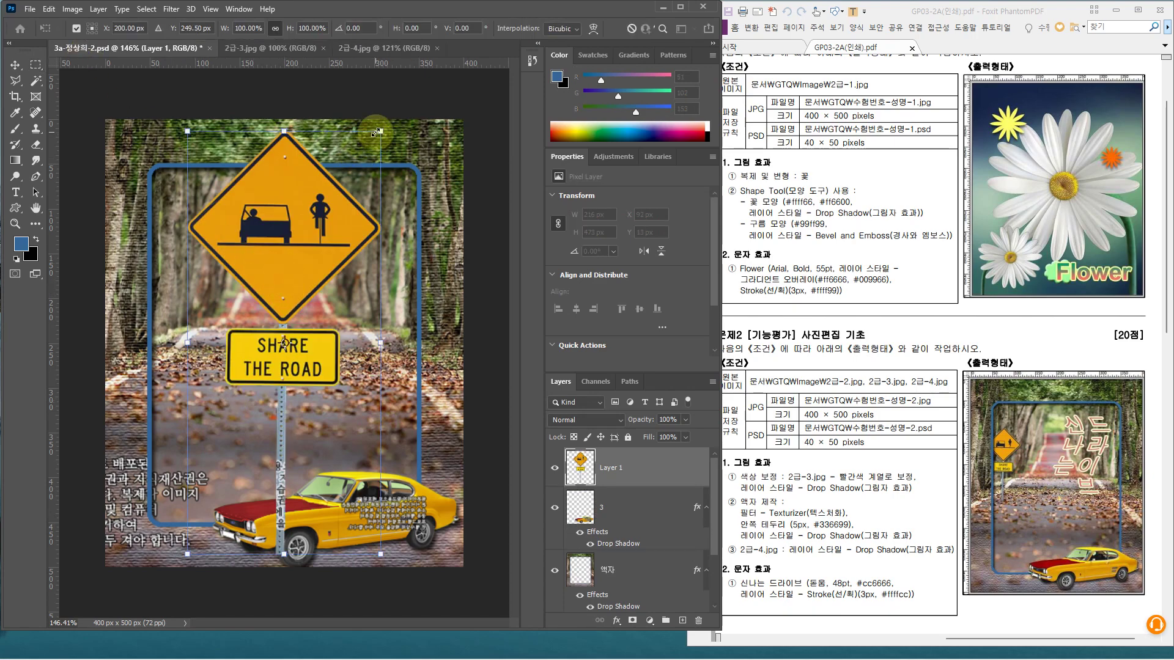
{"action": "left_click_drag", "start_coordinate": [376, 132], "coordinate": [239, 438]}
{"action": "left_click_drag", "start_coordinate": [217, 469], "coordinate": [172, 288]}
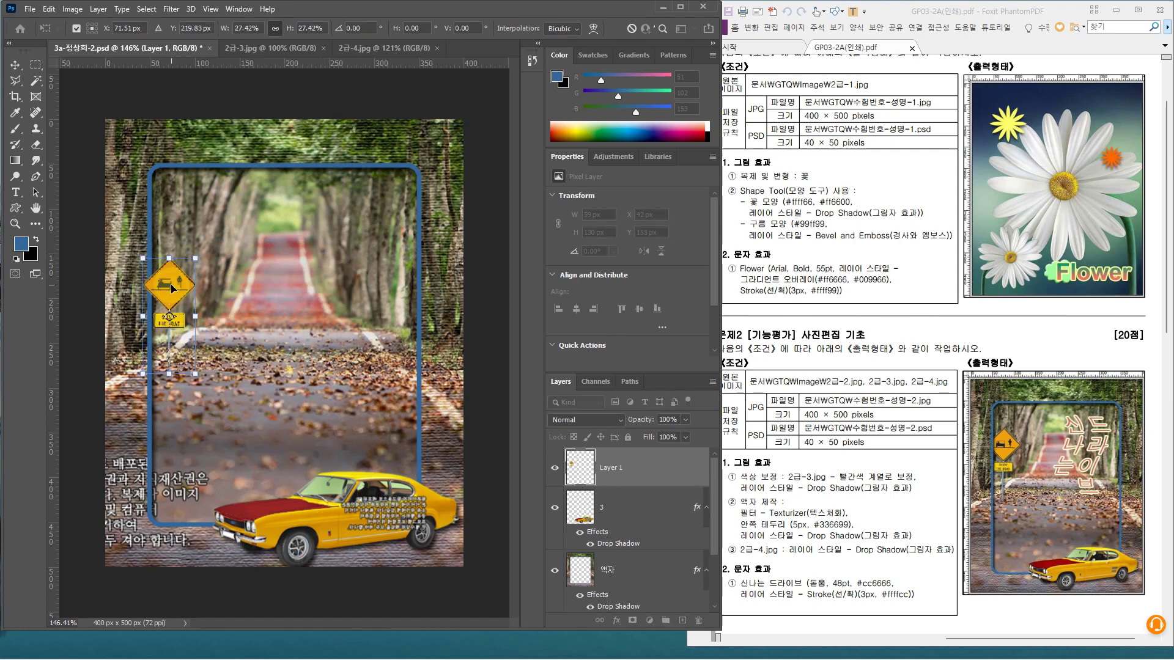
{"action": "key", "text": "Return"}
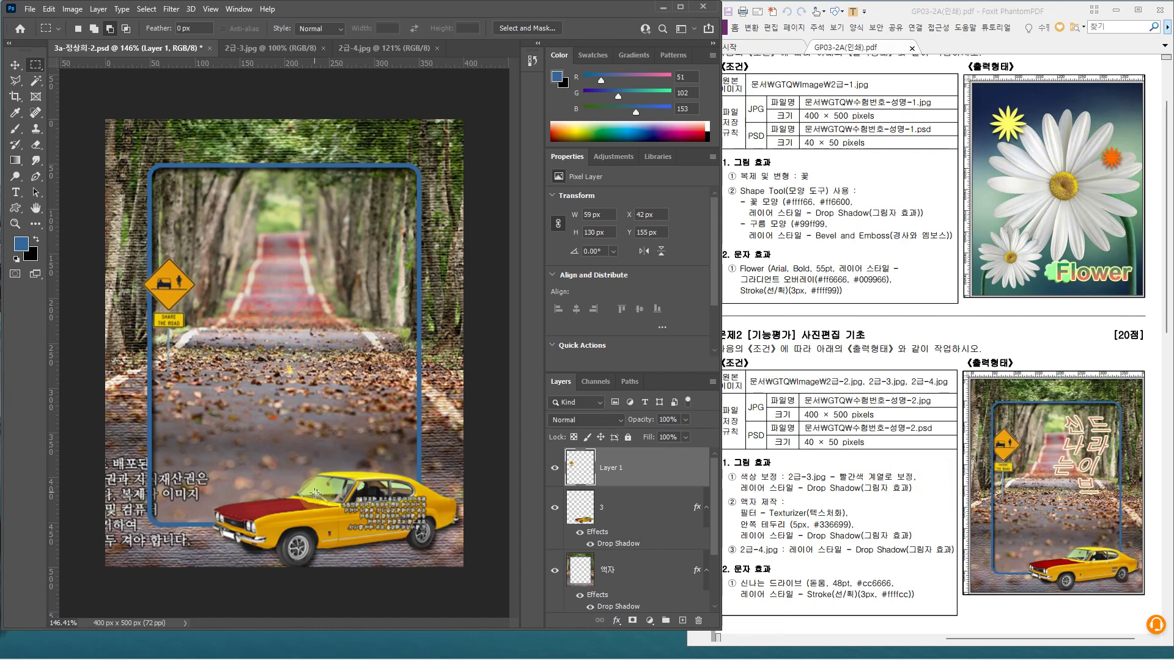
Rename the sign's Layer 1 to '4'
{"action": "double_click", "coordinate": [566, 157]}
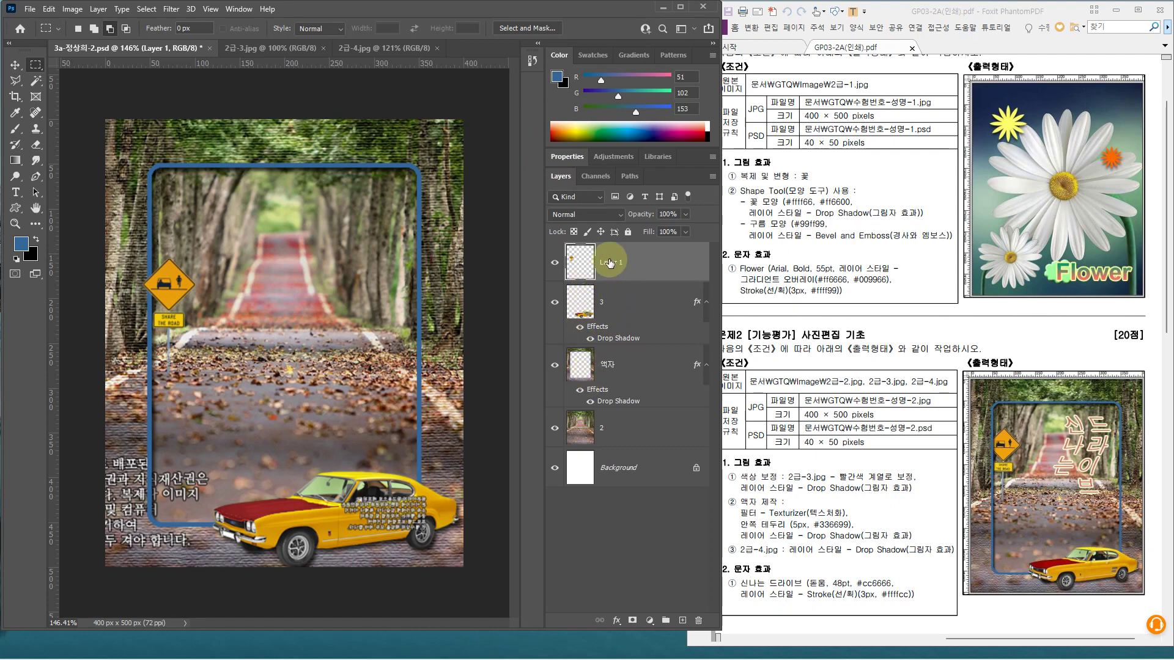
{"action": "double_click", "coordinate": [610, 263]}
{"action": "key", "text": "Return"}
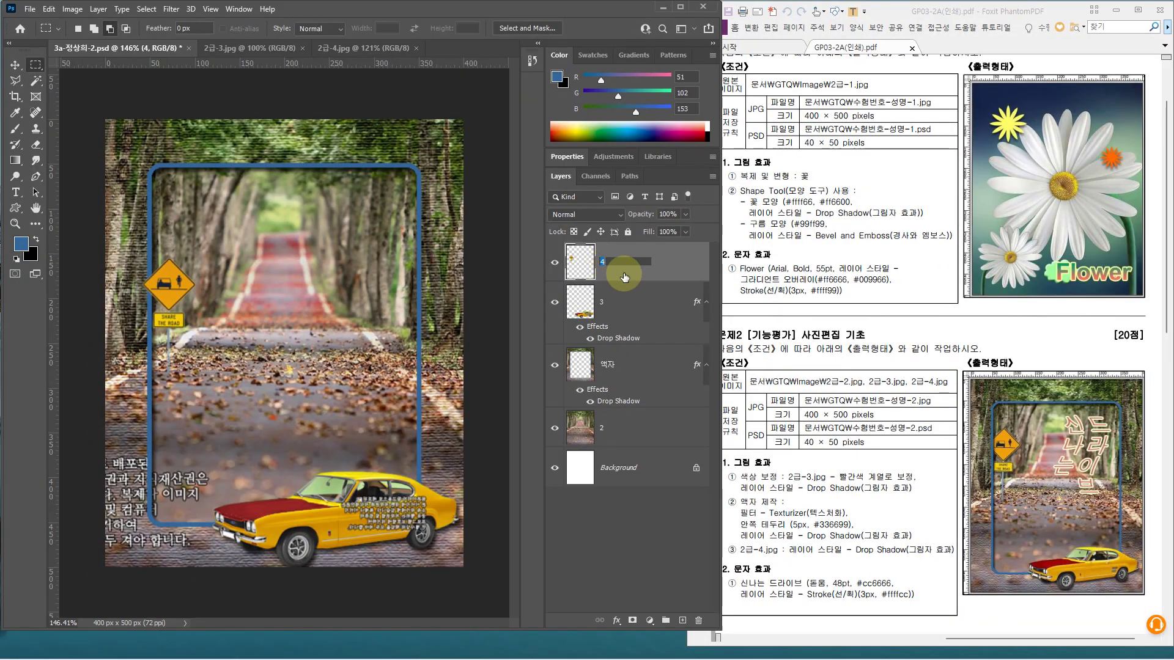
{"action": "left_click", "coordinate": [623, 275]}
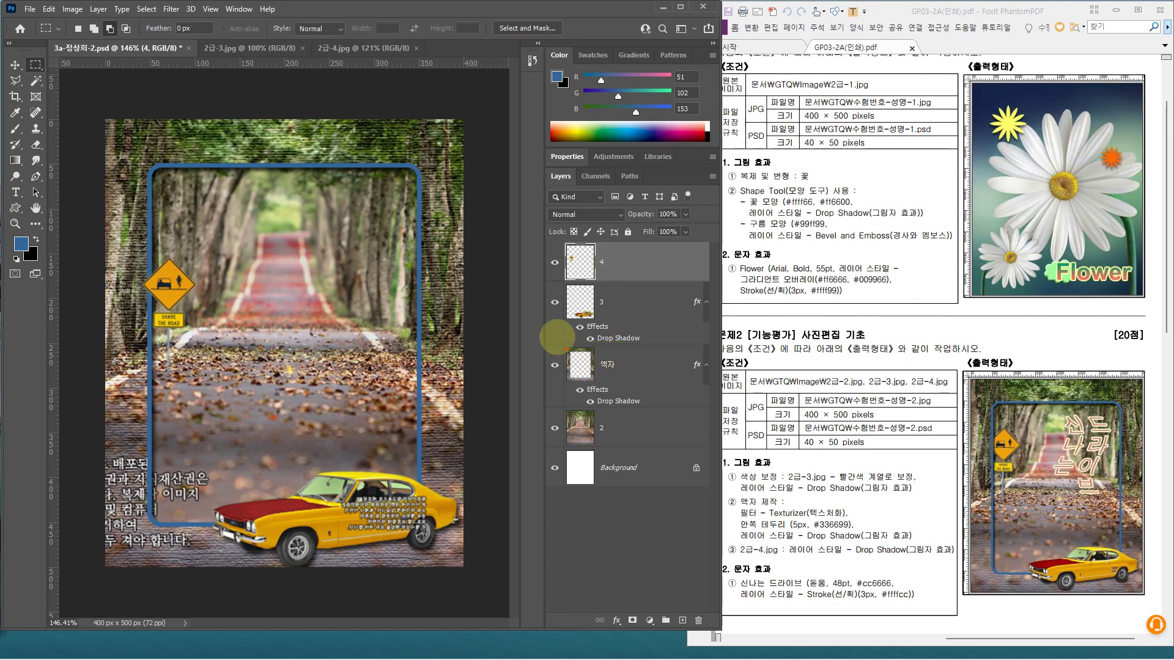
Move layer 4 beneath the 액자 frame layer, just above layer 2
{"action": "left_click_drag", "start_coordinate": [557, 337], "coordinate": [689, 374]}
{"action": "mouse_move", "coordinate": [594, 269]}
{"action": "left_mouse_down"}
{"action": "mouse_move", "coordinate": [528, 319]}
{"action": "mouse_move", "coordinate": [526, 398]}
{"action": "mouse_move", "coordinate": [563, 420]}
{"action": "left_mouse_up"}
{"action": "key", "text": "Escape"}
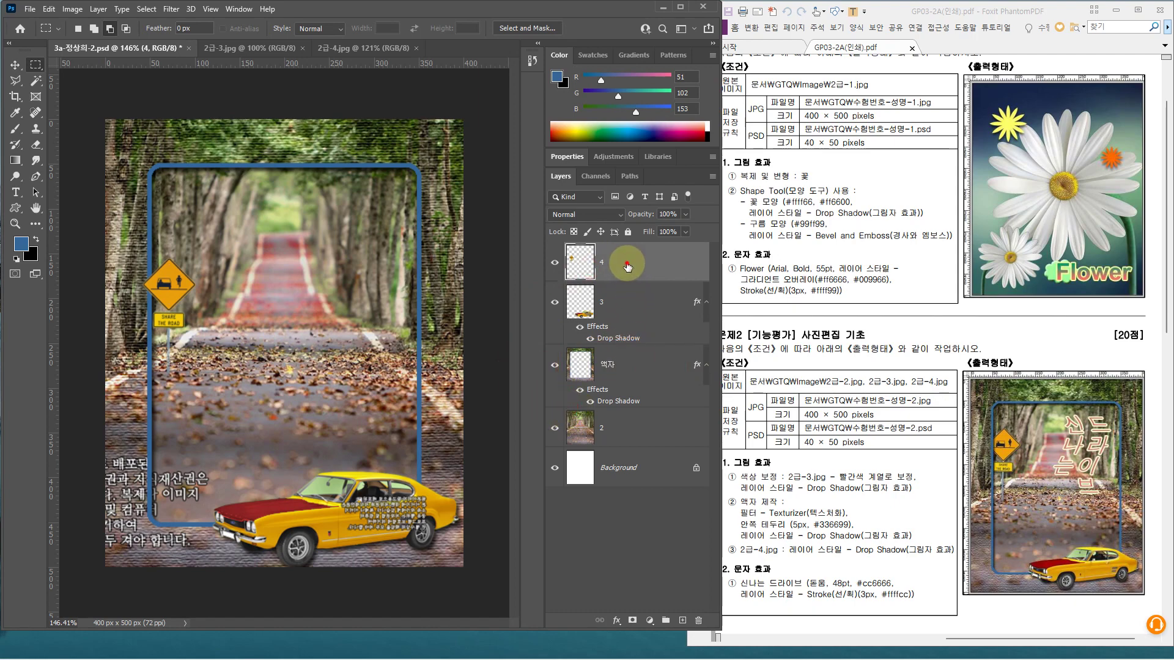
{"action": "left_click_drag", "start_coordinate": [627, 264], "coordinate": [629, 406]}
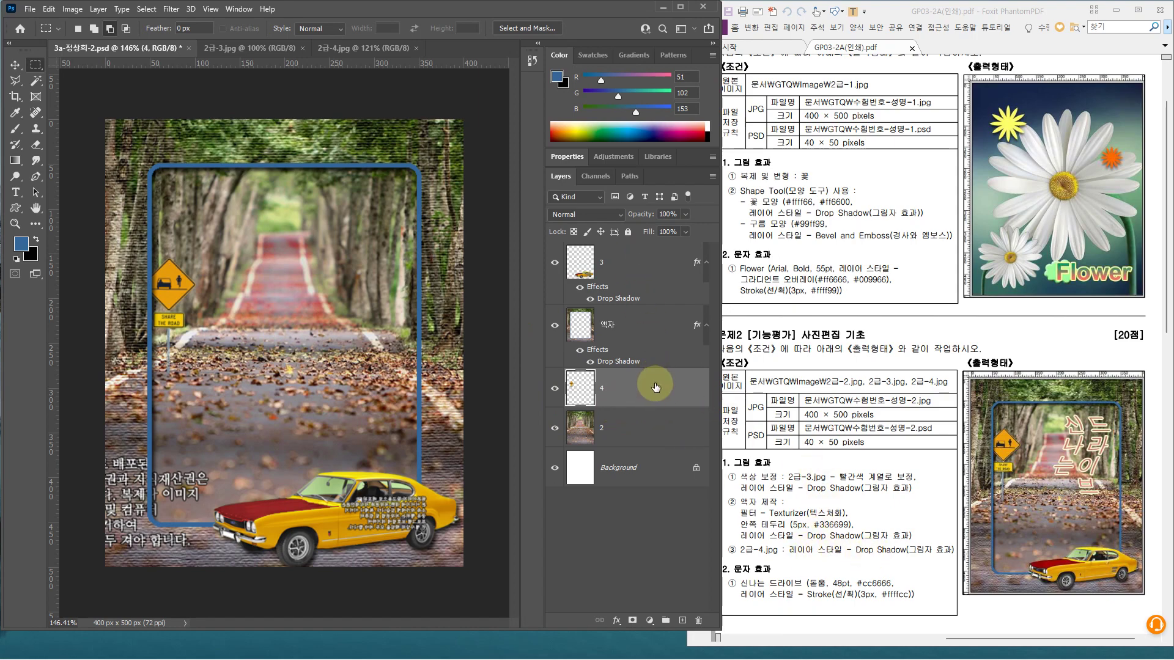
Add a Drop Shadow to layer 4 with Distance 4 px and Size 4 px
{"action": "left_click", "coordinate": [651, 392]}
{"action": "double_click", "coordinate": [651, 392]}
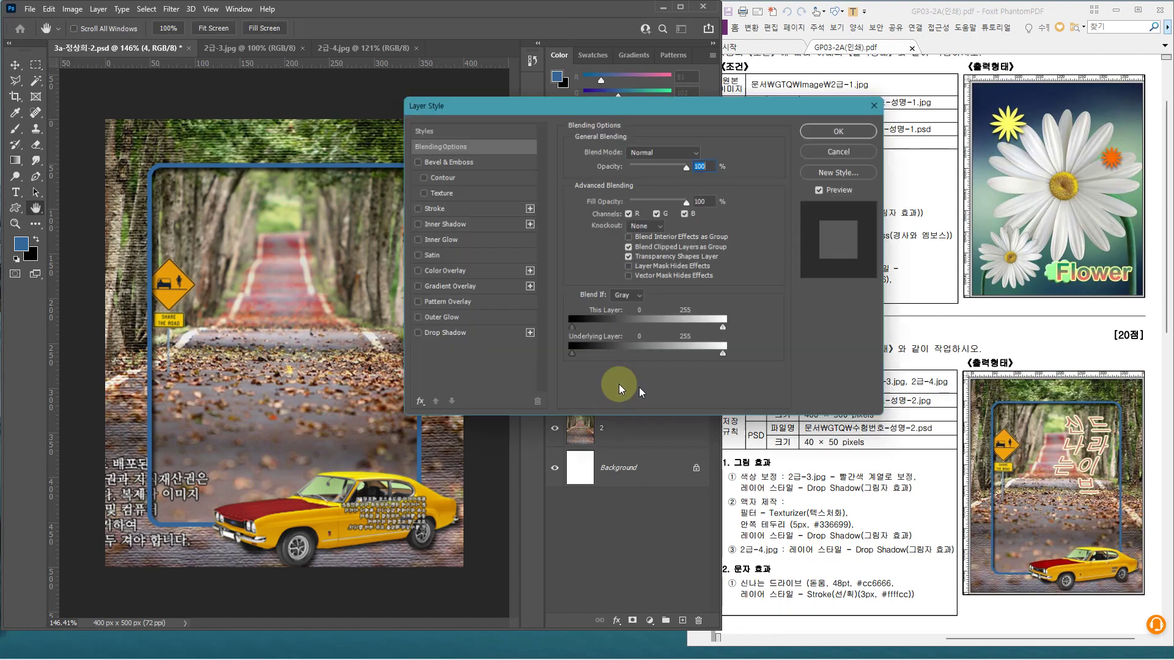
{"action": "left_click", "coordinate": [463, 339]}
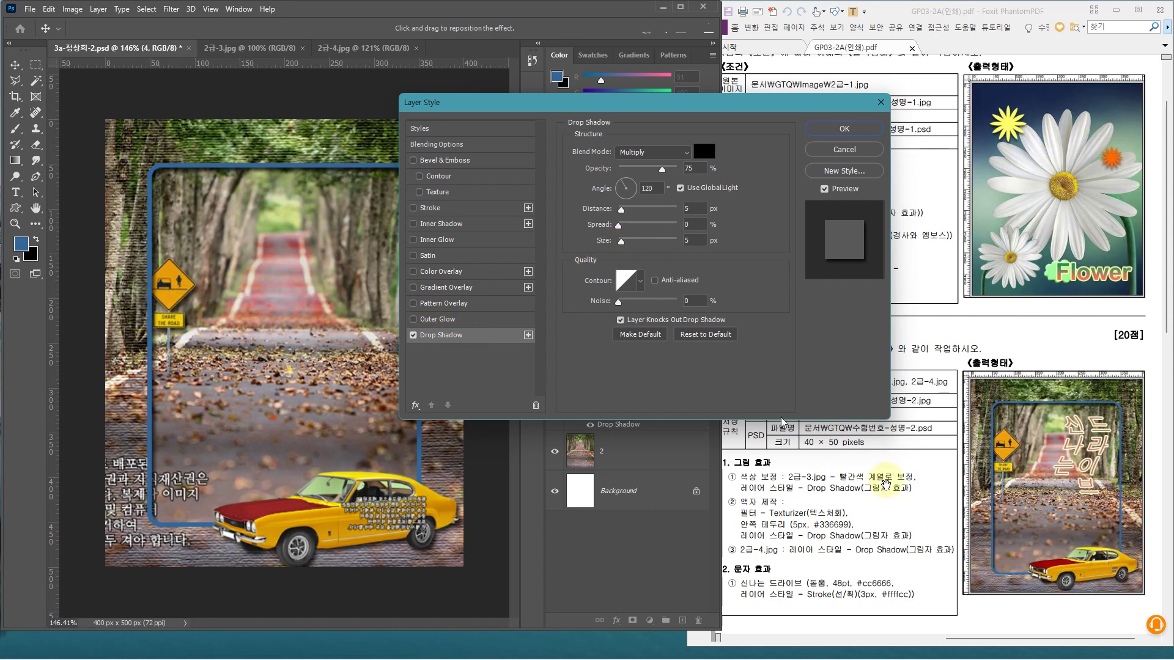
{"action": "left_click_drag", "start_coordinate": [701, 239], "coordinate": [676, 242]}
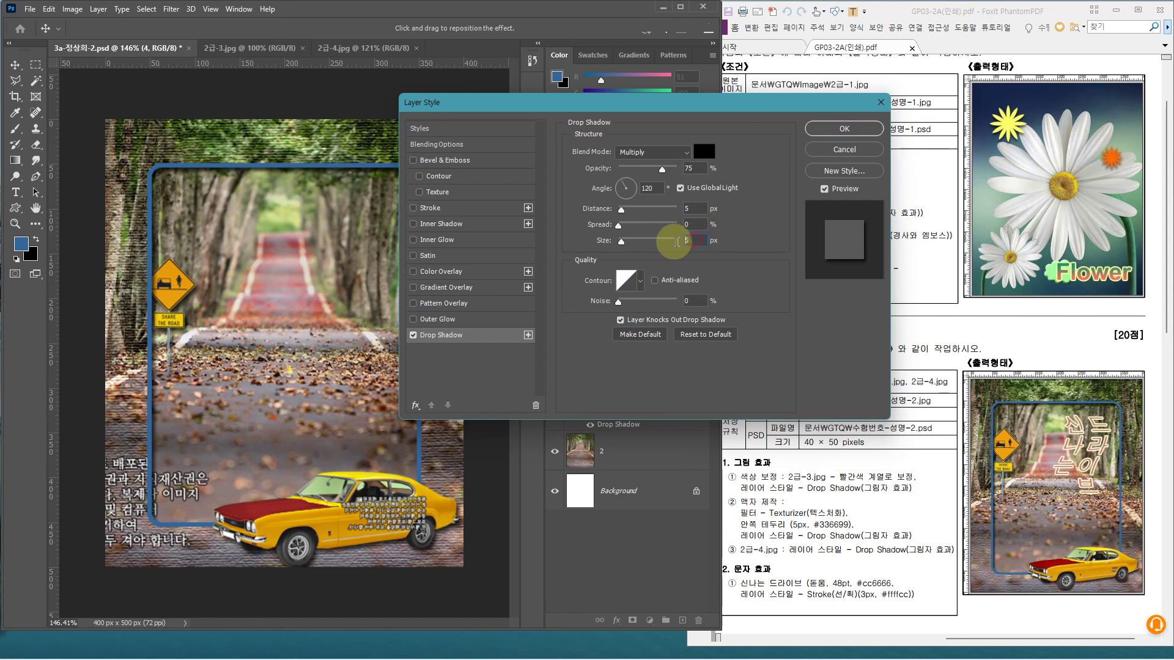
{"action": "type", "text": "4"}
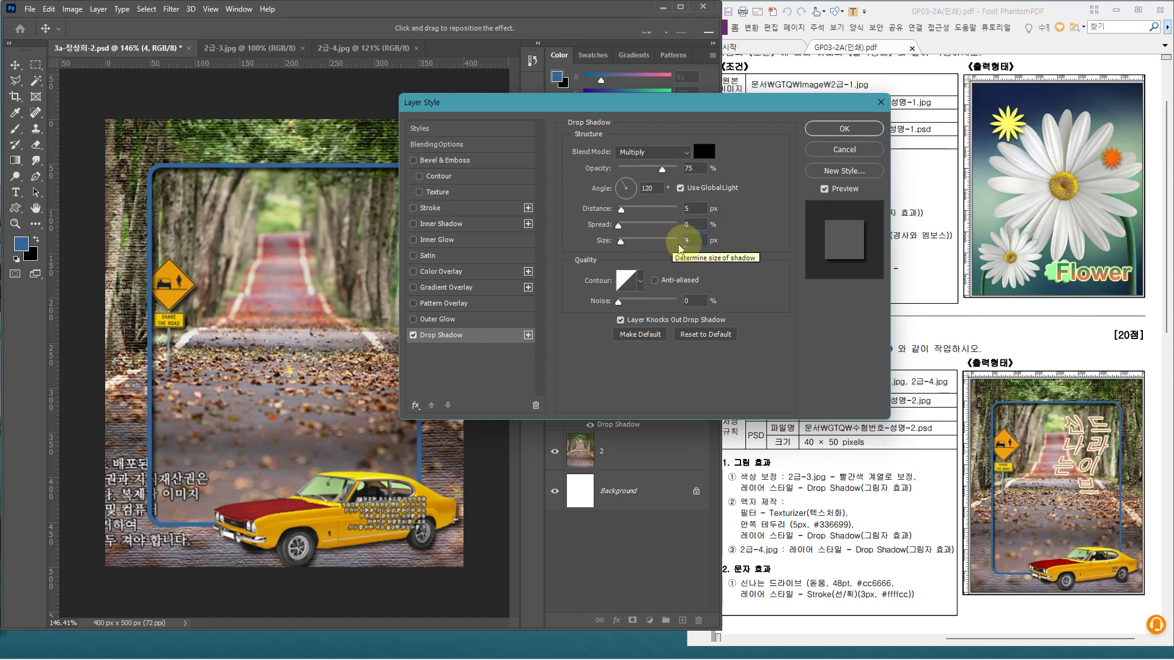
{"action": "left_click_drag", "start_coordinate": [690, 208], "coordinate": [663, 211]}
{"action": "type", "text": "4"}
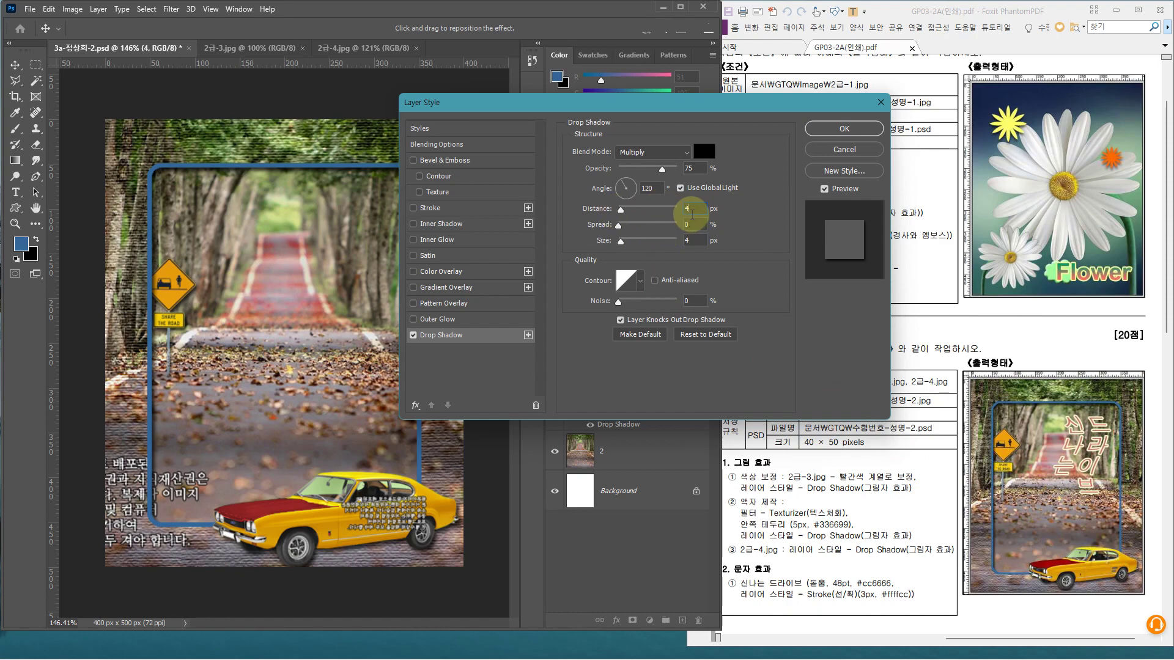
{"action": "left_click", "coordinate": [808, 131]}
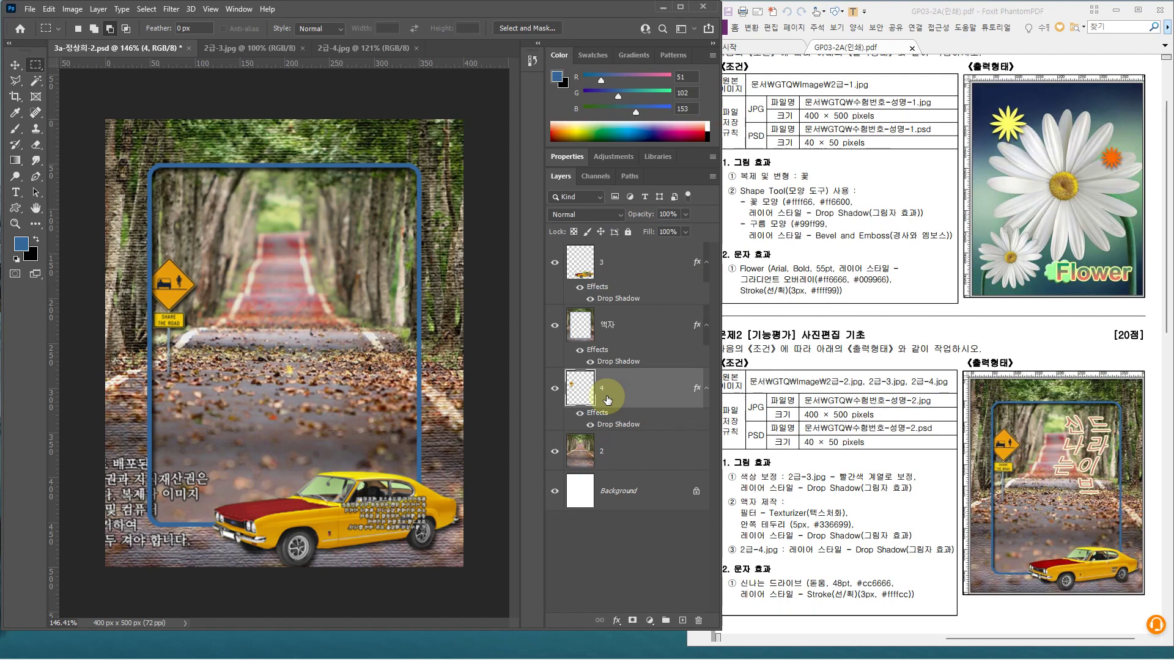
Save the composite with Ctrl+S and compare it against the reference PDF
{"action": "key", "text": "ctrl+s"}
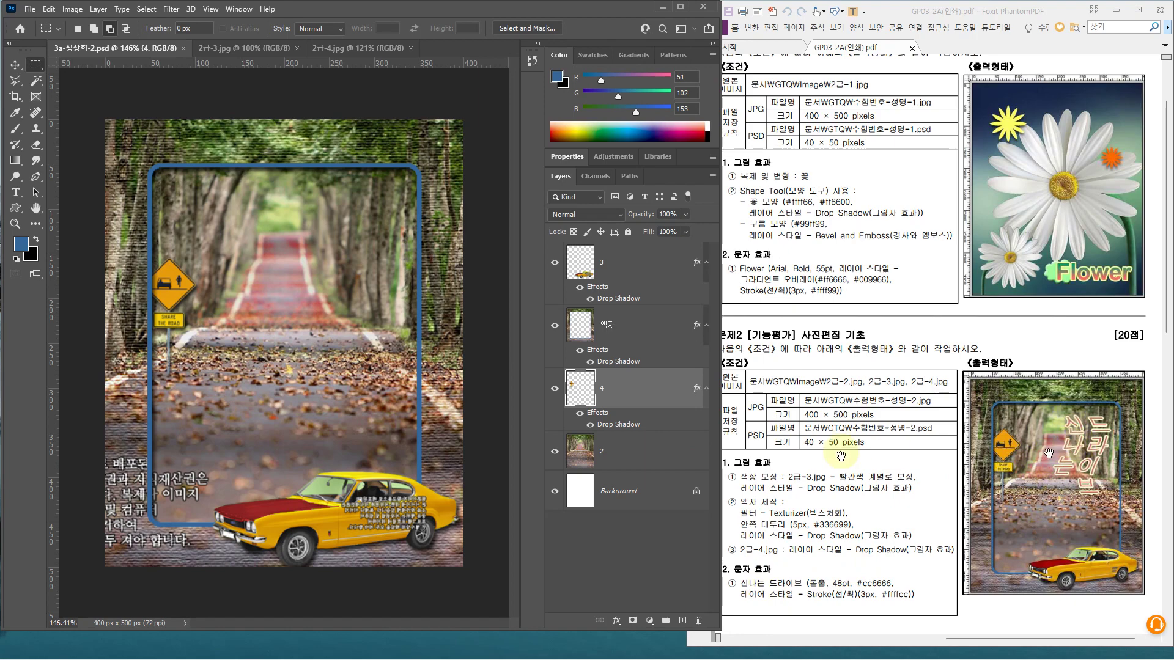
{"action": "left_click", "coordinate": [650, 255]}
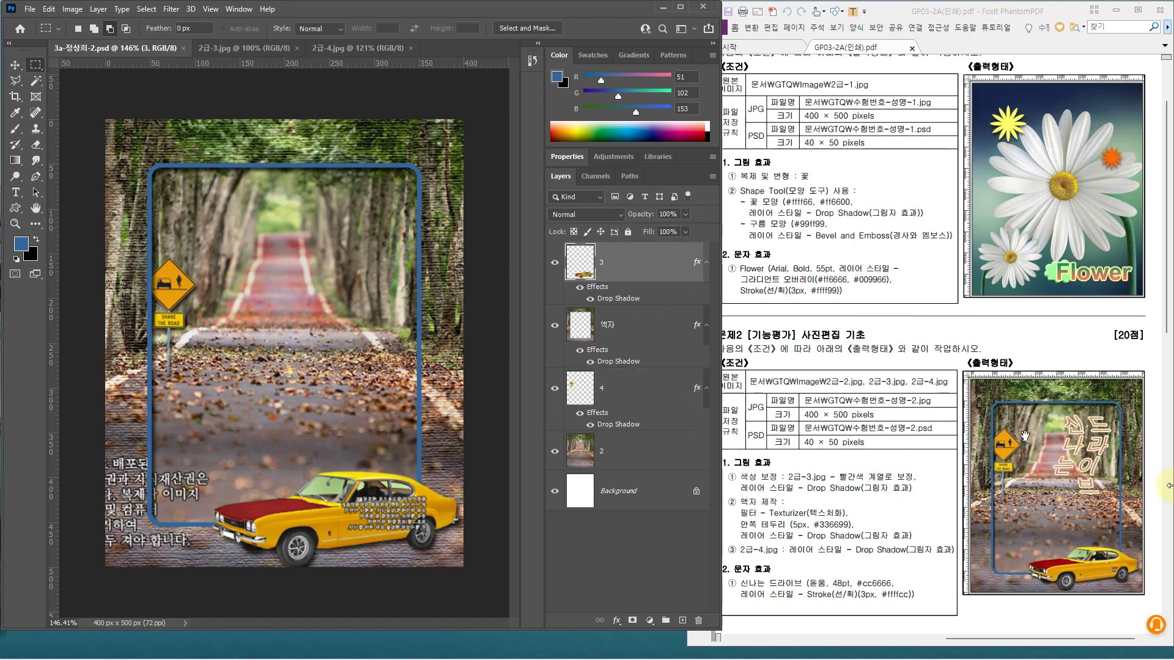
{"action": "left_click_drag", "start_coordinate": [1046, 400], "coordinate": [1114, 513]}
Select layer 3 and choose the Horizontal Type tool
{"action": "left_click", "coordinate": [638, 379]}
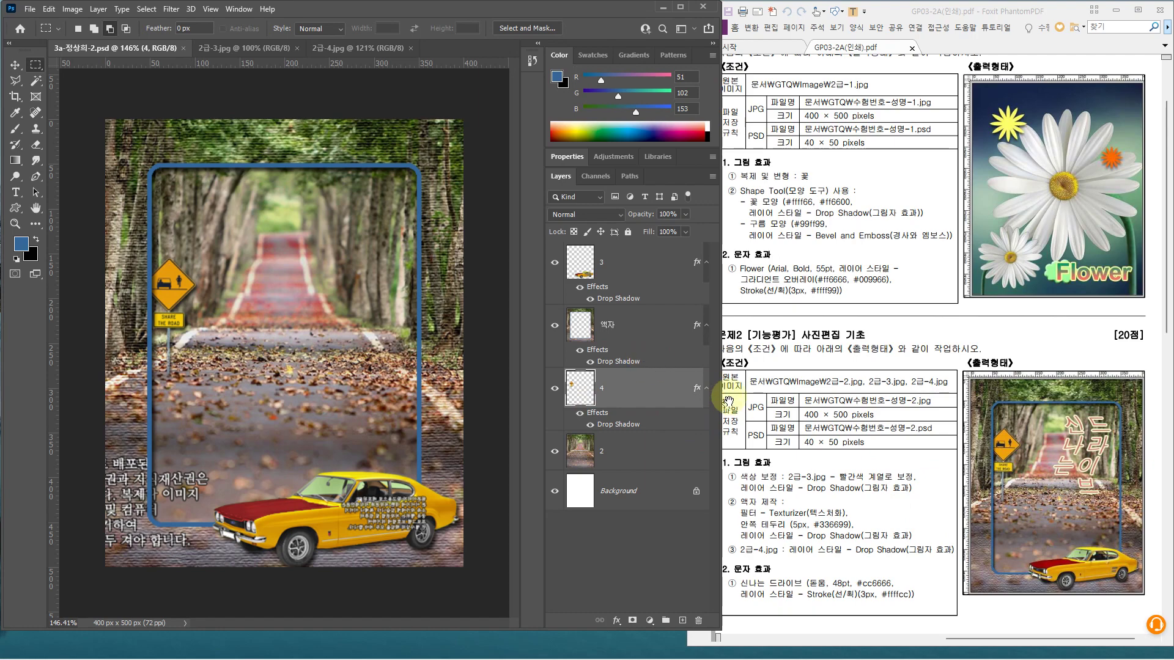
{"action": "left_click", "coordinate": [642, 261]}
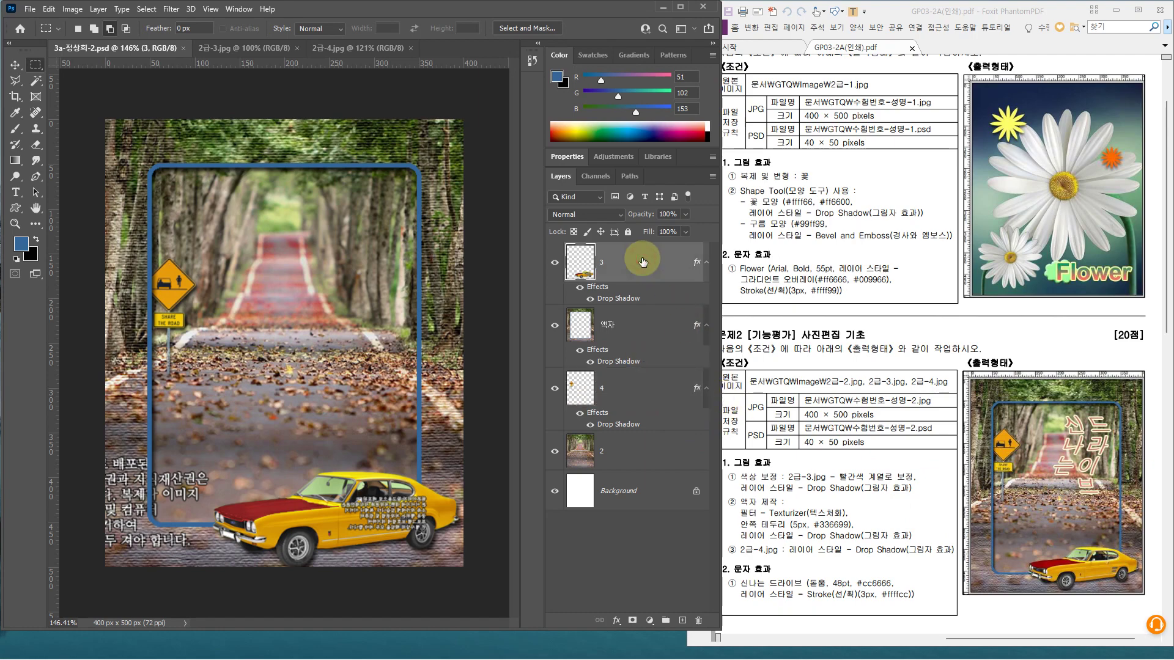
{"action": "left_click", "coordinate": [642, 262]}
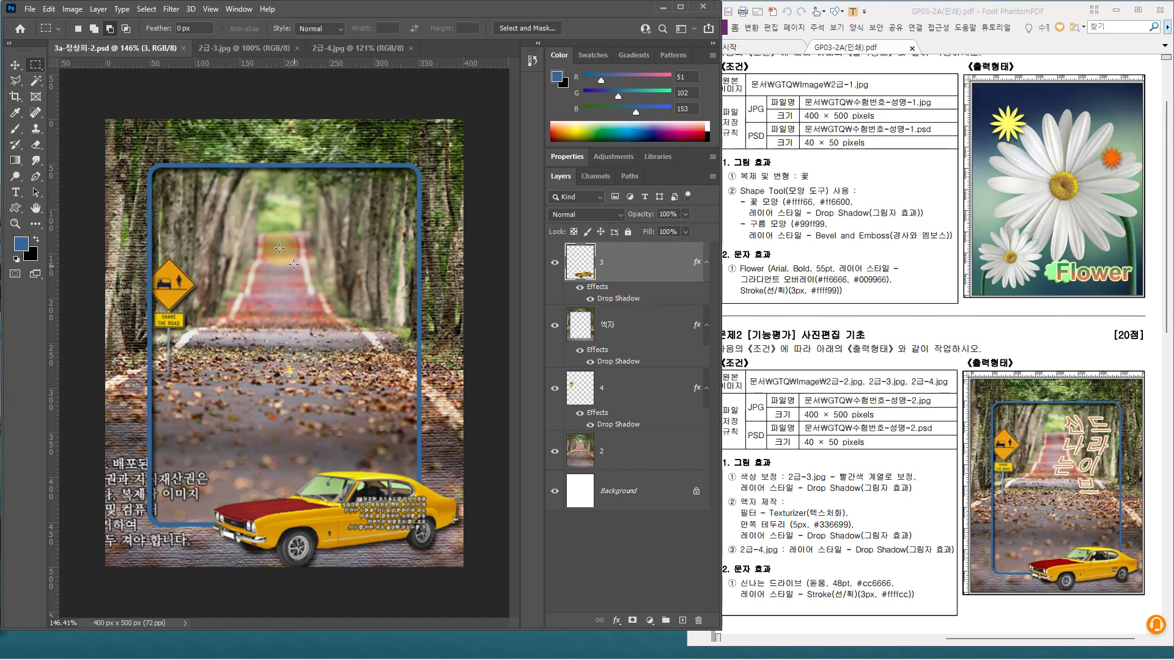
{"action": "left_click", "coordinate": [16, 192]}
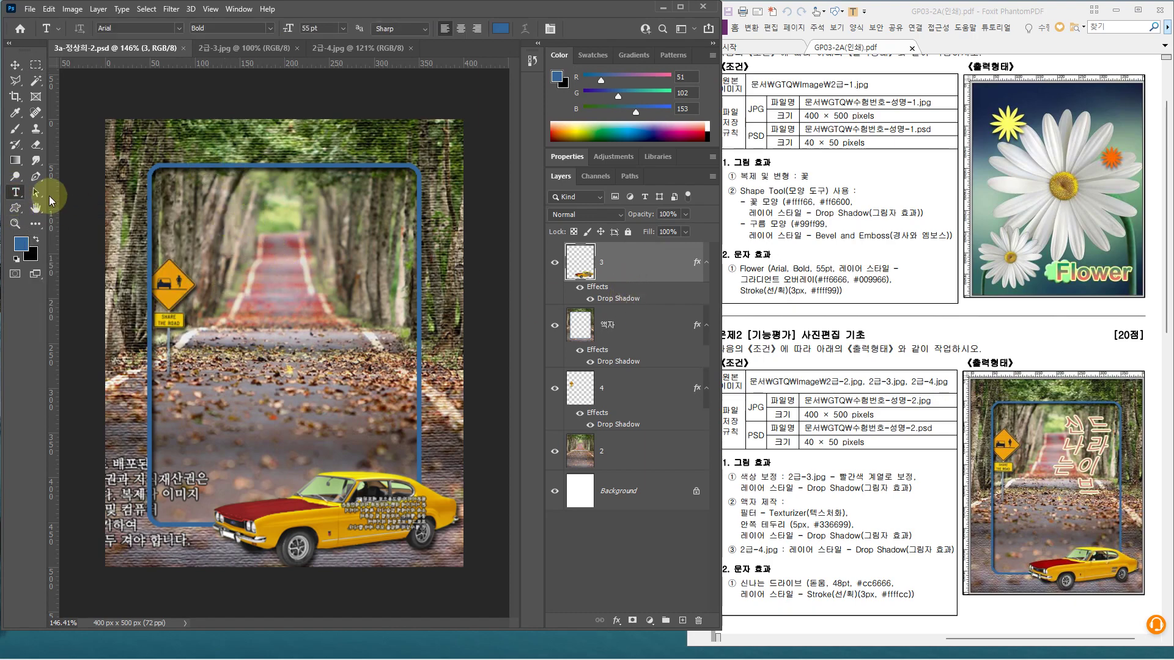
Create a vertical text layer inside the frame reading '드라이브 신나는'
{"action": "right_click", "coordinate": [14, 195]}
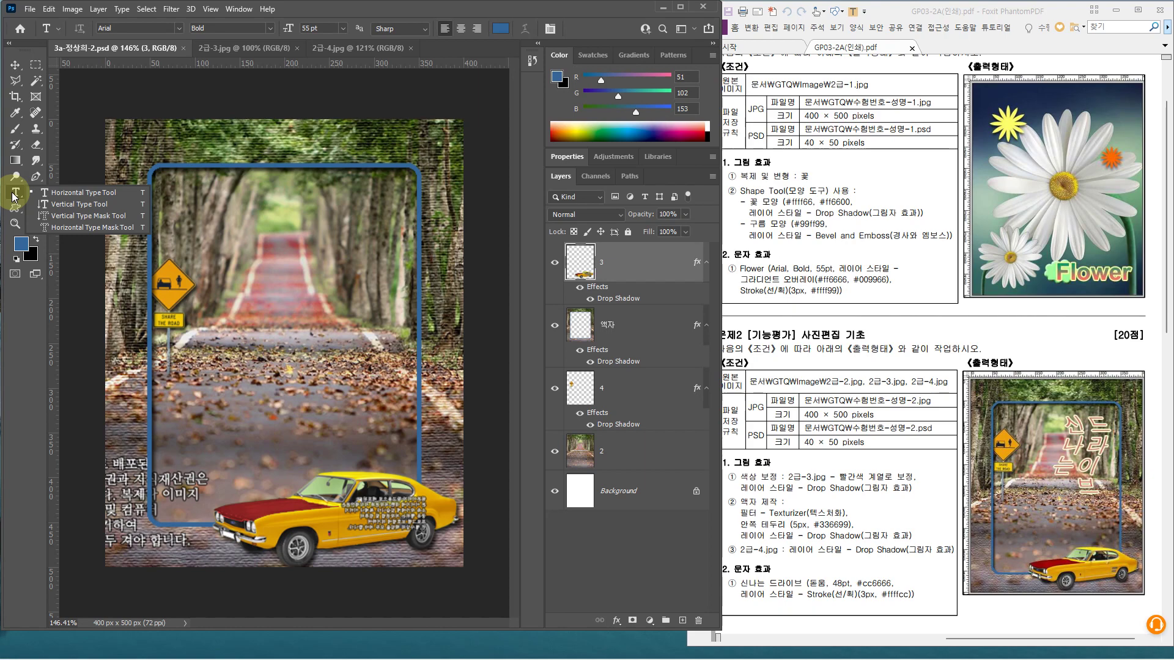
{"action": "left_click", "coordinate": [65, 207]}
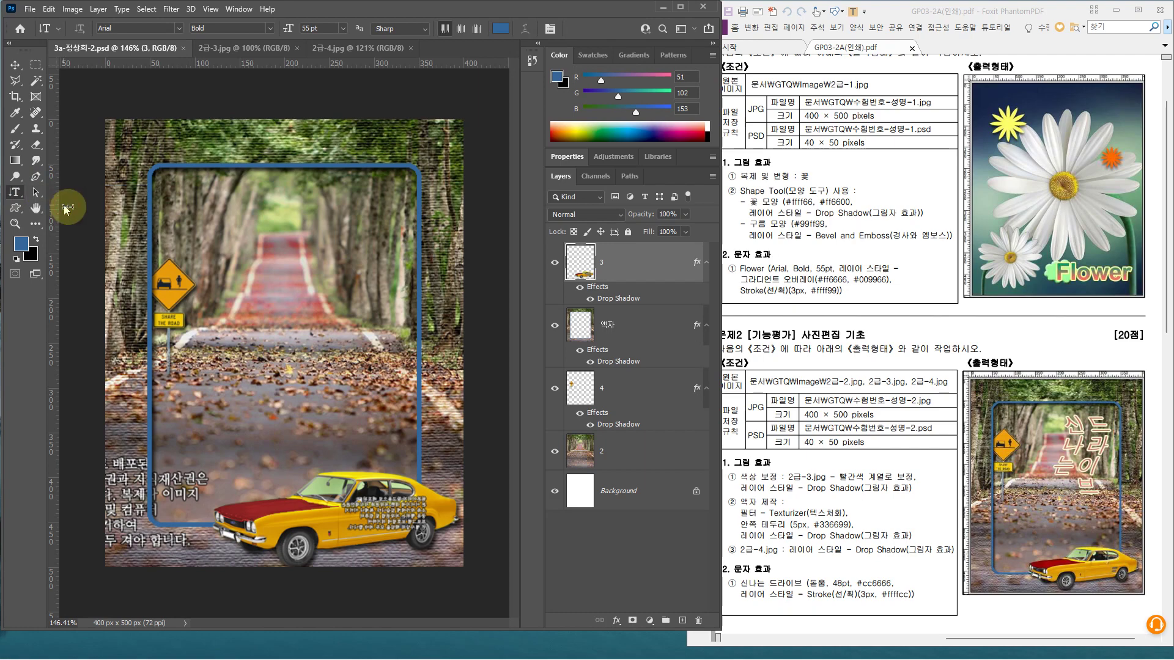
{"action": "left_click", "coordinate": [343, 274]}
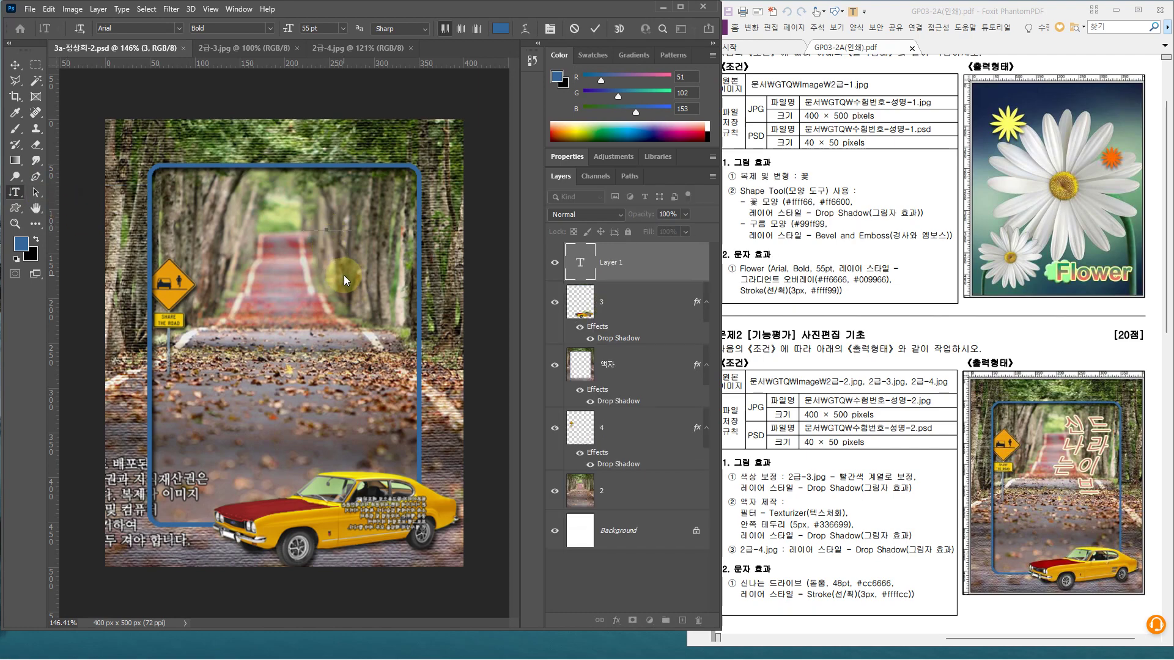
{"action": "type", "text": "신나는 "}
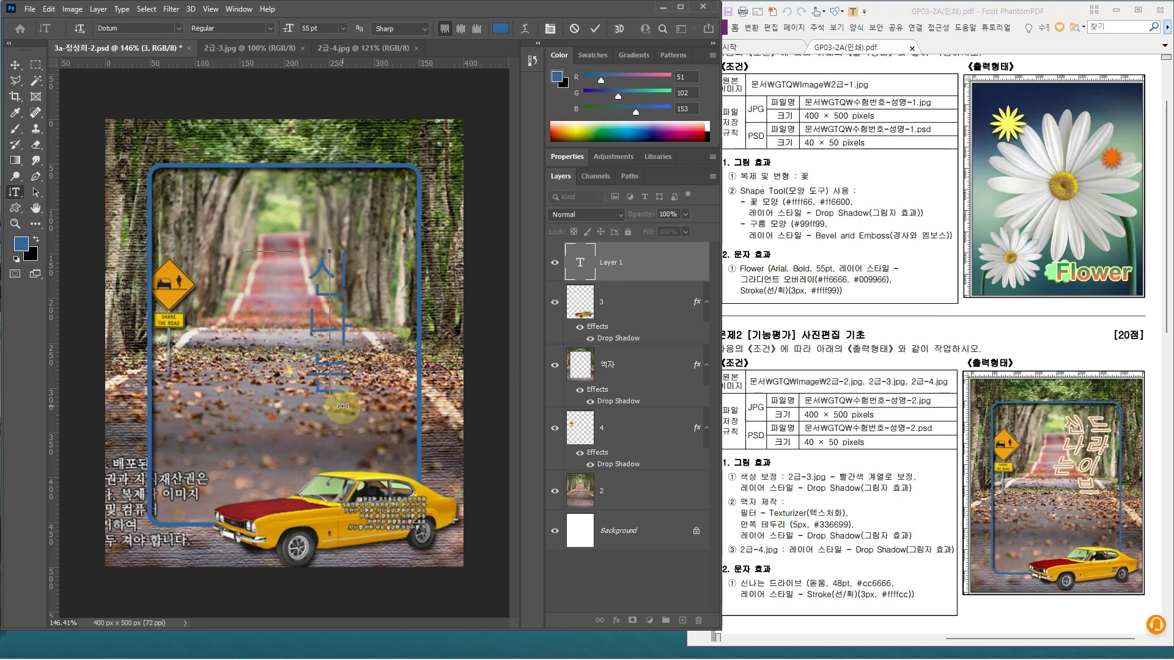
{"action": "type", "text": "드"}
{"action": "key", "text": "BackSpace"}
{"action": "key", "text": "BackSpace"}
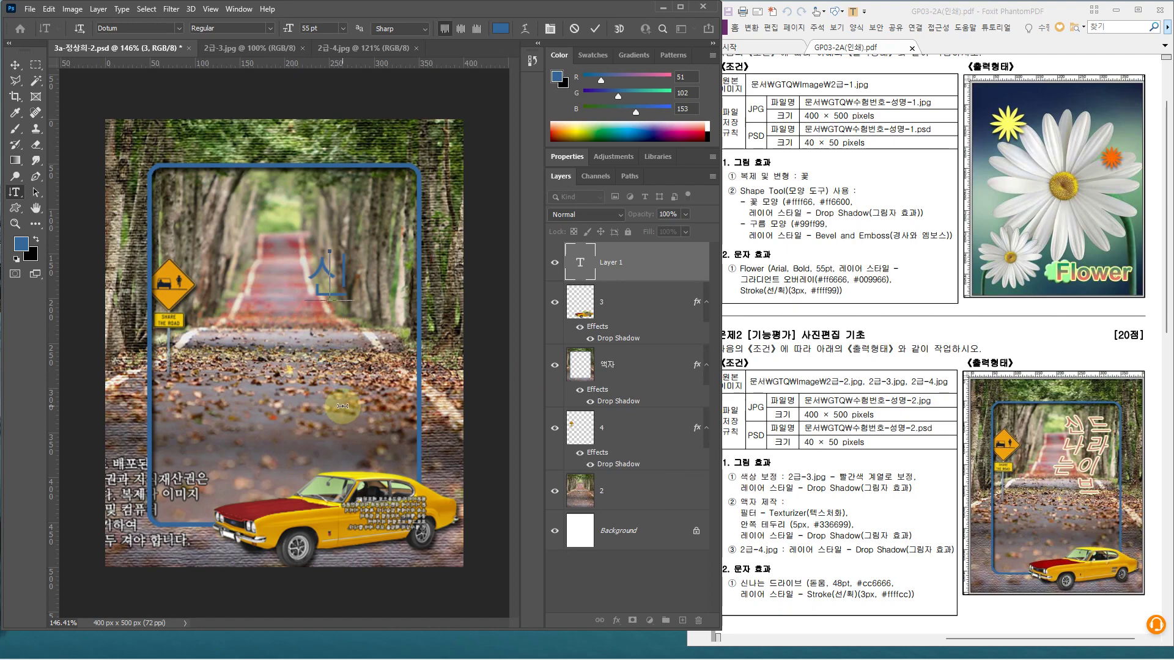
{"action": "type", "text": "드라이브"}
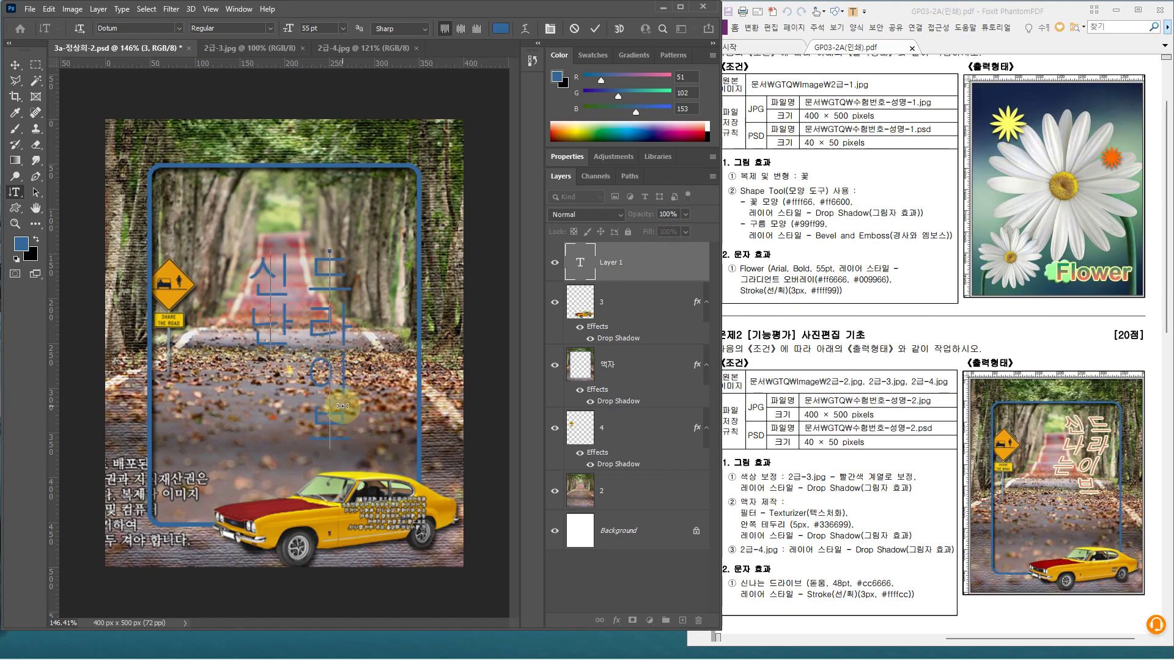
{"action": "type", "text": "는"}
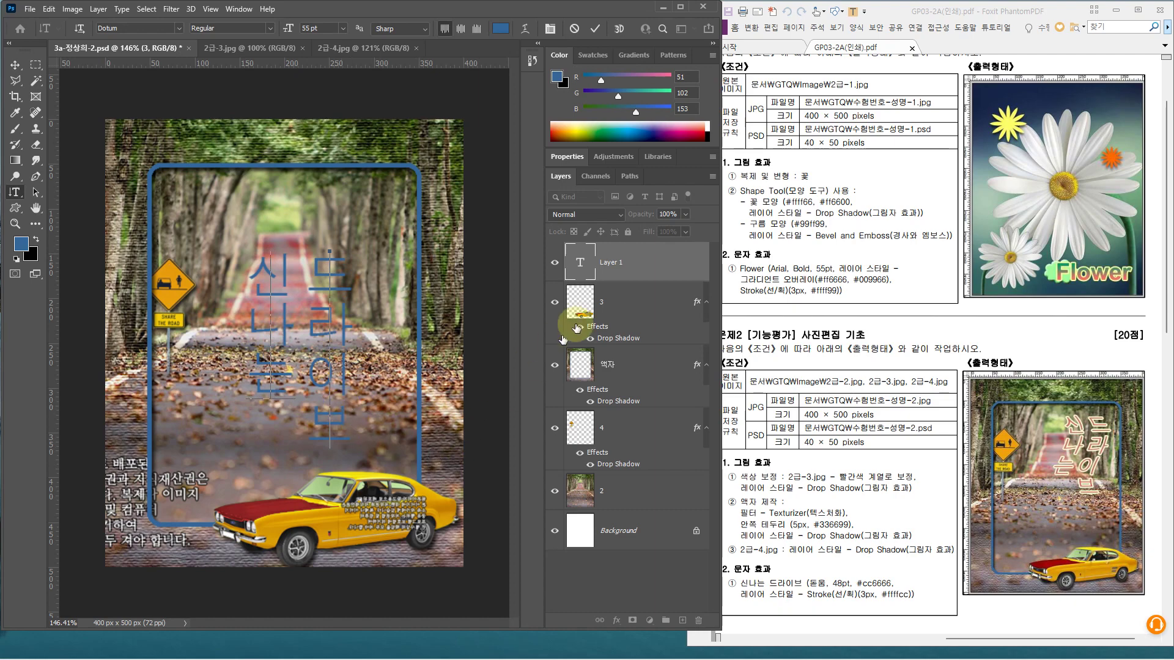
Set the text layer's font to Dotum at 48 pt
{"action": "left_click", "coordinate": [641, 267]}
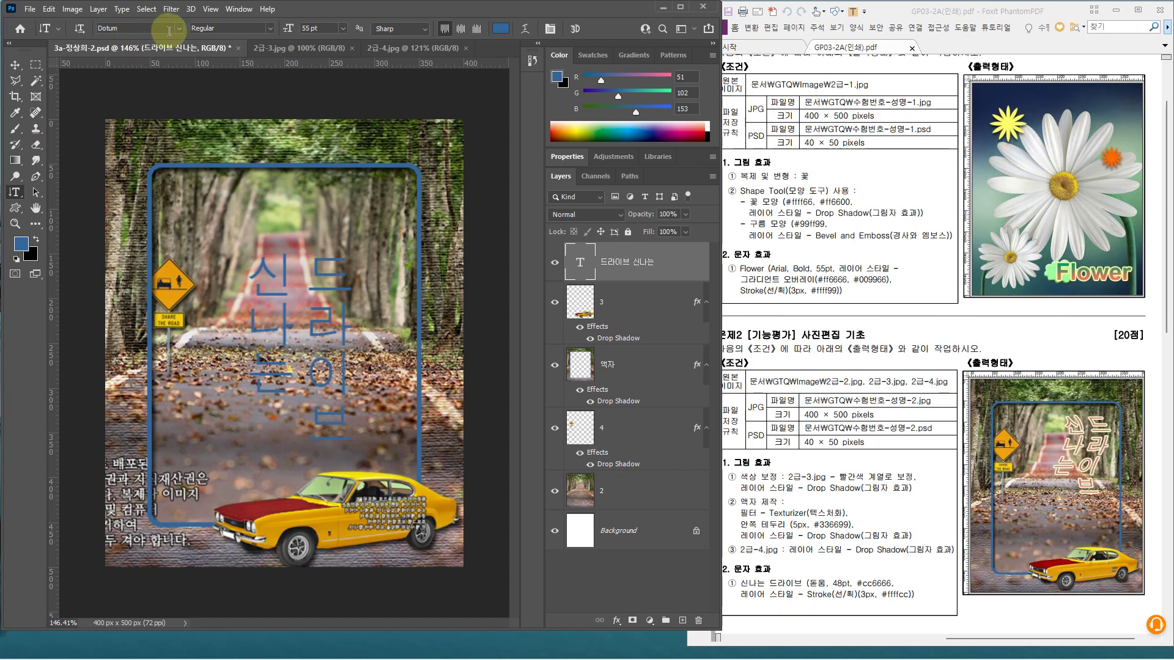
{"action": "left_click", "coordinate": [179, 29]}
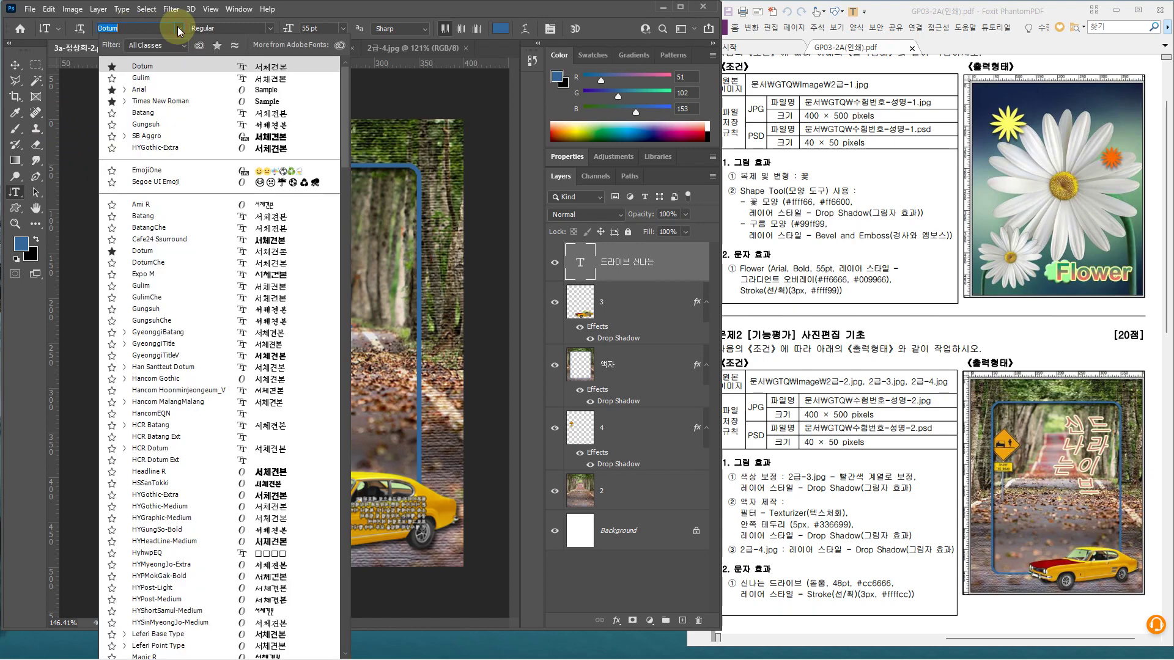
{"action": "left_click", "coordinate": [156, 69]}
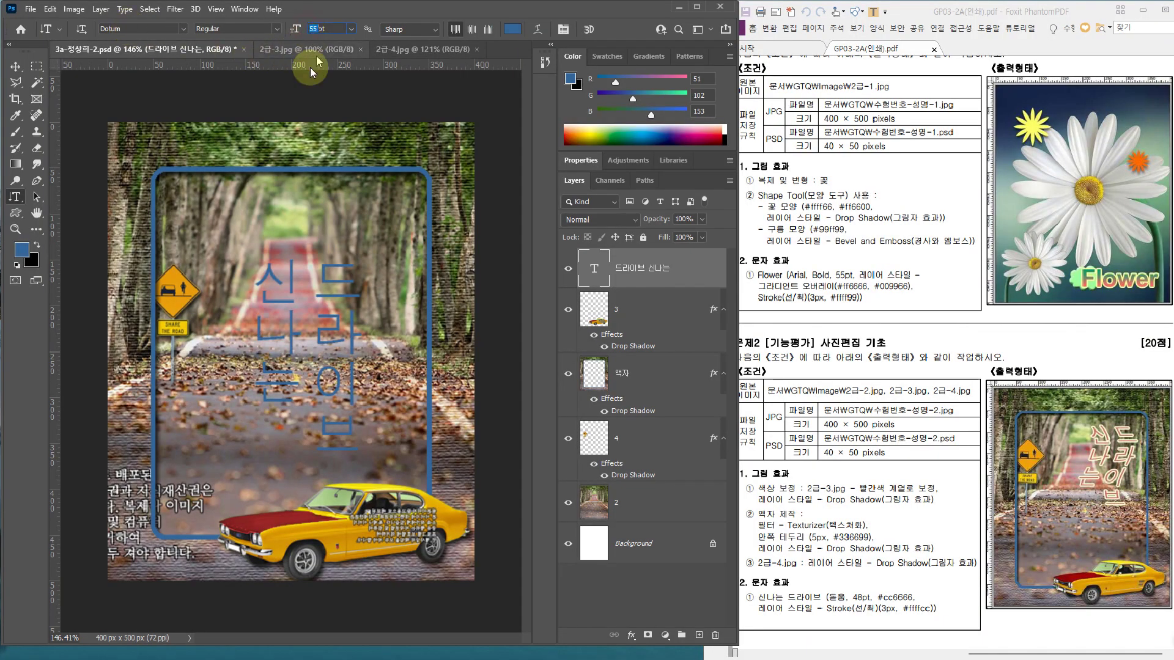
{"action": "type", "text": "48"}
{"action": "key", "text": "Return"}
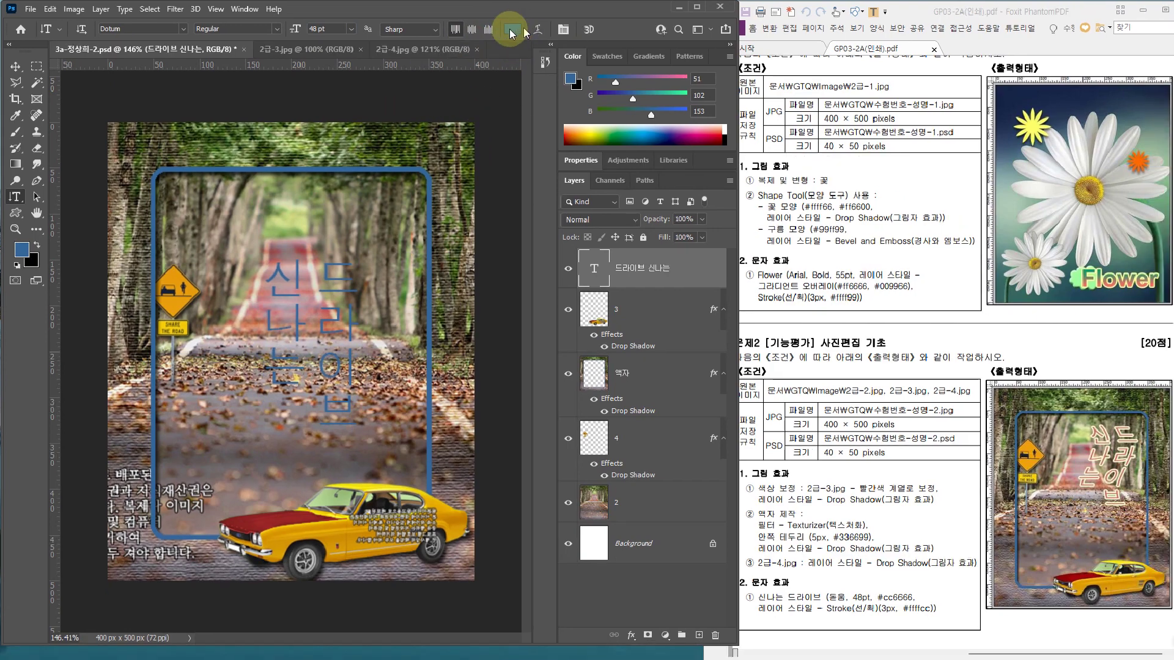
Colour the text #cc6666
{"action": "left_click", "coordinate": [511, 30]}
{"action": "double_click", "coordinate": [430, 335]}
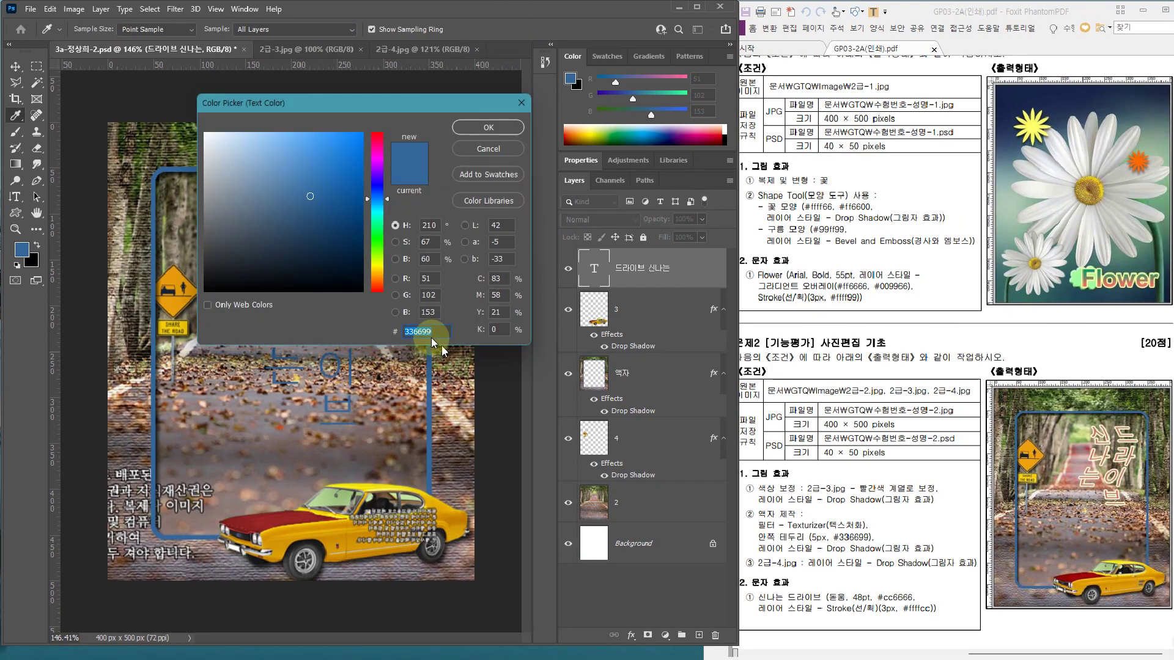
{"action": "key", "text": "BackSpace"}
{"action": "key", "text": "Hangul"}
{"action": "type", "text": "cc666"}
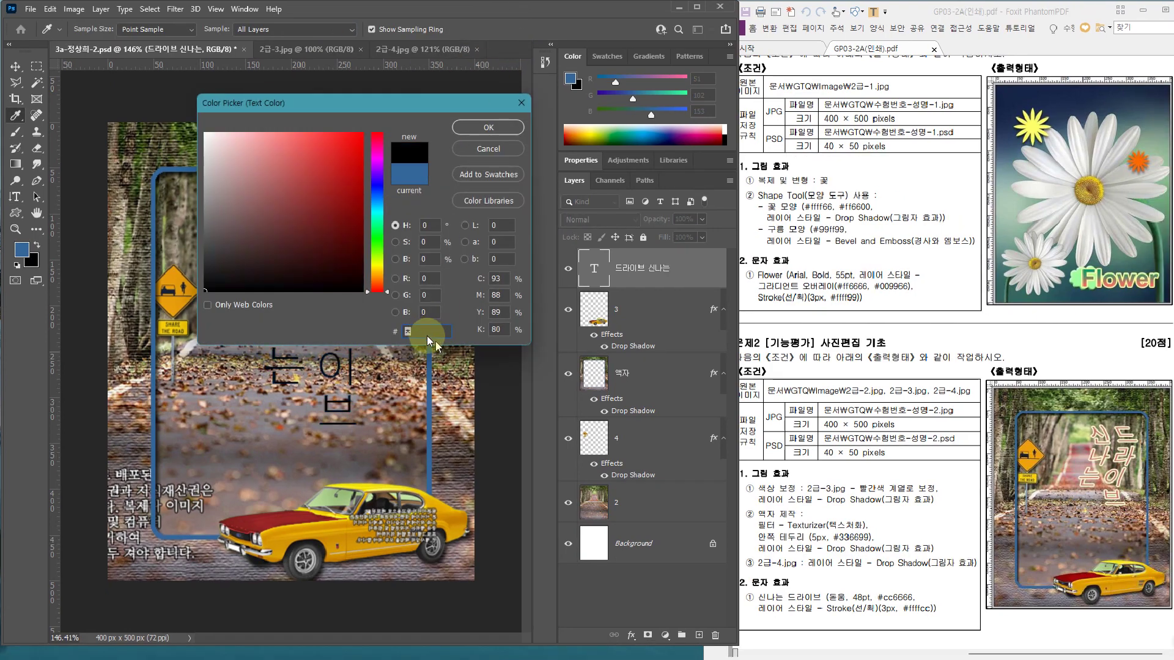
{"action": "type", "text": "6"}
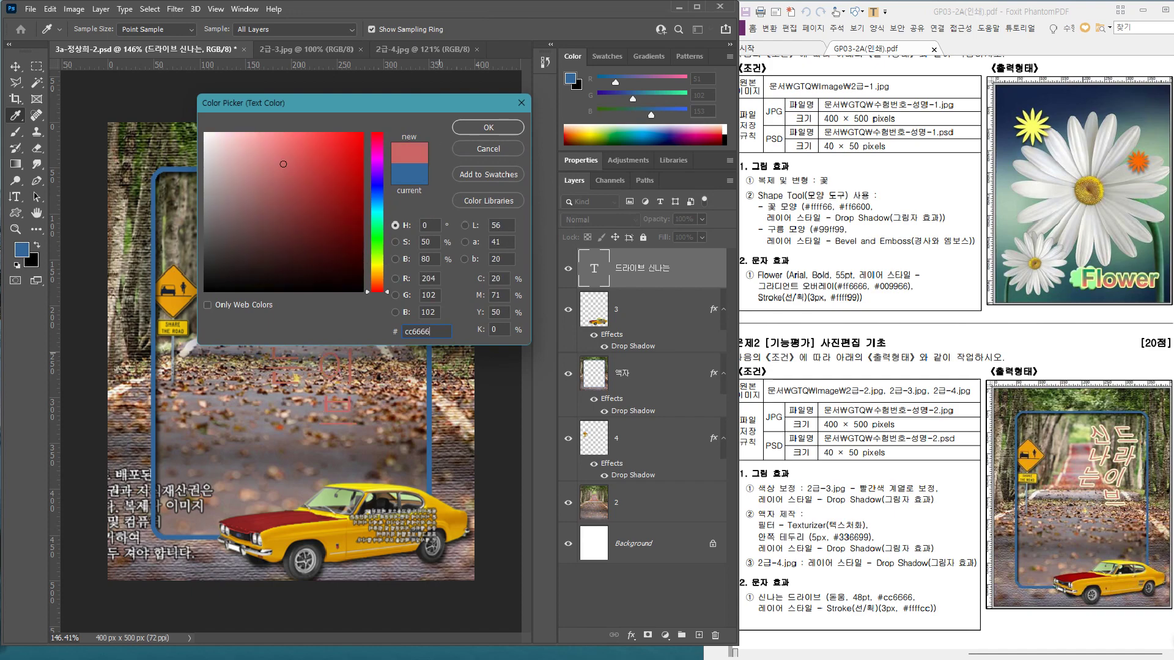
{"action": "key", "text": "Return"}
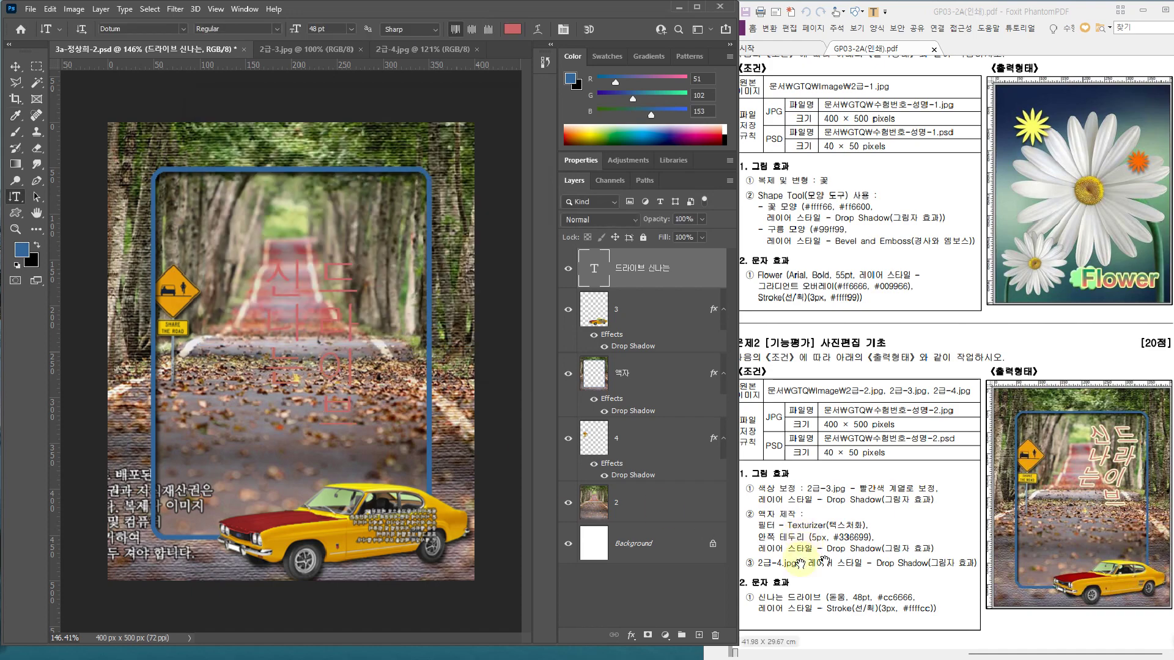
Add a 3 px outside Stroke coloured #ffffcc to the 드라이브 신나는 text layer
{"action": "double_click", "coordinate": [672, 264]}
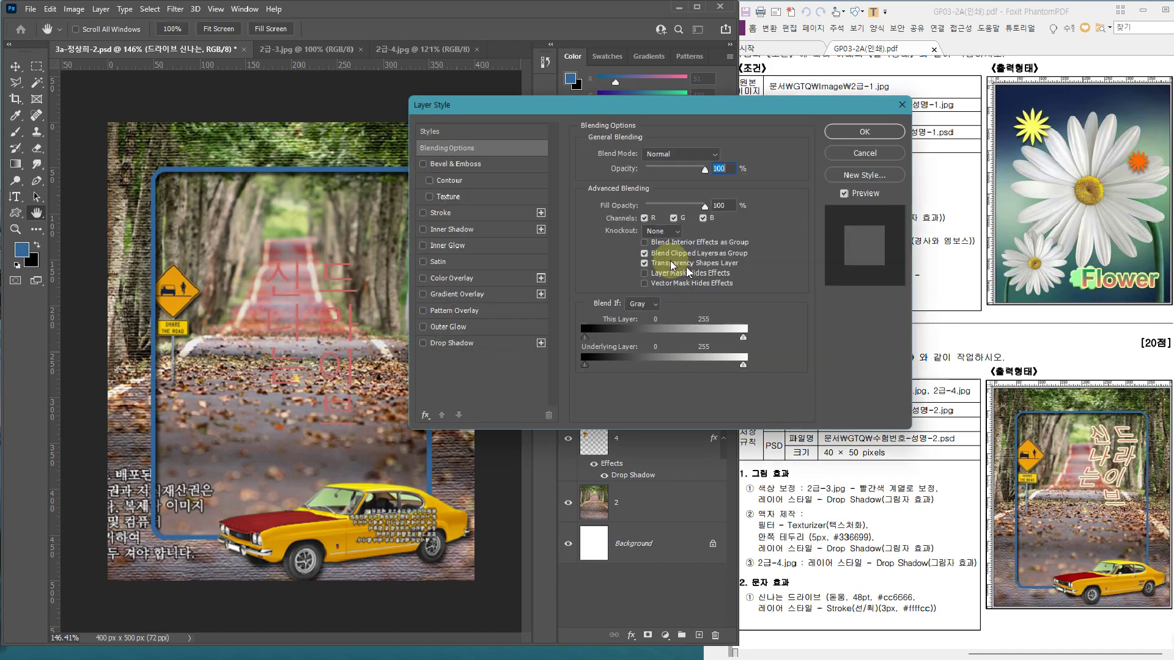
{"action": "left_click", "coordinate": [476, 212]}
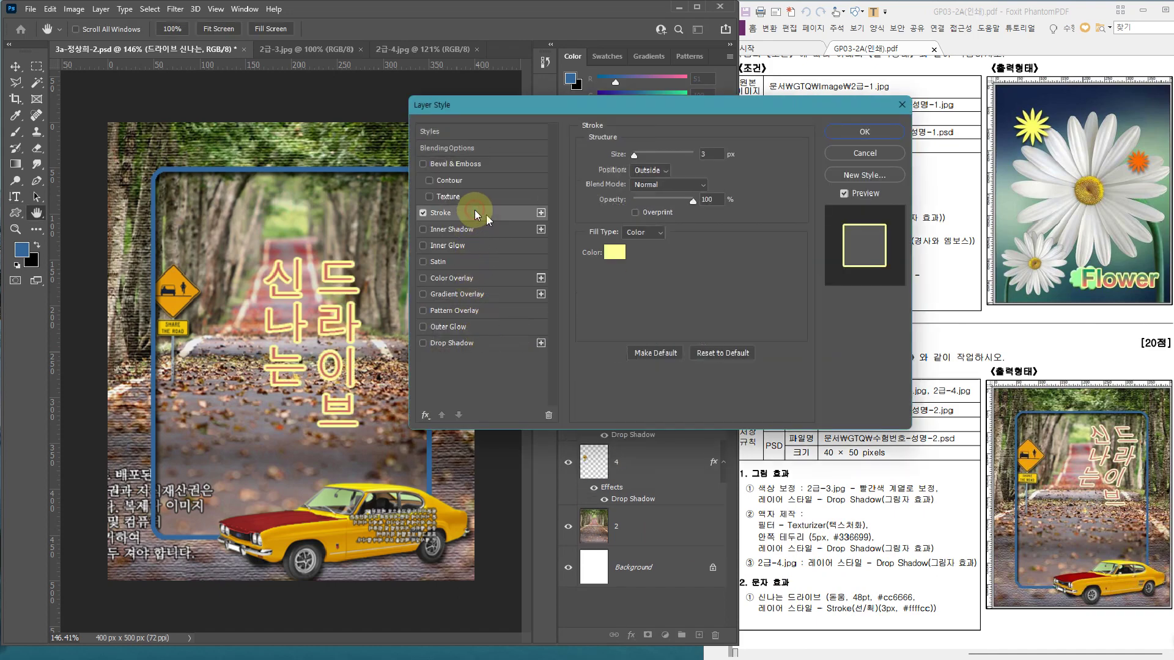
{"action": "left_click", "coordinate": [614, 252]}
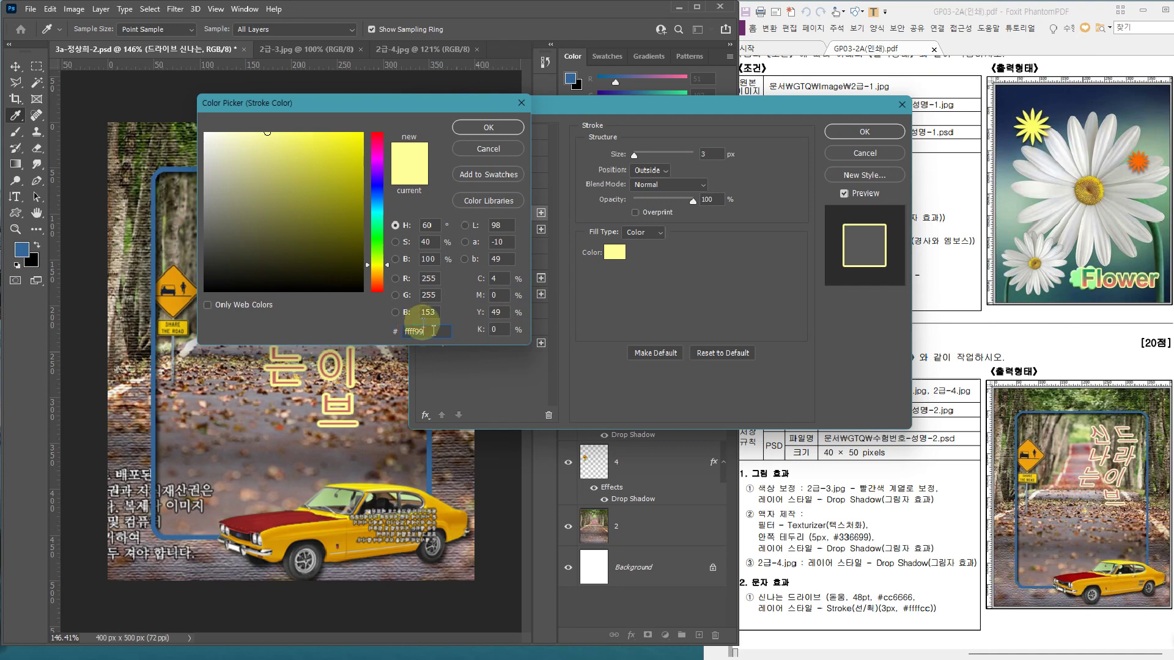
{"action": "type", "text": "ffff"}
{"action": "type", "text": "cc"}
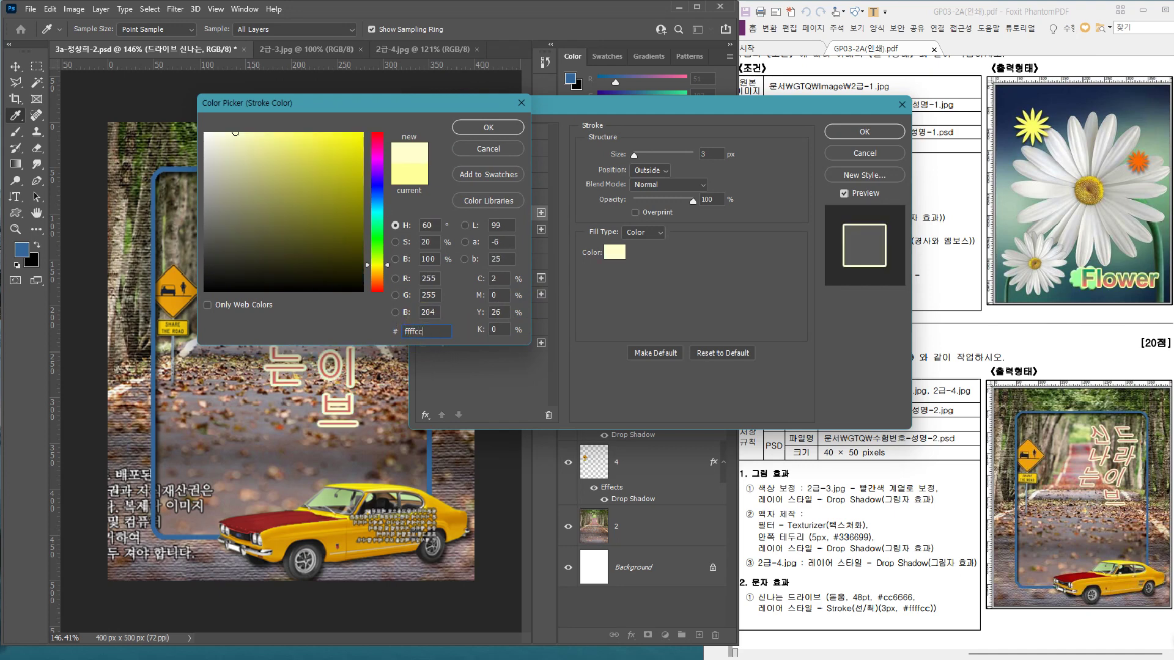
{"action": "key", "text": "Return"}
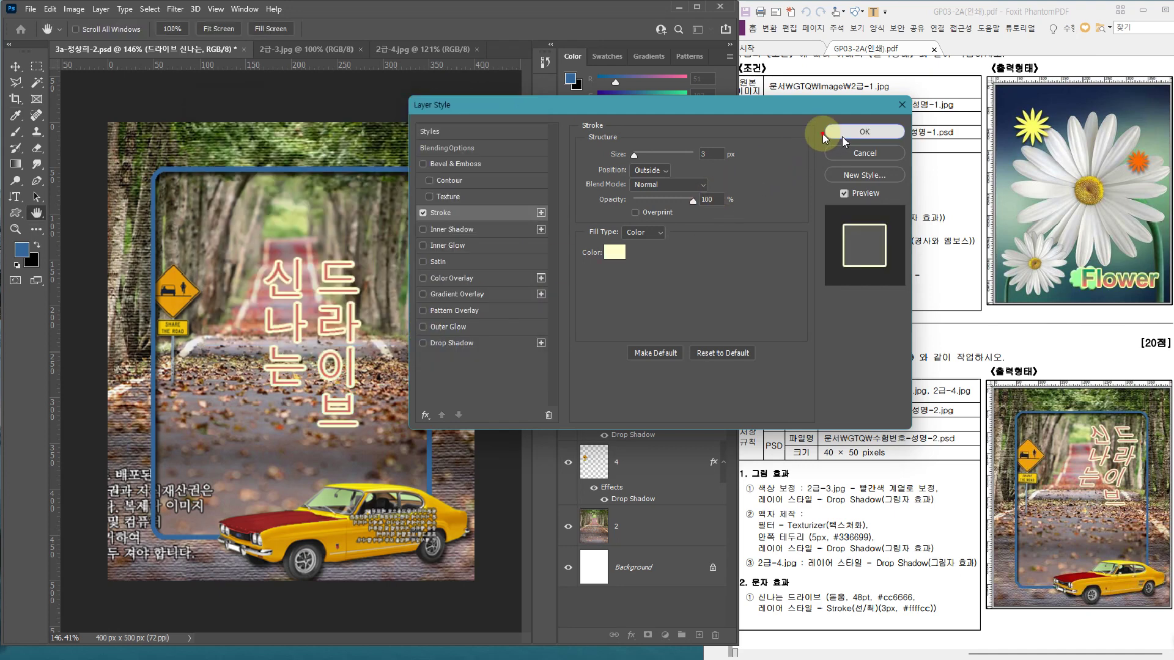
{"action": "left_click", "coordinate": [838, 131]}
{"action": "left_click", "coordinate": [656, 280]}
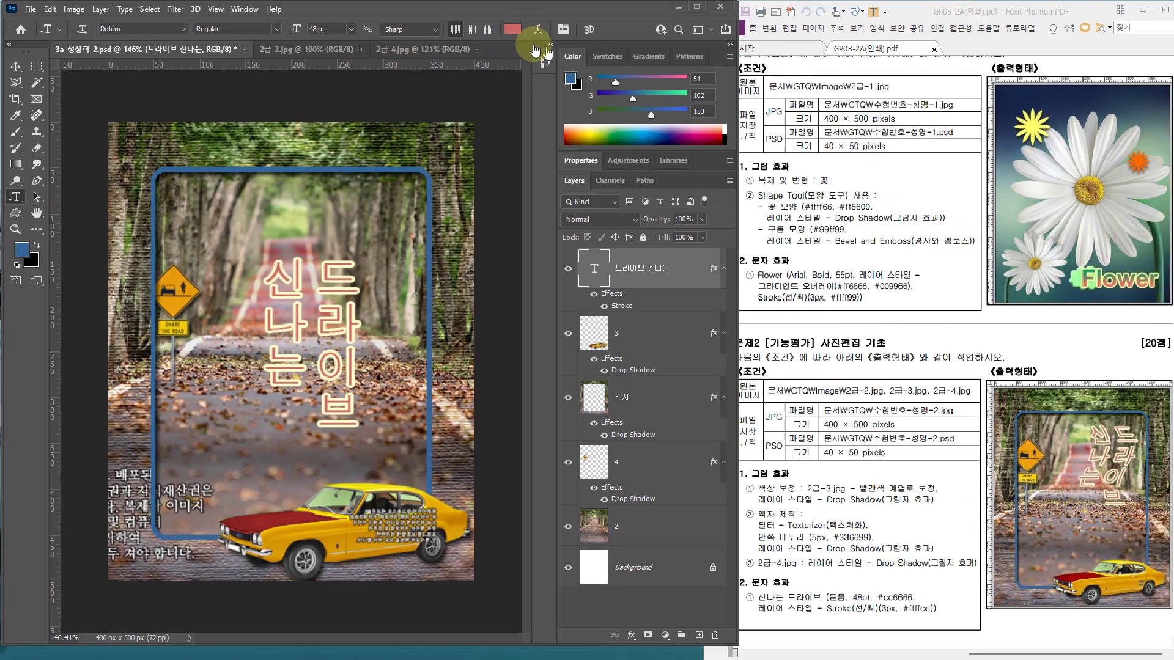
Warp the text with a vertical Flag style at -40 bend
{"action": "left_click", "coordinate": [530, 33]}
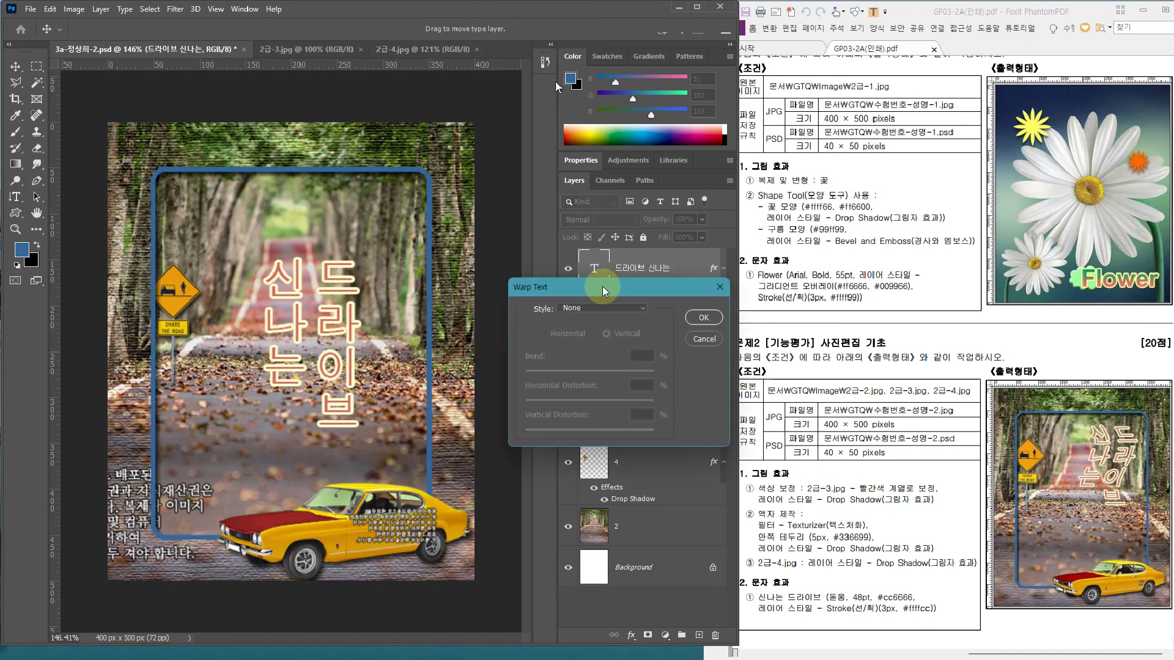
{"action": "left_click", "coordinate": [606, 302]}
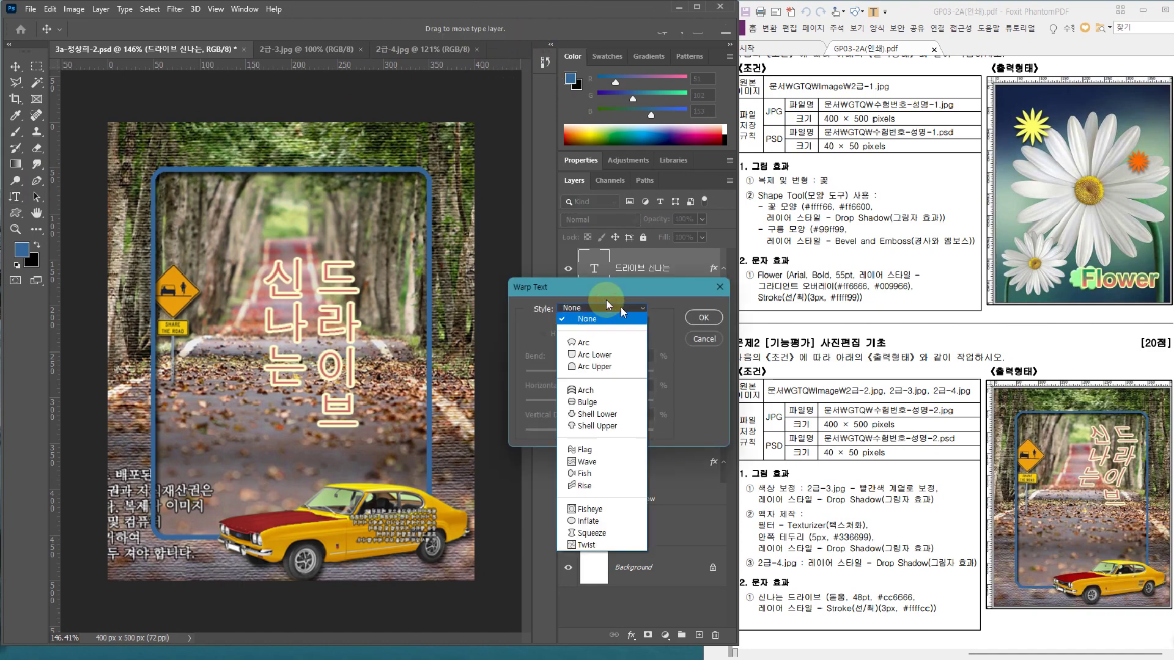
{"action": "left_click", "coordinate": [578, 448]}
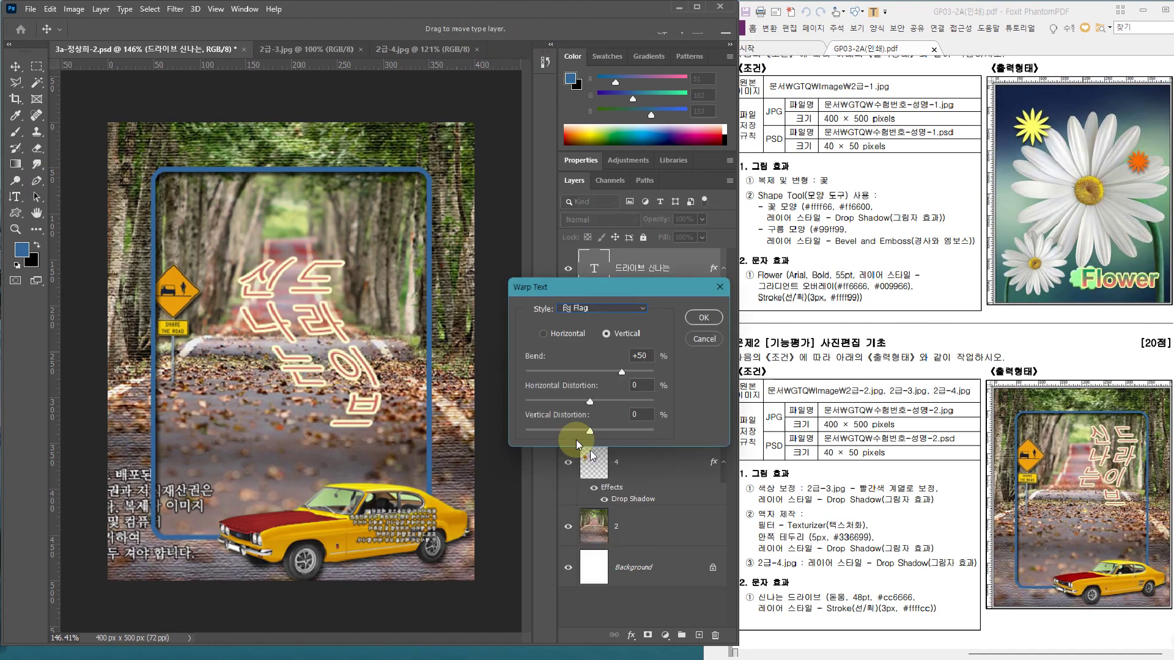
{"action": "left_click", "coordinate": [607, 308]}
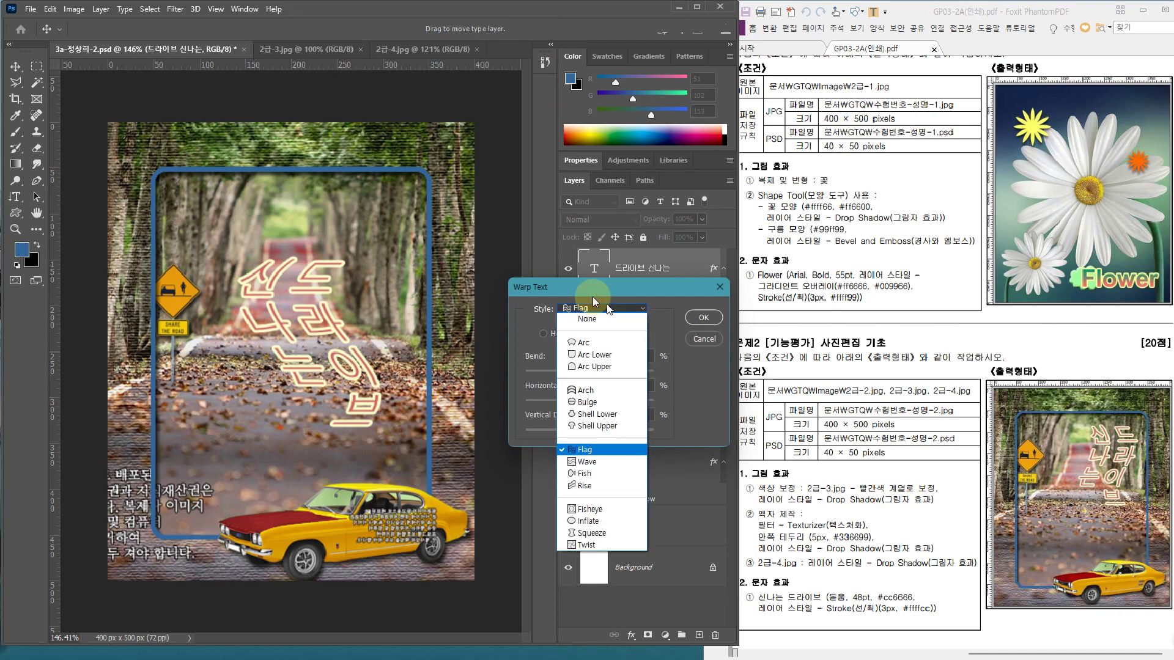
{"action": "left_click", "coordinate": [592, 292]}
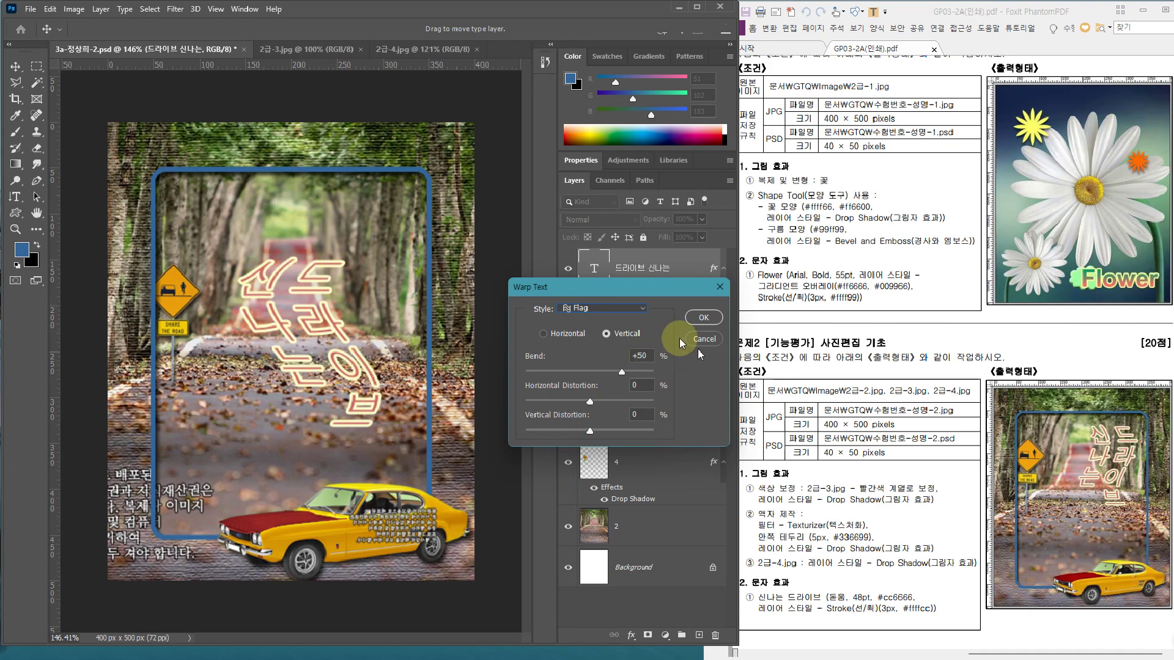
{"action": "double_click", "coordinate": [638, 354]}
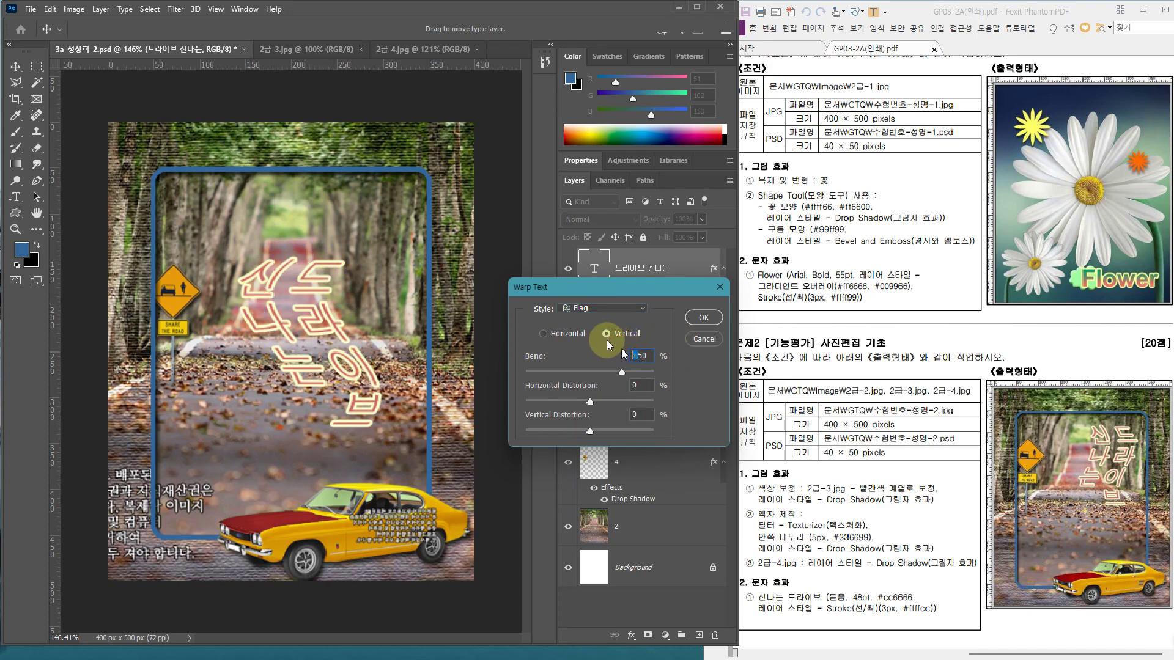
{"action": "type", "text": "-50"}
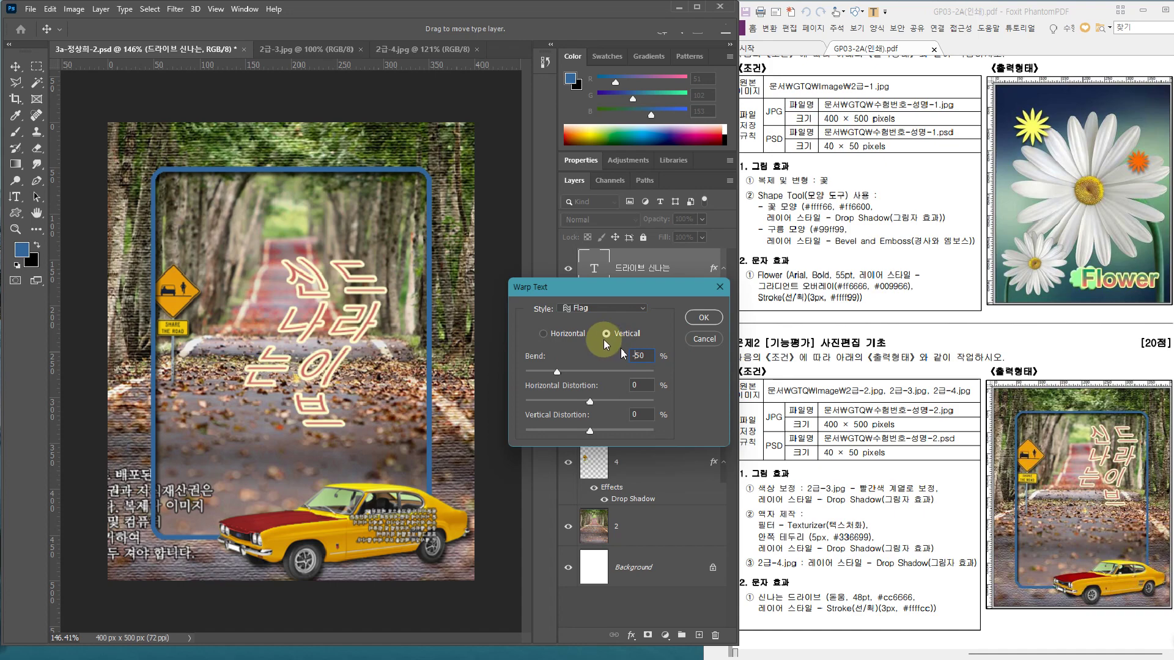
{"action": "left_click_drag", "start_coordinate": [557, 372], "coordinate": [564, 372]}
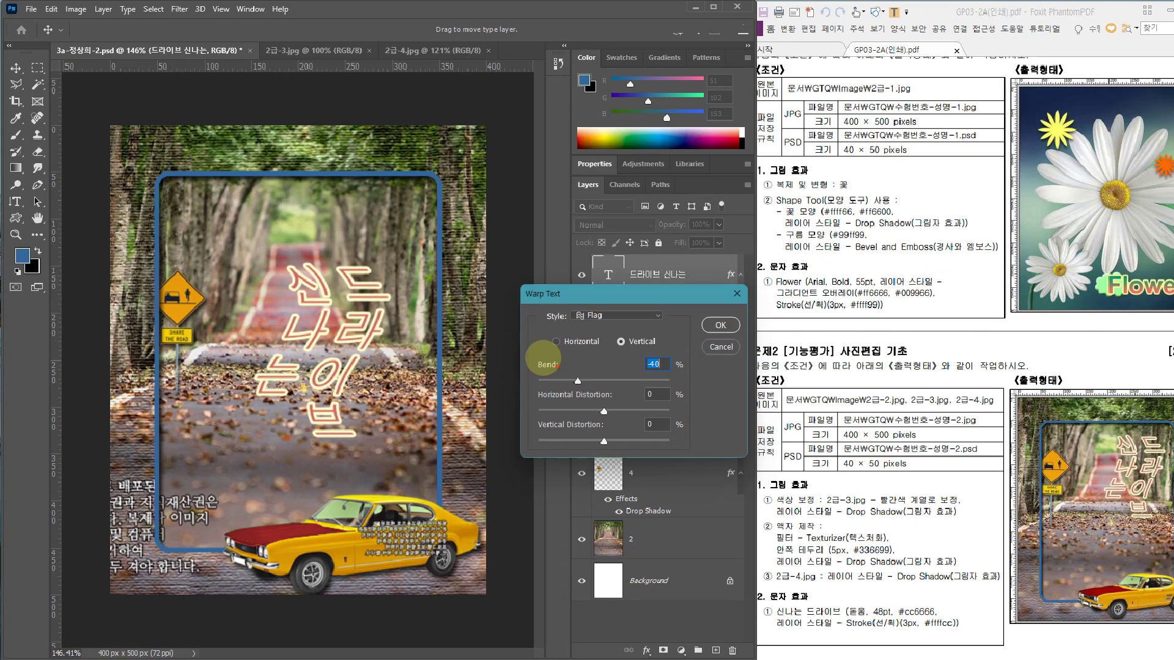
{"action": "mouse_move", "coordinate": [565, 352]}
{"action": "left_mouse_down"}
{"action": "mouse_move", "coordinate": [602, 352]}
{"action": "mouse_move", "coordinate": [592, 374]}
{"action": "left_mouse_up"}
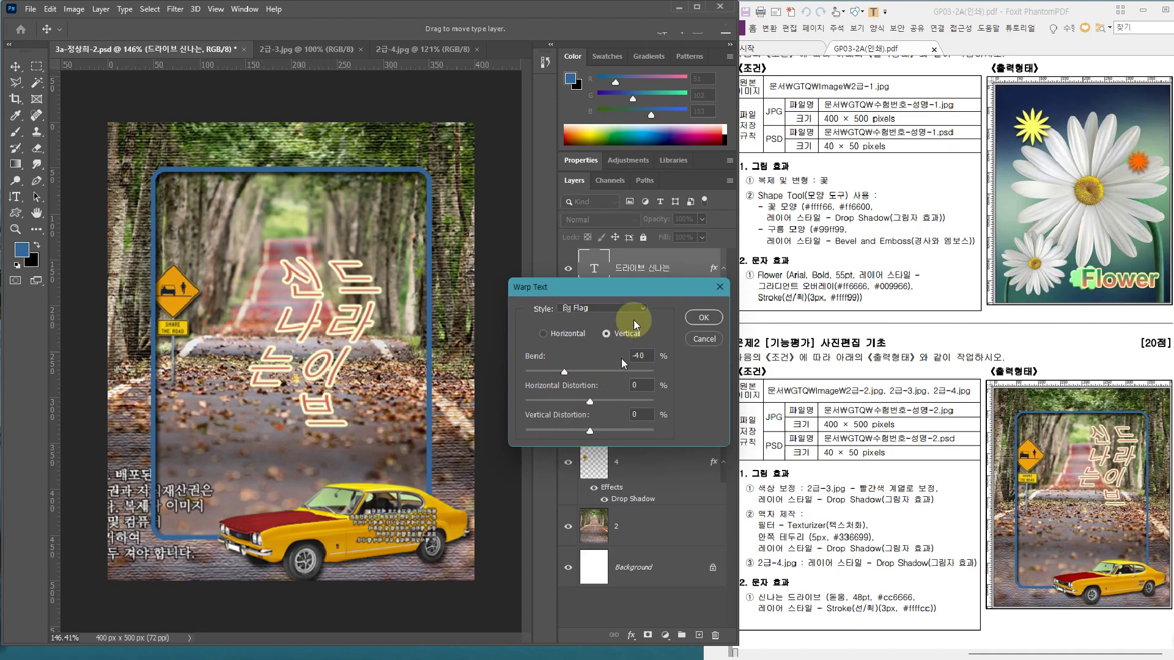
{"action": "left_click", "coordinate": [700, 314]}
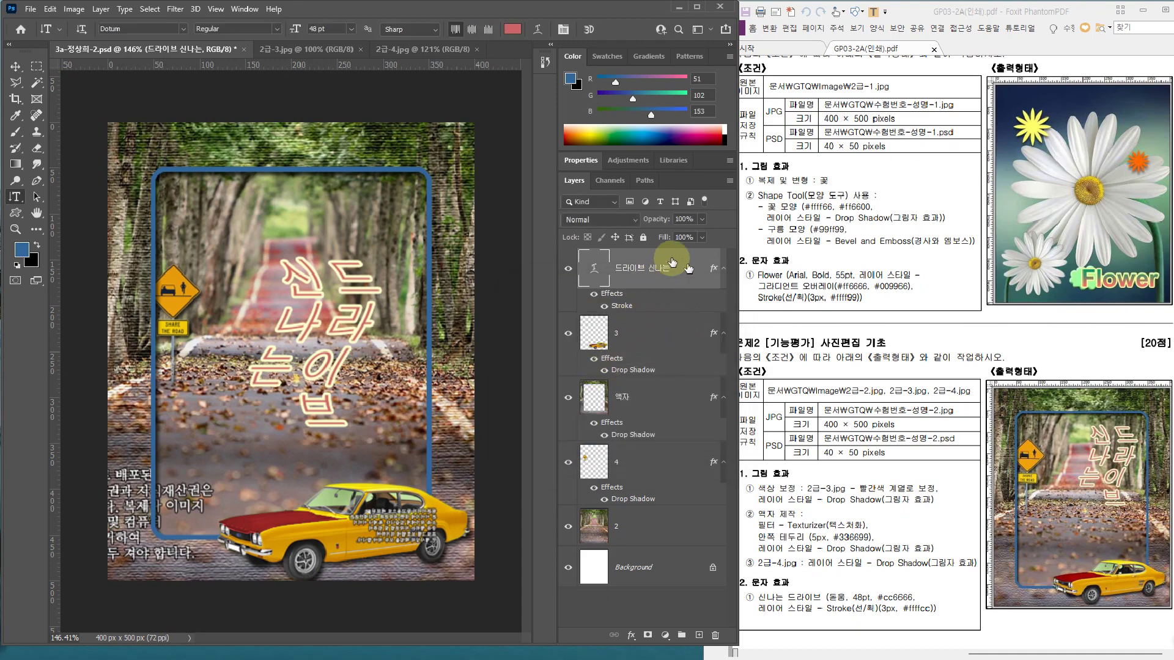
Move the warped text higher in the frame and save the file
{"action": "key", "text": "ctrl+t"}
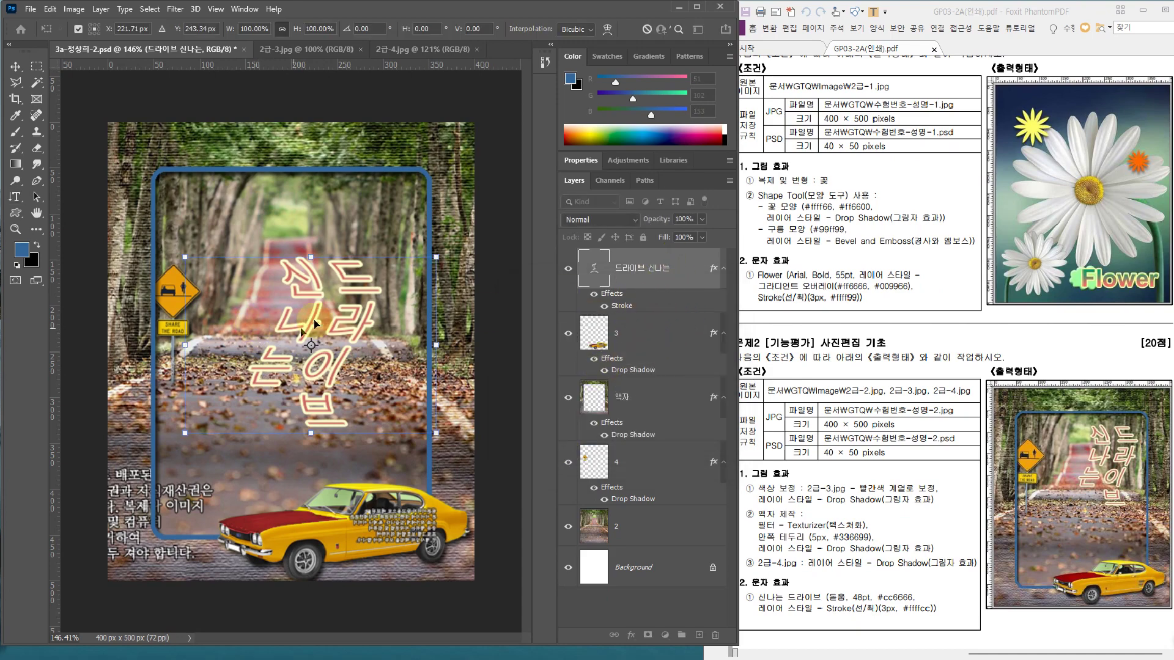
{"action": "left_click_drag", "start_coordinate": [333, 315], "coordinate": [353, 259]}
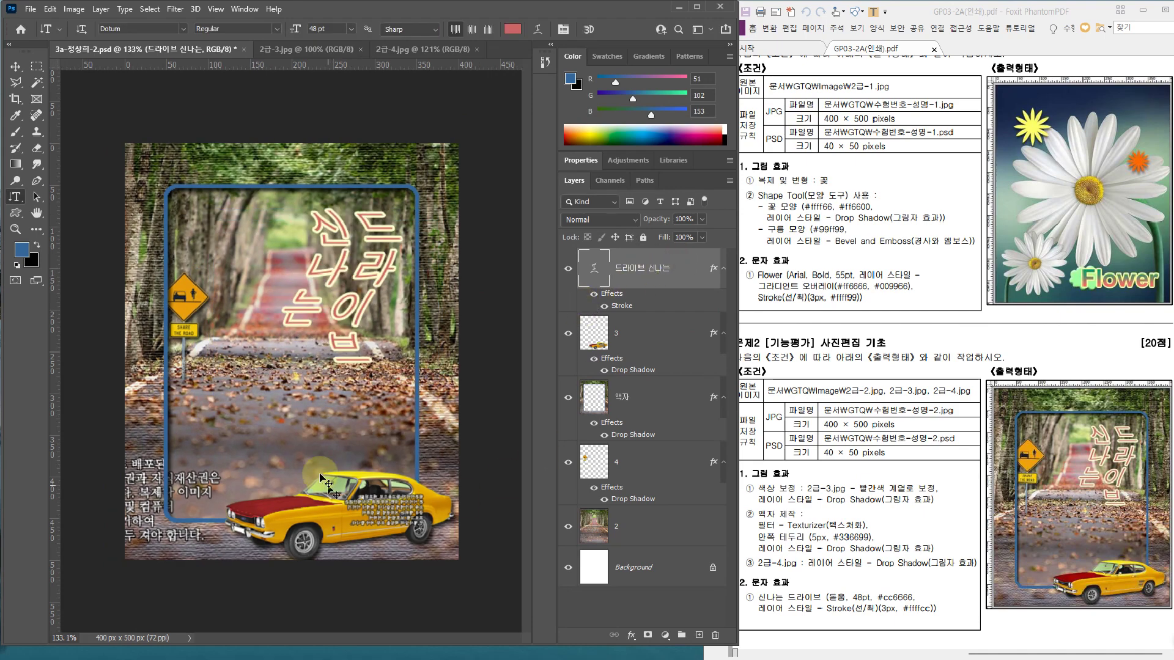
{"action": "key", "text": "ctrl+s"}
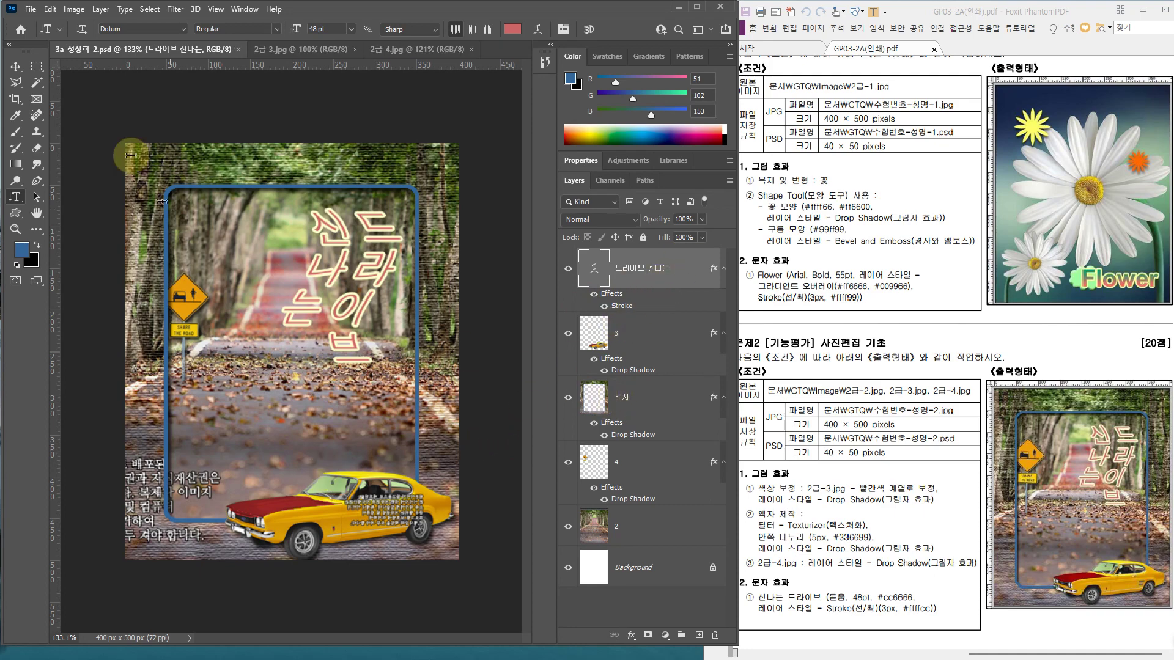
Save a copy of the composite as a Maximum quality 12 JPEG in the GTQ folder
{"action": "left_click", "coordinate": [30, 9]}
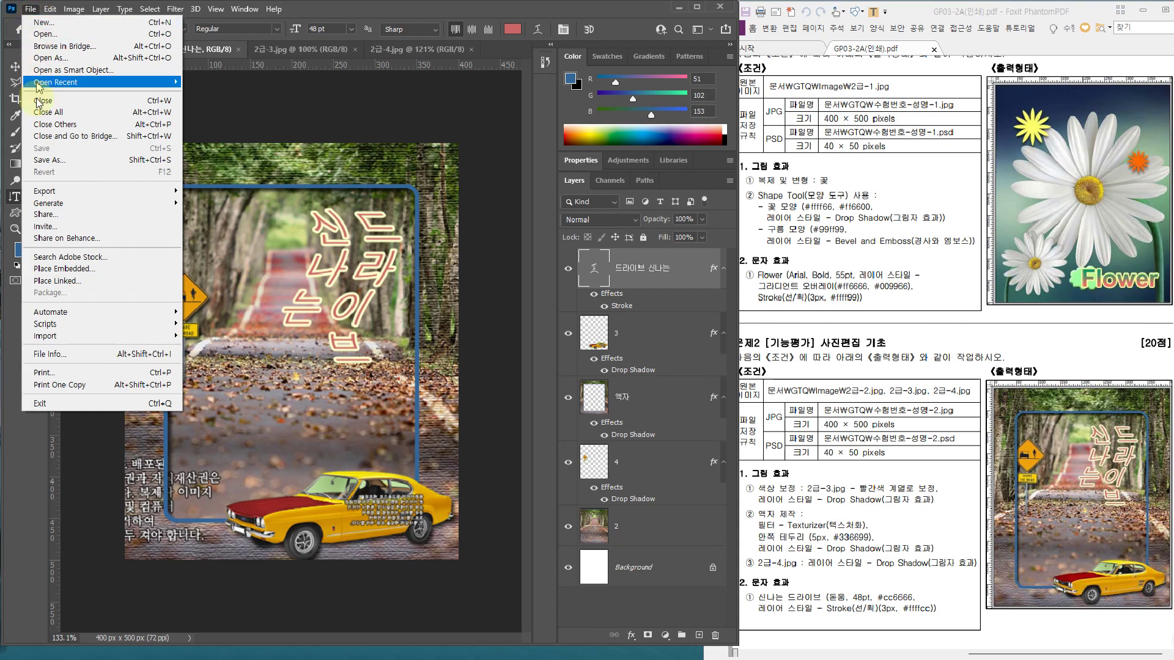
{"action": "left_click", "coordinate": [41, 160]}
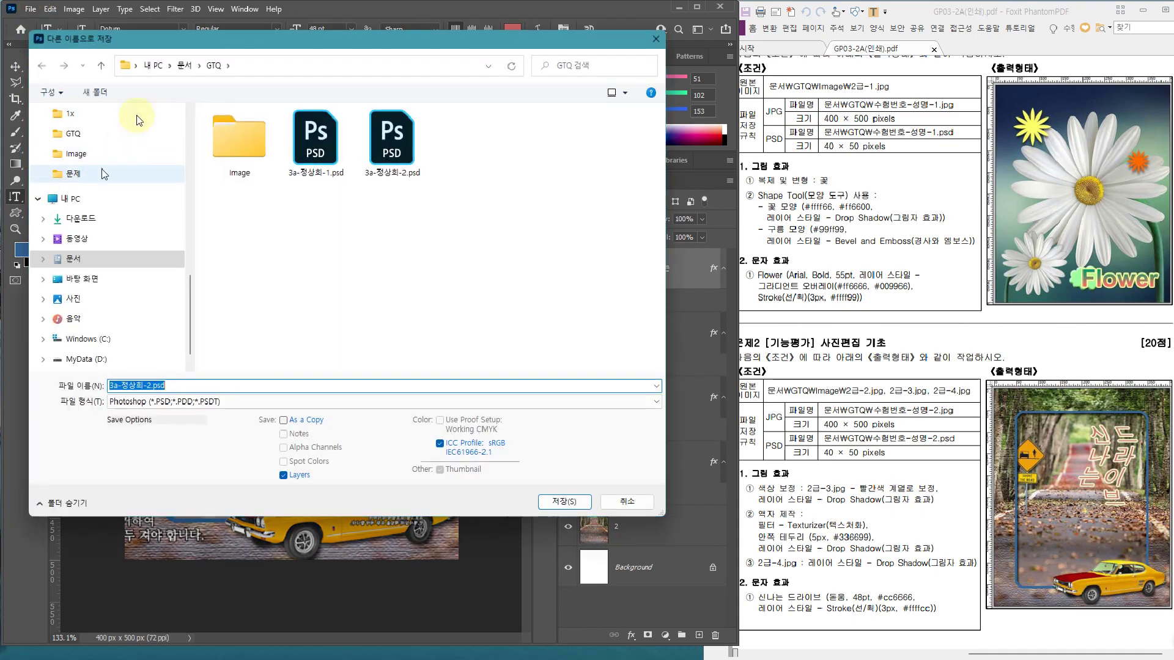
{"action": "scroll", "coordinate": [139, 294], "scroll_direction": "down", "scroll_amount": 1}
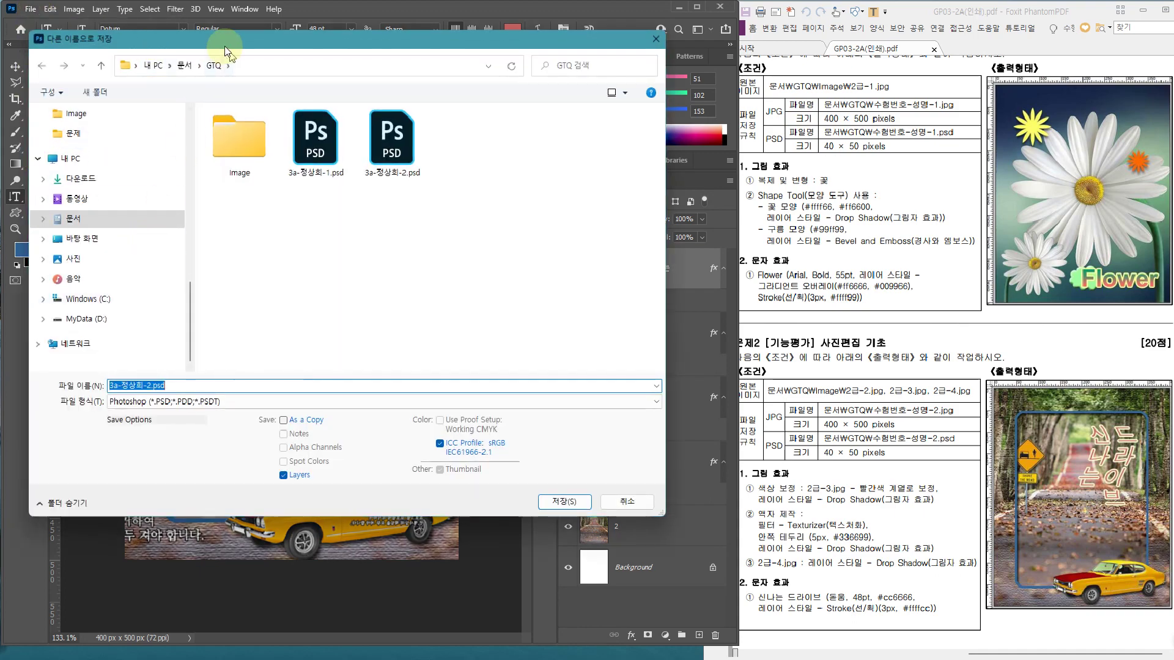
{"action": "left_click_drag", "start_coordinate": [231, 40], "coordinate": [604, 81]}
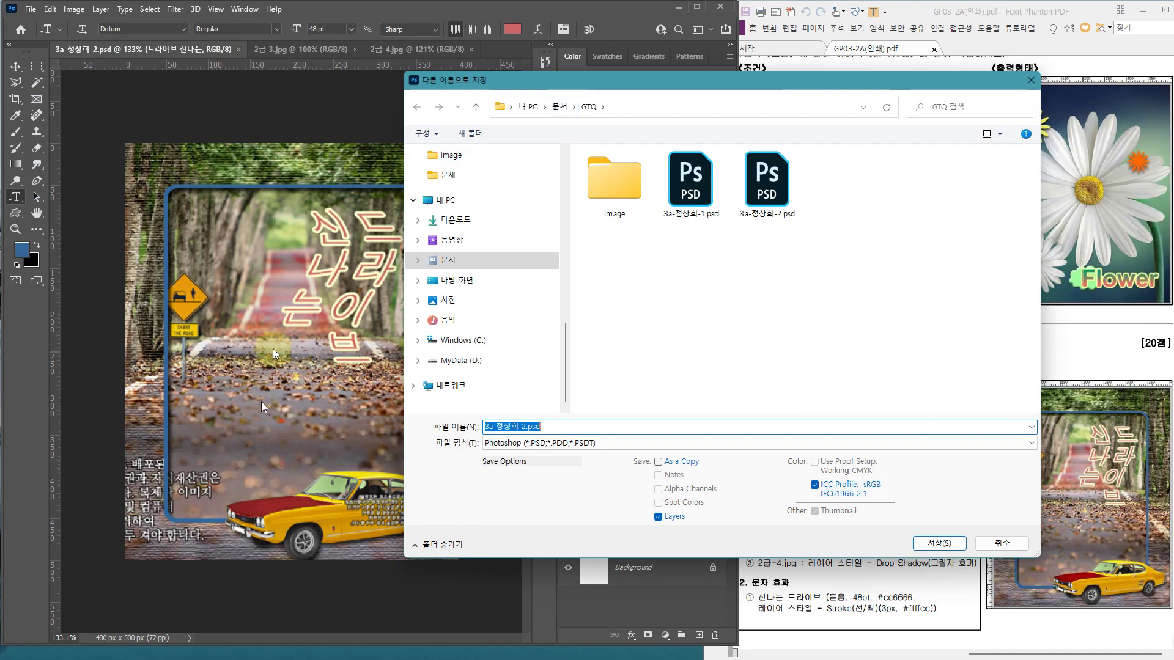
{"action": "left_click", "coordinate": [534, 443]}
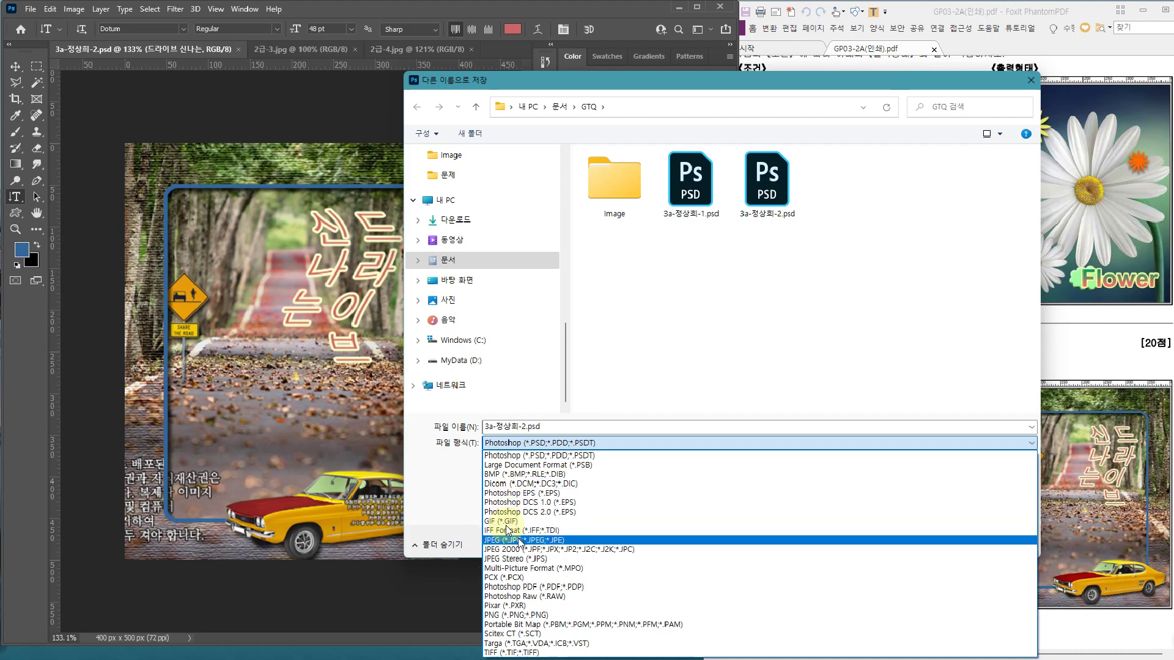
{"action": "left_click", "coordinate": [519, 540]}
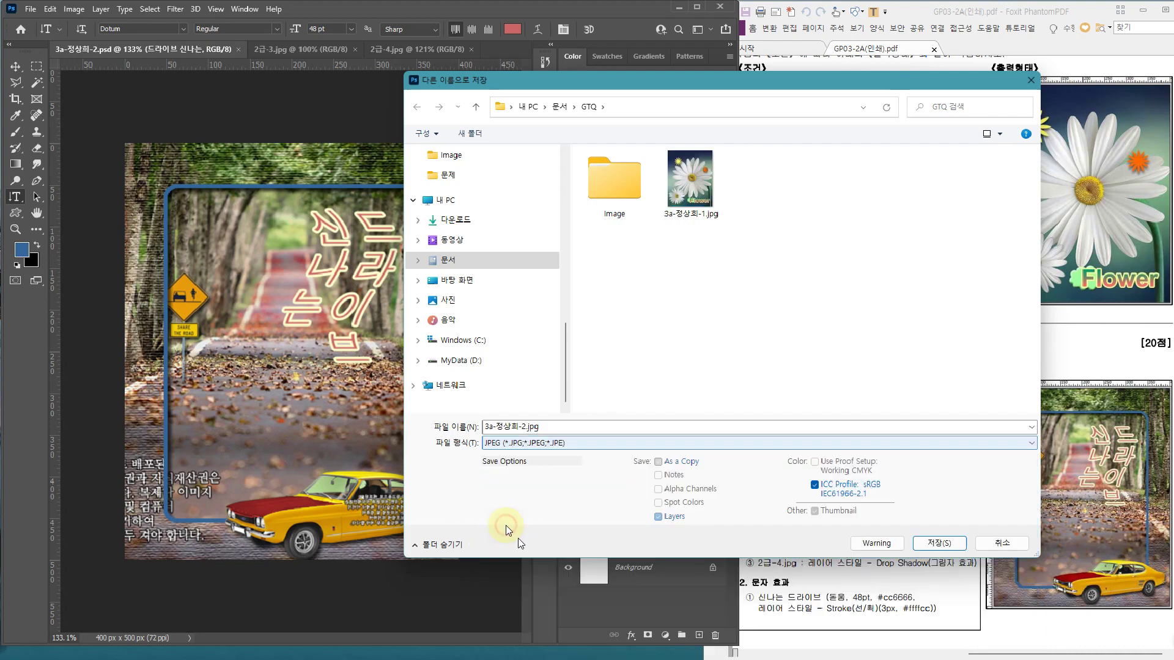
{"action": "left_click", "coordinate": [939, 543]}
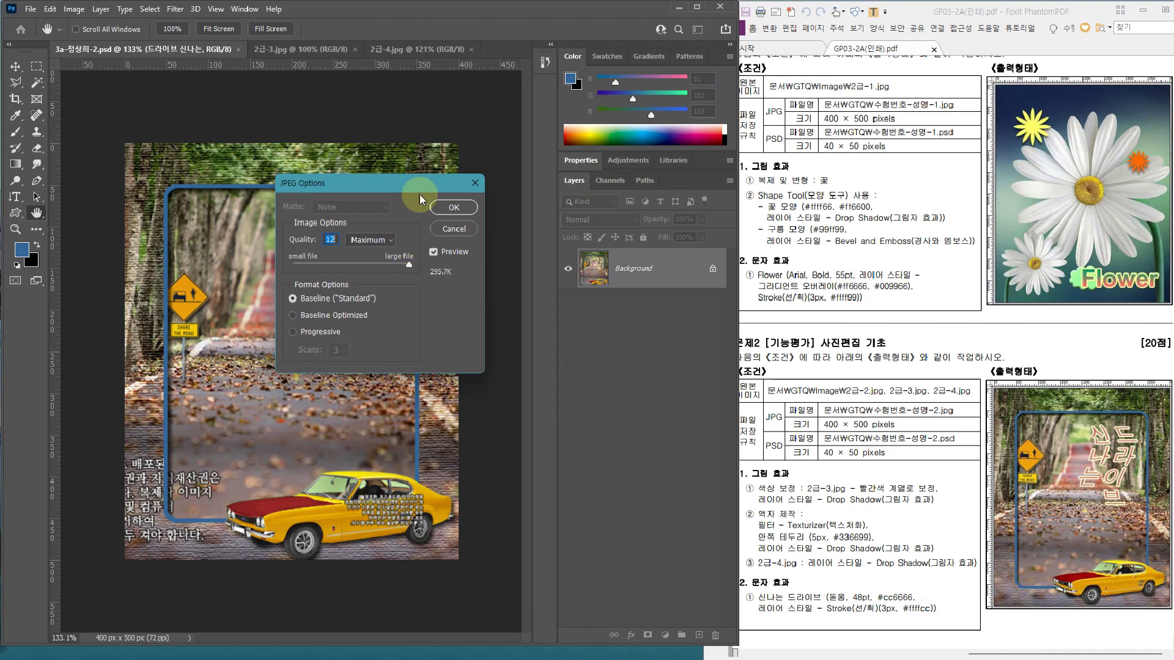
{"action": "left_click", "coordinate": [441, 209]}
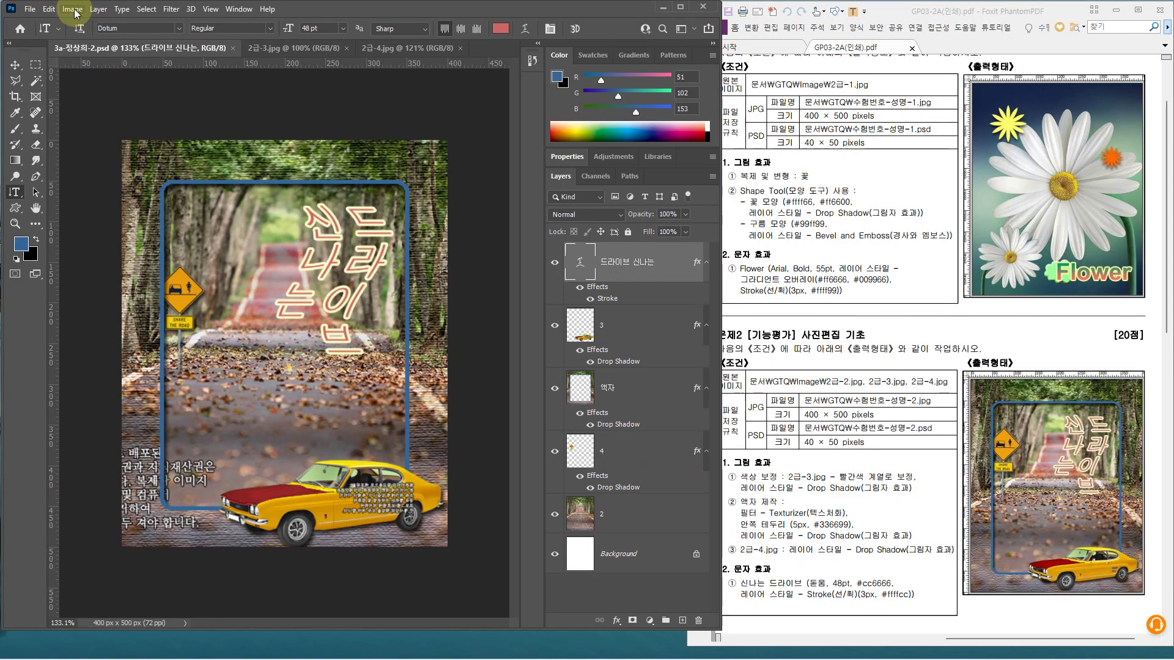
Resize the image to 40×50 pixels and save the PSD
{"action": "left_click", "coordinate": [72, 9]}
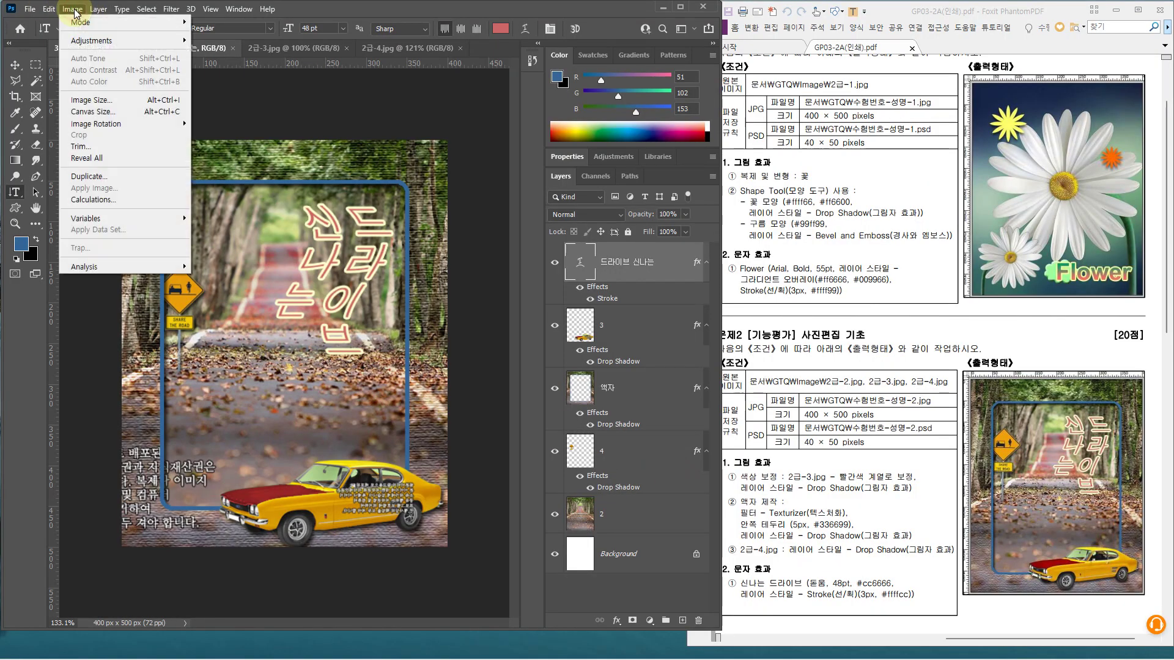
{"action": "left_click", "coordinate": [92, 101]}
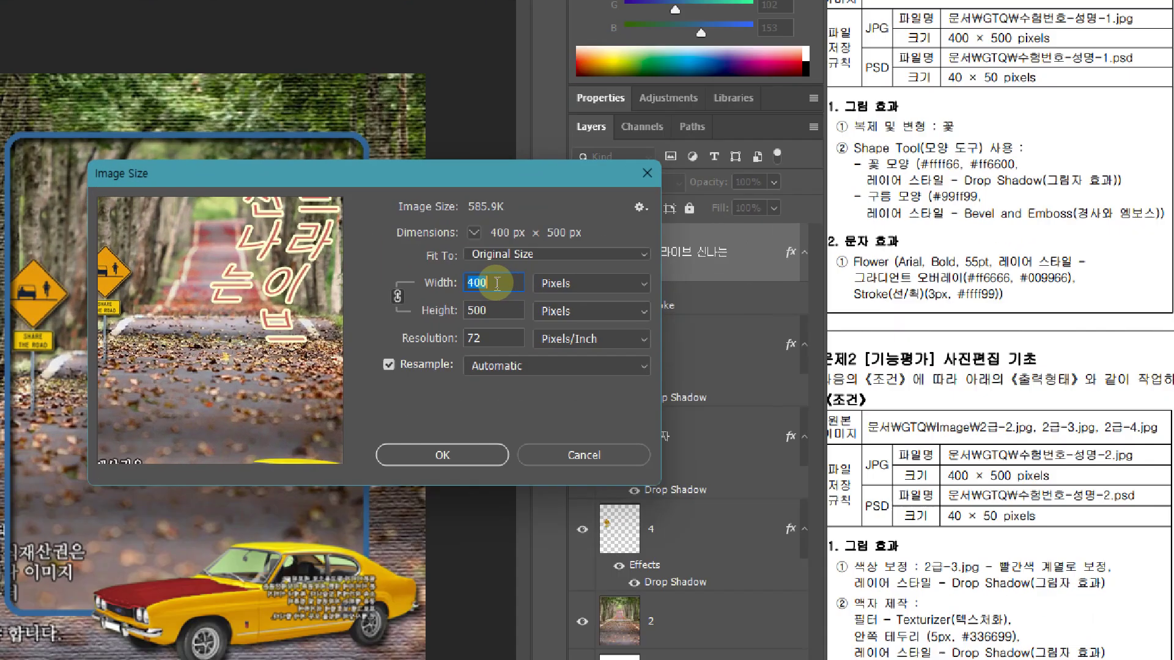
{"action": "left_click", "coordinate": [496, 283]}
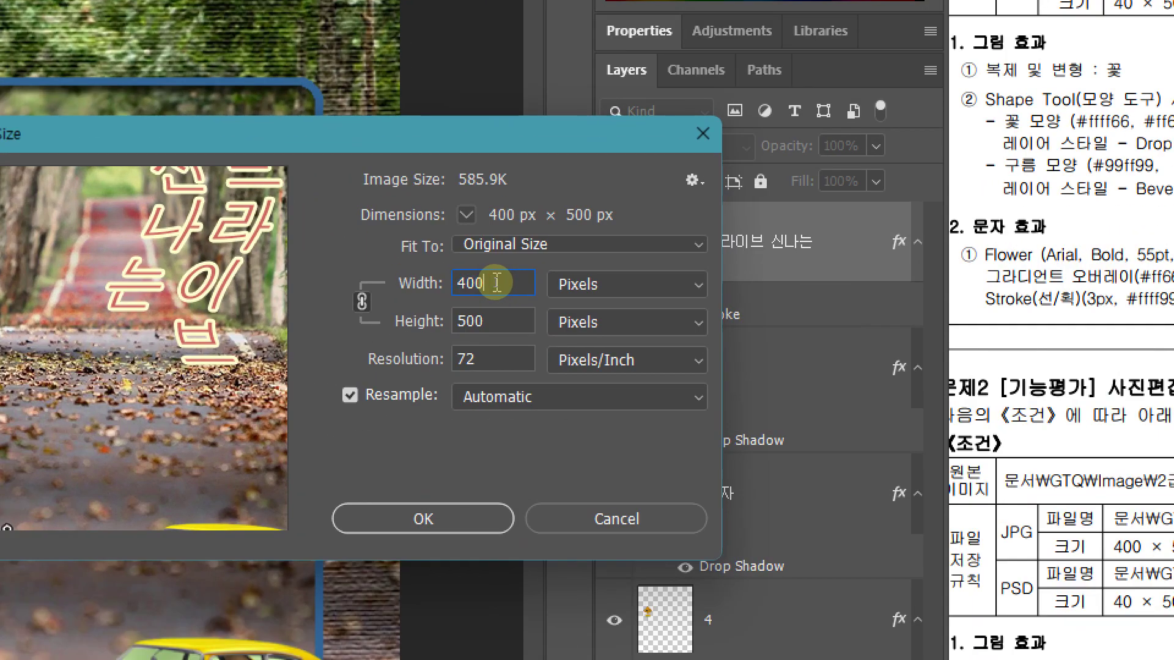
{"action": "key", "text": "BackSpace"}
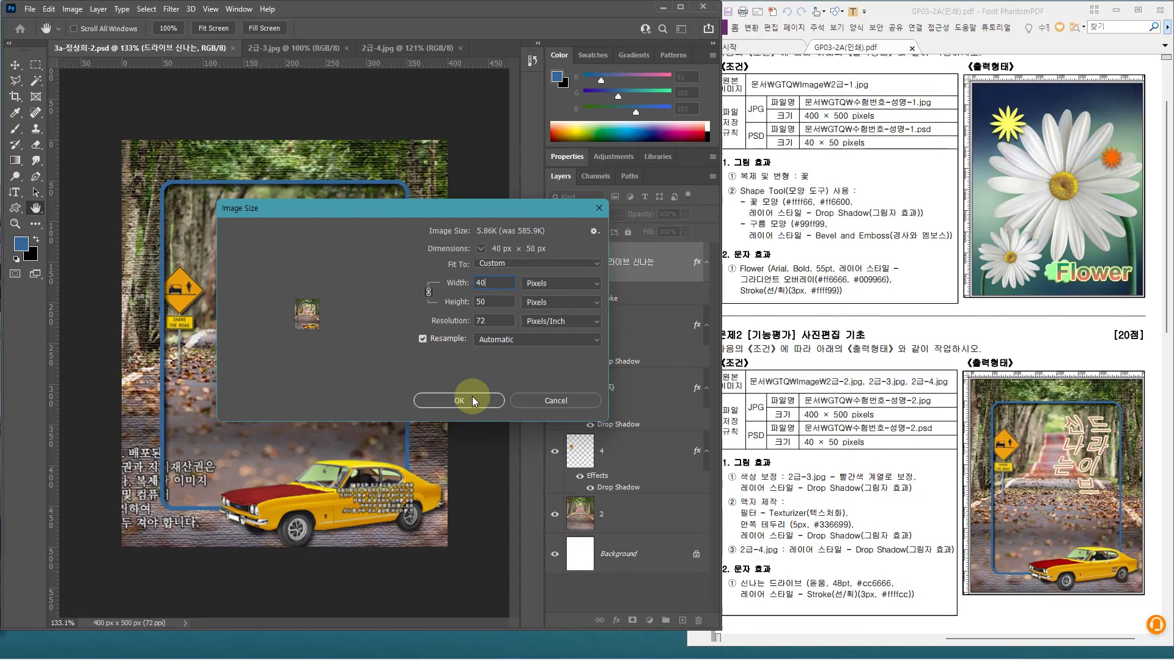
{"action": "left_click", "coordinate": [459, 519]}
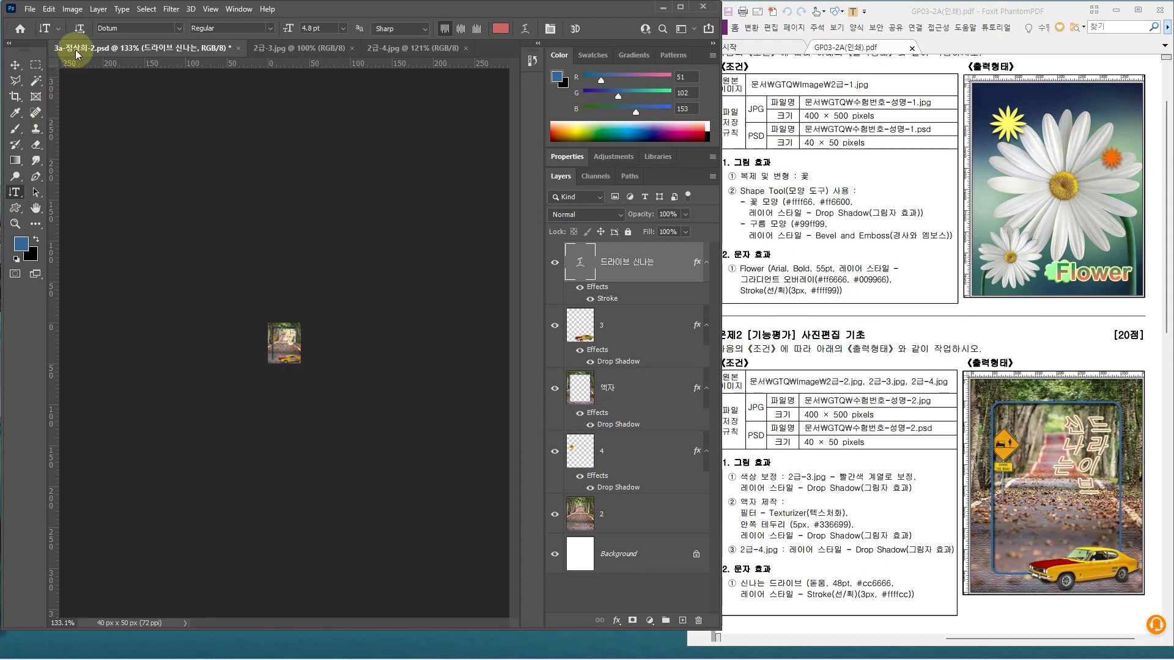
{"action": "key", "text": "ctrl+s"}
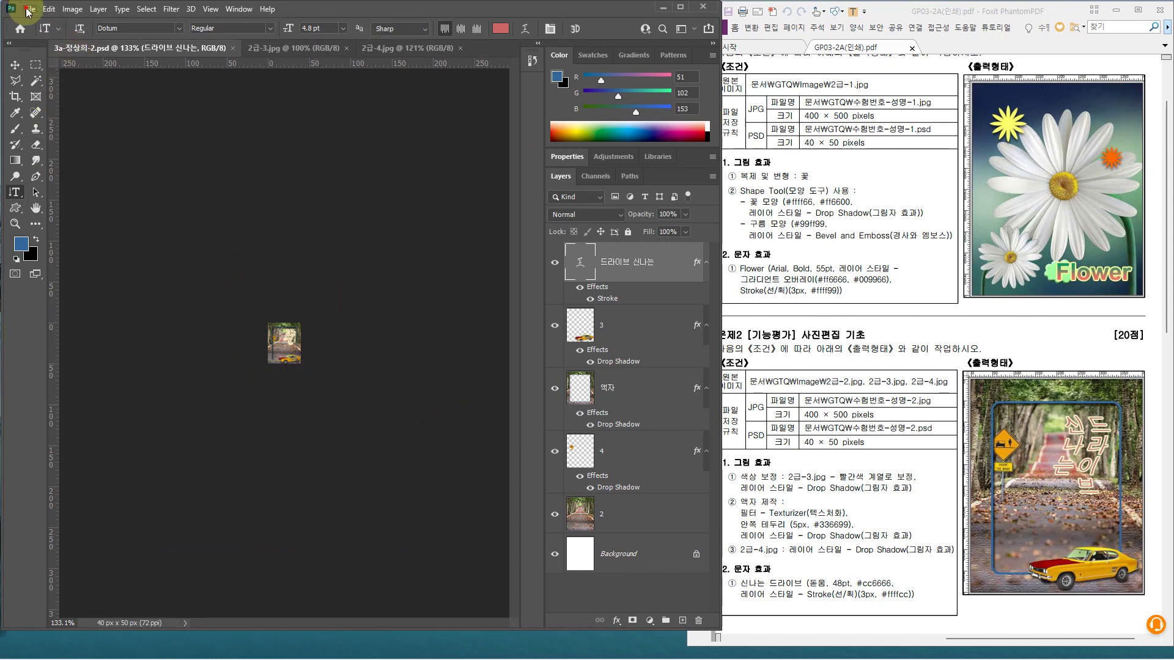
Close all open documents to return to the Home screen
{"action": "left_click", "coordinate": [27, 10]}
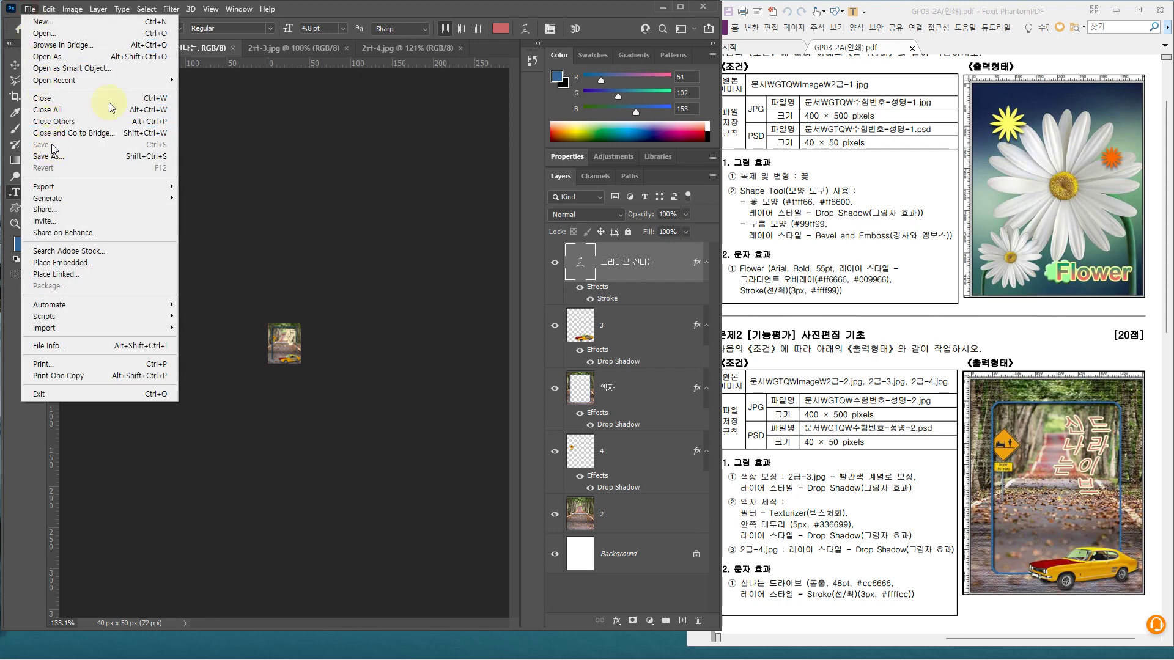
{"action": "left_click", "coordinate": [191, 52]}
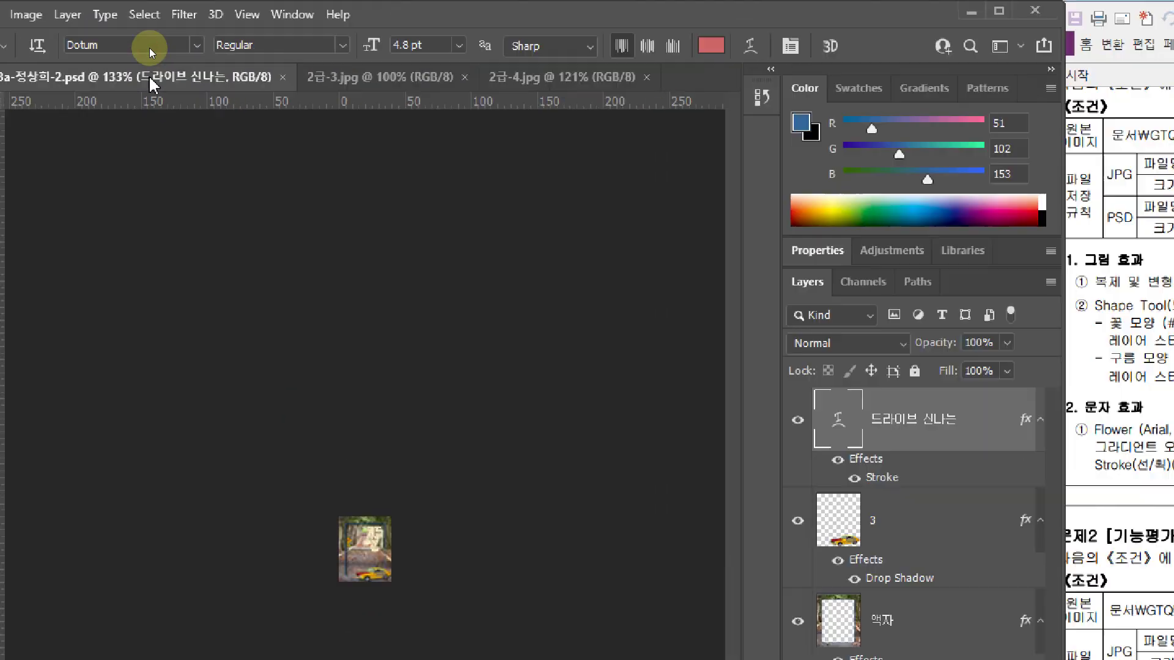
{"action": "right_click", "coordinate": [151, 53]}
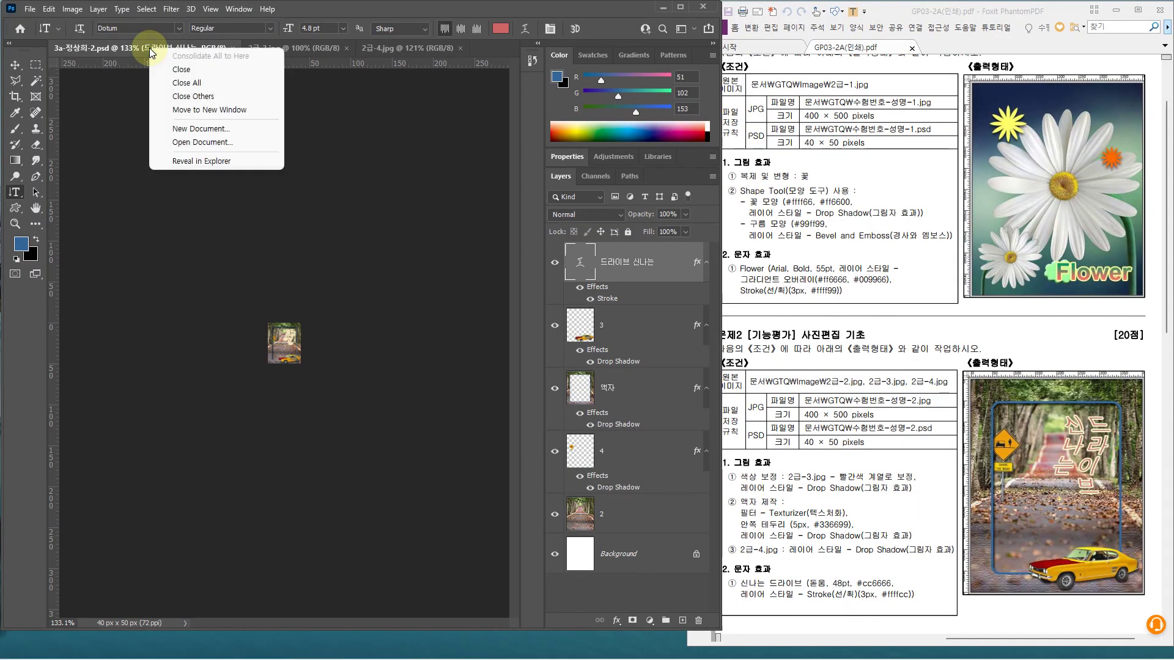
{"action": "left_click", "coordinate": [191, 86]}
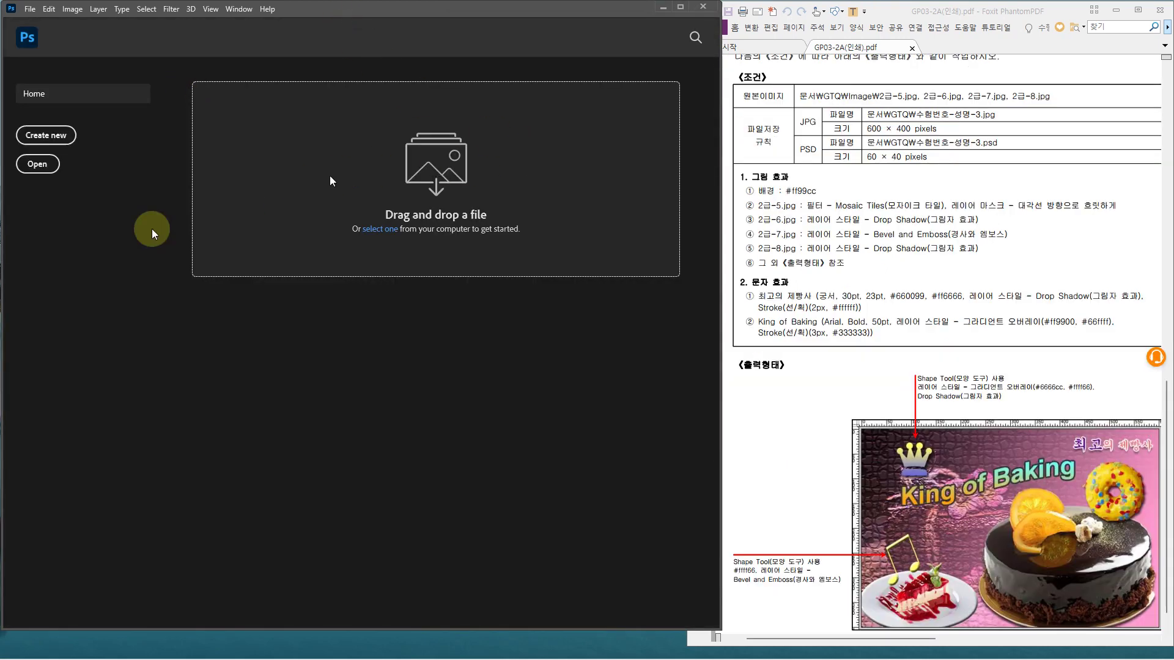
{"action": "left_click", "coordinate": [59, 140]}
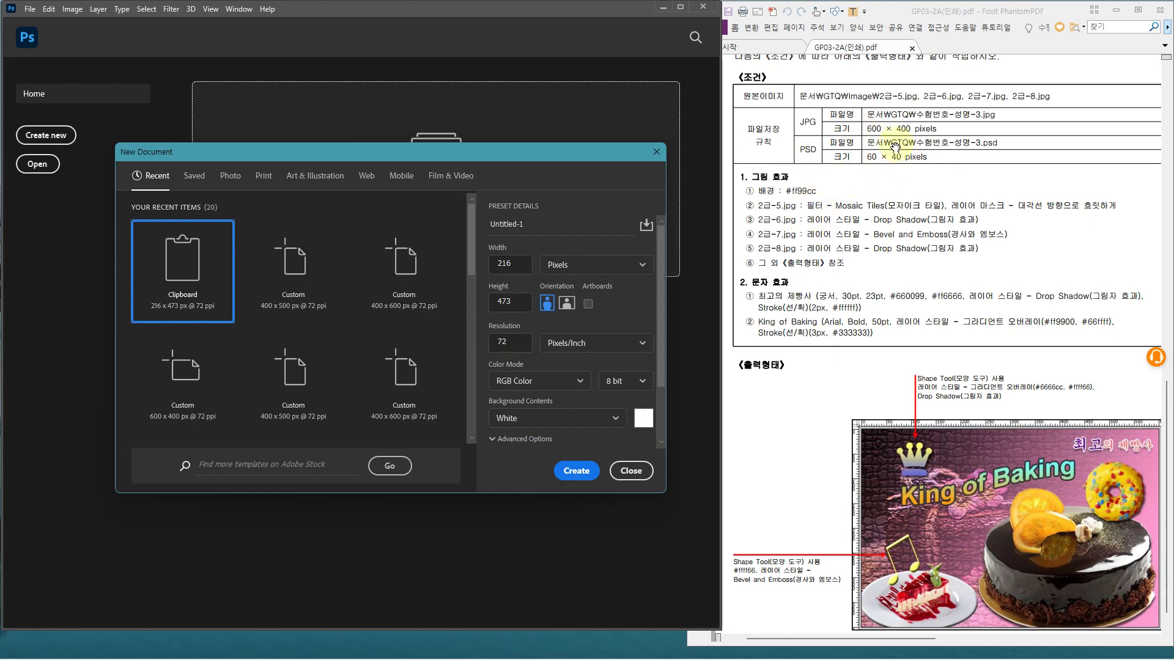
{"action": "double_click", "coordinate": [506, 264]}
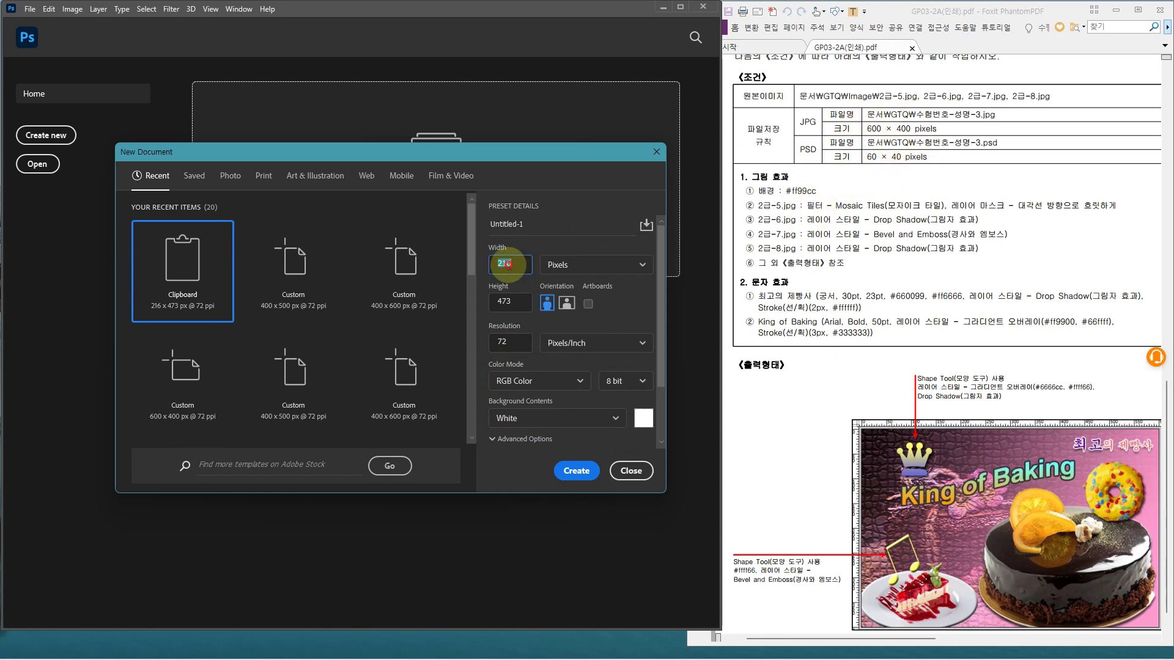
{"action": "type", "text": "600"}
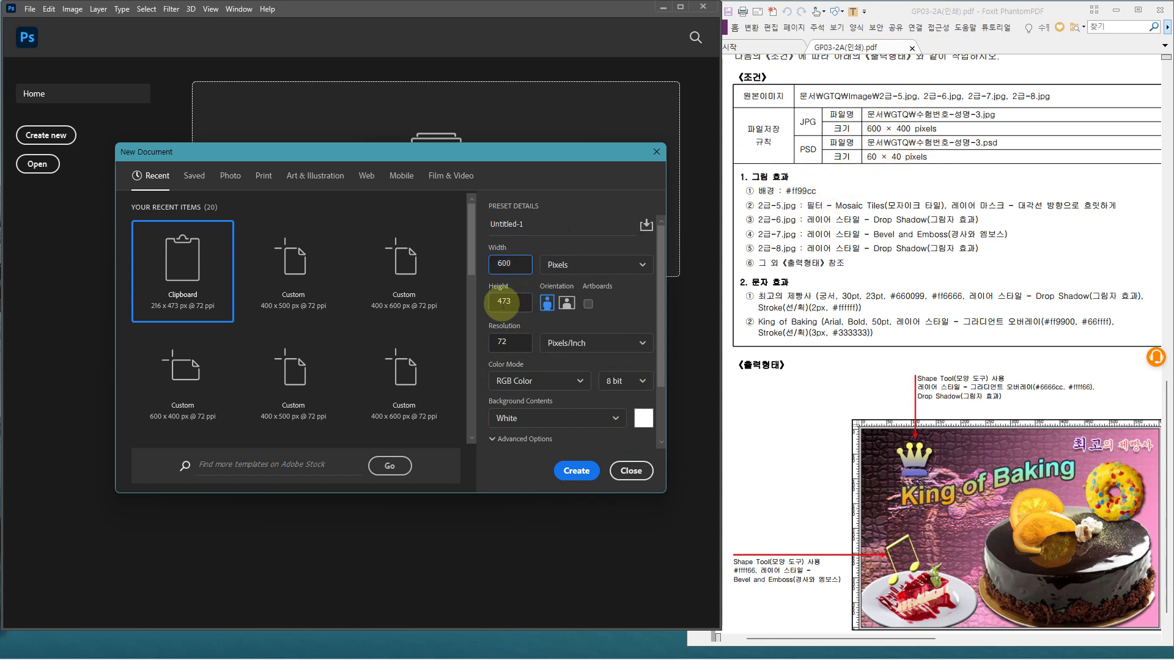
{"action": "type", "text": "400"}
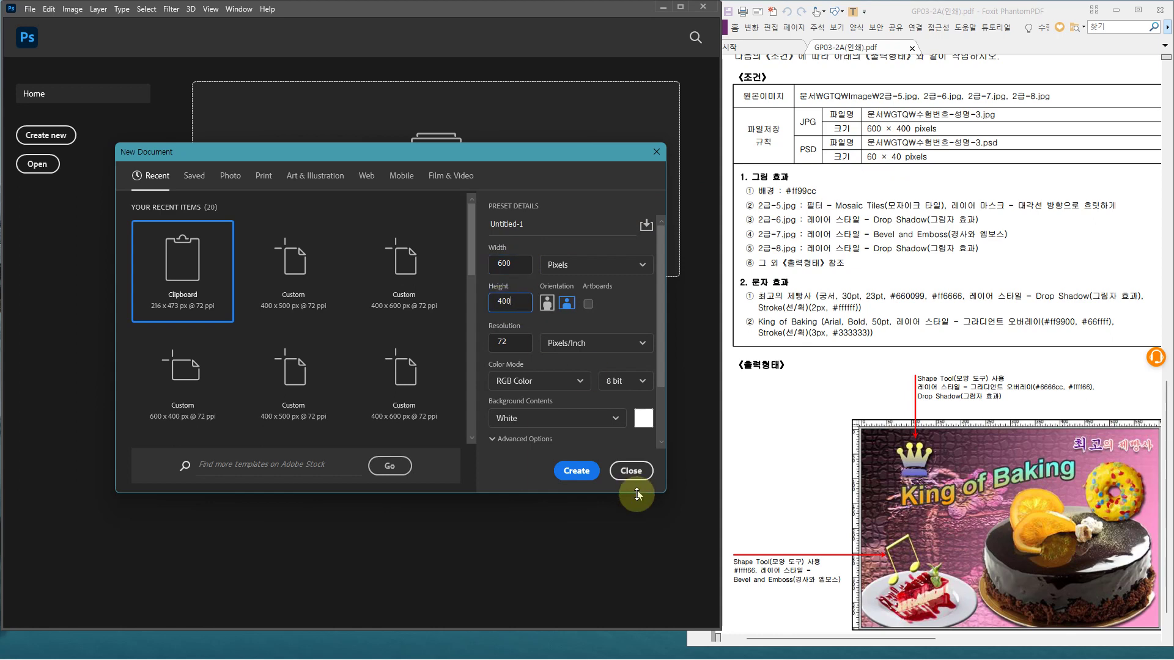
{"action": "left_click", "coordinate": [576, 475]}
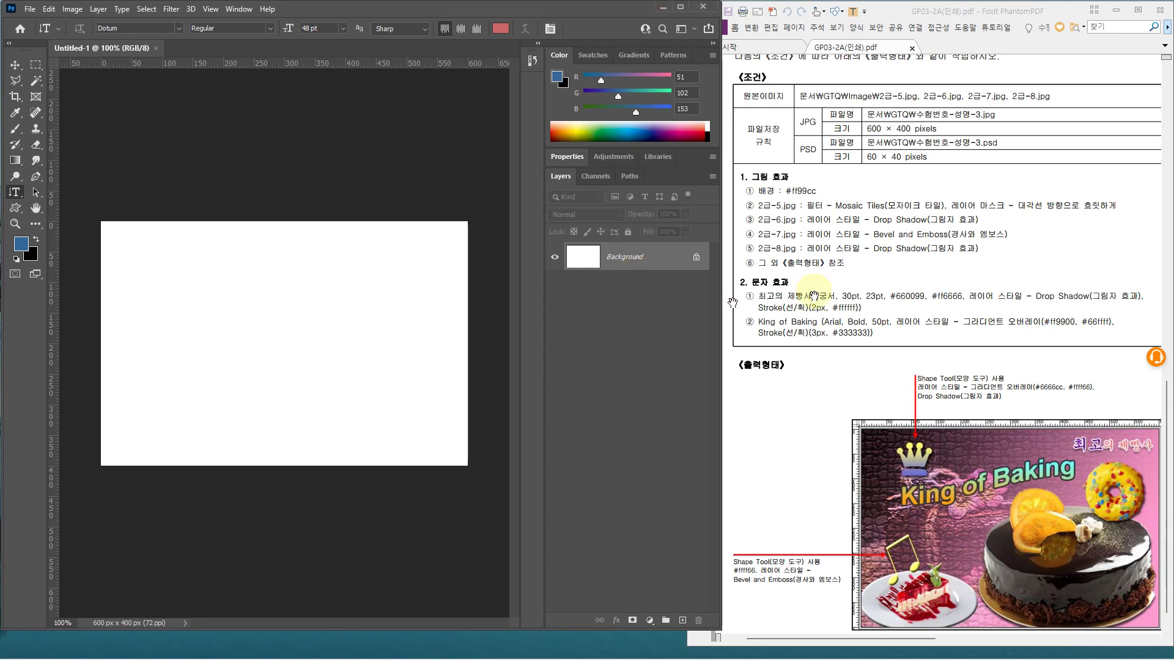
{"action": "key", "text": "ctrl"}
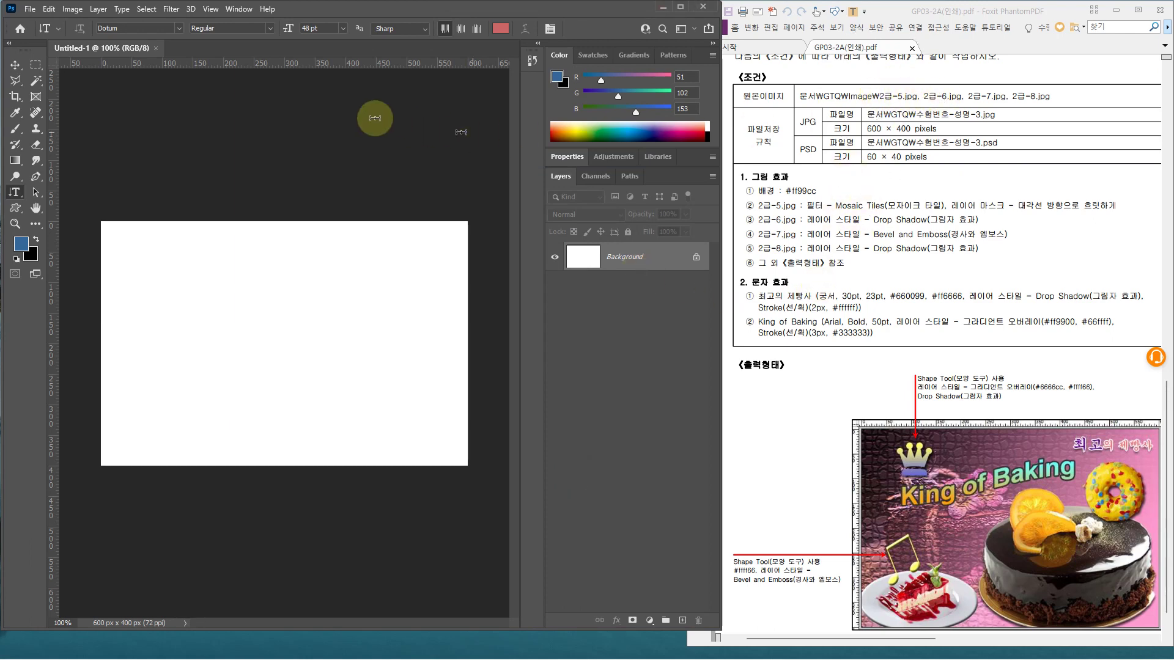
{"action": "left_click", "coordinate": [23, 10]}
{"action": "left_click", "coordinate": [51, 31]}
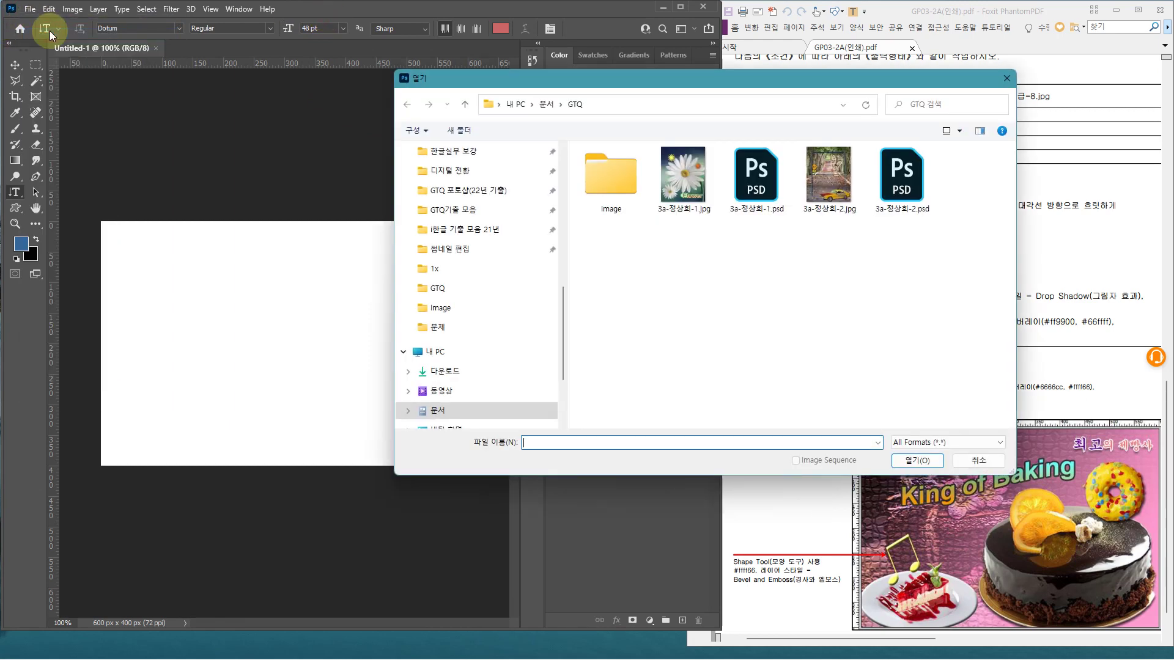
{"action": "left_click_drag", "start_coordinate": [563, 310], "coordinate": [575, 363]}
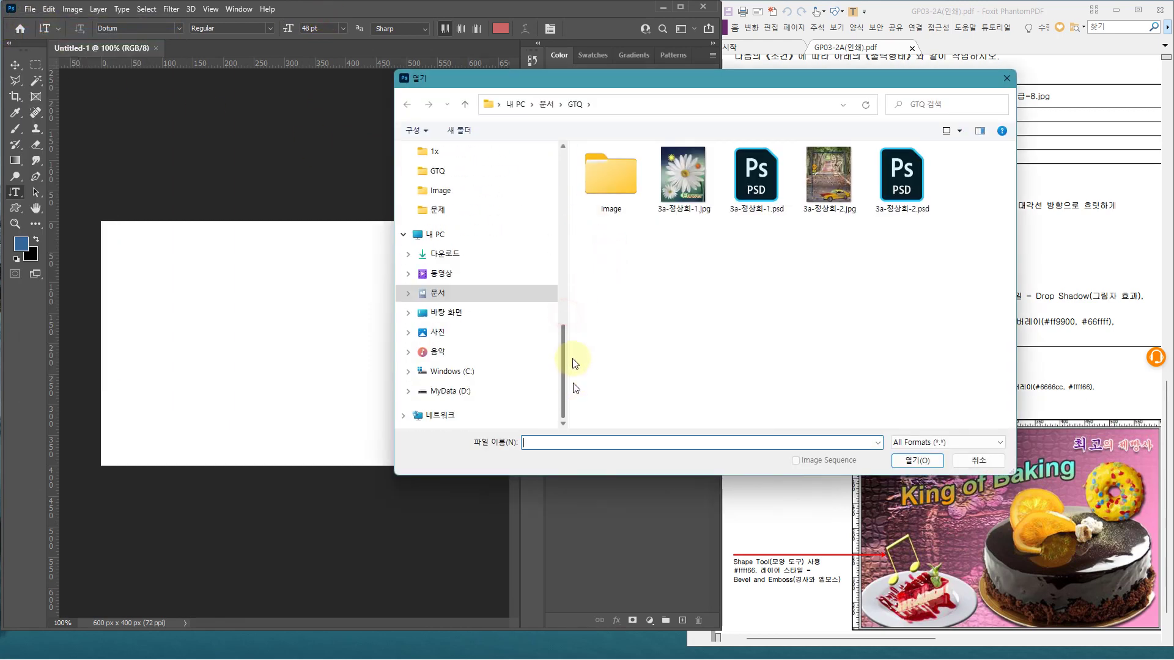
{"action": "left_click", "coordinate": [601, 173]}
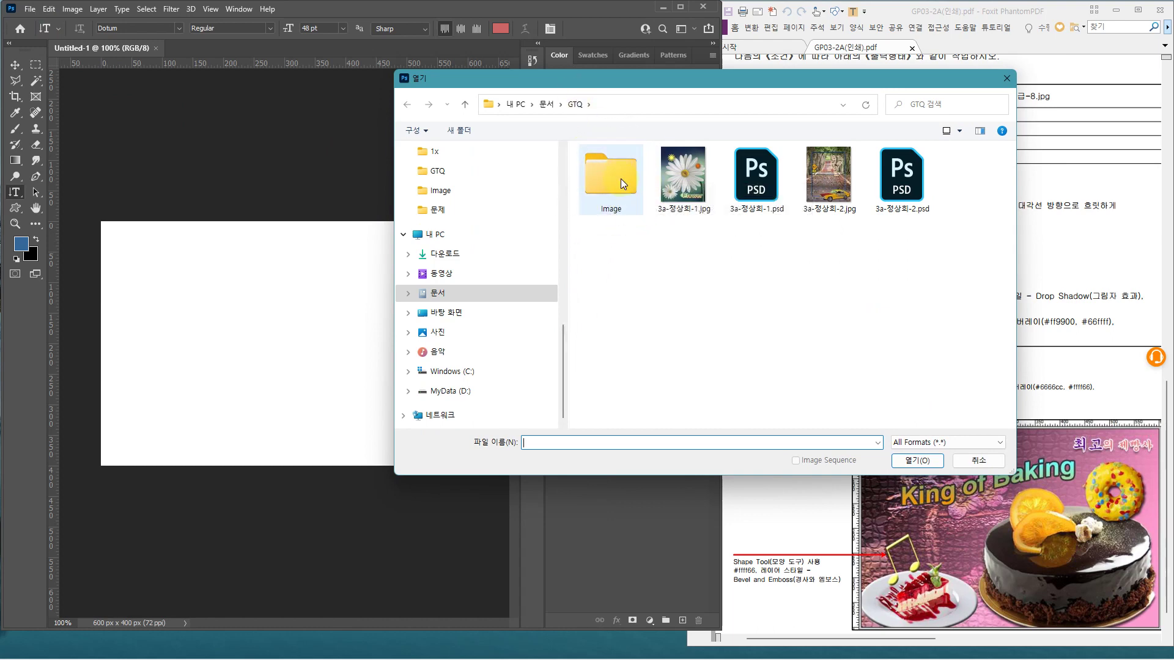
{"action": "double_click", "coordinate": [621, 178]}
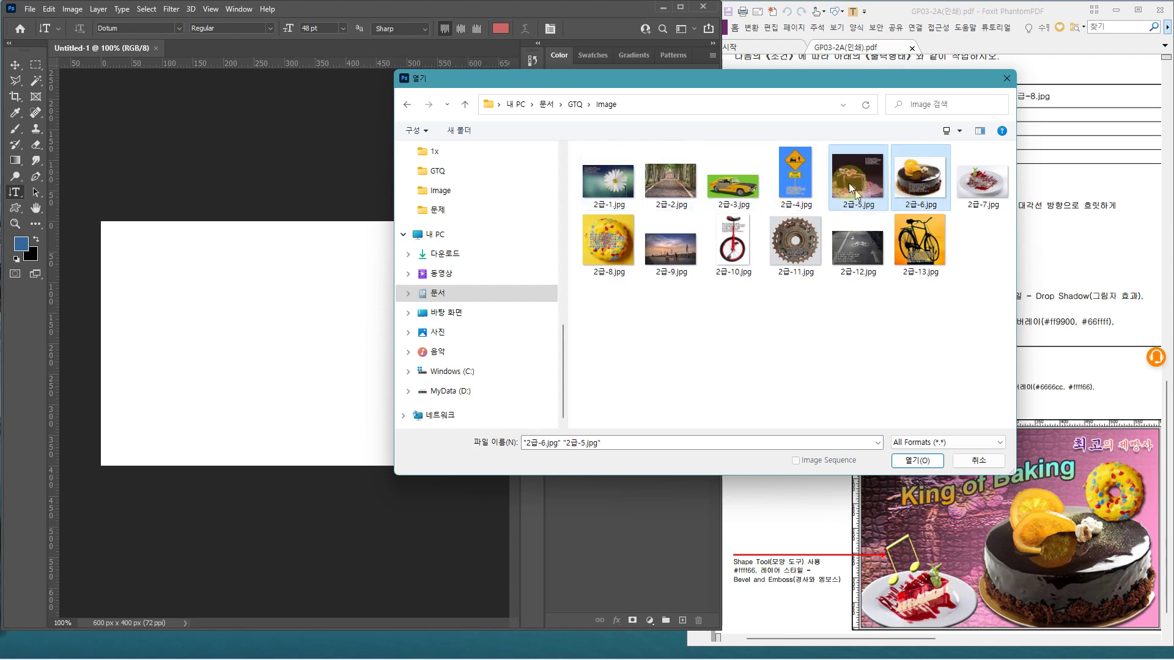
{"action": "left_click", "coordinate": [917, 460]}
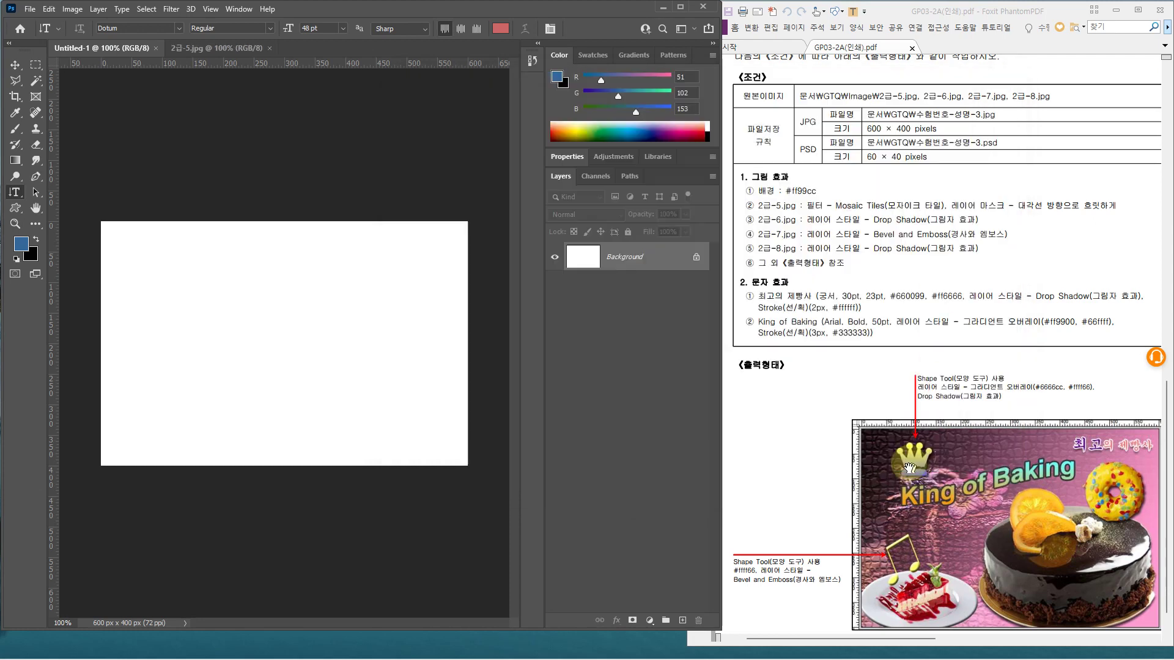
{"action": "left_click", "coordinate": [196, 47]}
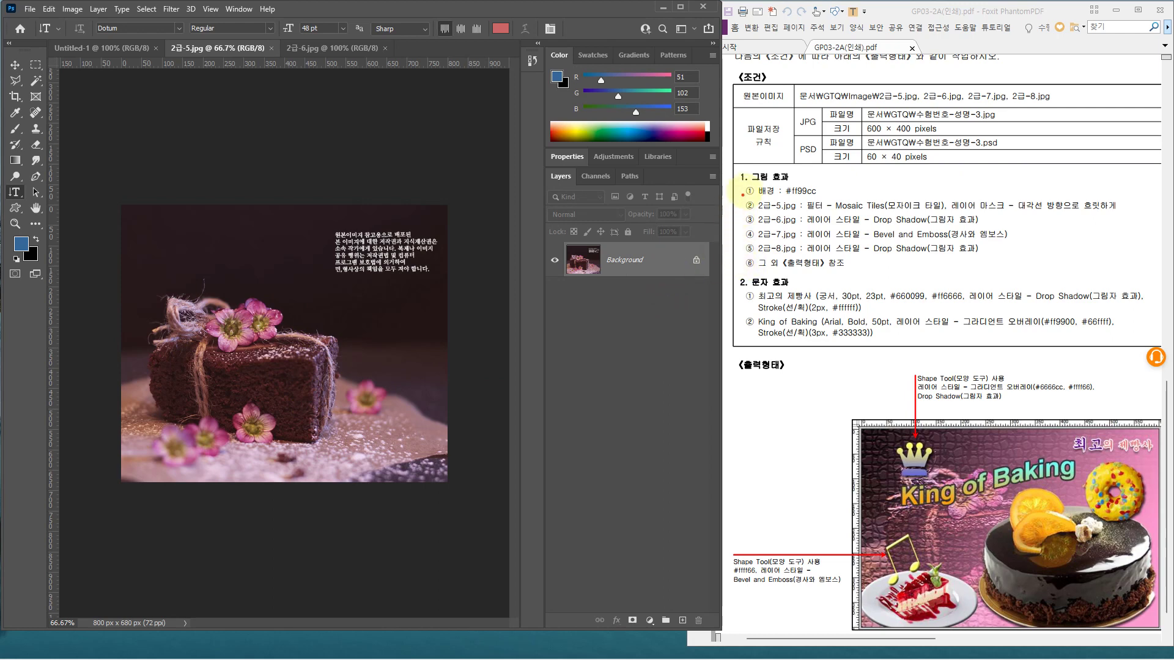
{"action": "key", "text": "ctrl+2"}
{"action": "left_click_drag", "start_coordinate": [744, 183], "coordinate": [827, 201]}
{"action": "key", "text": "Escape"}
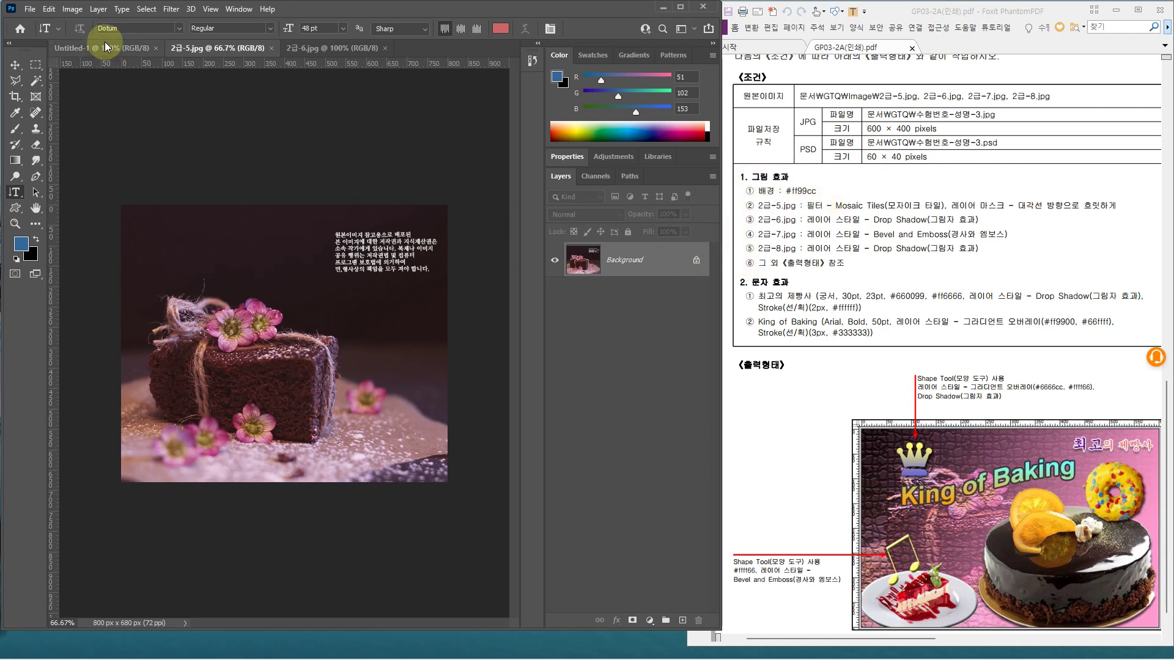
{"action": "left_click", "coordinate": [79, 48]}
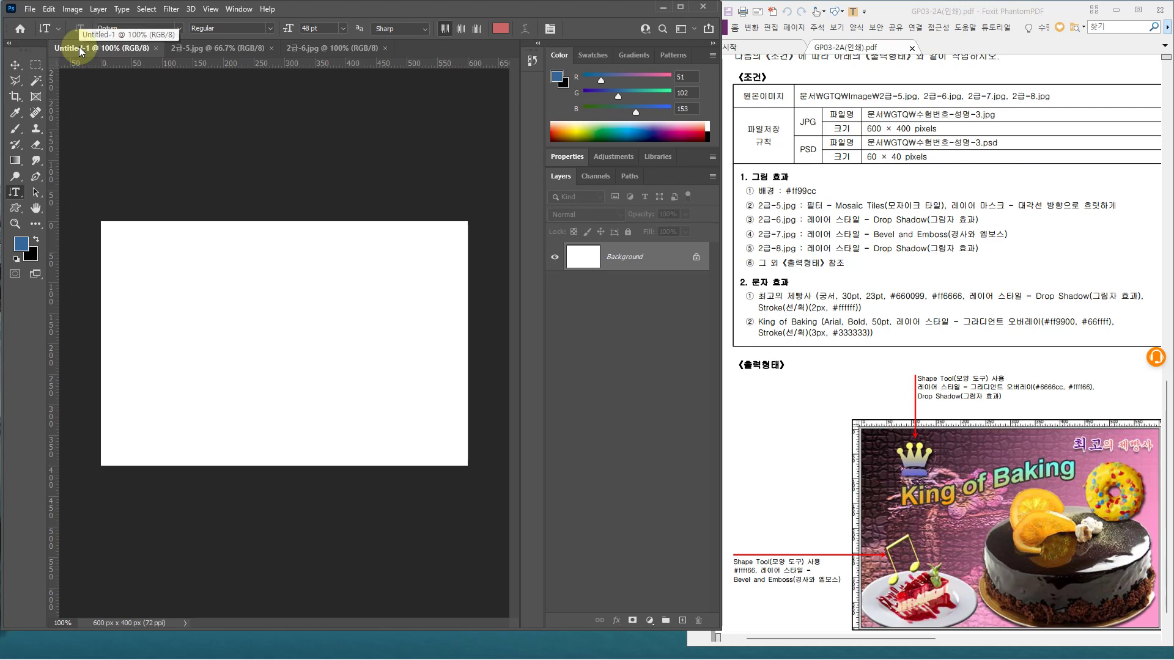
{"action": "left_click", "coordinate": [79, 47]}
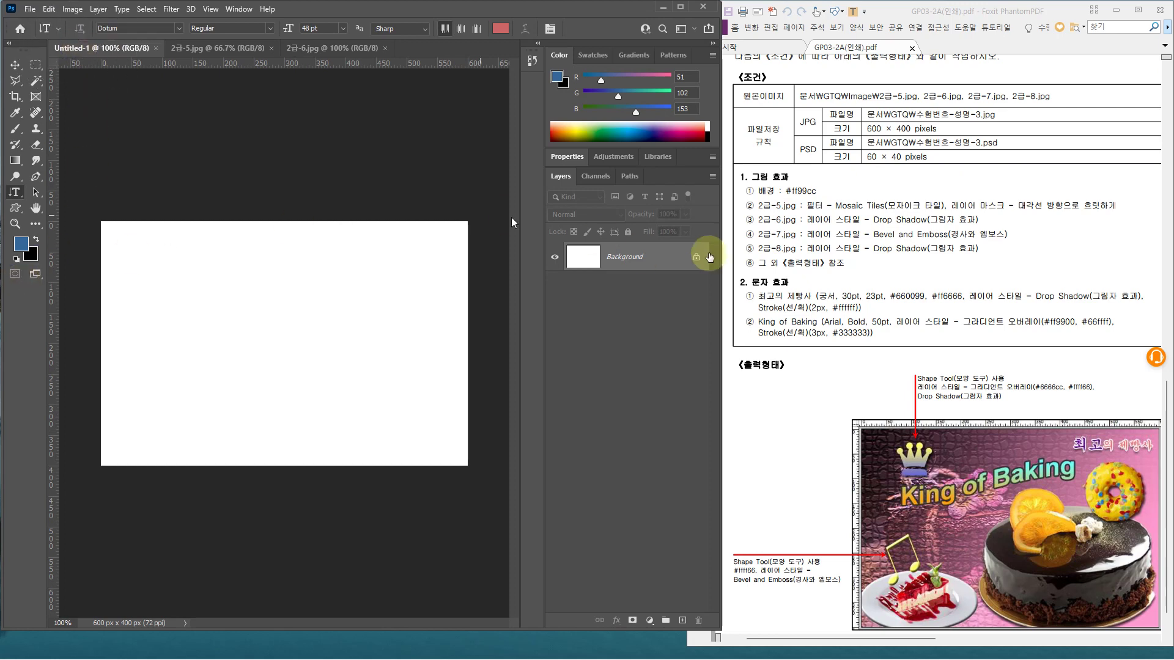
Set the foreground colour to pink #ff99cc
{"action": "left_click", "coordinate": [23, 249]}
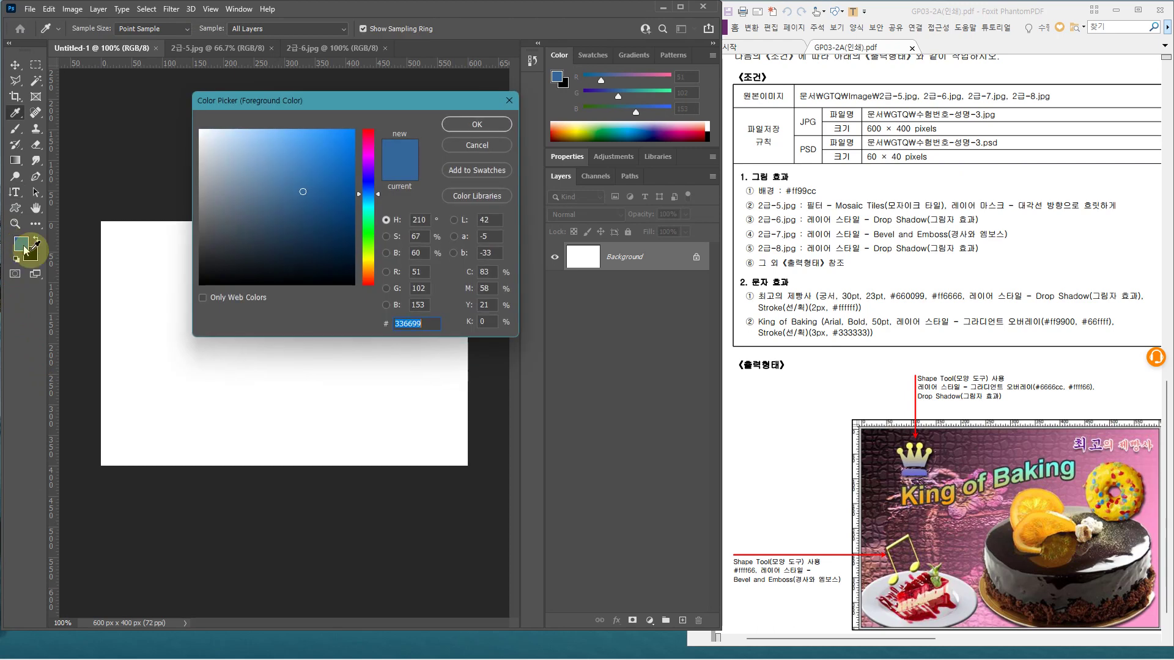
{"action": "type", "text": "f"}
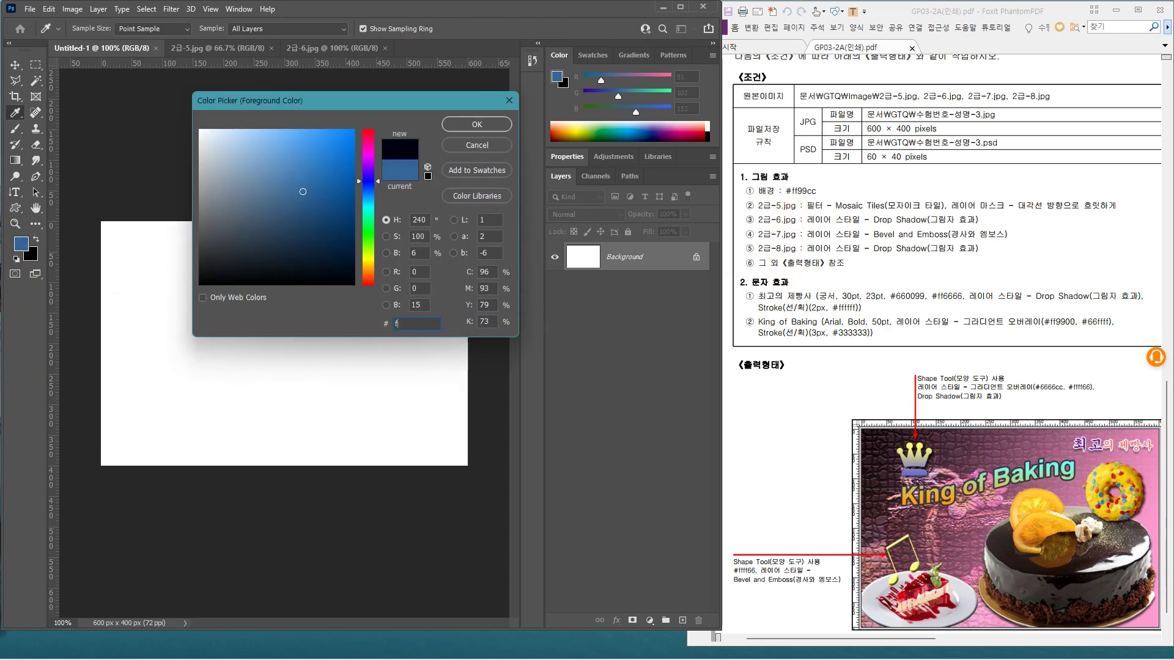
{"action": "type", "text": "f99c"}
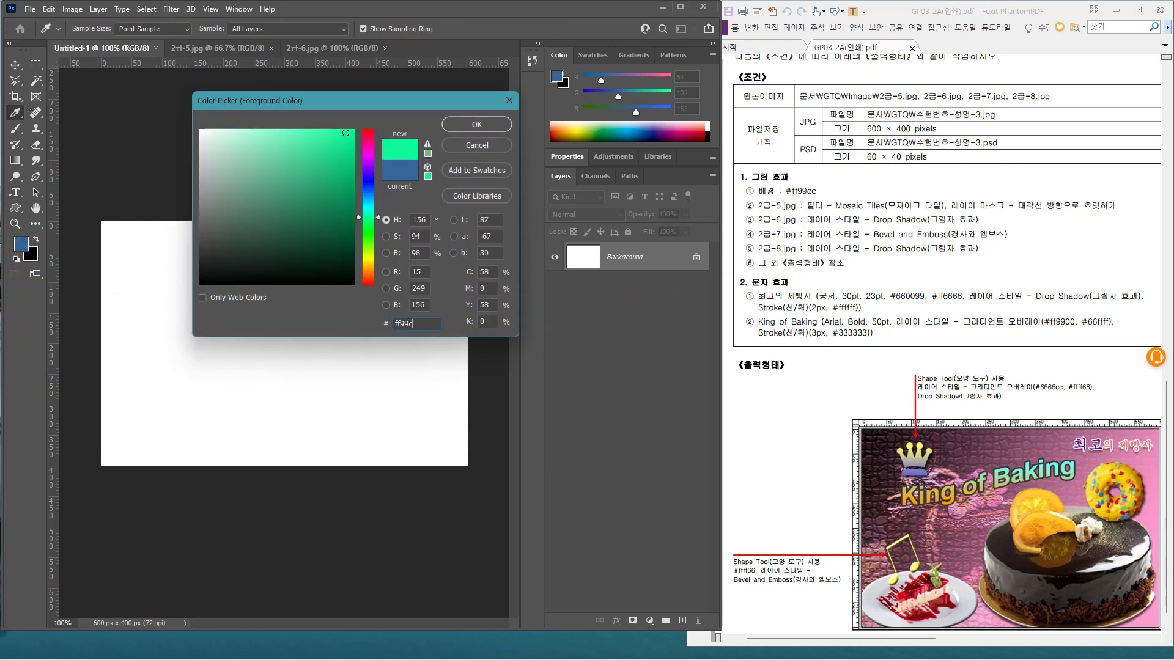
{"action": "type", "text": "c"}
{"action": "key", "text": "Return"}
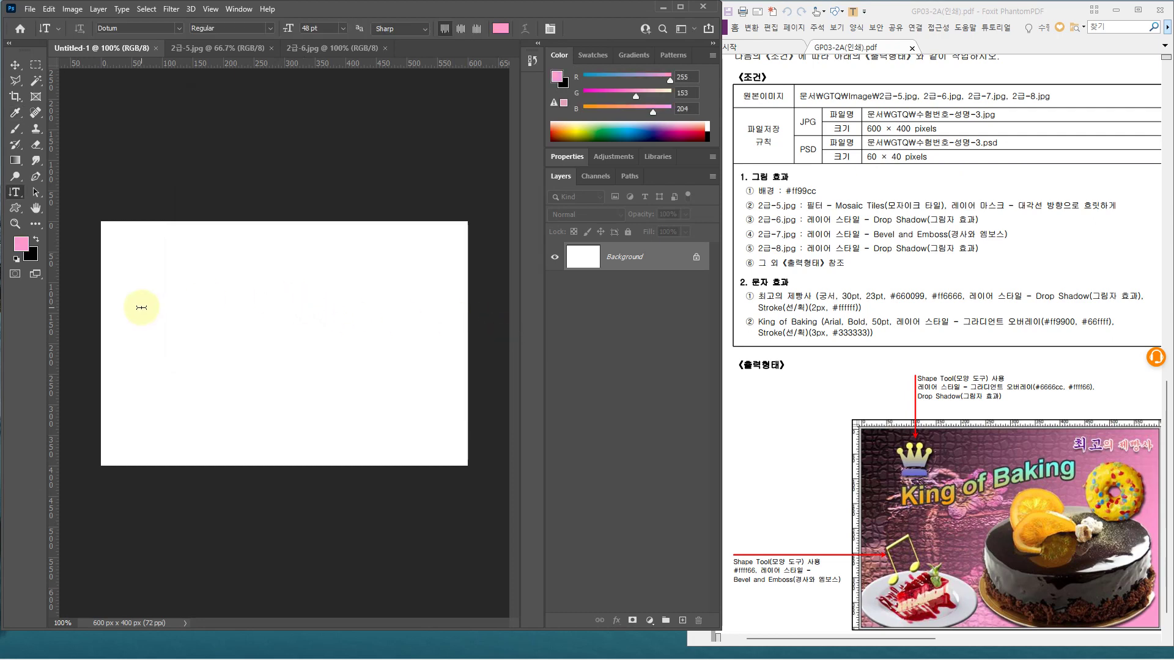
Fill the 600×400 Background layer with the pink foreground colour
{"action": "left_click_drag", "start_coordinate": [218, 178], "coordinate": [218, 247]}
{"action": "mouse_move", "coordinate": [221, 198]}
{"action": "left_mouse_down"}
{"action": "mouse_move", "coordinate": [245, 240]}
{"action": "mouse_move", "coordinate": [235, 223]}
{"action": "left_mouse_up"}
{"action": "left_click_drag", "start_coordinate": [260, 185], "coordinate": [262, 245]}
{"action": "mouse_move", "coordinate": [301, 187]}
{"action": "left_mouse_down"}
{"action": "mouse_move", "coordinate": [307, 245]}
{"action": "mouse_move", "coordinate": [331, 213]}
{"action": "left_mouse_up"}
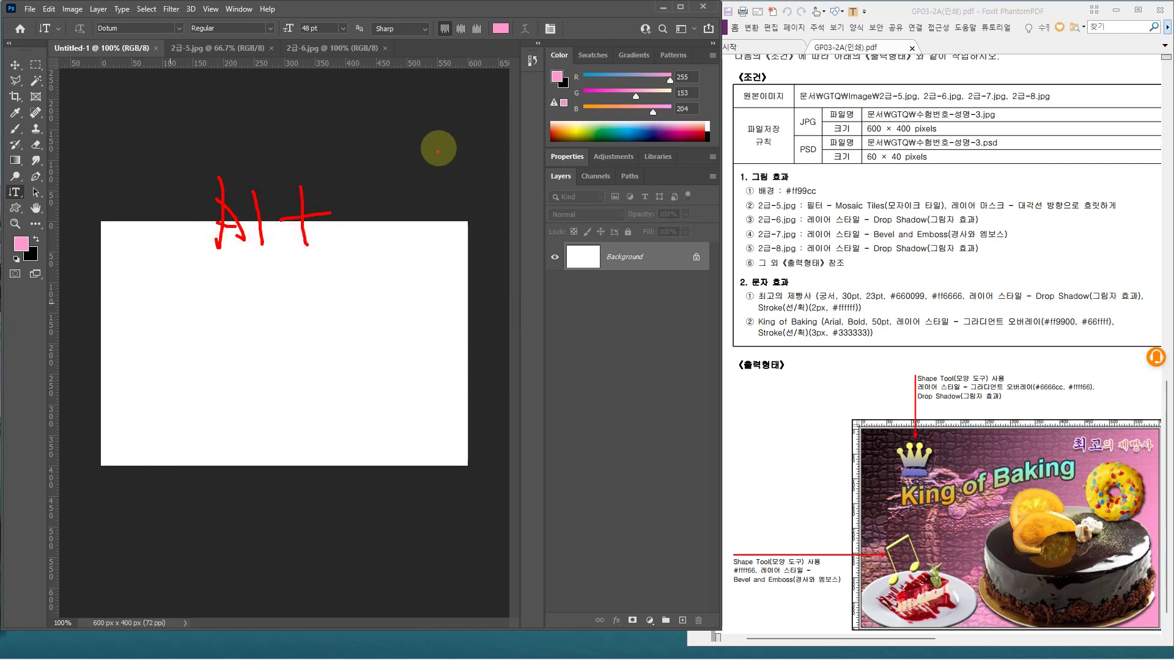
{"action": "left_click_drag", "start_coordinate": [440, 148], "coordinate": [439, 263]}
{"action": "mouse_move", "coordinate": [406, 208]}
{"action": "left_mouse_down"}
{"action": "mouse_move", "coordinate": [478, 205]}
{"action": "mouse_move", "coordinate": [534, 249]}
{"action": "left_mouse_up"}
{"action": "left_click_drag", "start_coordinate": [537, 191], "coordinate": [518, 259]}
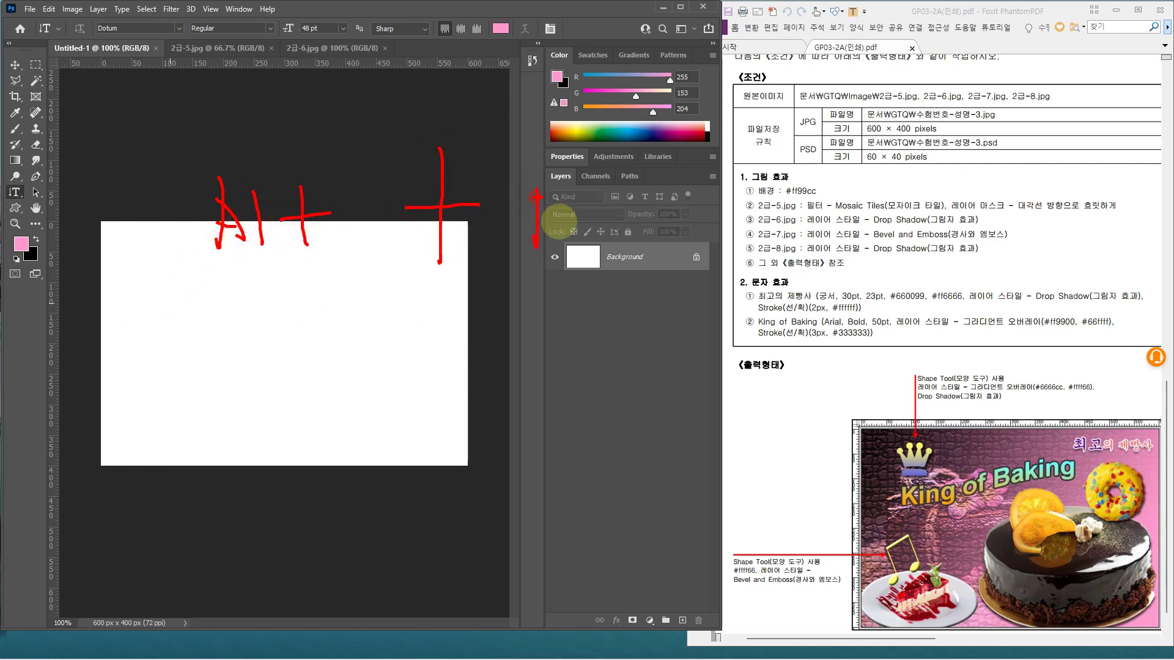
{"action": "left_click_drag", "start_coordinate": [569, 223], "coordinate": [582, 237]}
{"action": "mouse_move", "coordinate": [606, 183]}
{"action": "left_mouse_down"}
{"action": "mouse_move", "coordinate": [614, 232]}
{"action": "mouse_move", "coordinate": [627, 225]}
{"action": "mouse_move", "coordinate": [619, 251]}
{"action": "mouse_move", "coordinate": [674, 244]}
{"action": "mouse_move", "coordinate": [641, 234]}
{"action": "mouse_move", "coordinate": [704, 229]}
{"action": "mouse_move", "coordinate": [688, 256]}
{"action": "mouse_move", "coordinate": [747, 234]}
{"action": "left_mouse_up"}
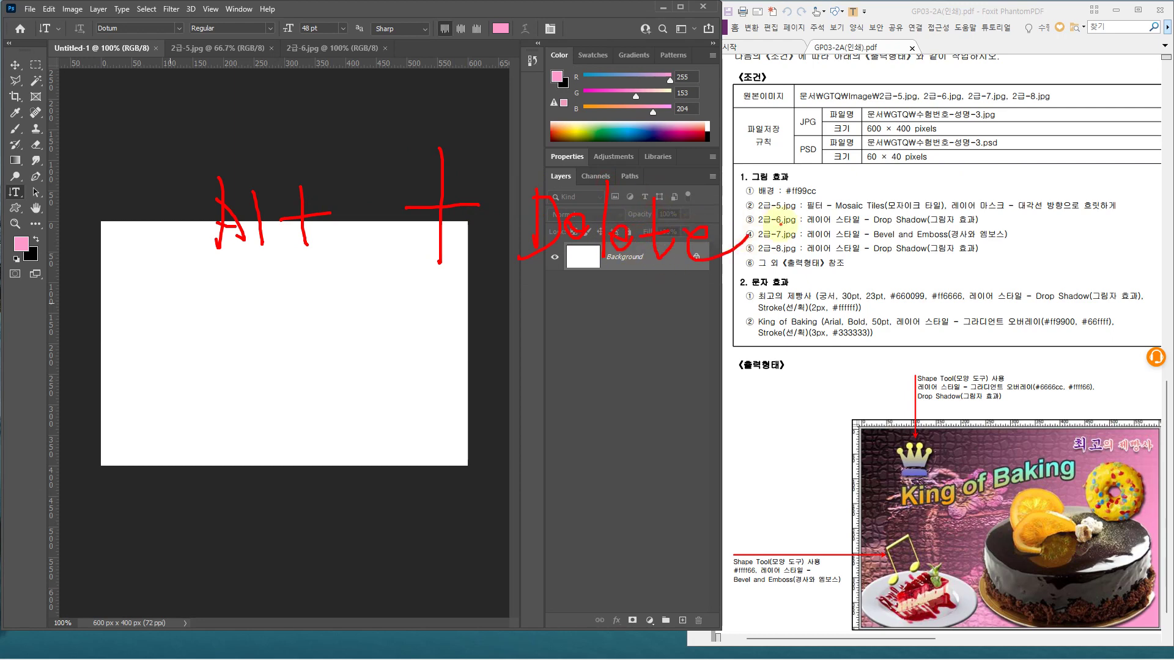
{"action": "key", "text": "Escape"}
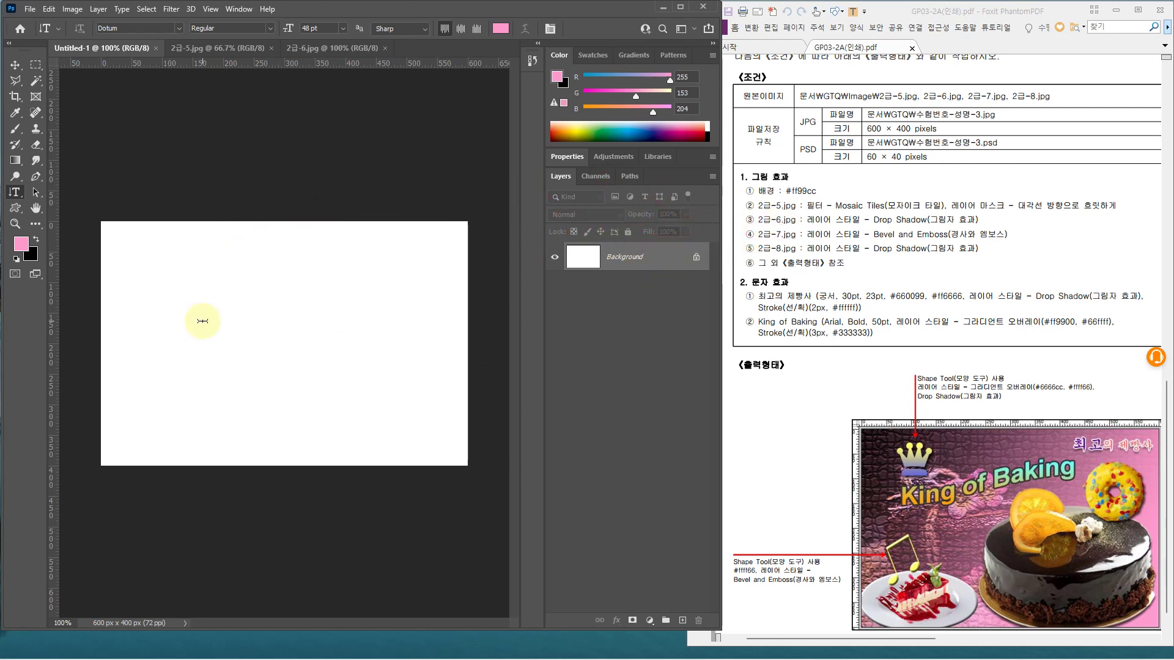
{"action": "key", "text": "alt+Delete"}
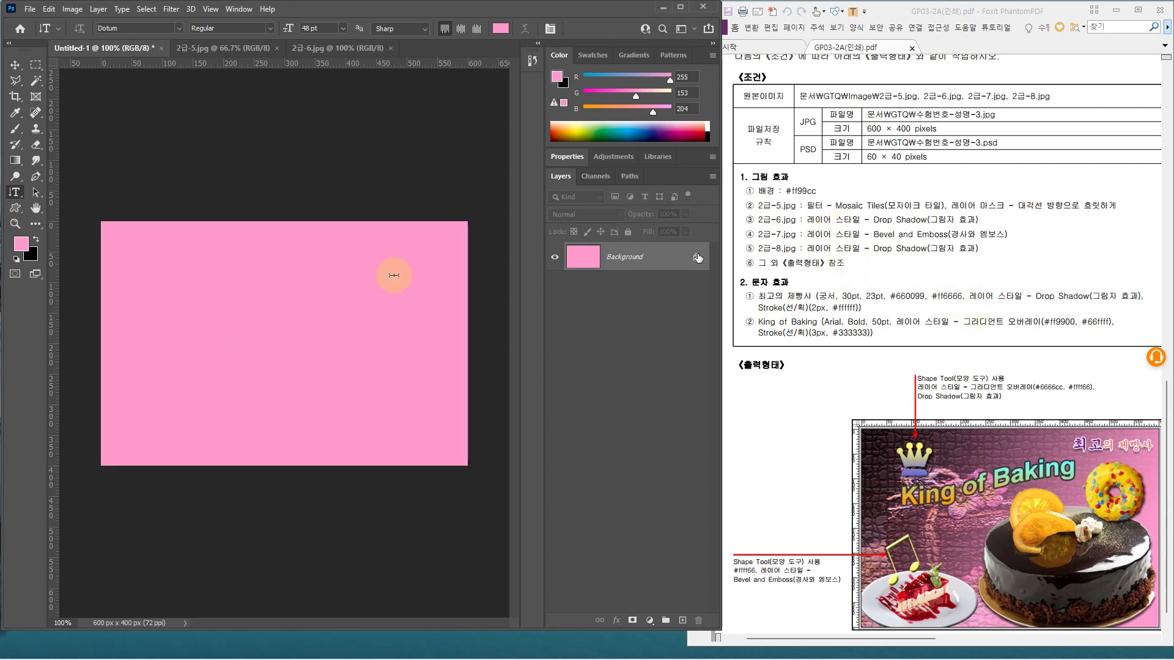
{"action": "left_click", "coordinate": [102, 49]}
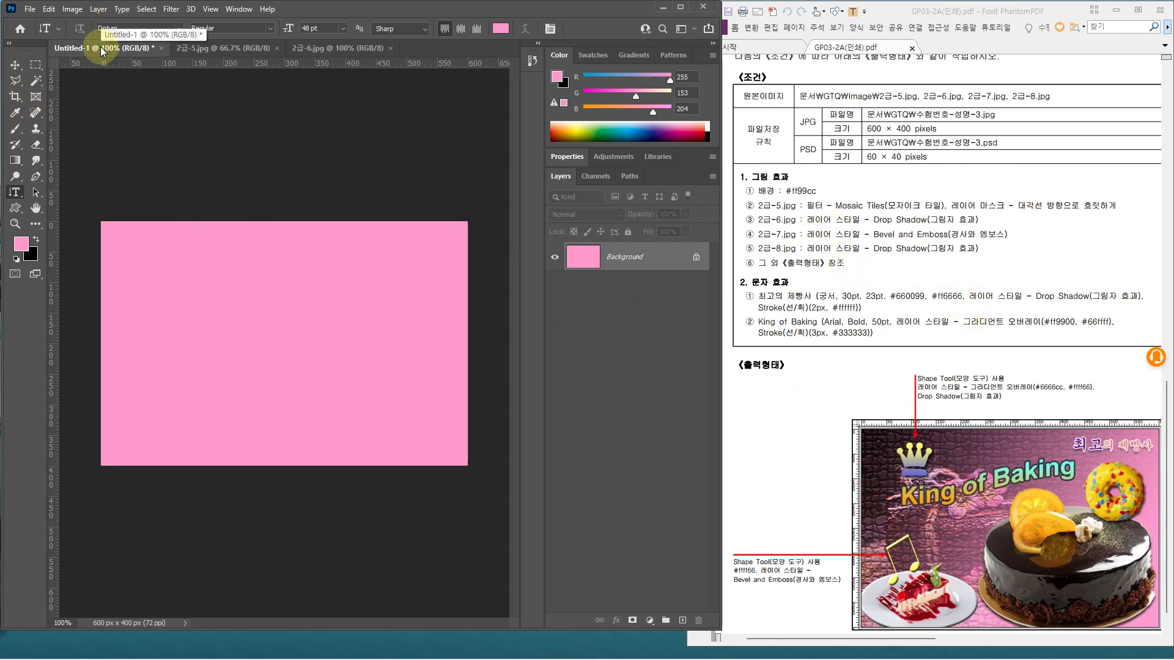
Save the pink document as a PSD in the GTQ folder, named like the exam files but ending -3
{"action": "key", "text": "ctrl+s"}
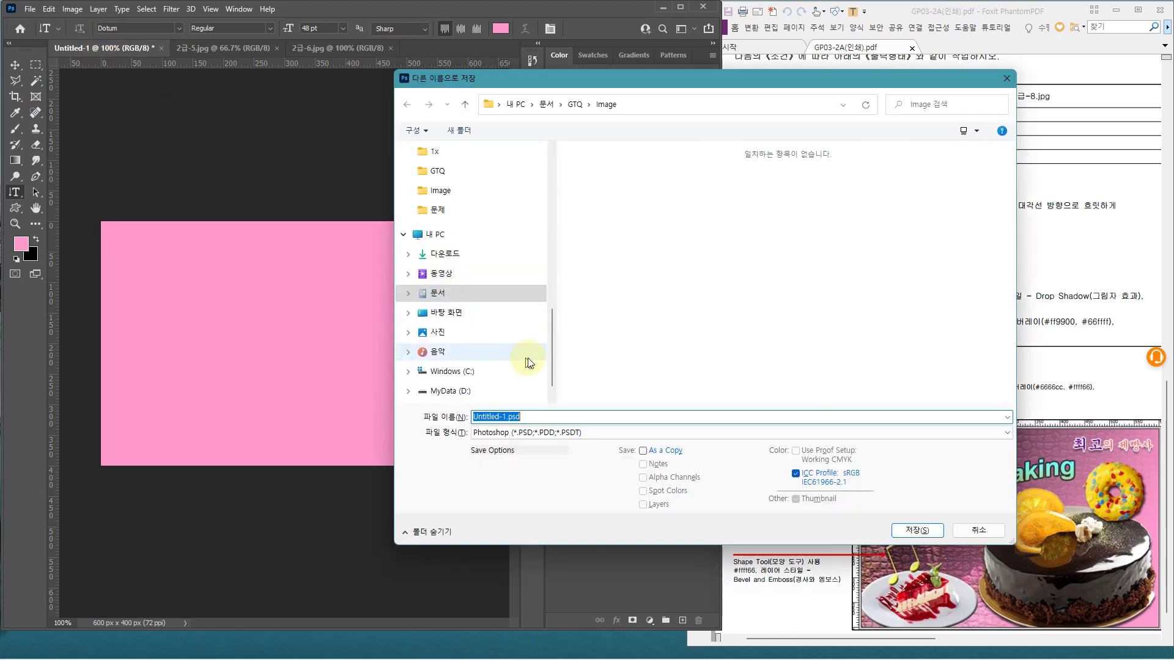
{"action": "scroll", "coordinate": [553, 343], "scroll_direction": "down", "scroll_amount": 1}
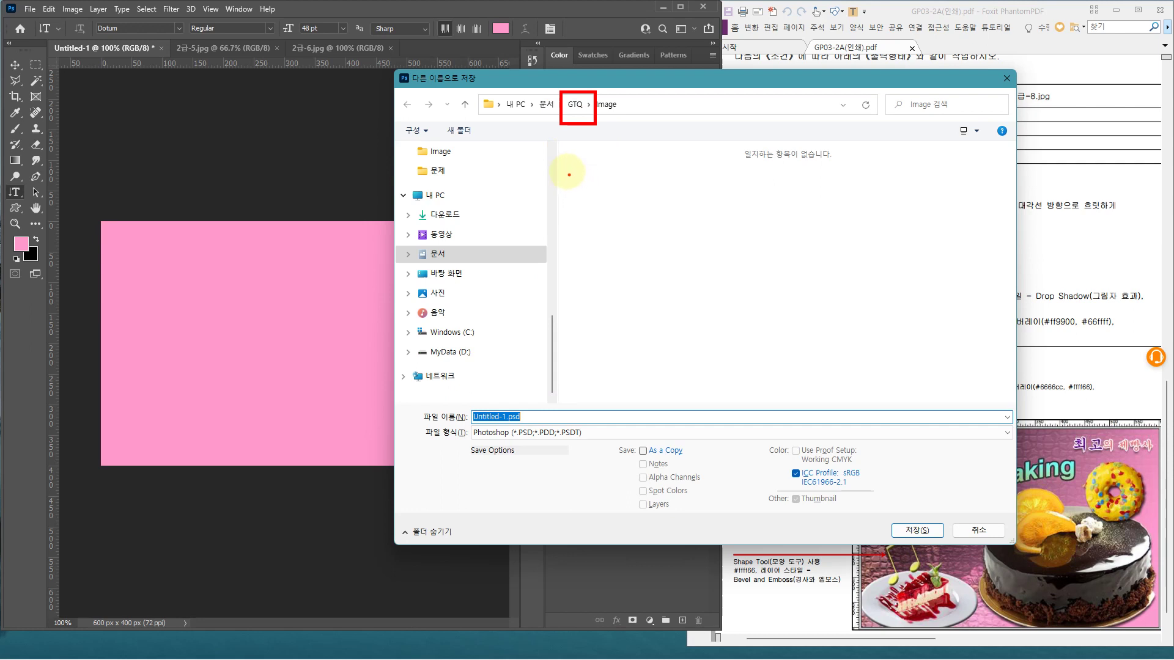
{"action": "left_click", "coordinate": [575, 105]}
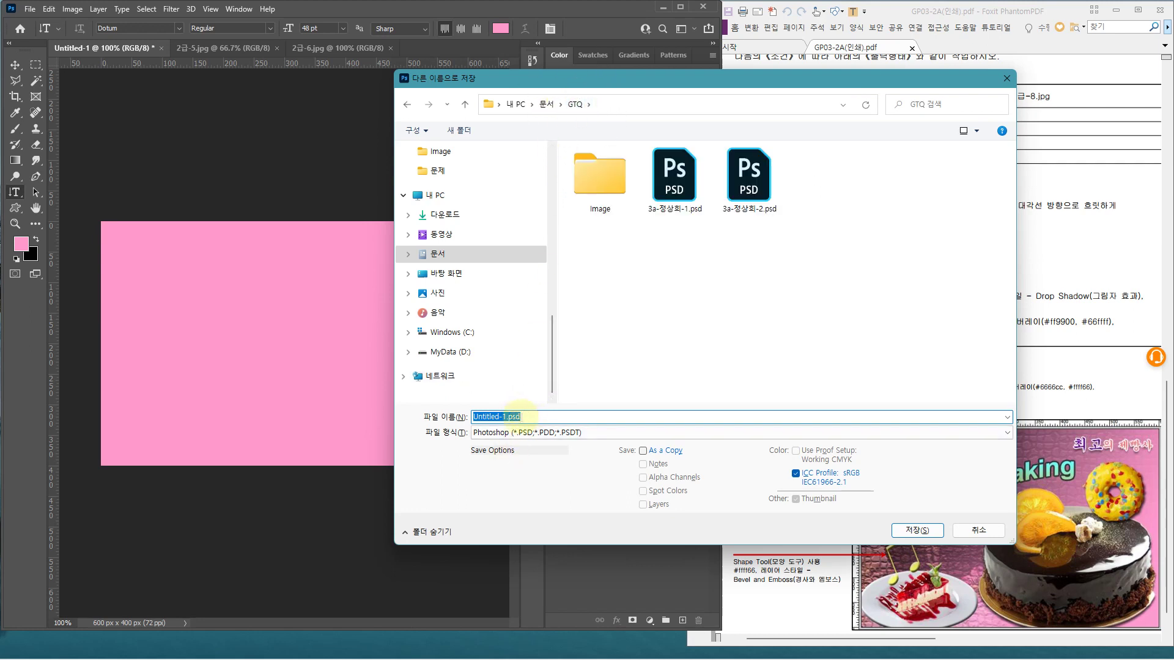
{"action": "left_click_drag", "start_coordinate": [581, 83], "coordinate": [495, 76]}
{"action": "left_click", "coordinate": [588, 171]}
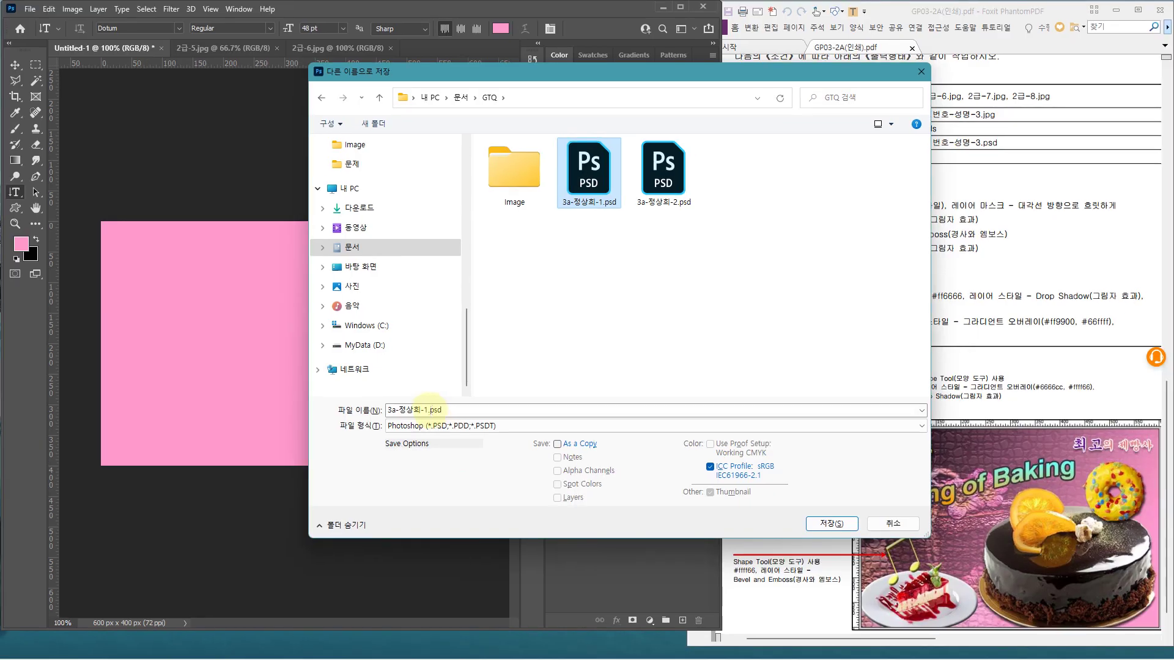
{"action": "left_click", "coordinate": [429, 408]}
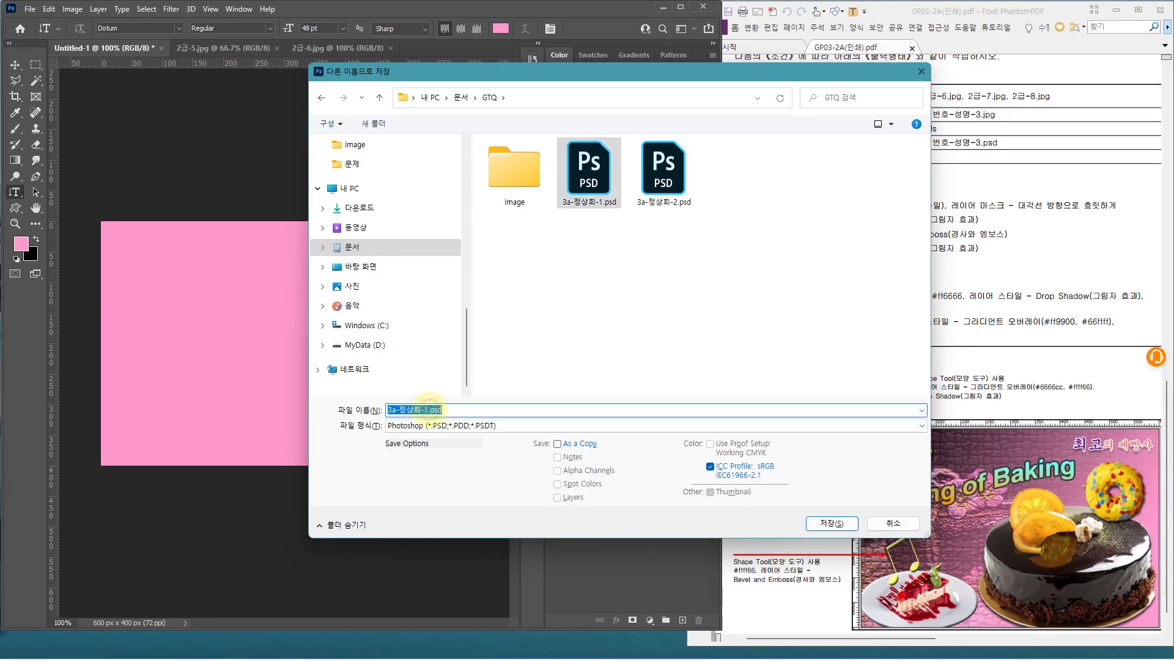
{"action": "key", "text": "BackSpace"}
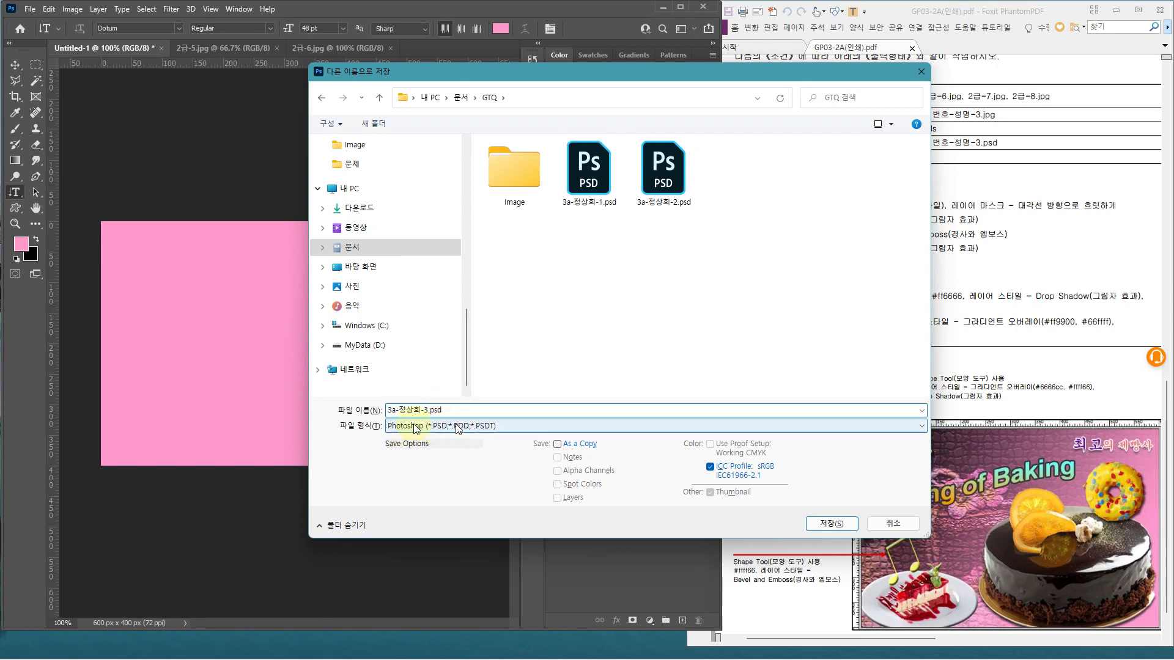
{"action": "key", "text": "Return"}
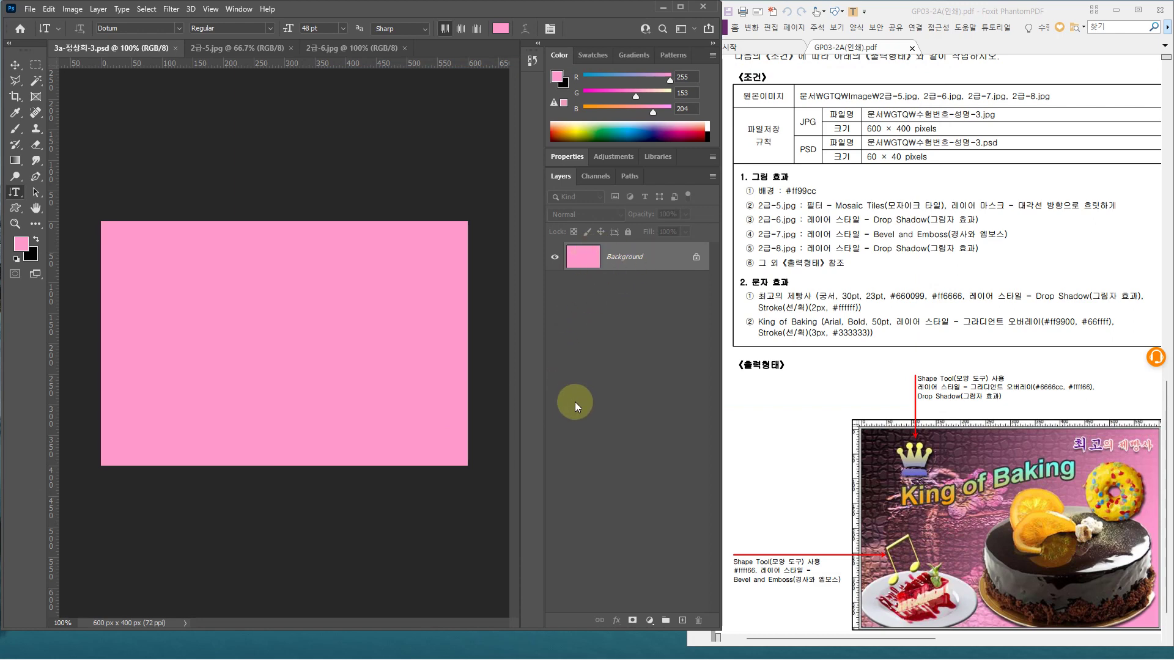
Copy the whole 2급-5.jpg cake photo and paste it into the pink document as a new layer
{"action": "left_click", "coordinate": [659, 262]}
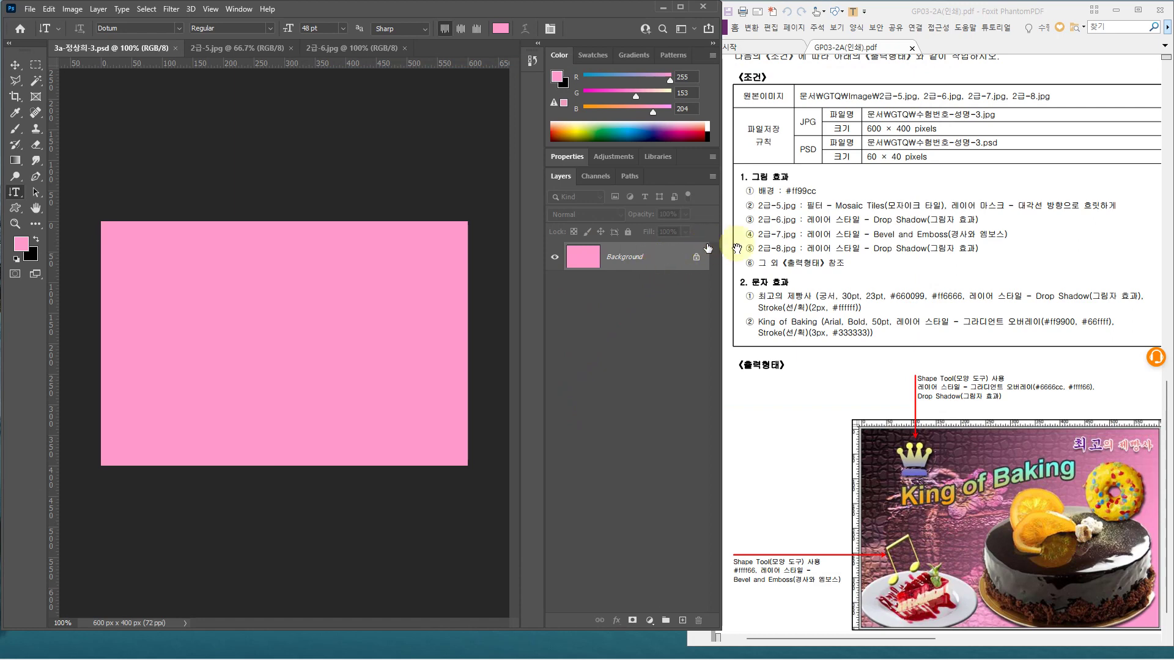
{"action": "left_click", "coordinate": [245, 47]}
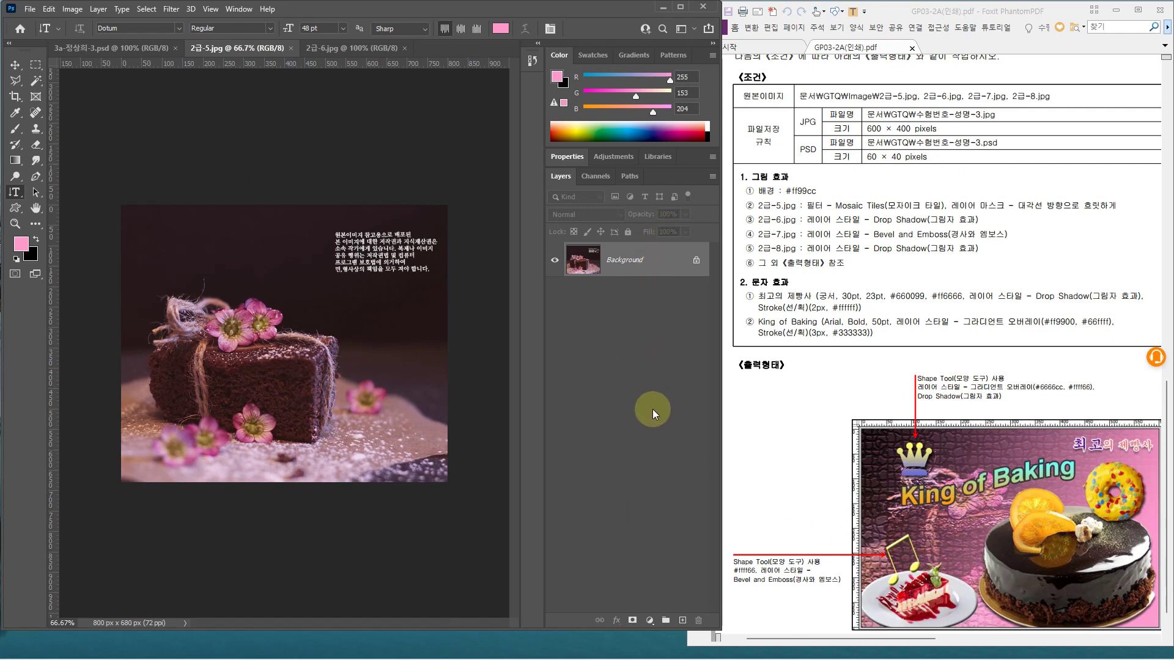
{"action": "key", "text": "ctrl+a"}
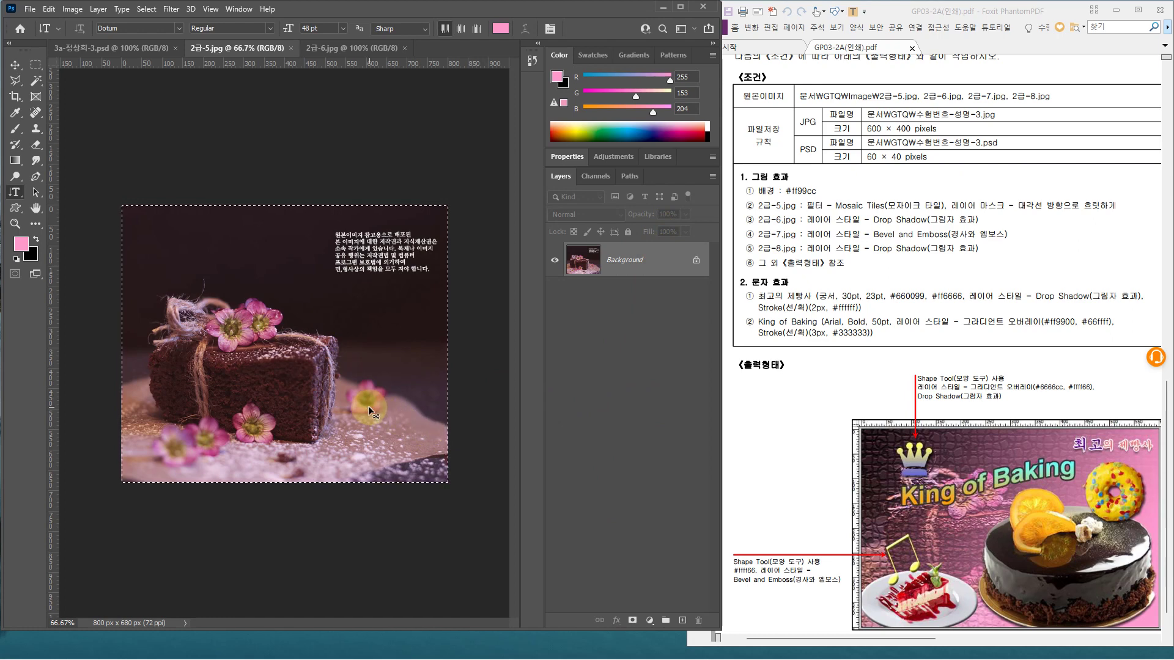
{"action": "left_click", "coordinate": [125, 49]}
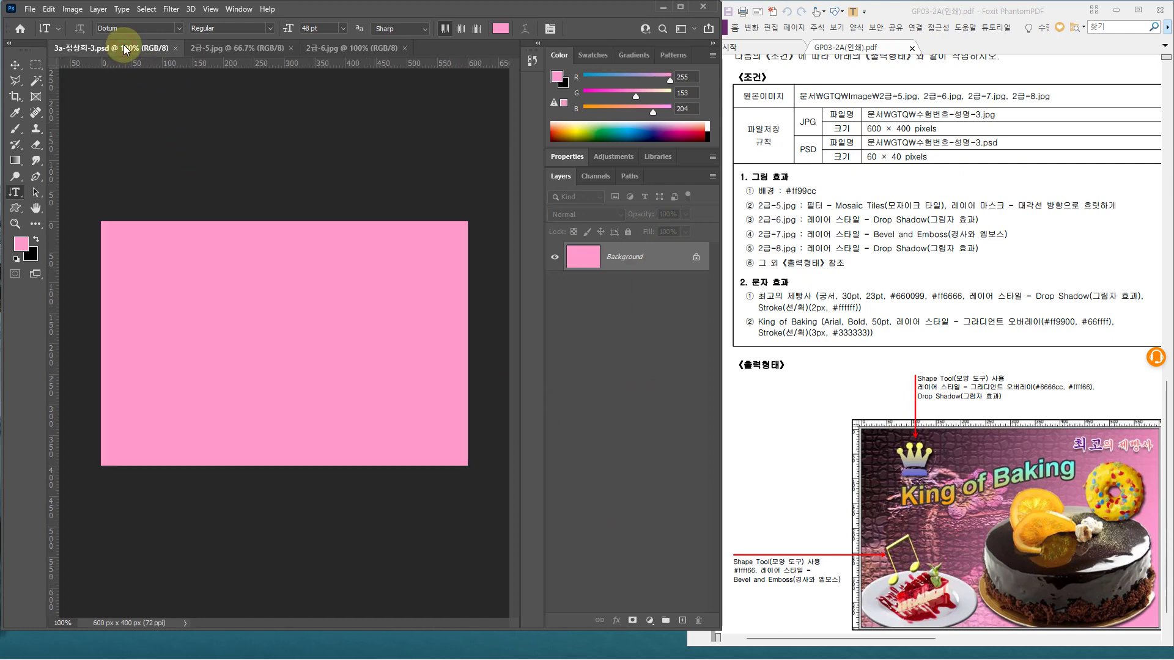
{"action": "key", "text": "ctrl+v"}
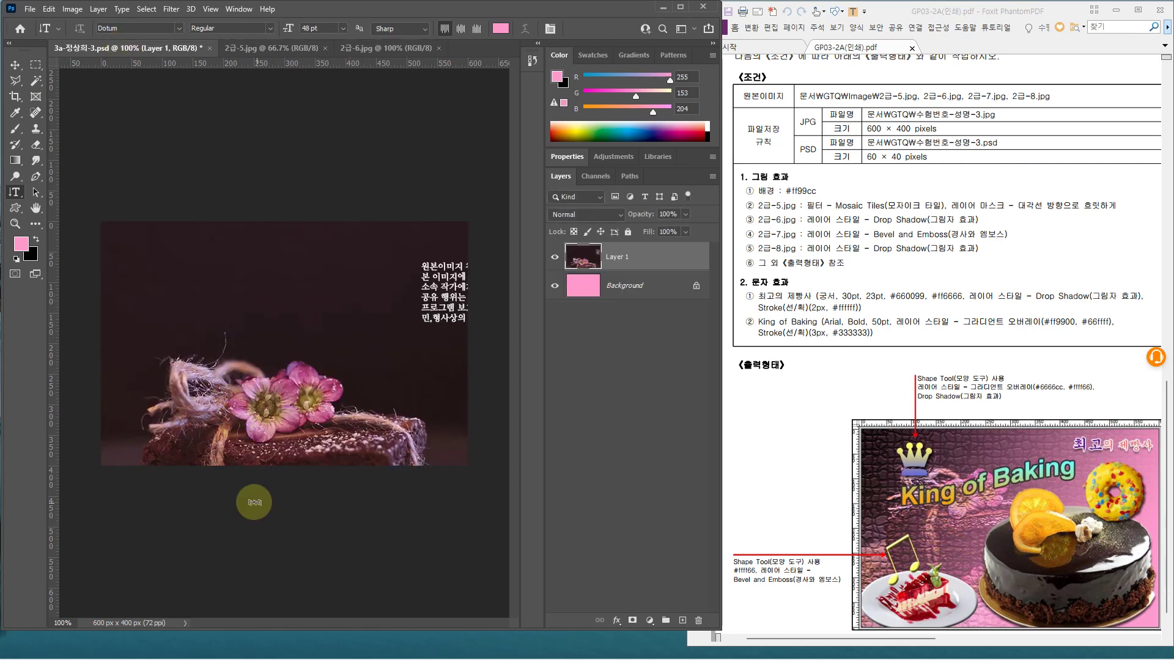
Scale the pasted photo to about 75% and move it up to cover the canvas
{"action": "key", "text": "ctrl+t"}
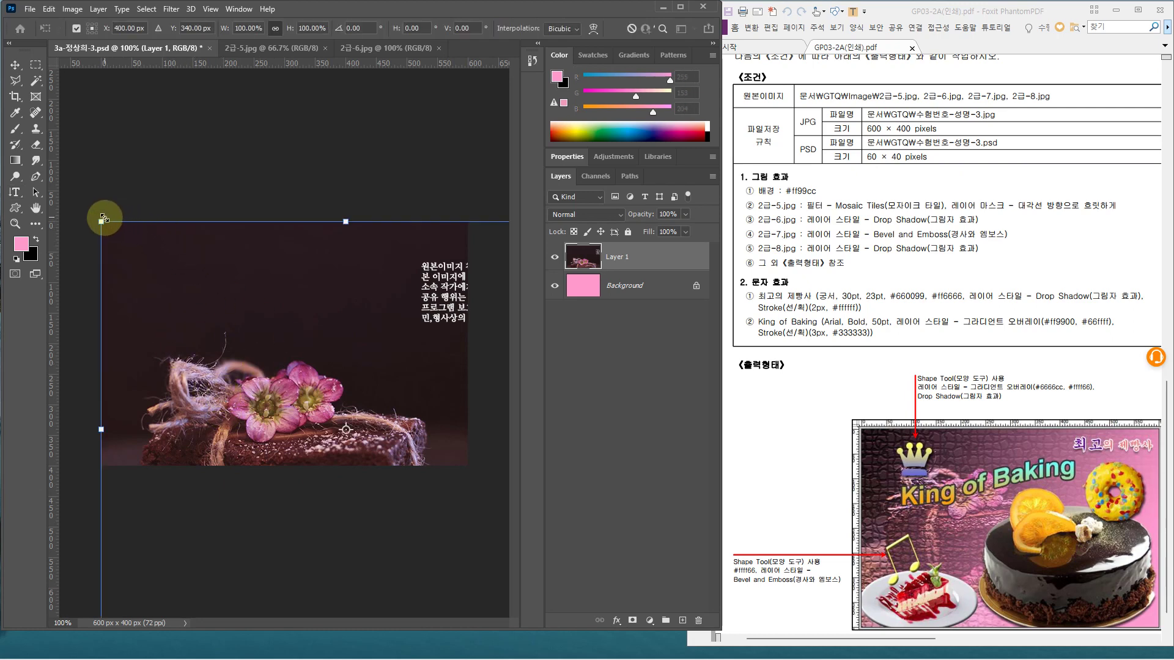
{"action": "left_click_drag", "start_coordinate": [102, 220], "coordinate": [147, 238]}
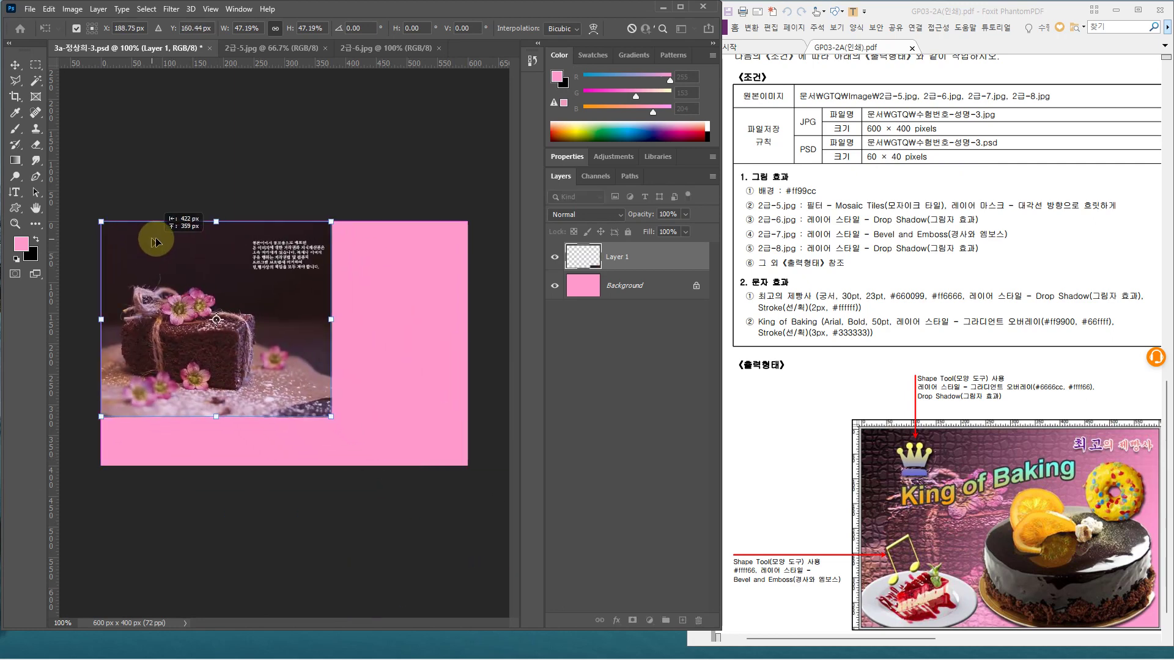
{"action": "left_click_drag", "start_coordinate": [334, 418], "coordinate": [479, 521]}
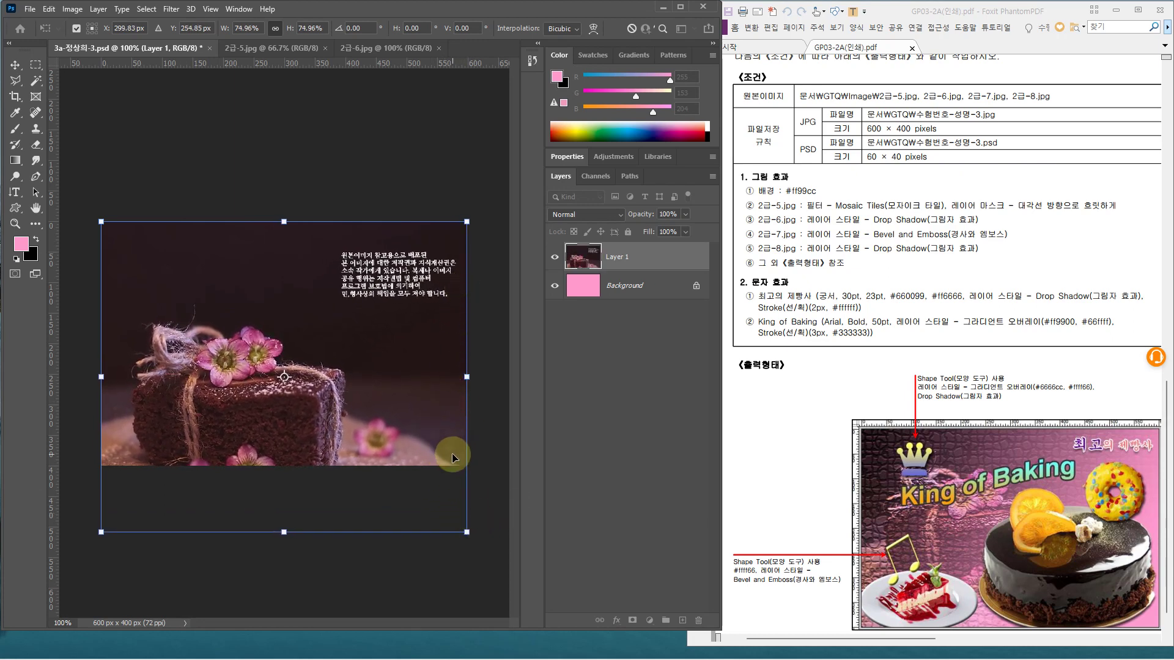
{"action": "left_click_drag", "start_coordinate": [112, 485], "coordinate": [113, 434]}
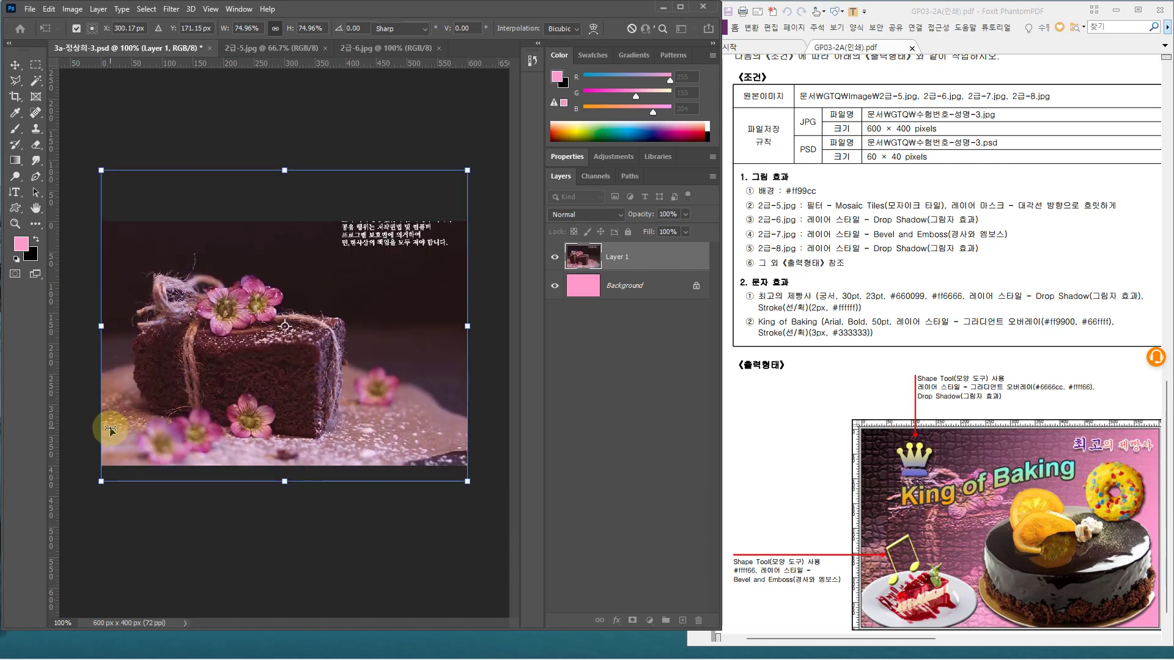
{"action": "key", "text": "Return"}
{"action": "key", "text": "t"}
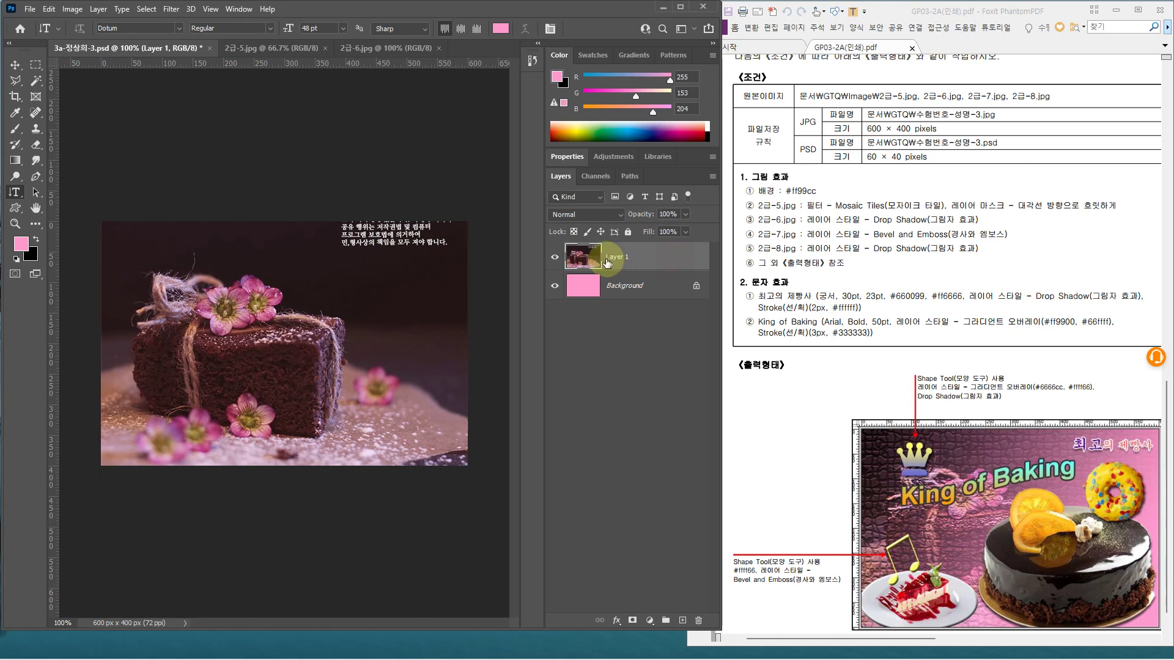
Apply Filter Gallery's Mosaic Tiles to the cake photo layer: tile size 12, grout width 3, lighten grout 9
{"action": "double_click", "coordinate": [618, 257]}
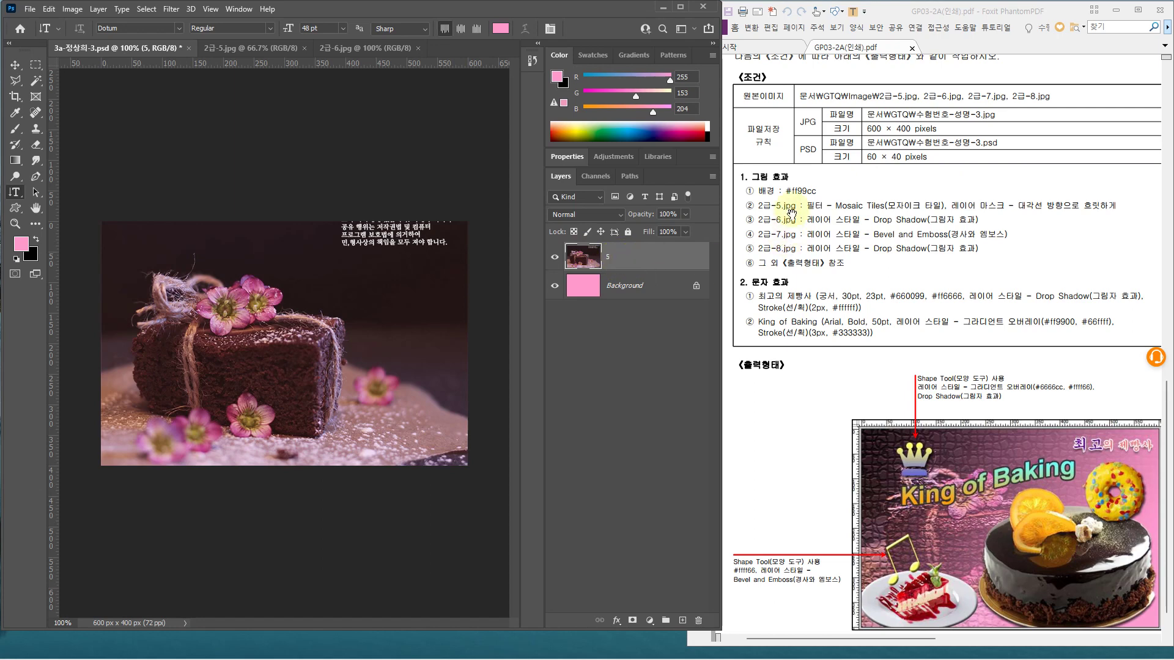
{"action": "left_click", "coordinate": [172, 9]}
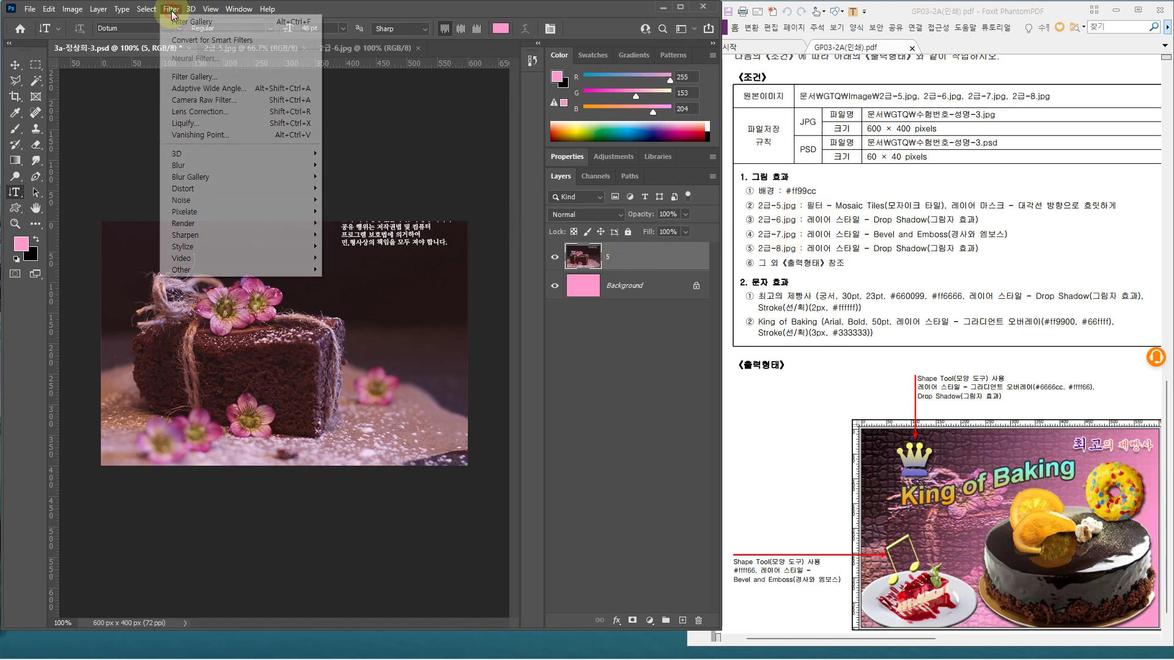
{"action": "left_click", "coordinate": [185, 77]}
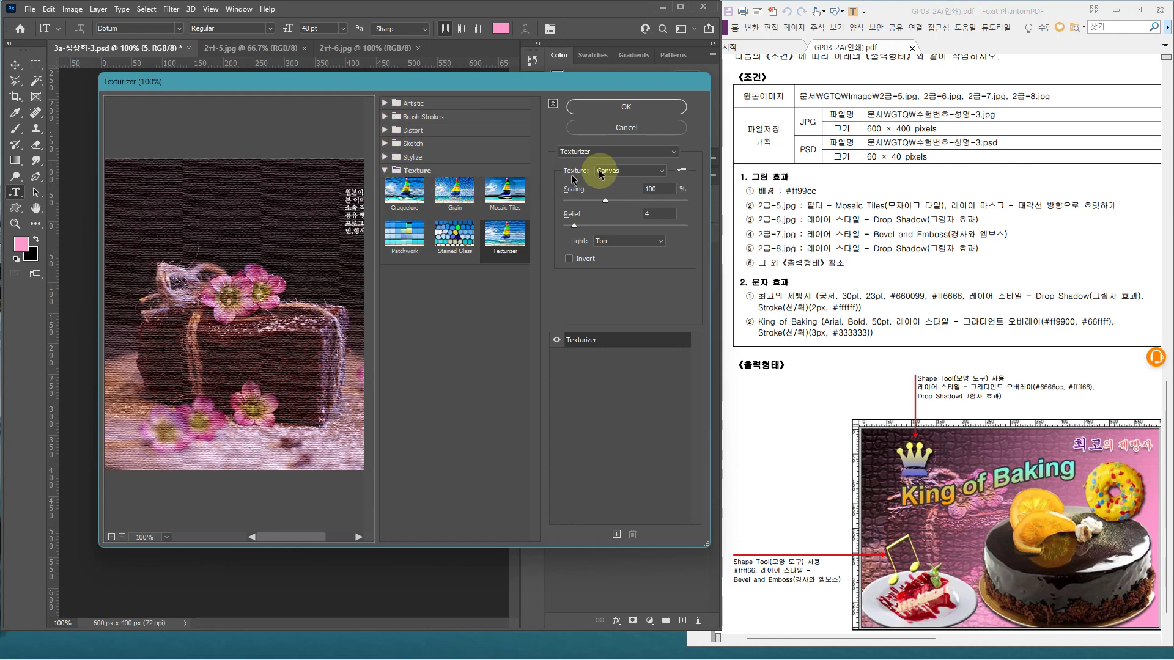
{"action": "left_click", "coordinate": [611, 150]}
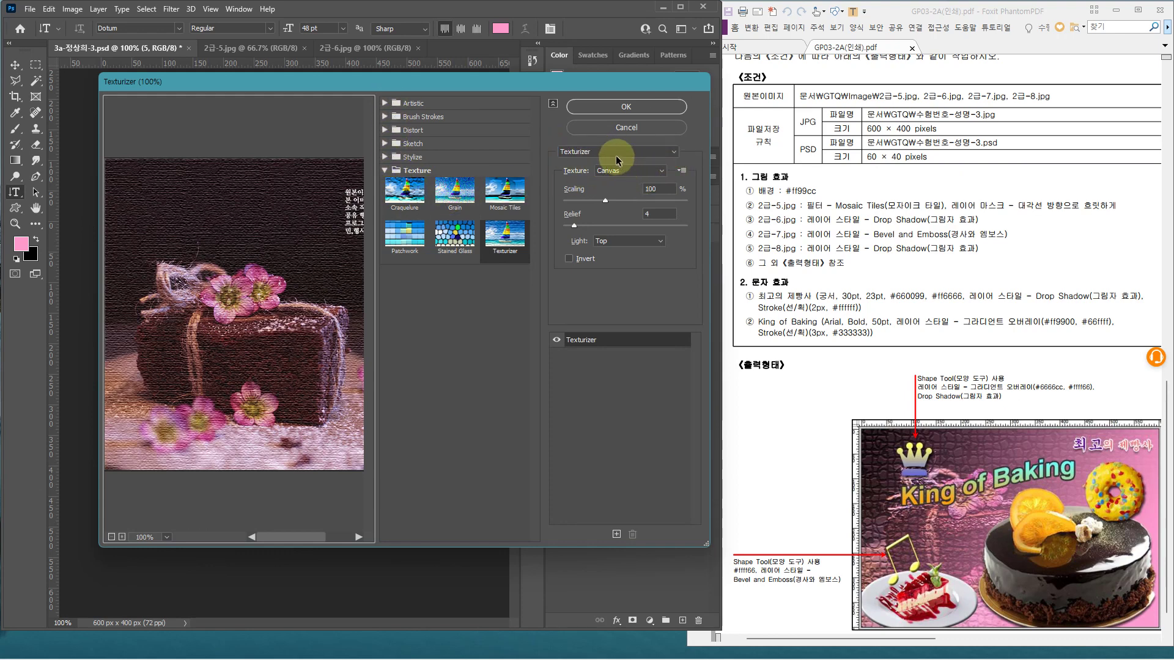
{"action": "left_click", "coordinate": [616, 154]}
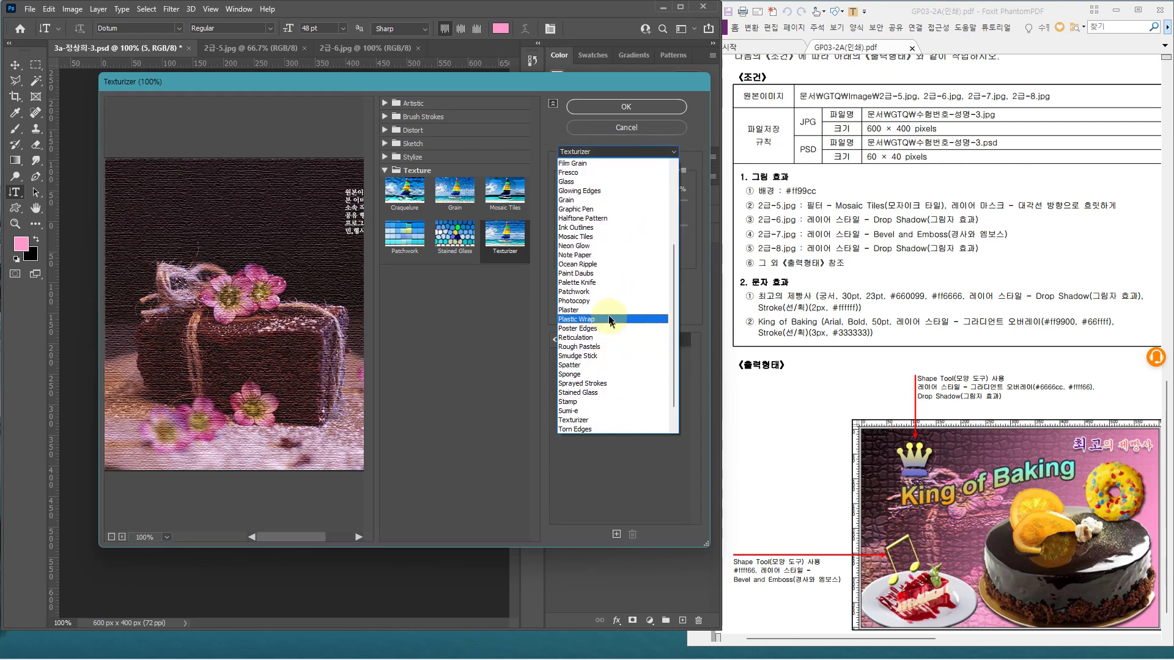
{"action": "scroll", "coordinate": [608, 314], "scroll_direction": "up", "scroll_amount": 3}
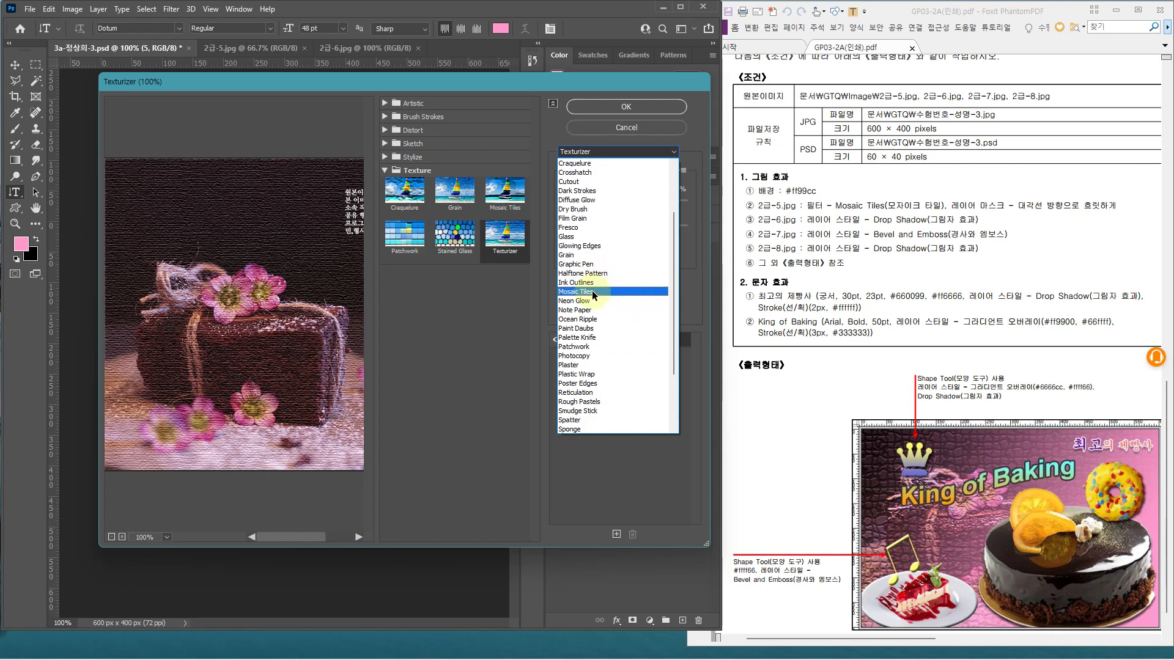
{"action": "left_click", "coordinate": [592, 292]}
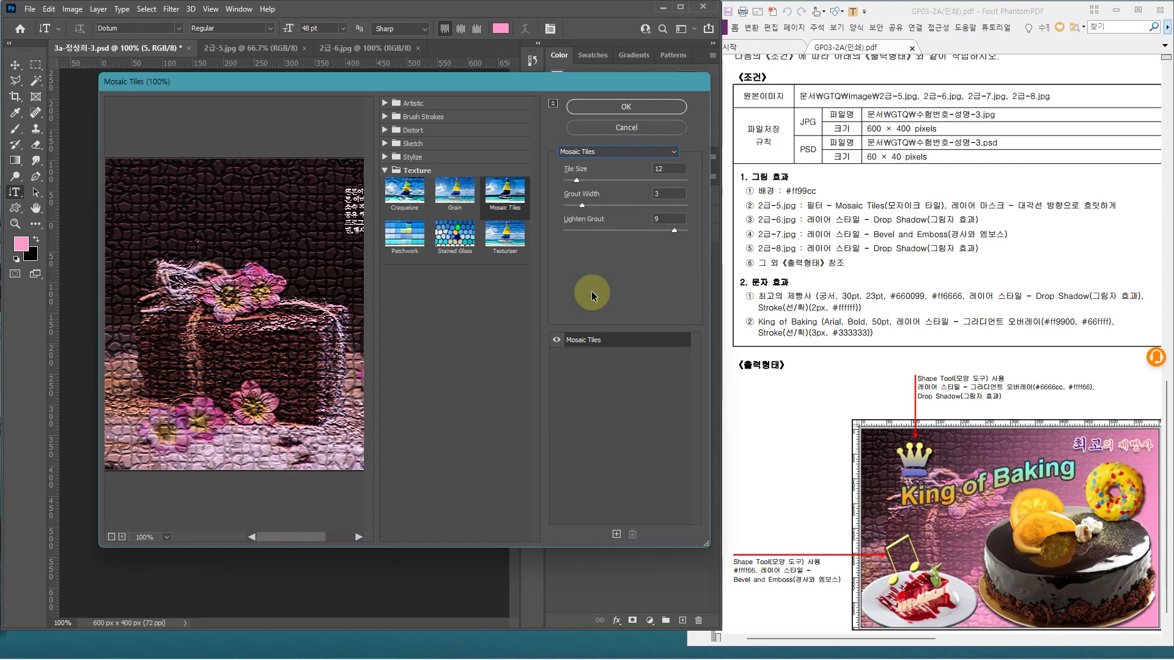
{"action": "left_click", "coordinate": [639, 110]}
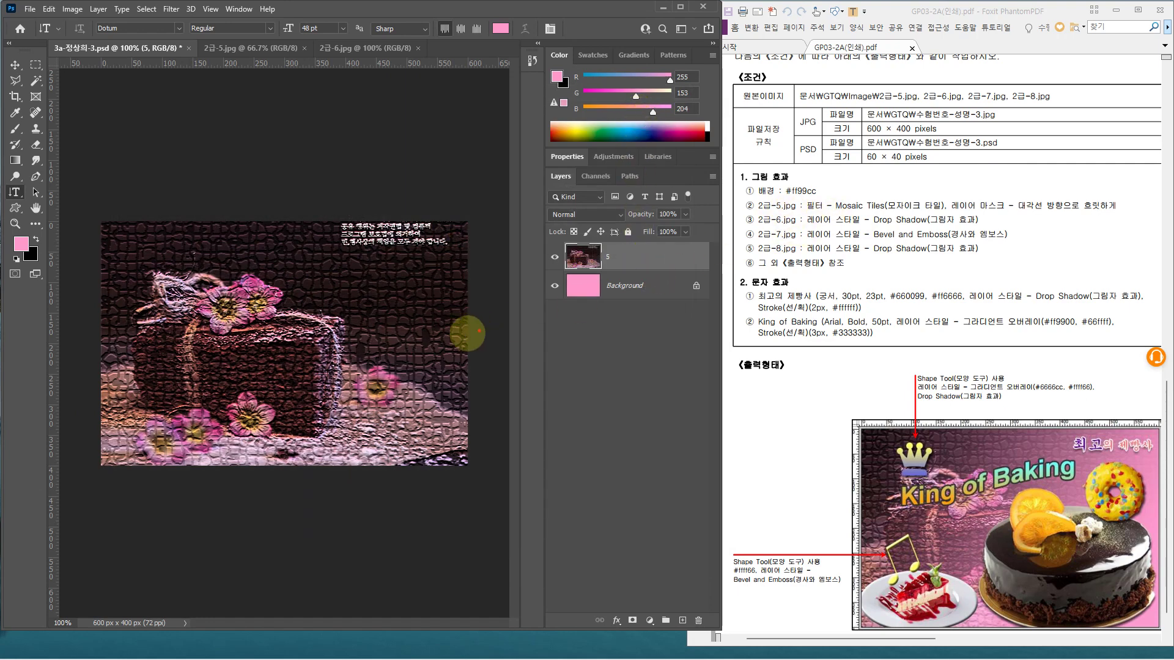
{"action": "left_click_drag", "start_coordinate": [945, 198], "coordinate": [1096, 212]}
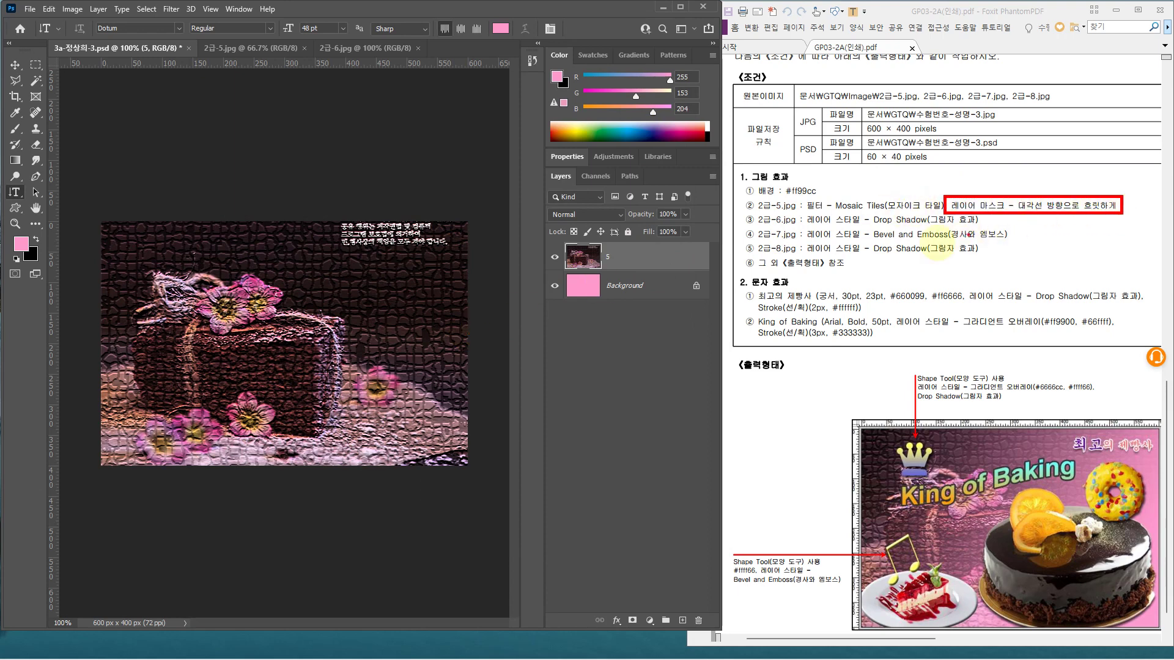
{"action": "left_click", "coordinate": [664, 258]}
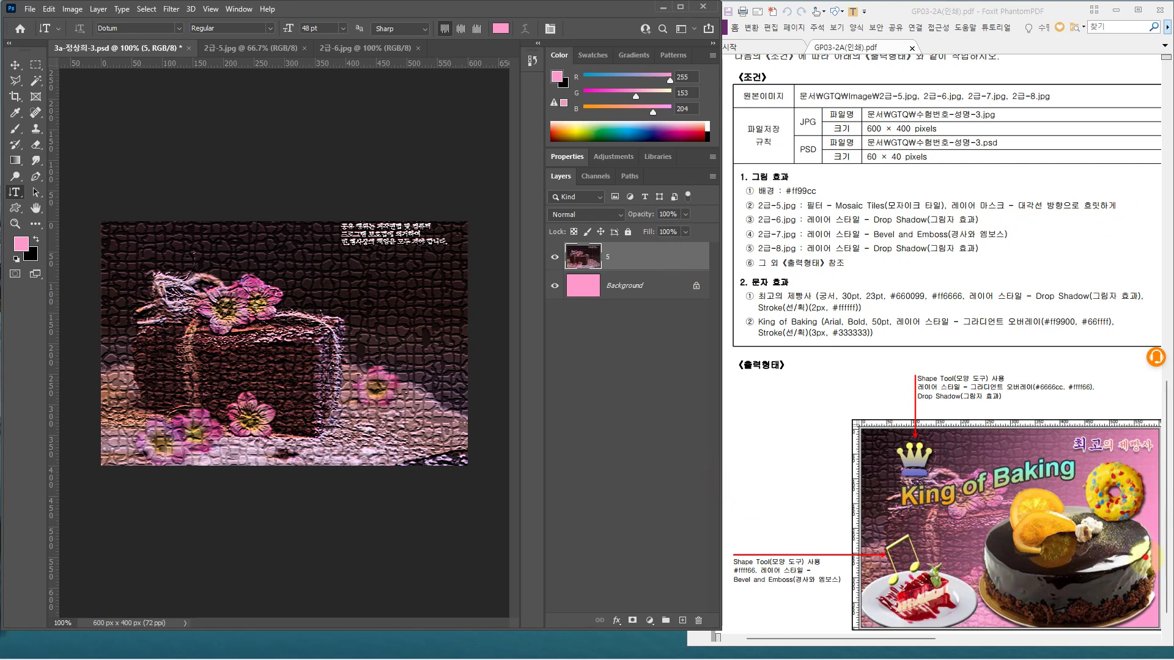
{"action": "left_click_drag", "start_coordinate": [1145, 558], "coordinate": [1113, 624]}
{"action": "left_click_drag", "start_coordinate": [1108, 584], "coordinate": [1168, 632]}
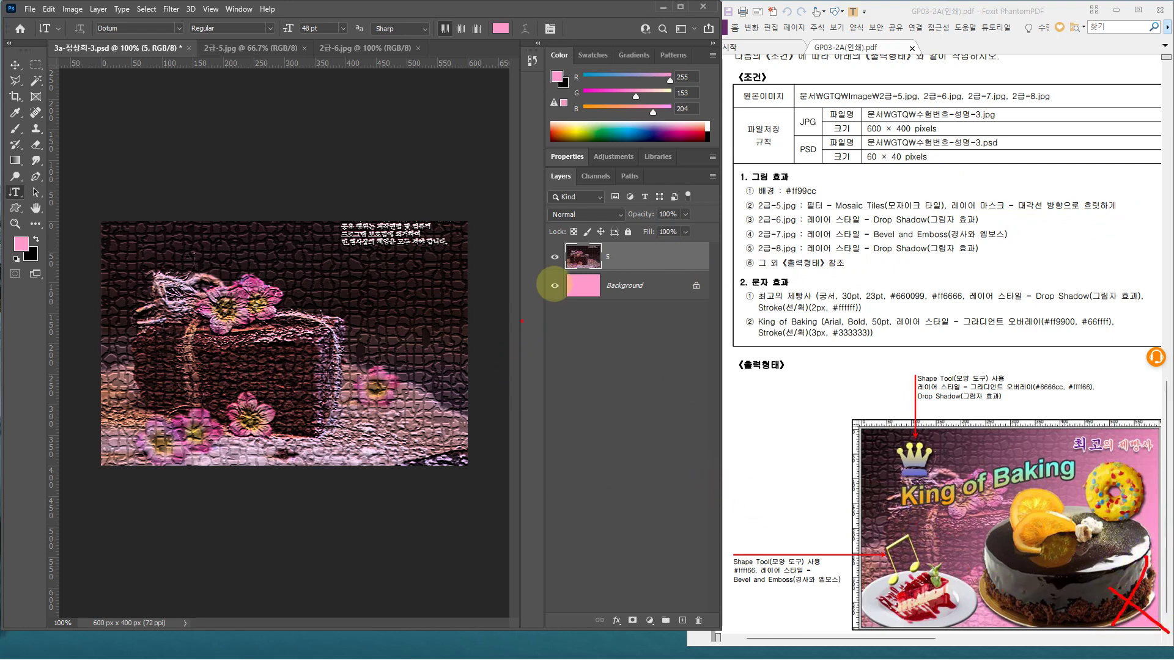
{"action": "left_click", "coordinate": [573, 282]}
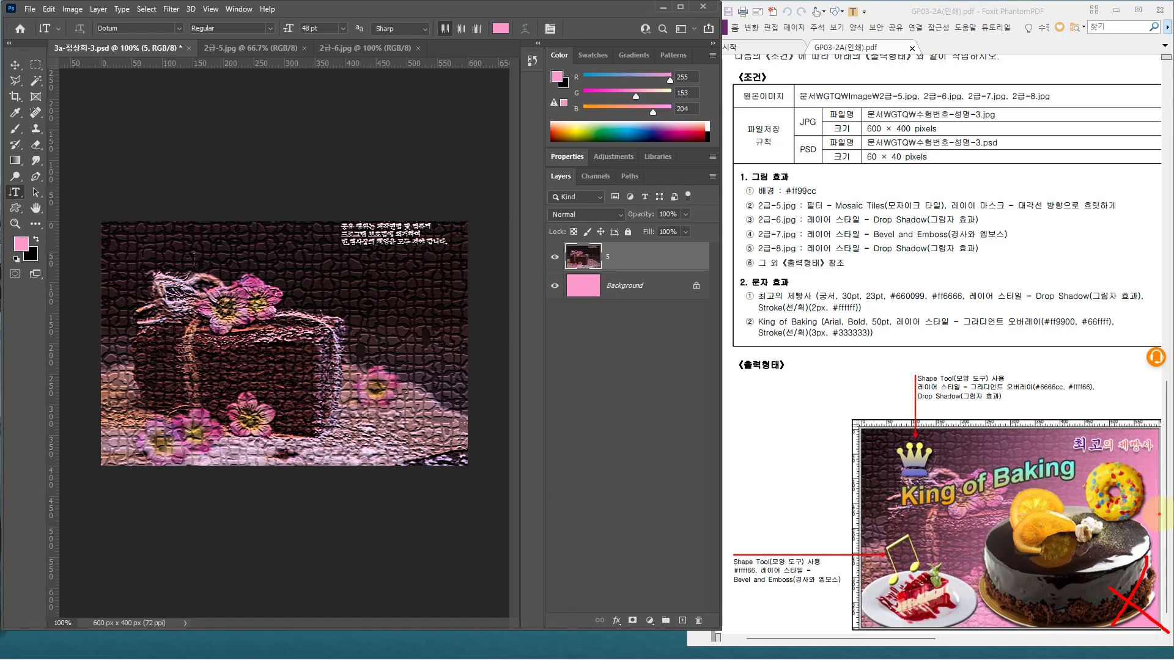
{"action": "left_click", "coordinate": [615, 304]}
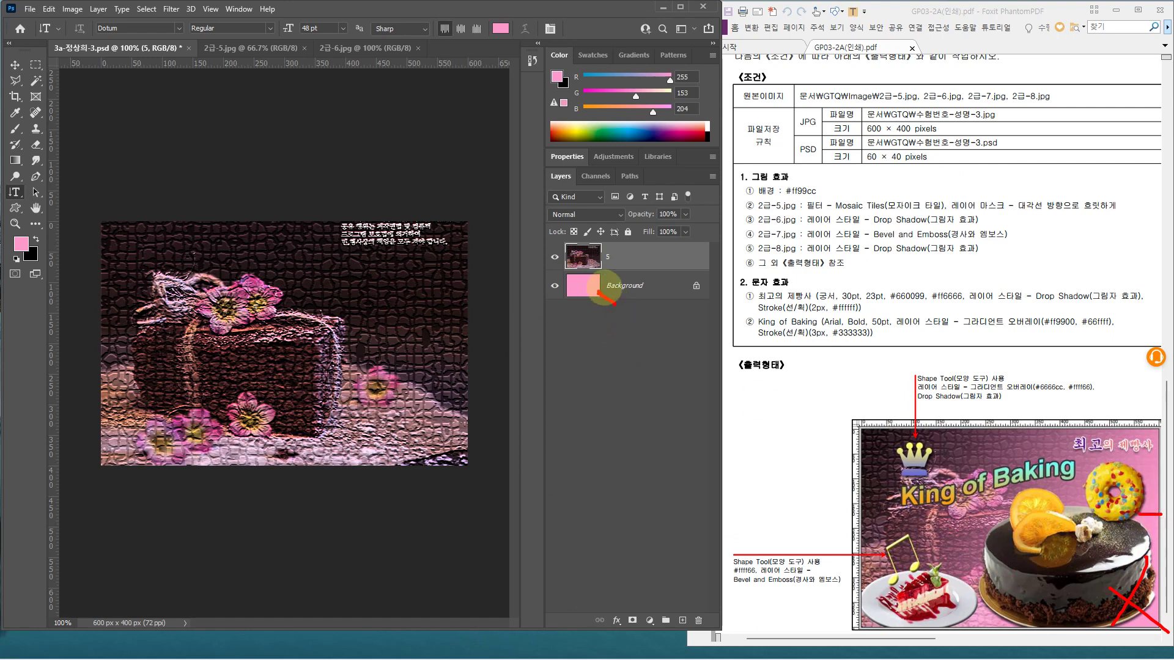
{"action": "left_click_drag", "start_coordinate": [604, 287], "coordinate": [602, 304]}
{"action": "left_click_drag", "start_coordinate": [563, 239], "coordinate": [596, 275]}
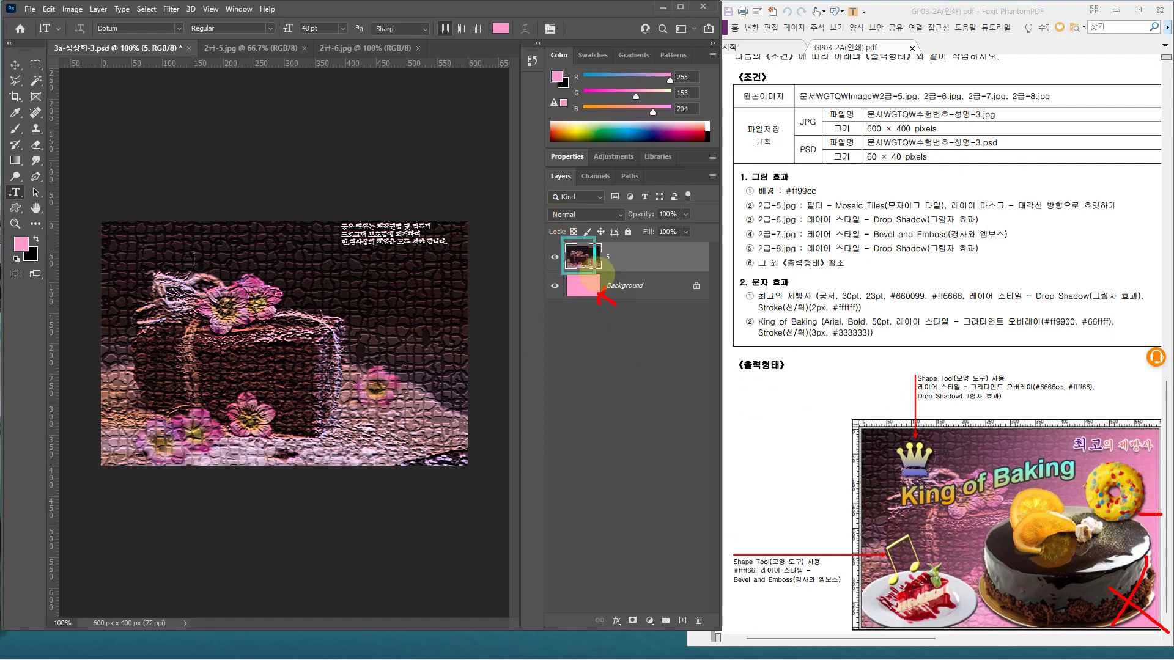
{"action": "mouse_move", "coordinate": [402, 367]}
{"action": "left_mouse_down"}
{"action": "mouse_move", "coordinate": [377, 419]}
{"action": "mouse_move", "coordinate": [422, 418]}
{"action": "left_mouse_up"}
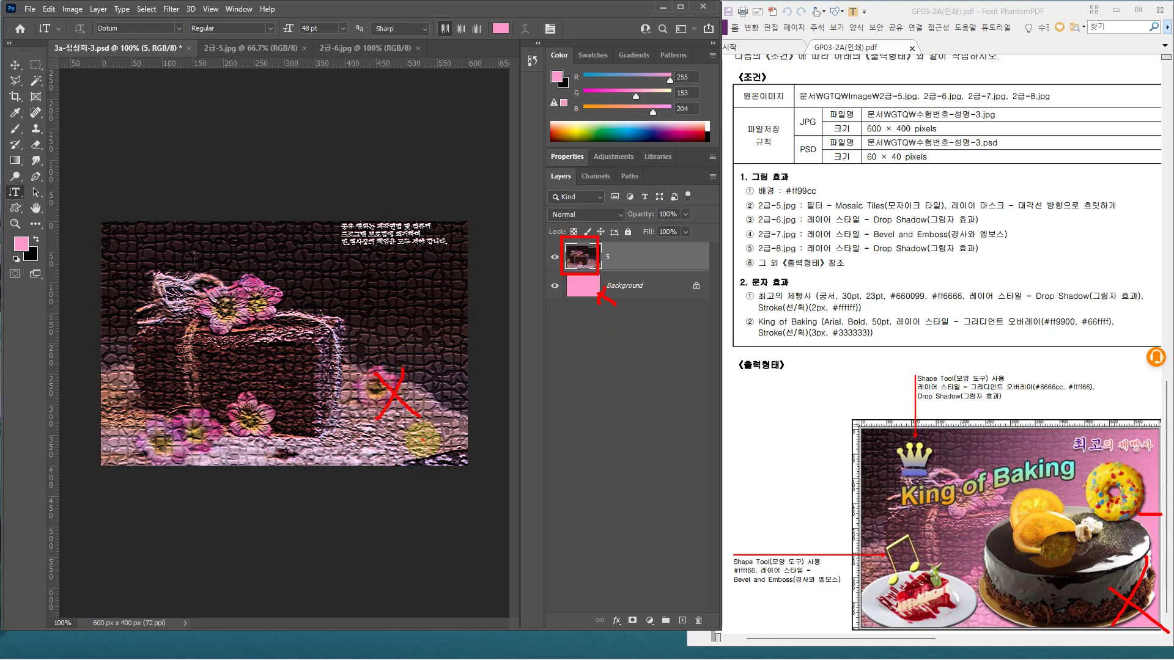
{"action": "key", "text": "Escape"}
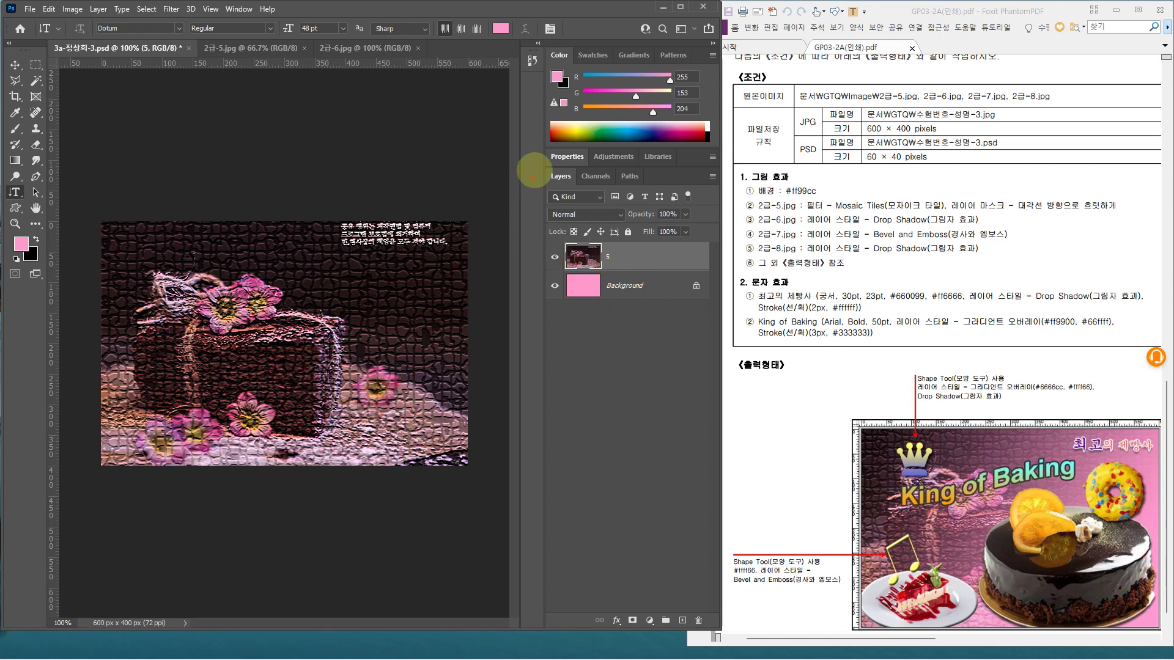
{"action": "mouse_move", "coordinate": [541, 162]}
{"action": "left_mouse_down"}
{"action": "mouse_move", "coordinate": [655, 348]}
{"action": "mouse_move", "coordinate": [721, 630]}
{"action": "left_mouse_up"}
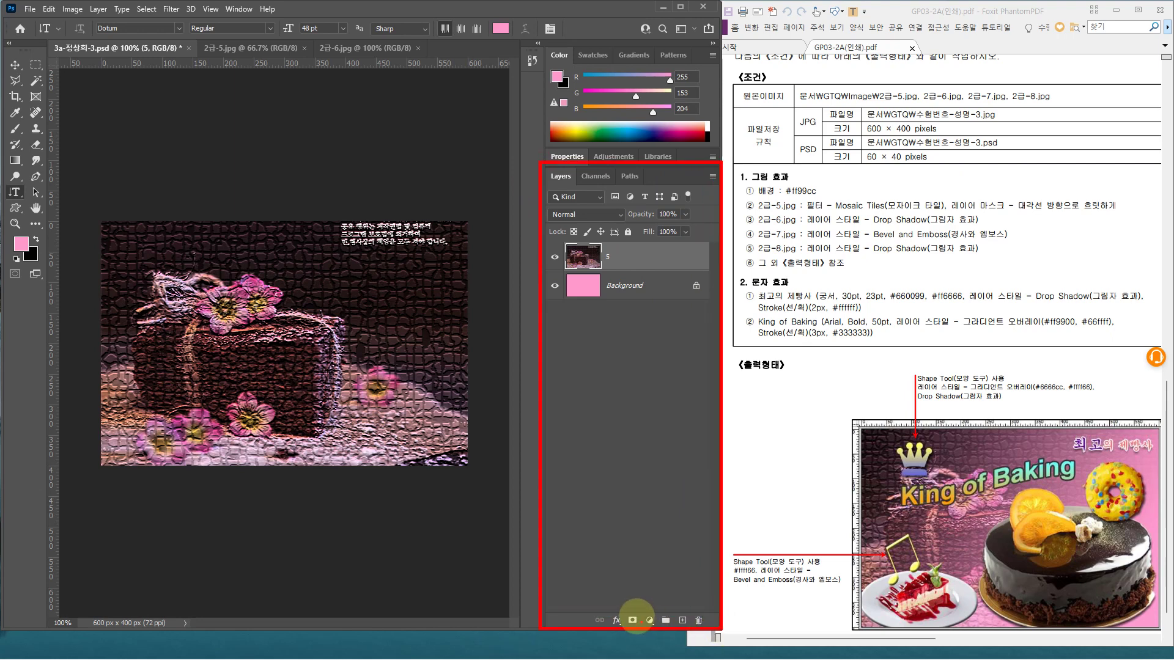
{"action": "mouse_move", "coordinate": [622, 604]}
{"action": "left_mouse_down"}
{"action": "mouse_move", "coordinate": [643, 628]}
{"action": "mouse_move", "coordinate": [647, 577]}
{"action": "left_mouse_up"}
{"action": "key", "text": "Escape"}
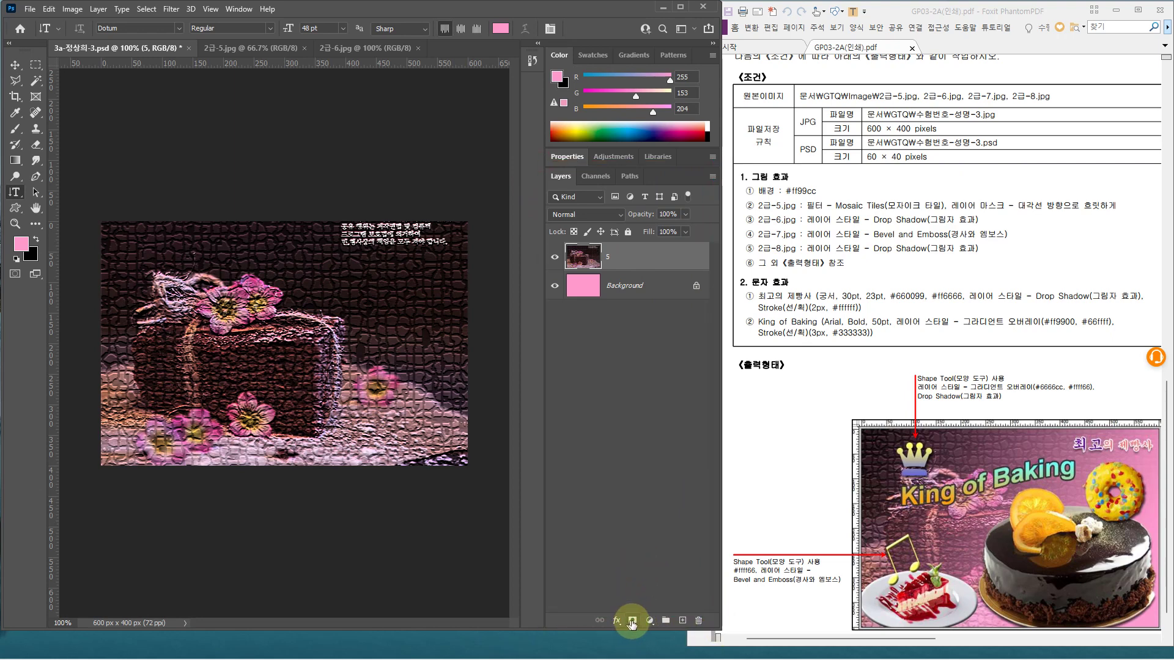
Add a white layer mask to layer 5 and load the Basics Black, White gradient in the Gradient tool
{"action": "left_click", "coordinate": [632, 622]}
{"action": "left_click", "coordinate": [632, 622]}
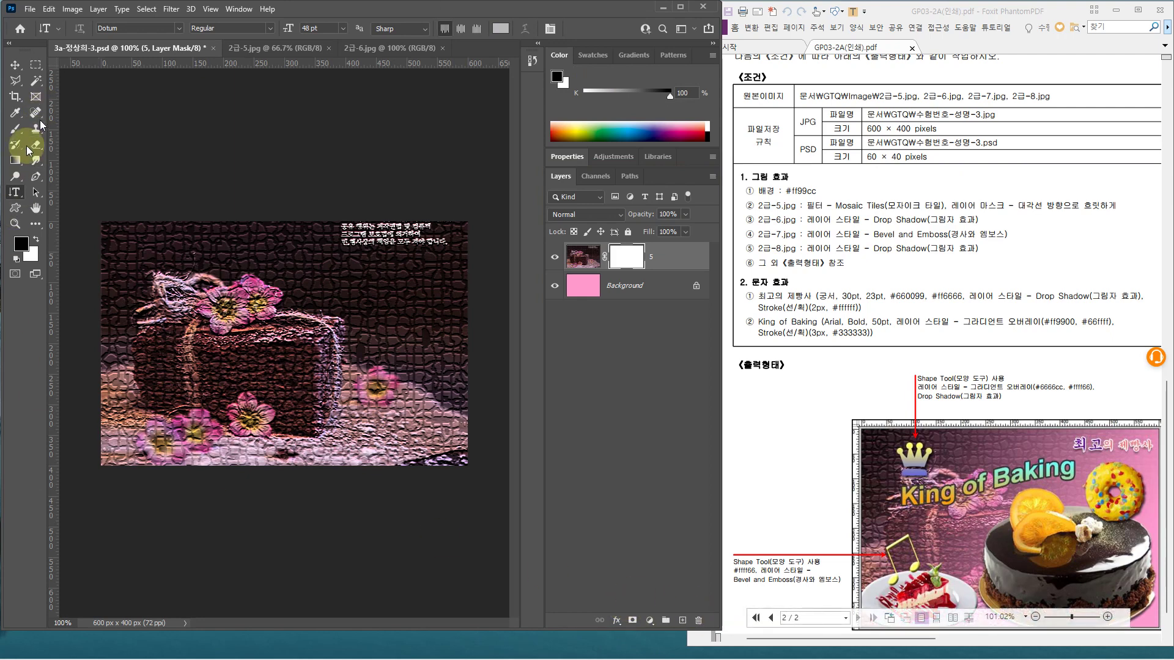
{"action": "left_click", "coordinate": [17, 161]}
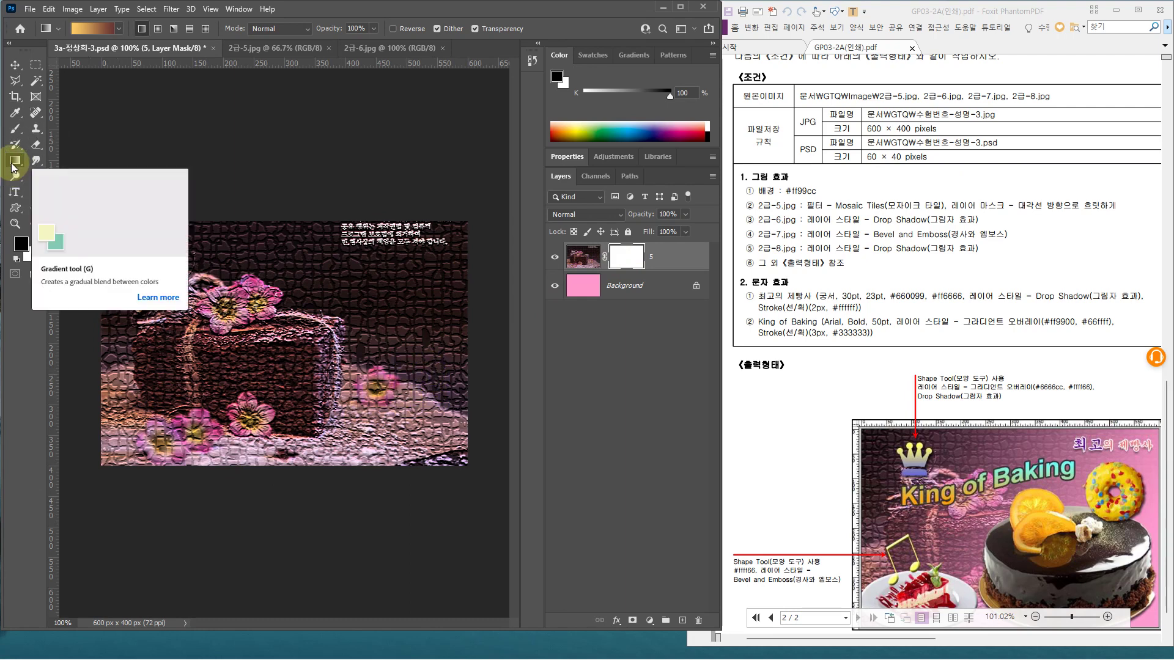
{"action": "left_click", "coordinate": [121, 29]}
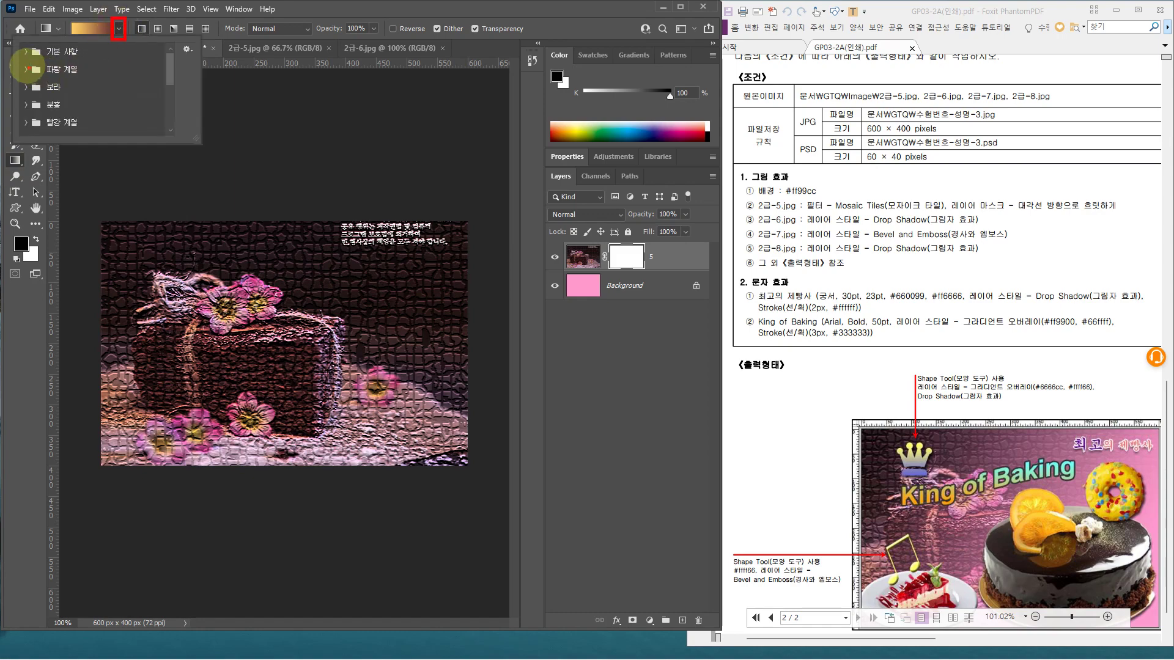
{"action": "key", "text": "Escape"}
{"action": "left_click", "coordinate": [119, 28]}
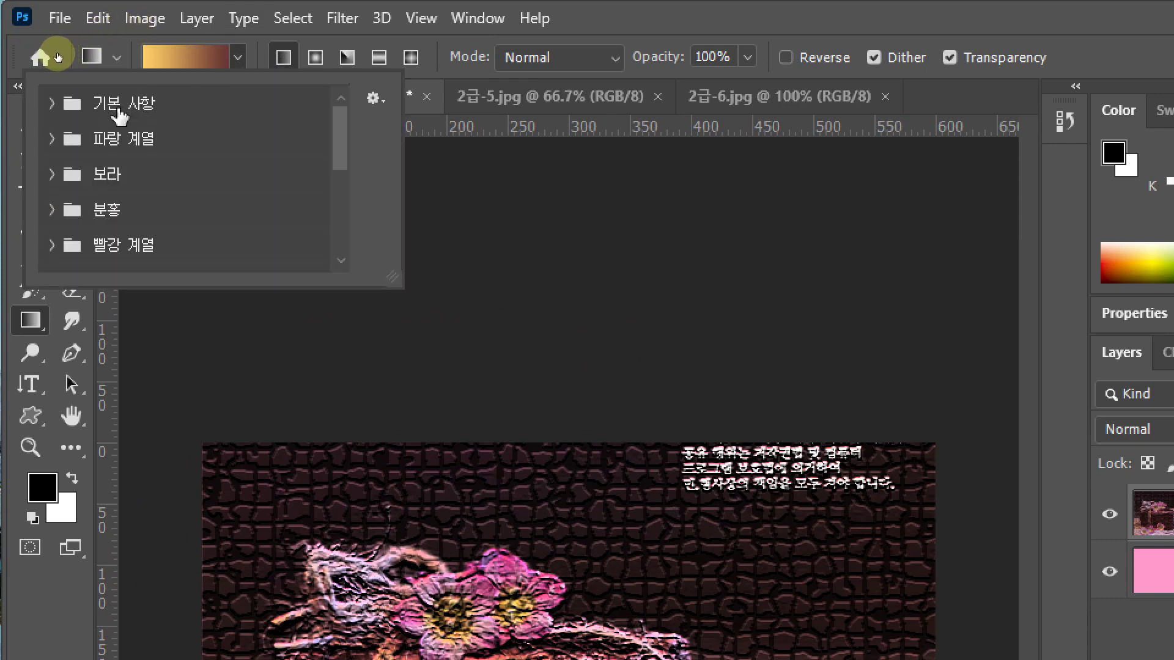
{"action": "left_click", "coordinate": [50, 102]}
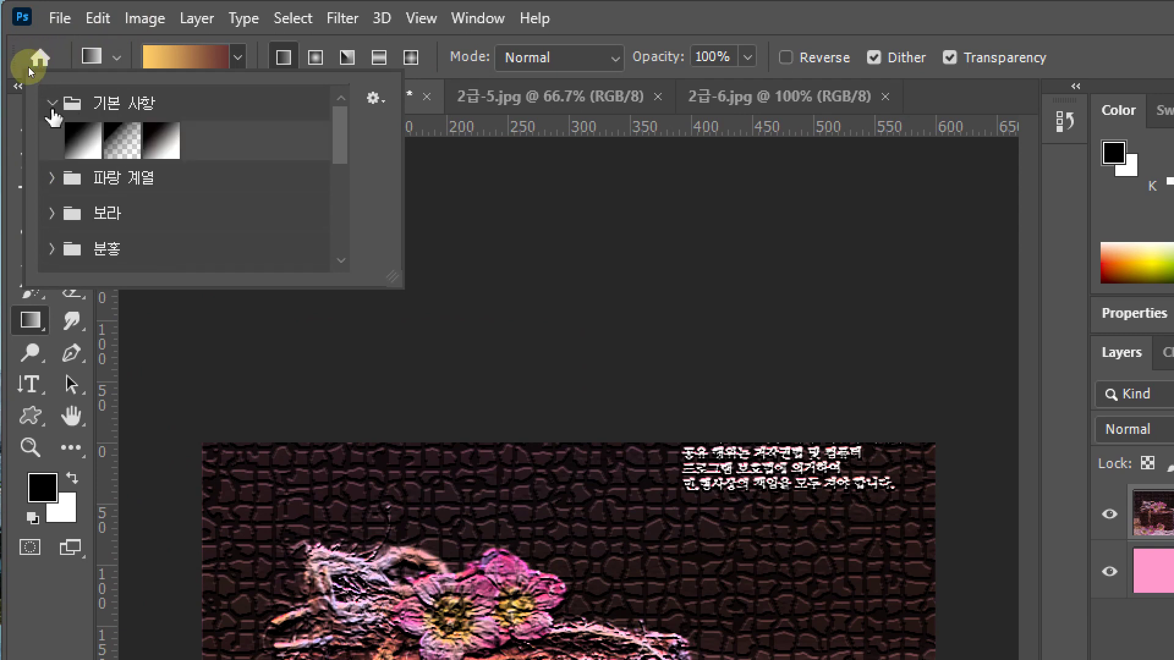
{"action": "double_click", "coordinate": [160, 140]}
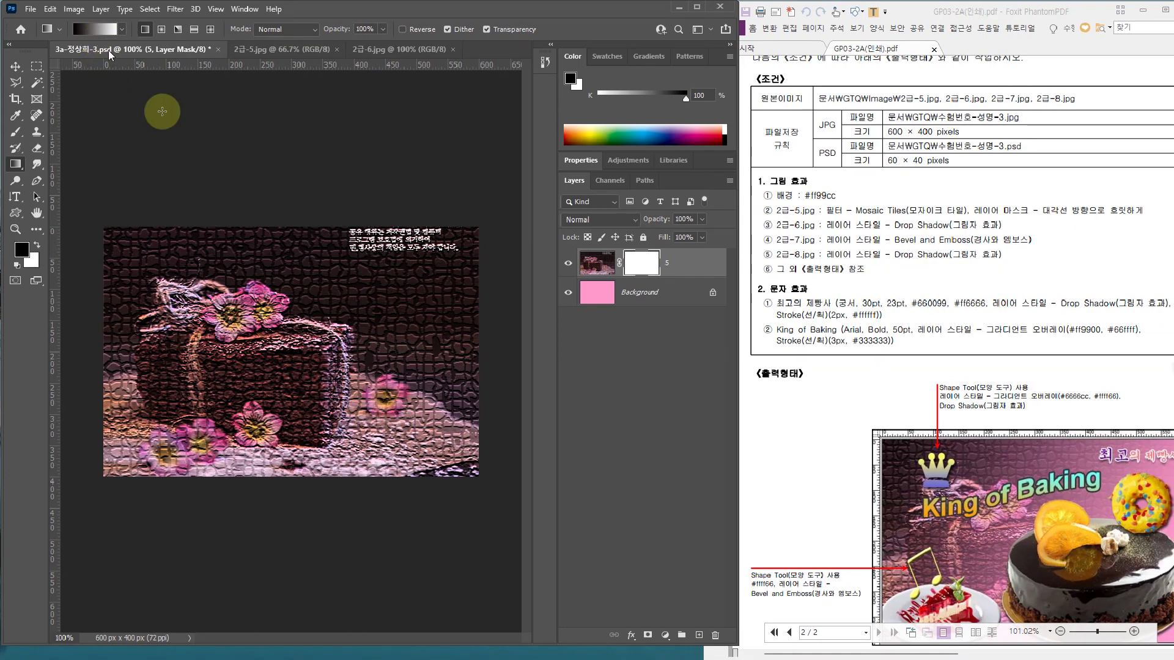
Drag a diagonal gradient on layer 5's mask so the mosaic fades into pink toward the lower right
{"action": "left_click_drag", "start_coordinate": [438, 438], "coordinate": [234, 334]}
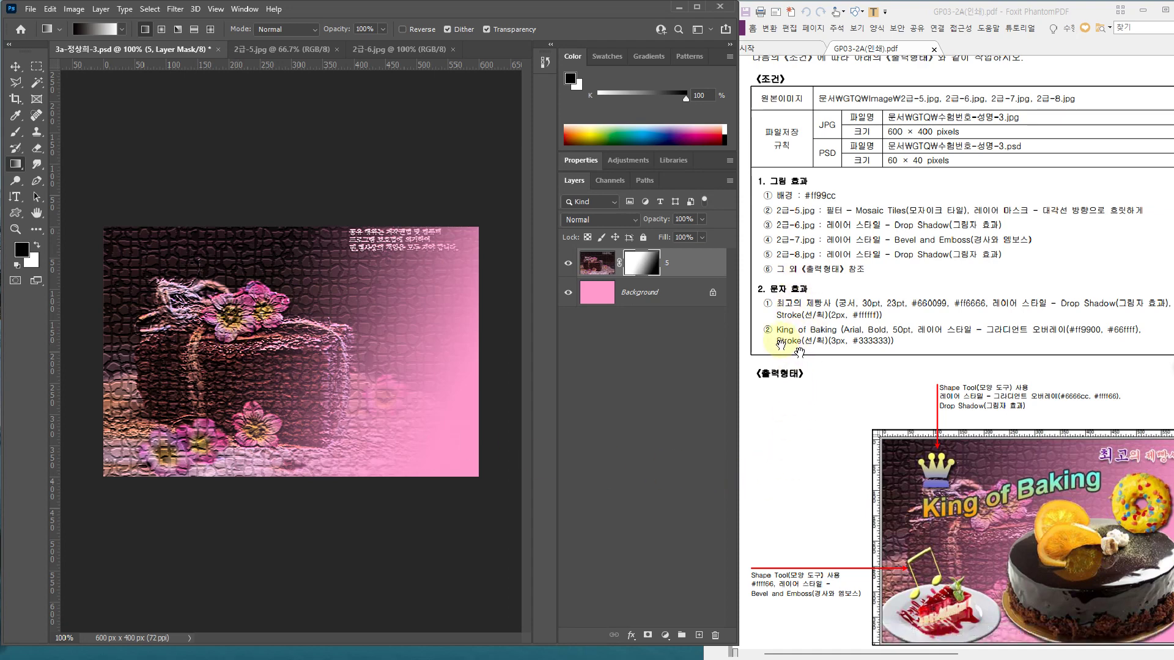
{"action": "left_click_drag", "start_coordinate": [798, 353], "coordinate": [759, 359]}
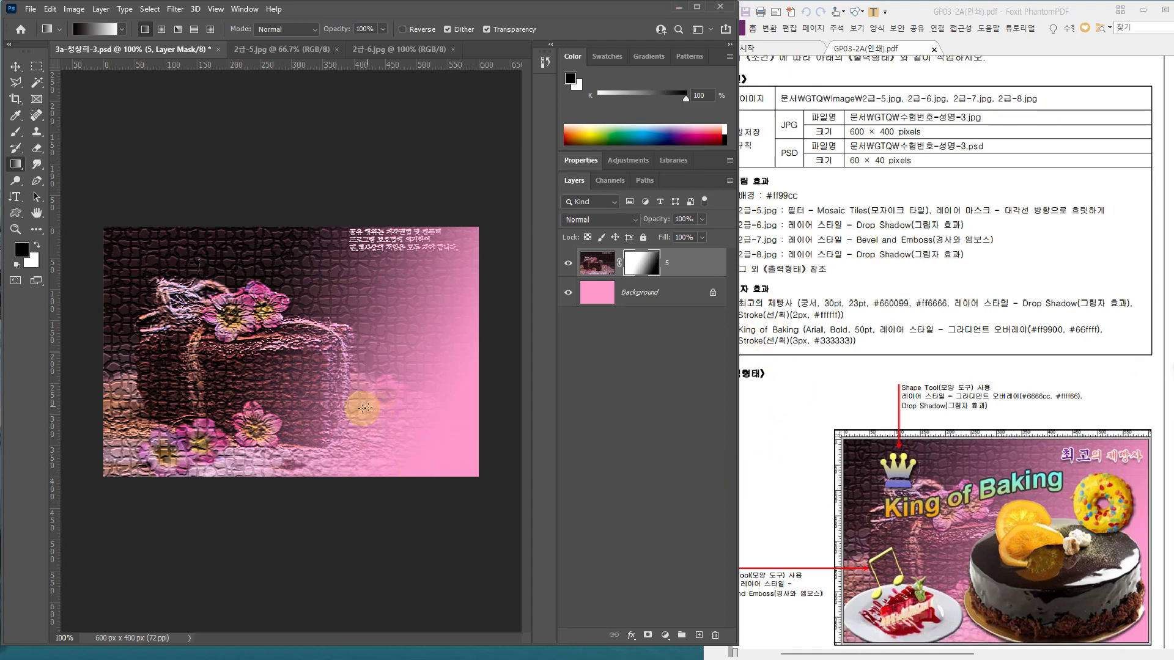
{"action": "left_click_drag", "start_coordinate": [411, 439], "coordinate": [158, 277]}
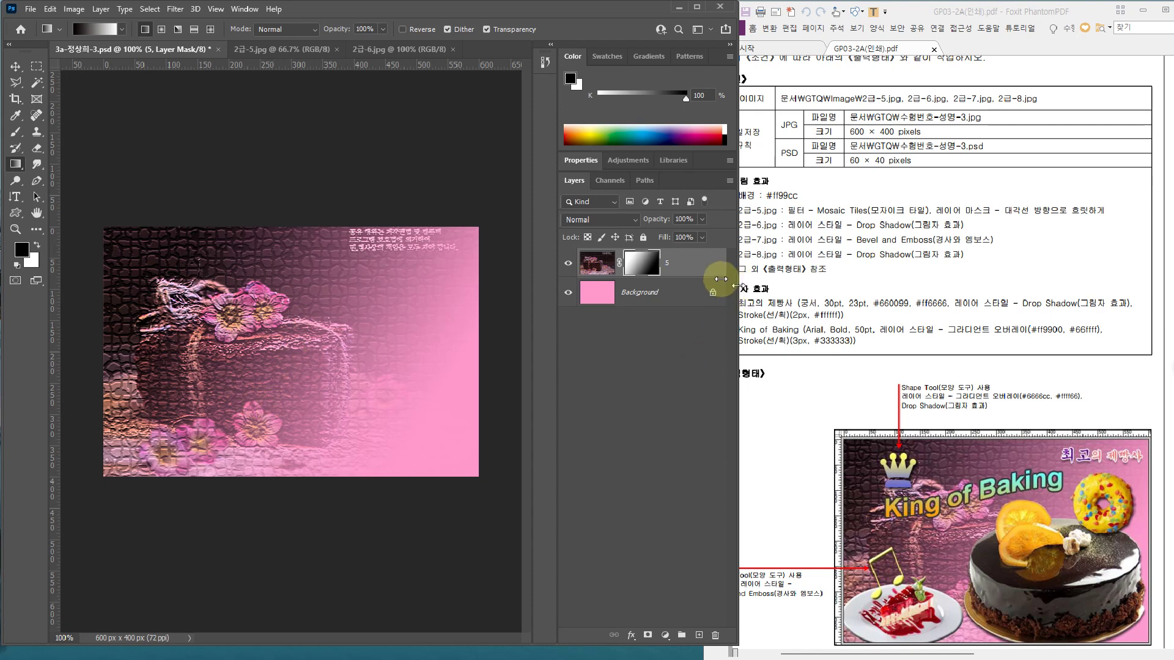
{"action": "left_click_drag", "start_coordinate": [721, 279], "coordinate": [707, 271]}
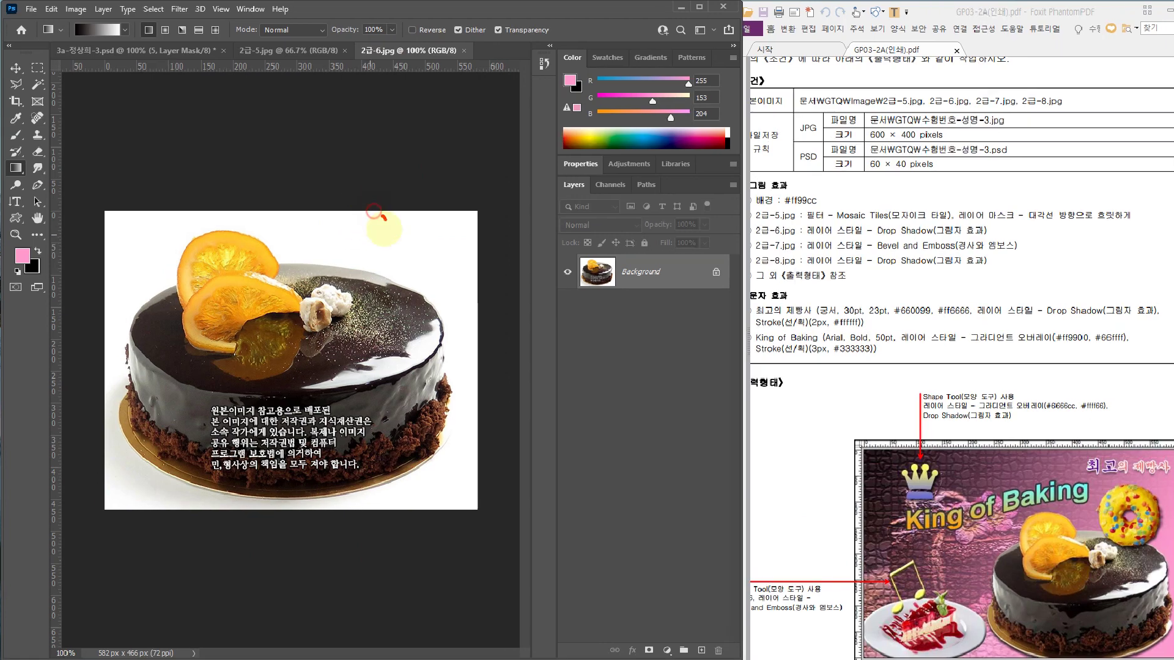
Select the white background of 2급-6.jpg with the Magic Wand, adding the plate's lower-left shadow areas
{"action": "left_click_drag", "start_coordinate": [385, 220], "coordinate": [413, 211]}
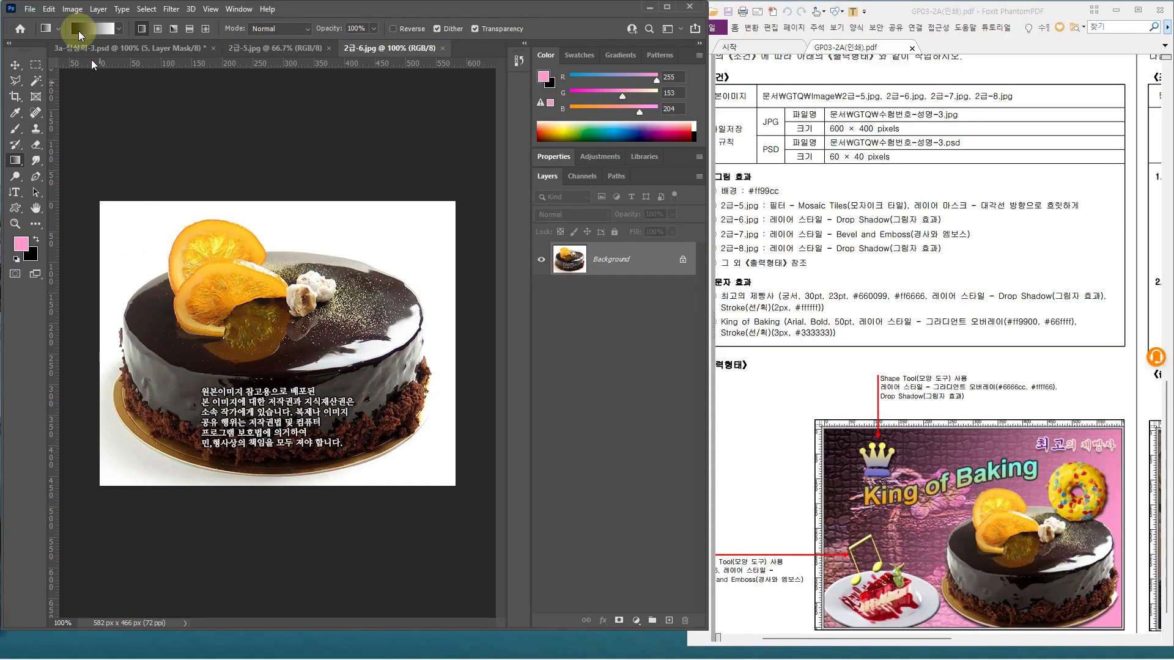
{"action": "left_click", "coordinate": [35, 80]}
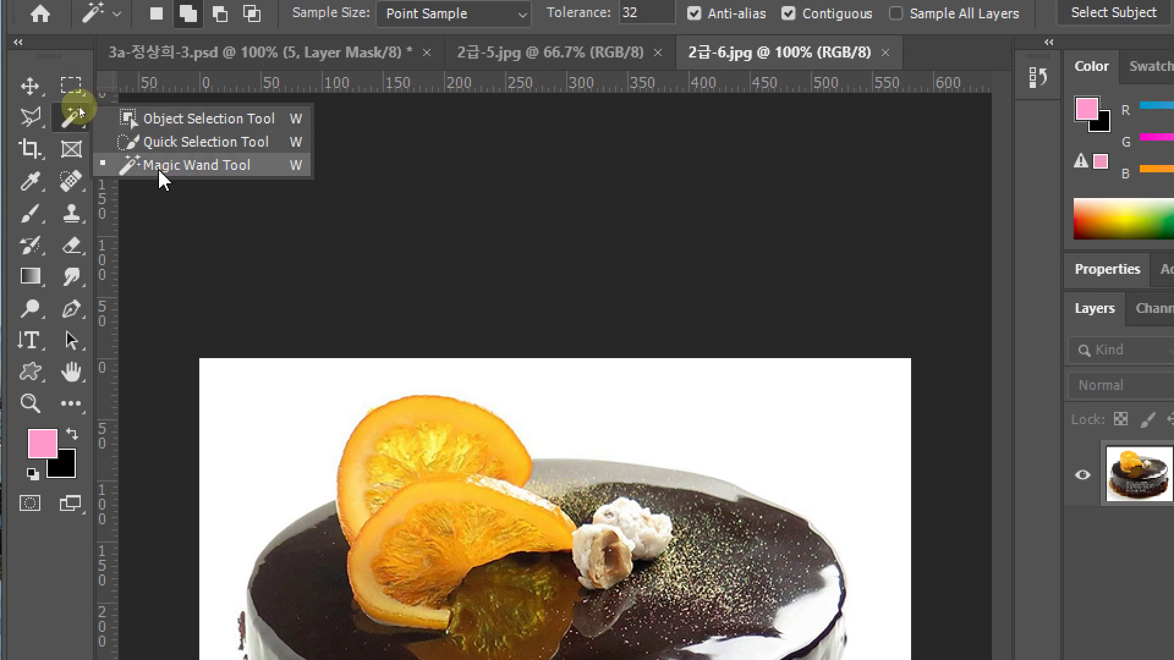
{"action": "left_click", "coordinate": [158, 168]}
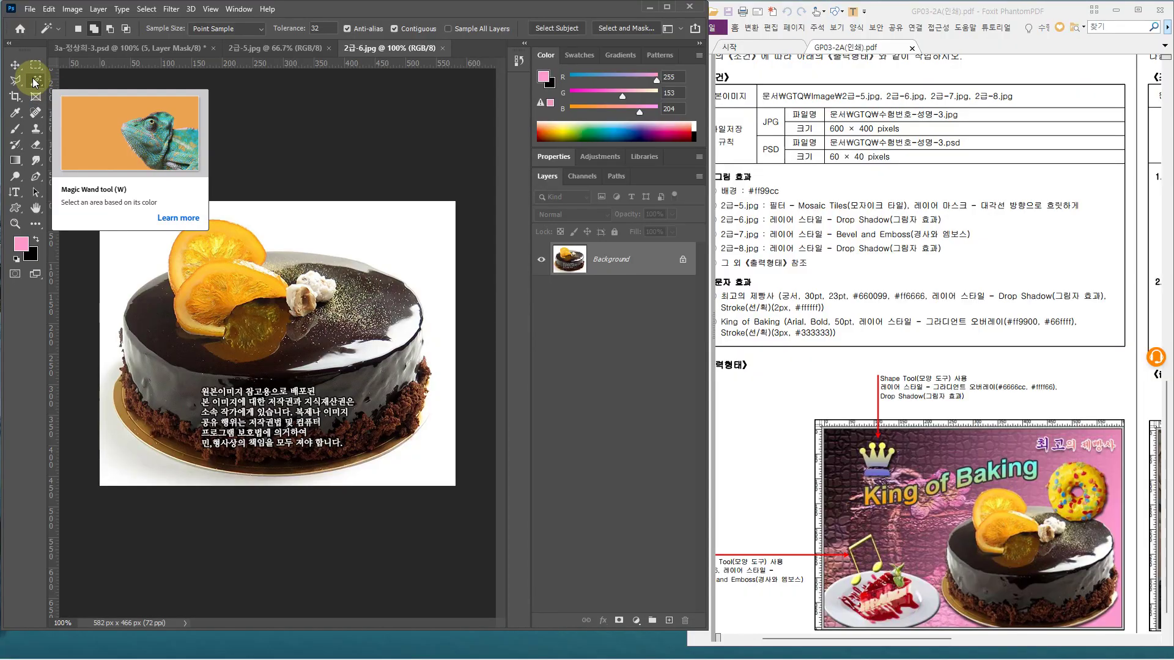
{"action": "left_click", "coordinate": [421, 228]}
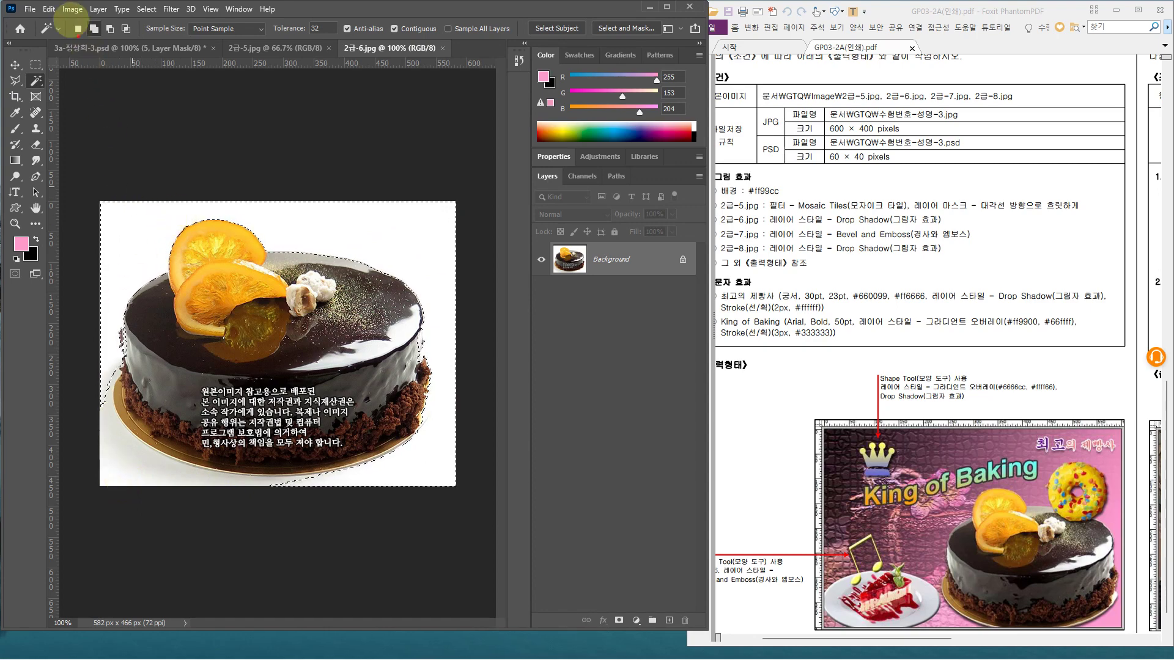
{"action": "left_click", "coordinate": [94, 29]}
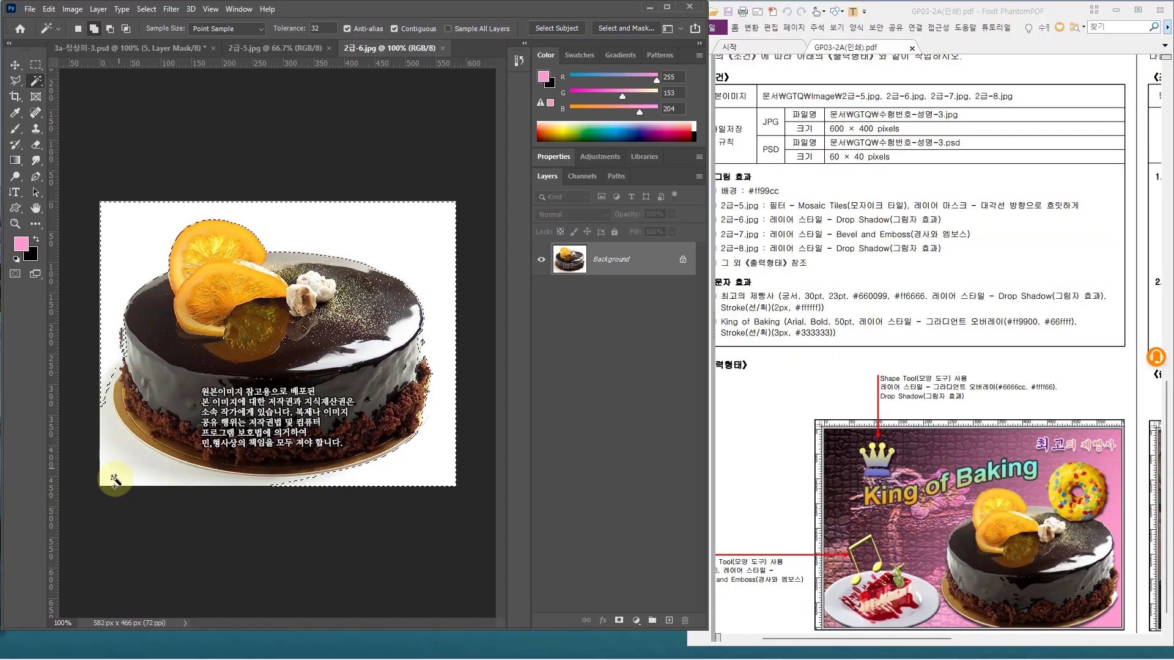
{"action": "left_click", "coordinate": [117, 477]}
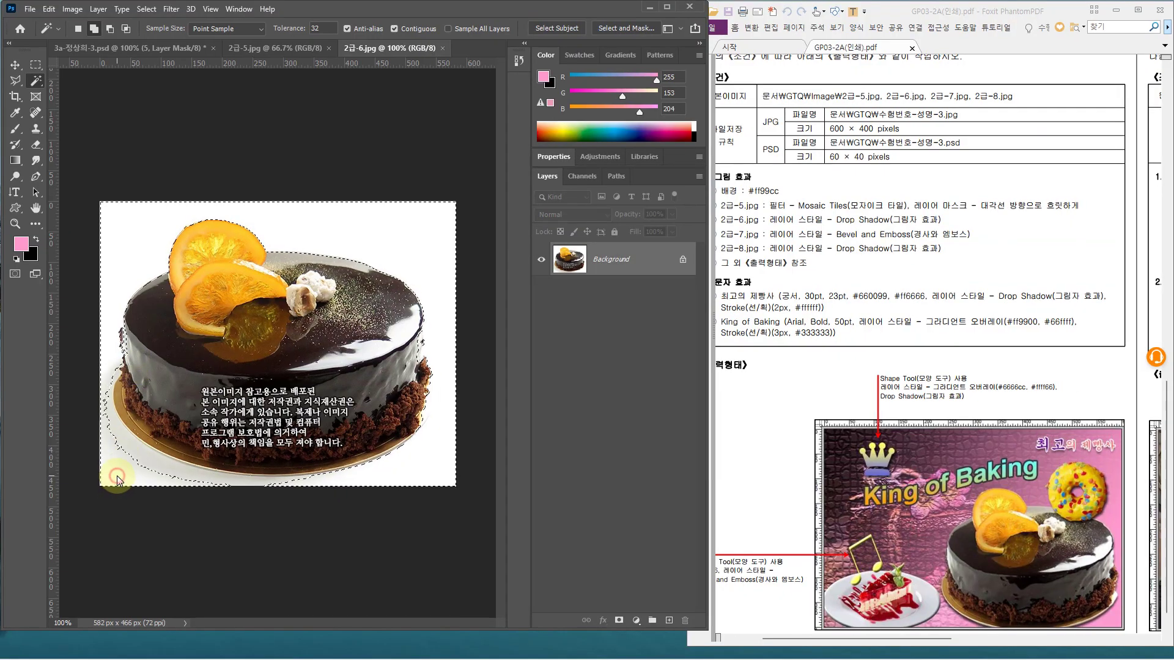
{"action": "left_click", "coordinate": [139, 457]}
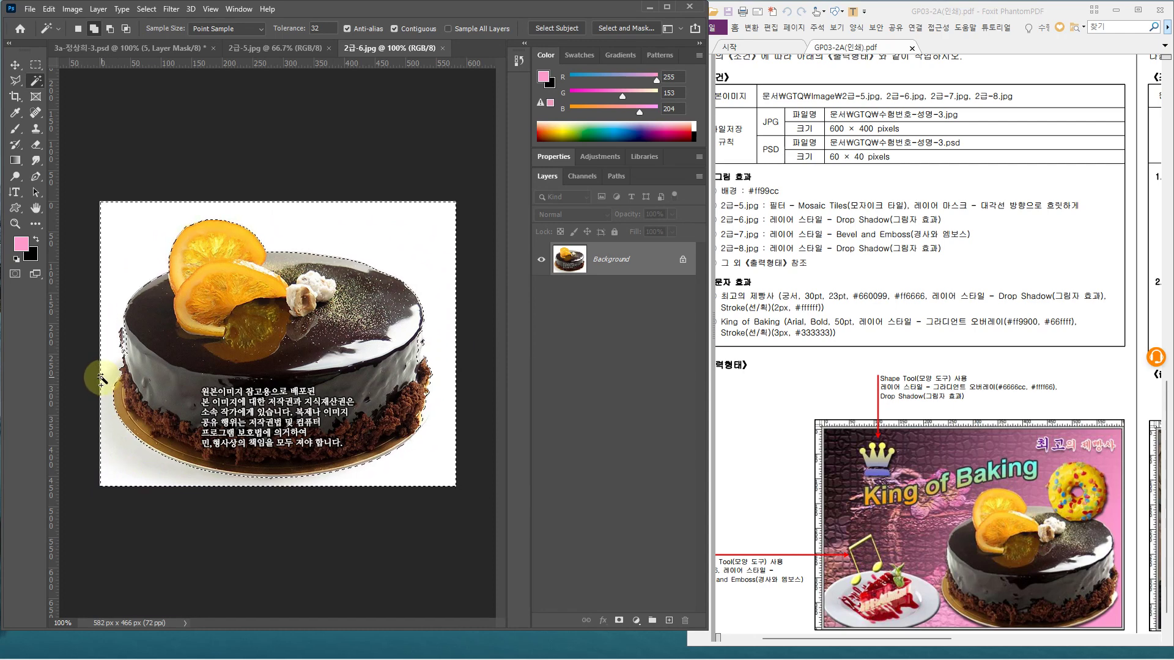
Invert the selection onto the chocolate cake, refine it with Object Selection, and paste it into the pink composite
{"action": "left_click", "coordinate": [146, 9]}
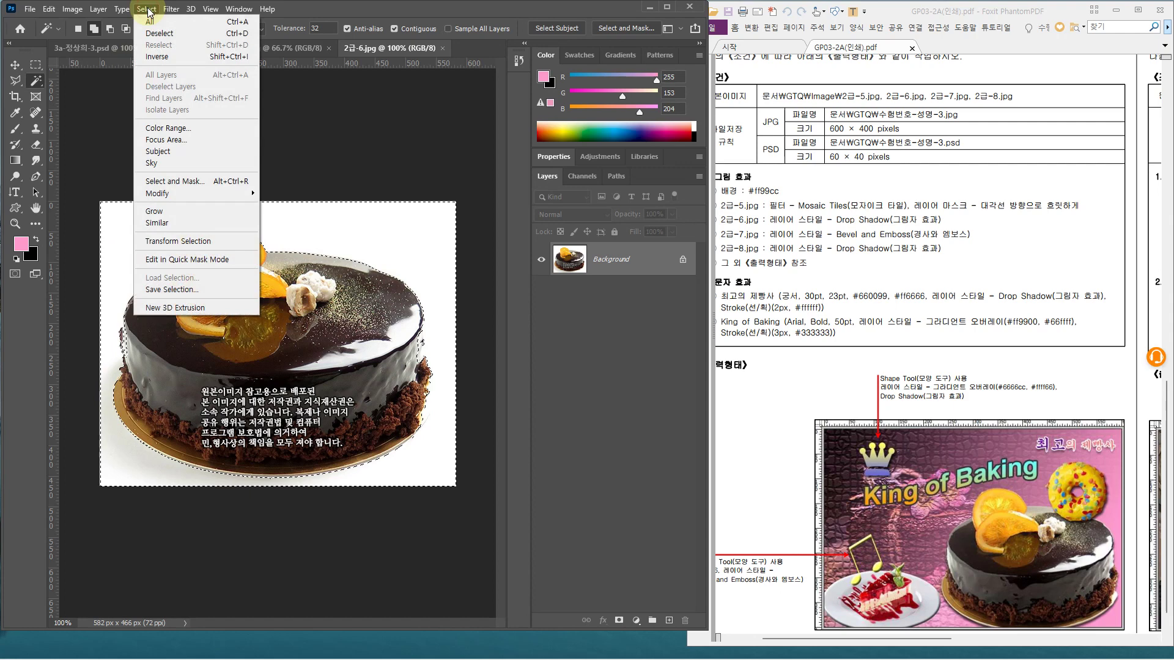
{"action": "left_click", "coordinate": [161, 57]}
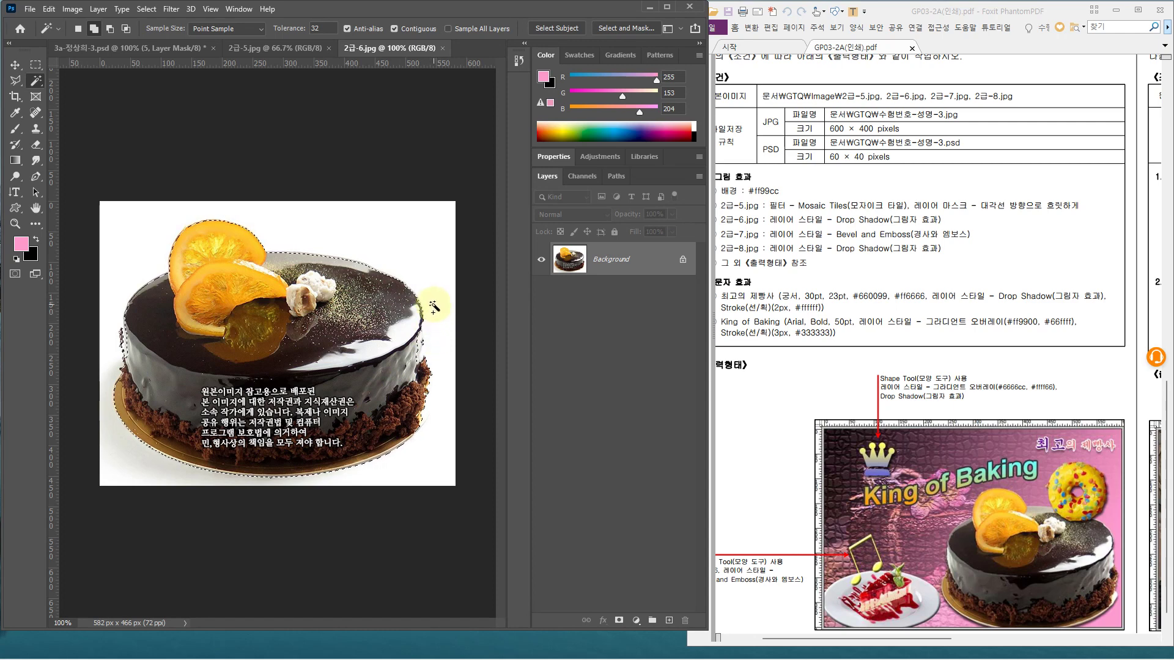
{"action": "left_click", "coordinate": [35, 80]}
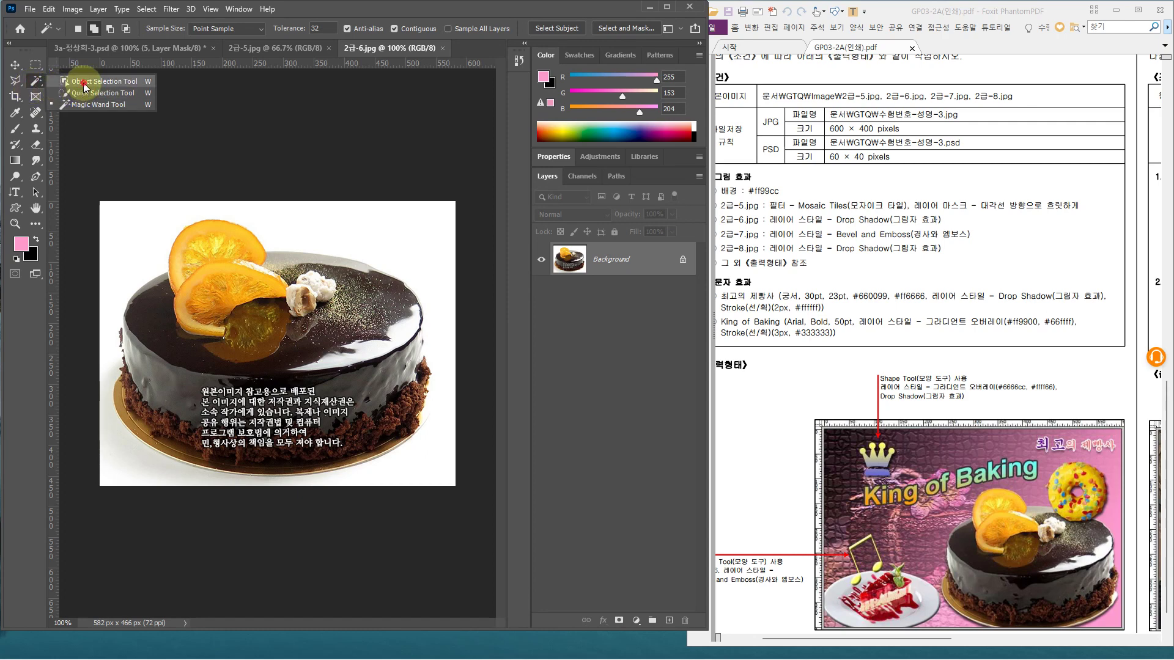
{"action": "left_click", "coordinate": [85, 88]}
{"action": "left_click_drag", "start_coordinate": [99, 212], "coordinate": [359, 396]}
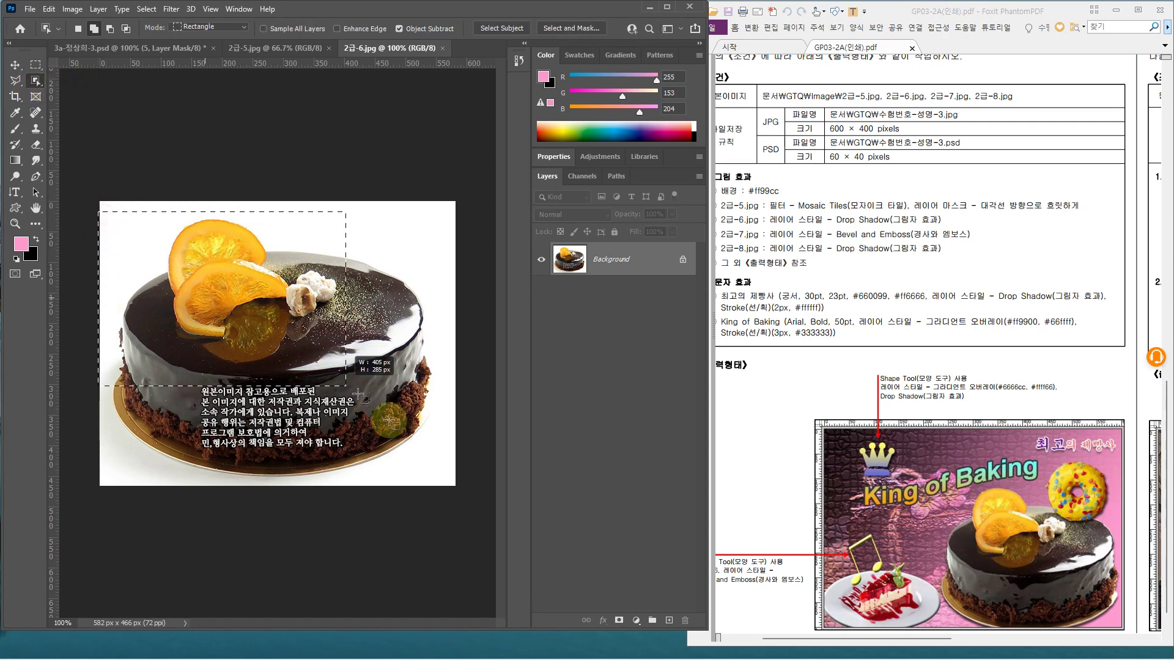
{"action": "left_click_drag", "start_coordinate": [433, 459], "coordinate": [449, 482]}
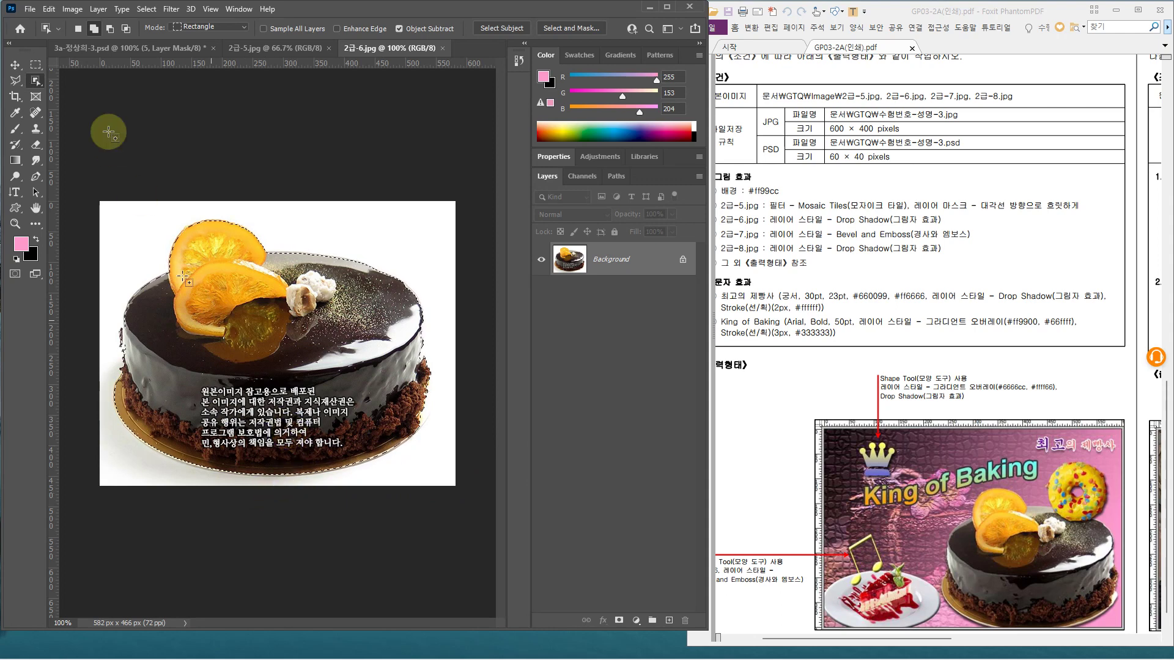
{"action": "left_click", "coordinate": [77, 52]}
{"action": "key", "text": "ctrl+v"}
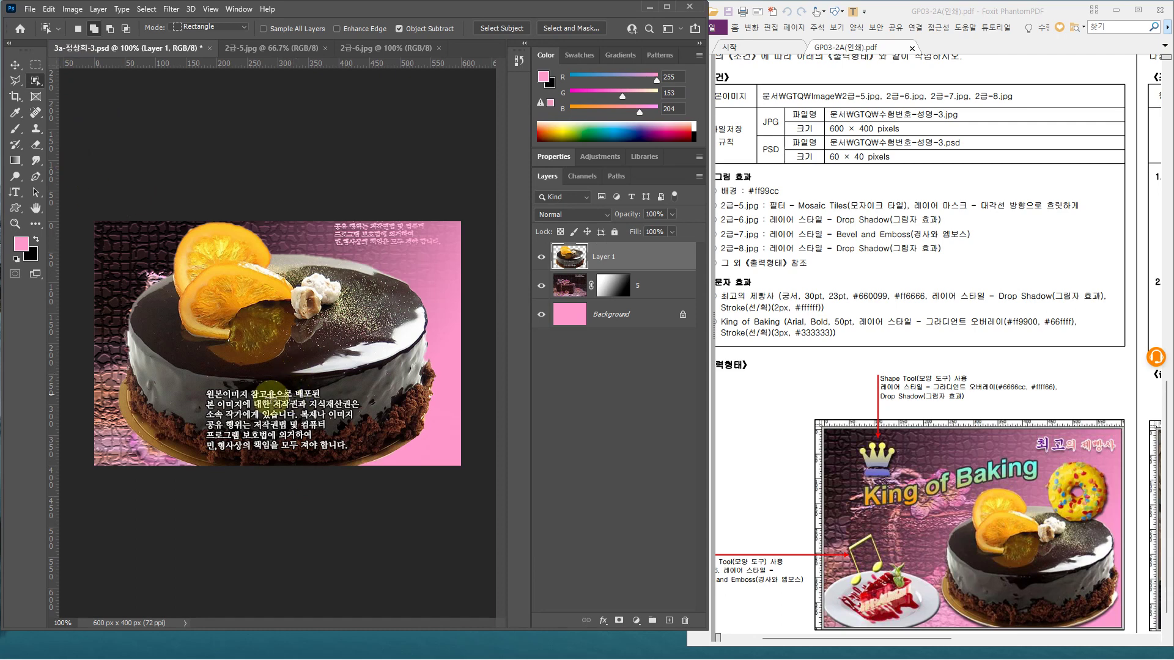
Scale the pasted cake to about 69%, place it at the lower right, and name its layer 6
{"action": "key", "text": "ctrl+t"}
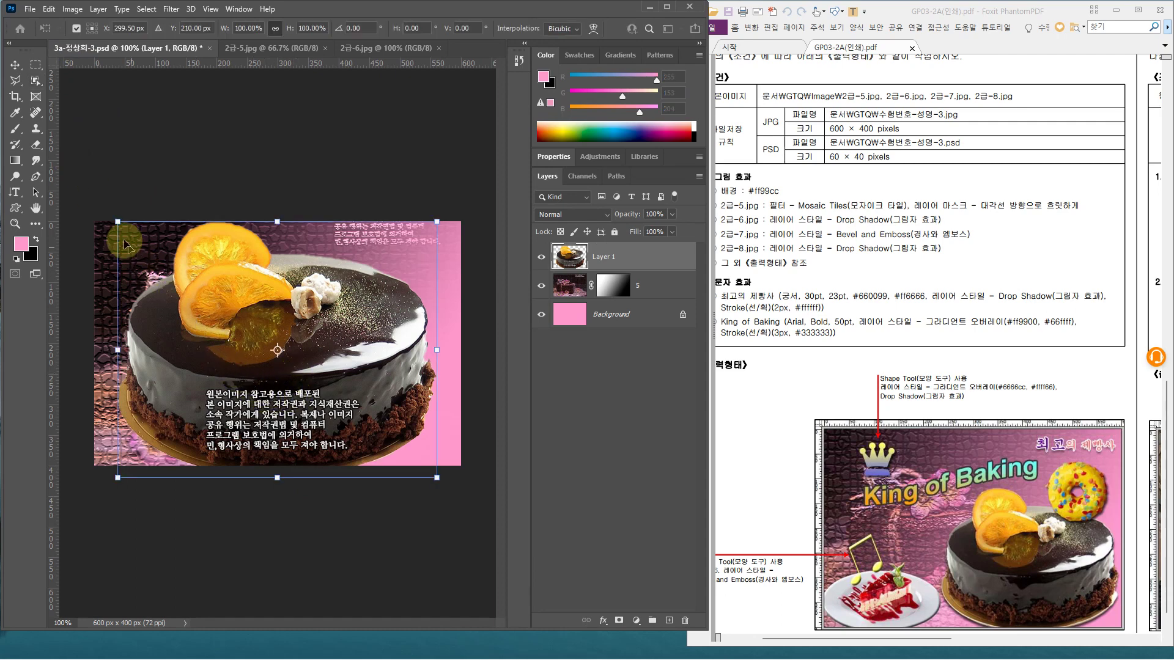
{"action": "left_click_drag", "start_coordinate": [117, 221], "coordinate": [205, 291]}
{"action": "left_click_drag", "start_coordinate": [357, 409], "coordinate": [386, 413]}
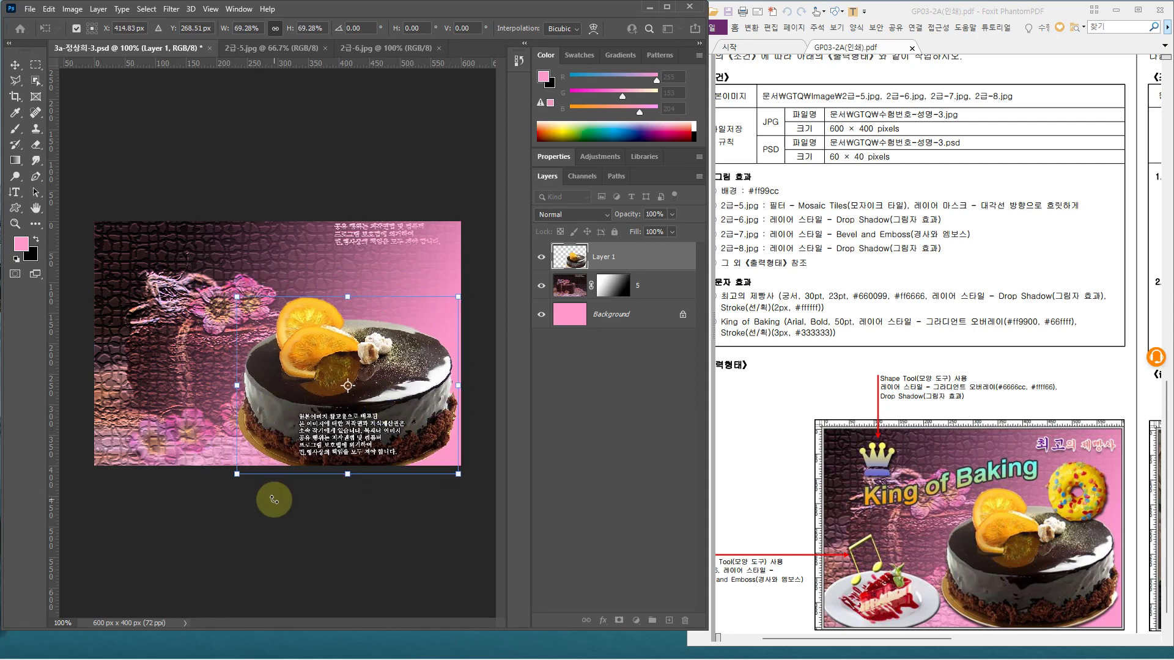
{"action": "key", "text": "Up"}
{"action": "key", "text": "Up"}
{"action": "key", "text": "Up"}
{"action": "key", "text": "Up"}
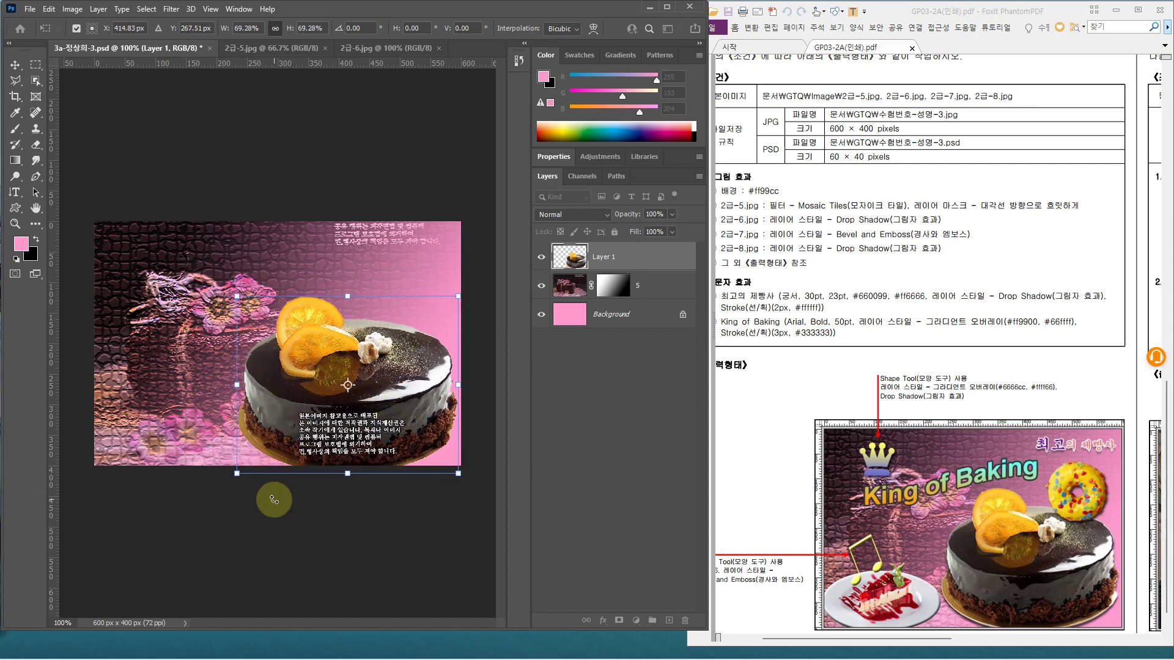
{"action": "key", "text": "Return"}
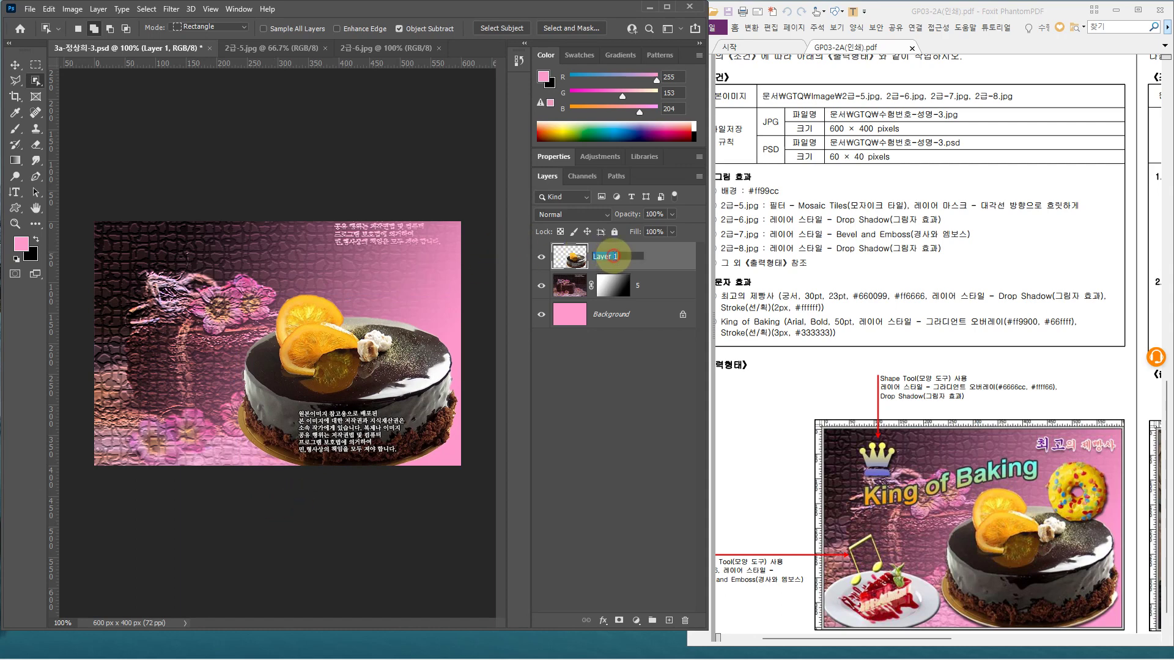
{"action": "key", "text": "Return"}
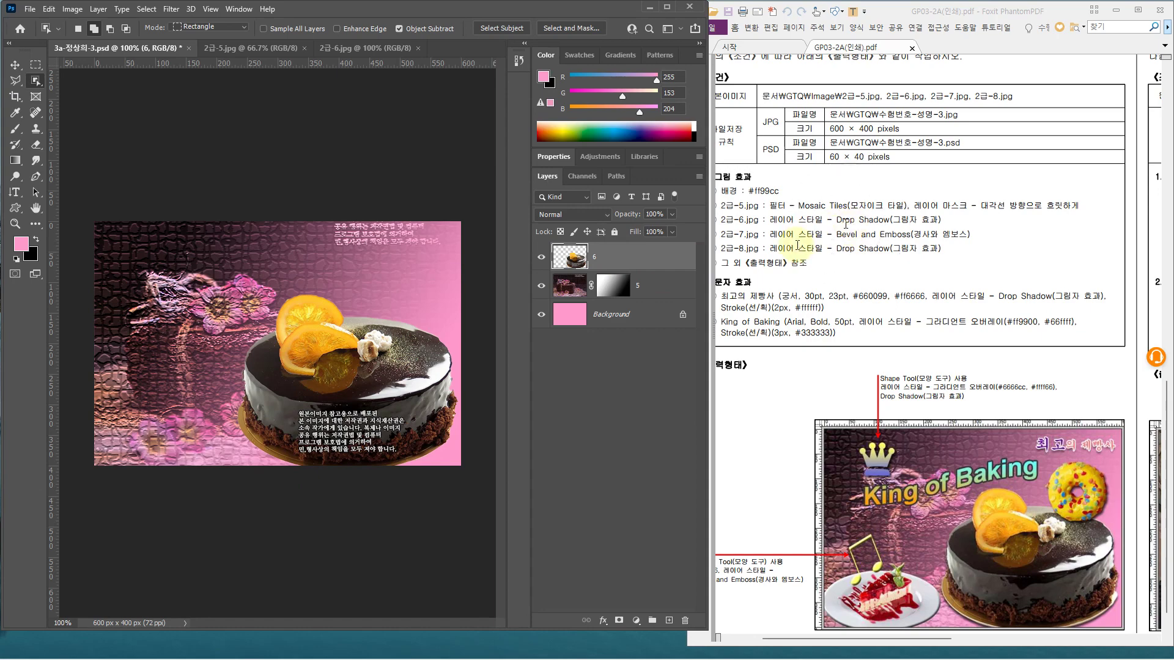
Give layer 6 a Drop Shadow with a 120° angle
{"action": "left_click", "coordinate": [666, 255]}
{"action": "double_click", "coordinate": [650, 260]}
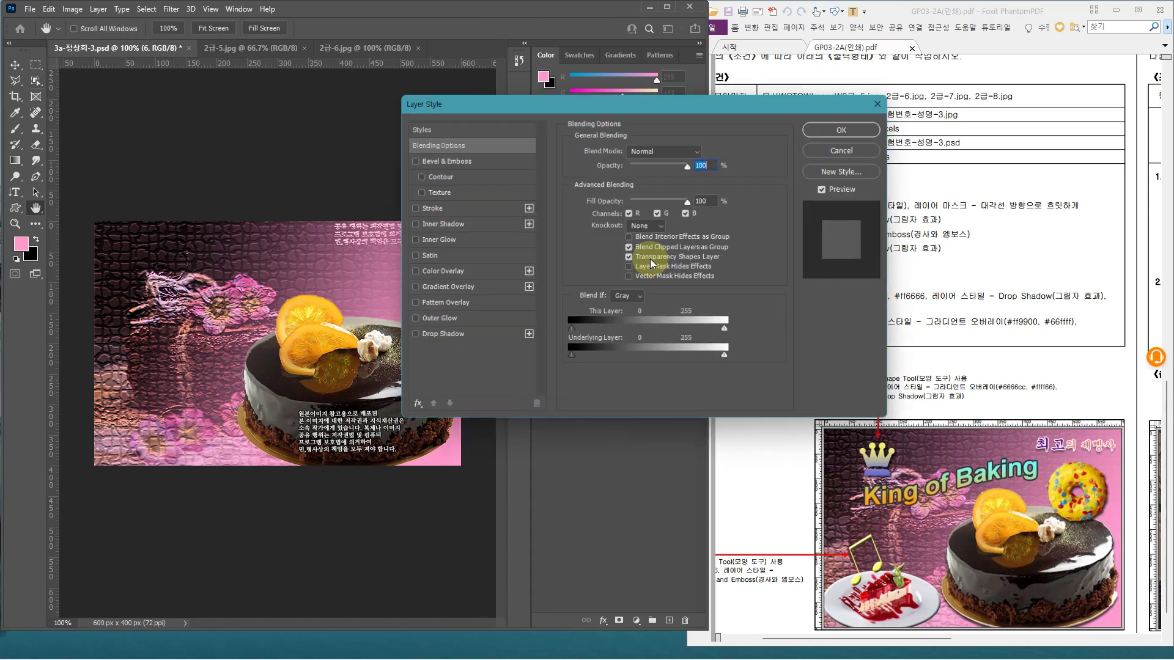
{"action": "left_click", "coordinate": [473, 337]}
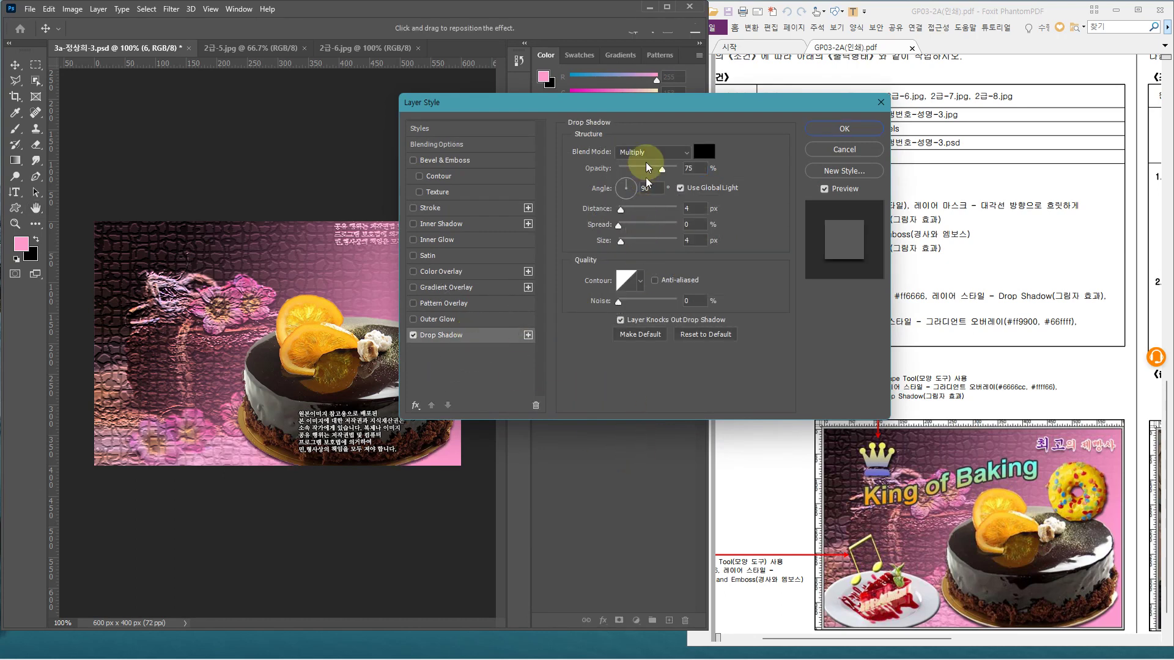
{"action": "left_click_drag", "start_coordinate": [657, 99], "coordinate": [653, 91]}
{"action": "left_click", "coordinate": [598, 183]}
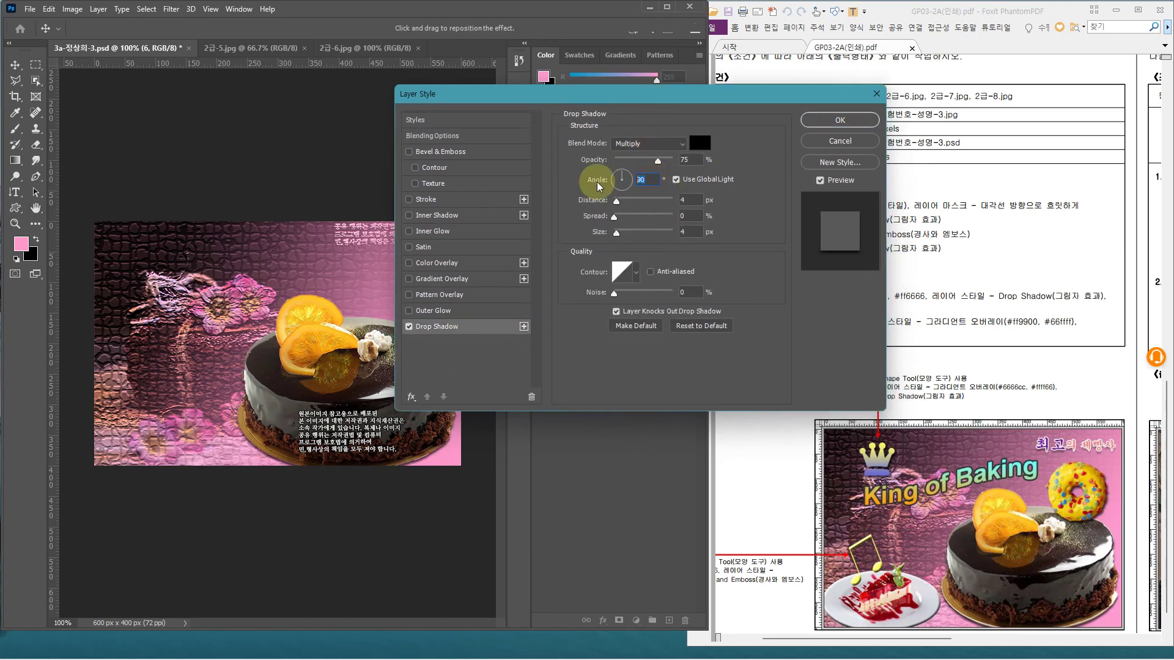
{"action": "type", "text": "120"}
{"action": "key", "text": "Return"}
{"action": "left_click", "coordinate": [31, 8]}
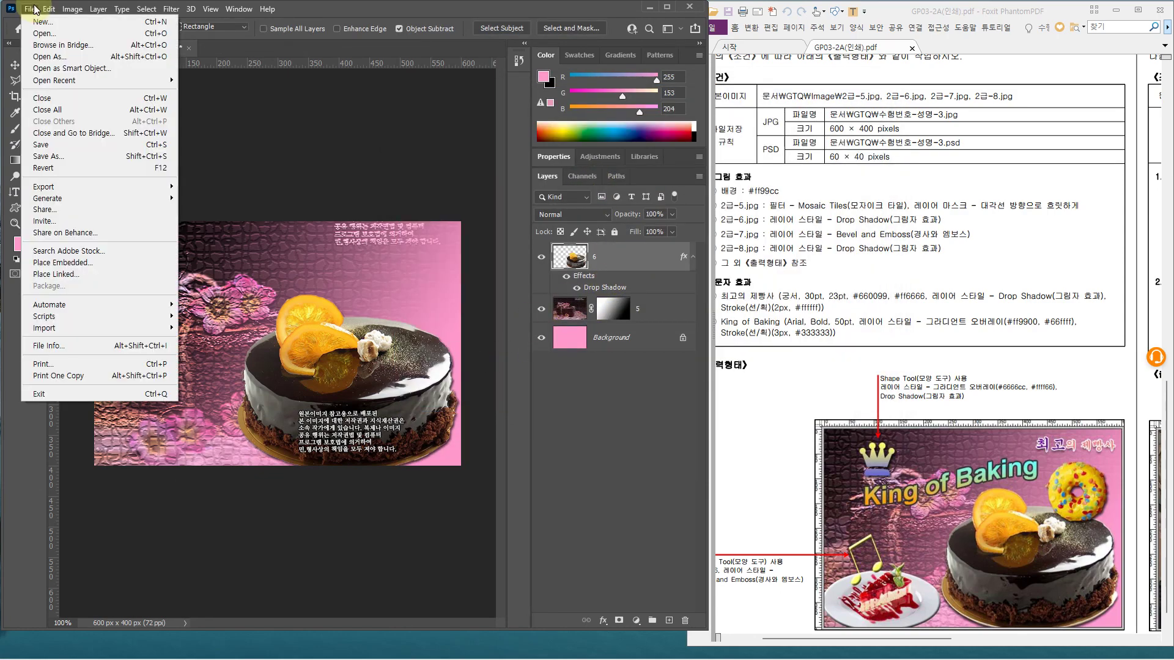
Open 2급-7.jpg and 2급-8.jpg together from the GTQ Image folder
{"action": "left_click", "coordinate": [47, 35]}
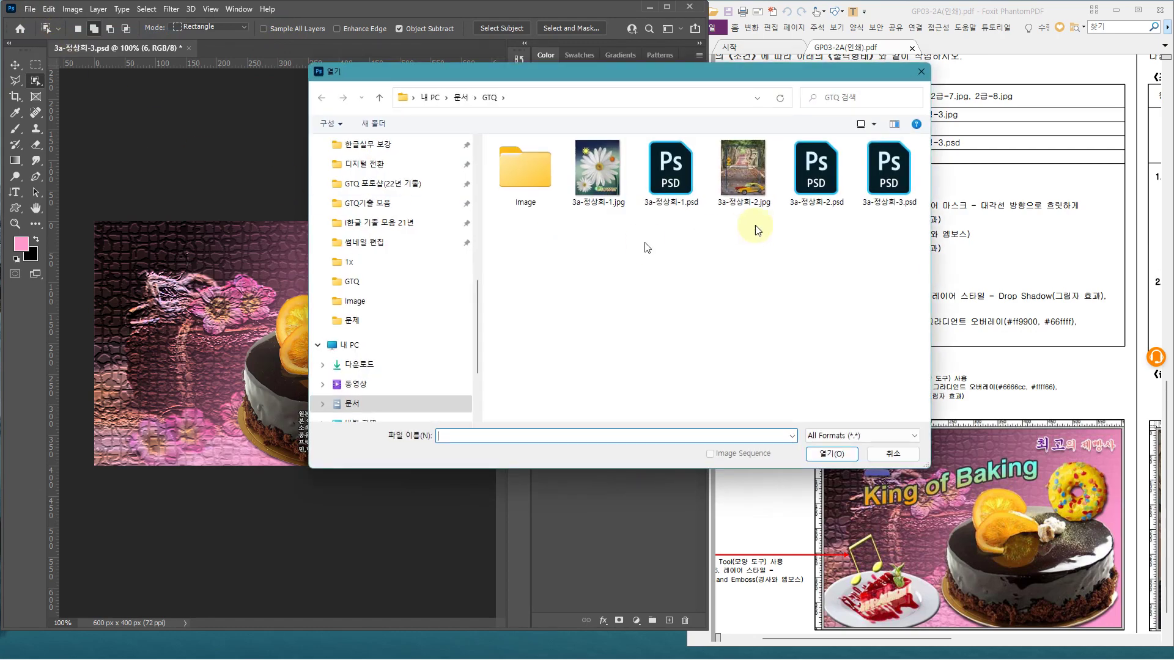
{"action": "double_click", "coordinate": [532, 172]}
{"action": "left_click_drag", "start_coordinate": [479, 331], "coordinate": [480, 383]}
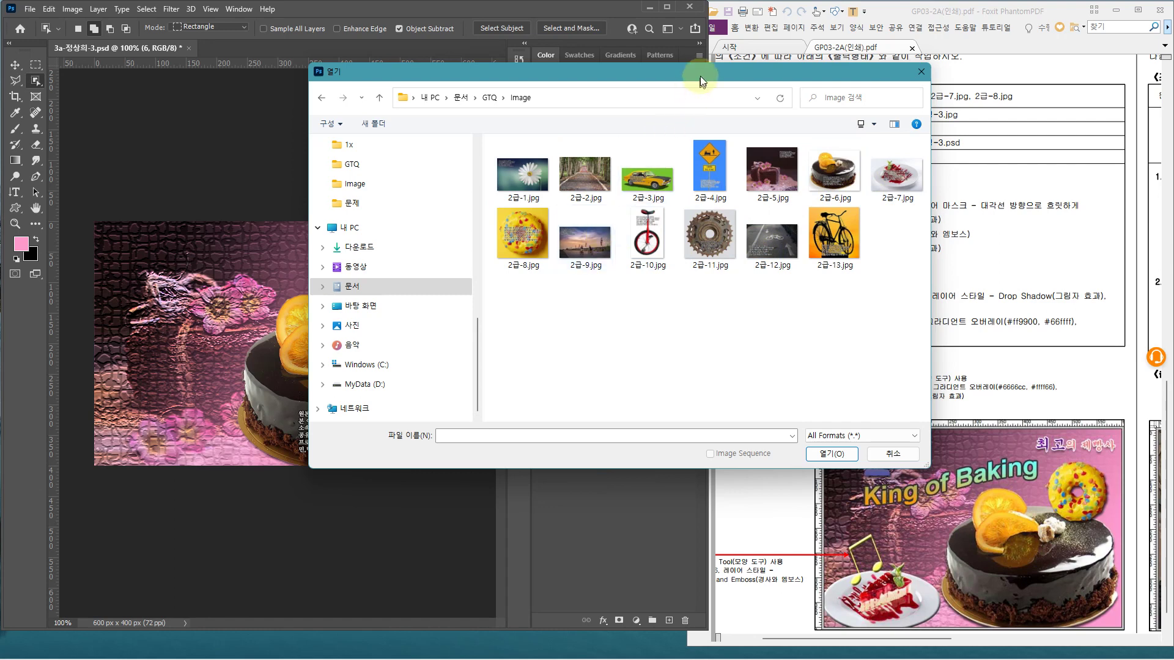
{"action": "left_click_drag", "start_coordinate": [699, 75], "coordinate": [506, 92]}
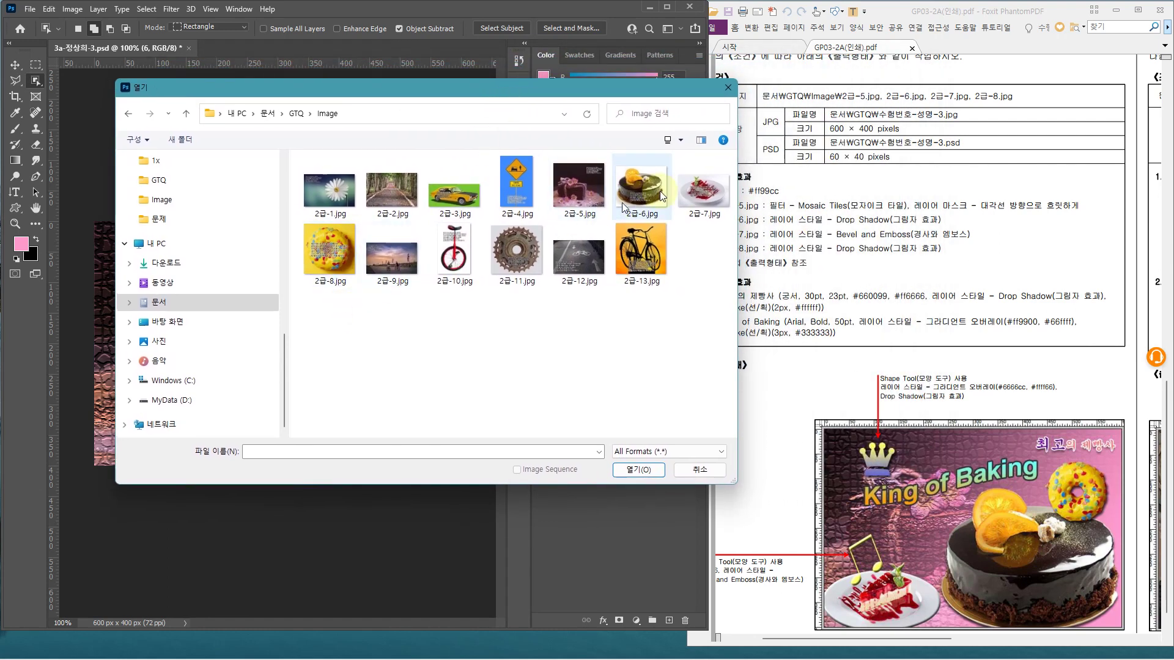
{"action": "left_click", "coordinate": [703, 197]}
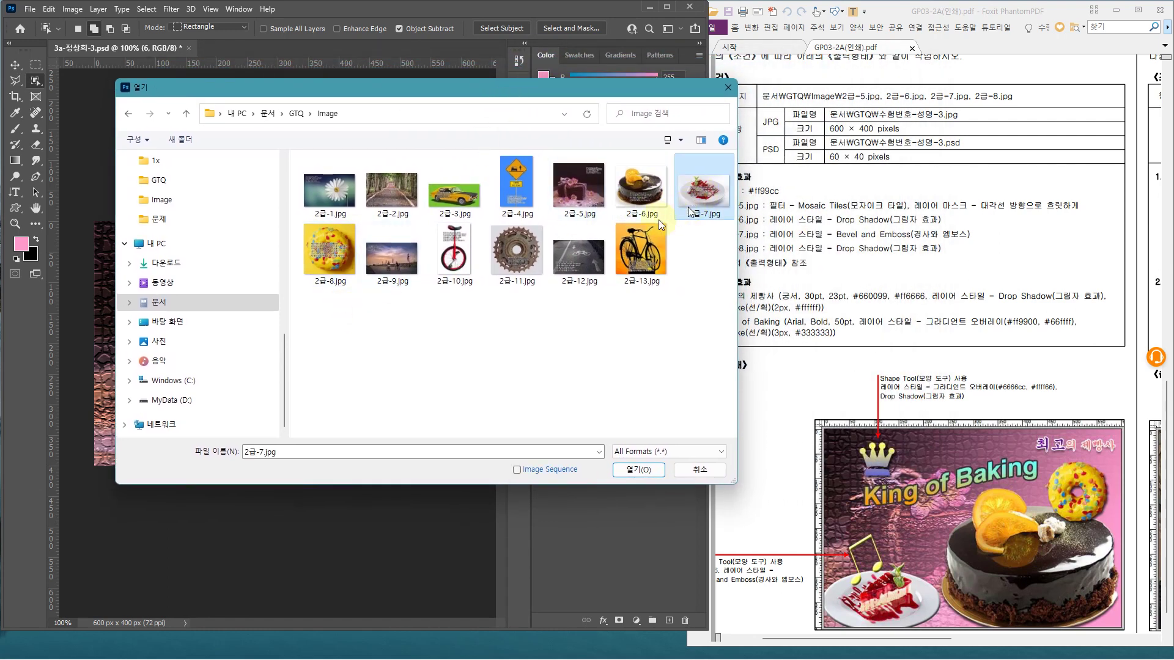
{"action": "left_click", "coordinate": [328, 254], "text": "ctrl"}
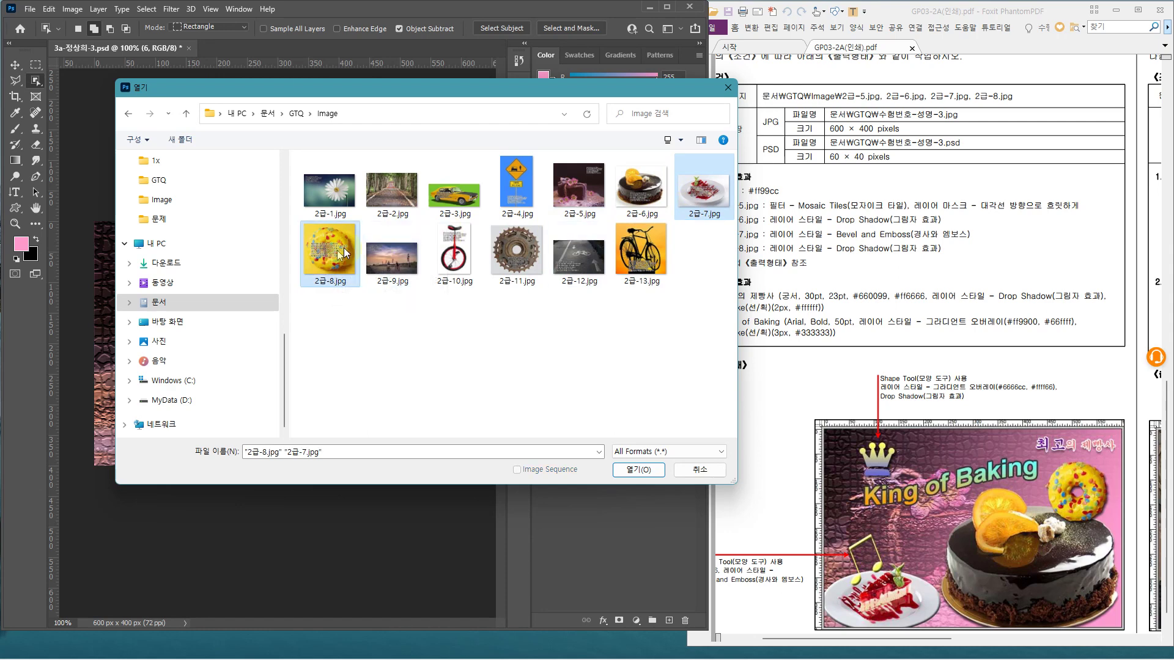
{"action": "left_click", "coordinate": [639, 469]}
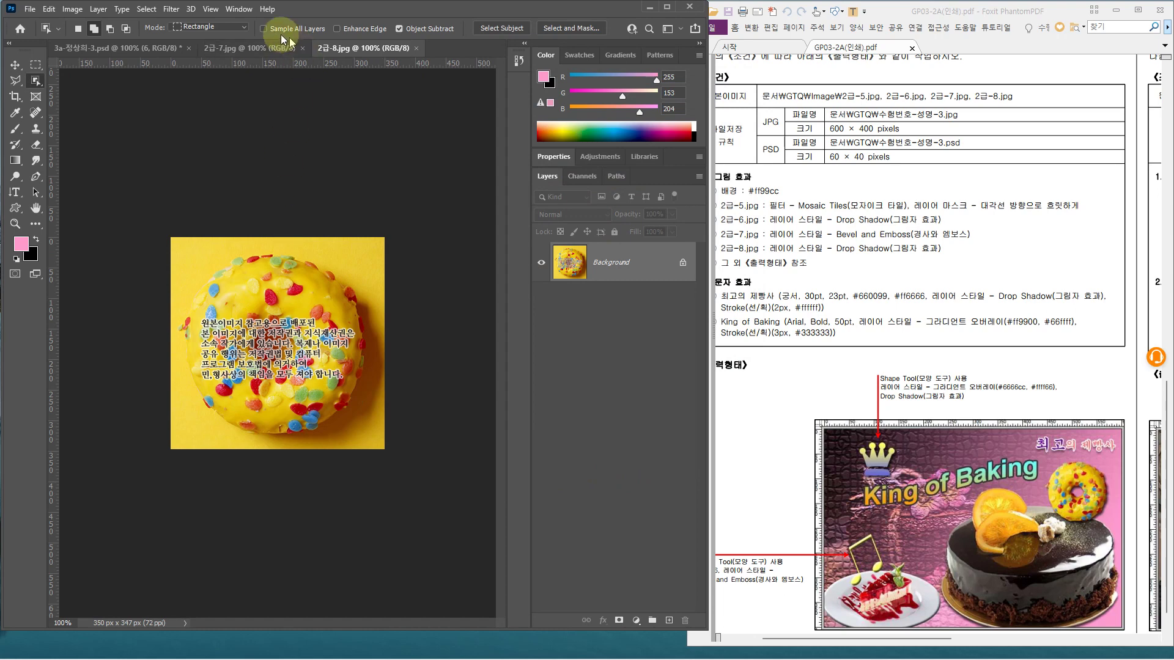
In 2급-7.jpg, box the plated red dessert with the Object Selection Tool to select it
{"action": "left_click", "coordinate": [254, 49]}
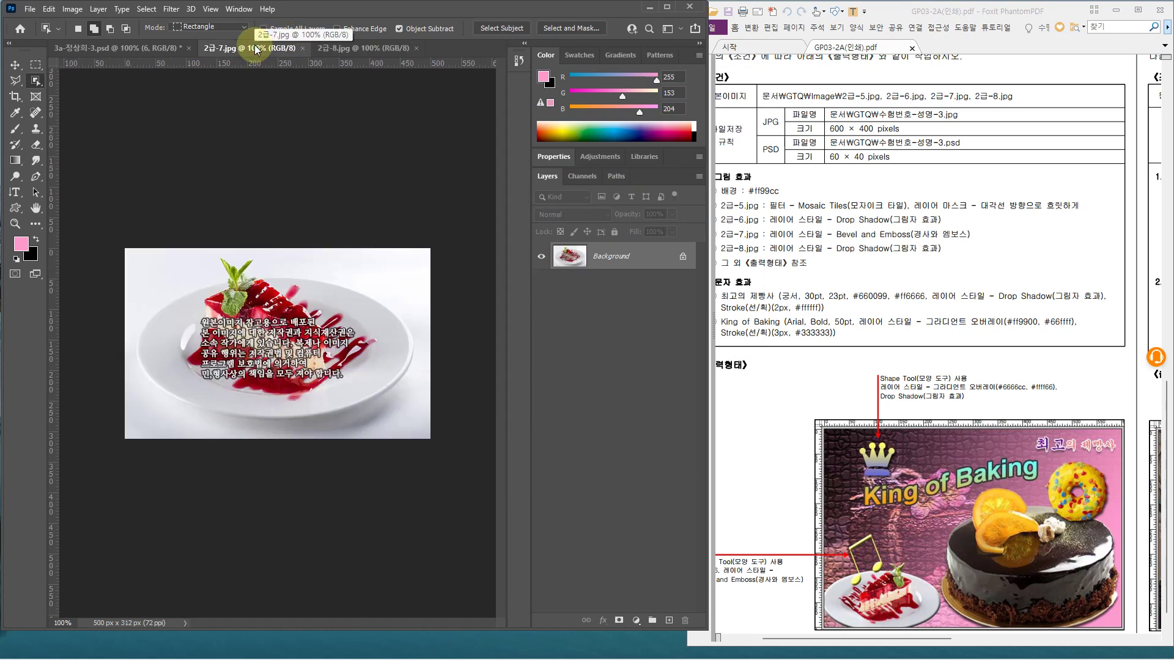
{"action": "mouse_move", "coordinate": [854, 620]}
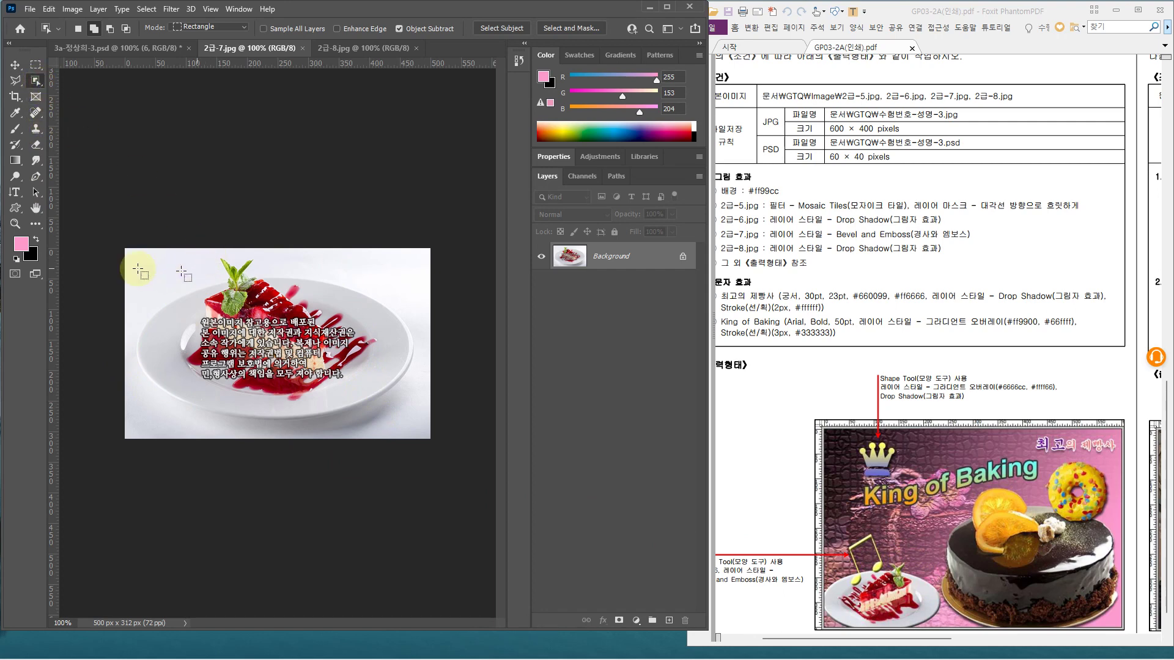
{"action": "left_click_drag", "start_coordinate": [129, 253], "coordinate": [419, 428]}
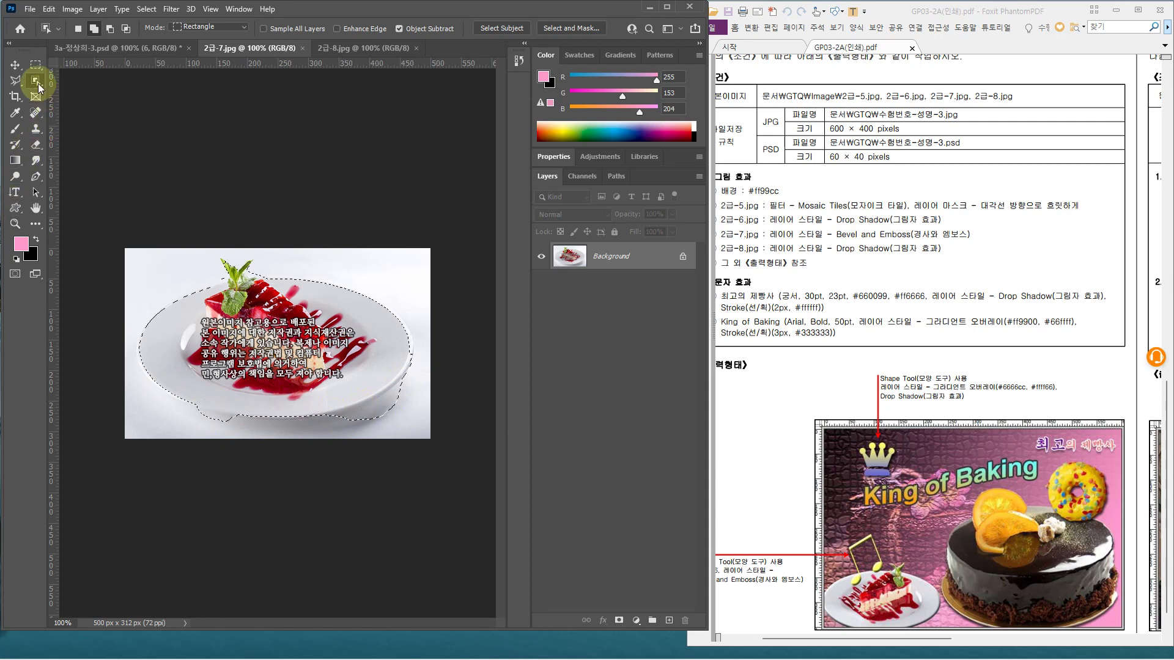
Refine the dessert selection around the mint leaf with Quick Selection, set to Subtract mode
{"action": "right_click", "coordinate": [37, 82]}
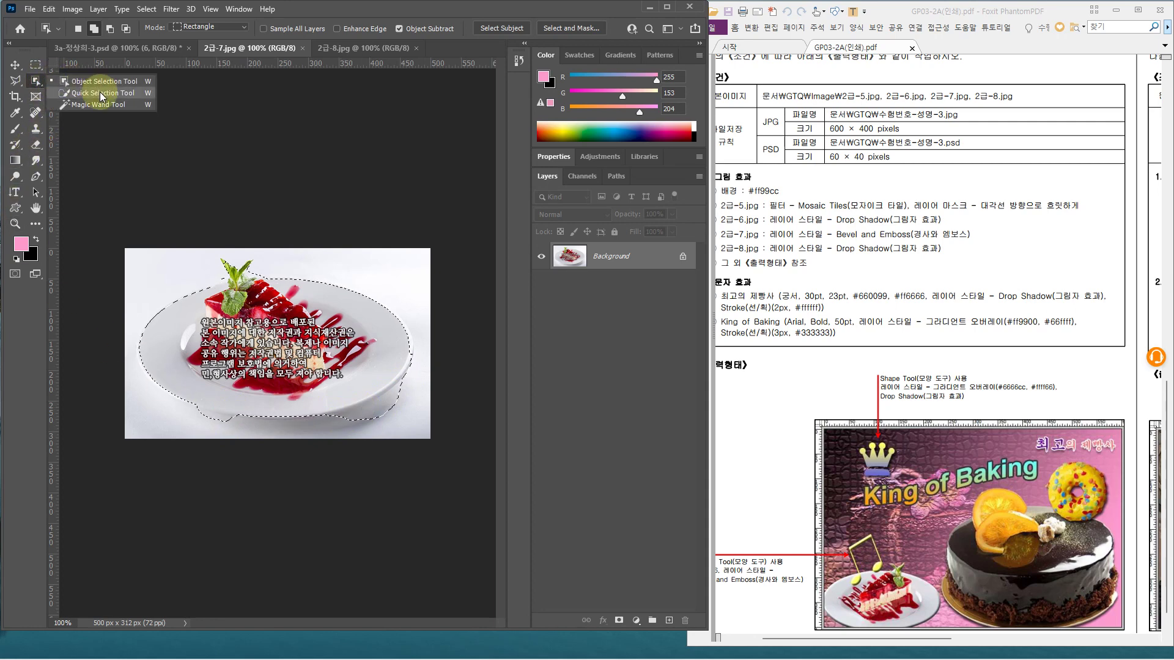
{"action": "left_click", "coordinate": [102, 95]}
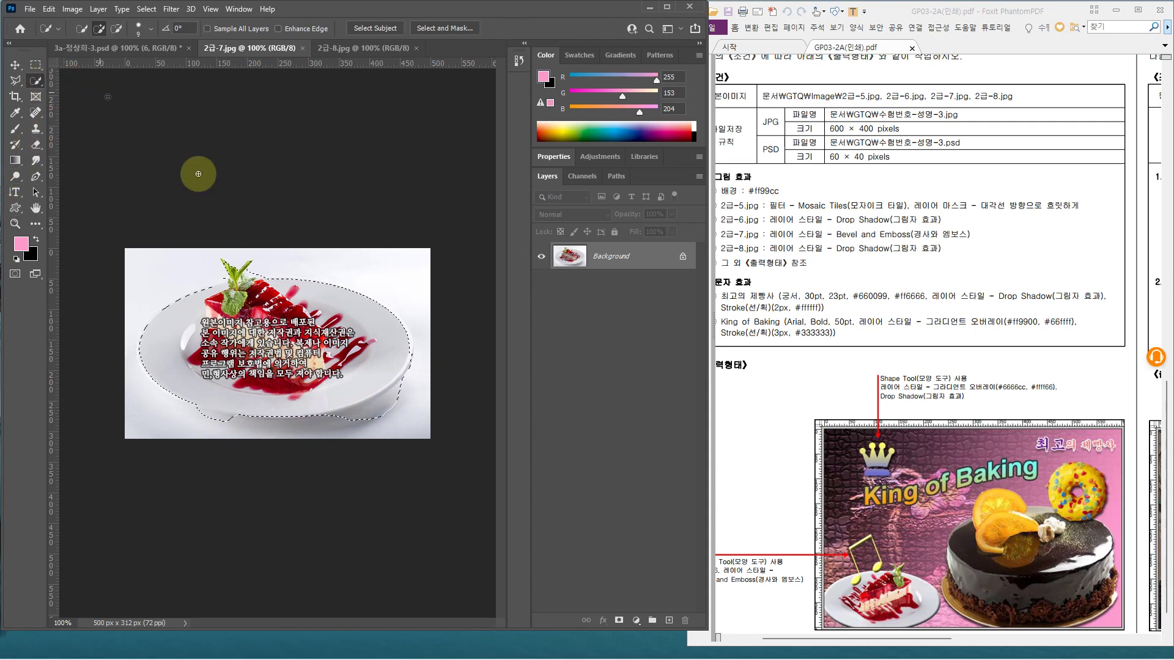
{"action": "left_click", "coordinate": [232, 287]}
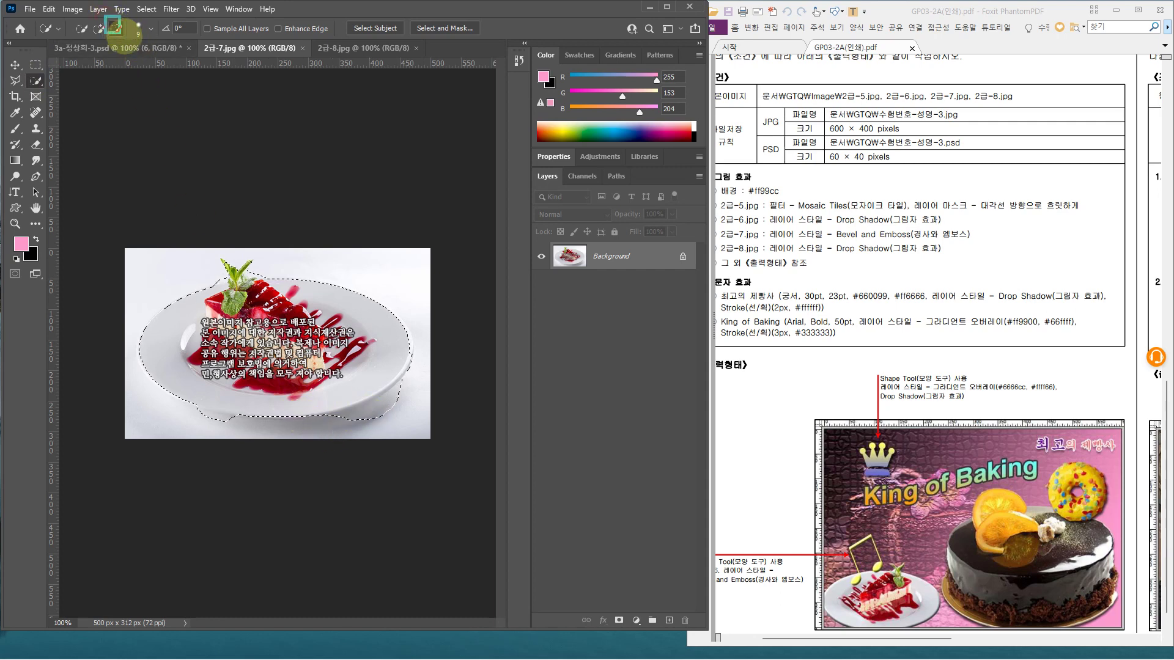
{"action": "left_click", "coordinate": [116, 28]}
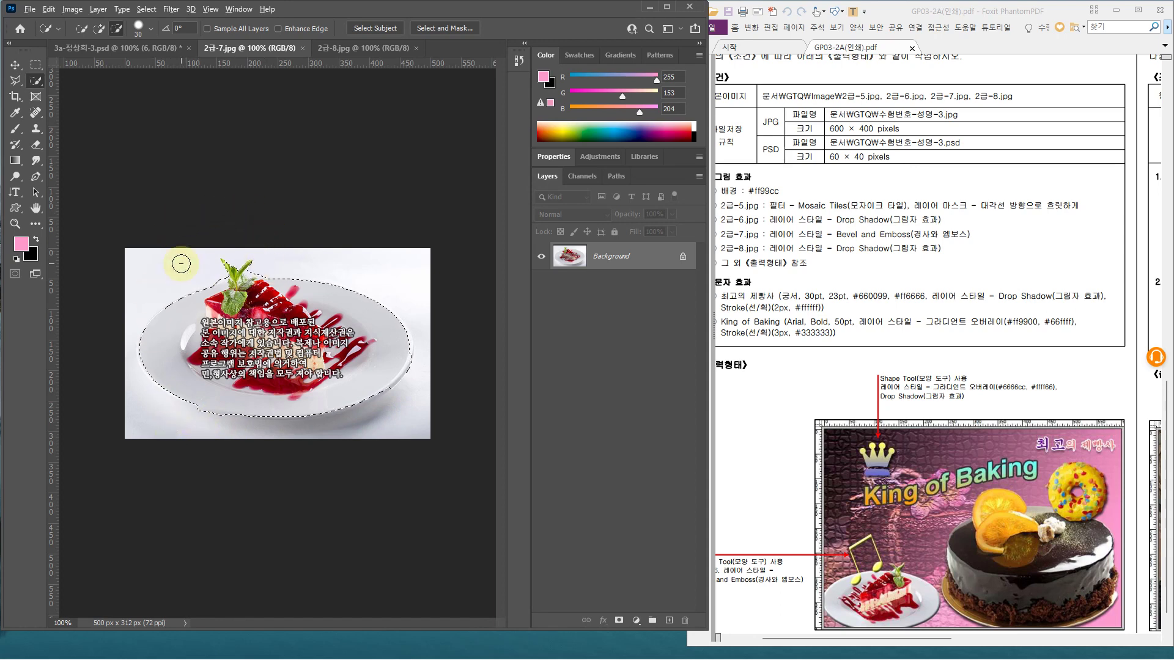
Touch up the plate selection's right edge with a smaller Quick Selection brush, then deselect
{"action": "scroll", "coordinate": [181, 264], "scroll_direction": "up", "scroll_amount": 1}
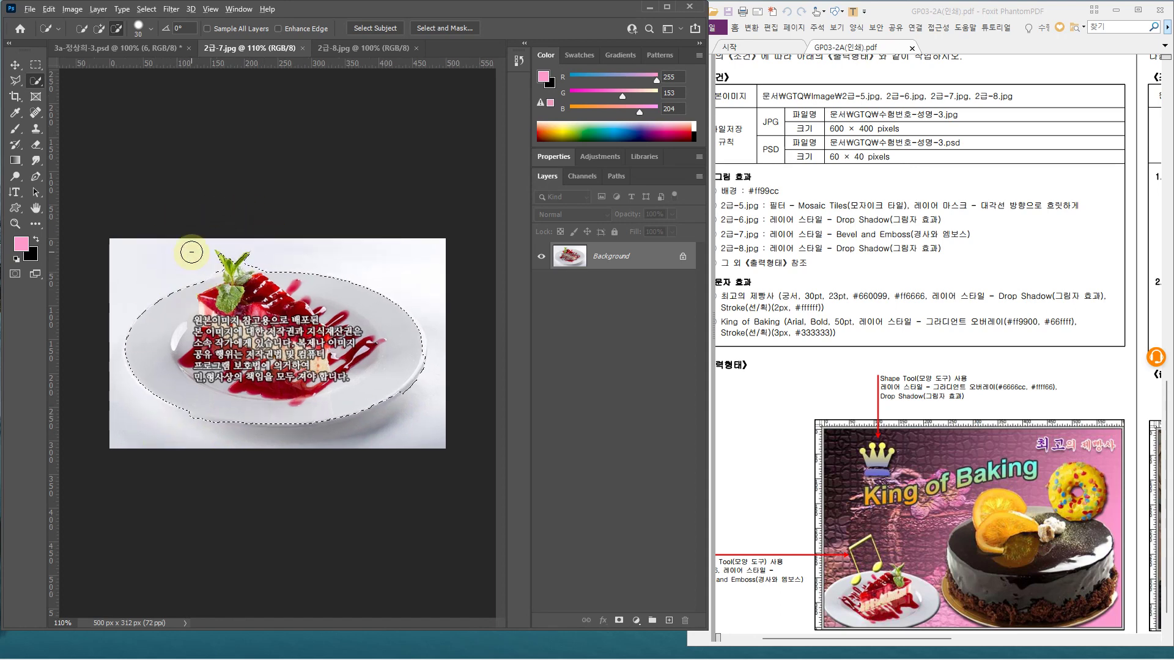
{"action": "scroll", "coordinate": [191, 252], "scroll_direction": "up", "scroll_amount": 5}
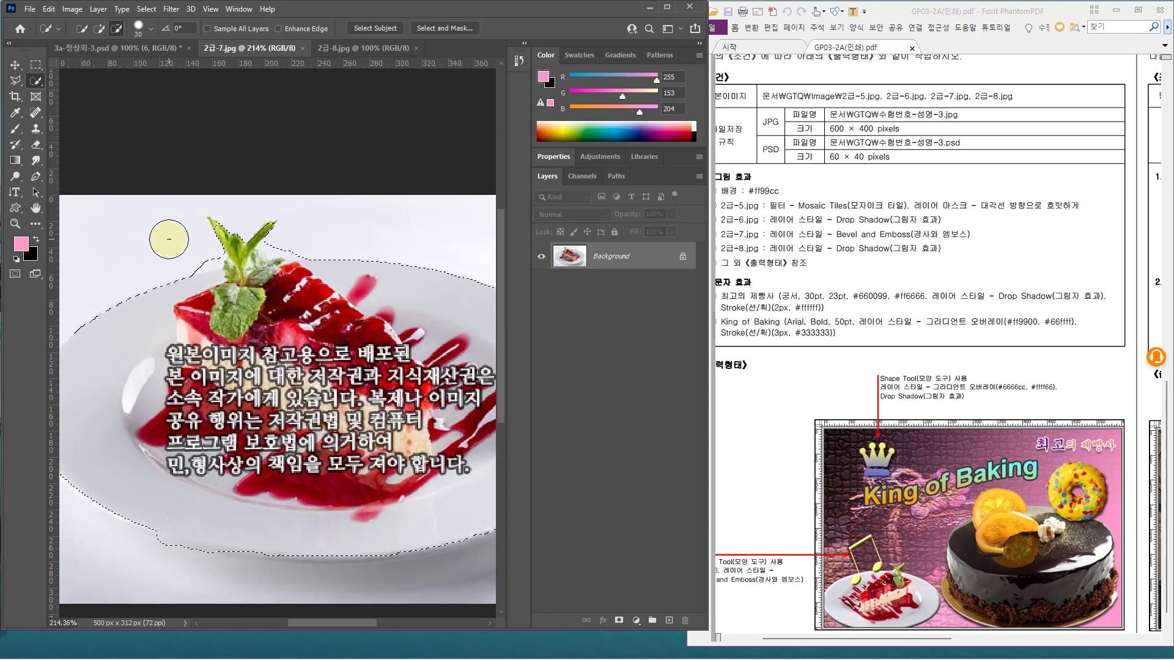
{"action": "key", "text": "bracketleft"}
{"action": "key", "text": "bracketleft"}
{"action": "key", "text": "bracketleft"}
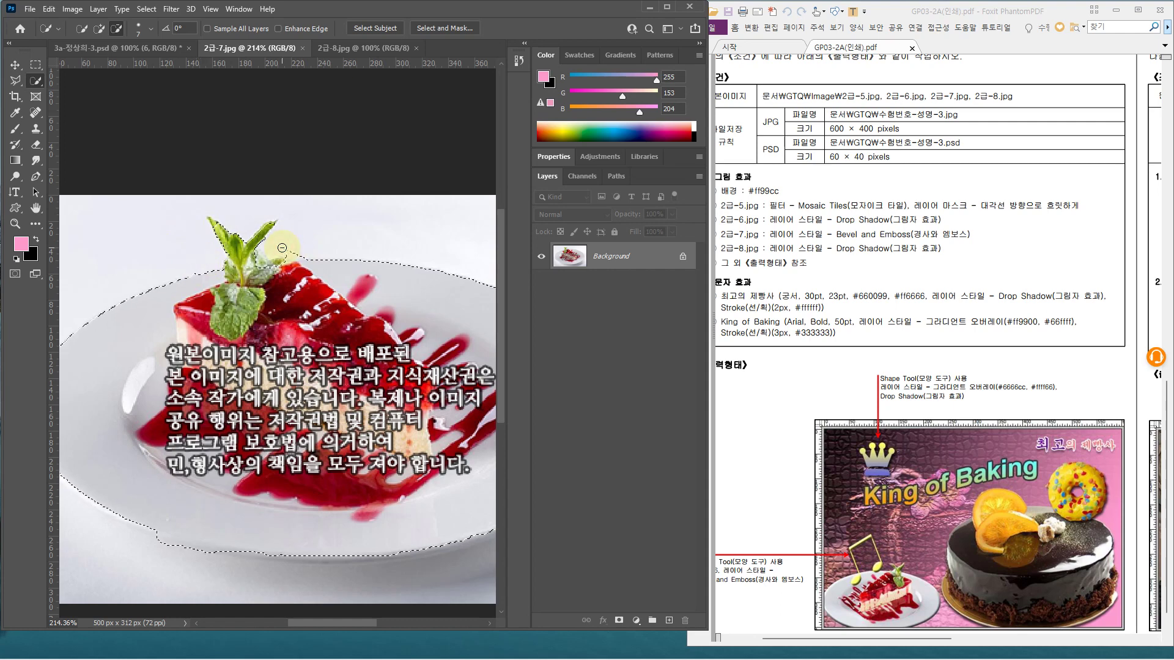
{"action": "key", "text": "ctrl+z"}
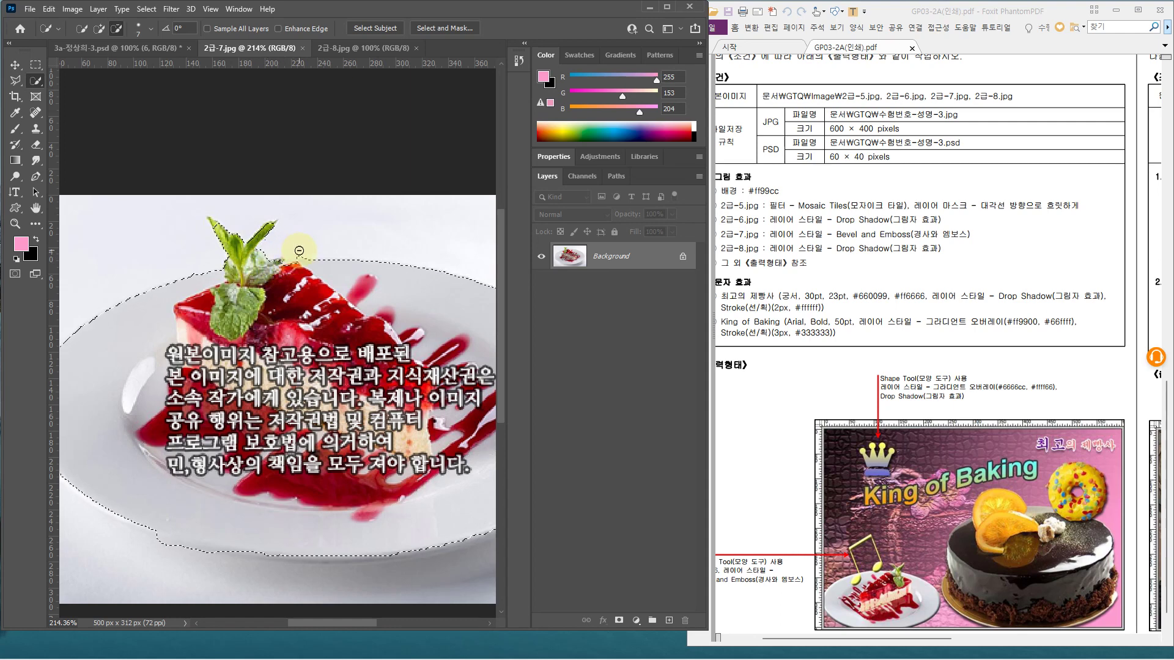
{"action": "scroll", "coordinate": [293, 252], "scroll_direction": "down", "scroll_amount": 4}
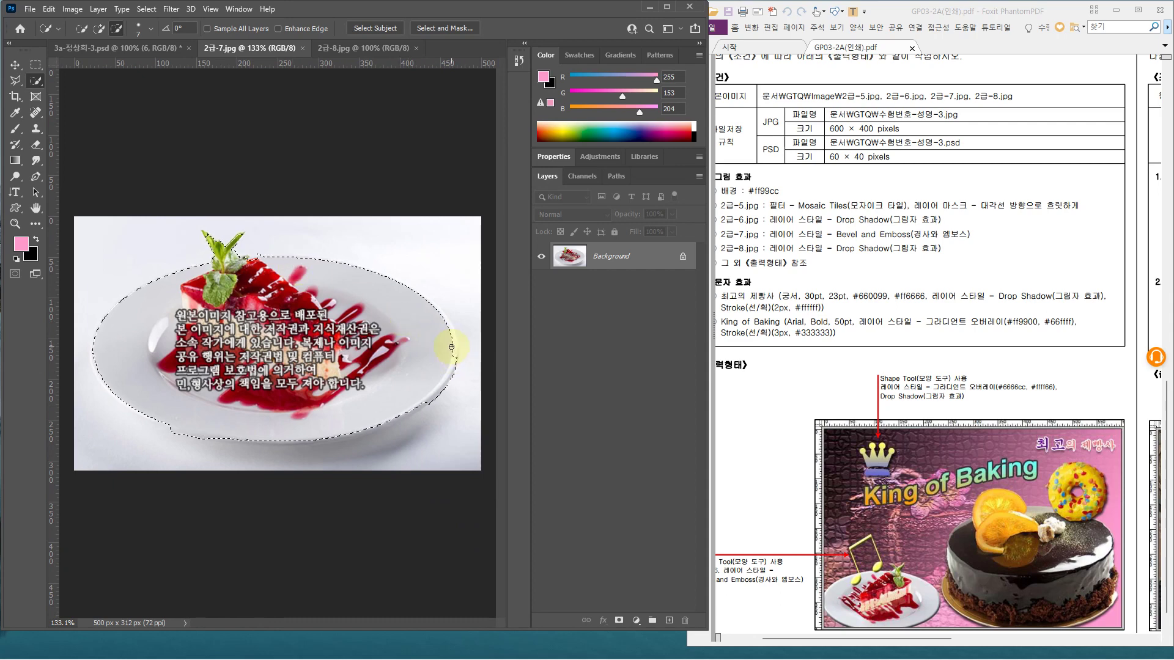
{"action": "left_click_drag", "start_coordinate": [451, 349], "coordinate": [443, 323]}
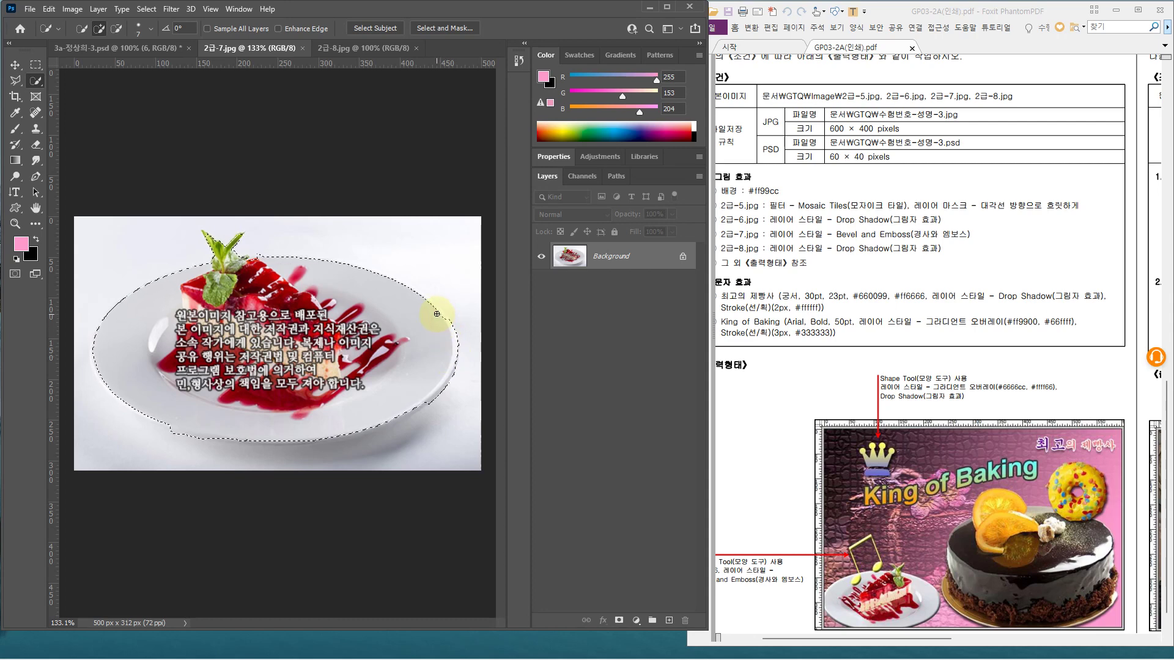
{"action": "key", "text": "alt"}
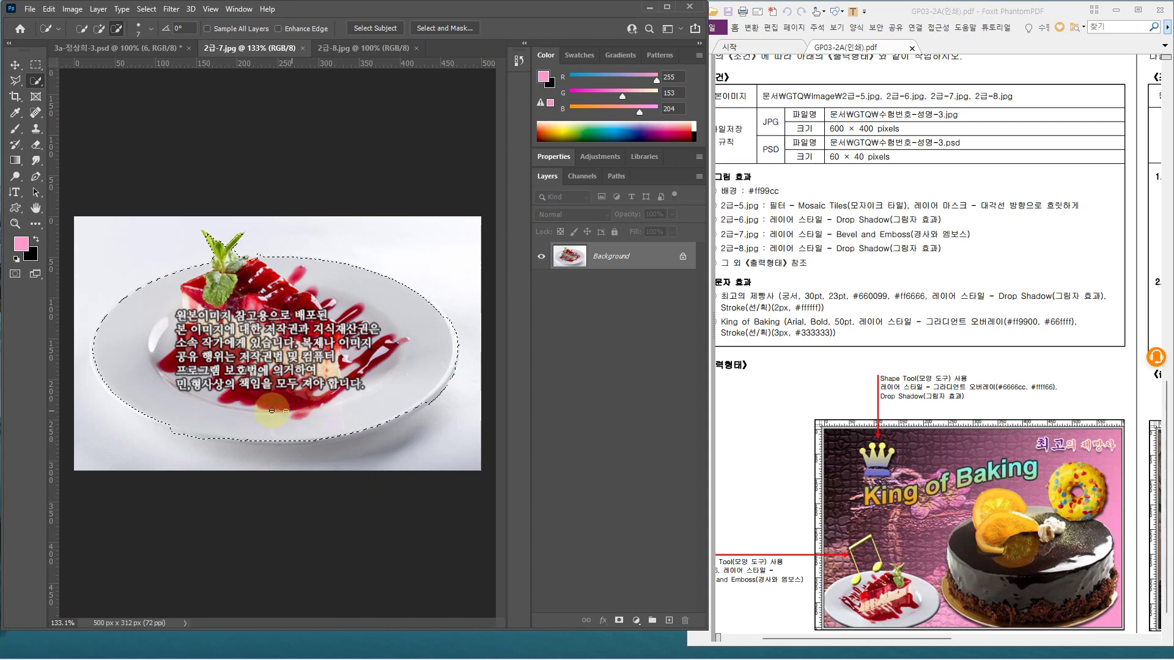
{"action": "left_click", "coordinate": [311, 409]}
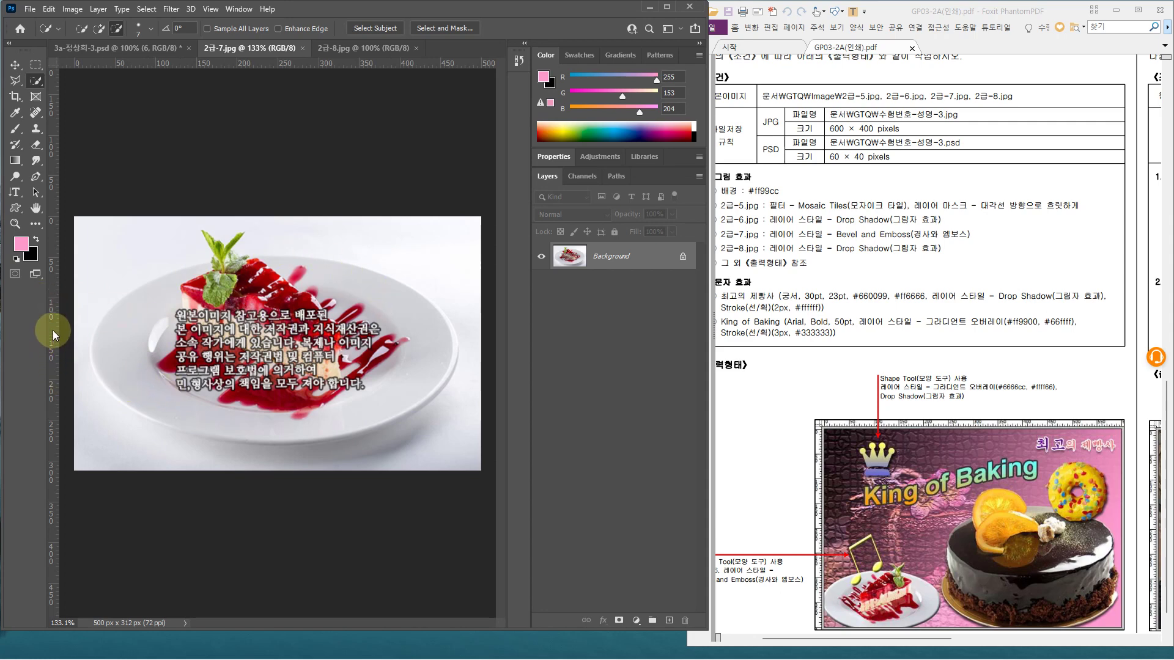
Add a vertical guide at the plate's left edge and a horizontal guide at its top (~46.5 px)
{"action": "left_click_drag", "start_coordinate": [53, 330], "coordinate": [89, 335]}
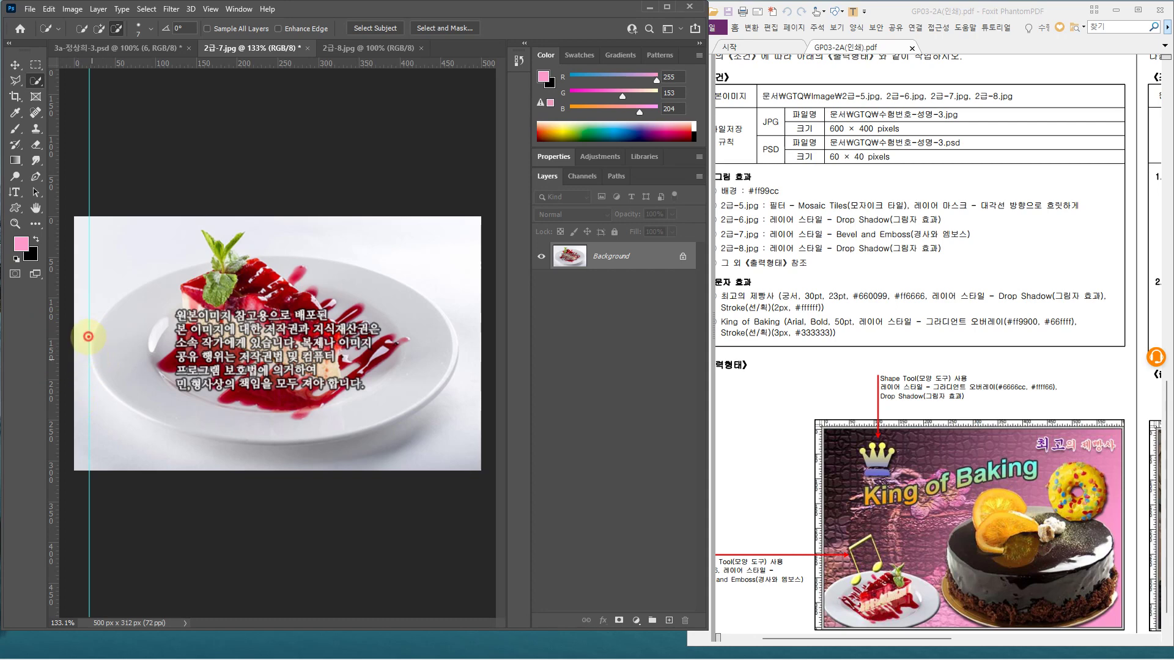
{"action": "left_click_drag", "start_coordinate": [89, 336], "coordinate": [91, 374]}
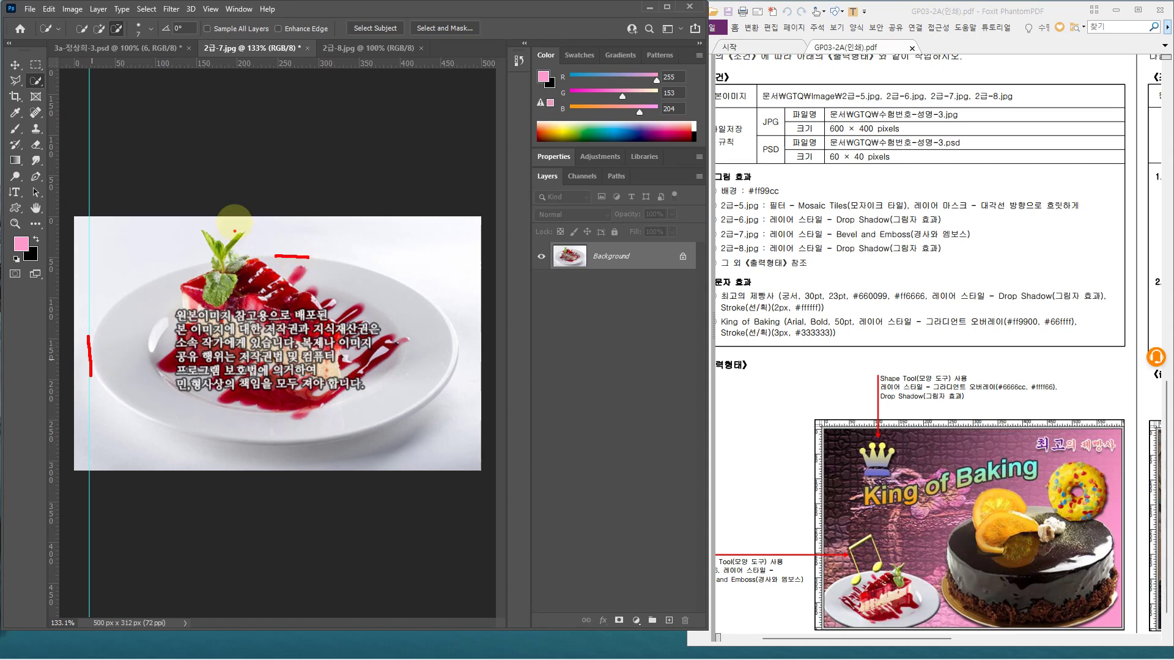
{"action": "key", "text": "ctrl+alt+z"}
{"action": "left_click_drag", "start_coordinate": [306, 61], "coordinate": [316, 255]}
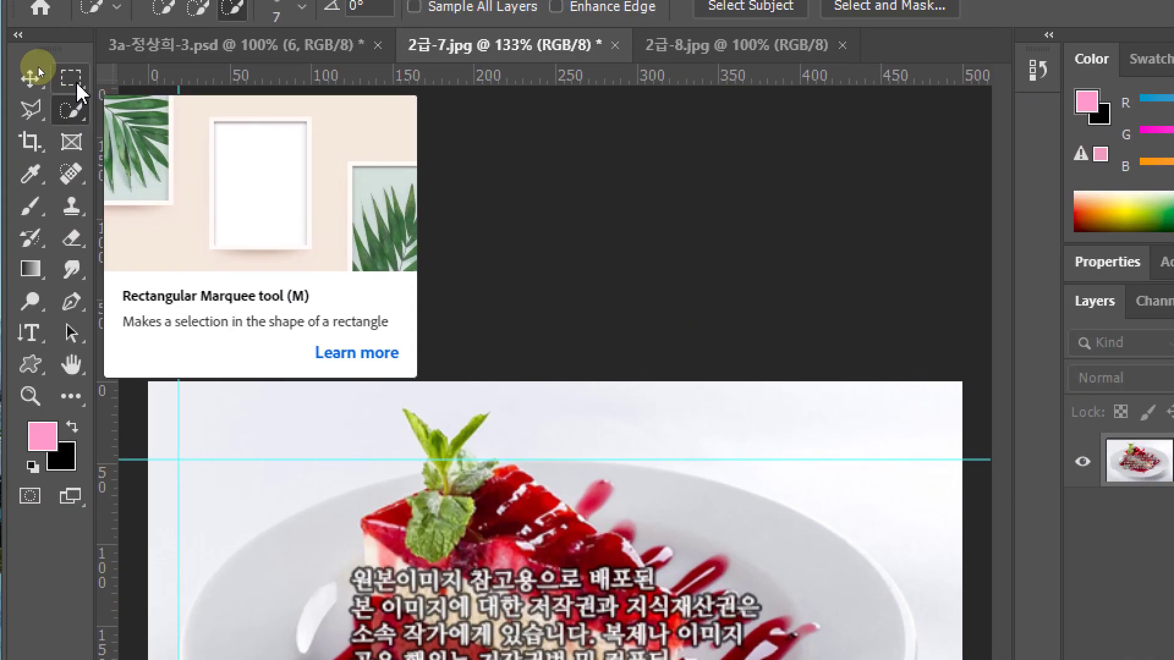
Select the plate with an elliptical marquee dragged from the guides' crossing point
{"action": "left_click", "coordinate": [37, 69]}
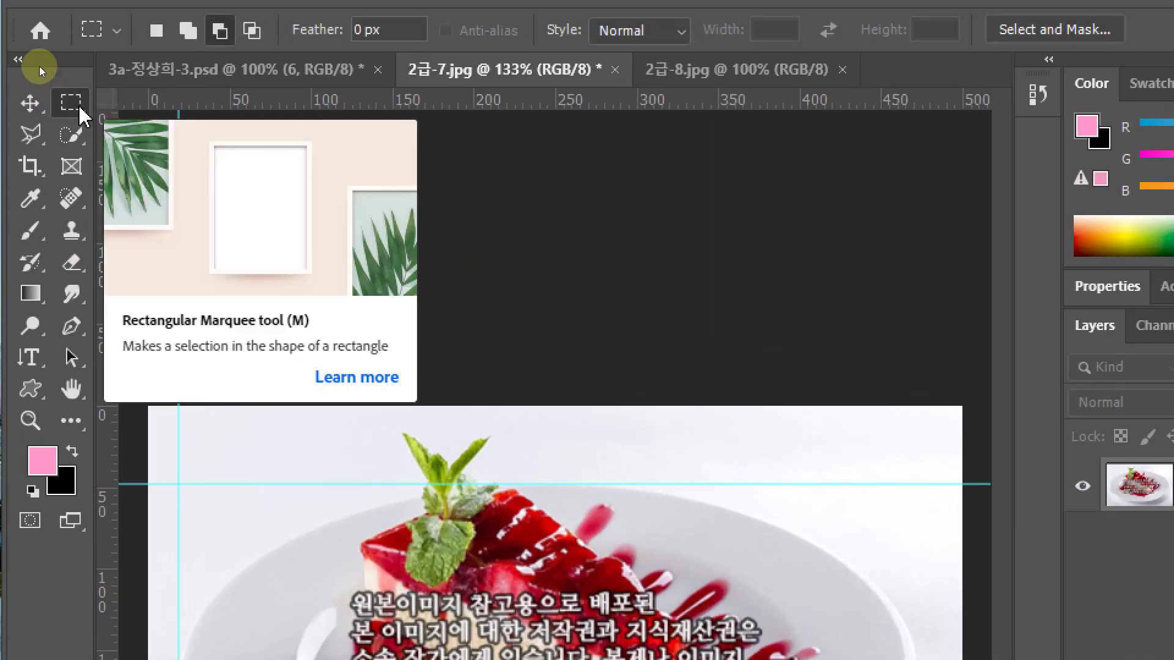
{"action": "right_click", "coordinate": [81, 111]}
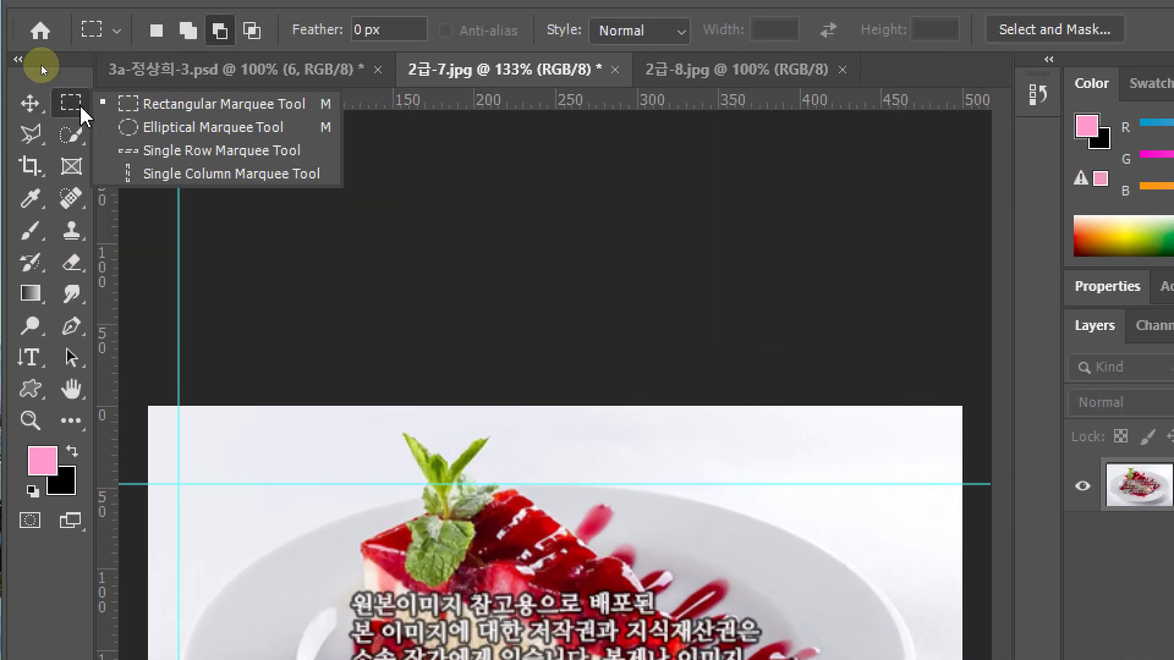
{"action": "left_click", "coordinate": [191, 140]}
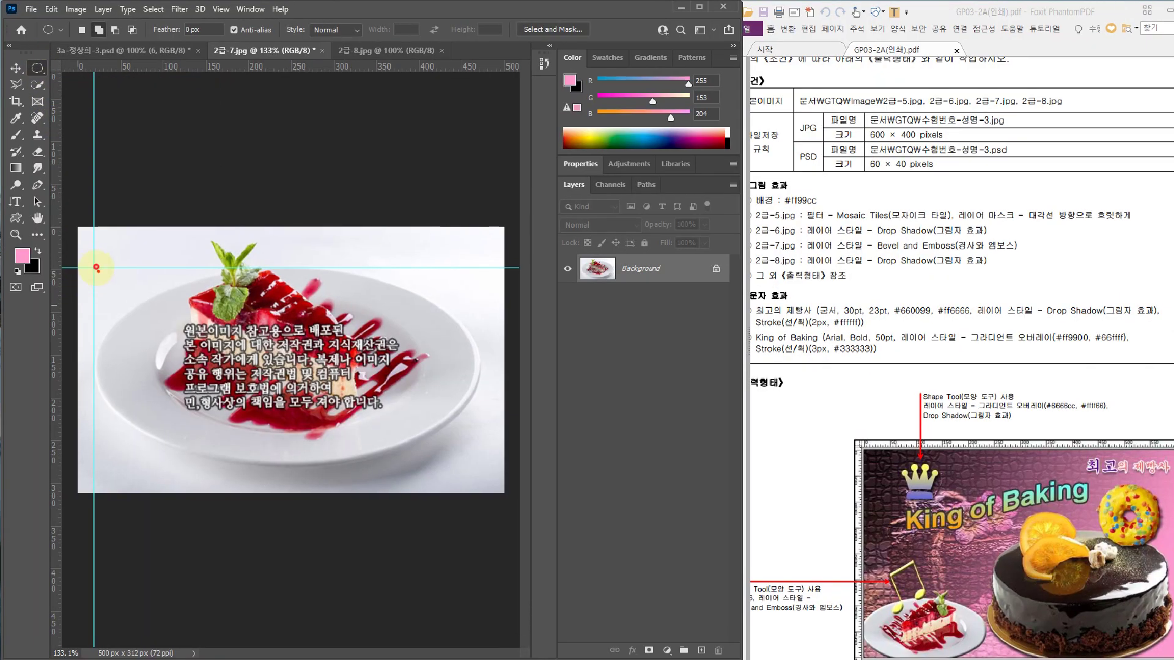
{"action": "mouse_move", "coordinate": [97, 267]}
{"action": "left_mouse_down"}
{"action": "mouse_move", "coordinate": [85, 256]}
{"action": "mouse_move", "coordinate": [99, 258]}
{"action": "mouse_move", "coordinate": [101, 274]}
{"action": "mouse_move", "coordinate": [409, 405]}
{"action": "mouse_move", "coordinate": [370, 423]}
{"action": "left_mouse_up"}
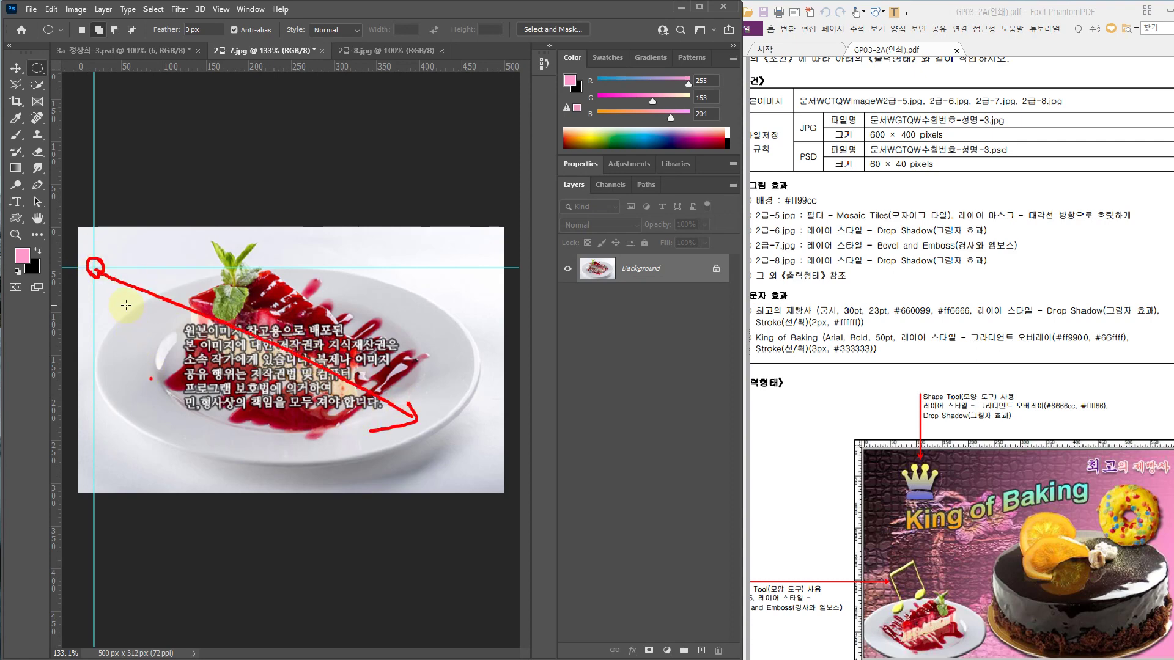
{"action": "key", "text": "Escape"}
{"action": "left_click_drag", "start_coordinate": [91, 258], "coordinate": [456, 445]}
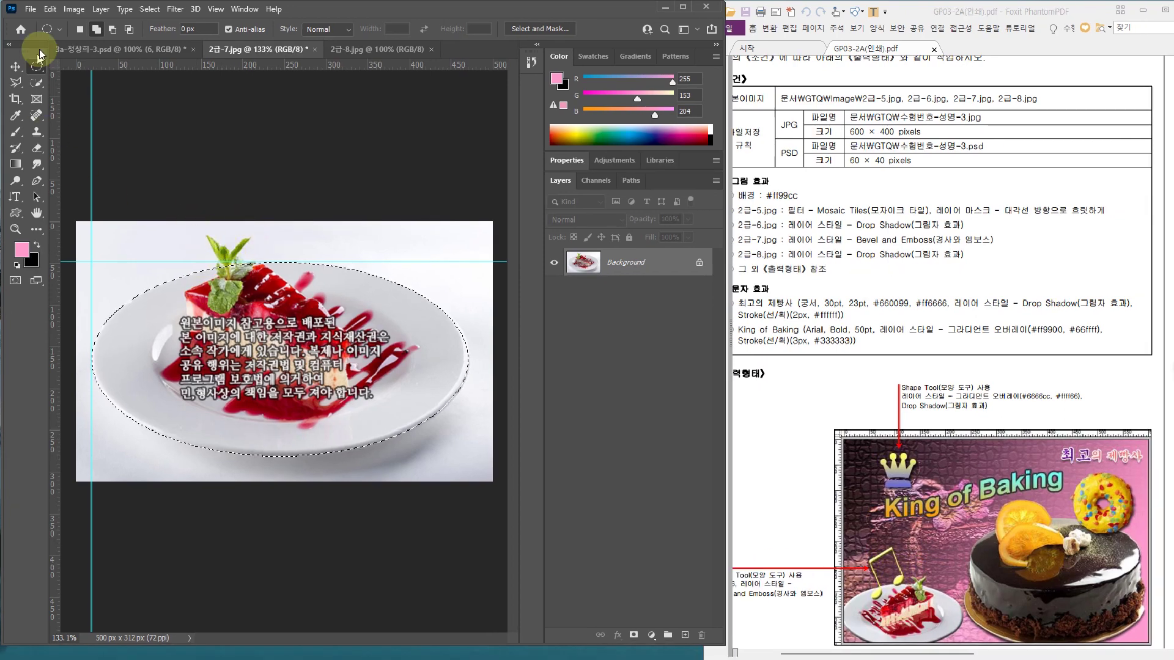
{"action": "left_click", "coordinate": [36, 83]}
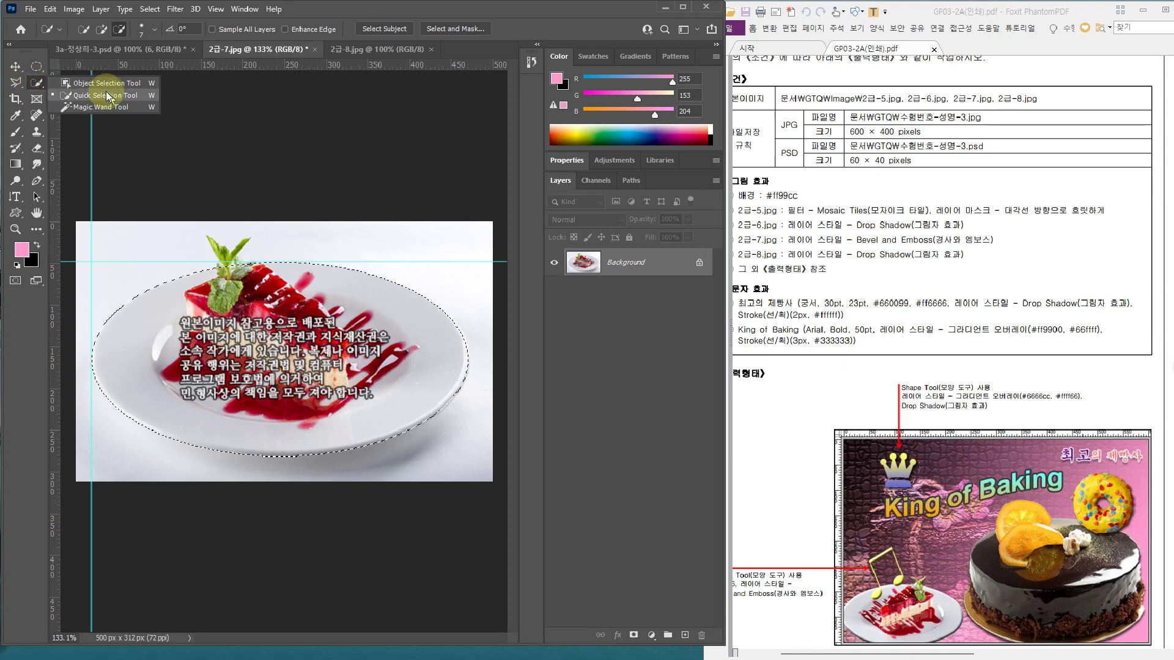
{"action": "left_click", "coordinate": [106, 96]}
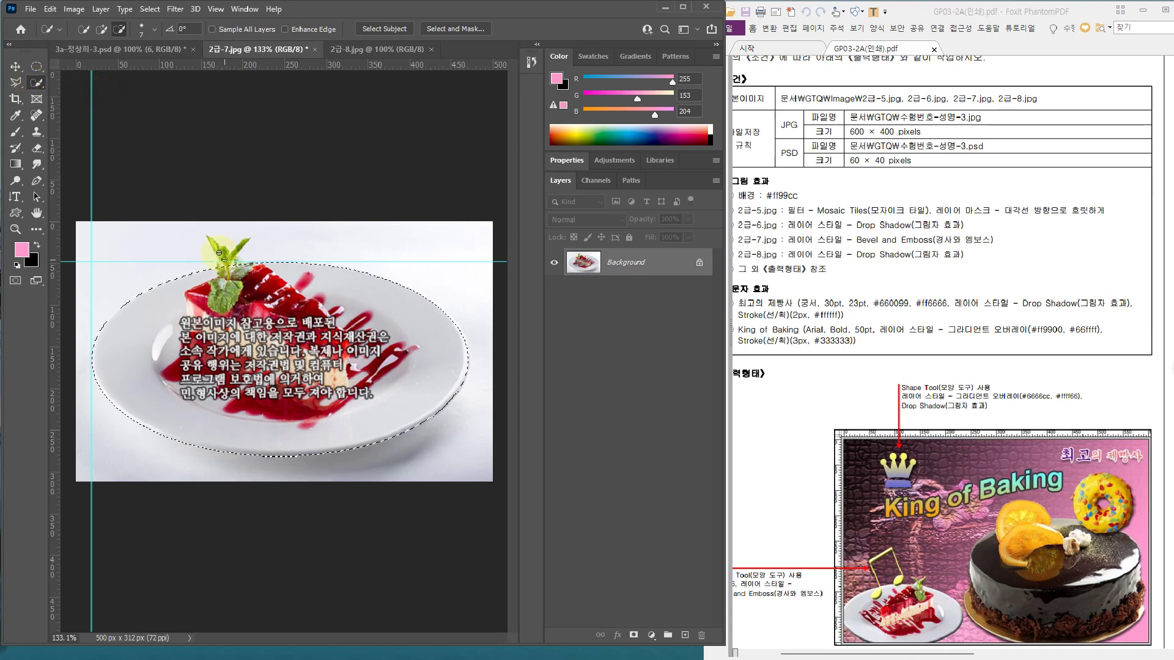
{"action": "left_click", "coordinate": [102, 29]}
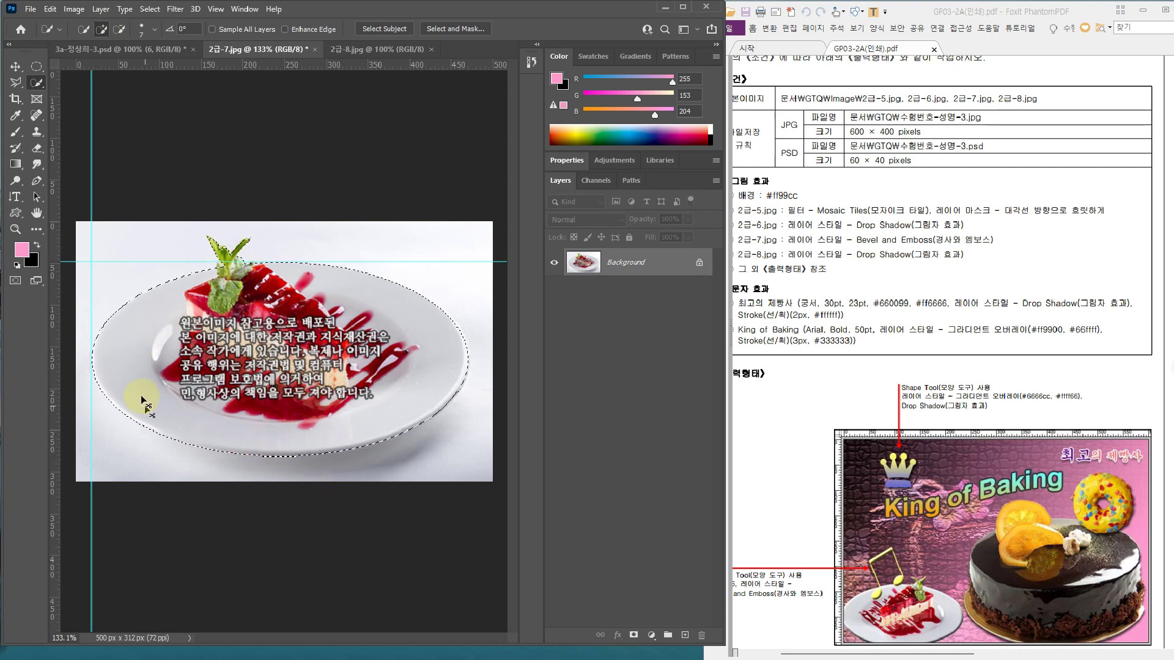
{"action": "left_click", "coordinate": [101, 49]}
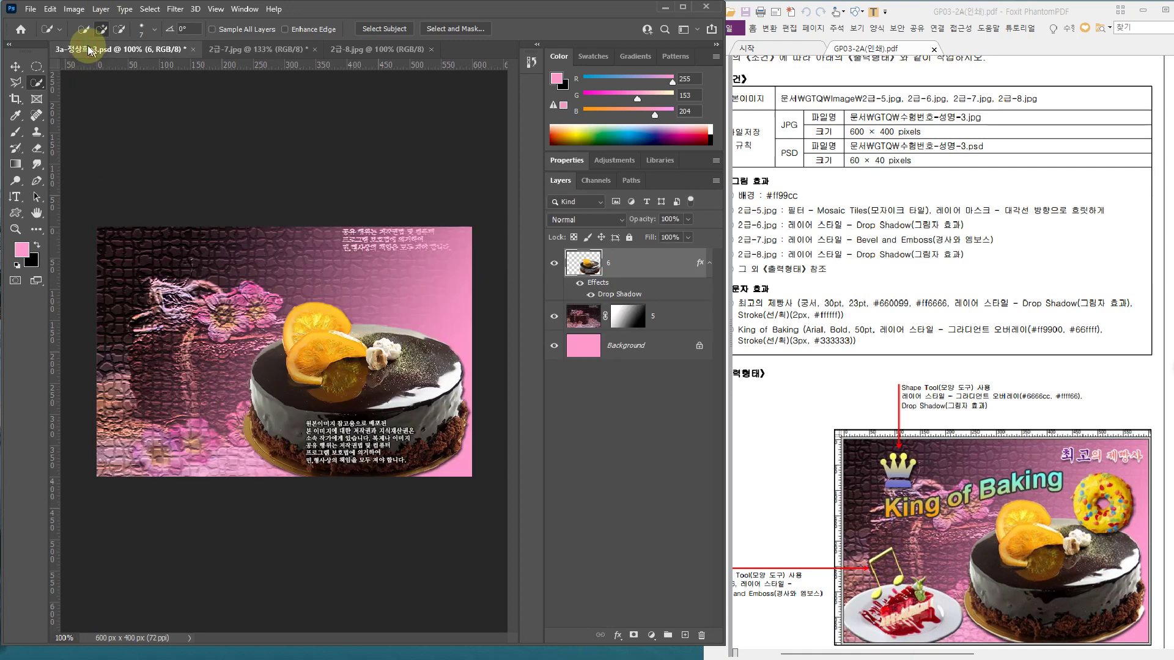
Paste the plate at 52.57% scale, flipped horizontally, in the composite's lower left
{"action": "key", "text": "ctrl+v"}
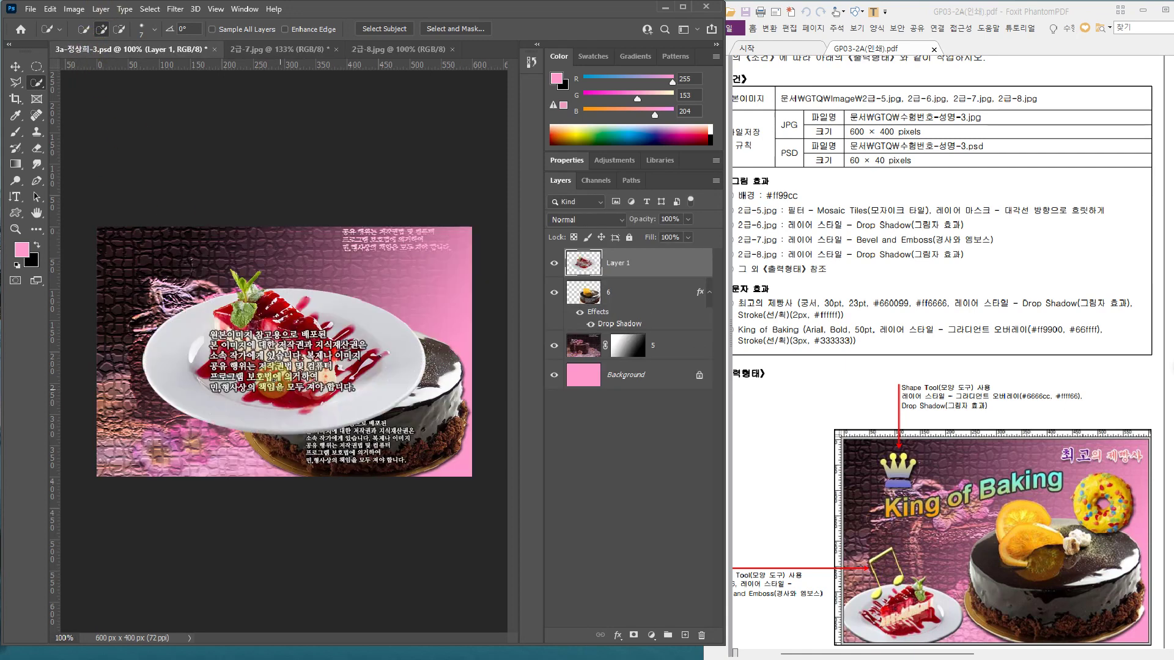
{"action": "key", "text": "ctrl+t"}
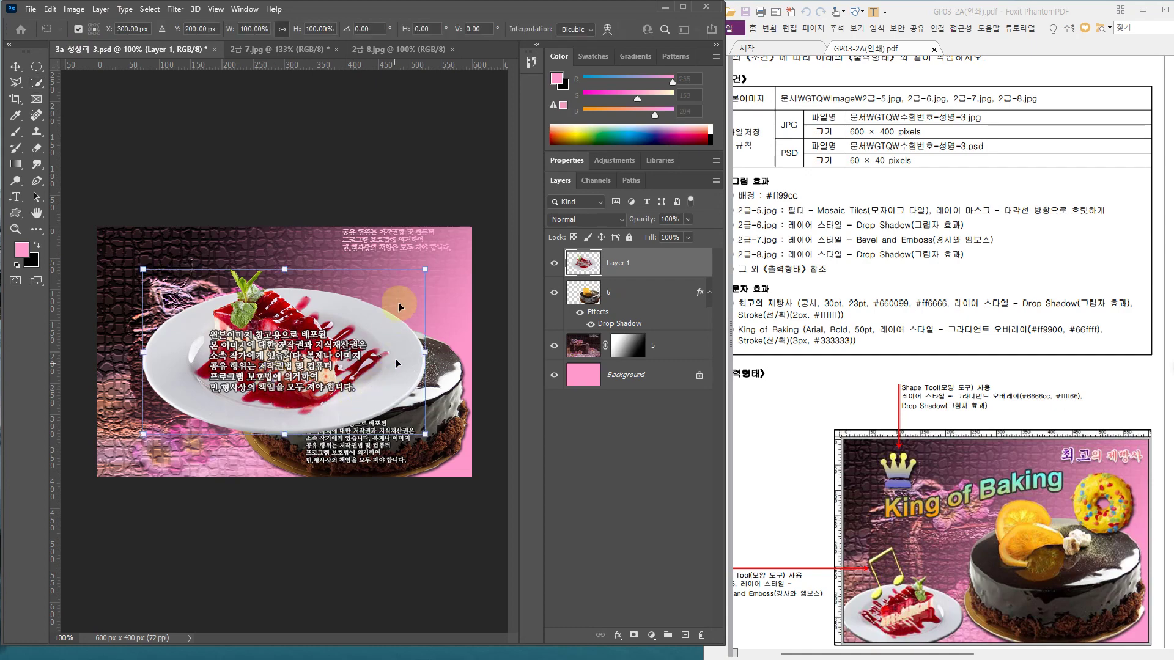
{"action": "left_click_drag", "start_coordinate": [425, 269], "coordinate": [292, 348]}
{"action": "left_click_drag", "start_coordinate": [259, 393], "coordinate": [209, 442]}
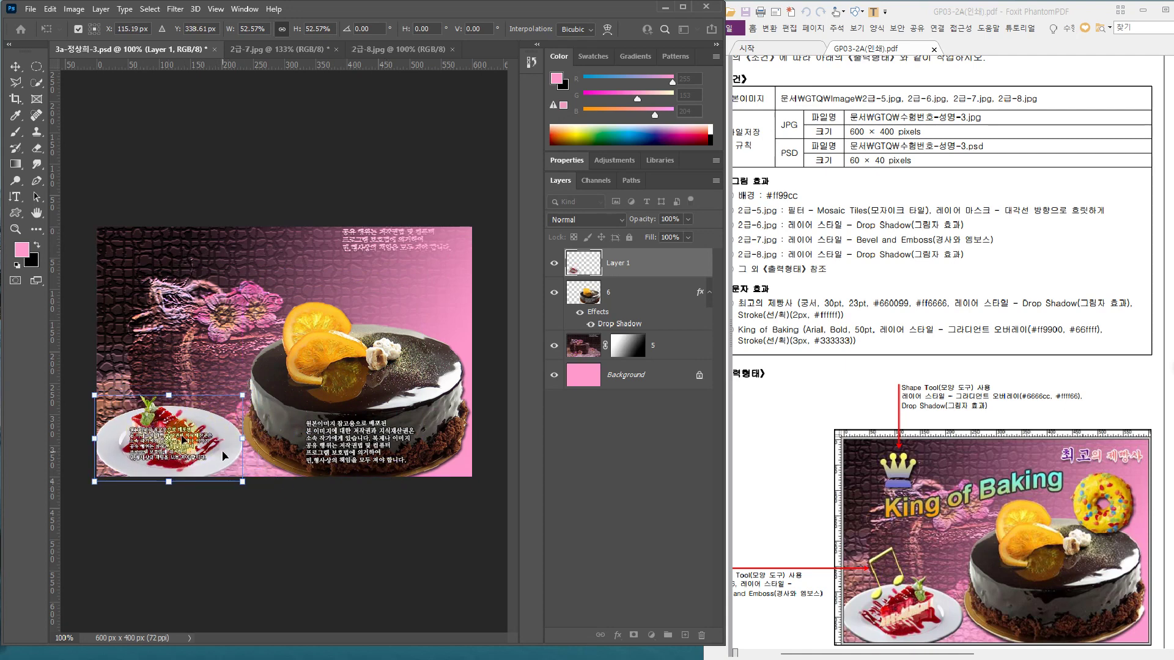
{"action": "right_click", "coordinate": [176, 429]}
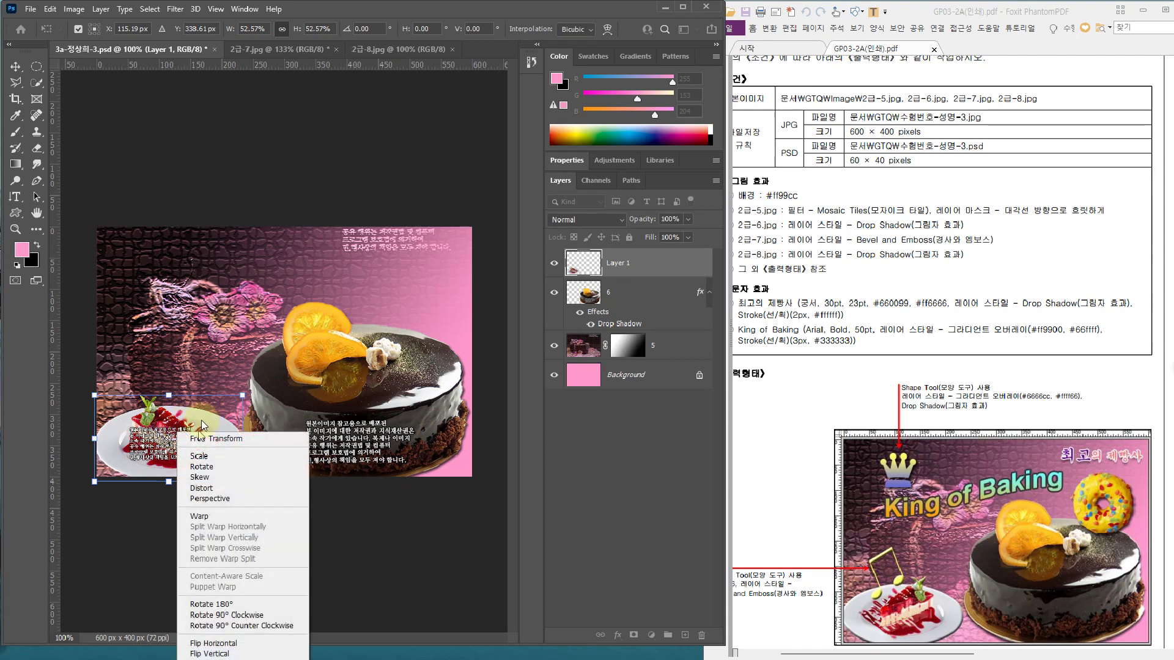
{"action": "left_click", "coordinate": [231, 643]}
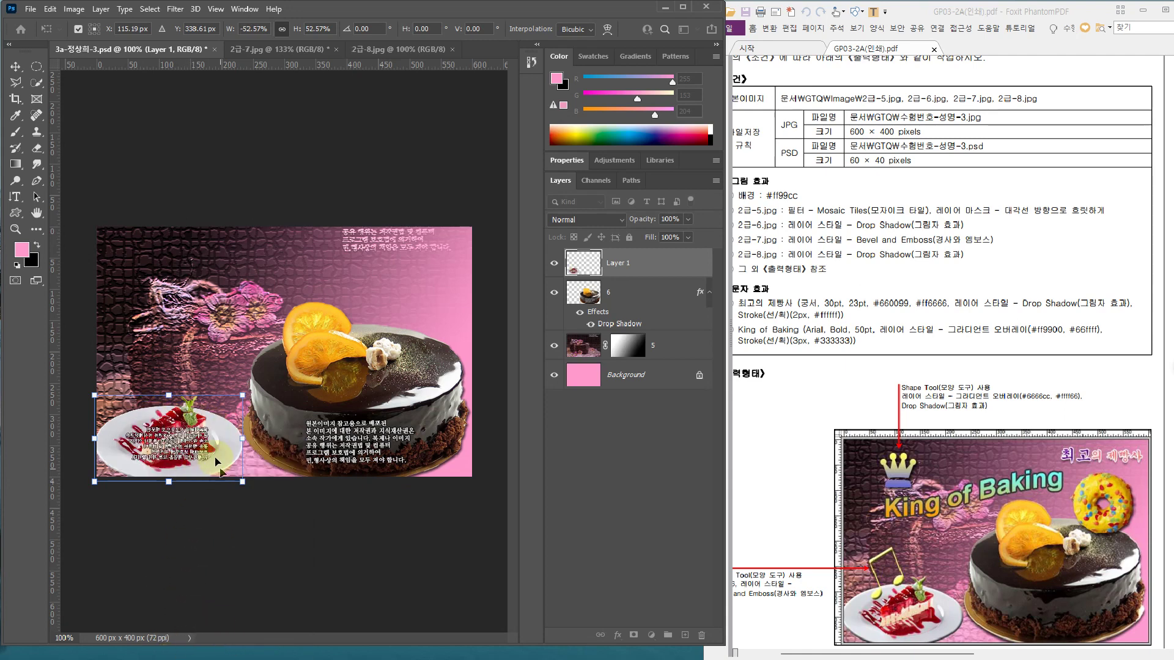
{"action": "key", "text": "Up"}
{"action": "key", "text": "Up"}
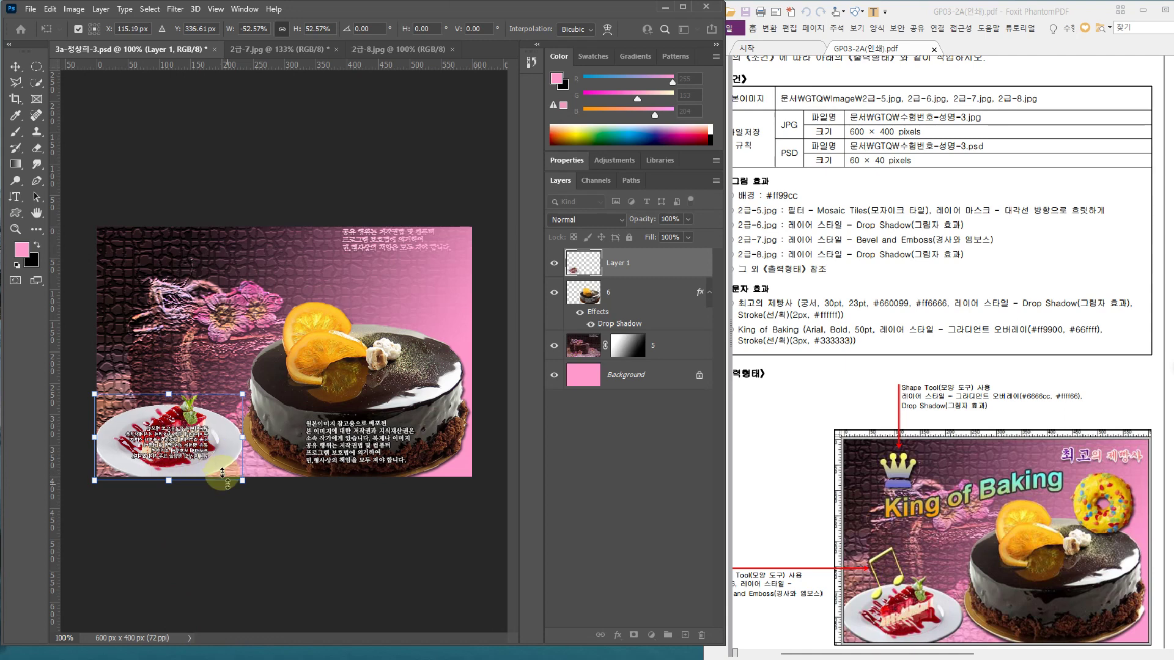
{"action": "key", "text": "Return"}
Rename the plate's layer to 7
{"action": "double_click", "coordinate": [614, 261]}
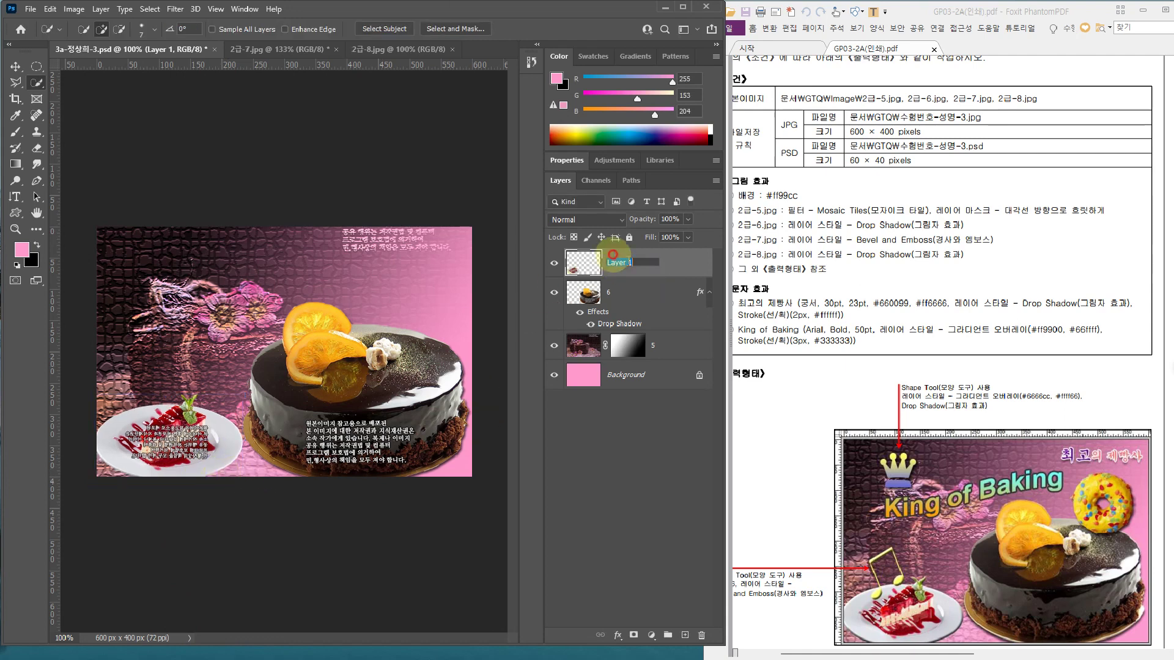
{"action": "type", "text": "7"}
{"action": "key", "text": "Return"}
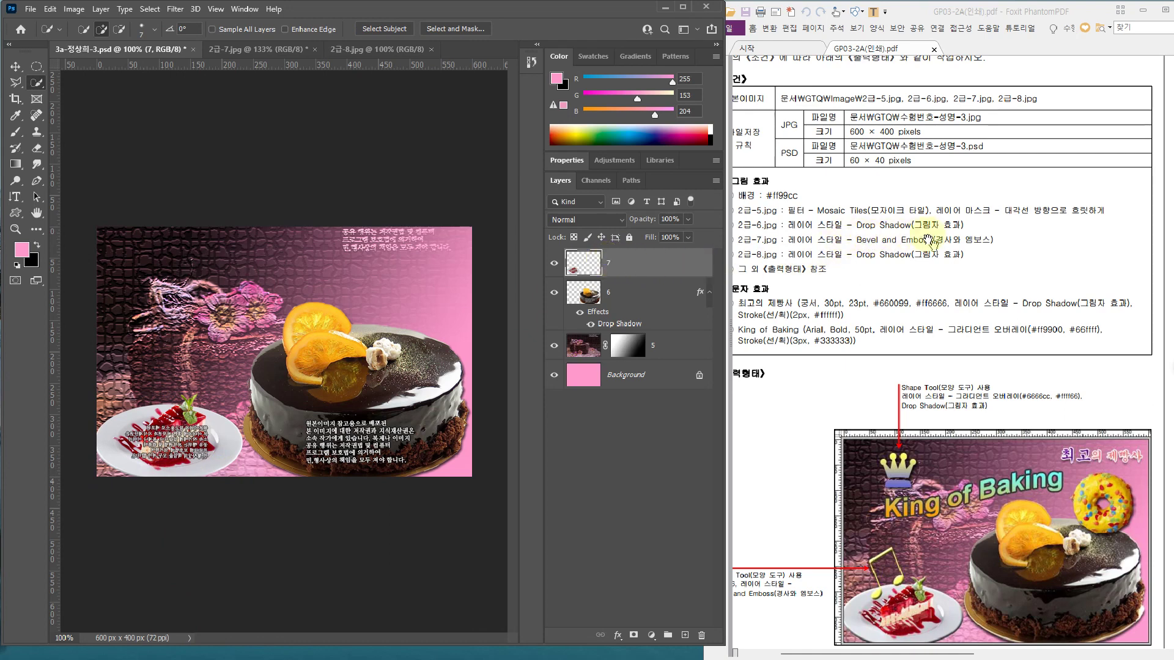
Add a smooth Inner Bevel & Emboss (100% depth, 4 px size, 2 px soften) to layer 7
{"action": "double_click", "coordinate": [654, 253]}
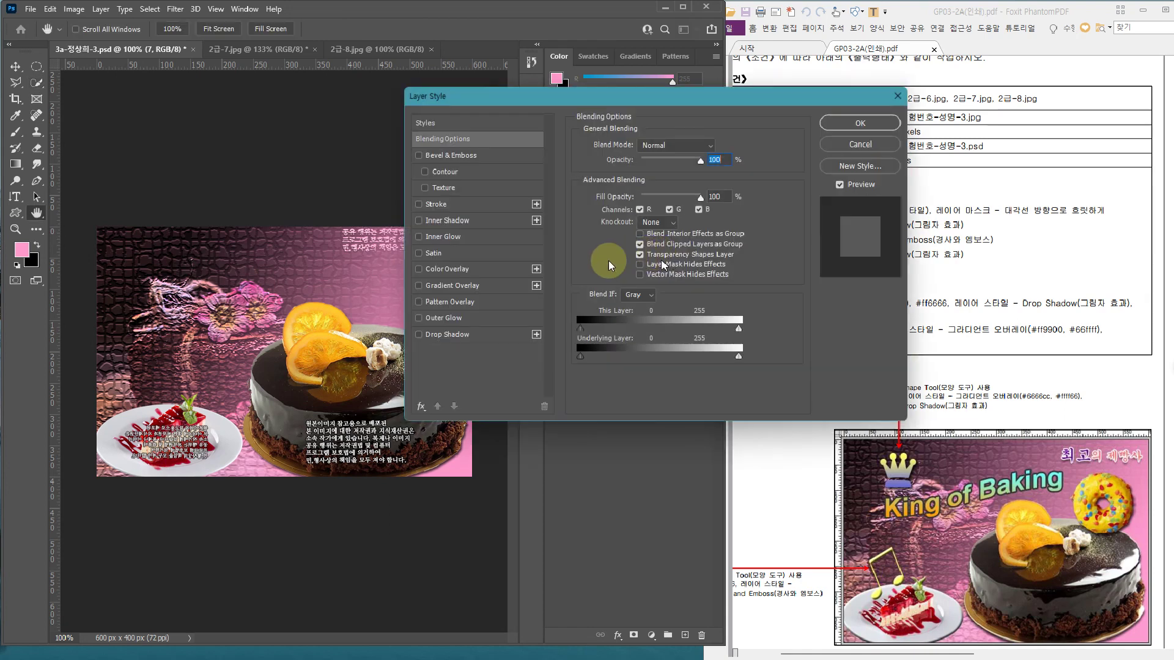
{"action": "left_click", "coordinate": [481, 157]}
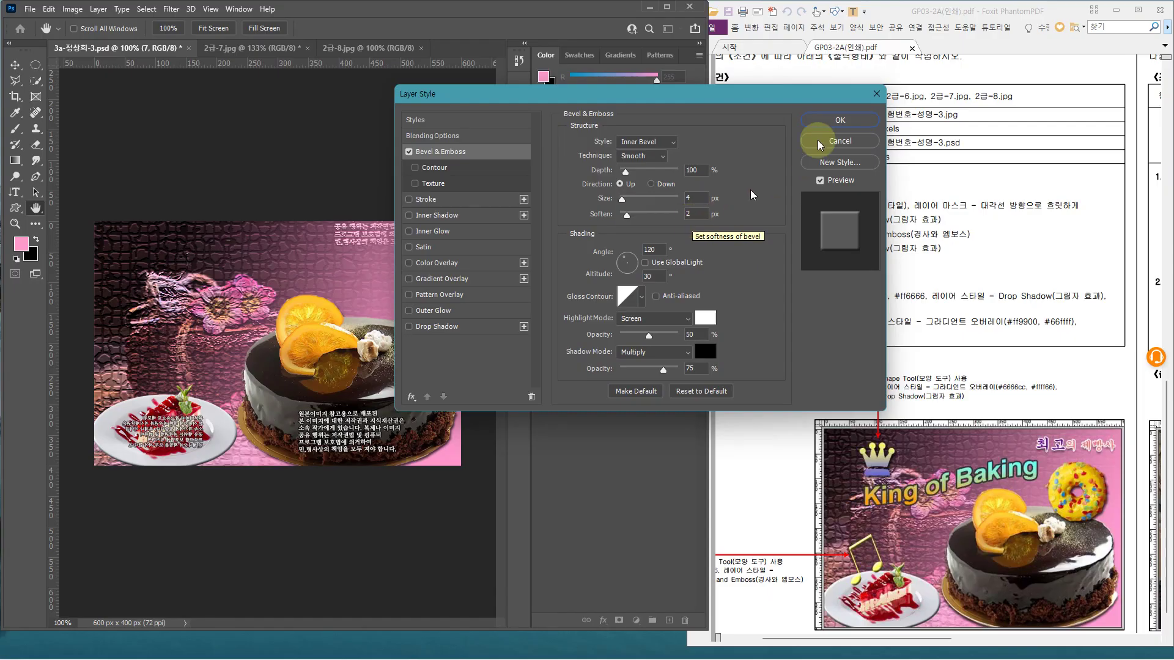
{"action": "left_click", "coordinate": [824, 128]}
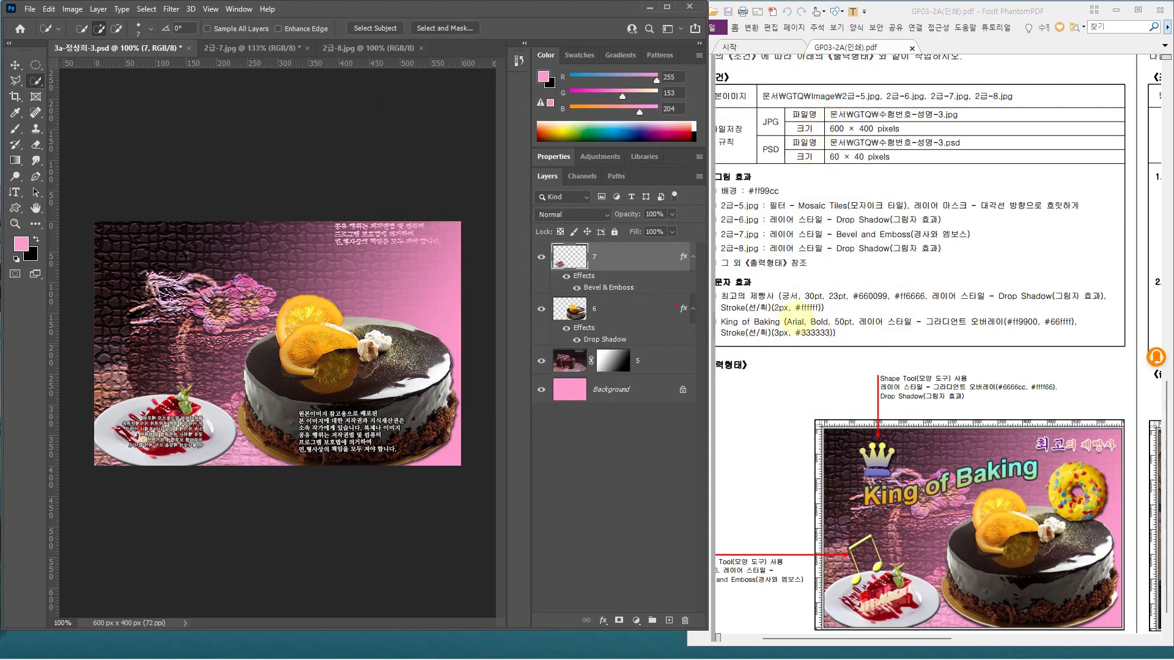
{"action": "left_click_drag", "start_coordinate": [759, 254], "coordinate": [939, 259]}
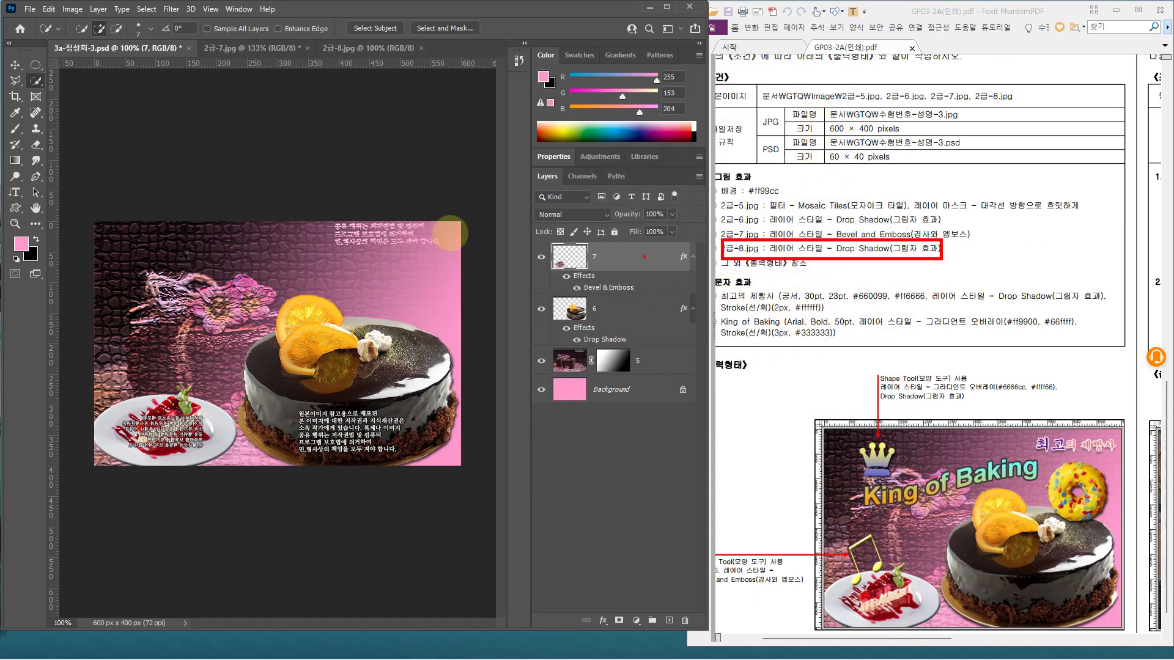
Box-select the donut in 2급-8.jpg with the Object Selection Tool
{"action": "left_click", "coordinate": [349, 46]}
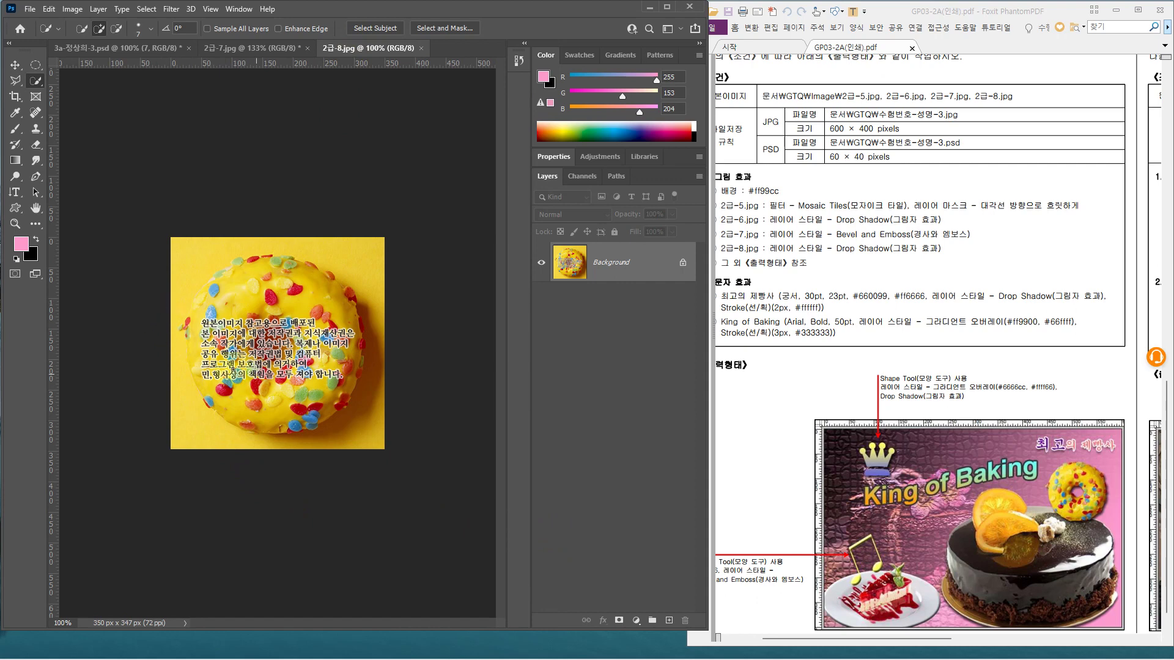
{"action": "left_click_drag", "start_coordinate": [37, 86], "coordinate": [73, 85]}
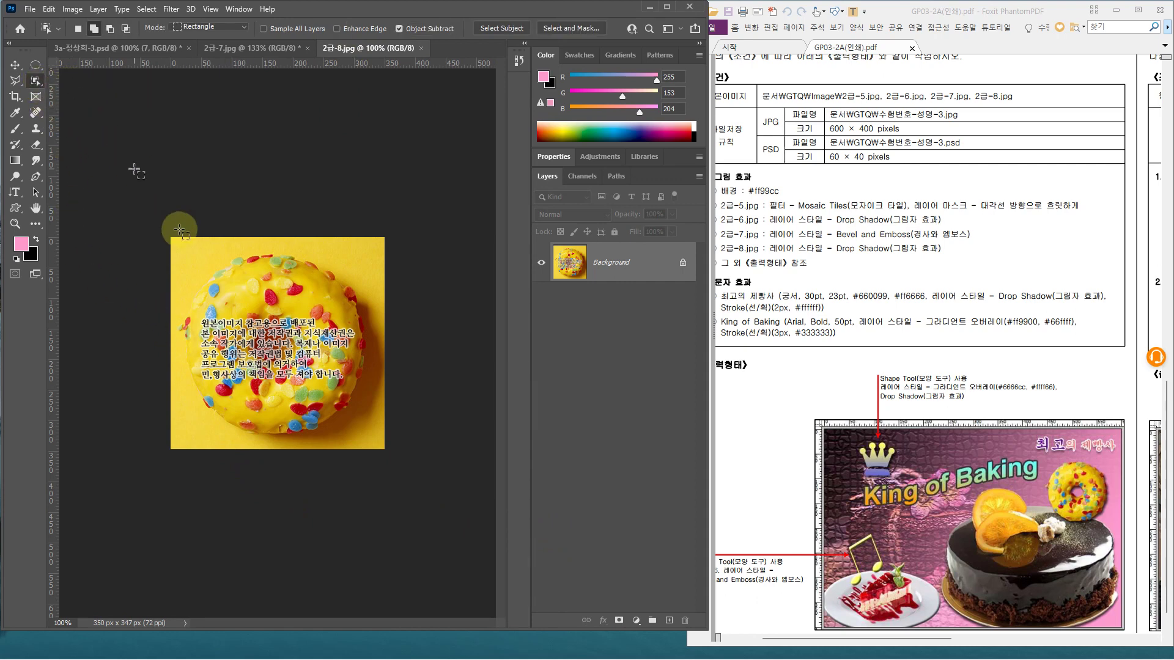
{"action": "left_click_drag", "start_coordinate": [176, 249], "coordinate": [373, 448]}
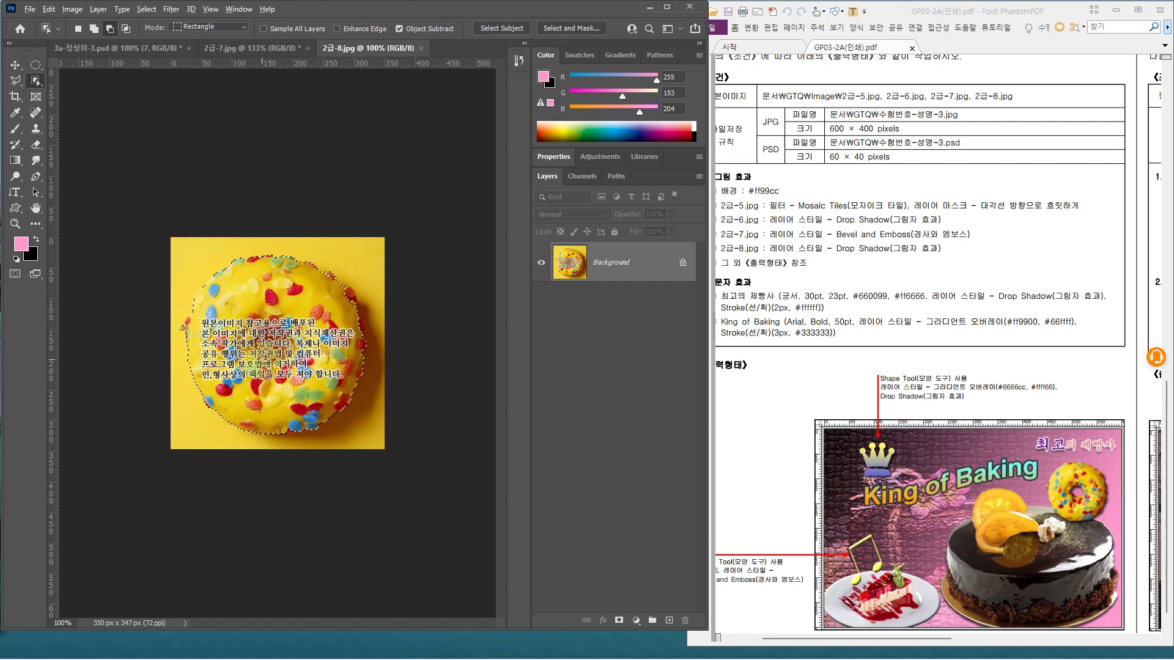
{"action": "scroll", "coordinate": [267, 364], "scroll_direction": "up", "scroll_amount": 1, "text": "alt"}
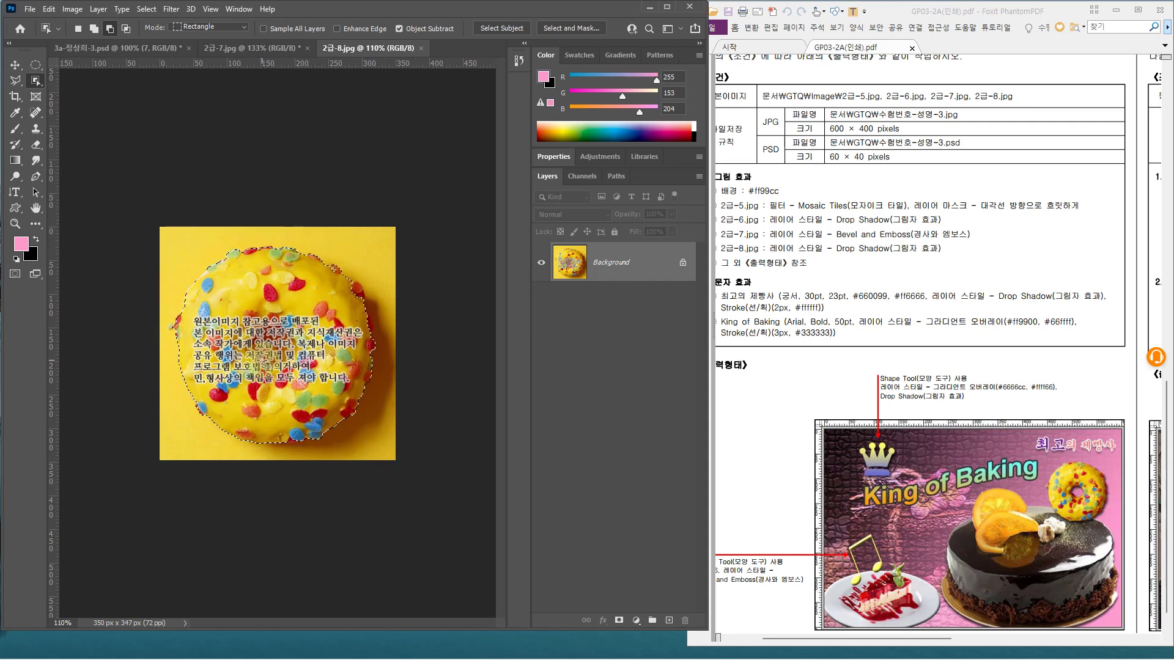
{"action": "scroll", "coordinate": [276, 345], "scroll_direction": "up", "scroll_amount": 3, "text": "alt"}
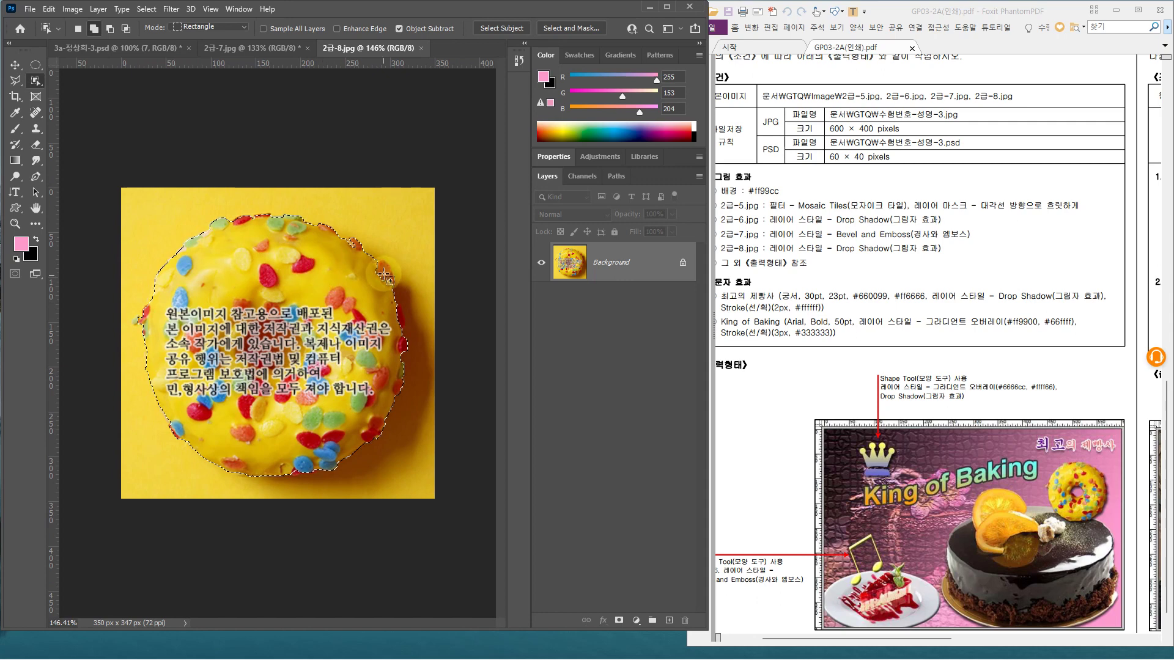
Add the left sprinkle with Quick Selection and paste the donut into the composite as Layer 1
{"action": "left_click", "coordinate": [41, 83]}
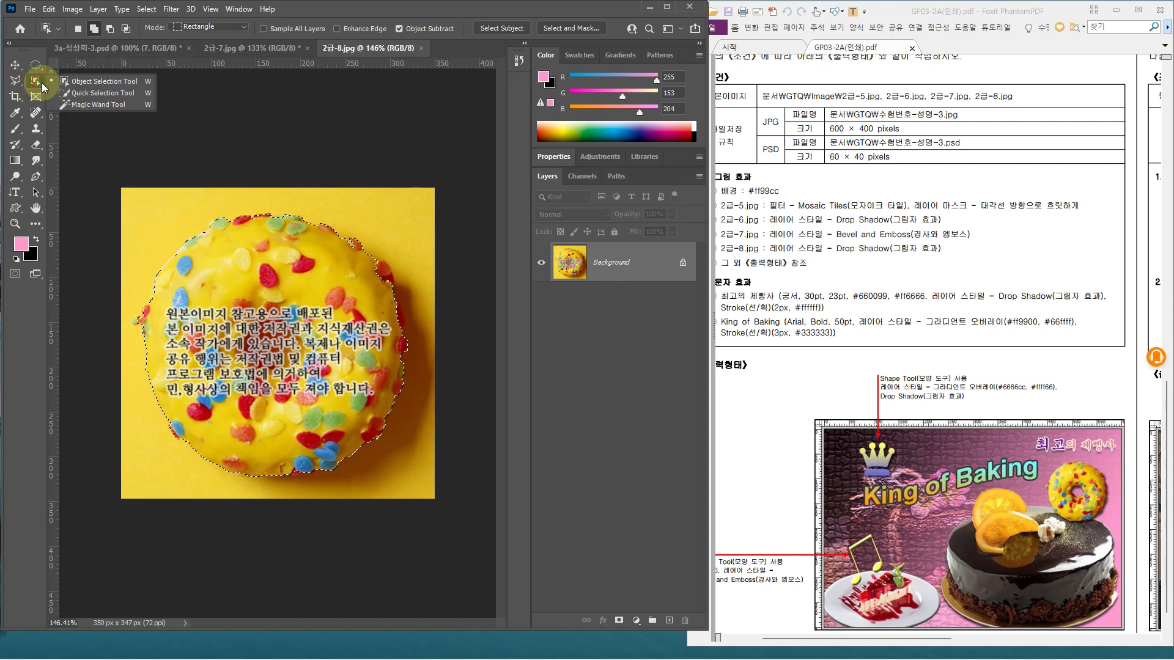
{"action": "left_click", "coordinate": [105, 93]}
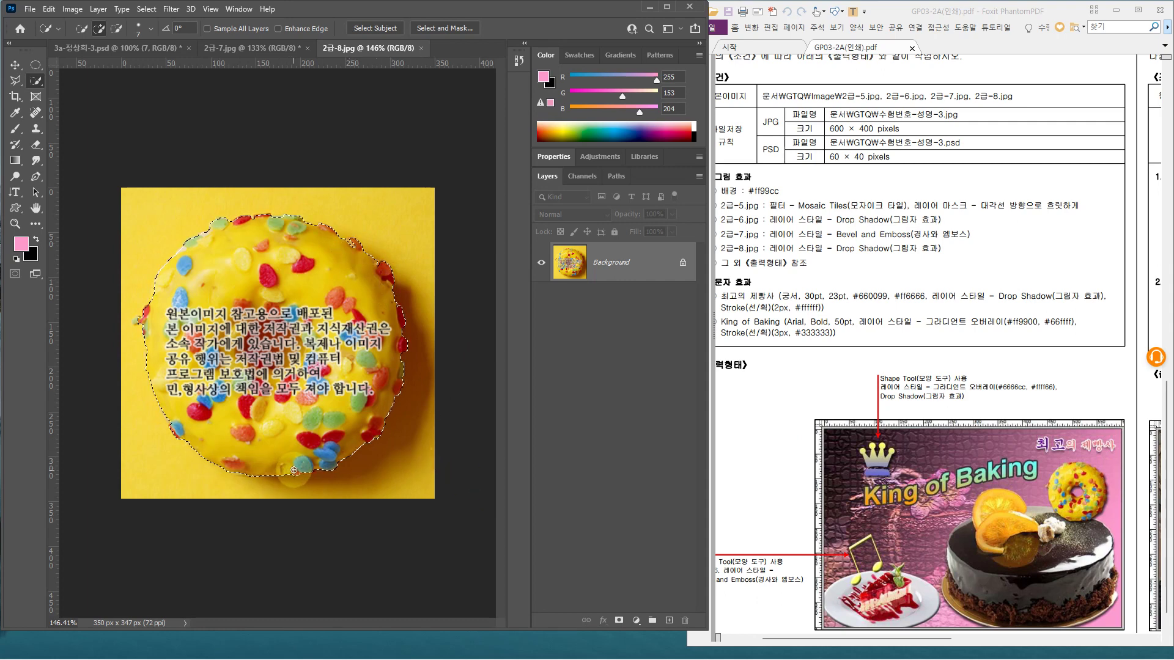
{"action": "left_click", "coordinate": [139, 318]}
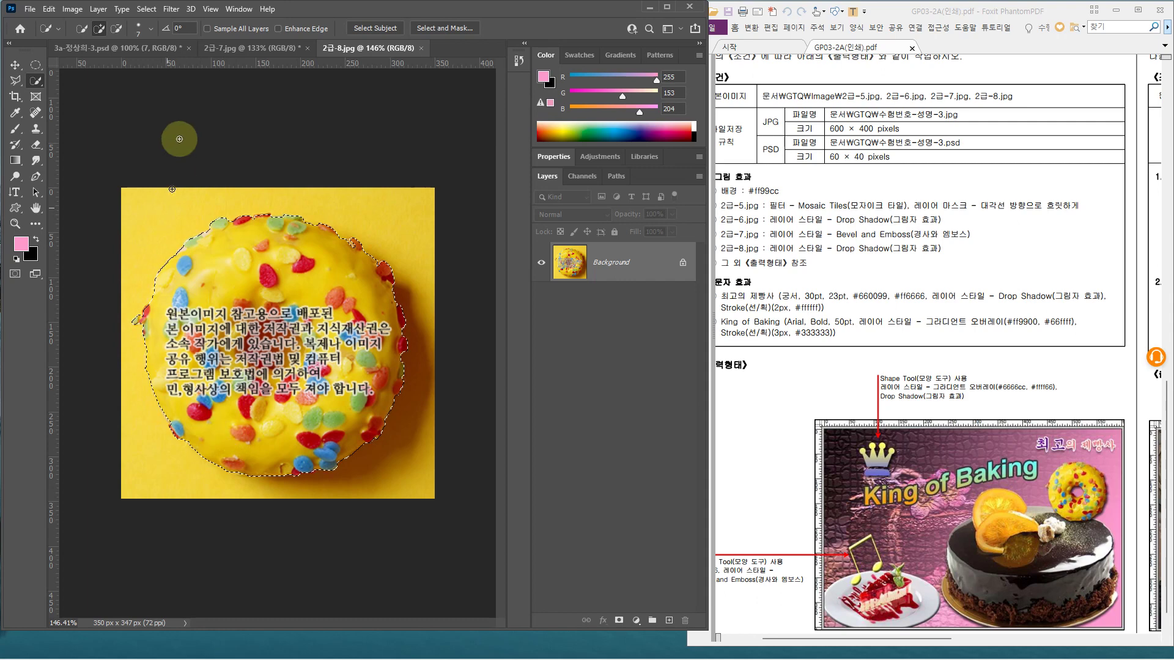
{"action": "left_click", "coordinate": [77, 48]}
{"action": "key", "text": "ctrl+v"}
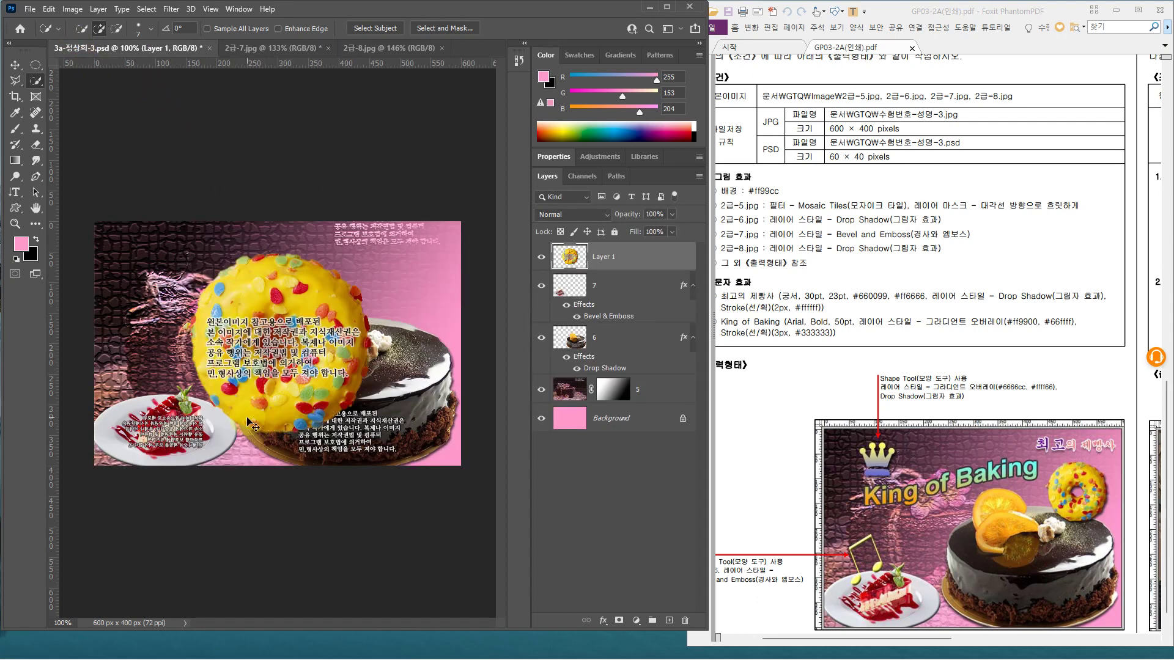
Delete the pasted donut Layer 1 from the composite and go back to 2급-8.jpg
{"action": "key", "text": "ctrl+t"}
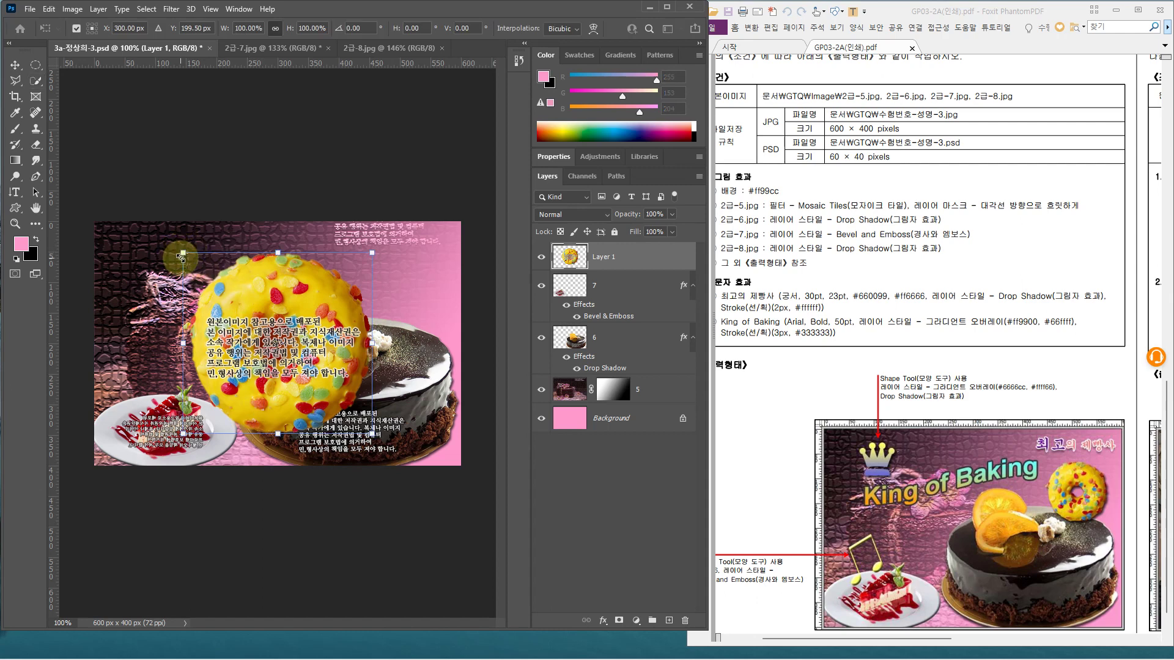
{"action": "key", "text": "Return"}
{"action": "key", "text": "w"}
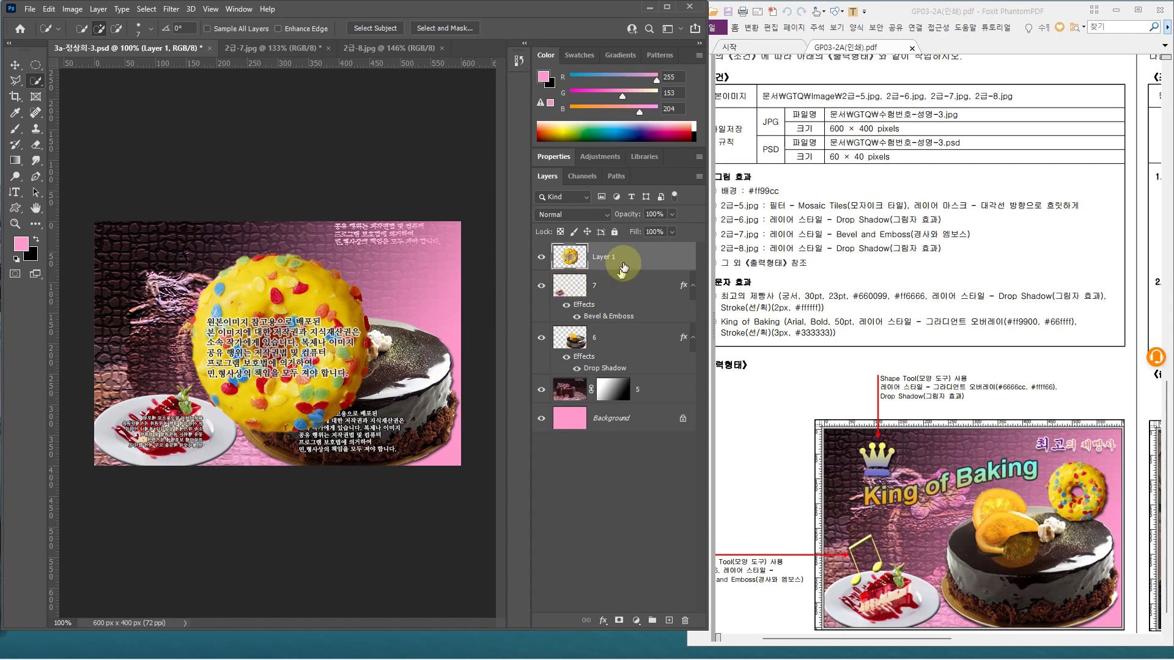
{"action": "key", "text": "Delete"}
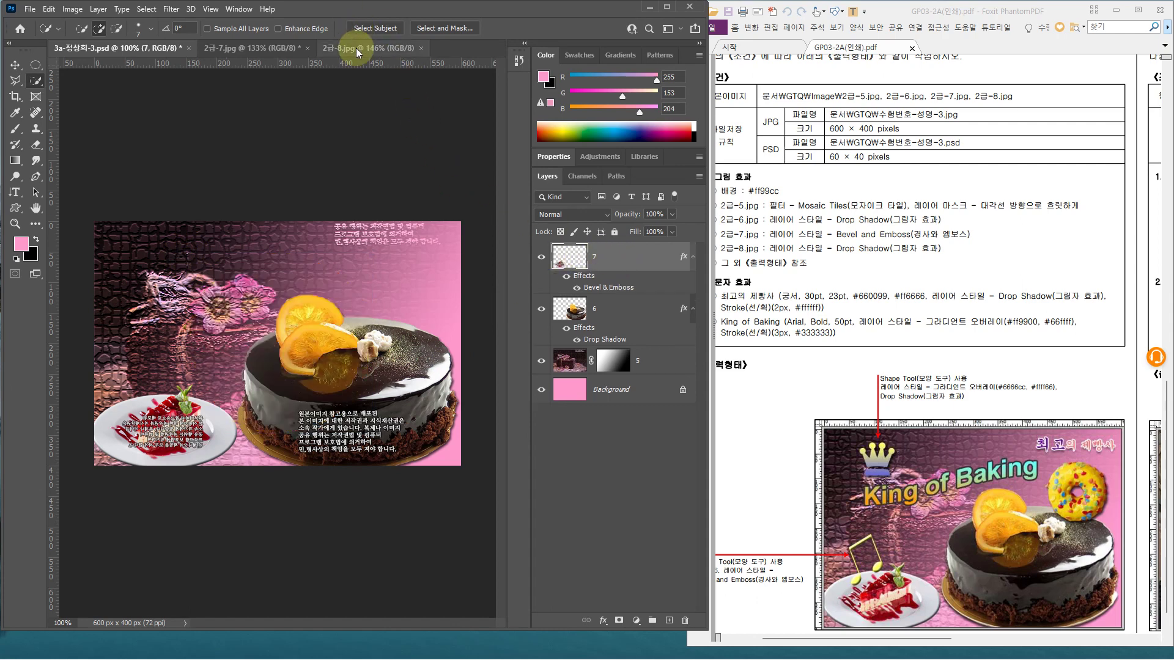
{"action": "left_click", "coordinate": [367, 48]}
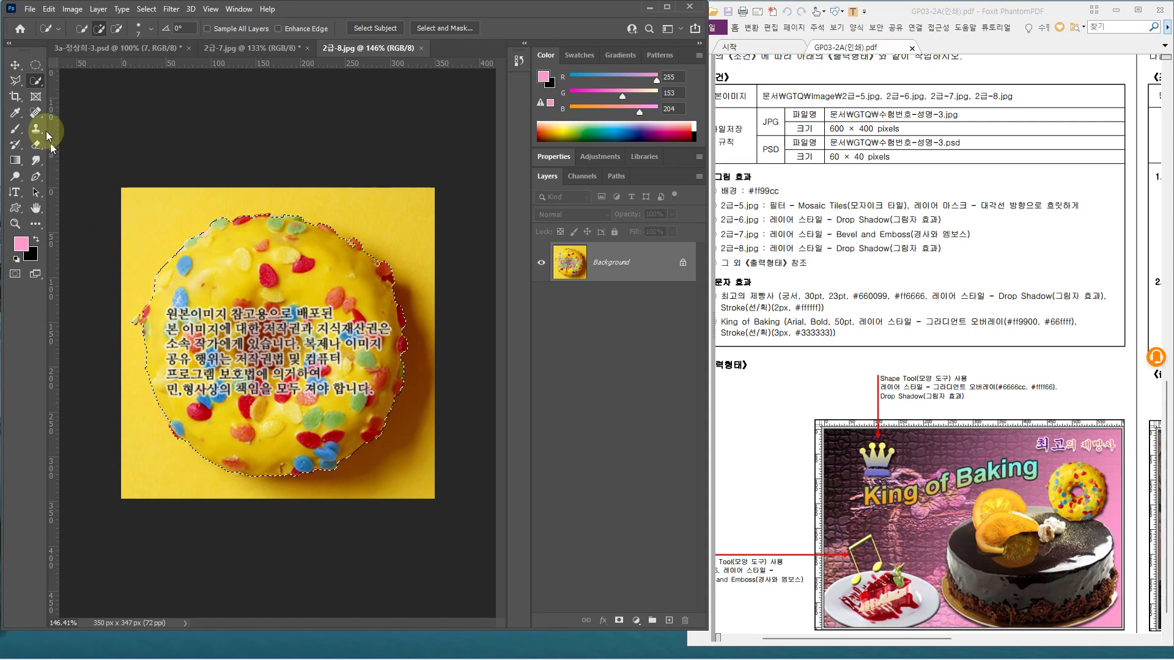
Subtract the donut's centre hole from the selection with an elliptical marquee
{"action": "left_click_drag", "start_coordinate": [35, 80], "coordinate": [96, 96]}
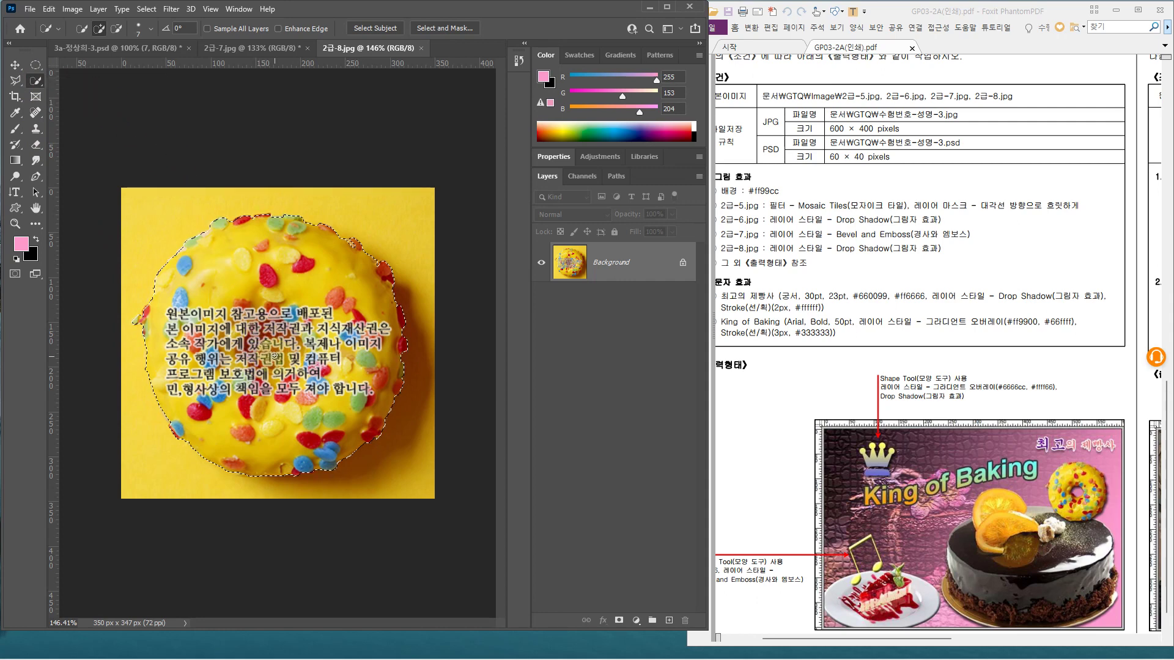
{"action": "left_click", "coordinate": [116, 29]}
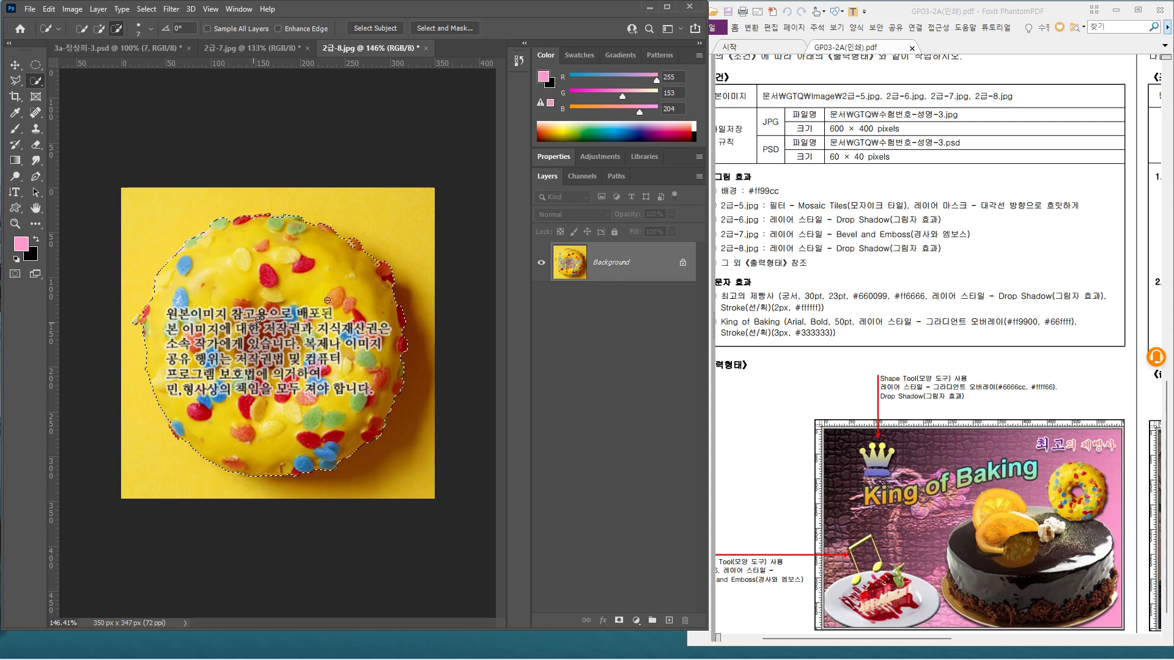
{"action": "left_click", "coordinate": [35, 66]}
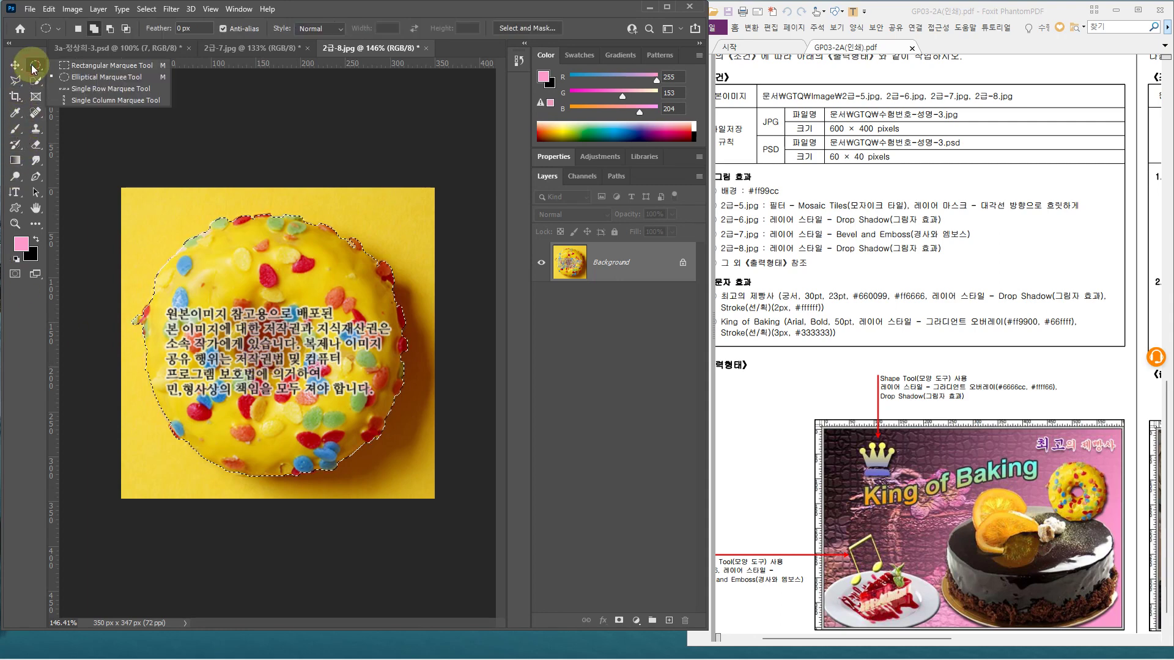
{"action": "left_click", "coordinate": [79, 79]}
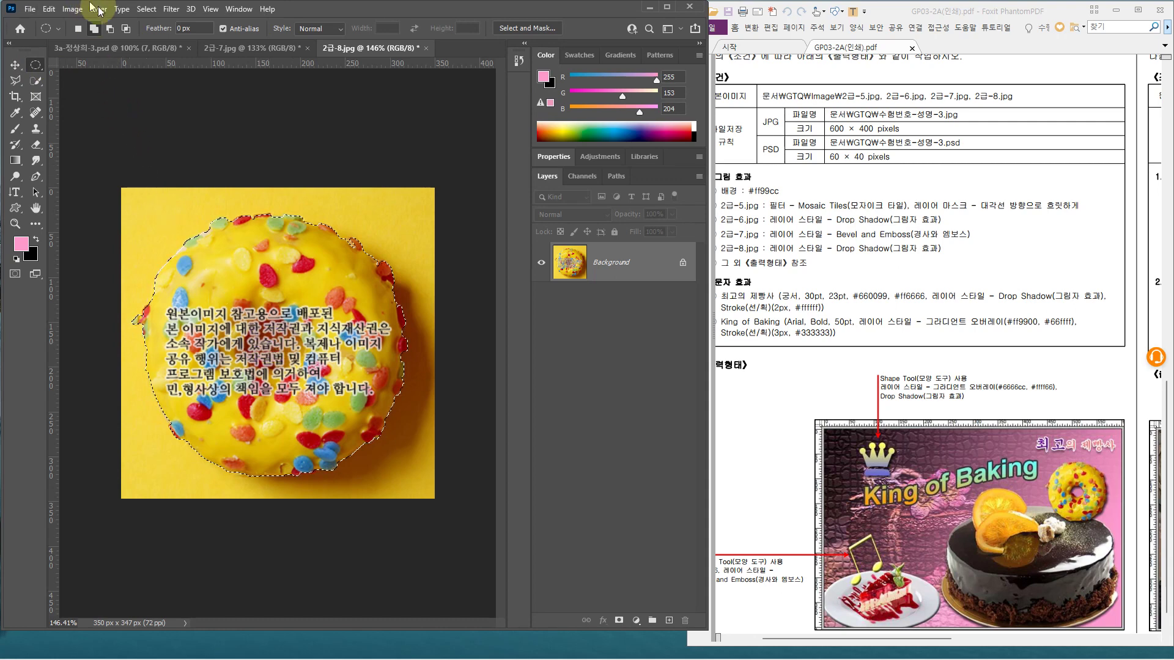
{"action": "left_click", "coordinate": [109, 28]}
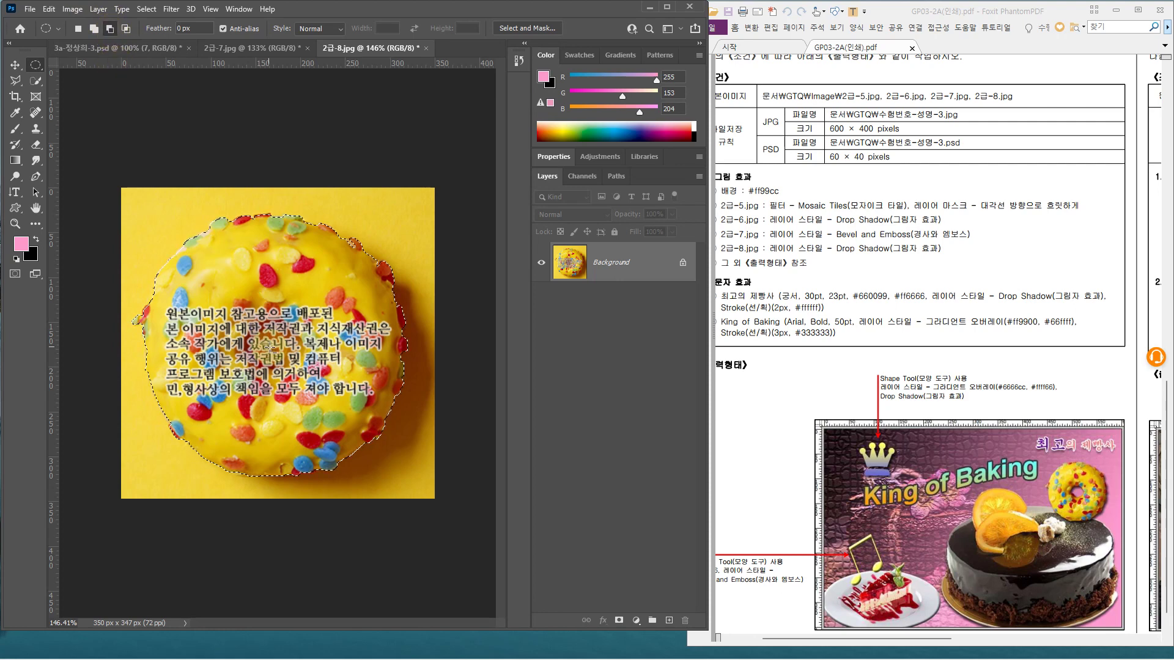
{"action": "left_click_drag", "start_coordinate": [271, 347], "coordinate": [294, 372]}
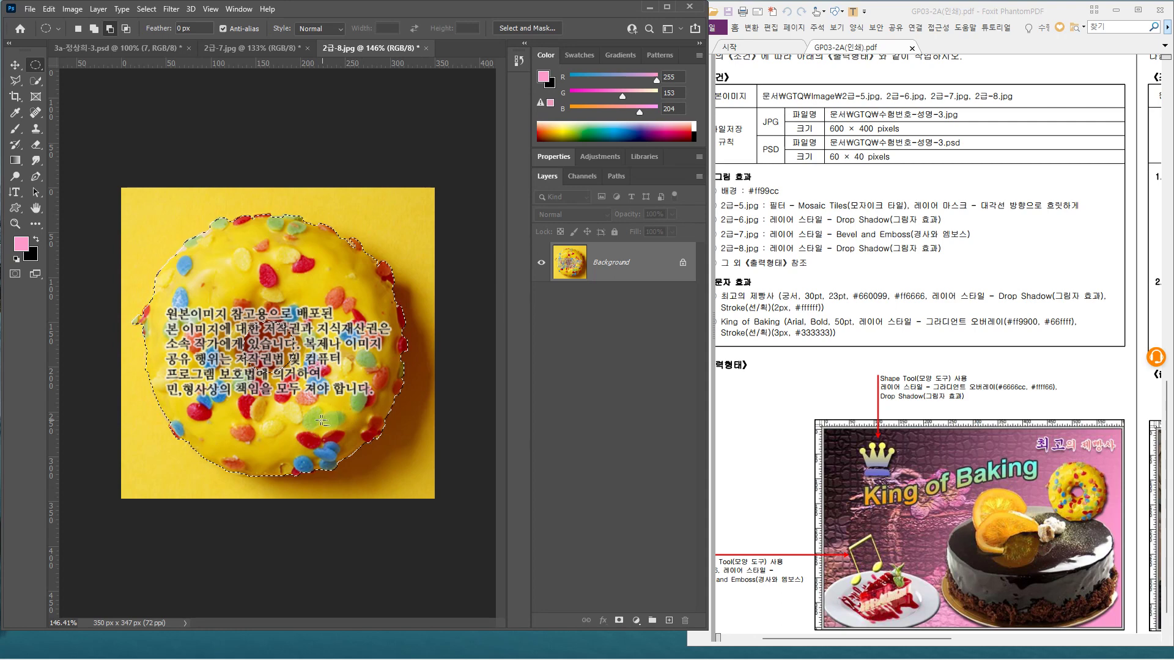
Copy the donut and paste it into the composite as Layer 1 above layer 7
{"action": "key", "text": "ctrl+c"}
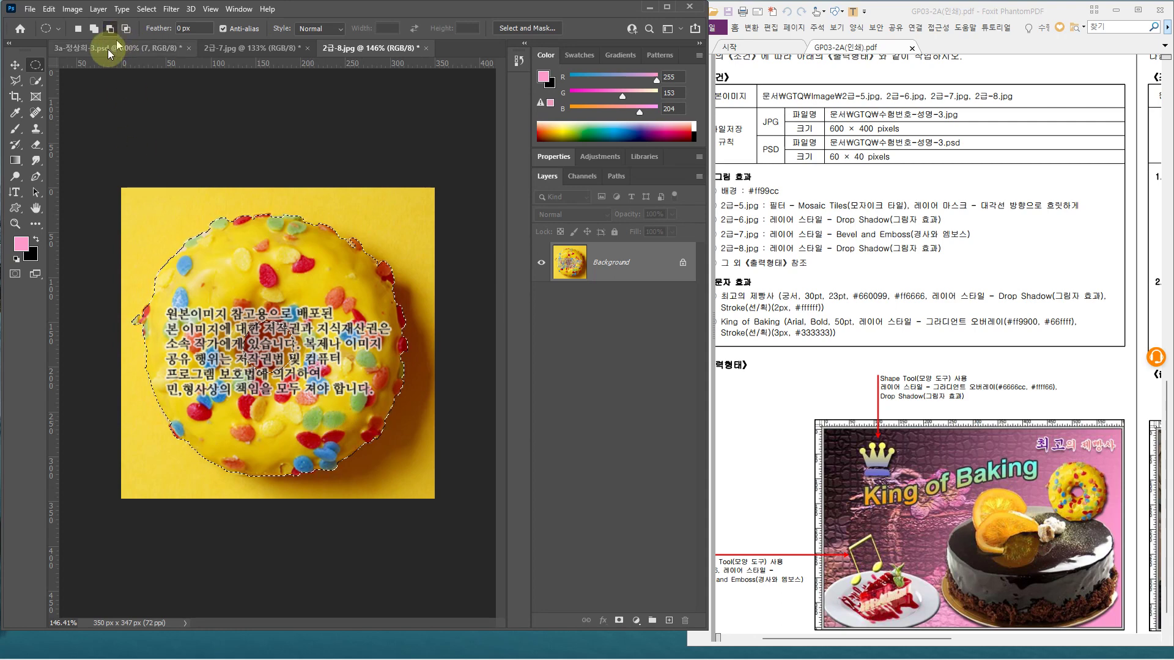
{"action": "left_click", "coordinate": [101, 49]}
{"action": "key", "text": "ctrl+v"}
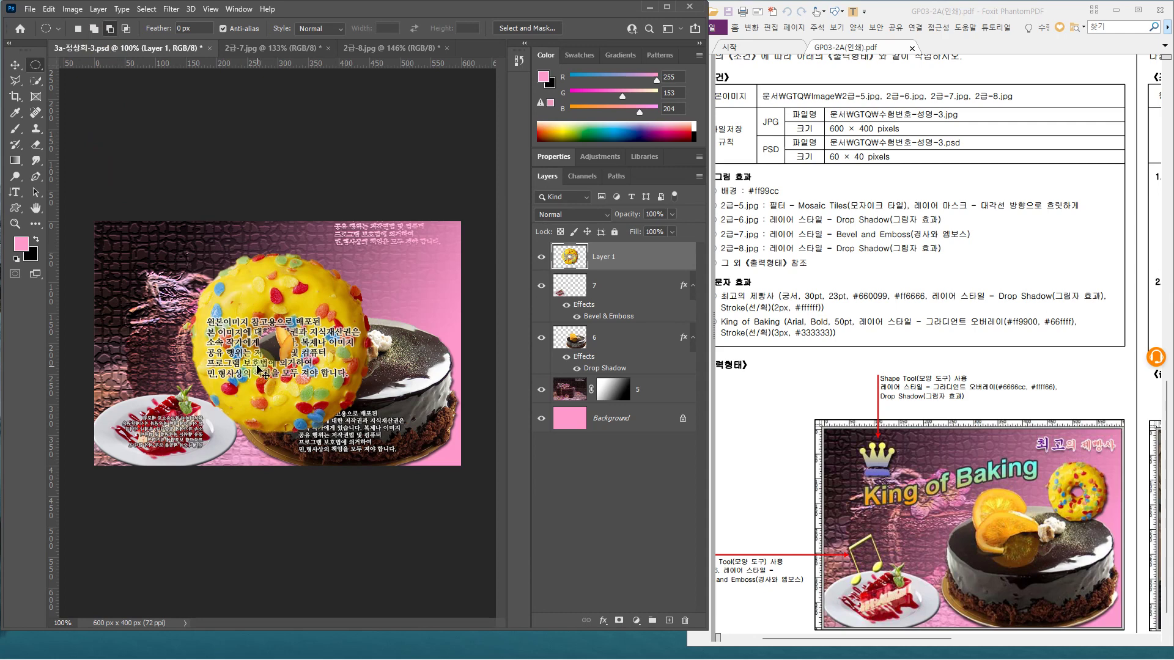
Shrink the donut to about half size at the upper right above the cake and name its layer 8
{"action": "key", "text": "ctrl+t"}
{"action": "left_click_drag", "start_coordinate": [207, 275], "coordinate": [248, 322]}
{"action": "left_click_drag", "start_coordinate": [297, 351], "coordinate": [378, 261]}
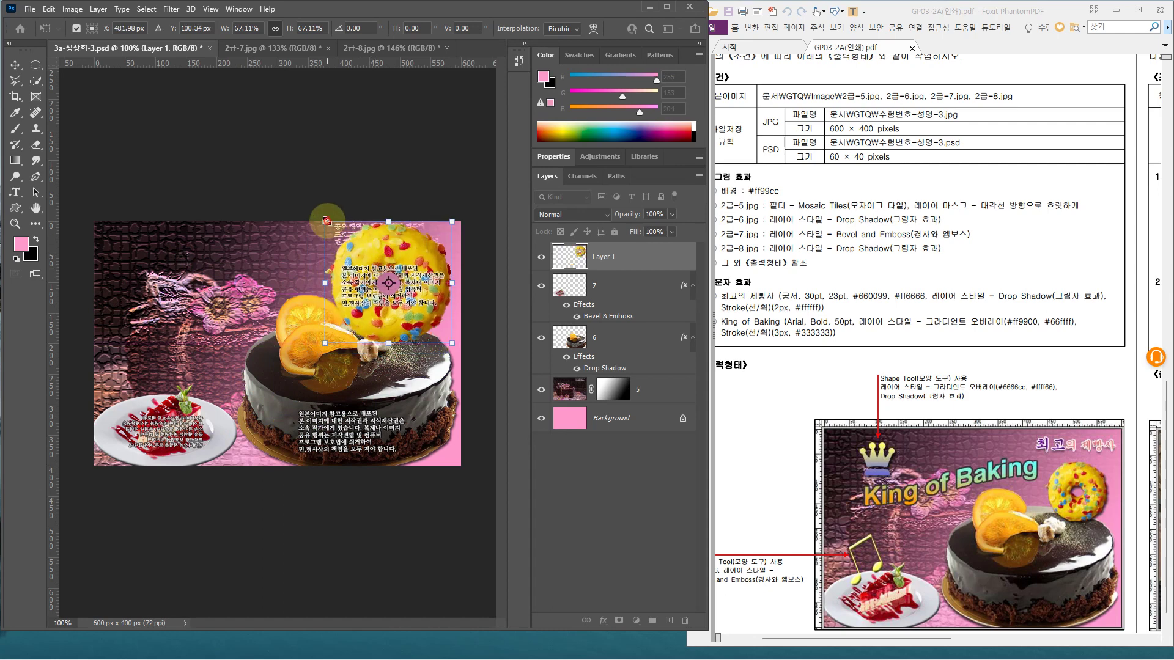
{"action": "left_click_drag", "start_coordinate": [326, 222], "coordinate": [364, 257]}
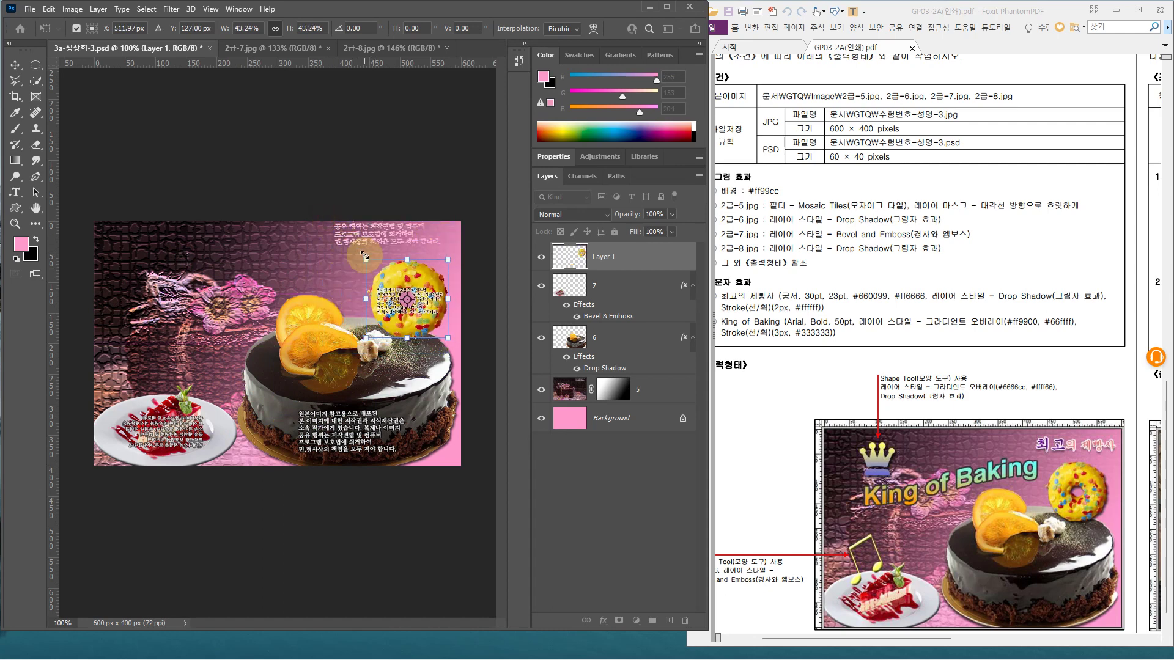
{"action": "key", "text": "m"}
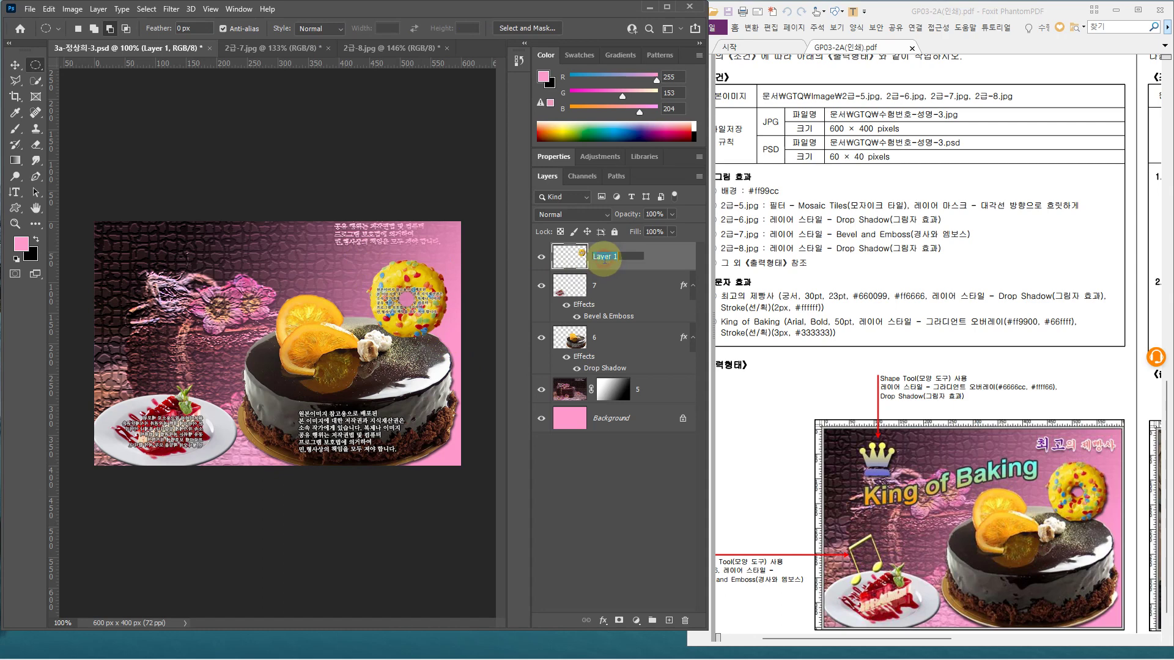
{"action": "type", "text": "8"}
{"action": "key", "text": "Return"}
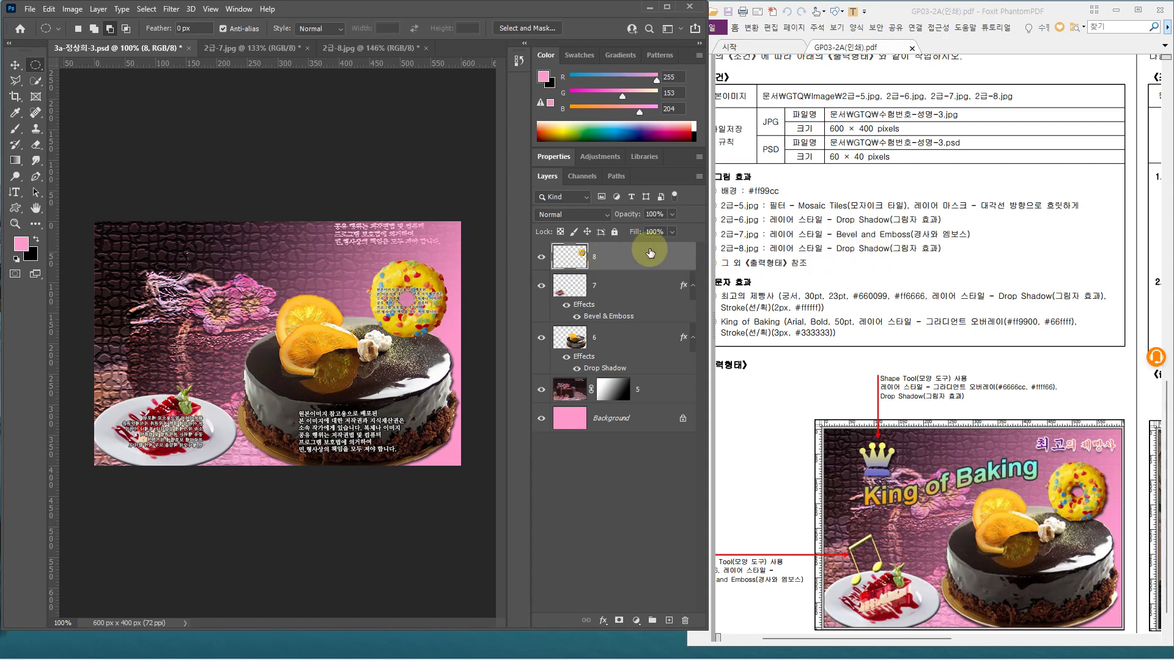
Give layer 8 a Drop Shadow (Multiply, 75%, 120°, 4 px distance and size)
{"action": "left_click", "coordinate": [662, 258]}
{"action": "double_click", "coordinate": [662, 258]}
{"action": "left_click", "coordinate": [486, 324]}
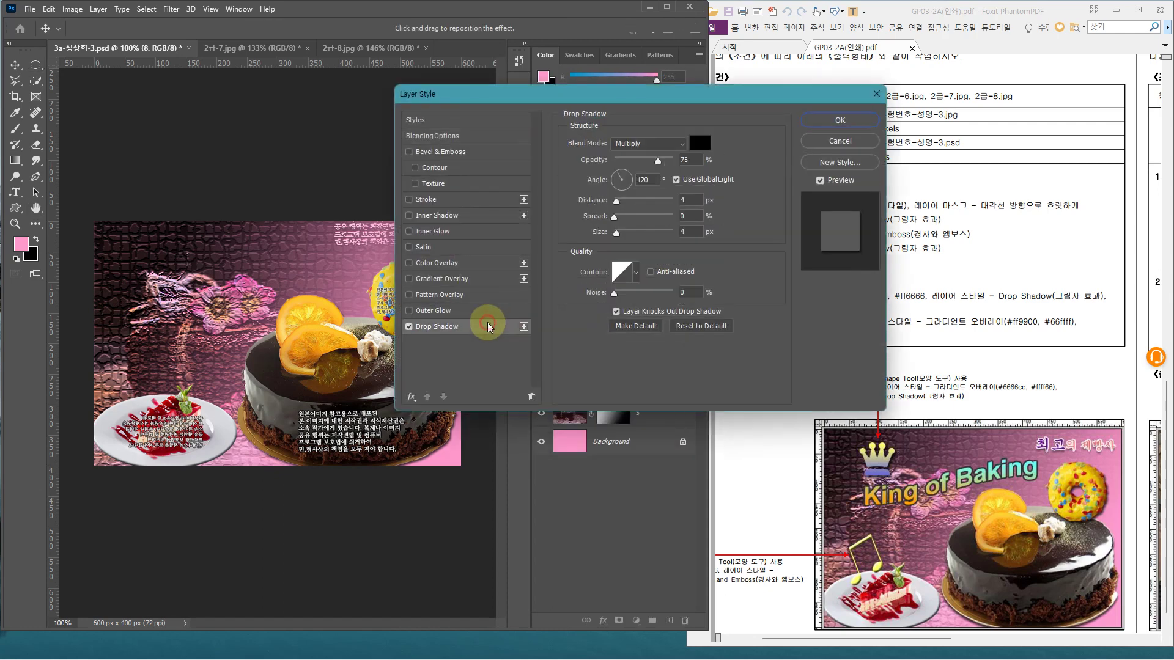
{"action": "left_click", "coordinate": [833, 120]}
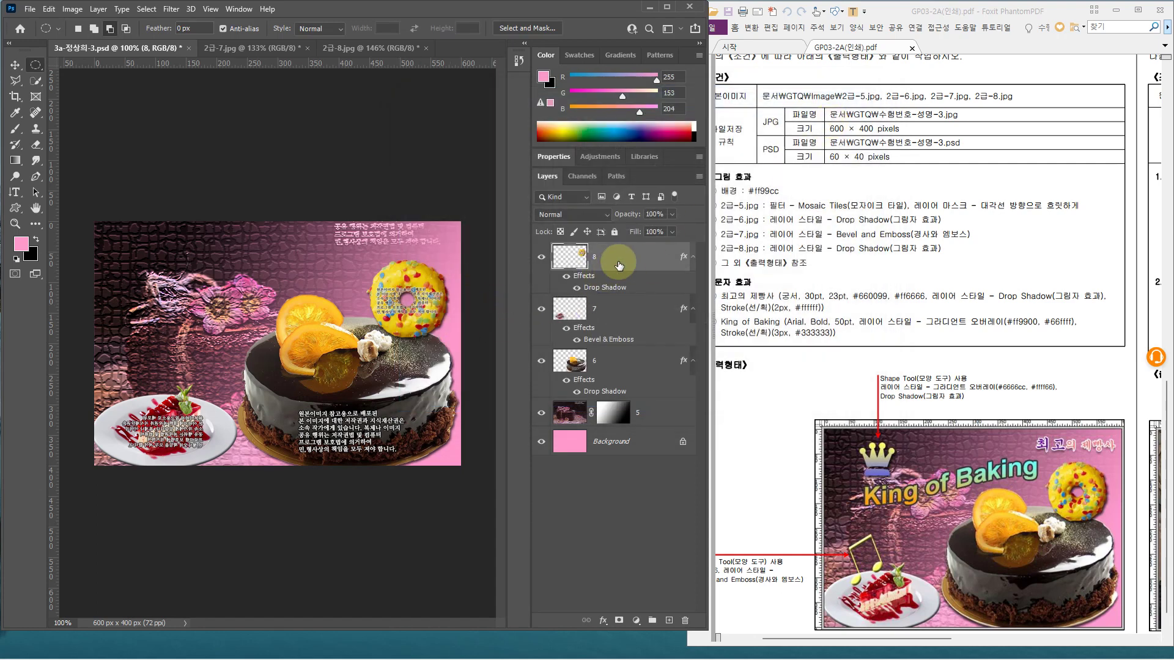
Draw a pink Crown 4 custom shape, about 80 px wide, at the canvas's upper left
{"action": "left_click", "coordinate": [15, 209]}
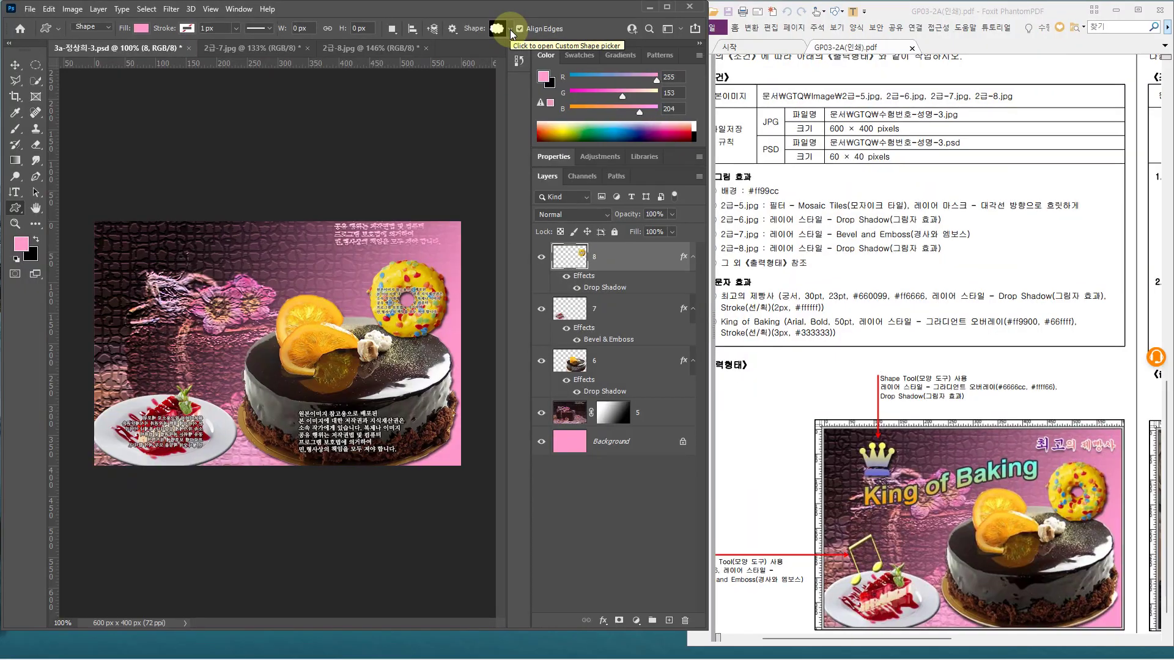
{"action": "left_click", "coordinate": [507, 59]}
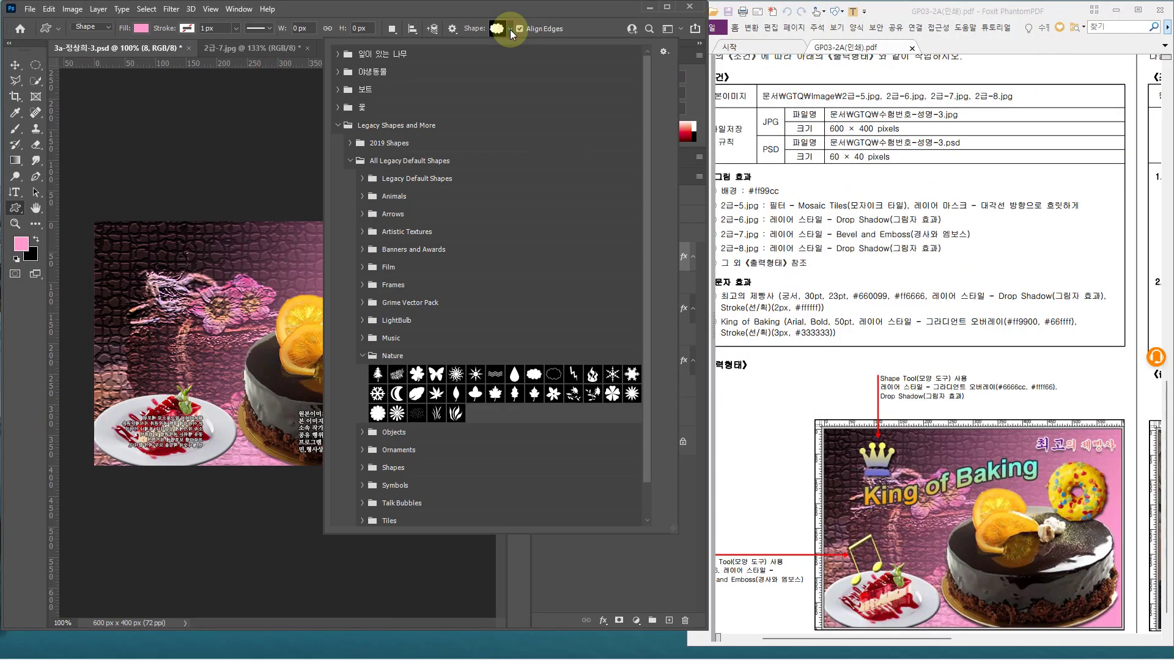
{"action": "left_click", "coordinate": [364, 432]}
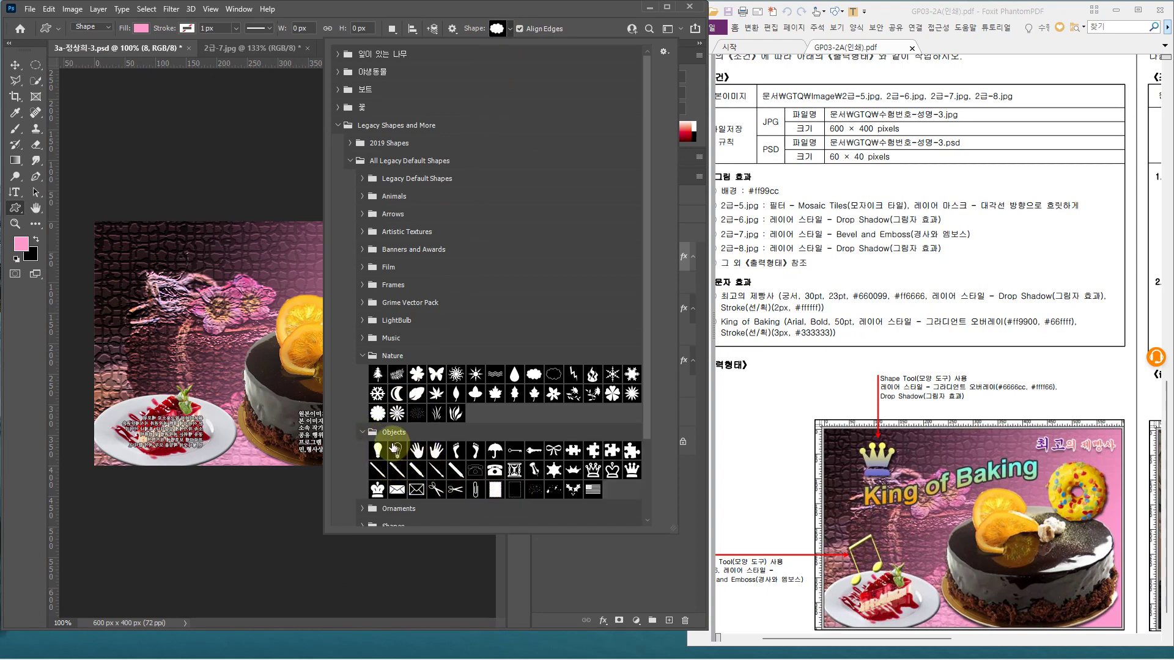
{"action": "double_click", "coordinate": [632, 472]}
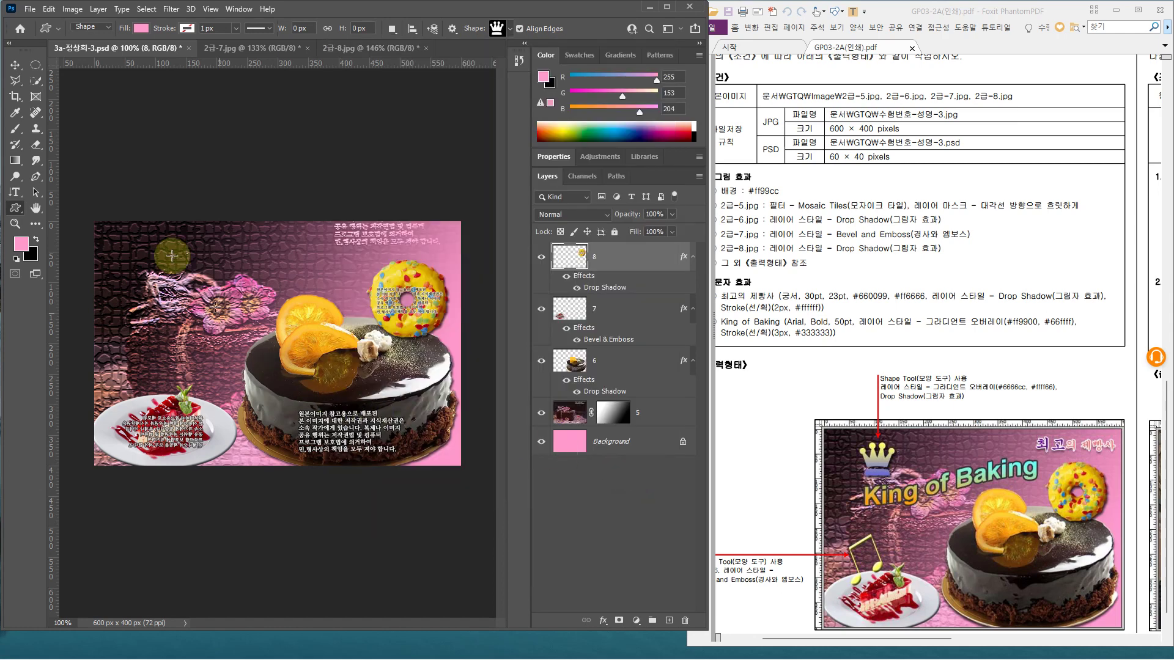
{"action": "left_click_drag", "start_coordinate": [122, 233], "coordinate": [170, 282]}
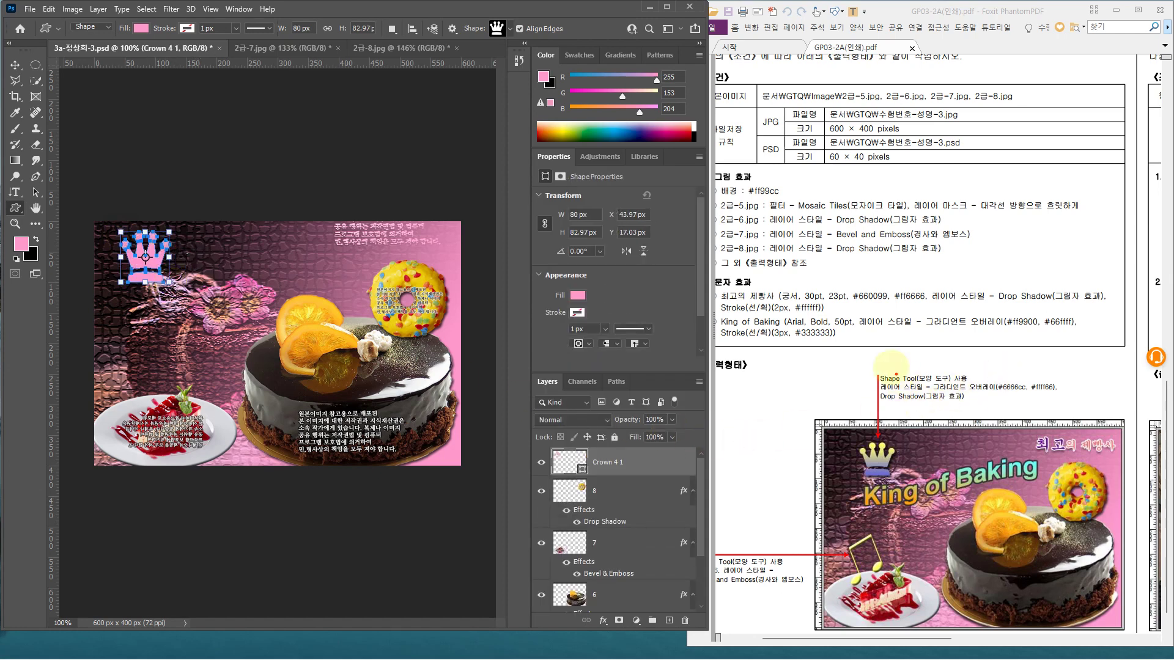
{"action": "left_click_drag", "start_coordinate": [876, 361], "coordinate": [1004, 402]}
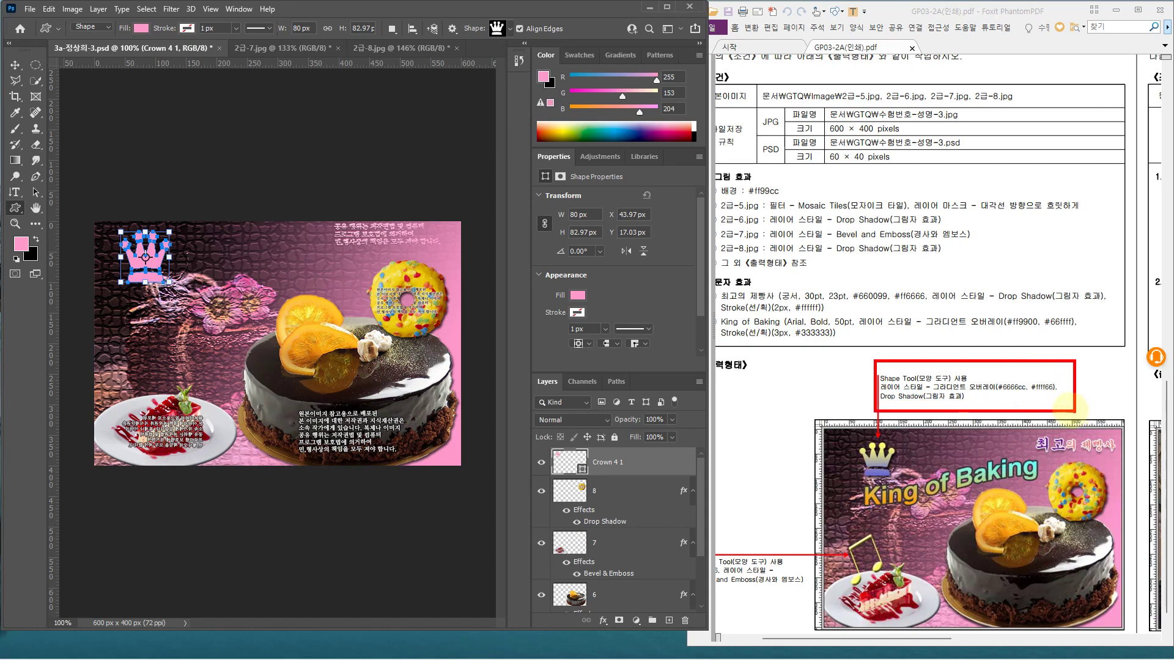
{"action": "double_click", "coordinate": [652, 465]}
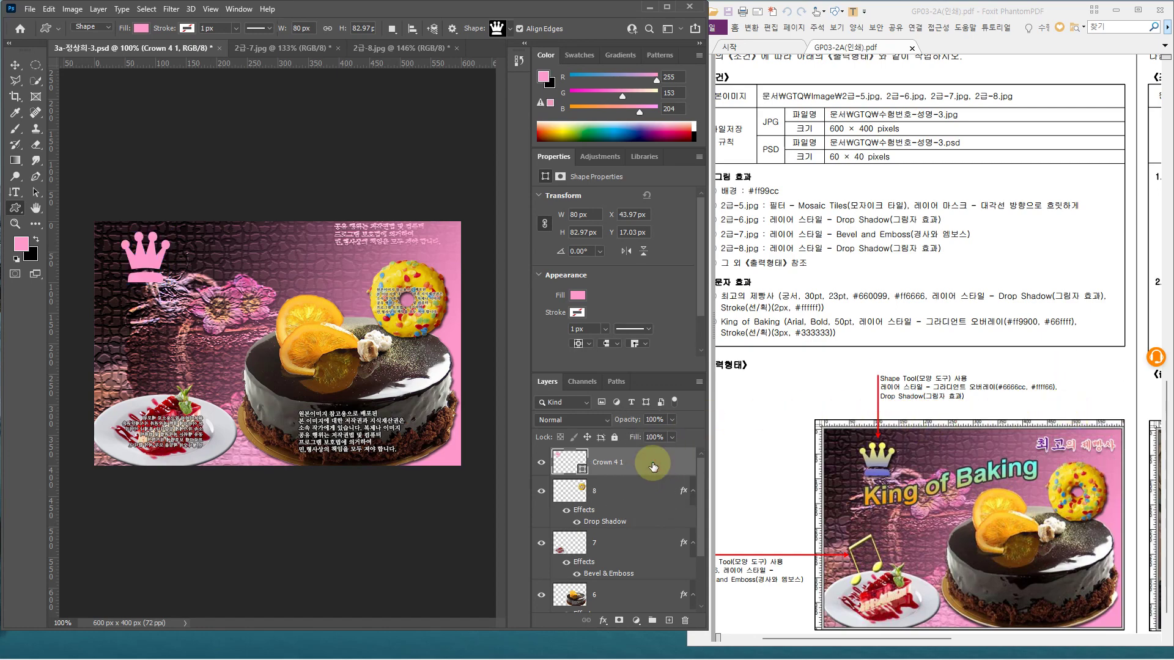
Add a Gradient Overlay to the crown running from #6666cc to #ffff66
{"action": "left_click_drag", "start_coordinate": [692, 92], "coordinate": [613, 73]}
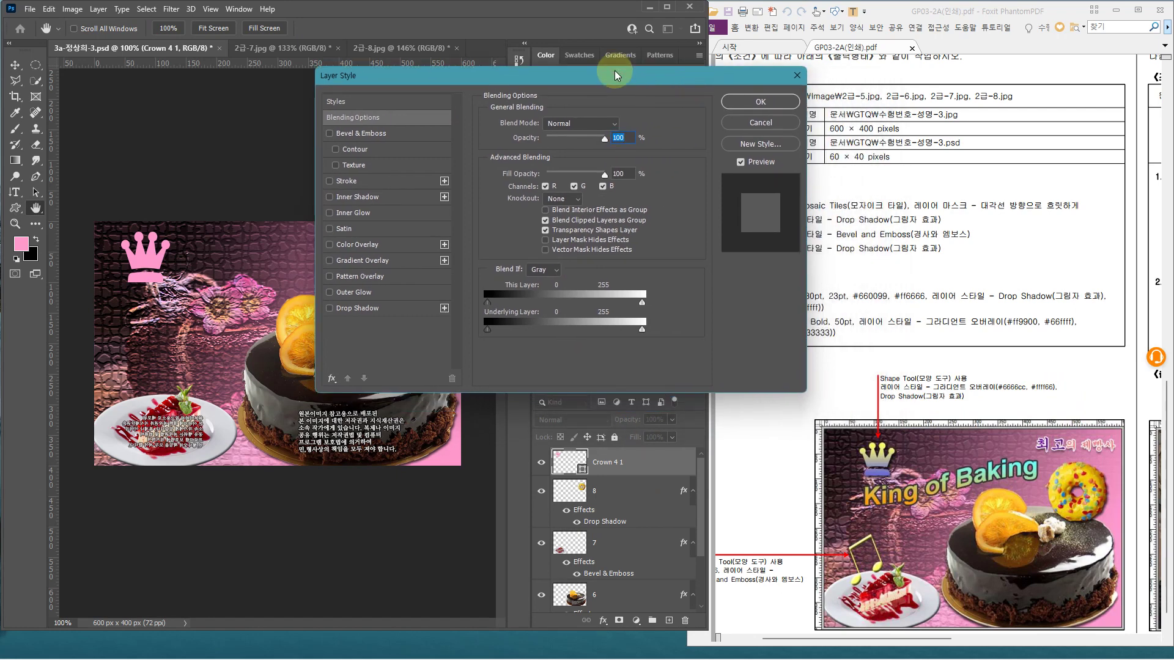
{"action": "left_click", "coordinate": [400, 265]}
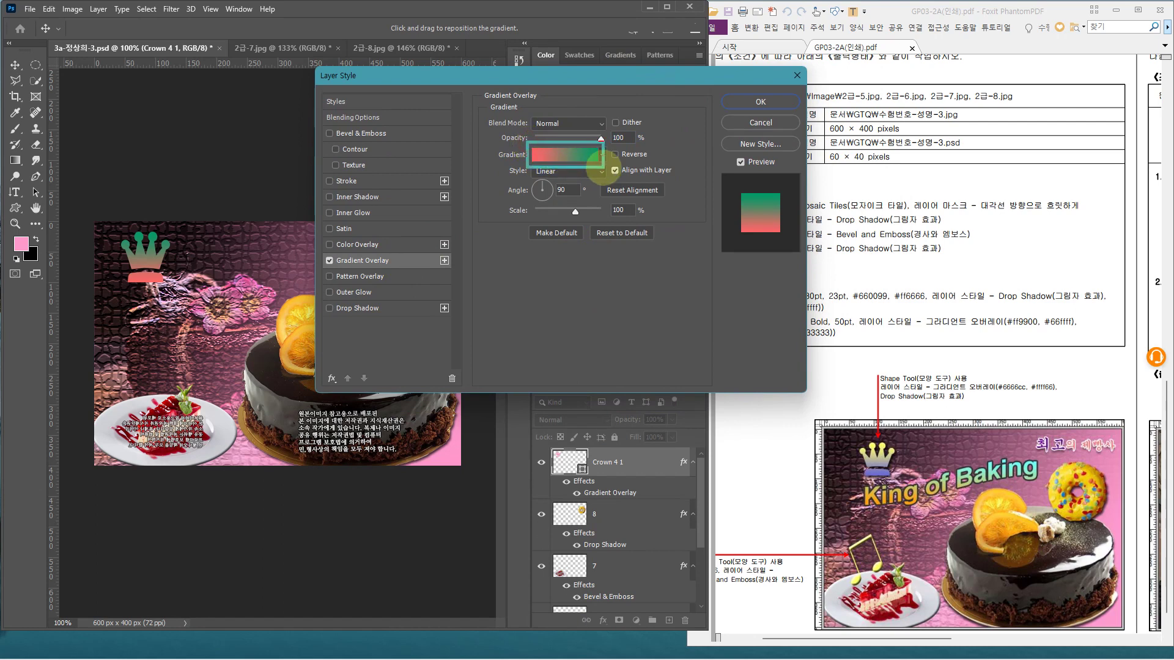
{"action": "left_click", "coordinate": [564, 154]}
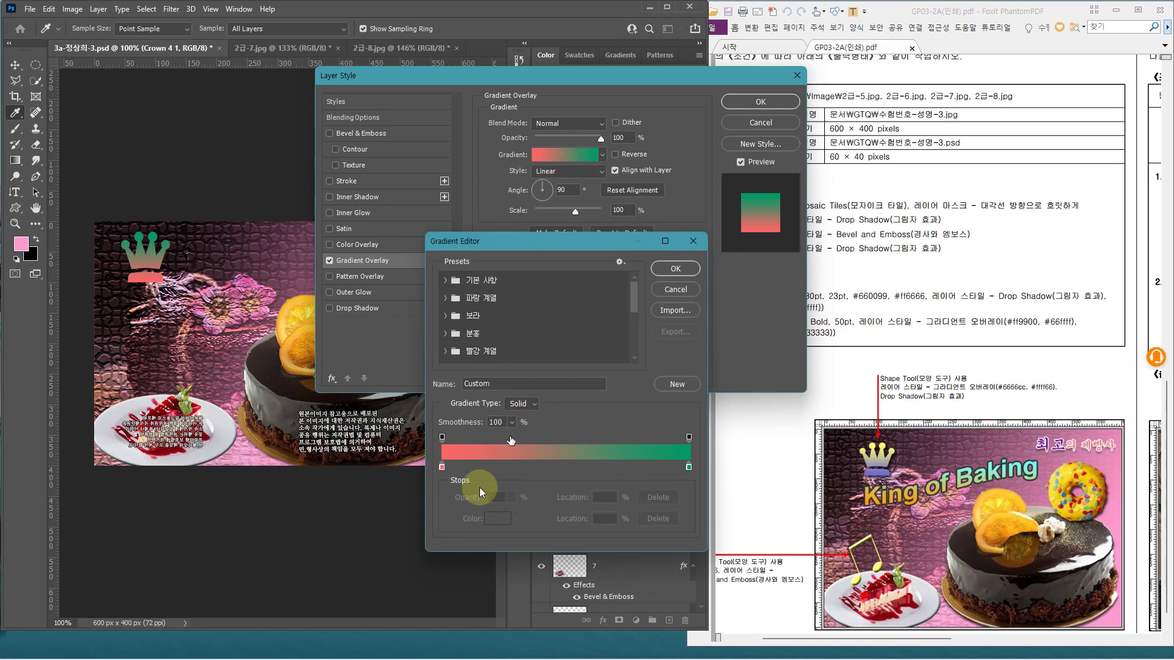
{"action": "double_click", "coordinate": [441, 468]}
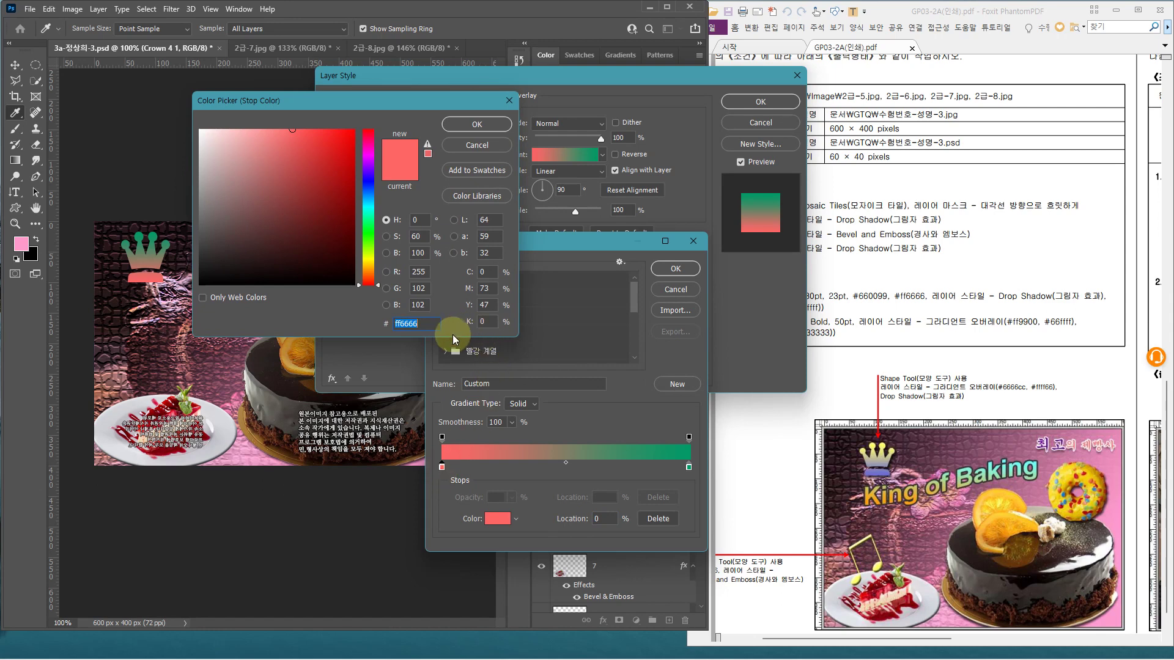
{"action": "type", "text": "6666"}
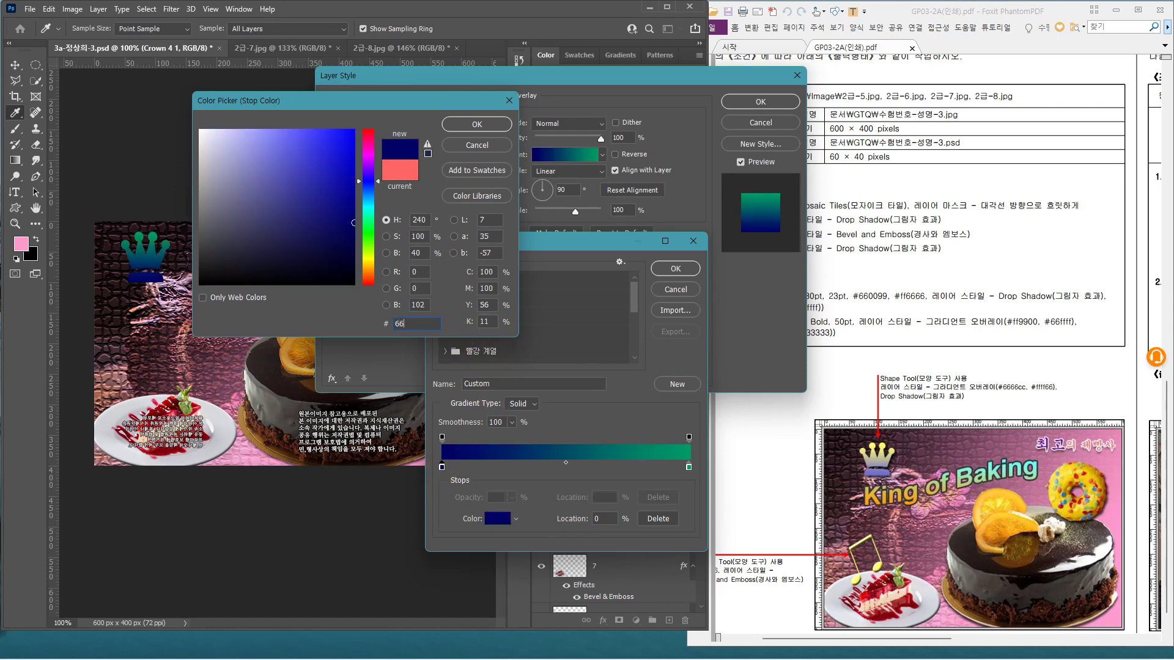
{"action": "type", "text": "cc"}
{"action": "key", "text": "Return"}
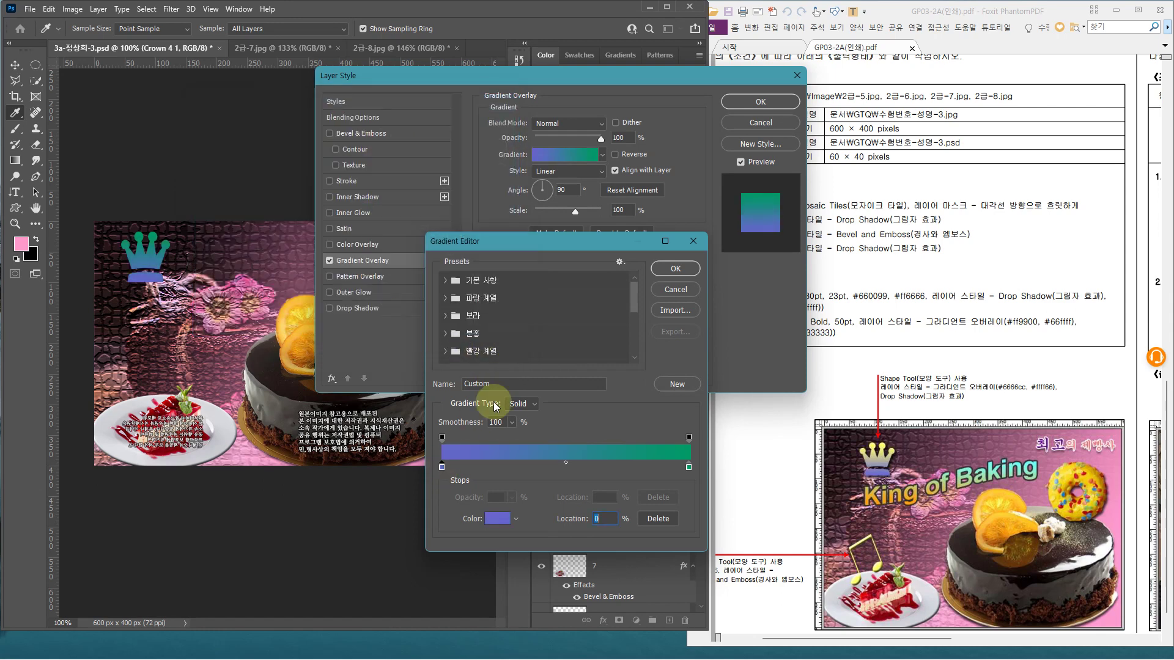
{"action": "double_click", "coordinate": [688, 468]}
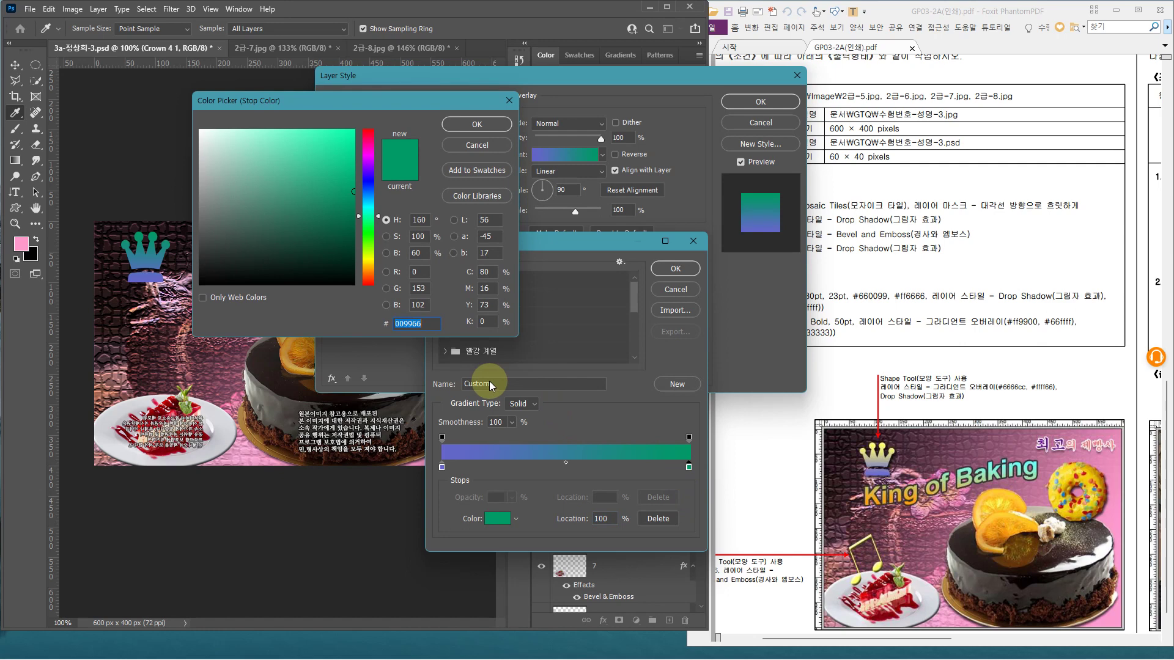
{"action": "type", "text": "ffff6"}
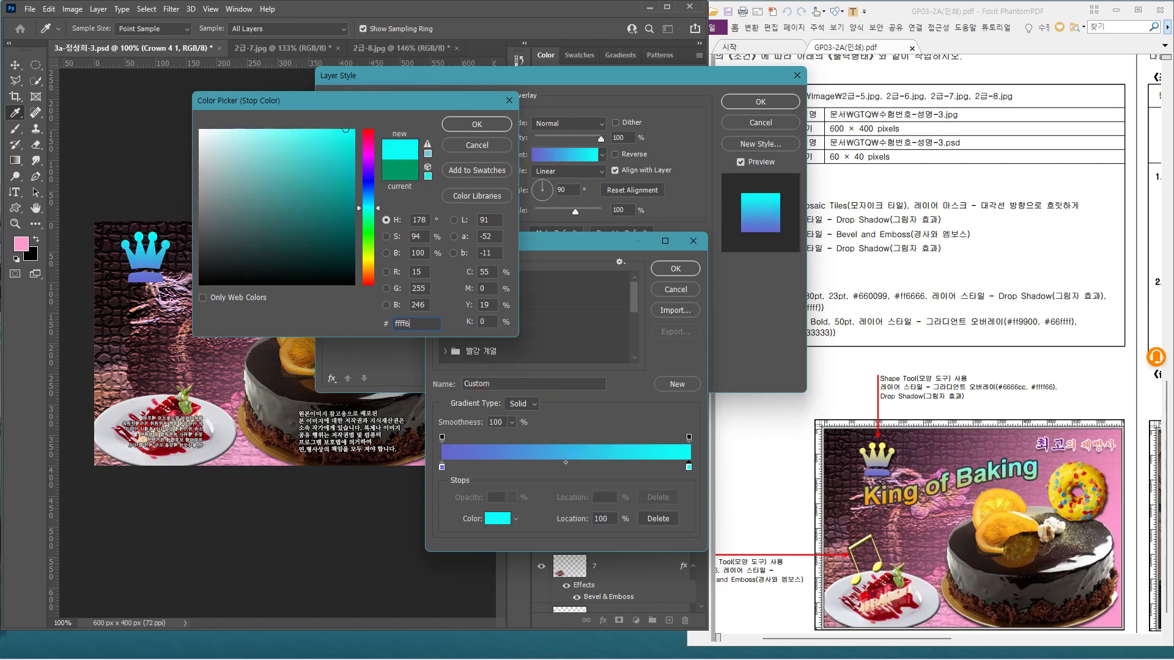
{"action": "type", "text": "6"}
{"action": "key", "text": "Return"}
{"action": "key", "text": "Return"}
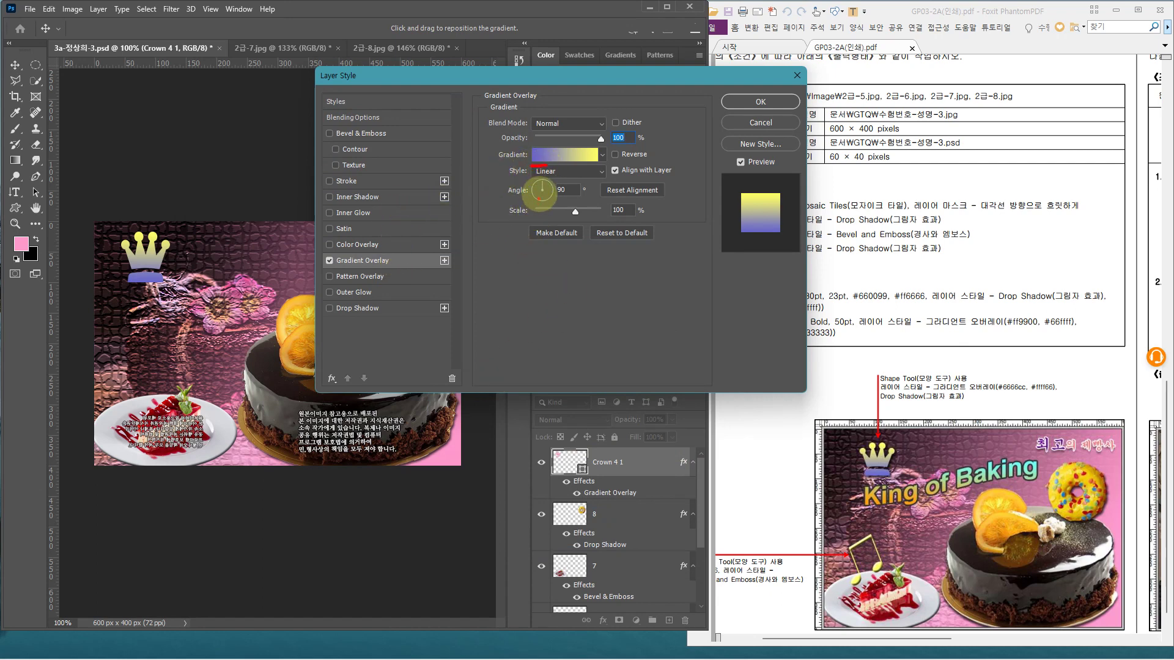
Add a 75% Drop Shadow to the crown and apply both layer styles
{"action": "mouse_move", "coordinate": [541, 191]}
{"action": "left_mouse_down"}
{"action": "mouse_move", "coordinate": [541, 178]}
{"action": "mouse_move", "coordinate": [555, 183]}
{"action": "left_mouse_up"}
{"action": "mouse_move", "coordinate": [891, 475]}
{"action": "left_mouse_down"}
{"action": "mouse_move", "coordinate": [893, 433]}
{"action": "mouse_move", "coordinate": [883, 440]}
{"action": "mouse_move", "coordinate": [913, 450]}
{"action": "left_mouse_up"}
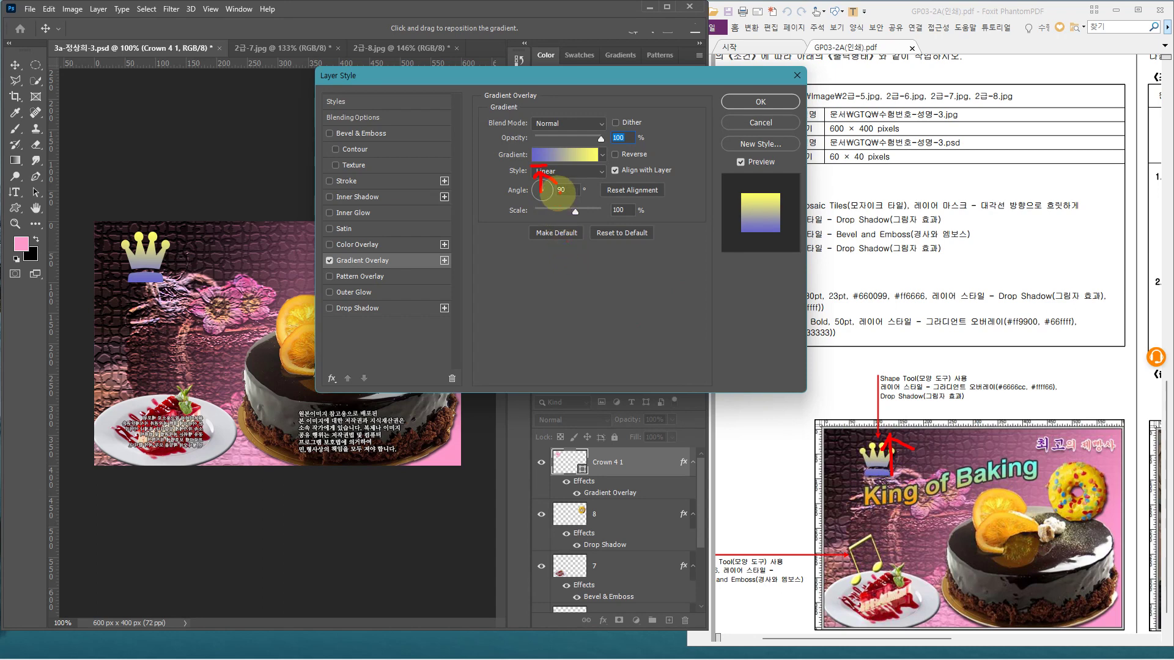
{"action": "key", "text": "Escape"}
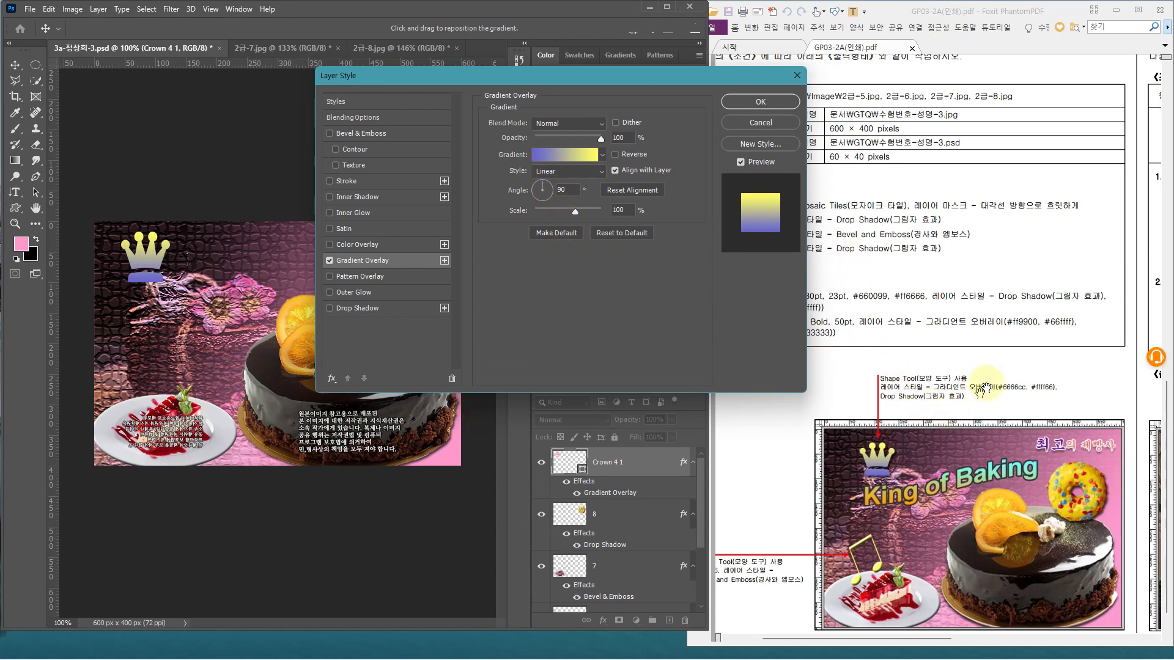
{"action": "left_click", "coordinate": [401, 307]}
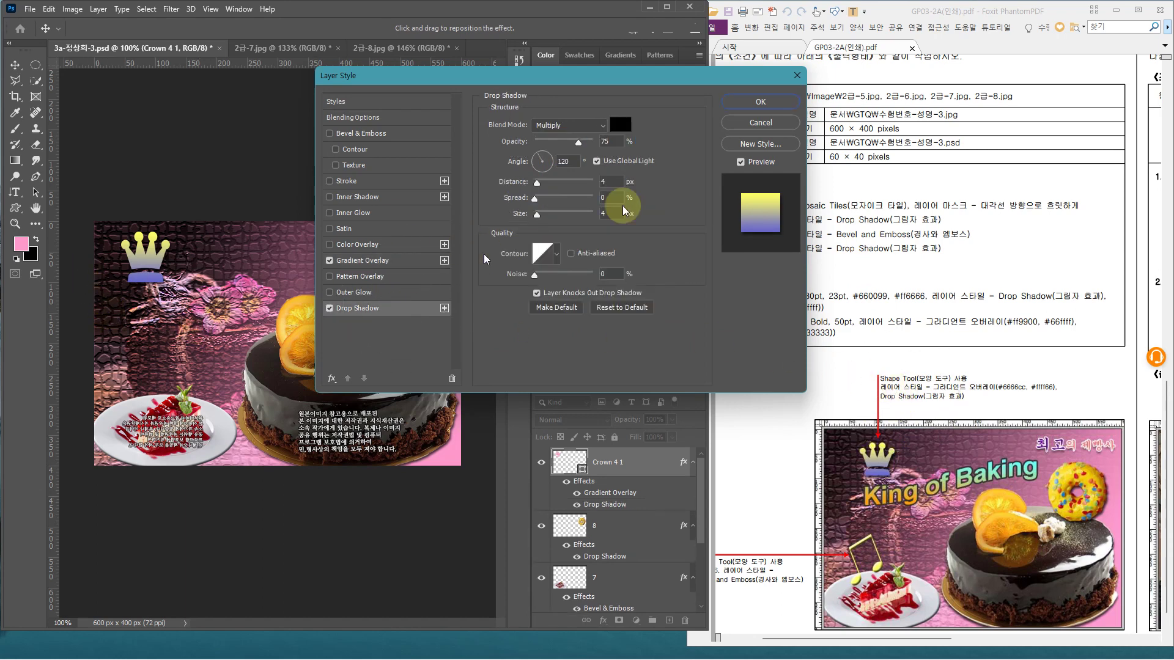
{"action": "left_click", "coordinate": [761, 101]}
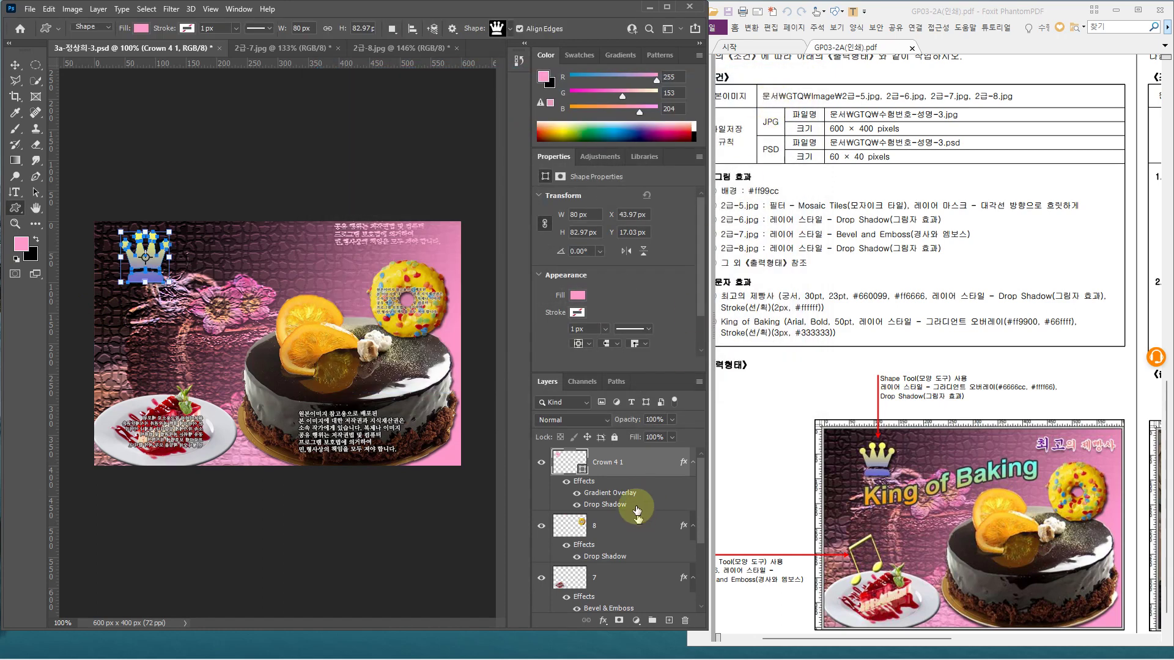
Nudge the Crown layer a few pixels right and down using arrow keys in Free Transform
{"action": "left_click", "coordinate": [645, 467]}
{"action": "key", "text": "ctrl+t"}
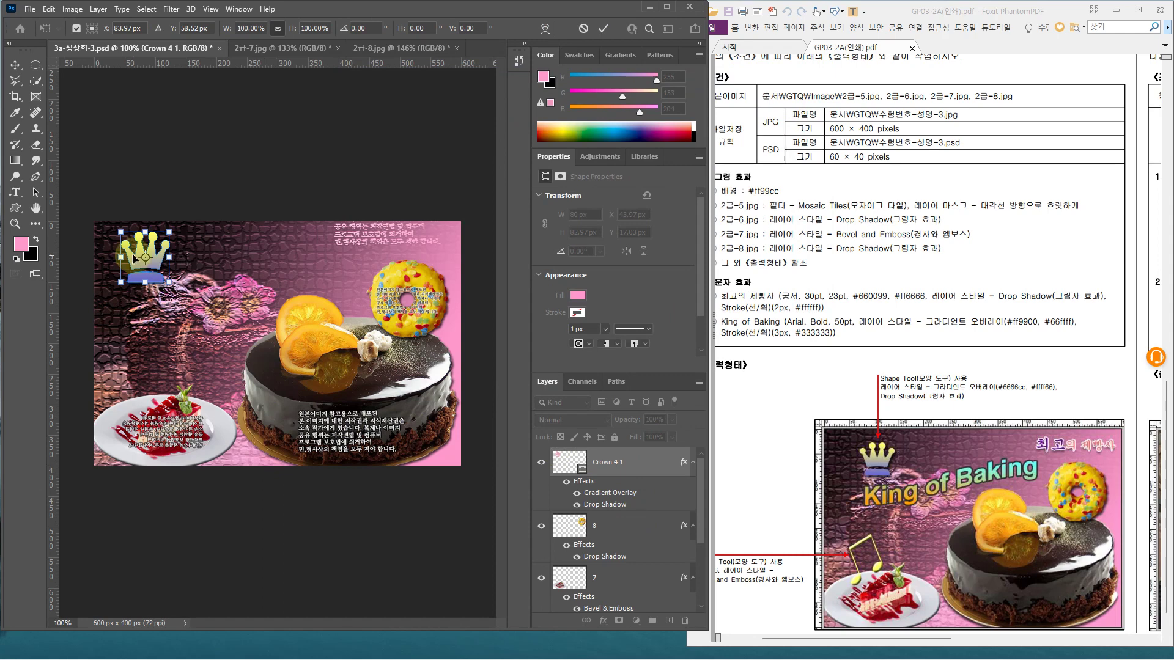
{"action": "key", "text": "Down"}
{"action": "key", "text": "Down"}
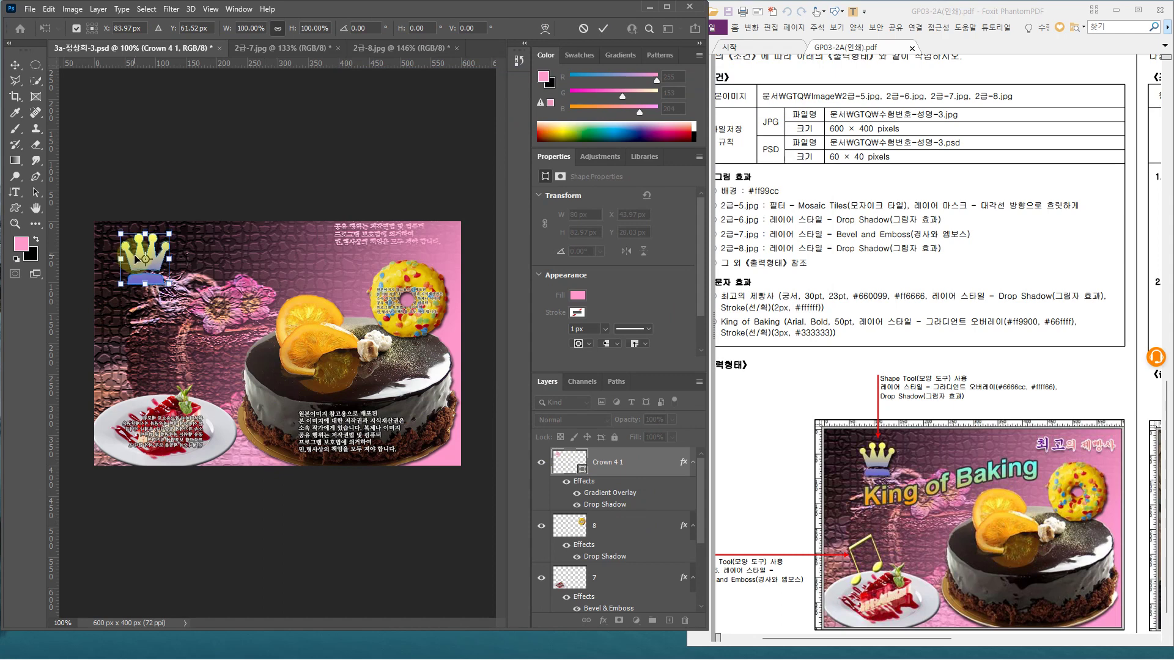
{"action": "key", "text": "Right"}
{"action": "key", "text": "Right"}
{"action": "key", "text": "Right"}
{"action": "key", "text": "Right"}
{"action": "key", "text": "Right"}
{"action": "key", "text": "Right"}
{"action": "key", "text": "Right"}
{"action": "key", "text": "Down"}
{"action": "key", "text": "Down"}
{"action": "key", "text": "Down"}
{"action": "key", "text": "Down"}
{"action": "key", "text": "Down"}
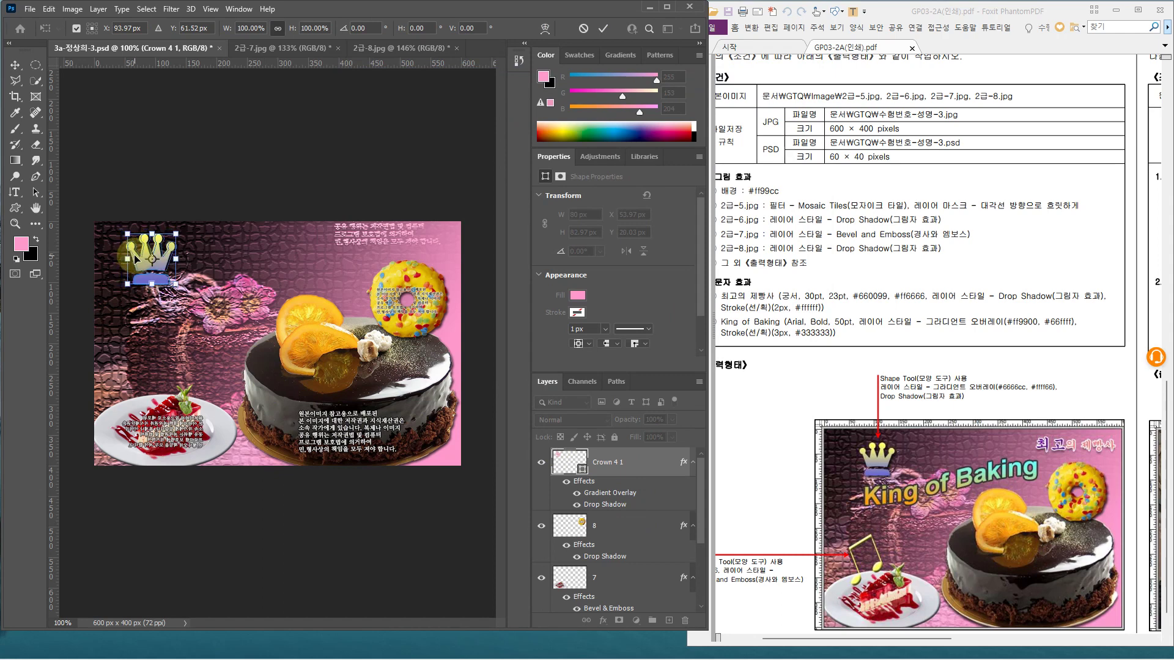
{"action": "key", "text": "Right"}
{"action": "key", "text": "Right"}
{"action": "key", "text": "Right"}
{"action": "key", "text": "Return"}
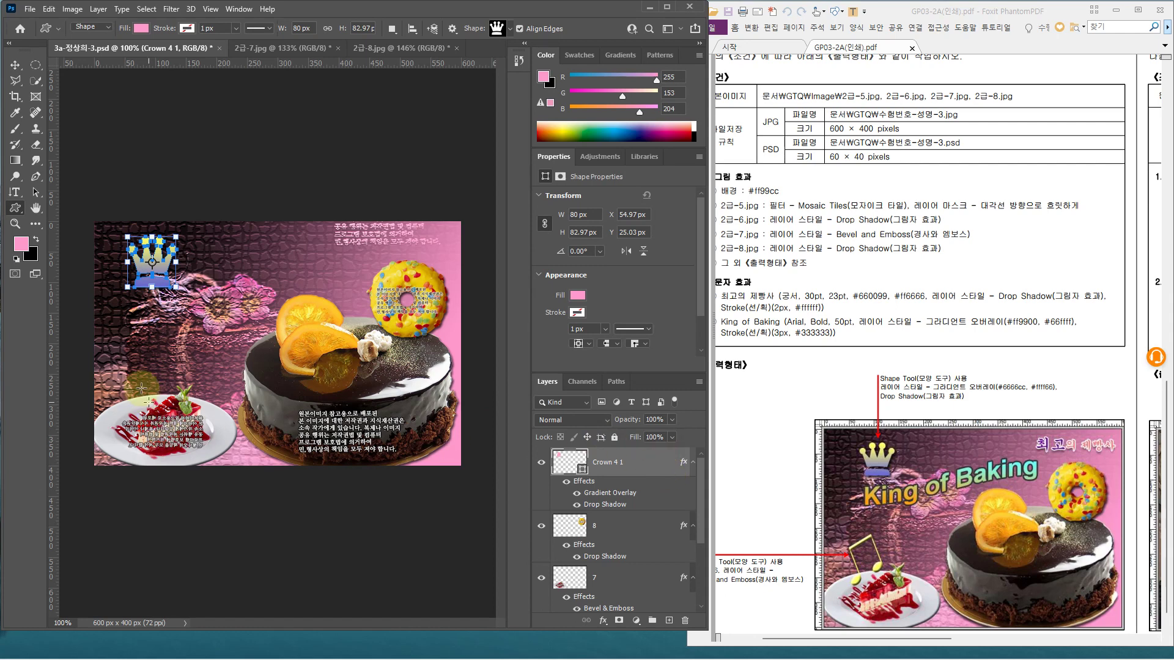
Highlight the crown and its layer, then reselect the Crown 4 1 layer
{"action": "left_click_drag", "start_coordinate": [166, 235], "coordinate": [181, 244]}
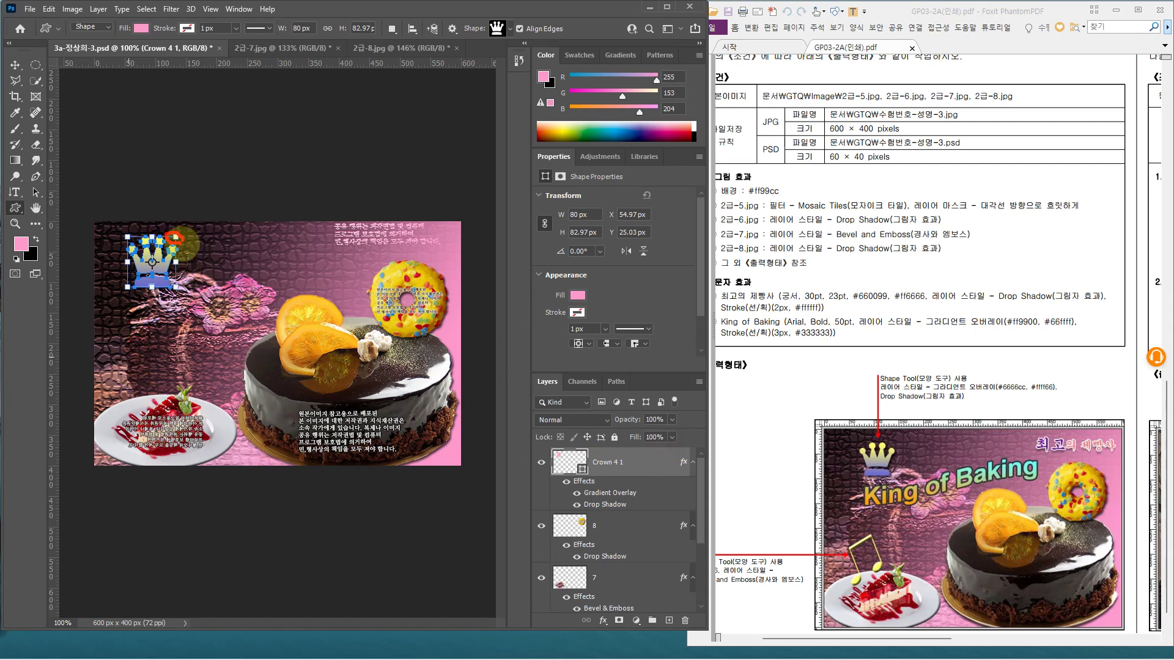
{"action": "left_click_drag", "start_coordinate": [548, 451], "coordinate": [603, 478]}
{"action": "key", "text": "Escape"}
{"action": "scroll", "coordinate": [623, 557], "scroll_direction": "down", "scroll_amount": 1}
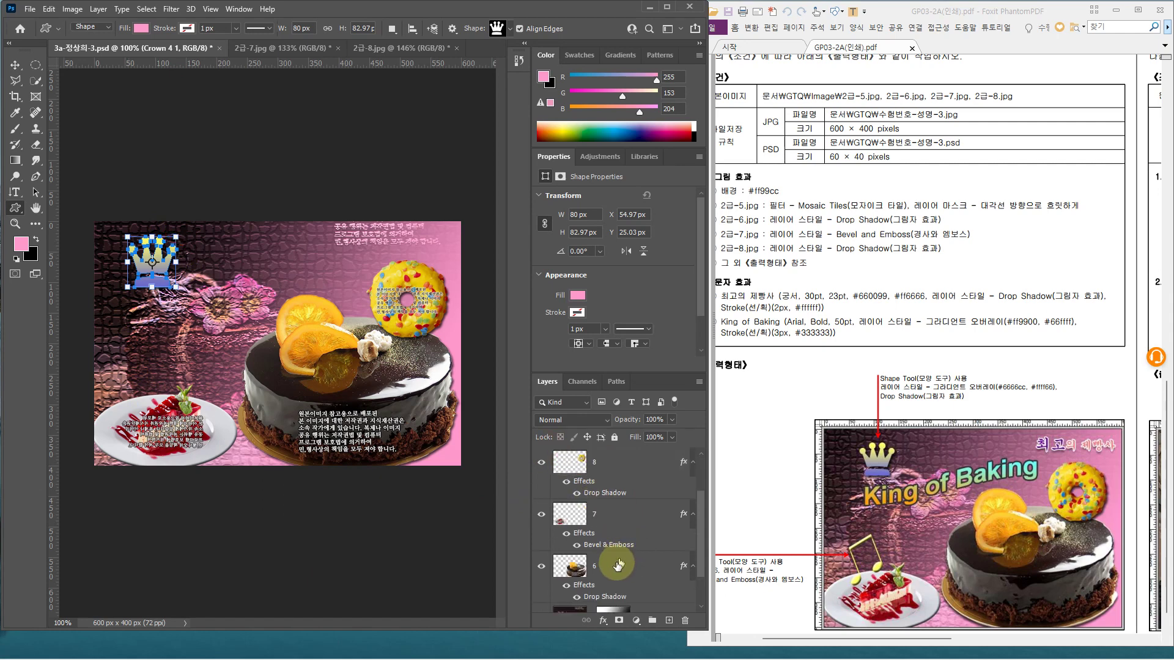
{"action": "left_click", "coordinate": [622, 523]}
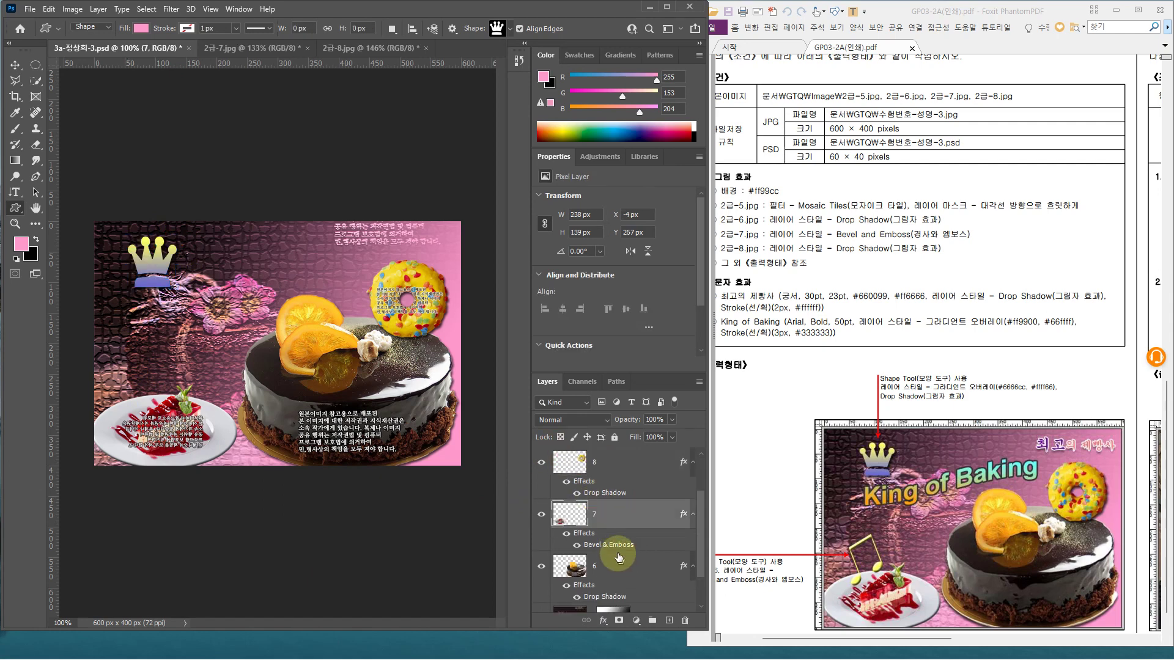
{"action": "scroll", "coordinate": [634, 463], "scroll_direction": "up", "scroll_amount": 1}
{"action": "left_click", "coordinate": [634, 462]}
{"action": "scroll", "coordinate": [942, 480], "scroll_direction": "up", "scroll_amount": 3}
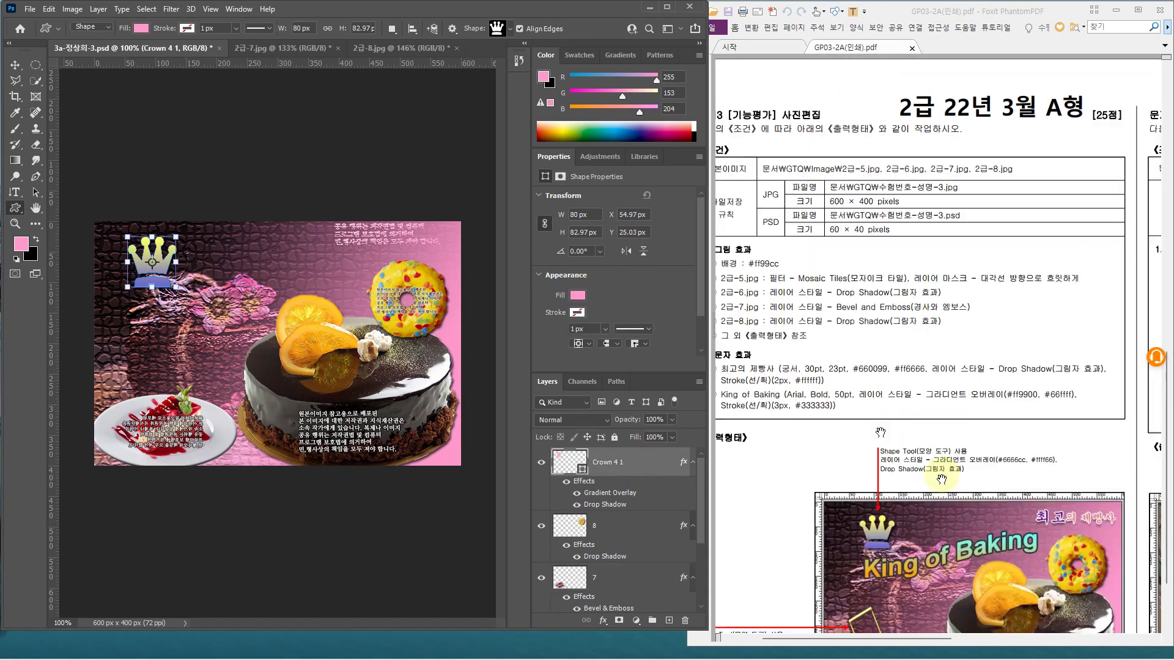
{"action": "scroll", "coordinate": [941, 480], "scroll_direction": "up", "scroll_amount": 1}
{"action": "scroll", "coordinate": [907, 477], "scroll_direction": "down", "scroll_amount": 4}
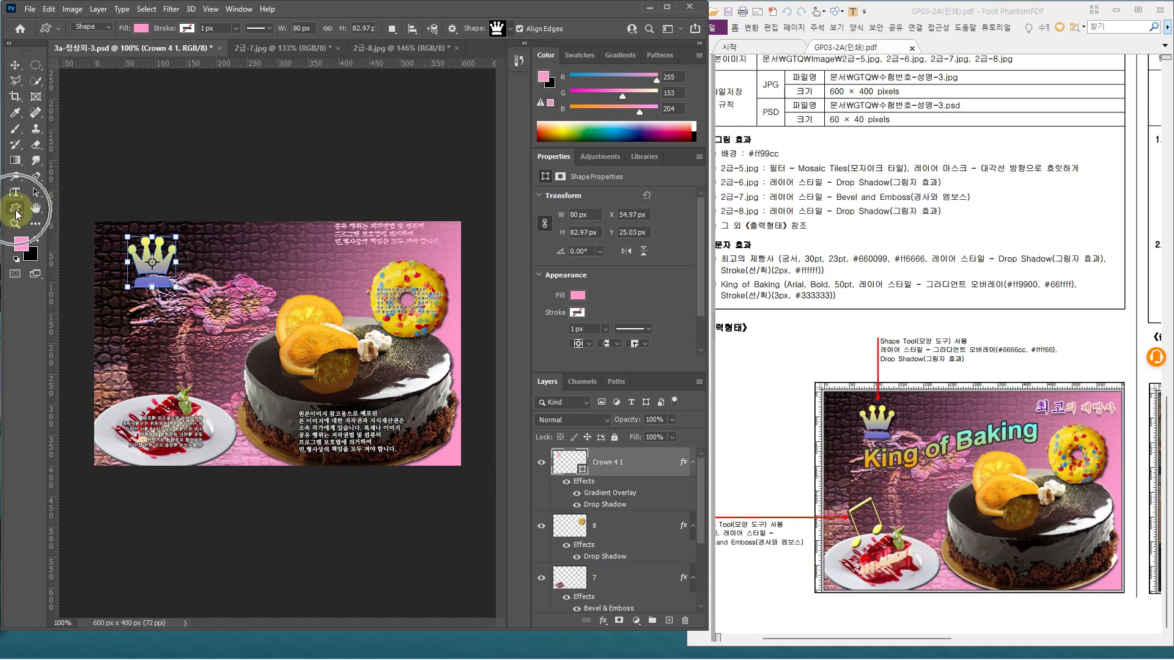
Draw the Music set's beamed eighth-note shape, about 63 × 73 px, over the dessert plate
{"action": "left_click", "coordinate": [511, 30]}
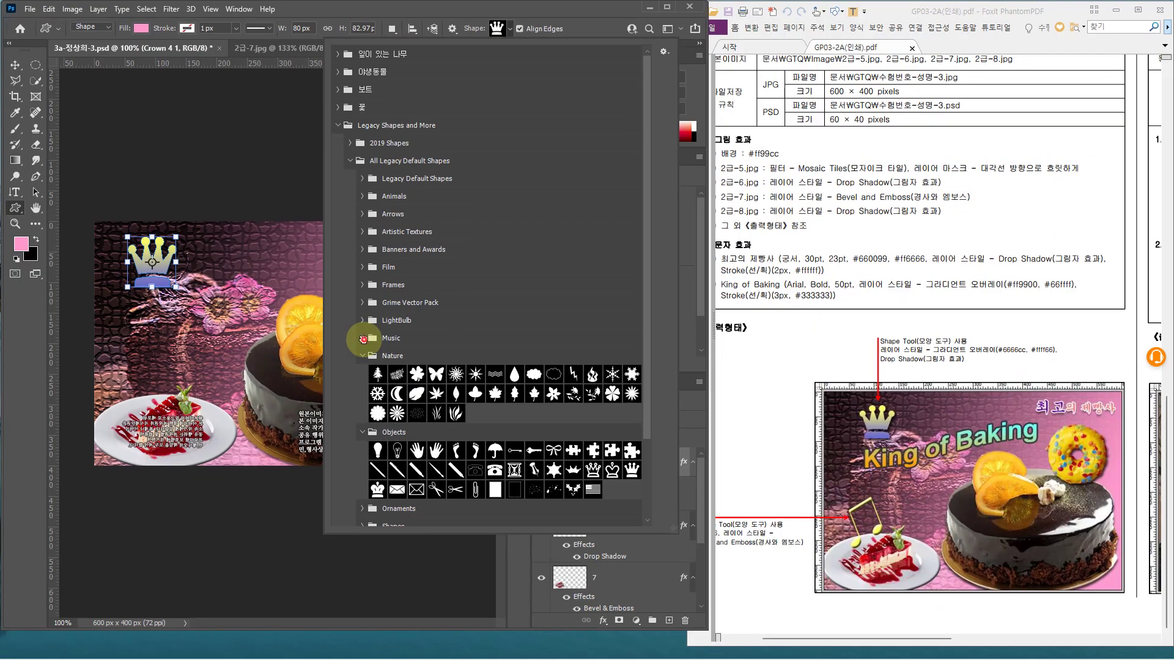
{"action": "left_click", "coordinate": [364, 339]}
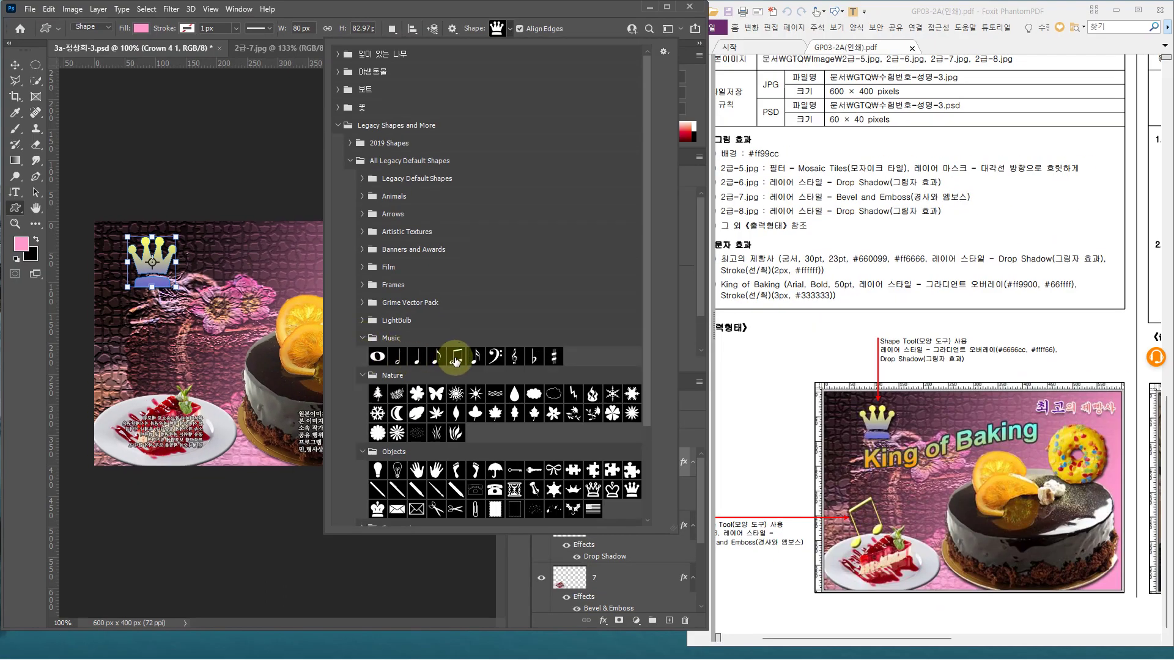
{"action": "left_click", "coordinate": [455, 358]}
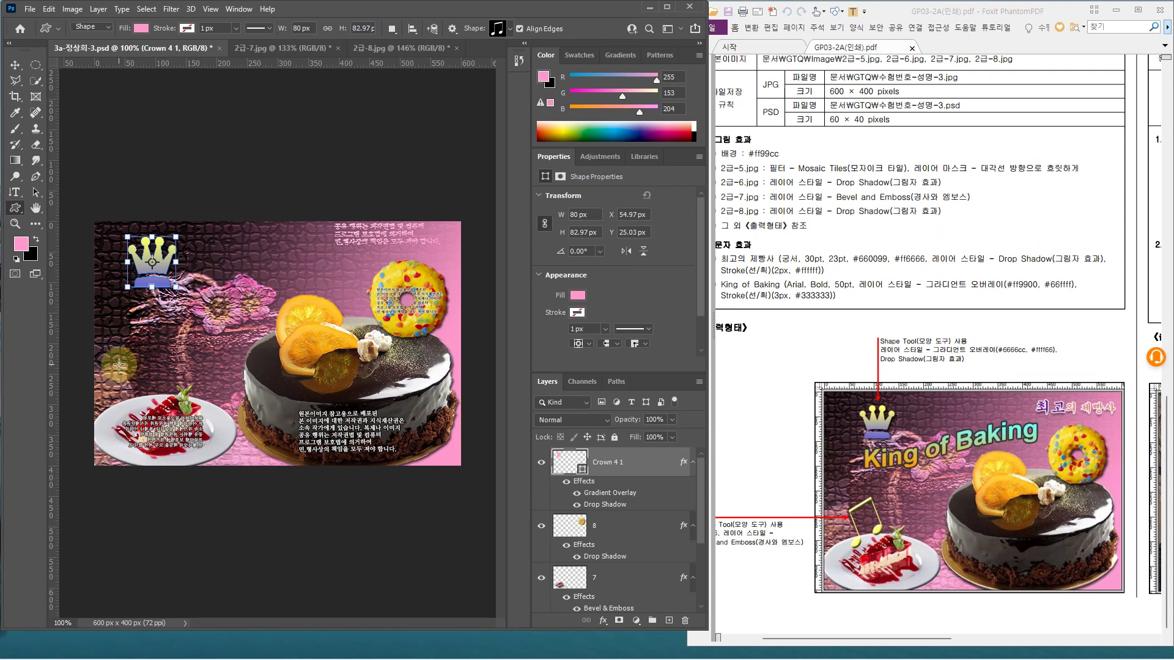
{"action": "left_click_drag", "start_coordinate": [118, 365], "coordinate": [157, 410]}
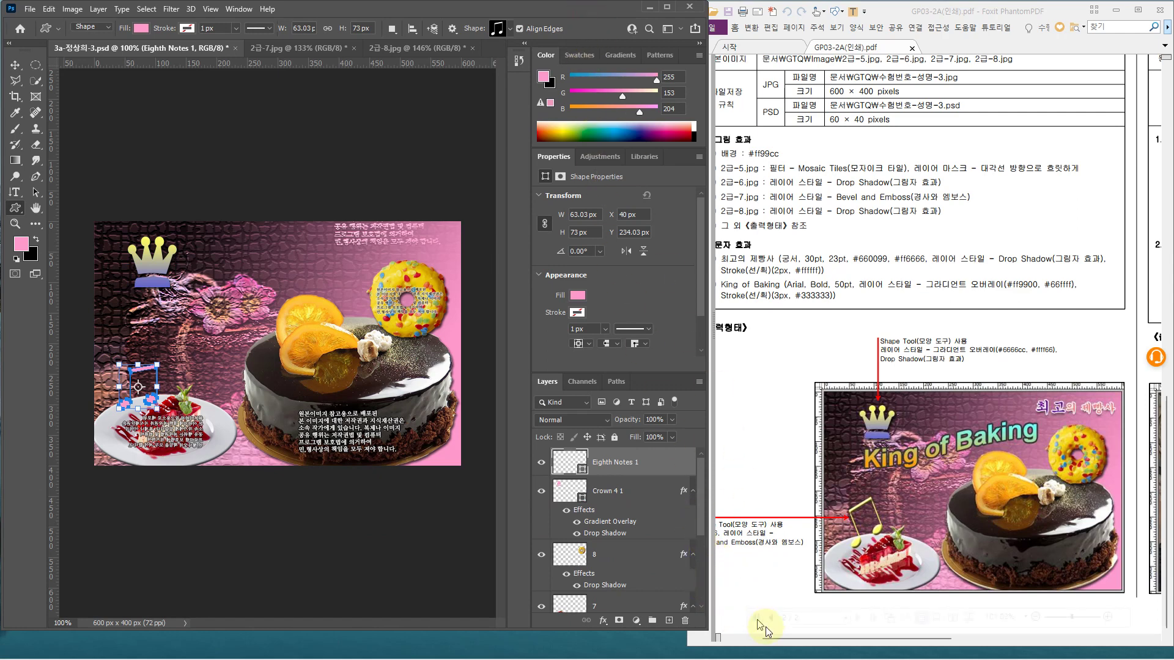
{"action": "left_click_drag", "start_coordinate": [774, 639], "coordinate": [758, 640]}
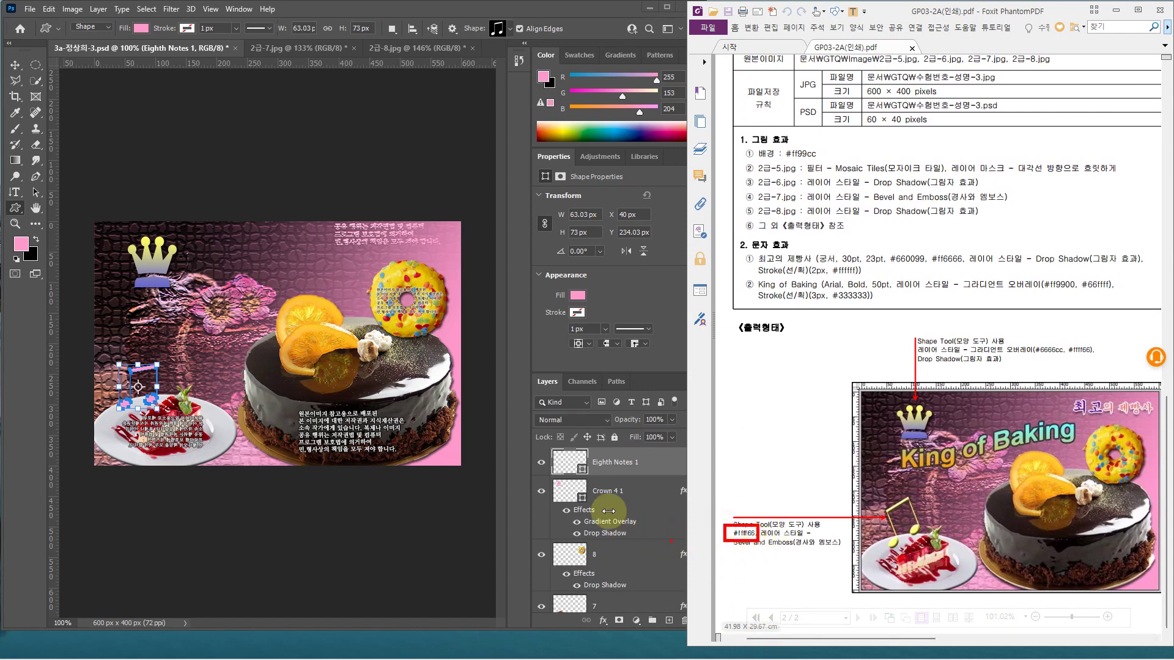
{"action": "left_click", "coordinate": [606, 463]}
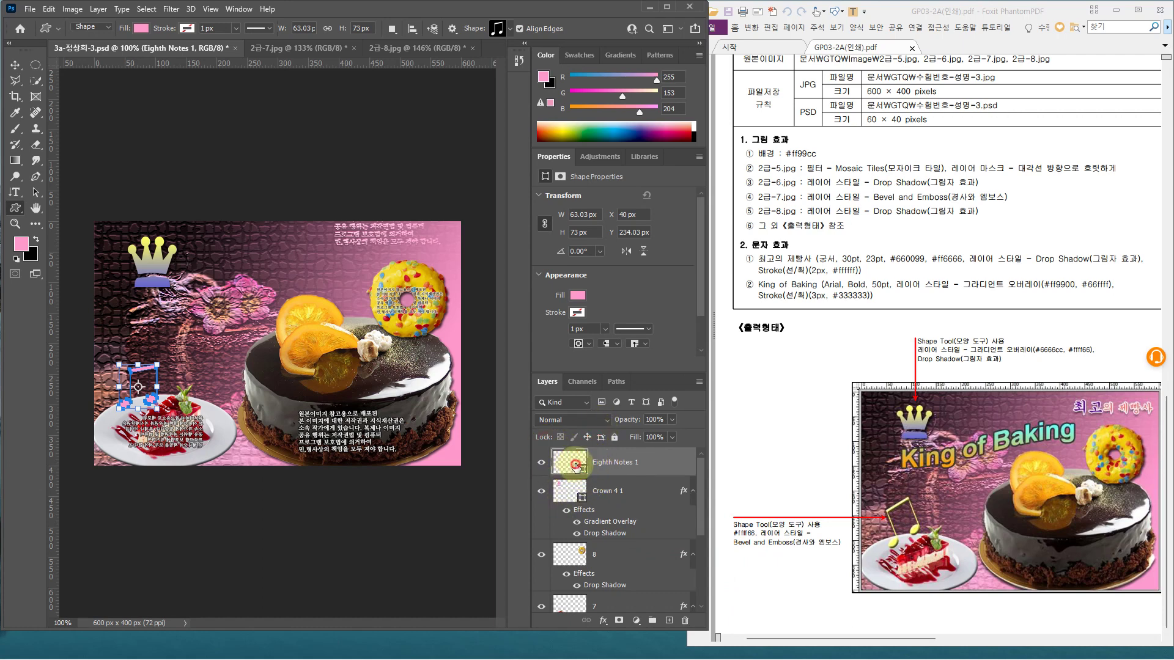
Fill the eighth note with yellow ffff66 and add a Bevel & Emboss layer style
{"action": "double_click", "coordinate": [575, 466]}
{"action": "type", "text": "ff"}
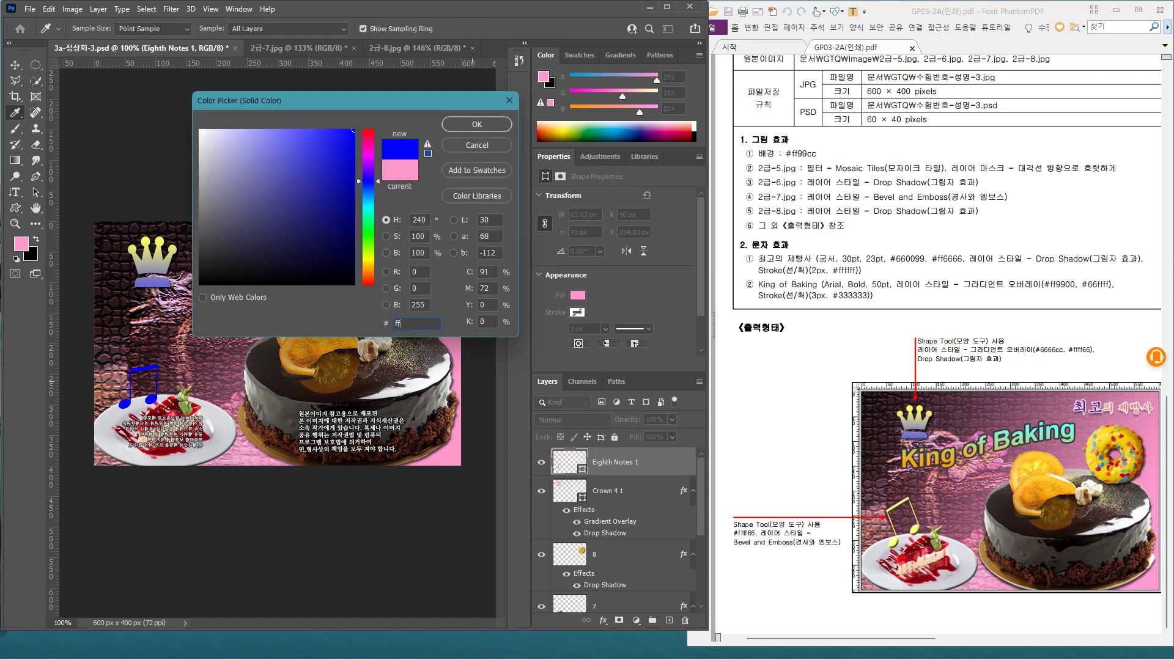
{"action": "type", "text": "ff66"}
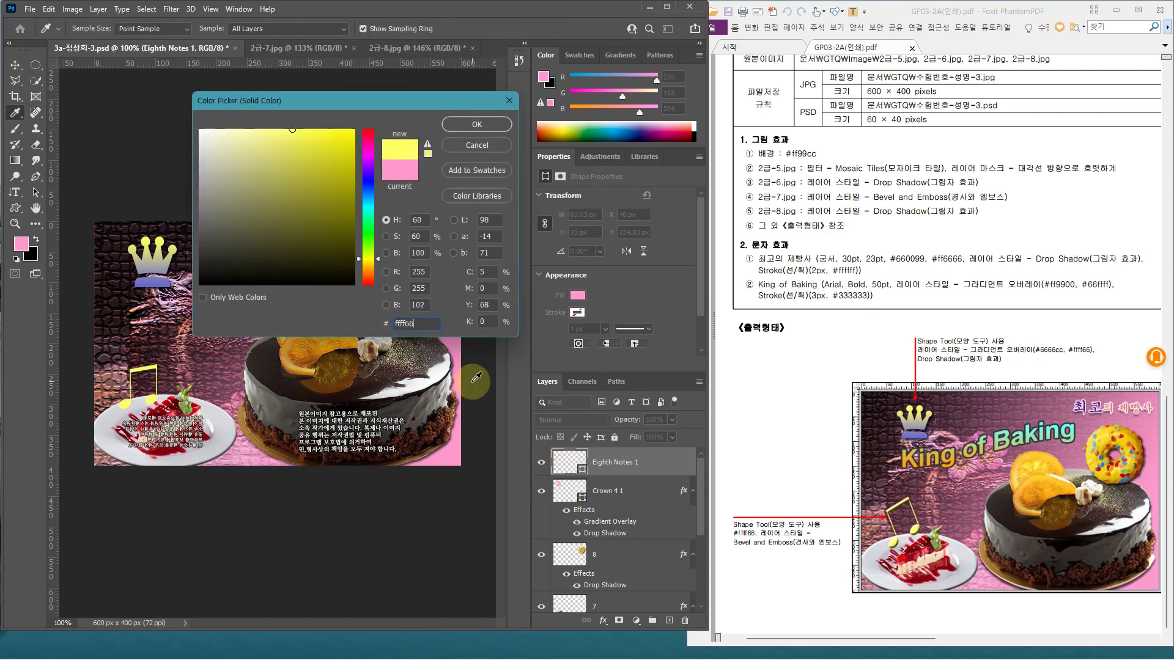
{"action": "key", "text": "Return"}
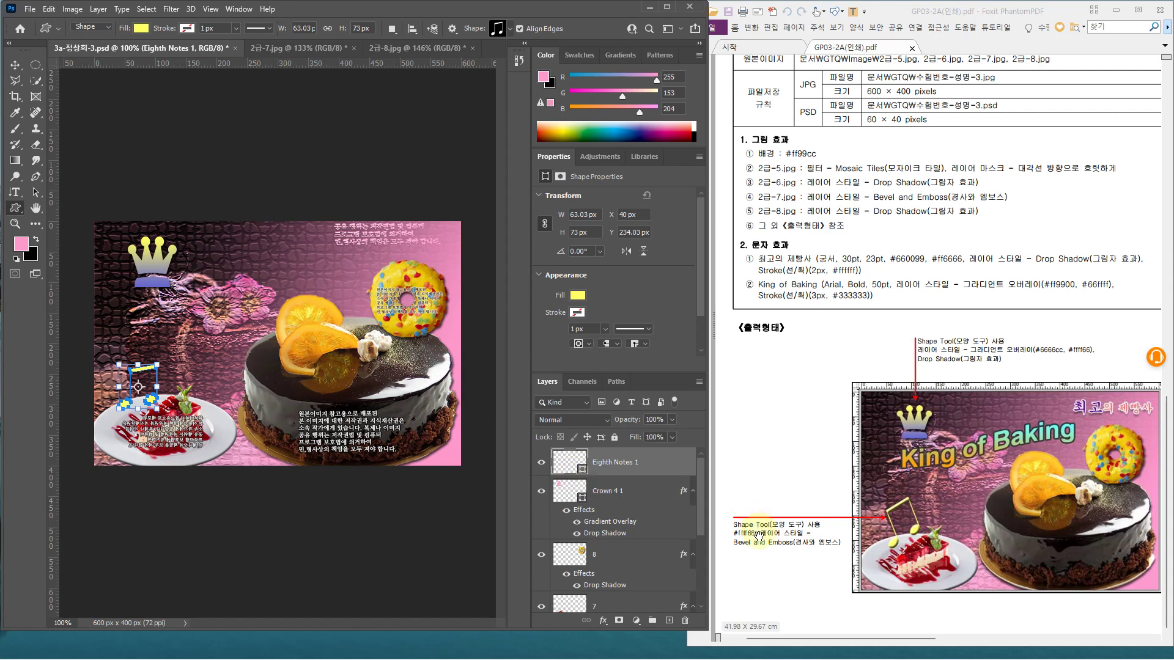
{"action": "double_click", "coordinate": [670, 466]}
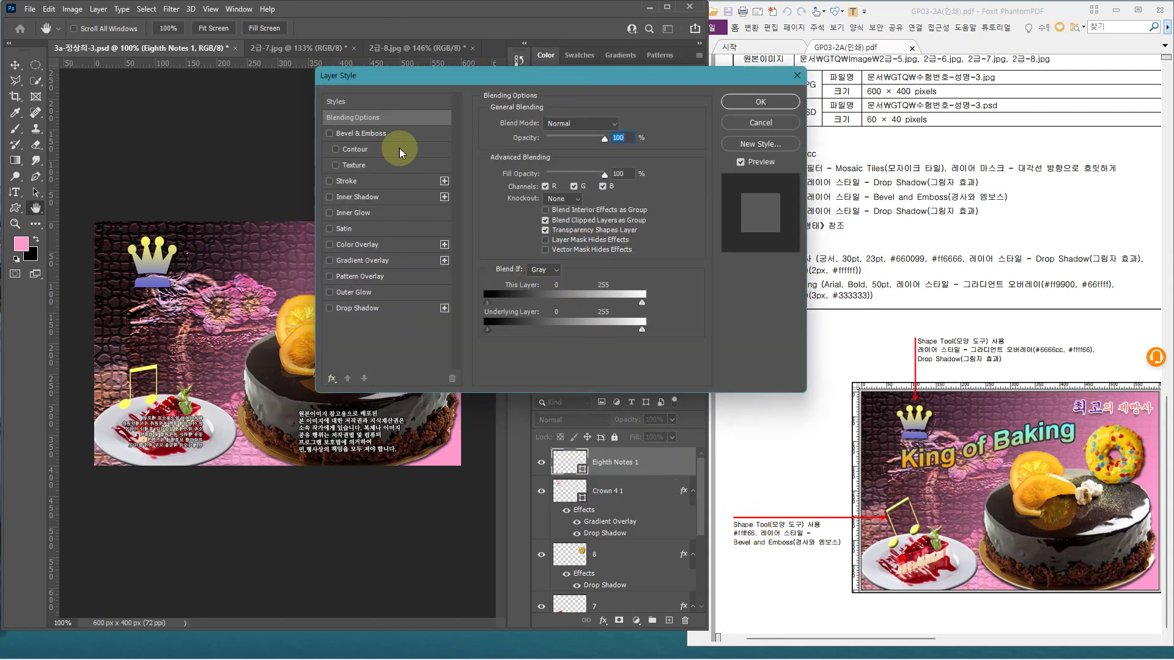
{"action": "left_click", "coordinate": [412, 140]}
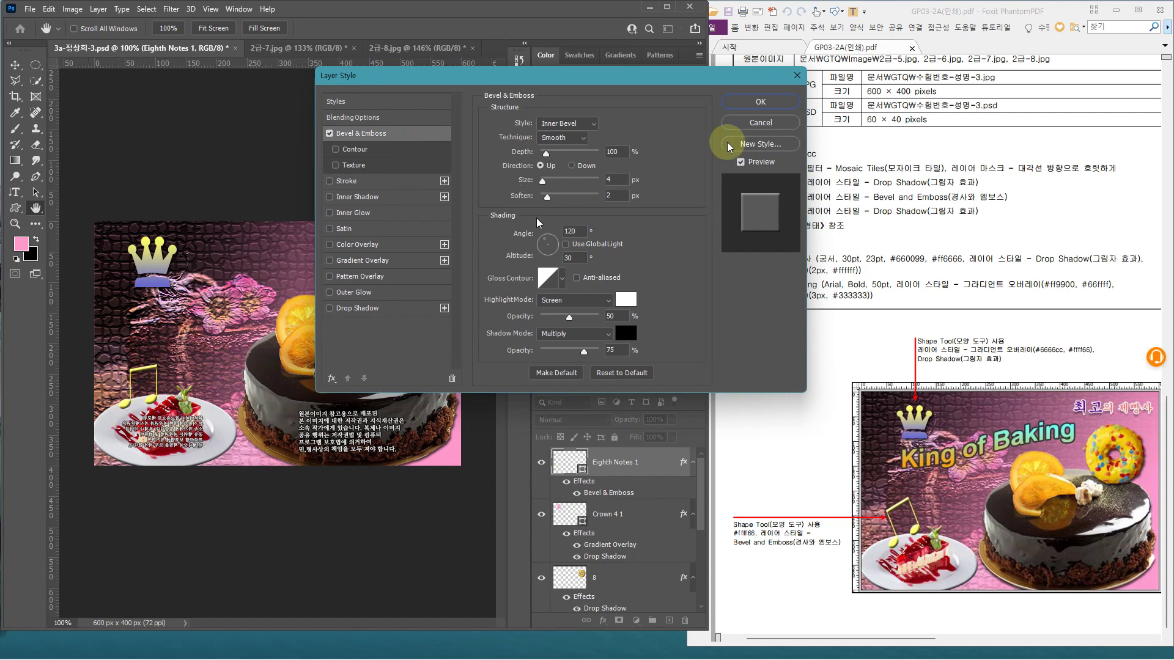
{"action": "left_click", "coordinate": [789, 105]}
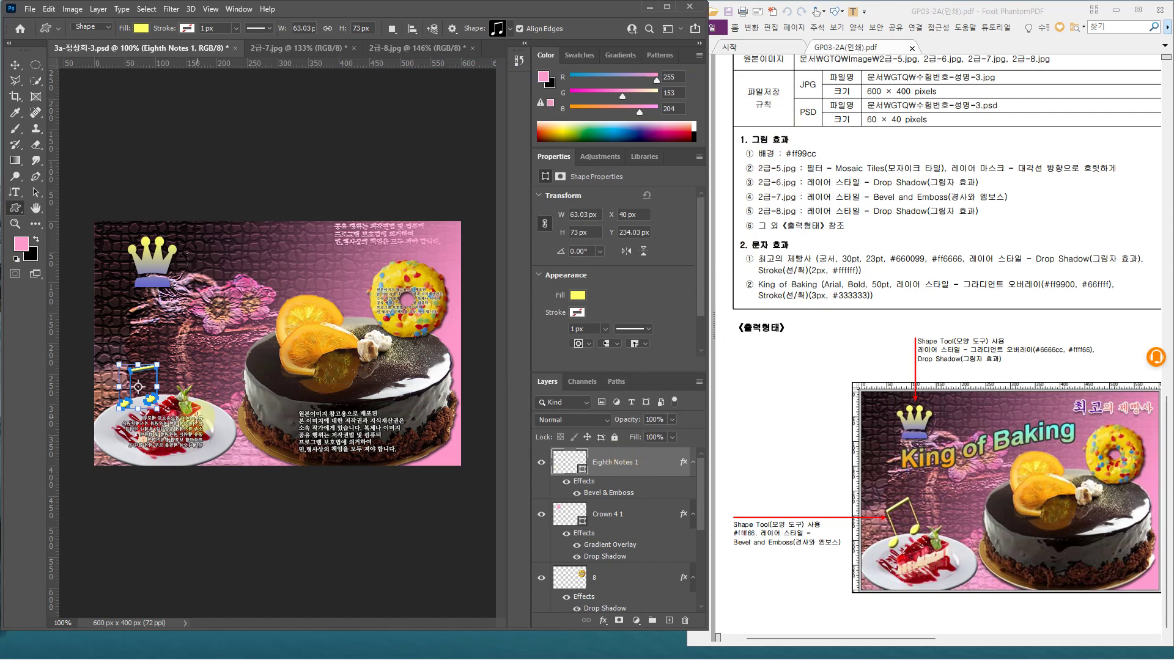
Tilt the note about −8.66° and nudge it slightly up and right
{"action": "key", "text": "ctrl+t"}
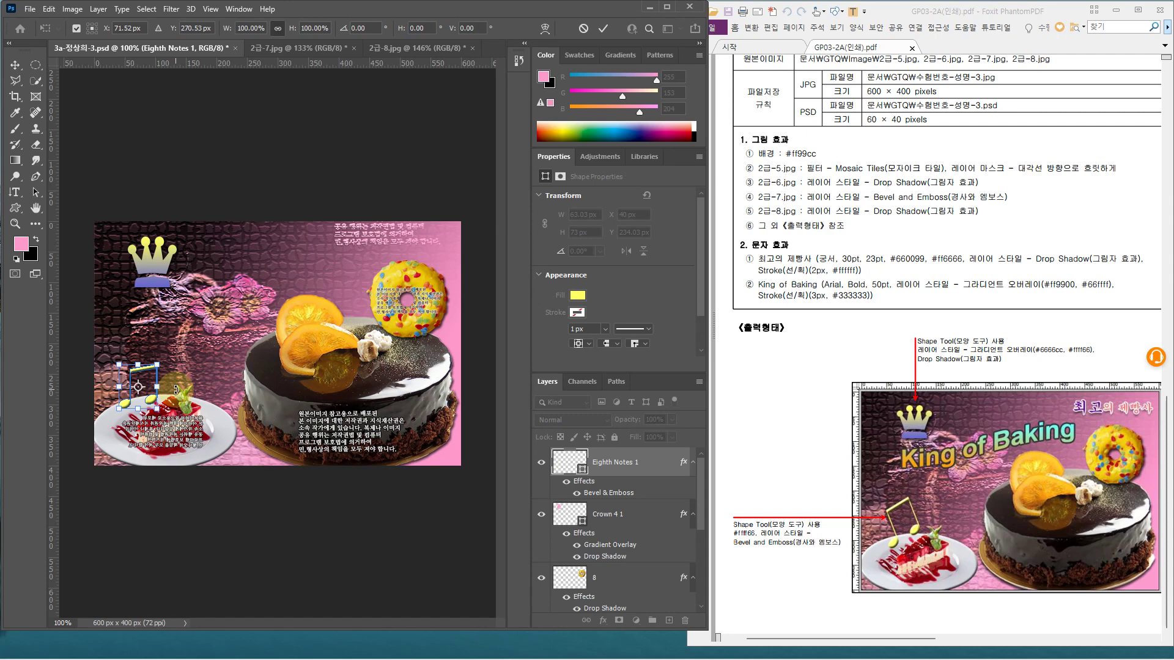
{"action": "left_click_drag", "start_coordinate": [176, 389], "coordinate": [174, 384]}
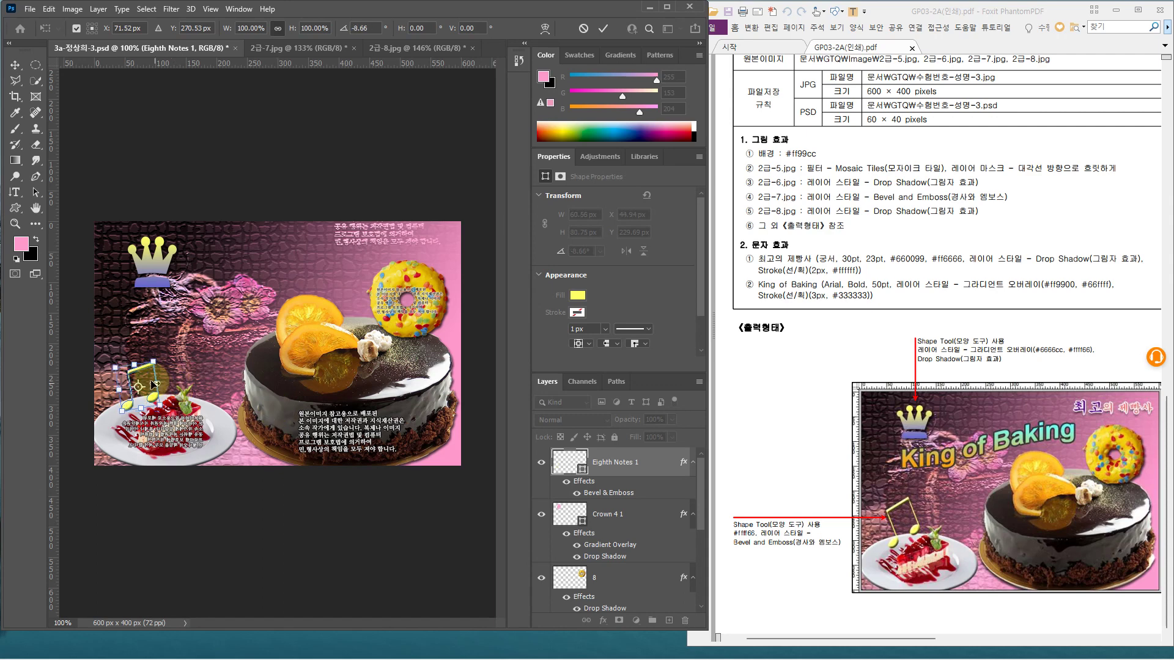
{"action": "left_click_drag", "start_coordinate": [150, 379], "coordinate": [154, 378]}
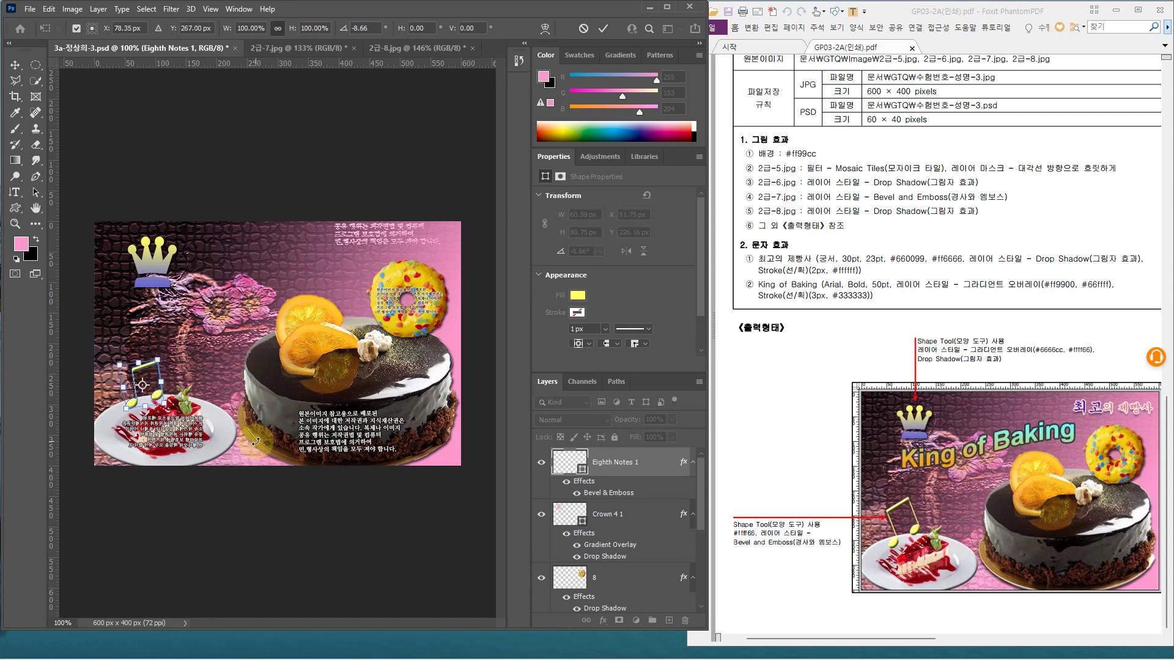
{"action": "left_click", "coordinate": [320, 474]}
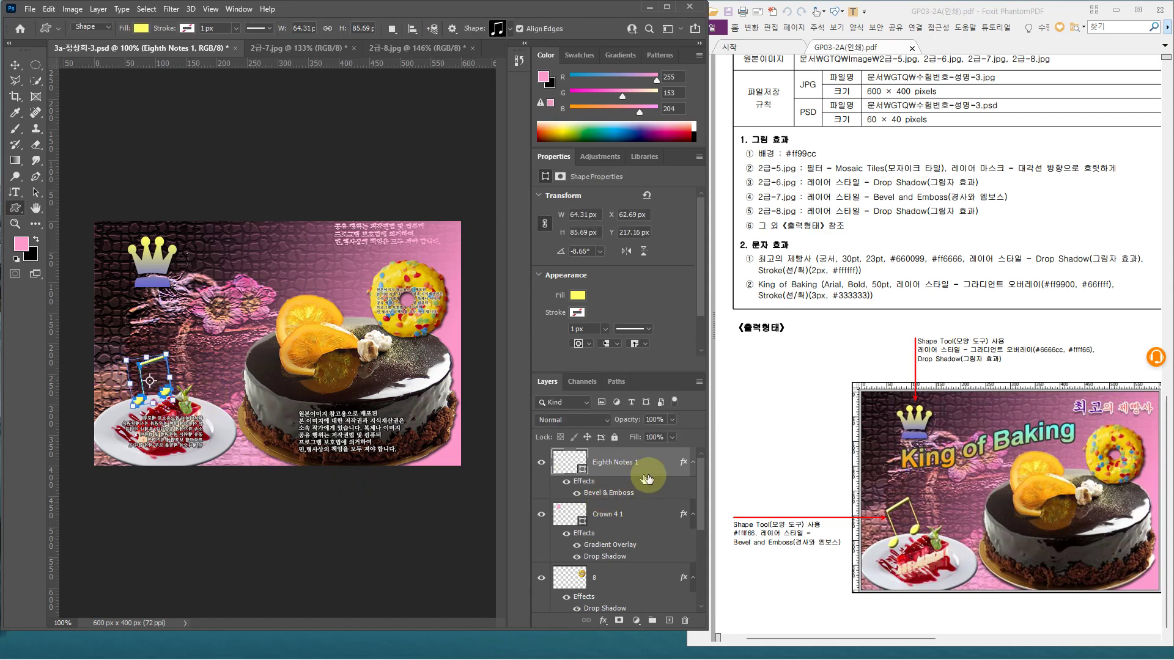
{"action": "left_click", "coordinate": [15, 194]}
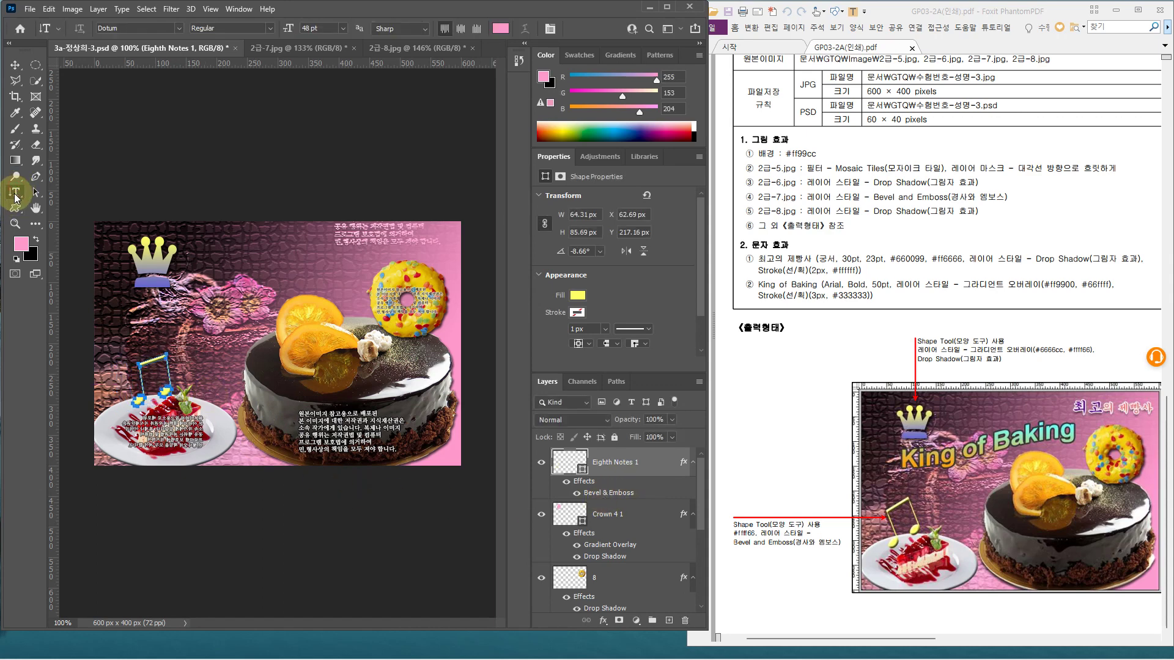
Add the title text 최고의 제빵사 near the top with the Horizontal Type Tool
{"action": "right_click", "coordinate": [15, 196]}
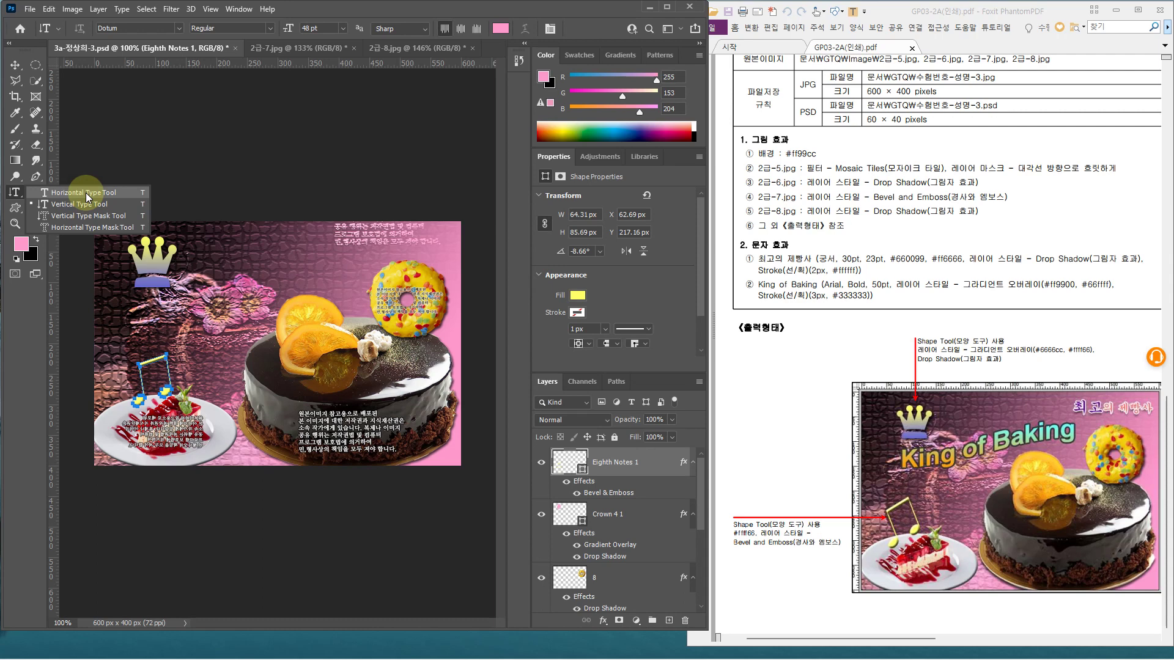
{"action": "left_click", "coordinate": [85, 192]}
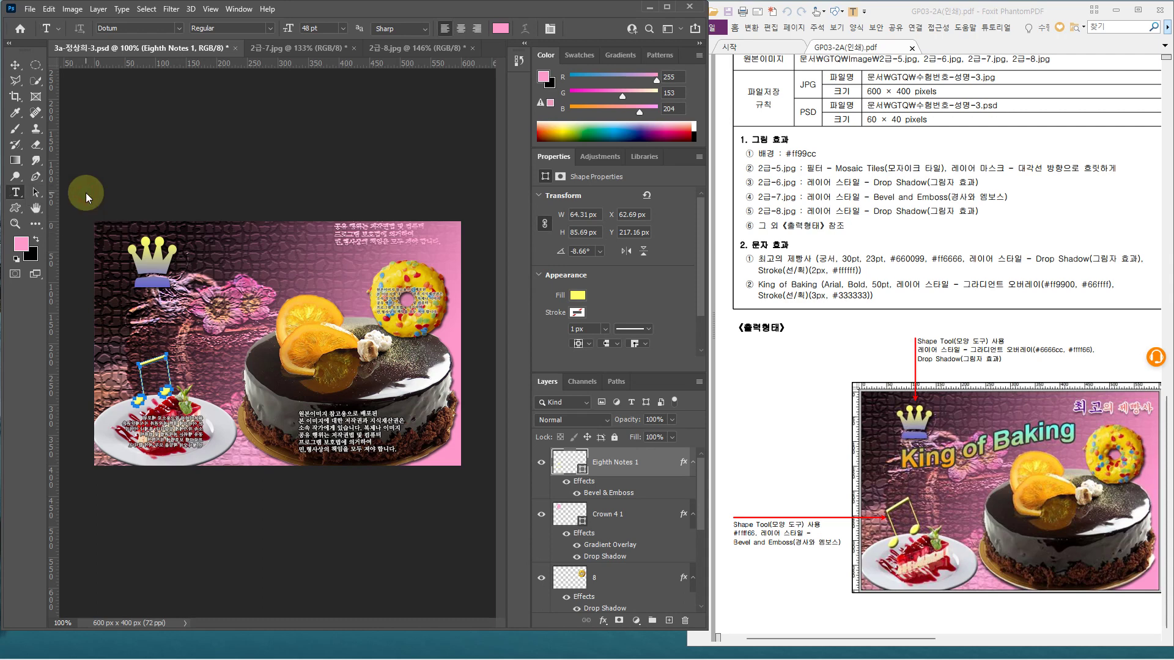
{"action": "left_click", "coordinate": [302, 246]}
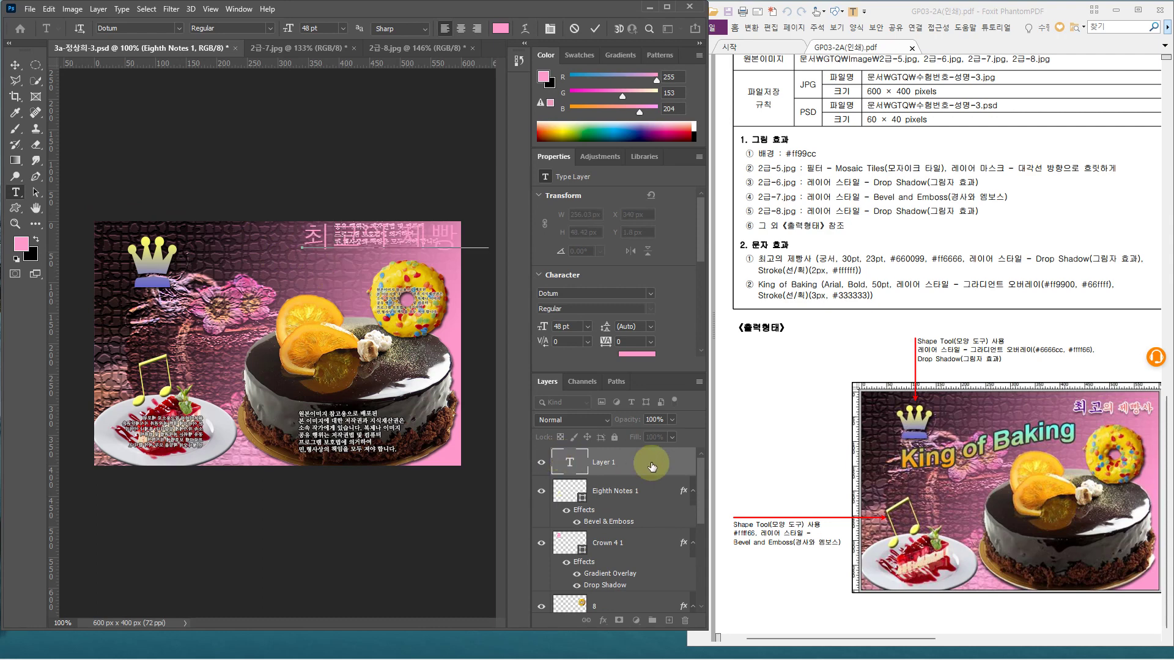
{"action": "left_click", "coordinate": [651, 467]}
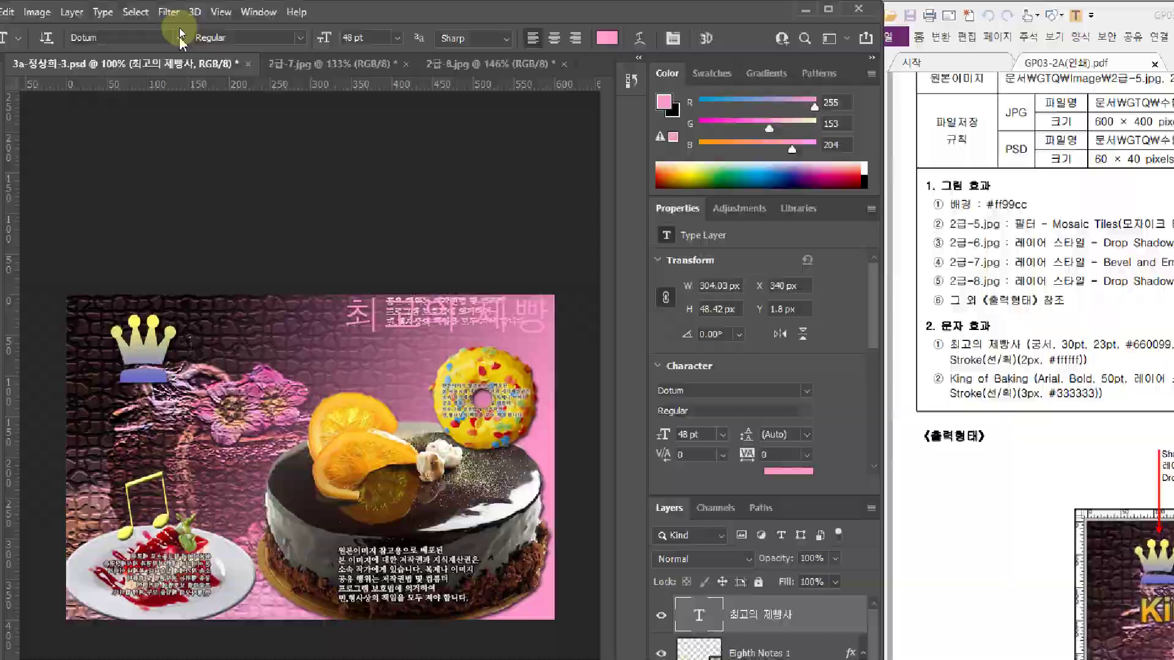
Set the title in Gungsuh at 30 pt and mark the #ff6666 reference colour
{"action": "left_click", "coordinate": [179, 28]}
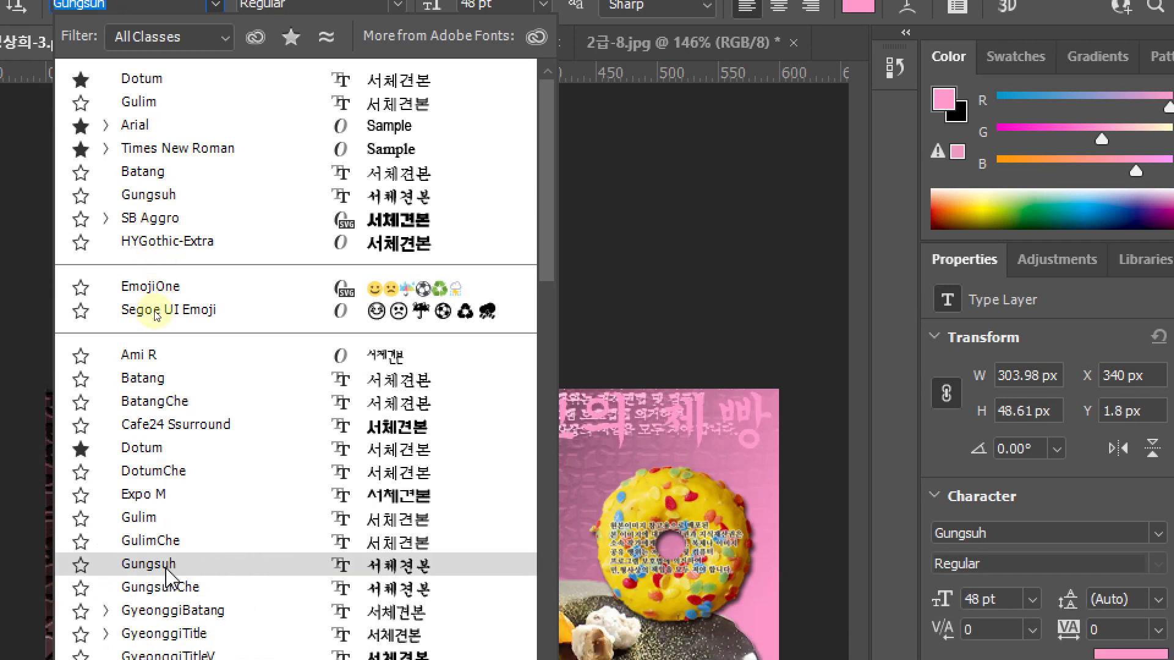
{"action": "left_click", "coordinate": [166, 569]}
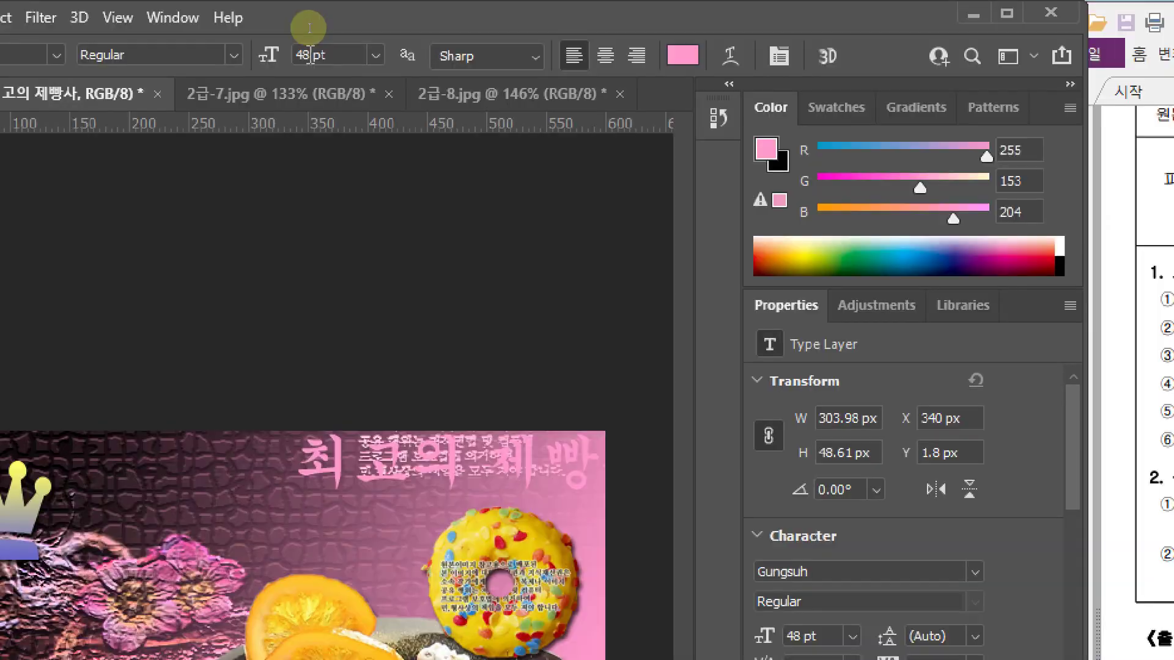
{"action": "double_click", "coordinate": [311, 55]}
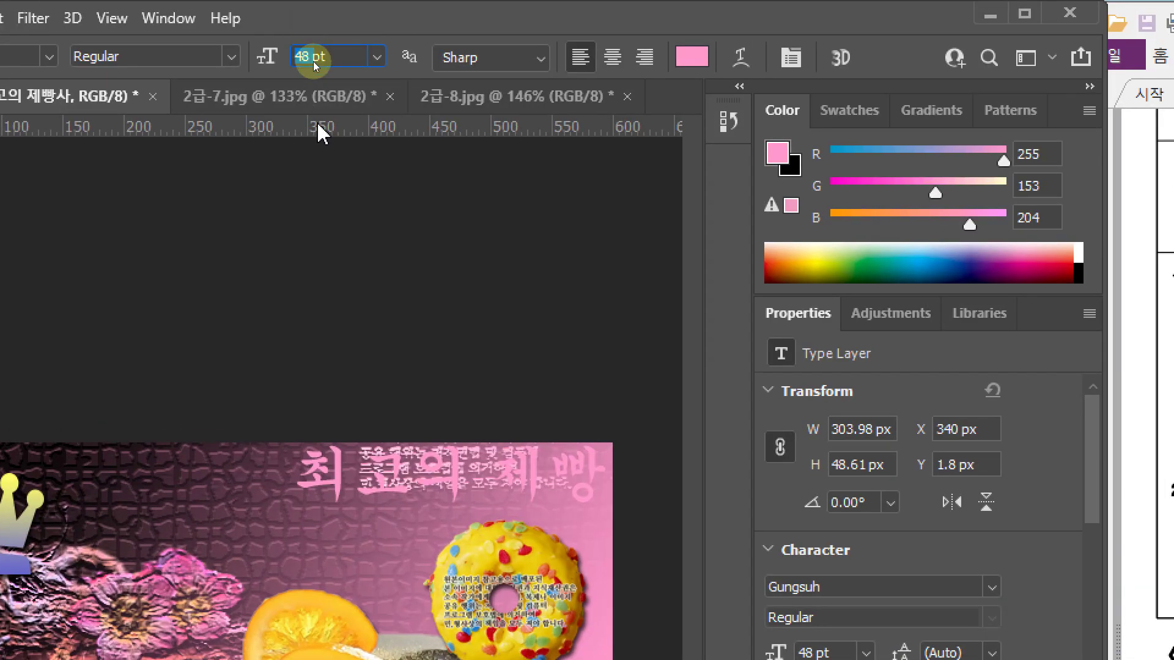
{"action": "type", "text": "30"}
{"action": "key", "text": "Return"}
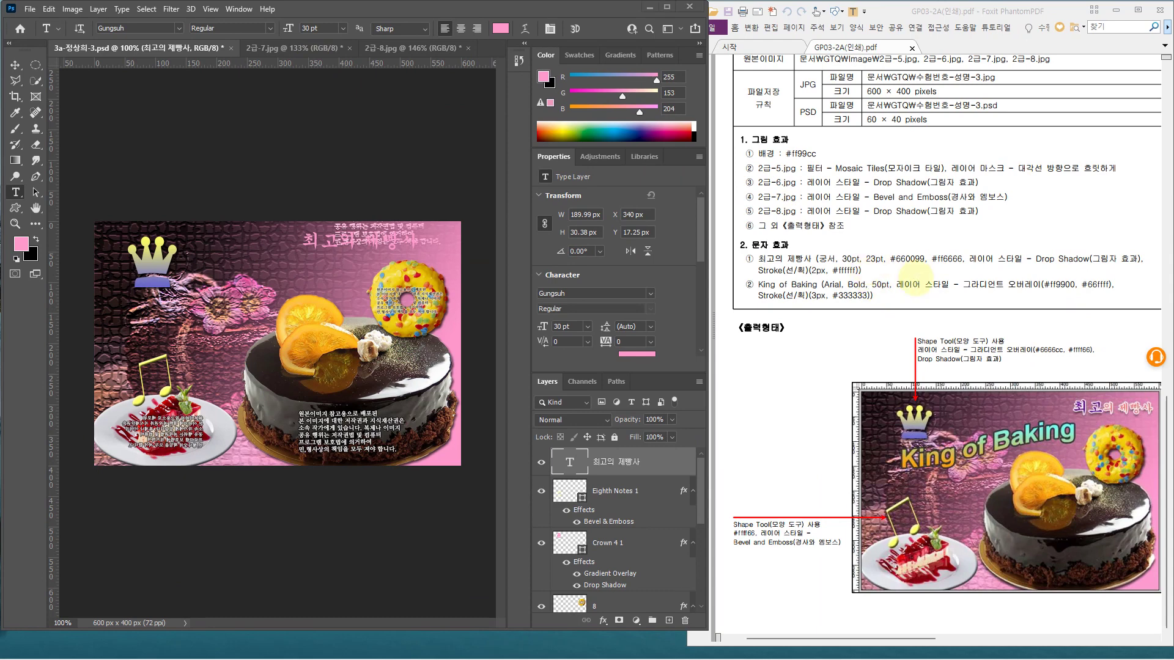
{"action": "left_click", "coordinate": [886, 246]}
{"action": "left_click_drag", "start_coordinate": [929, 240], "coordinate": [970, 275]}
{"action": "mouse_move", "coordinate": [1101, 397]}
{"action": "left_mouse_down"}
{"action": "mouse_move", "coordinate": [1150, 417]}
{"action": "mouse_move", "coordinate": [1104, 418]}
{"action": "left_mouse_up"}
{"action": "key", "text": "Escape"}
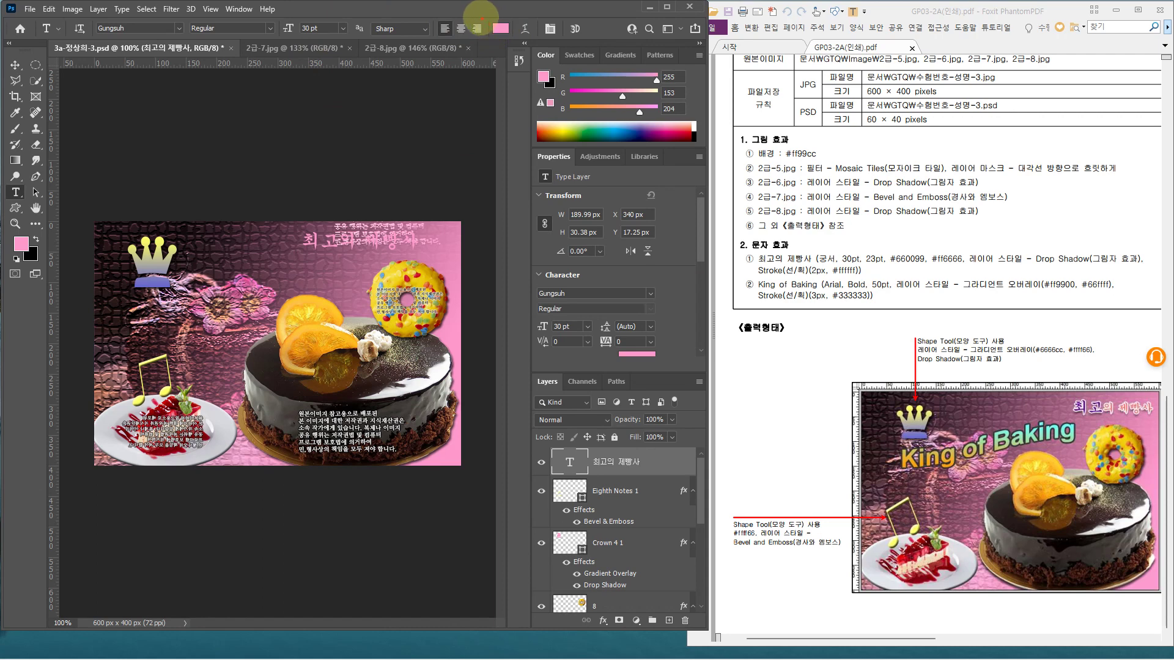
Colour the title text purple #660099
{"action": "left_click_drag", "start_coordinate": [483, 13], "coordinate": [522, 41]}
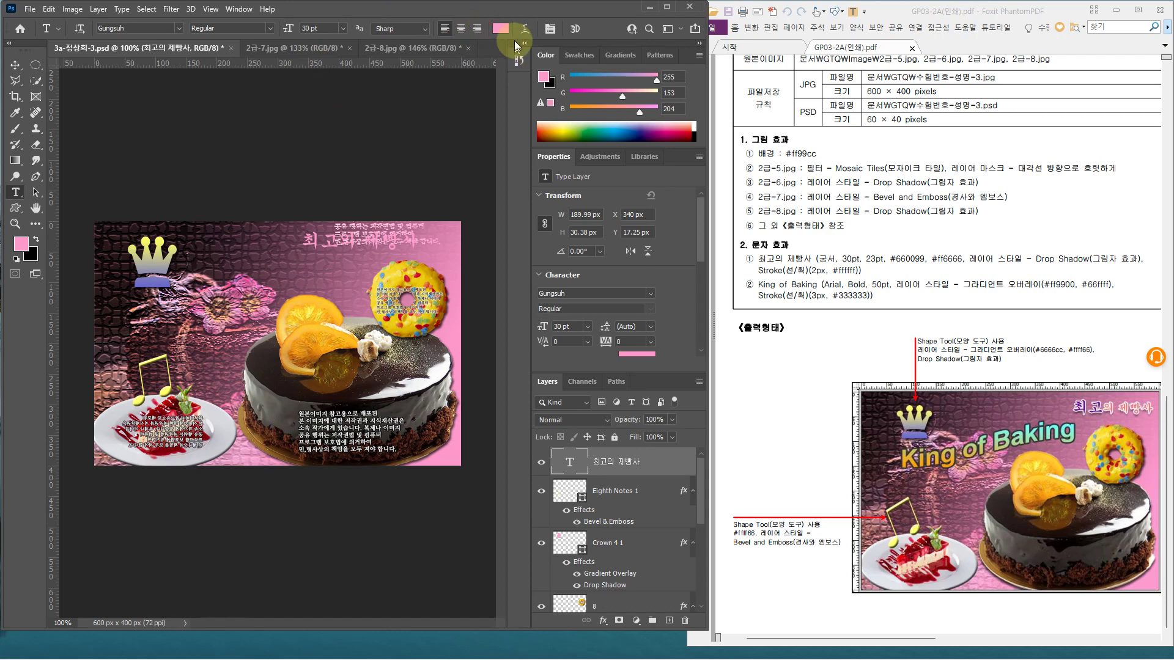
{"action": "left_click", "coordinate": [500, 30]}
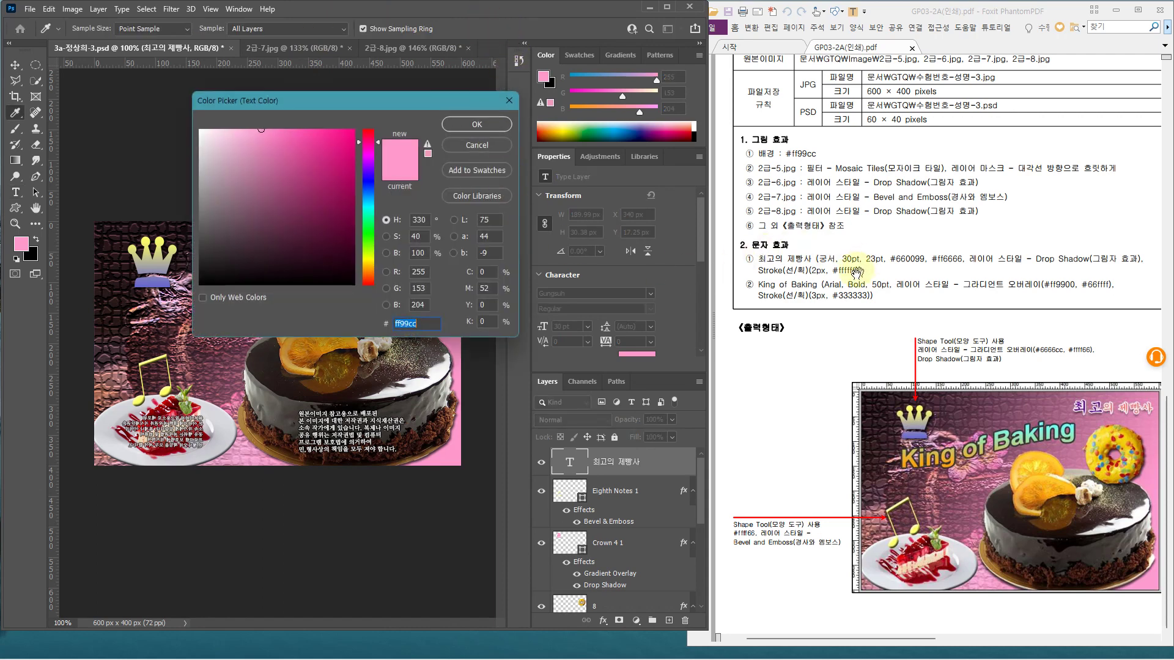
{"action": "type", "text": "660099"}
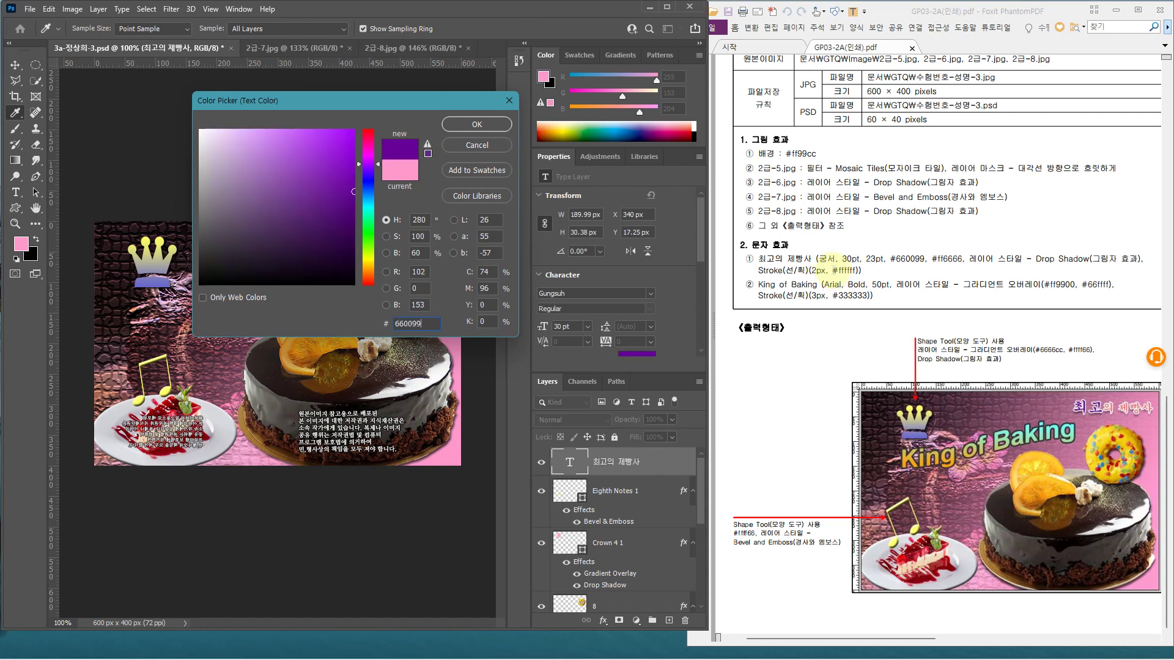
{"action": "key", "text": "Return"}
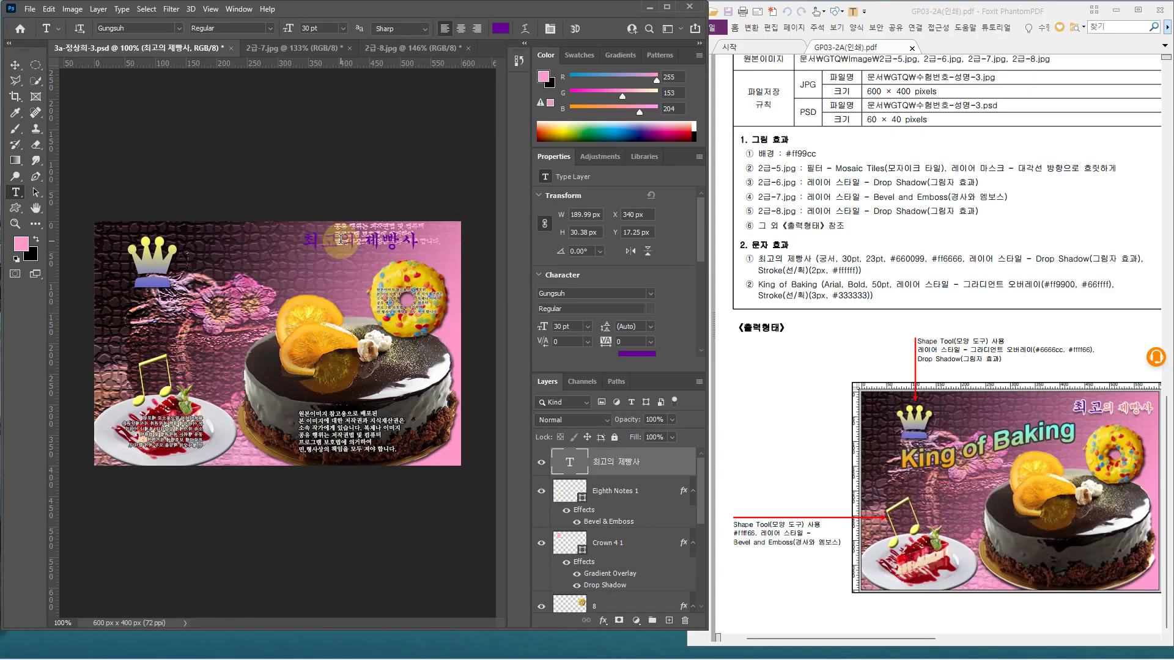
Make the title's latter words 23 pt in #ff6666 and commit the text
{"action": "left_click_drag", "start_coordinate": [340, 237], "coordinate": [512, 233]}
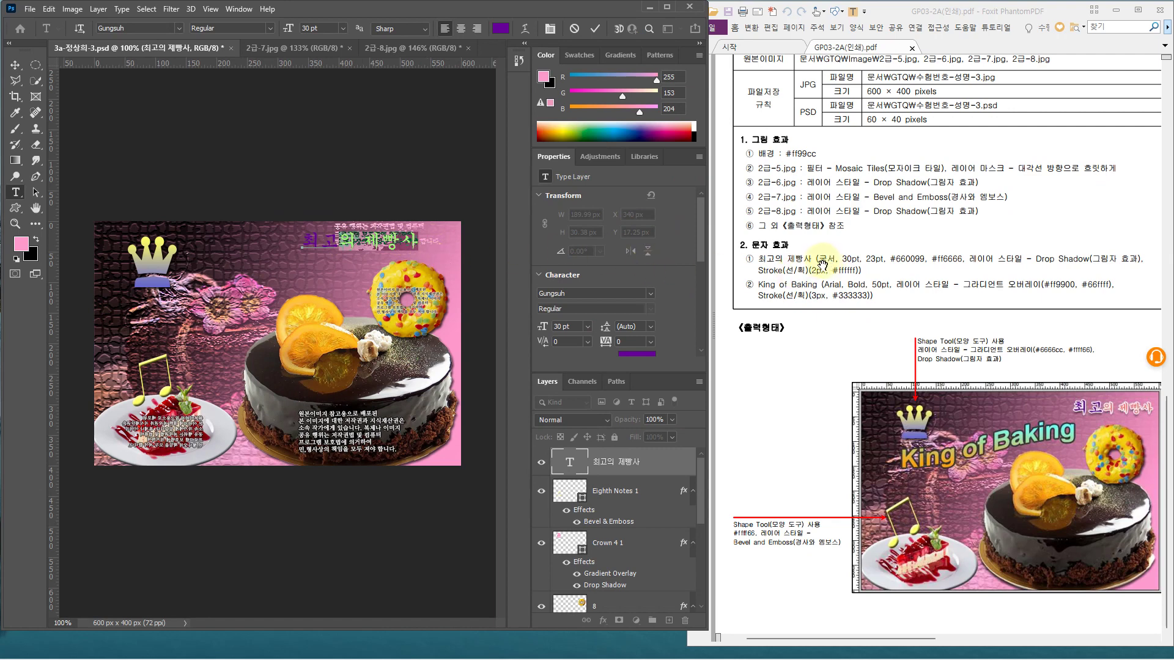
{"action": "mouse_move", "coordinate": [856, 248]}
{"action": "left_mouse_down"}
{"action": "mouse_move", "coordinate": [886, 267]}
{"action": "mouse_move", "coordinate": [970, 279]}
{"action": "left_mouse_up"}
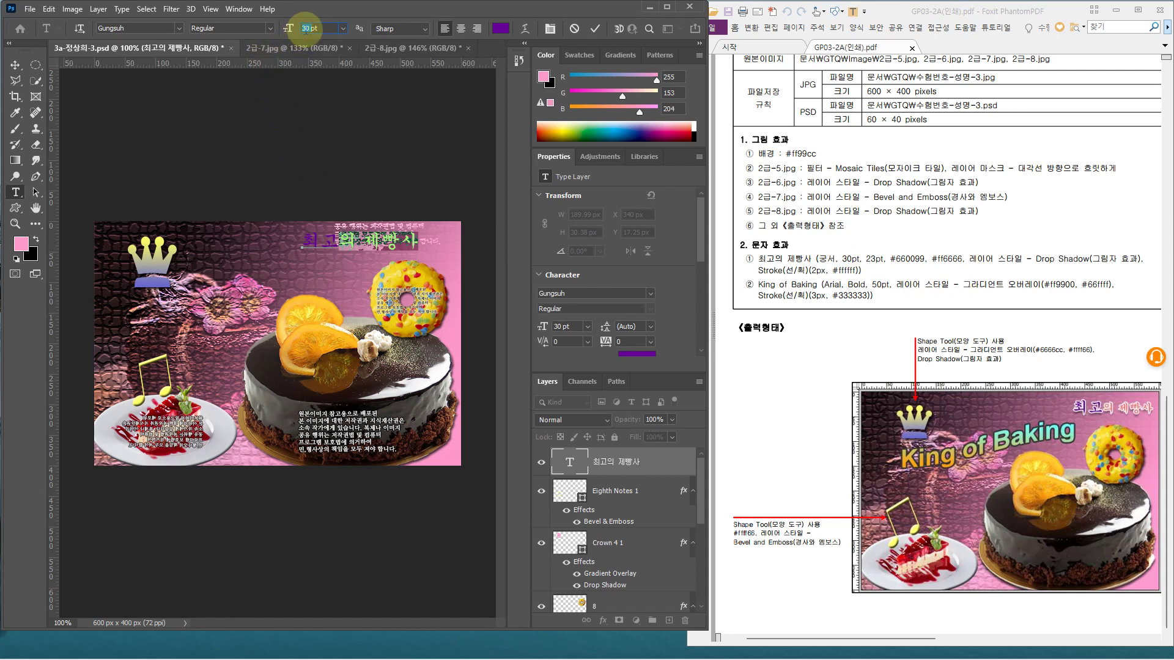
{"action": "key", "text": "Return"}
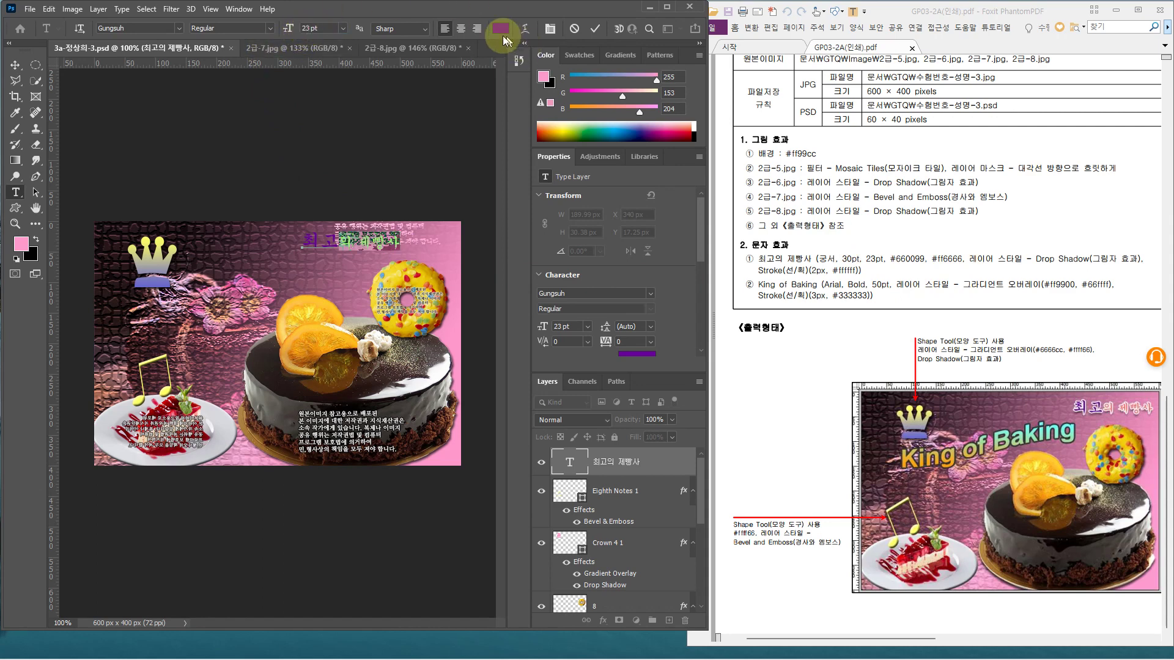
{"action": "left_click", "coordinate": [498, 29]}
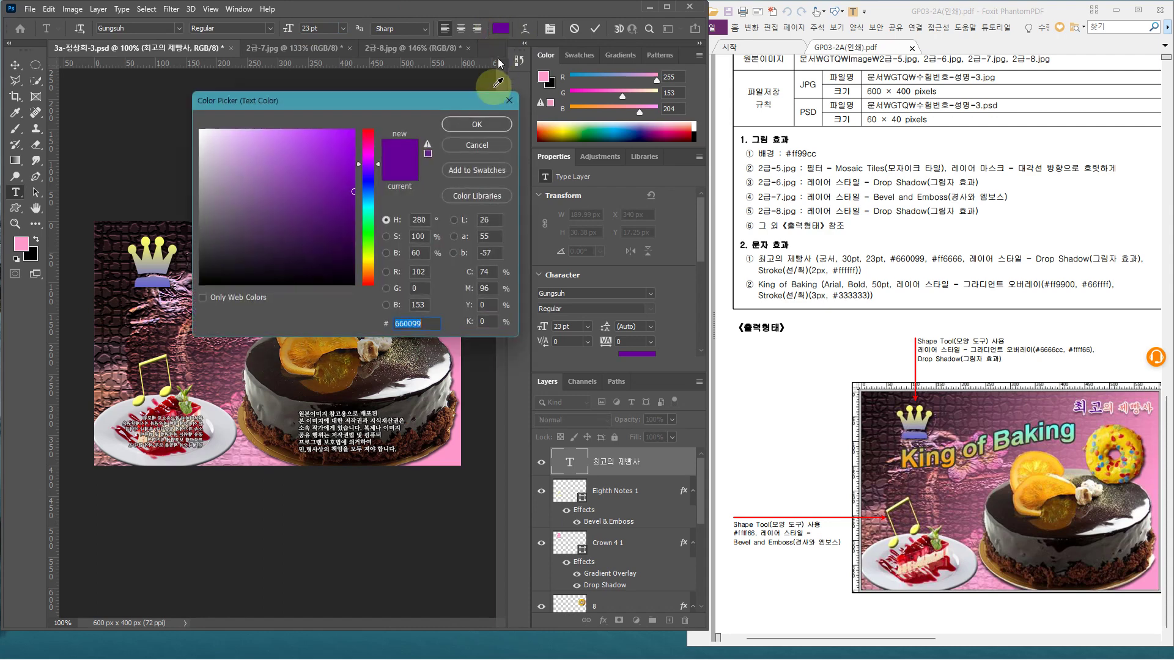
{"action": "type", "text": "666"}
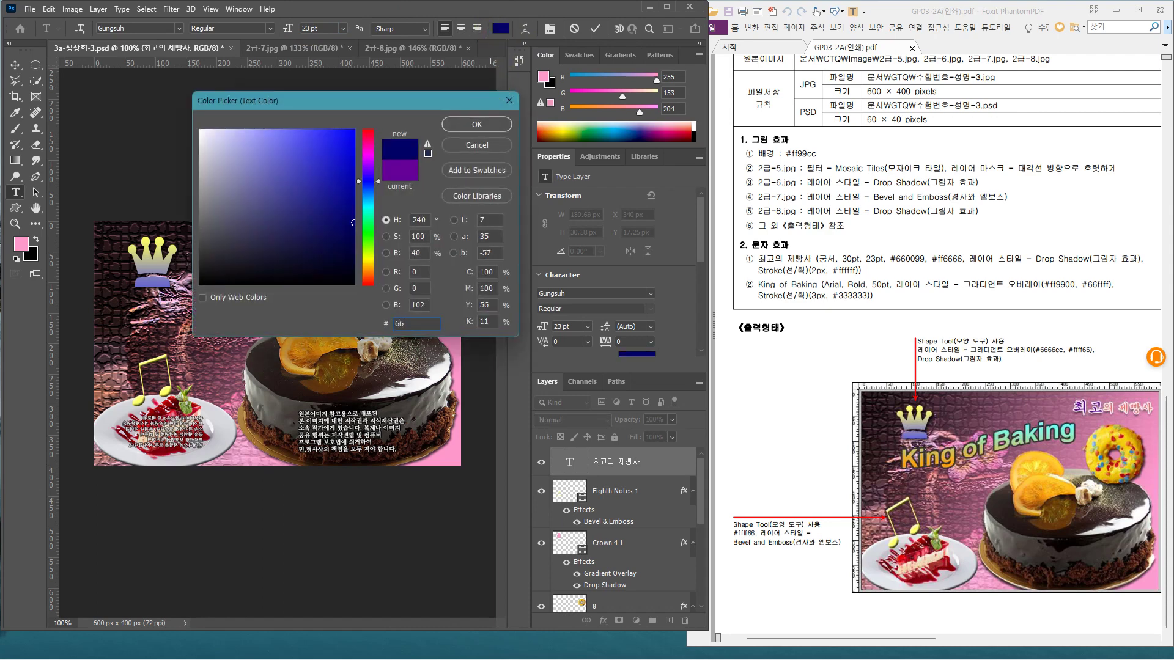
{"action": "key", "text": "BackSpace"}
{"action": "key", "text": "BackSpace"}
{"action": "key", "text": "BackSpace"}
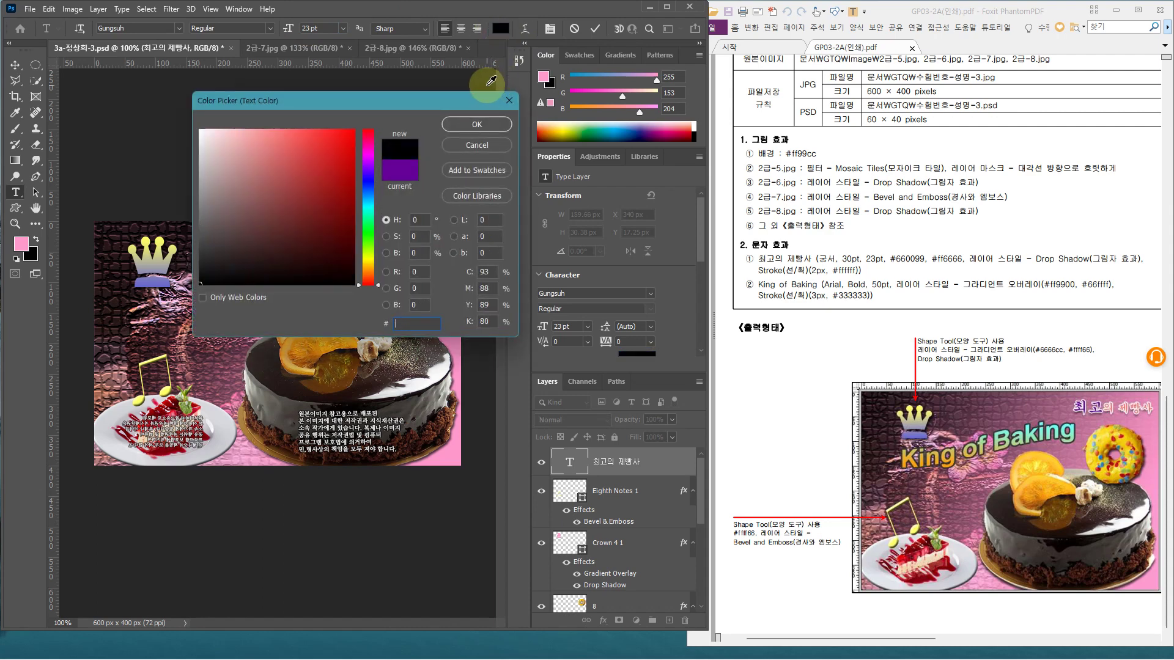
{"action": "type", "text": "ff"}
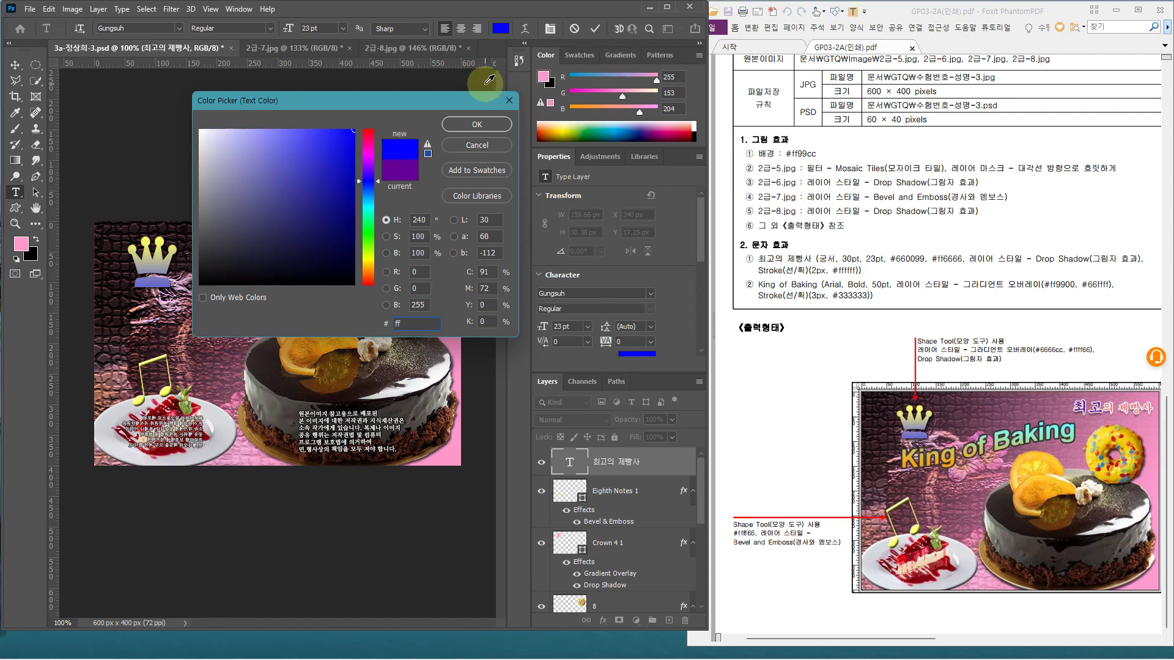
{"action": "type", "text": "6666"}
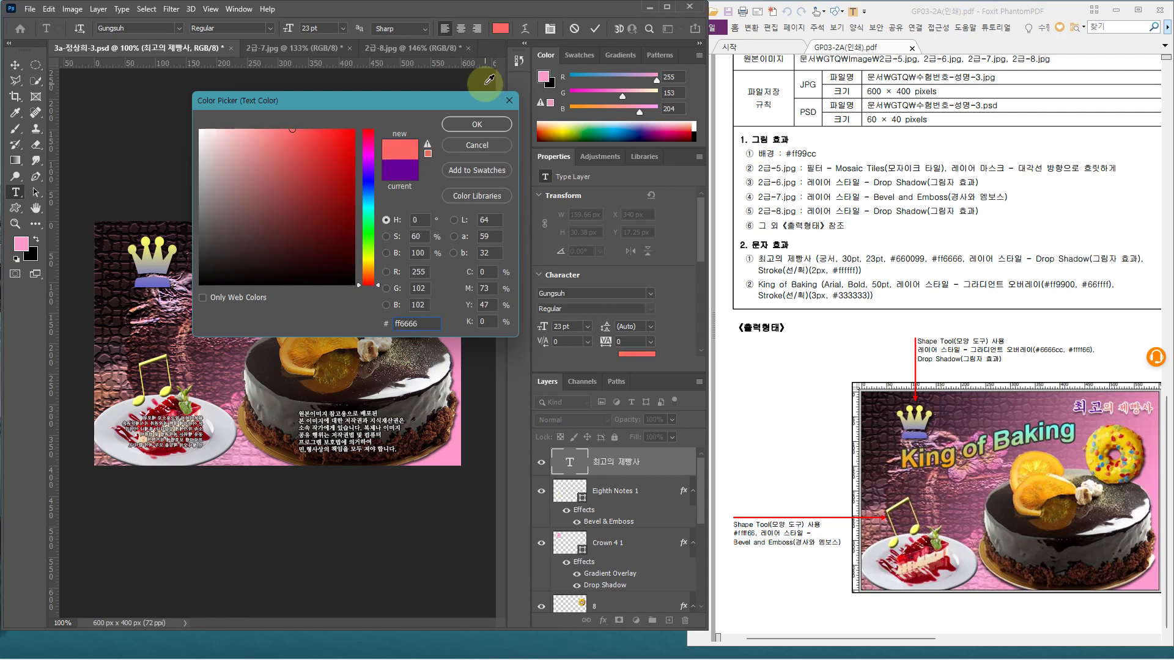
{"action": "key", "text": "Return"}
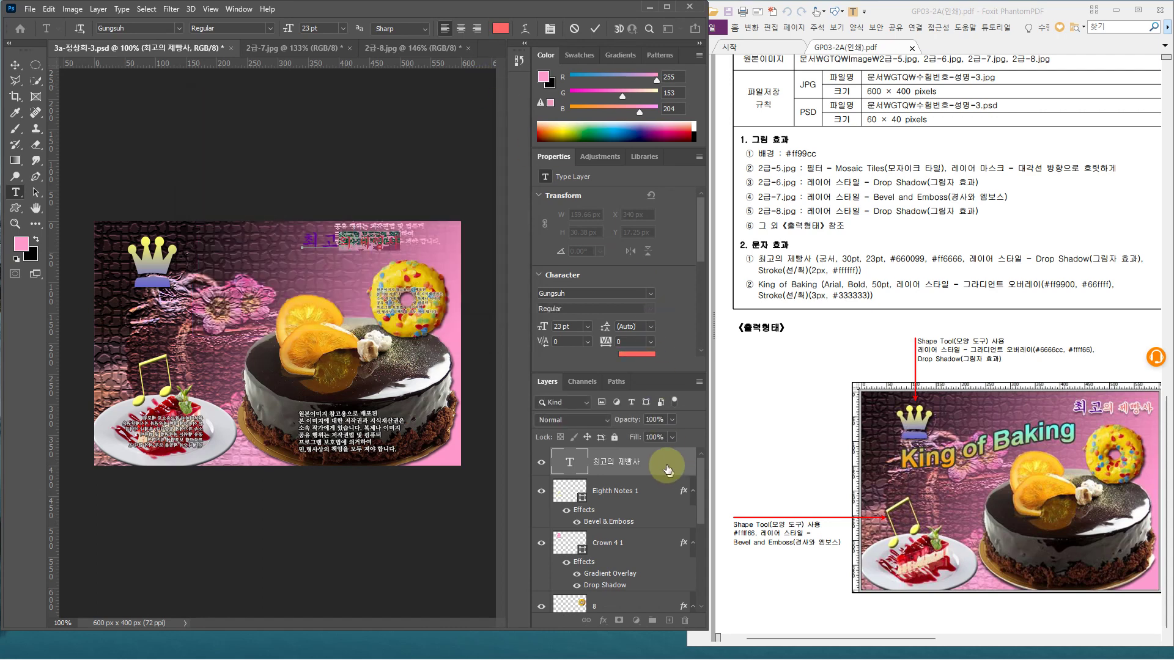
{"action": "left_click", "coordinate": [666, 466]}
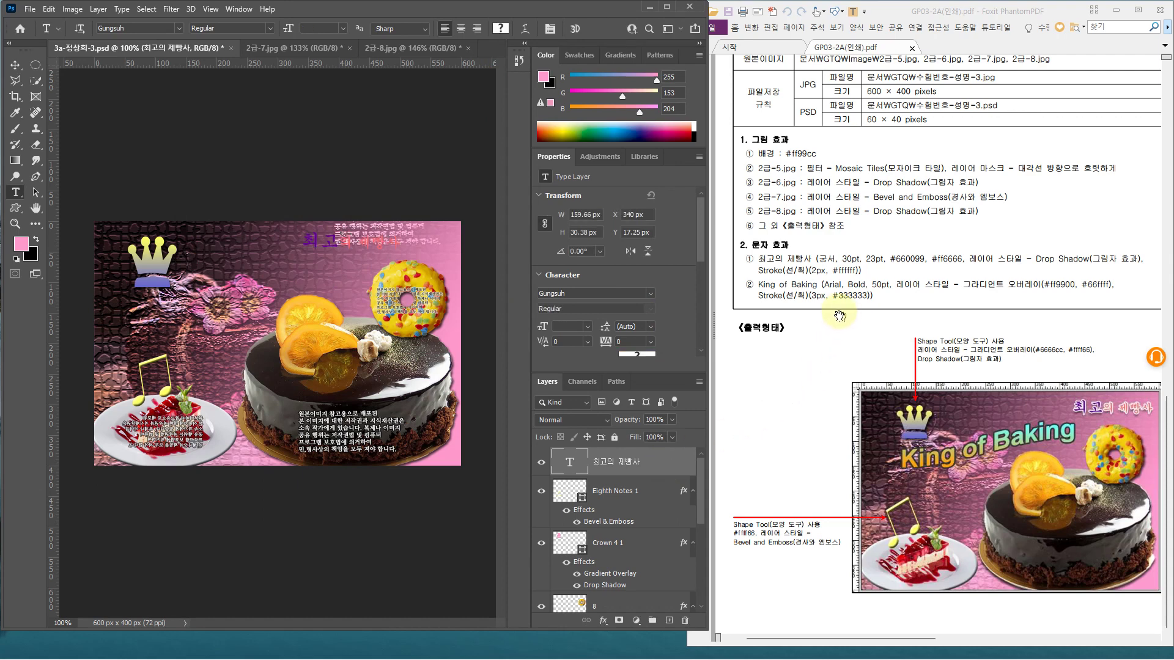
Give the title a Drop Shadow and a 2 px white (ffffff) Stroke
{"action": "double_click", "coordinate": [662, 466]}
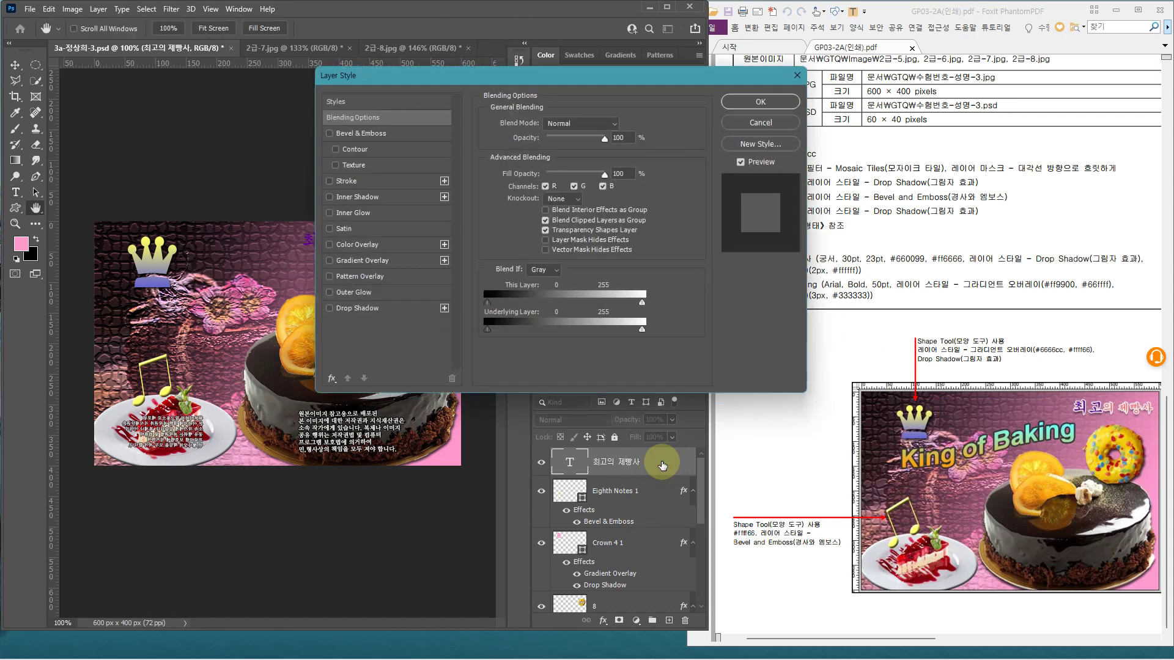
{"action": "left_click_drag", "start_coordinate": [568, 66], "coordinate": [419, 277]}
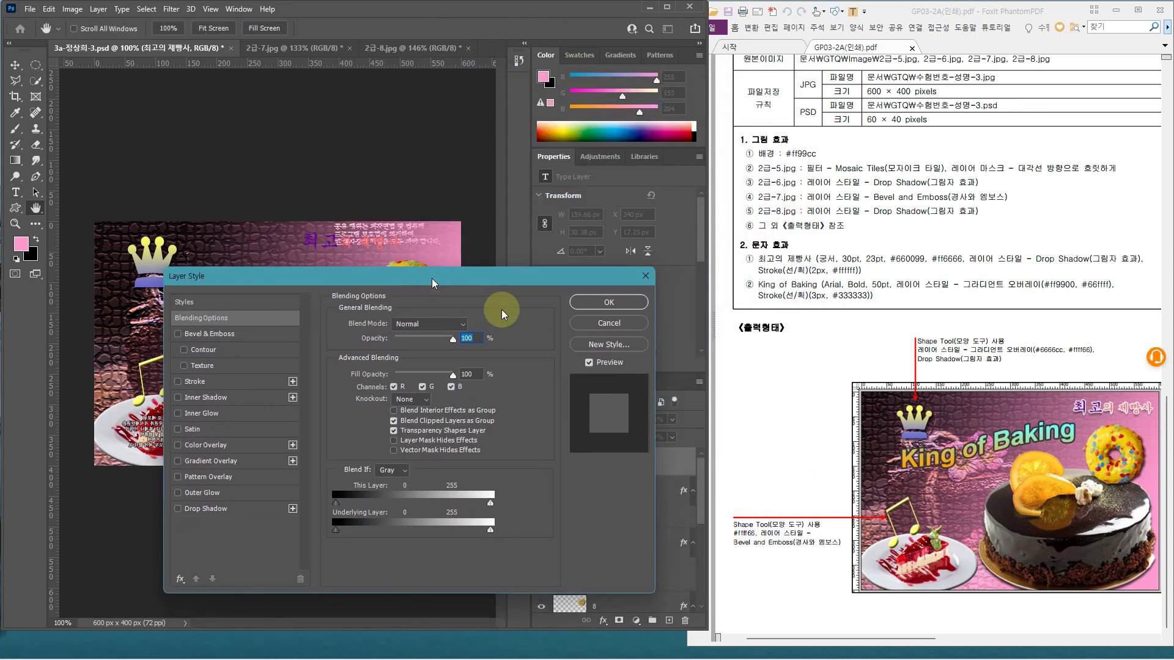
{"action": "left_click", "coordinate": [227, 508]}
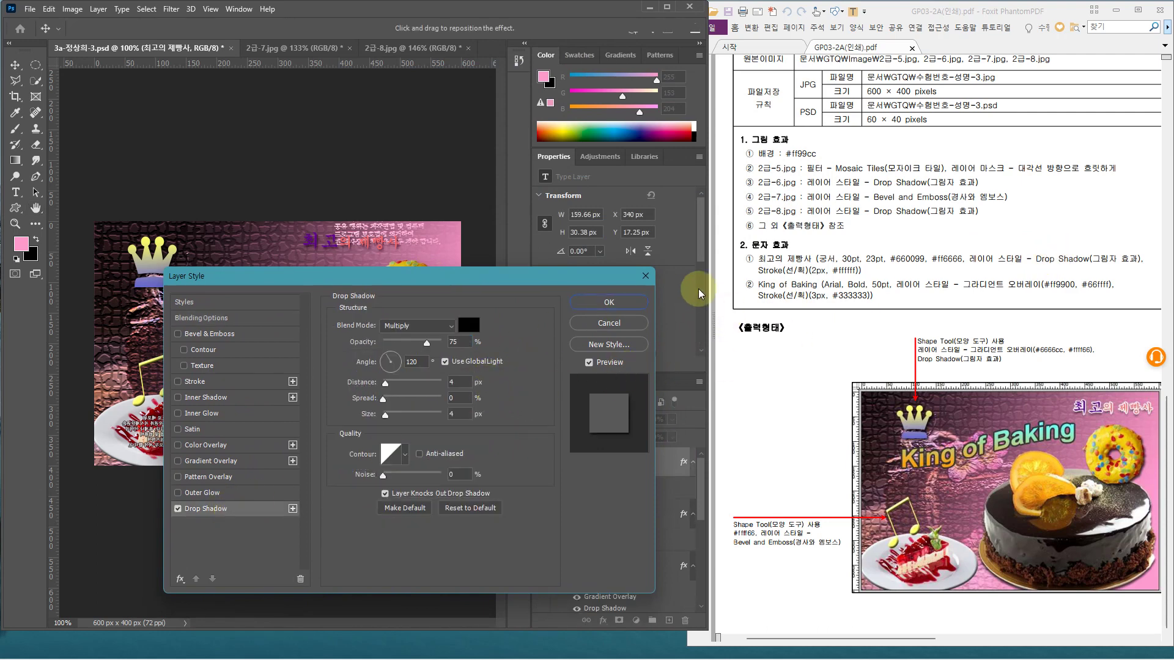
{"action": "left_click", "coordinate": [242, 385]}
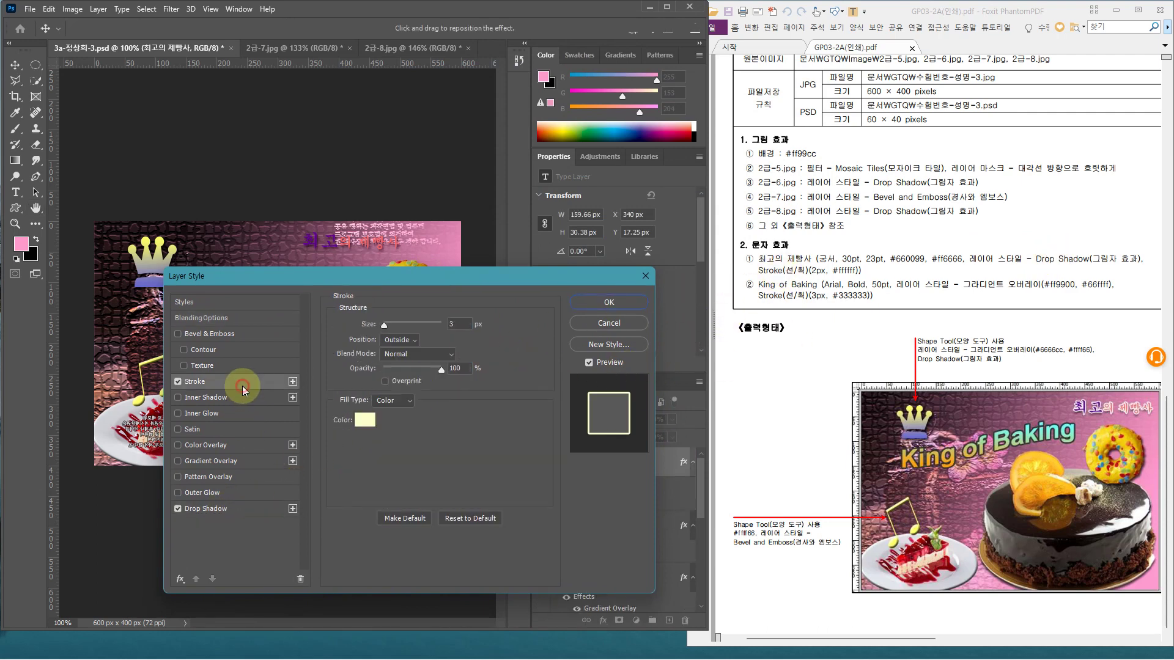
{"action": "left_click", "coordinate": [457, 323]}
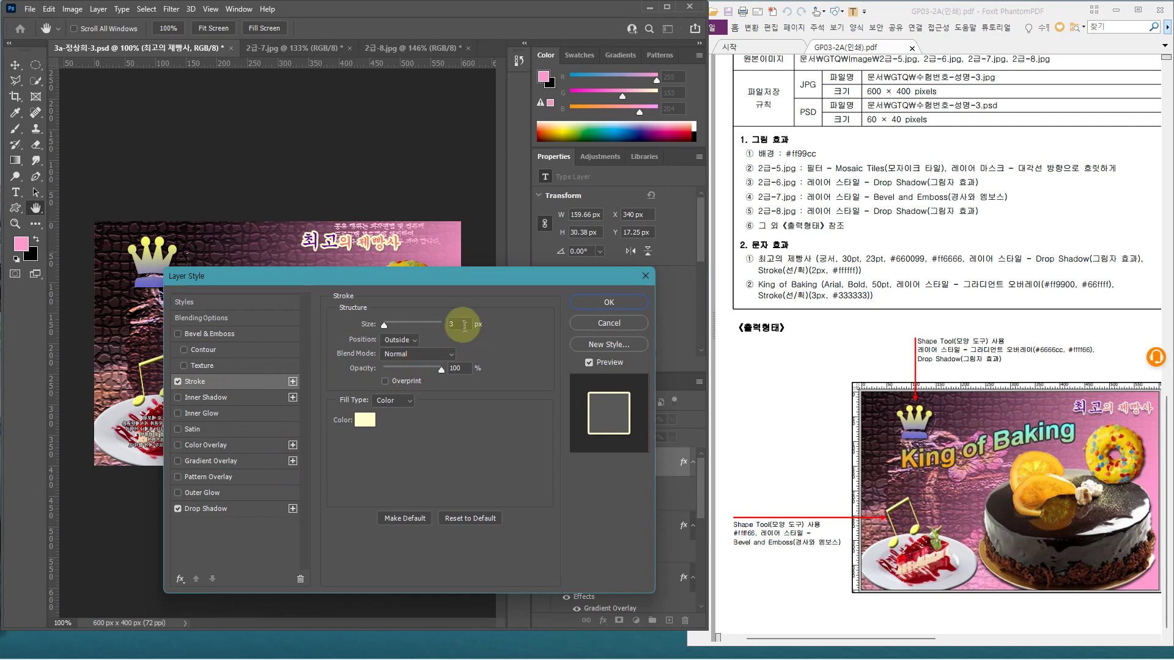
{"action": "type", "text": "2"}
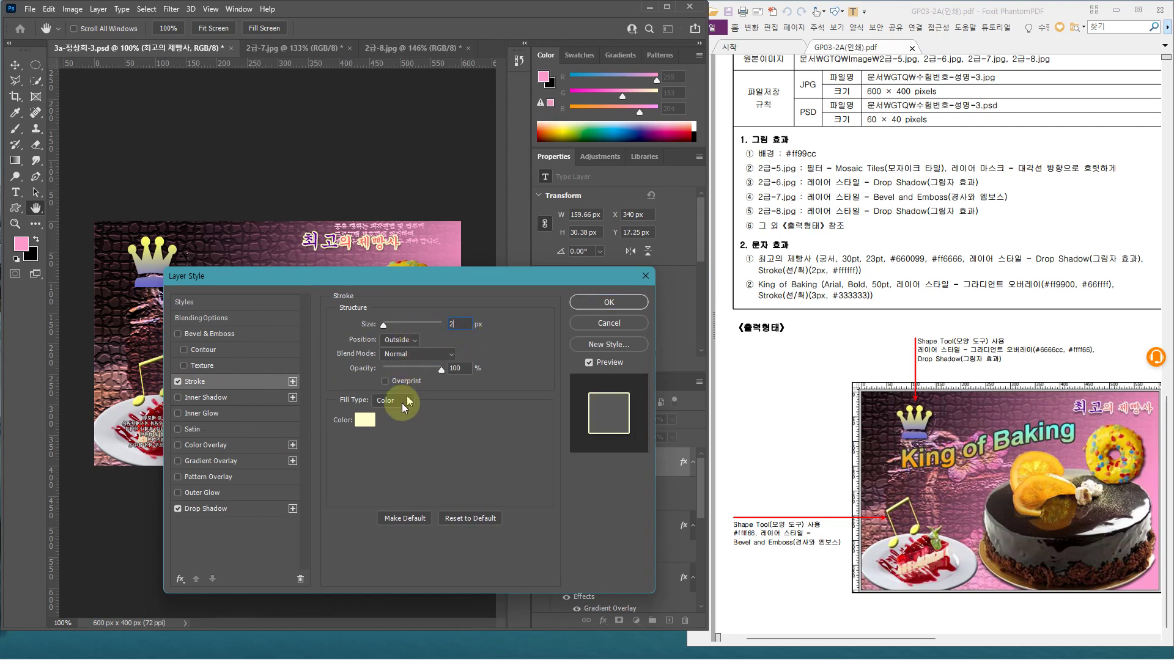
{"action": "left_click", "coordinate": [365, 419]}
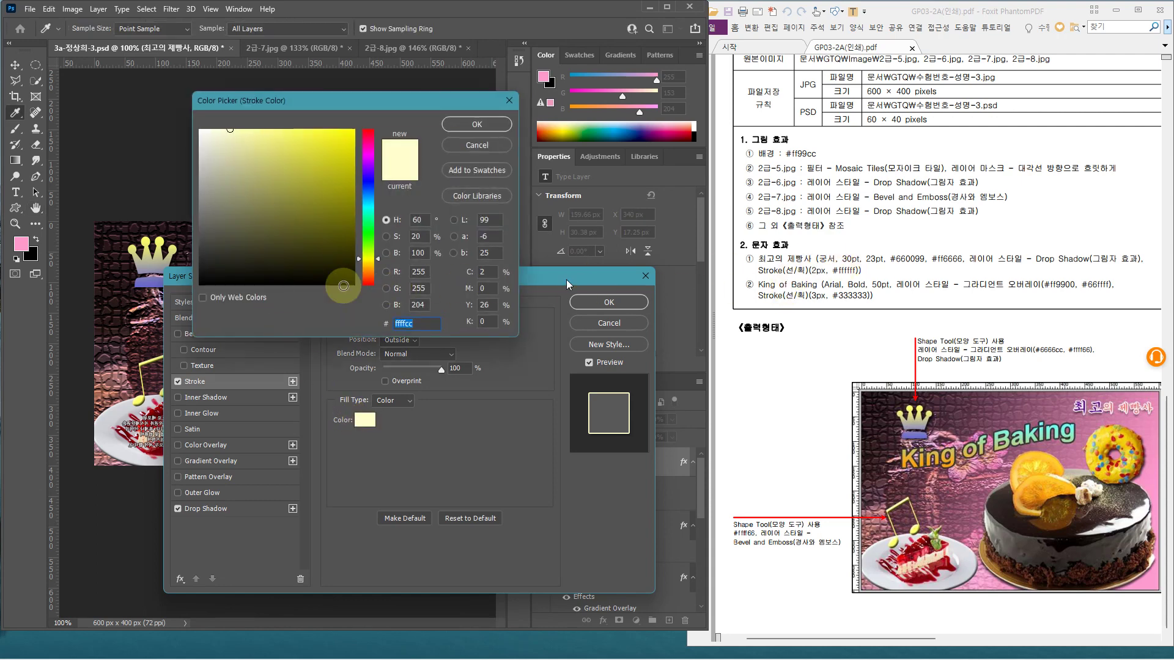
{"action": "left_click_drag", "start_coordinate": [204, 140], "coordinate": [188, 121]}
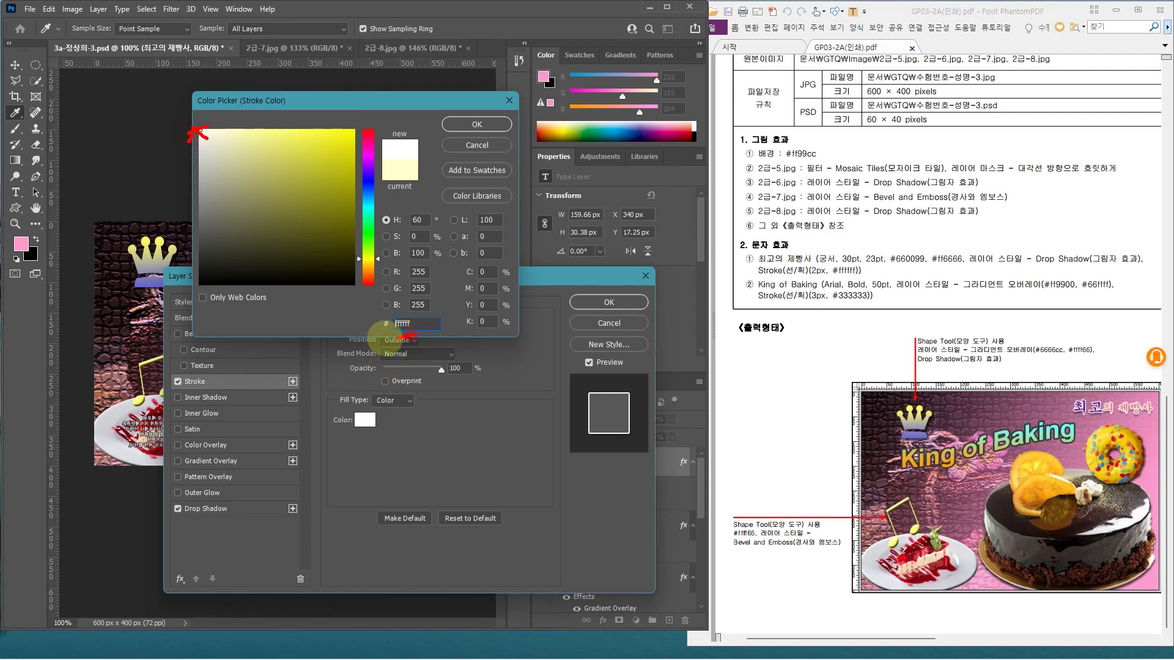
{"action": "left_click_drag", "start_coordinate": [403, 311], "coordinate": [399, 340]}
{"action": "key", "text": "Escape"}
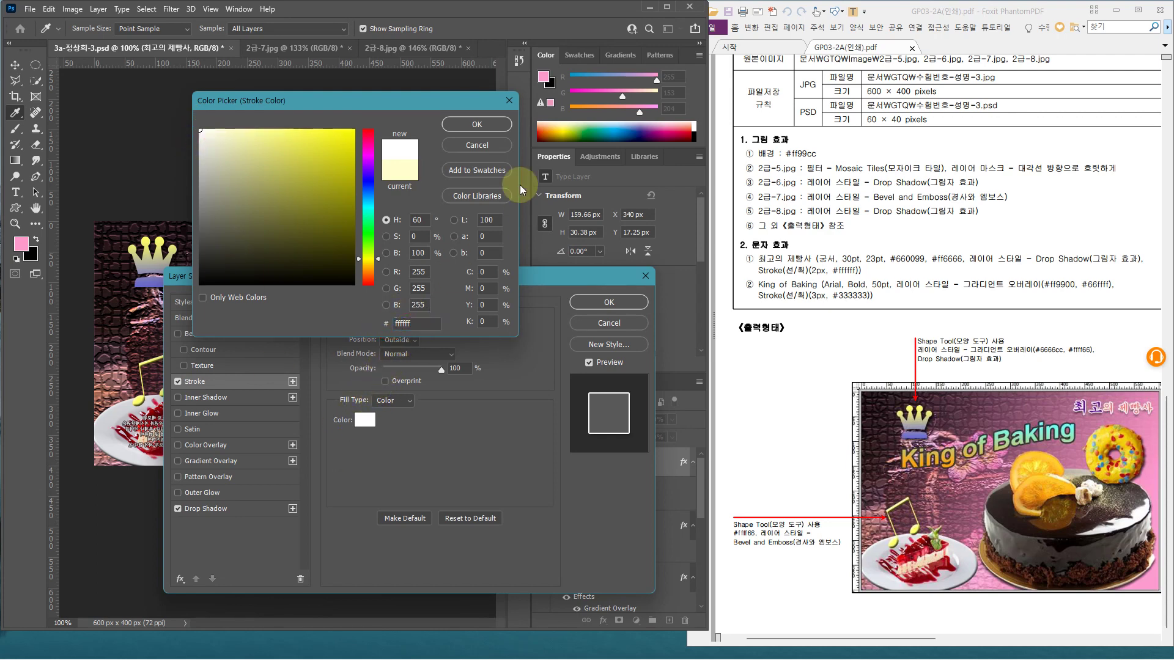
{"action": "left_click", "coordinate": [489, 123]}
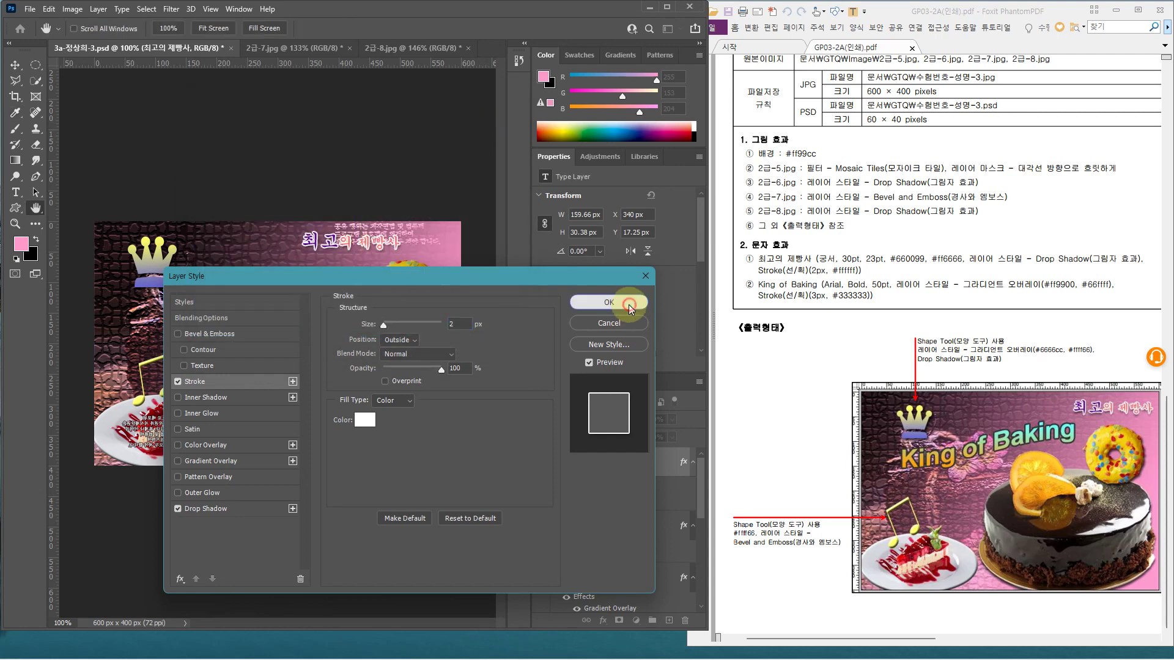
{"action": "left_click", "coordinate": [628, 303]}
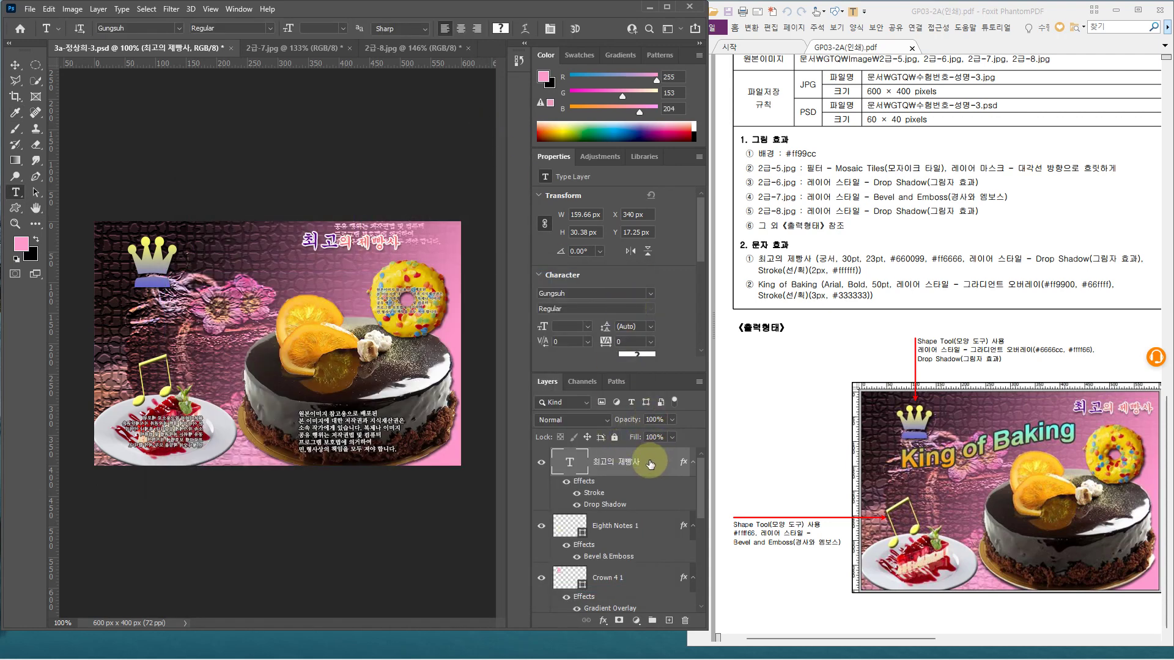
Move the title slightly right and up with Free Transform
{"action": "key", "text": "ctrl+t"}
{"action": "left_click_drag", "start_coordinate": [387, 247], "coordinate": [431, 247]}
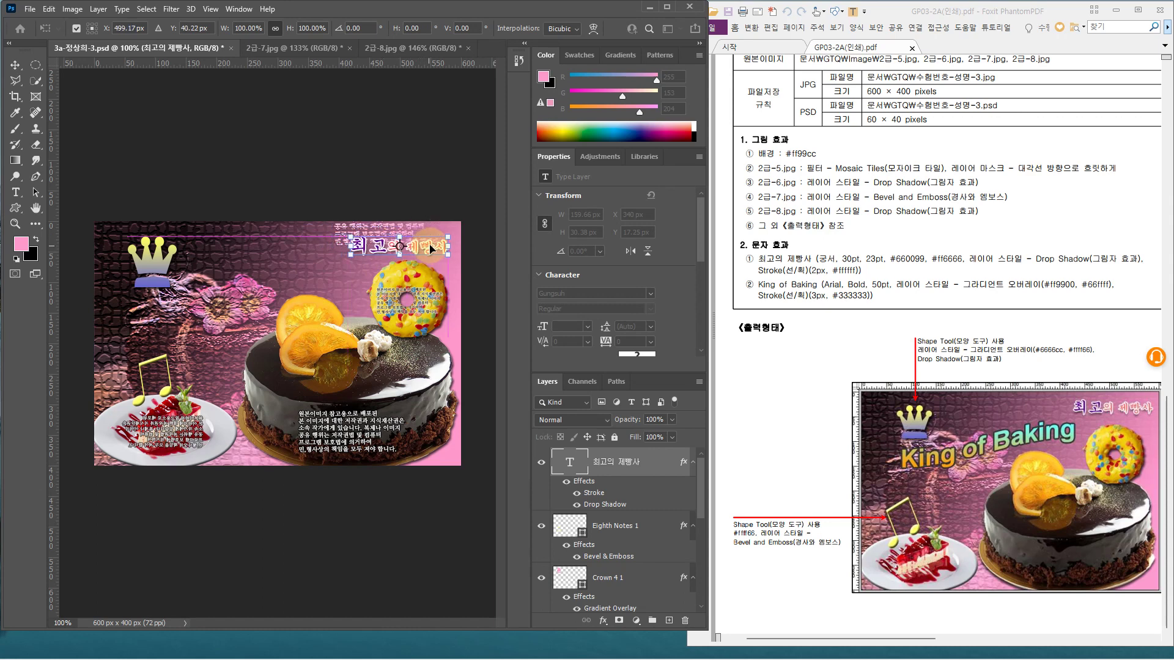
{"action": "key", "text": "Return"}
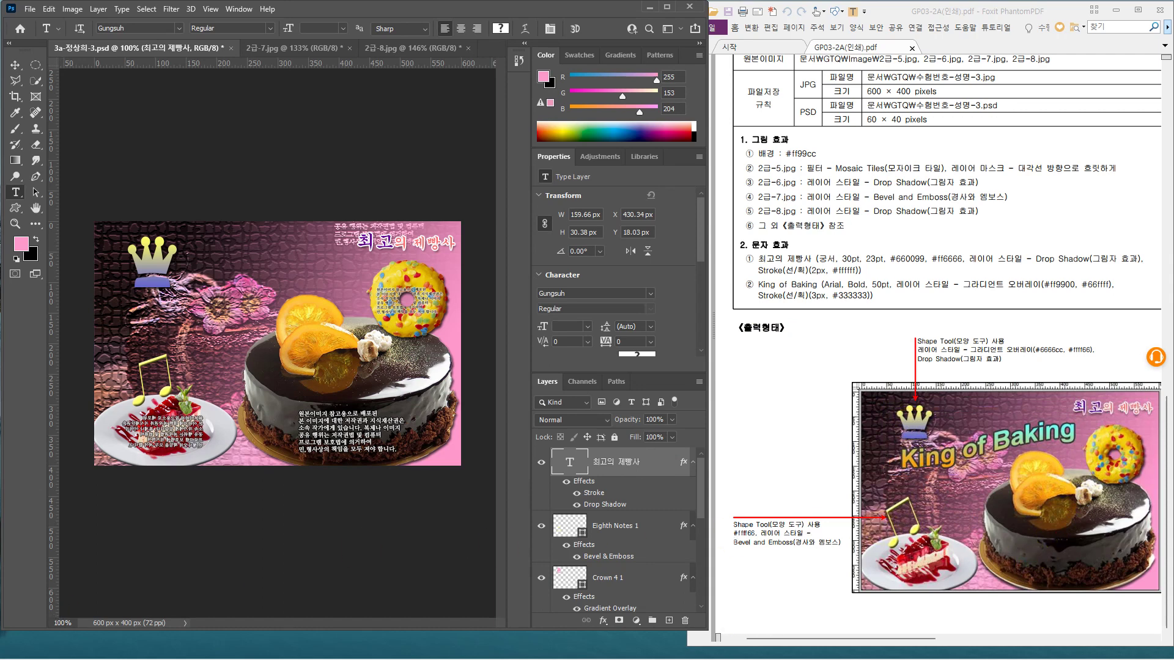
Paste 'King of Baking' as a new text layer left of the cake
{"action": "left_click", "coordinate": [15, 193]}
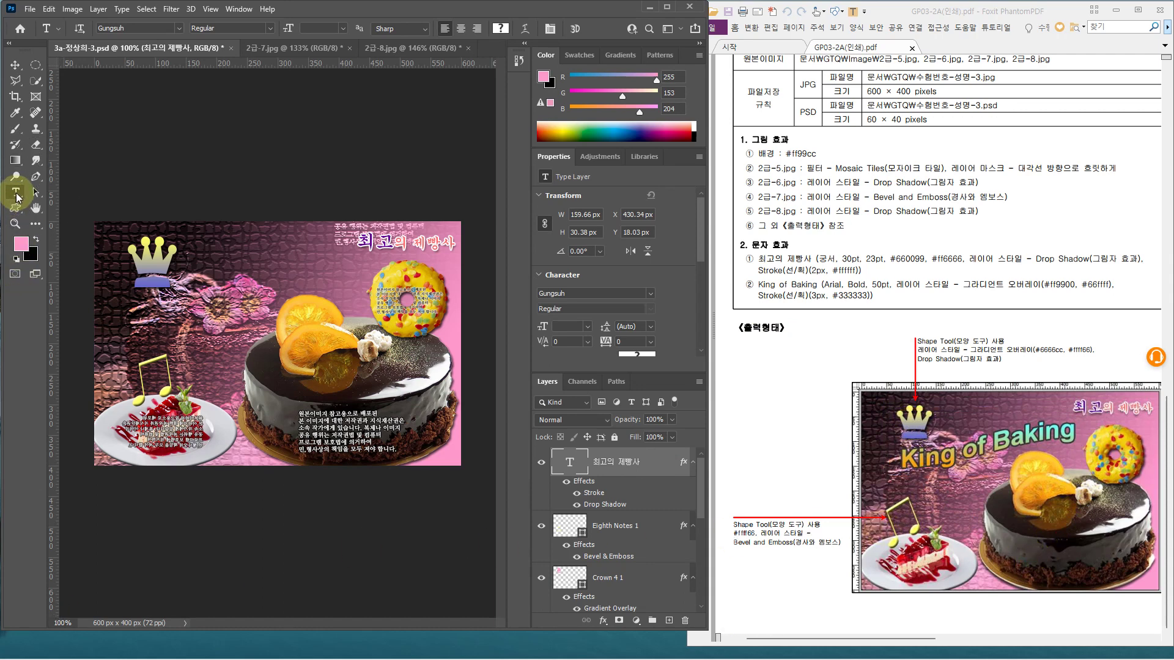
{"action": "left_click", "coordinate": [153, 304]}
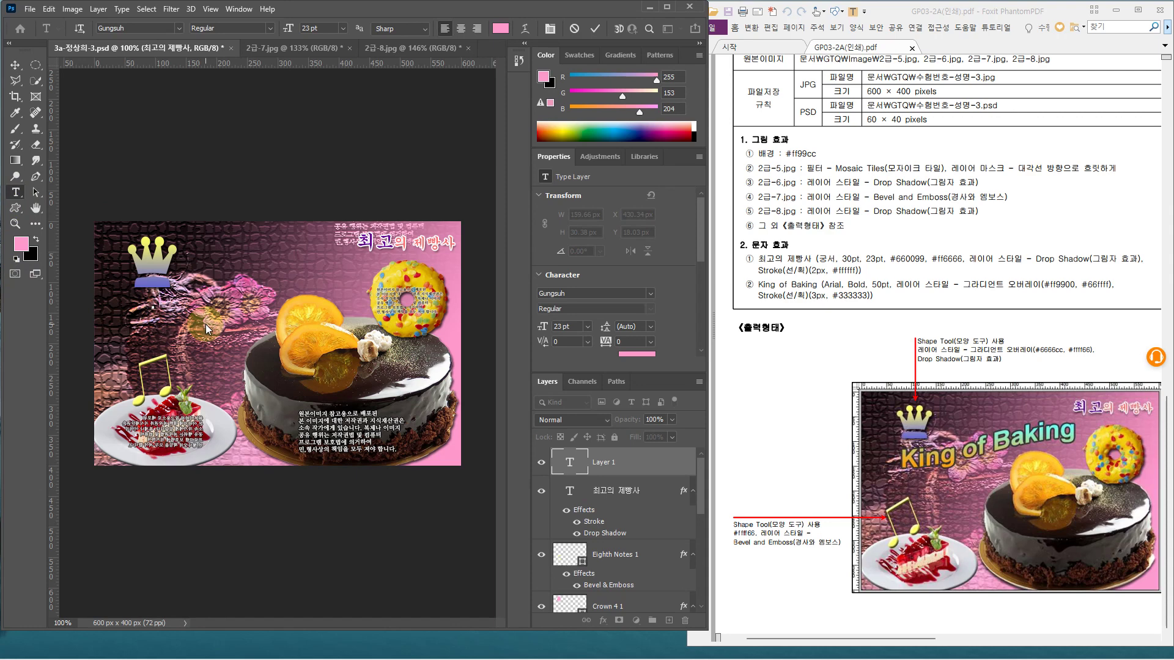
{"action": "type", "text": "King of Baking"}
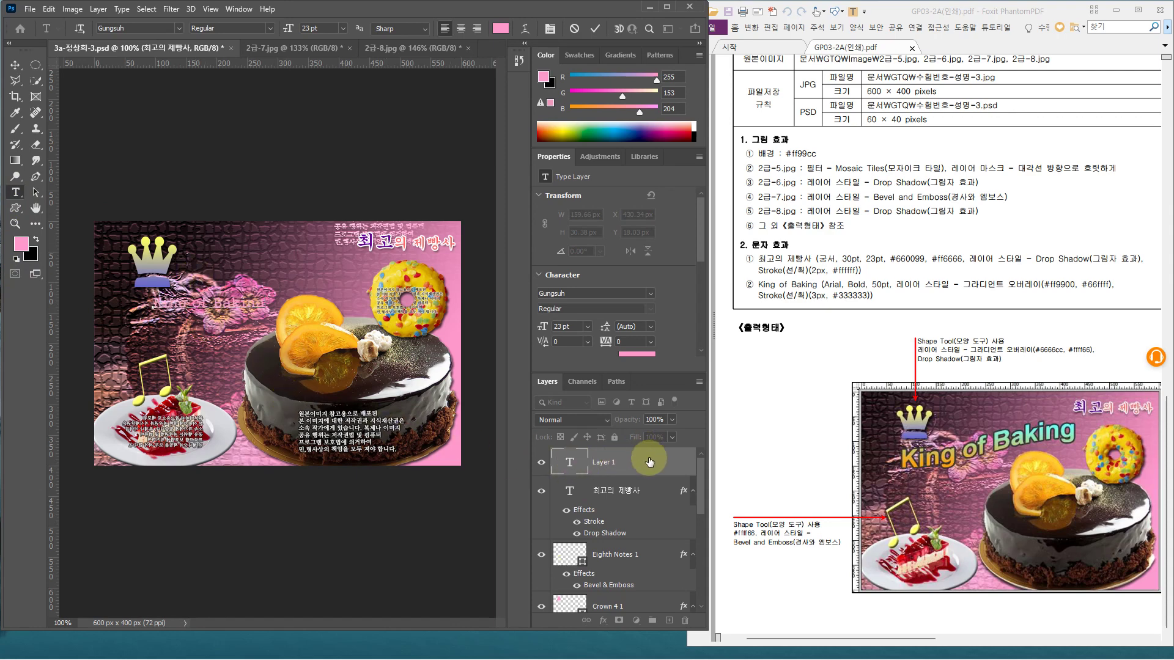
{"action": "left_click", "coordinate": [649, 462]}
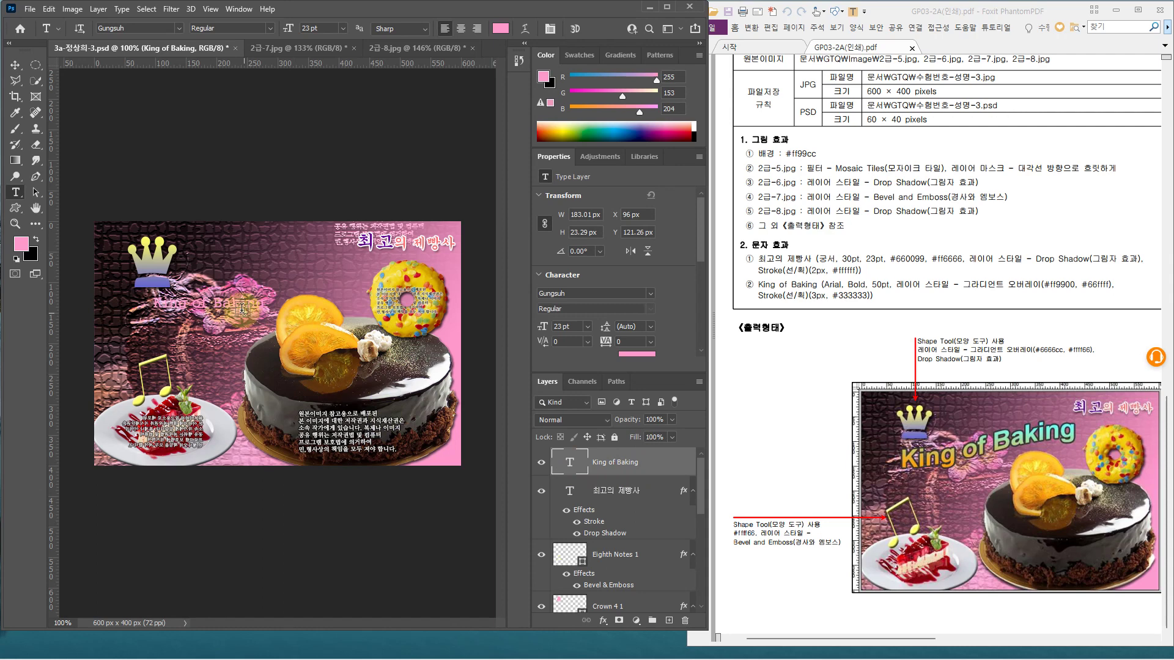
{"action": "left_click", "coordinate": [629, 494]}
{"action": "left_click", "coordinate": [569, 462]}
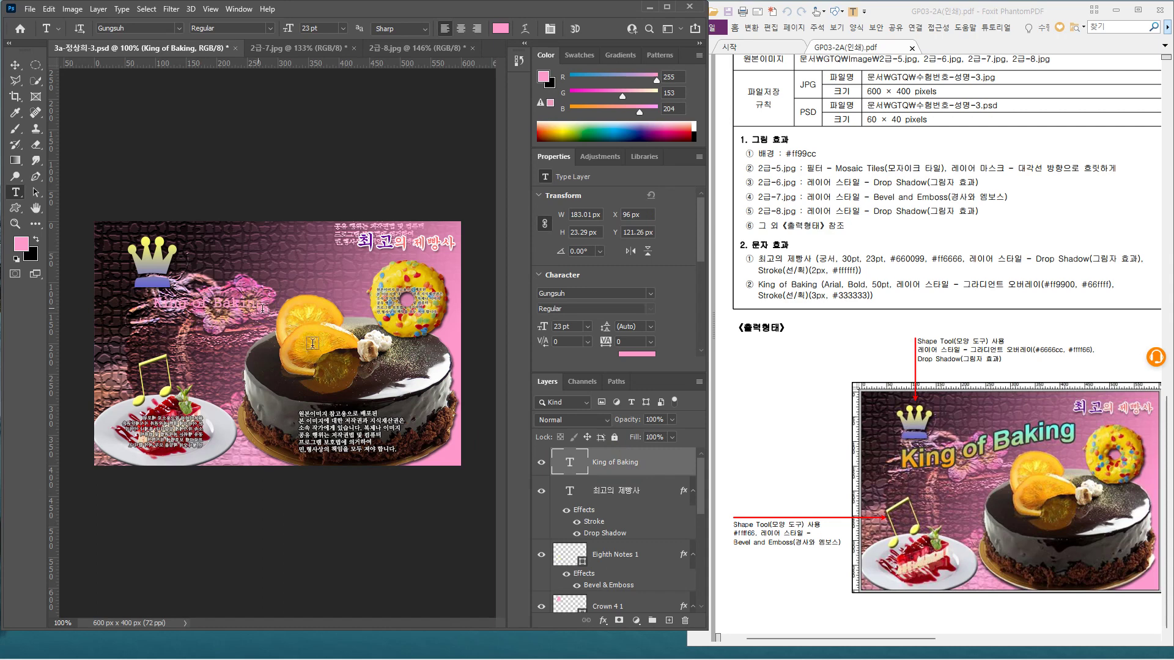
{"action": "left_click", "coordinate": [662, 463]}
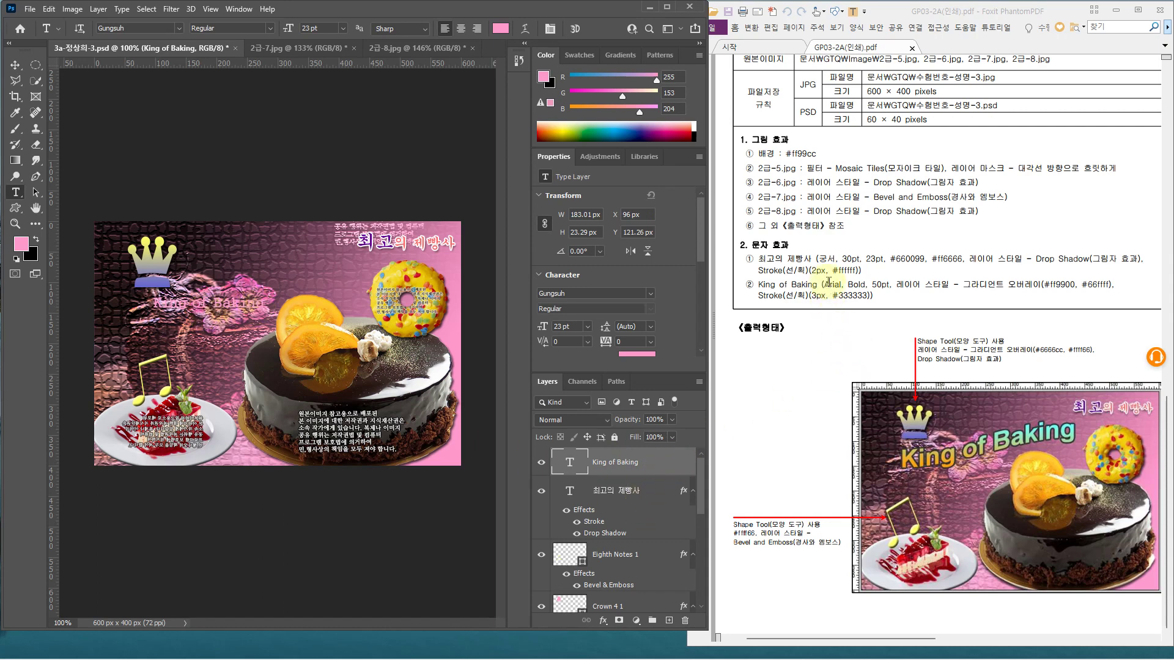
Set the King of Baking text to Arial Bold at 50 pt
{"action": "left_click", "coordinate": [178, 28]}
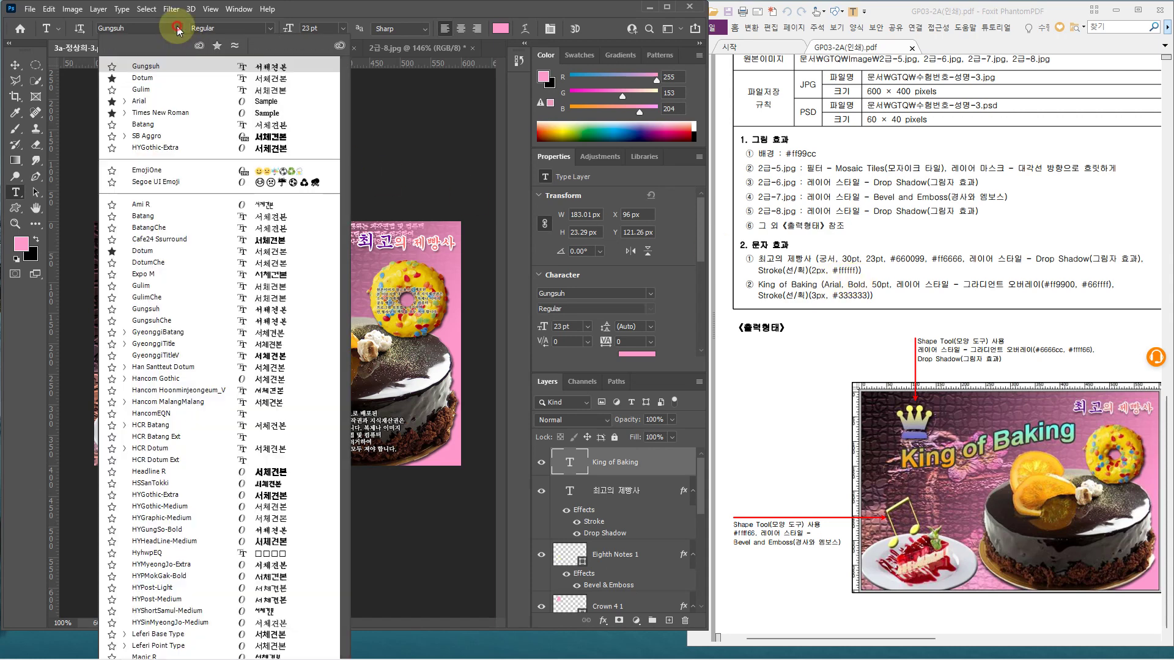
{"action": "left_click", "coordinate": [140, 102]}
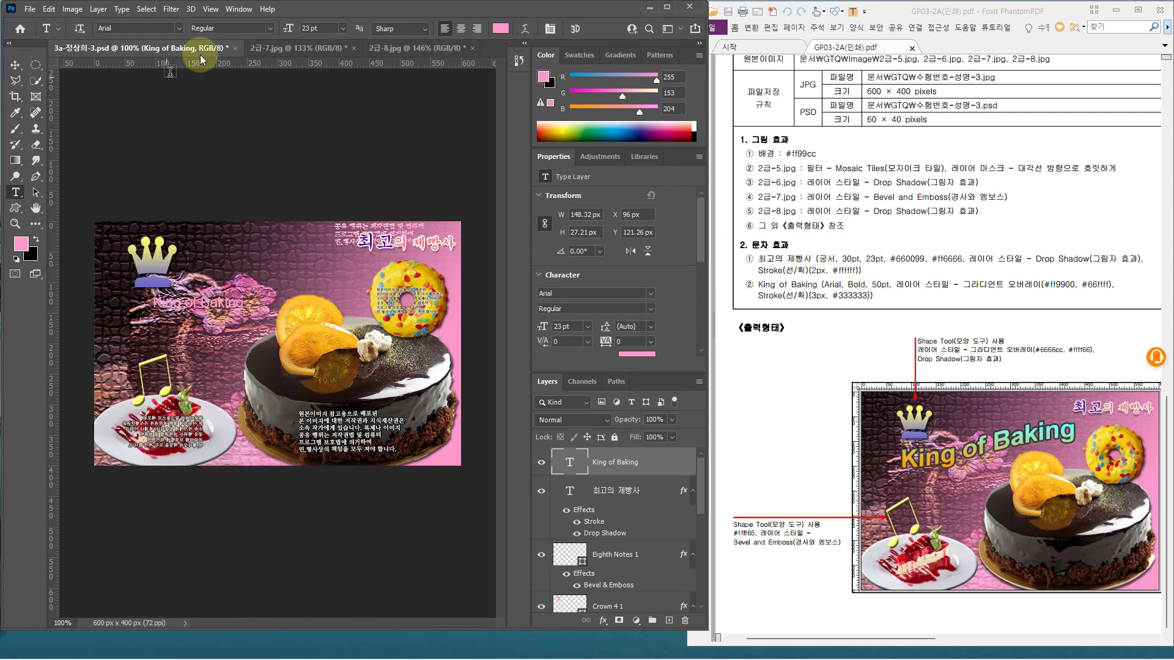
{"action": "left_click", "coordinate": [268, 28]}
{"action": "left_click", "coordinate": [242, 102]}
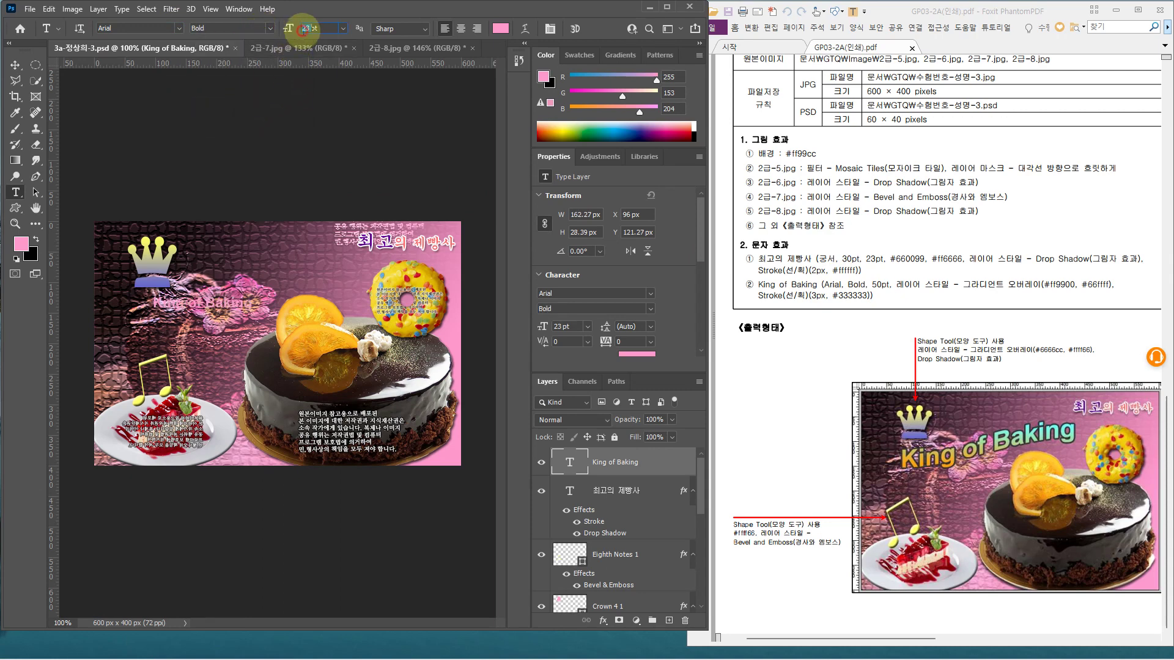
{"action": "key", "text": "Return"}
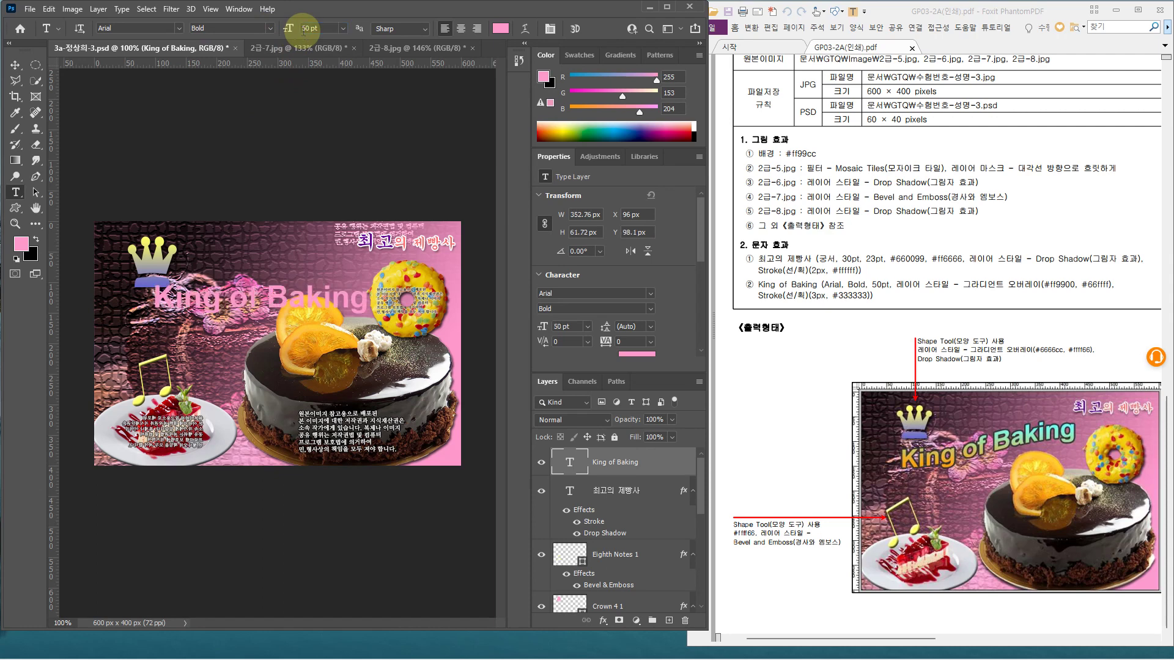
{"action": "left_click", "coordinate": [660, 465]}
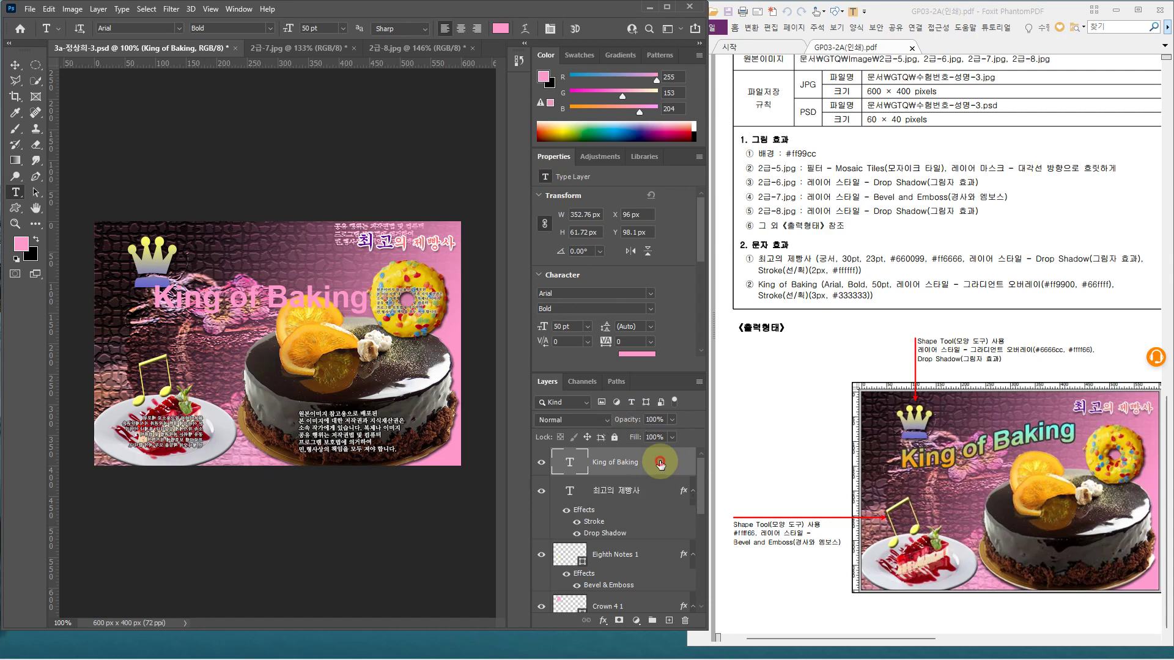
{"action": "double_click", "coordinate": [660, 464]}
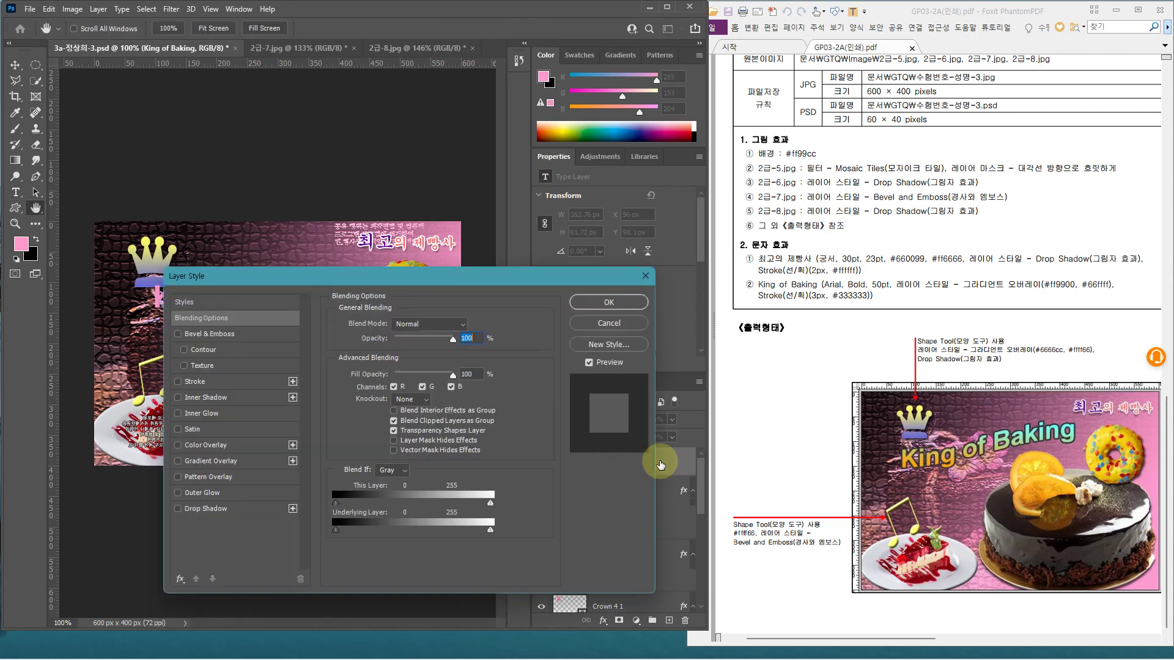
Add a Gradient Overlay with stops orange ff9900 and cyan 66ffff to King of Baking
{"action": "left_click", "coordinate": [255, 460]}
{"action": "left_click_drag", "start_coordinate": [403, 282], "coordinate": [529, 288]}
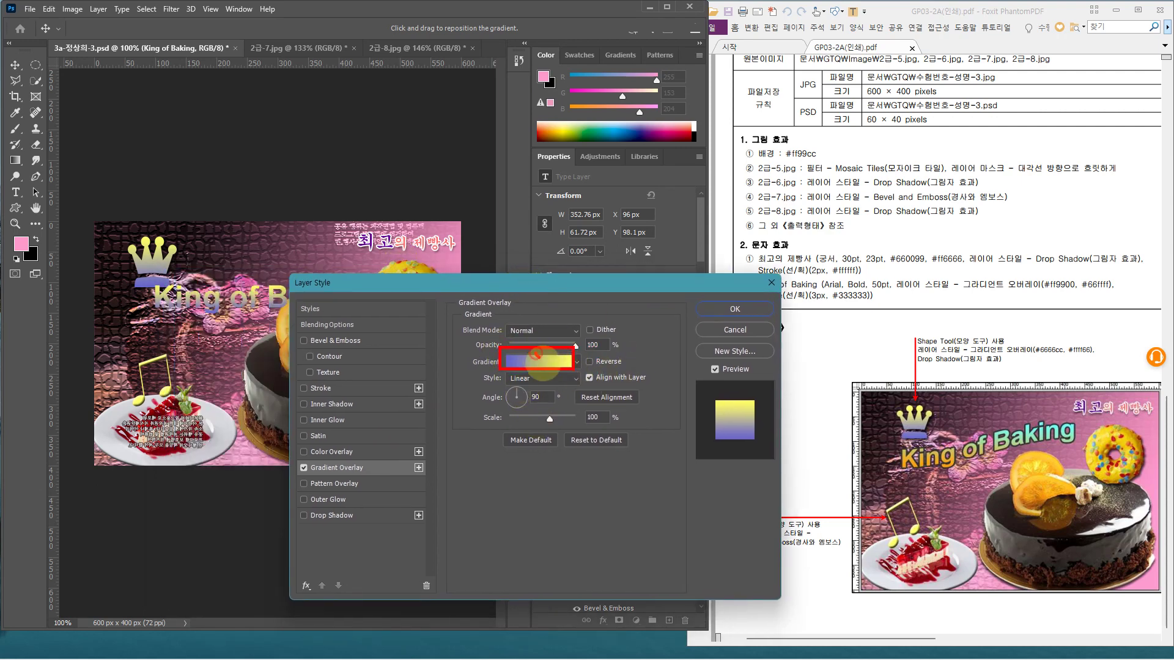
{"action": "left_click", "coordinate": [537, 362]}
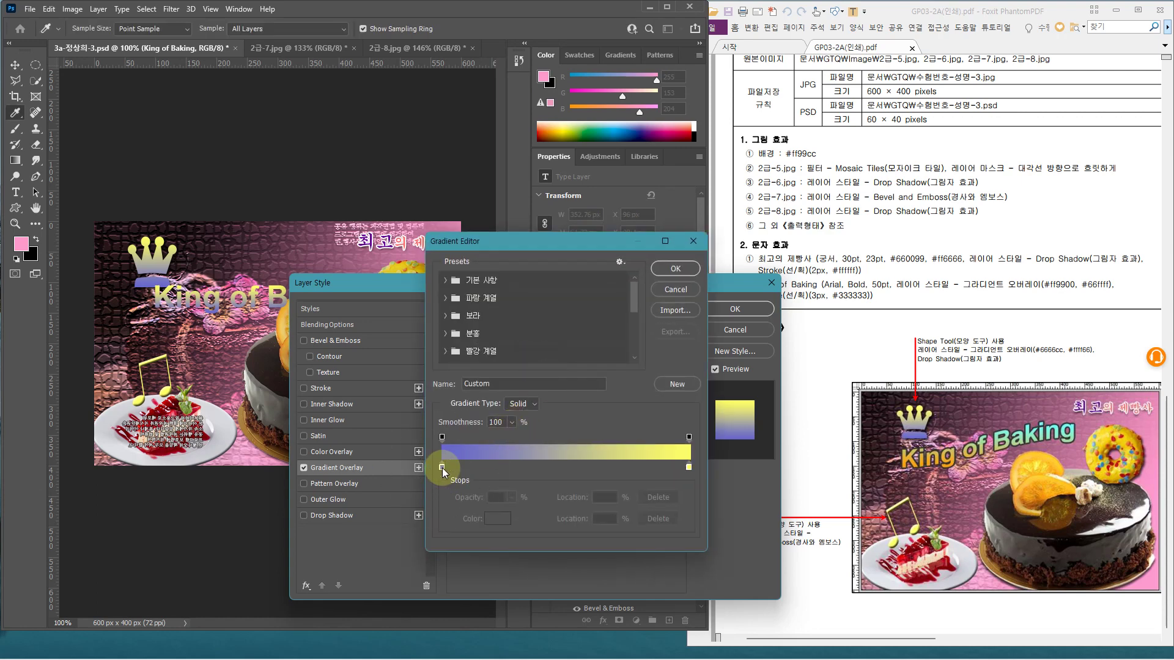
{"action": "double_click", "coordinate": [442, 468]}
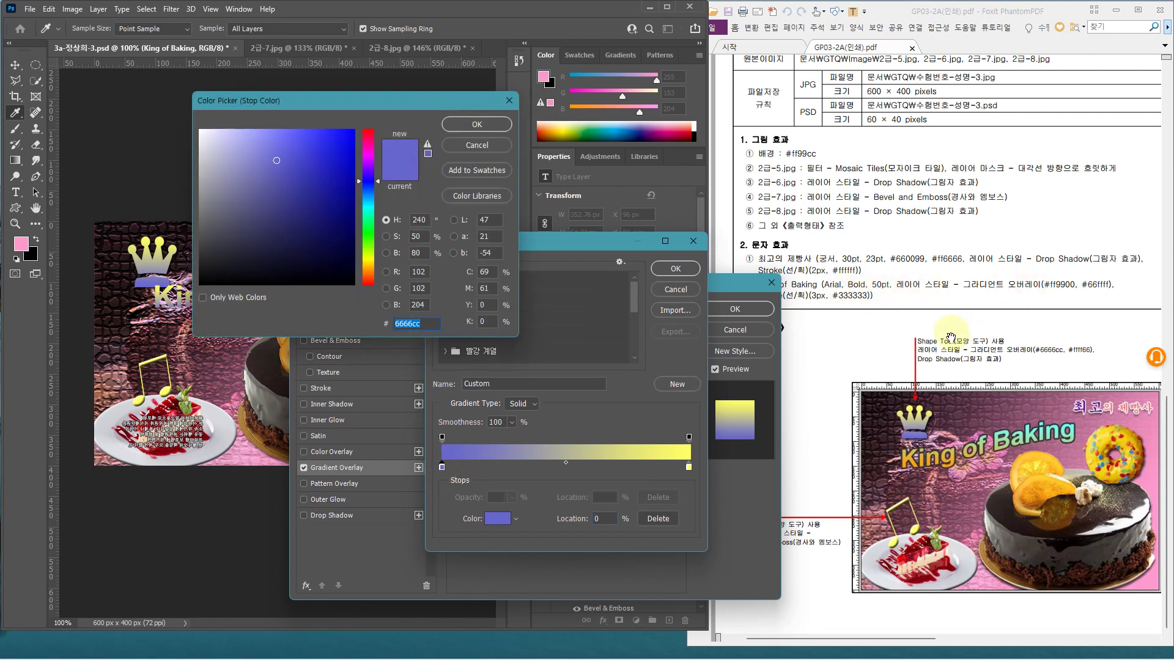
{"action": "type", "text": "ff9900"}
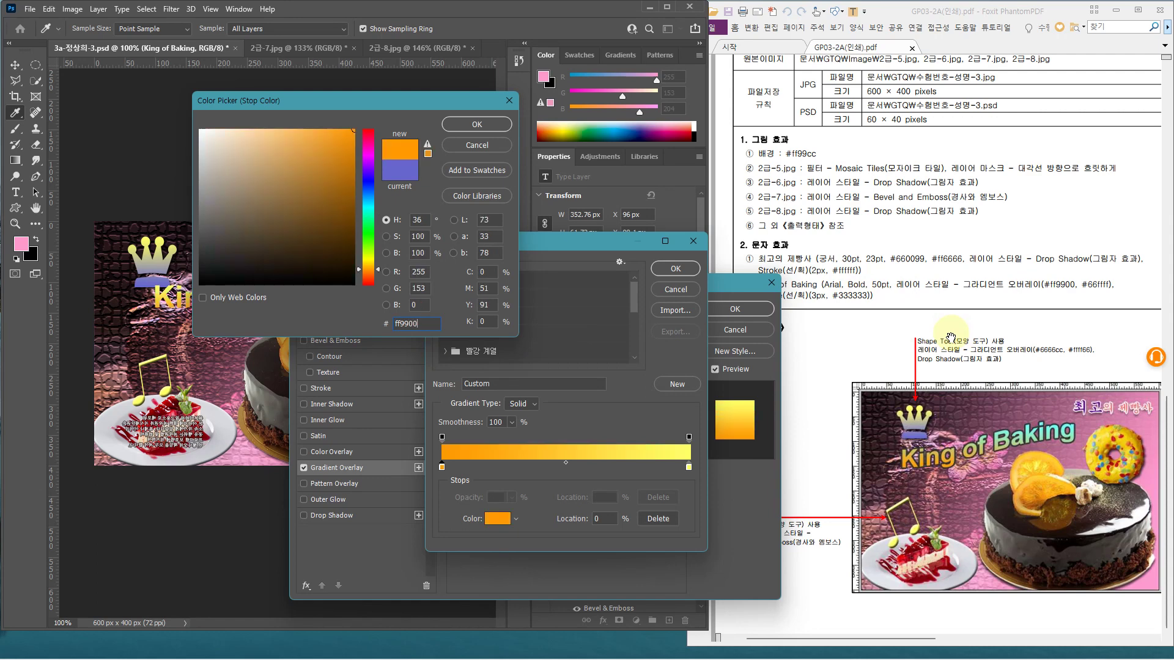
{"action": "key", "text": "Return"}
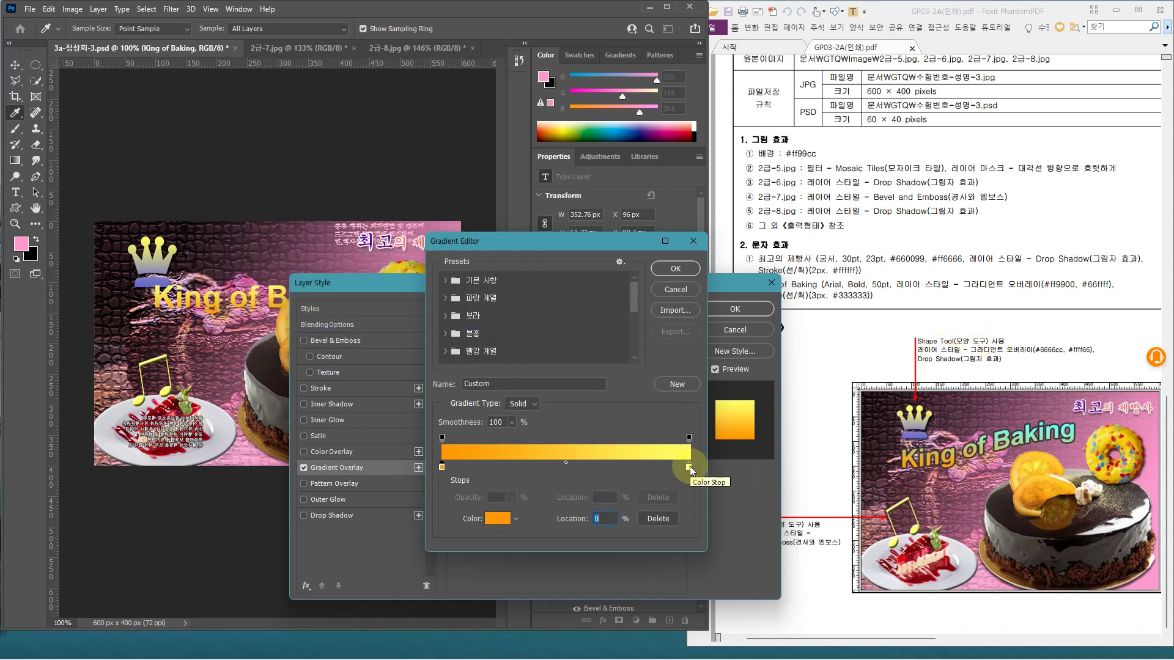
{"action": "double_click", "coordinate": [689, 466]}
{"action": "type", "text": "66"}
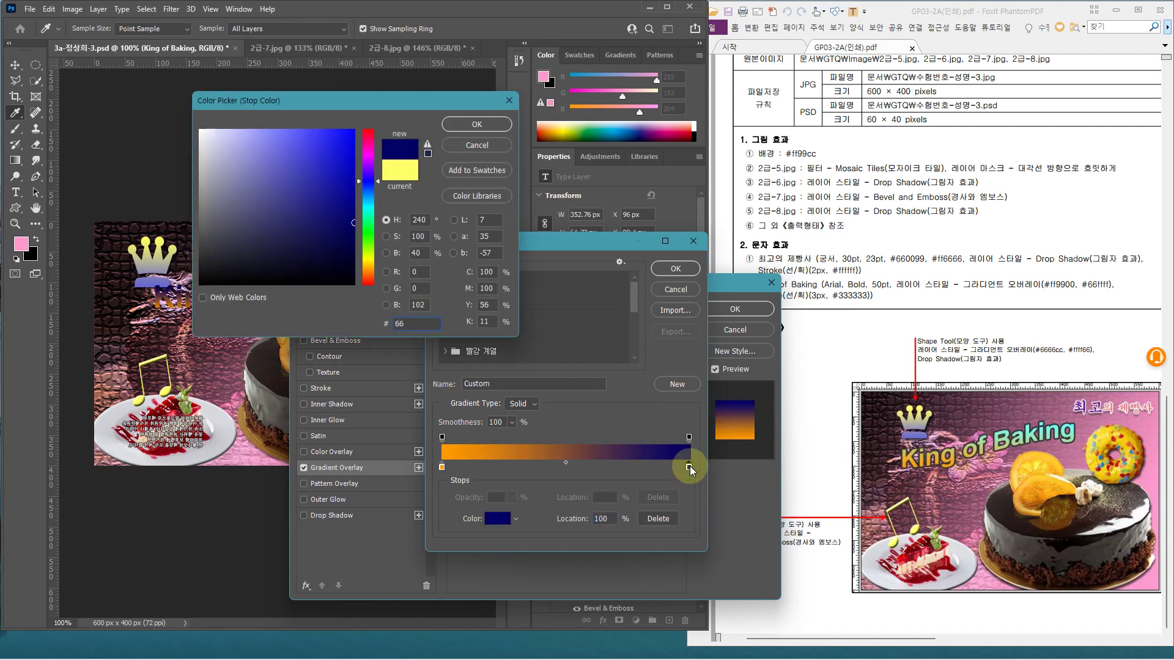
{"action": "type", "text": "ffff"}
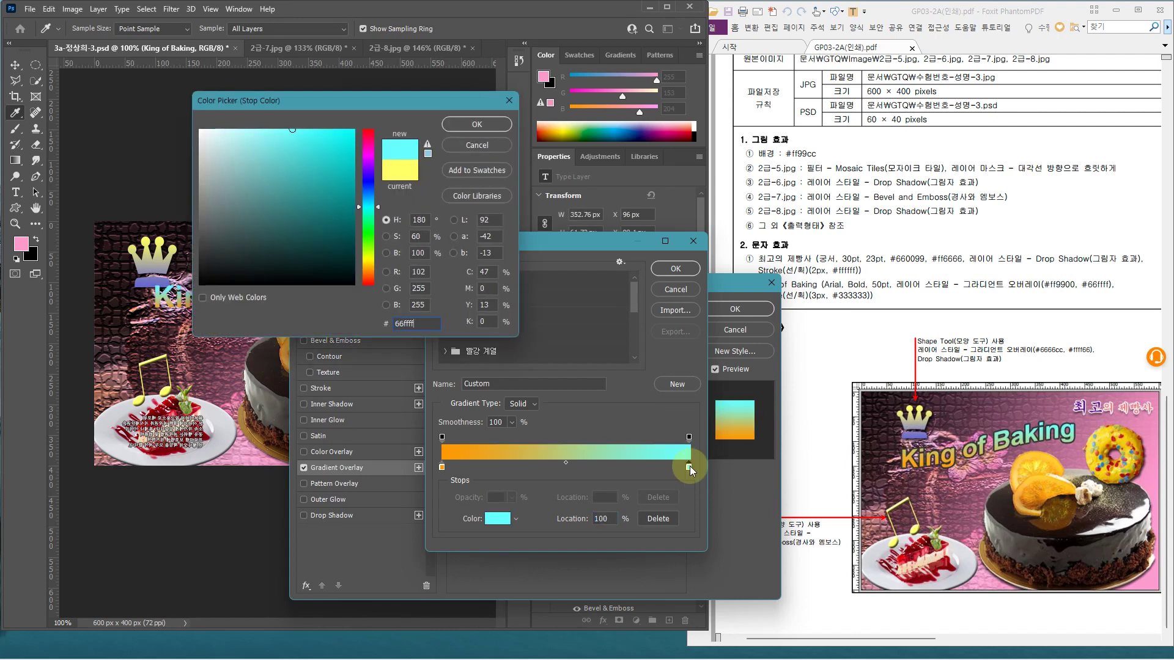
{"action": "key", "text": "Return"}
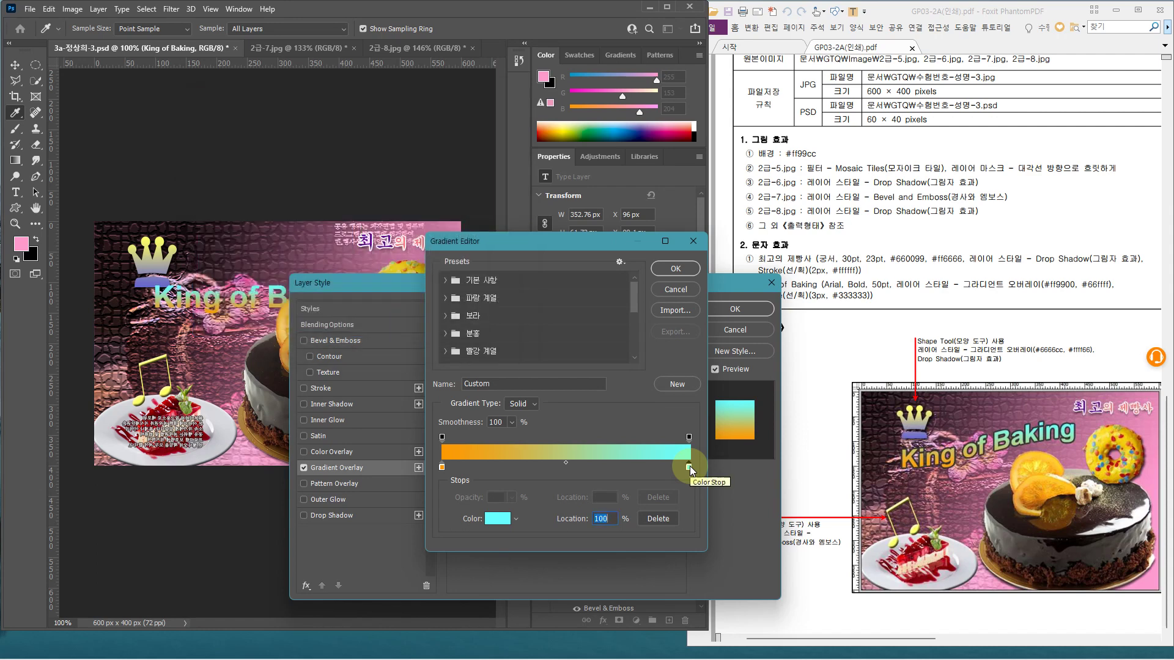
{"action": "key", "text": "Return"}
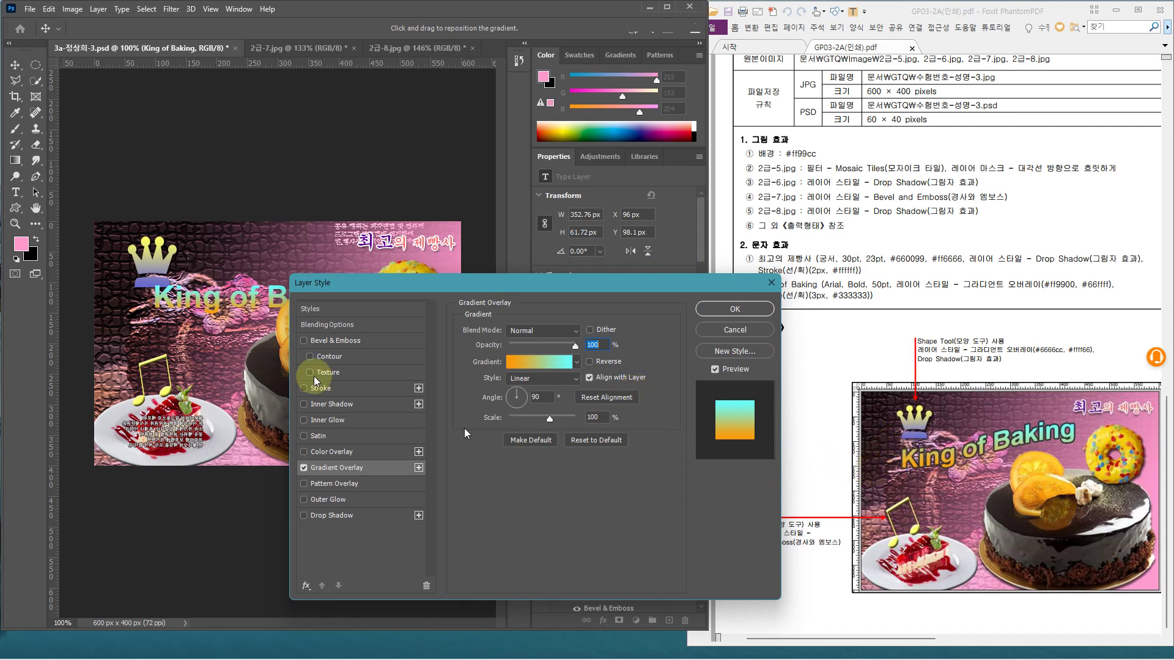
Review the linear 90° gradient overlay settings and apply the layer style
{"action": "left_click_drag", "start_coordinate": [328, 287], "coordinate": [322, 328]}
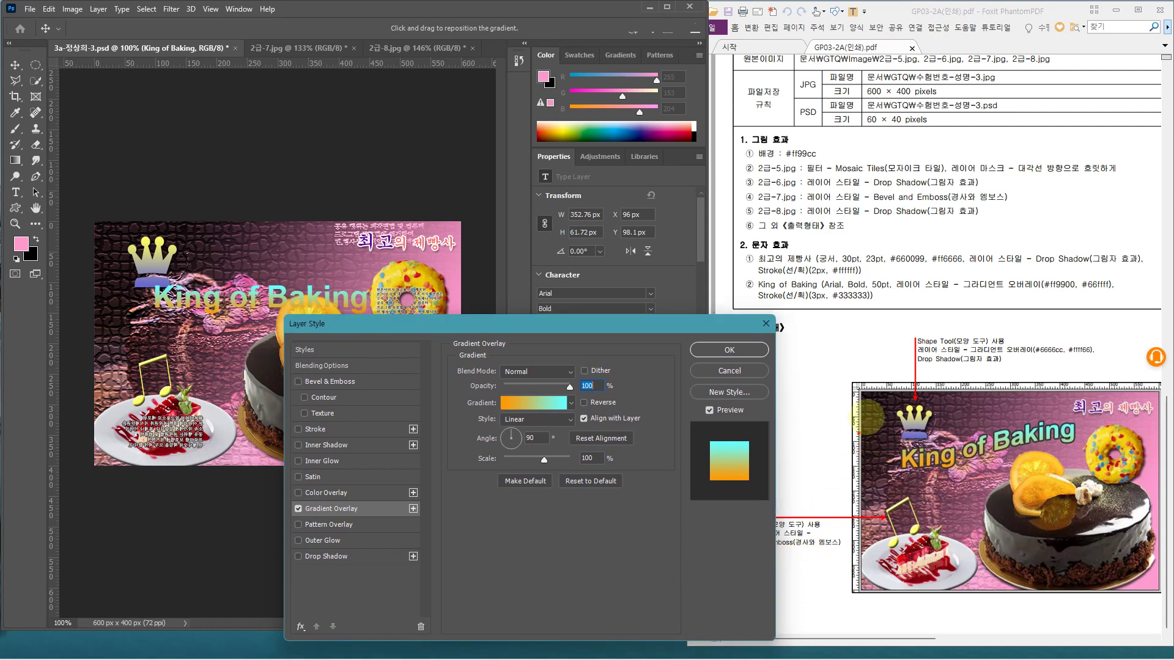
{"action": "left_click_drag", "start_coordinate": [897, 415], "coordinate": [1077, 471]}
{"action": "mouse_move", "coordinate": [902, 448]}
{"action": "left_mouse_down"}
{"action": "mouse_move", "coordinate": [918, 465]}
{"action": "mouse_move", "coordinate": [970, 450]}
{"action": "mouse_move", "coordinate": [1068, 450]}
{"action": "left_mouse_up"}
{"action": "mouse_move", "coordinate": [920, 428]}
{"action": "left_mouse_down"}
{"action": "mouse_move", "coordinate": [1019, 413]}
{"action": "mouse_move", "coordinate": [1052, 443]}
{"action": "left_mouse_up"}
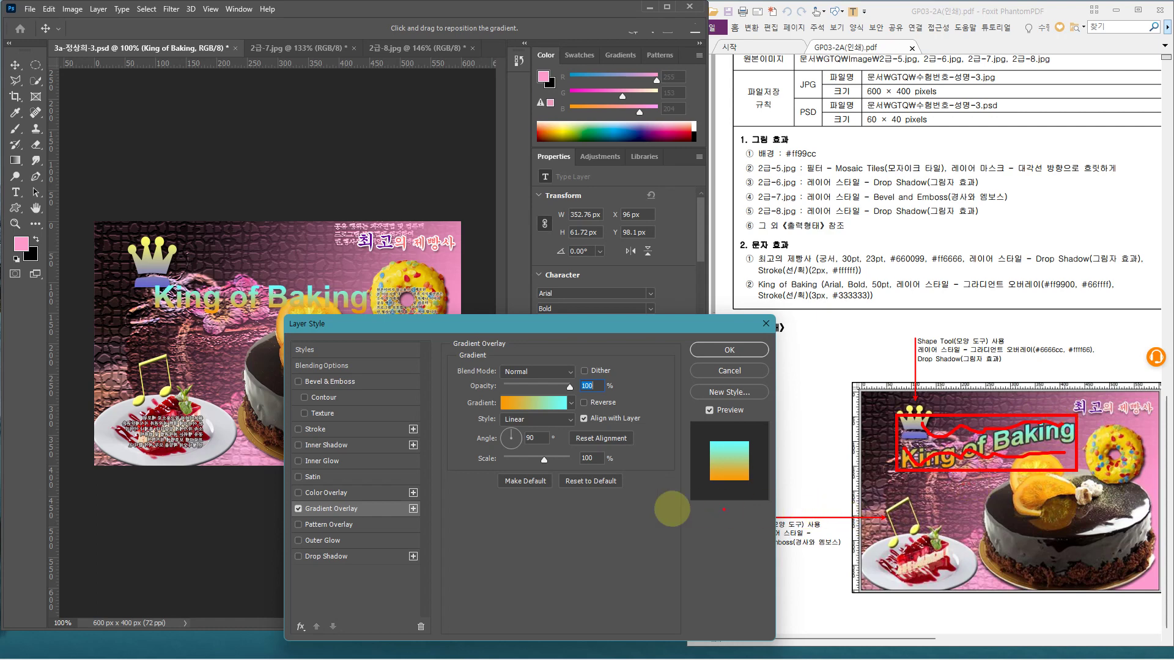
{"action": "left_click", "coordinate": [490, 422]}
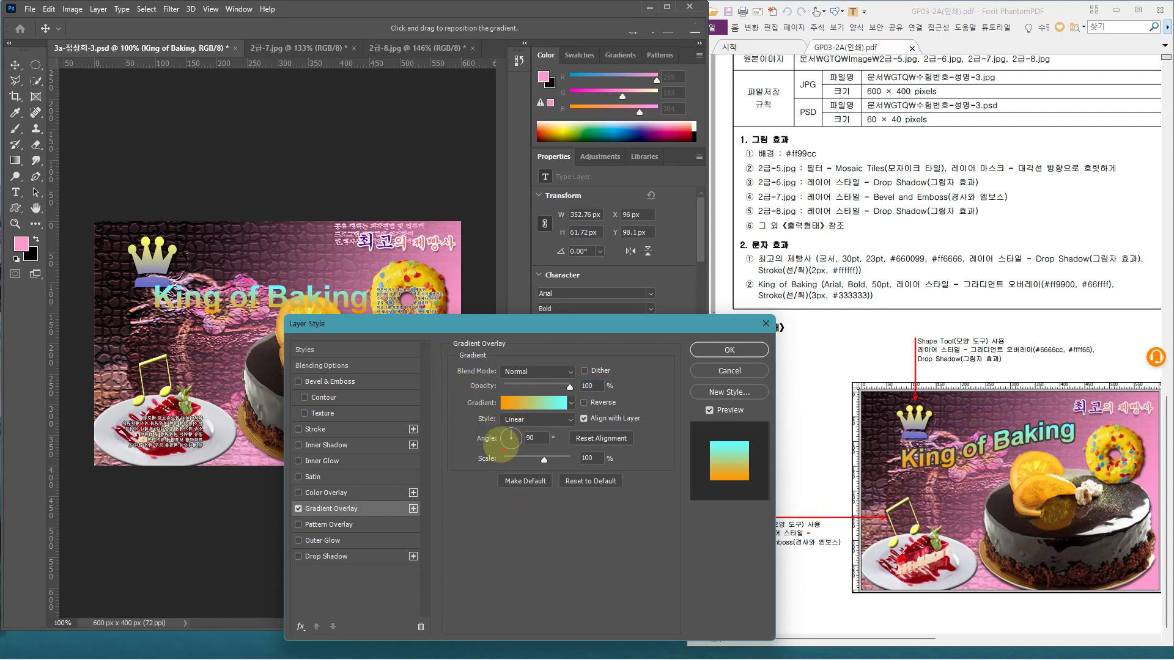
{"action": "mouse_move", "coordinate": [499, 439]}
{"action": "left_mouse_down"}
{"action": "mouse_move", "coordinate": [526, 440]}
{"action": "mouse_move", "coordinate": [519, 414]}
{"action": "mouse_move", "coordinate": [545, 425]}
{"action": "left_mouse_up"}
{"action": "mouse_move", "coordinate": [729, 479]}
{"action": "left_mouse_down"}
{"action": "mouse_move", "coordinate": [755, 481]}
{"action": "mouse_move", "coordinate": [745, 435]}
{"action": "mouse_move", "coordinate": [757, 457]}
{"action": "left_mouse_up"}
{"action": "key", "text": "Escape"}
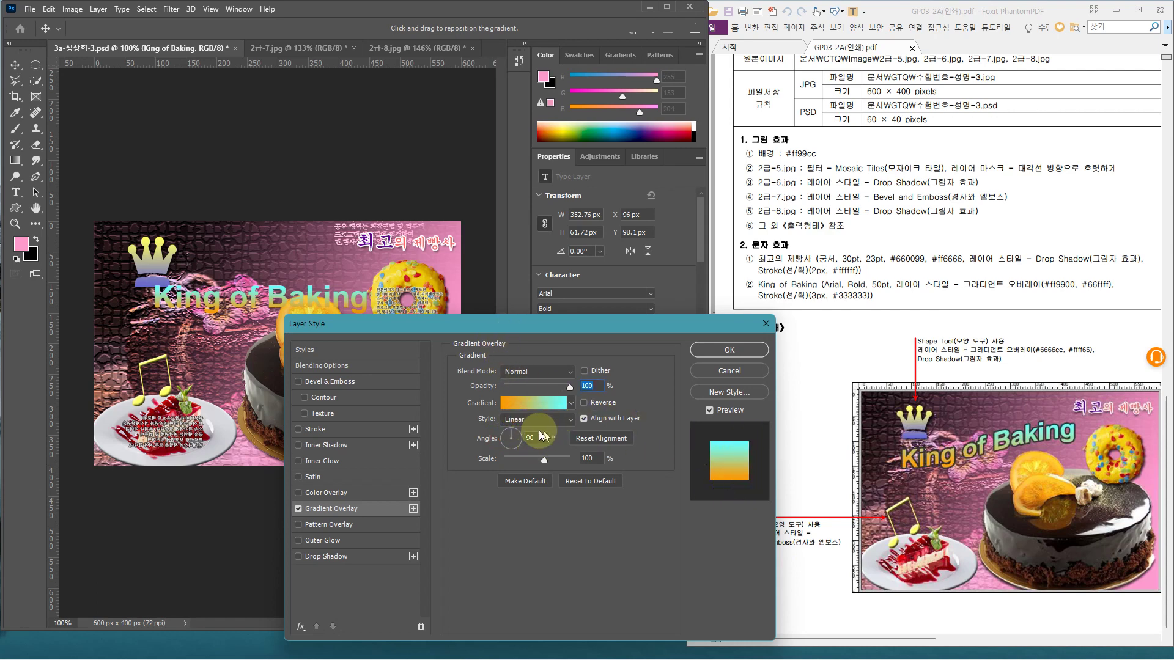
{"action": "left_click", "coordinate": [730, 350]}
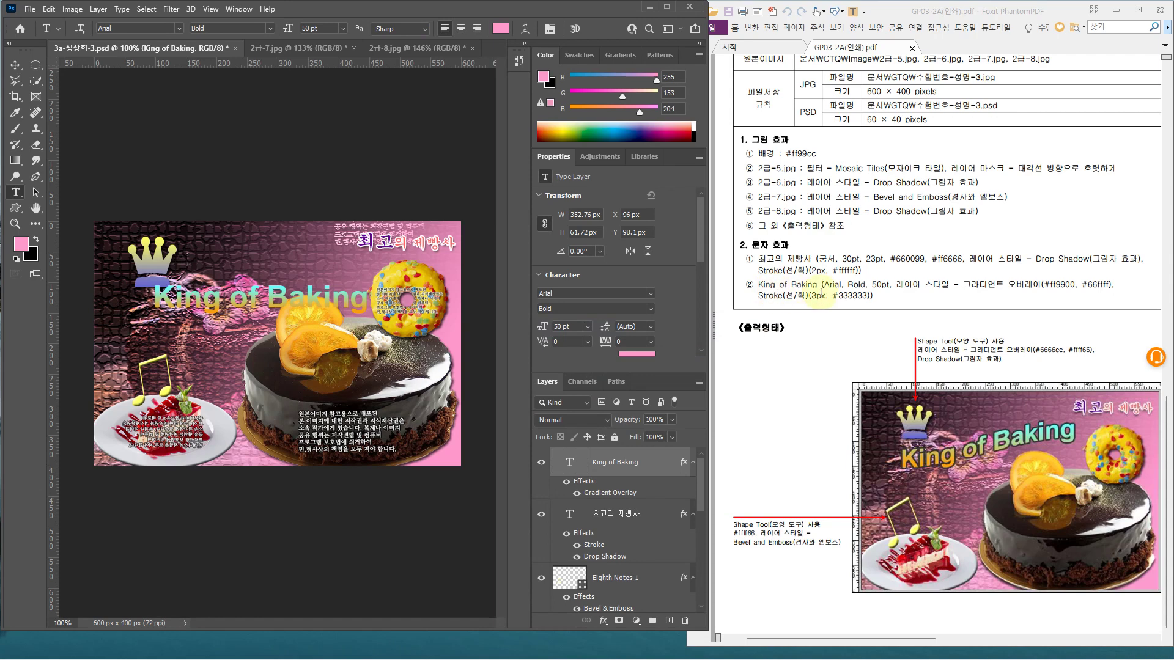
Add a 3 px dark grey #333333 Stroke to the King of Baking layer
{"action": "double_click", "coordinate": [671, 460]}
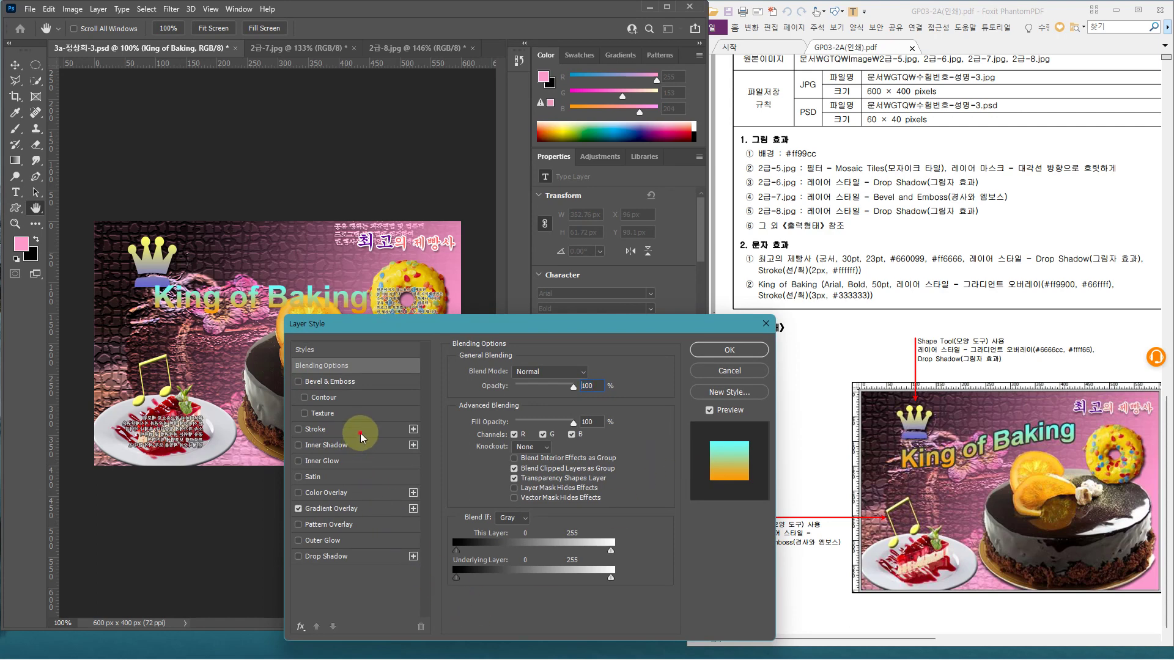
{"action": "left_click", "coordinate": [360, 433]}
{"action": "double_click", "coordinate": [565, 371]}
{"action": "type", "text": "2"}
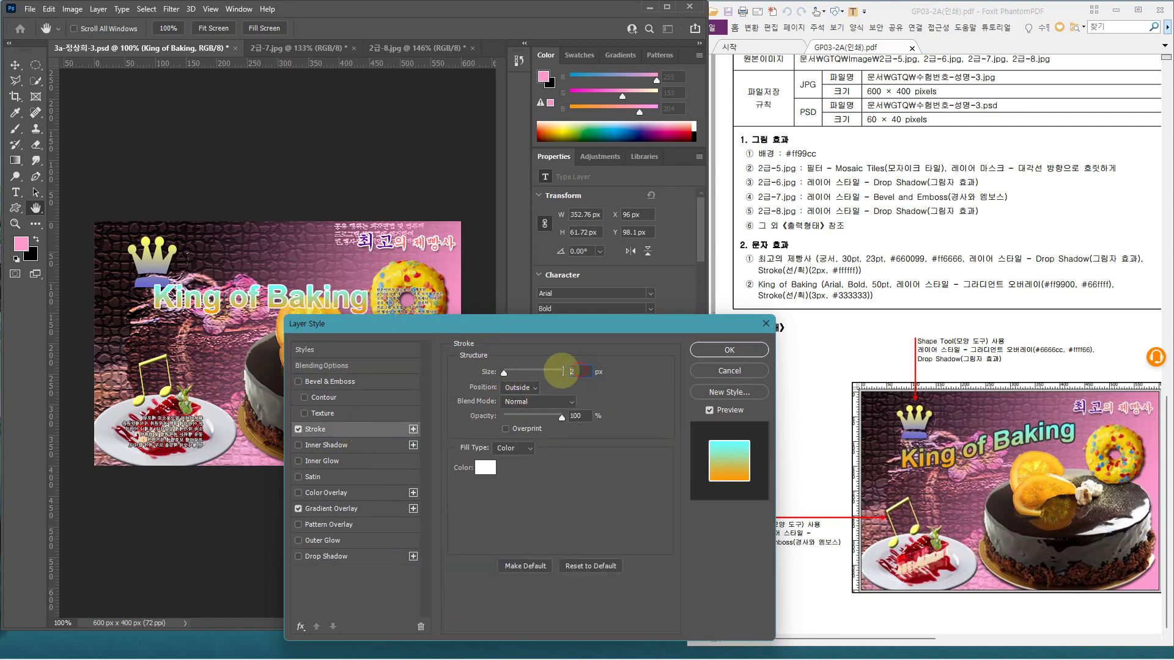
{"action": "type", "text": "3"}
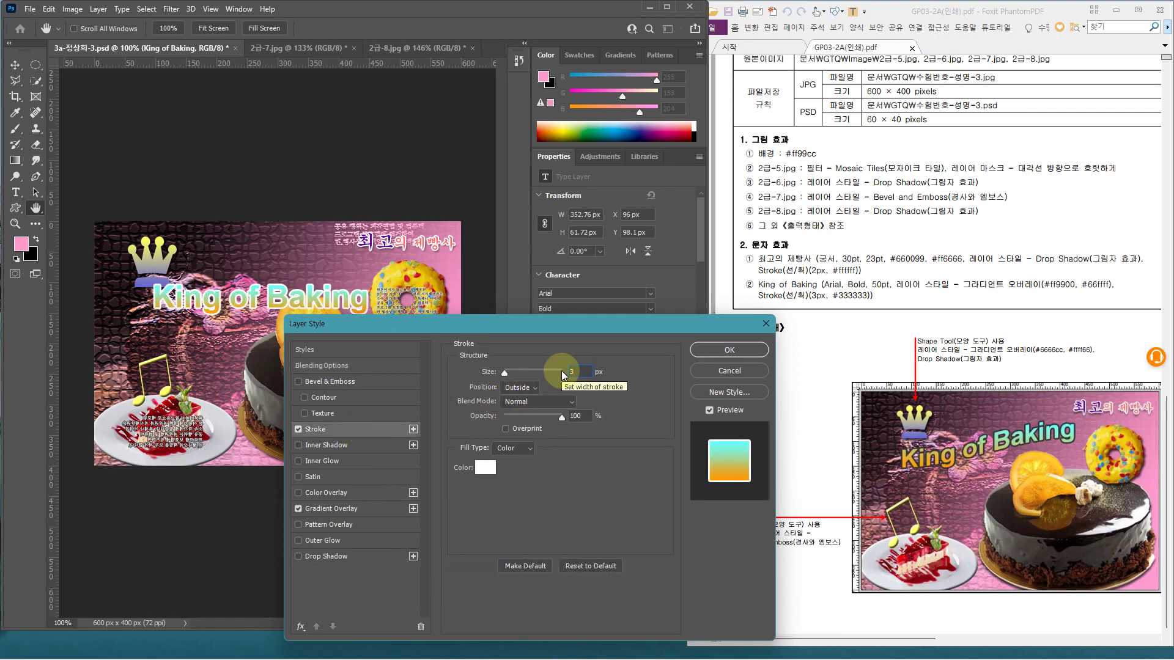
{"action": "left_click", "coordinate": [487, 469]}
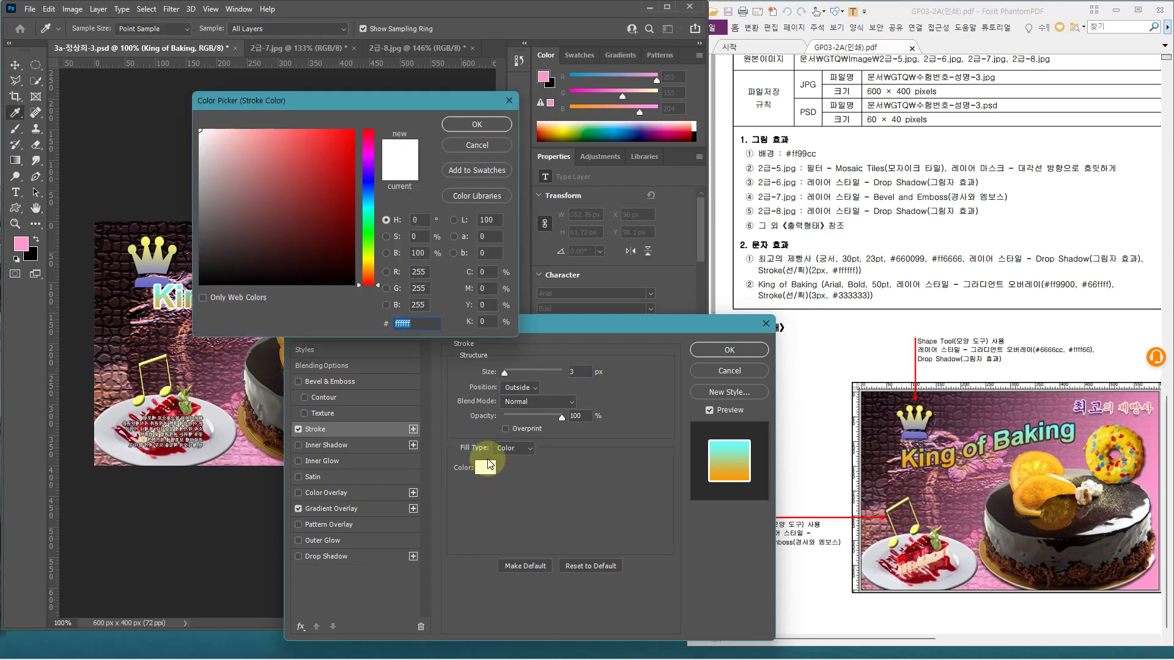
{"action": "type", "text": "333333"}
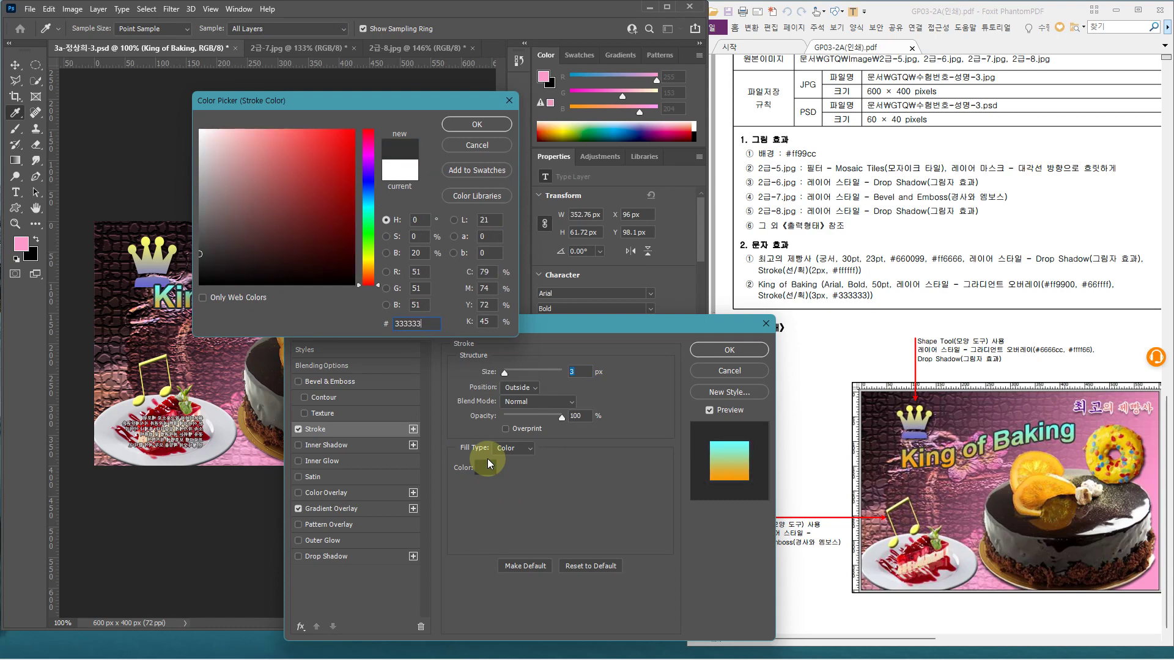
{"action": "key", "text": "Return"}
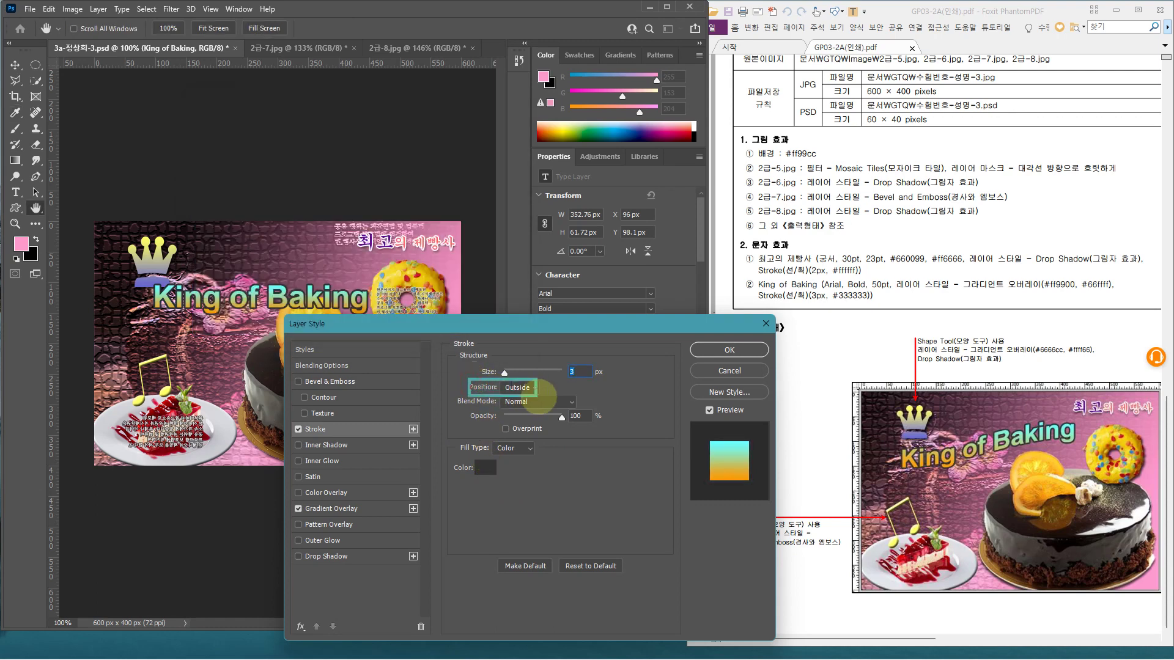
{"action": "left_click", "coordinate": [748, 353]}
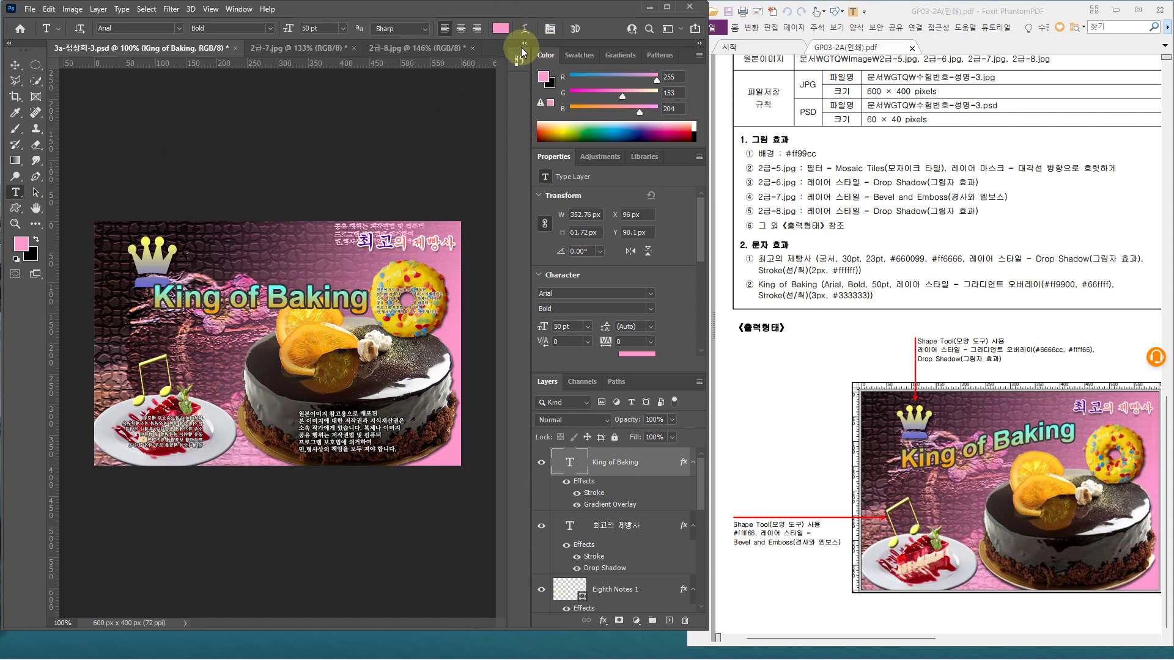
Warp the King of Baking text with the Rise style at bend 50
{"action": "left_click", "coordinate": [525, 28]}
{"action": "left_click", "coordinate": [588, 301]}
{"action": "left_click", "coordinate": [567, 459]}
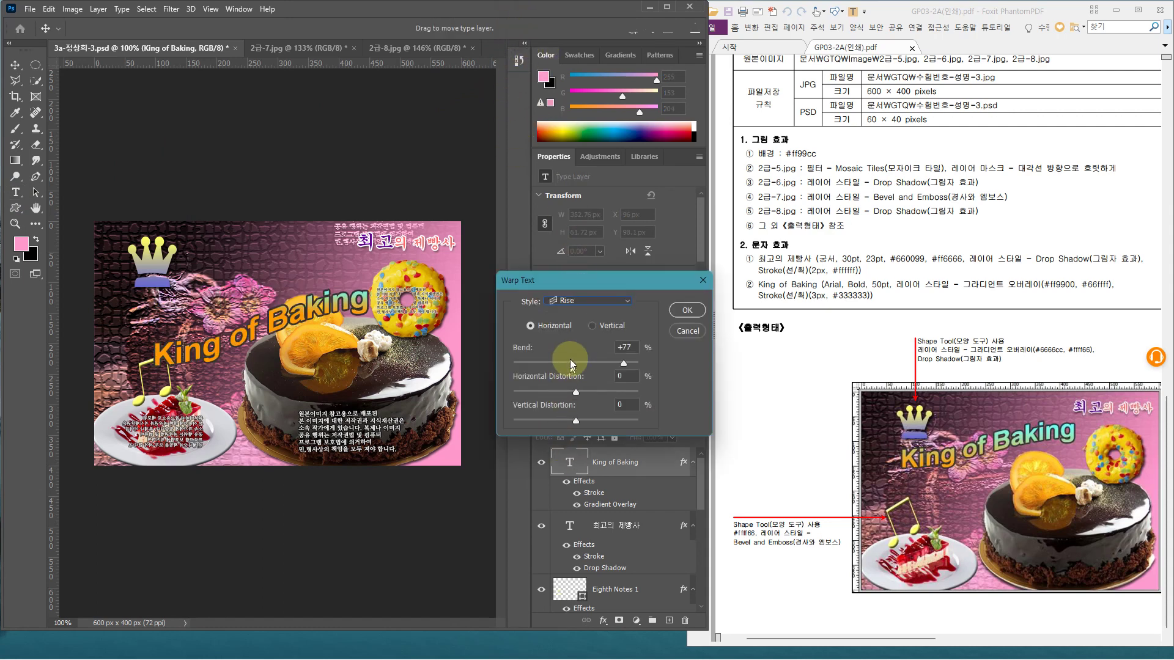
{"action": "left_click_drag", "start_coordinate": [624, 363], "coordinate": [611, 365]}
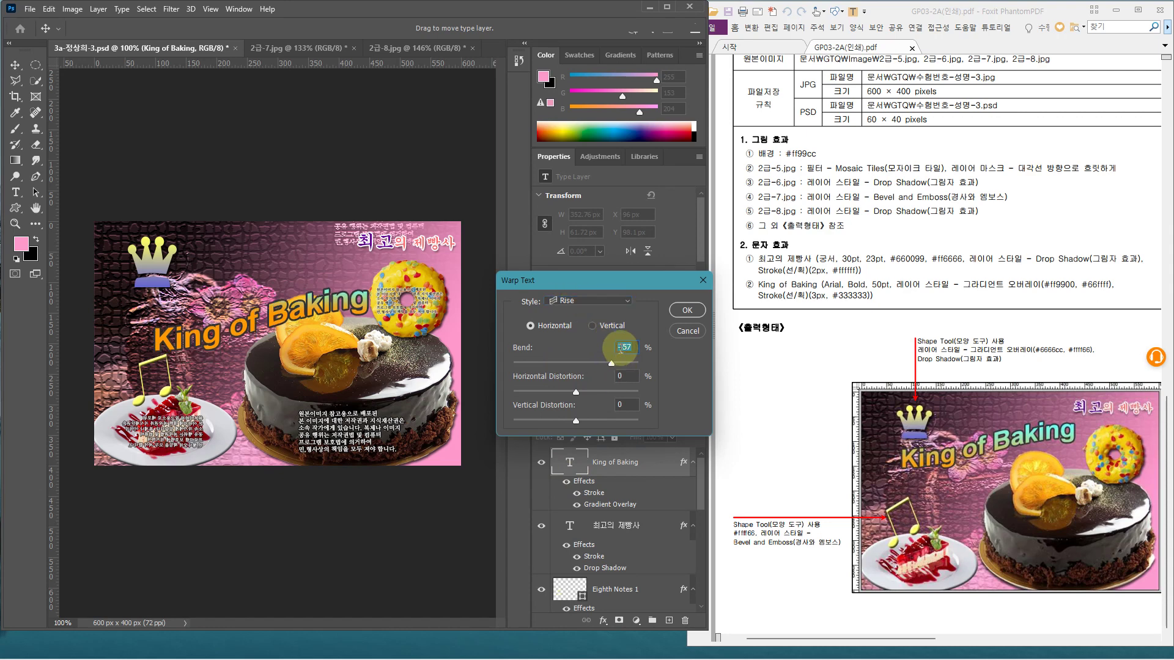
{"action": "type", "text": "50"}
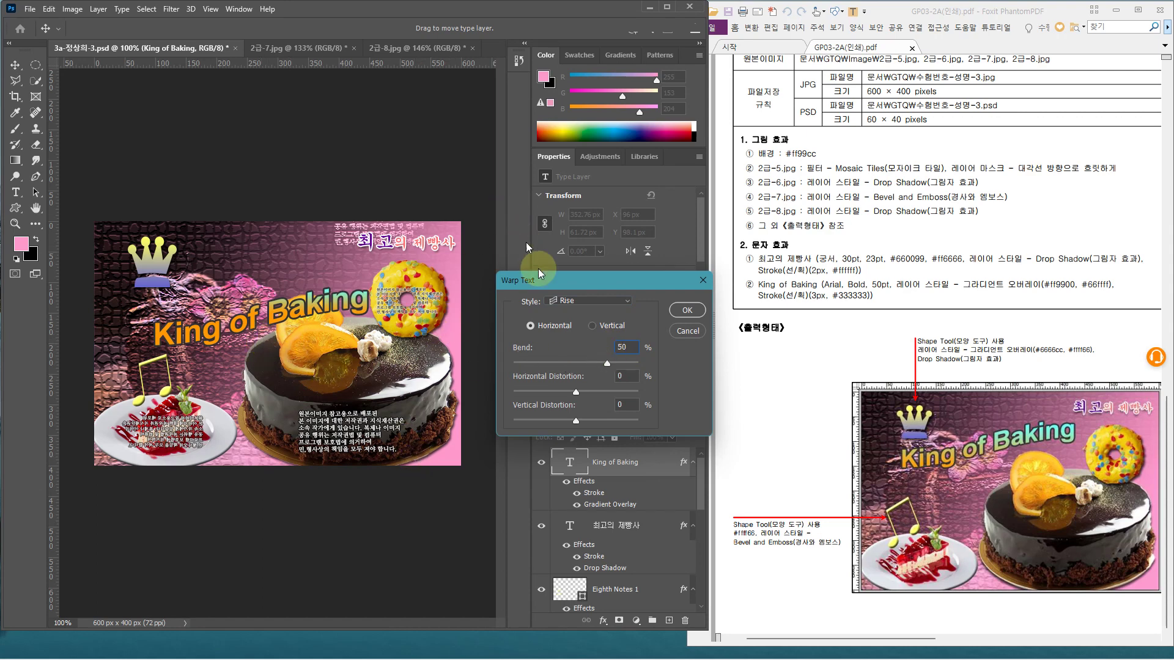
{"action": "left_click_drag", "start_coordinate": [518, 274], "coordinate": [482, 266]}
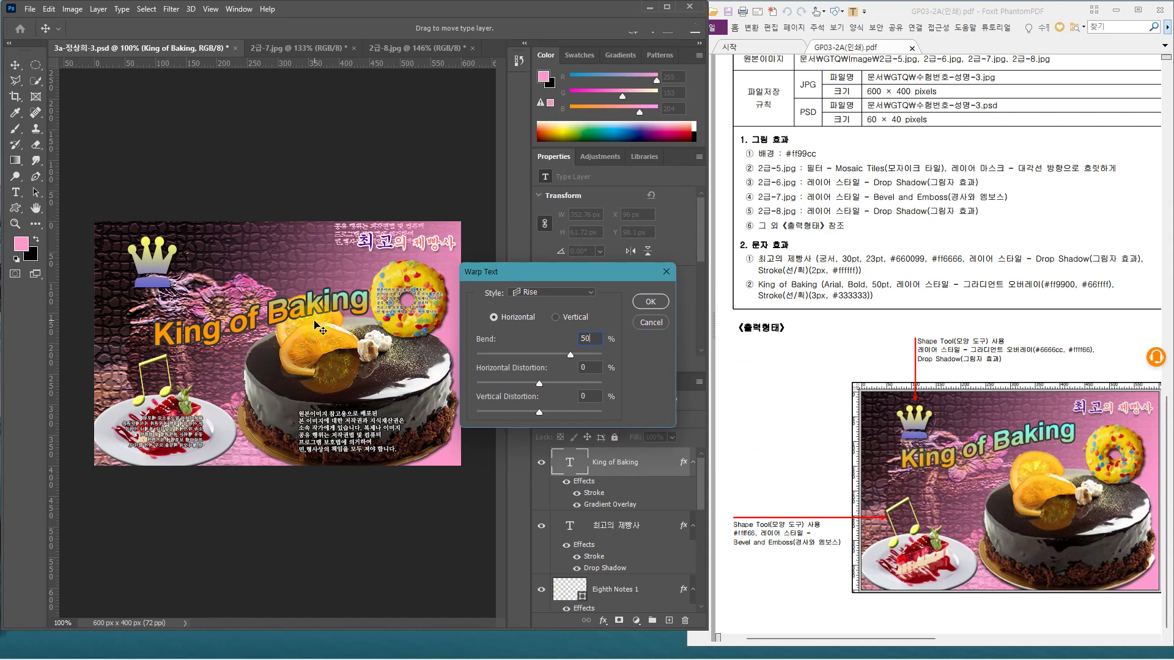
{"action": "left_click", "coordinate": [650, 302]}
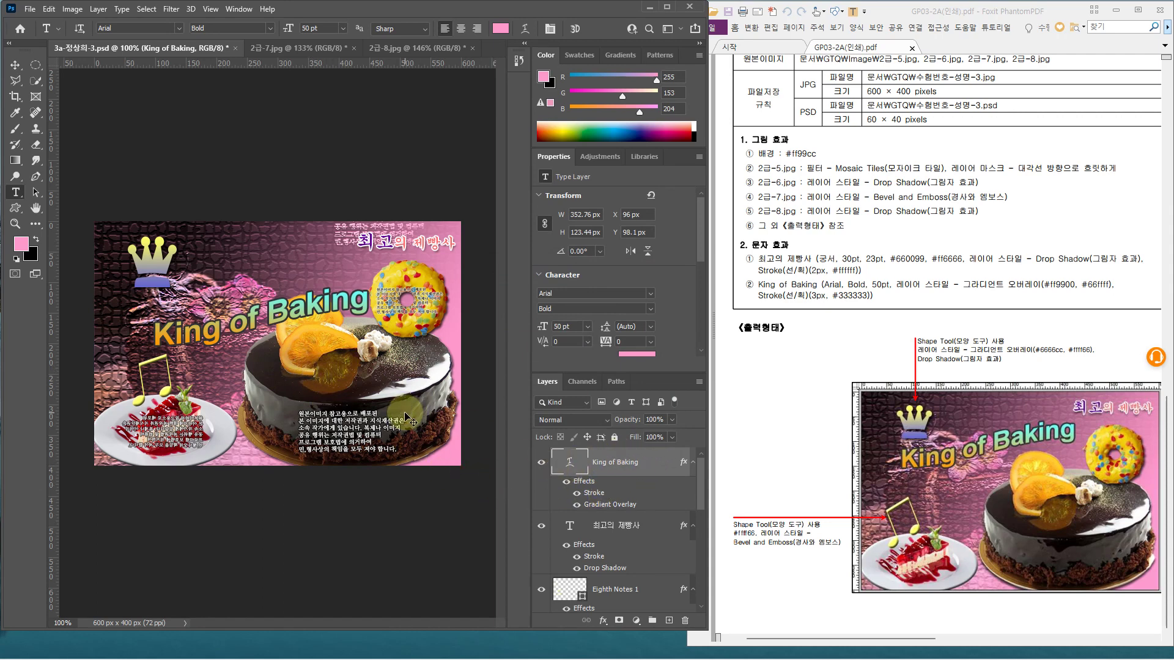
{"action": "key", "text": "ctrl+t"}
Move the King of Baking title up and left, nudge it higher, and commit
{"action": "left_click_drag", "start_coordinate": [243, 331], "coordinate": [223, 310]}
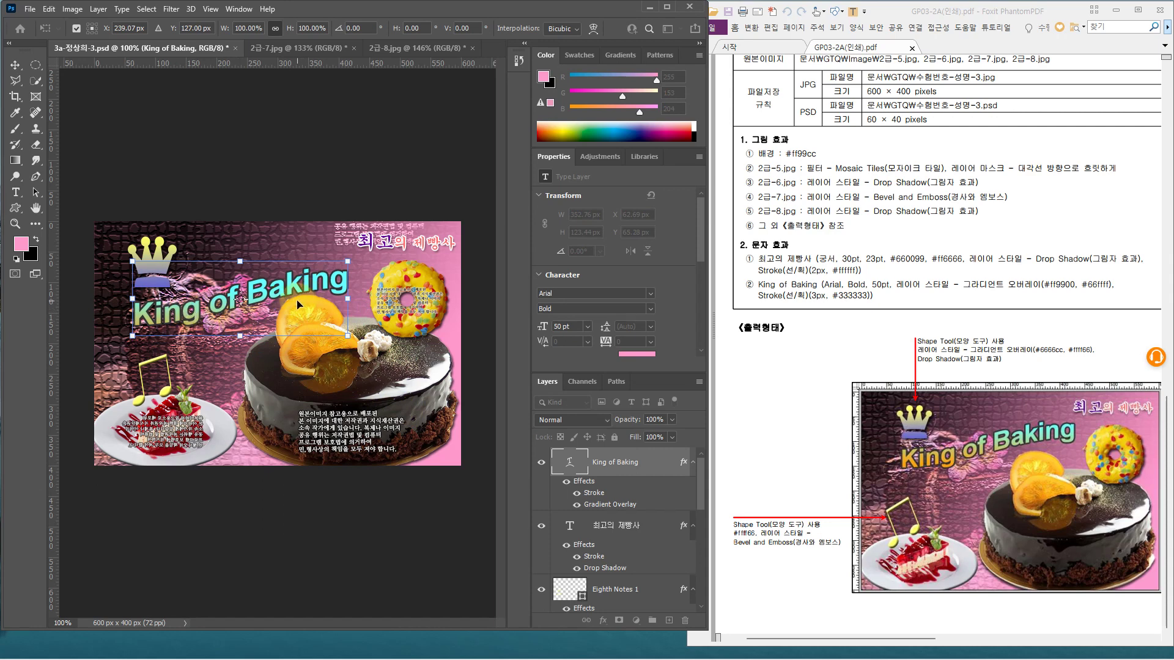
{"action": "key", "text": "Up"}
{"action": "key", "text": "Up"}
{"action": "key", "text": "Up"}
{"action": "key", "text": "Up"}
{"action": "key", "text": "Up"}
{"action": "key", "text": "Up"}
{"action": "key", "text": "Up"}
{"action": "key", "text": "Up"}
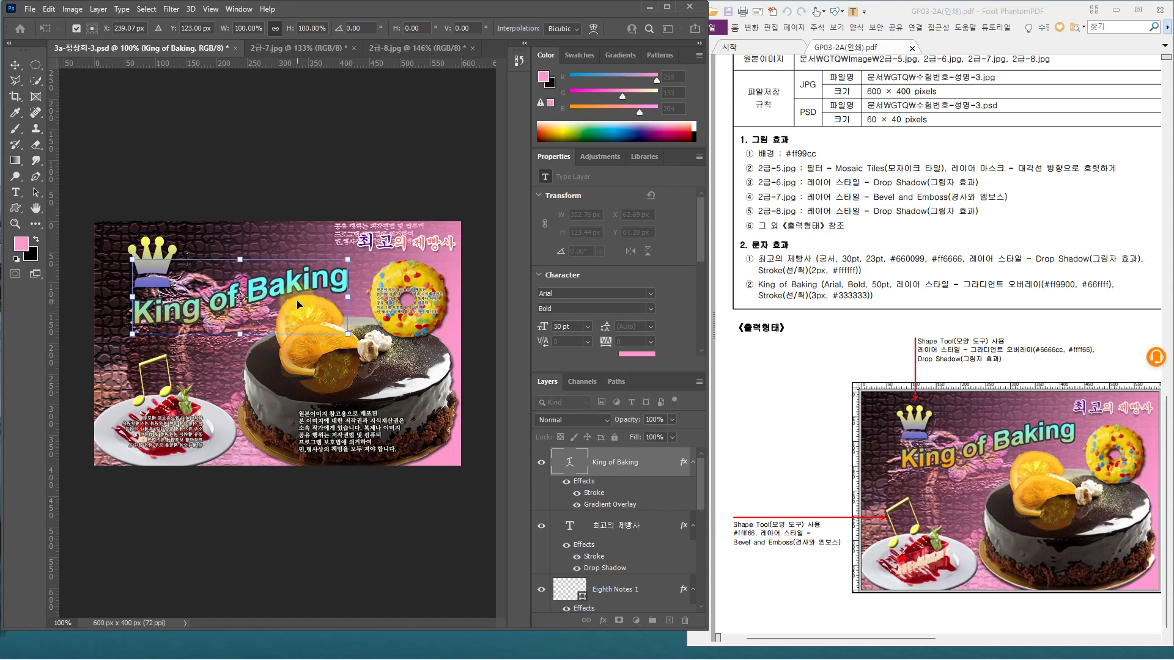
{"action": "key", "text": "Up"}
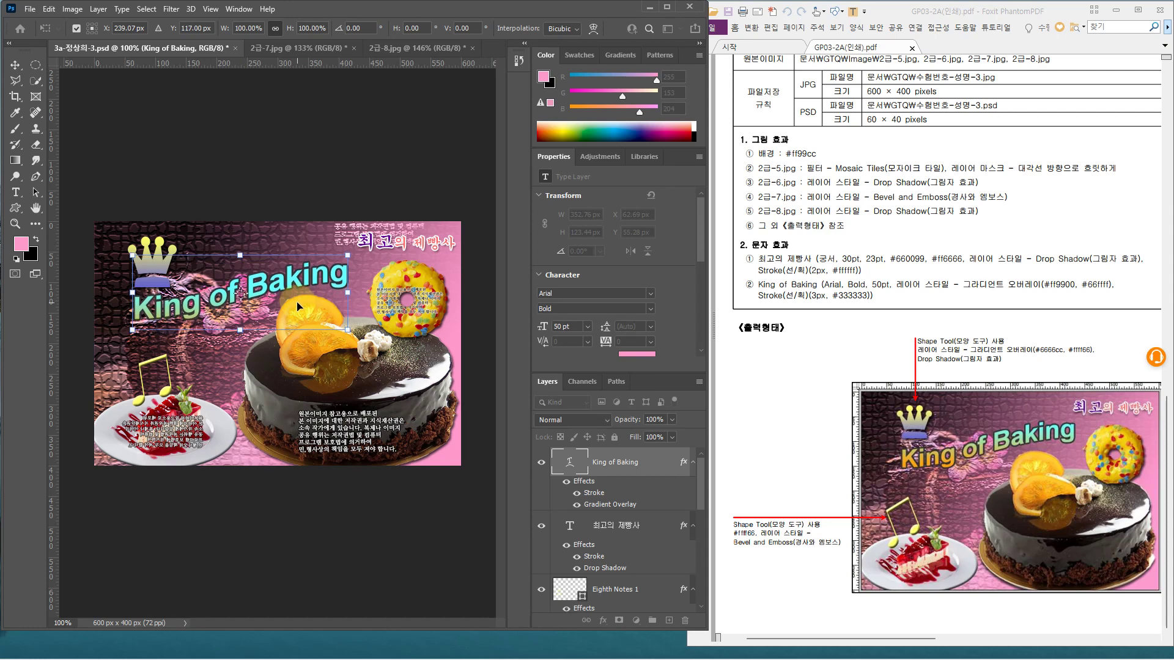
{"action": "key", "text": "Return"}
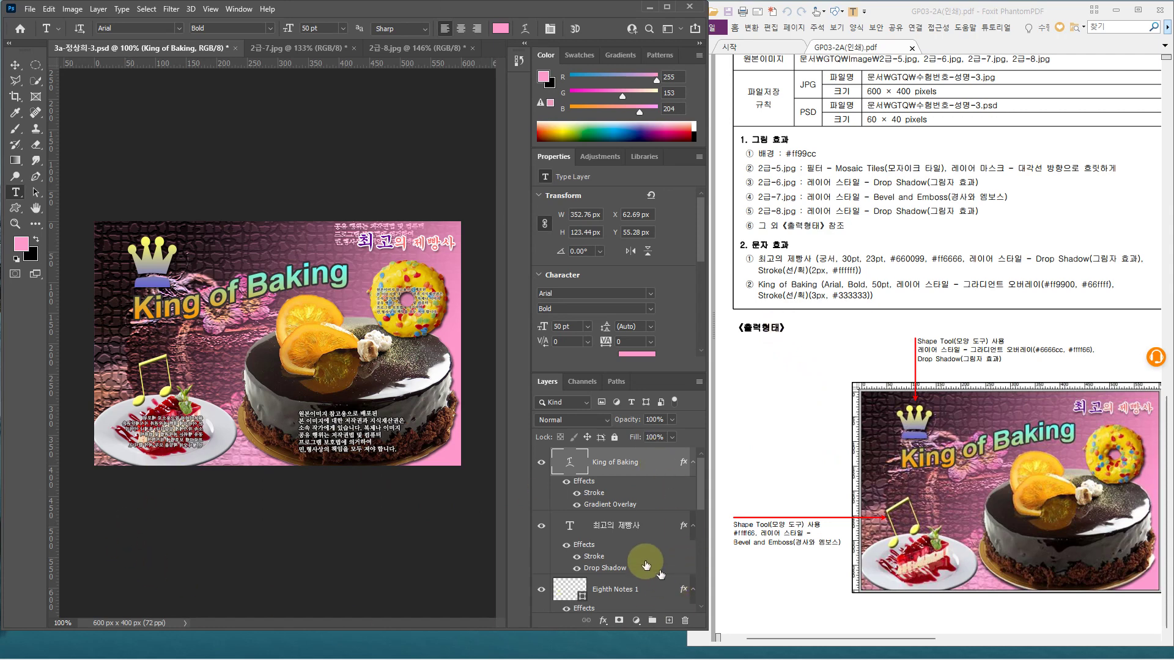
{"action": "scroll", "coordinate": [618, 531], "scroll_direction": "down", "scroll_amount": 5}
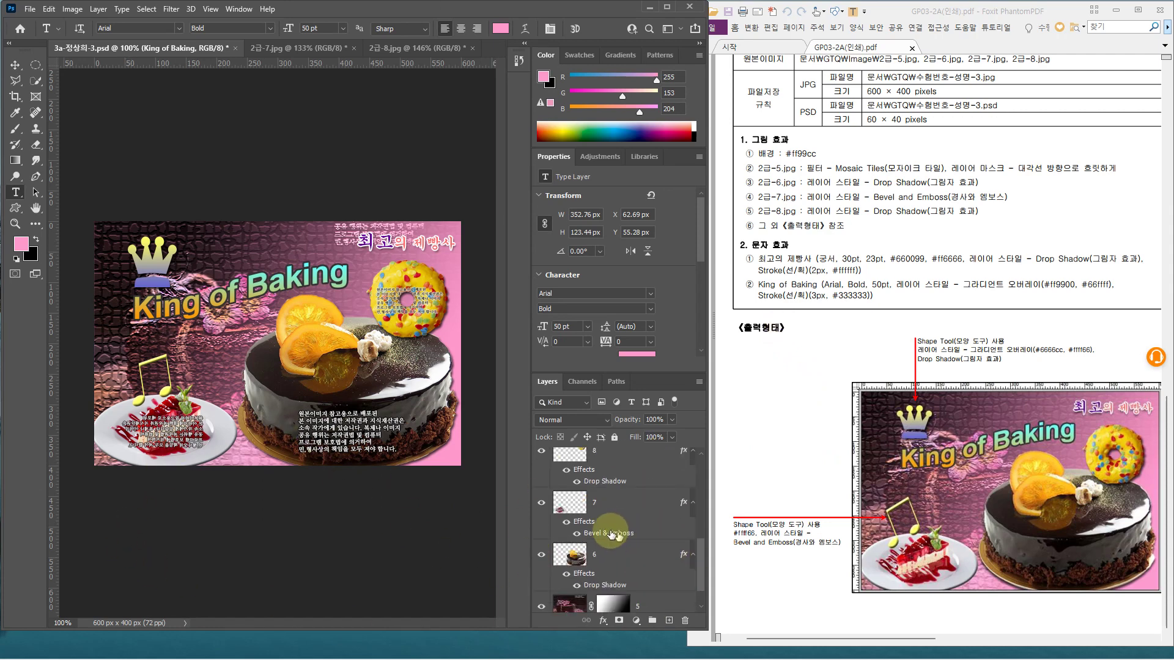
{"action": "scroll", "coordinate": [611, 532], "scroll_direction": "up", "scroll_amount": 2}
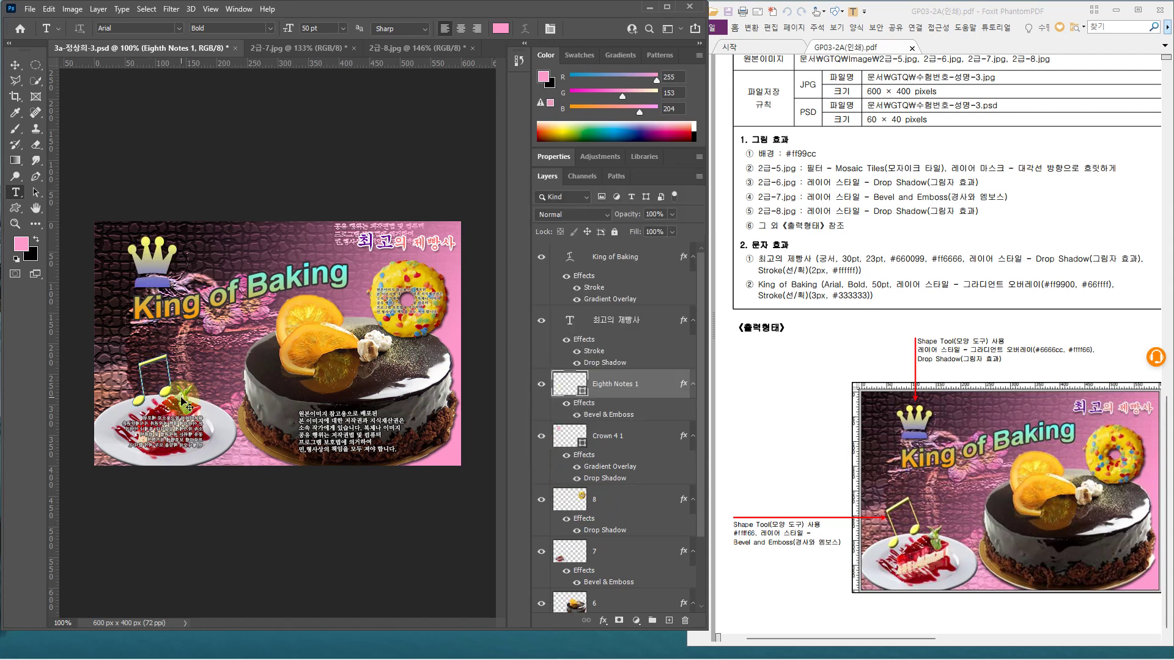
Rotate the eighth-notes shape to about -11.5°, then save with King of Baking selected
{"action": "key", "text": "ctrl+t"}
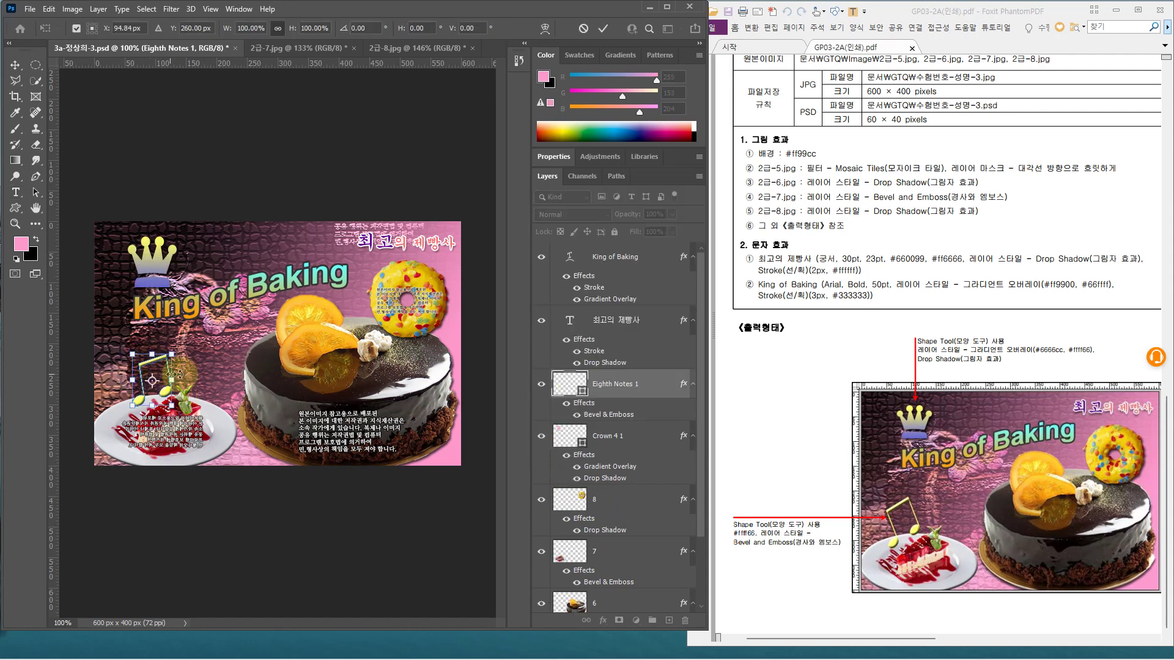
{"action": "left_click_drag", "start_coordinate": [180, 374], "coordinate": [193, 381]}
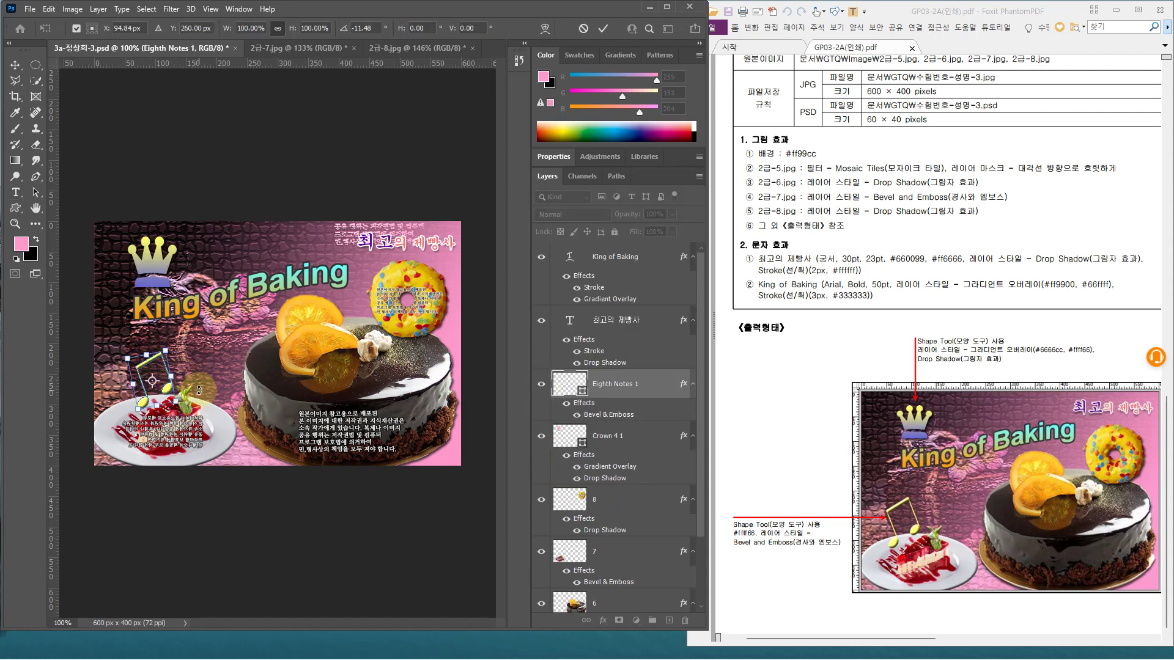
{"action": "key", "text": "Return"}
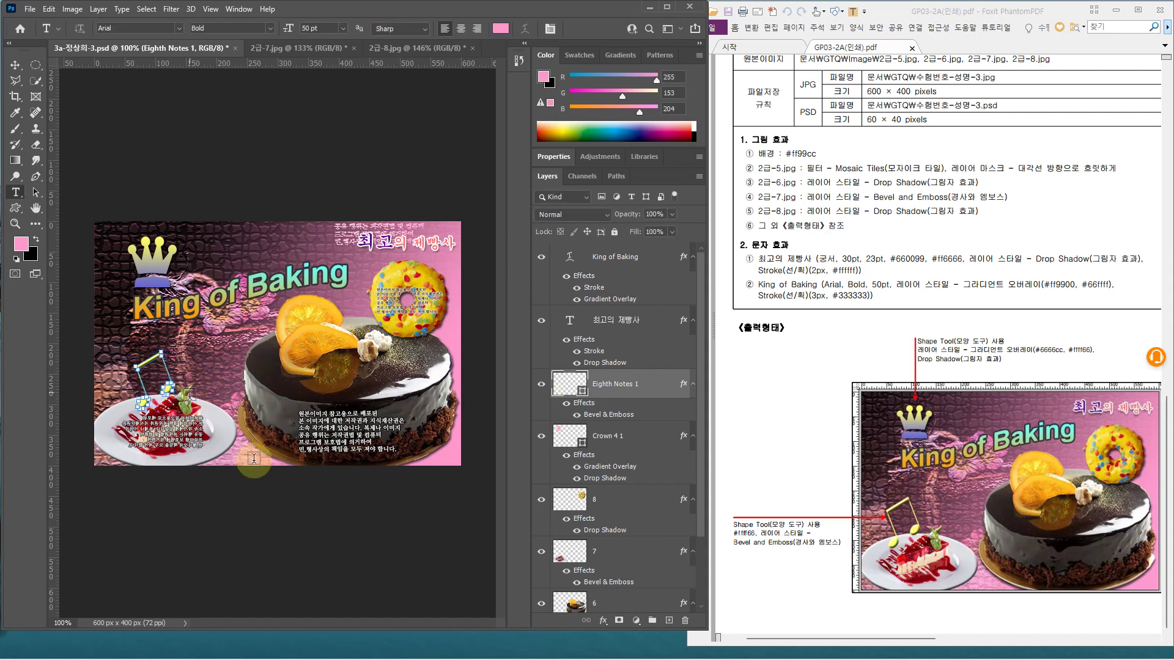
{"action": "left_click", "coordinate": [619, 260]}
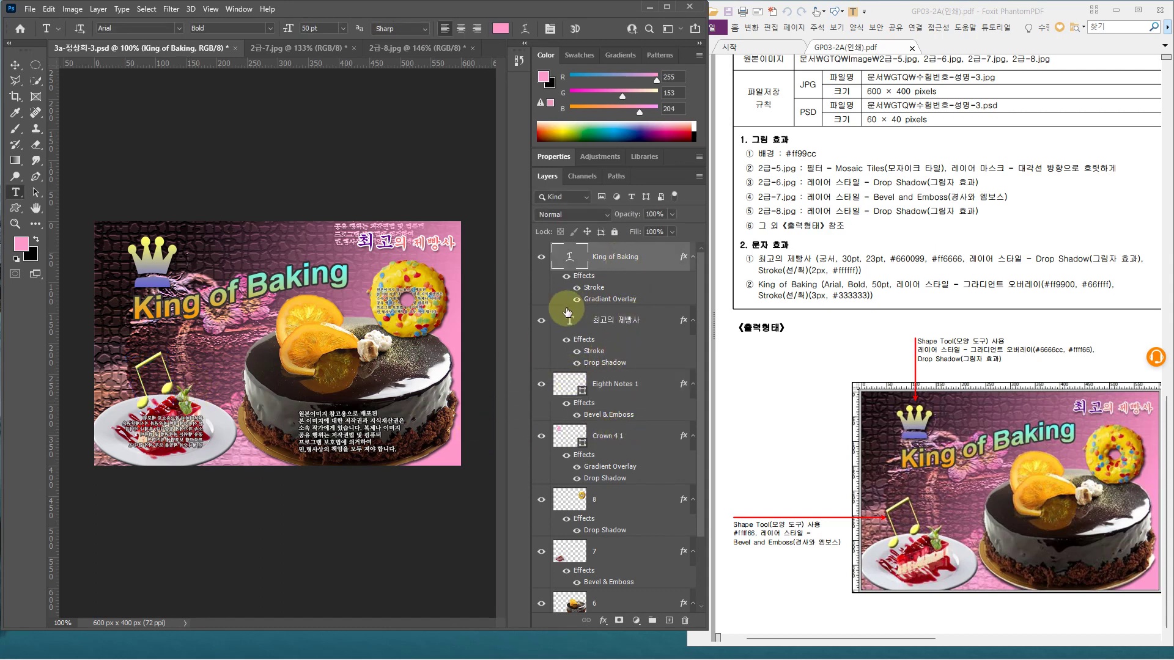
{"action": "key", "text": "ctrl+s"}
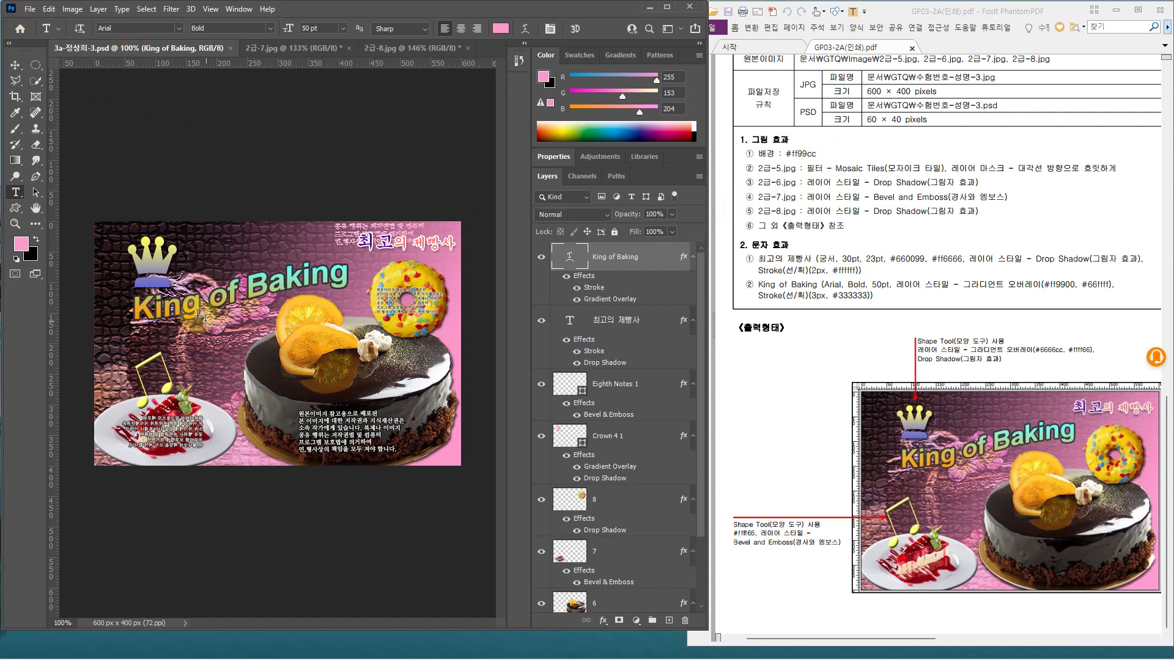
Save As a JPEG copy in the GTQ folder, keeping quality 12 (Maximum)
{"action": "left_click", "coordinate": [30, 8]}
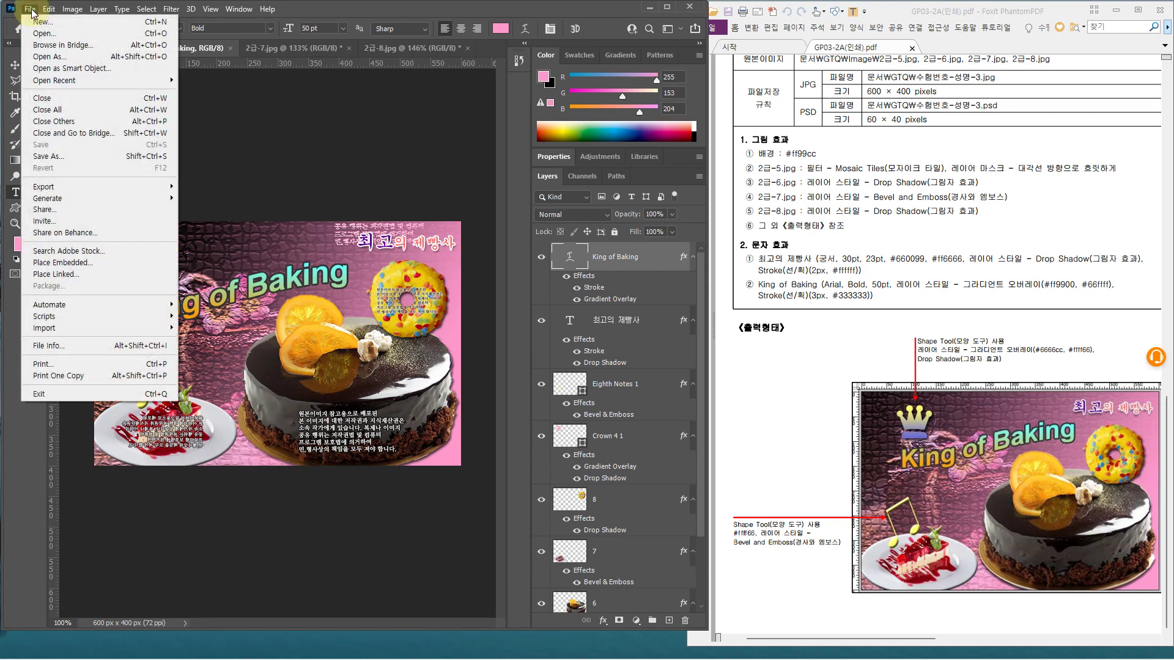
{"action": "left_click", "coordinate": [81, 154]}
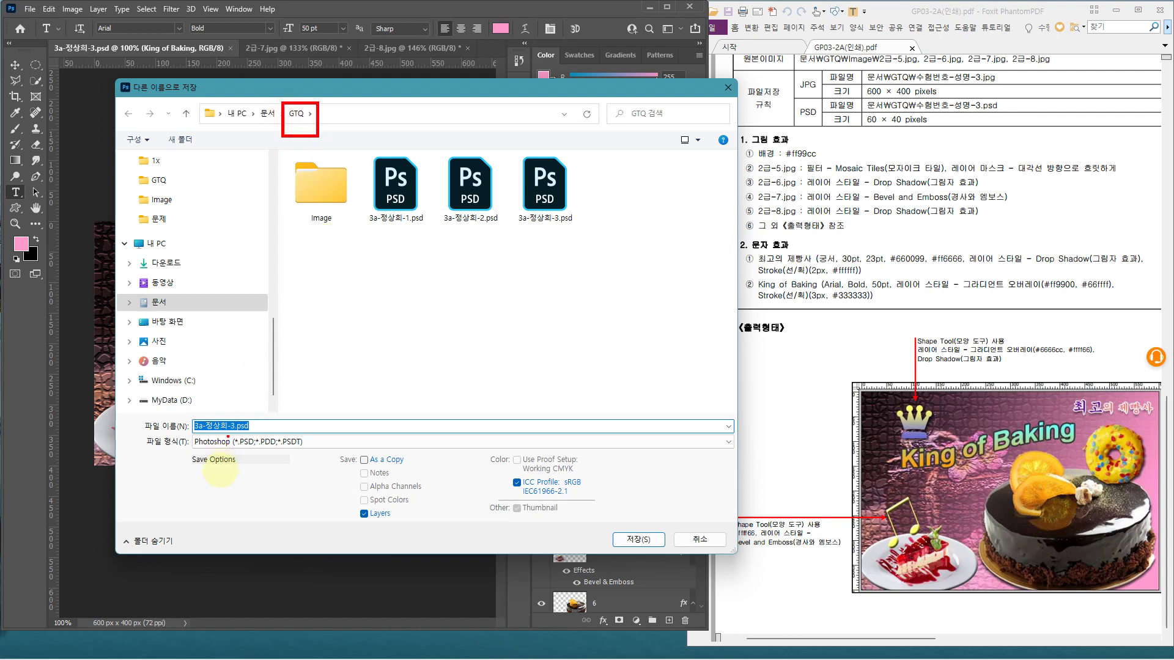
{"action": "left_click", "coordinate": [217, 444]}
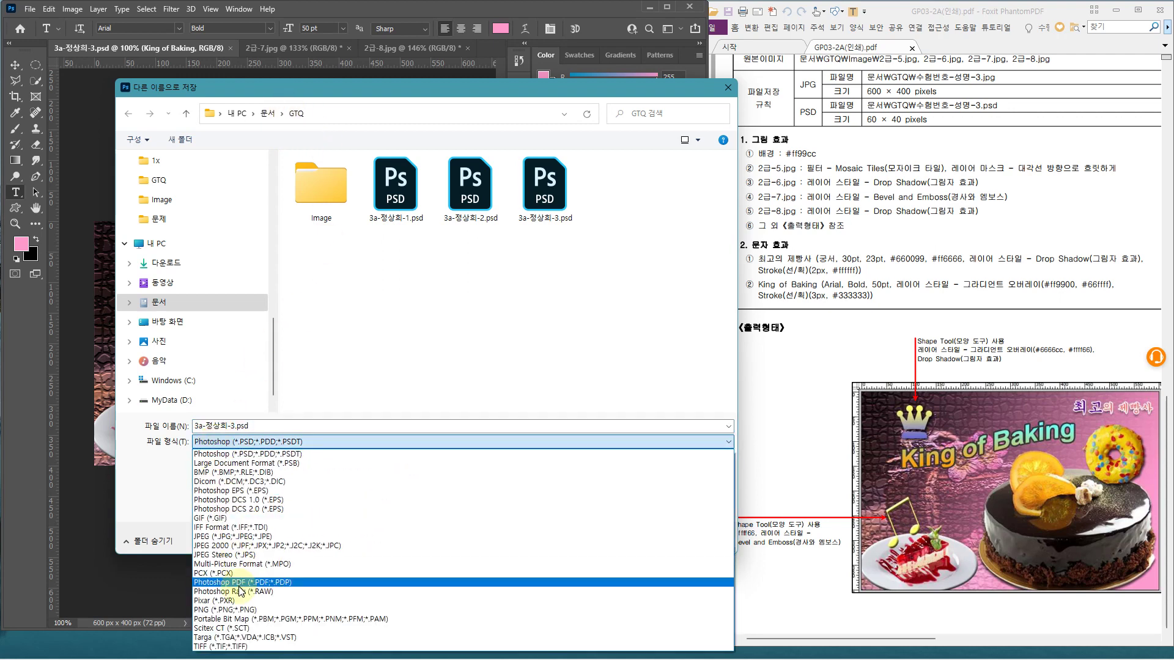
{"action": "left_click", "coordinate": [226, 536]}
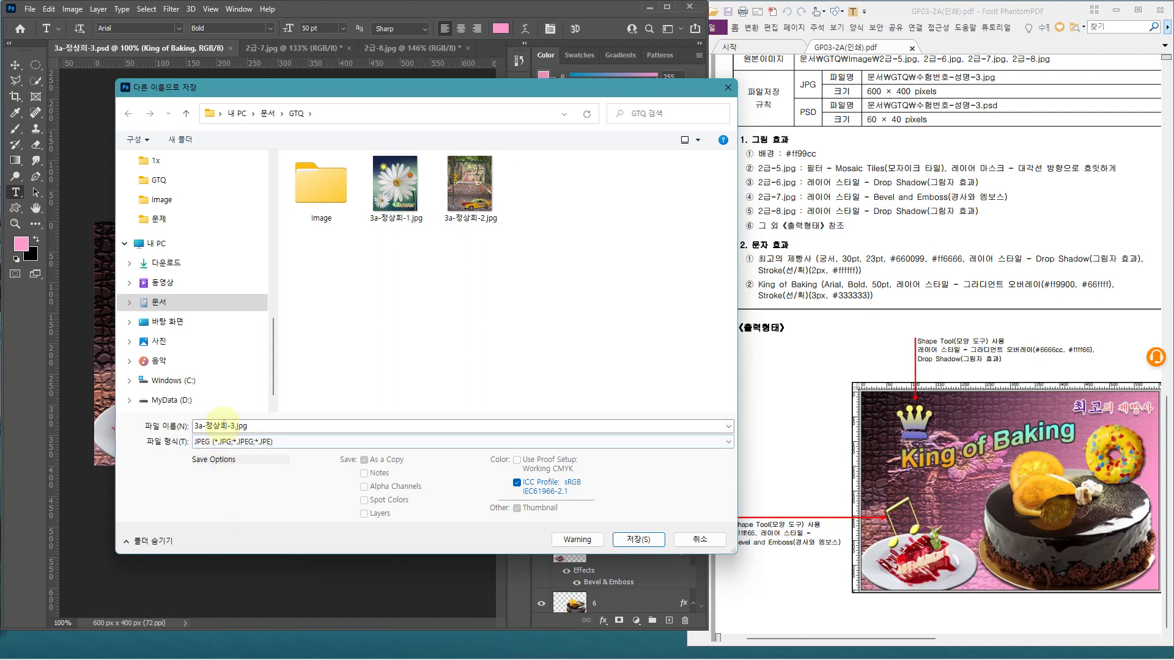
{"action": "left_click", "coordinate": [628, 540]}
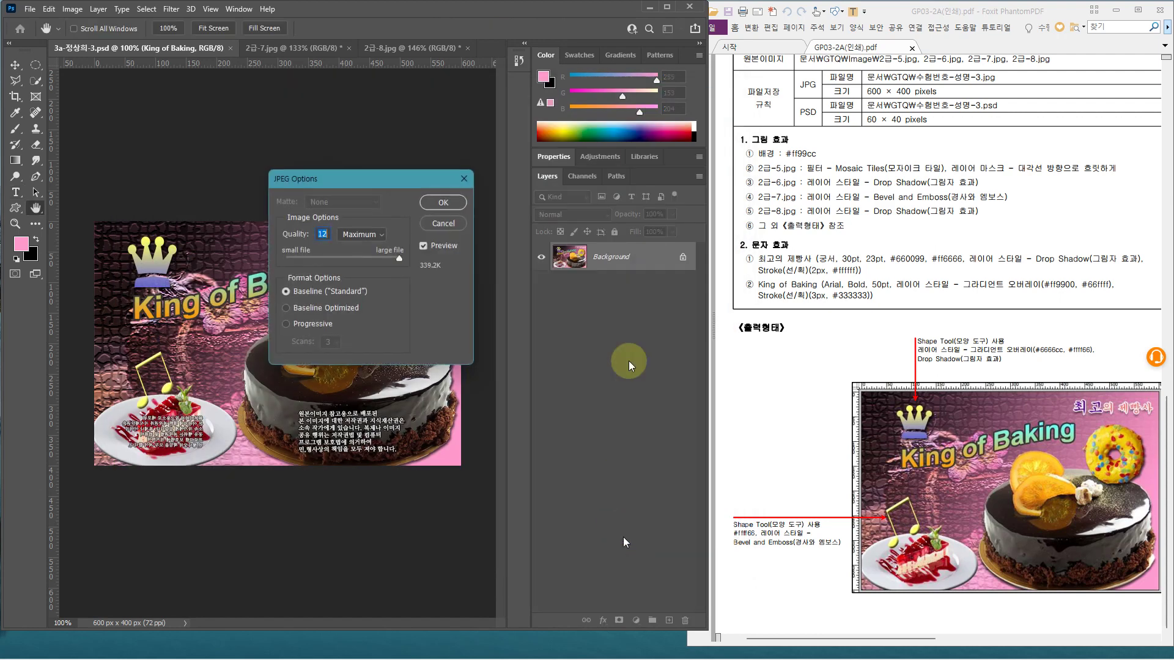
{"action": "left_click", "coordinate": [438, 207]}
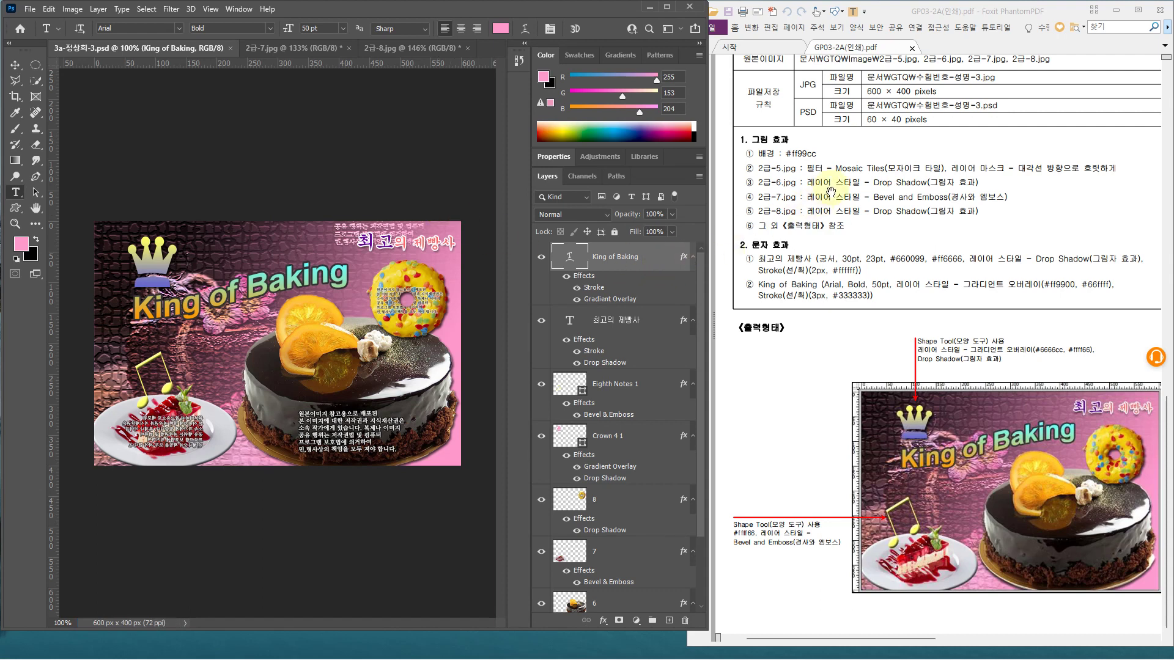
{"action": "left_click_drag", "start_coordinate": [867, 110], "coordinate": [904, 130]}
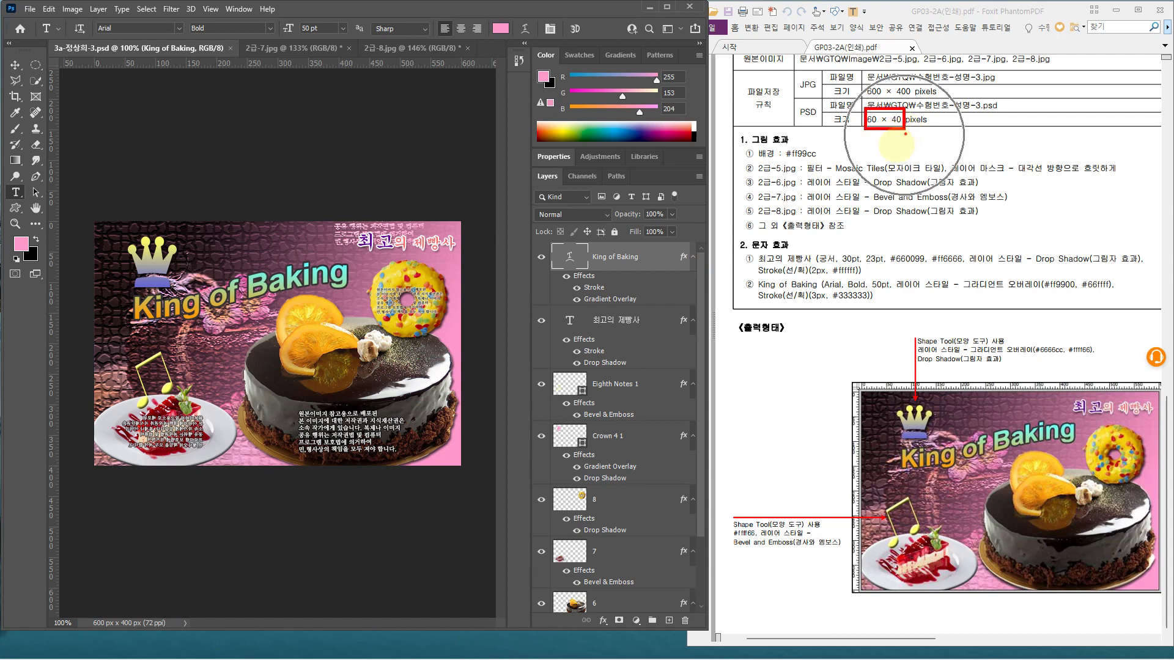
Resize the image to 60 px wide, giving a 60 × 40 px composite
{"action": "left_click", "coordinate": [72, 8]}
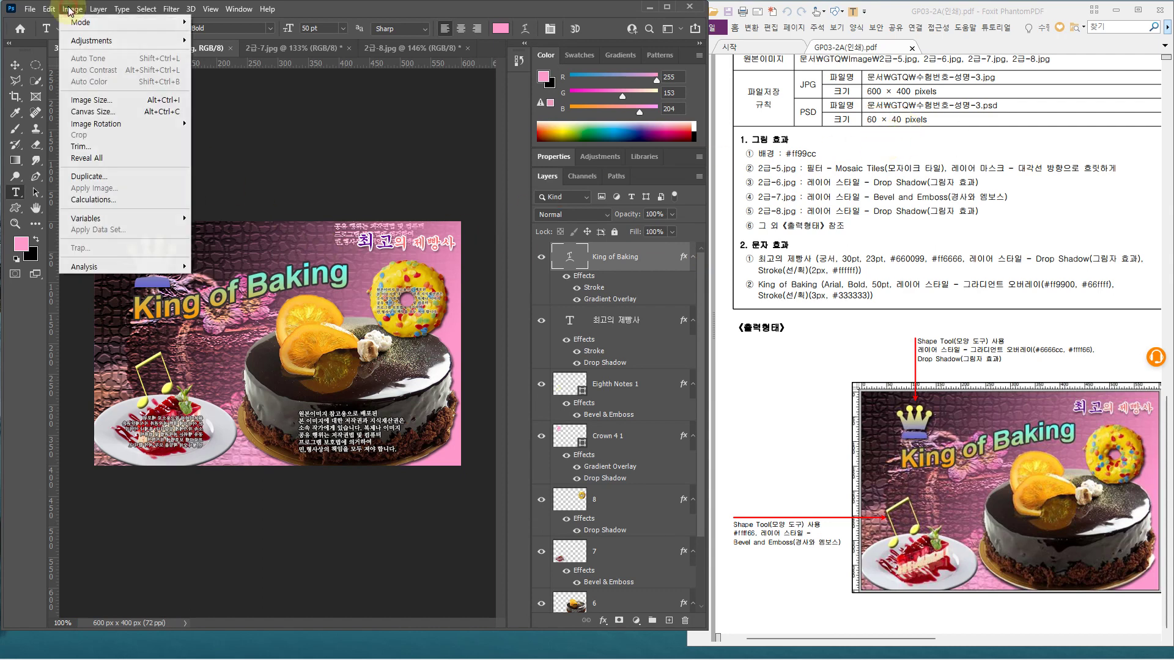
{"action": "left_click", "coordinate": [90, 101]}
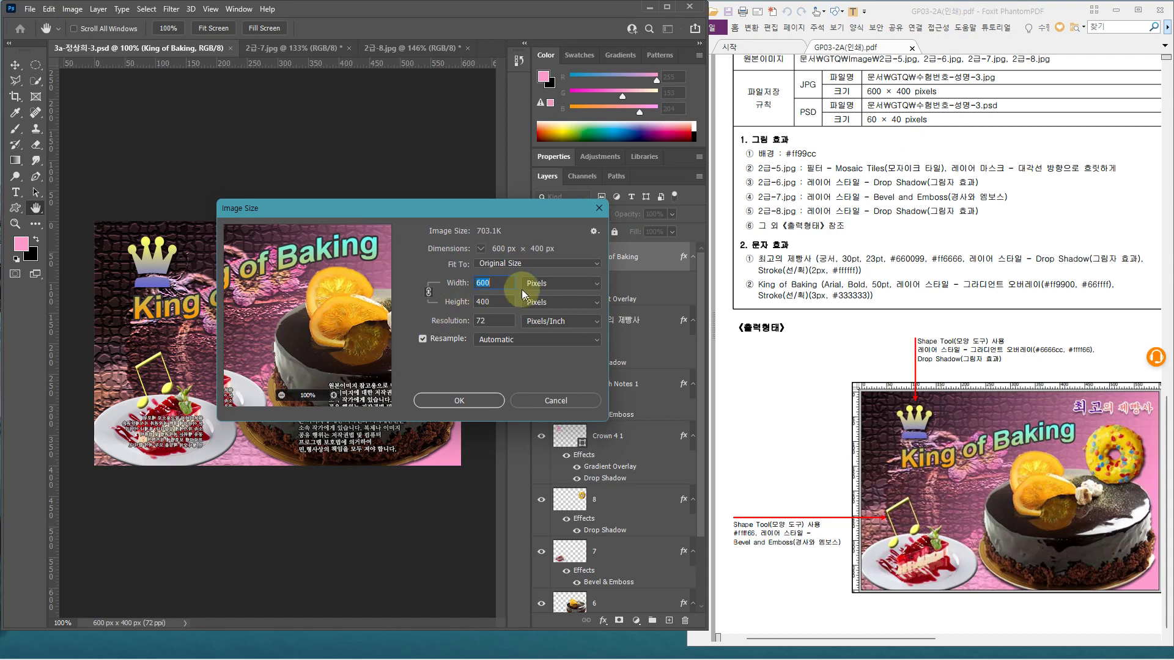
{"action": "double_click", "coordinate": [503, 282]}
{"action": "type", "text": "60"}
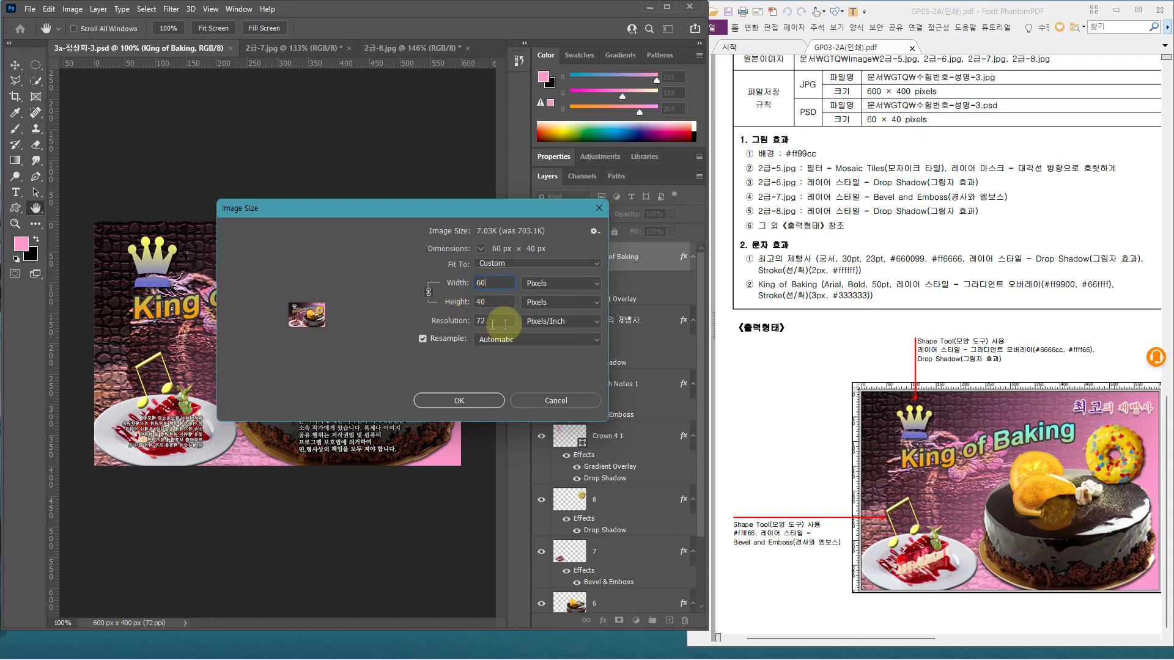
{"action": "left_click", "coordinate": [465, 403]}
{"action": "key", "text": "t"}
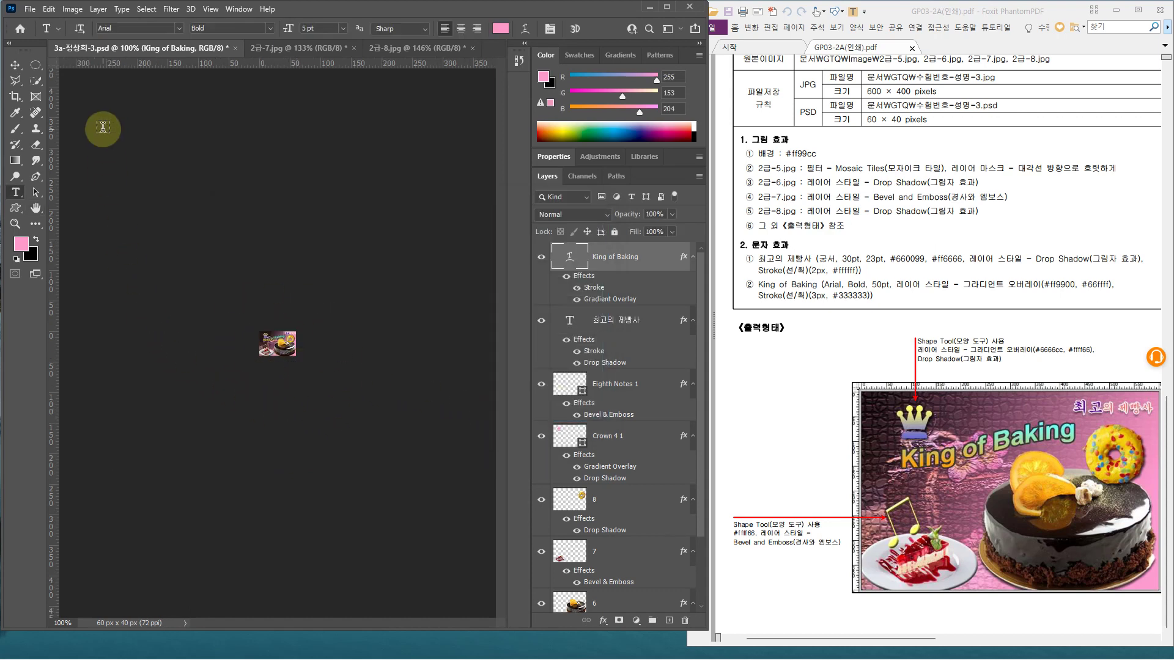
Save the resized composite as the PSD
{"action": "key", "text": "ctrl+s"}
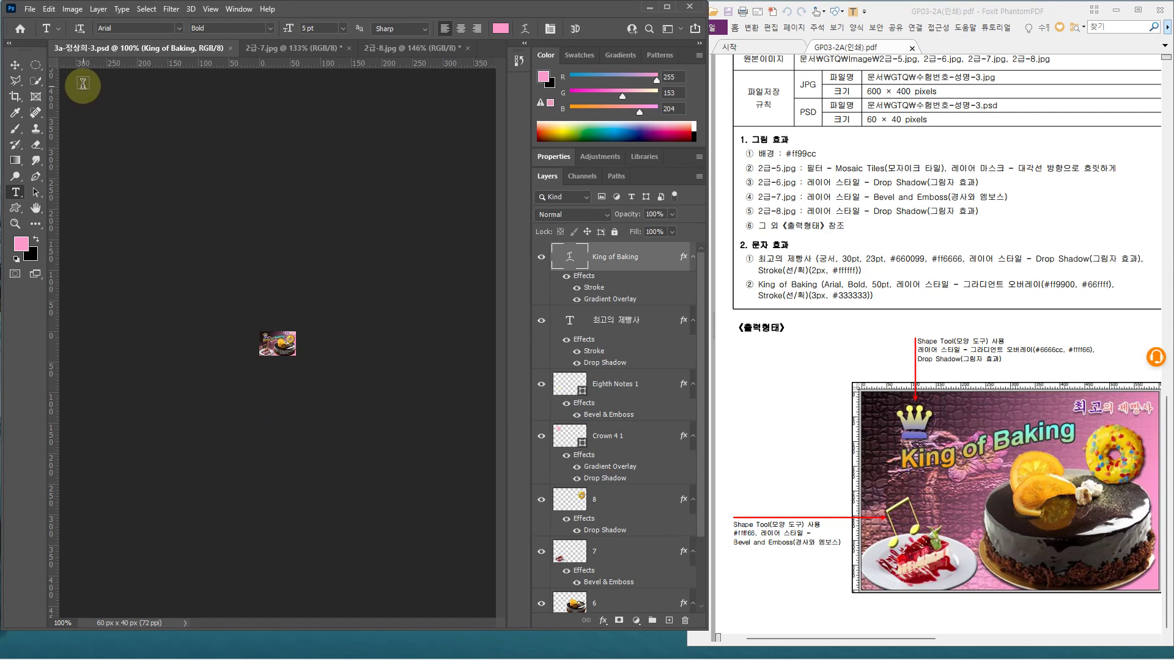
{"action": "left_click_drag", "start_coordinate": [52, 41], "coordinate": [123, 59]}
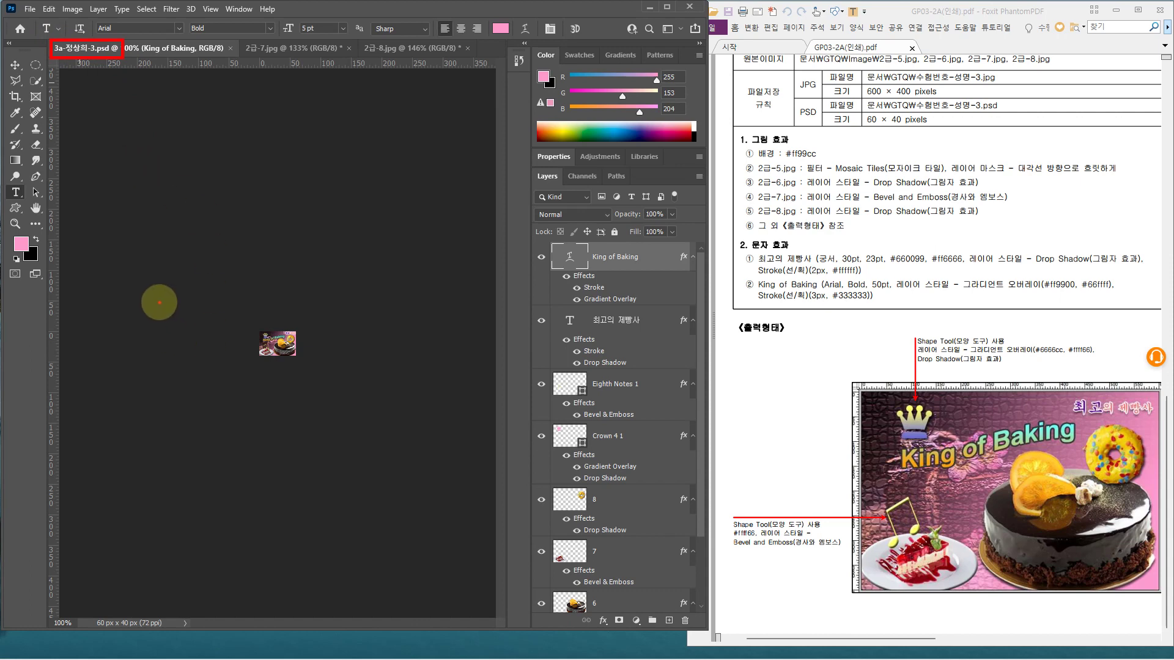
{"action": "key", "text": "Escape"}
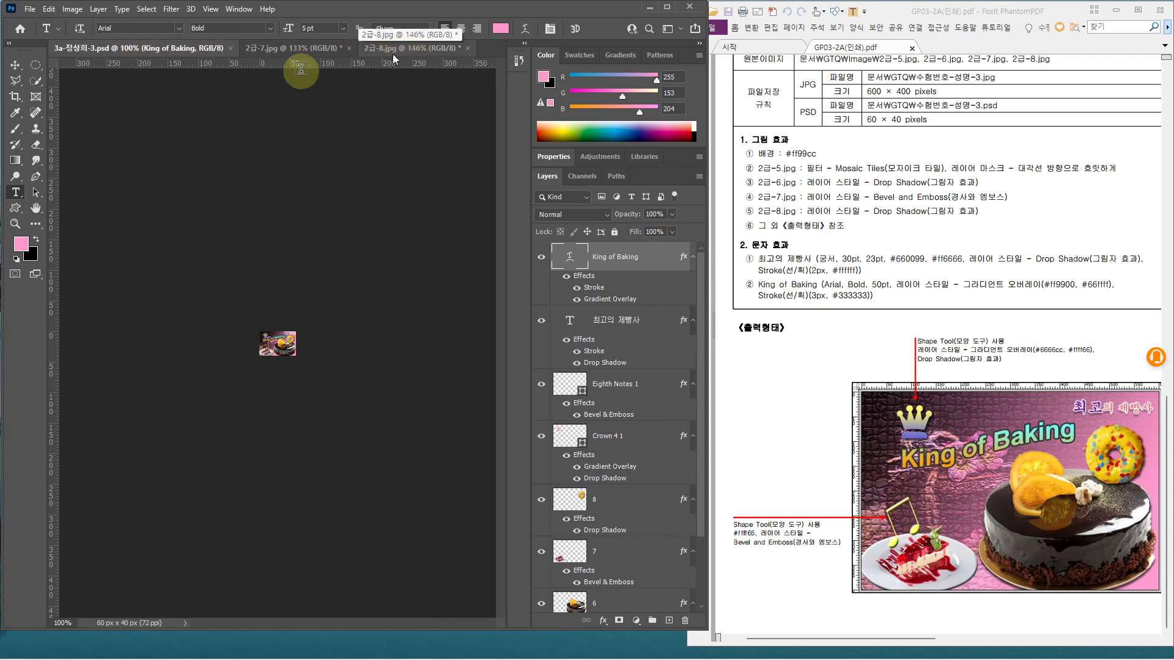
Close All documents, choosing not to save 2급-7.jpg and 2급-8.jpg
{"action": "right_click", "coordinate": [134, 50]}
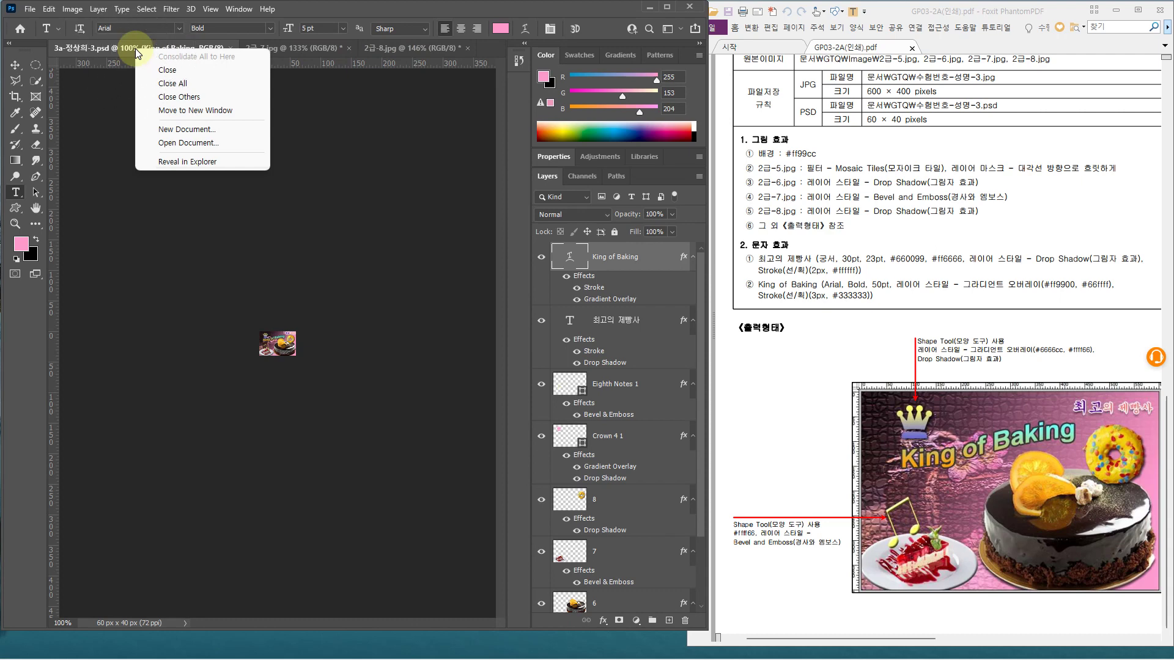
{"action": "left_click", "coordinate": [176, 85]}
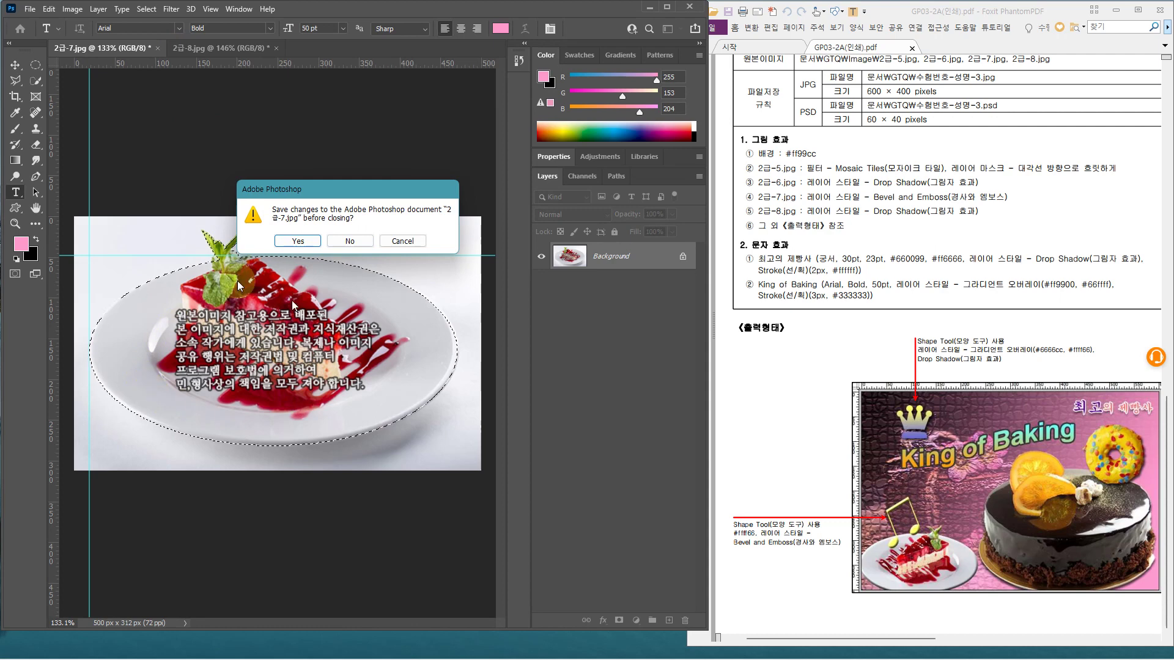
{"action": "left_click", "coordinate": [351, 241]}
{"action": "left_click", "coordinate": [351, 241]}
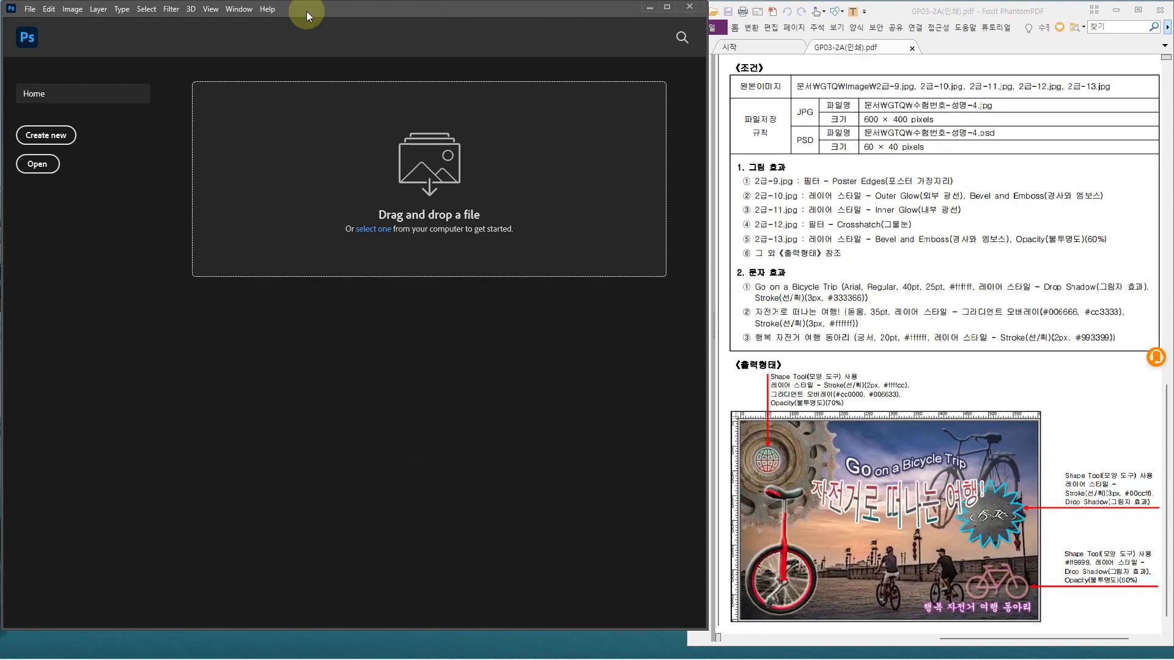
Create a new blank document 600 pixels wide and 400 pixels high
{"action": "left_click", "coordinate": [49, 140]}
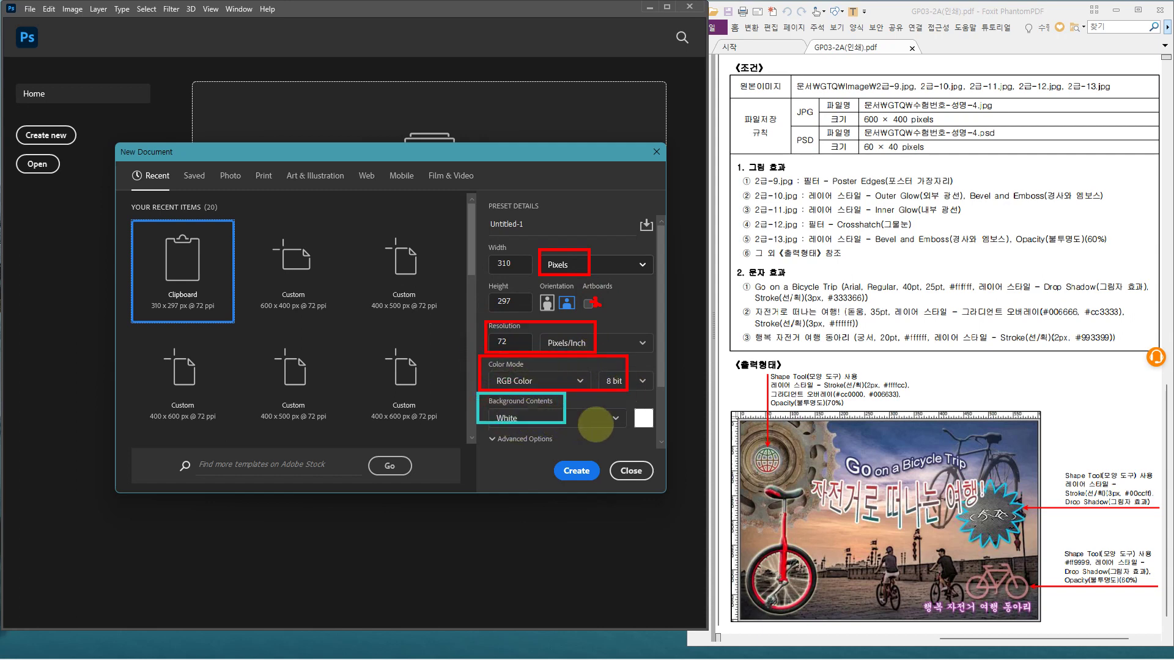
{"action": "left_click", "coordinate": [505, 264]}
{"action": "type", "text": "600"}
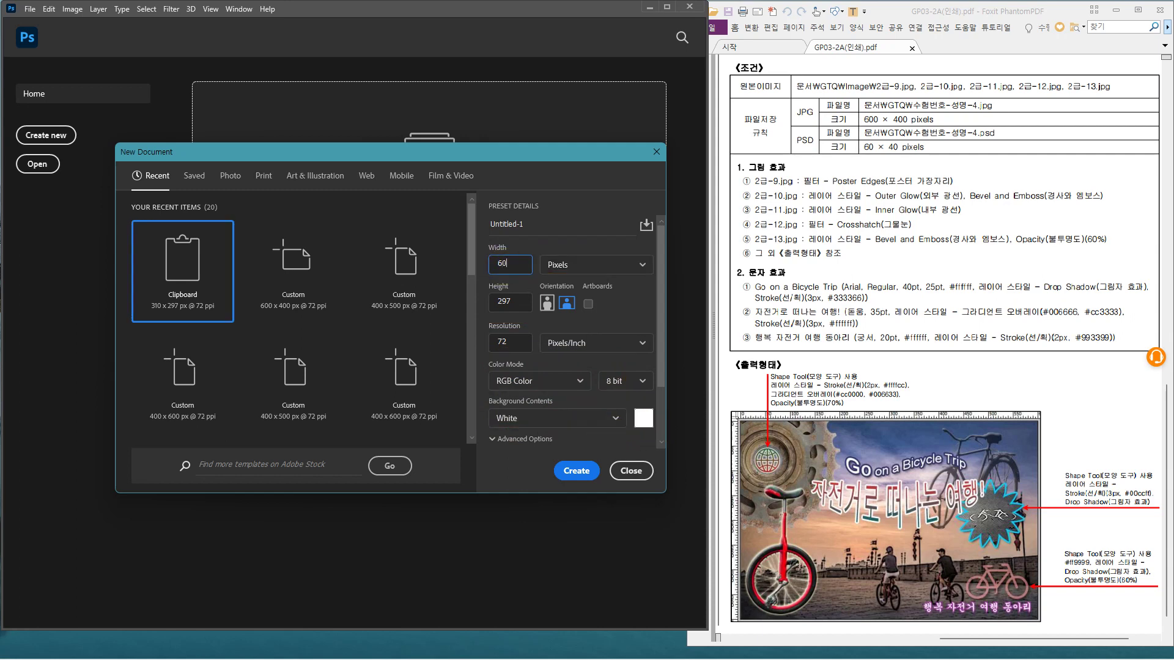
{"action": "left_click", "coordinate": [505, 302]}
{"action": "type", "text": "400"}
{"action": "left_click", "coordinate": [582, 473]}
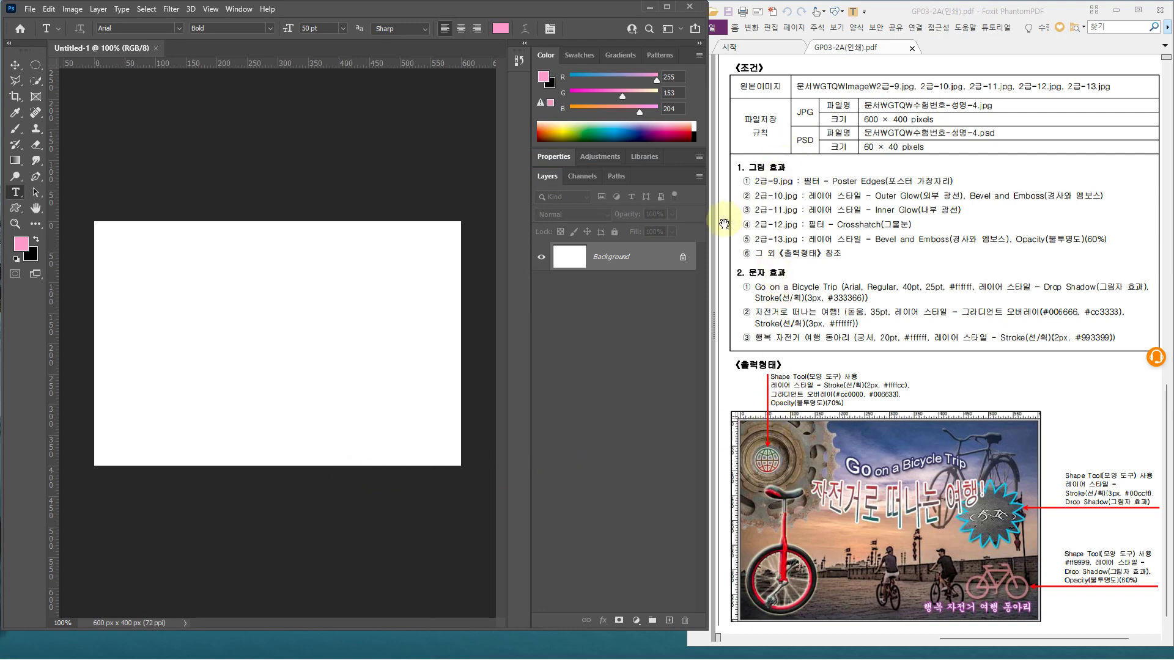
{"action": "left_click_drag", "start_coordinate": [763, 172], "coordinate": [974, 190]}
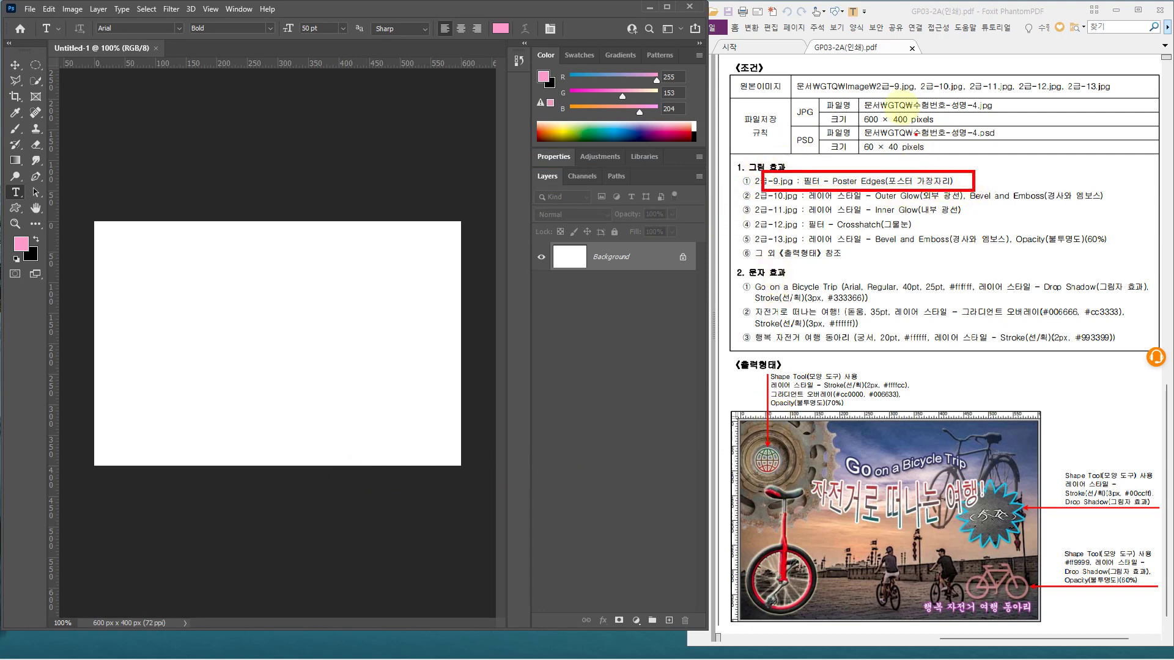
{"action": "left_click_drag", "start_coordinate": [883, 92], "coordinate": [1124, 96]}
{"action": "key", "text": "Escape"}
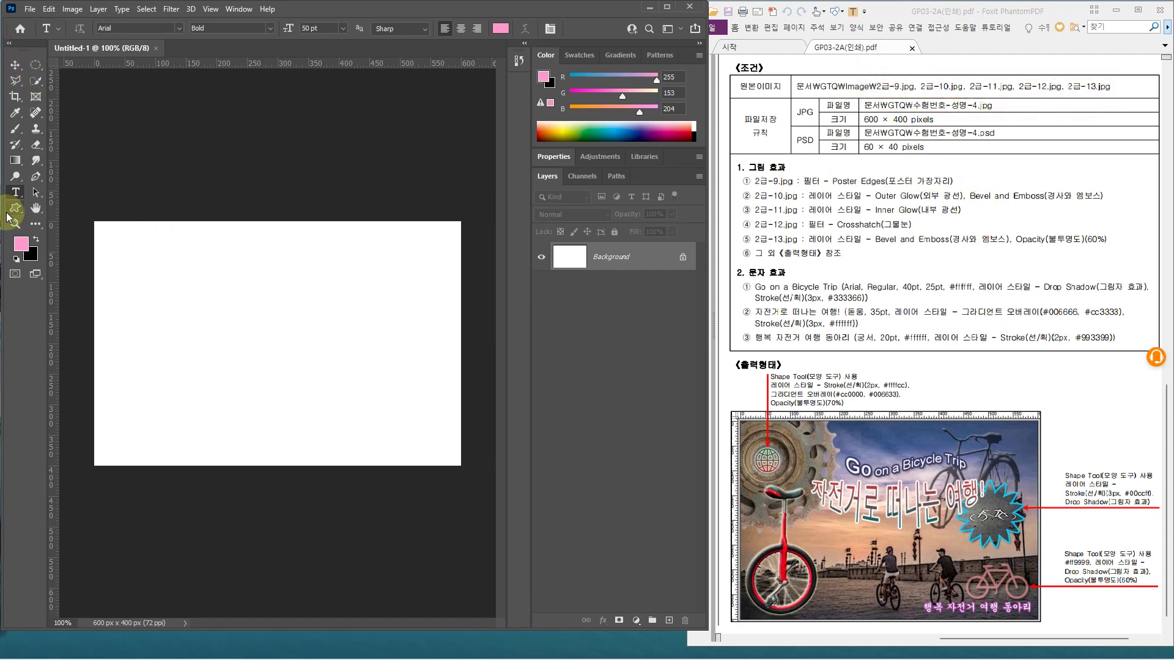
Open 2급-9, 2급-10 and 2급-11.jpg from the Image folder, then view 2급-9.jpg
{"action": "key", "text": "ctrl+o"}
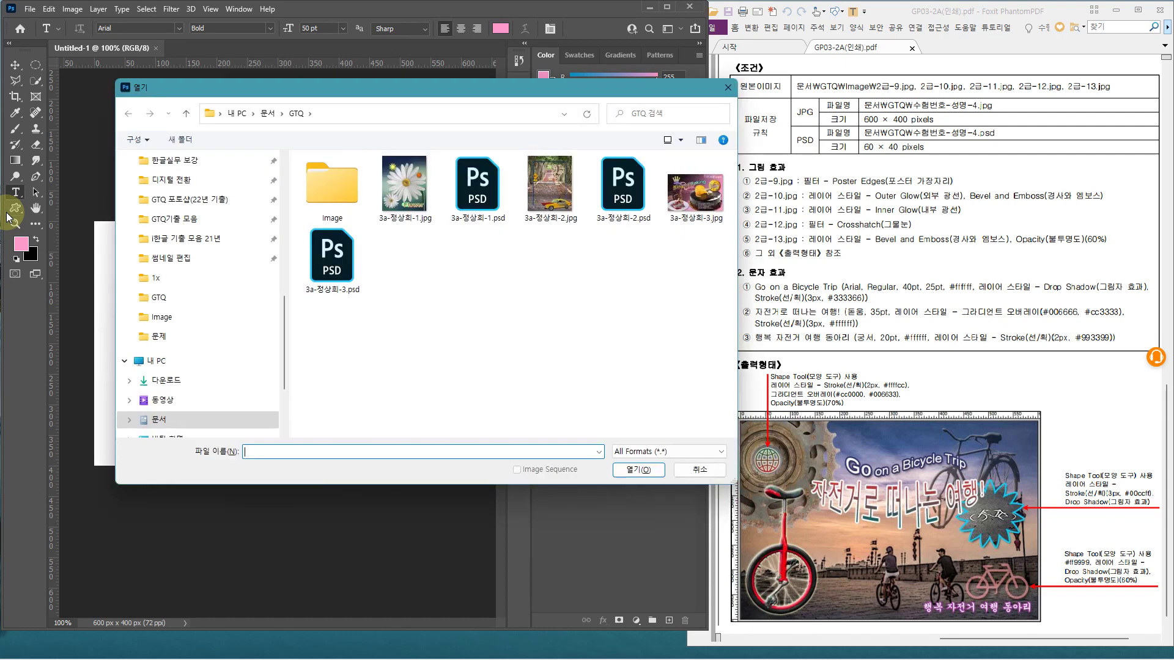
{"action": "scroll", "coordinate": [209, 333], "scroll_direction": "down", "scroll_amount": 3}
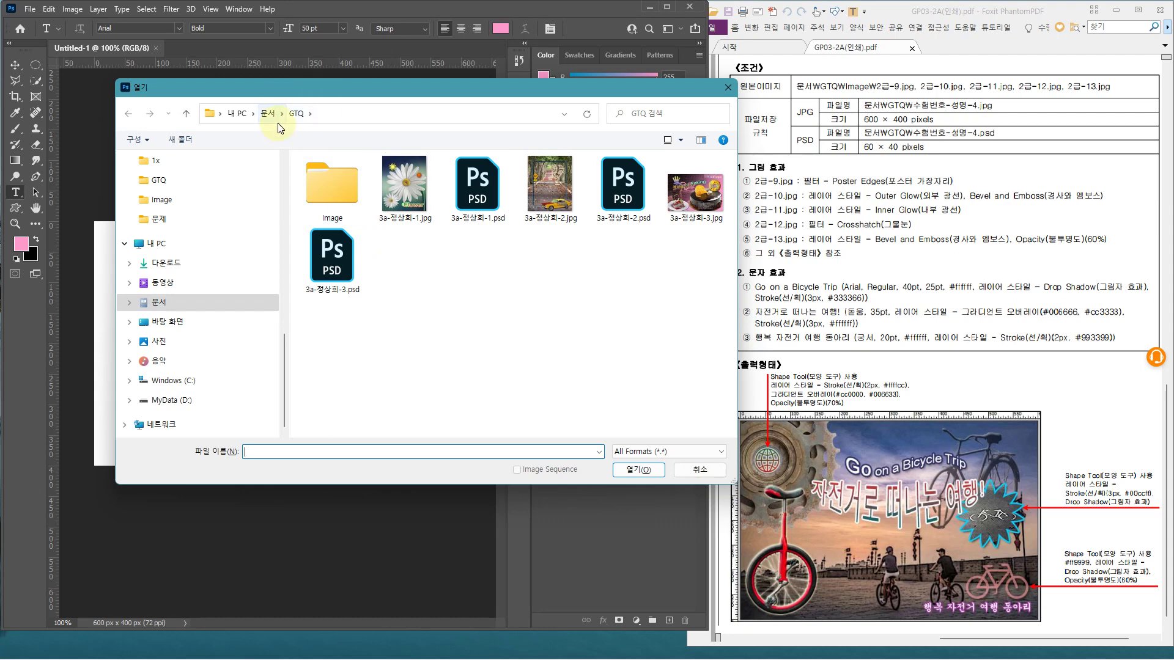
{"action": "double_click", "coordinate": [346, 193]}
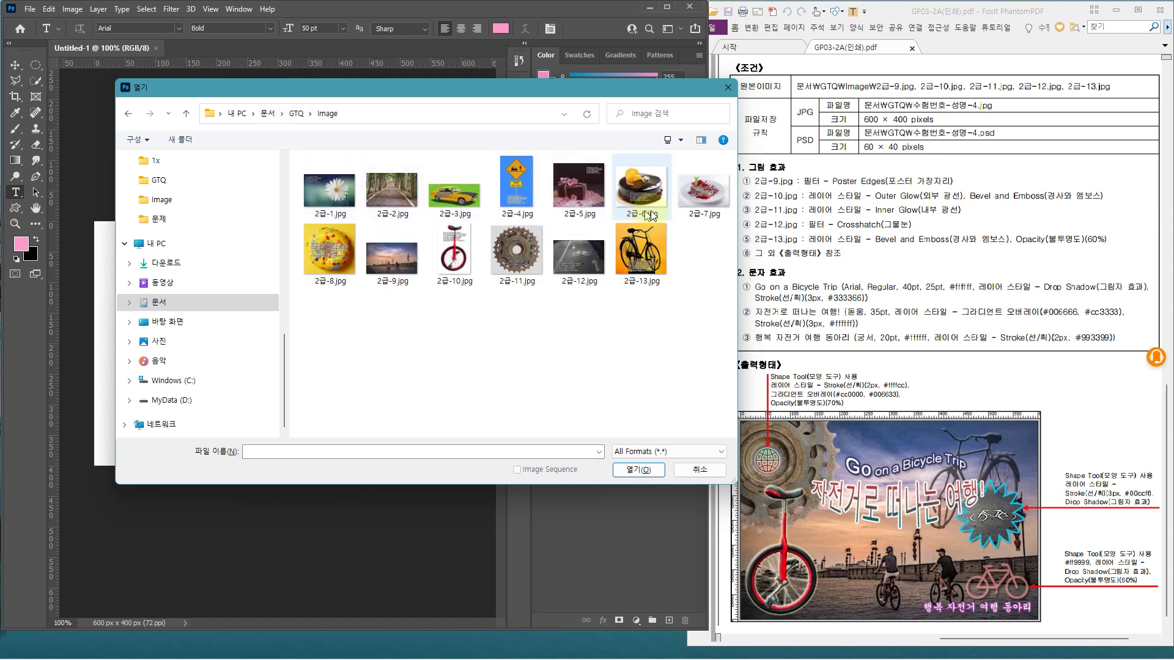
{"action": "left_click", "coordinate": [412, 263]}
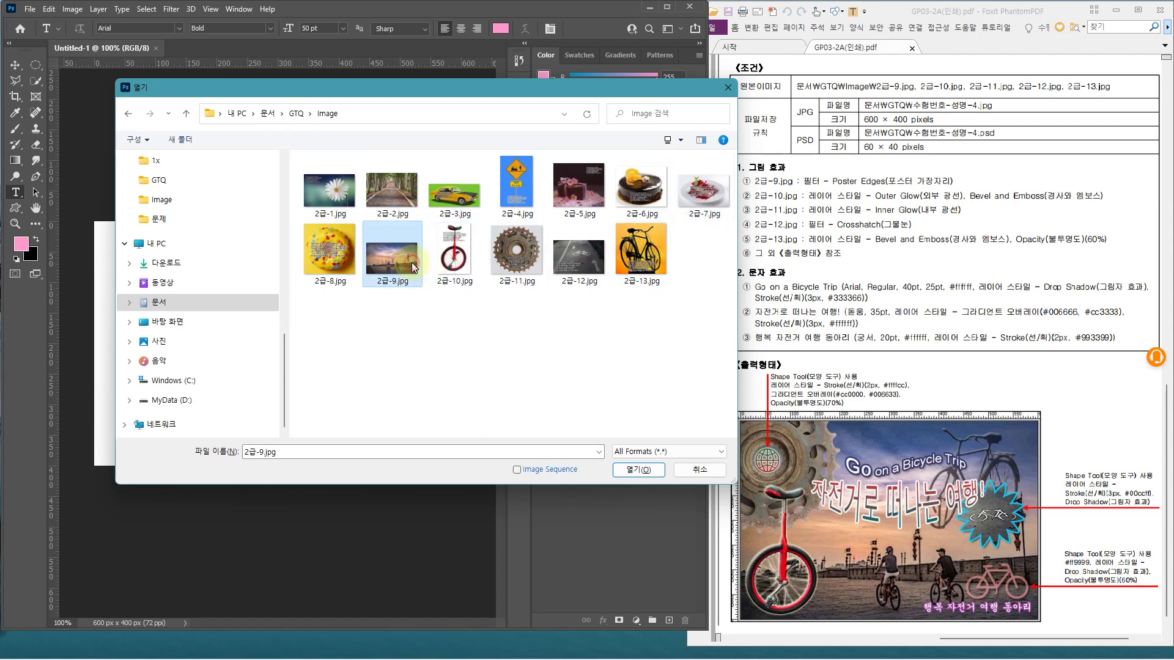
{"action": "left_click", "coordinate": [517, 254], "text": "shift"}
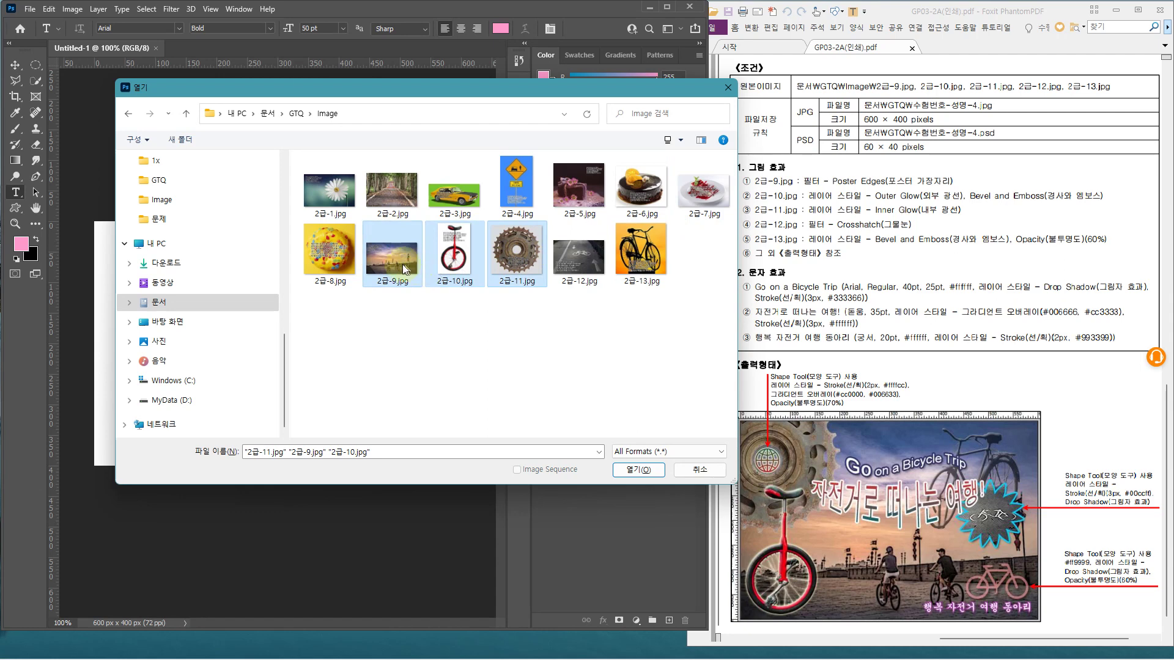
{"action": "left_click", "coordinate": [404, 269]}
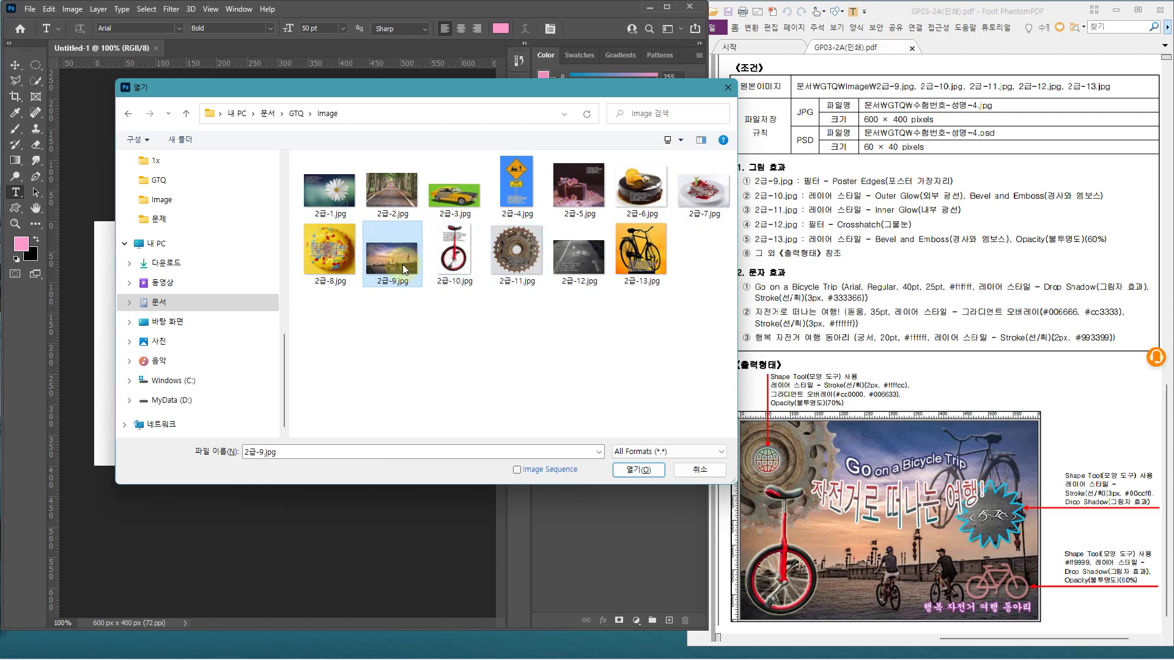
{"action": "left_click", "coordinate": [533, 260], "text": "shift"}
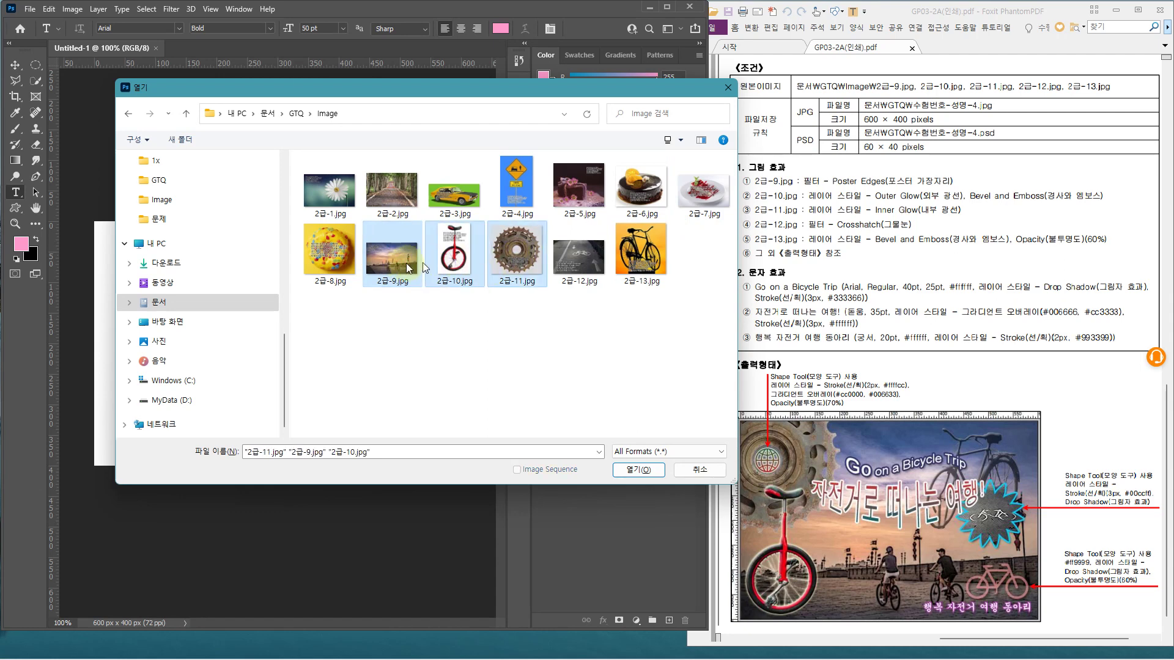
{"action": "left_click", "coordinate": [627, 475]}
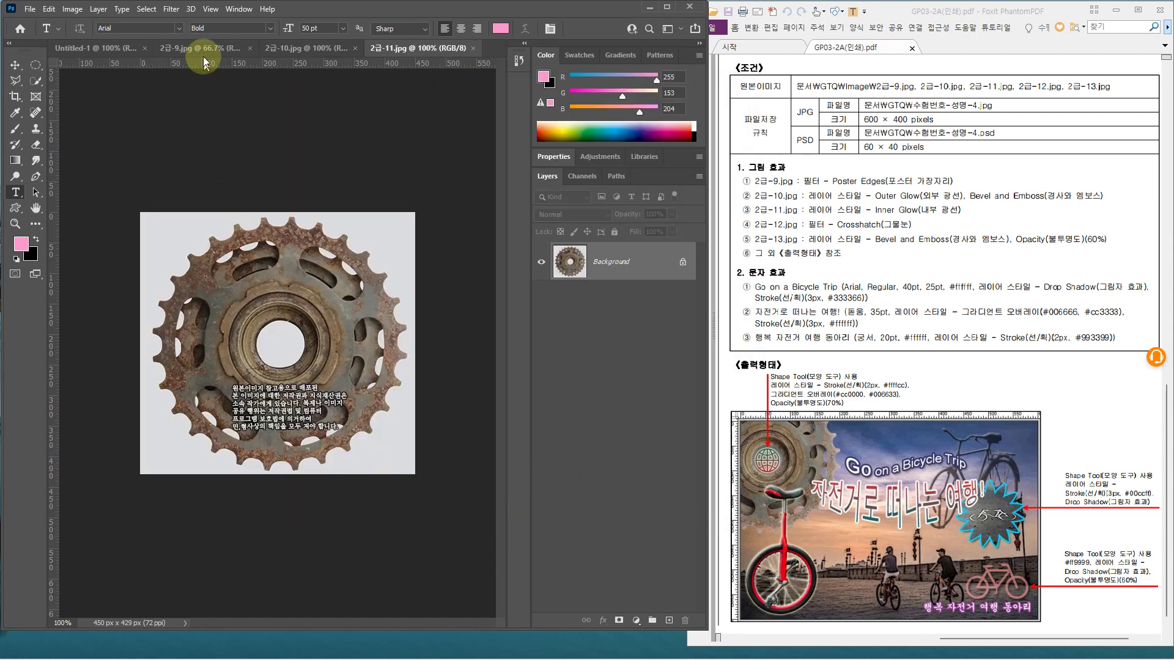
{"action": "left_click", "coordinate": [203, 53]}
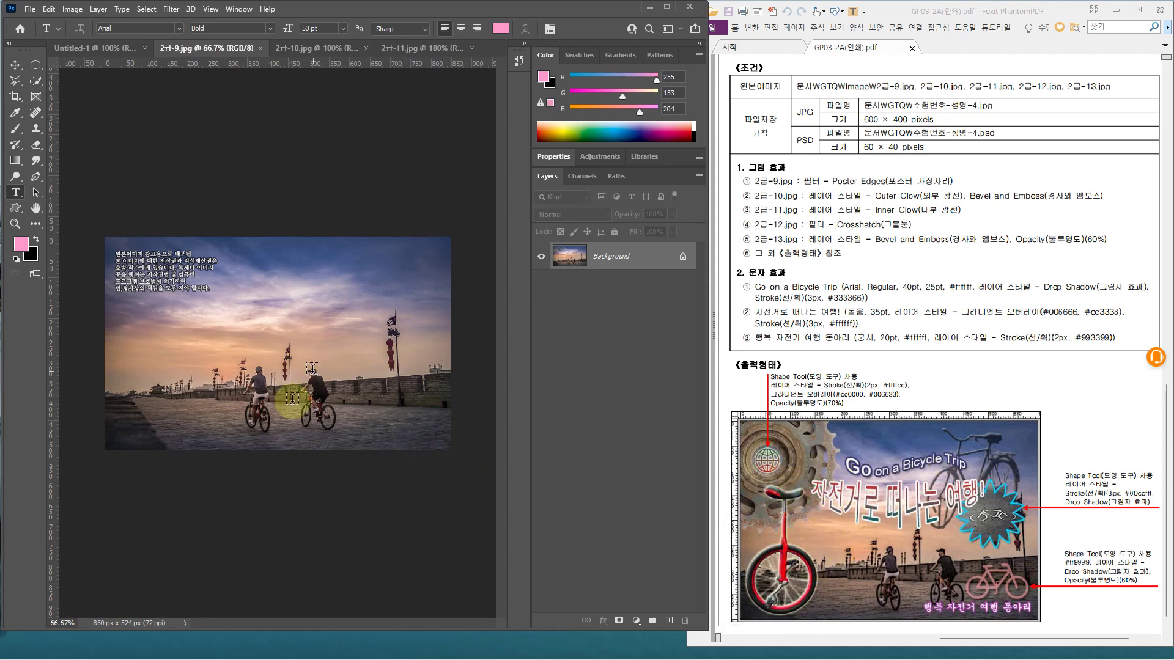
Copy the whole cyclists photo and paste it into Untitled-1
{"action": "key", "text": "ctrl+a"}
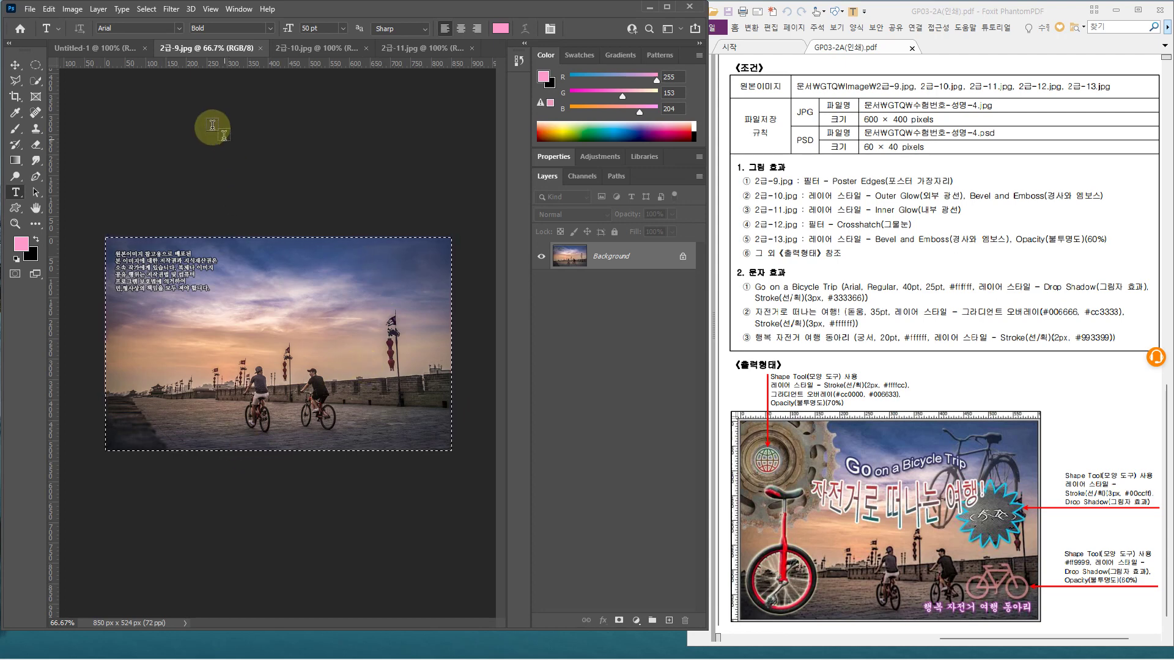
{"action": "left_click", "coordinate": [66, 49]}
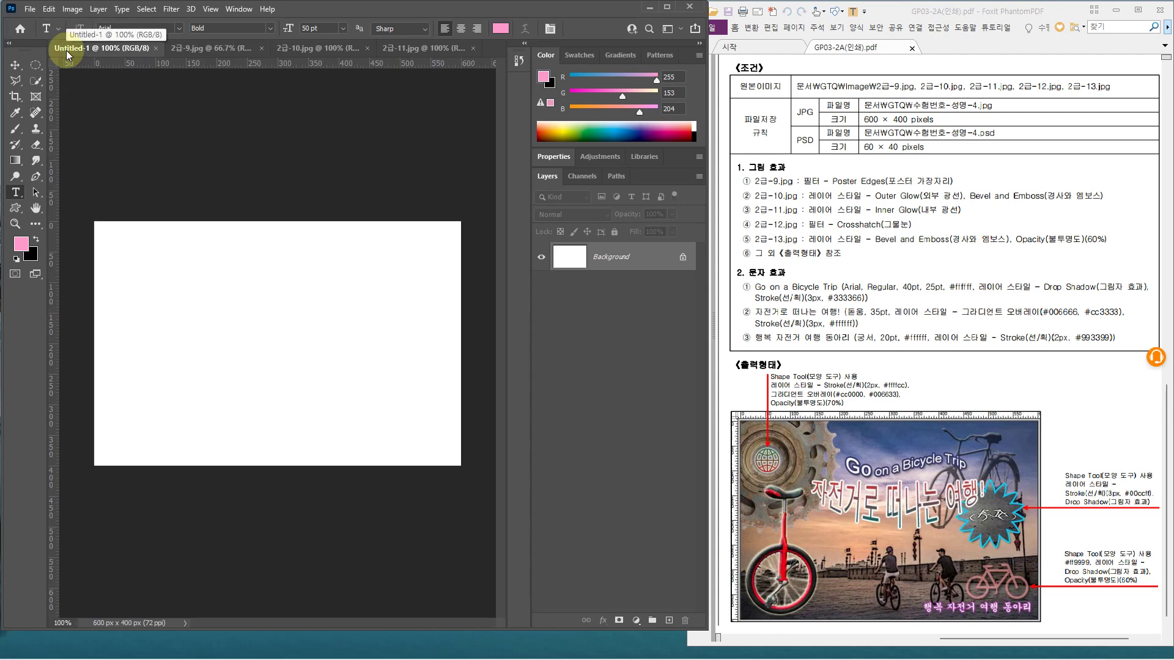
{"action": "key", "text": "ctrl+v"}
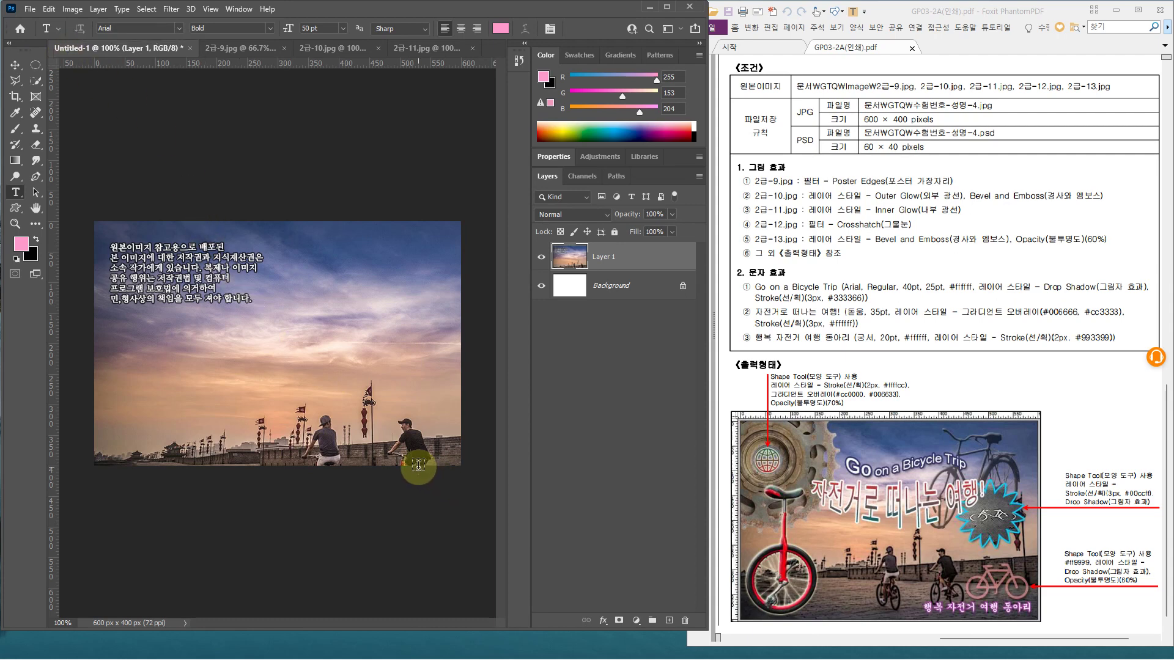
Scale and position the pasted photo to cover the 600×400 canvas, and name the layer 9
{"action": "key", "text": "v"}
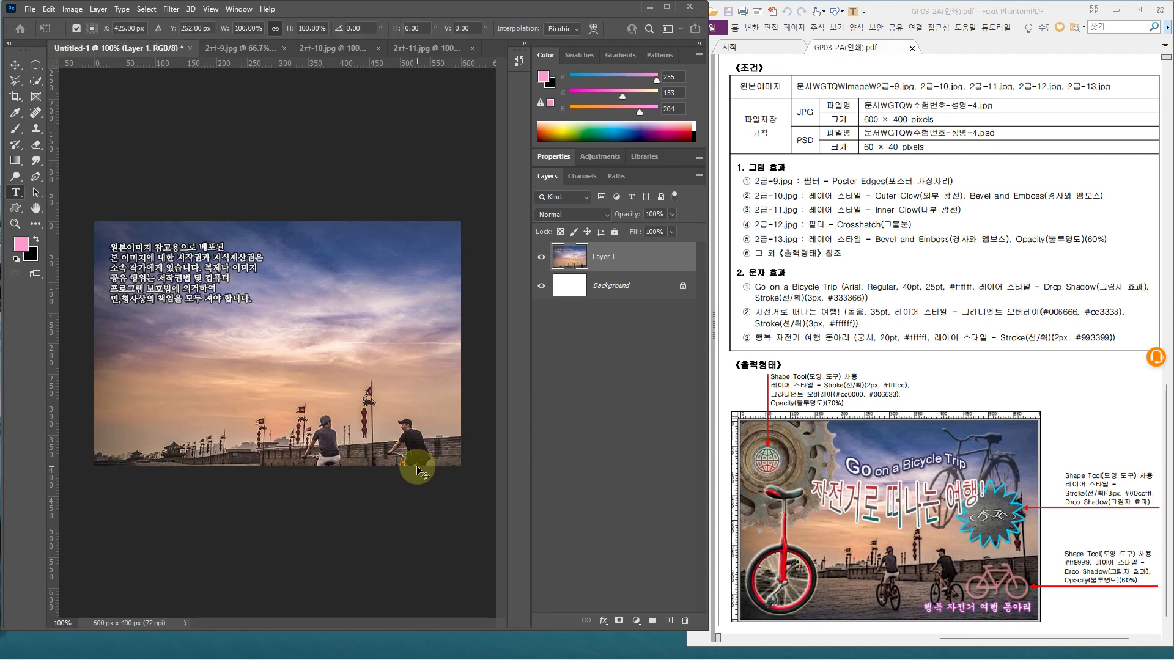
{"action": "key", "text": "ctrl+t"}
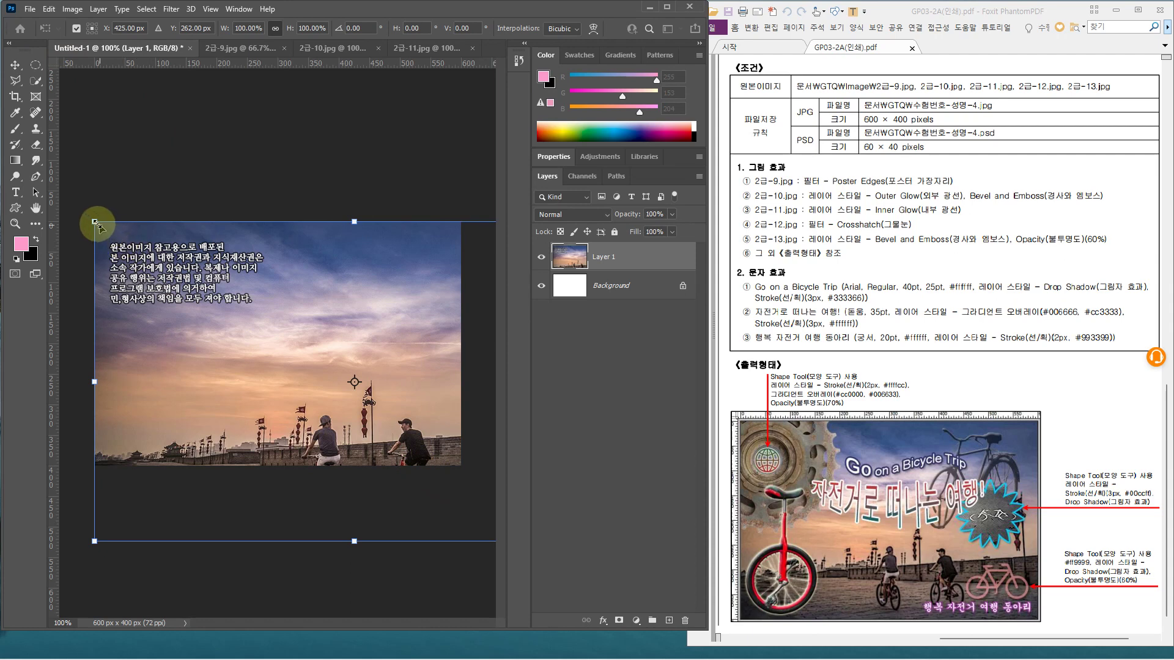
{"action": "left_click_drag", "start_coordinate": [96, 224], "coordinate": [154, 258]}
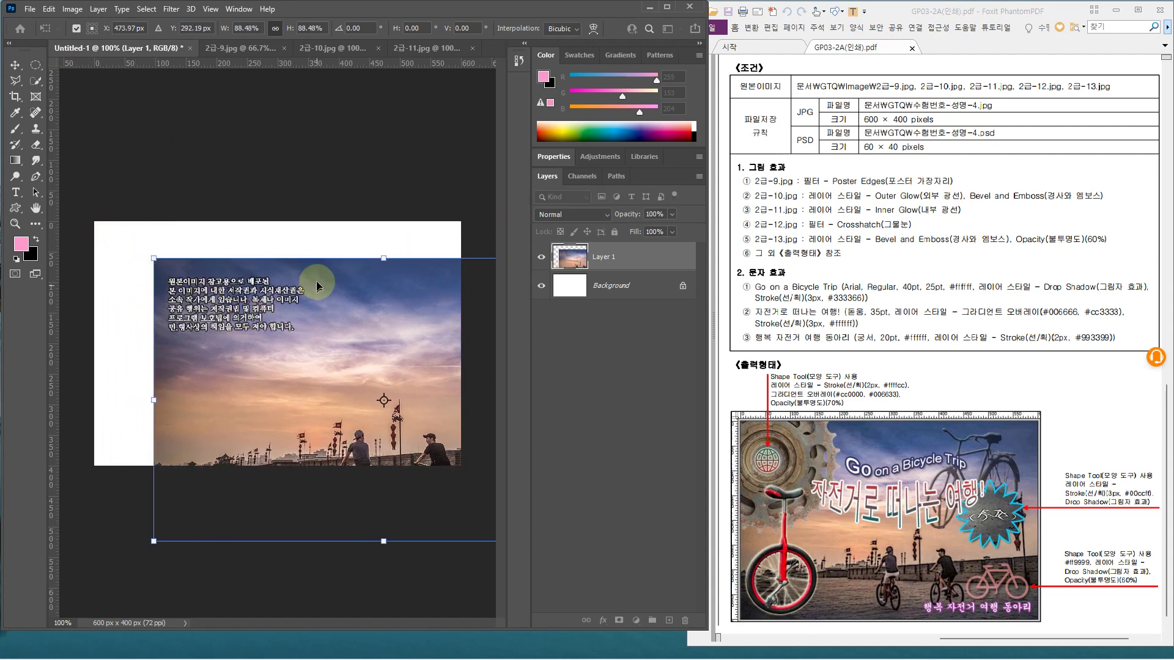
{"action": "left_click_drag", "start_coordinate": [314, 280], "coordinate": [261, 249]}
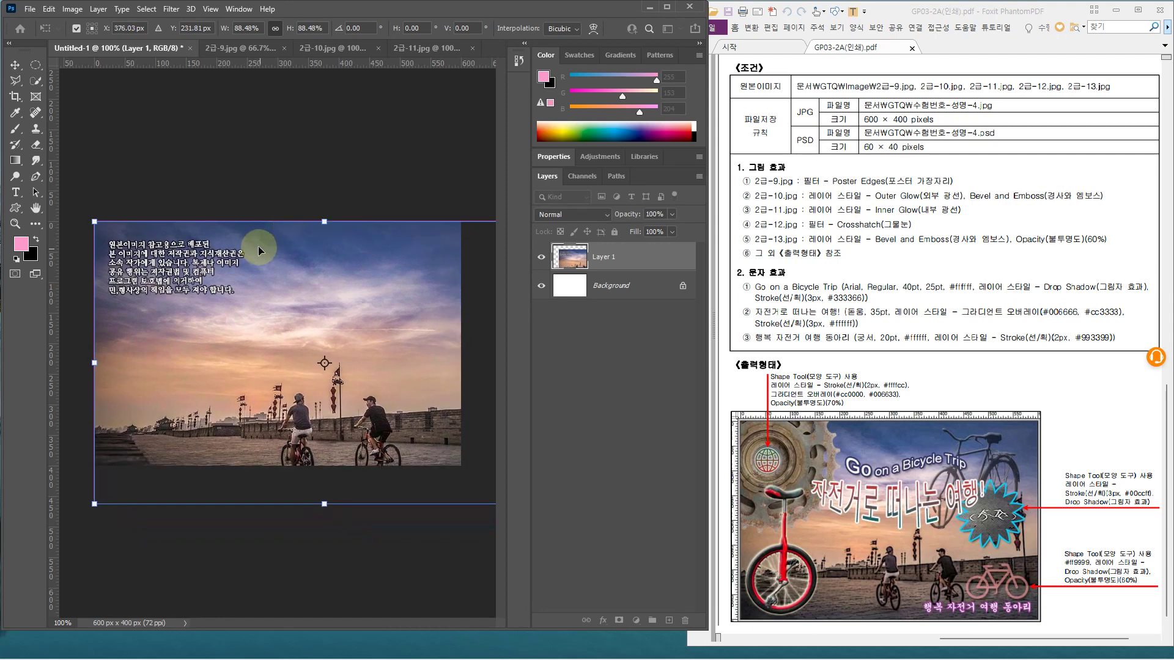
{"action": "left_click_drag", "start_coordinate": [94, 222], "coordinate": [123, 236]}
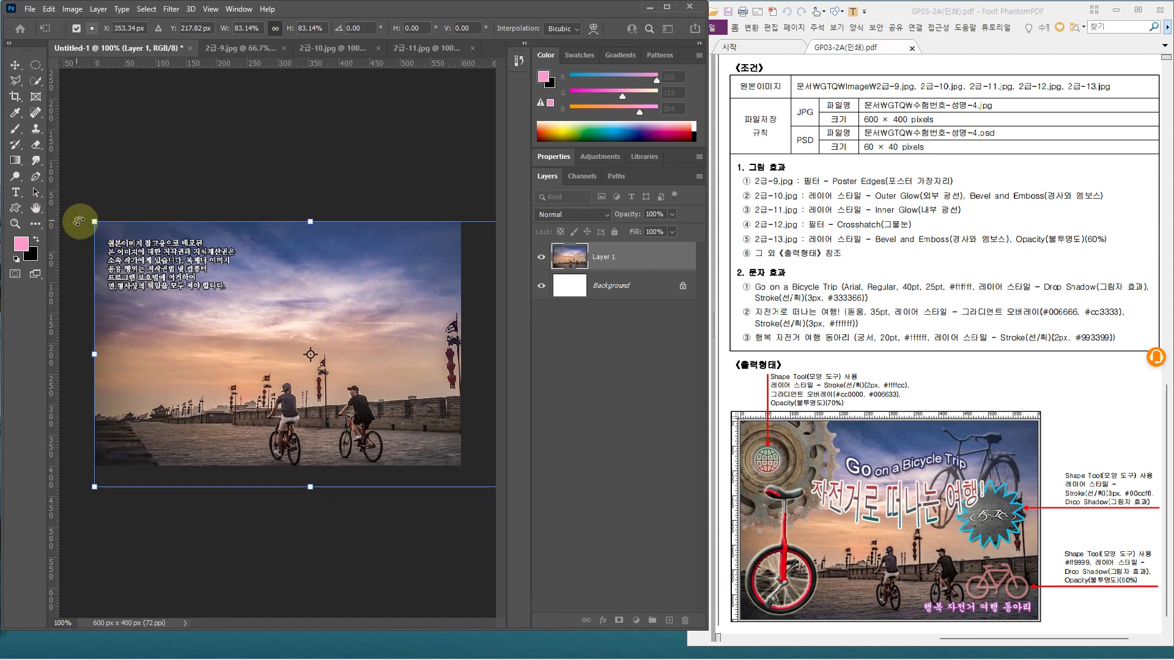
{"action": "left_click_drag", "start_coordinate": [95, 222], "coordinate": [125, 243]}
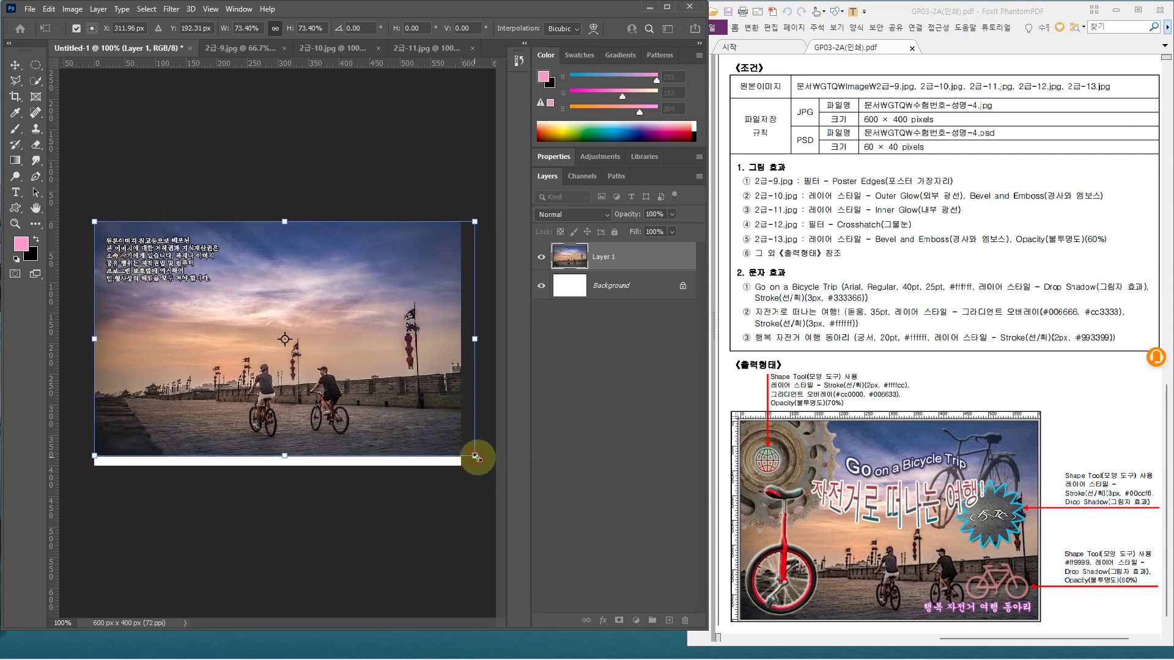
{"action": "left_click_drag", "start_coordinate": [476, 456], "coordinate": [492, 466]}
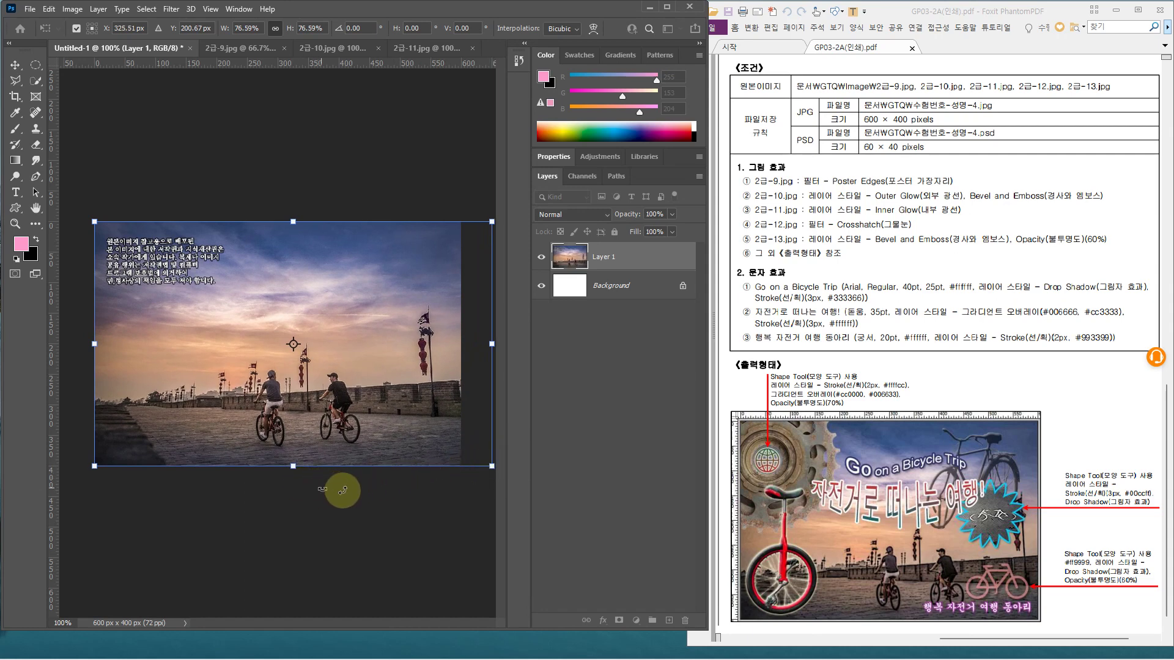
{"action": "left_click_drag", "start_coordinate": [492, 466], "coordinate": [506, 477]}
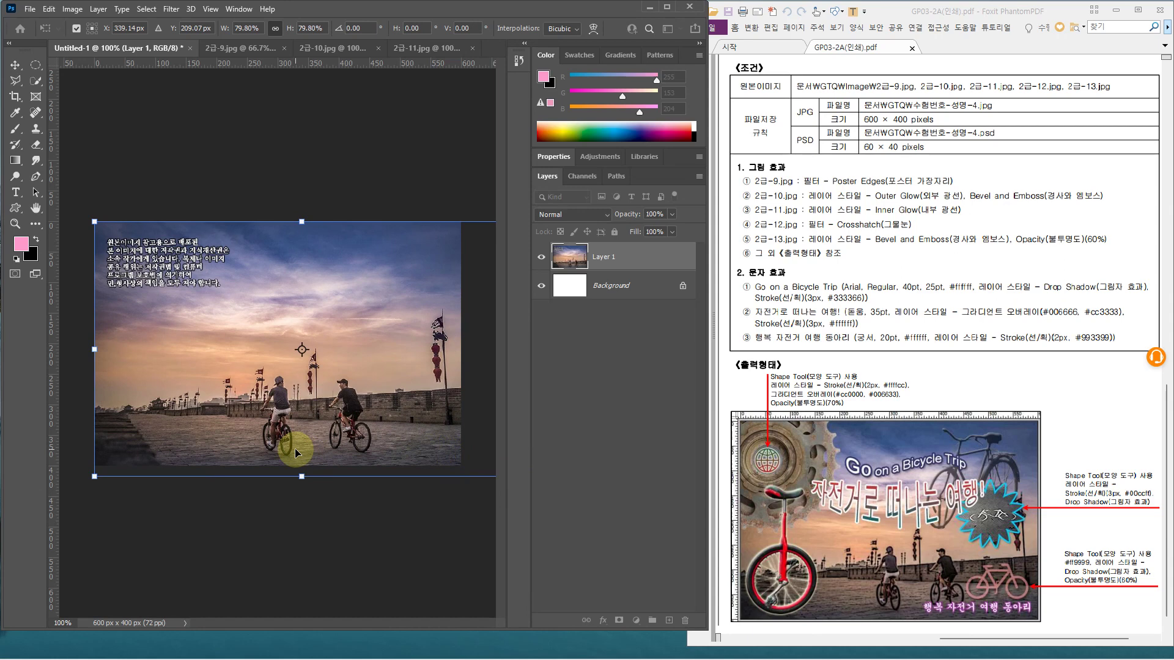
{"action": "key", "text": "Return"}
{"action": "key", "text": "t"}
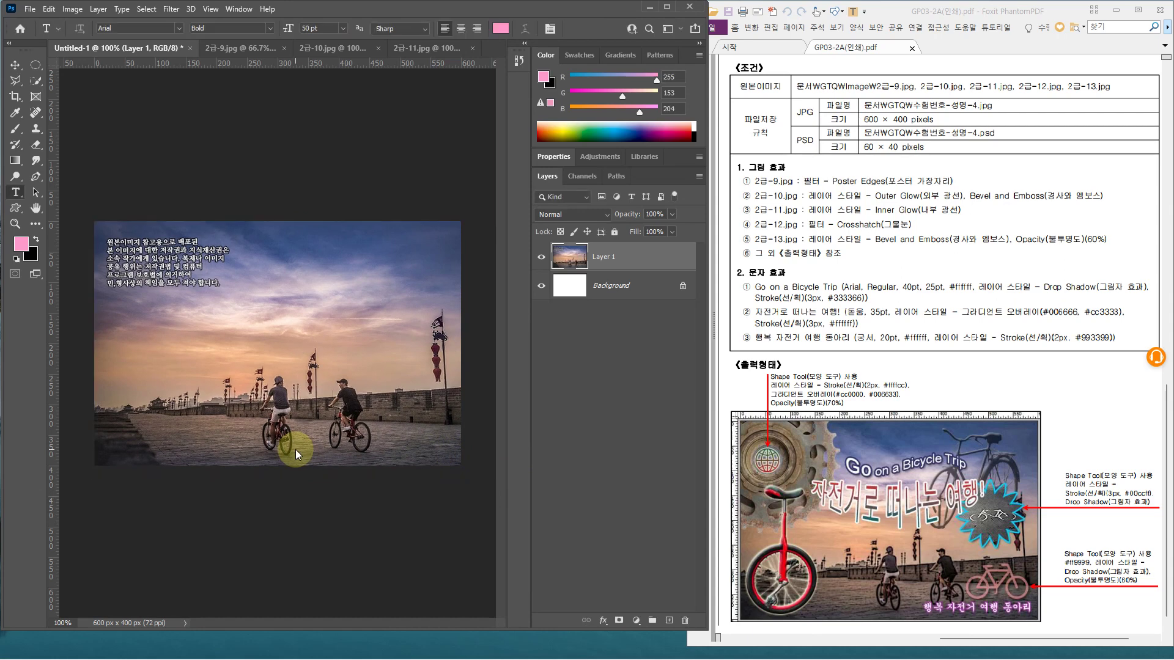
{"action": "left_click", "coordinate": [690, 287]}
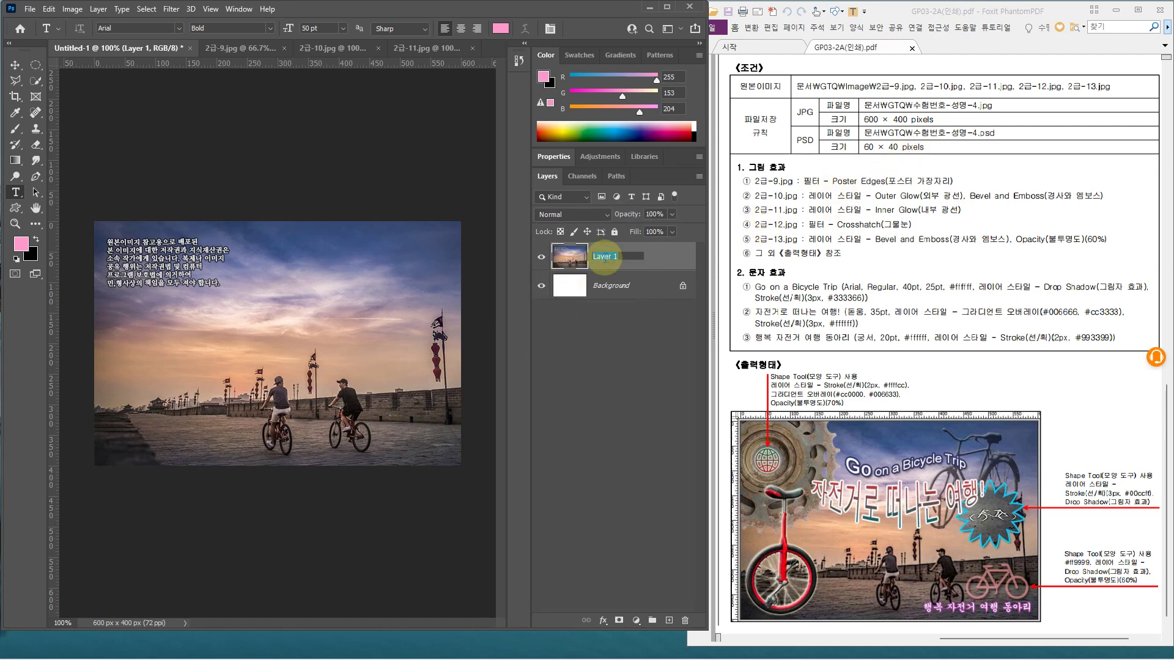
{"action": "key", "text": "Return"}
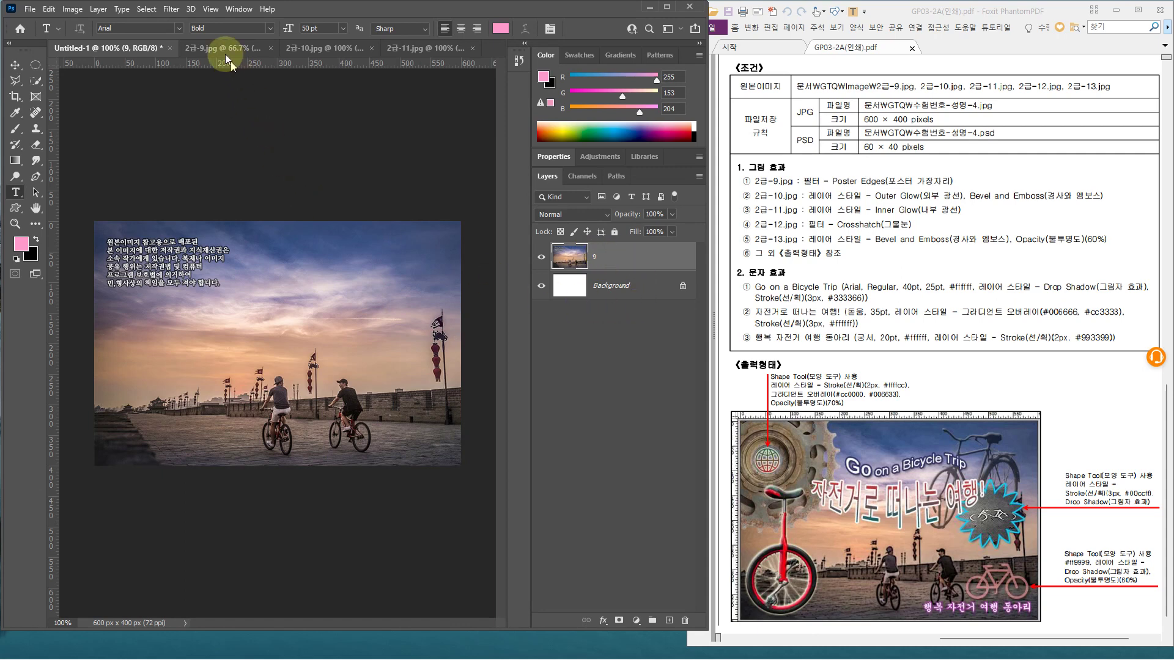
Apply Poster Edges from the Filter Gallery to layer 9, then switch to 2급-10.jpg
{"action": "left_click", "coordinate": [170, 9]}
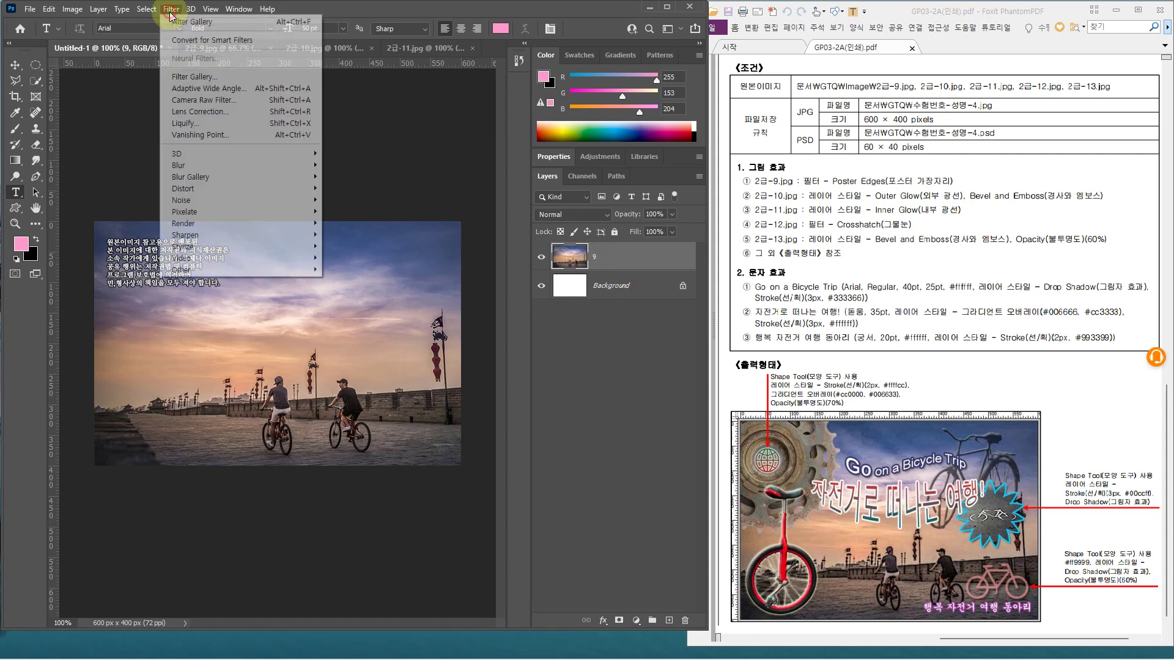
{"action": "left_click", "coordinate": [189, 78]}
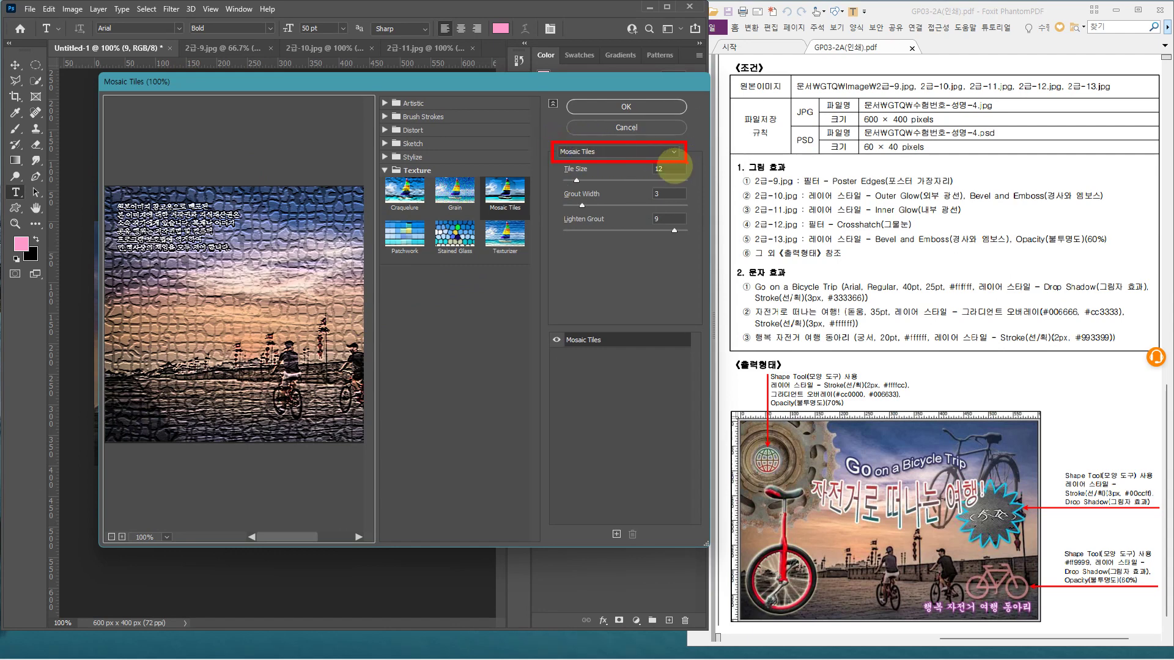
{"action": "left_click", "coordinate": [611, 152]}
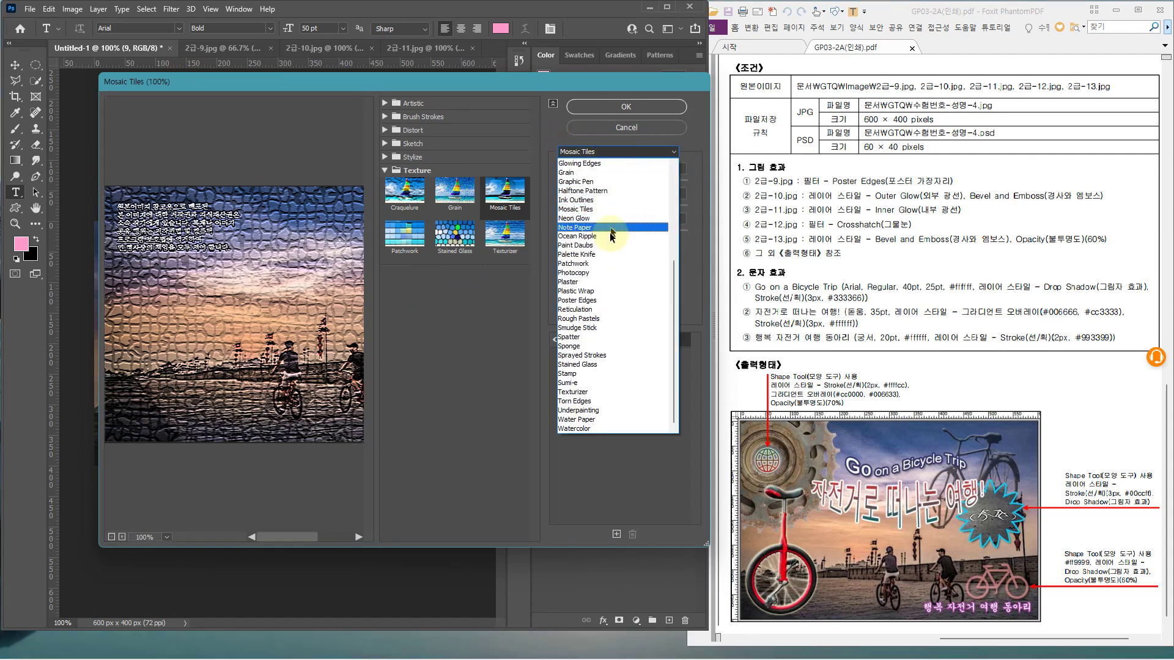
{"action": "left_click", "coordinate": [591, 302]}
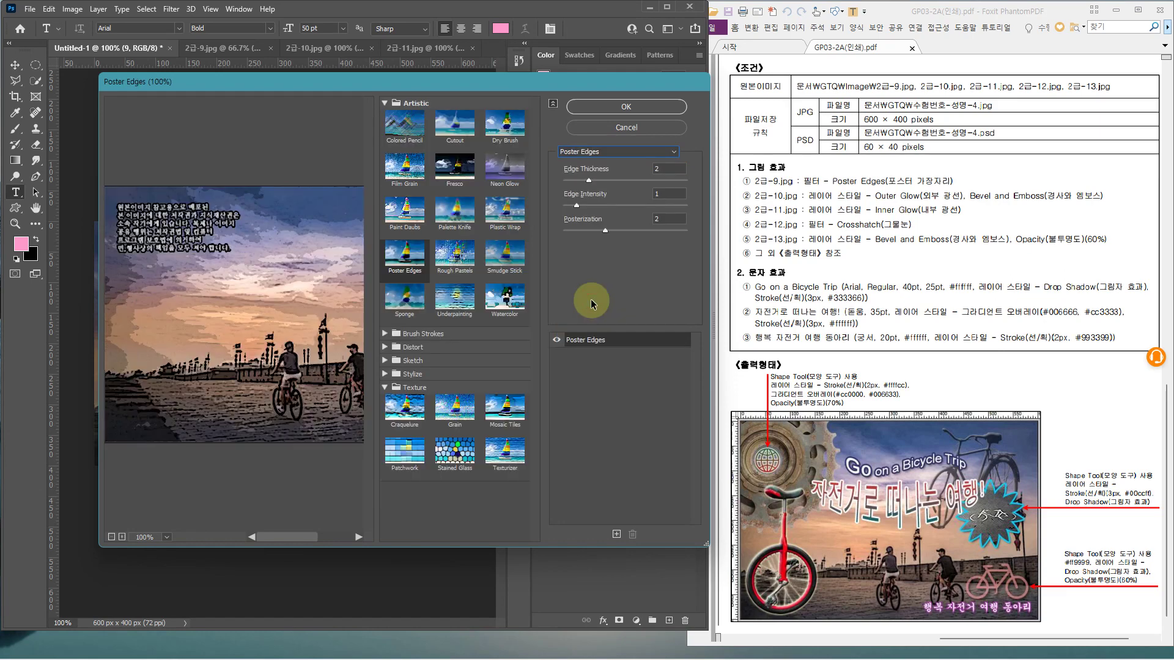
{"action": "left_click", "coordinate": [582, 106]}
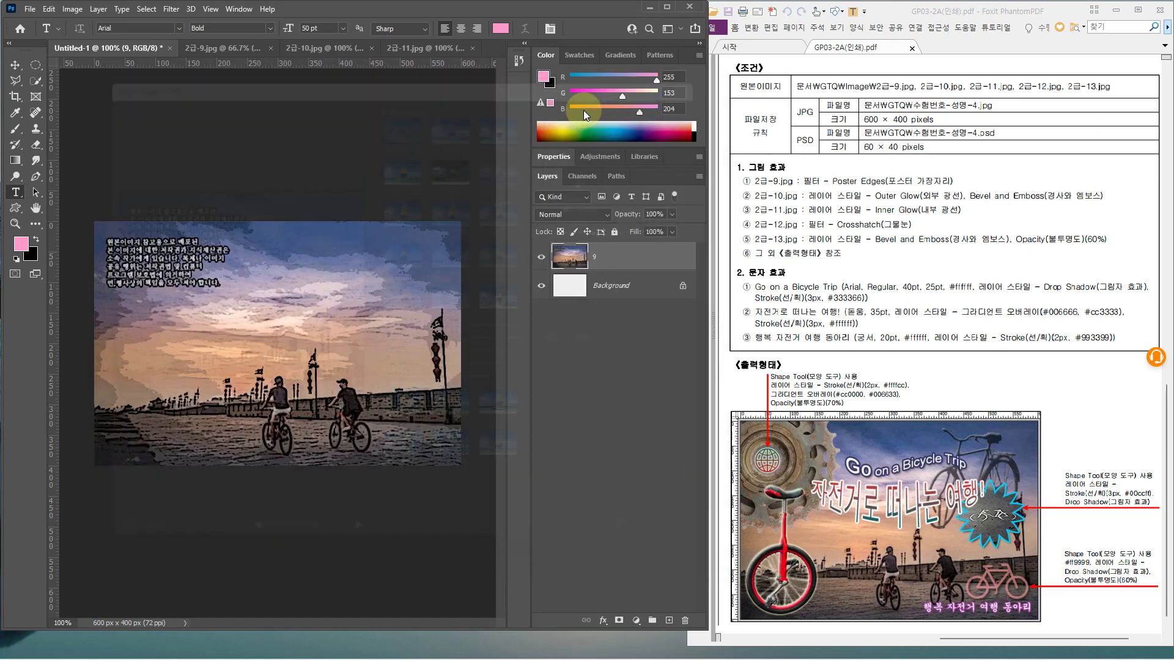
{"action": "left_click", "coordinate": [207, 50]}
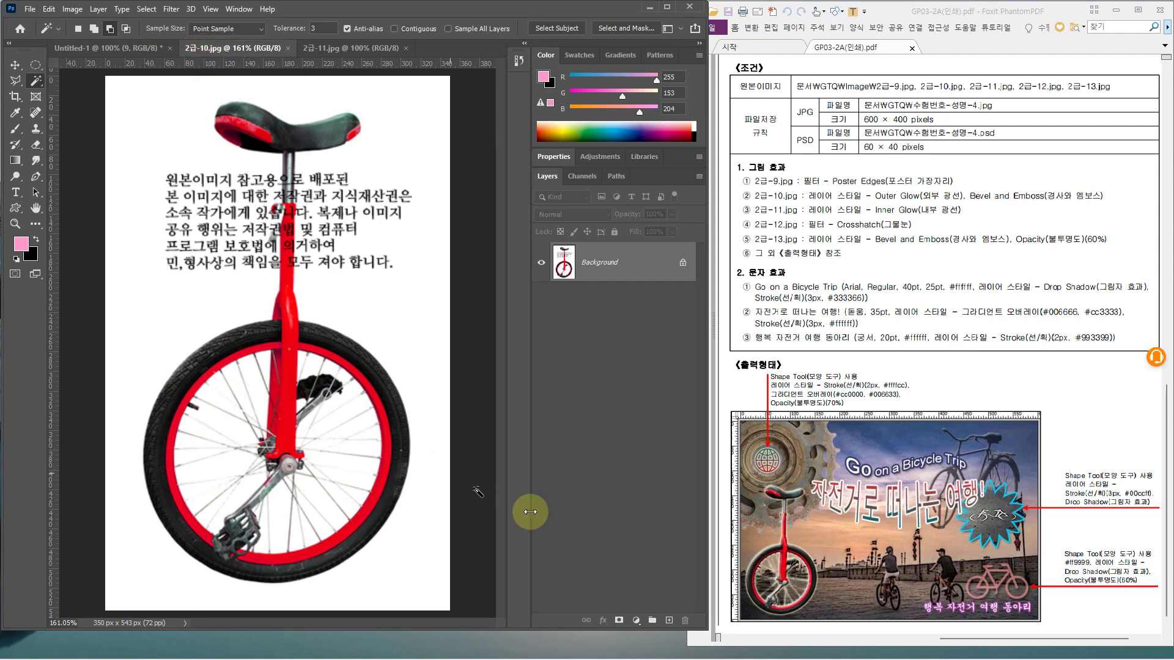
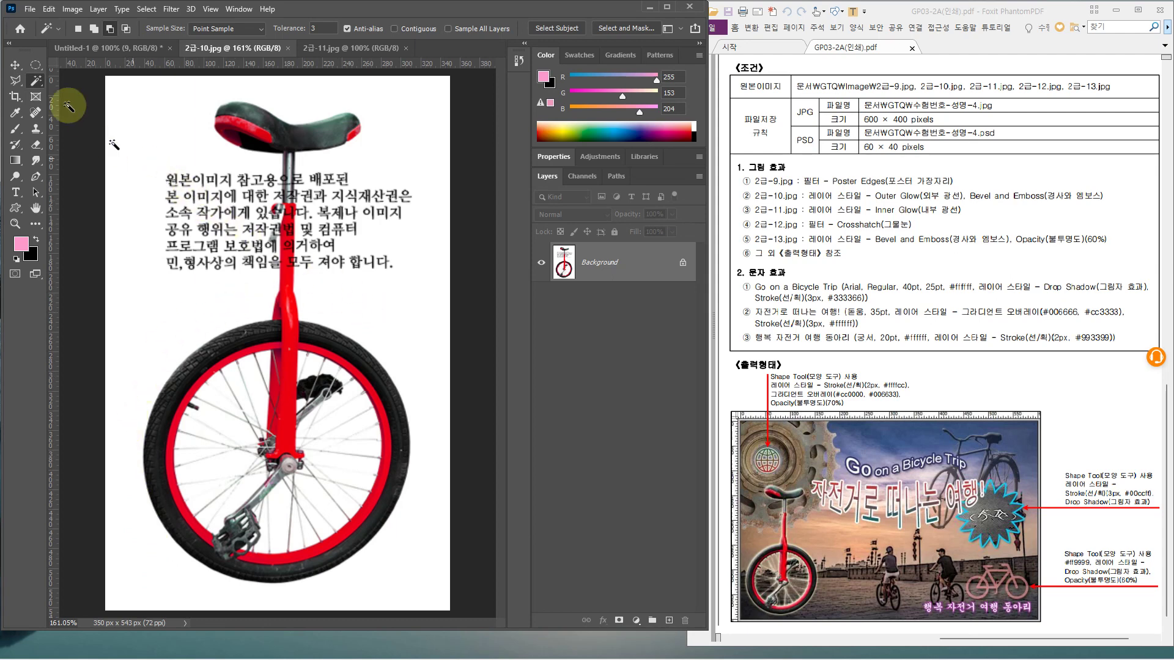
Switch to the Magic Wand Tool with Tolerance 3 and Contiguous unchecked
{"action": "left_click", "coordinate": [36, 83]}
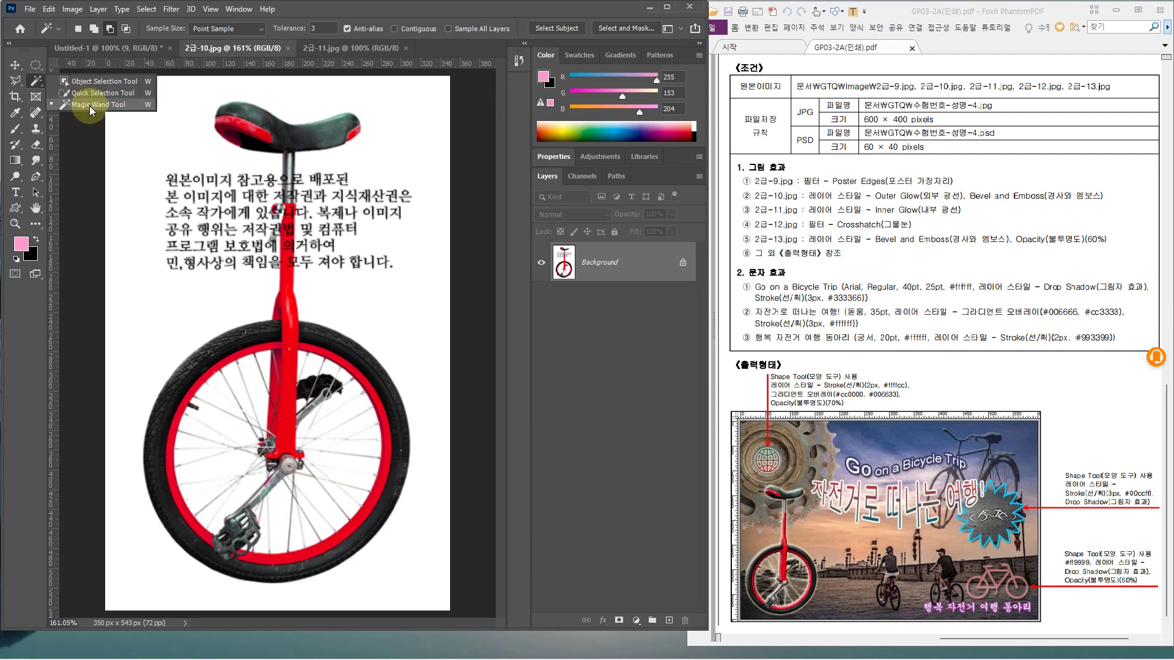
{"action": "left_click", "coordinate": [87, 105]}
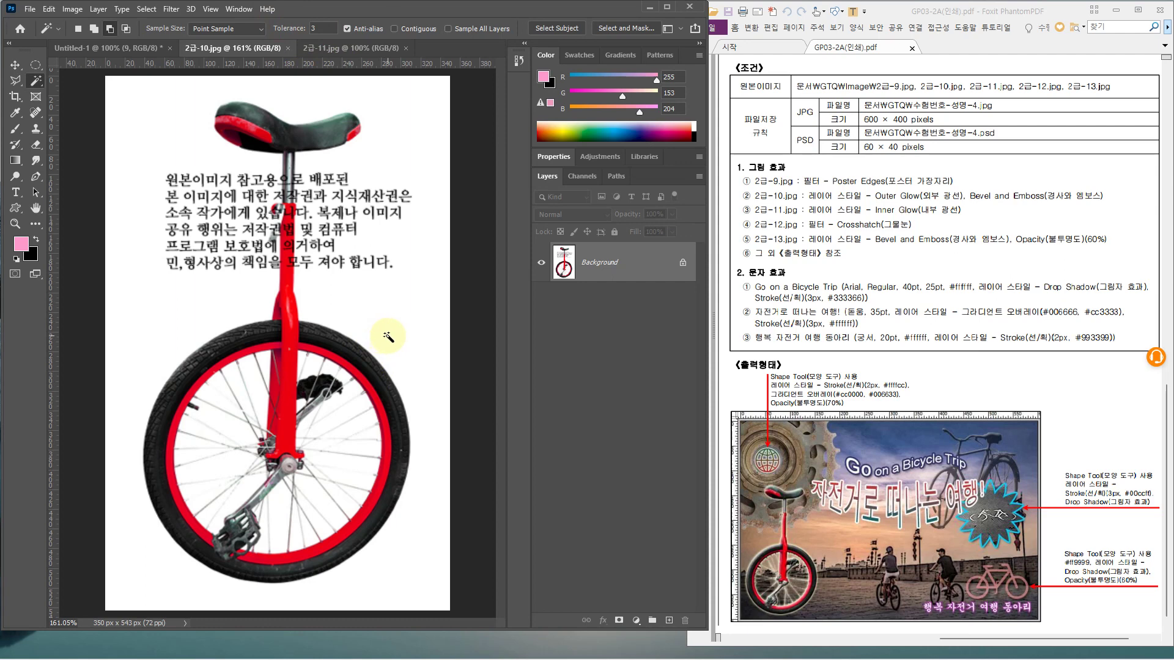
{"action": "left_click", "coordinate": [307, 27]}
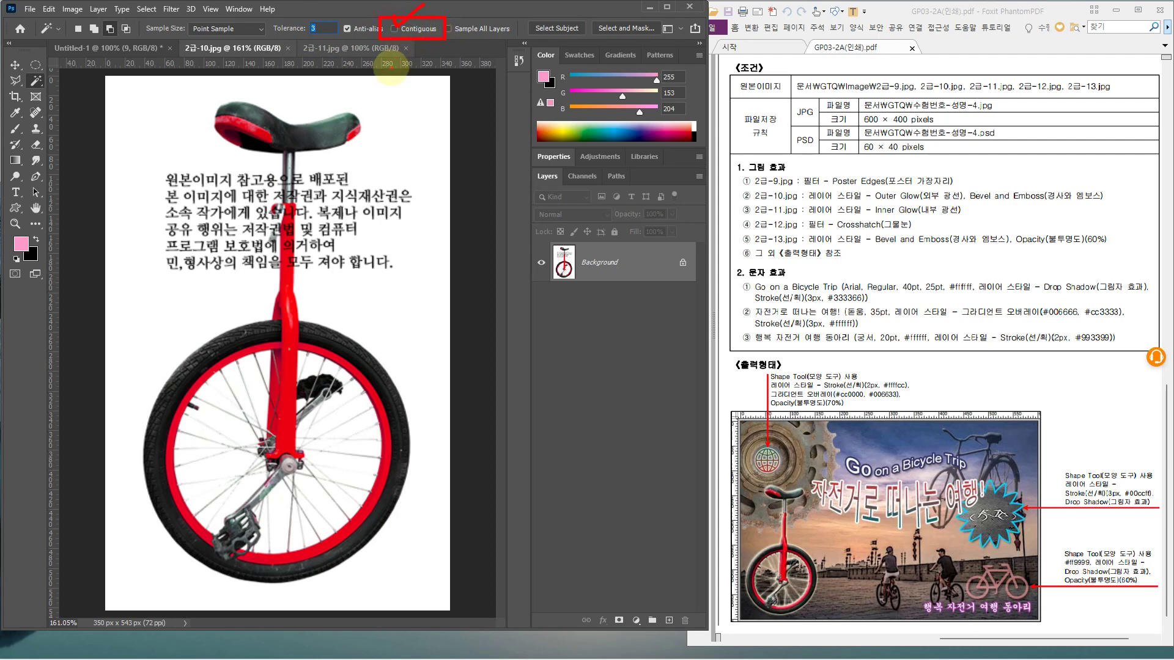
{"action": "key", "text": "ctrl+2"}
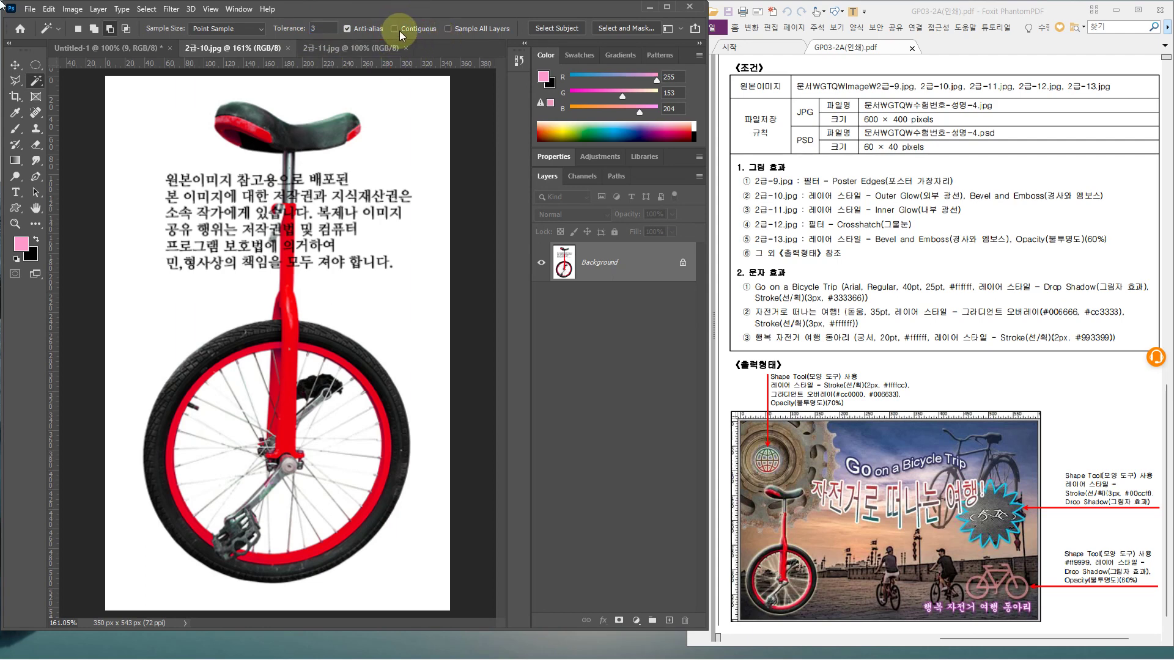
{"action": "mouse_move", "coordinate": [406, 20]}
{"action": "left_mouse_down"}
{"action": "mouse_move", "coordinate": [391, 56]}
{"action": "mouse_move", "coordinate": [406, 58]}
{"action": "left_mouse_up"}
{"action": "key", "text": "Escape"}
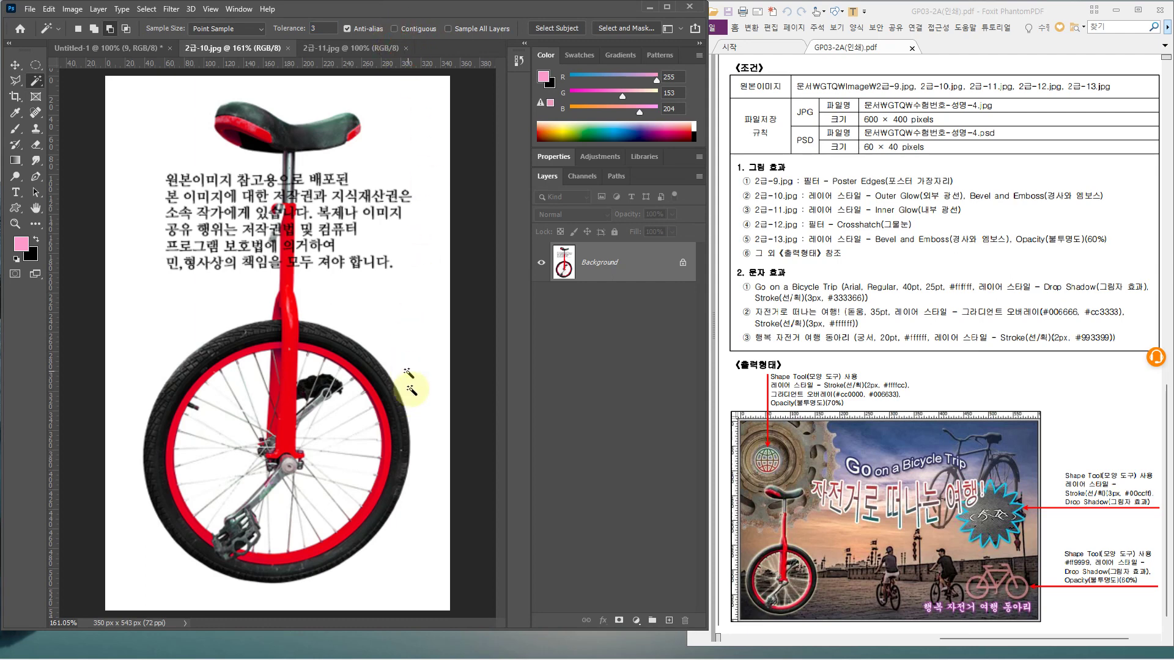
{"action": "key", "text": "ctrl+2"}
{"action": "mouse_move", "coordinate": [425, 357]}
{"action": "left_mouse_down"}
{"action": "mouse_move", "coordinate": [381, 330]}
{"action": "mouse_move", "coordinate": [396, 289]}
{"action": "mouse_move", "coordinate": [413, 328]}
{"action": "mouse_move", "coordinate": [346, 418]}
{"action": "left_mouse_up"}
{"action": "key", "text": "Escape"}
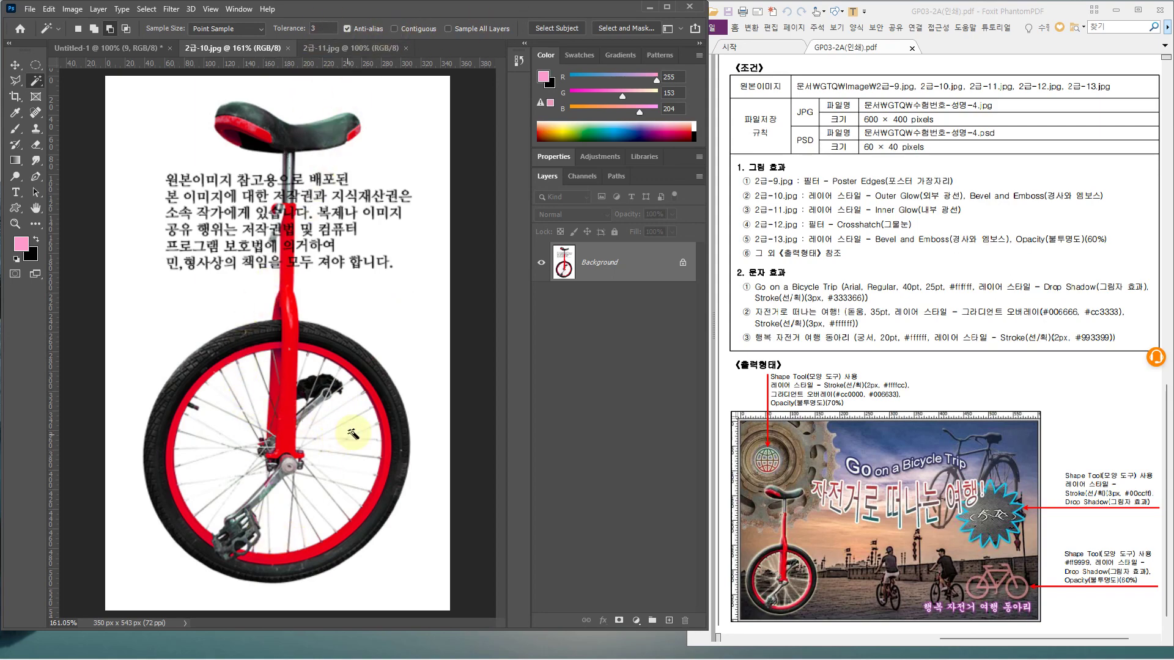
Magic Wand the white background, then invert it so the unicycle and text are selected
{"action": "left_click", "coordinate": [423, 379]}
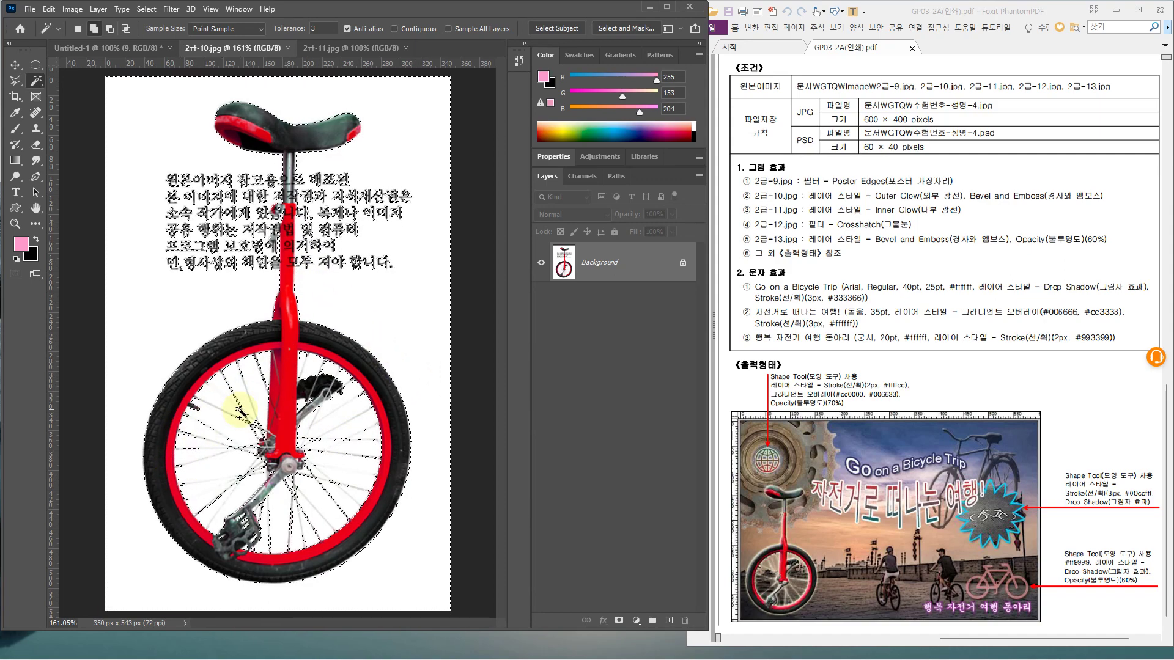
{"action": "key", "text": "alt"}
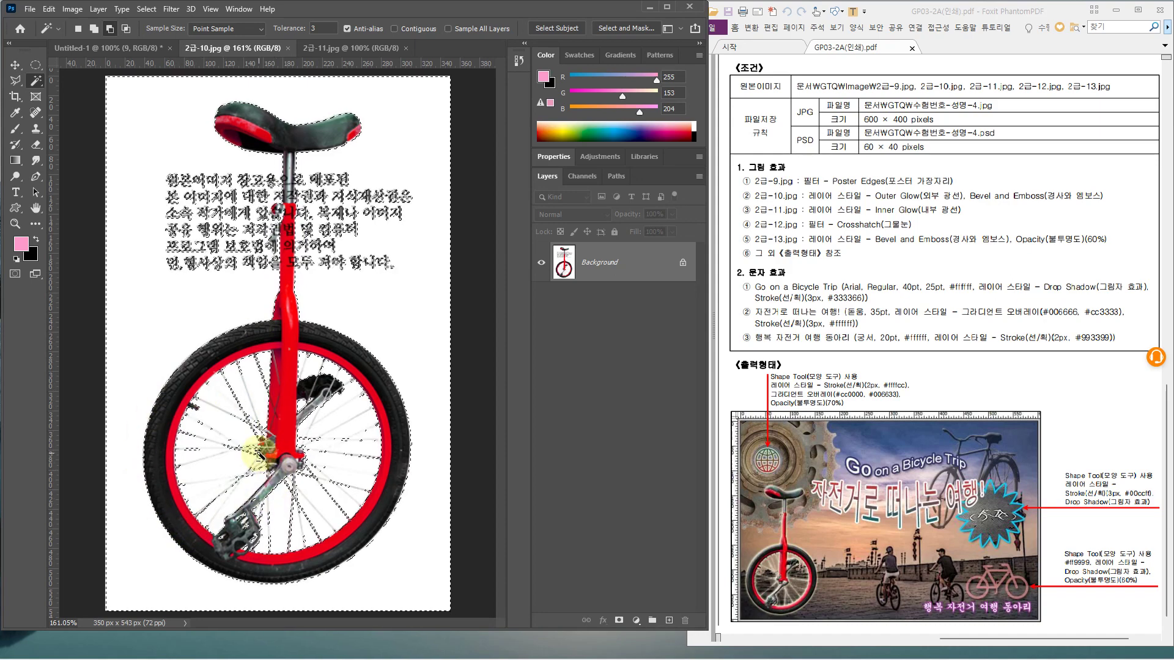
{"action": "left_click", "coordinate": [146, 9]}
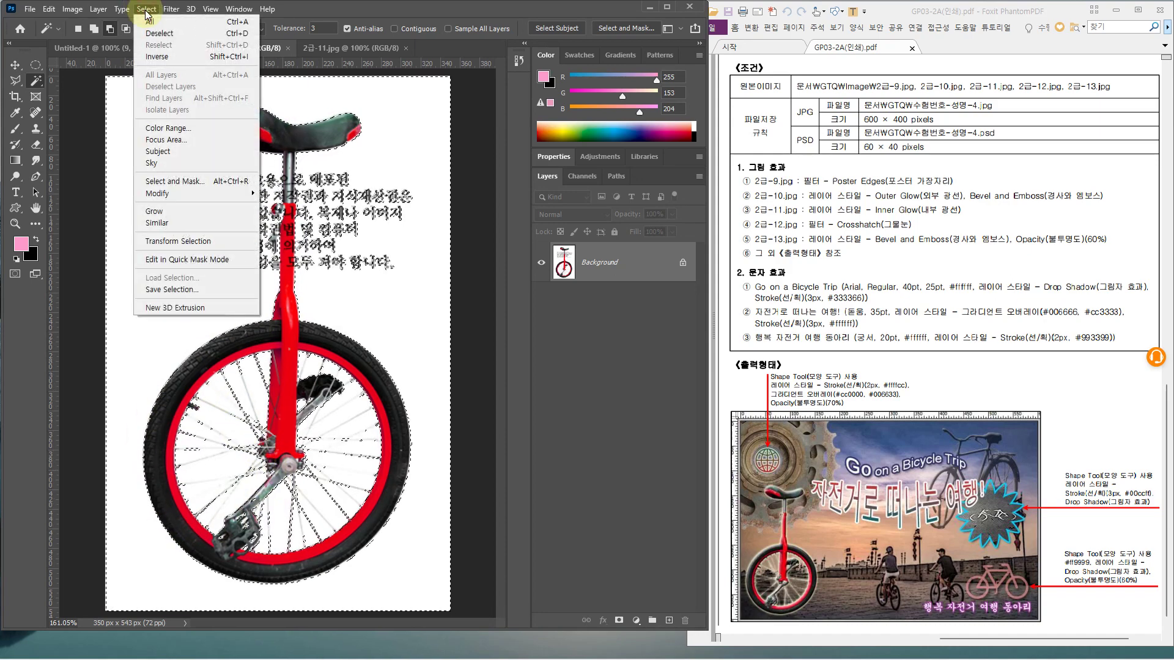
{"action": "left_click", "coordinate": [156, 56]}
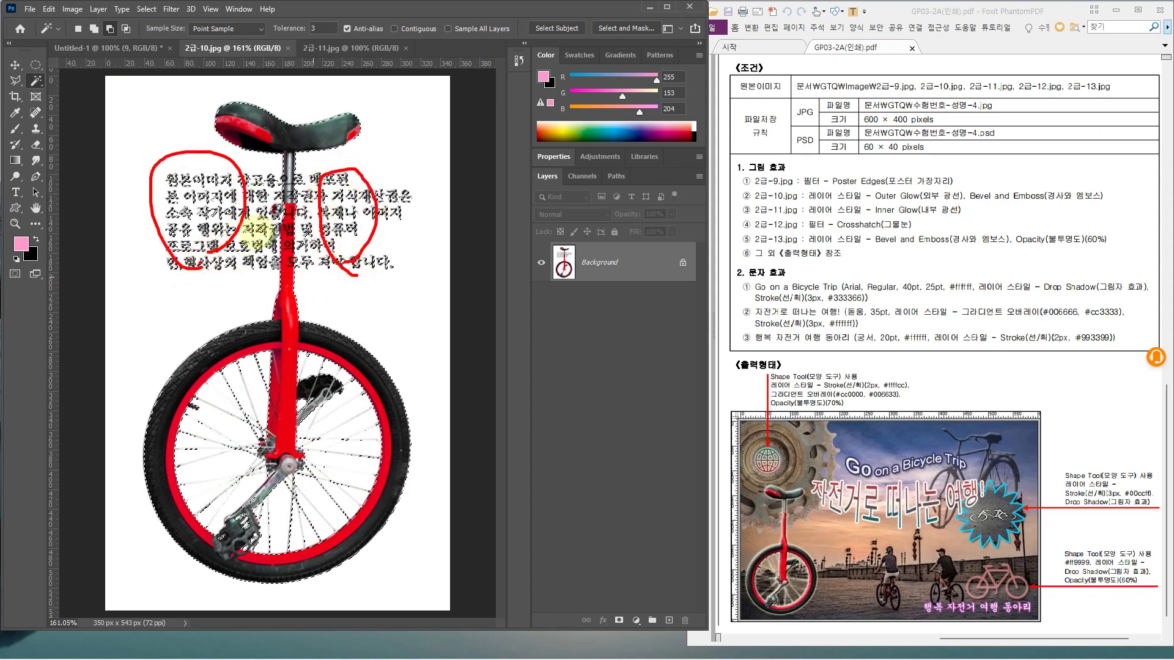
{"action": "key", "text": "Escape"}
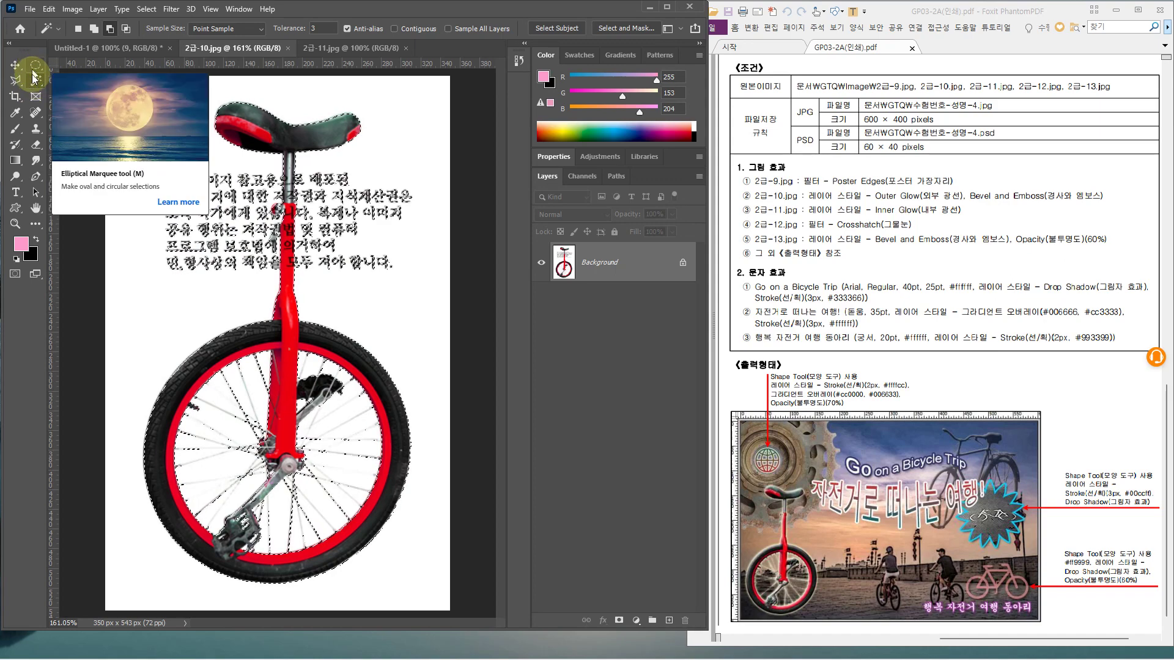
{"action": "left_click", "coordinate": [37, 68]}
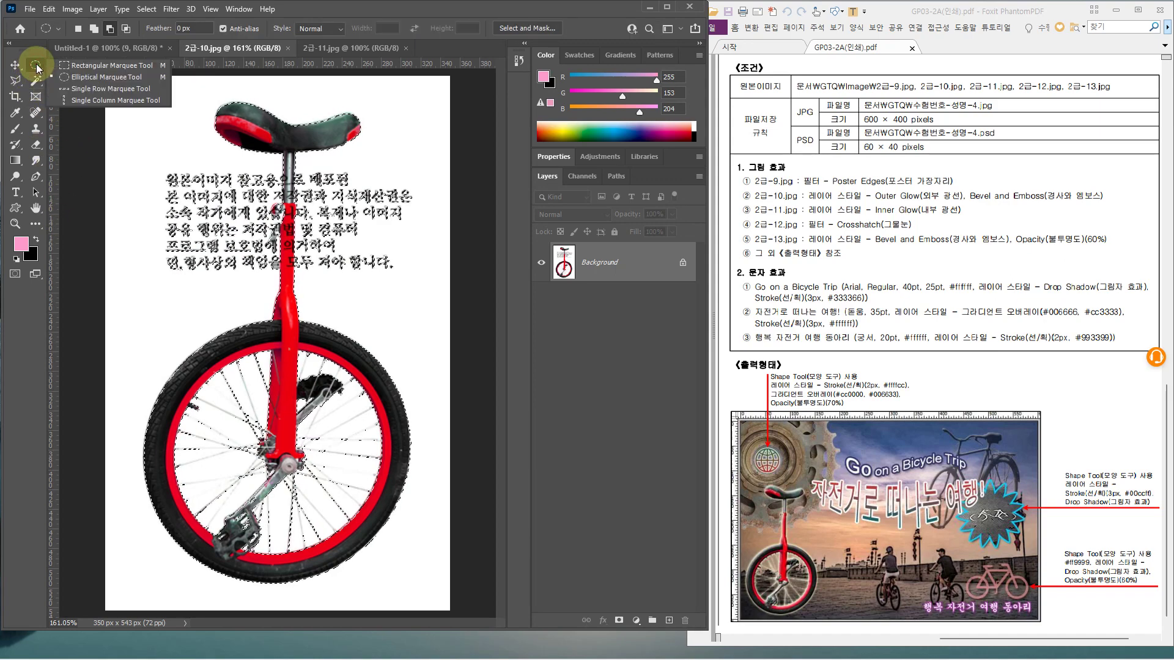
Set the Polygonal Lasso to subtract and cut the right part of the text from the selection
{"action": "left_click", "coordinate": [16, 81]}
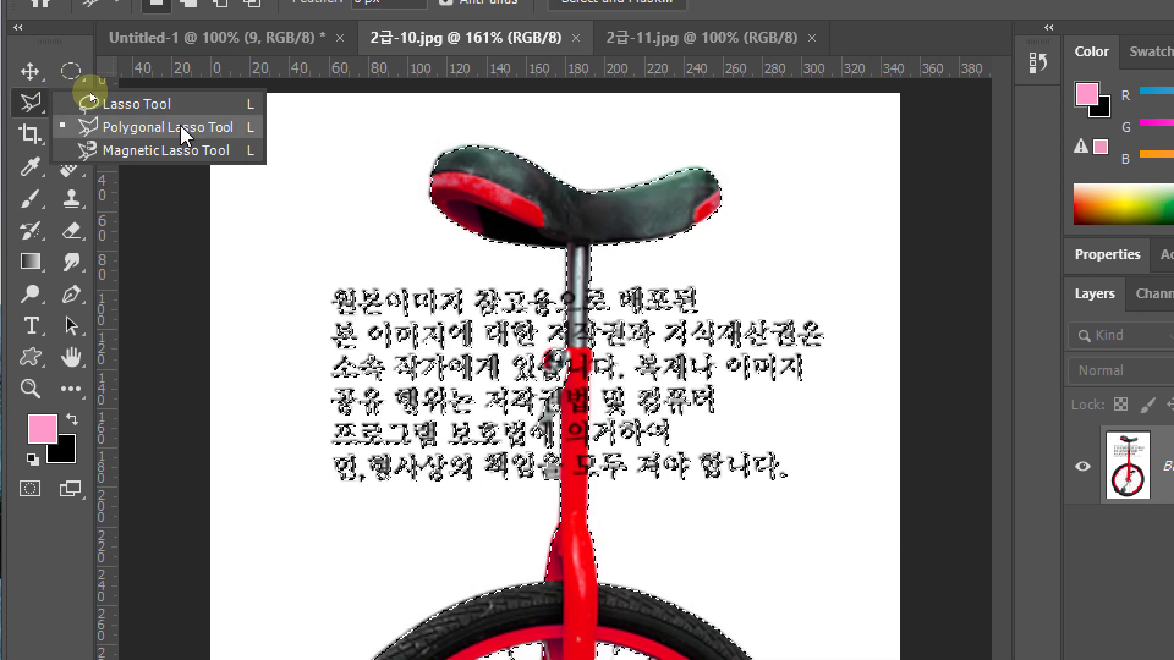
{"action": "left_click", "coordinate": [181, 127]}
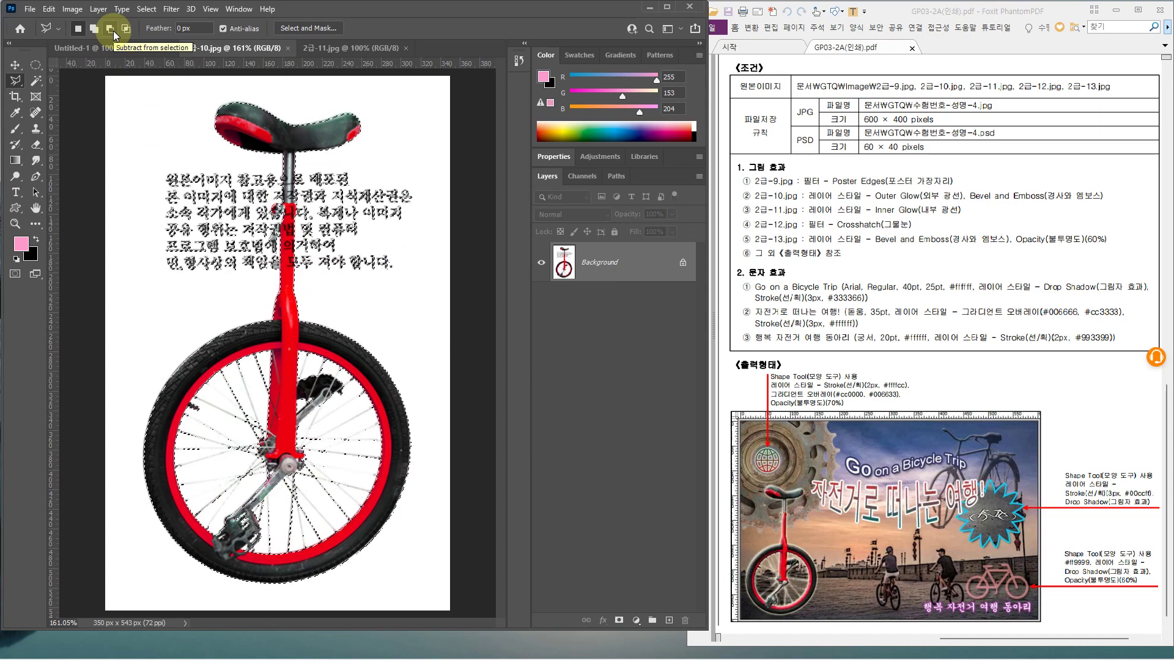
{"action": "left_click", "coordinate": [111, 30]}
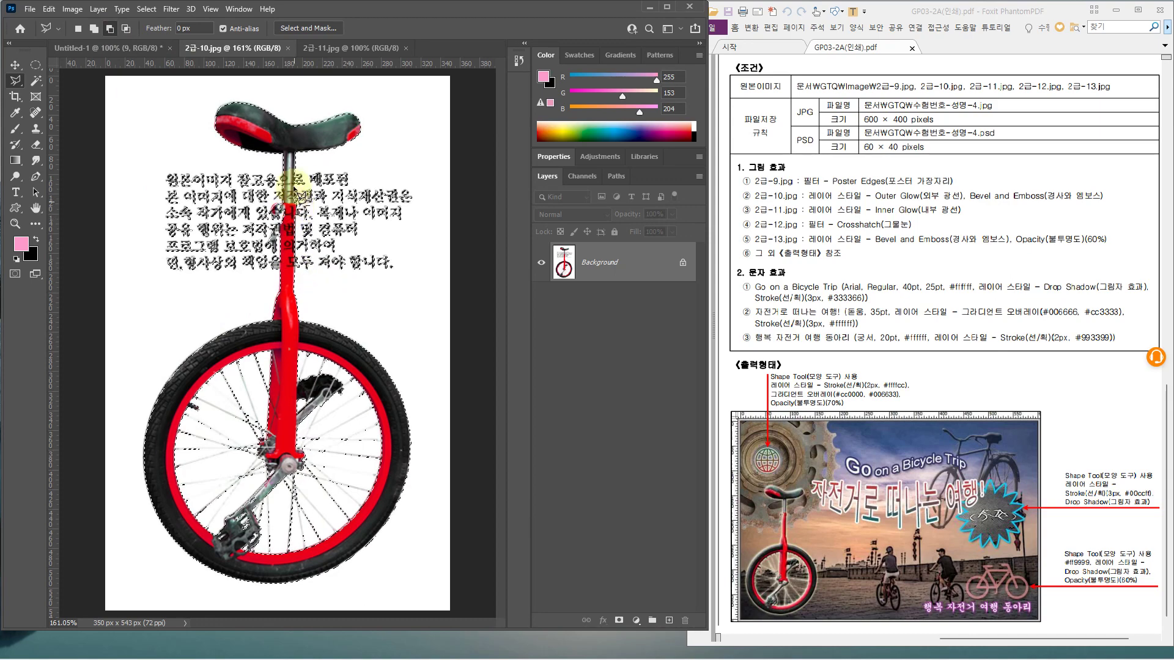
{"action": "left_click", "coordinate": [395, 165]}
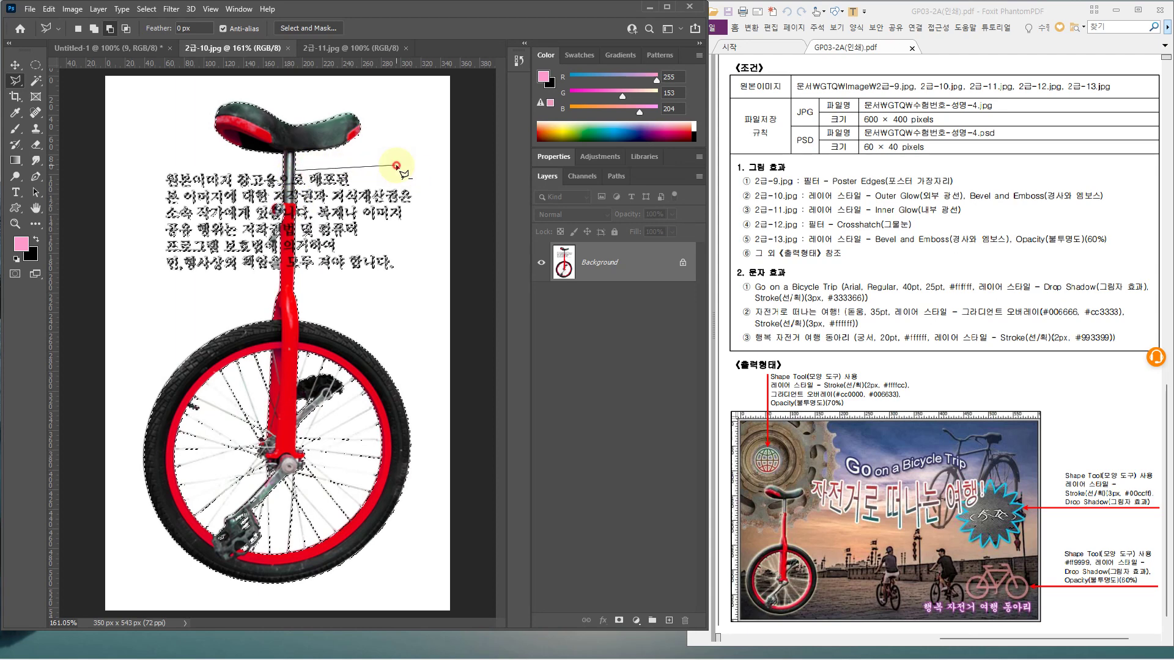
{"action": "left_click", "coordinate": [419, 187]}
{"action": "left_click", "coordinate": [401, 238]}
{"action": "left_click", "coordinate": [404, 273]}
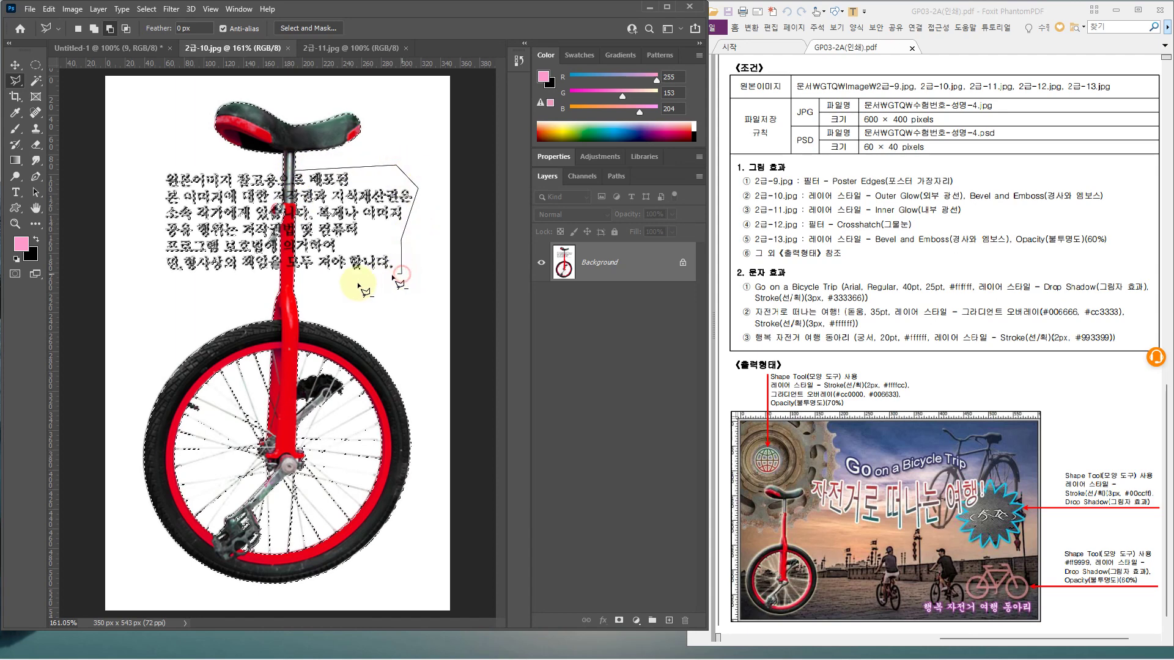
{"action": "double_click", "coordinate": [299, 279]}
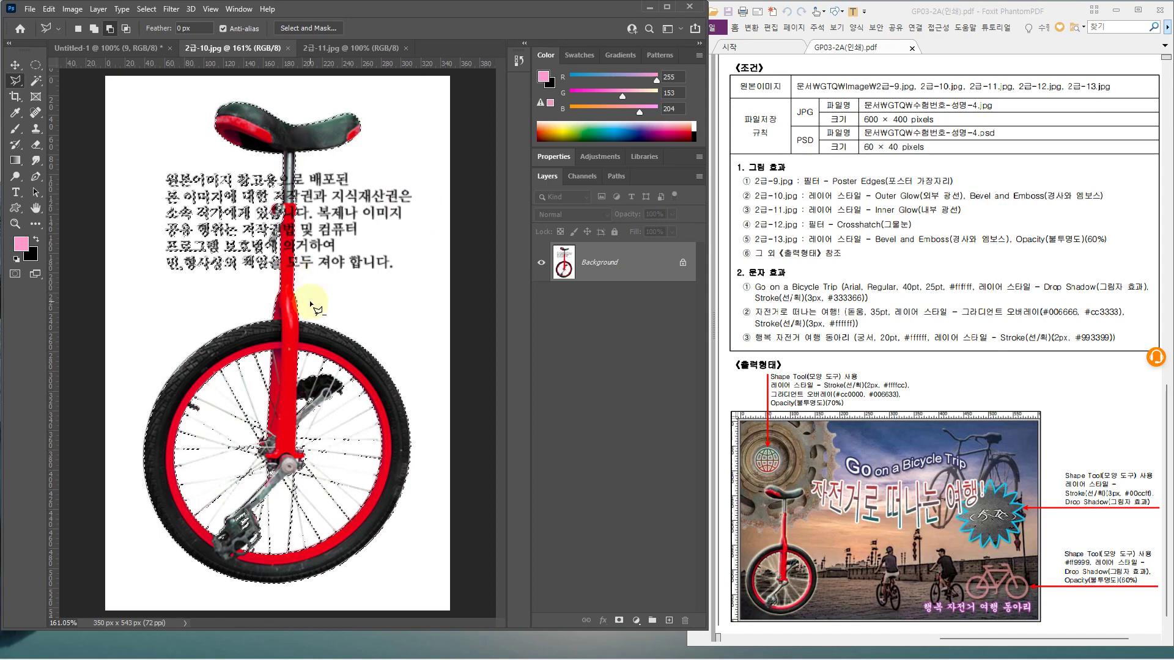
Outline the left part of the Korean text block to remove it from the selection
{"action": "left_click", "coordinate": [281, 165]}
{"action": "left_click", "coordinate": [159, 170]}
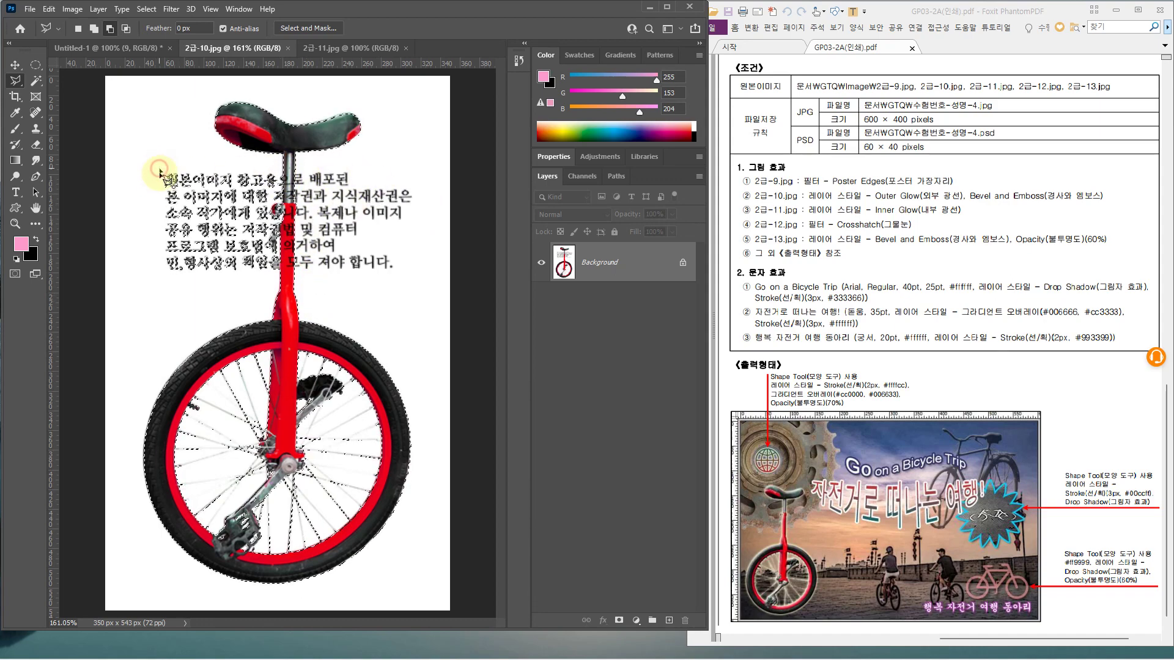
{"action": "left_click", "coordinate": [161, 281]}
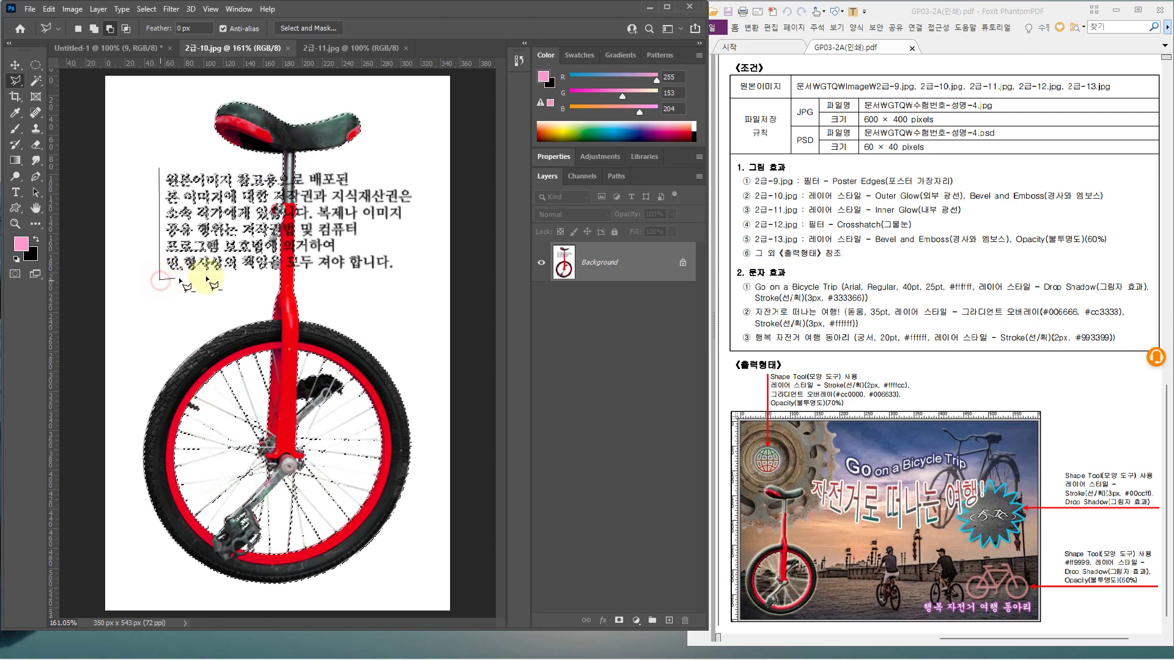
{"action": "left_click", "coordinate": [278, 276]}
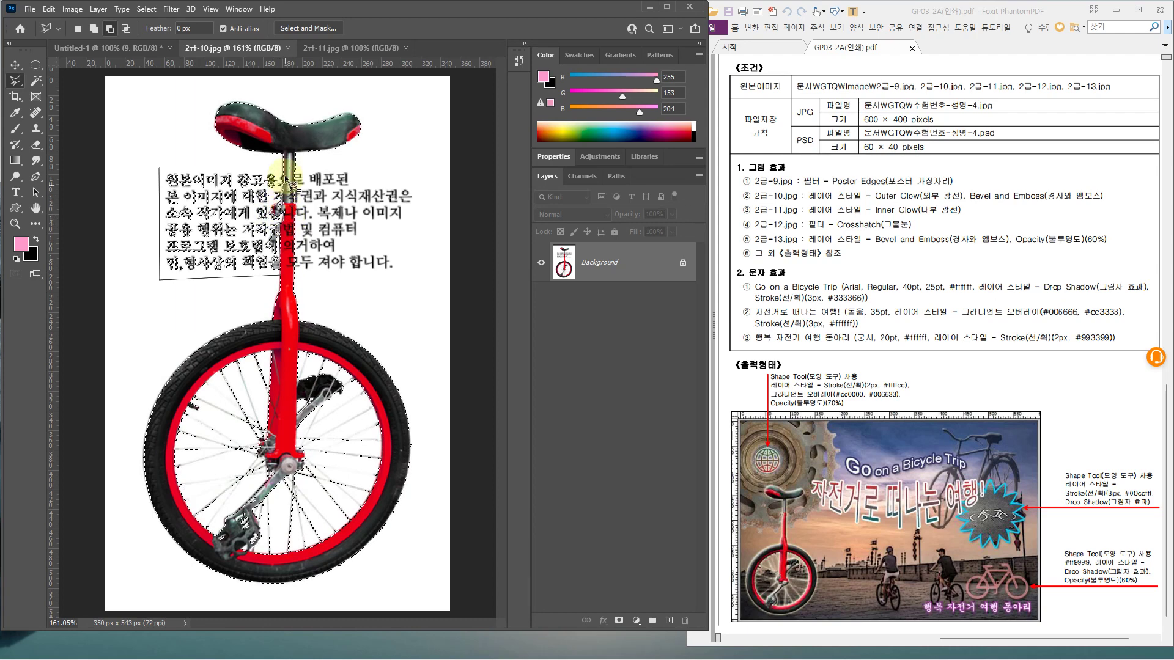
{"action": "left_click", "coordinate": [160, 172]}
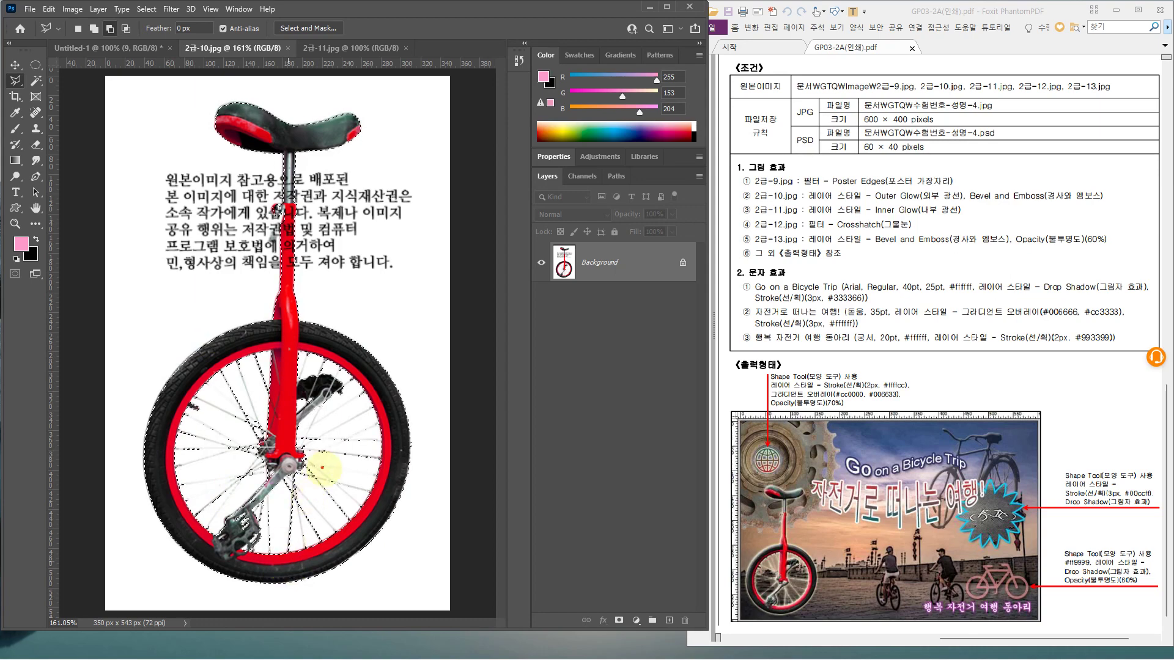
Outline the first spoke gap inside the wheel rim with the Polygonal Lasso
{"action": "scroll", "coordinate": [339, 517], "scroll_direction": "up", "scroll_amount": 4}
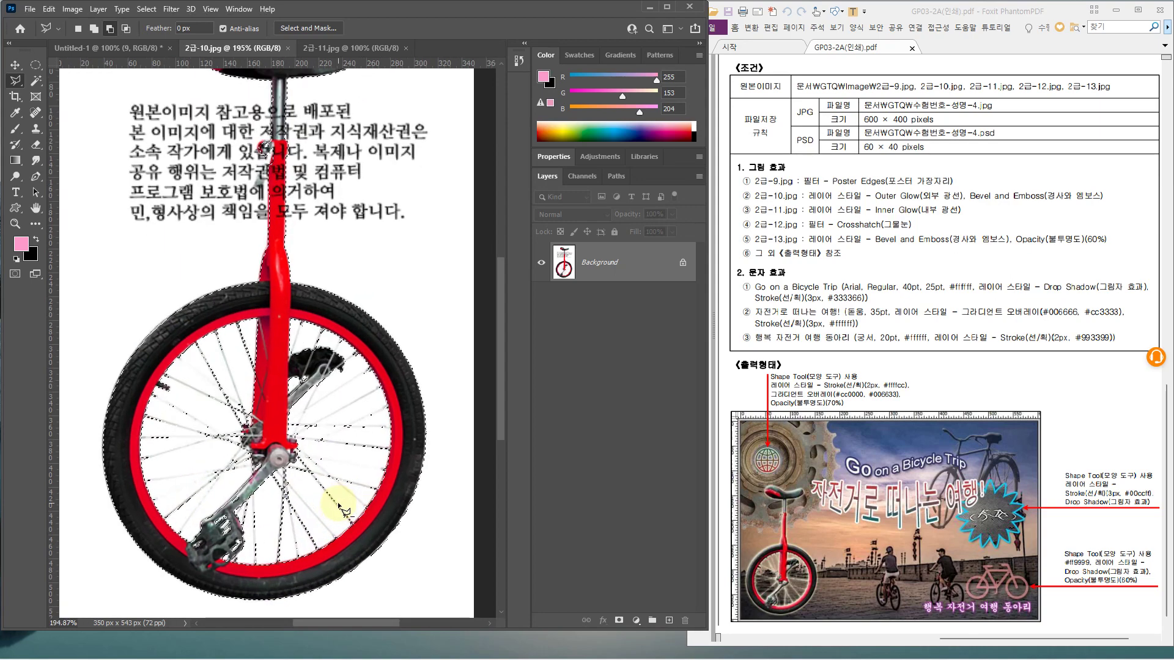
{"action": "scroll", "coordinate": [341, 511], "scroll_direction": "down", "scroll_amount": 2}
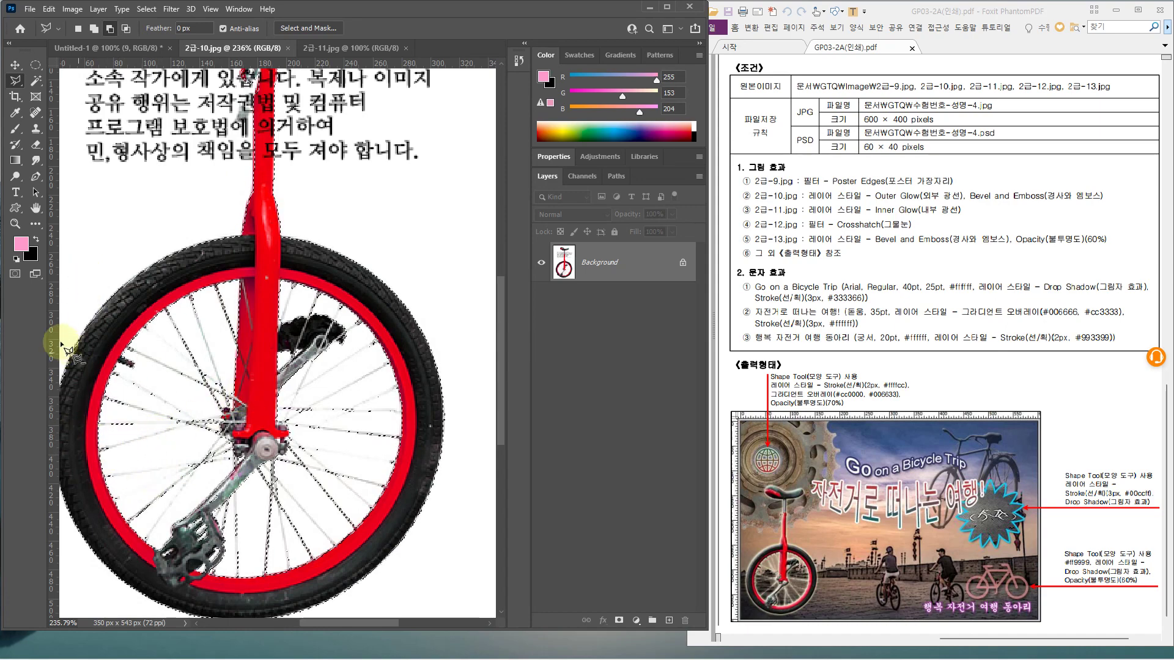
{"action": "left_click", "coordinate": [26, 79]}
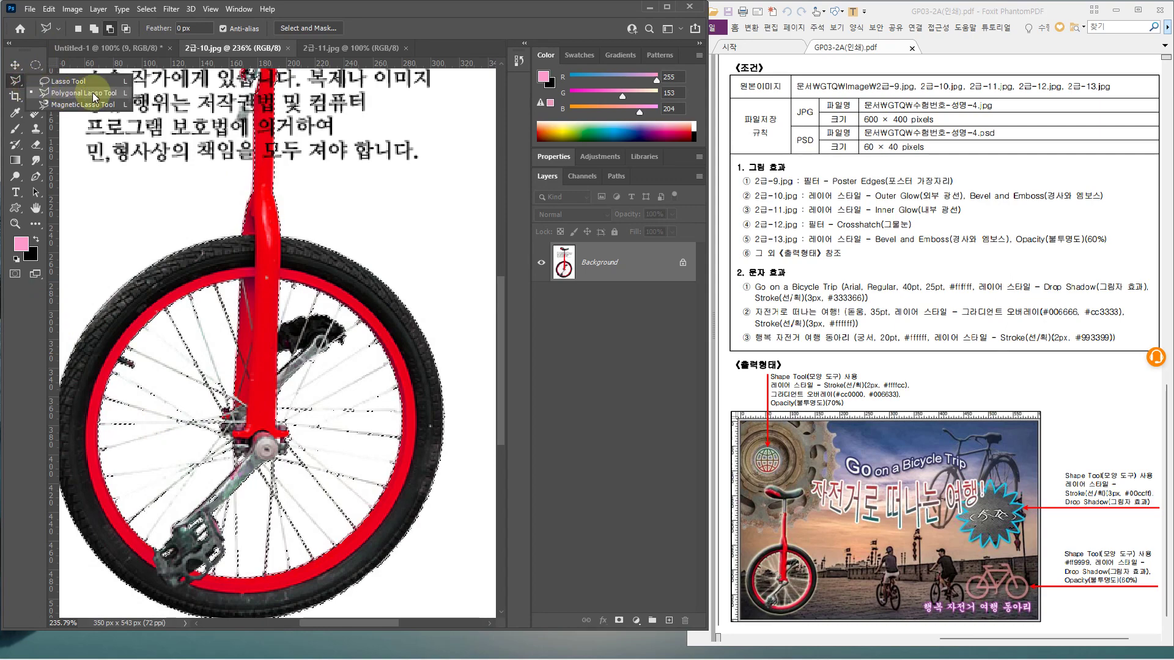
{"action": "left_click", "coordinate": [92, 93]}
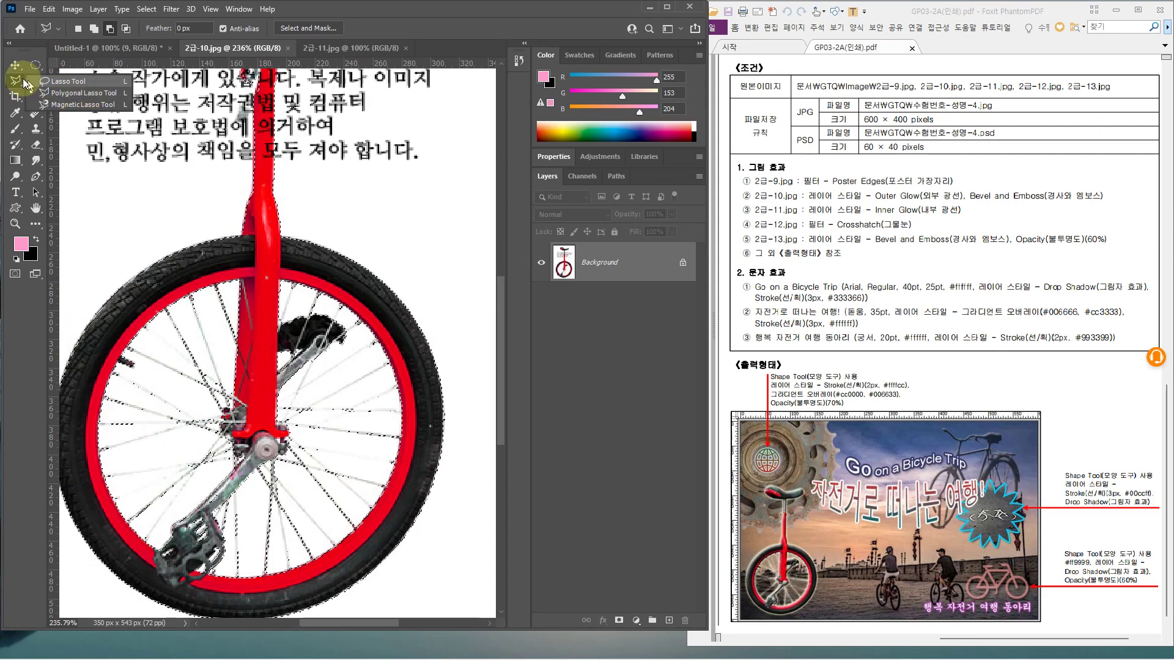
{"action": "left_click", "coordinate": [93, 29]}
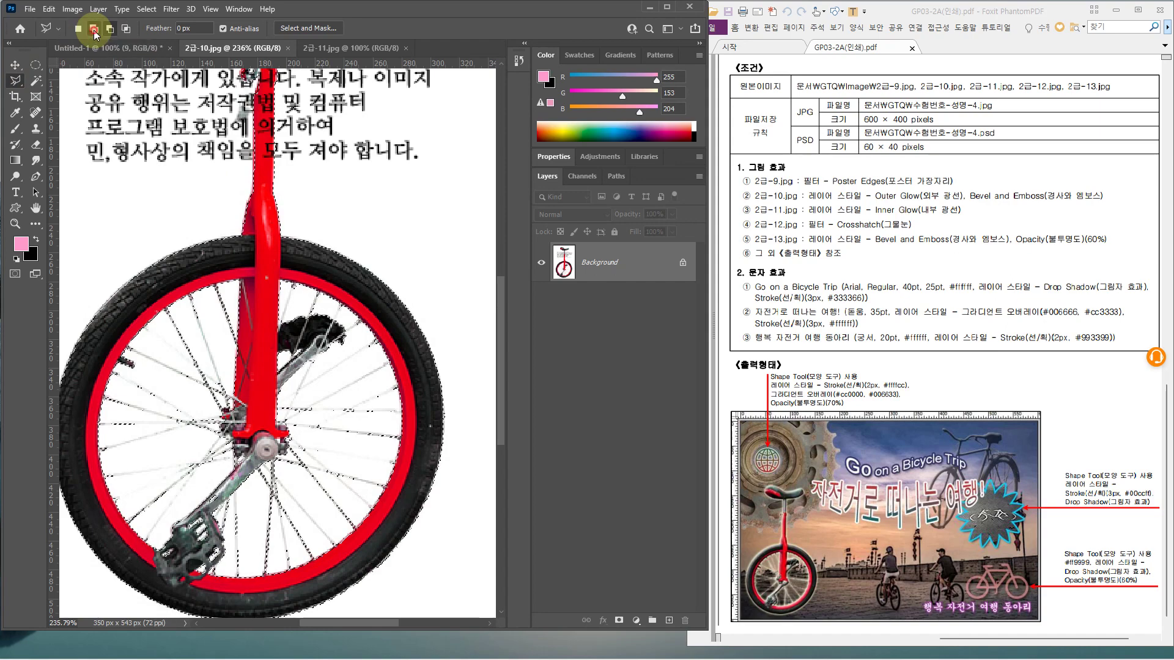
{"action": "left_click", "coordinate": [102, 454]}
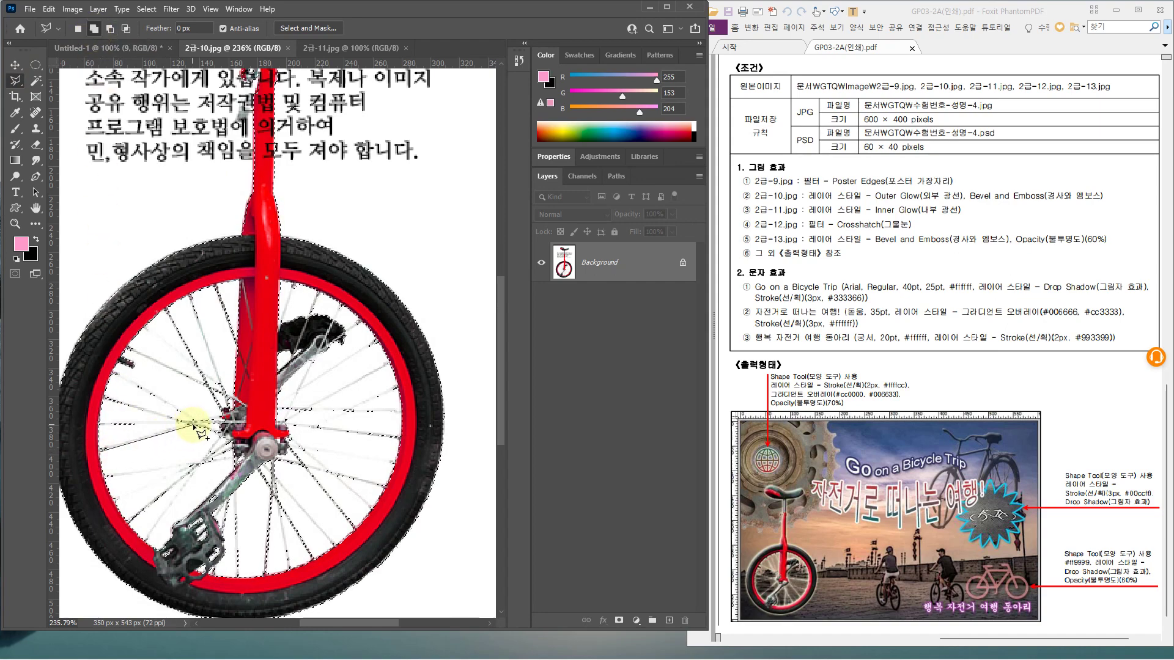
{"action": "left_click", "coordinate": [116, 448]}
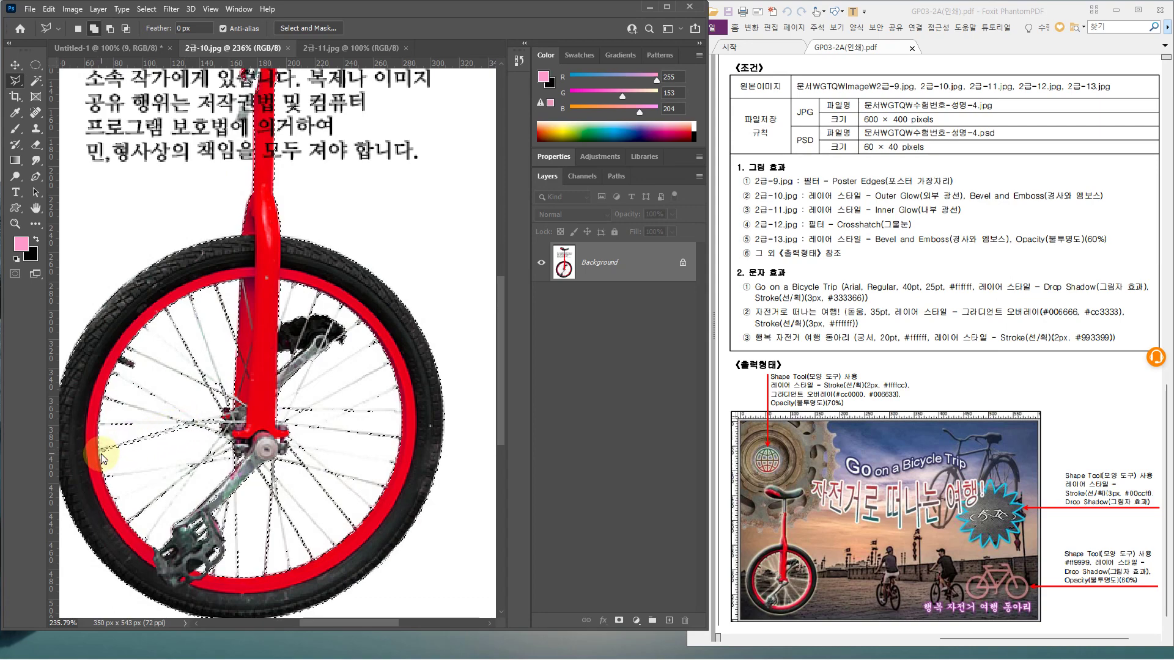
{"action": "left_click", "coordinate": [143, 539]}
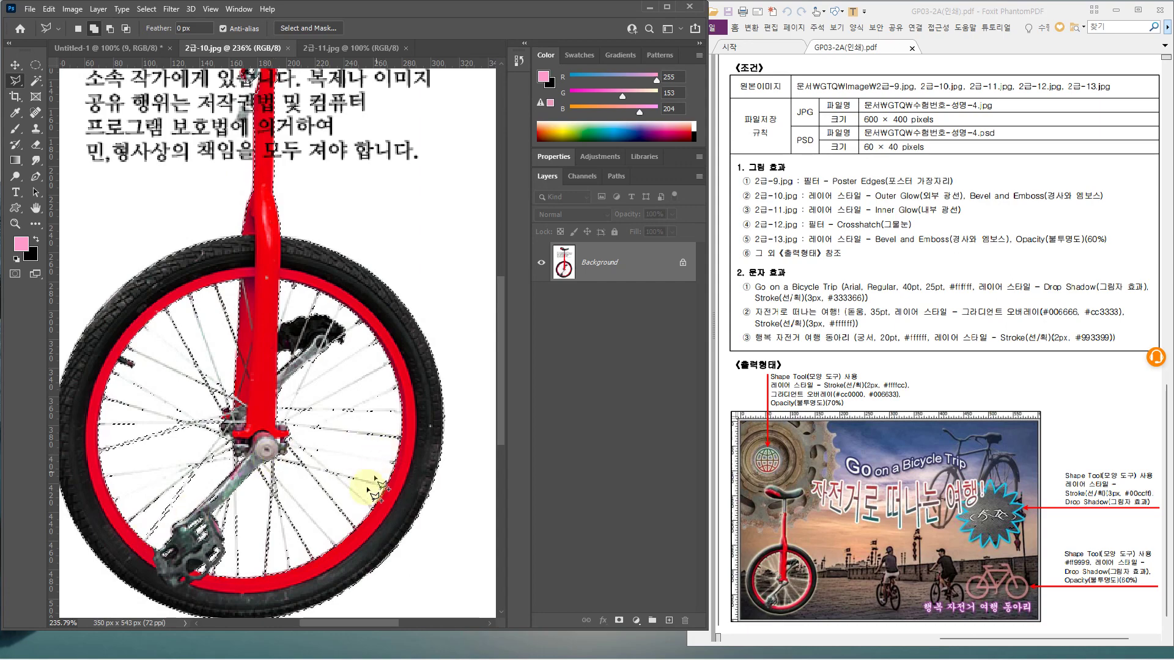
{"action": "left_click", "coordinate": [377, 512]}
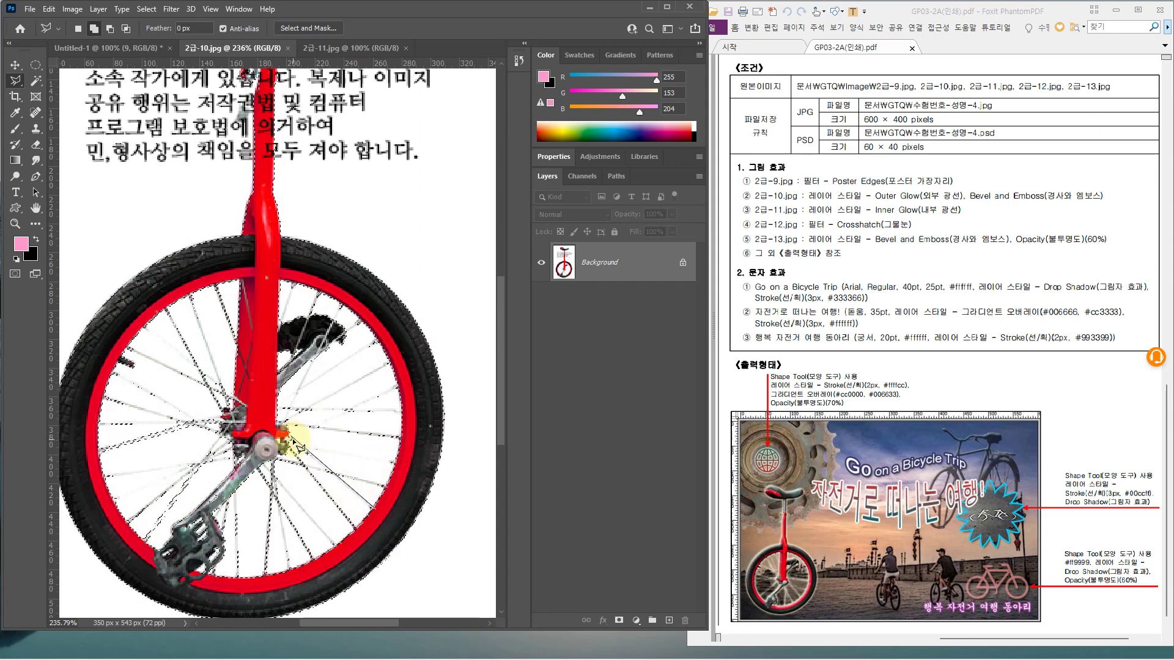
{"action": "left_click", "coordinate": [291, 440]}
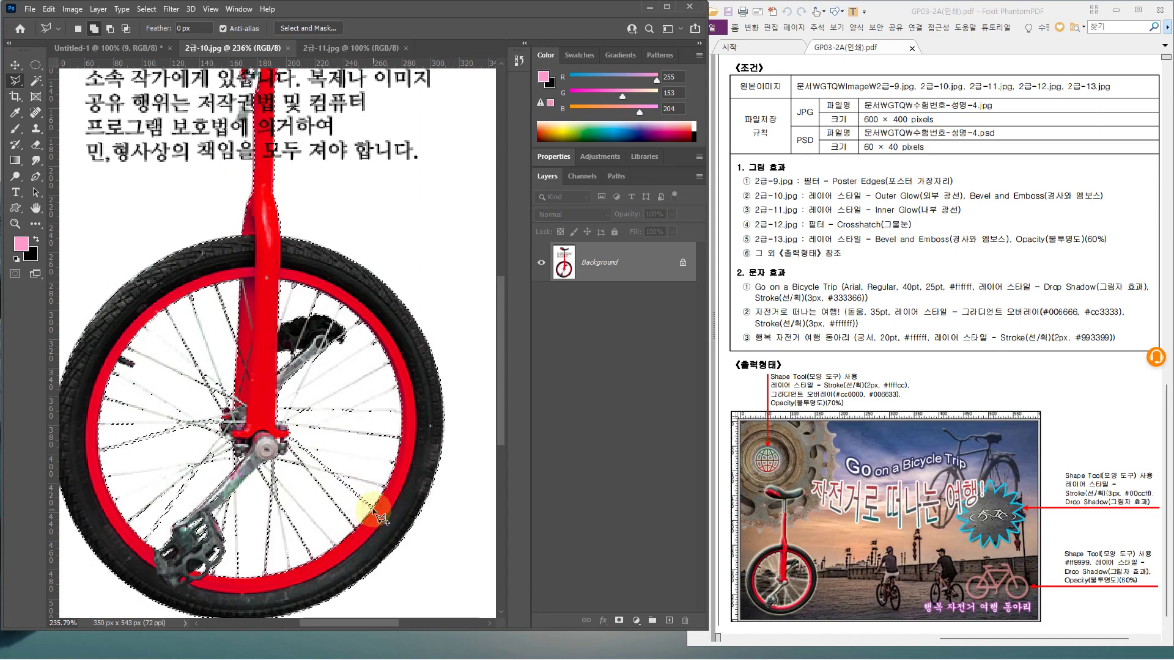
{"action": "left_click", "coordinate": [282, 425]}
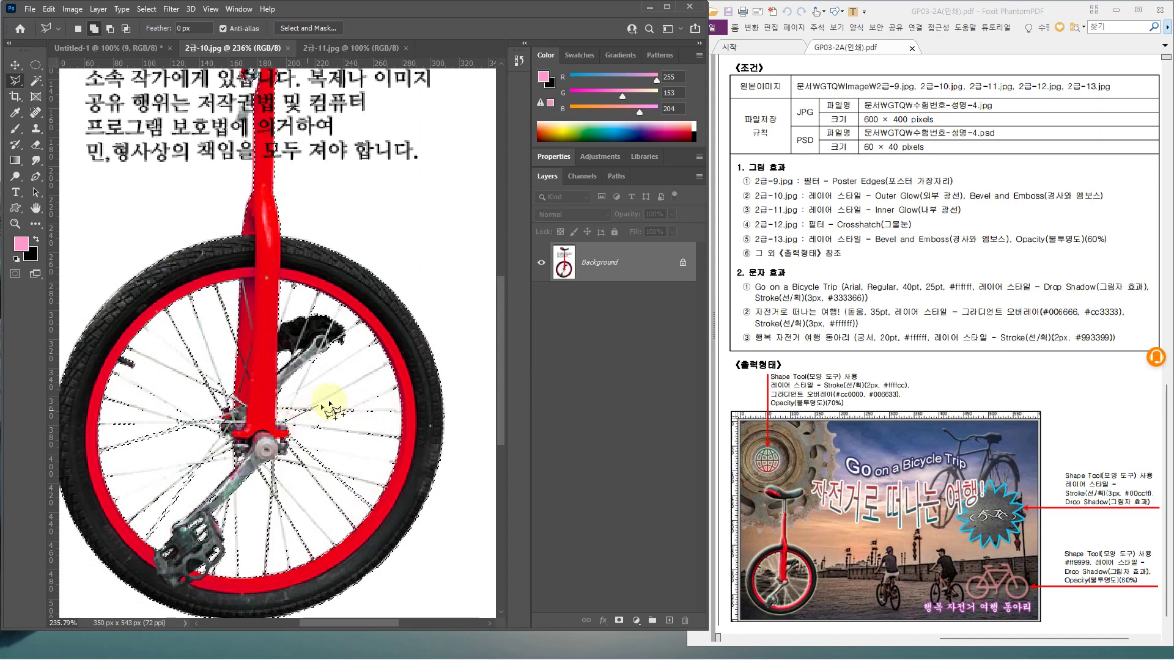
{"action": "left_click", "coordinate": [392, 361]}
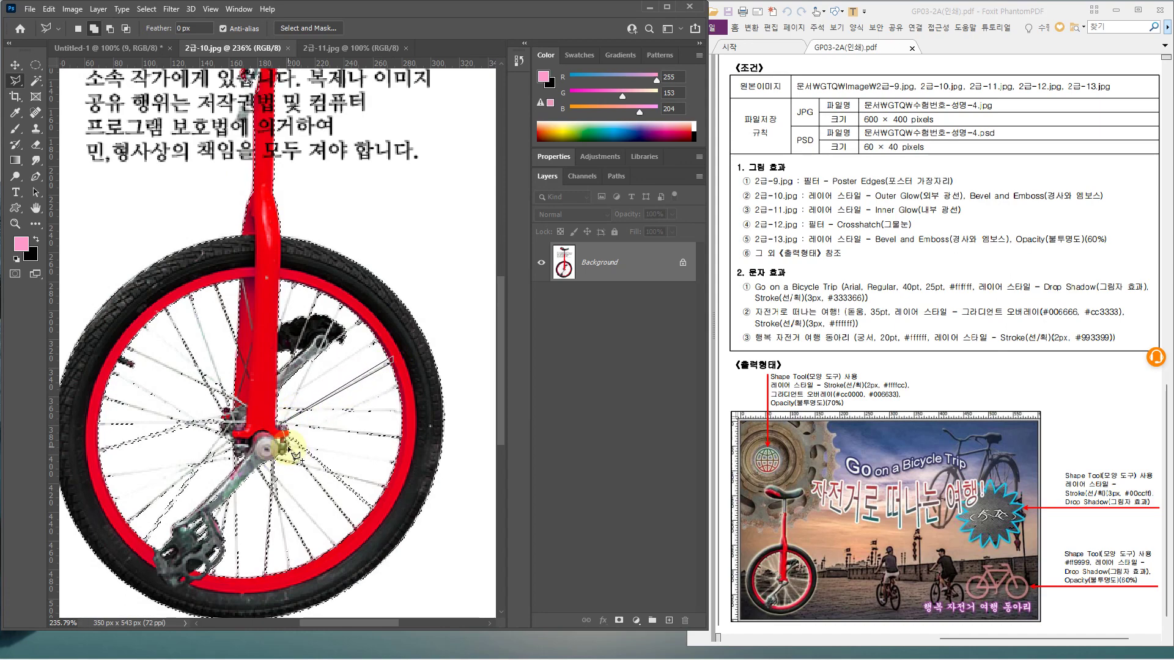
{"action": "left_click", "coordinate": [402, 384]}
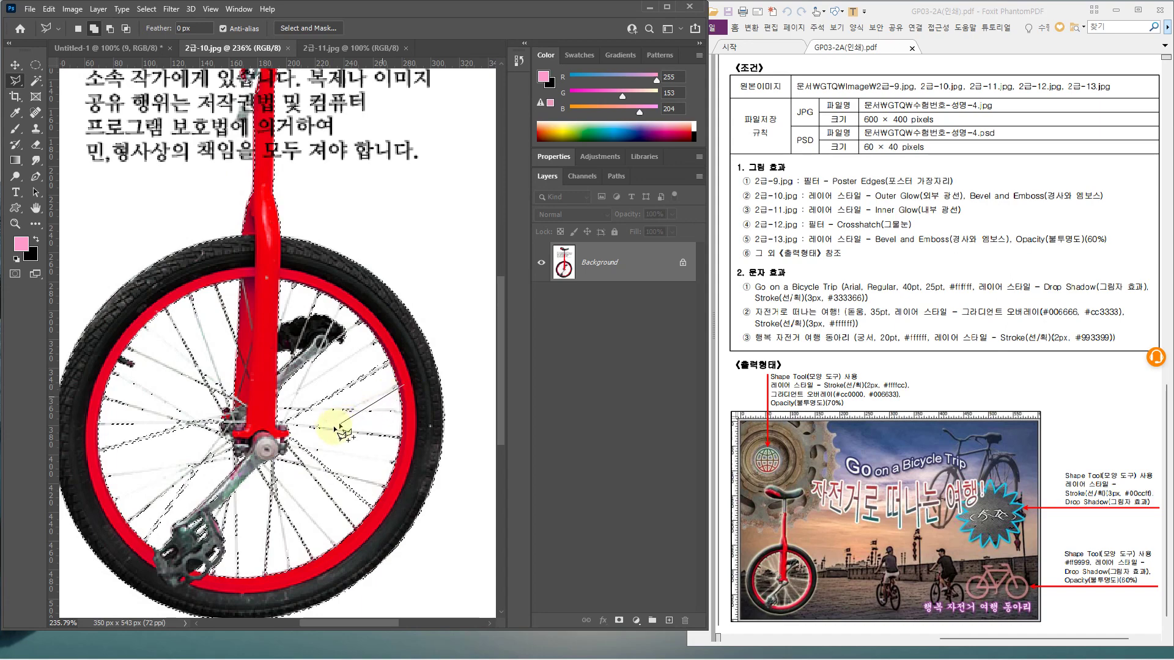
{"action": "left_click", "coordinate": [333, 417]}
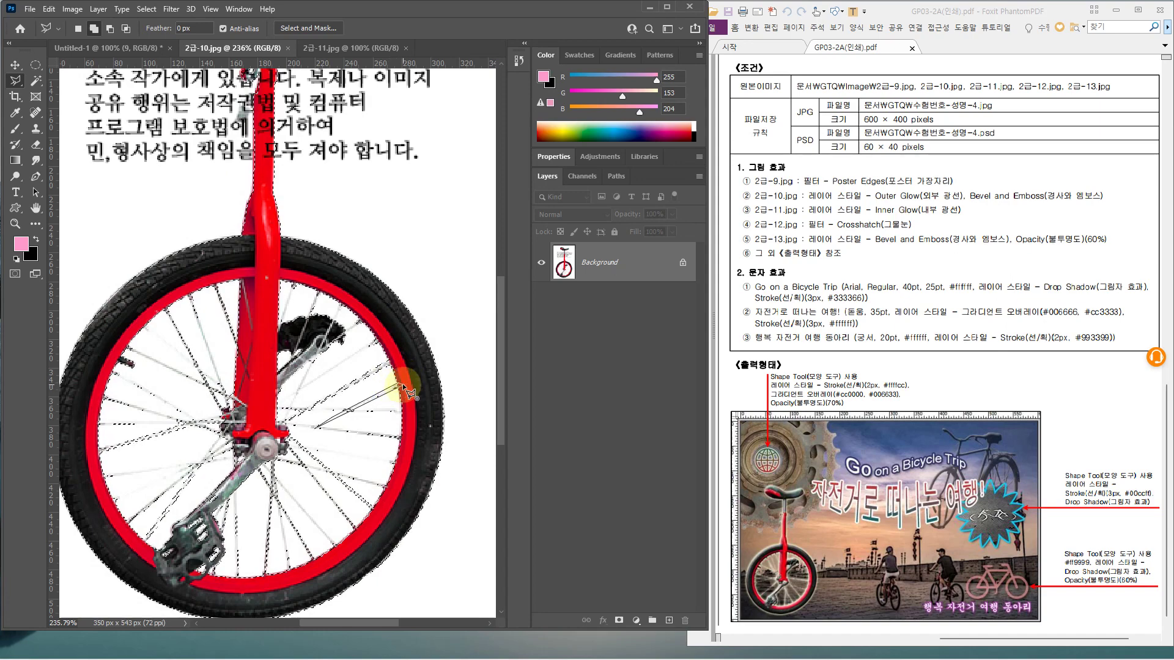
{"action": "left_click", "coordinate": [401, 385]}
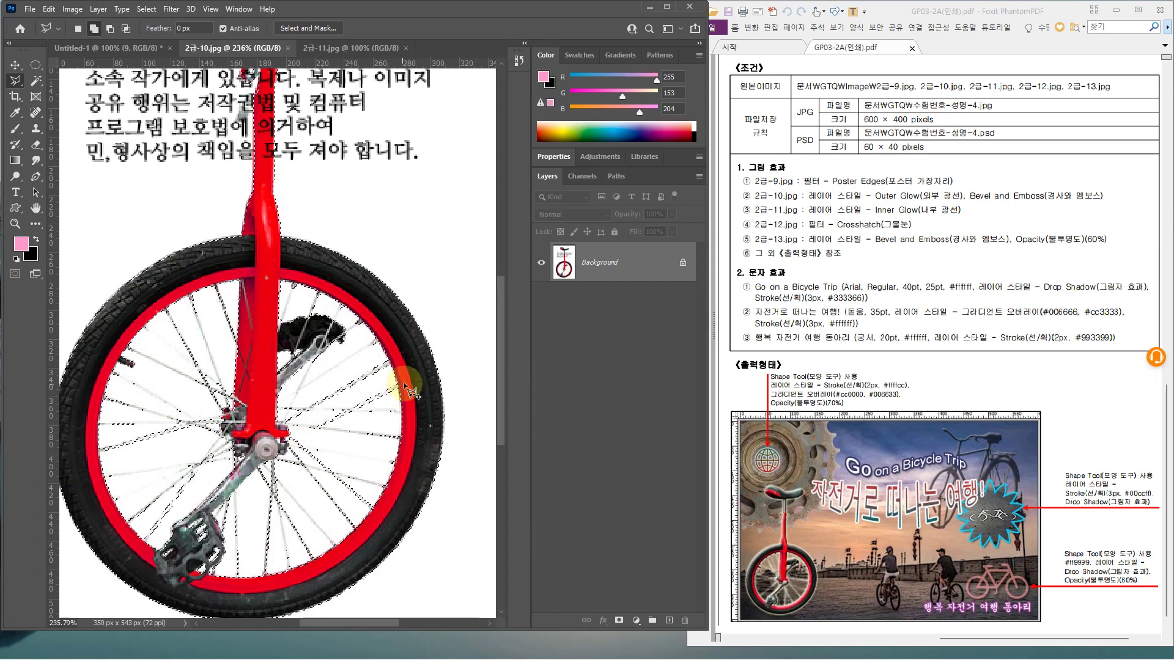
Outline the thin spoke gap running from the left rim toward the hub
{"action": "left_click", "coordinate": [127, 353]}
{"action": "left_click", "coordinate": [150, 365]}
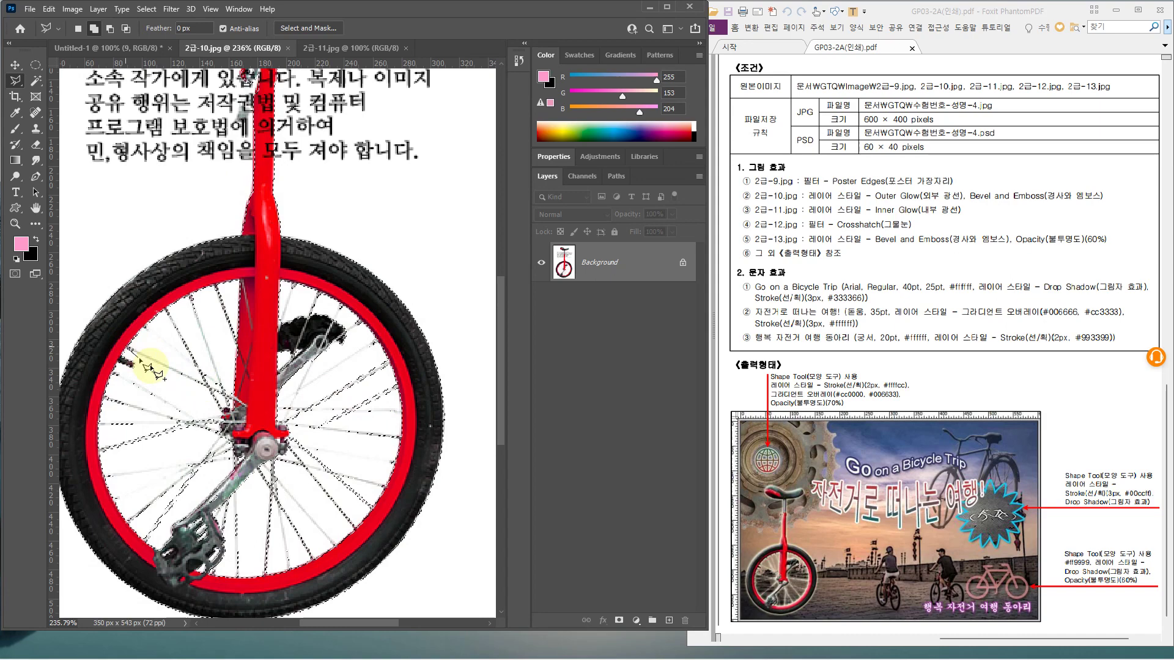
{"action": "left_click", "coordinate": [216, 388]}
{"action": "left_click", "coordinate": [211, 390]}
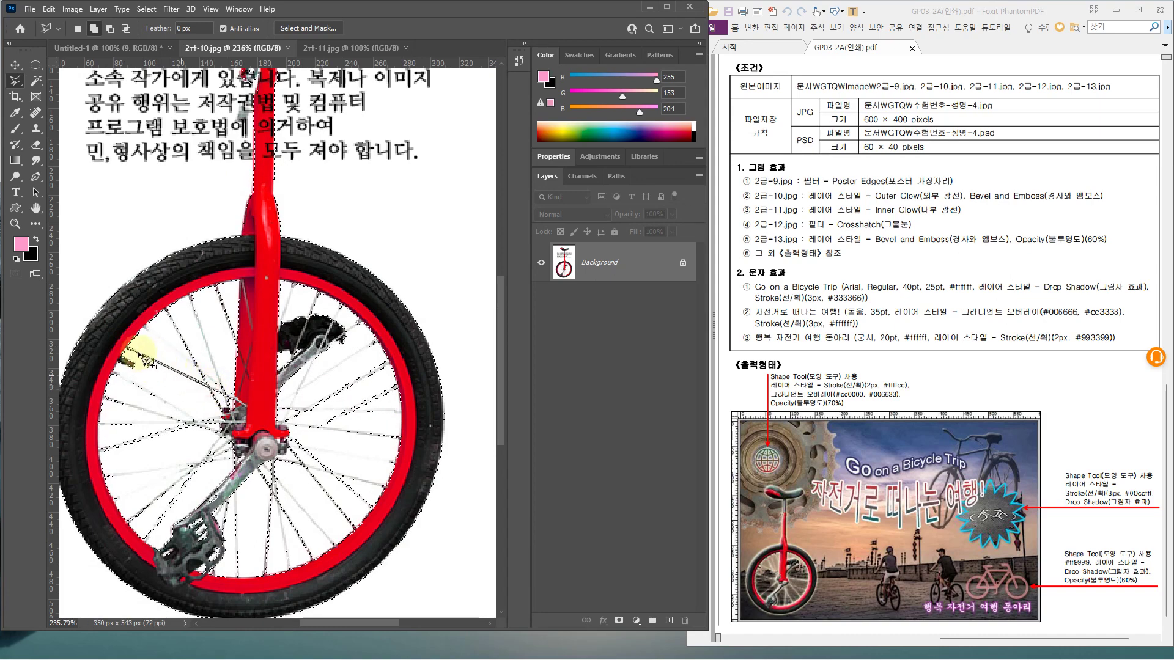
{"action": "left_click", "coordinate": [128, 350]}
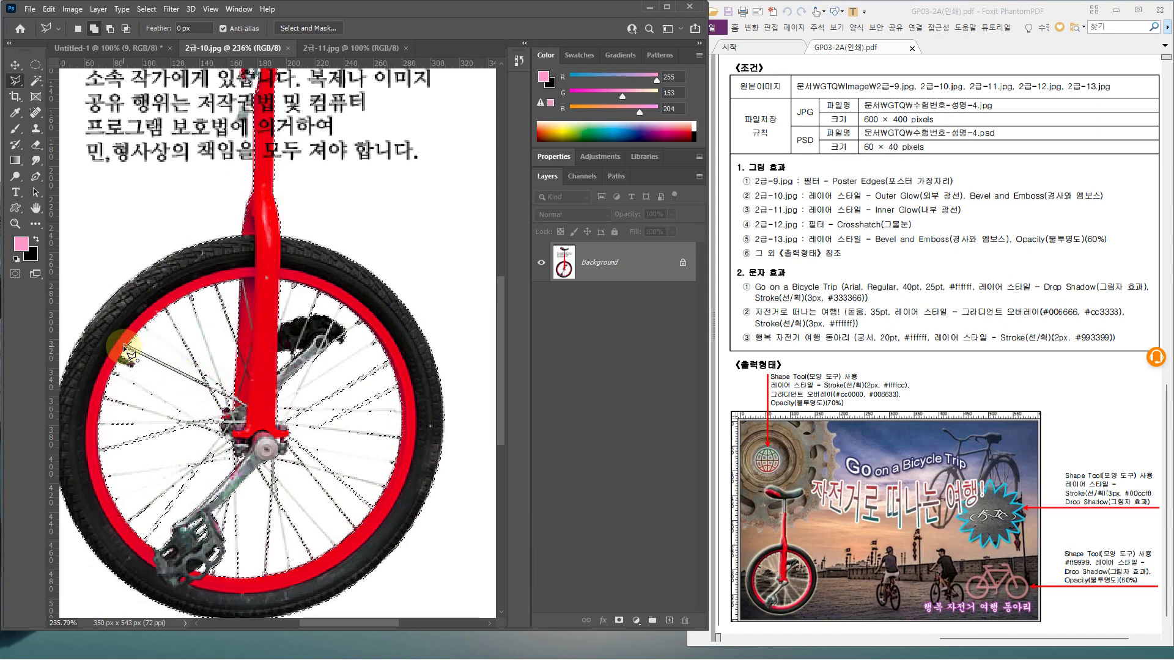
Outline the lower spoke gap, then paste the unicycle into Untitled-1 as Layer 1
{"action": "left_click", "coordinate": [331, 551]}
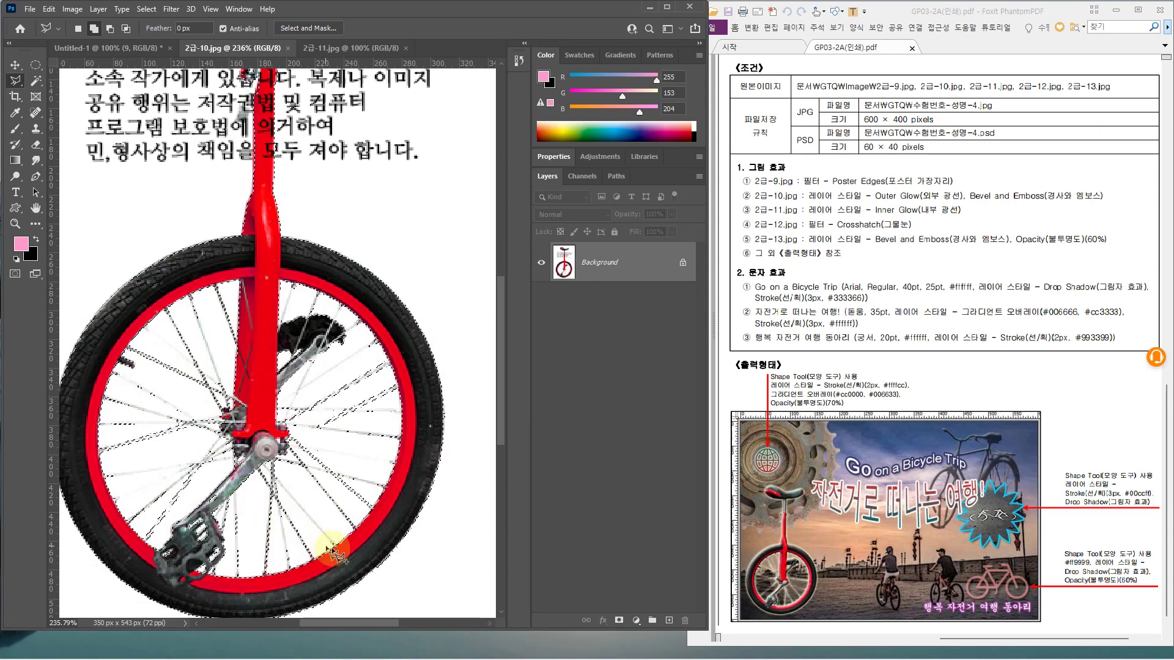
{"action": "left_click", "coordinate": [279, 485]}
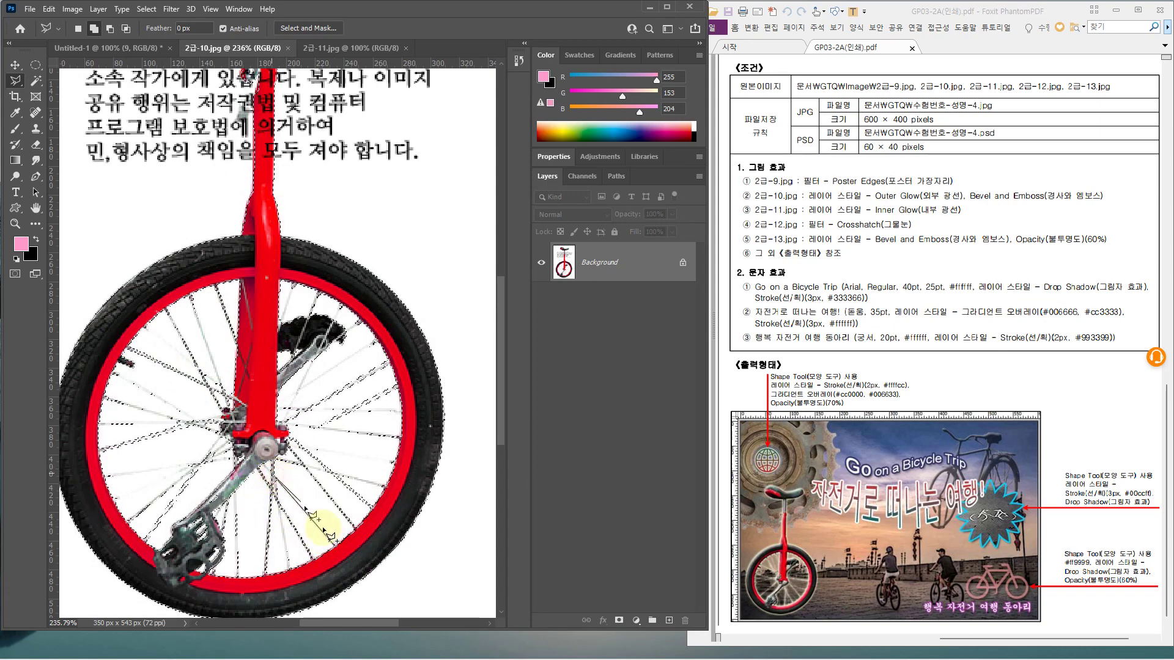
{"action": "left_click", "coordinate": [337, 547]}
{"action": "key", "text": "Return"}
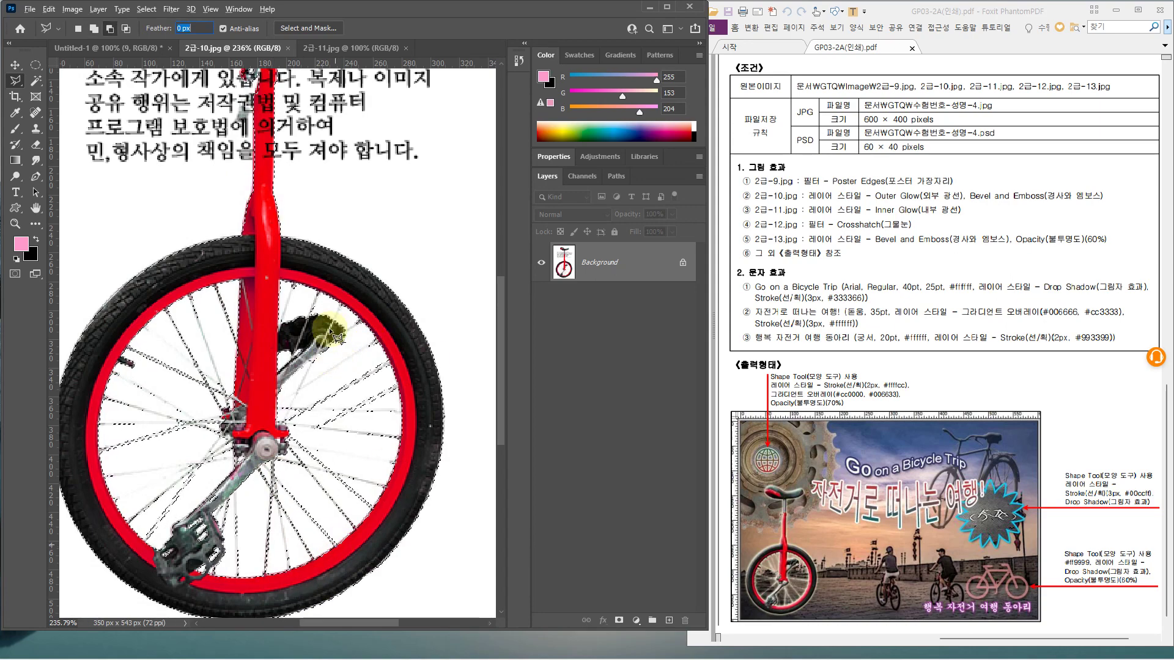
{"action": "left_click", "coordinate": [402, 334]}
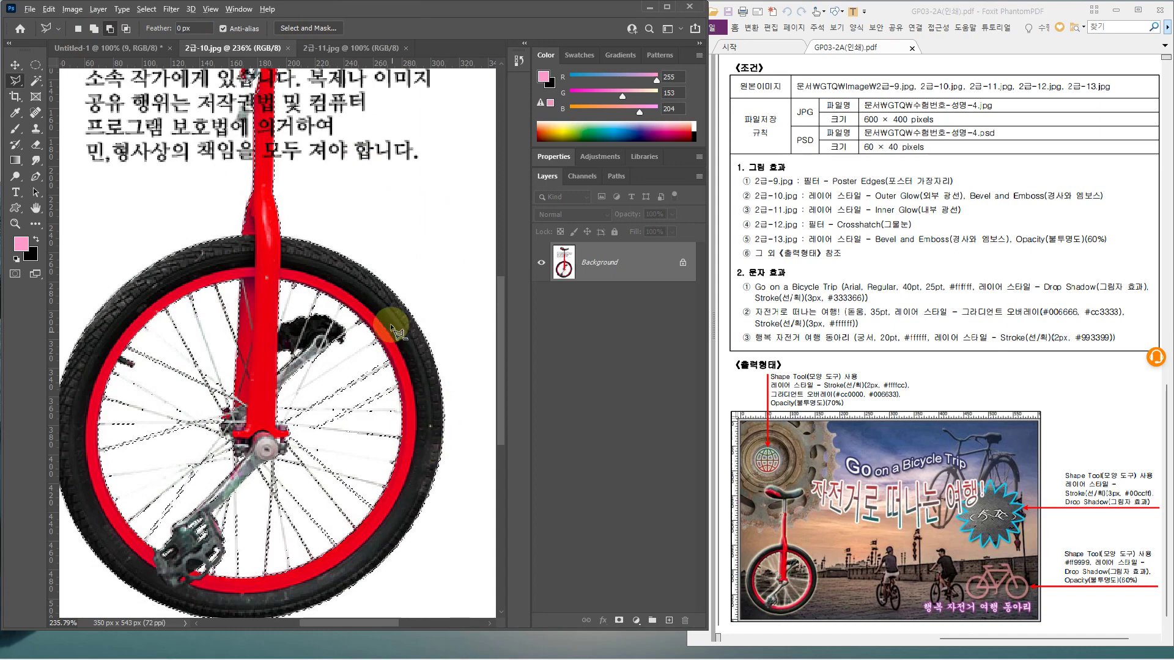
{"action": "scroll", "coordinate": [395, 331], "scroll_direction": "down", "scroll_amount": 3}
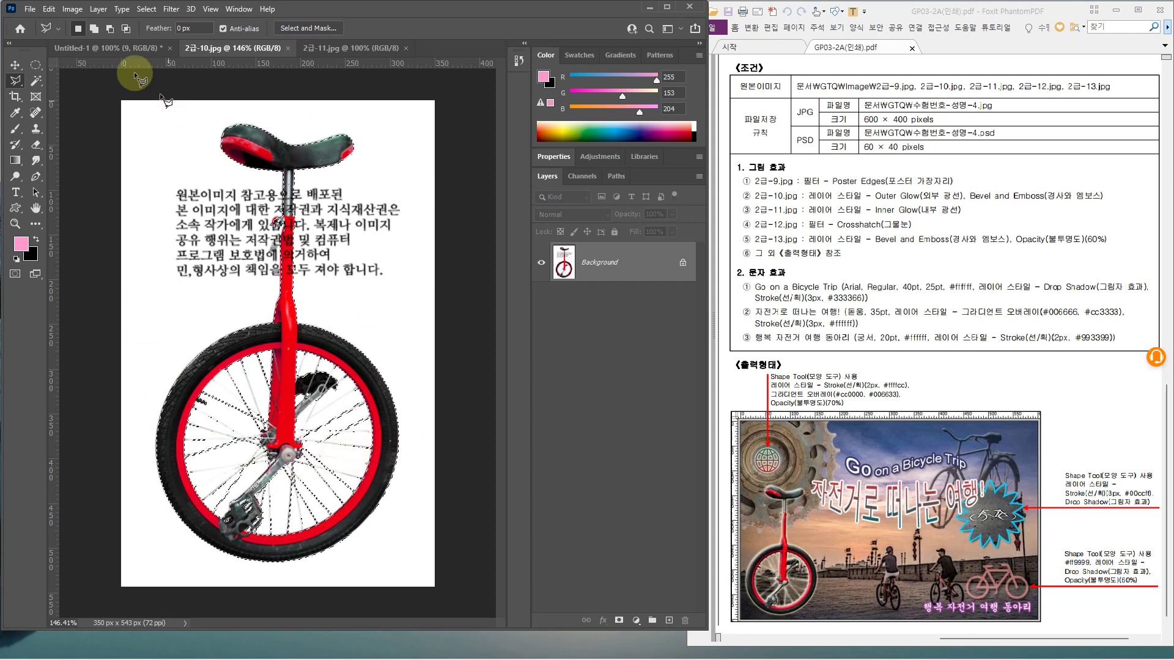
{"action": "left_click", "coordinate": [68, 47]}
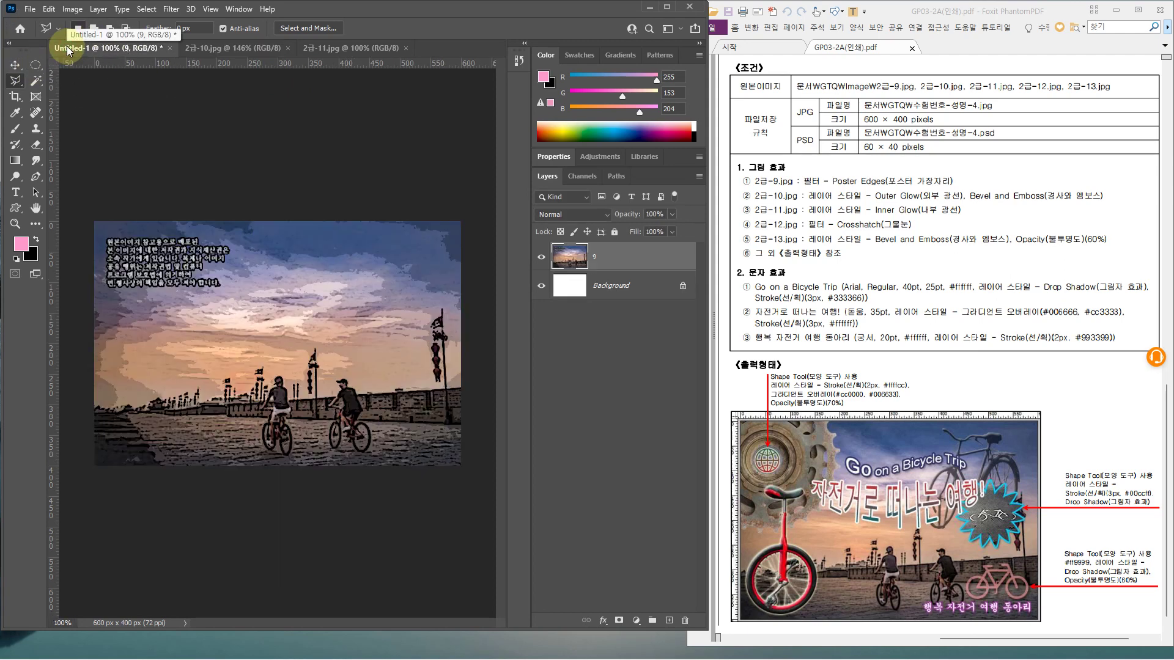
{"action": "key", "text": "ctrl+v"}
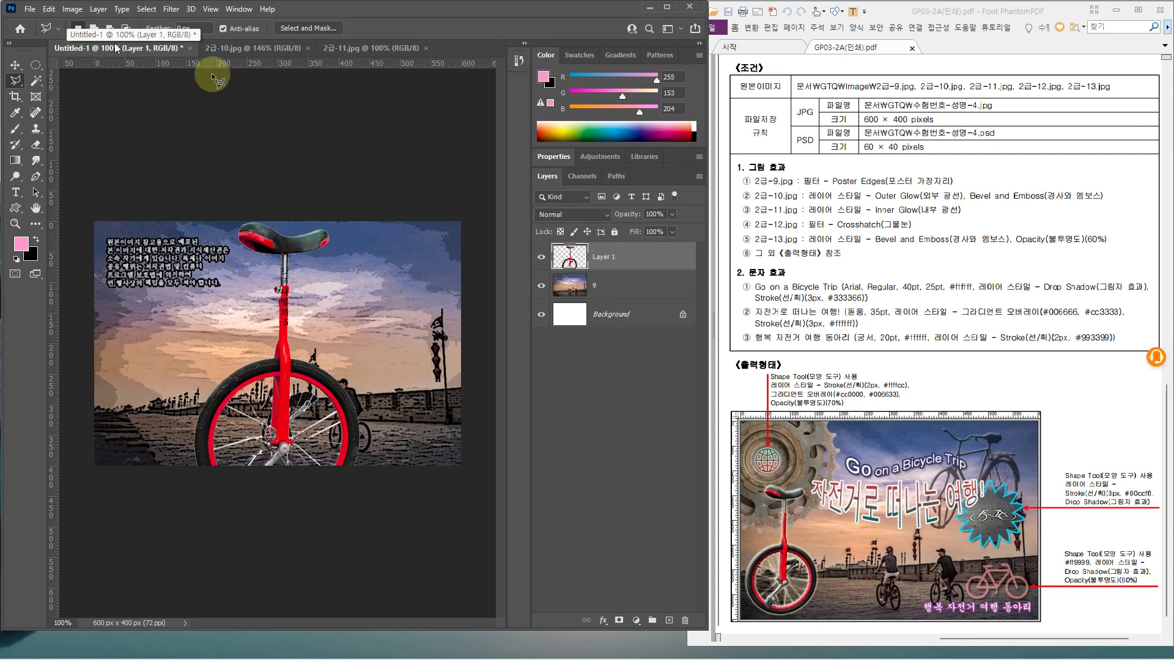
Free-transform Layer 1 down to about 54% and move it to the scene's left side
{"action": "key", "text": "ctrl+t"}
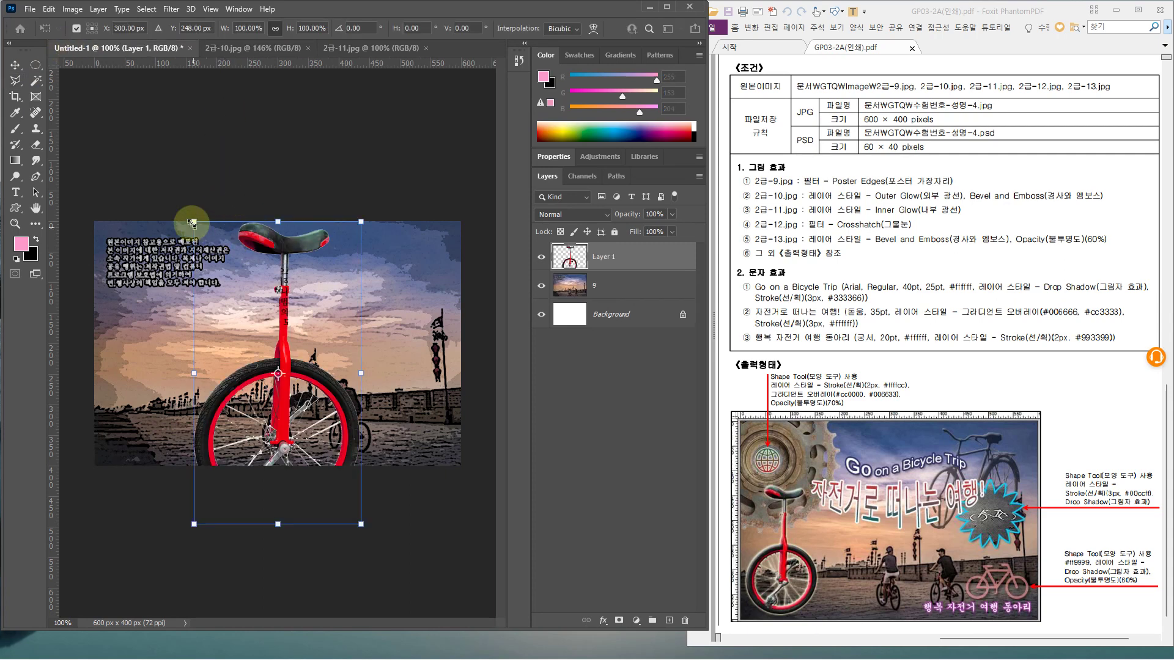
{"action": "left_click_drag", "start_coordinate": [211, 225], "coordinate": [297, 376]}
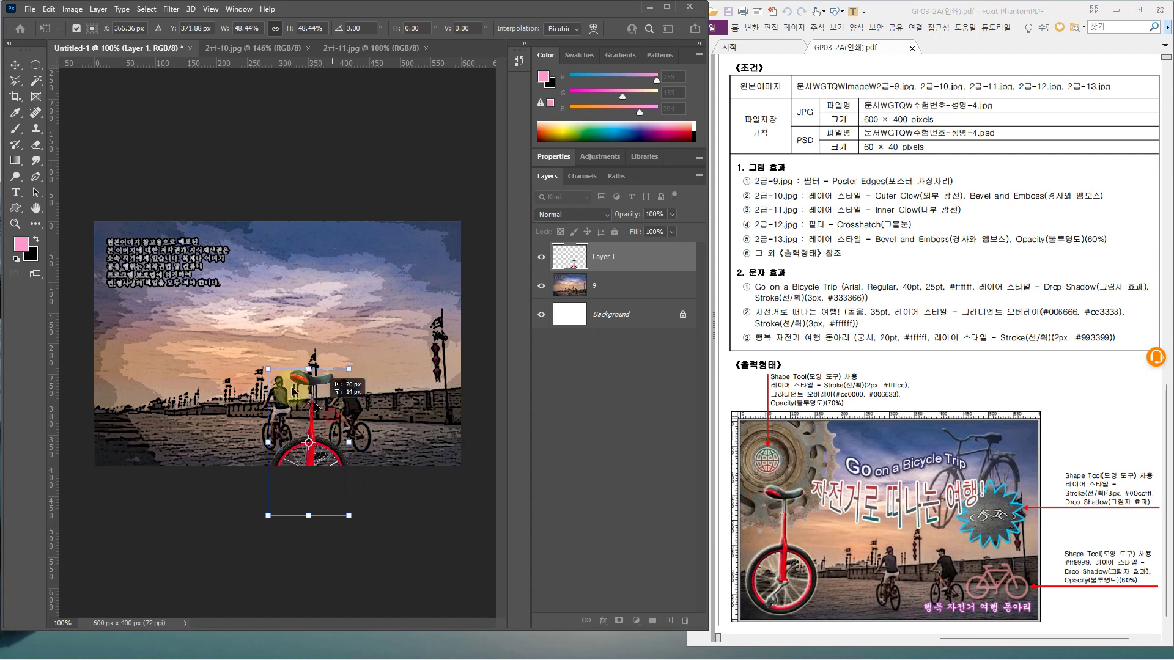
{"action": "left_click_drag", "start_coordinate": [333, 419], "coordinate": [151, 354]}
{"action": "left_click_drag", "start_coordinate": [178, 313], "coordinate": [182, 308]}
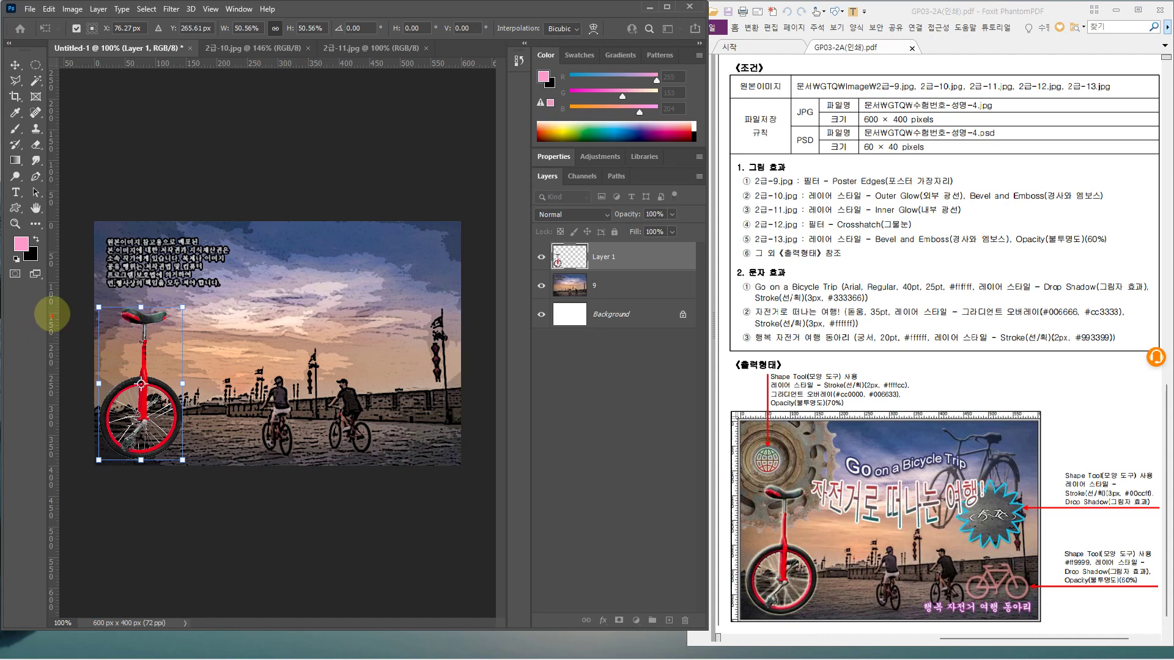
{"action": "left_click_drag", "start_coordinate": [52, 314], "coordinate": [110, 313]}
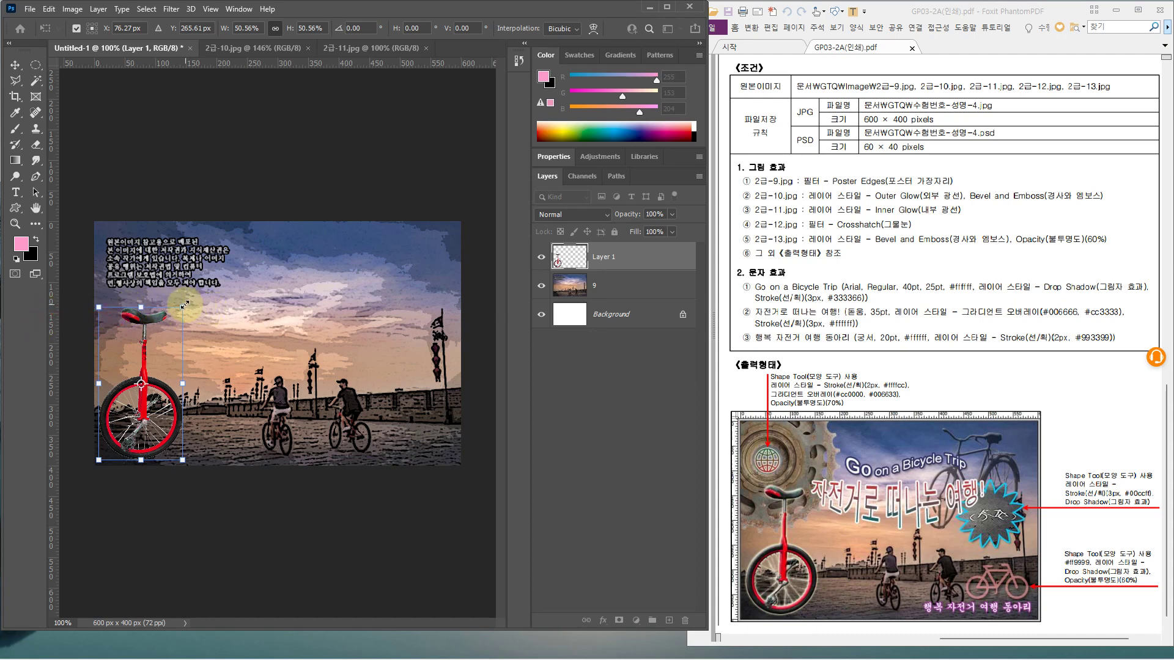
{"action": "left_click_drag", "start_coordinate": [184, 304], "coordinate": [191, 290]}
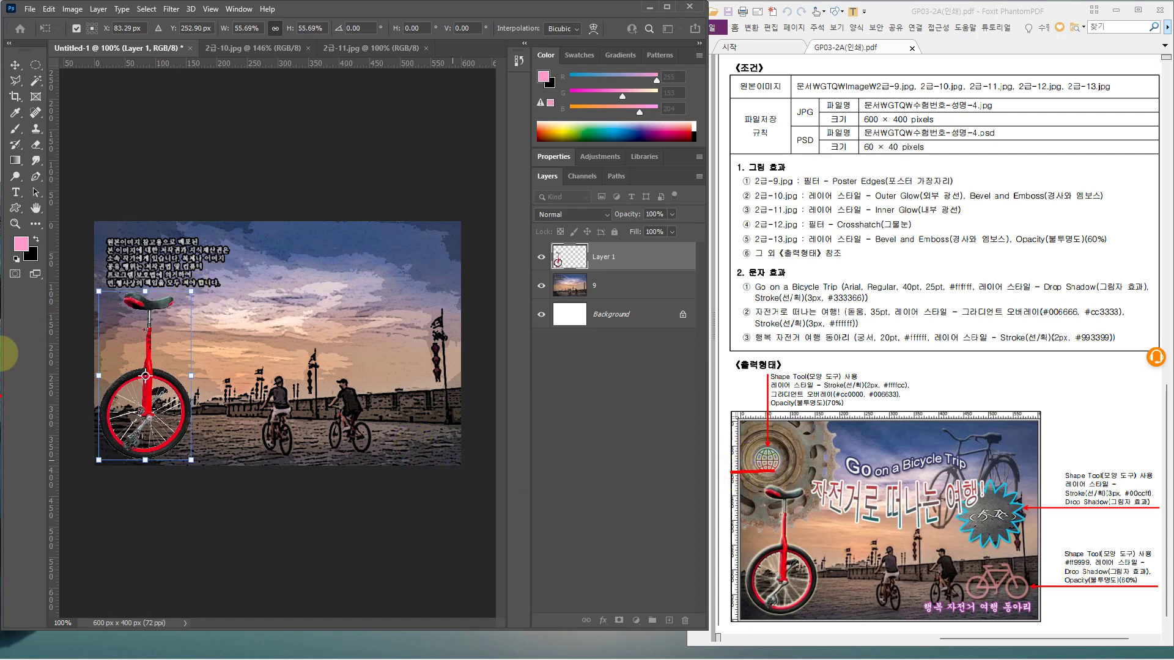
{"action": "left_click_drag", "start_coordinate": [99, 292], "coordinate": [101, 297]}
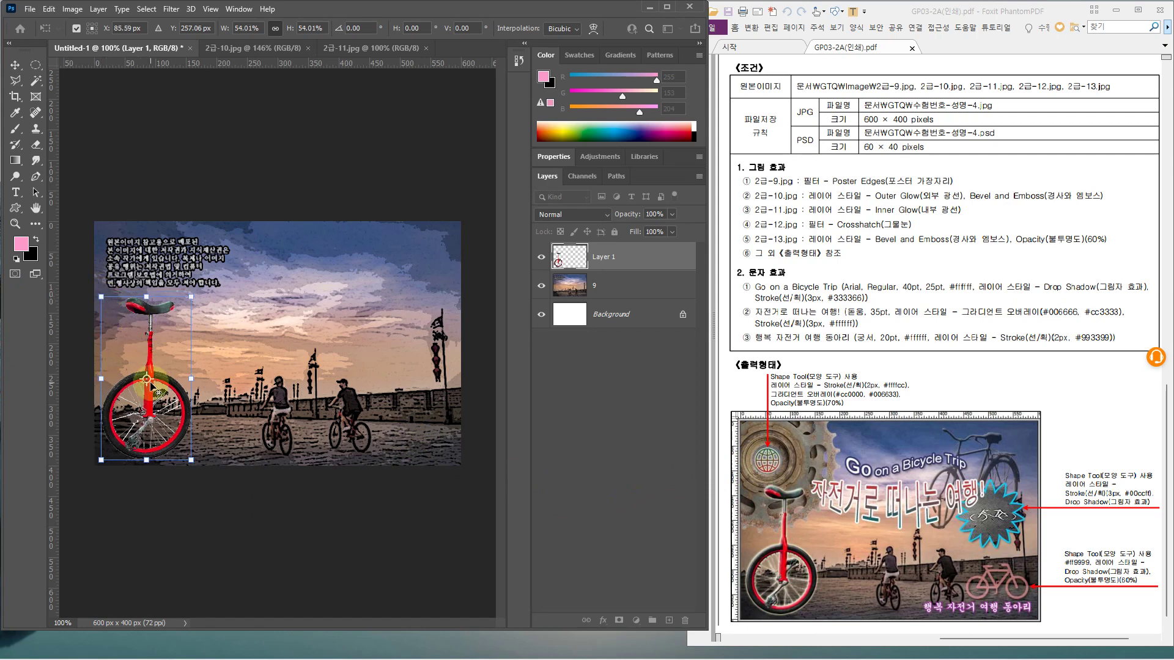
{"action": "key", "text": "Return"}
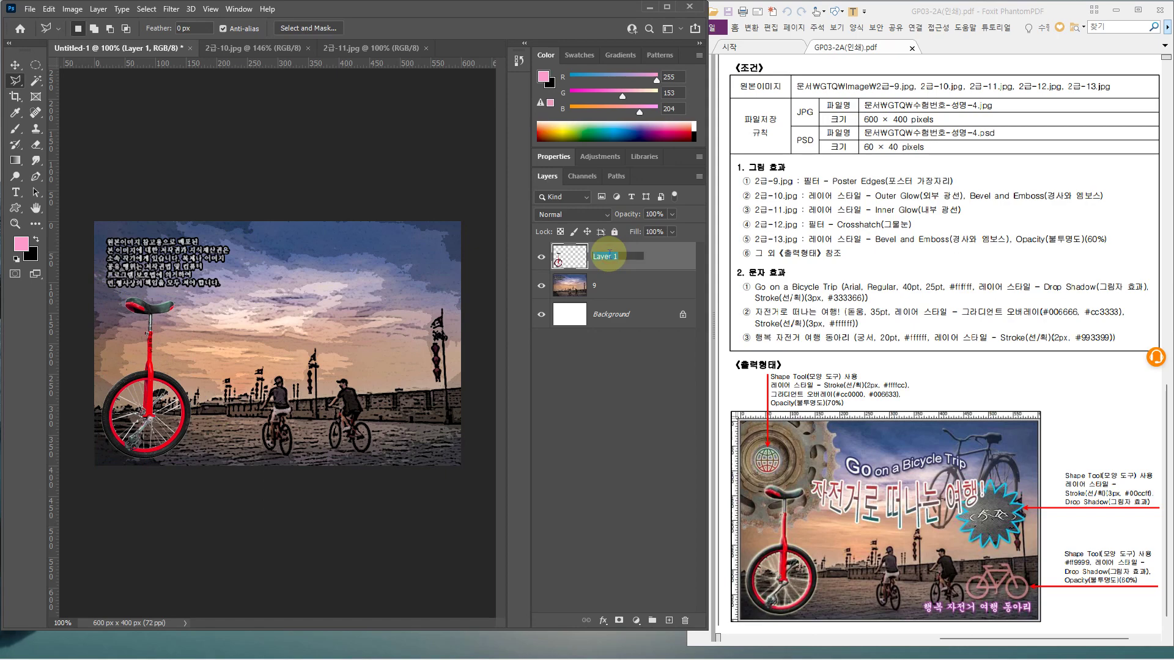
Rename the unicycle layer to '10' and bring up the save dialog
{"action": "left_click", "coordinate": [244, 50]}
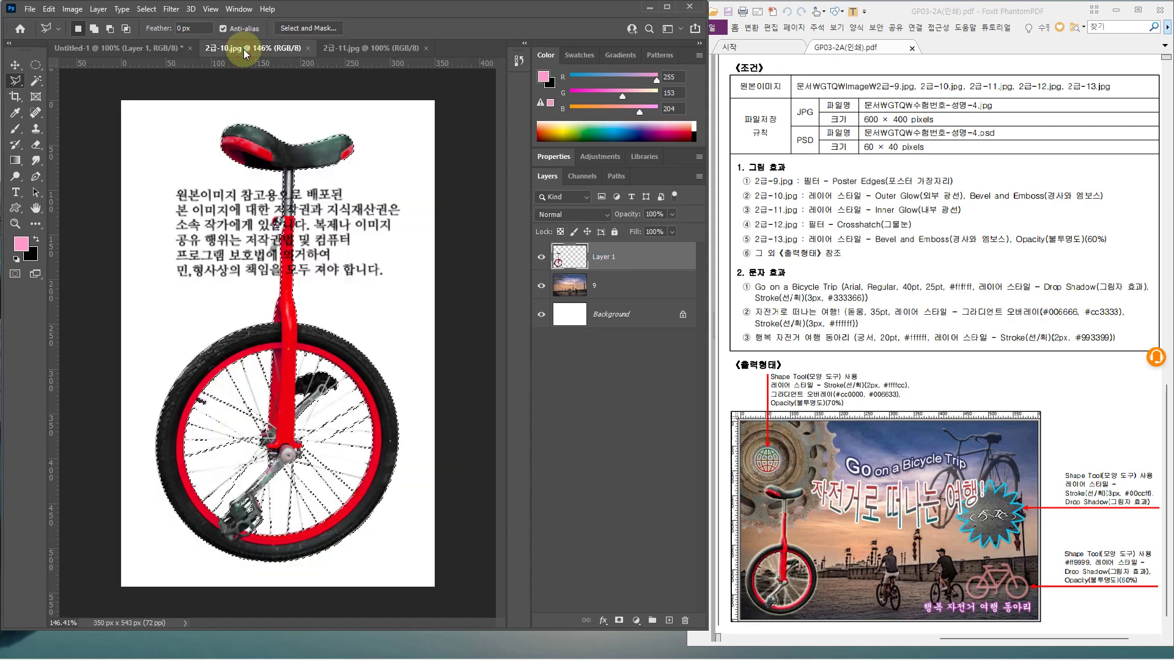
{"action": "left_click", "coordinate": [151, 49]}
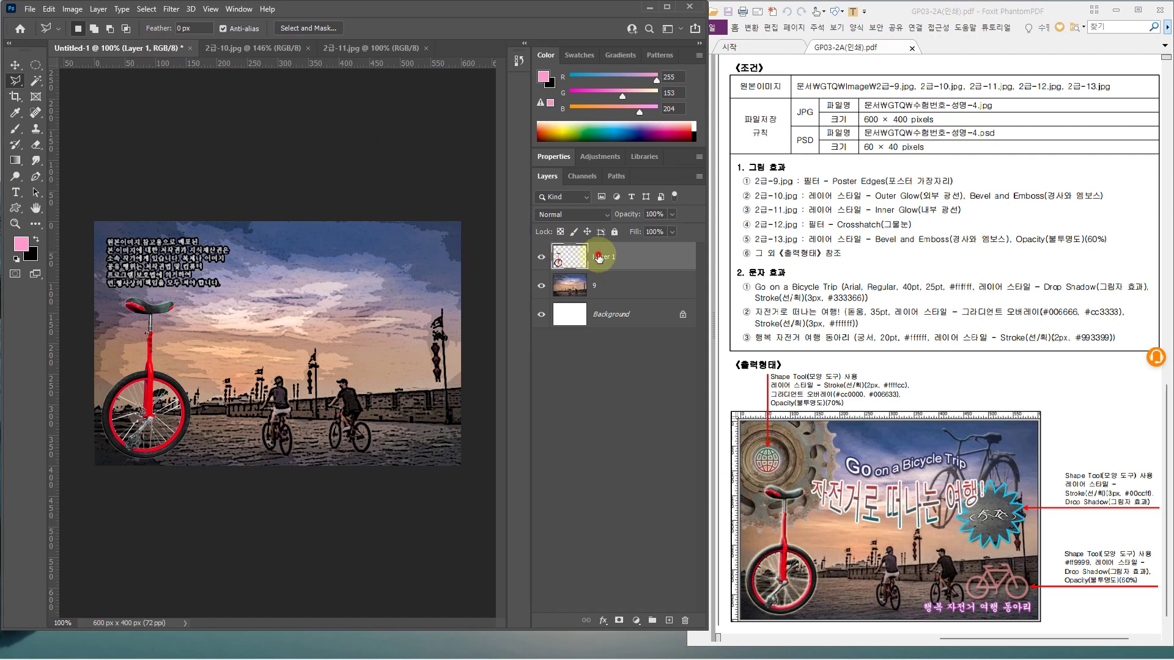
{"action": "type", "text": "10"}
{"action": "key", "text": "Return"}
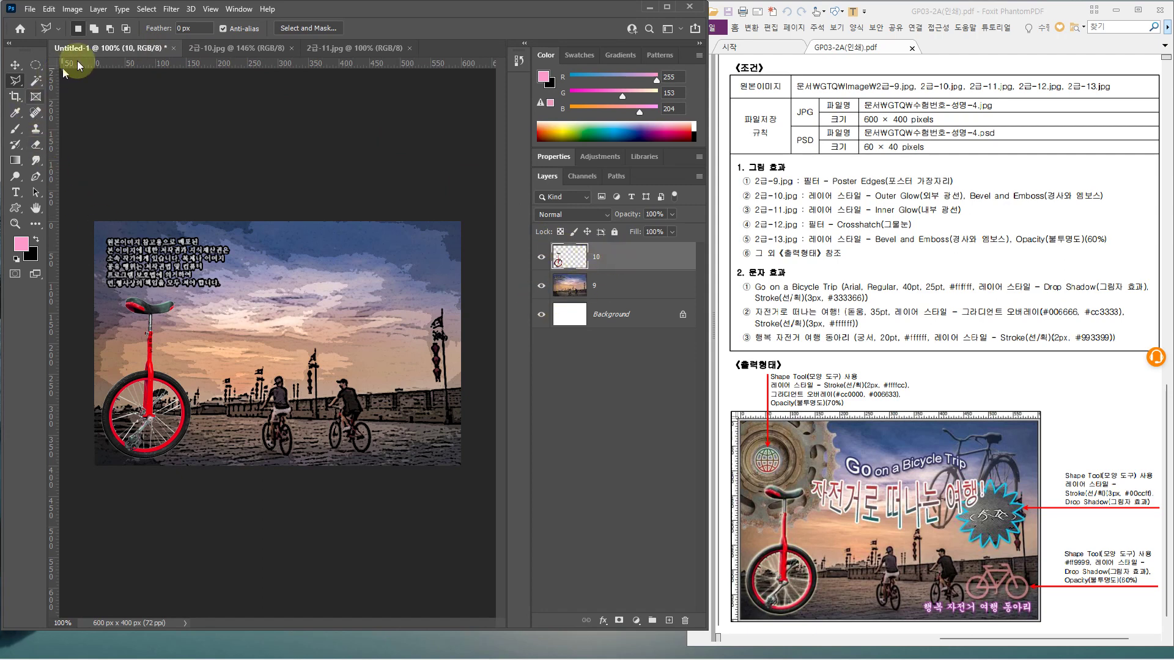
{"action": "key", "text": "ctrl+s"}
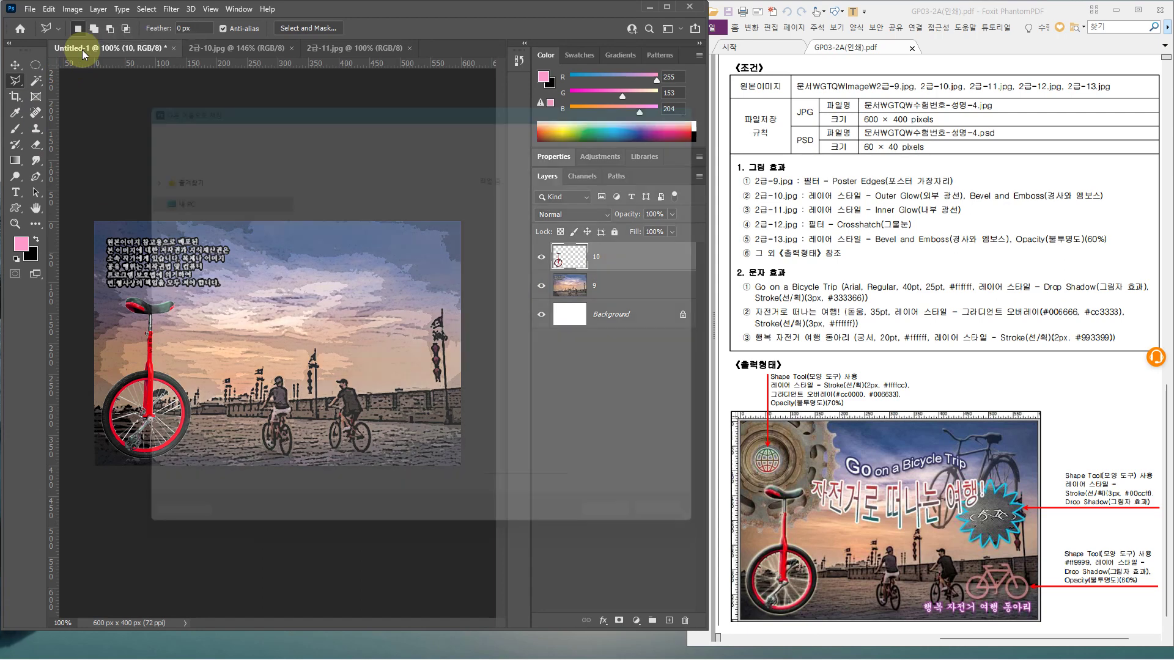
Save the composite as a PSD in the GTQ folder, changing the name's ending from -2 to -4
{"action": "left_click", "coordinate": [299, 114]}
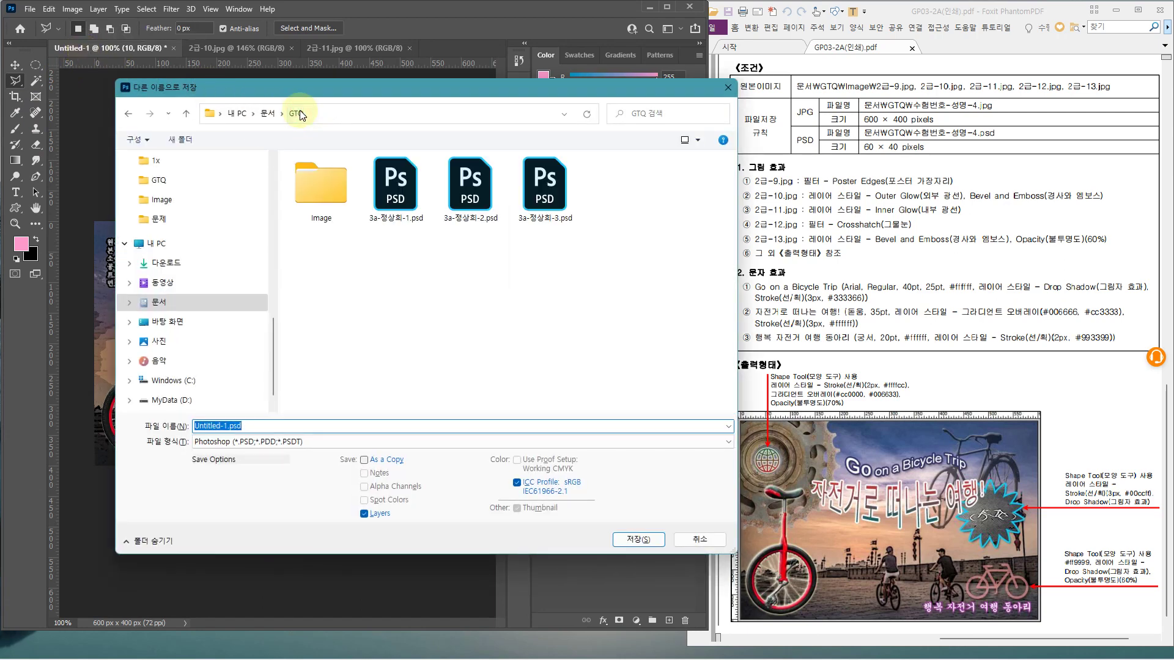
{"action": "left_click", "coordinate": [471, 186]}
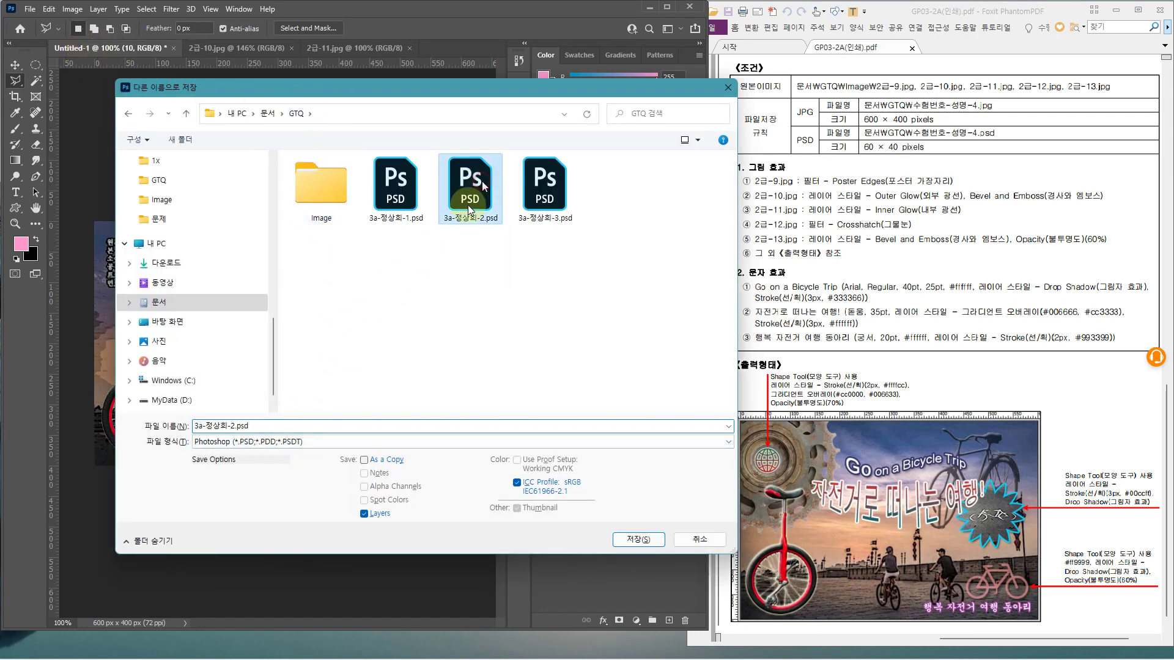
{"action": "double_click", "coordinate": [224, 426]}
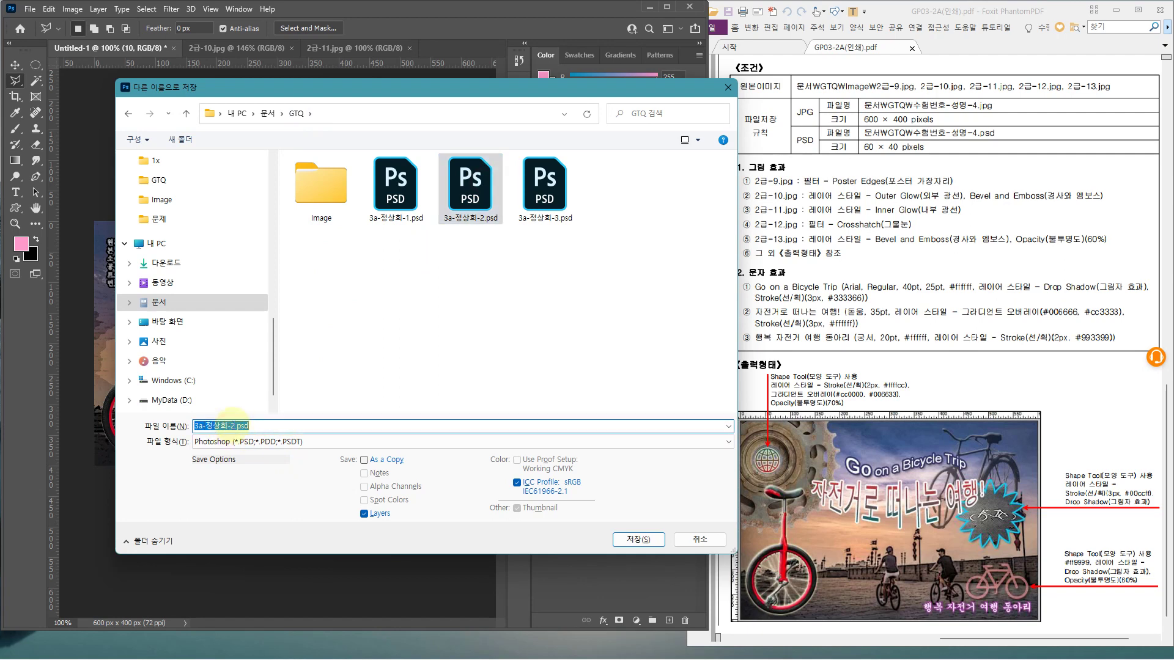
{"action": "key", "text": "BackSpace"}
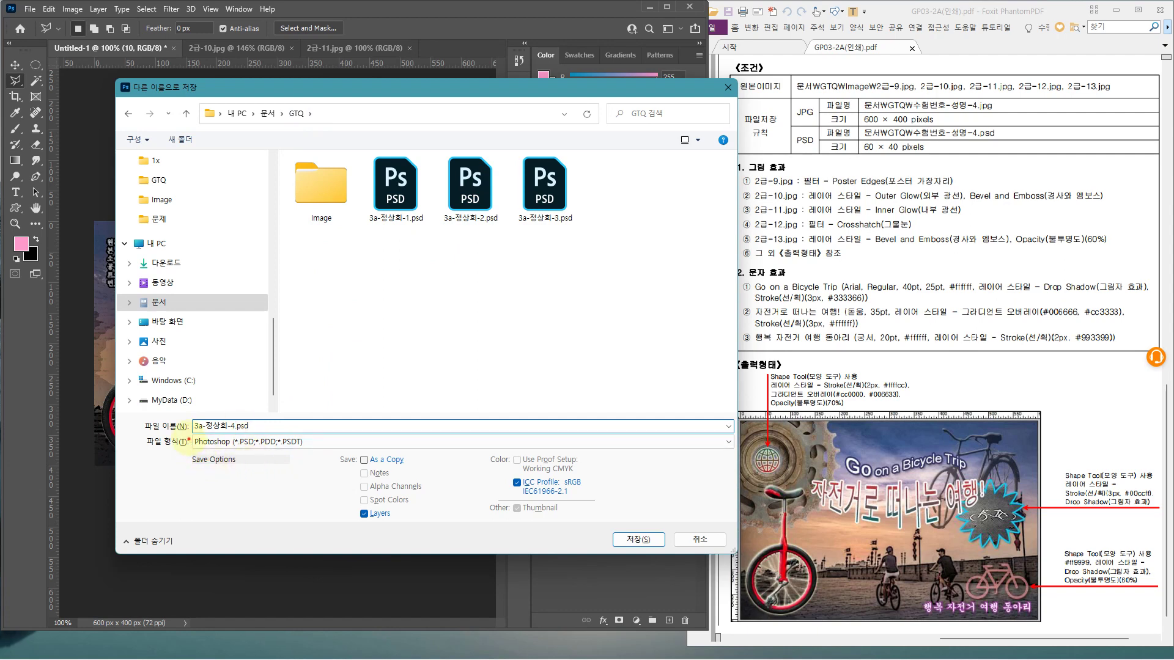
{"action": "mouse_move", "coordinate": [294, 453]}
{"action": "left_mouse_down"}
{"action": "mouse_move", "coordinate": [325, 450]}
{"action": "mouse_move", "coordinate": [314, 417]}
{"action": "left_mouse_up"}
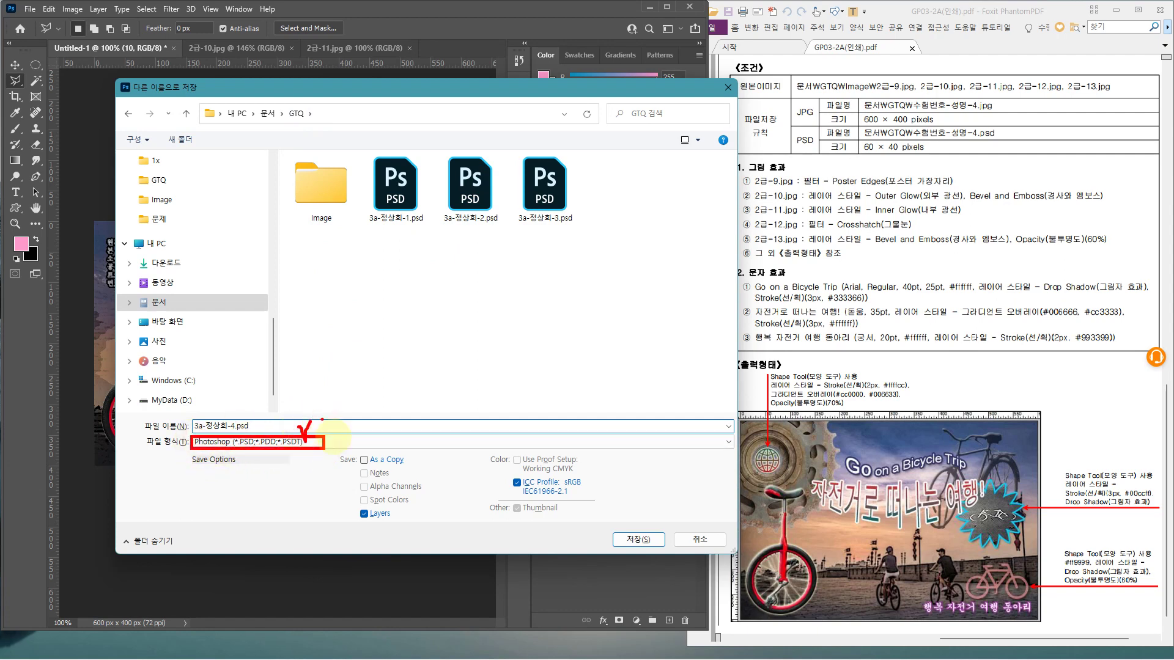
{"action": "key", "text": "Escape"}
{"action": "left_click", "coordinate": [636, 541]}
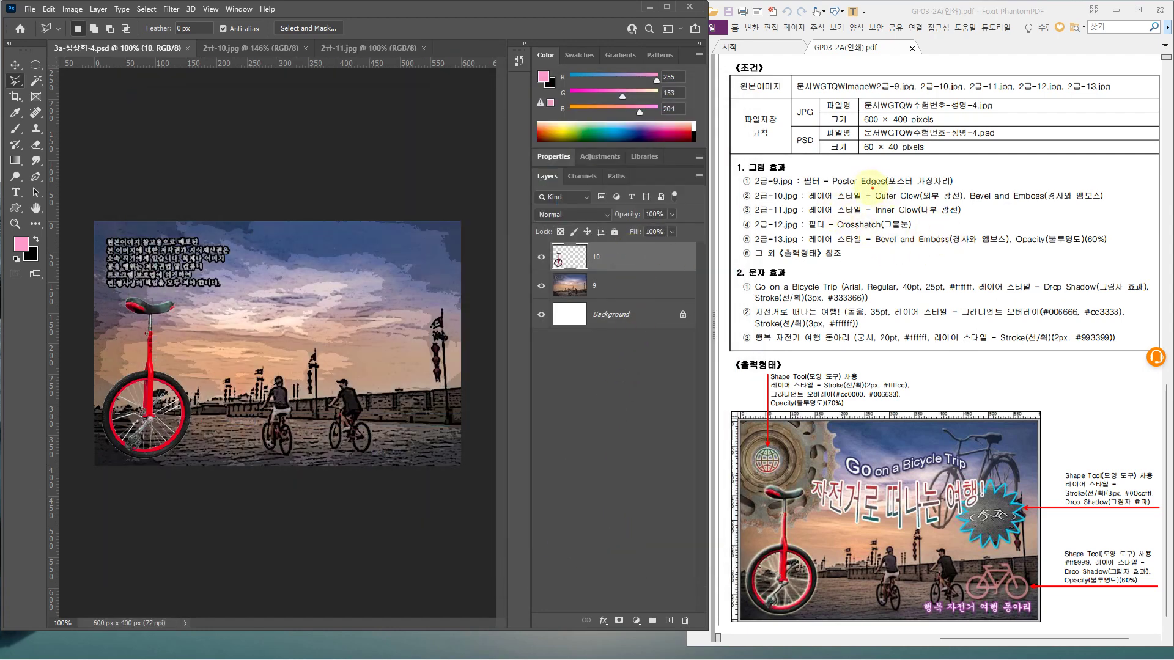
Add Outer Glow and Bevel & Emboss layer styles to layer 10
{"action": "mouse_move", "coordinate": [871, 187]}
{"action": "left_mouse_down"}
{"action": "mouse_move", "coordinate": [978, 219]}
{"action": "mouse_move", "coordinate": [1106, 203]}
{"action": "left_mouse_up"}
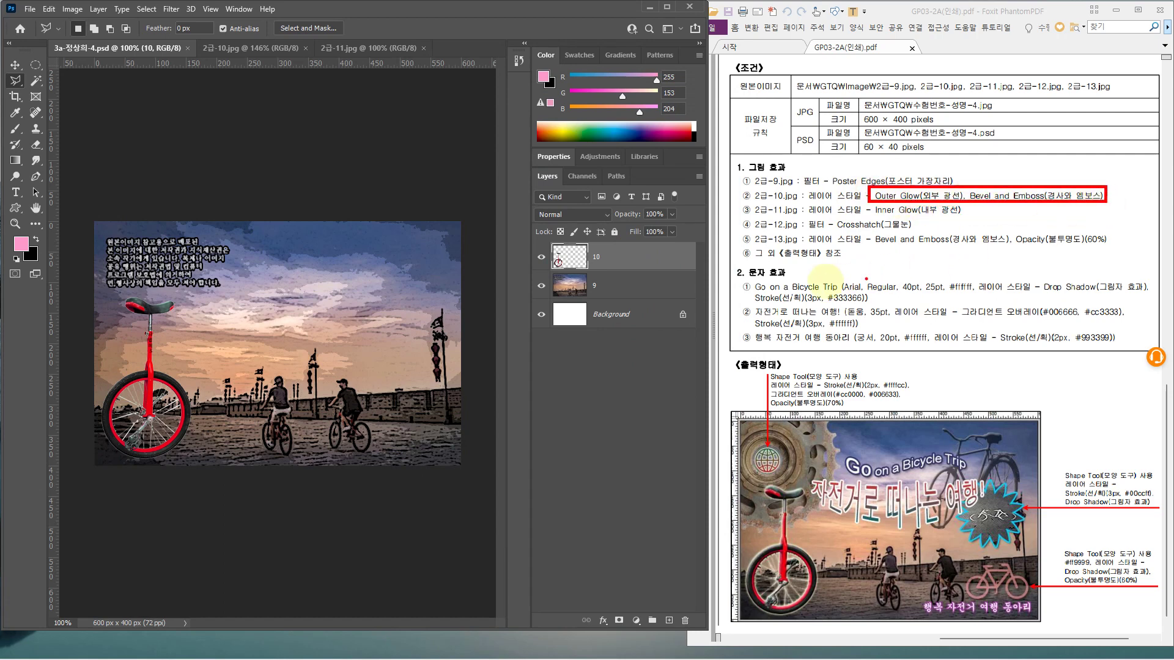
{"action": "key", "text": "Escape"}
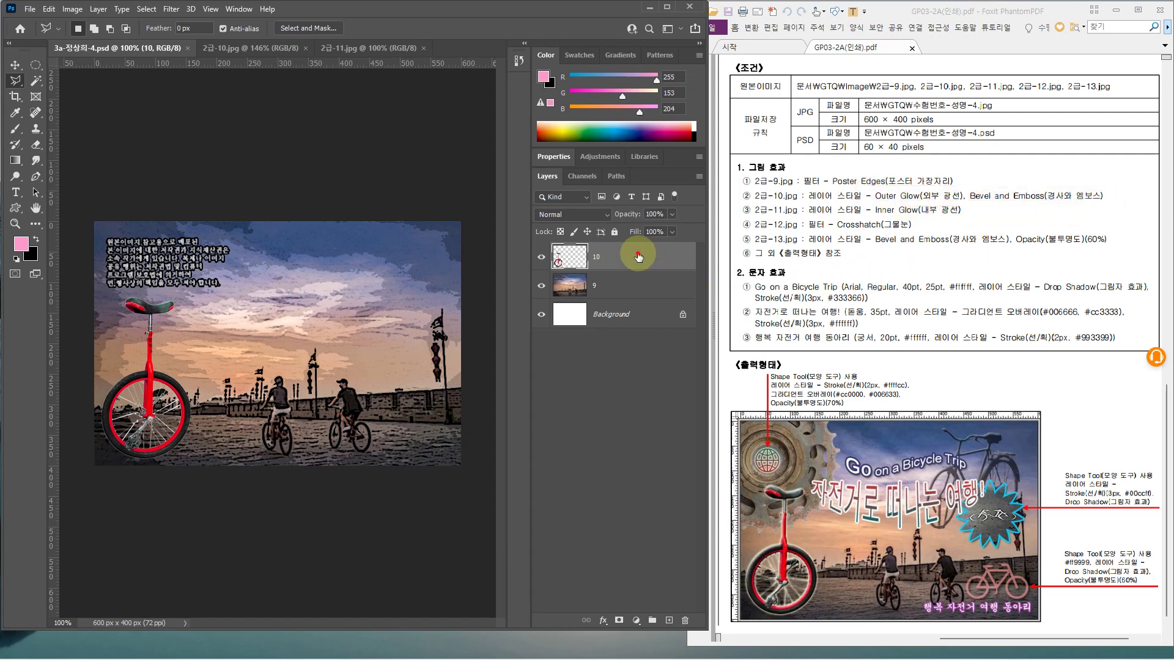
{"action": "double_click", "coordinate": [638, 257]}
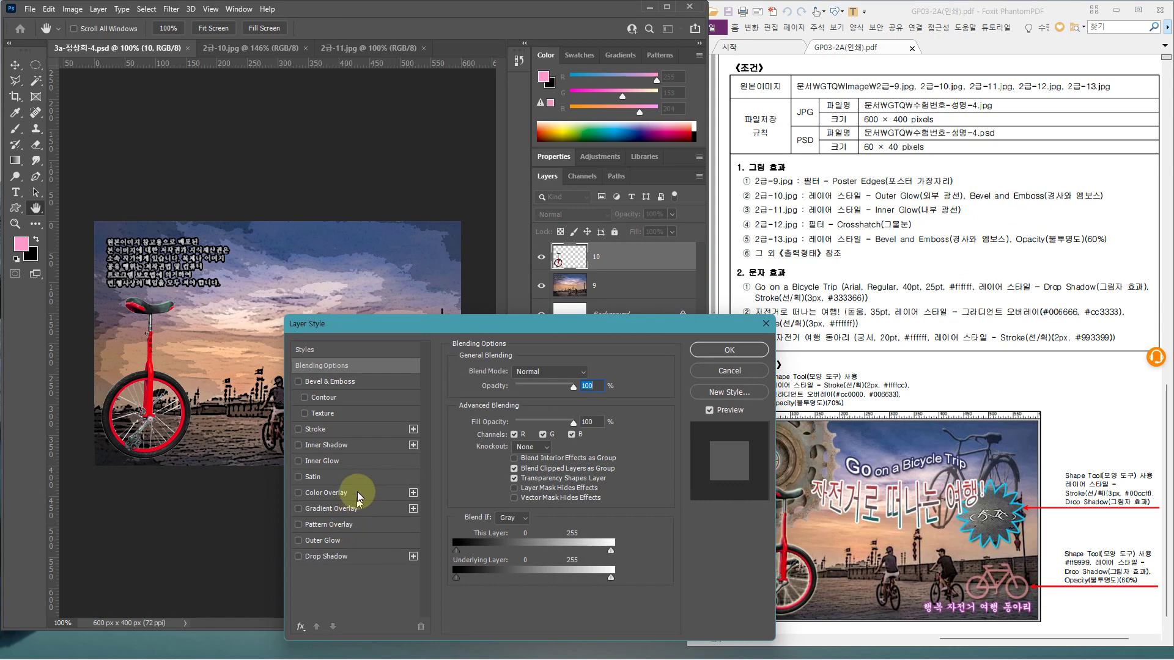
{"action": "left_click", "coordinate": [361, 541]}
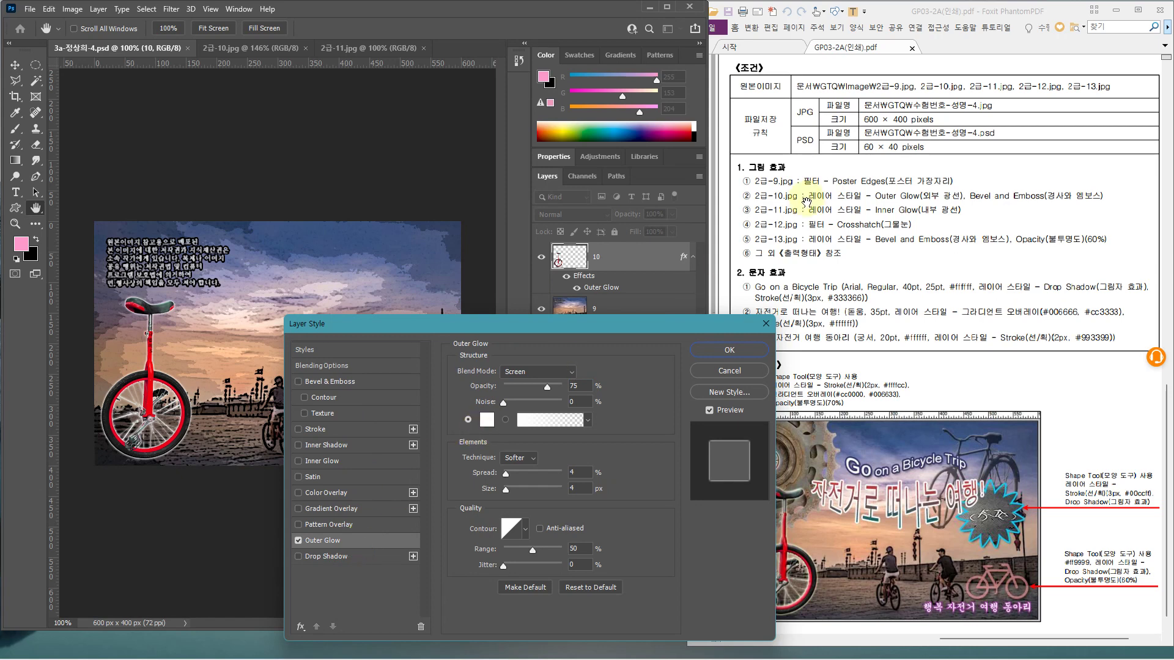
{"action": "left_click", "coordinate": [385, 381]}
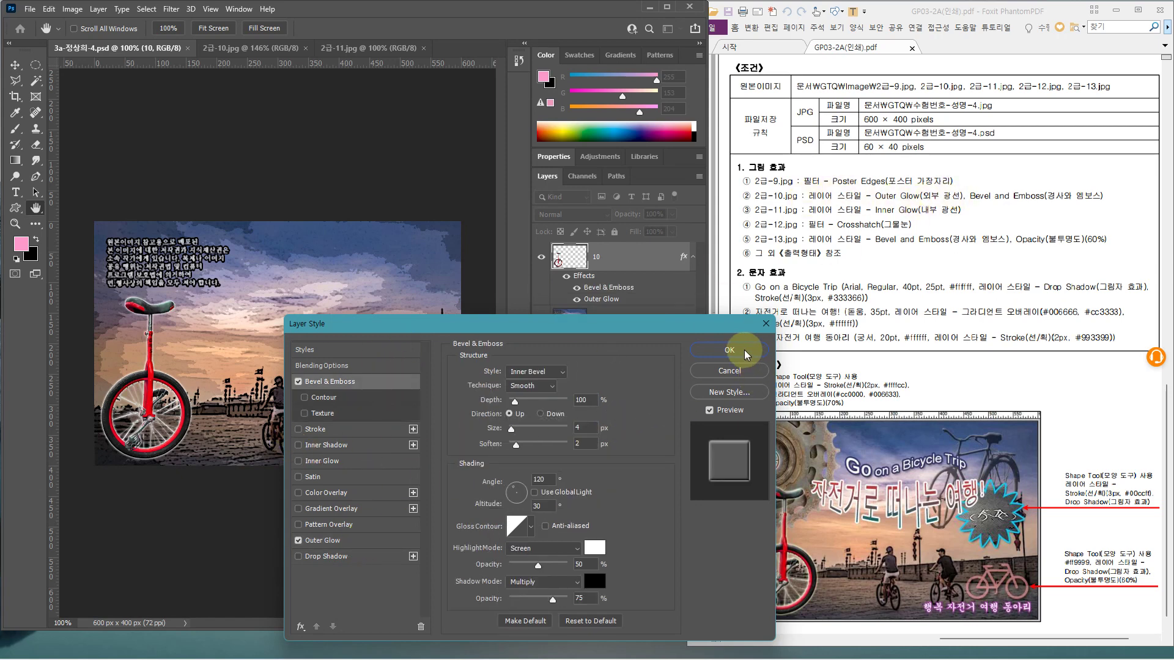
{"action": "left_click", "coordinate": [729, 350]}
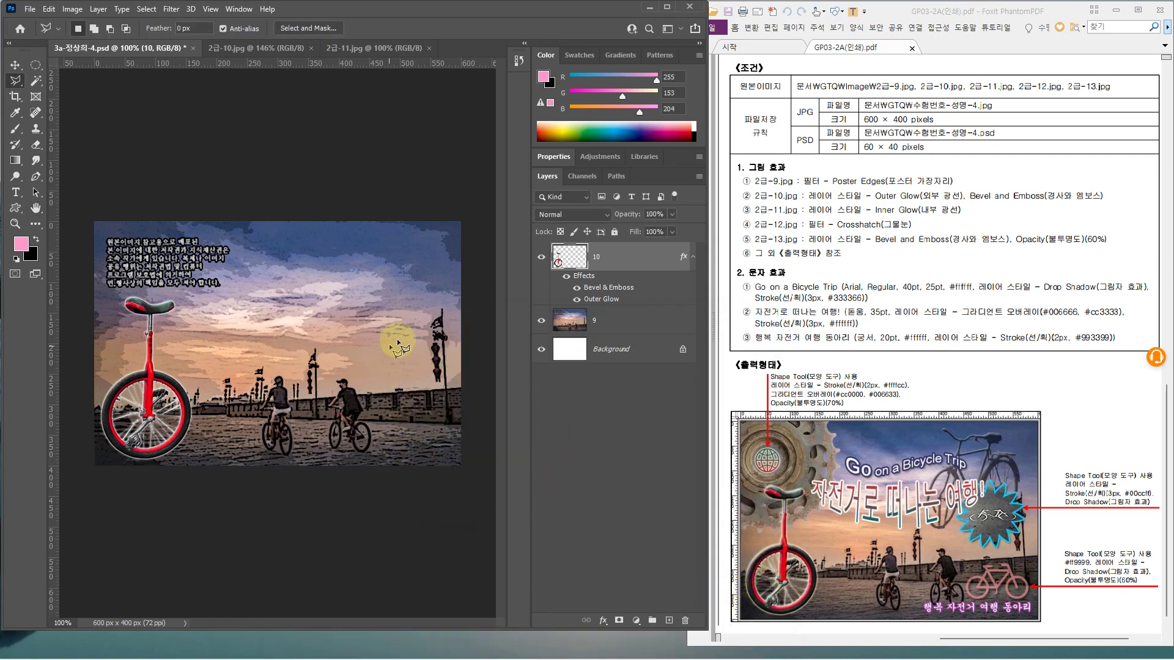
Change layer 10's Outer Glow colour from white to a pale yellow
{"action": "double_click", "coordinate": [644, 257]}
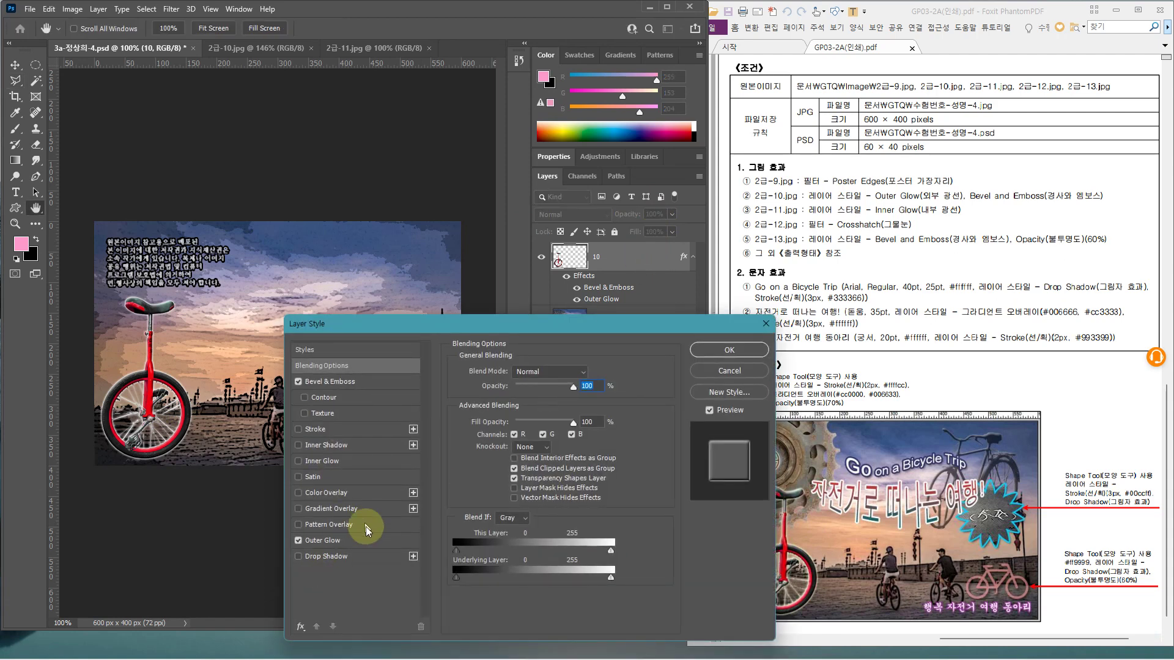
{"action": "left_click", "coordinate": [365, 539]}
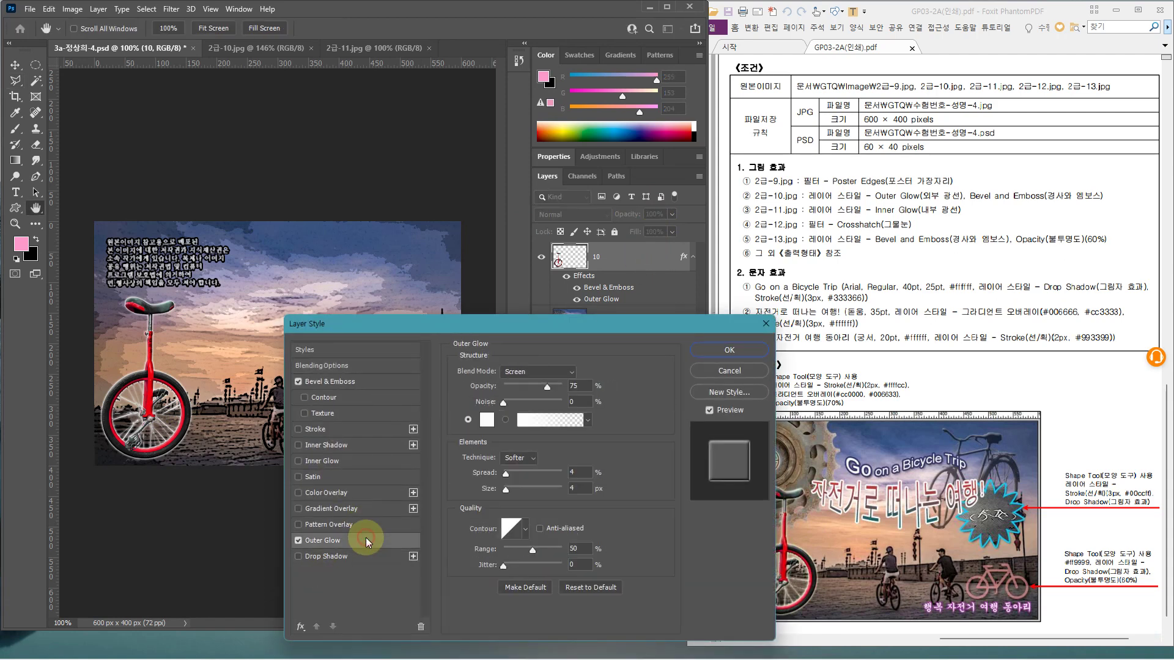
{"action": "left_click", "coordinate": [486, 420]}
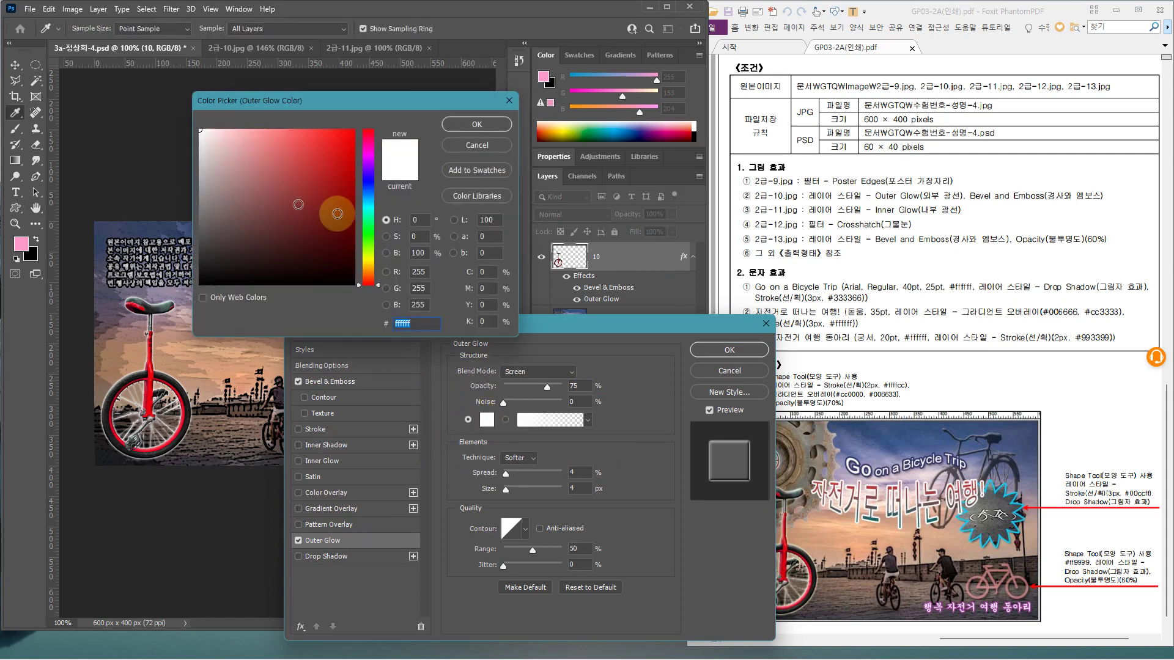
{"action": "left_click", "coordinate": [368, 260]}
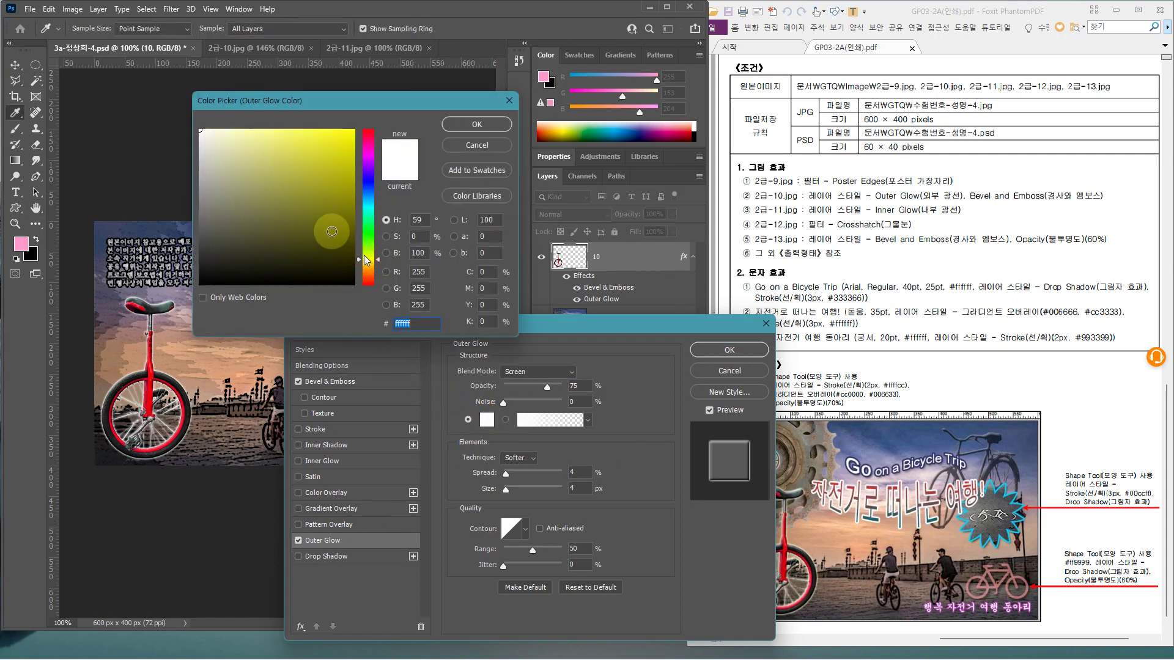
{"action": "left_click", "coordinate": [217, 132]}
{"action": "left_click", "coordinate": [477, 124]}
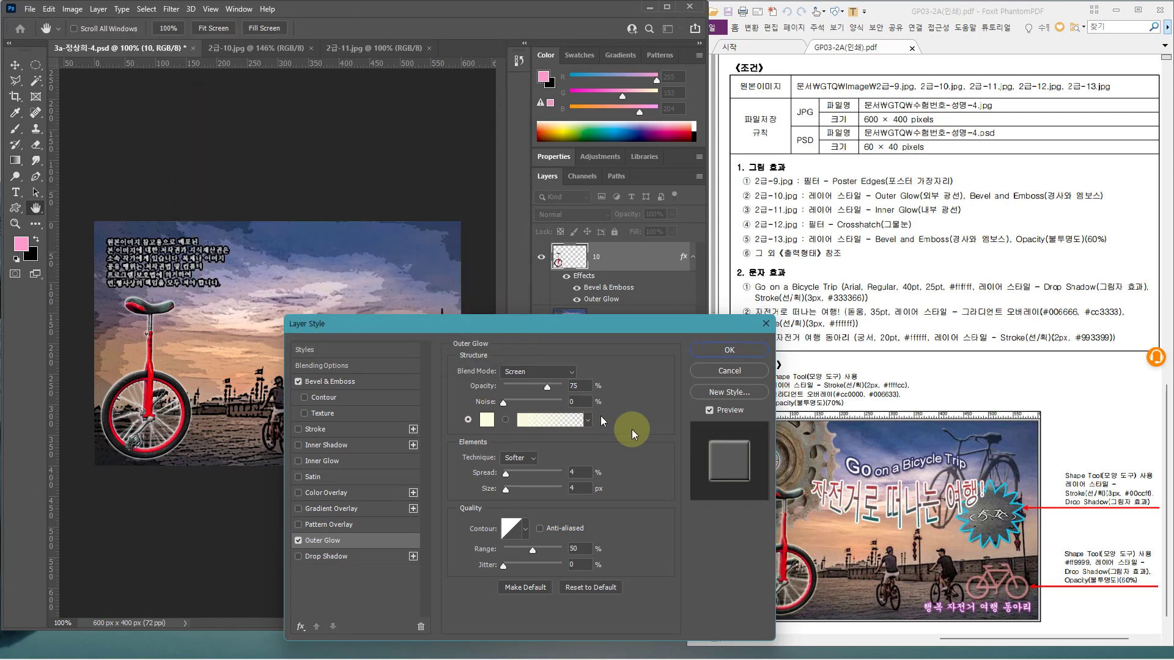
{"action": "left_click", "coordinate": [729, 349]}
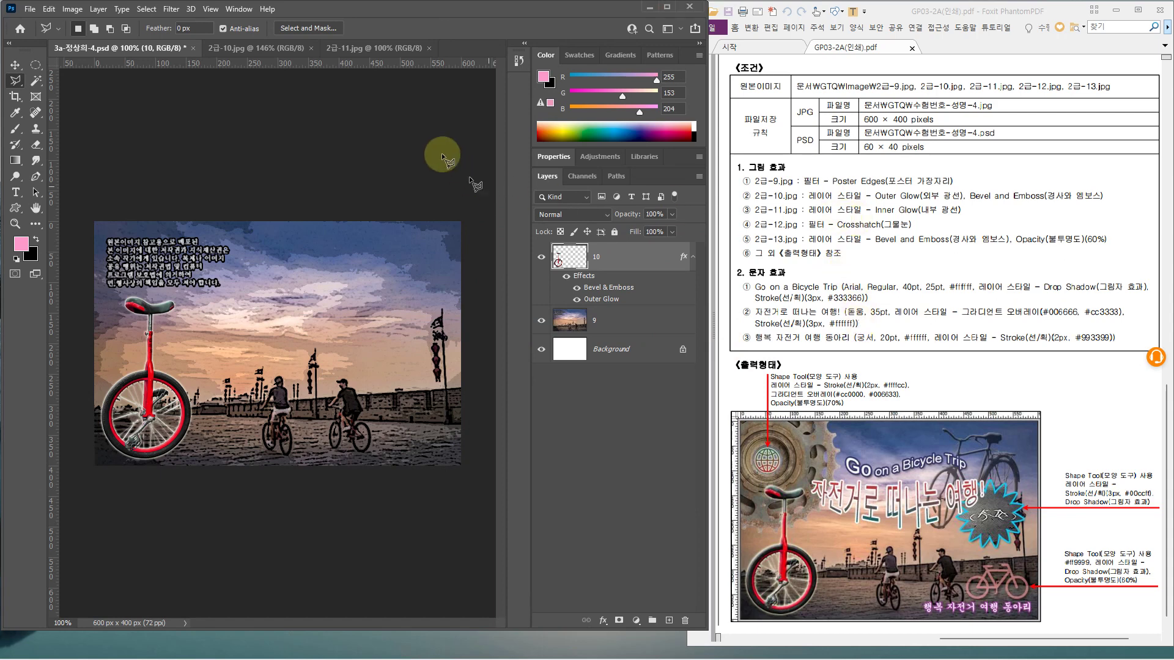
In 2급-11.jpg, try Object Selection on the gear, then Magic Wand the grey background
{"action": "left_click", "coordinate": [385, 52]}
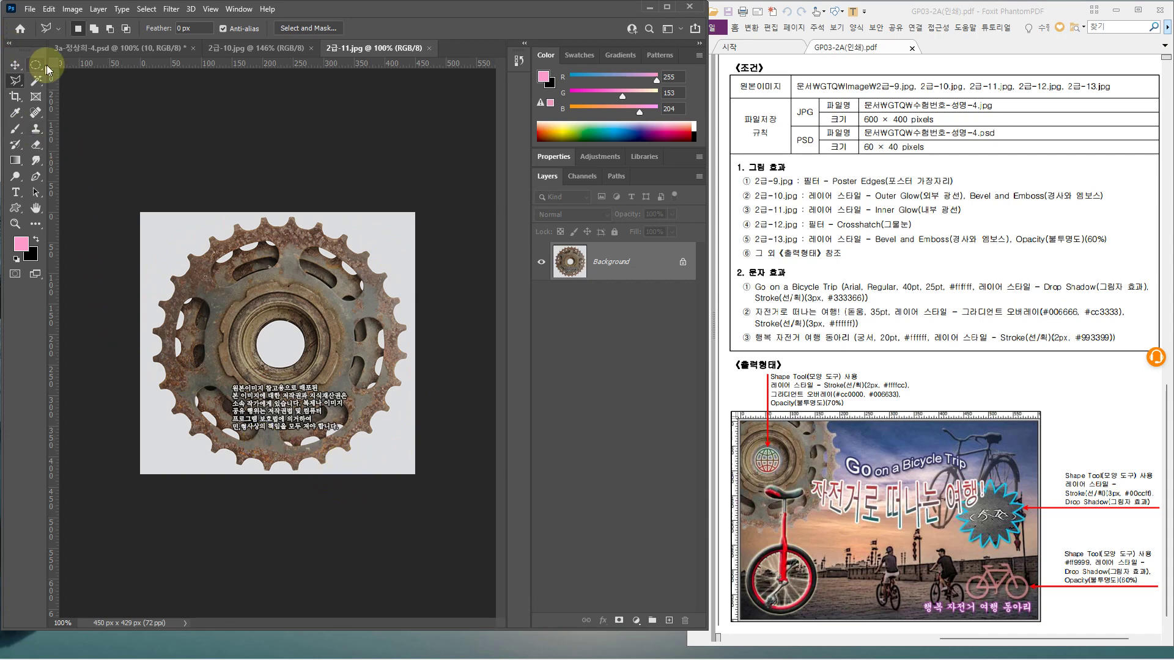
{"action": "left_click", "coordinate": [36, 80]}
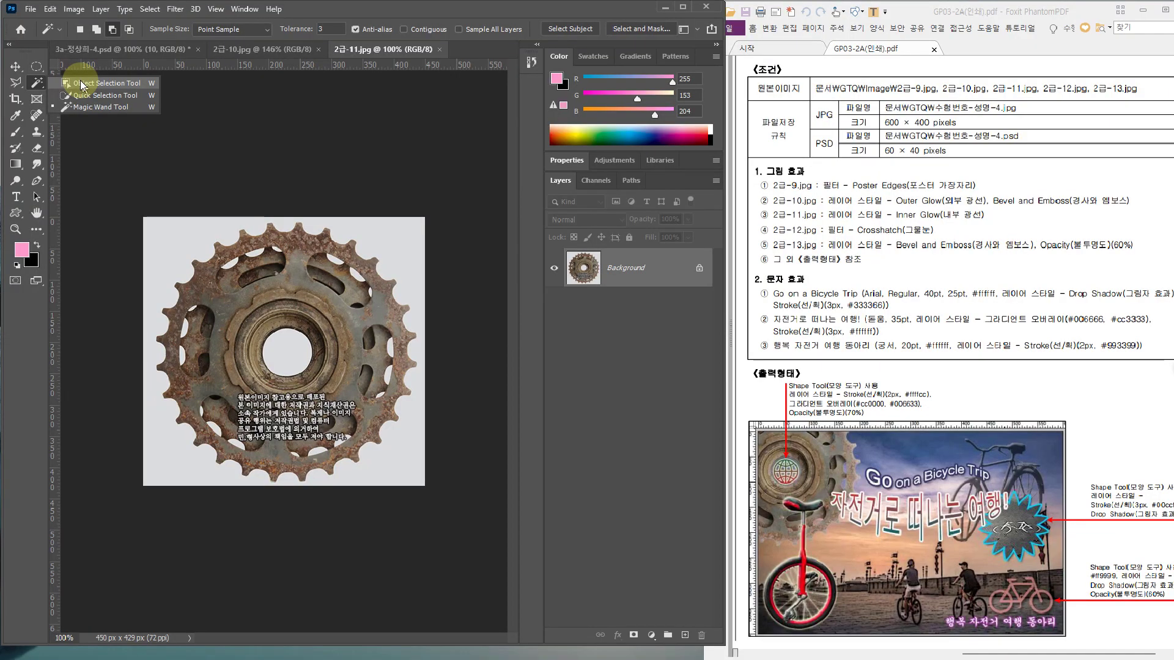
{"action": "left_click", "coordinate": [98, 86]}
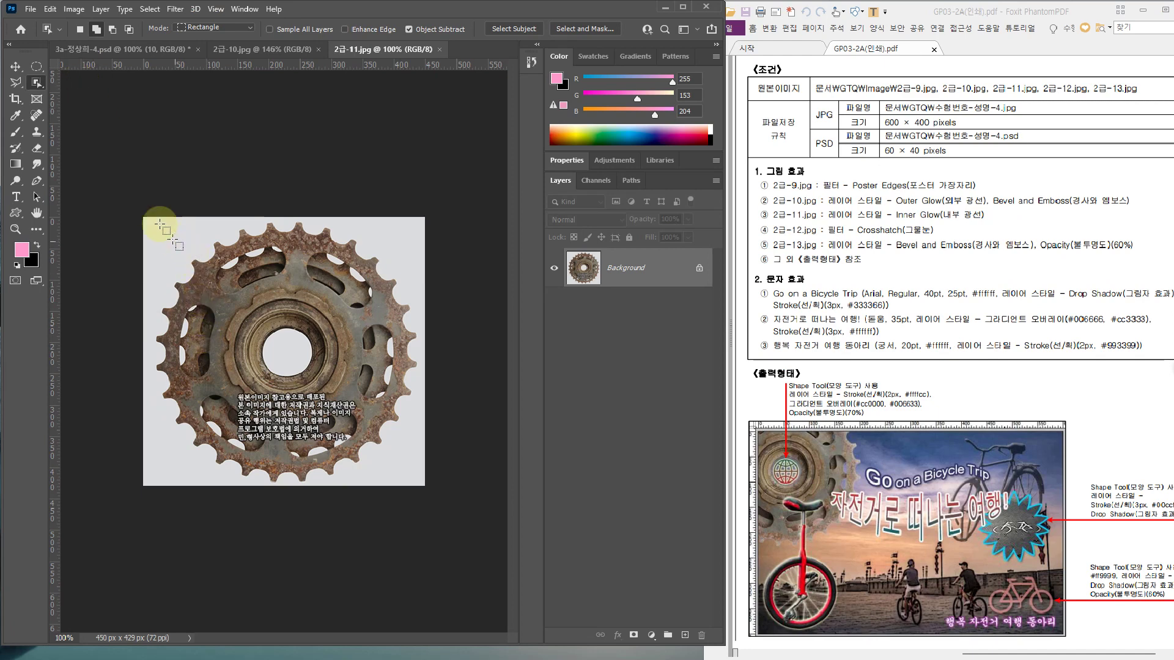
{"action": "left_click_drag", "start_coordinate": [146, 214], "coordinate": [403, 473]}
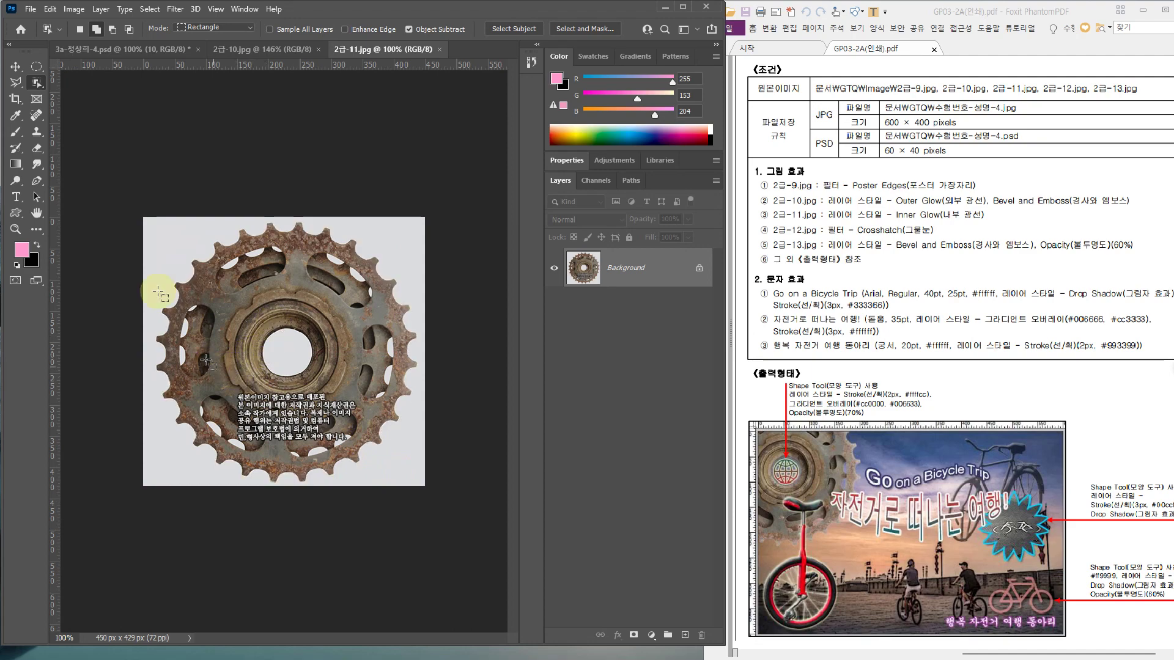
{"action": "right_click", "coordinate": [37, 82]}
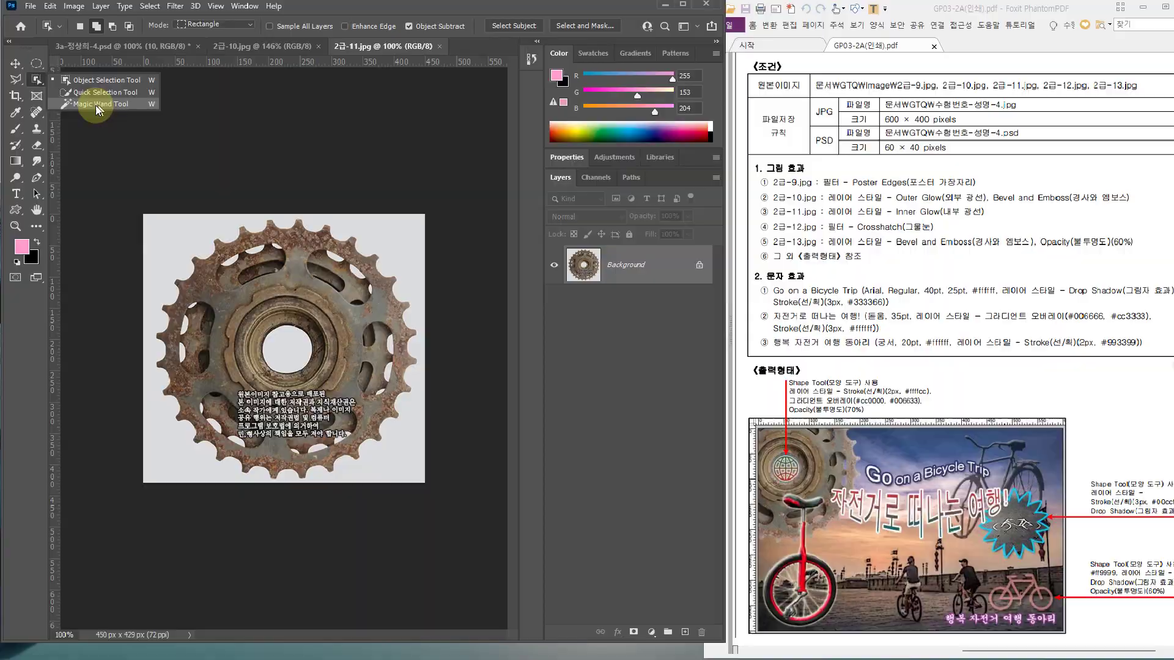
{"action": "left_click", "coordinate": [98, 108]}
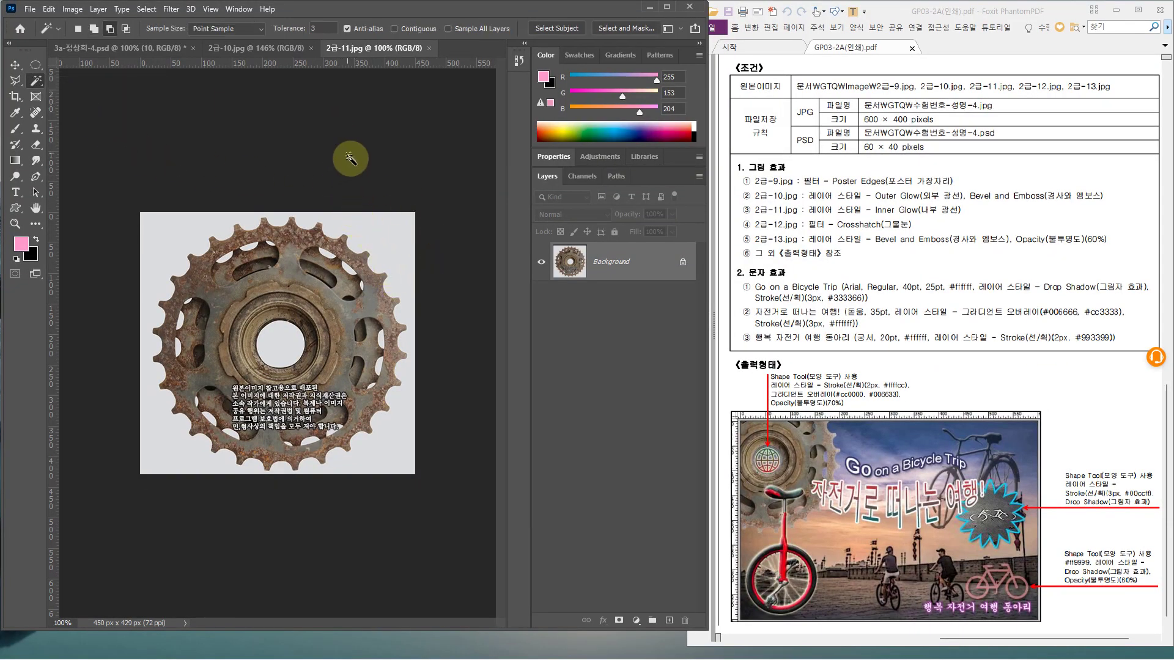
{"action": "left_click", "coordinate": [390, 234]}
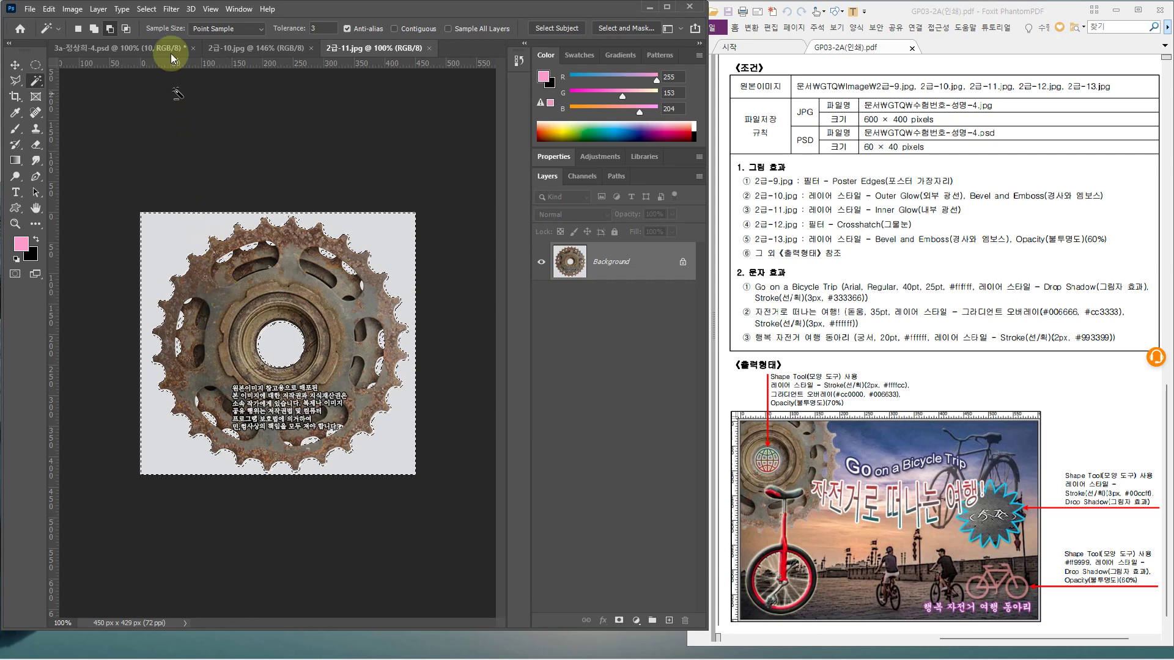
Clear the current selection and set the Magic Wand tolerance to 32
{"action": "key", "text": "ctrl+d"}
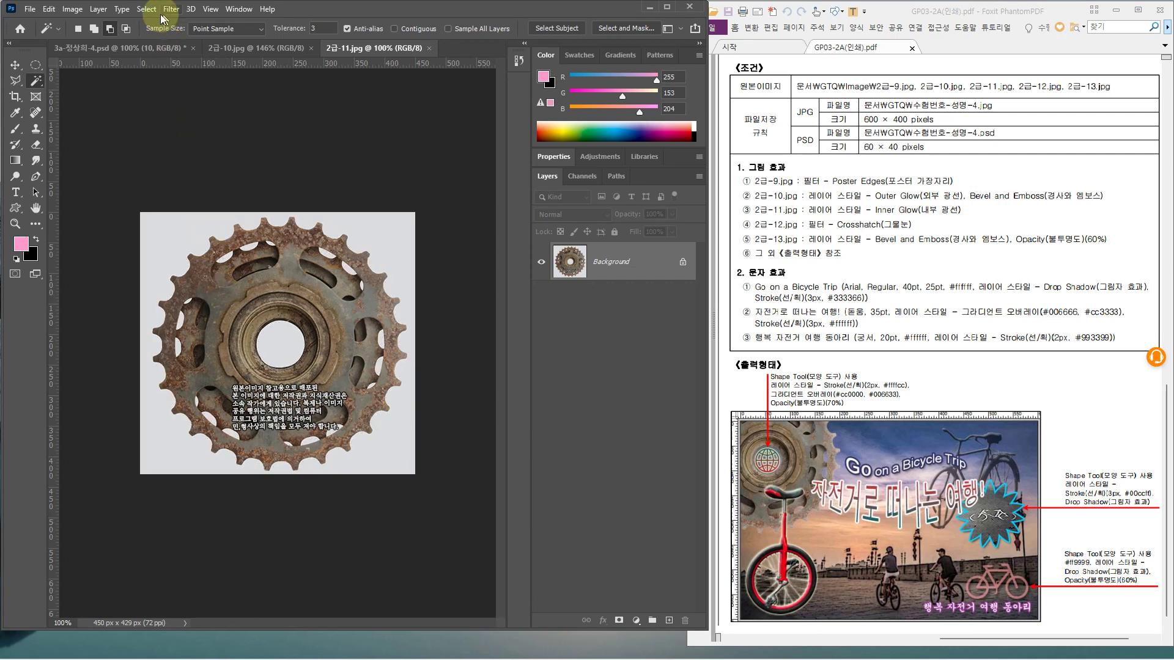
{"action": "left_click", "coordinate": [146, 9]}
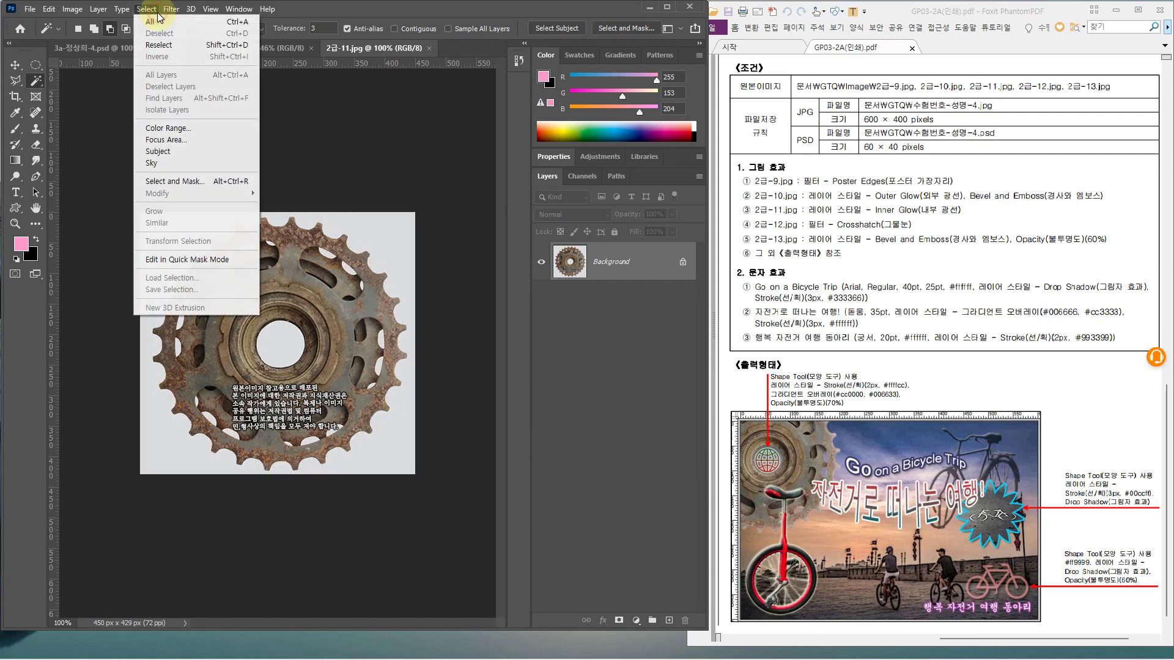
{"action": "left_click", "coordinate": [314, 8]}
{"action": "left_click_drag", "start_coordinate": [320, 29], "coordinate": [280, 29]}
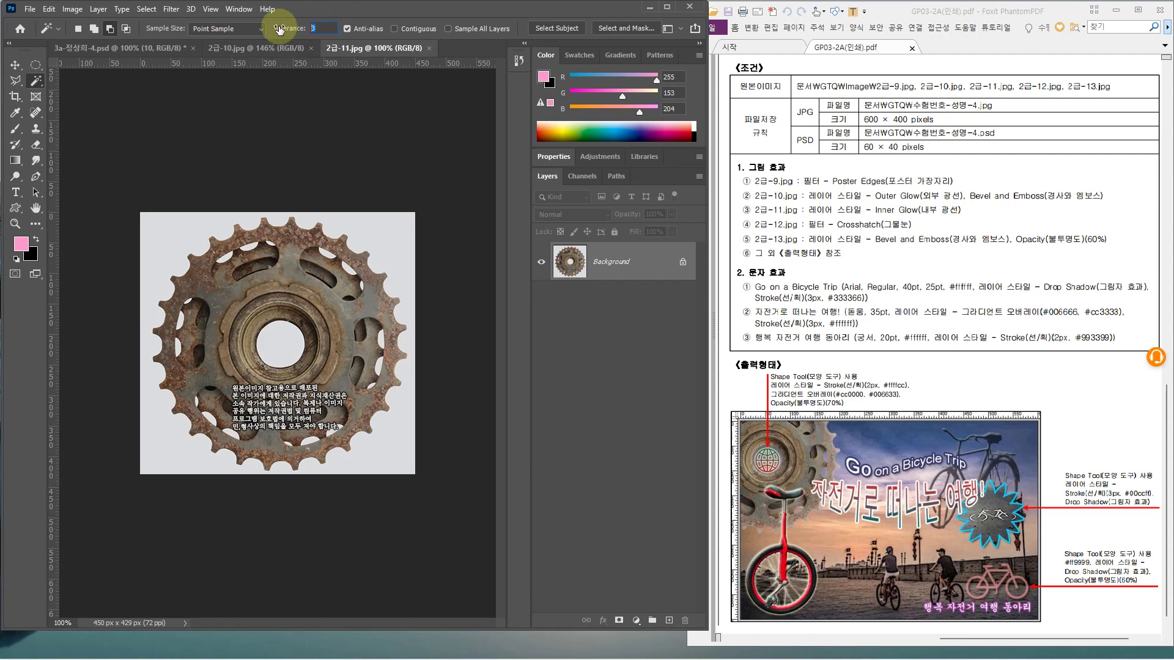
{"action": "type", "text": "32"}
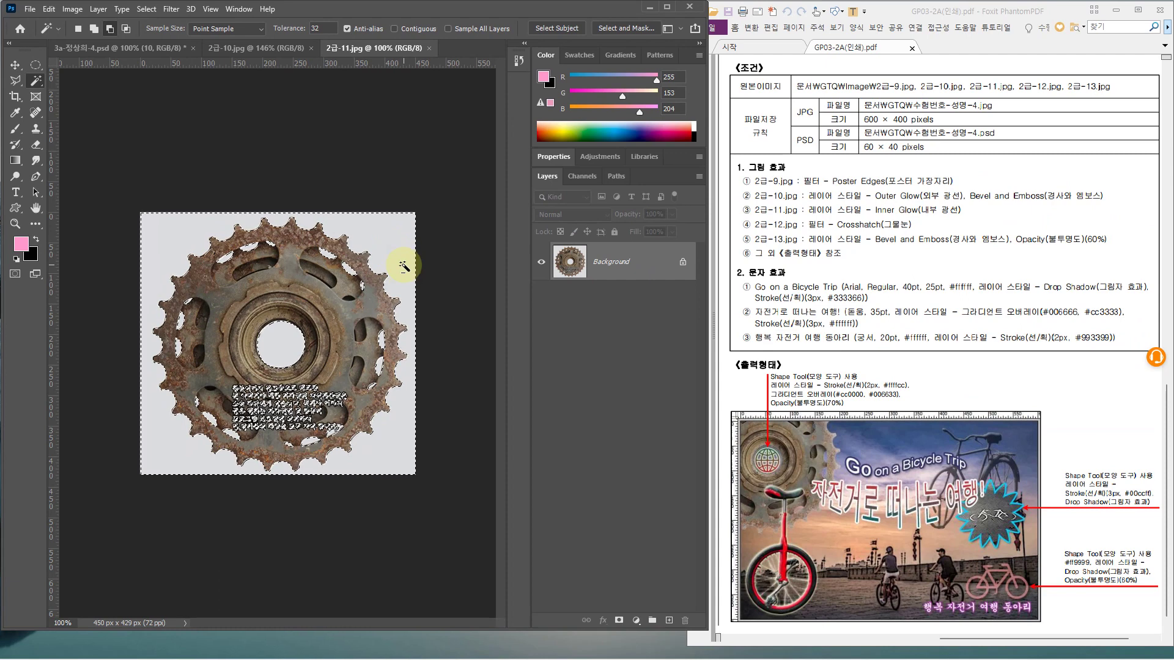
Invert the background selection so only the gear is selected
{"action": "left_click", "coordinate": [146, 10]}
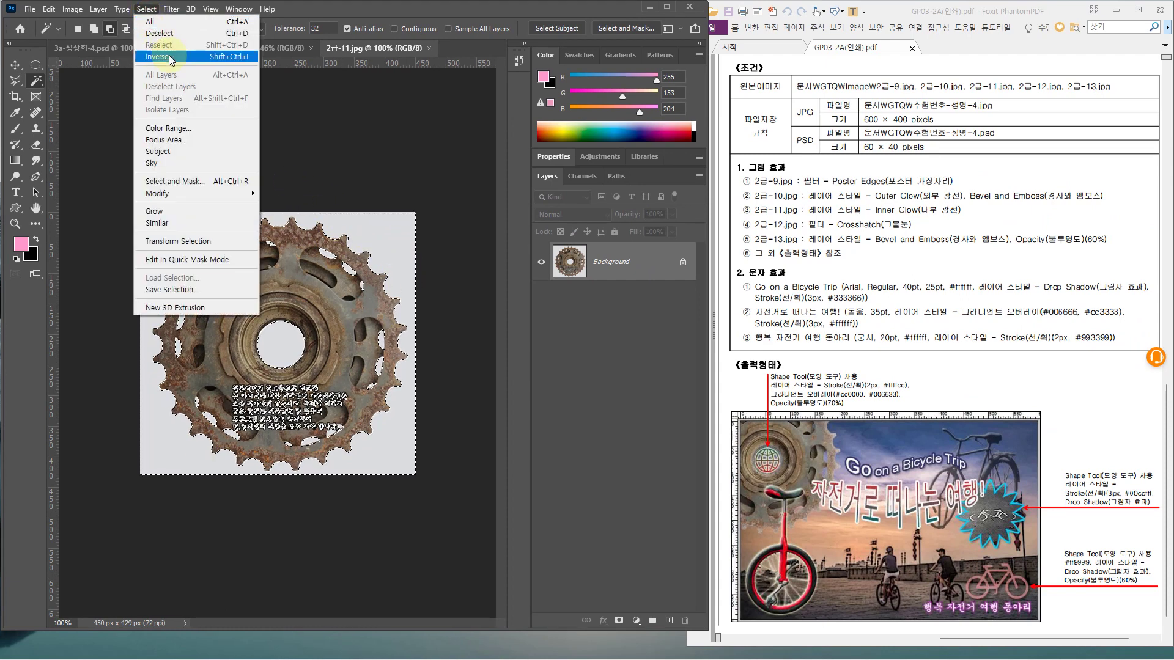
{"action": "left_click", "coordinate": [229, 57]}
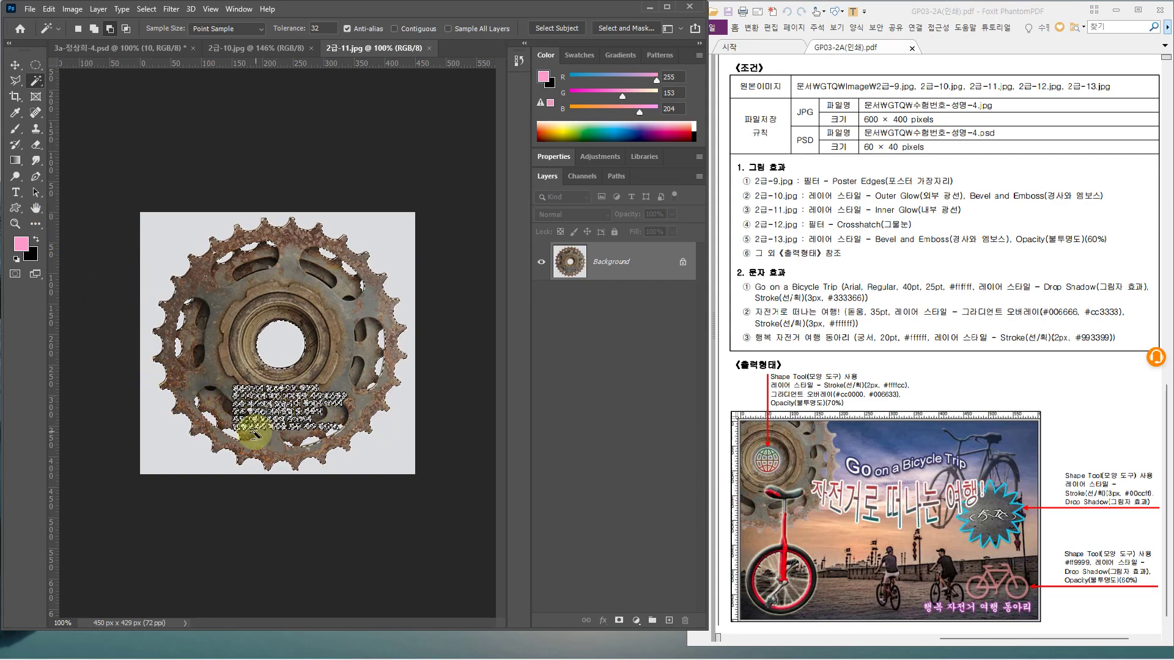
{"action": "left_click", "coordinate": [32, 88]}
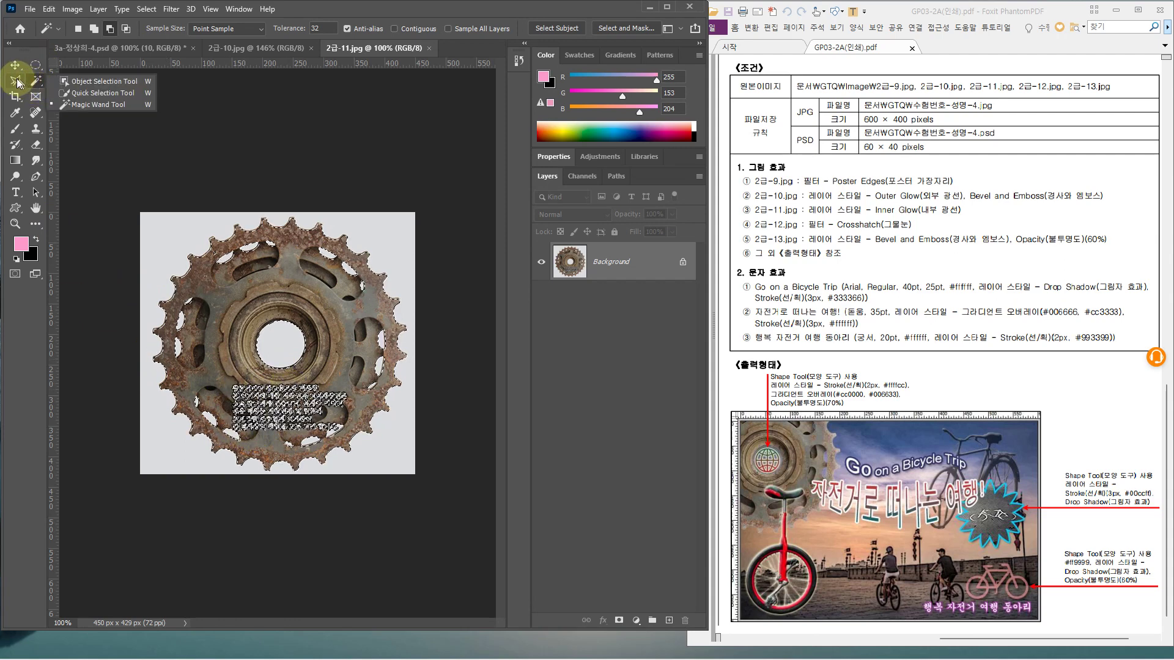
Add the white caption text block to the gear selection with the freehand Lasso in Add mode
{"action": "left_click", "coordinate": [19, 85]}
{"action": "left_click", "coordinate": [17, 83]}
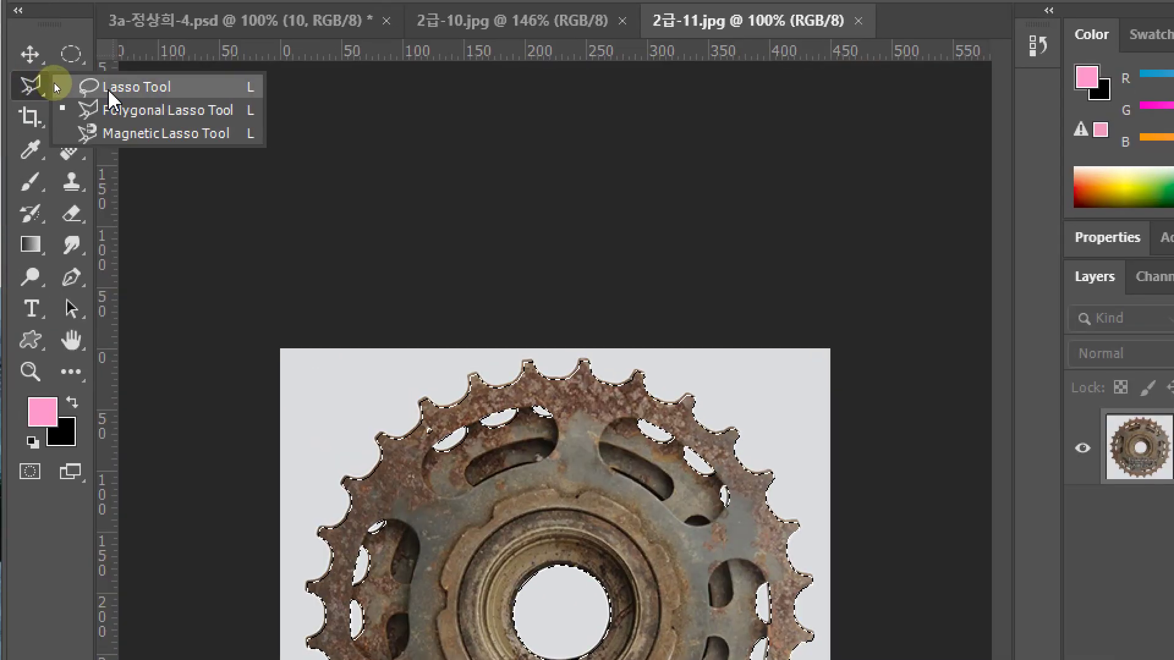
{"action": "left_click", "coordinate": [122, 88]}
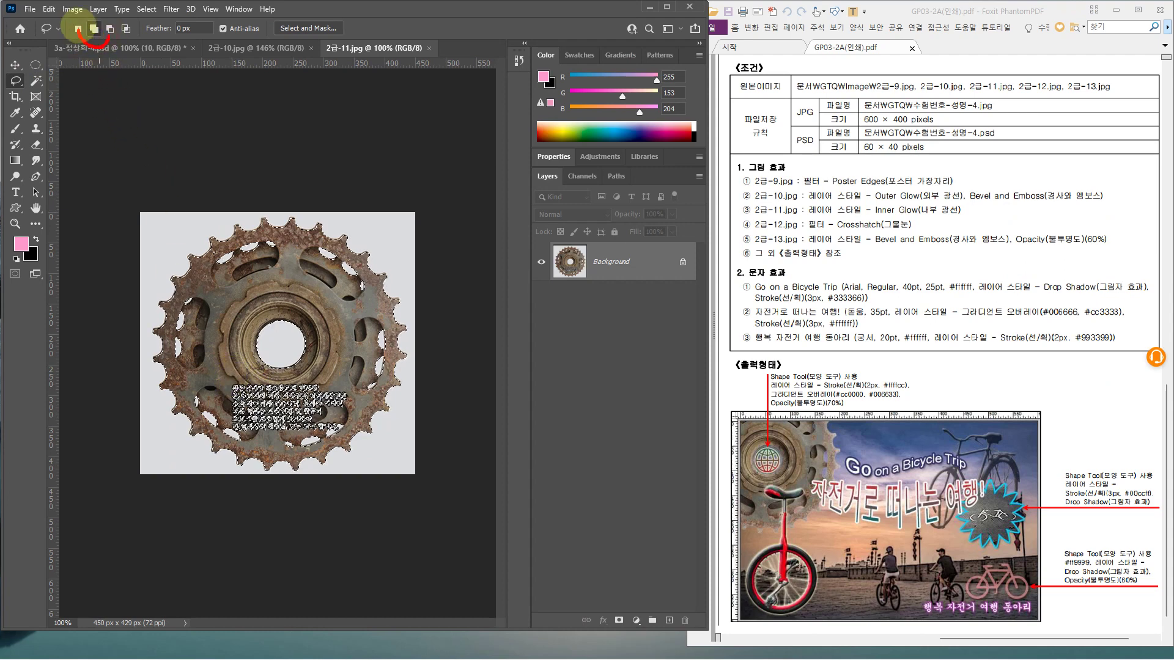
{"action": "left_click", "coordinate": [94, 28]}
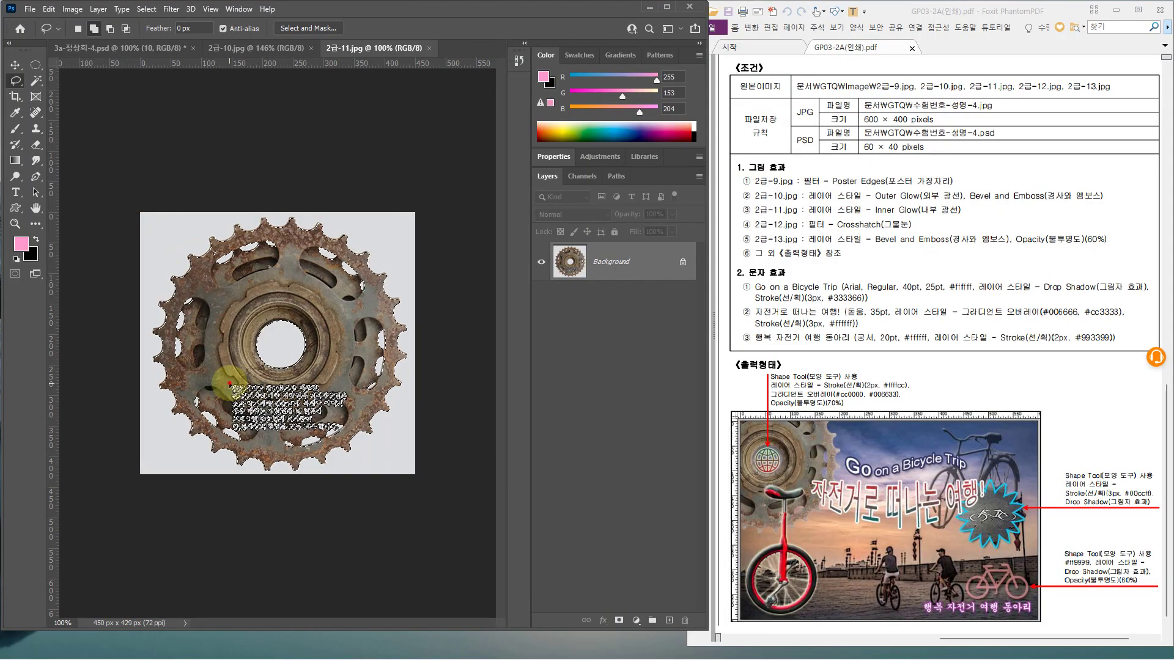
{"action": "mouse_move", "coordinate": [229, 384]}
{"action": "left_mouse_down"}
{"action": "mouse_move", "coordinate": [349, 394]}
{"action": "mouse_move", "coordinate": [330, 429]}
{"action": "mouse_move", "coordinate": [264, 440]}
{"action": "left_mouse_up"}
{"action": "mouse_move", "coordinate": [233, 430]}
{"action": "left_mouse_down"}
{"action": "mouse_move", "coordinate": [221, 389]}
{"action": "mouse_move", "coordinate": [237, 380]}
{"action": "left_mouse_up"}
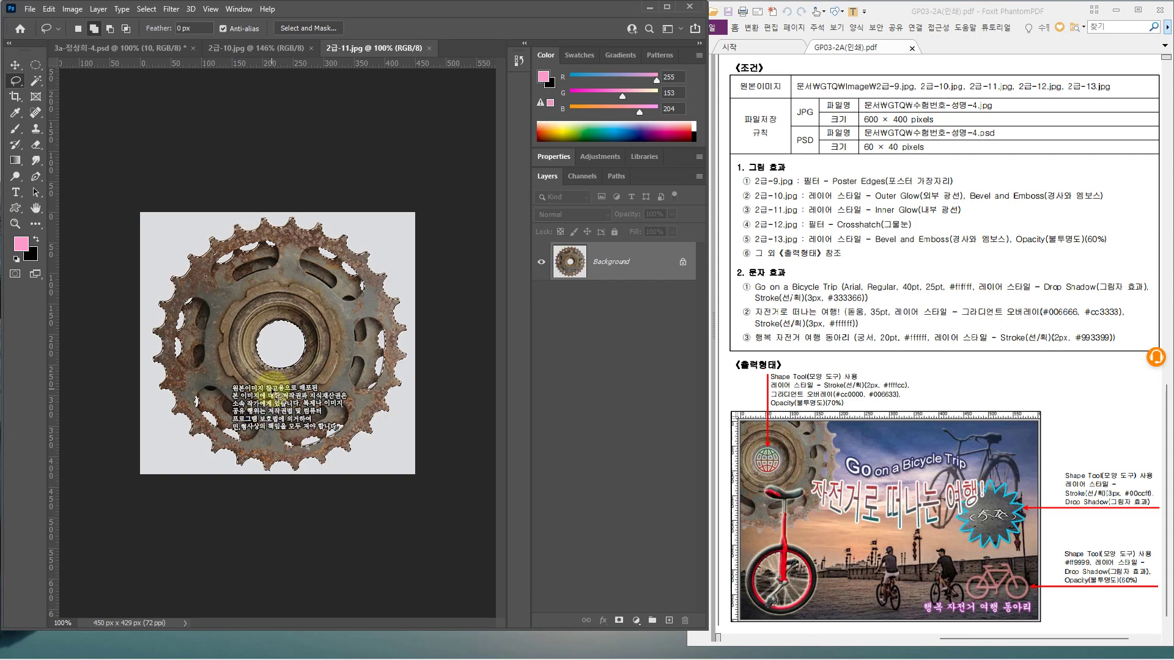
Paste the gear into the bicycle composite and shrink it into the top-left corner
{"action": "left_click", "coordinate": [95, 48]}
{"action": "key", "text": "ctrl+v"}
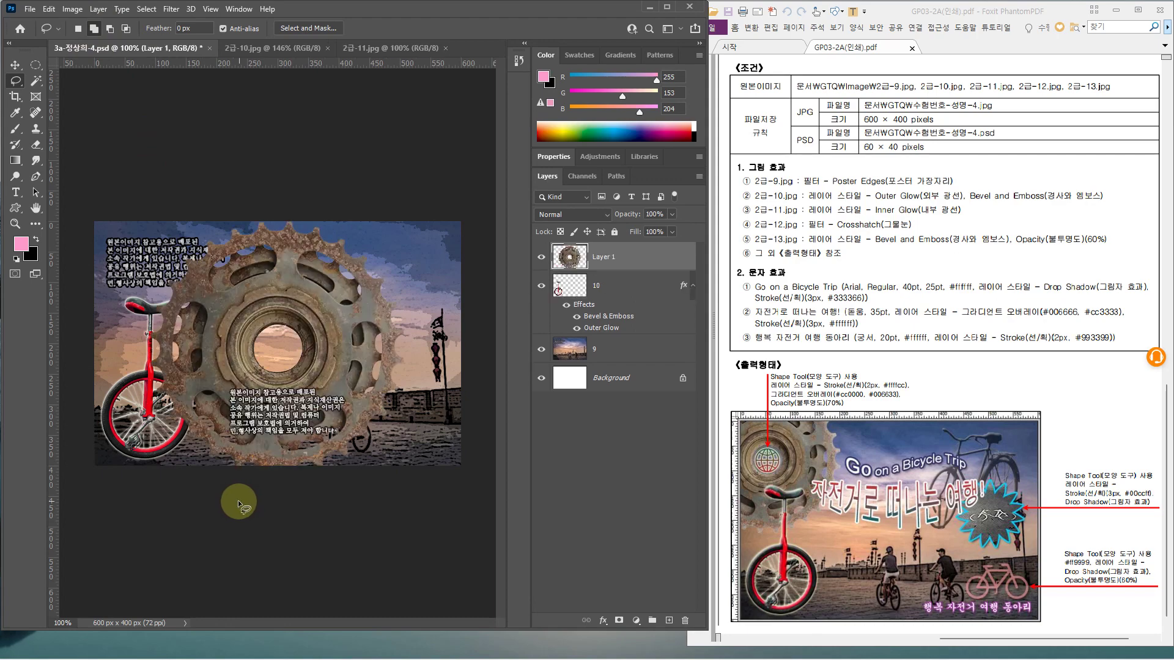
{"action": "key", "text": "ctrl+t"}
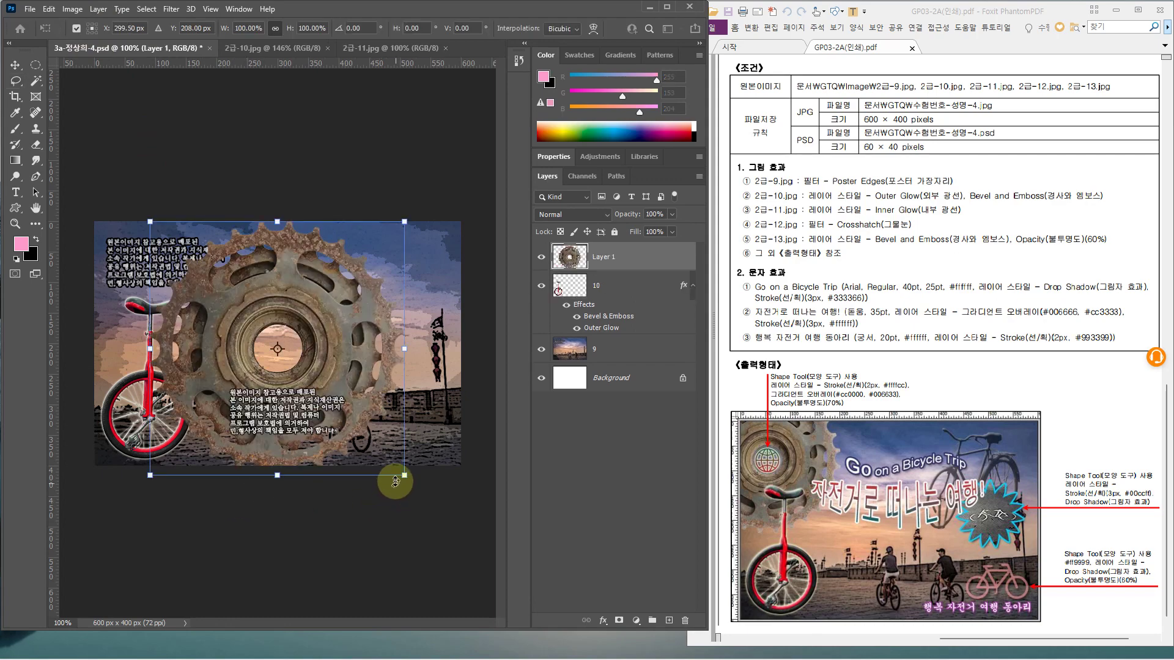
{"action": "left_click_drag", "start_coordinate": [393, 471], "coordinate": [301, 403]}
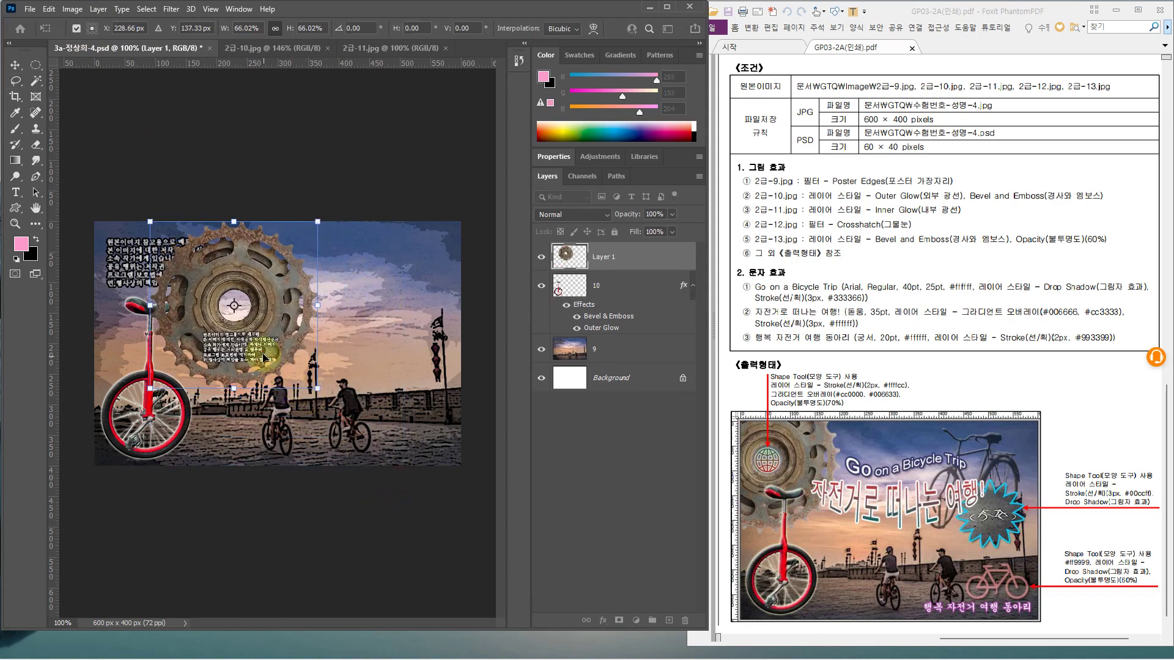
{"action": "left_click_drag", "start_coordinate": [263, 357], "coordinate": [185, 329]}
{"action": "left_click_drag", "start_coordinate": [206, 319], "coordinate": [201, 317]}
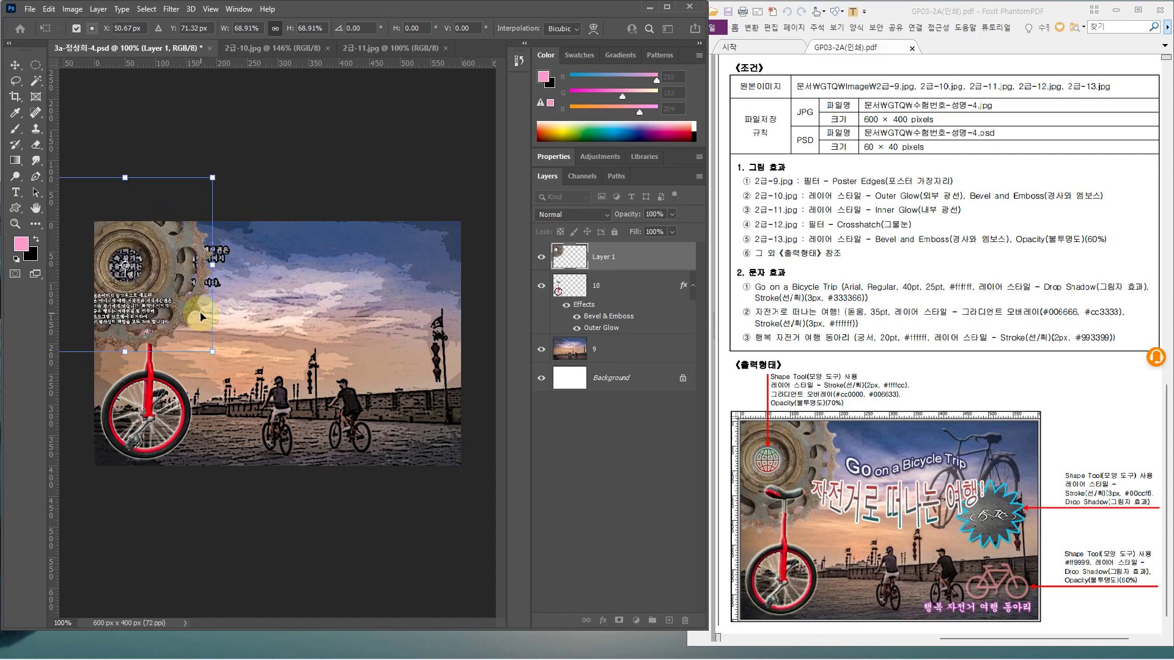
{"action": "key", "text": "Return"}
Rename the pasted gear layer to 11
{"action": "key", "text": "l"}
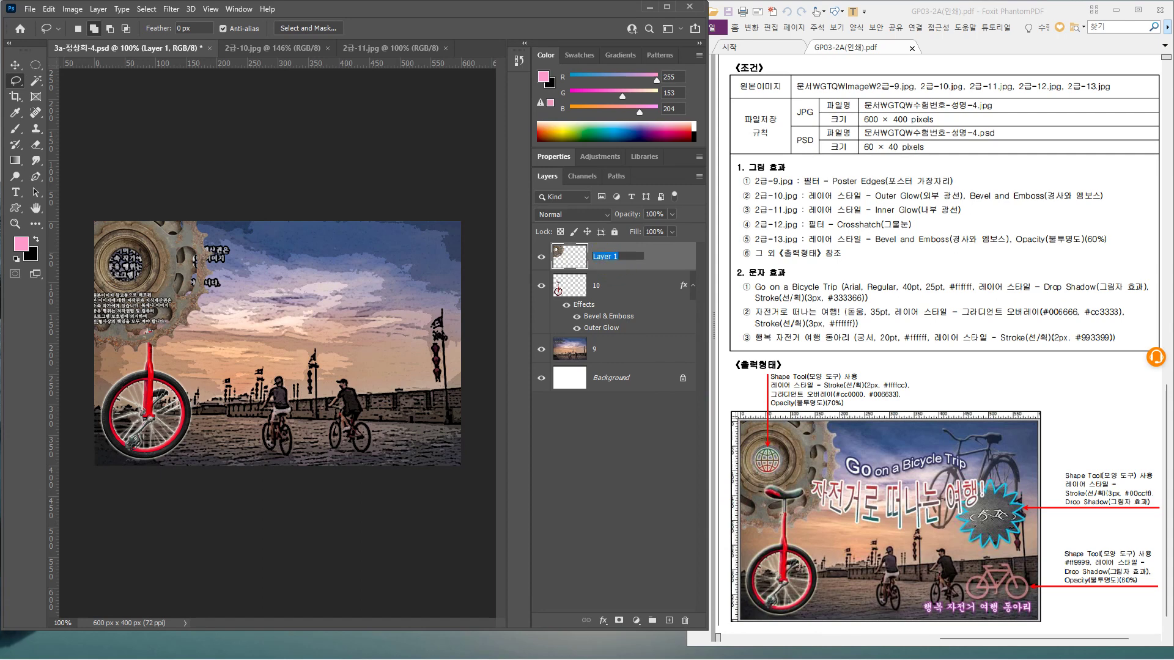
{"action": "type", "text": "11"}
{"action": "key", "text": "Return"}
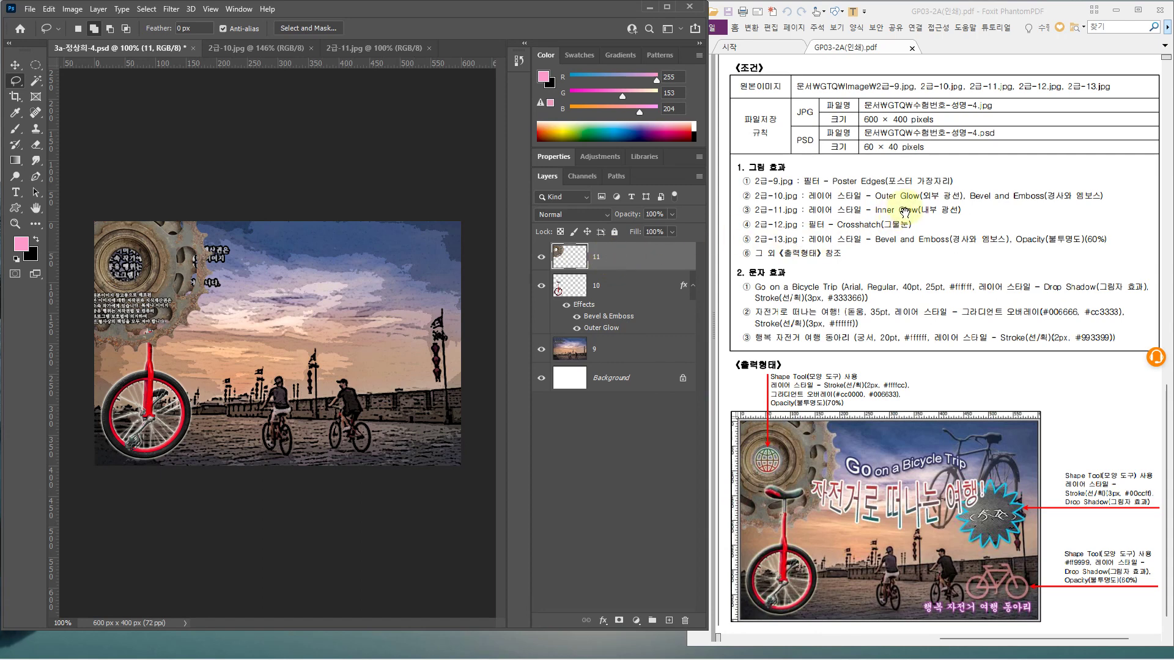
Add an Inner Glow to layer 11 and drag it below layer 10
{"action": "double_click", "coordinate": [651, 259]}
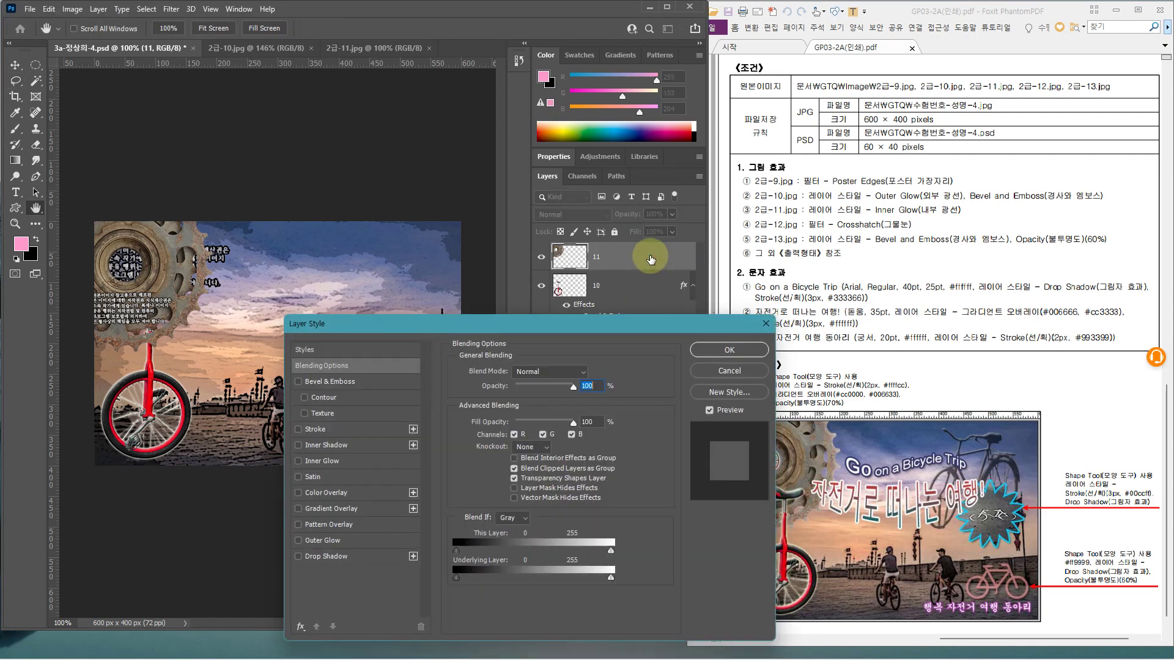
{"action": "left_click", "coordinate": [352, 460]}
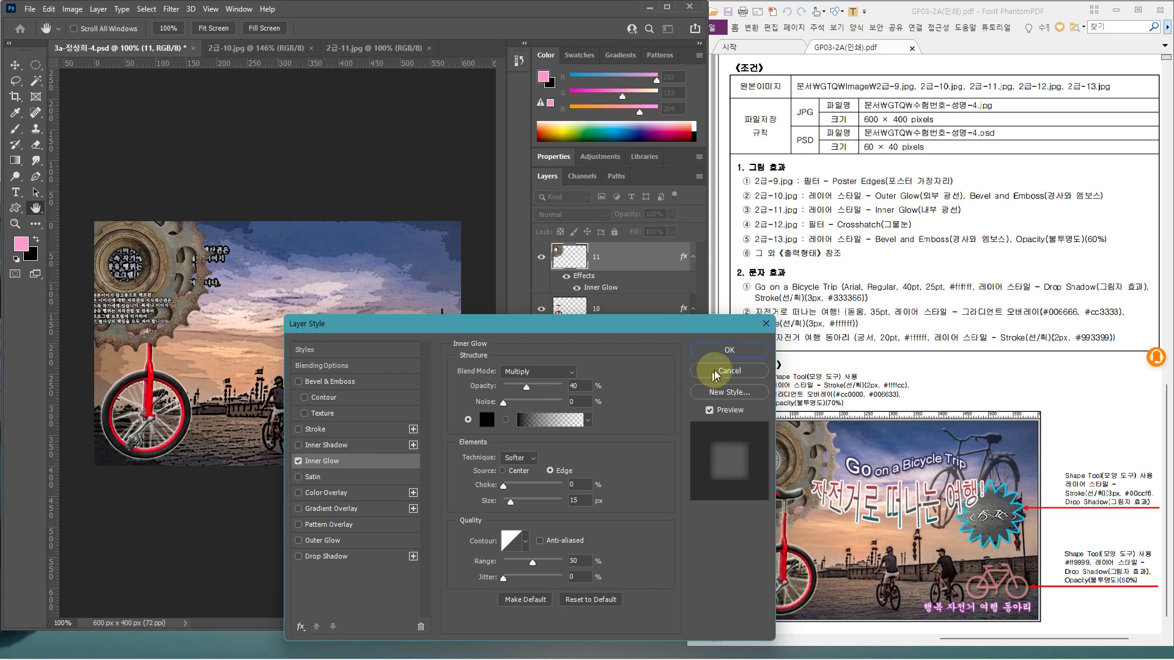
{"action": "left_click", "coordinate": [729, 353]}
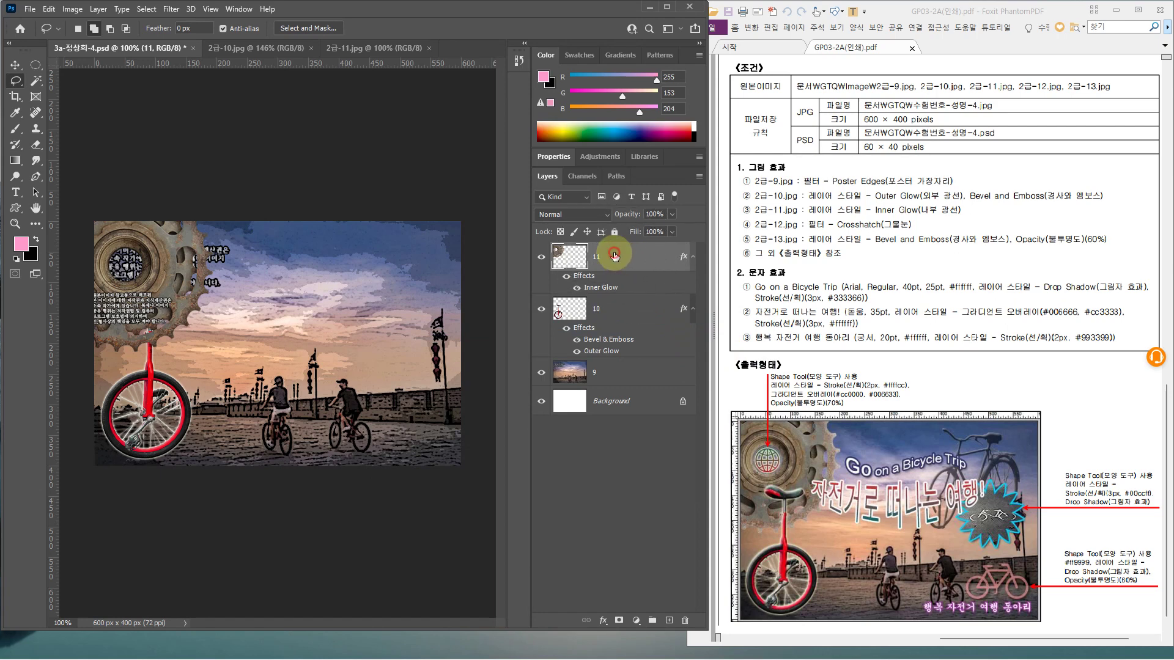
{"action": "left_click_drag", "start_coordinate": [615, 256], "coordinate": [615, 363]}
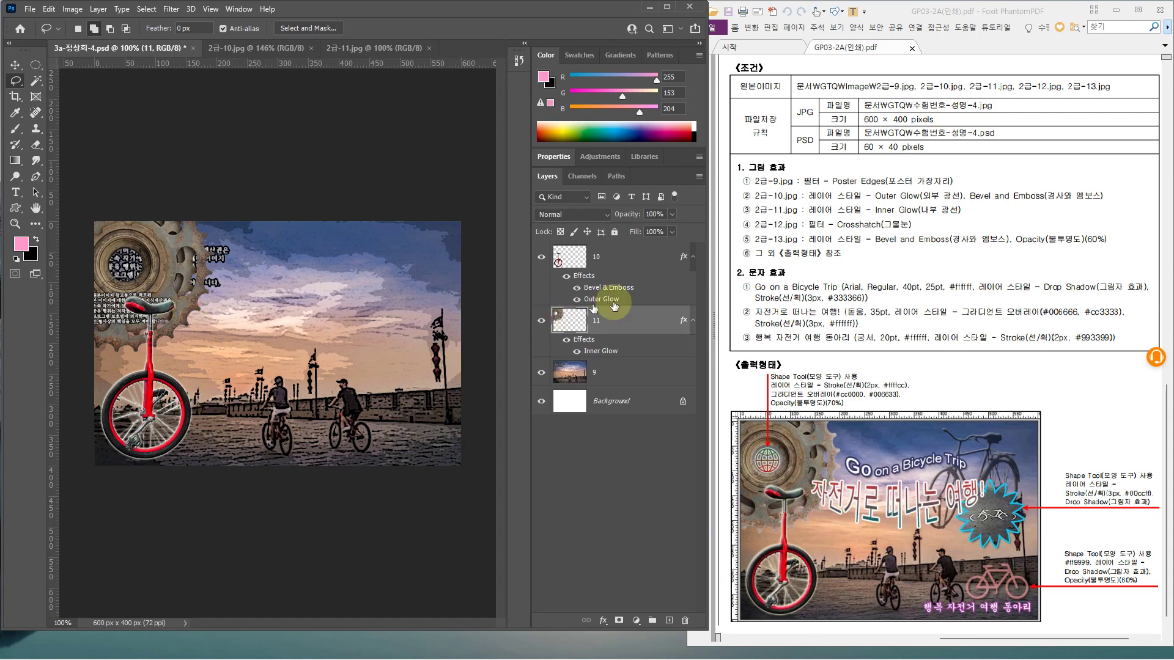
Set layer 11's Inner Glow to Screen blend mode, white colour, and 30% opacity
{"action": "double_click", "coordinate": [640, 322]}
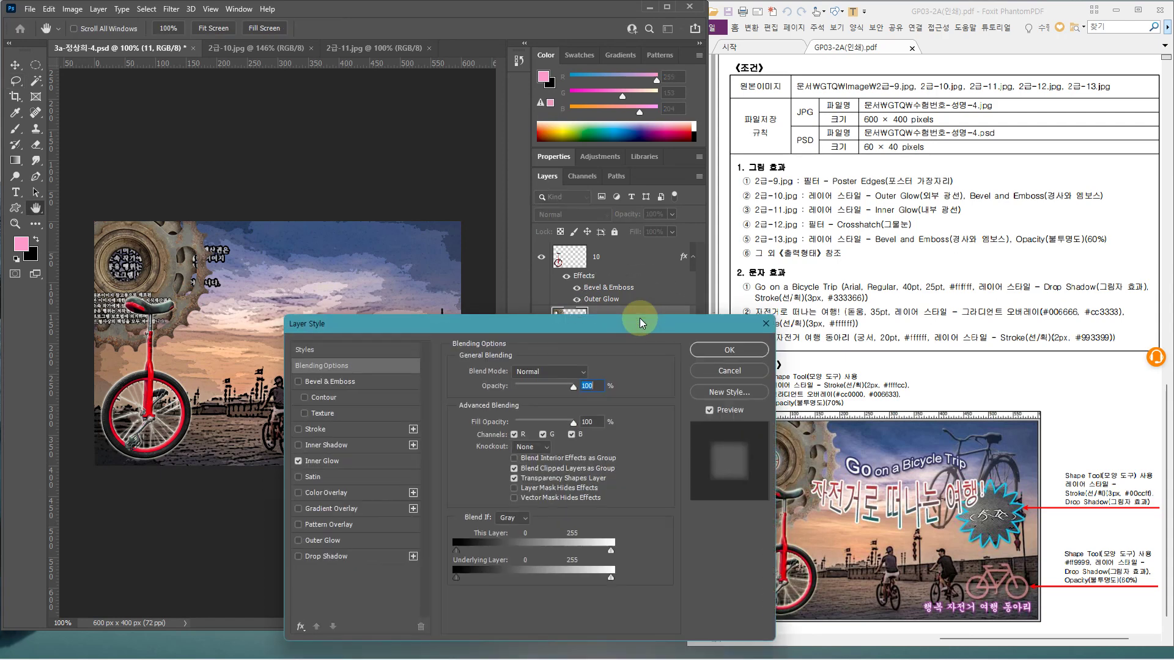
{"action": "left_click", "coordinate": [390, 460]}
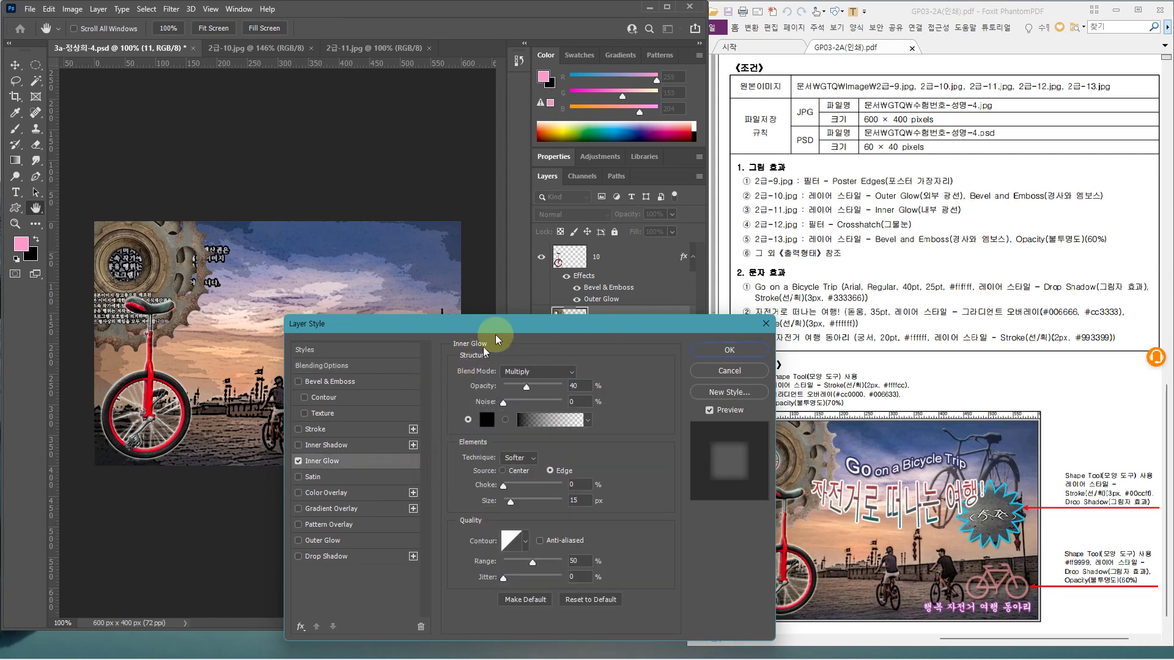
{"action": "left_click_drag", "start_coordinate": [496, 325], "coordinate": [320, 362]}
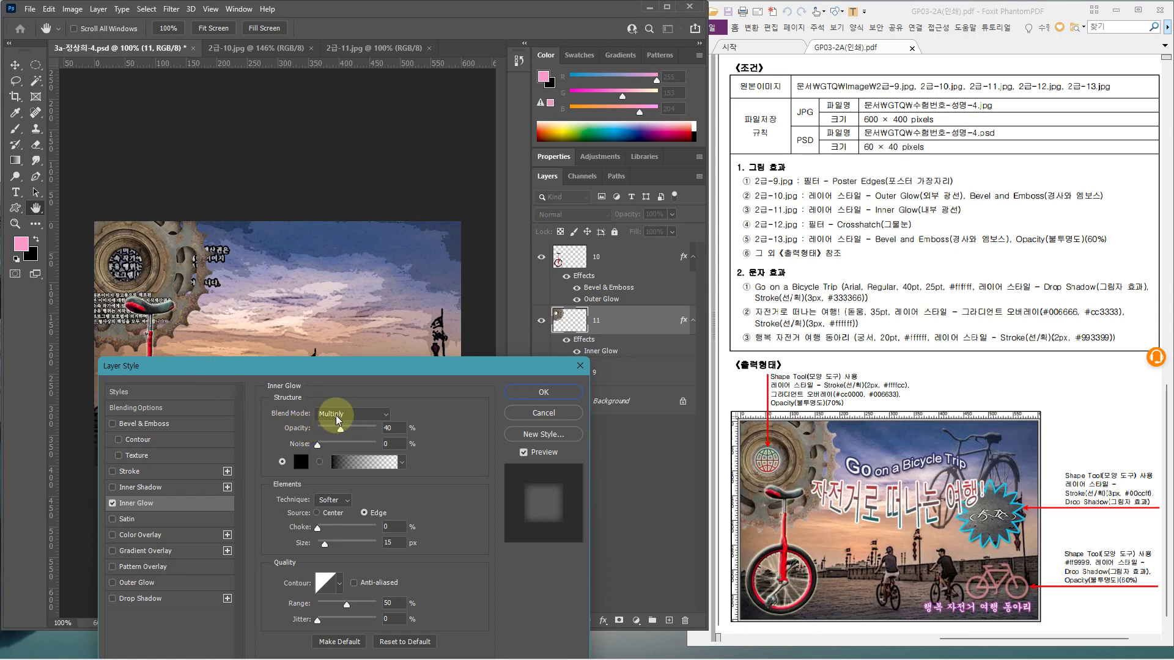
{"action": "left_click", "coordinate": [335, 416]}
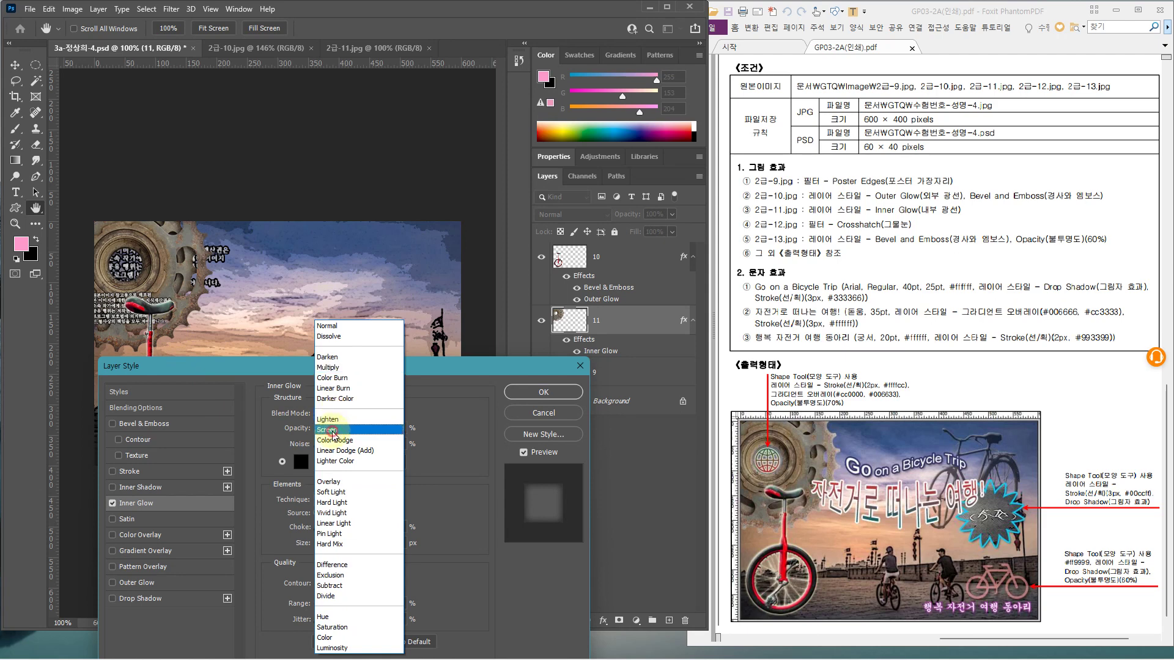
{"action": "left_click", "coordinate": [333, 430]}
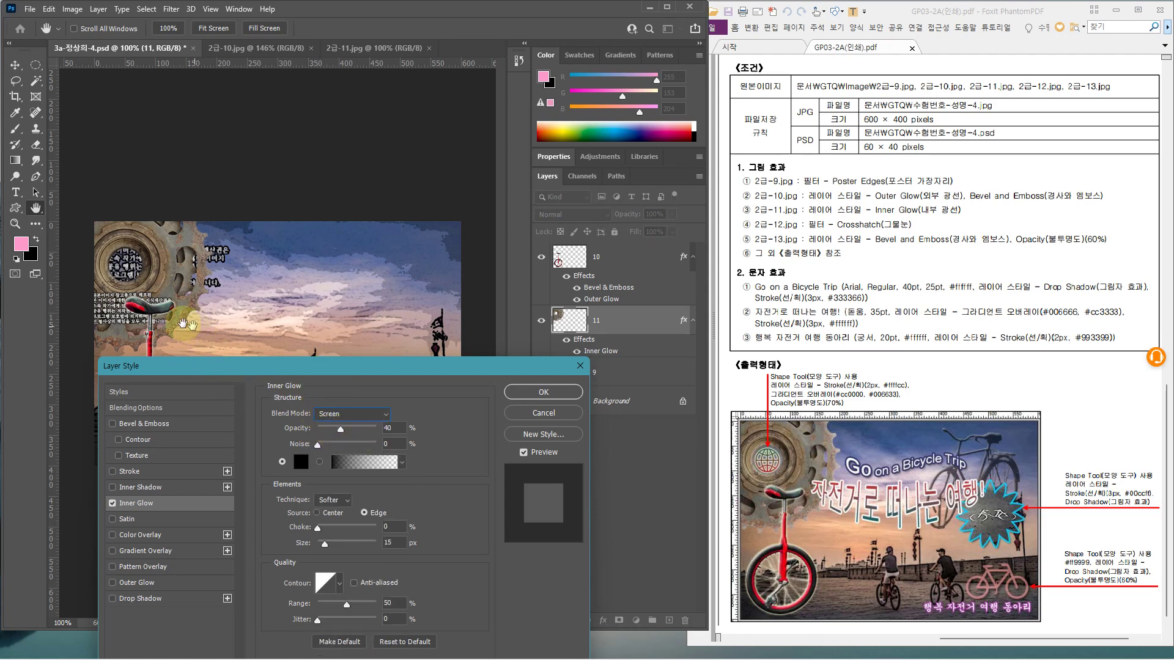
{"action": "left_click_drag", "start_coordinate": [340, 430], "coordinate": [337, 429]}
{"action": "left_click", "coordinate": [300, 462]}
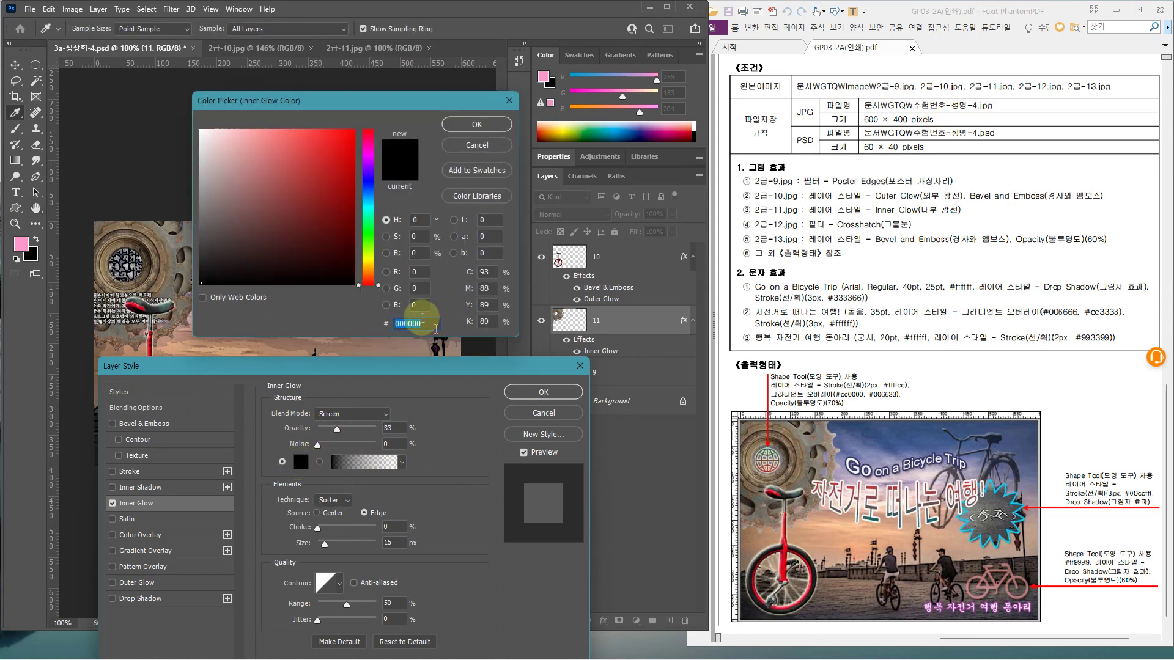
{"action": "left_click", "coordinate": [201, 131]}
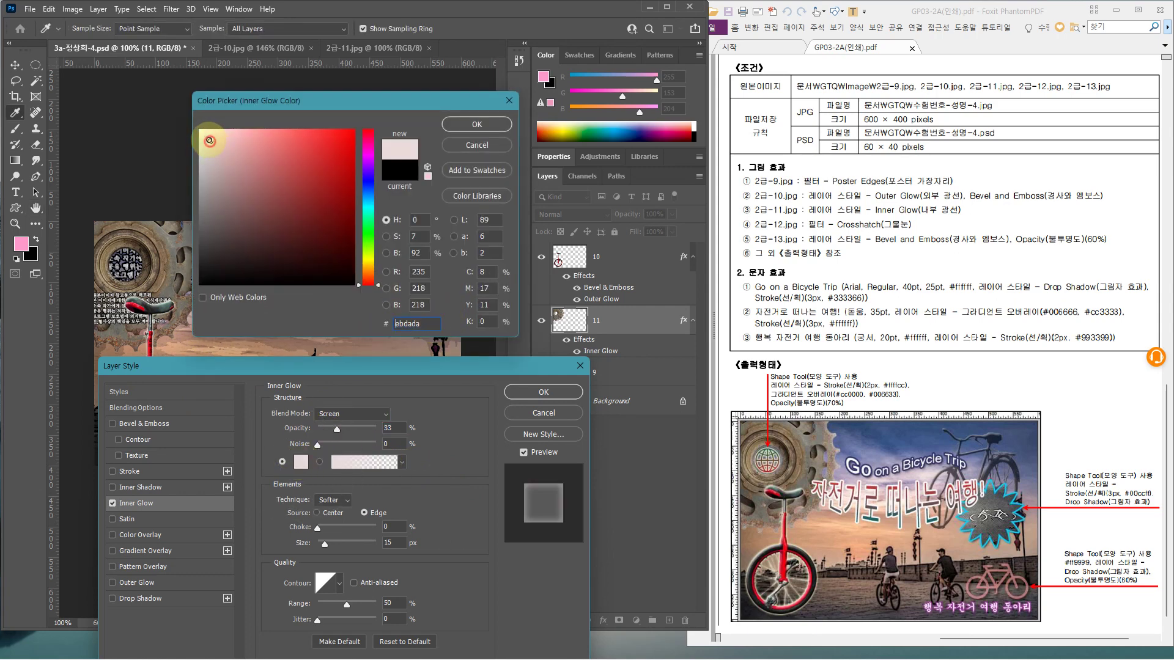
{"action": "left_click", "coordinate": [471, 124]}
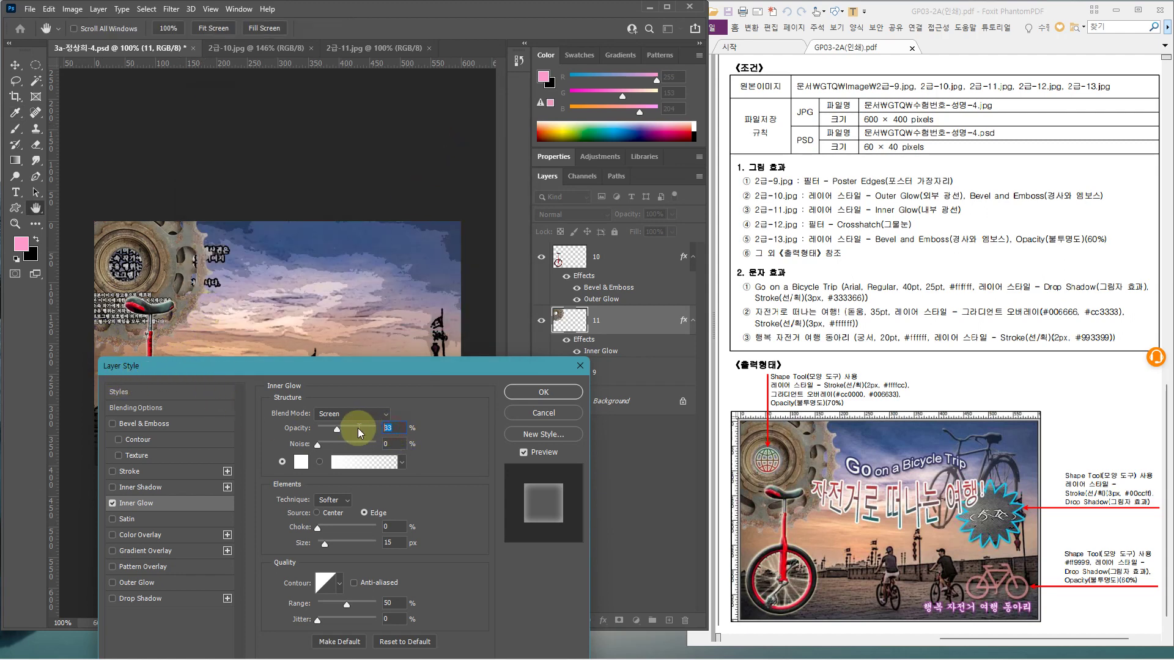
{"action": "type", "text": "40"}
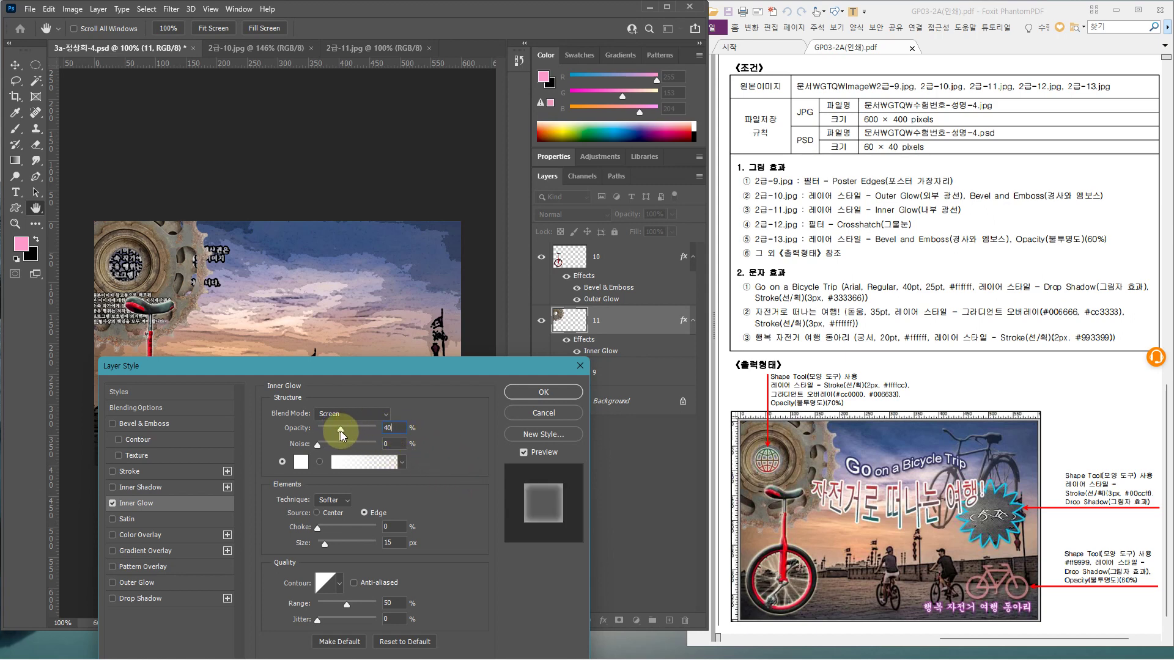
{"action": "left_click_drag", "start_coordinate": [347, 430], "coordinate": [335, 427]}
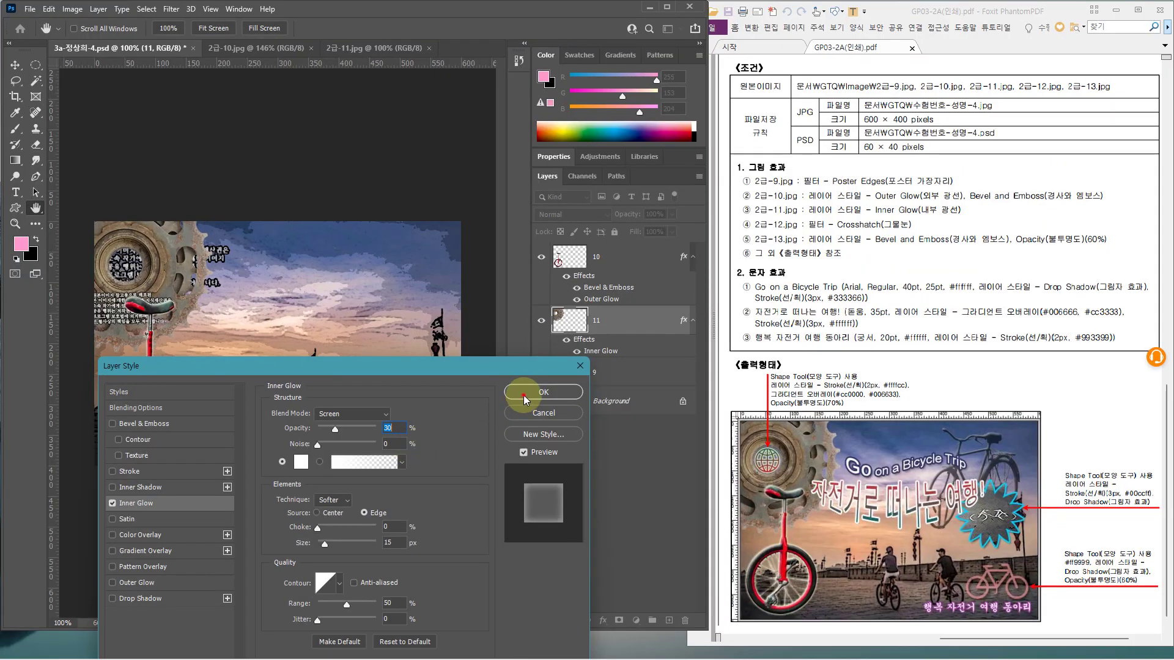
{"action": "left_click", "coordinate": [962, 296]}
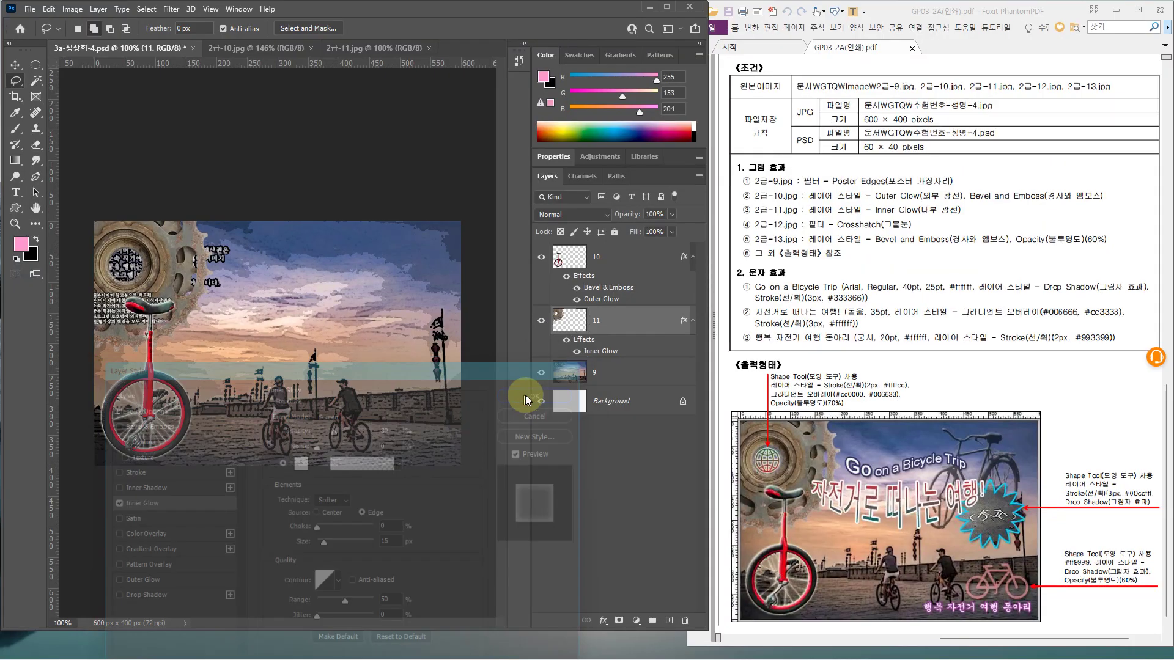
Open 2급-12.jpg and 2급-13.jpg from the Image folder
{"action": "left_click", "coordinate": [29, 9]}
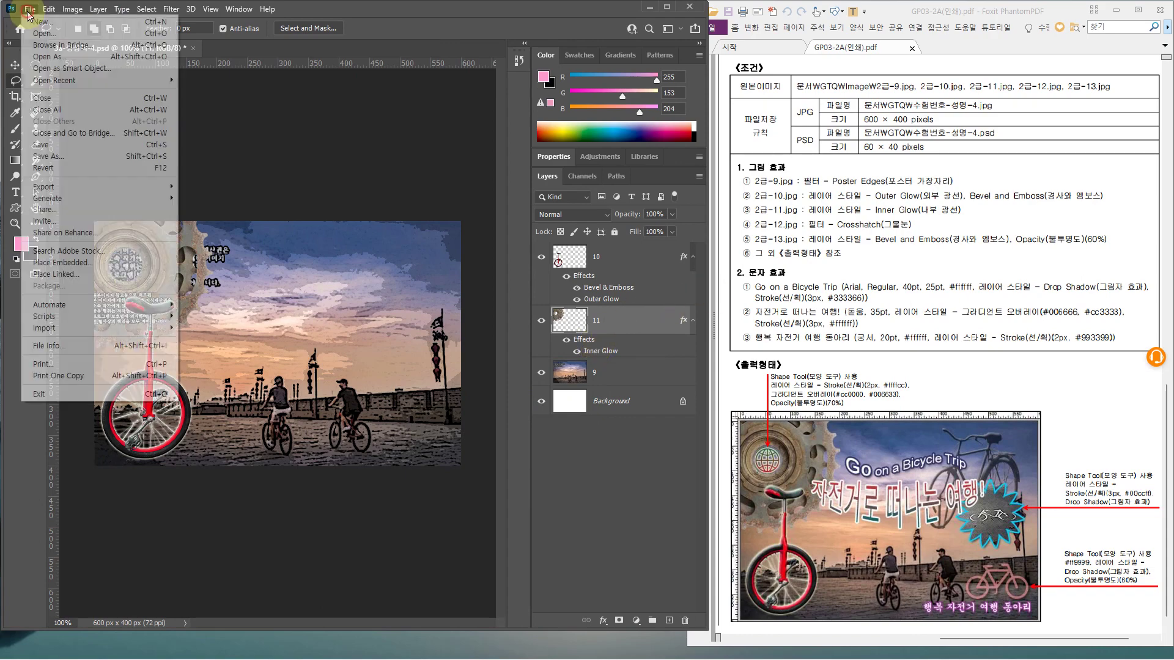
{"action": "left_click", "coordinate": [46, 43]}
{"action": "double_click", "coordinate": [324, 192]}
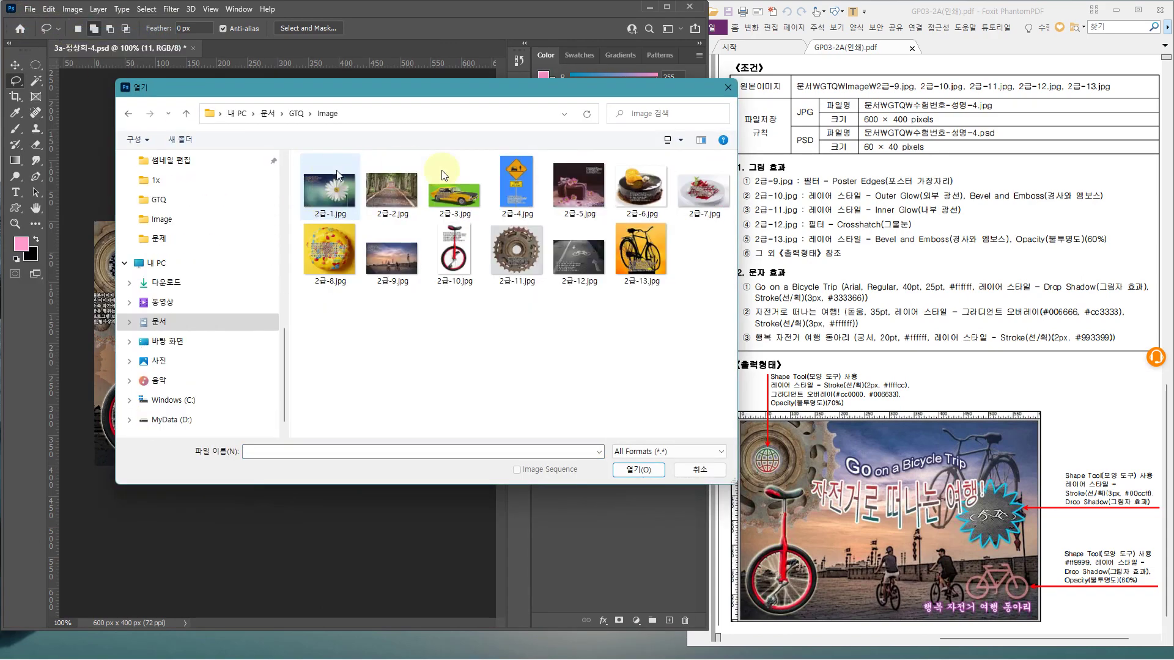
{"action": "left_click", "coordinate": [578, 267]}
{"action": "left_click", "coordinate": [634, 267], "text": "ctrl"}
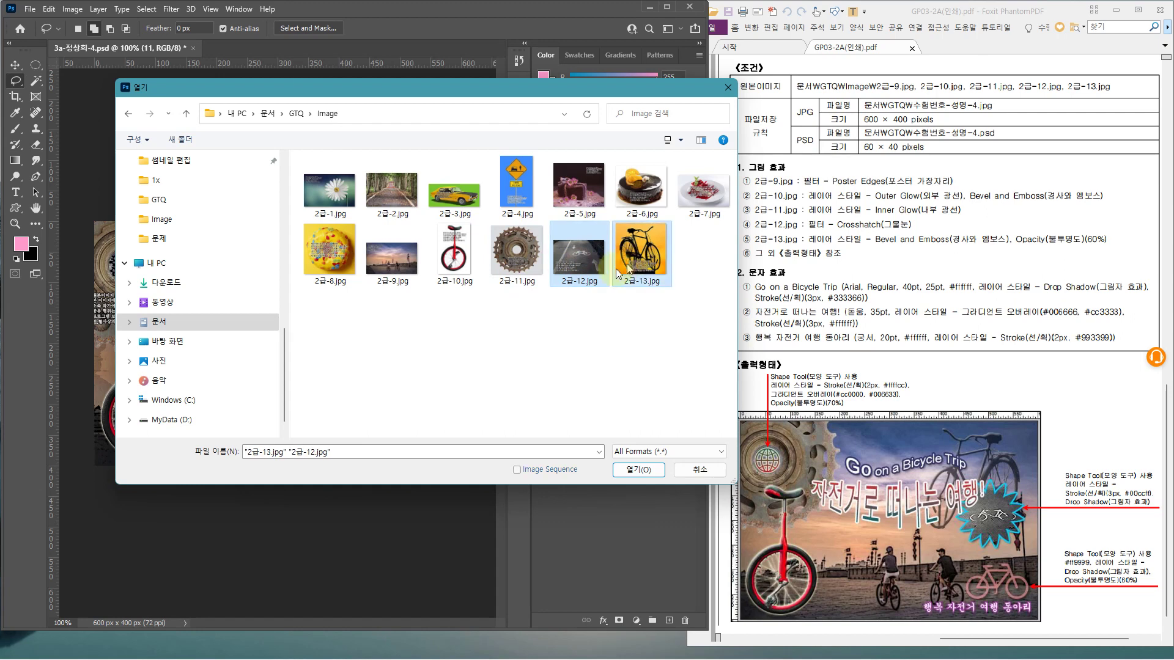
{"action": "key", "text": "Return"}
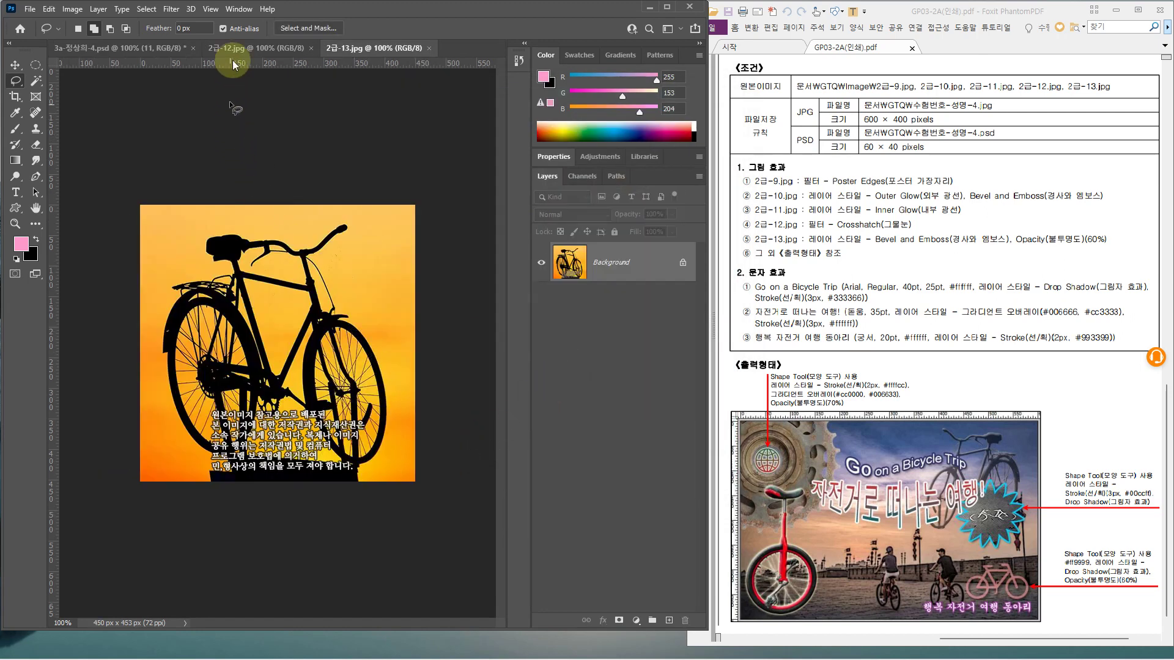
Select all of the 2급-12.jpg bike-path photo
{"action": "left_click", "coordinate": [232, 53]}
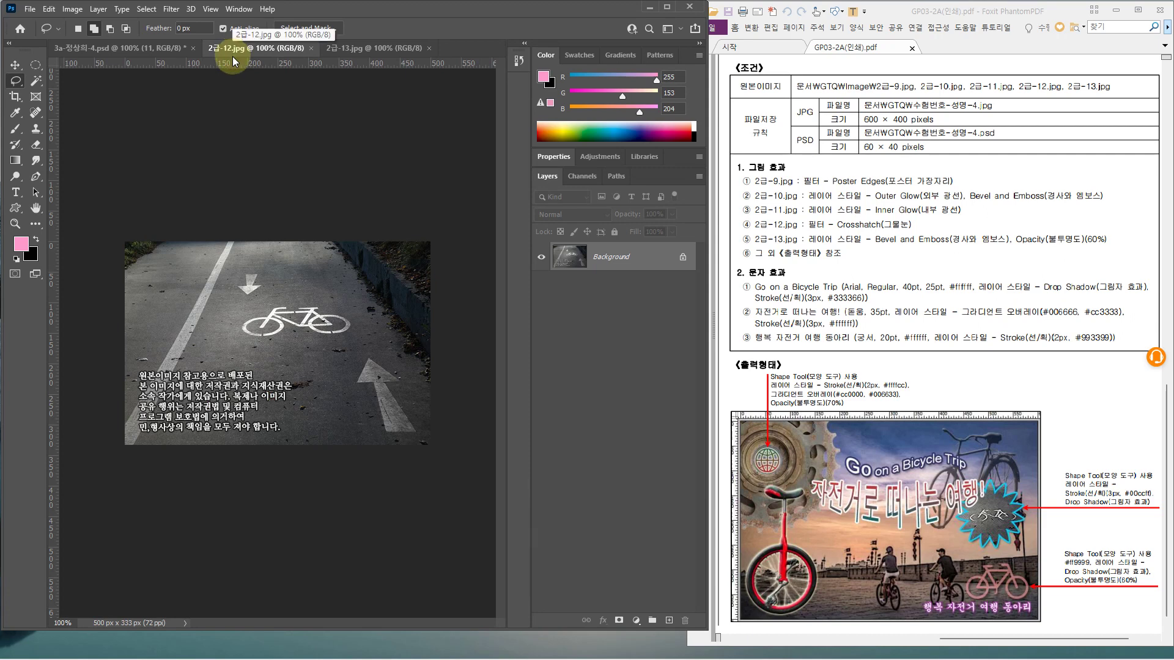
{"action": "left_click", "coordinate": [614, 269]}
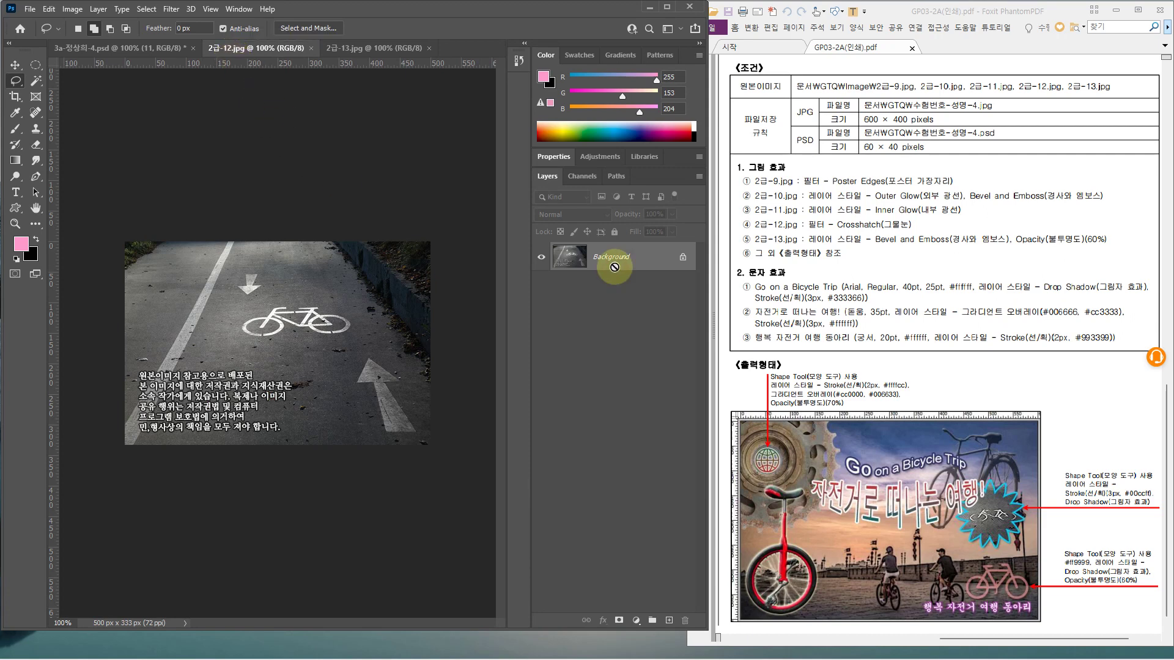
{"action": "key", "text": "ctrl+a"}
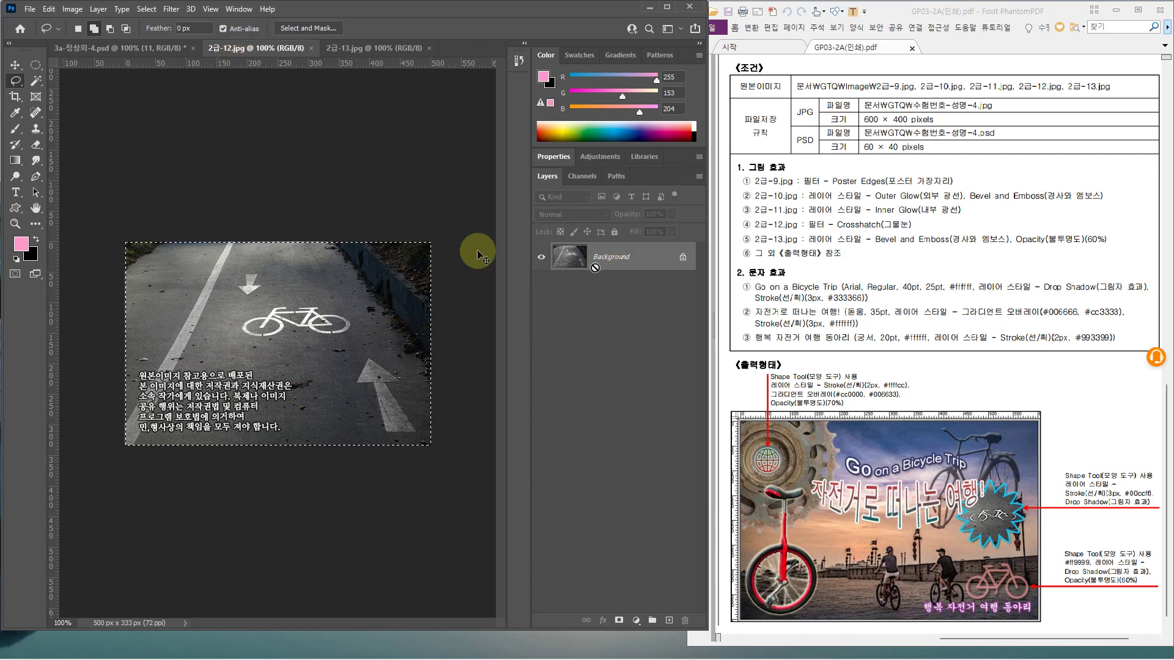
Paste the bike-path photo at about 44% on the right as layer 12, topmost in the stack
{"action": "left_click", "coordinate": [75, 49]}
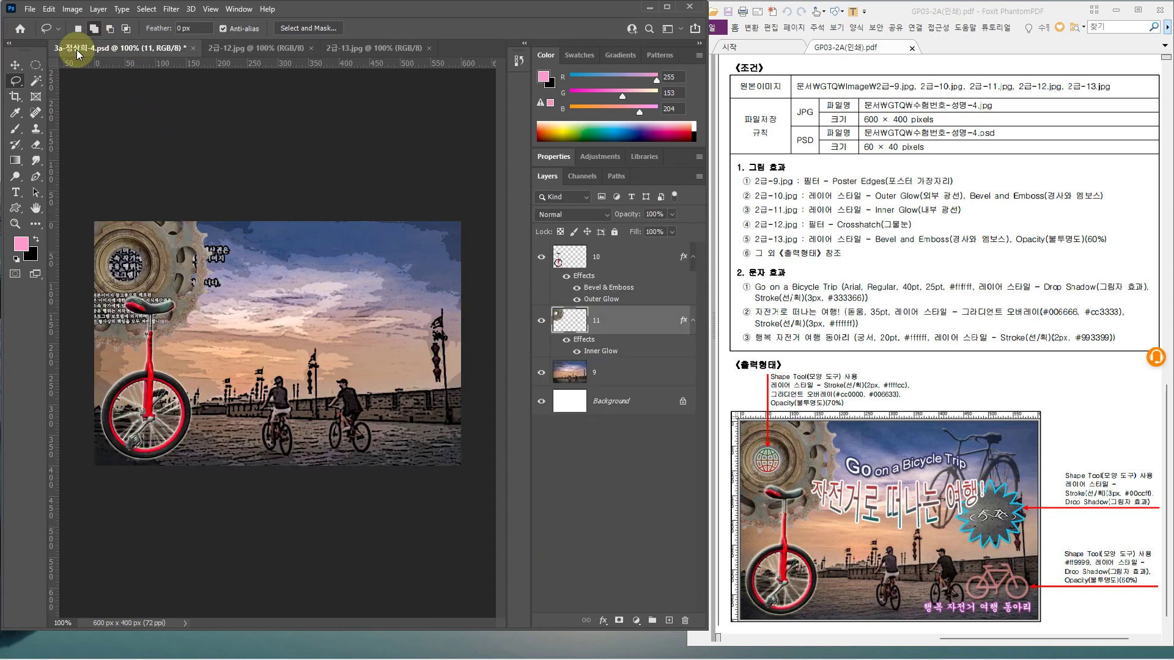
{"action": "key", "text": "ctrl+v"}
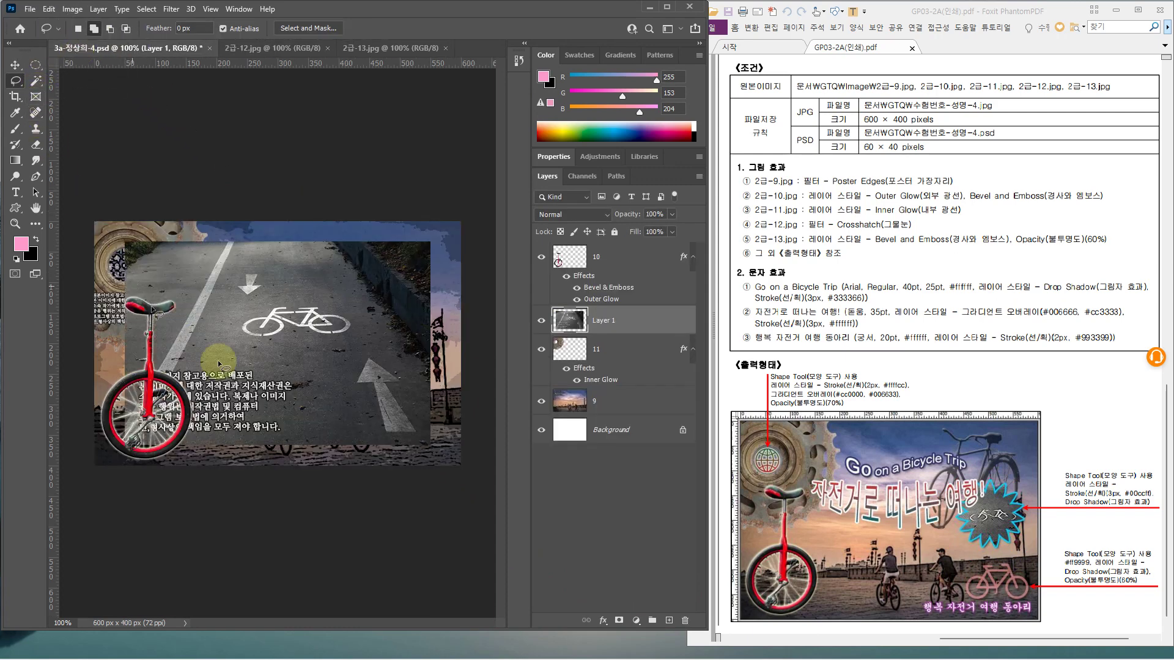
{"action": "key", "text": "ctrl+t"}
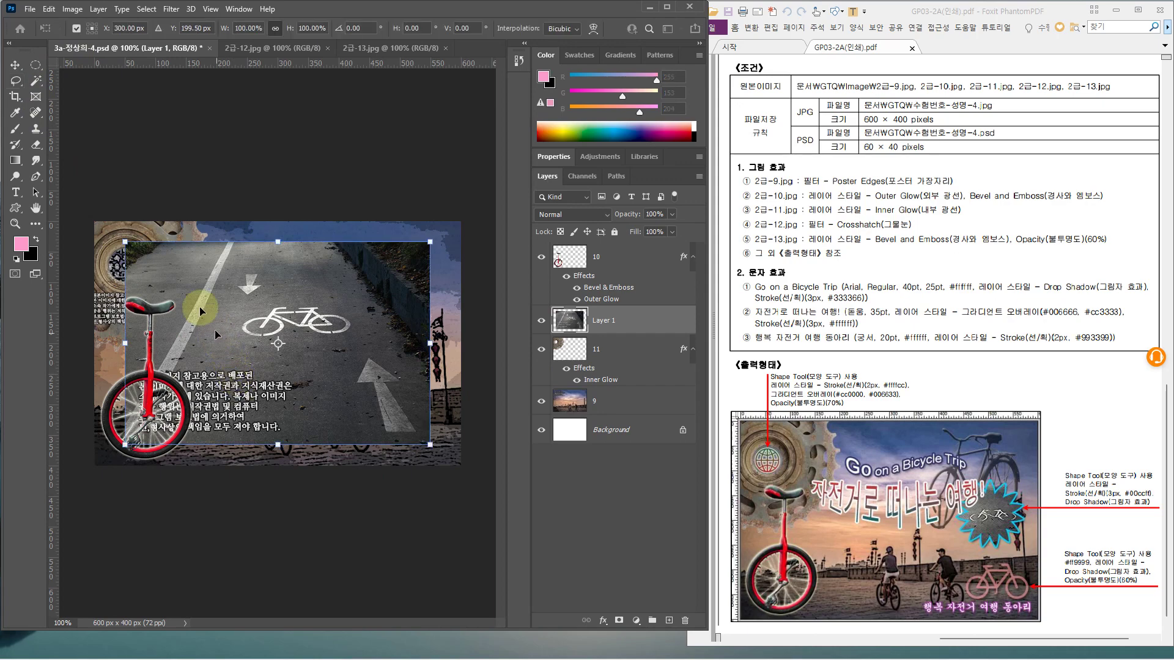
{"action": "left_click_drag", "start_coordinate": [123, 241], "coordinate": [297, 357]}
{"action": "left_click_drag", "start_coordinate": [335, 391], "coordinate": [360, 357]}
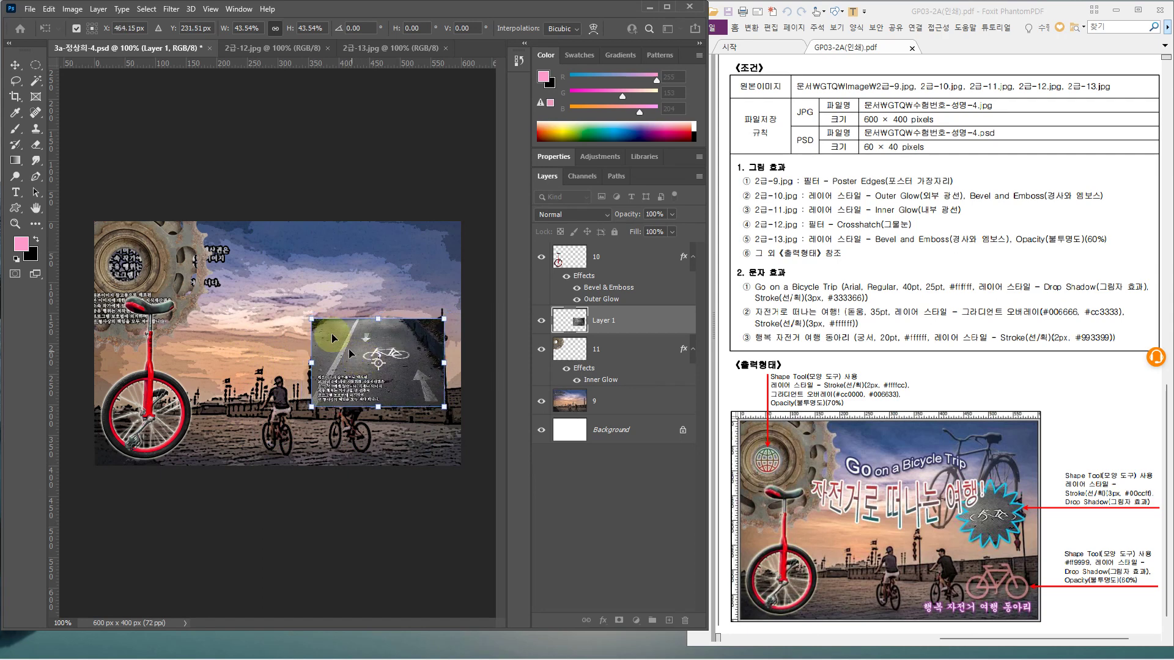
{"action": "left_click_drag", "start_coordinate": [312, 316], "coordinate": [310, 316]}
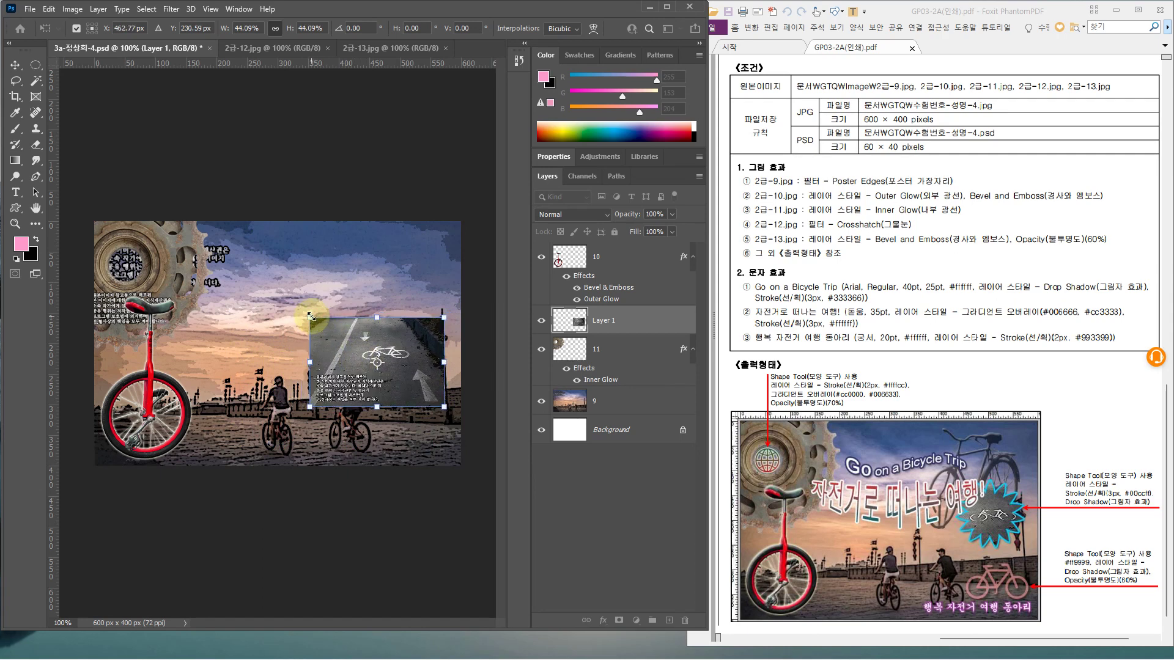
{"action": "key", "text": "Return"}
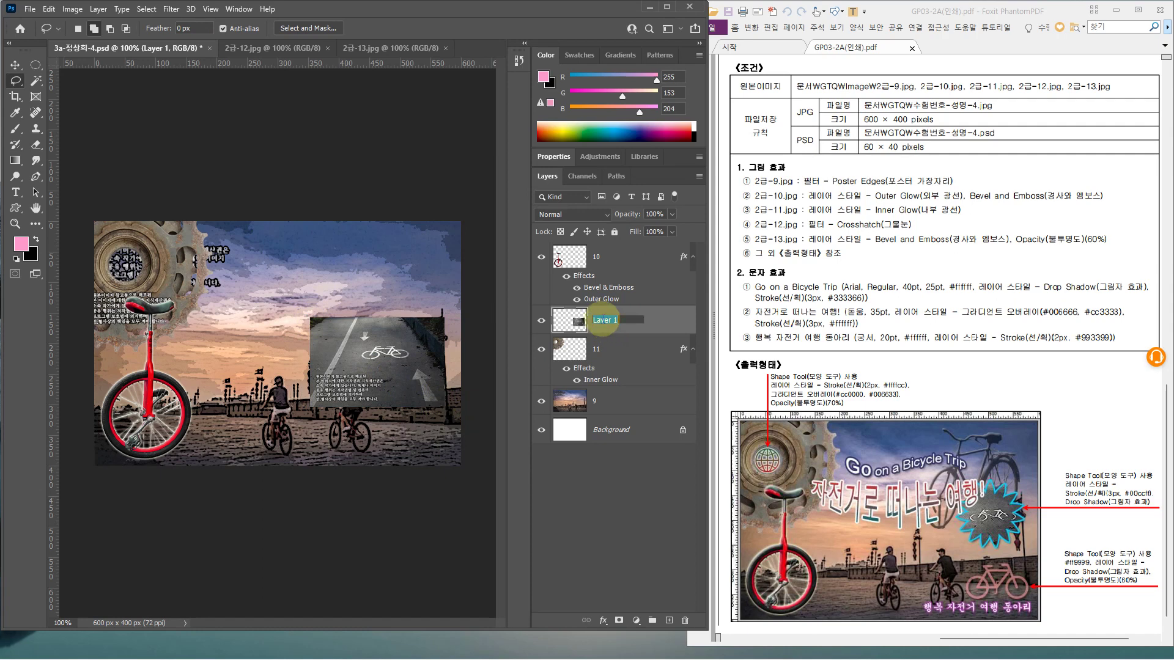
{"action": "key", "text": "Return"}
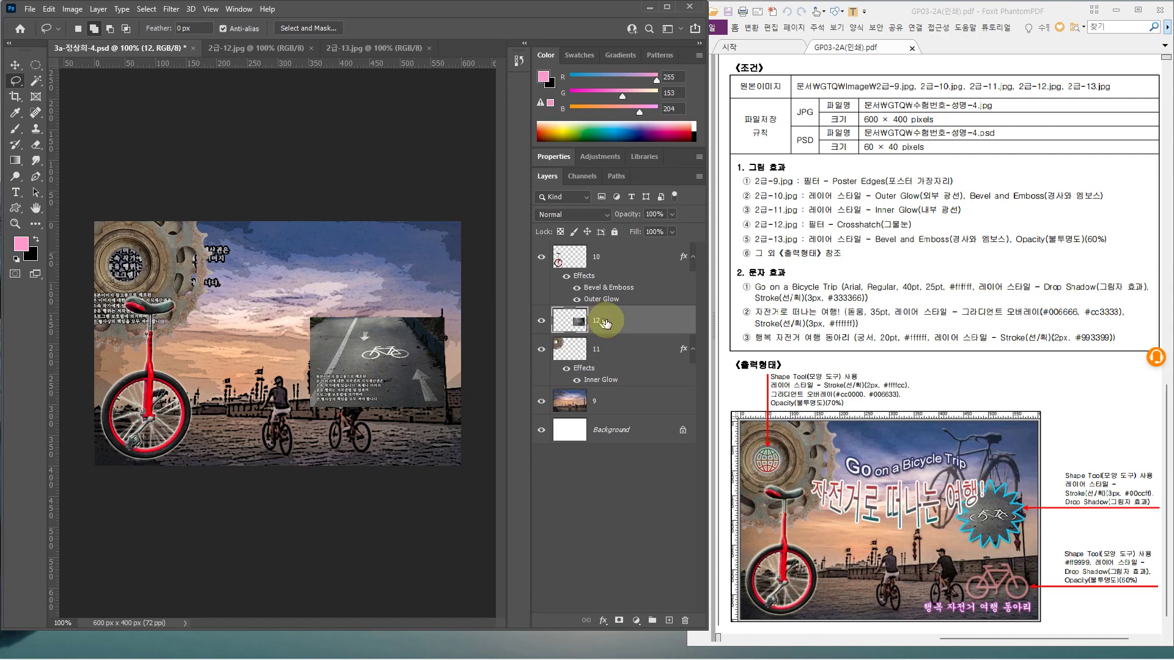
{"action": "left_click_drag", "start_coordinate": [610, 324], "coordinate": [600, 242]}
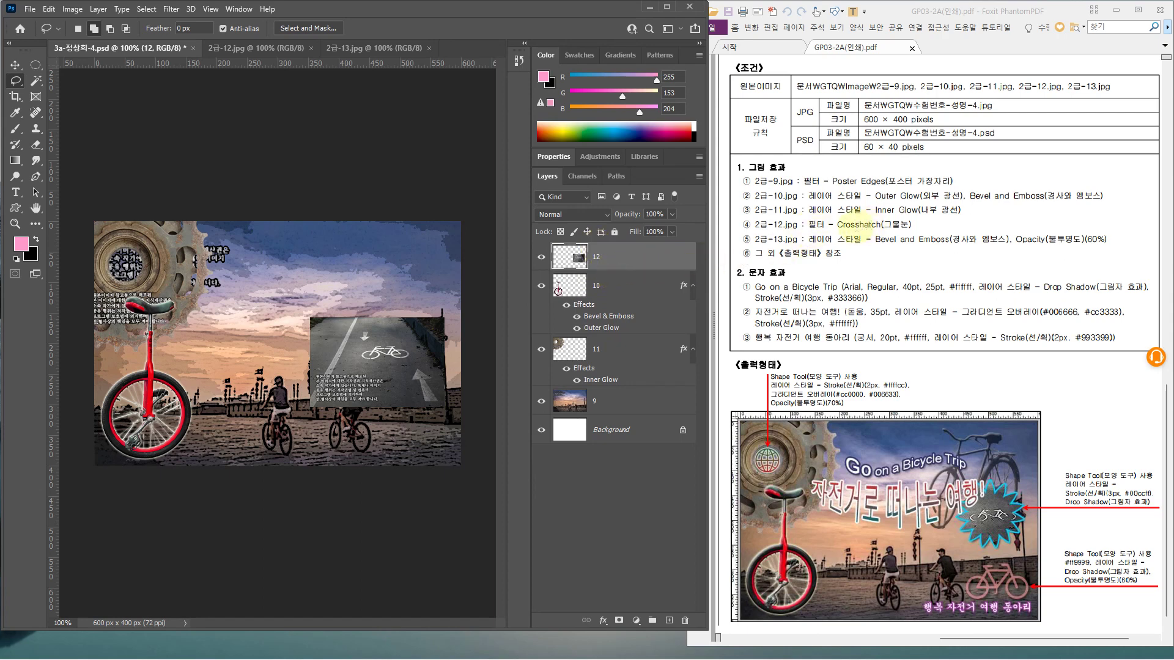
Apply the Crosshatch filter from the Filter Gallery to layer 12's photo
{"action": "left_click", "coordinate": [171, 10]}
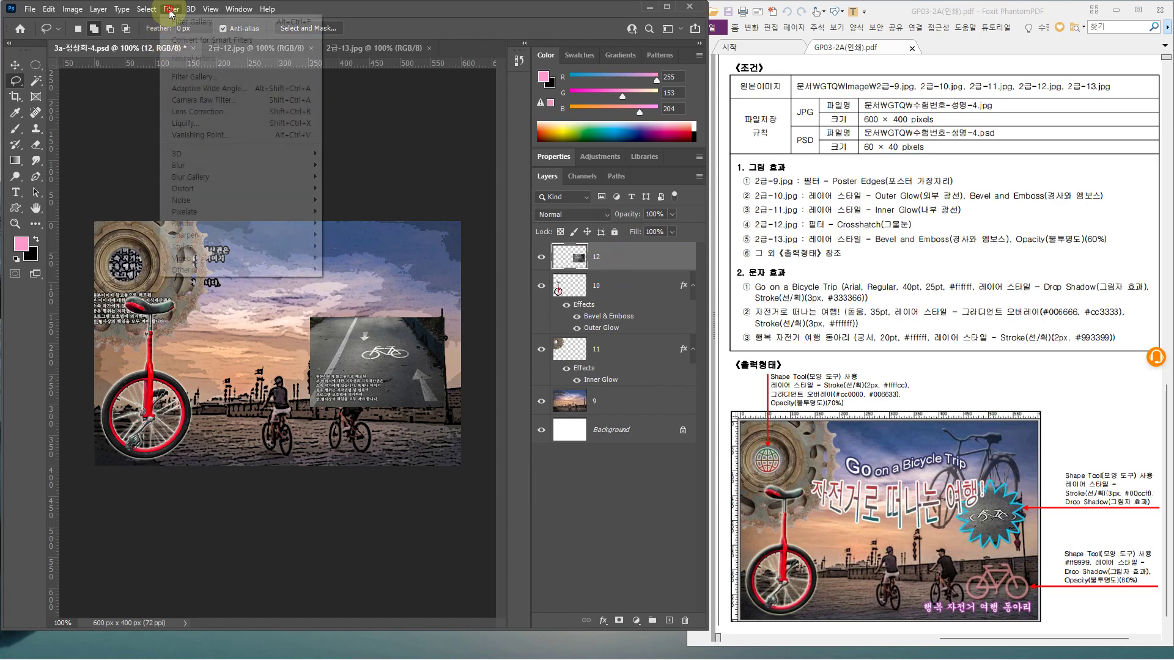
{"action": "left_click", "coordinate": [193, 78]}
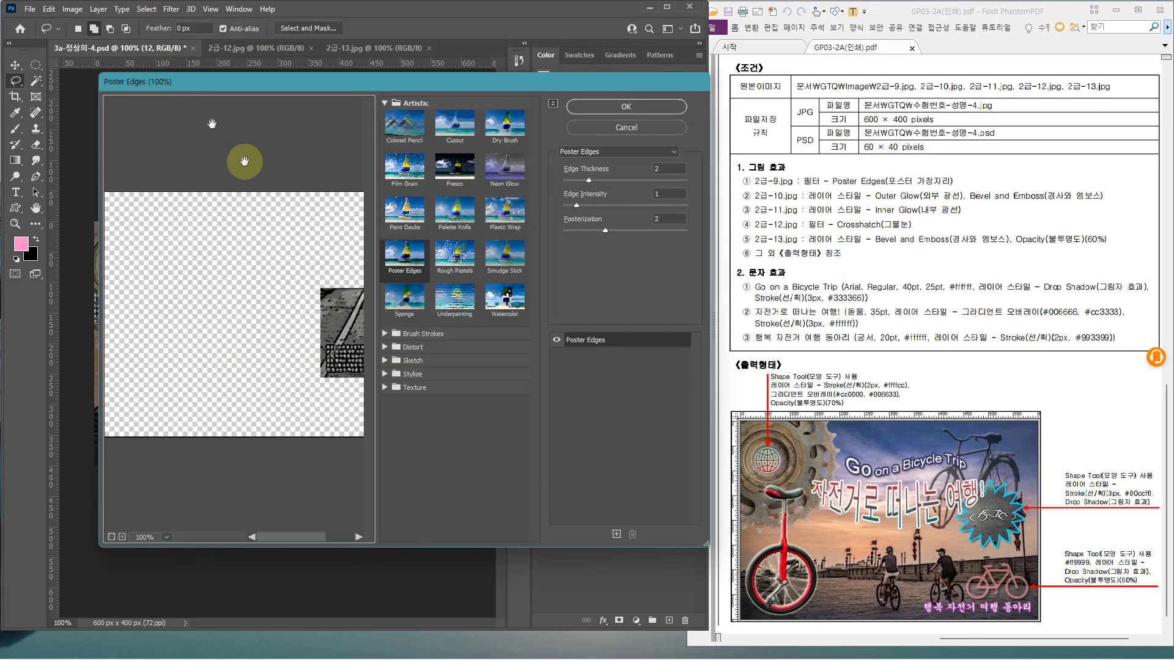
{"action": "key", "text": "alt"}
{"action": "left_click", "coordinate": [596, 153]}
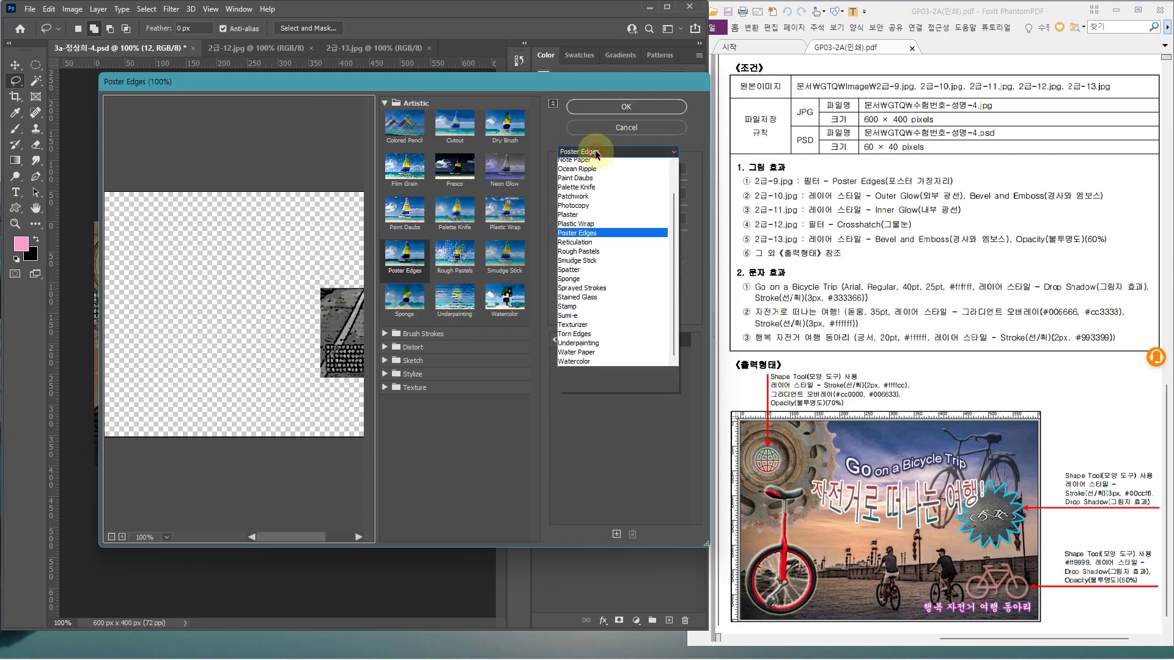
{"action": "scroll", "coordinate": [591, 243], "scroll_direction": "up", "scroll_amount": 4}
{"action": "scroll", "coordinate": [592, 243], "scroll_direction": "up", "scroll_amount": 2}
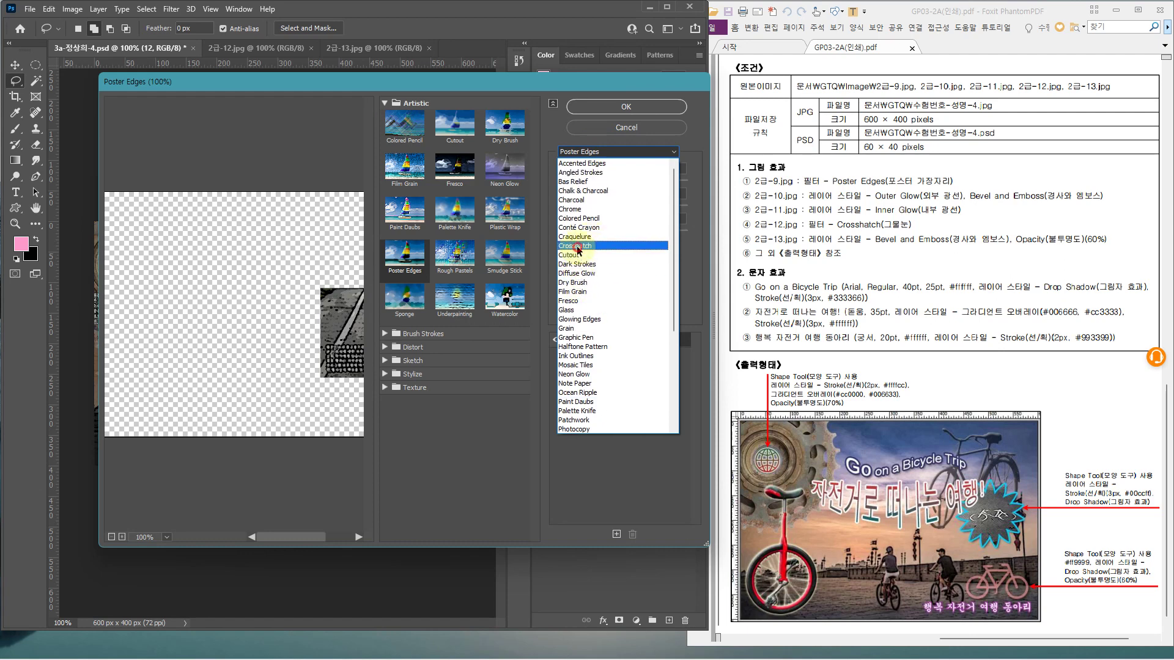
{"action": "left_click", "coordinate": [577, 246]}
{"action": "left_click", "coordinate": [604, 110]}
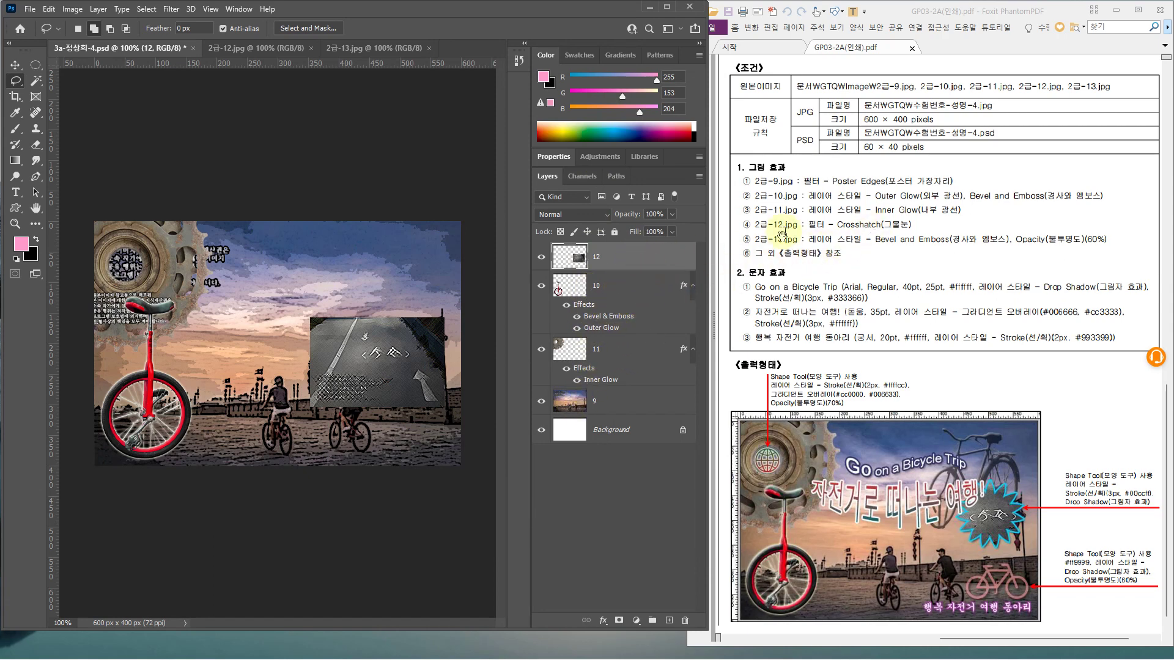
{"action": "left_click_drag", "start_coordinate": [747, 231], "coordinate": [997, 250]}
Select the black bicycle silhouette in 2급-13.jpg with the Magic Wand
{"action": "key", "text": "Escape"}
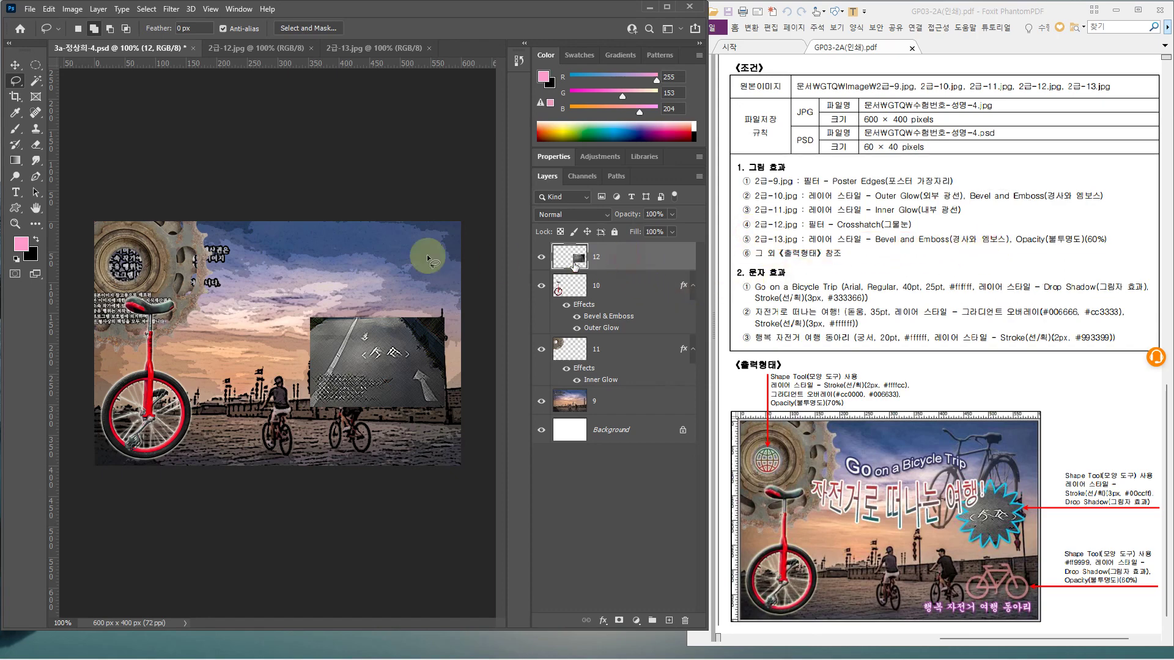
{"action": "left_click", "coordinate": [373, 47]}
{"action": "left_click", "coordinate": [35, 80]}
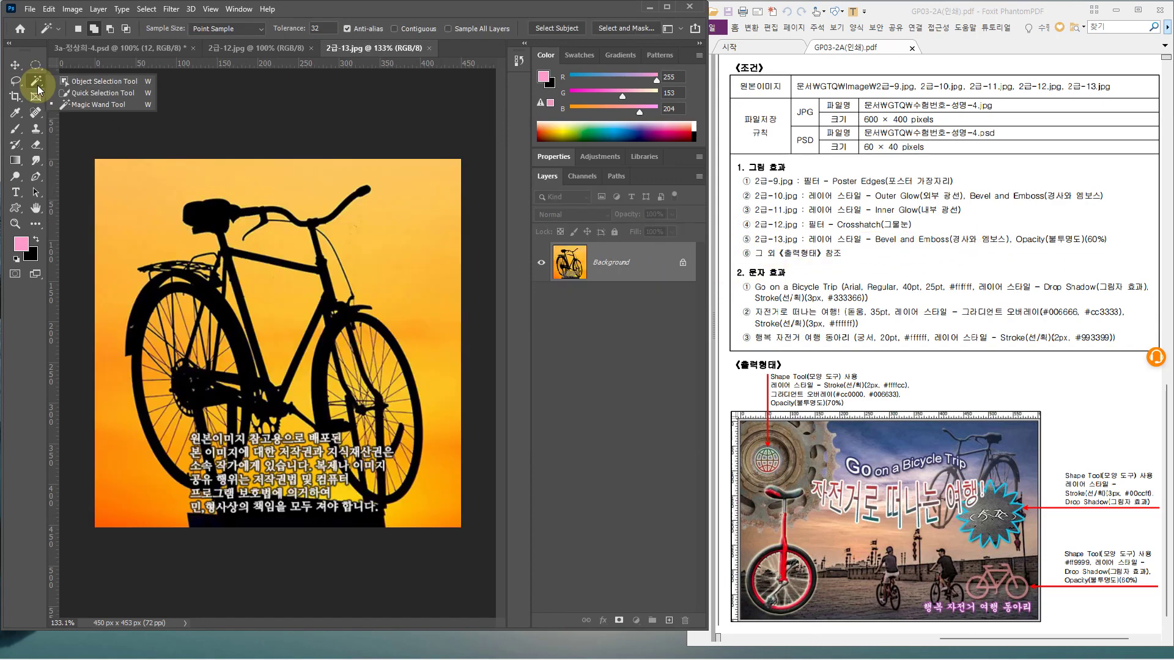
{"action": "left_click", "coordinate": [89, 107]}
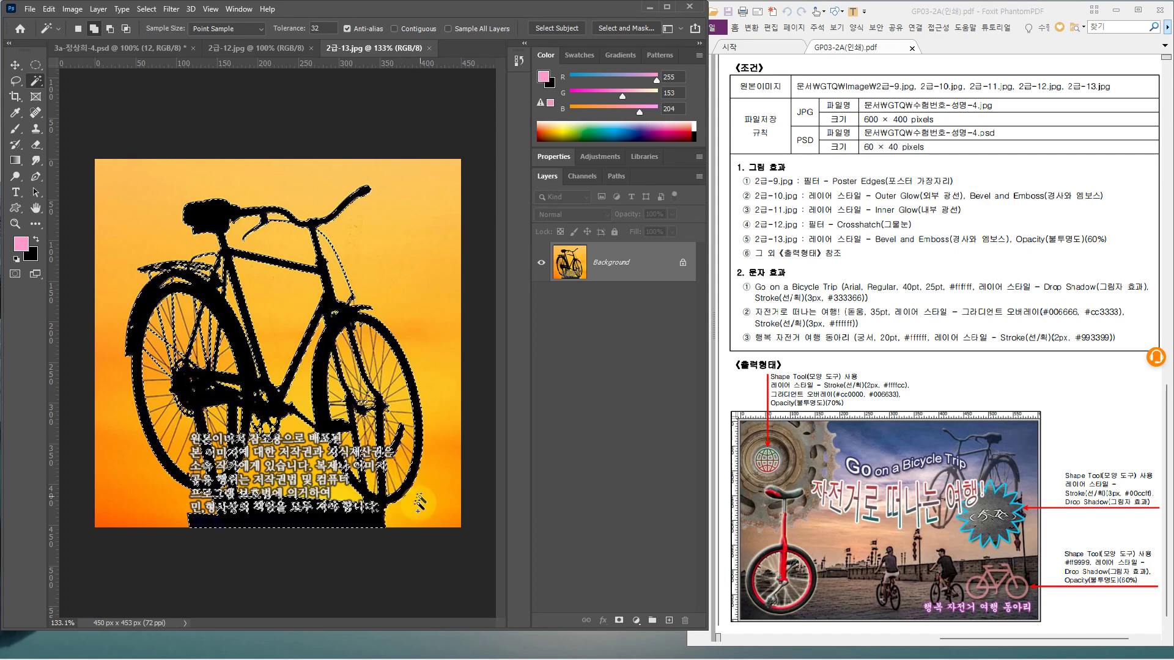
{"action": "scroll", "coordinate": [410, 498], "scroll_direction": "up", "scroll_amount": 2}
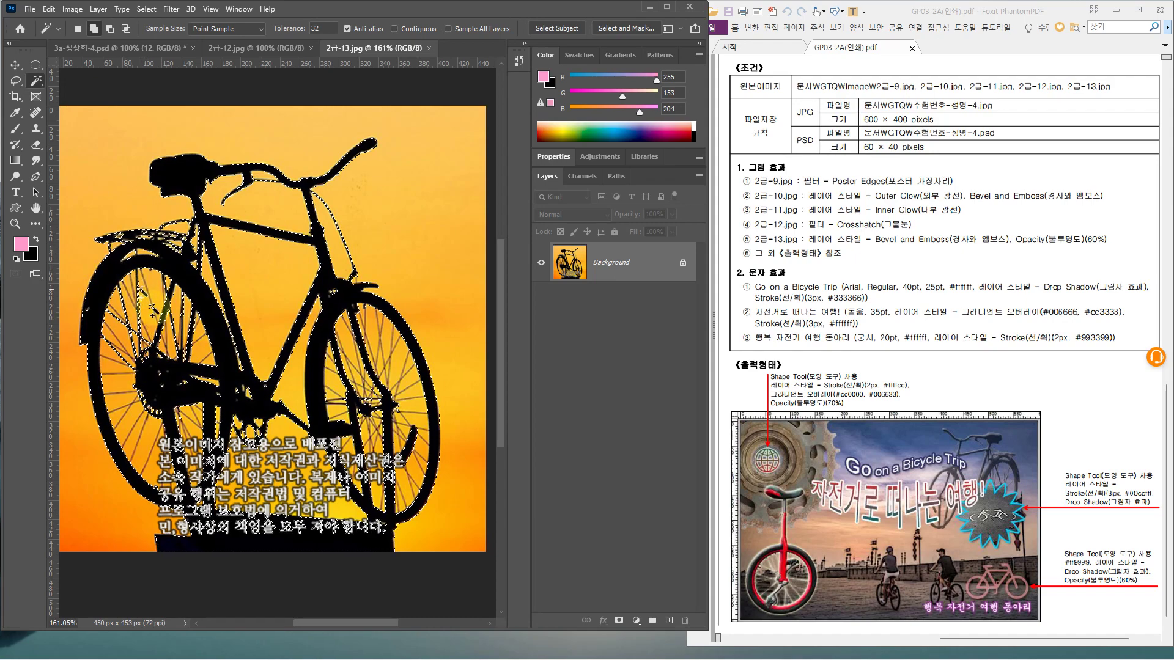
{"action": "scroll", "coordinate": [118, 371], "scroll_direction": "up", "scroll_amount": 1}
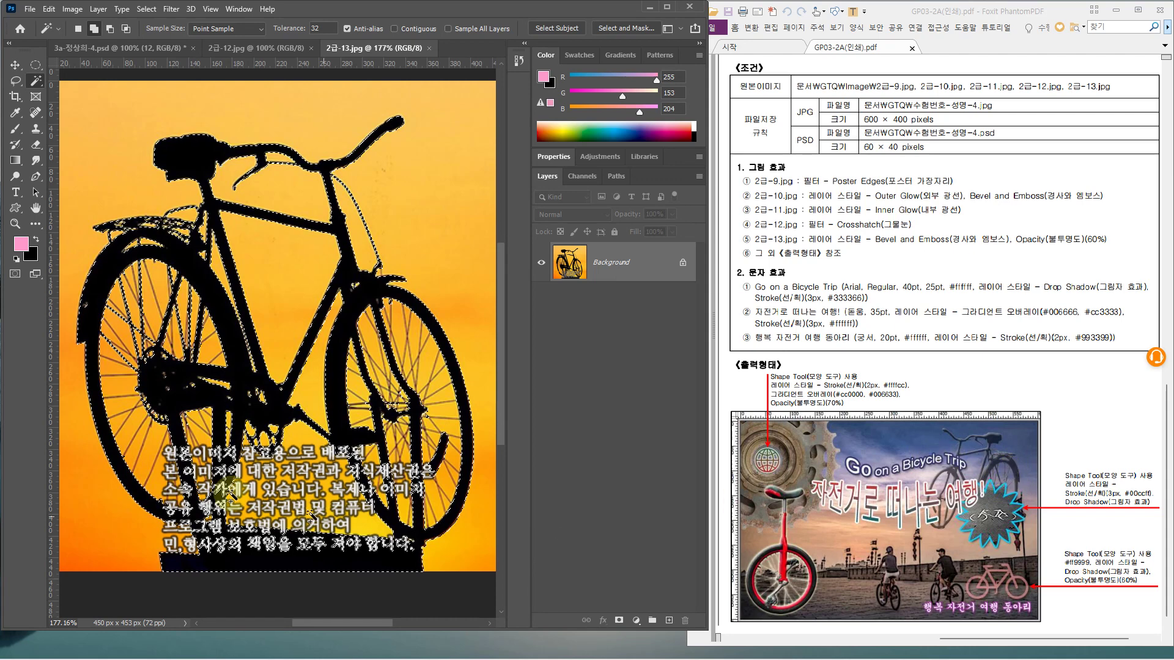
{"action": "scroll", "coordinate": [246, 340], "scroll_direction": "down", "scroll_amount": 2}
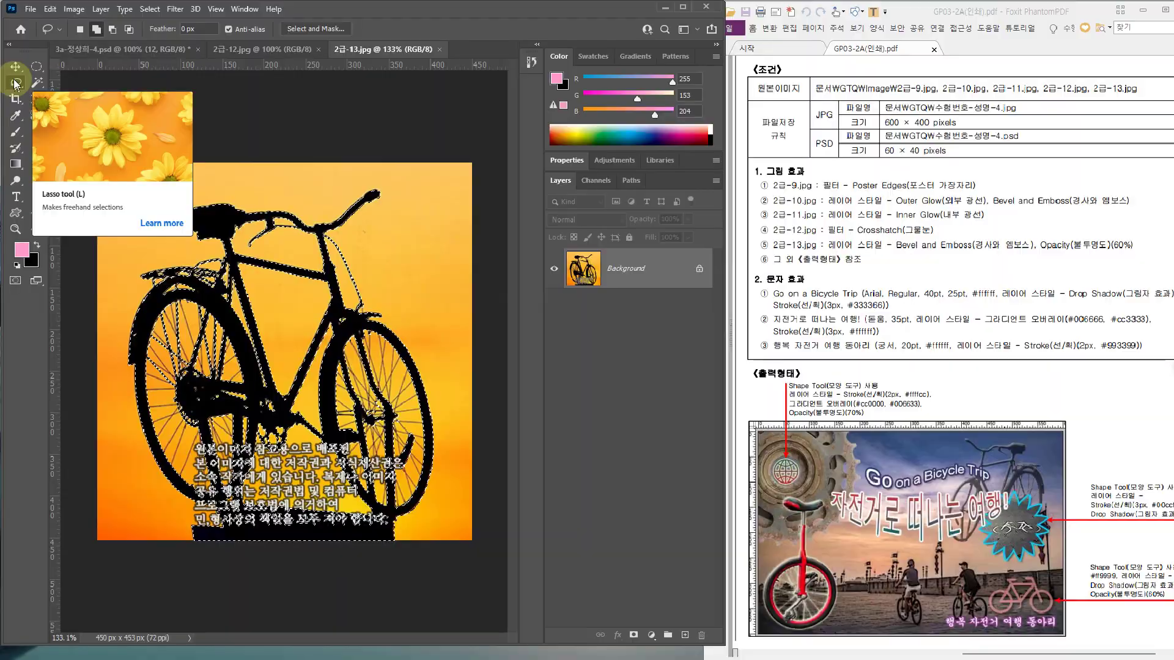
Subtract the notice text block from the selection with the Lasso, then return to the composite
{"action": "left_click", "coordinate": [16, 83]}
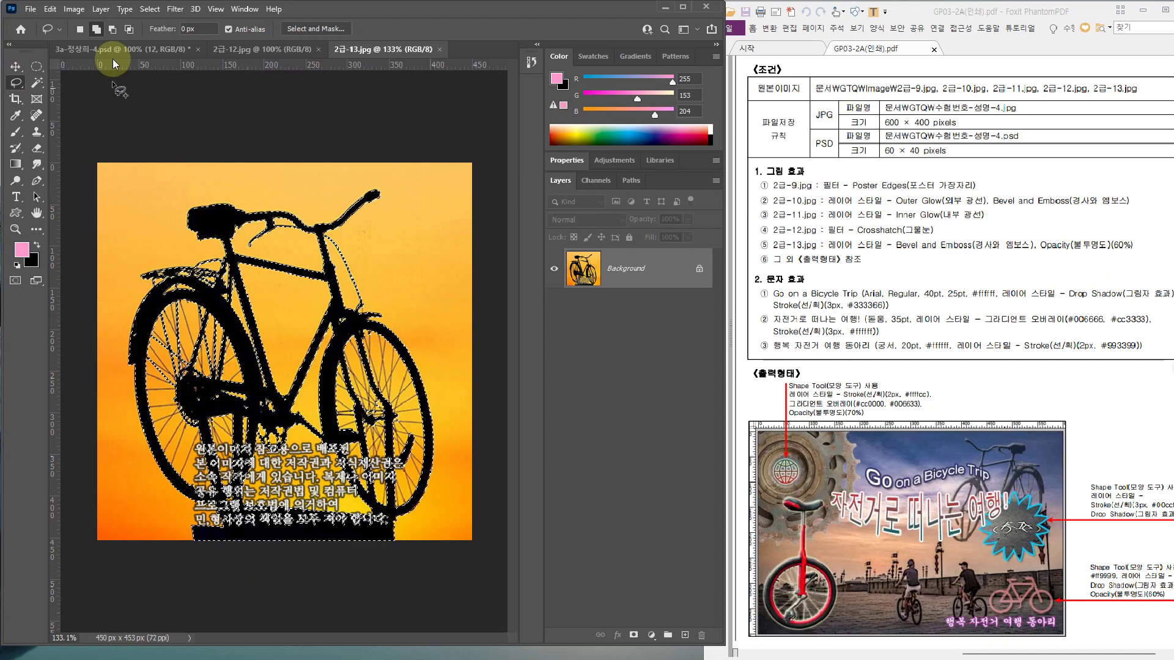
{"action": "left_click", "coordinate": [113, 31]}
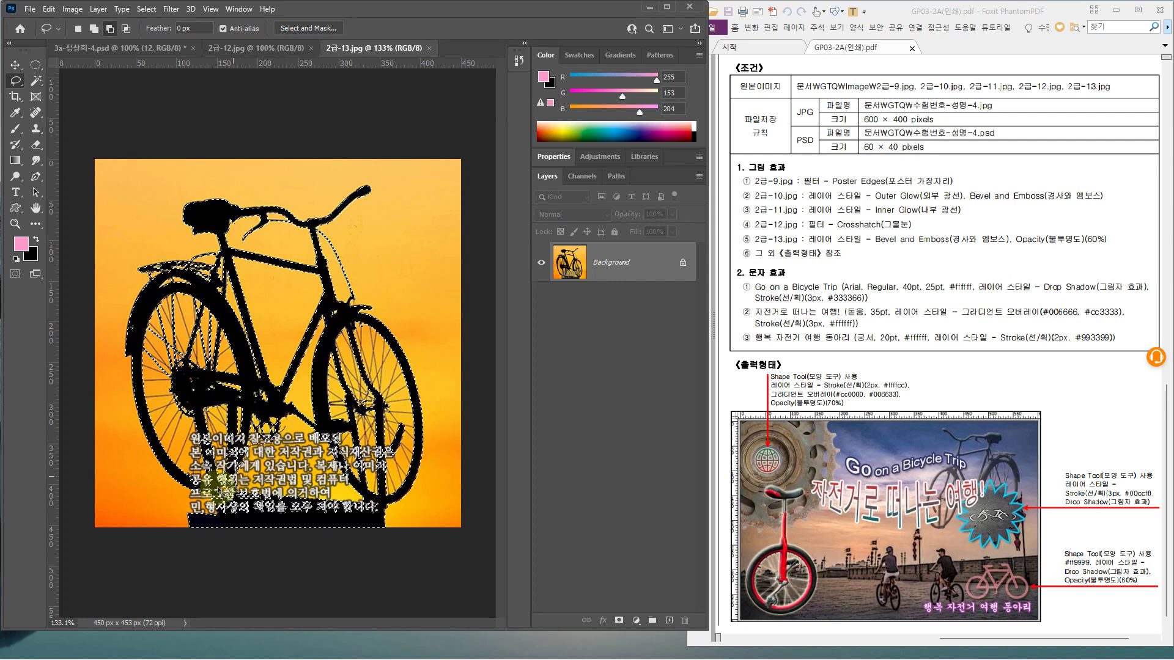
{"action": "mouse_move", "coordinate": [183, 496]}
{"action": "left_mouse_down"}
{"action": "mouse_move", "coordinate": [163, 537]}
{"action": "mouse_move", "coordinate": [189, 550]}
{"action": "mouse_move", "coordinate": [380, 550]}
{"action": "left_mouse_up"}
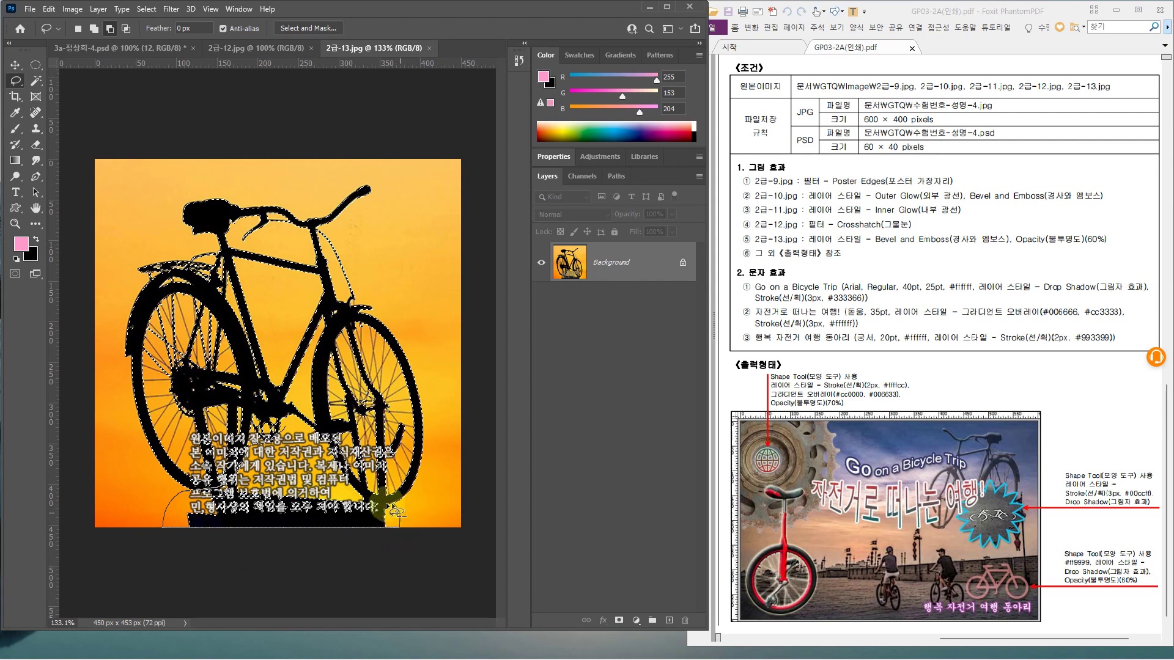
{"action": "mouse_move", "coordinate": [362, 507]}
{"action": "left_mouse_down"}
{"action": "mouse_move", "coordinate": [287, 423]}
{"action": "mouse_move", "coordinate": [264, 486]}
{"action": "left_mouse_up"}
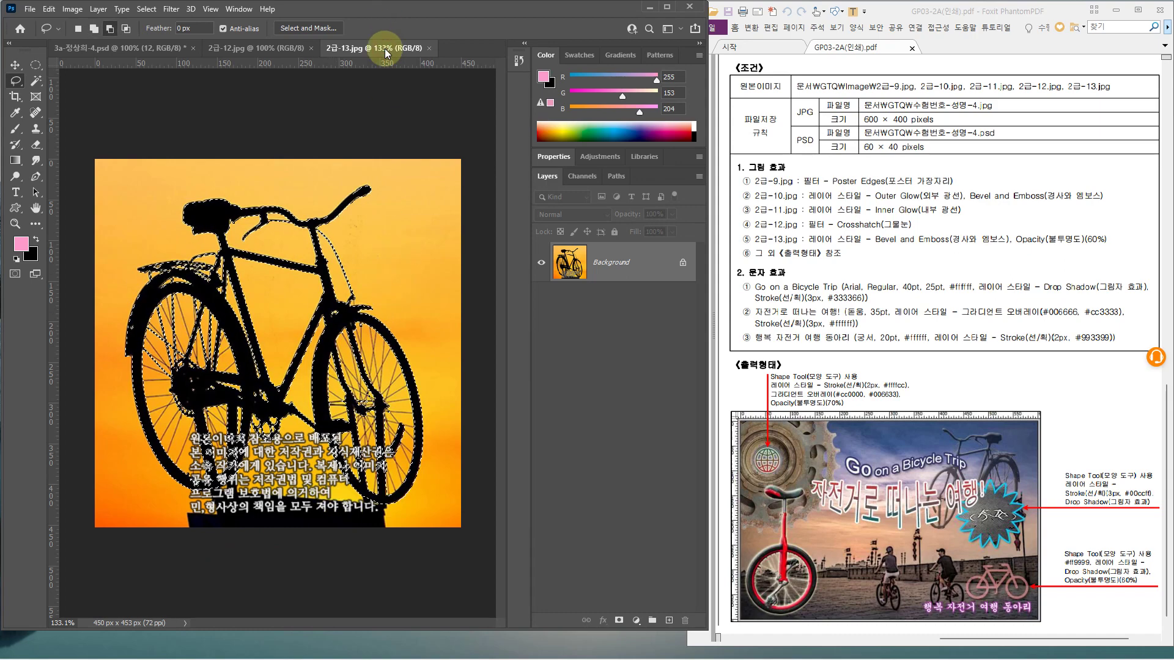
{"action": "left_click", "coordinate": [86, 50]}
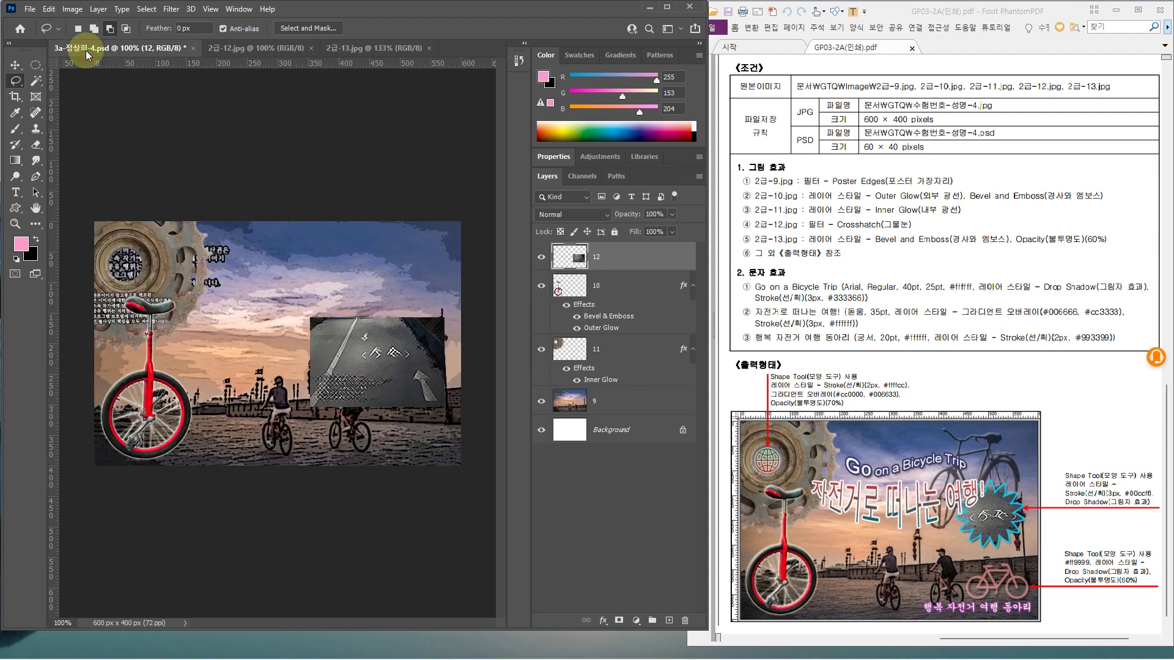
Paste the bicycle silhouette, scale it to about 71% in the upper right, and flip it horizontally
{"action": "key", "text": "ctrl+v"}
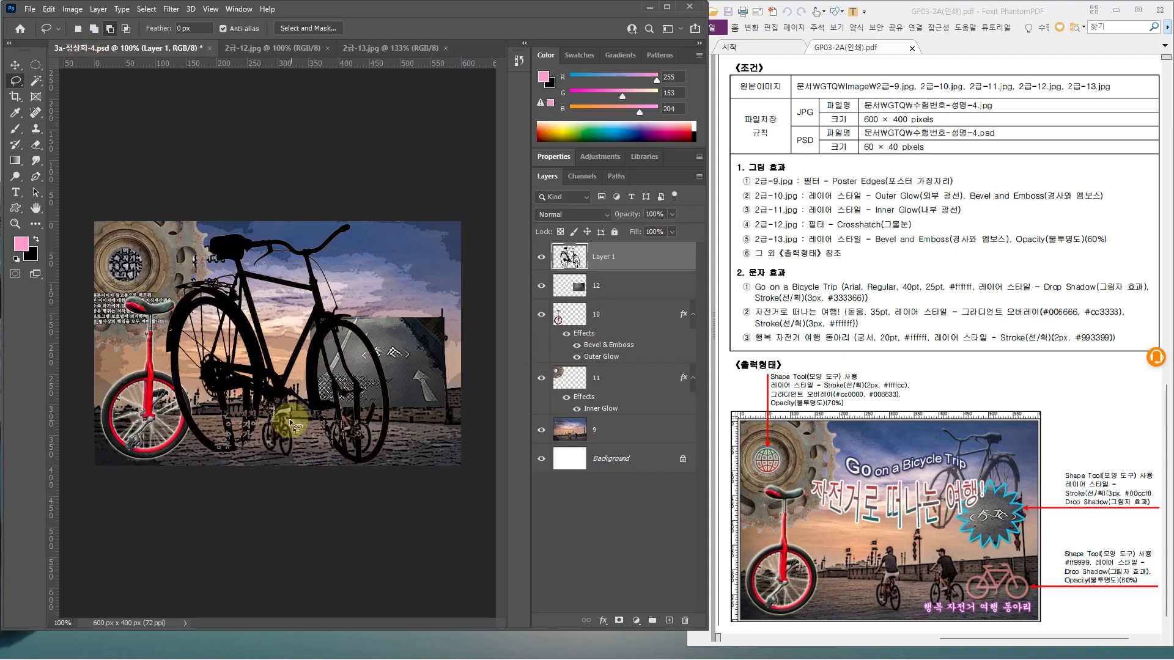
{"action": "key", "text": "ctrl+t"}
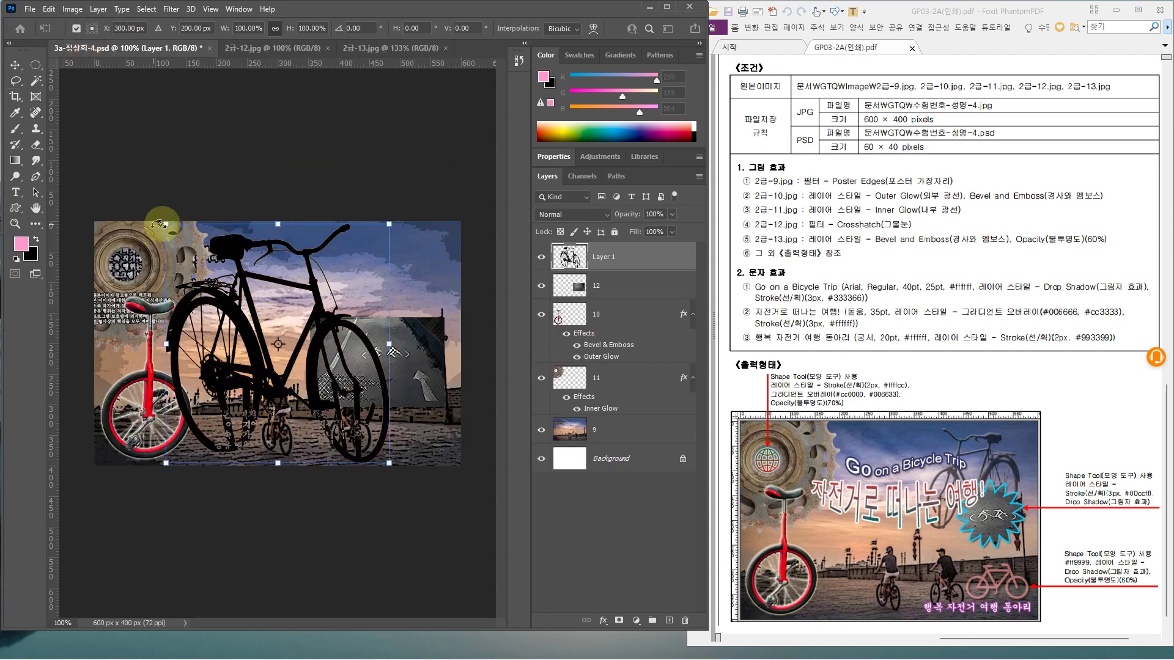
{"action": "left_click_drag", "start_coordinate": [166, 226], "coordinate": [230, 291]}
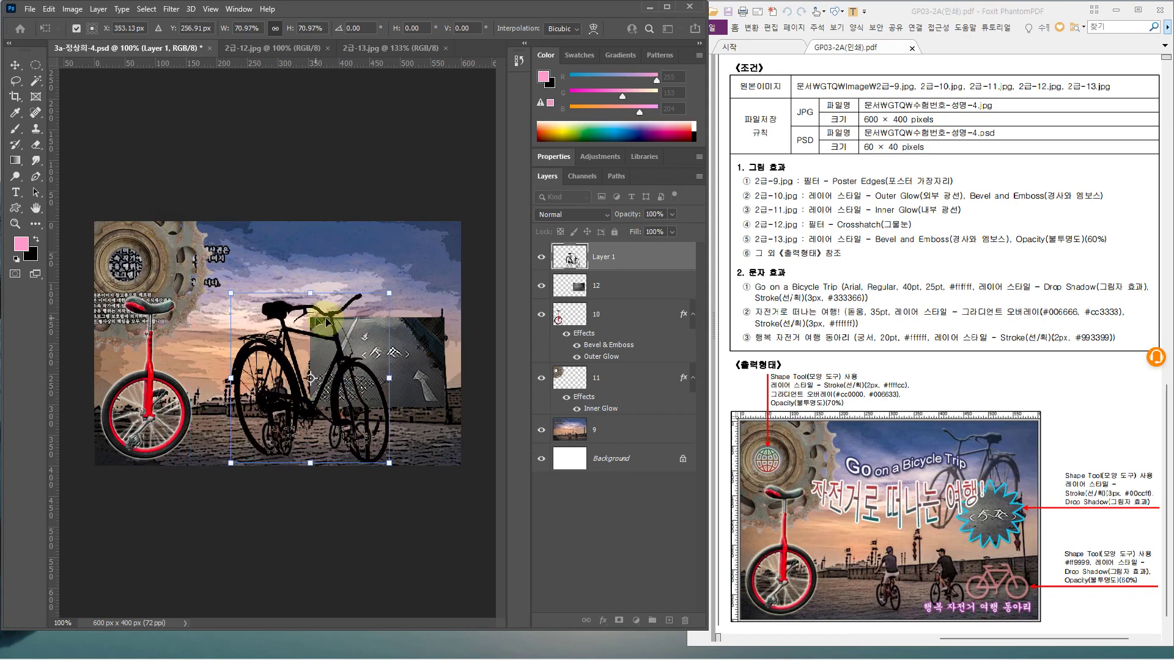
{"action": "left_click_drag", "start_coordinate": [347, 311], "coordinate": [383, 264]}
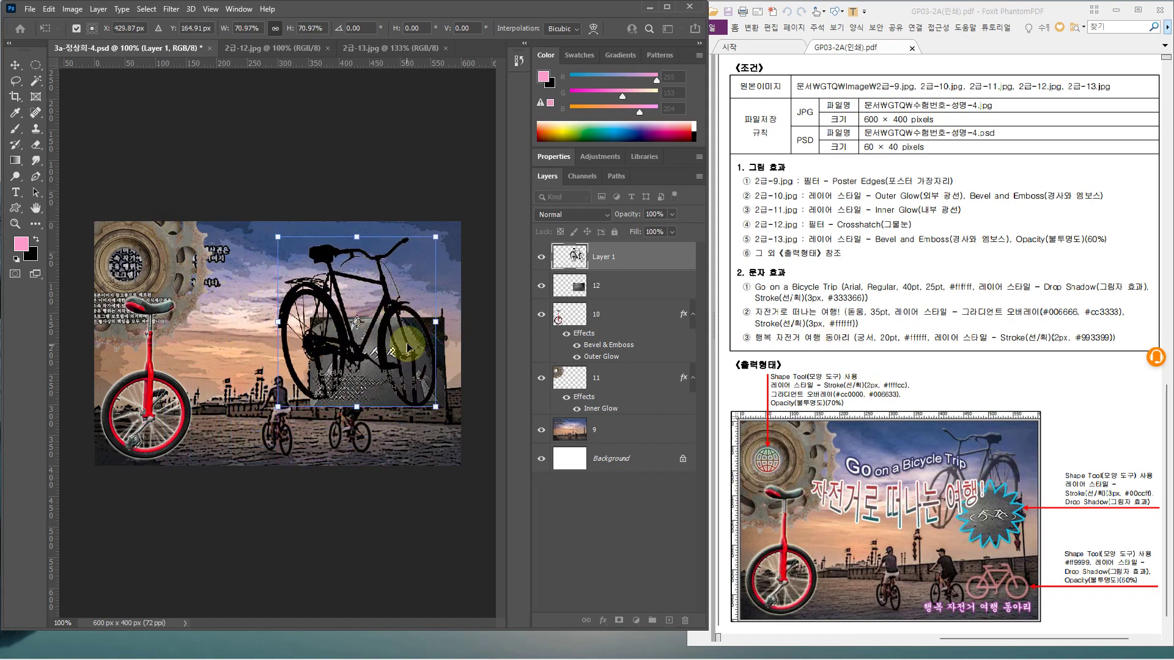
{"action": "right_click", "coordinate": [404, 315]}
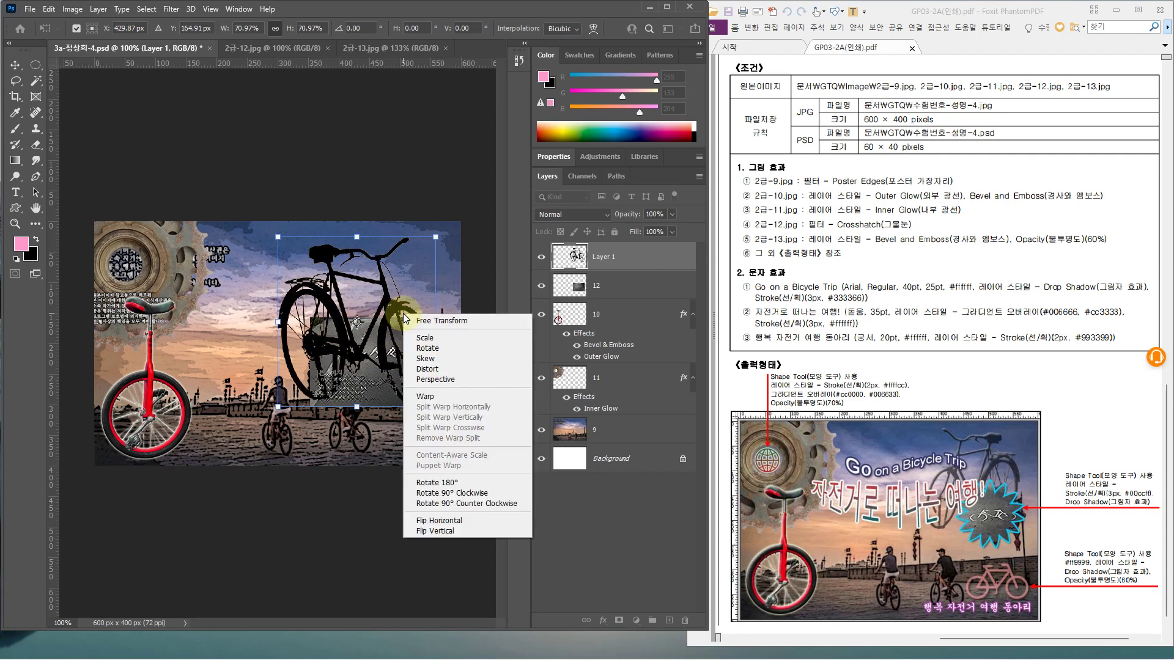
{"action": "left_click", "coordinate": [438, 521]}
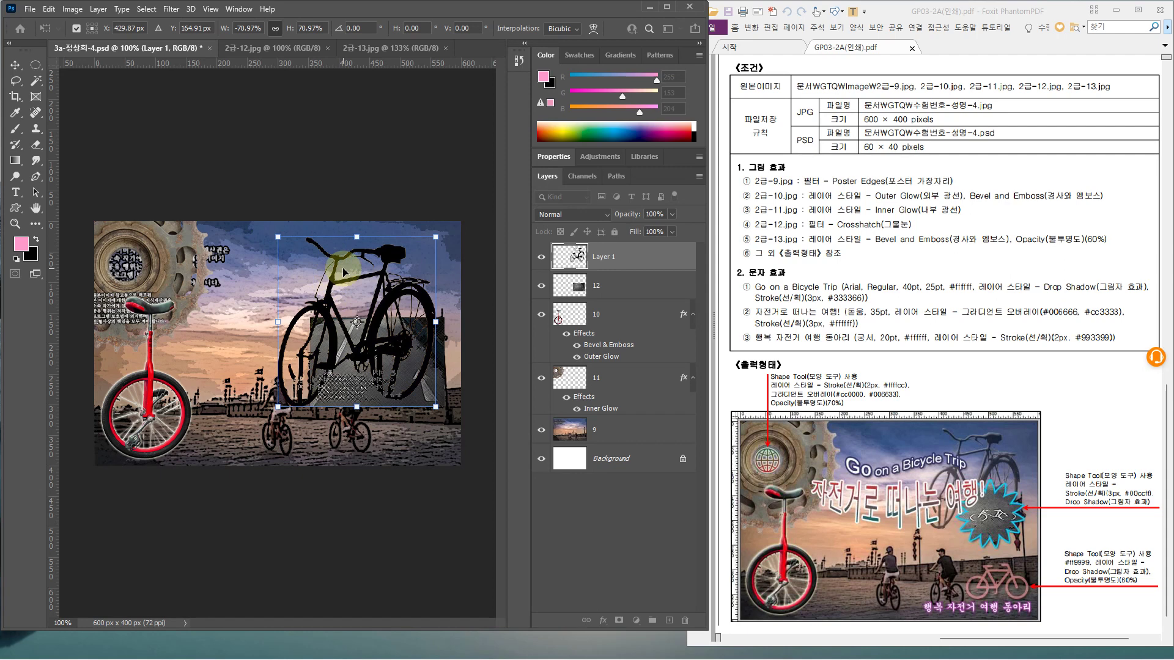
Nudge the bicycle up a few pixels, commit the transform, and start editing its layer name
{"action": "key", "text": "Up"}
{"action": "key", "text": "Up"}
{"action": "key", "text": "Up"}
{"action": "key", "text": "Up"}
{"action": "key", "text": "Up"}
{"action": "key", "text": "Up"}
{"action": "key", "text": "Up"}
{"action": "key", "text": "Up"}
{"action": "key", "text": "Up"}
{"action": "key", "text": "Up"}
{"action": "key", "text": "Up"}
{"action": "key", "text": "Up"}
{"action": "key", "text": "Up"}
{"action": "key", "text": "Up"}
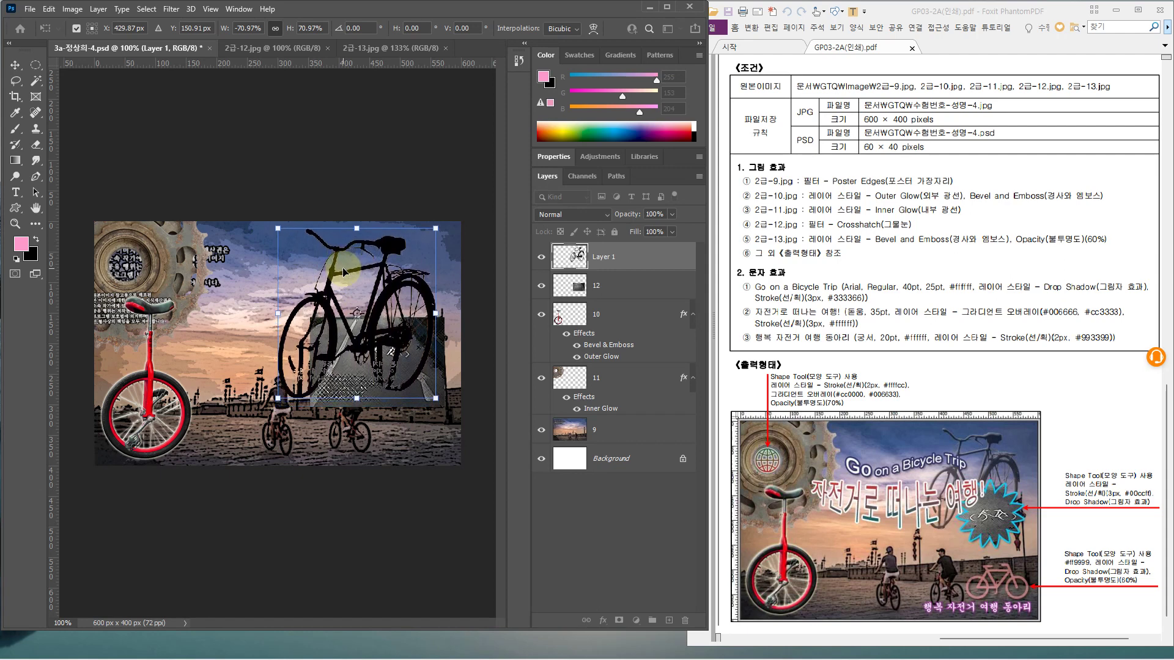
{"action": "key", "text": "Up"}
{"action": "key", "text": "Up"}
{"action": "key", "text": "Up"}
{"action": "key", "text": "Up"}
{"action": "key", "text": "Up"}
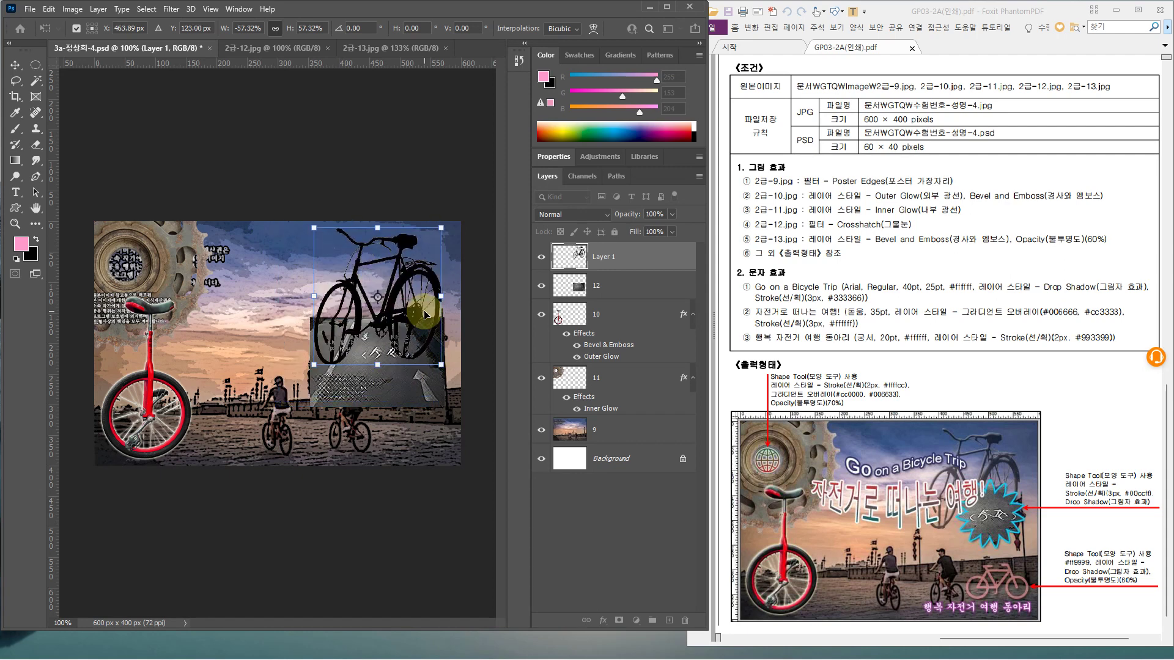
{"action": "key", "text": "Return"}
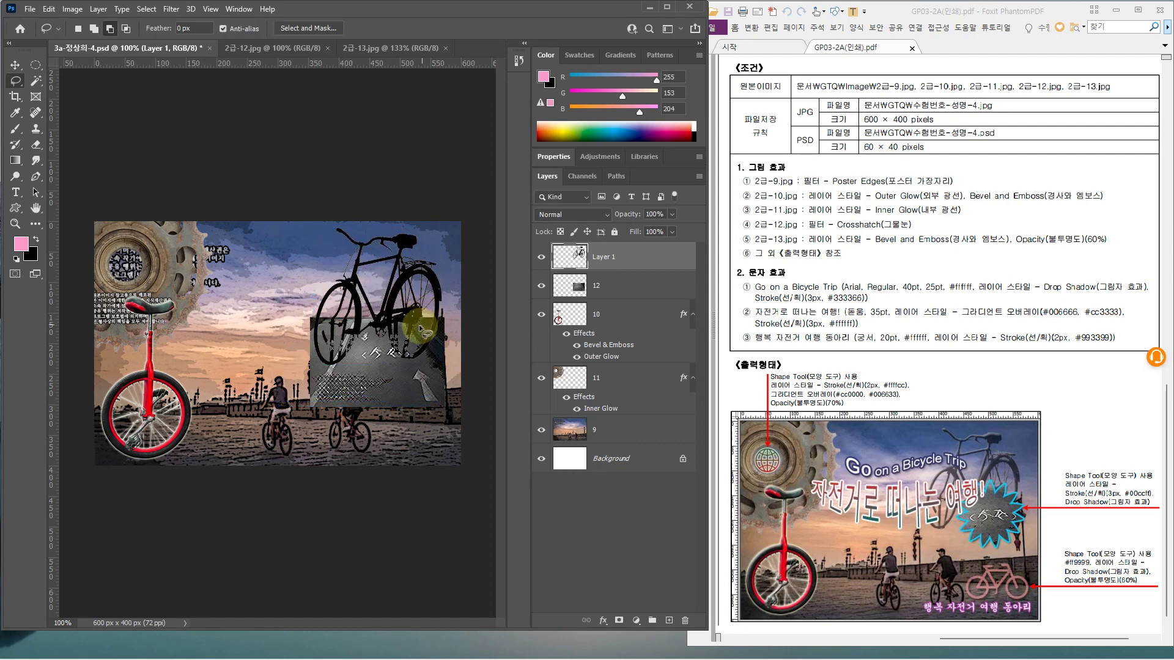
{"action": "left_click", "coordinate": [603, 257]}
Name the bicycle layer 13 and give it a Bevel & Emboss effect
{"action": "type", "text": "1"}
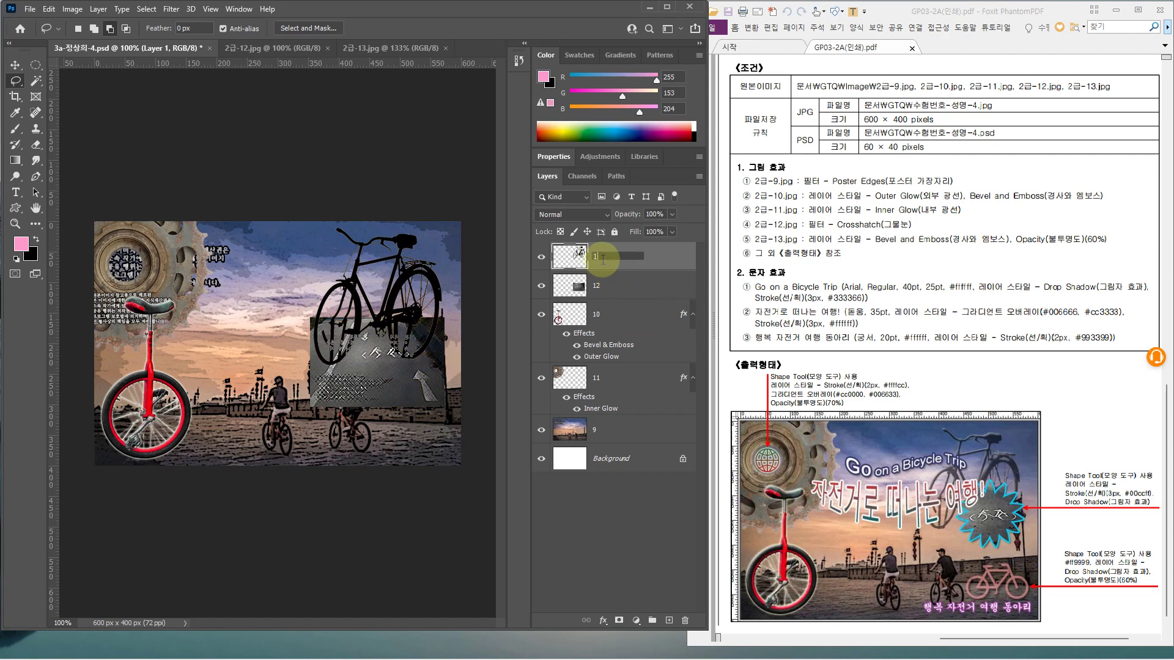
{"action": "type", "text": "3"}
{"action": "key", "text": "Return"}
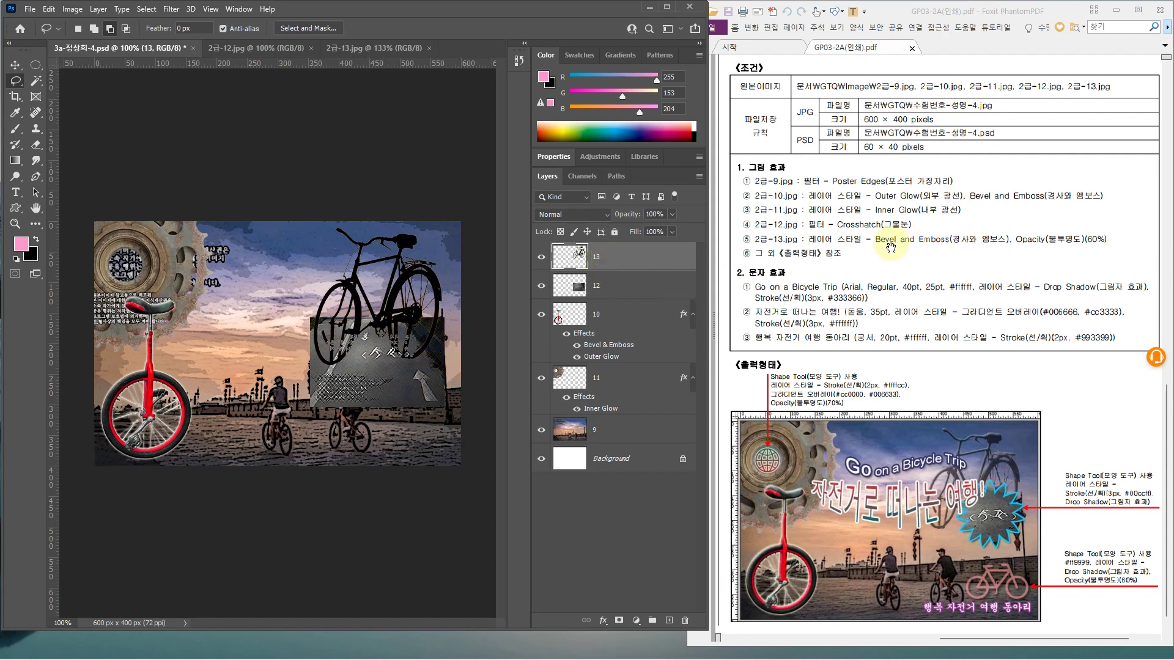
{"action": "double_click", "coordinate": [639, 263]}
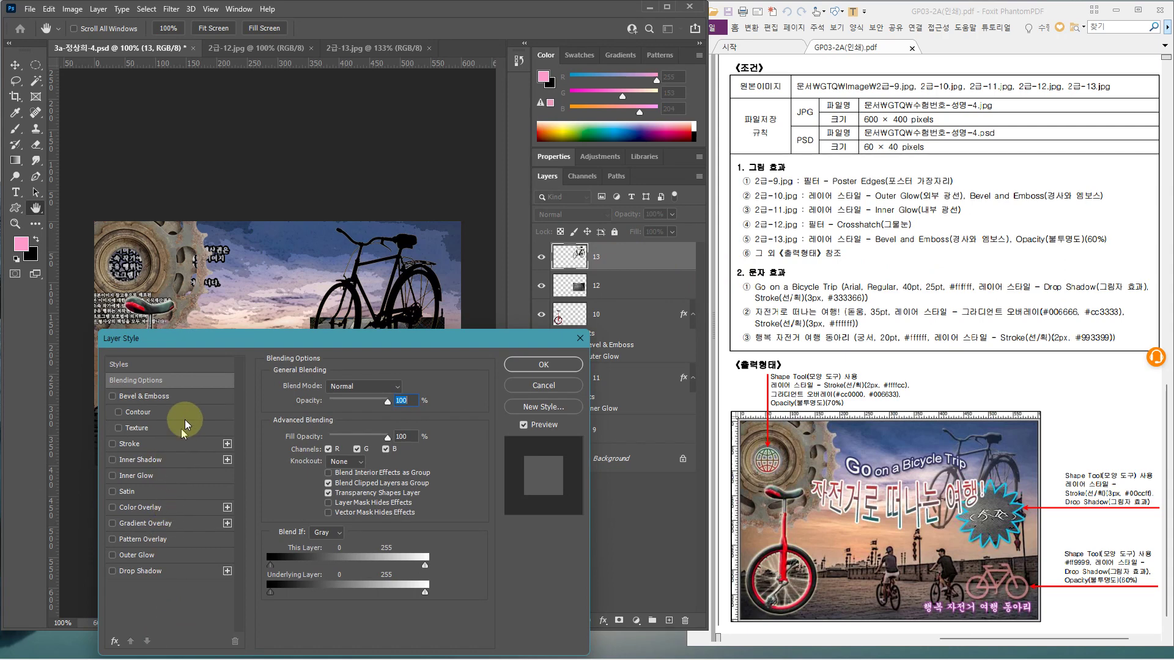
{"action": "left_click", "coordinate": [190, 394]}
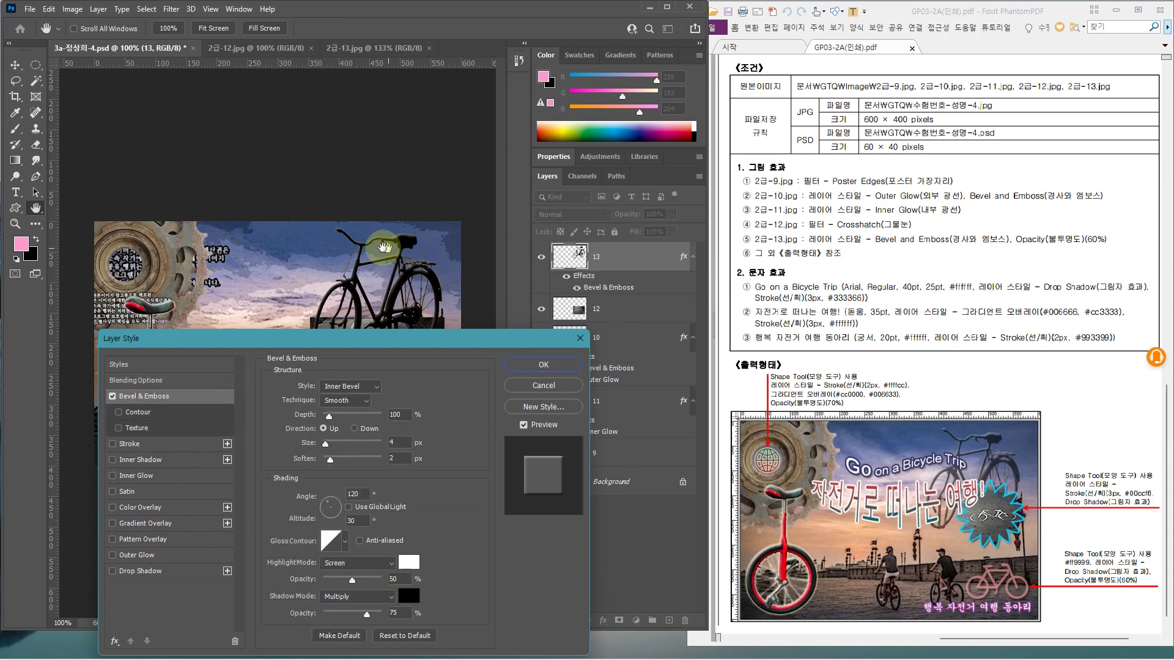
{"action": "left_click", "coordinate": [543, 364]}
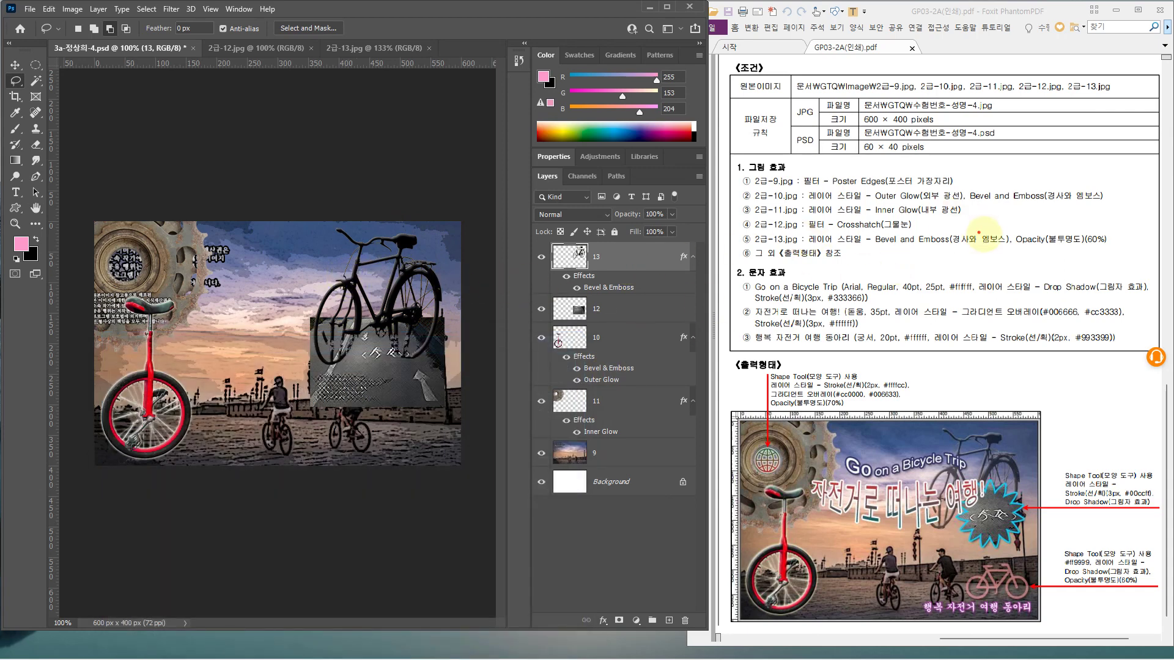
Lower layer 13's opacity to 60%, then select layer 12 with the Custom Shape tool
{"action": "left_click_drag", "start_coordinate": [1002, 220], "coordinate": [1119, 253]}
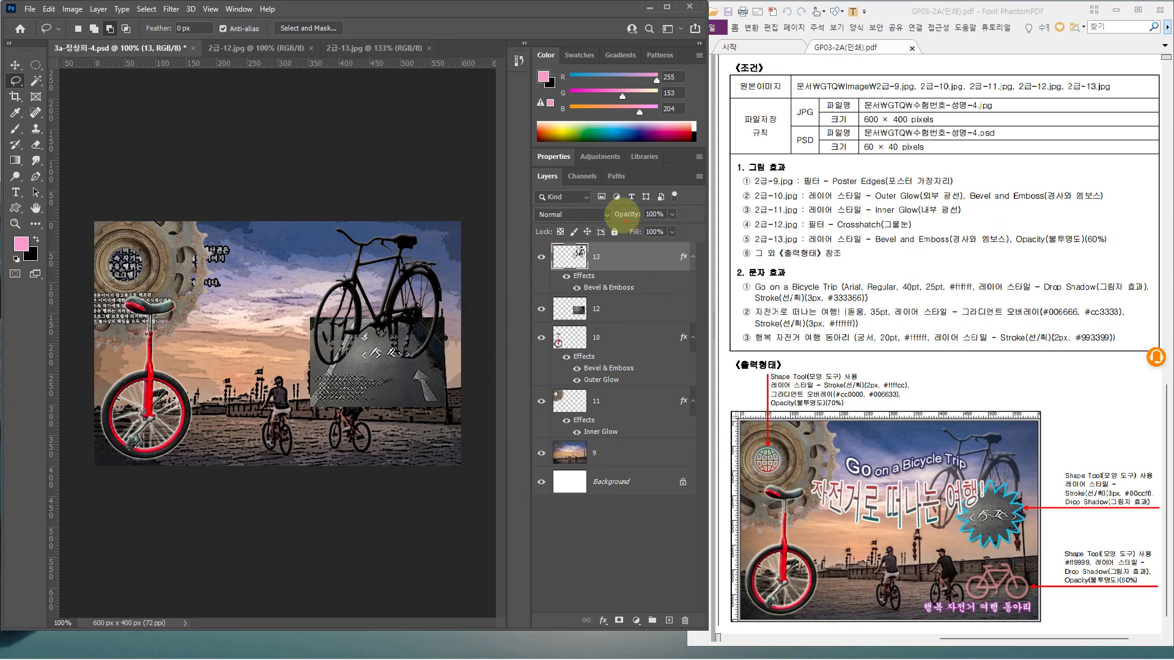
{"action": "left_click_drag", "start_coordinate": [610, 204], "coordinate": [676, 221]}
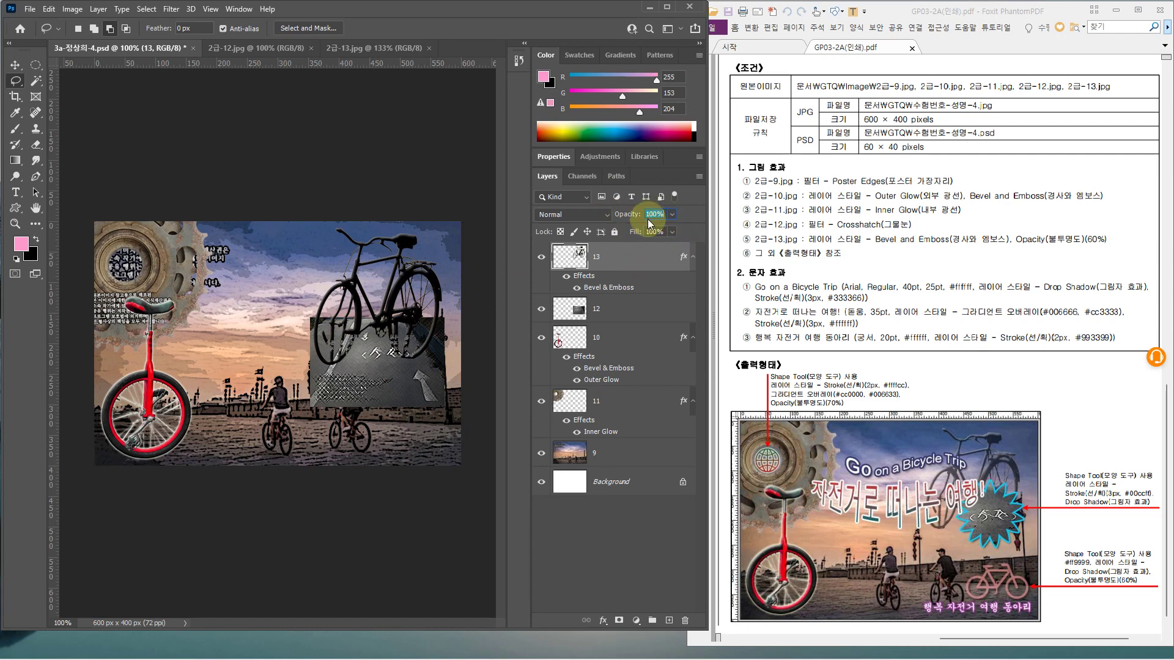
{"action": "type", "text": "60"}
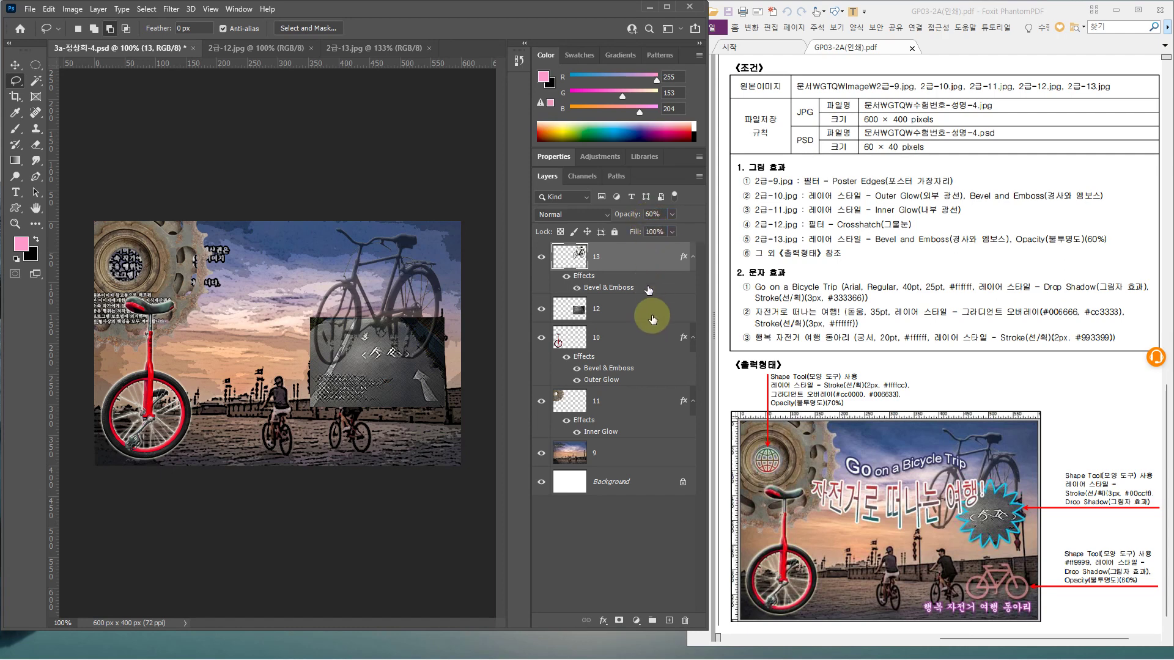
{"action": "left_click", "coordinate": [623, 317]}
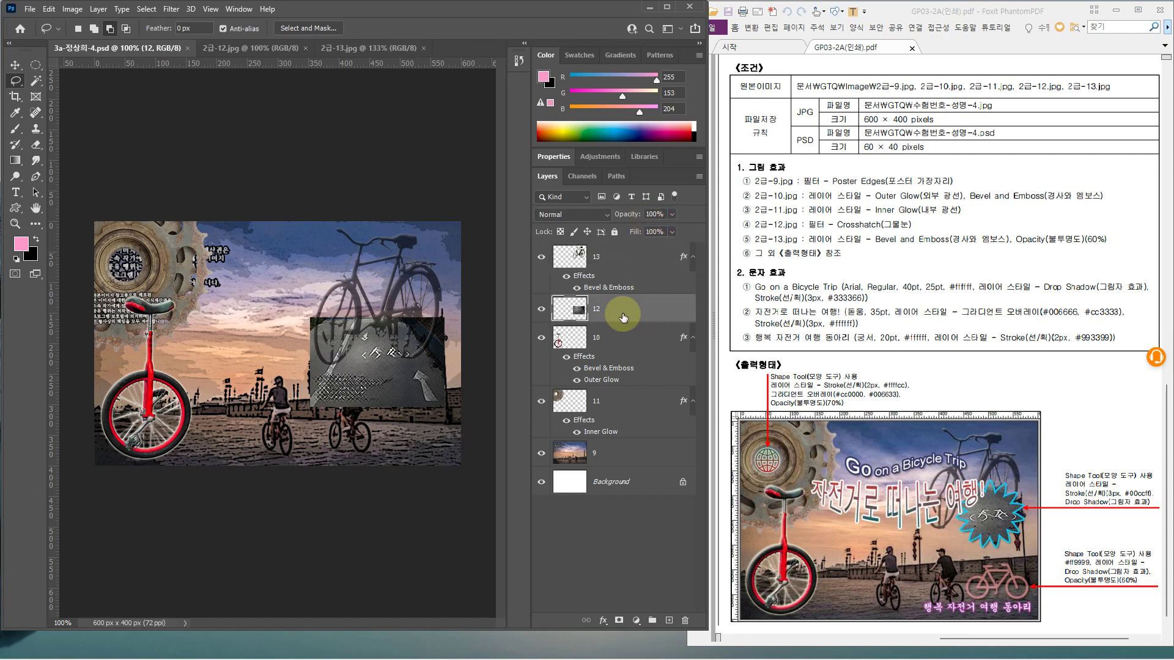
{"action": "left_click", "coordinate": [17, 210]}
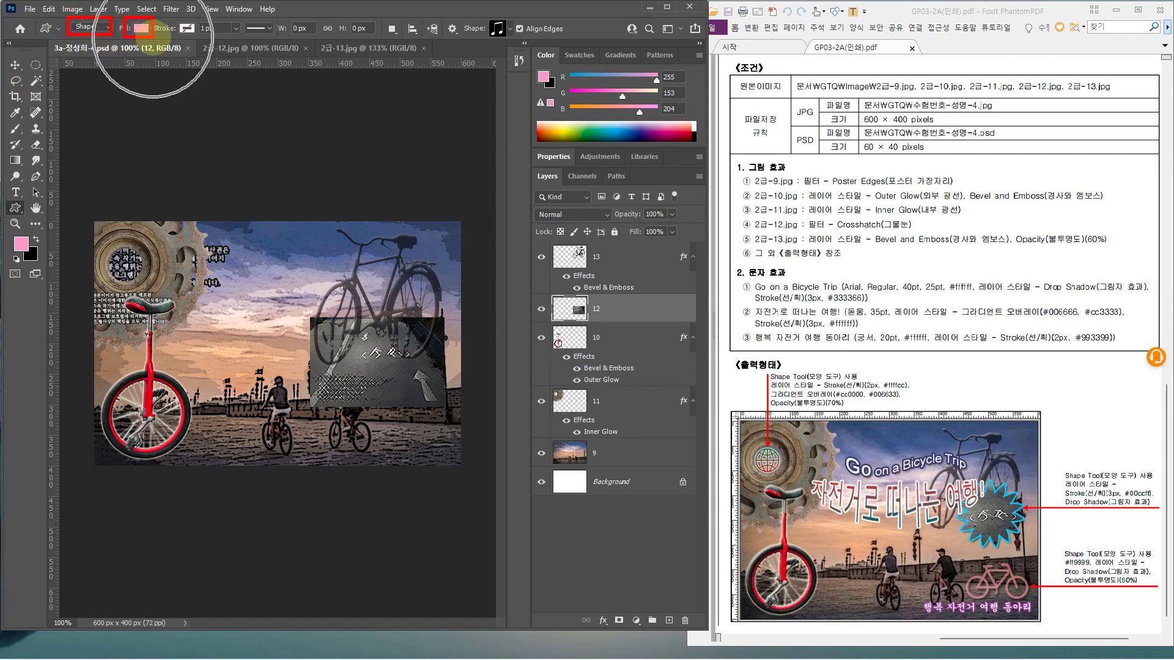
Pick the Flower 2 starburst from the Shapes set and draw it about 138 × 130 px over the dark right panel
{"action": "left_click_drag", "start_coordinate": [198, 21], "coordinate": [174, 38]}
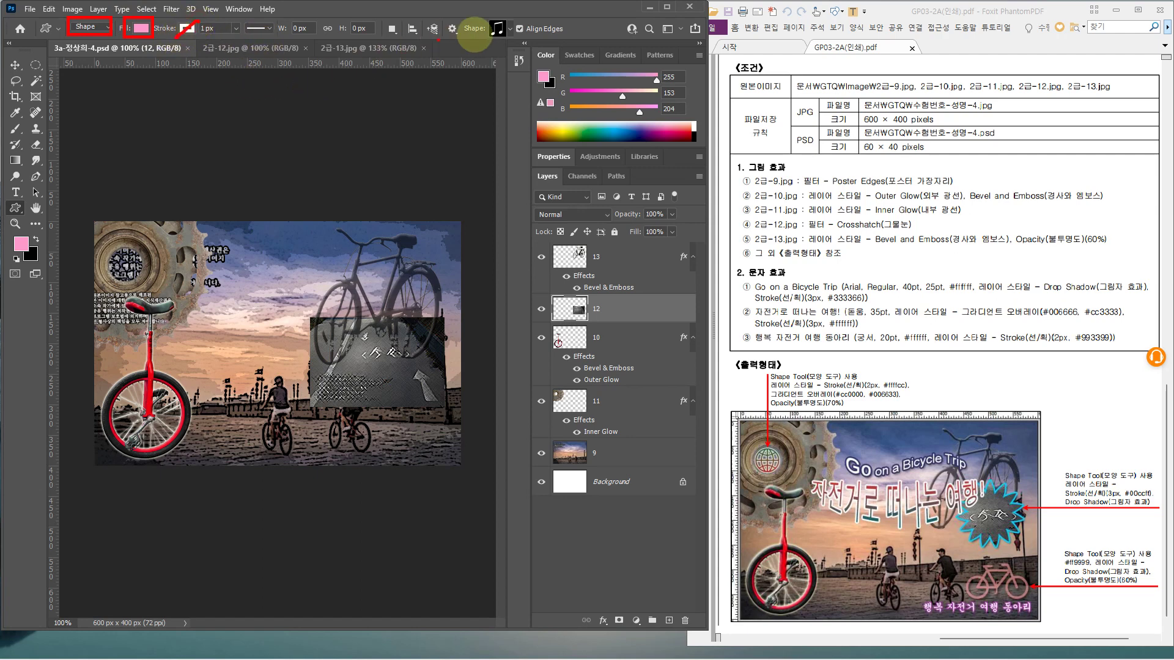
{"action": "mouse_move", "coordinate": [502, 15]}
{"action": "left_mouse_down"}
{"action": "mouse_move", "coordinate": [516, 37]}
{"action": "mouse_move", "coordinate": [526, 6]}
{"action": "left_mouse_up"}
{"action": "key", "text": "Escape"}
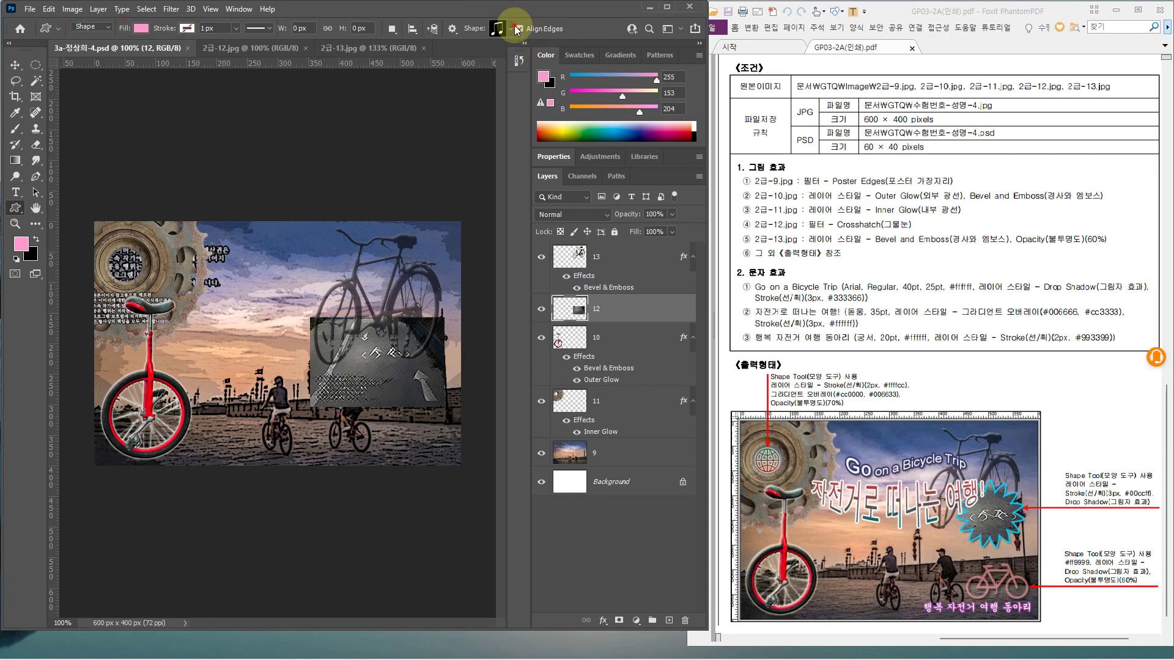
{"action": "left_click", "coordinate": [514, 29]}
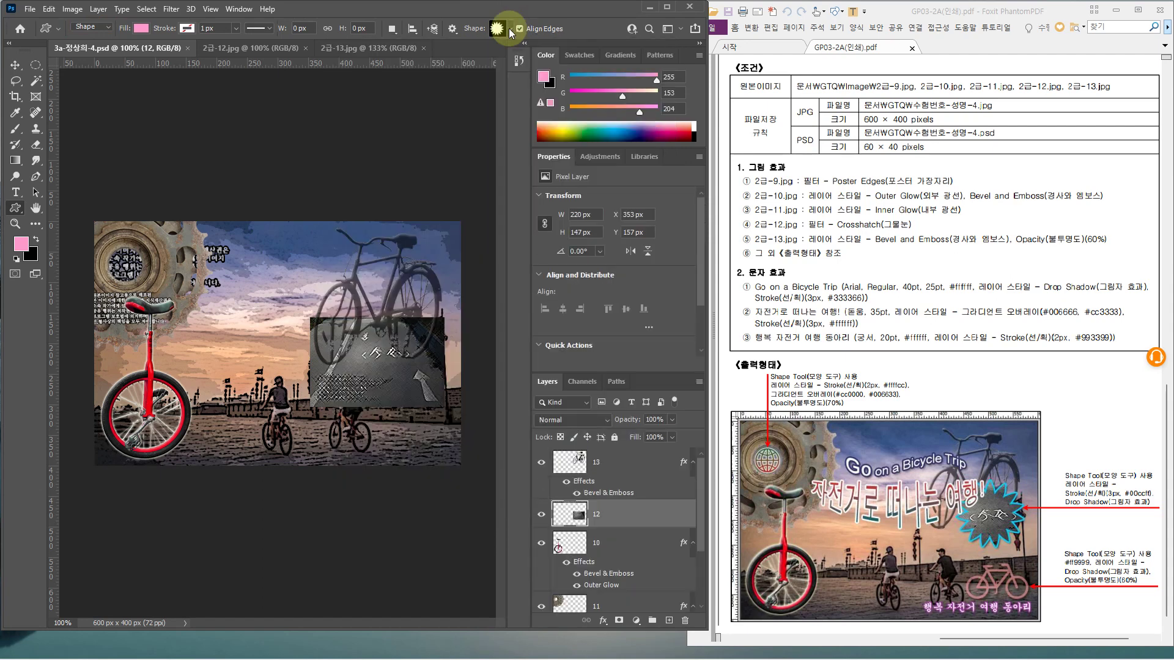
{"action": "left_click", "coordinate": [509, 29]}
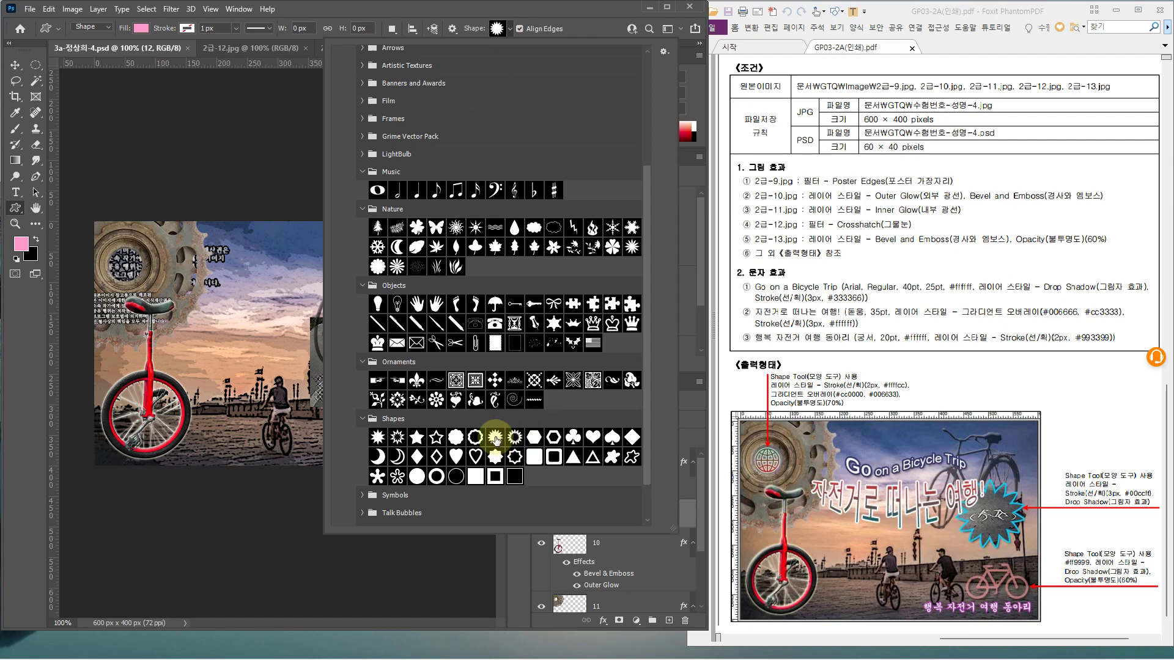
{"action": "double_click", "coordinate": [495, 437]}
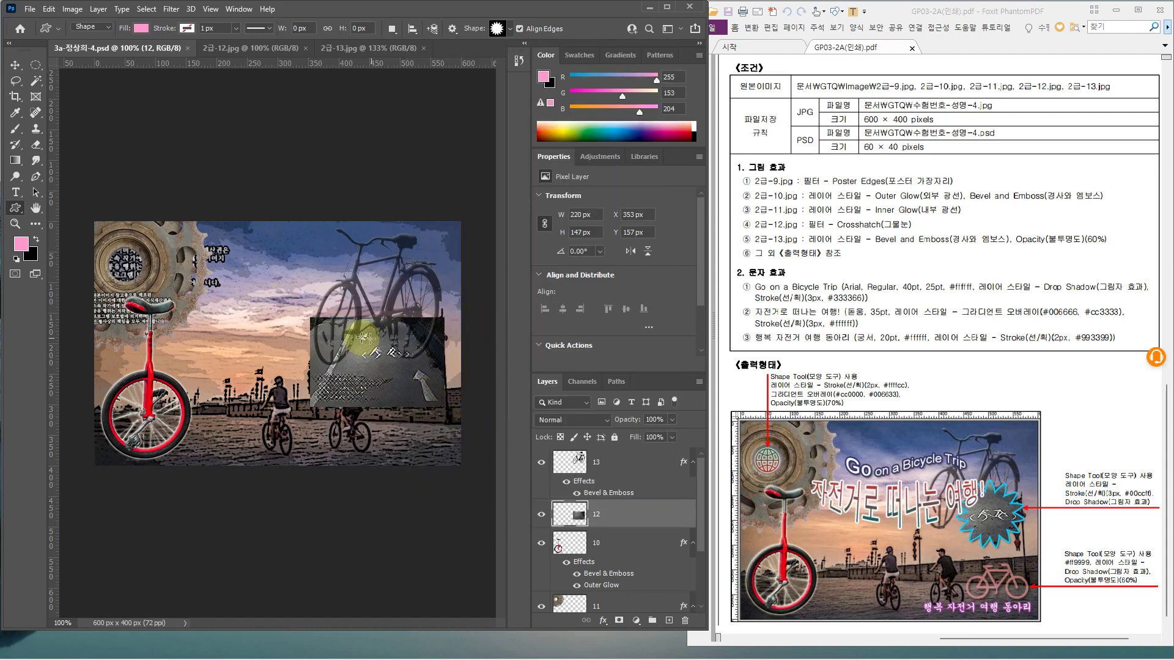
{"action": "left_click_drag", "start_coordinate": [341, 321], "coordinate": [423, 401]}
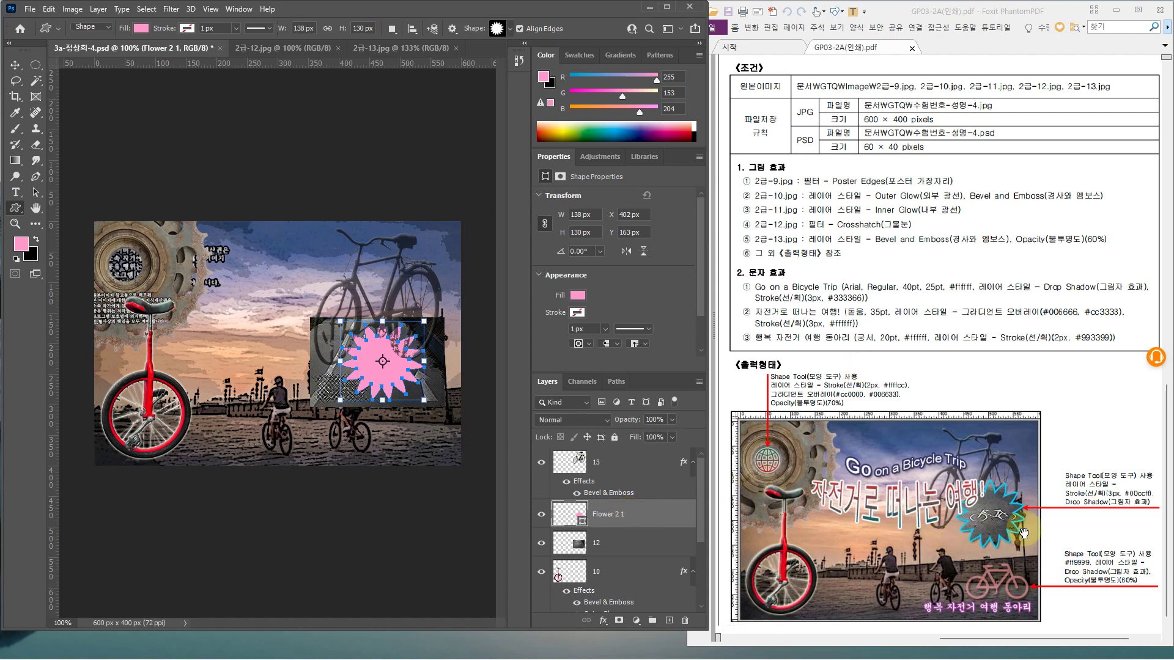
Give the Flower 2 1 starburst a 3 px #00ccff stroke
{"action": "double_click", "coordinate": [661, 516]}
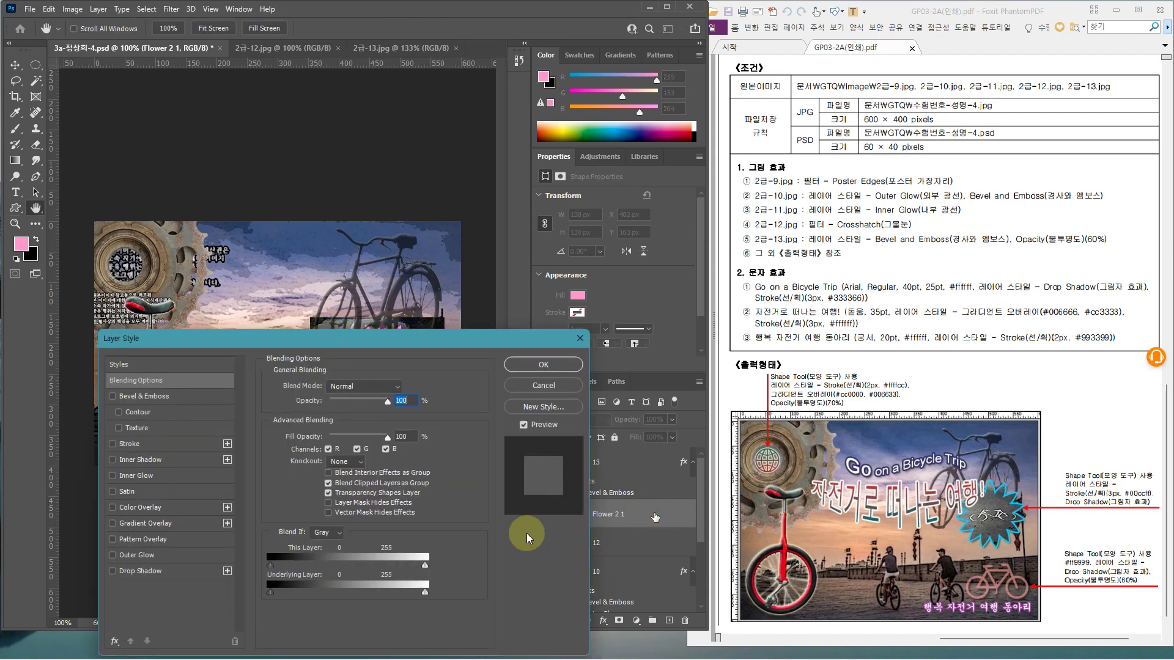
{"action": "left_click", "coordinate": [182, 444]}
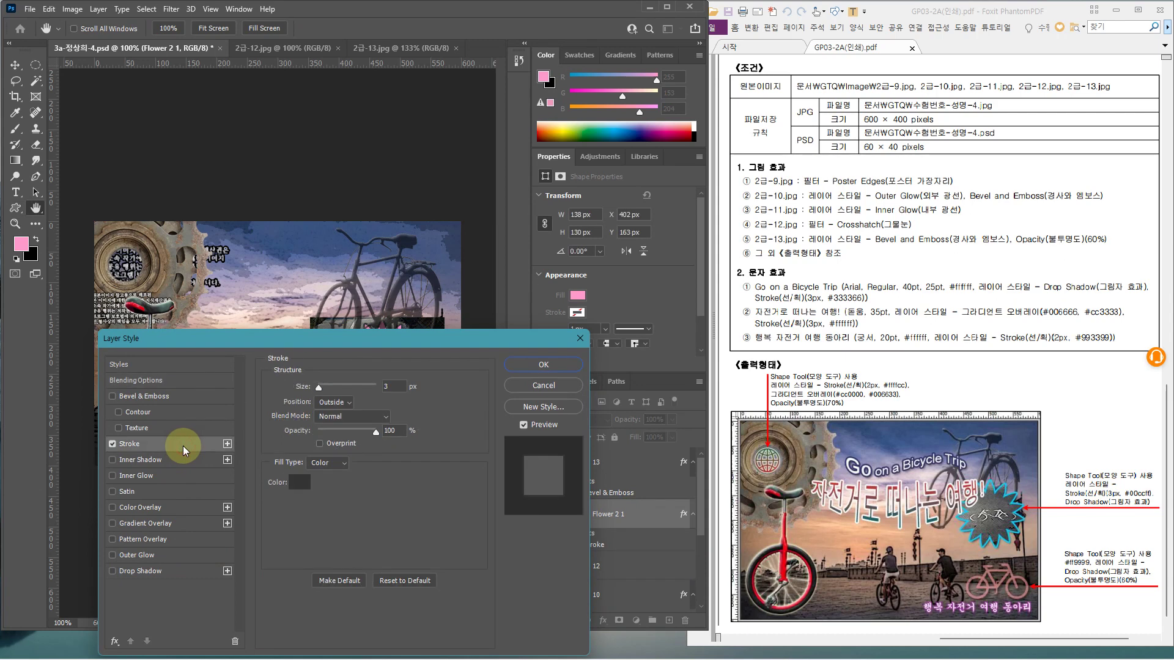
{"action": "left_click", "coordinate": [400, 387]}
{"action": "left_click", "coordinate": [300, 483]}
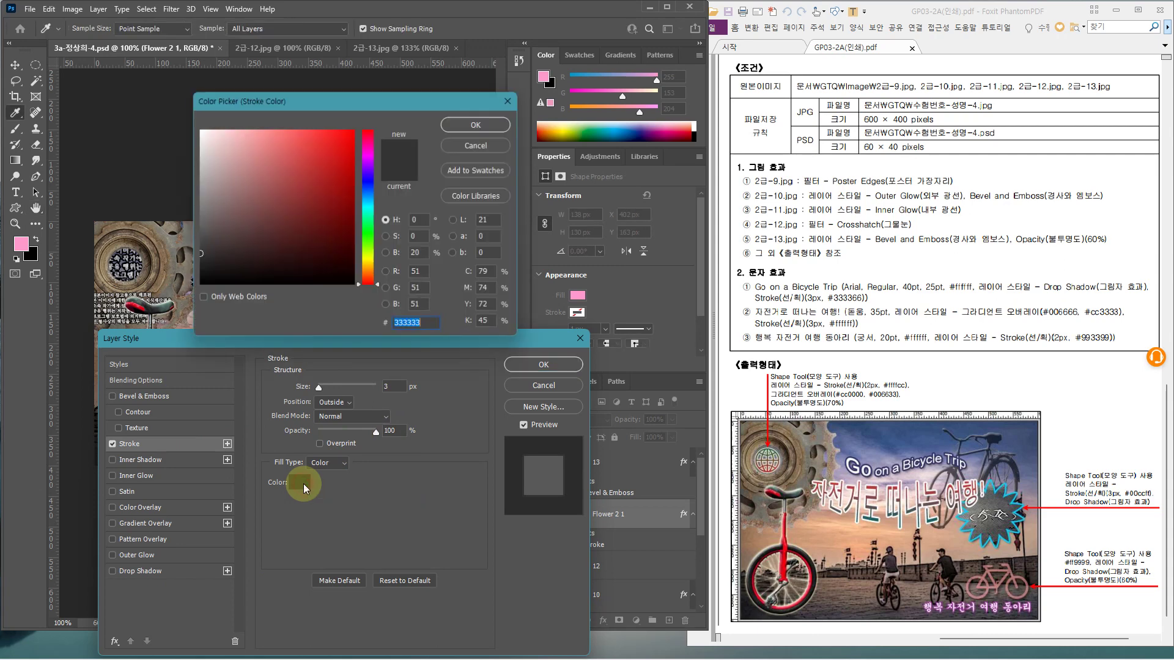
{"action": "type", "text": "00"}
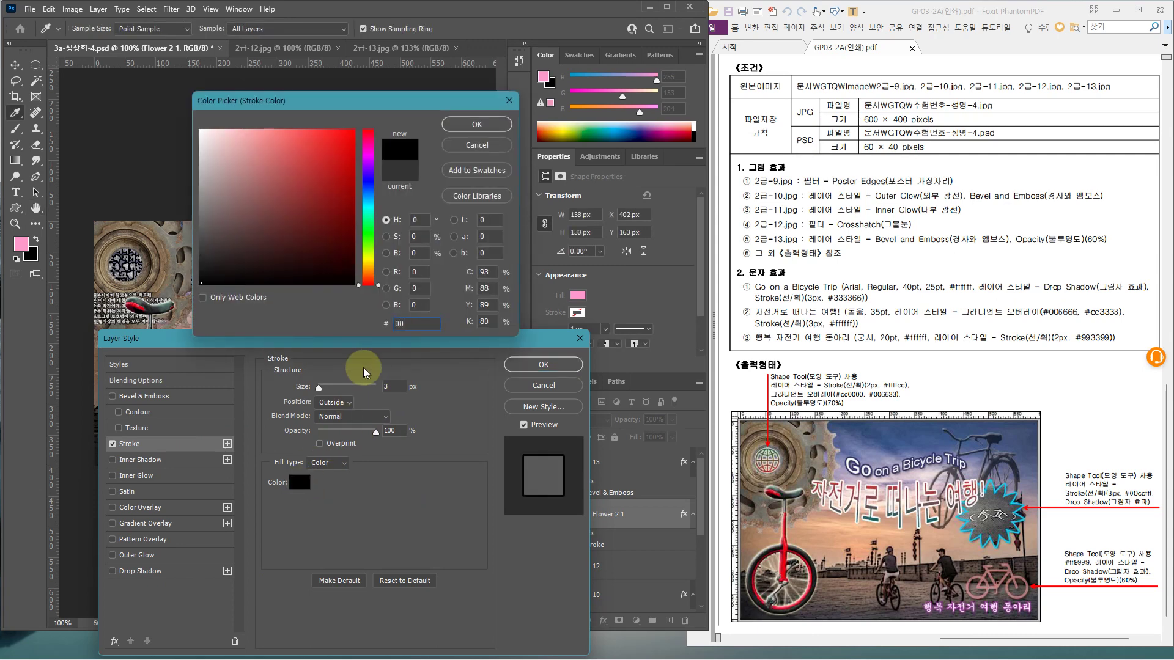
{"action": "type", "text": "ccff"}
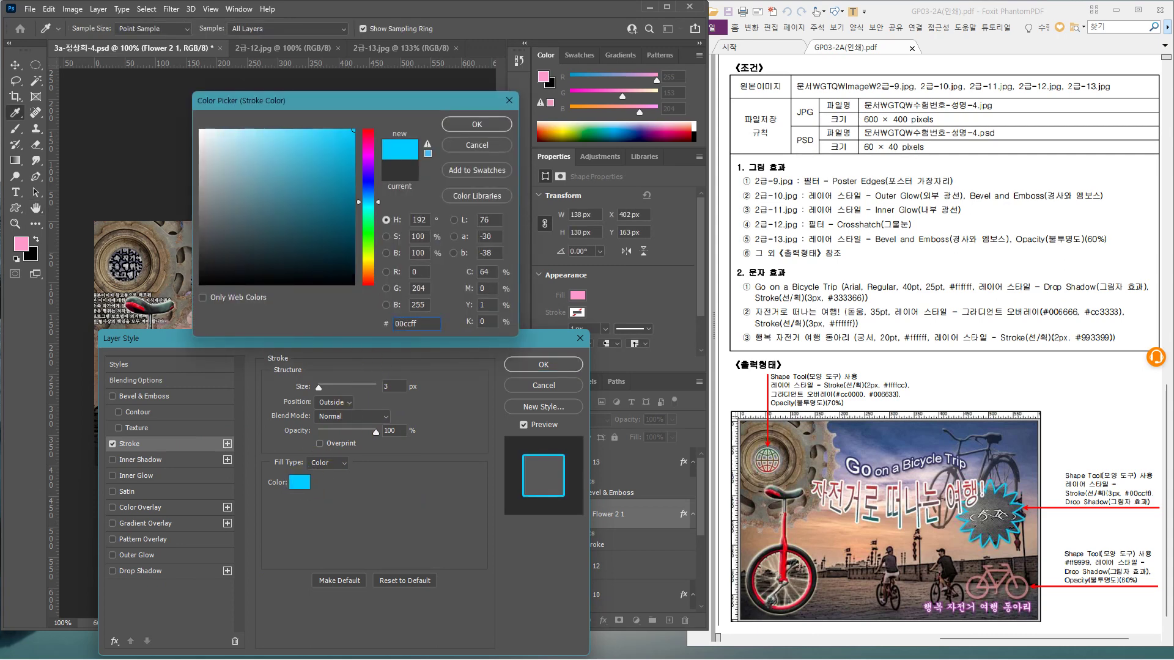
{"action": "key", "text": "Return"}
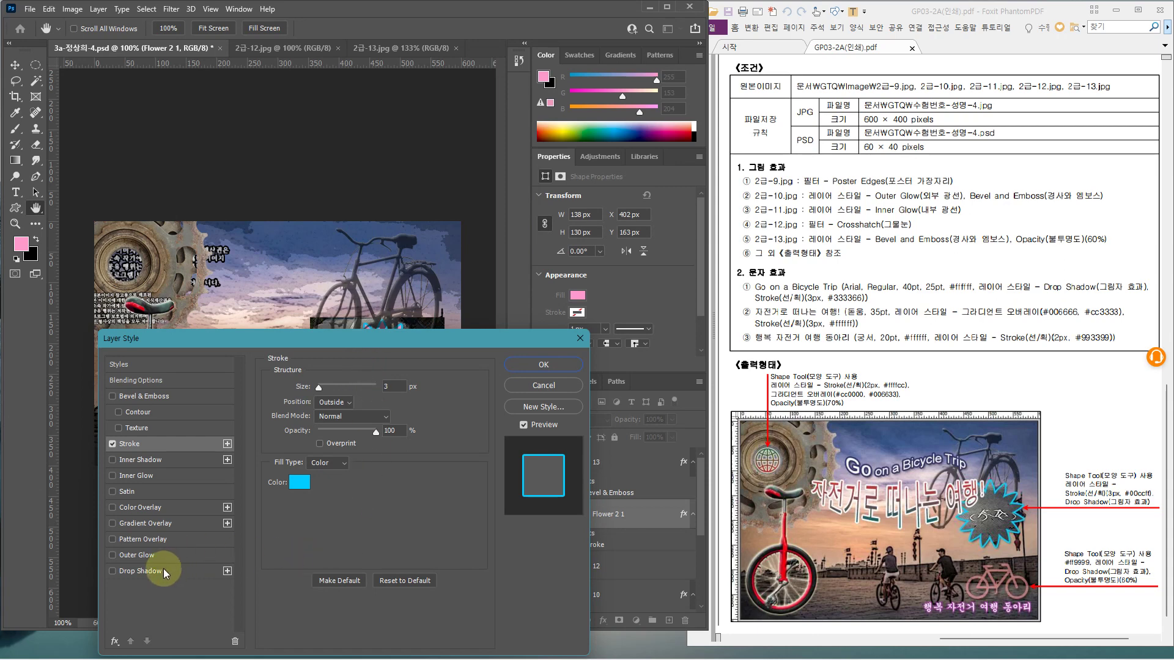
Add a drop shadow angled at 120° to the starburst and apply the effects
{"action": "left_click", "coordinate": [163, 570]}
{"action": "left_click_drag", "start_coordinate": [340, 342], "coordinate": [479, 426]}
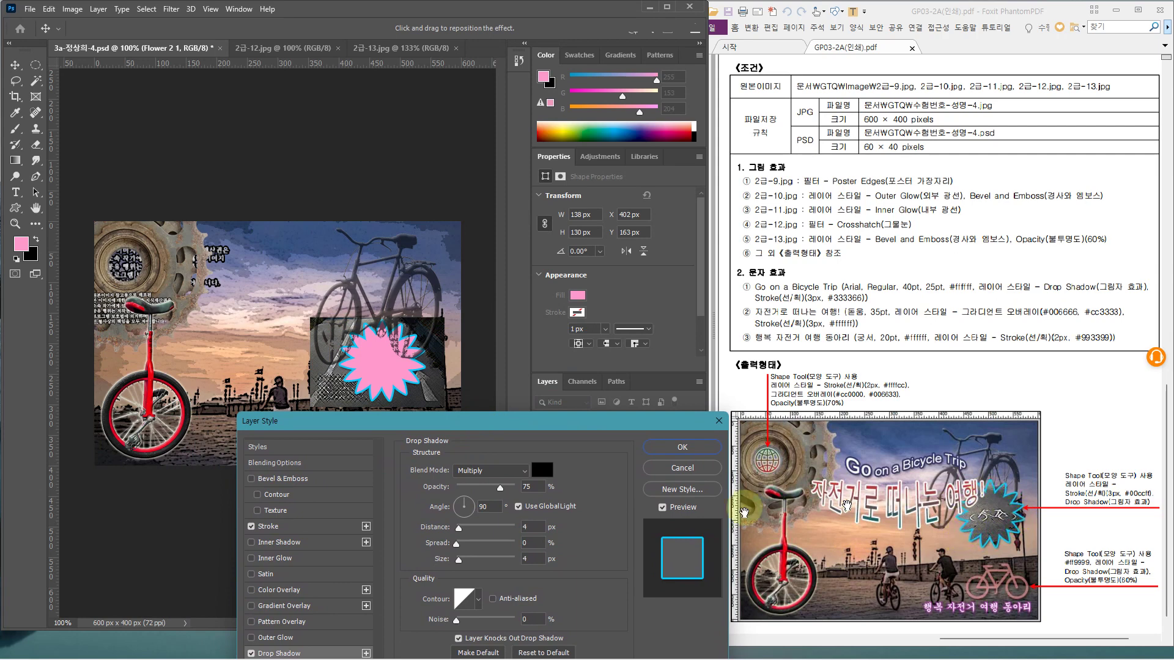
{"action": "left_click", "coordinate": [465, 504]}
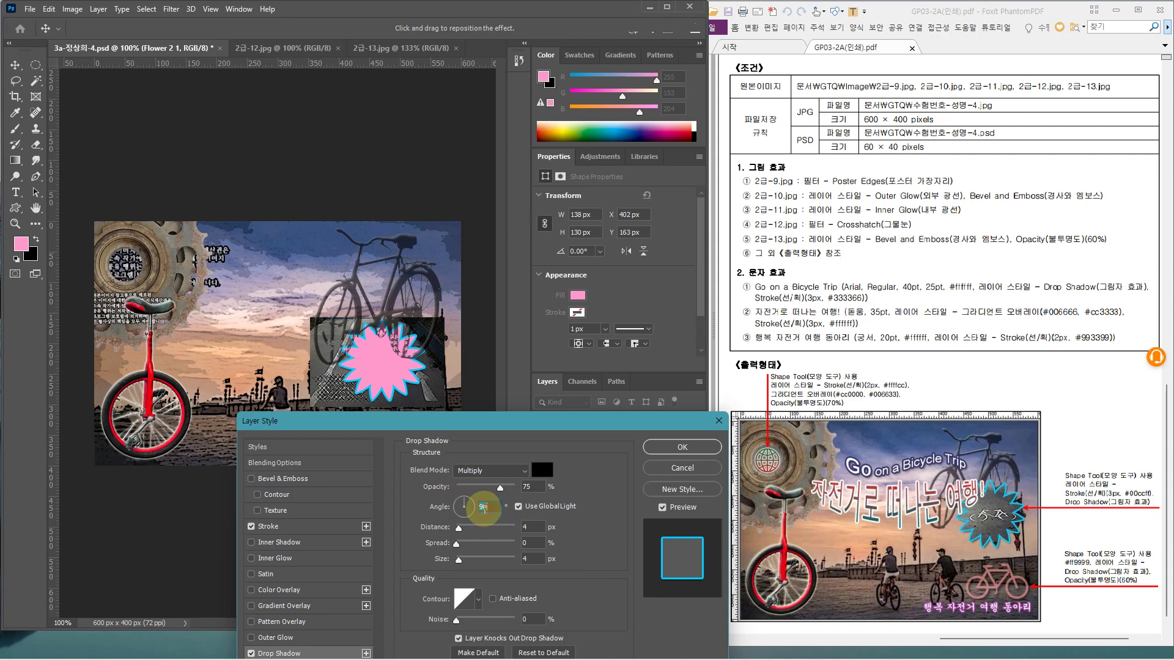
{"action": "type", "text": "12"}
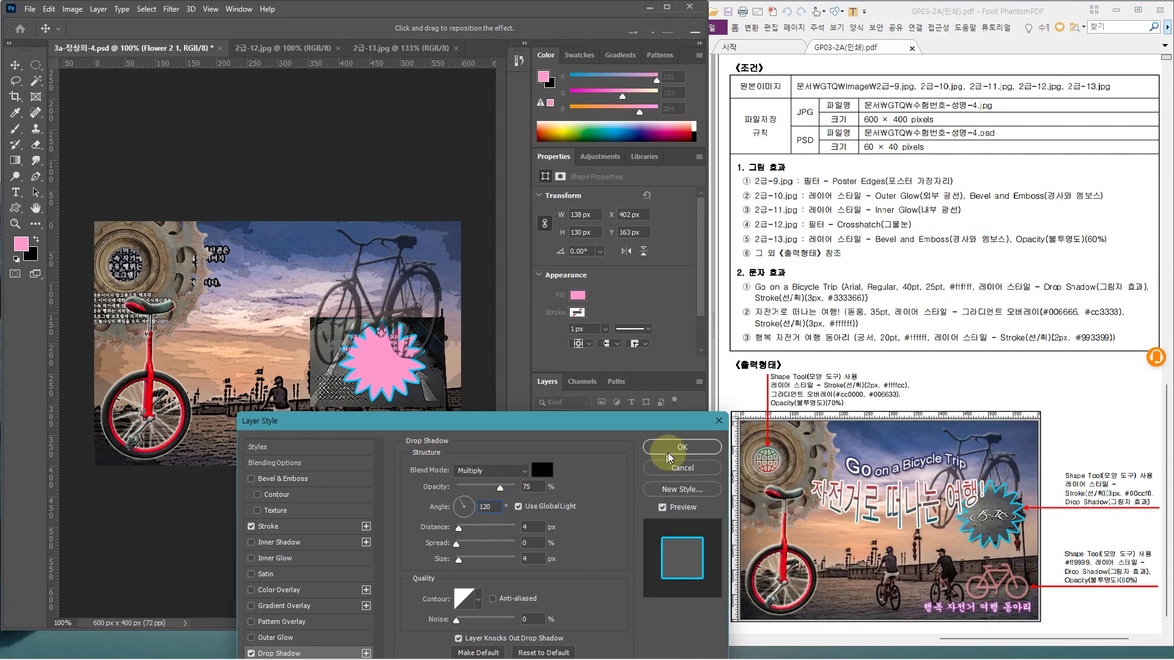
{"action": "left_click", "coordinate": [682, 447]}
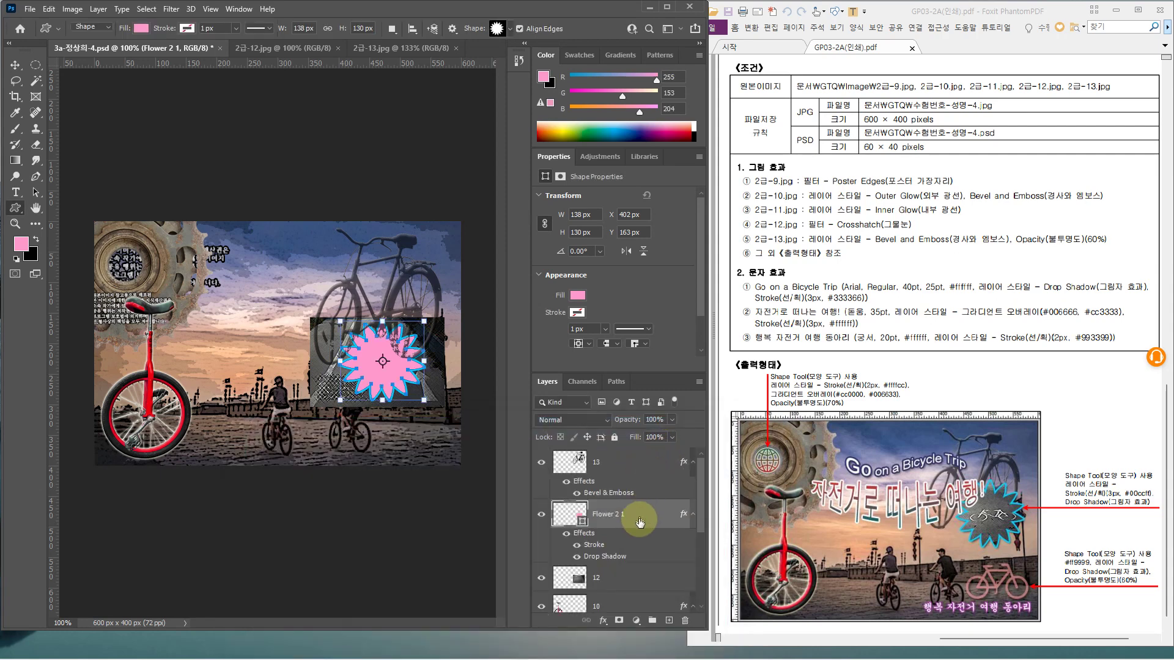
Move layer 12 above Flower 2 1 and clip it into the starburst
{"action": "left_click", "coordinate": [613, 579]}
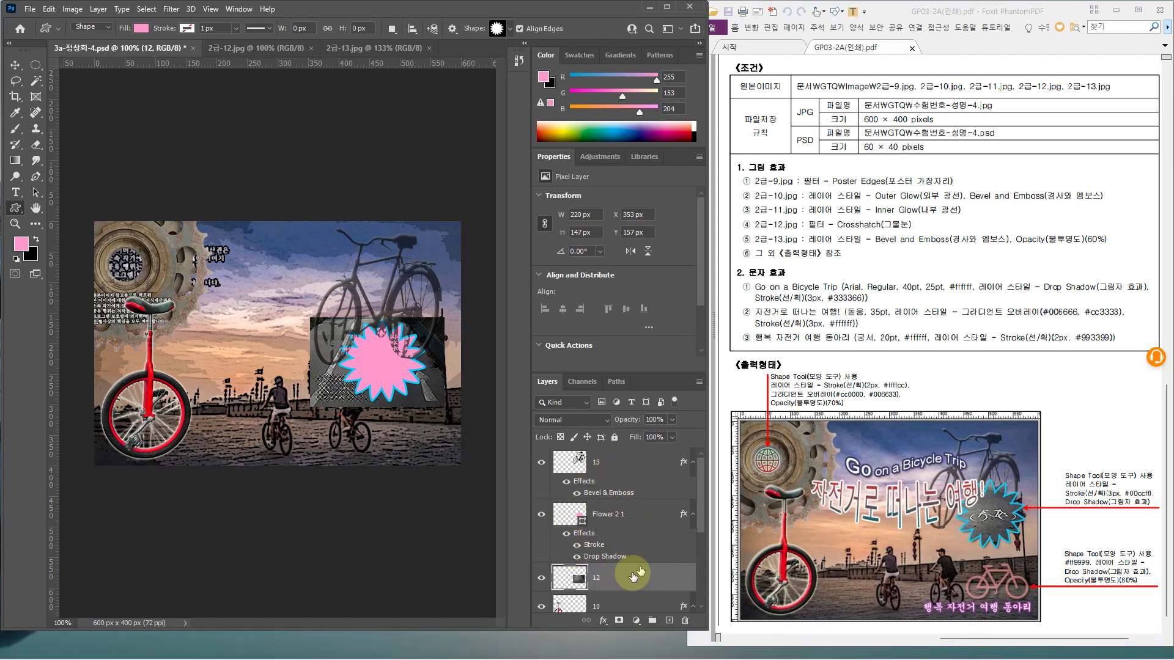
{"action": "left_click_drag", "start_coordinate": [636, 575], "coordinate": [626, 508]}
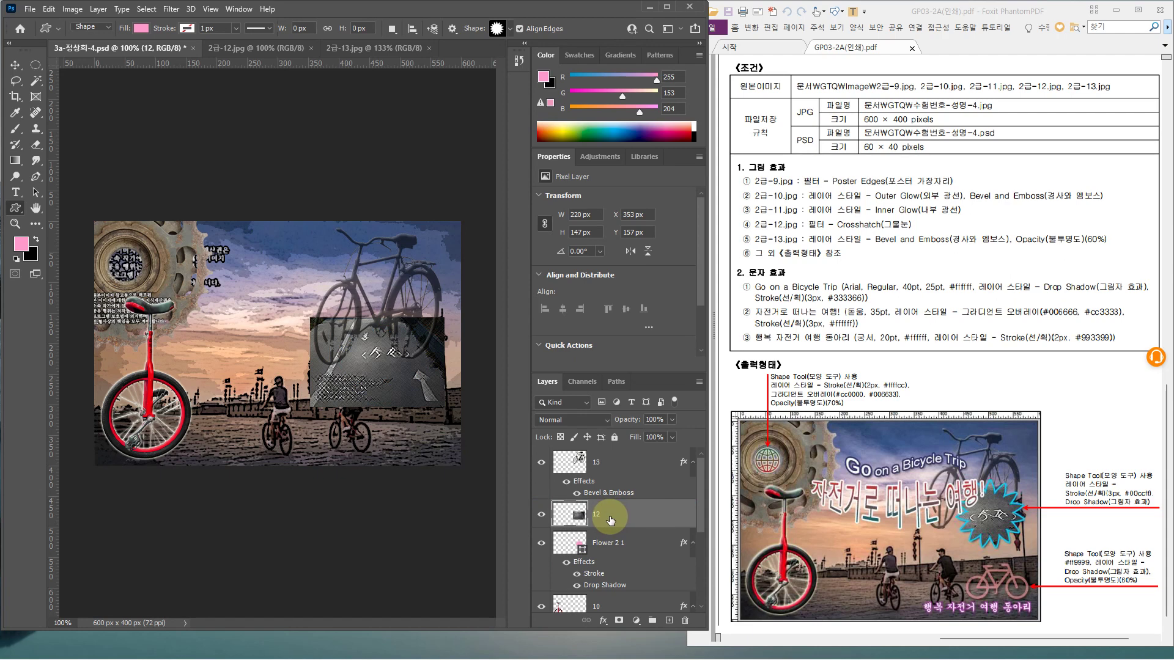
{"action": "key", "text": "ctrl+2"}
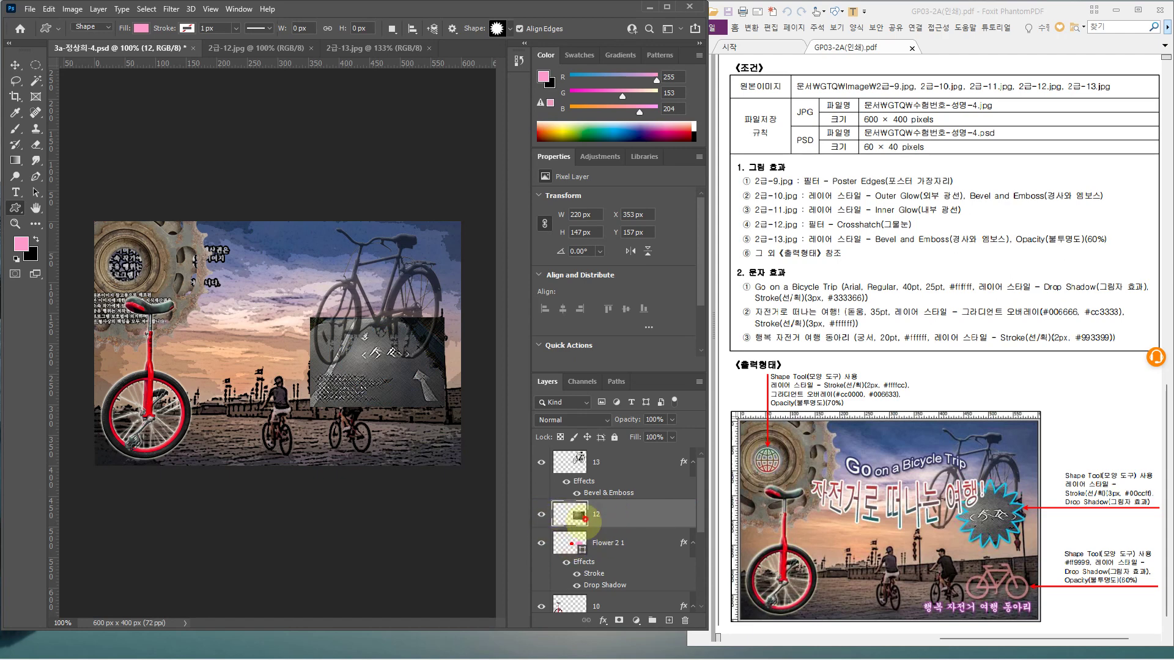
{"action": "mouse_move", "coordinate": [585, 519]}
{"action": "left_mouse_down"}
{"action": "mouse_move", "coordinate": [563, 502]}
{"action": "mouse_move", "coordinate": [584, 524]}
{"action": "mouse_move", "coordinate": [593, 512]}
{"action": "left_mouse_up"}
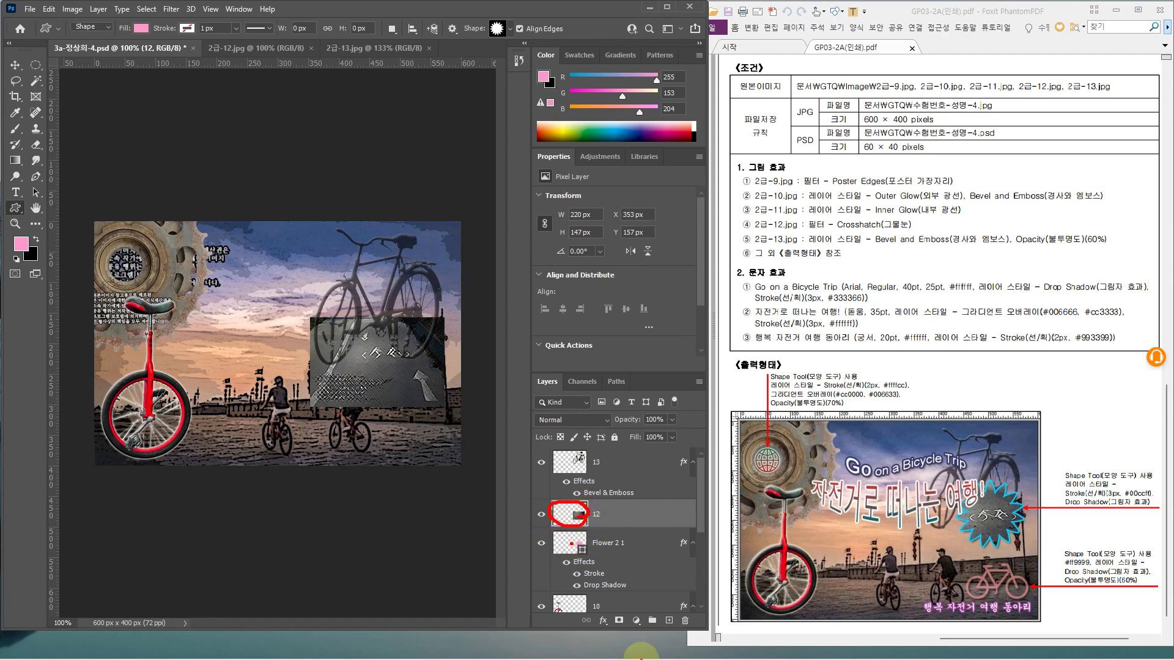
{"action": "key", "text": "Escape"}
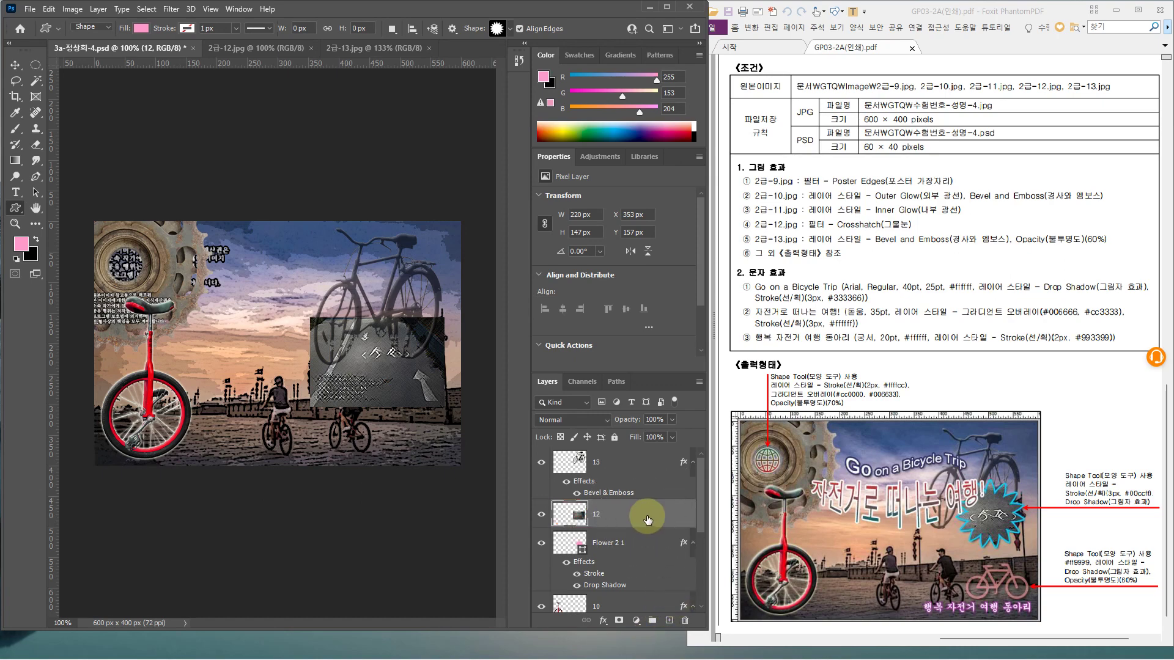
{"action": "right_click", "coordinate": [648, 520]}
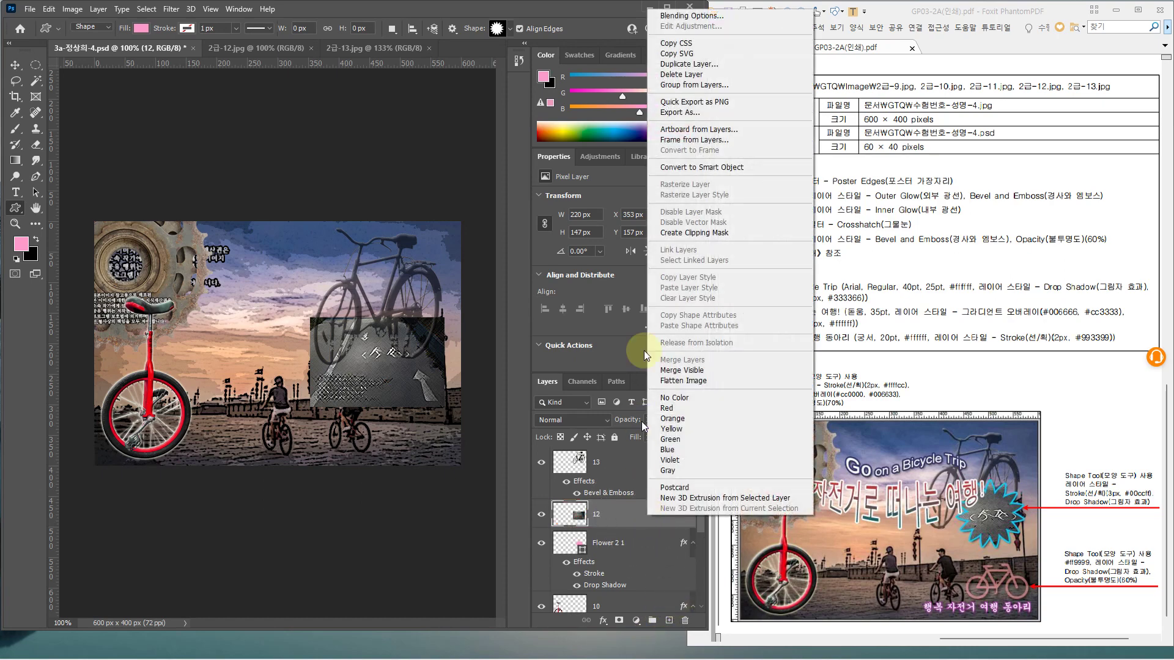
{"action": "left_click", "coordinate": [697, 235]}
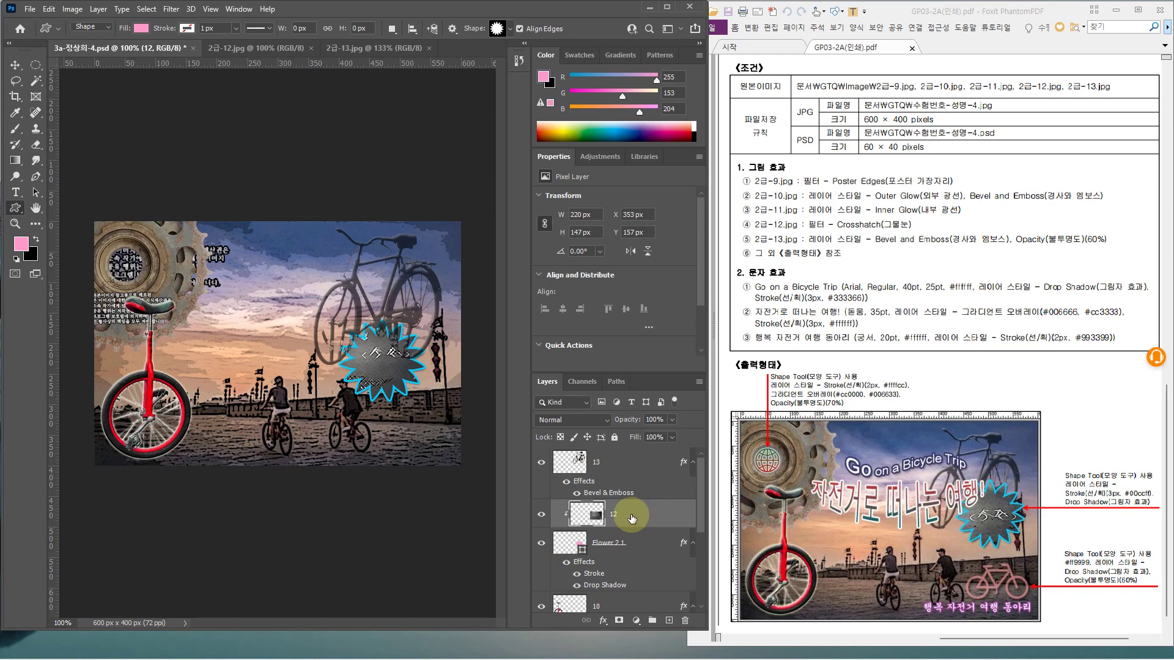
Try repositioning the starburst and photo together, then cancel the transform
{"action": "key", "text": "ctrl+t"}
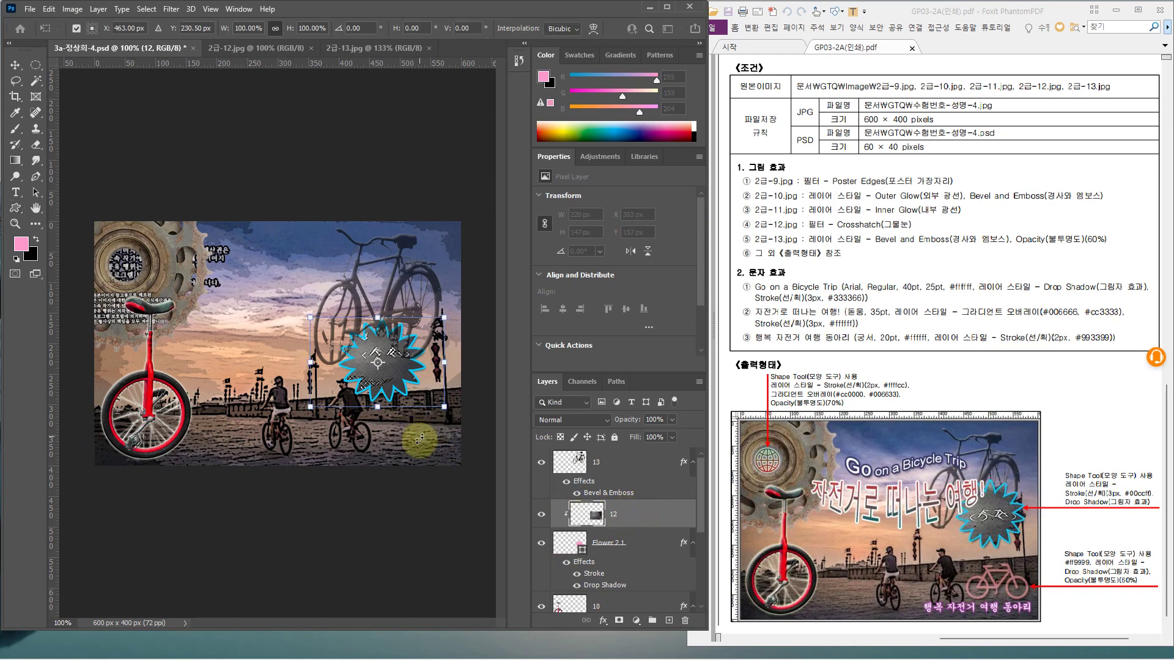
{"action": "key", "text": "Return"}
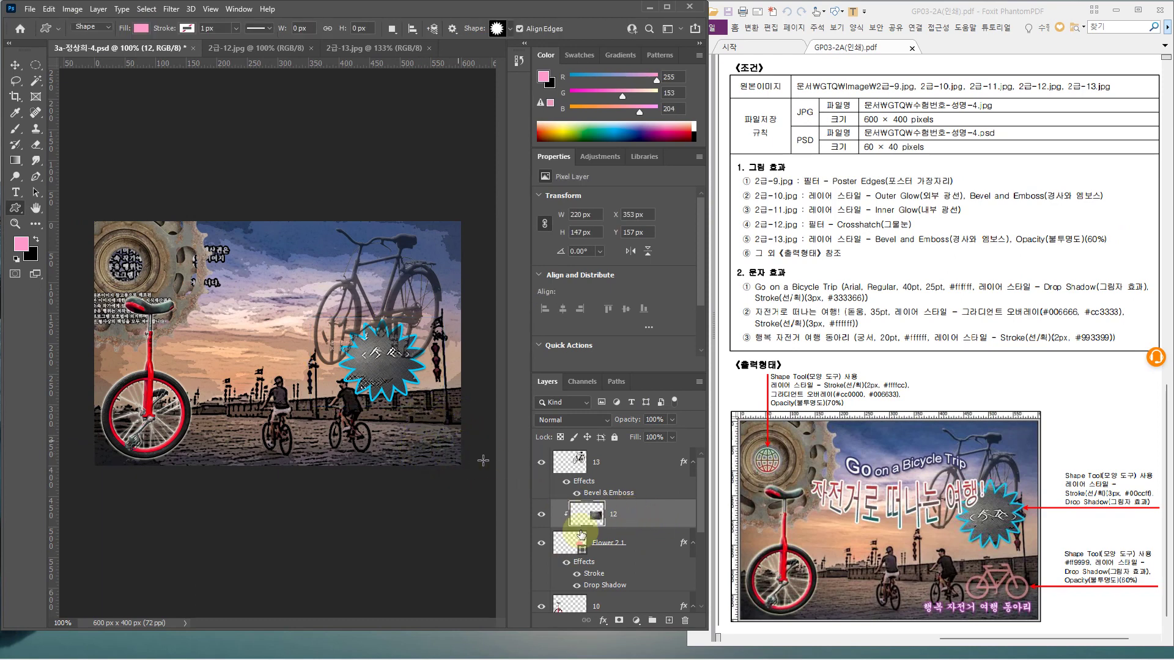
{"action": "left_click", "coordinate": [642, 549]}
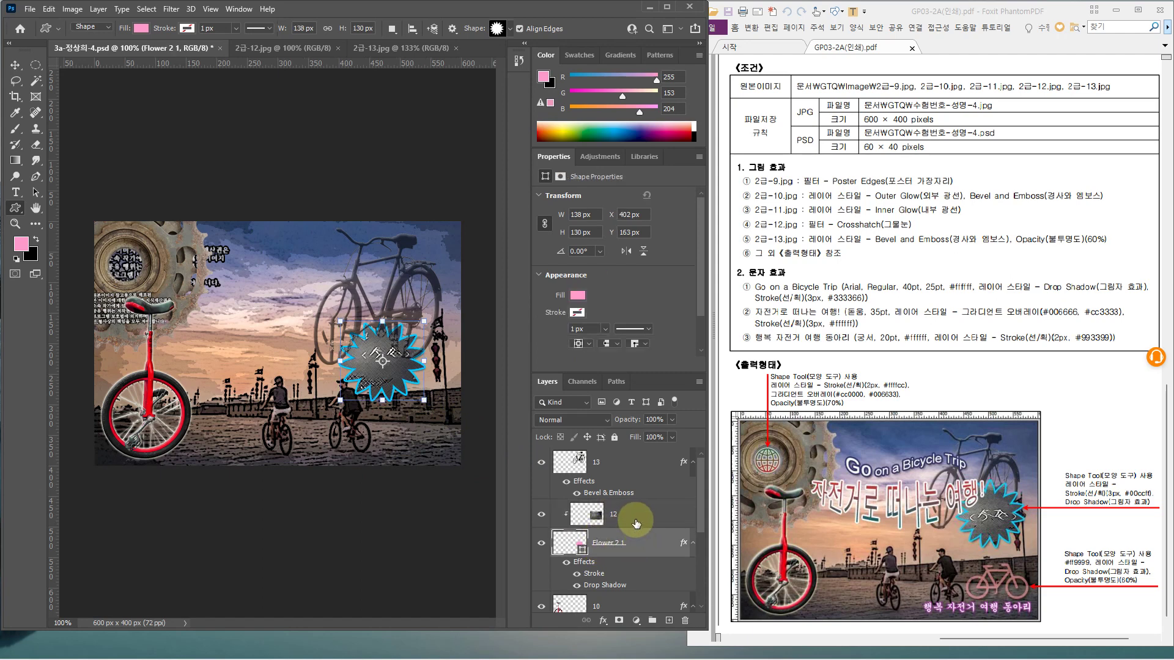
{"action": "left_click", "coordinate": [633, 526], "text": "shift"}
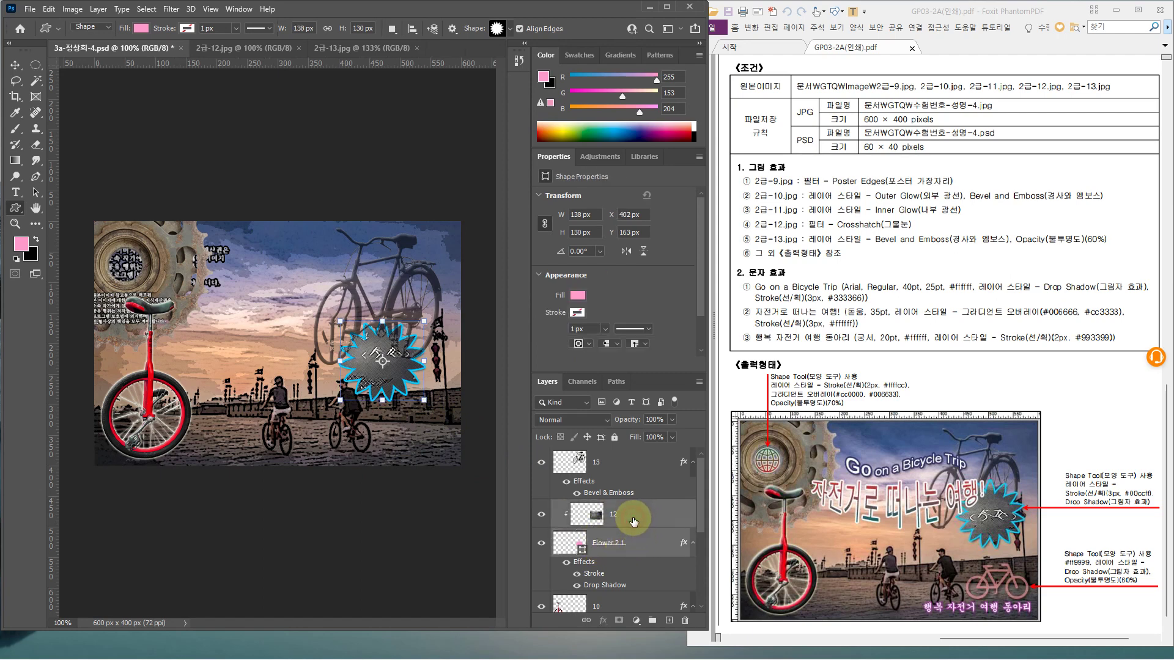
{"action": "key", "text": "ctrl+t"}
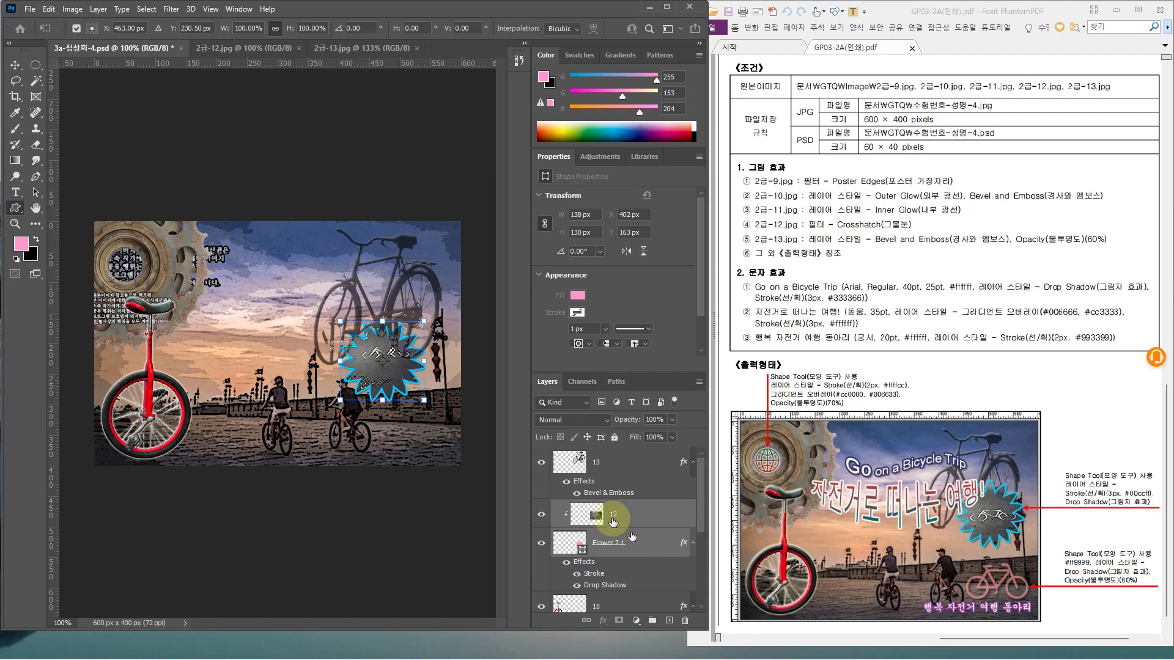
{"action": "left_click_drag", "start_coordinate": [394, 370], "coordinate": [400, 373]}
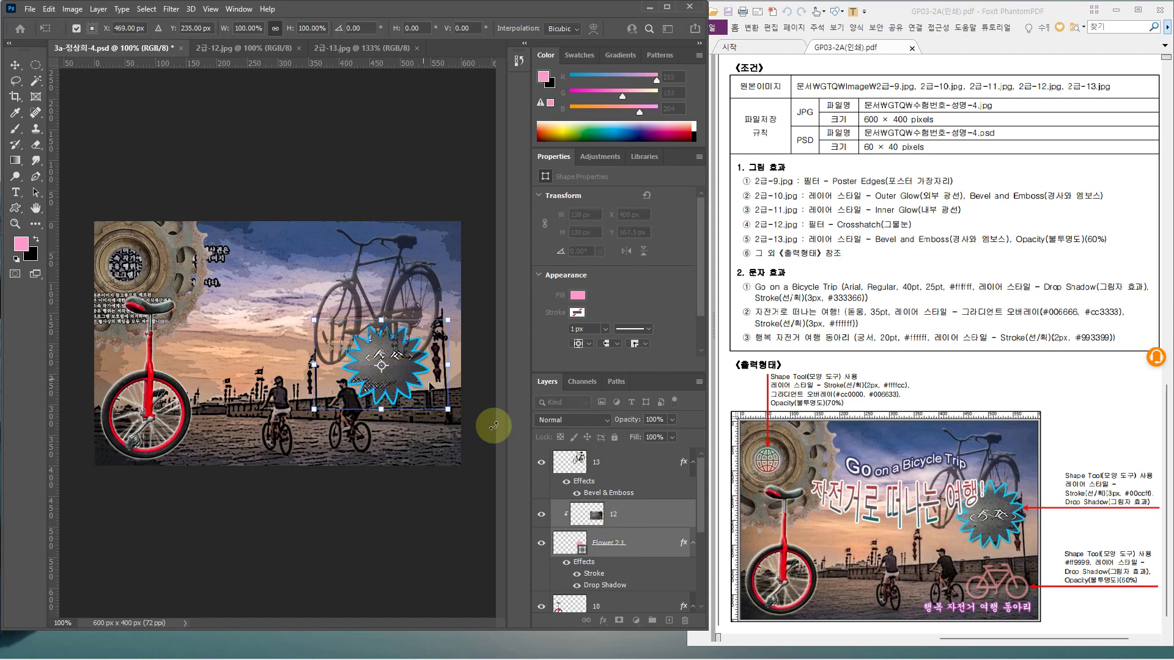
{"action": "key", "text": "Right"}
{"action": "key", "text": "Right"}
{"action": "key", "text": "Right"}
{"action": "key", "text": "Right"}
{"action": "key", "text": "Right"}
{"action": "key", "text": "Right"}
{"action": "key", "text": "Right"}
{"action": "key", "text": "Right"}
{"action": "key", "text": "Right"}
{"action": "key", "text": "Right"}
{"action": "key", "text": "Right"}
{"action": "key", "text": "Right"}
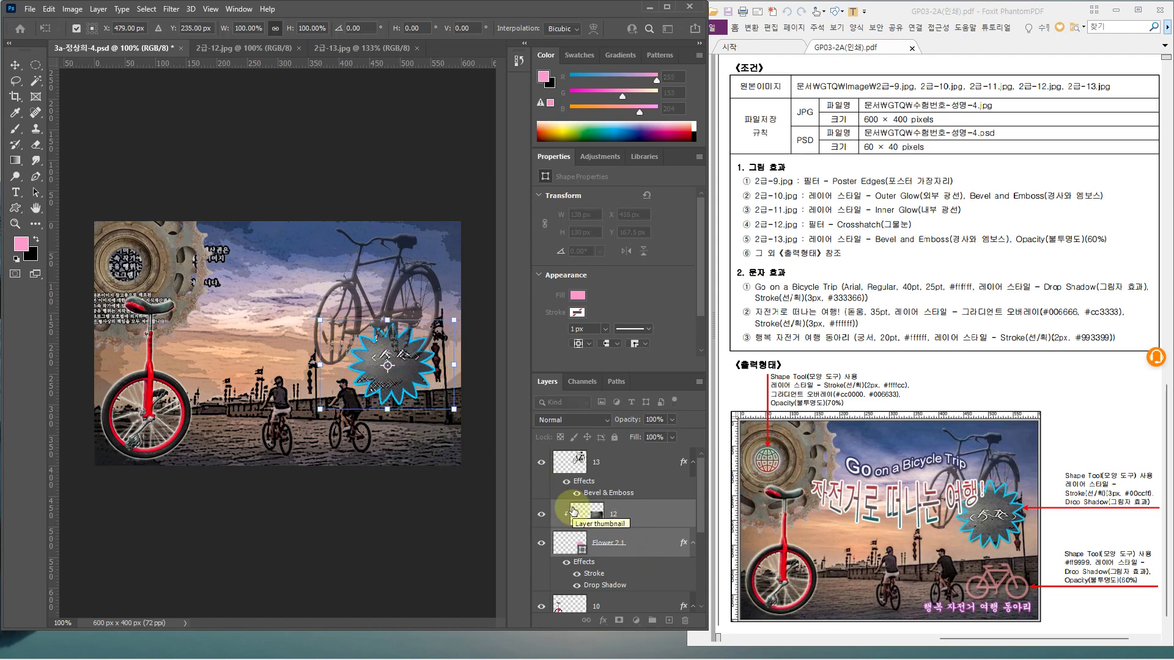
{"action": "key", "text": "Right"}
{"action": "key", "text": "Right"}
{"action": "key", "text": "Right"}
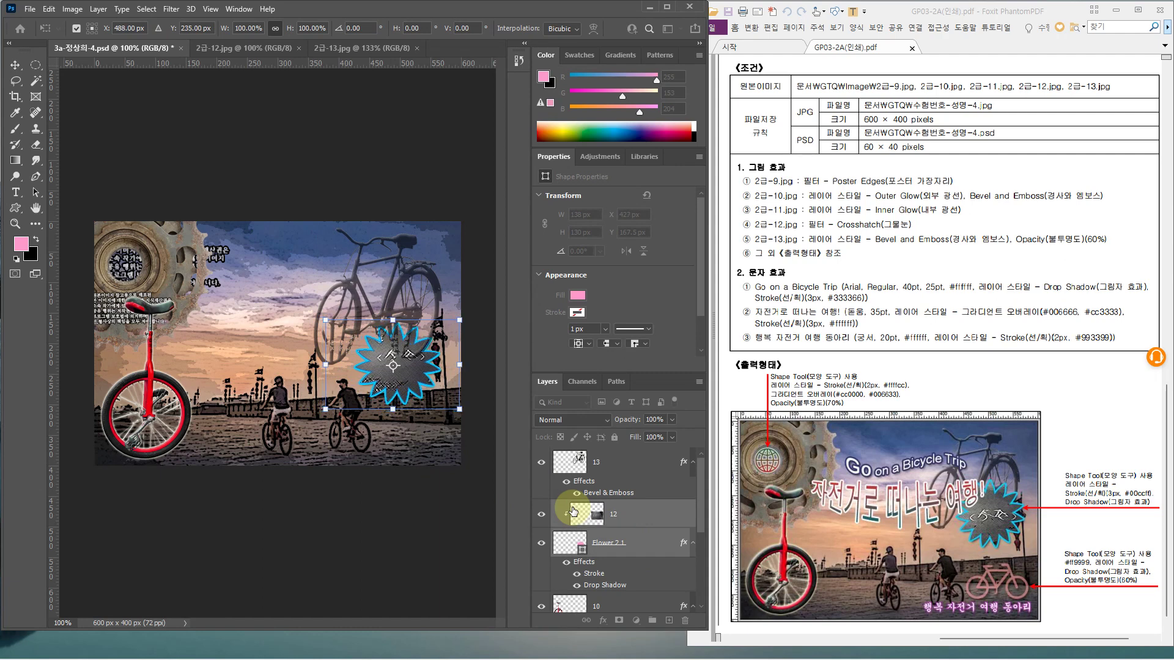
{"action": "key", "text": "Escape"}
Scale the clipped photo to about 93% and shift it slightly left inside the starburst
{"action": "left_click", "coordinate": [642, 514]}
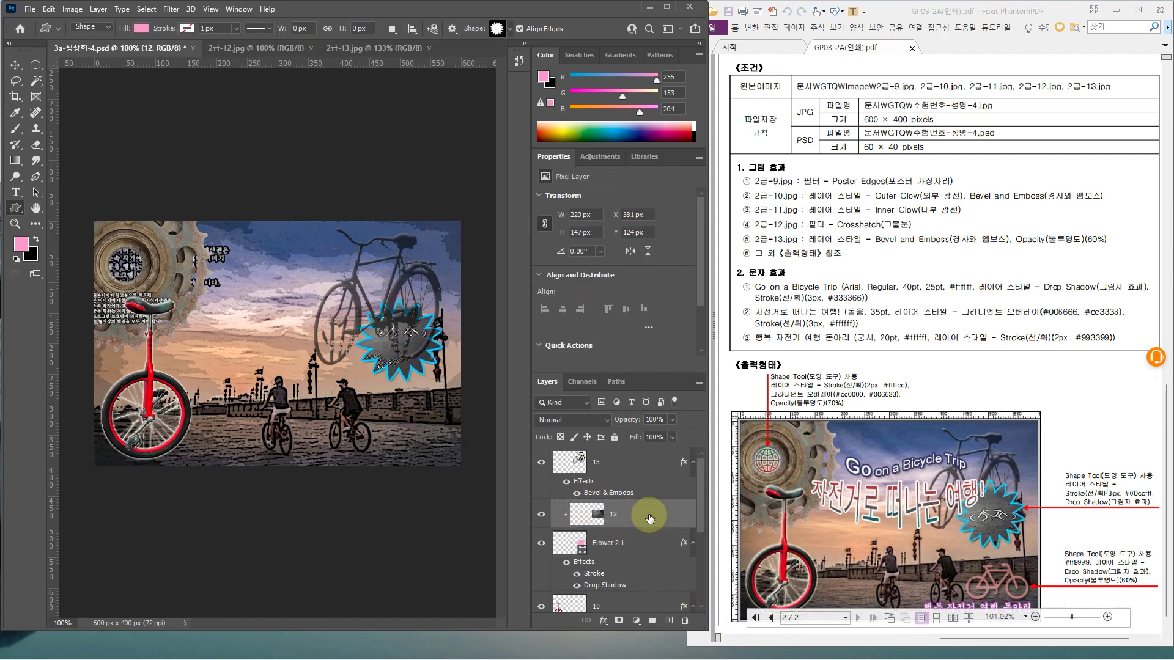
{"action": "key", "text": "ctrl+t"}
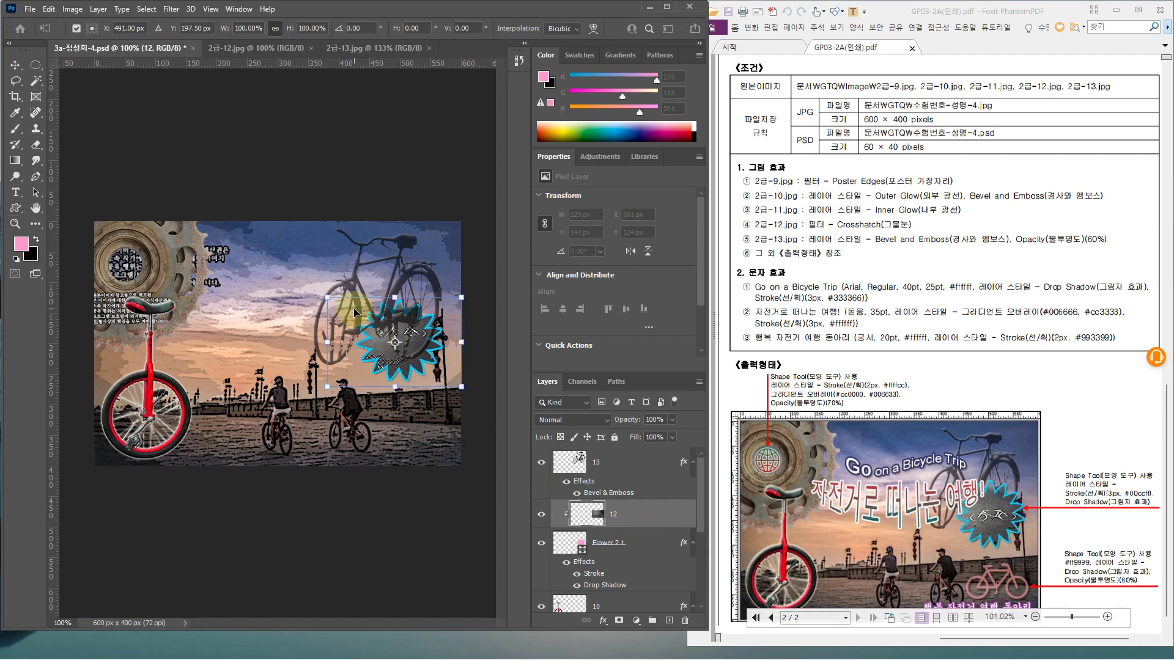
{"action": "left_click_drag", "start_coordinate": [326, 294], "coordinate": [336, 304]}
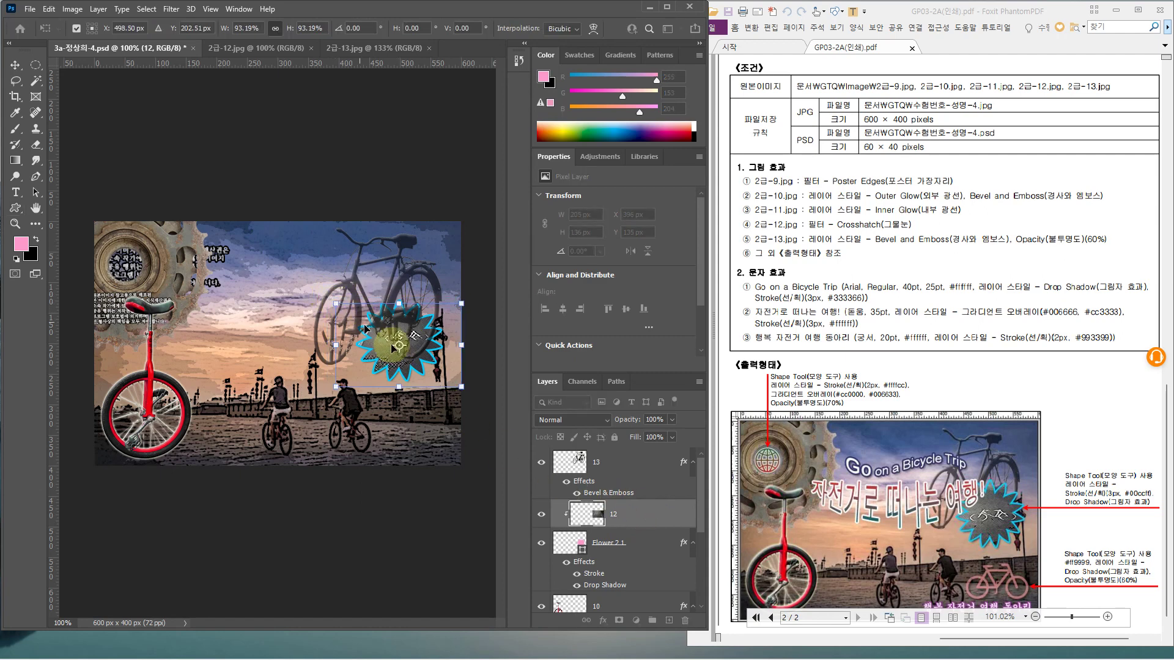
{"action": "left_click_drag", "start_coordinate": [421, 331], "coordinate": [412, 333]}
{"action": "key", "text": "Return"}
Move the starburst and its clipped photo above layer 13
{"action": "left_click", "coordinate": [639, 463]}
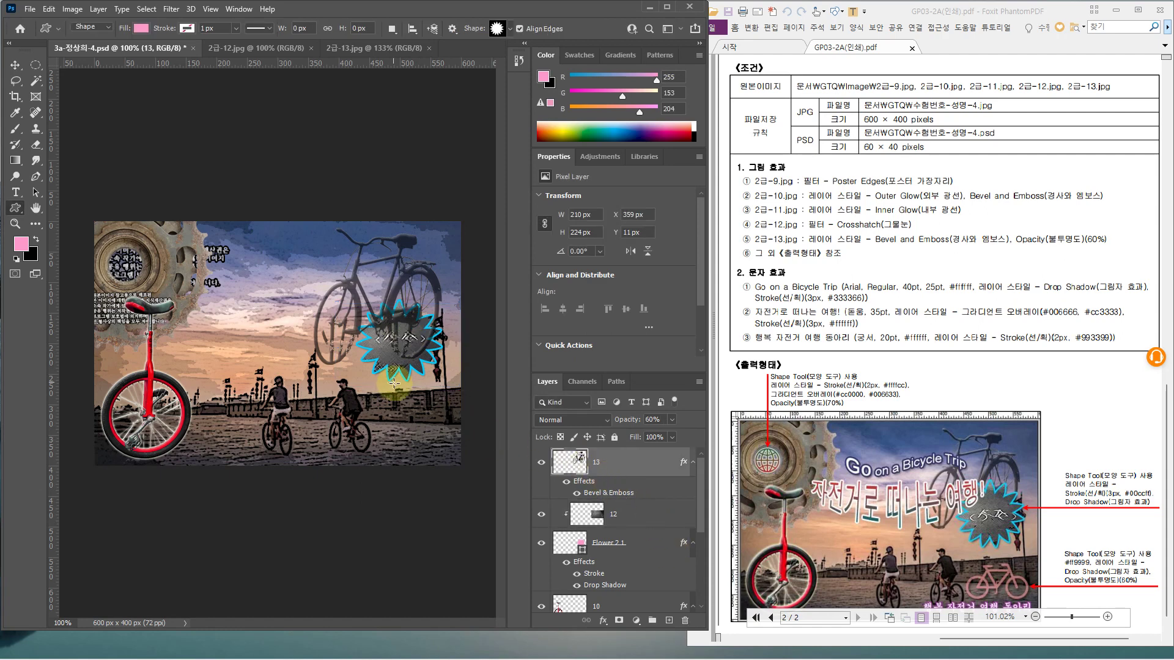
{"action": "key", "text": "ctrl+2"}
{"action": "left_click_drag", "start_coordinate": [414, 346], "coordinate": [427, 342]}
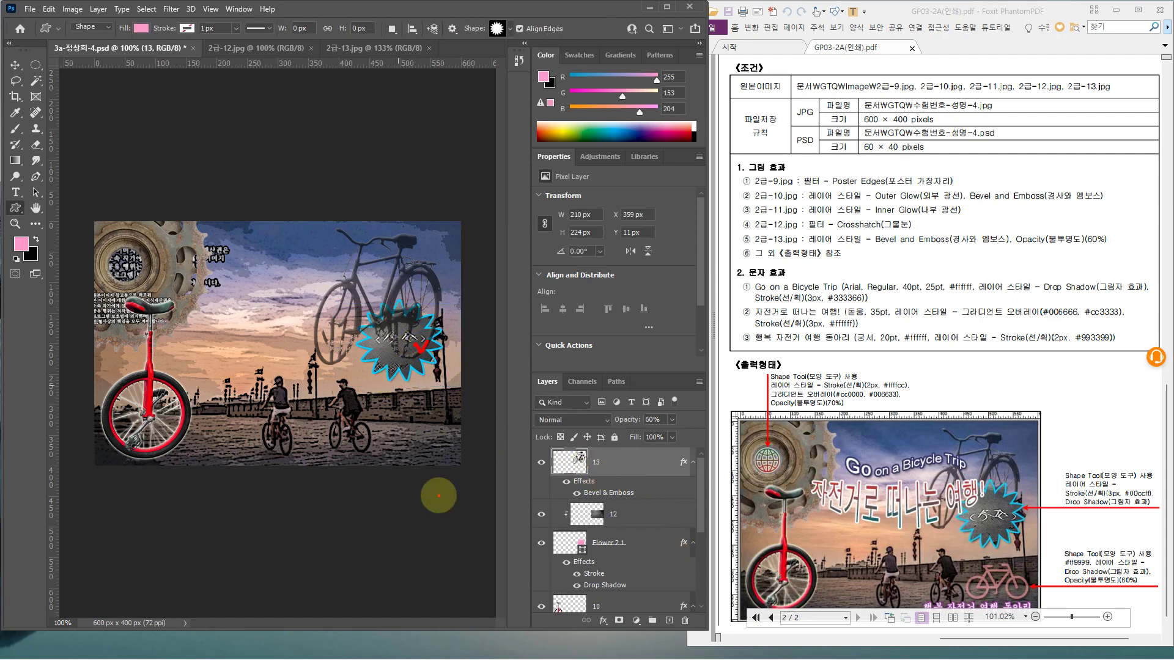
{"action": "key", "text": "Escape"}
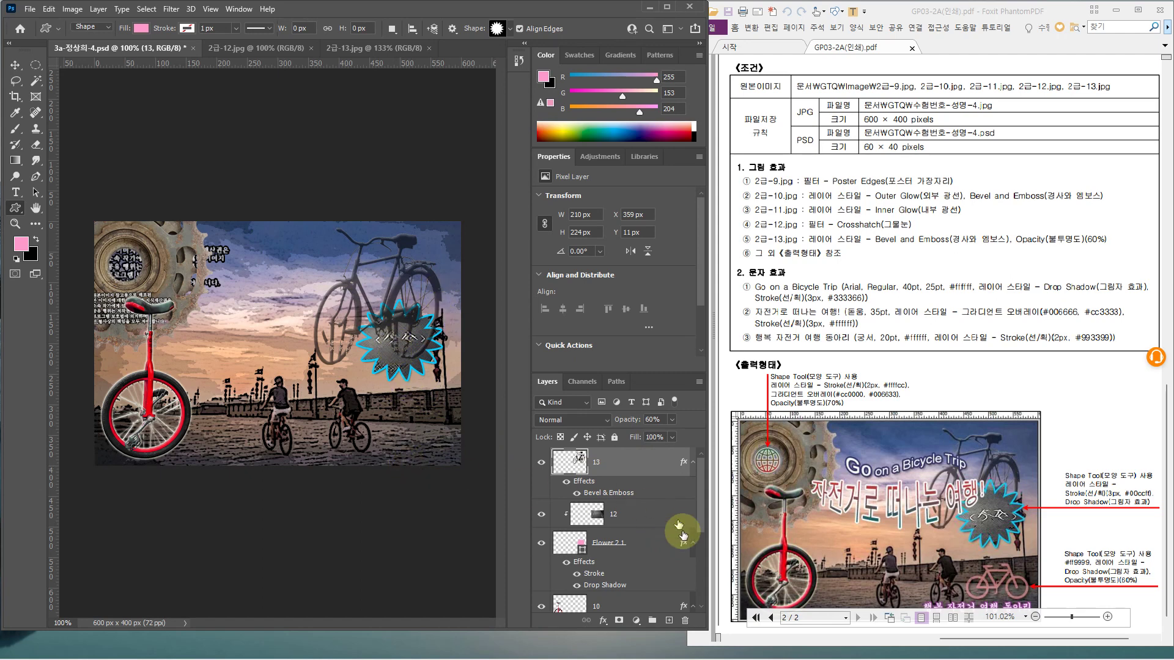
{"action": "left_click", "coordinate": [639, 517]}
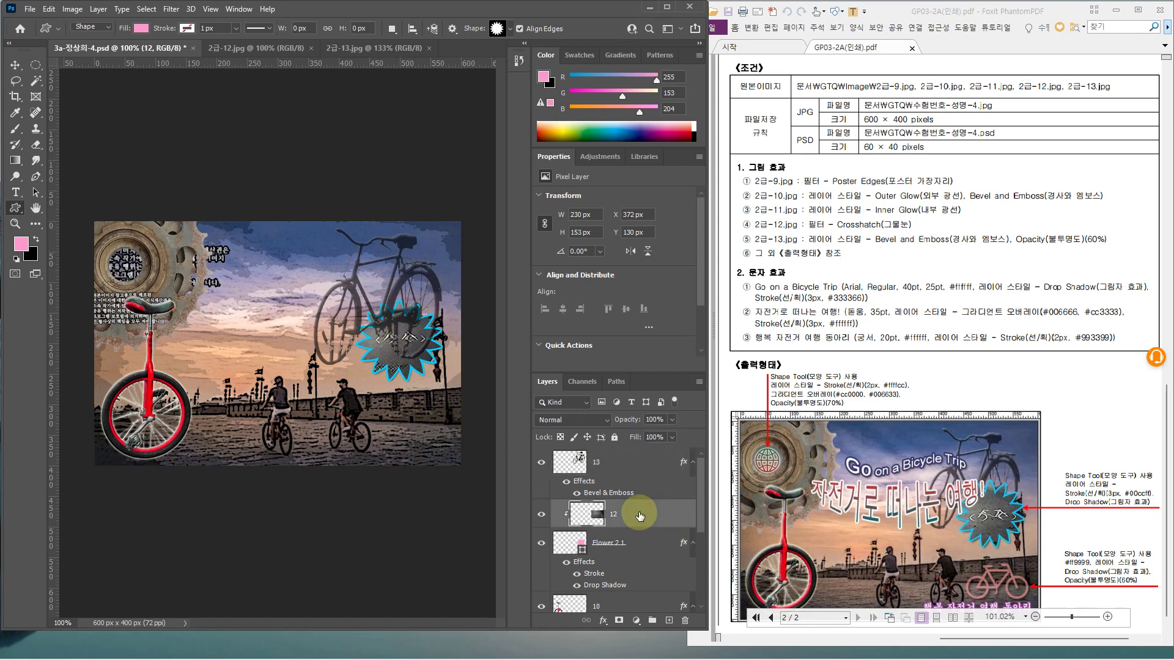
{"action": "left_click", "coordinate": [630, 547]}
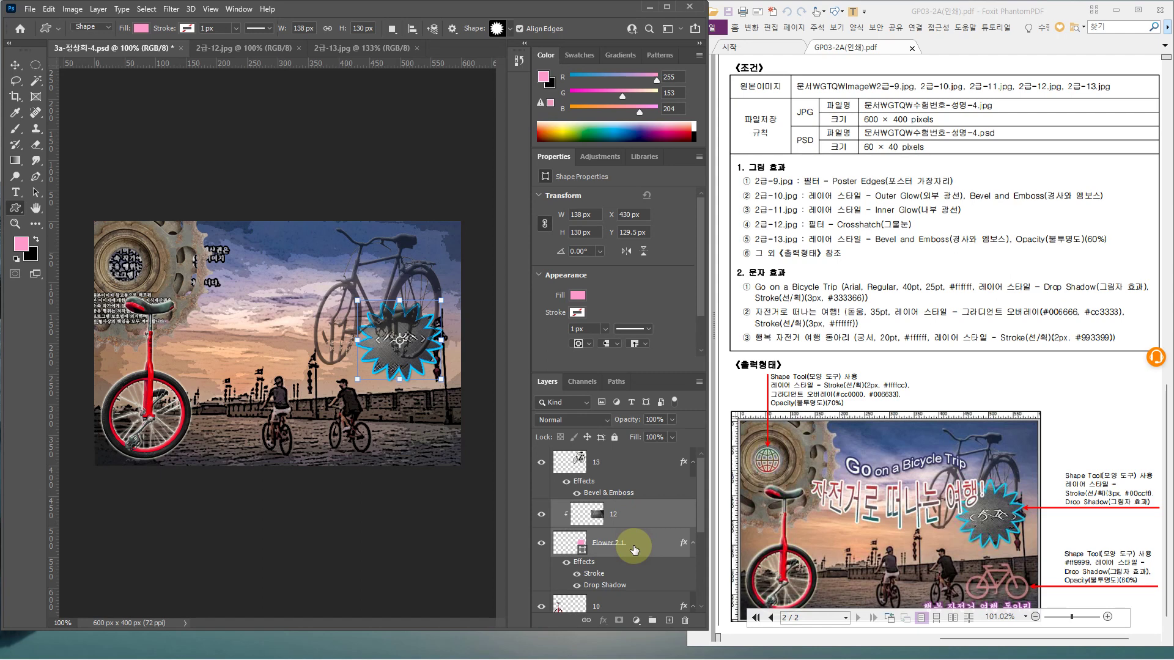
{"action": "left_click_drag", "start_coordinate": [640, 516], "coordinate": [624, 452]}
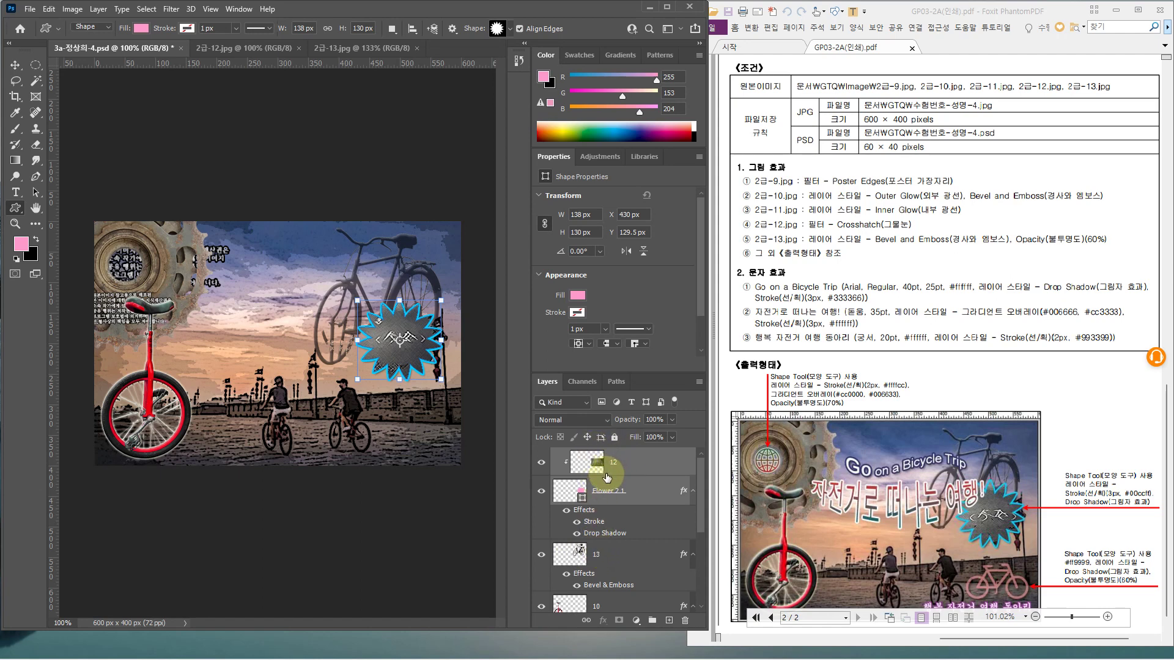
{"action": "left_click", "coordinate": [665, 492]}
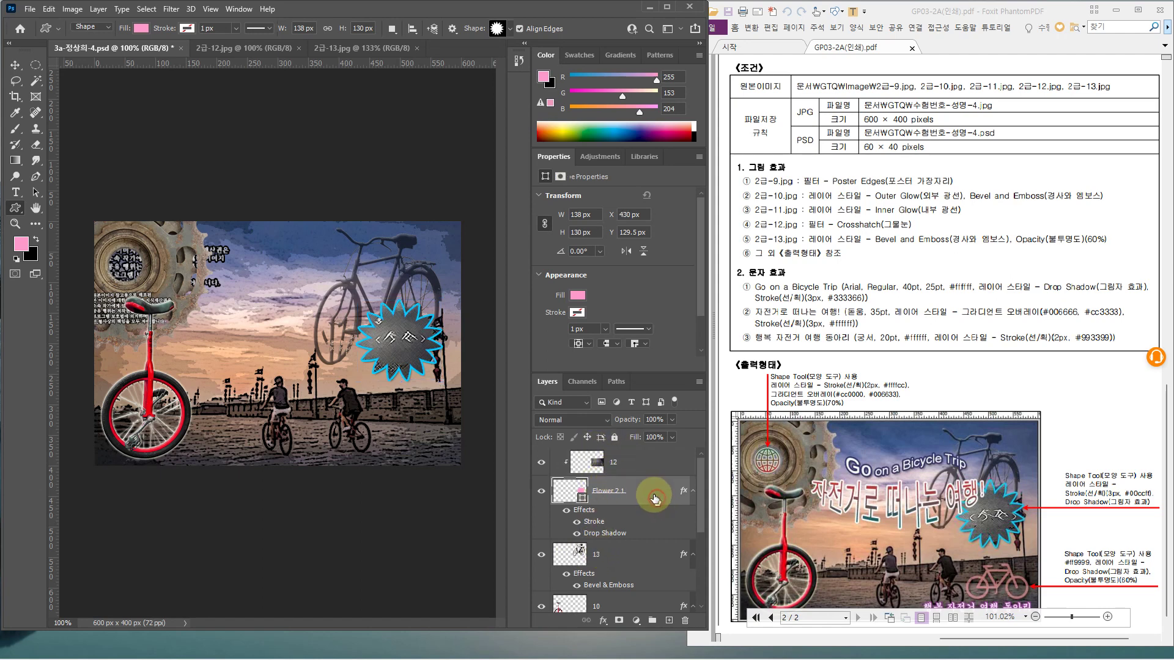
{"action": "left_click", "coordinate": [644, 473]}
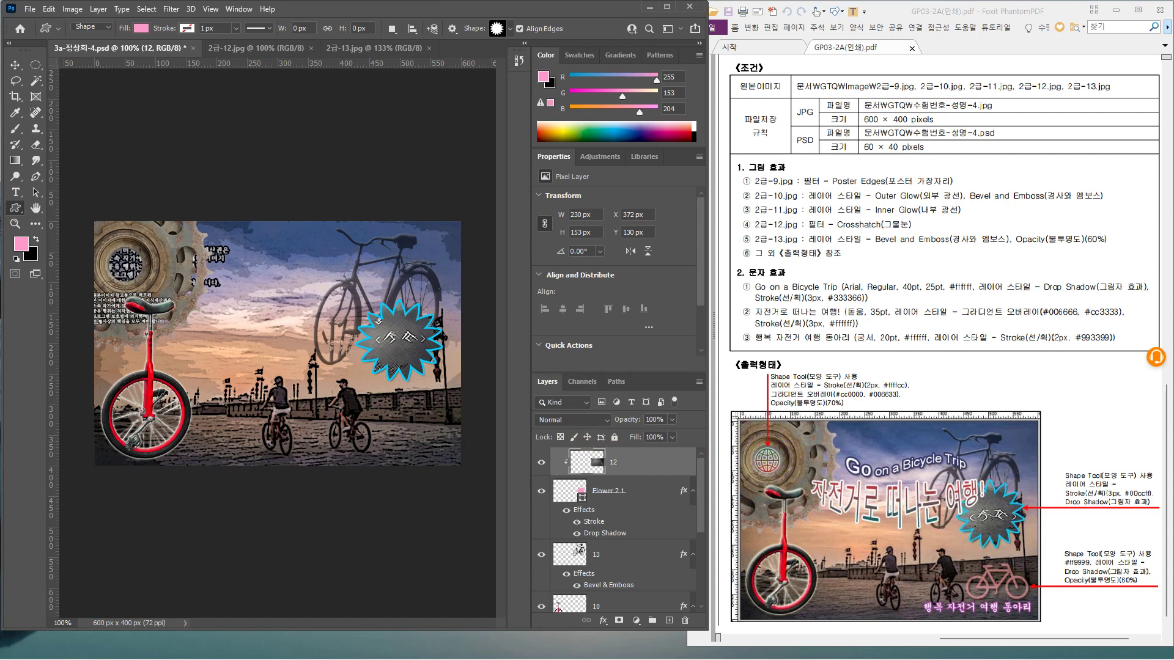
Draw the World Wide Web globe shape about 58 × 56 px over the gear, nudged slightly right
{"action": "left_click", "coordinate": [510, 31]}
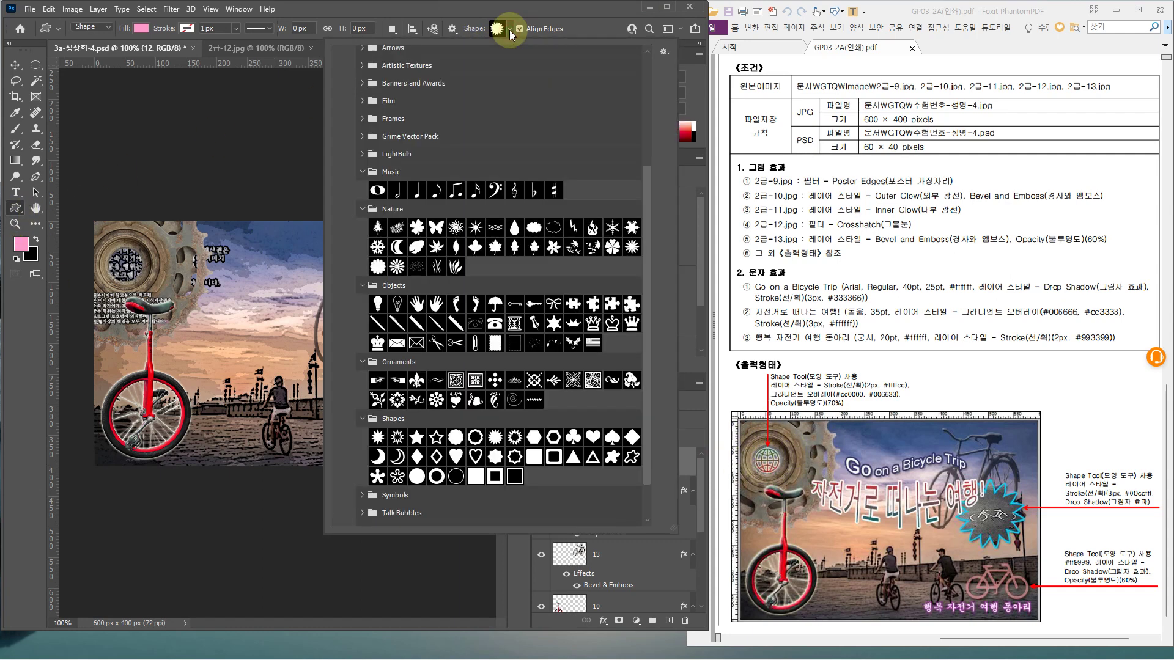
{"action": "scroll", "coordinate": [404, 431], "scroll_direction": "down", "scroll_amount": 2}
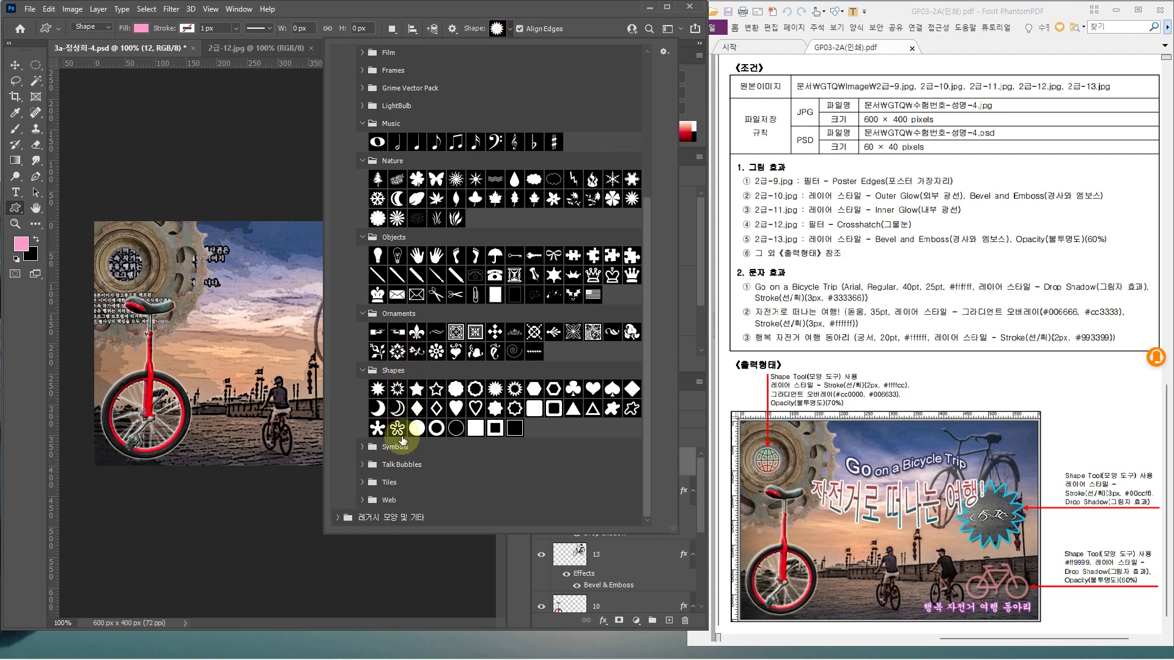
{"action": "left_click", "coordinate": [363, 499]}
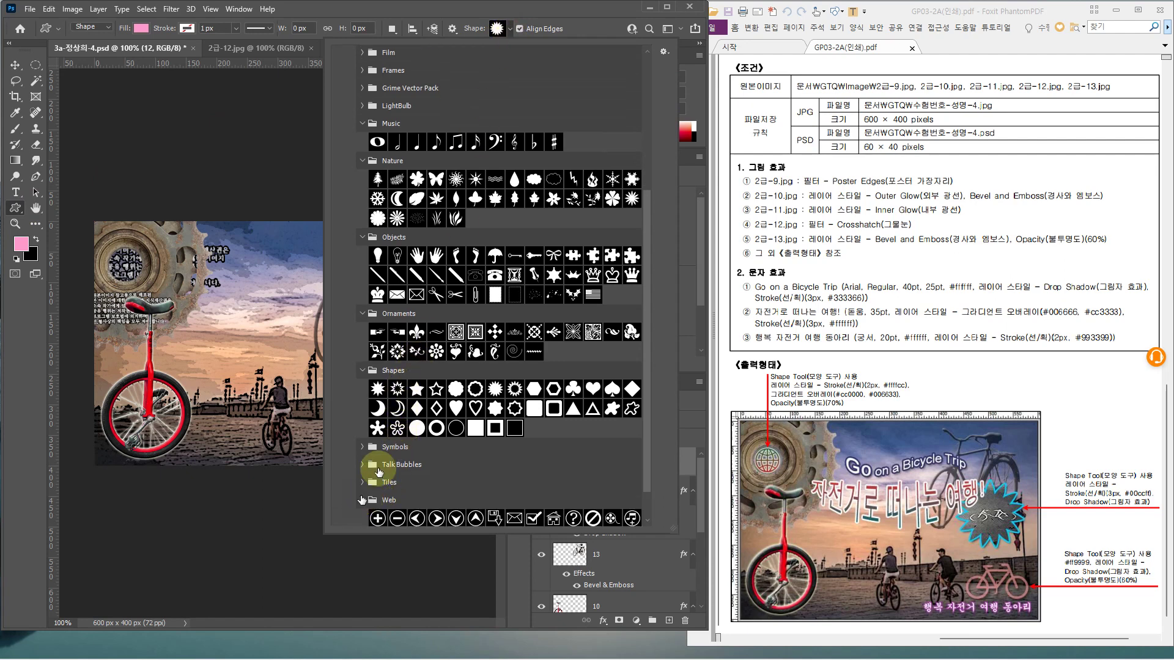
{"action": "scroll", "coordinate": [405, 436], "scroll_direction": "down", "scroll_amount": 2}
{"action": "key", "text": "ctrl"}
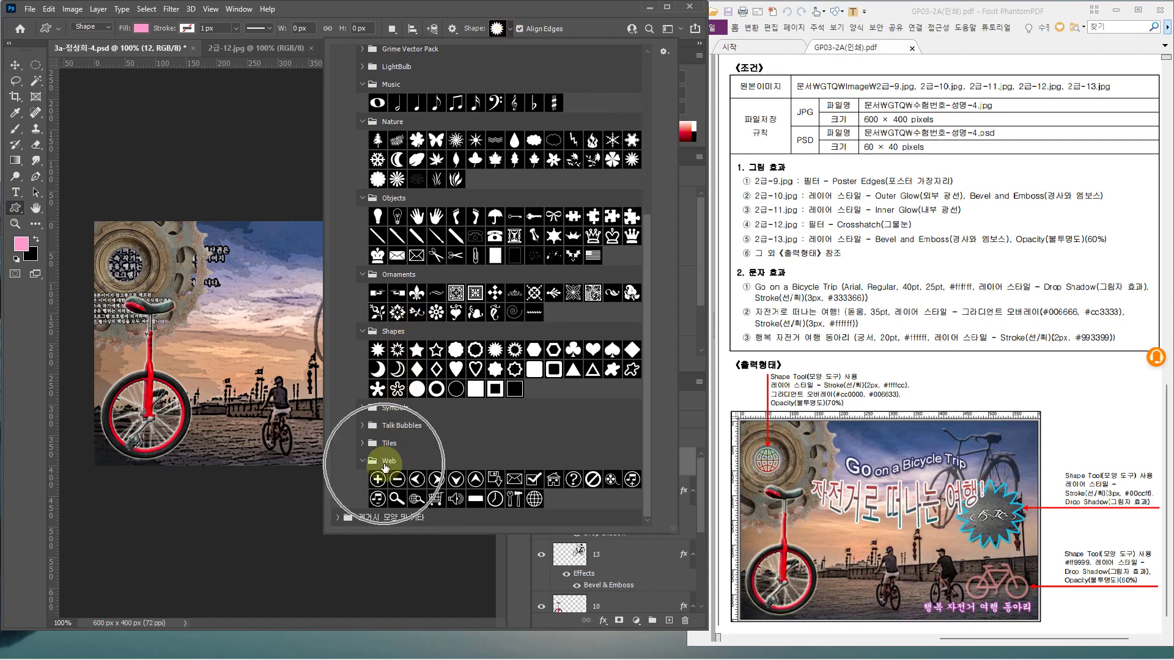
{"action": "double_click", "coordinate": [534, 500]}
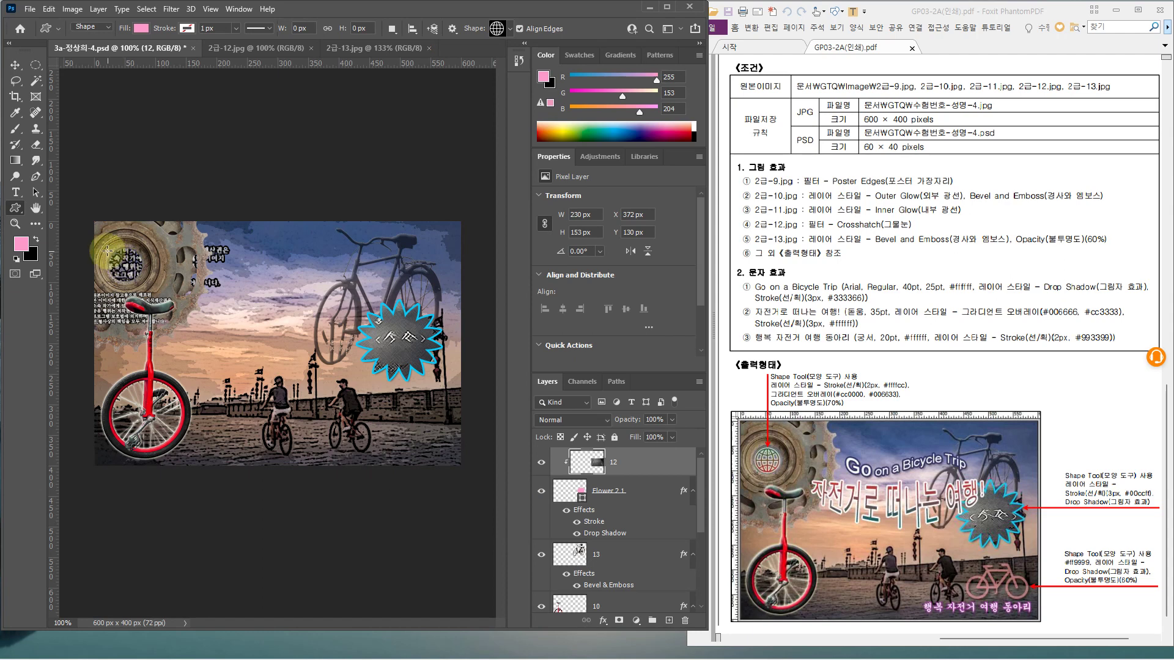
{"action": "left_click_drag", "start_coordinate": [105, 246], "coordinate": [139, 280]}
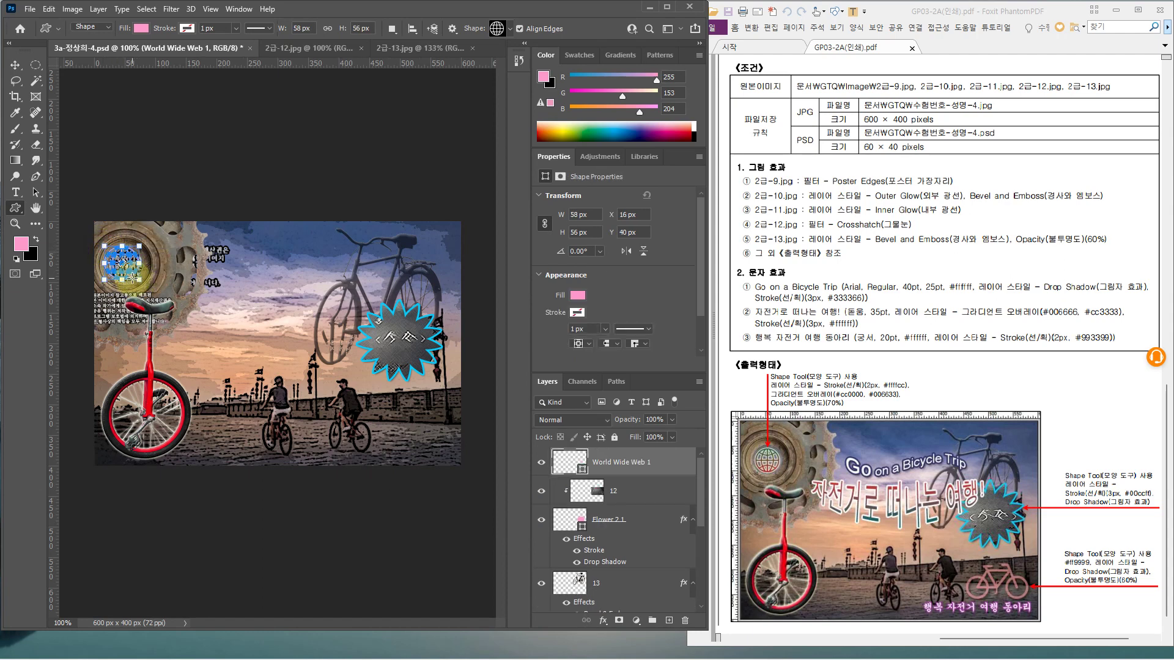
{"action": "key", "text": "ctrl+t"}
{"action": "key", "text": "Right"}
{"action": "key", "text": "Right"}
{"action": "key", "text": "Right"}
{"action": "key", "text": "Right"}
{"action": "key", "text": "Right"}
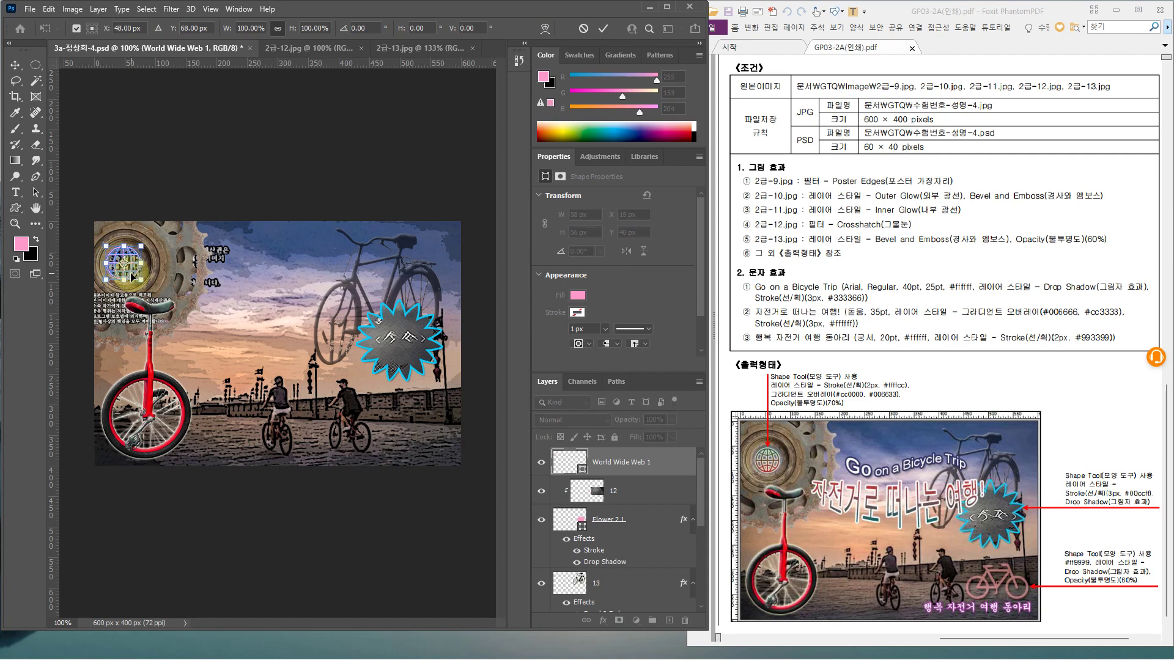
{"action": "key", "text": "Return"}
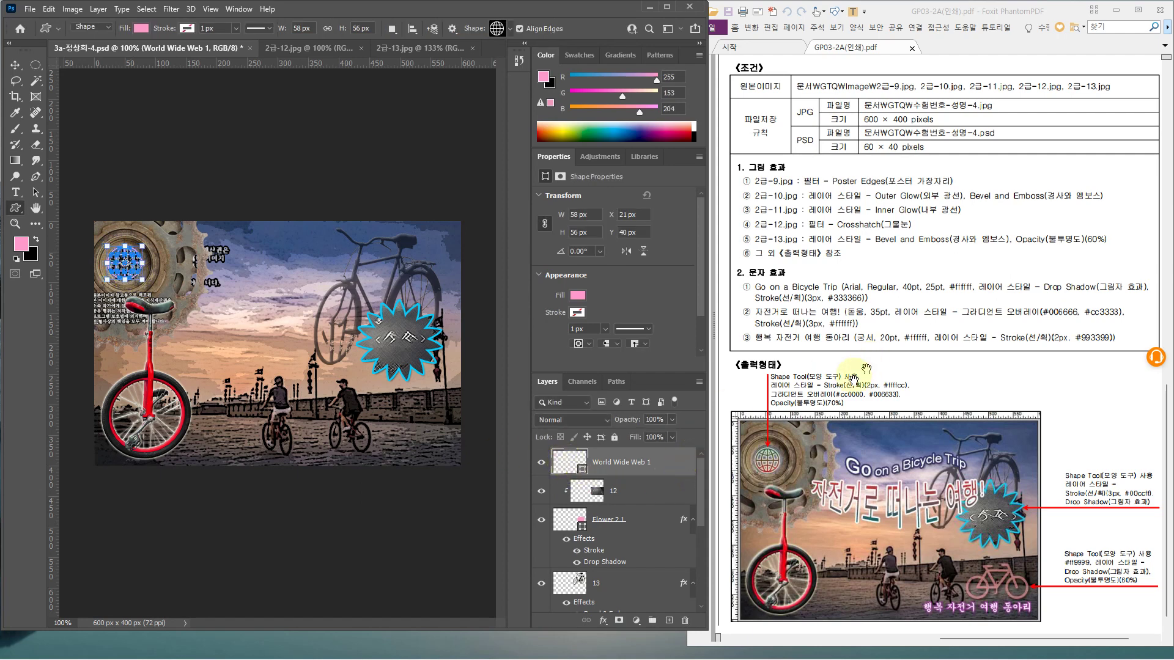
Give the globe shape a 2 px pale yellow #ffffcc stroke
{"action": "double_click", "coordinate": [676, 469]}
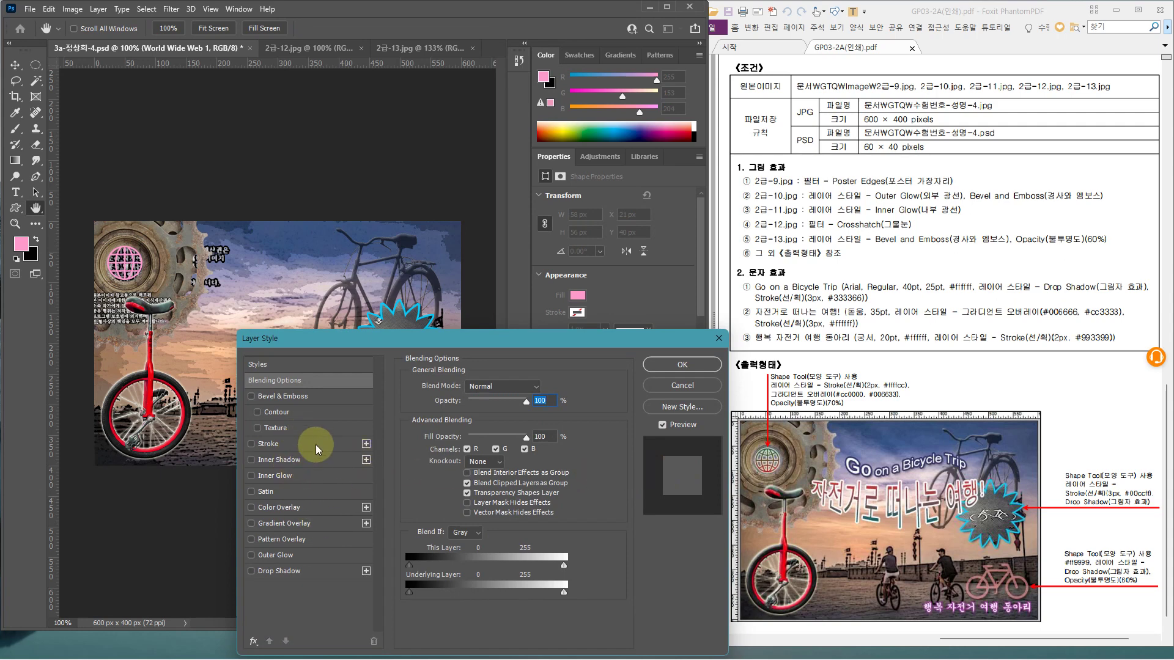
{"action": "left_click", "coordinate": [267, 444]}
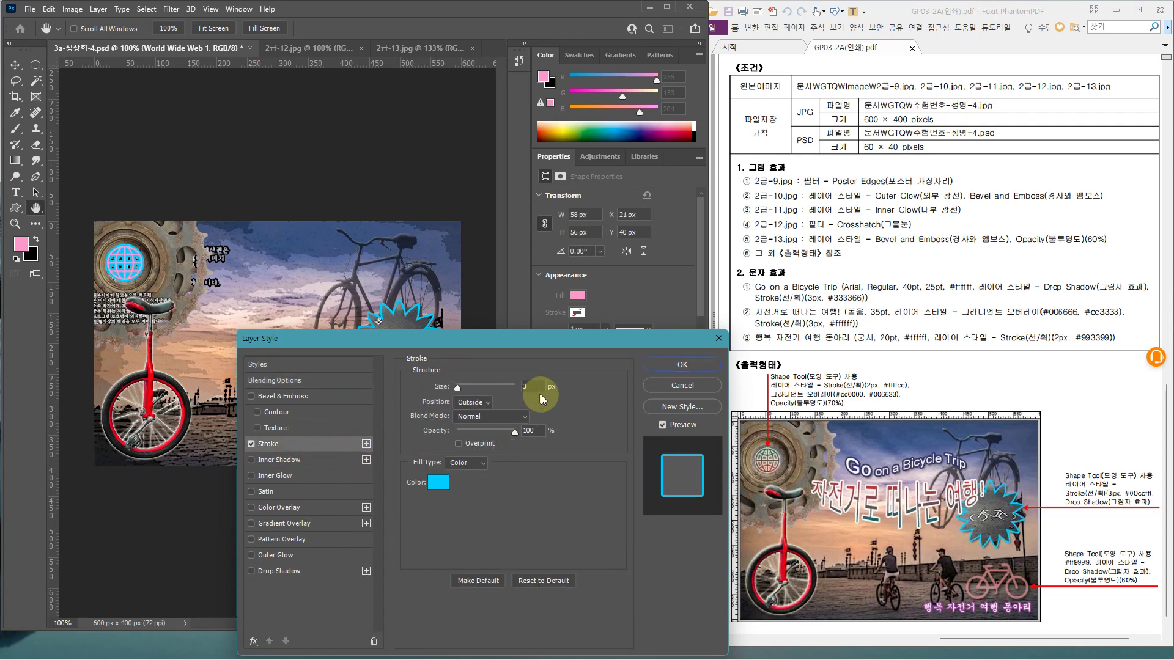
{"action": "left_click", "coordinate": [526, 386]}
{"action": "type", "text": "2"}
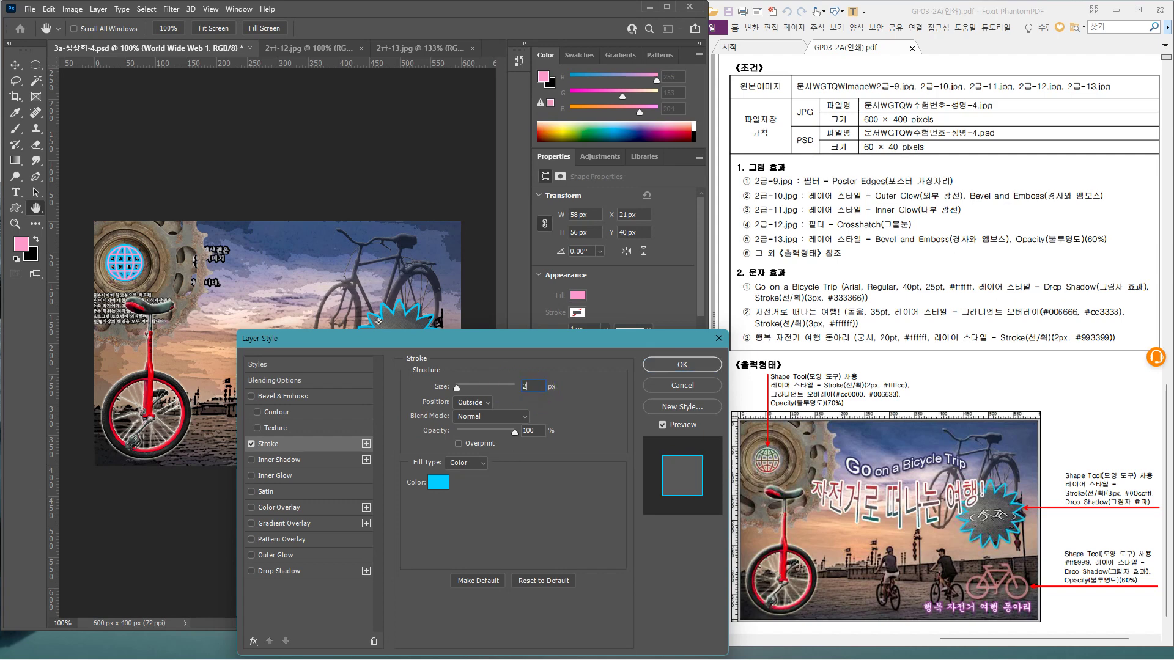
{"action": "left_click", "coordinate": [439, 483]}
{"action": "type", "text": "f"}
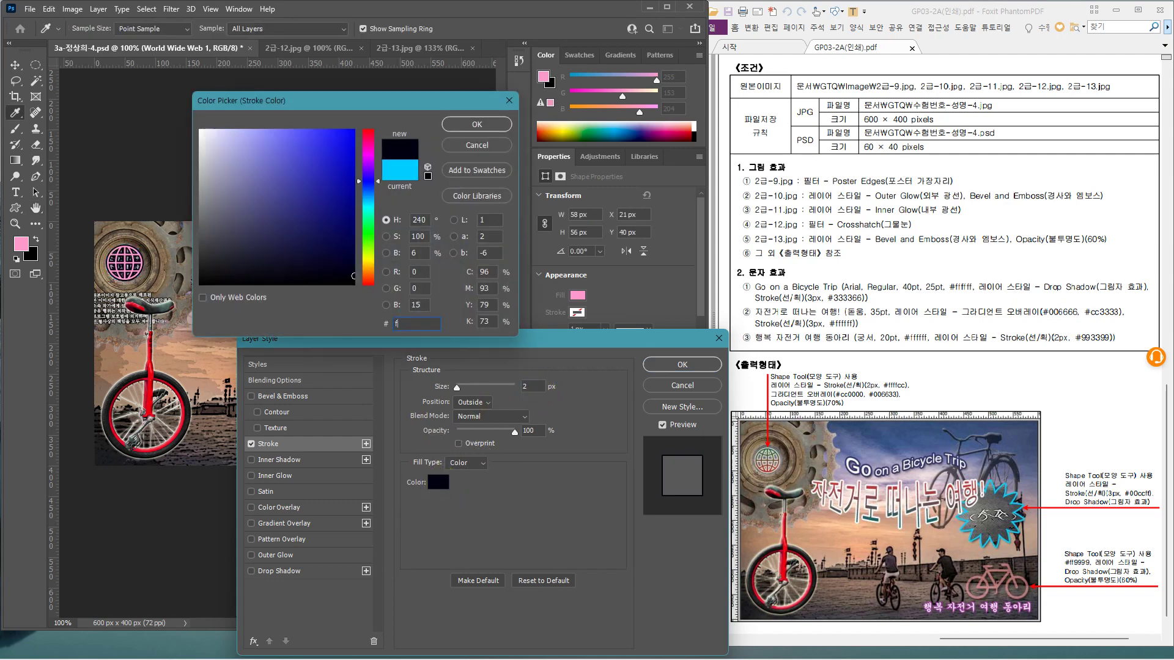
{"action": "type", "text": "fffcc"}
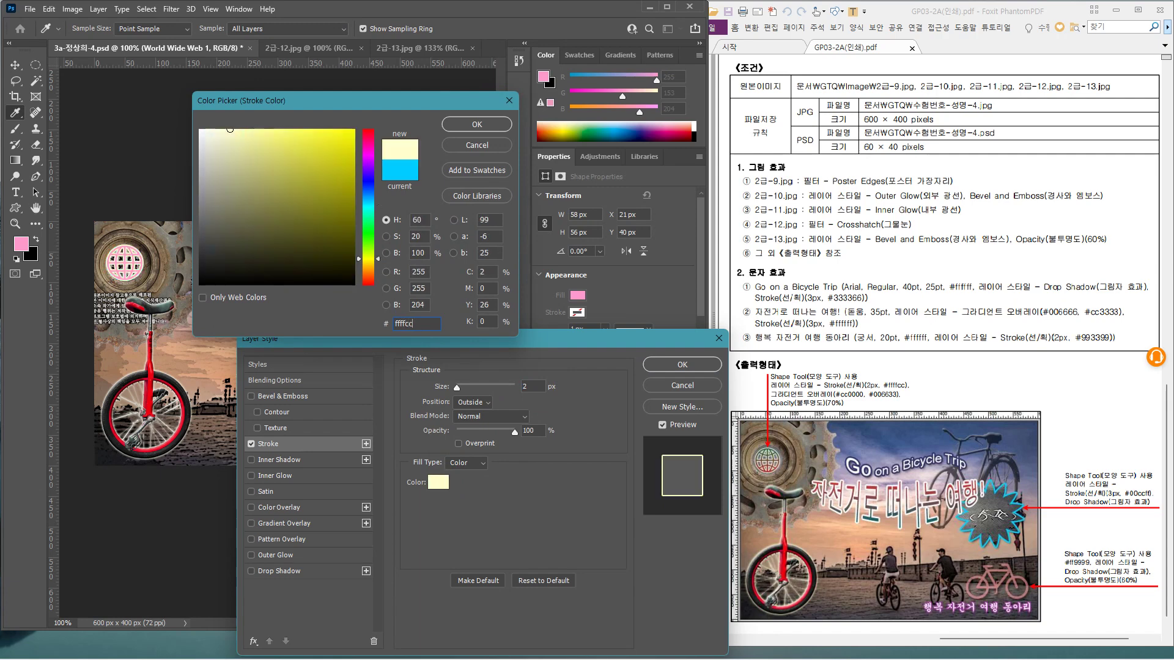
{"action": "key", "text": "Return"}
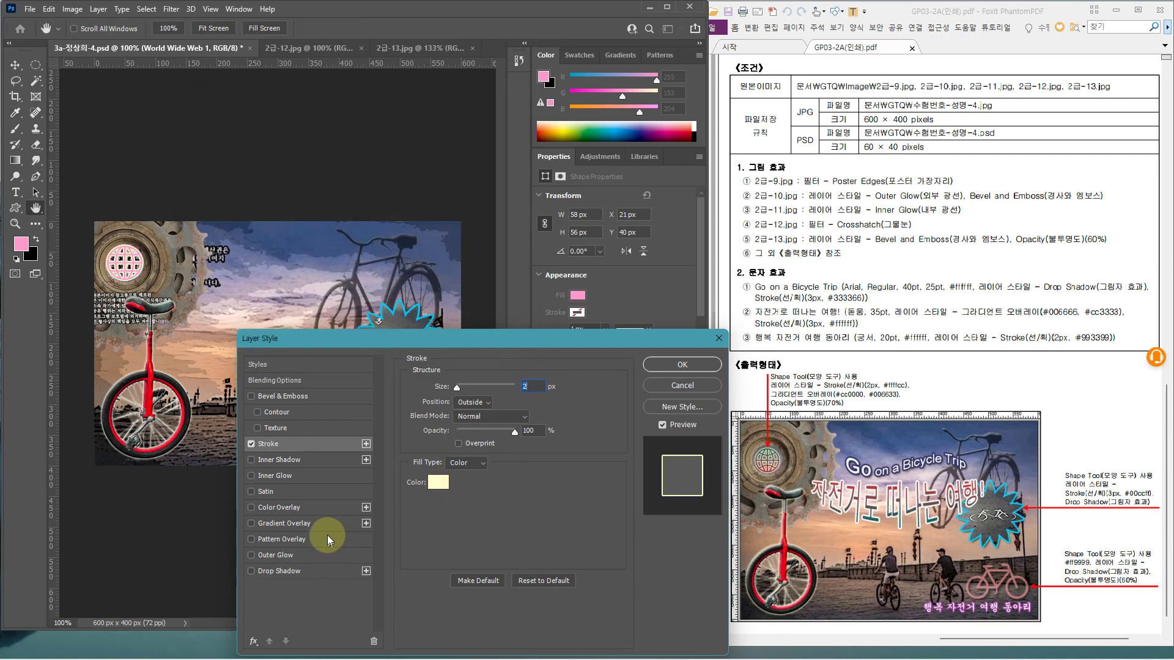
Add a Gradient Overlay with its right stop set to #006633 dark green
{"action": "left_click", "coordinate": [326, 521]}
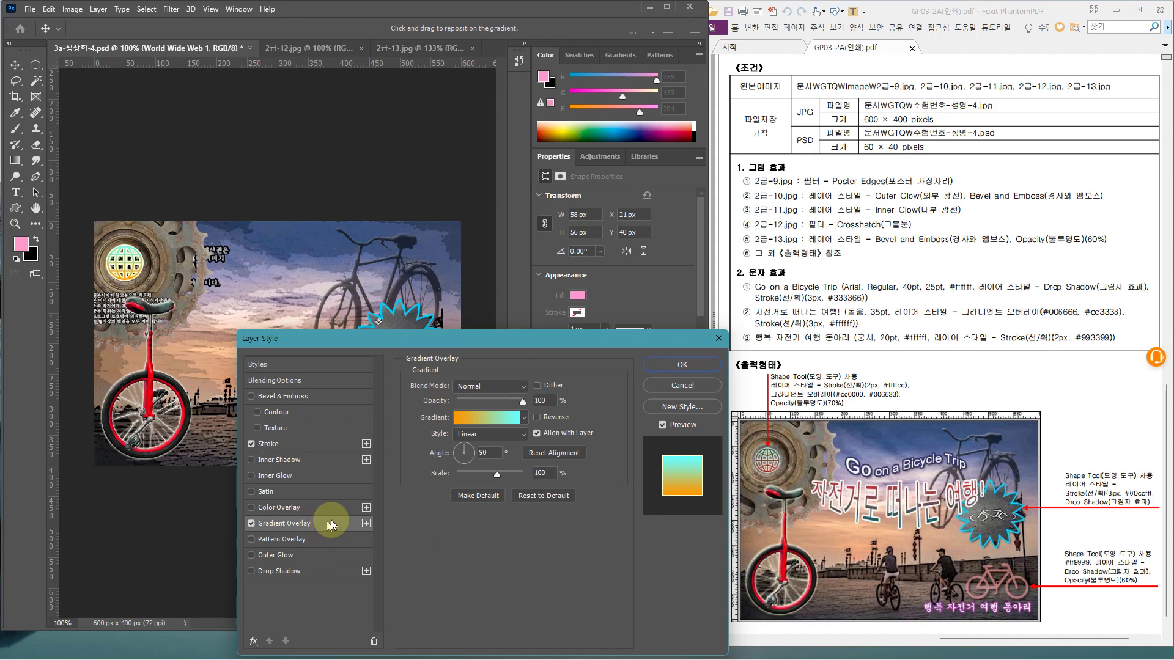
{"action": "left_click", "coordinate": [472, 420]}
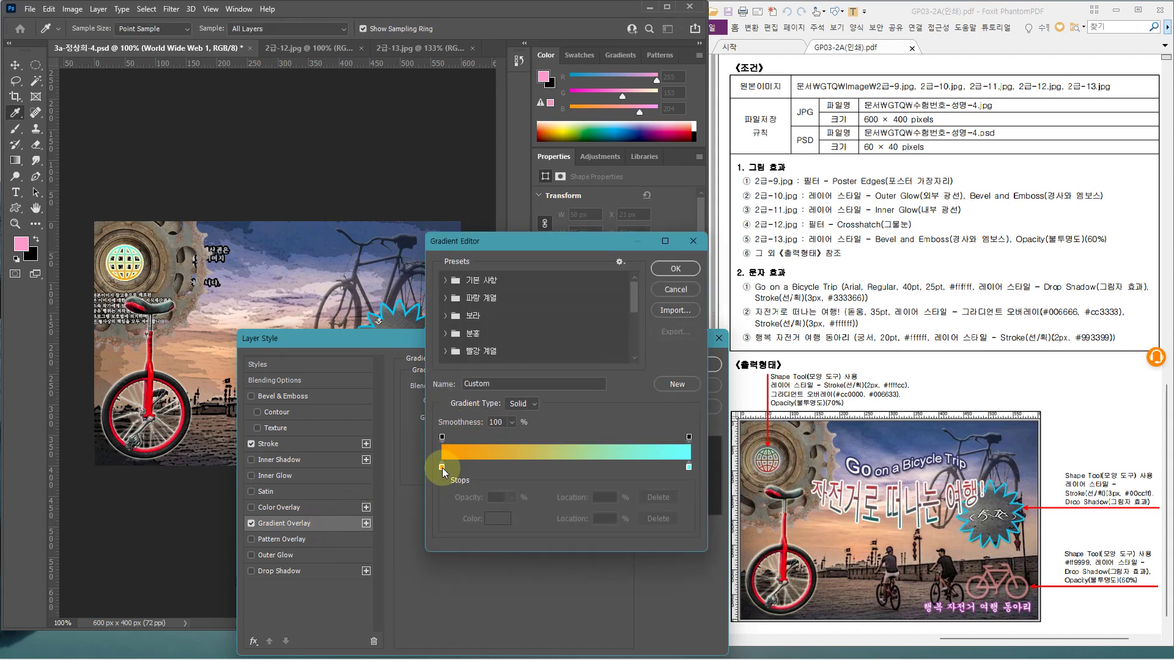
{"action": "double_click", "coordinate": [442, 468]}
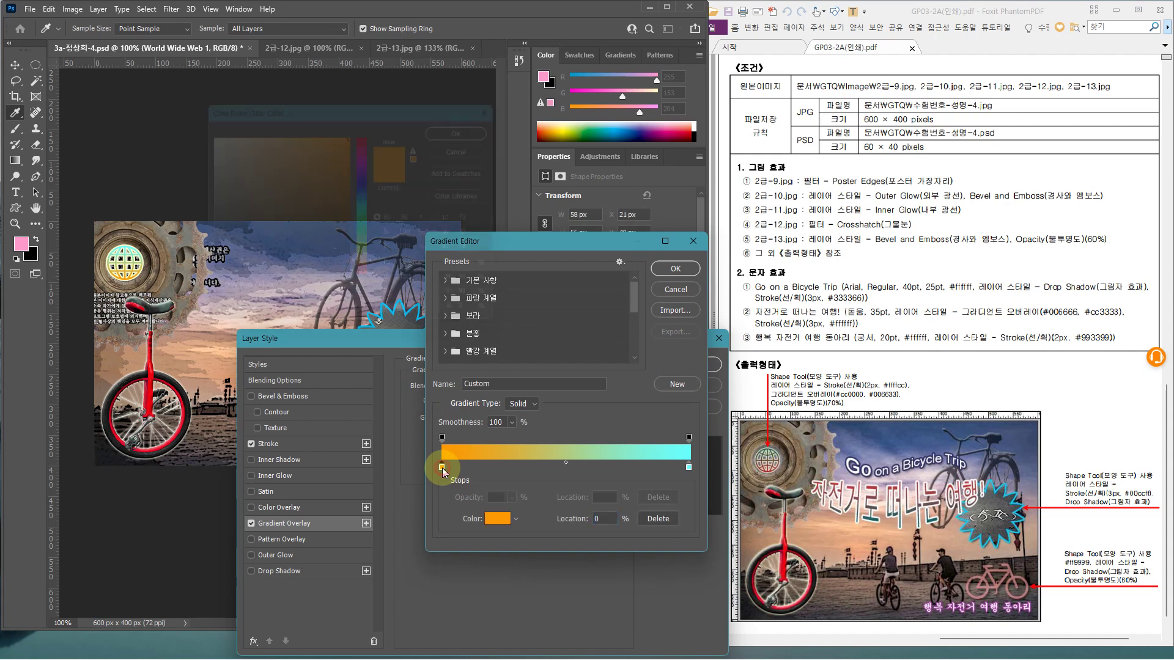
{"action": "type", "text": "cc"}
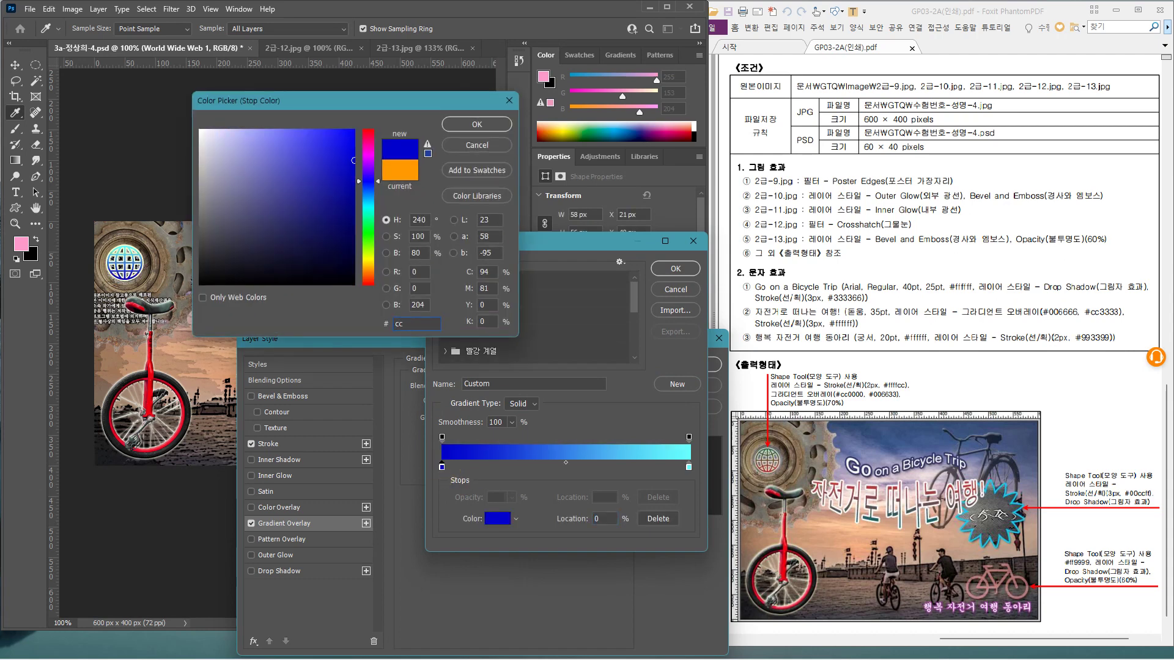
{"action": "type", "text": "000"}
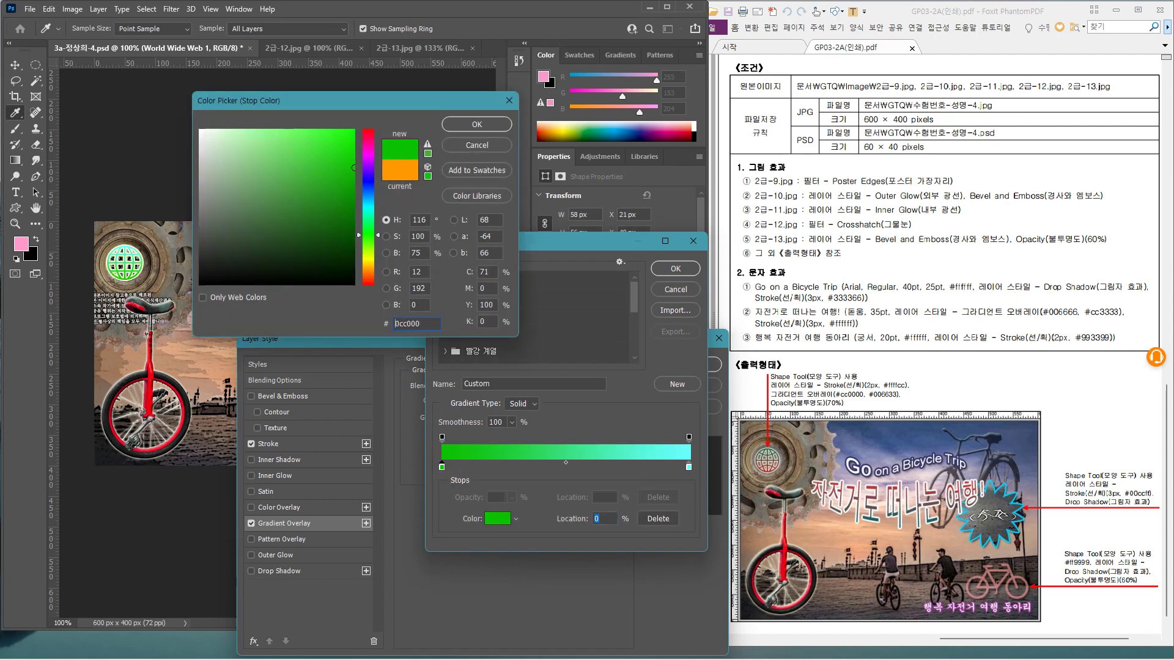
{"action": "key", "text": "Return"}
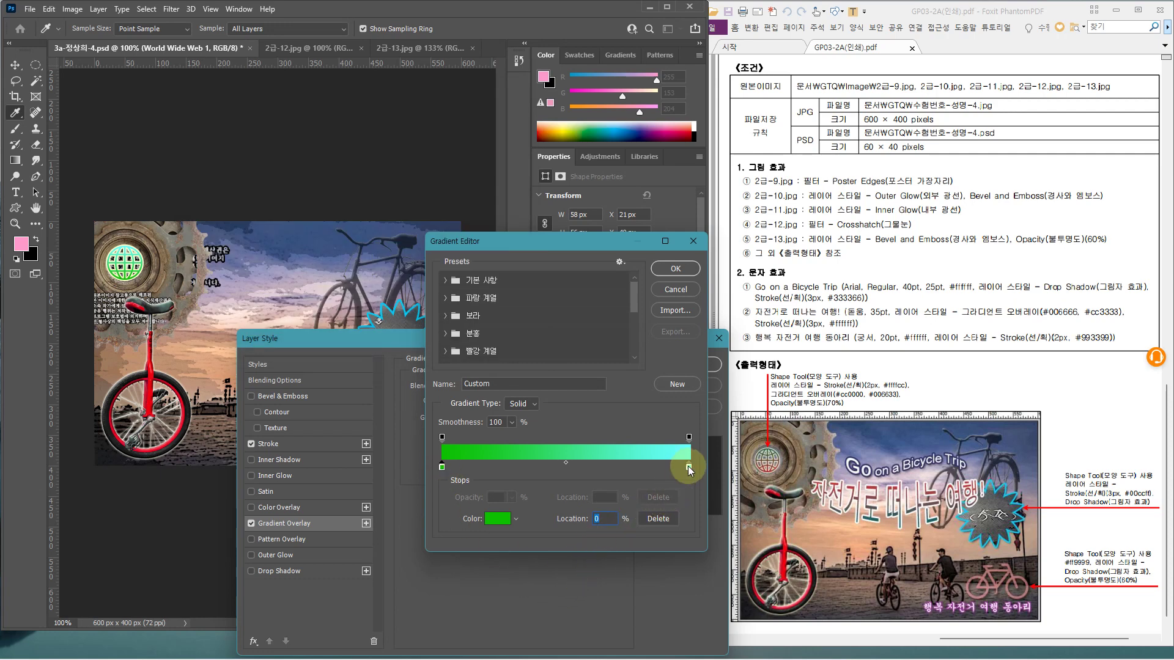
{"action": "double_click", "coordinate": [688, 466]}
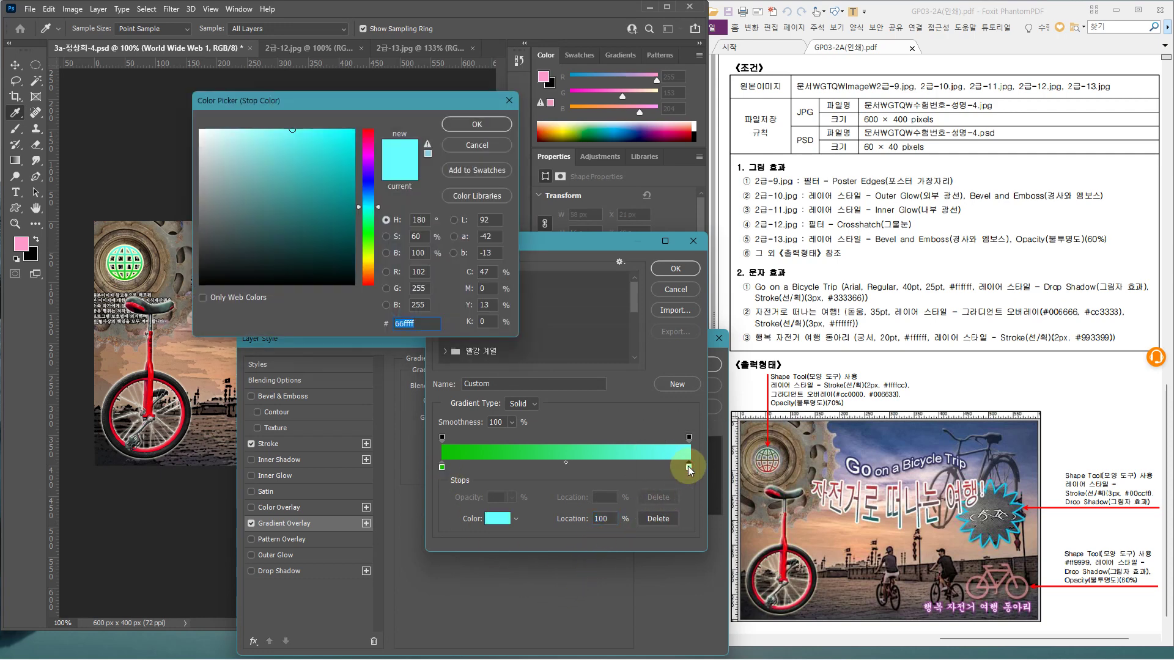
{"action": "type", "text": "006633"}
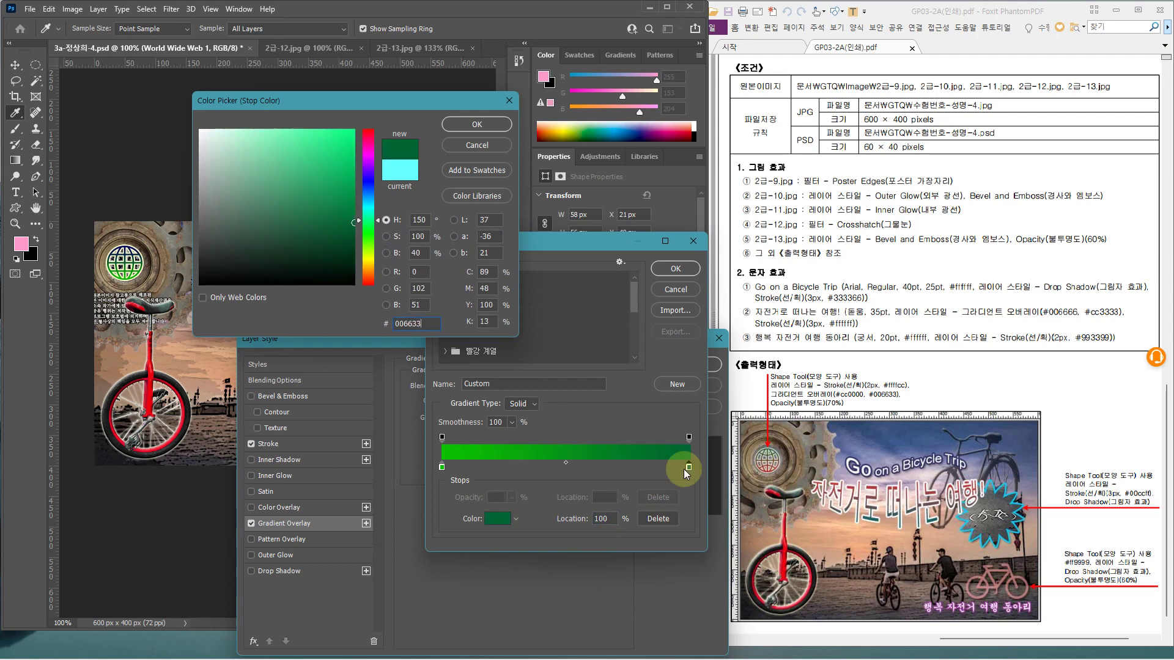
{"action": "key", "text": "Return"}
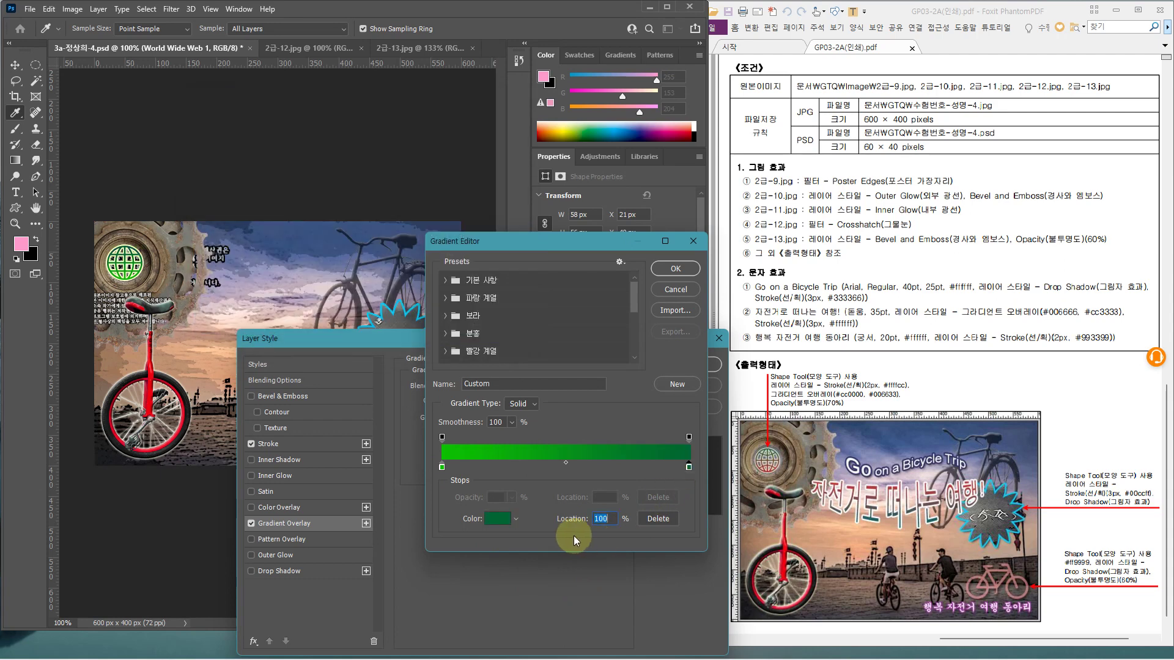
{"action": "left_click", "coordinate": [665, 275]}
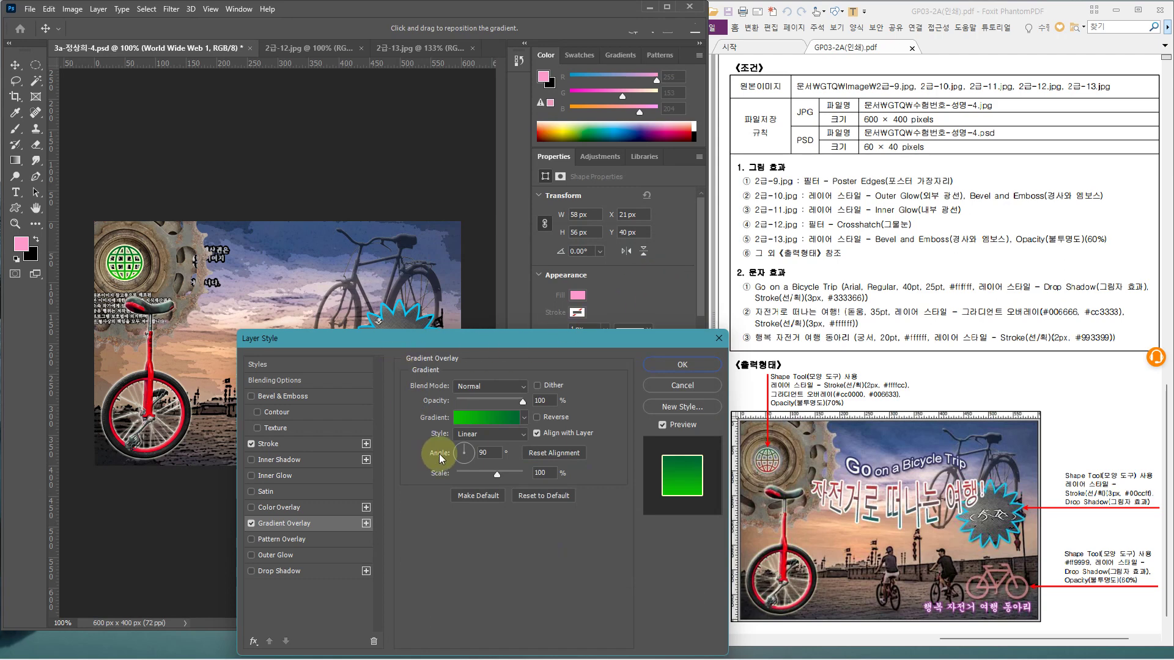
Correct the gradient's left stop to #cc0000 red
{"action": "left_click", "coordinate": [479, 420]}
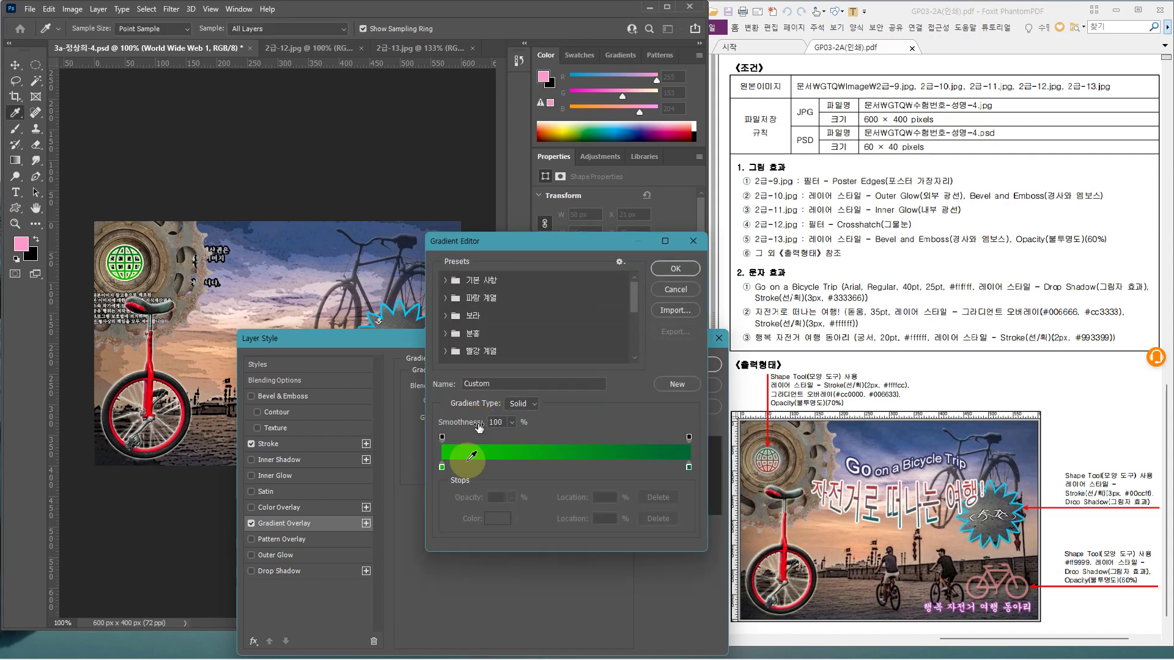
{"action": "double_click", "coordinate": [442, 467]}
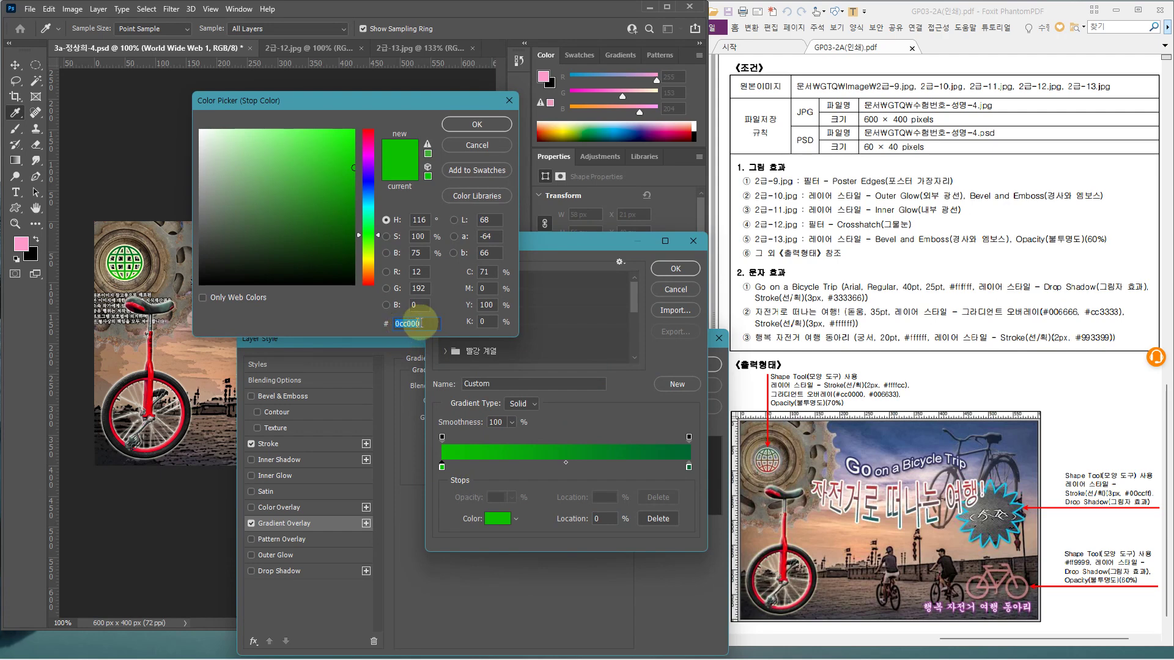
{"action": "type", "text": "c"}
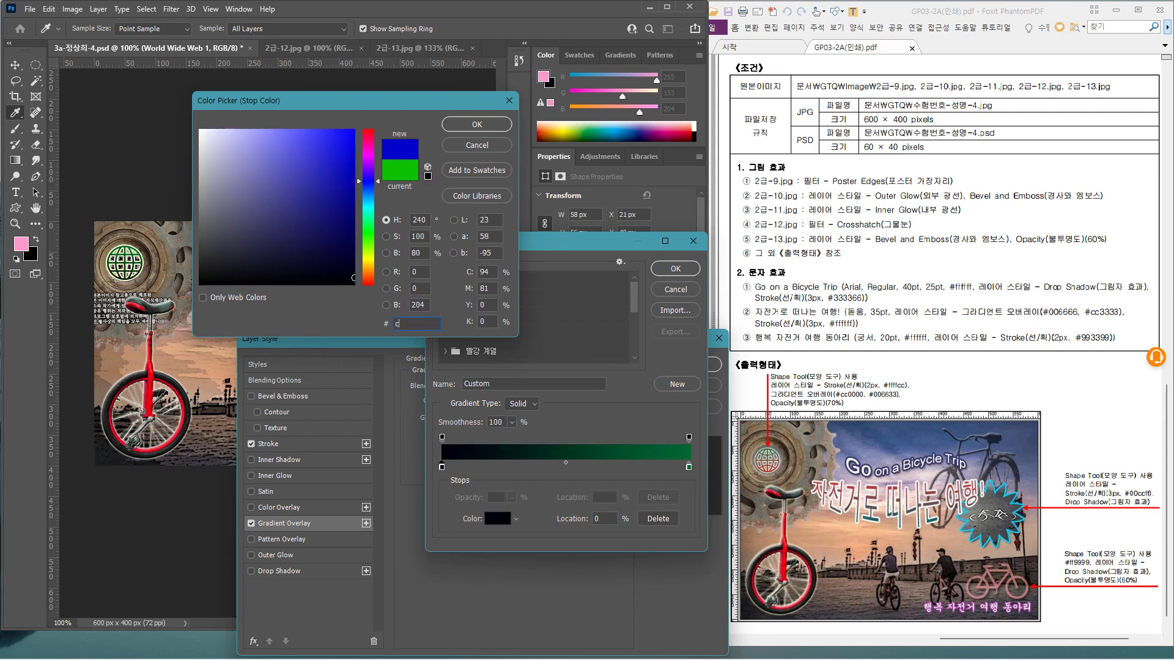
{"action": "type", "text": "c0000"}
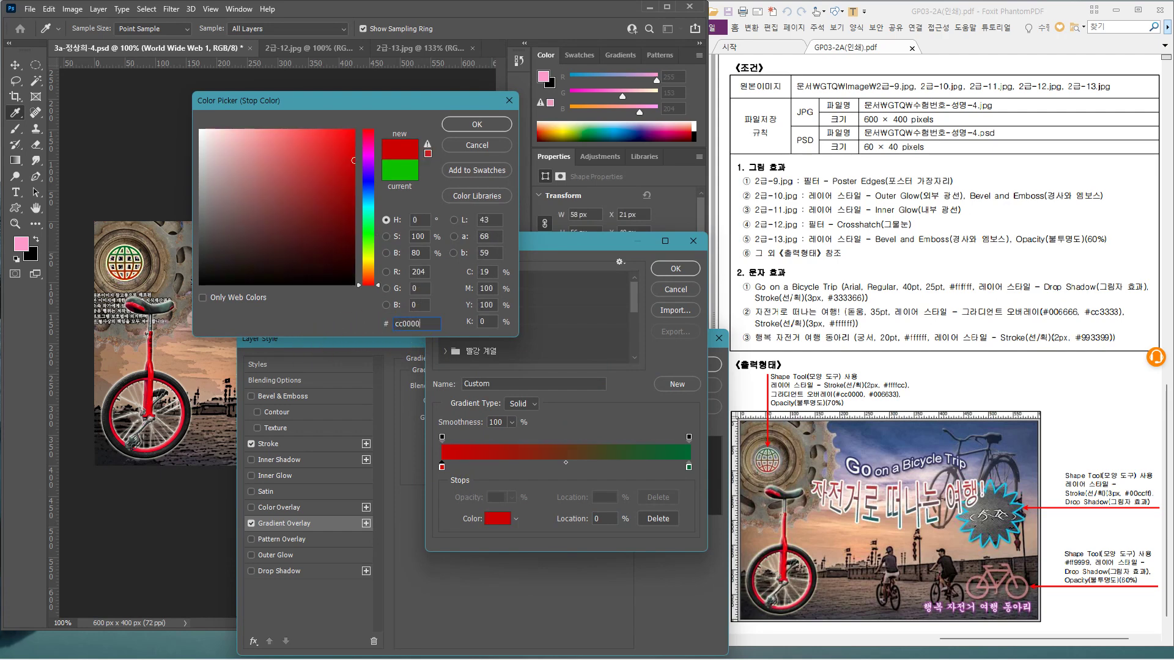
{"action": "key", "text": "Return"}
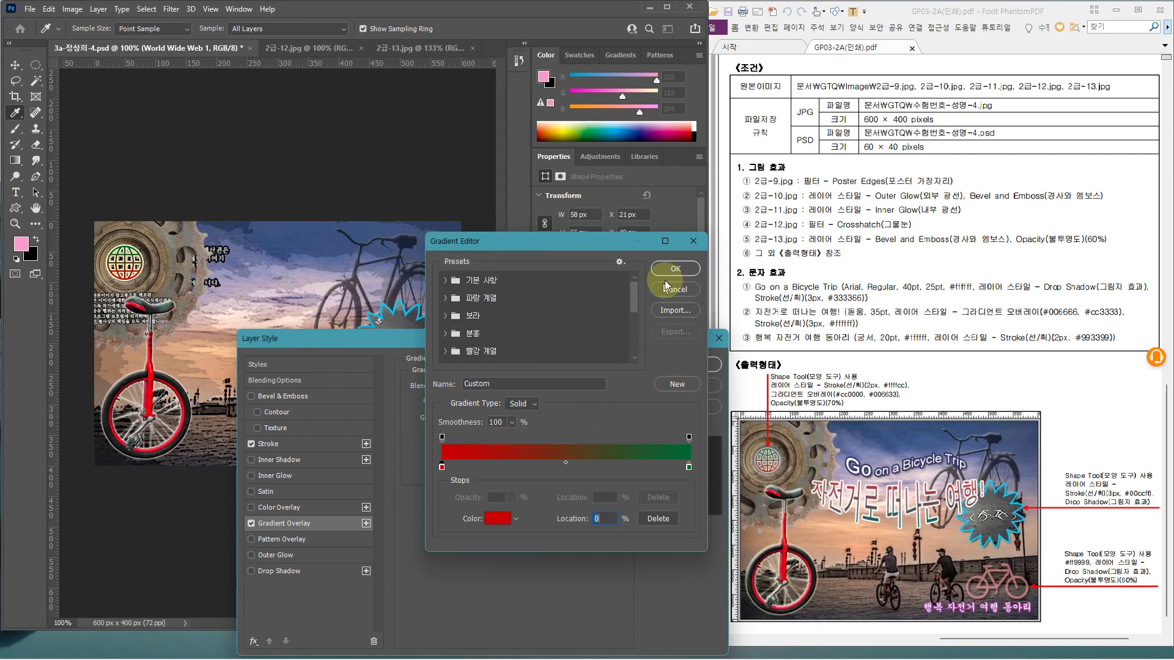
{"action": "left_click", "coordinate": [670, 270]}
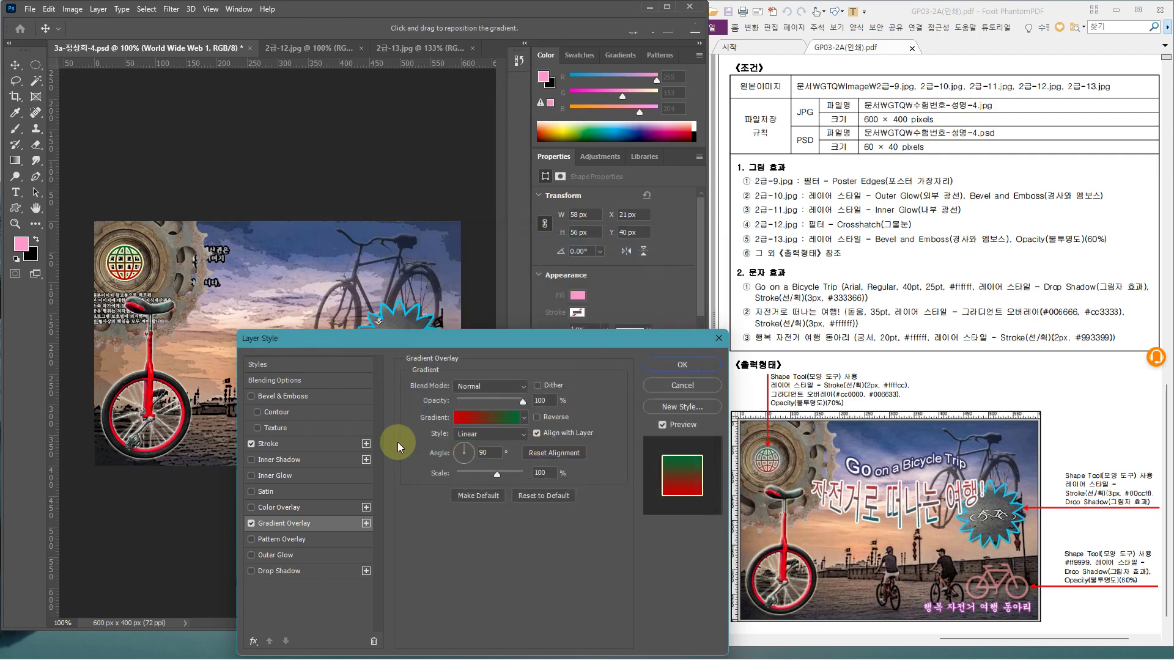
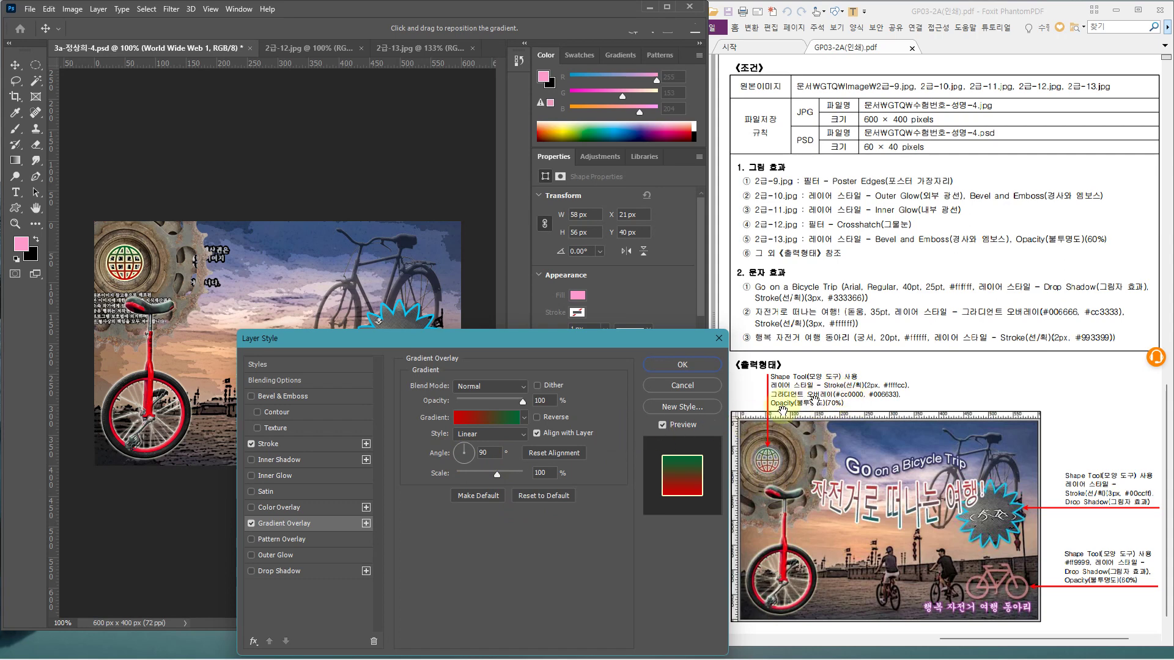
Apply the globe's stroke and gradient, set its opacity to 70%, and select layer 12
{"action": "left_click", "coordinate": [682, 365]}
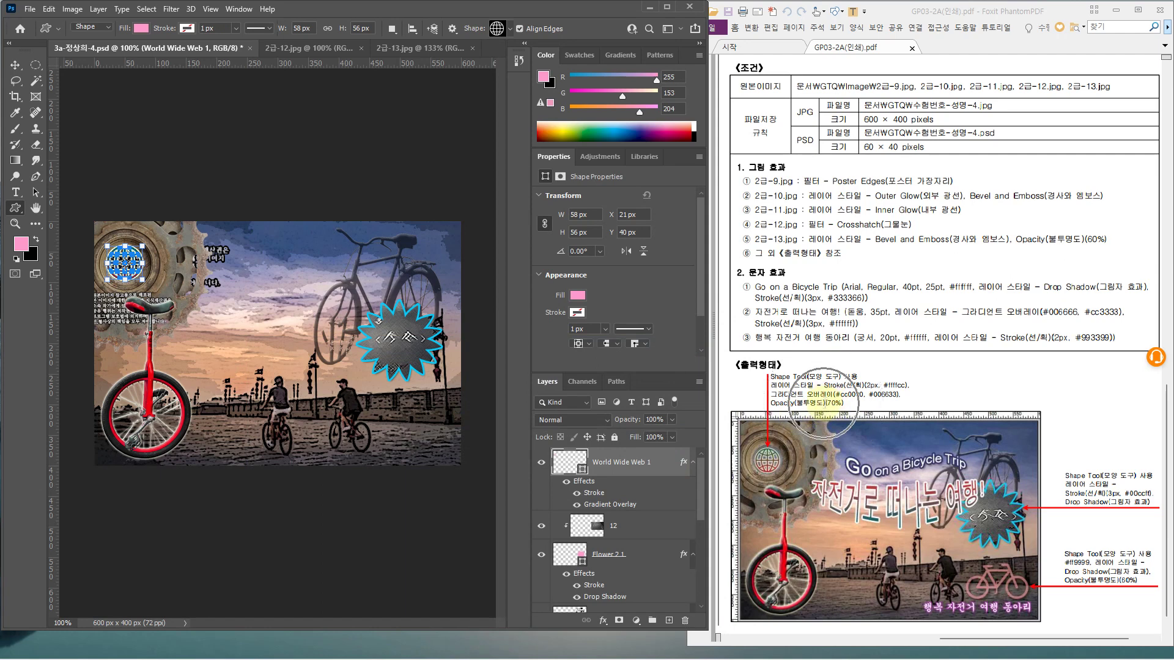
{"action": "left_click", "coordinate": [652, 421]}
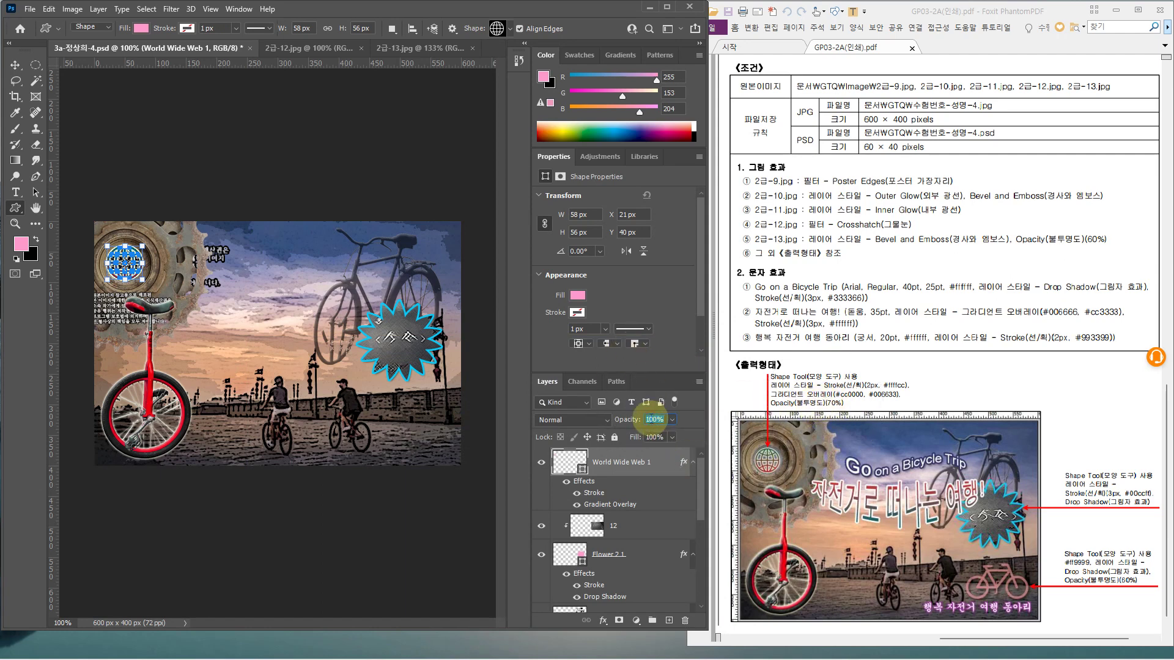
{"action": "type", "text": "70"}
{"action": "key", "text": "Return"}
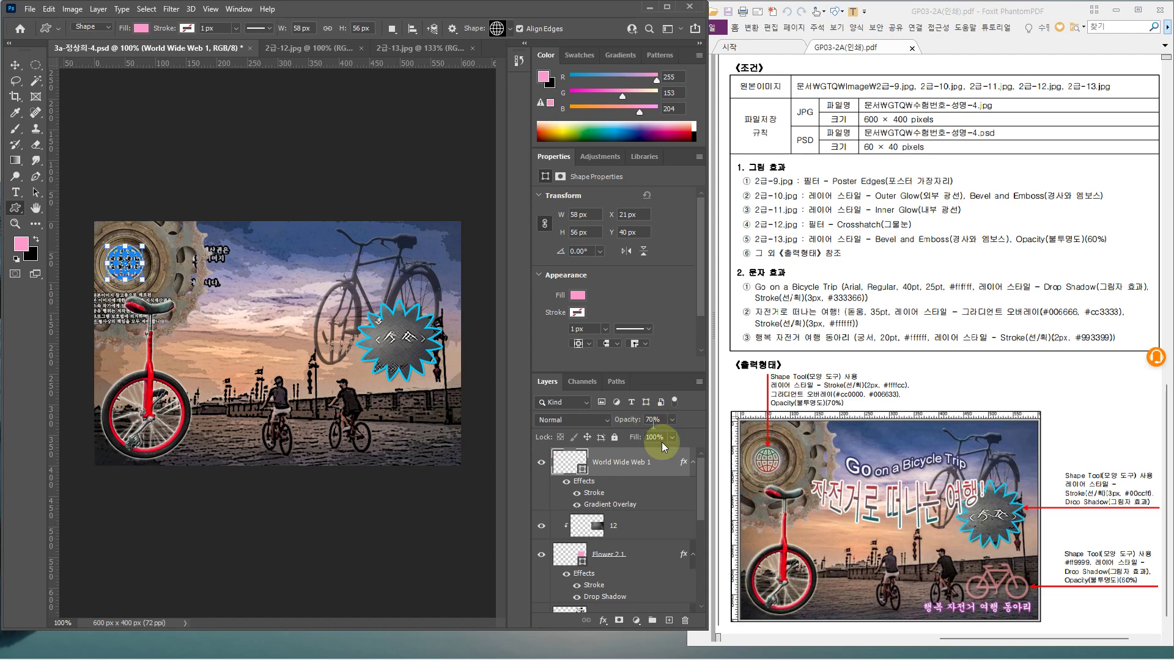
{"action": "left_click", "coordinate": [642, 527]}
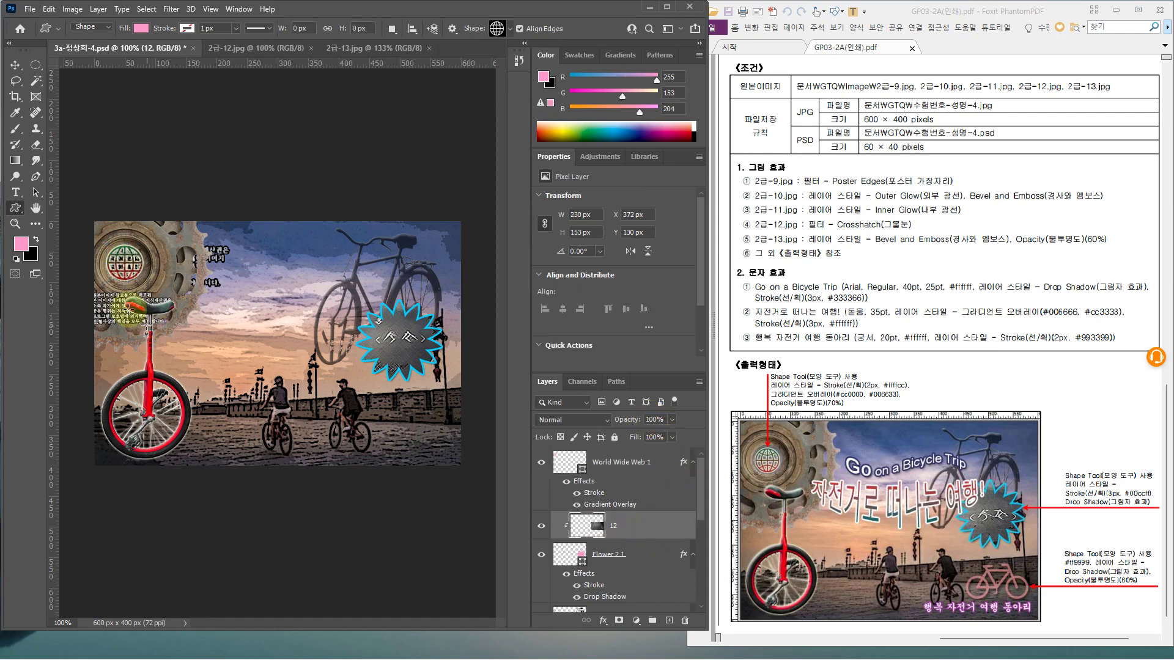
Draw a Bicycle custom shape near the image's lower-right corner
{"action": "right_click", "coordinate": [251, 525]}
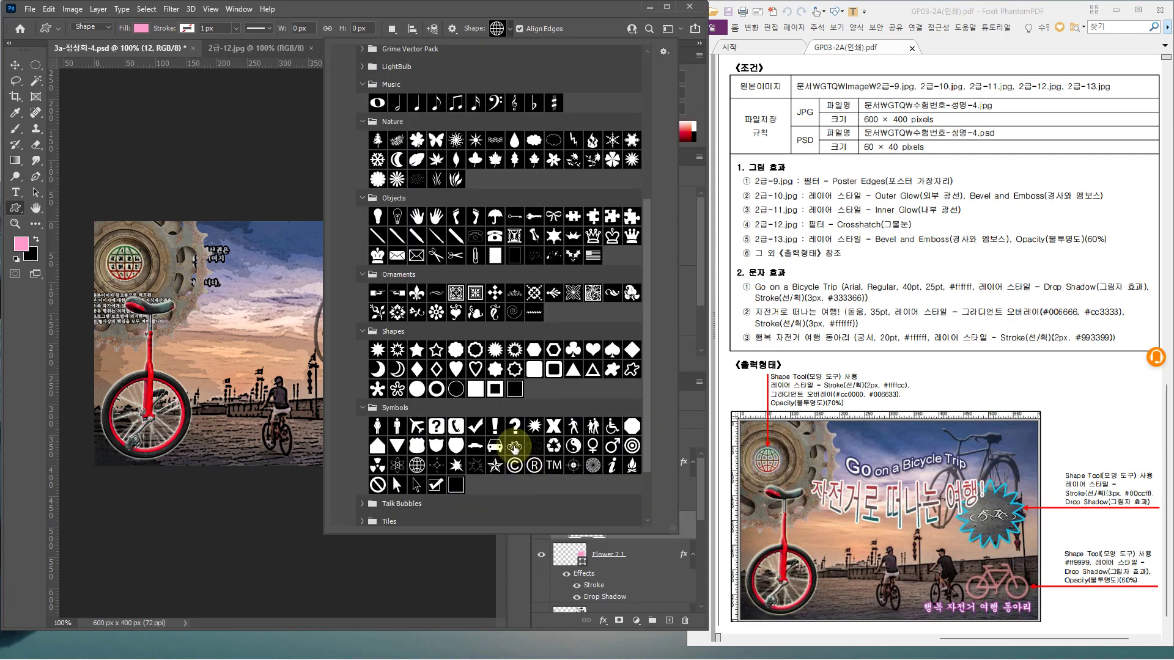
{"action": "double_click", "coordinate": [514, 447]}
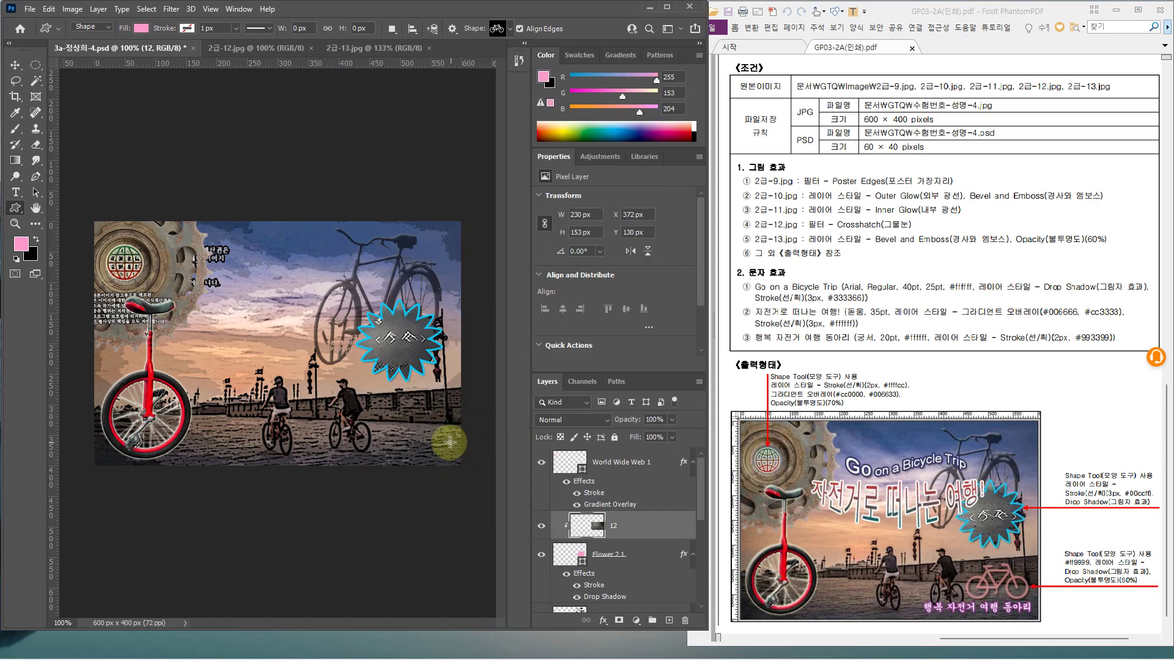
{"action": "left_click_drag", "start_coordinate": [453, 443], "coordinate": [378, 395]}
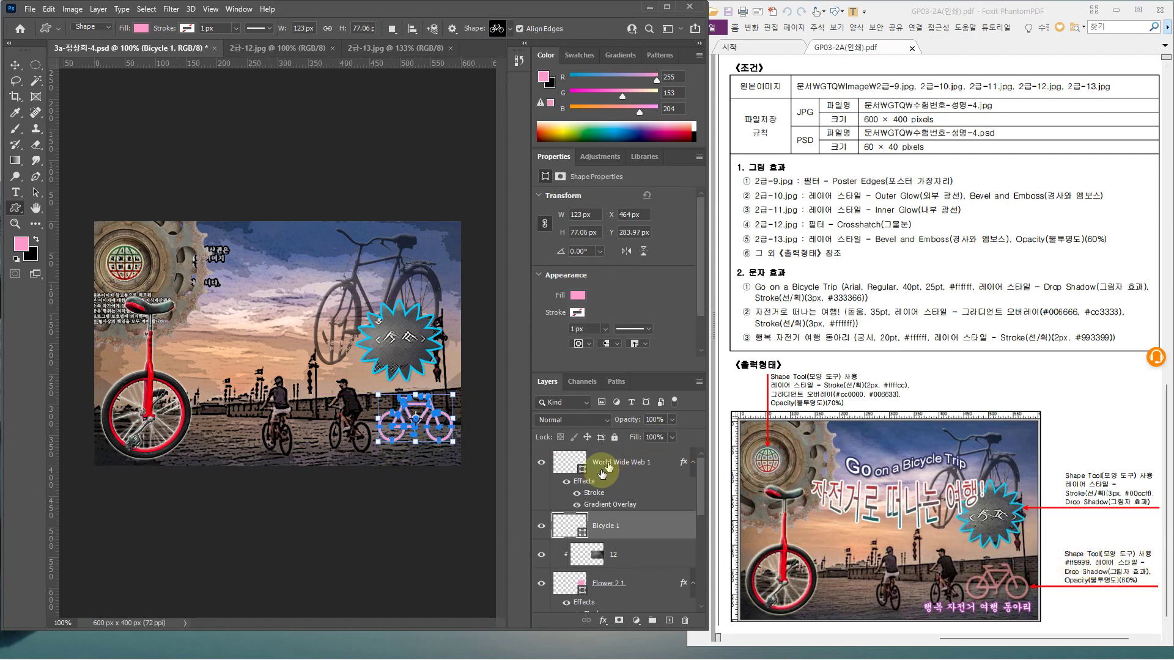
{"action": "key", "text": "ctrl+2"}
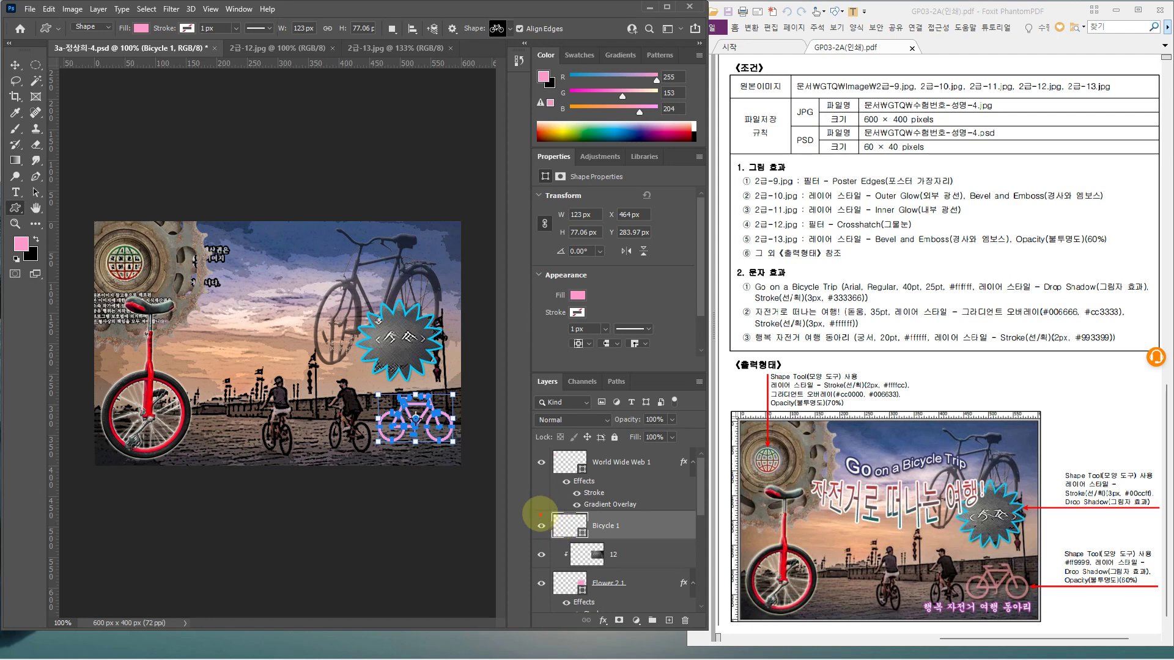
{"action": "left_click_drag", "start_coordinate": [549, 505], "coordinate": [590, 543]}
{"action": "key", "text": "Escape"}
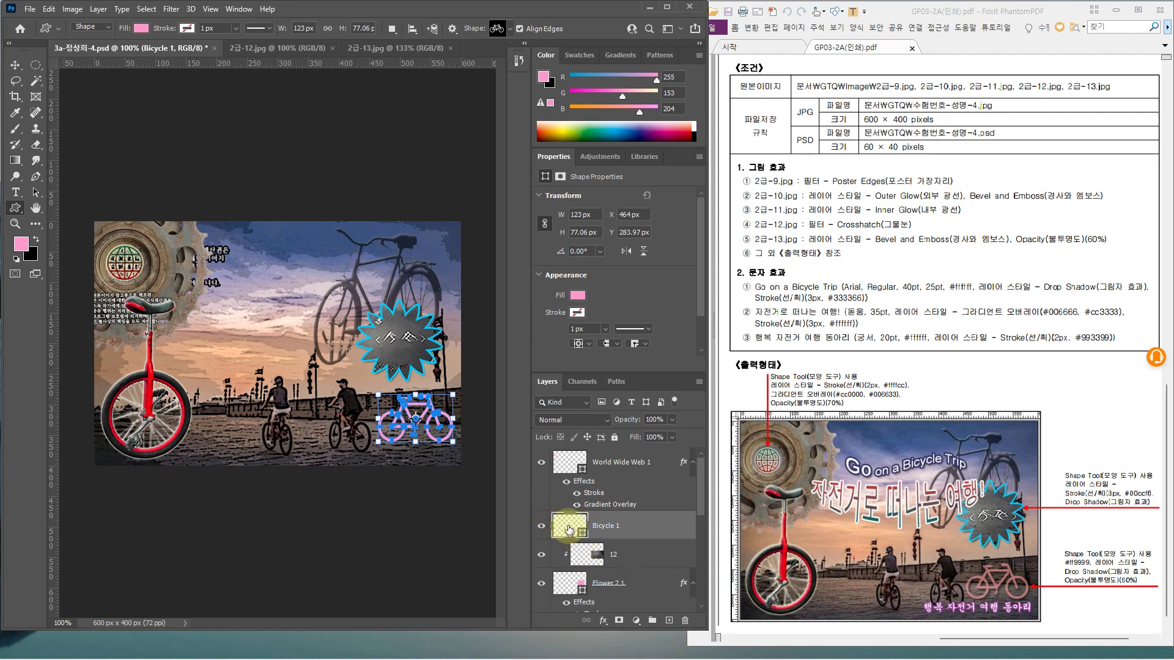
Fill the bicycle shape with pink #ff9999
{"action": "double_click", "coordinate": [569, 529]}
{"action": "type", "text": "ff"}
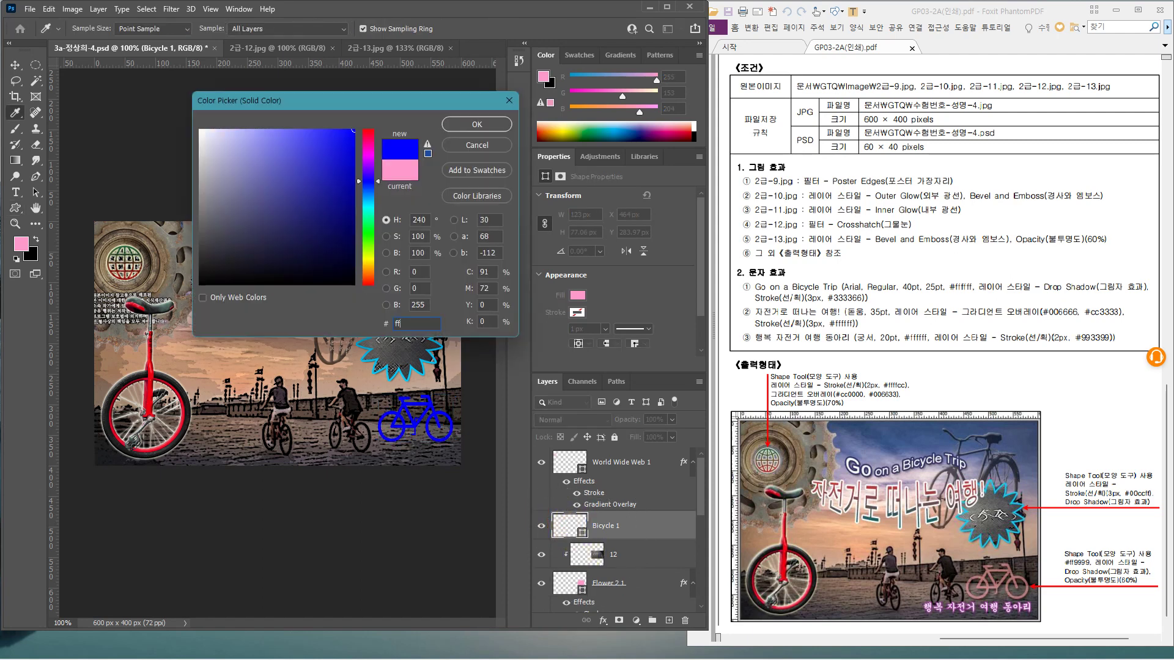
{"action": "type", "text": "9999"}
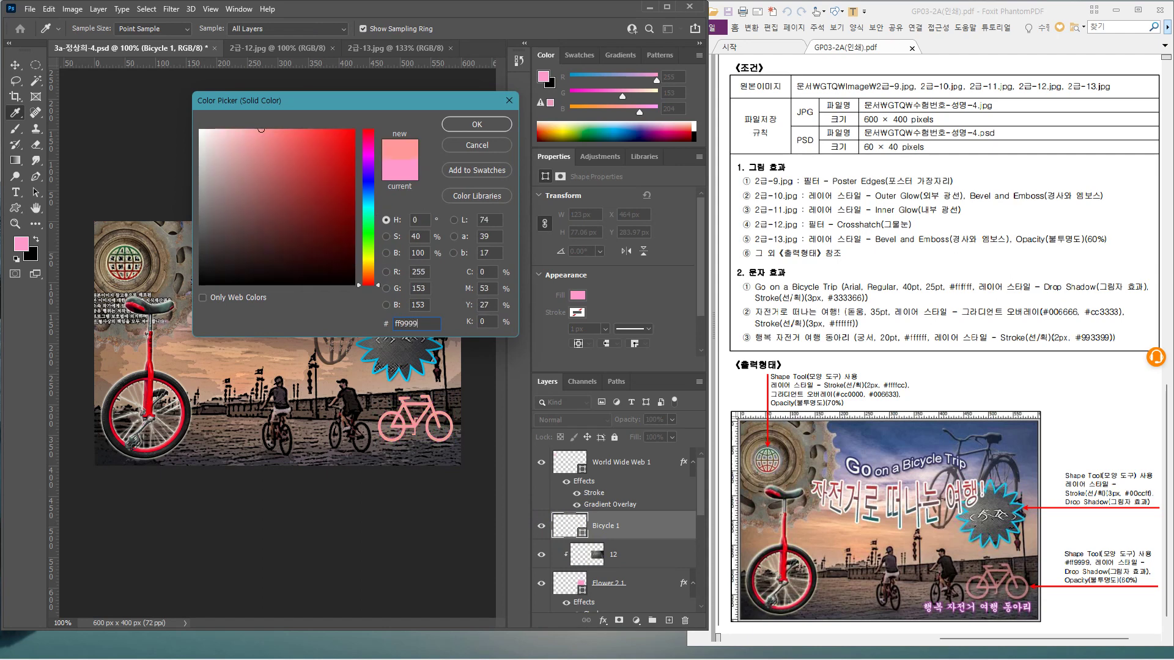
{"action": "key", "text": "Return"}
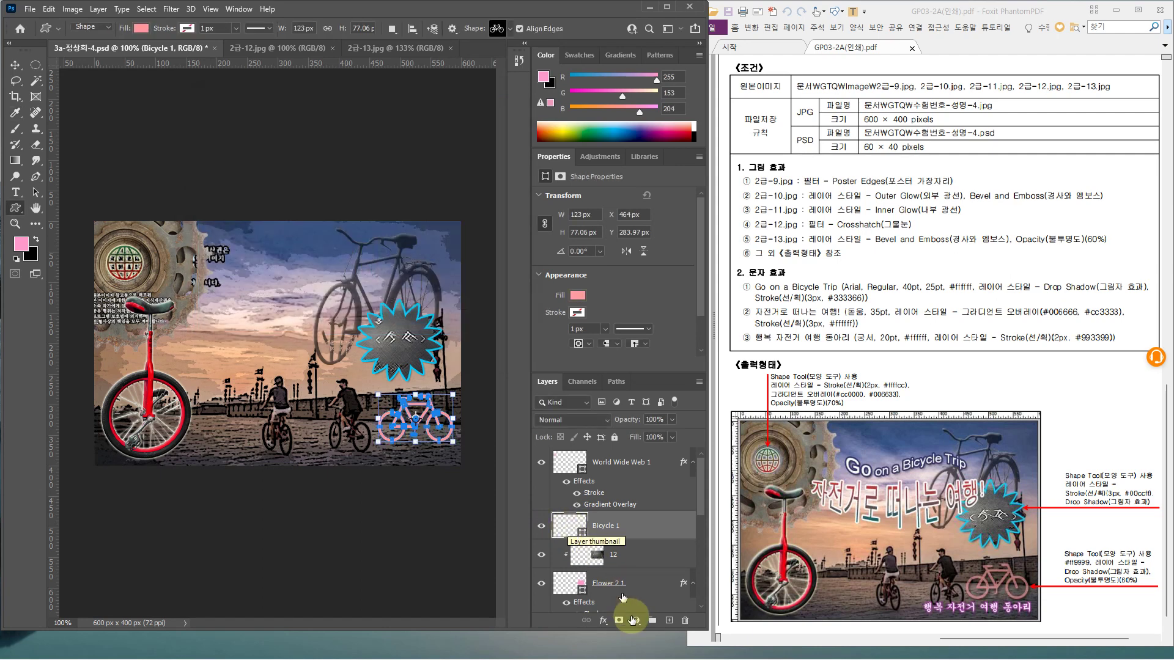
Add a Drop Shadow layer style to the Bicycle 1 layer
{"action": "double_click", "coordinate": [653, 526]}
{"action": "left_click", "coordinate": [343, 571]}
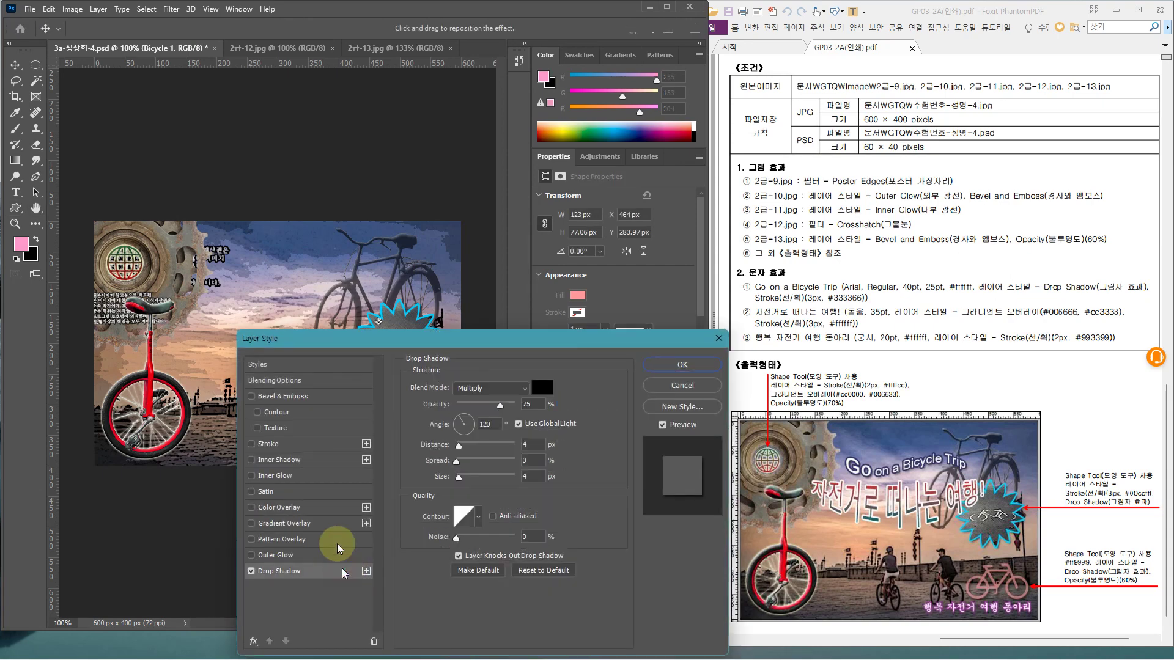
{"action": "left_click_drag", "start_coordinate": [438, 342], "coordinate": [689, 202]}
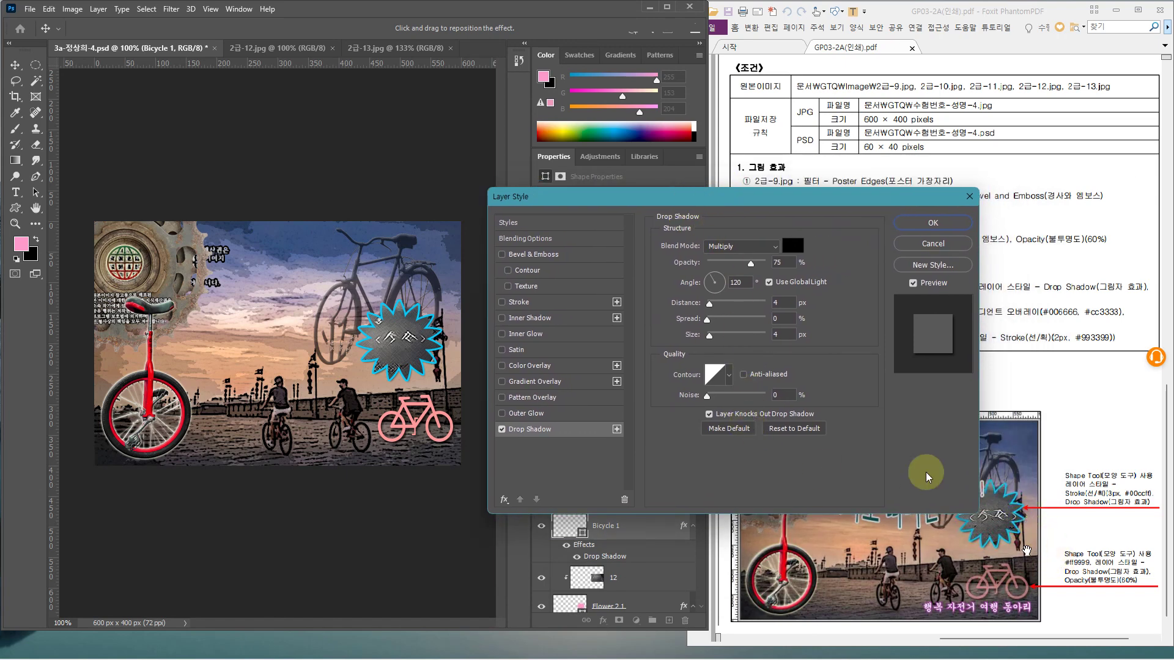
{"action": "left_click", "coordinate": [932, 227]}
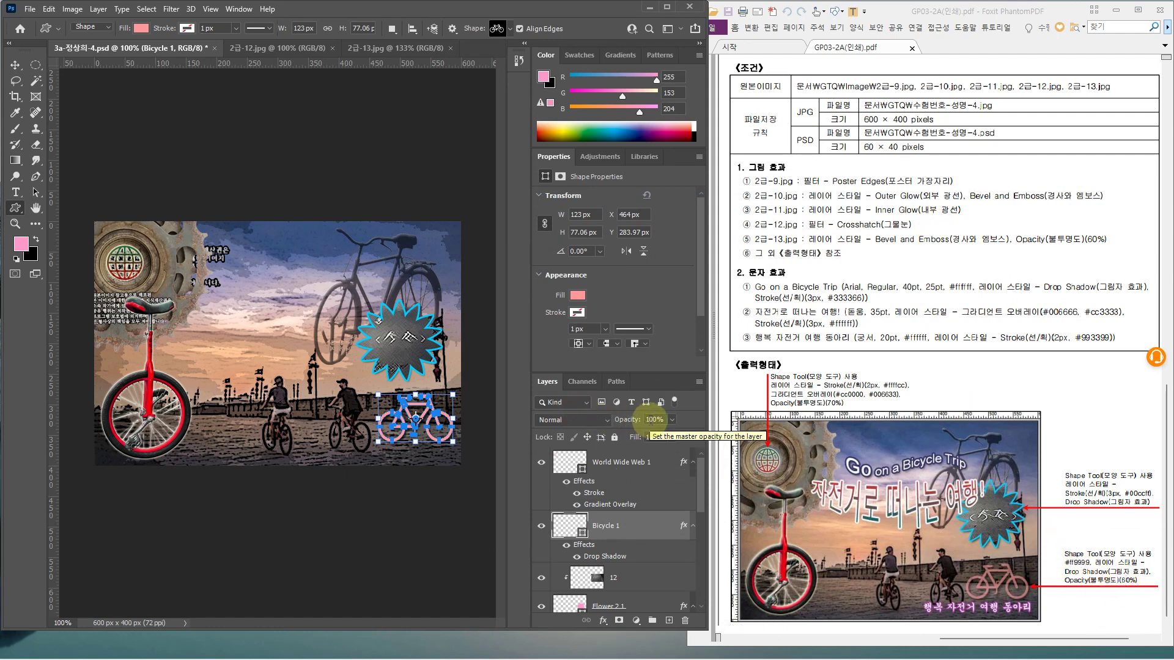
Set the bicycle layer's opacity to 60% and select the World Wide Web 1 layer
{"action": "left_click", "coordinate": [651, 420]}
{"action": "type", "text": "60"}
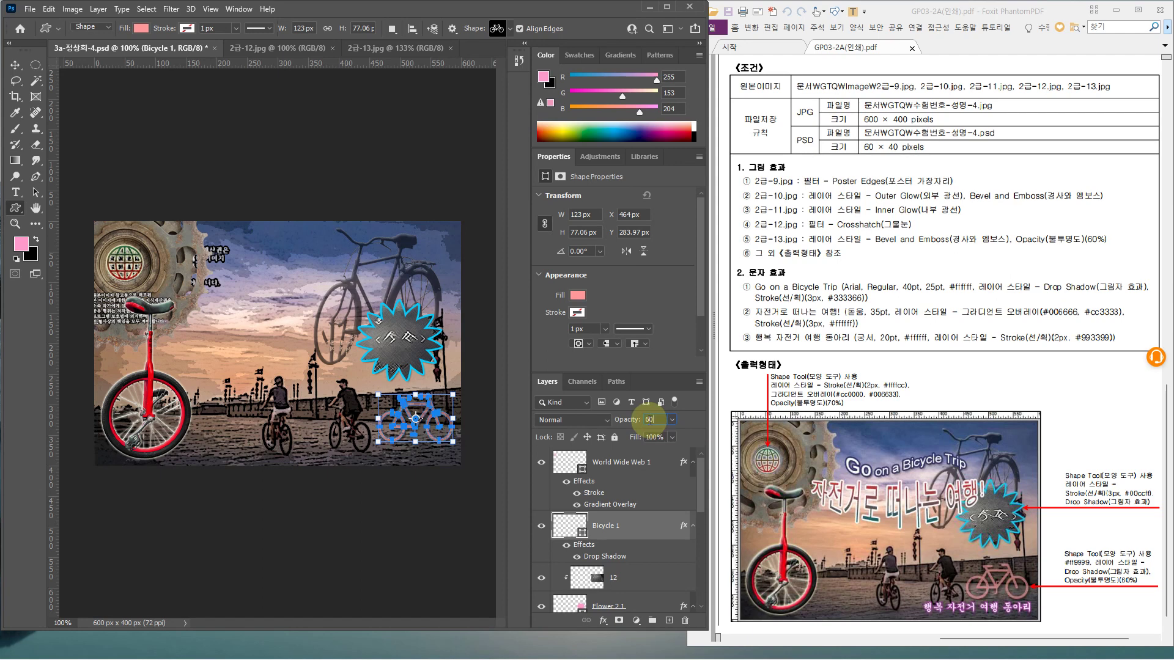
{"action": "key", "text": "Return"}
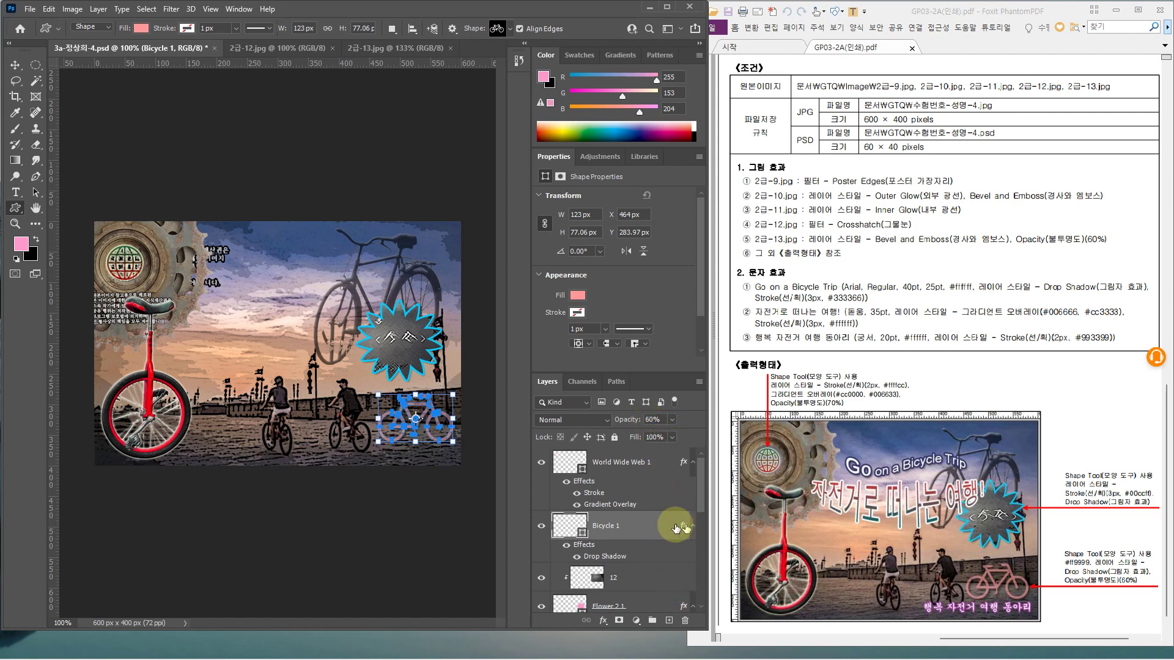
{"action": "left_click", "coordinate": [649, 468]}
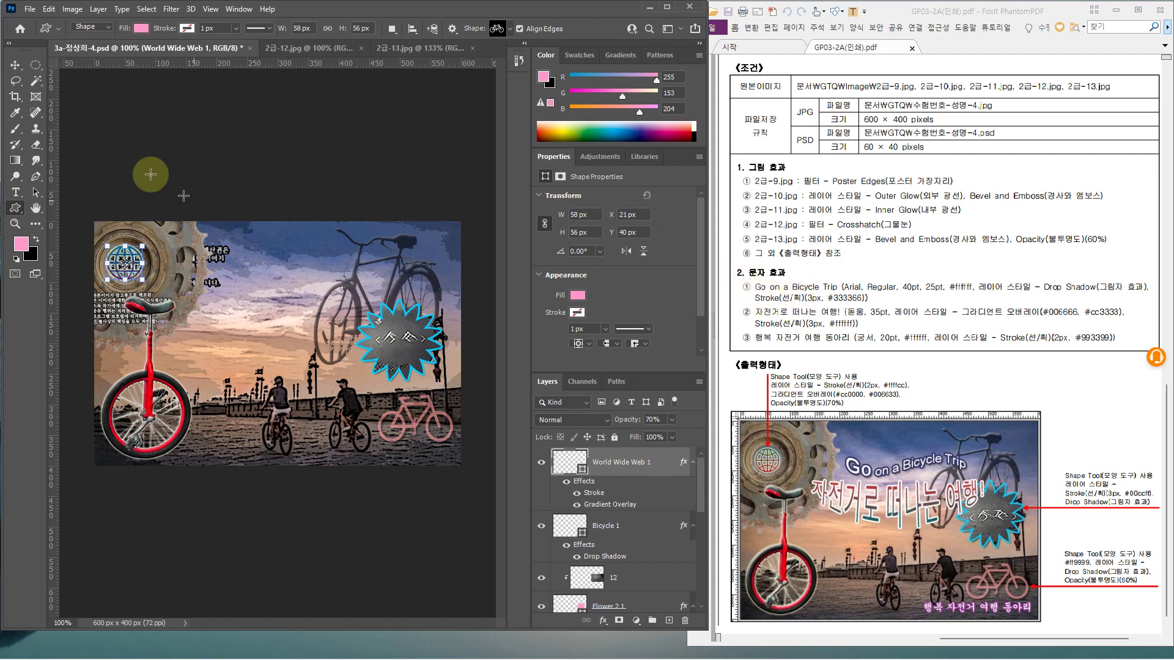
Type the title 'Go on aBicycle Trip' in the sky area
{"action": "left_click", "coordinate": [17, 193]}
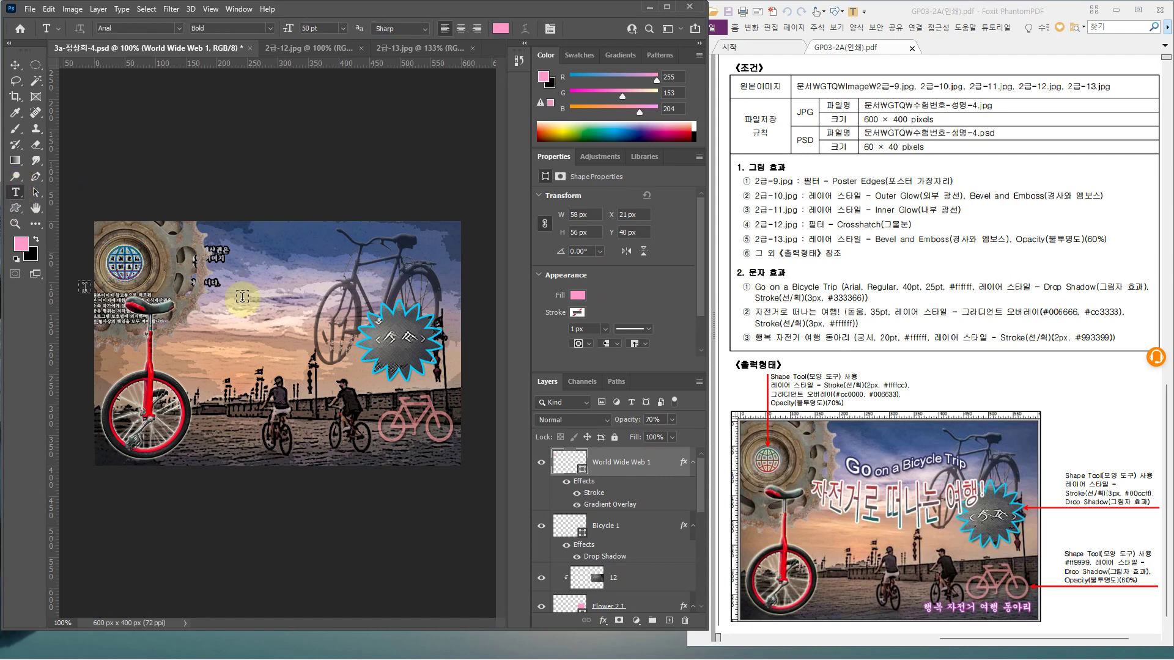
{"action": "left_click", "coordinate": [285, 298]}
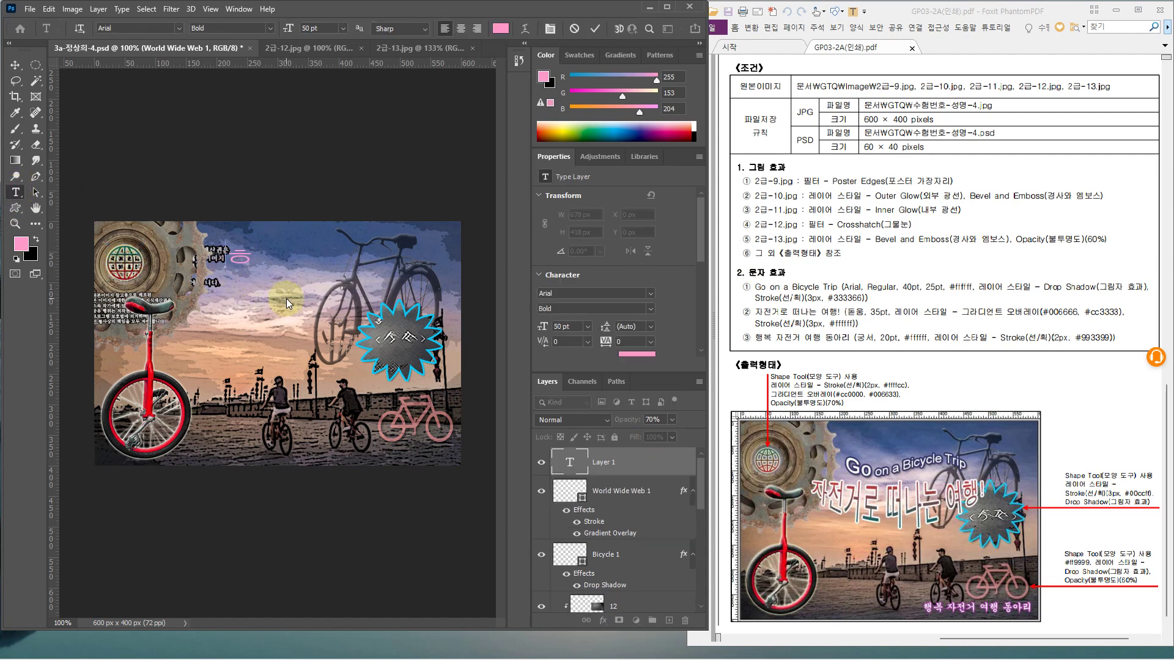
{"action": "type", "text": "Go on aBicycle Trip"}
{"action": "key", "text": "ctrl+Return"}
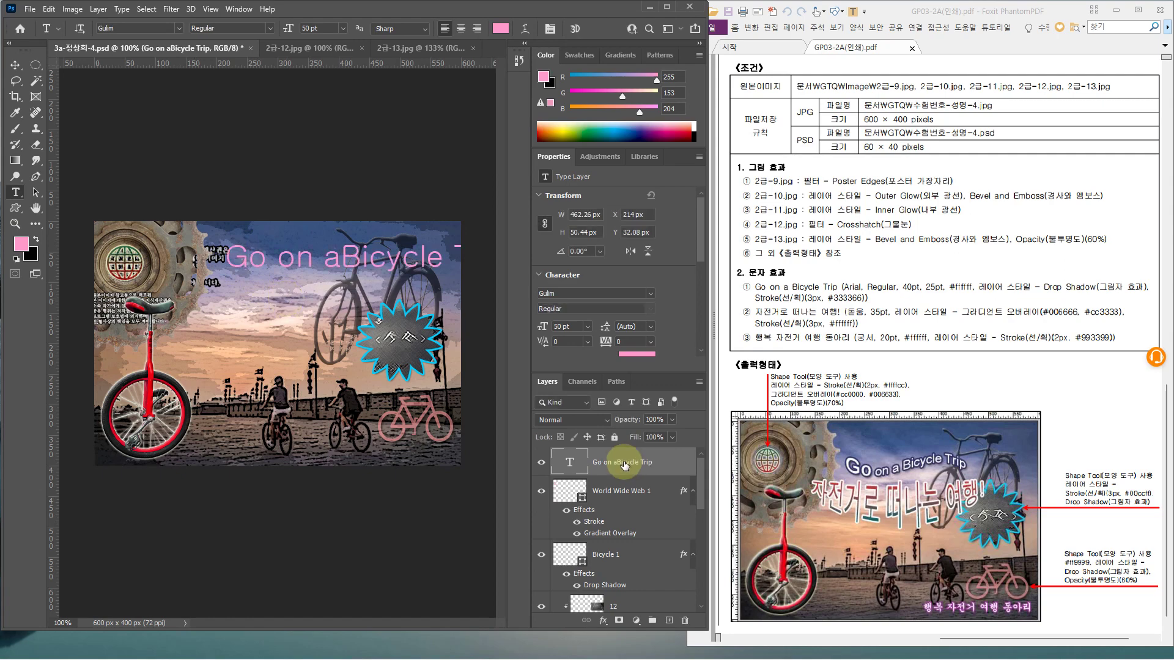
Format the title as Arial 40 pt in white #ffffff
{"action": "left_click", "coordinate": [179, 28]}
{"action": "left_click", "coordinate": [162, 65]}
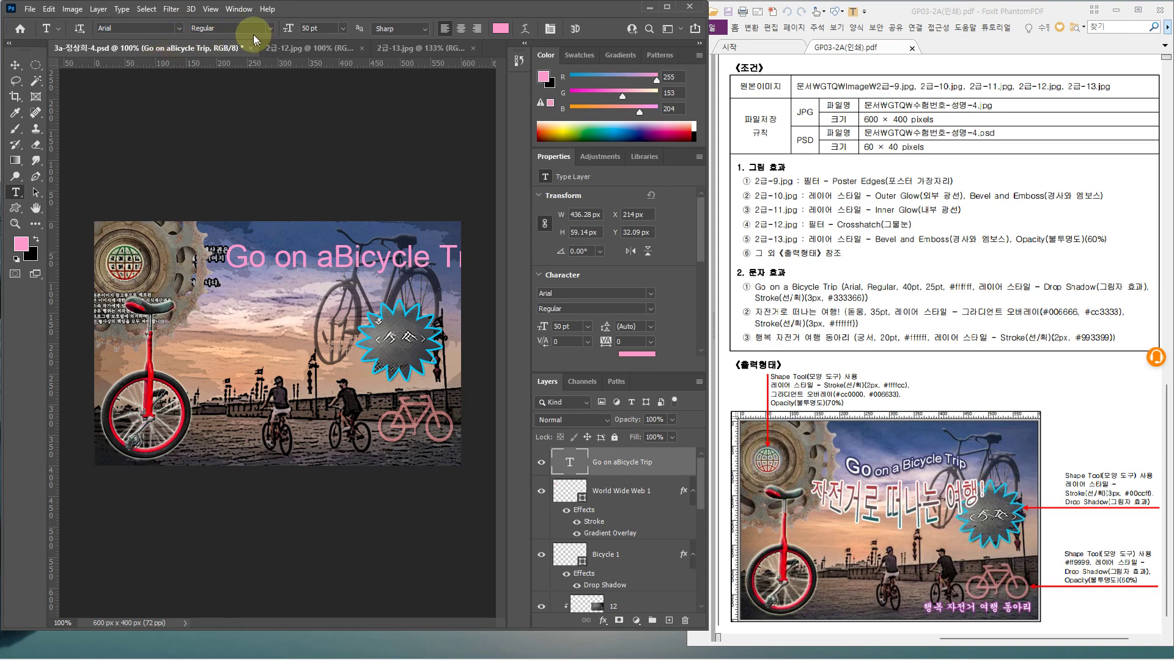
{"action": "left_click", "coordinate": [307, 28]}
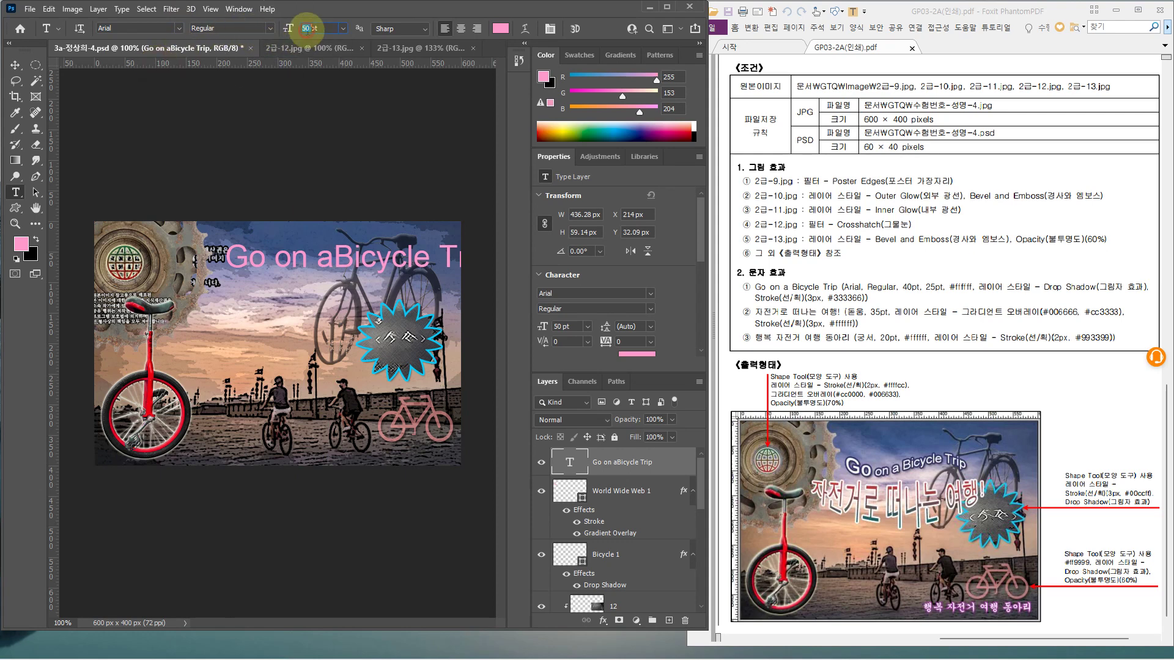
{"action": "type", "text": "40"}
{"action": "key", "text": "Return"}
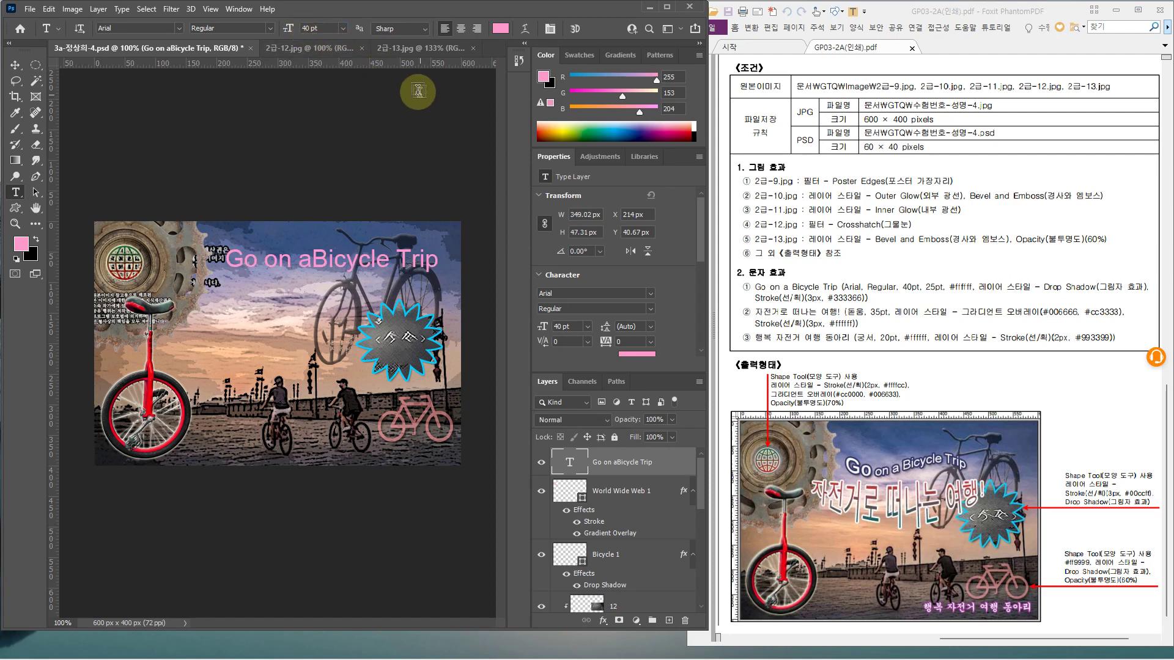
{"action": "left_click", "coordinate": [501, 33]}
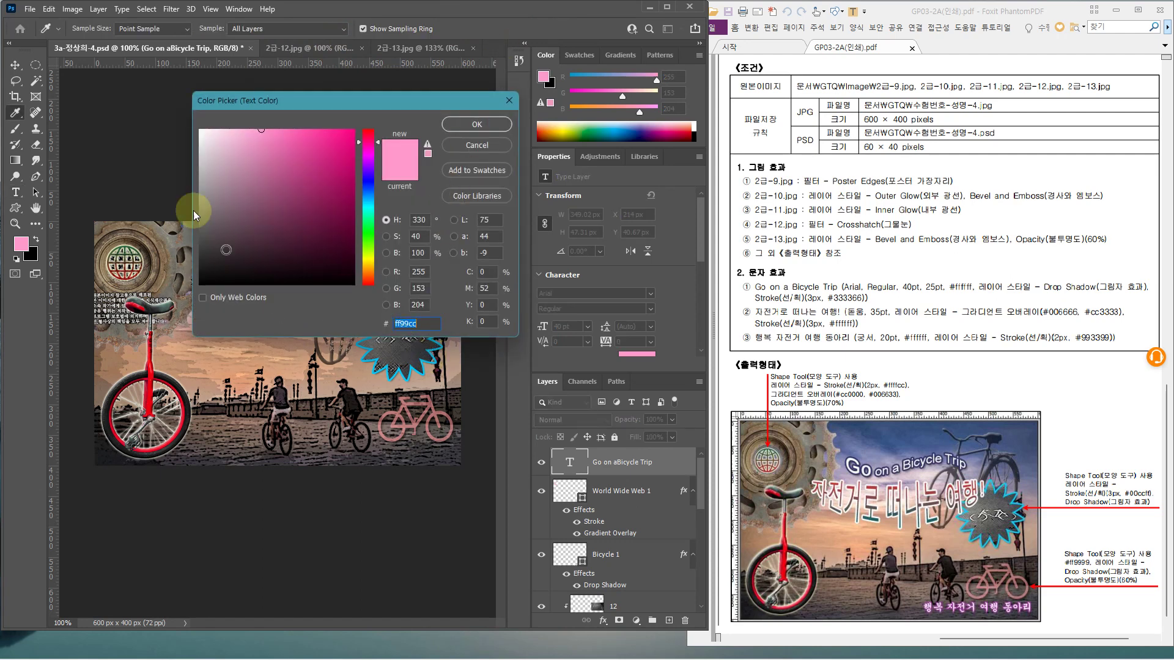
{"action": "left_click_drag", "start_coordinate": [204, 139], "coordinate": [197, 127]}
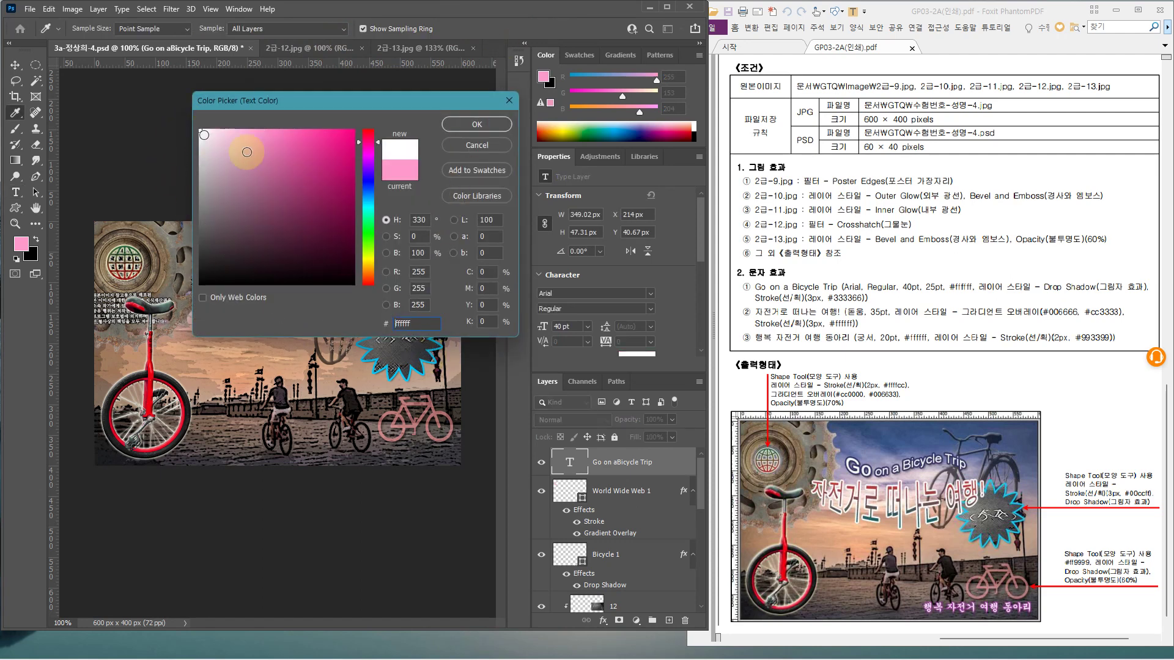
{"action": "left_click", "coordinate": [488, 126]}
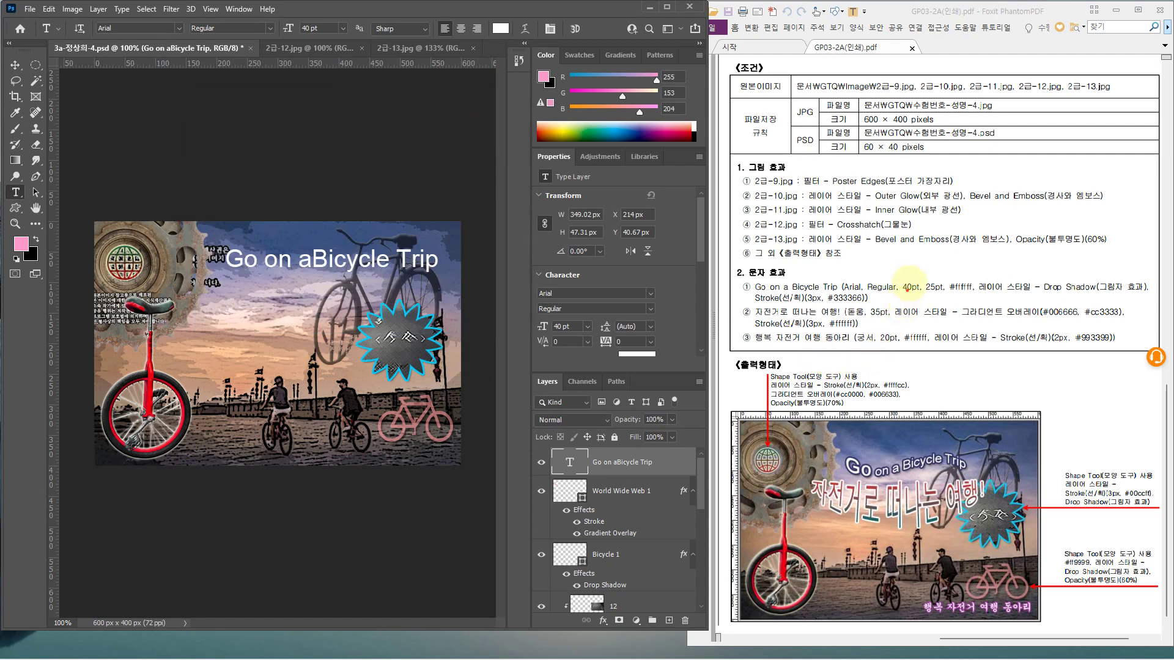
{"action": "left_click_drag", "start_coordinate": [919, 274], "coordinate": [948, 298]}
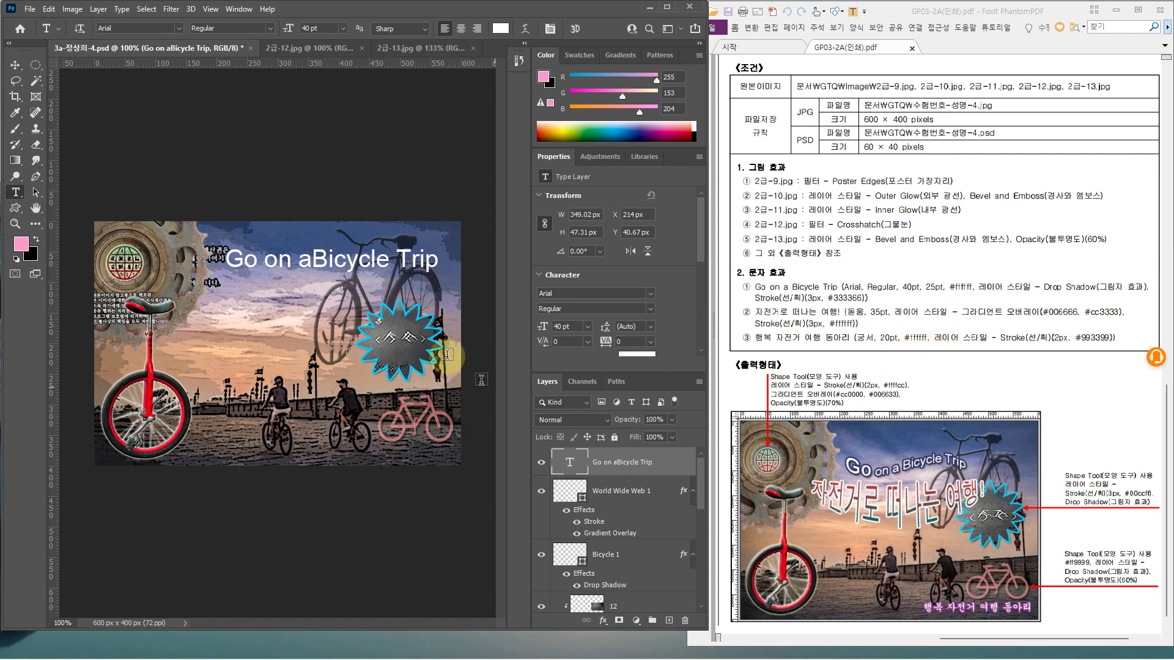
Insert the missing space and make 'on a Bicycle Trip' and the space after Go 25 pt
{"action": "left_click", "coordinate": [314, 261]}
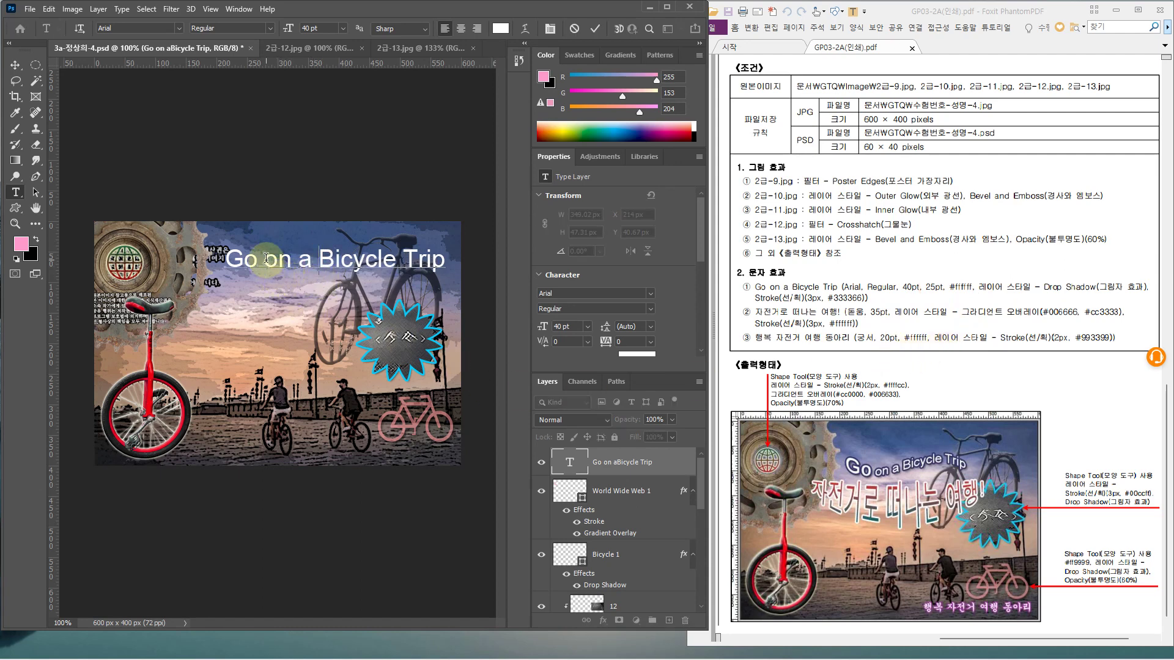
{"action": "left_click_drag", "start_coordinate": [269, 259], "coordinate": [451, 255]}
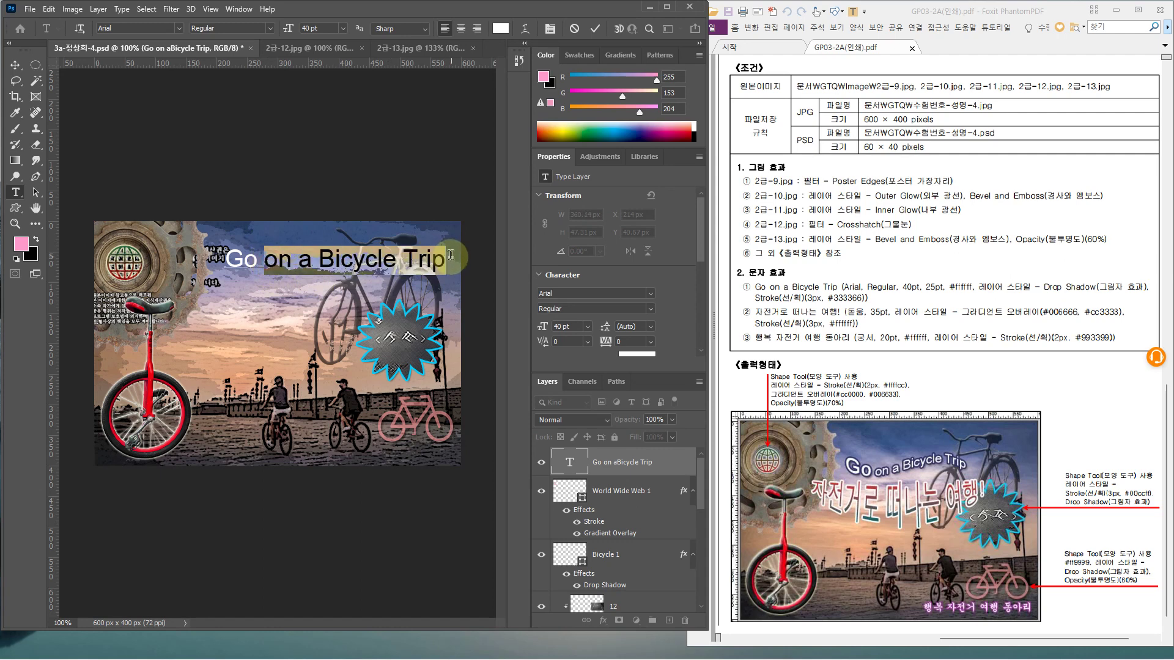
{"action": "left_click", "coordinate": [306, 28]}
{"action": "type", "text": "25"}
{"action": "key", "text": "Return"}
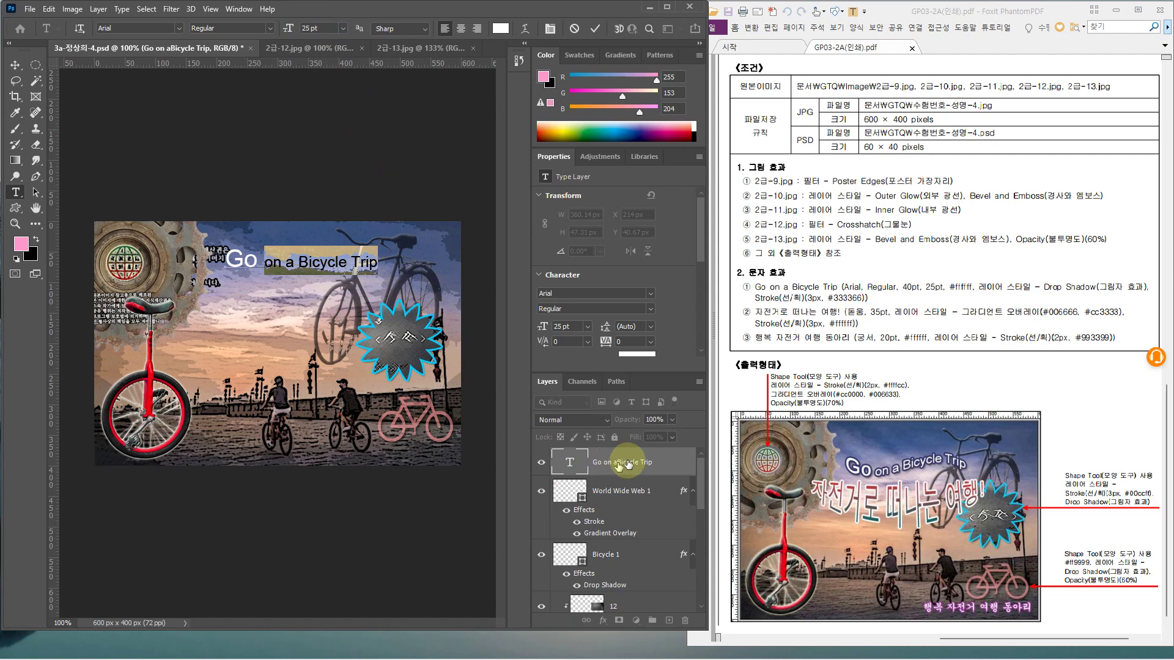
{"action": "left_click", "coordinate": [664, 466]}
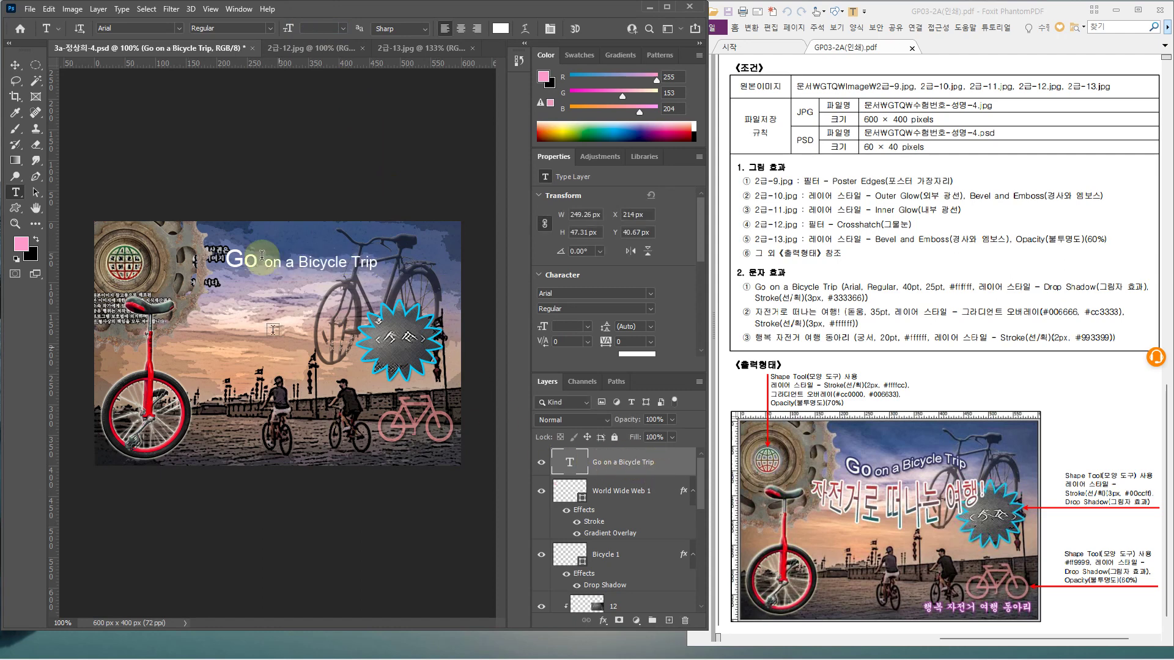
{"action": "key", "text": "BackSpace"}
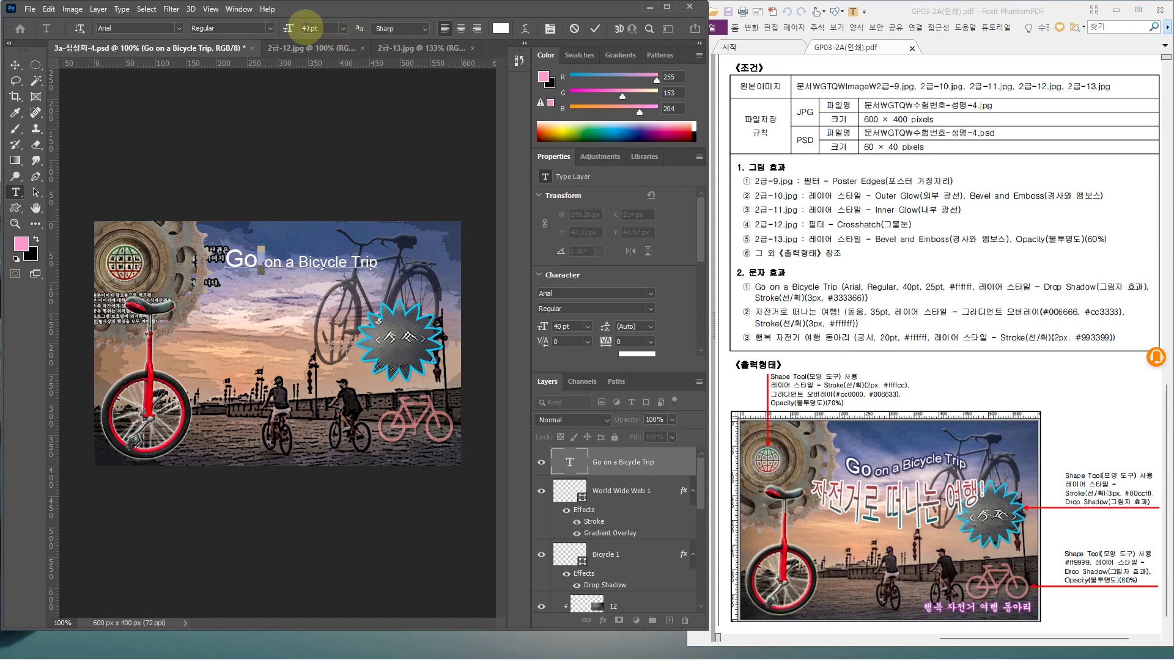
{"action": "key", "text": "Return"}
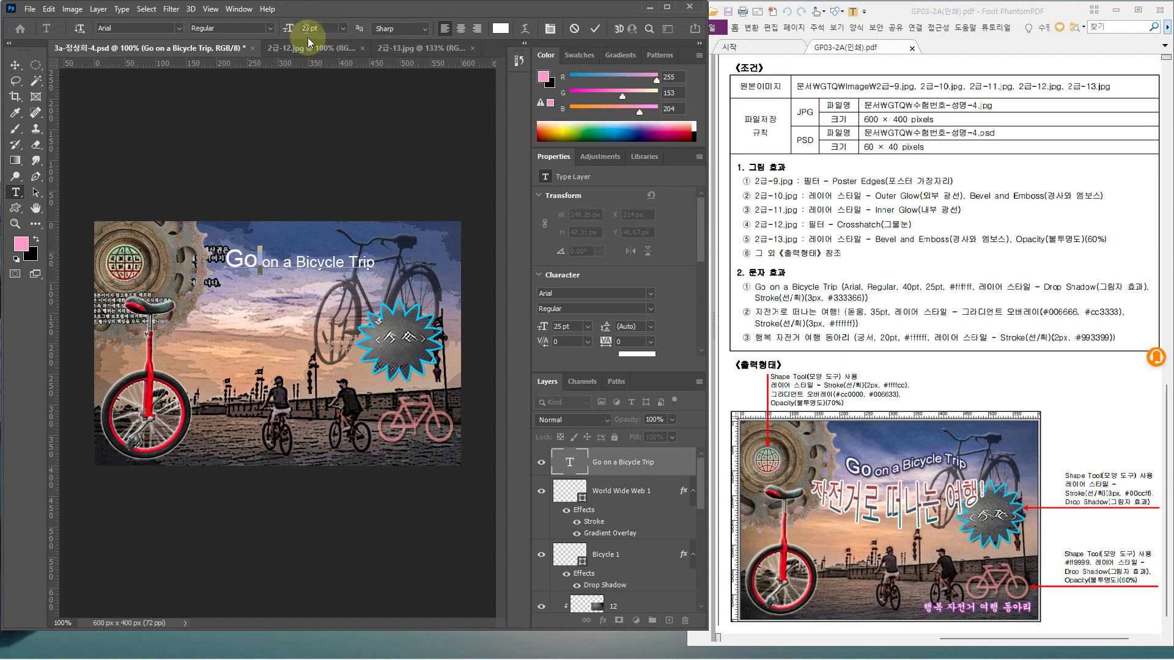
{"action": "left_click", "coordinate": [665, 462]}
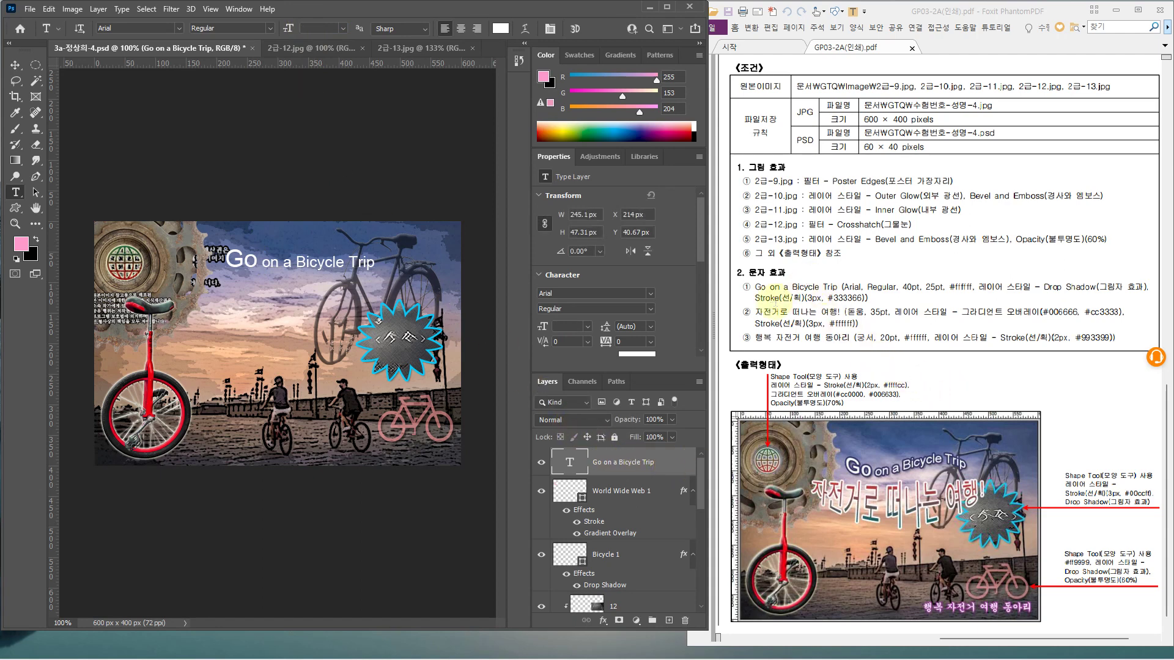
Open the title's Layer Style dialog and move it clear of the title
{"action": "left_click", "coordinate": [675, 466]}
{"action": "double_click", "coordinate": [671, 464]}
{"action": "left_click_drag", "start_coordinate": [735, 197], "coordinate": [475, 282]}
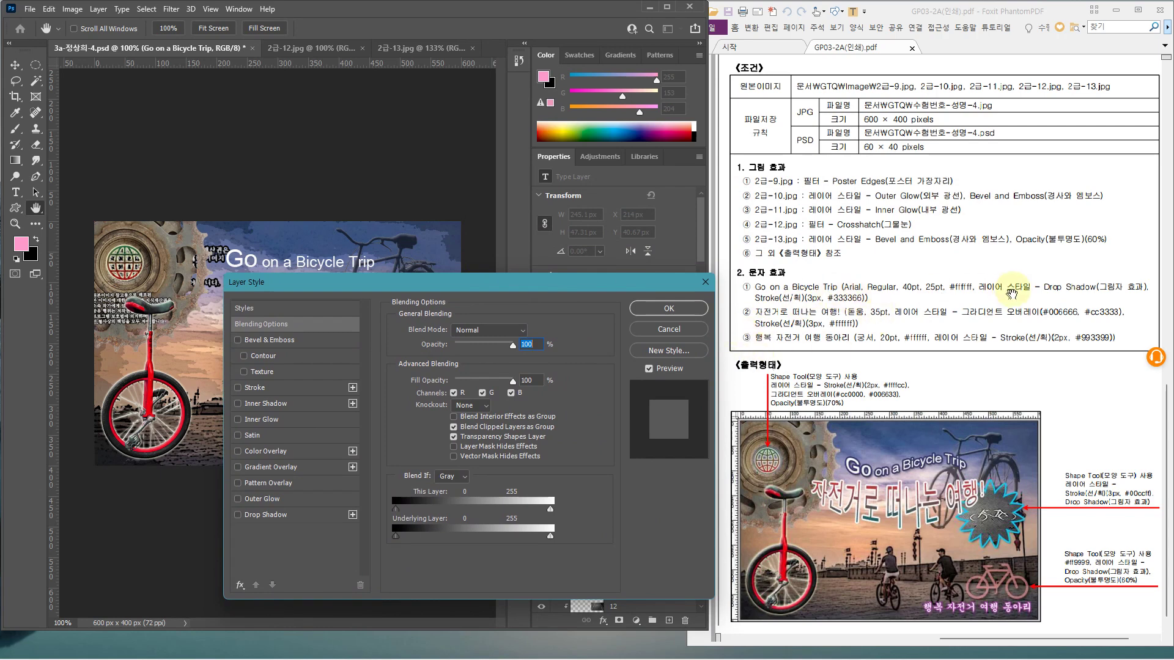
Add a Drop Shadow and a 3 px #333366 Stroke to the title
{"action": "left_click", "coordinate": [316, 516]}
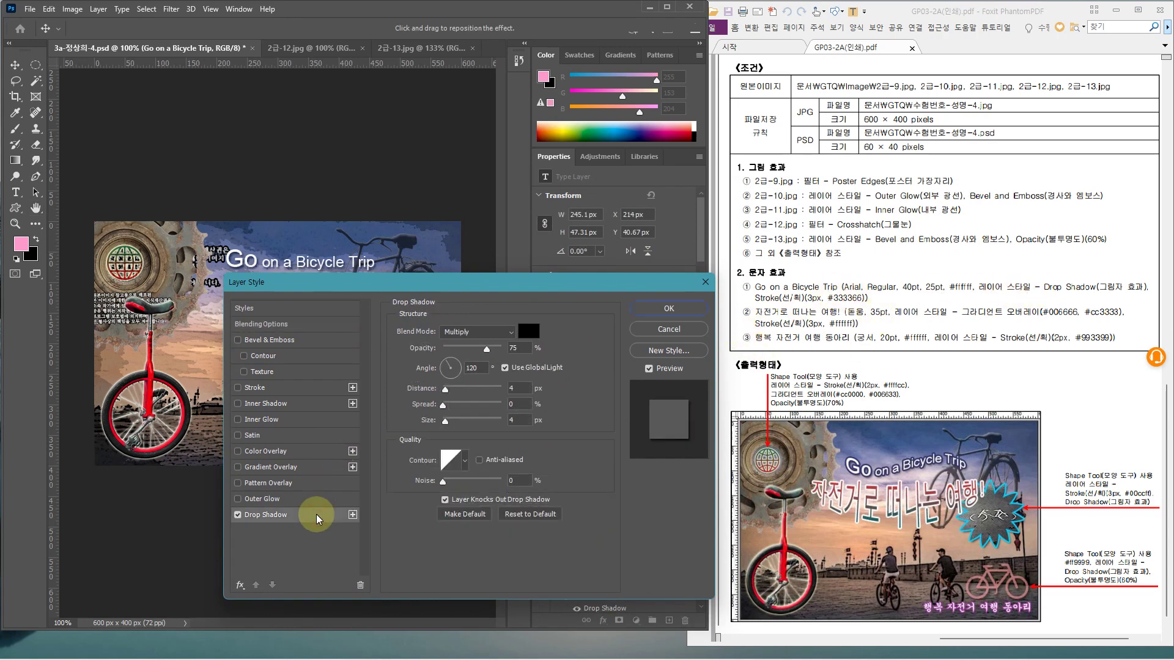
{"action": "left_click", "coordinate": [294, 388]}
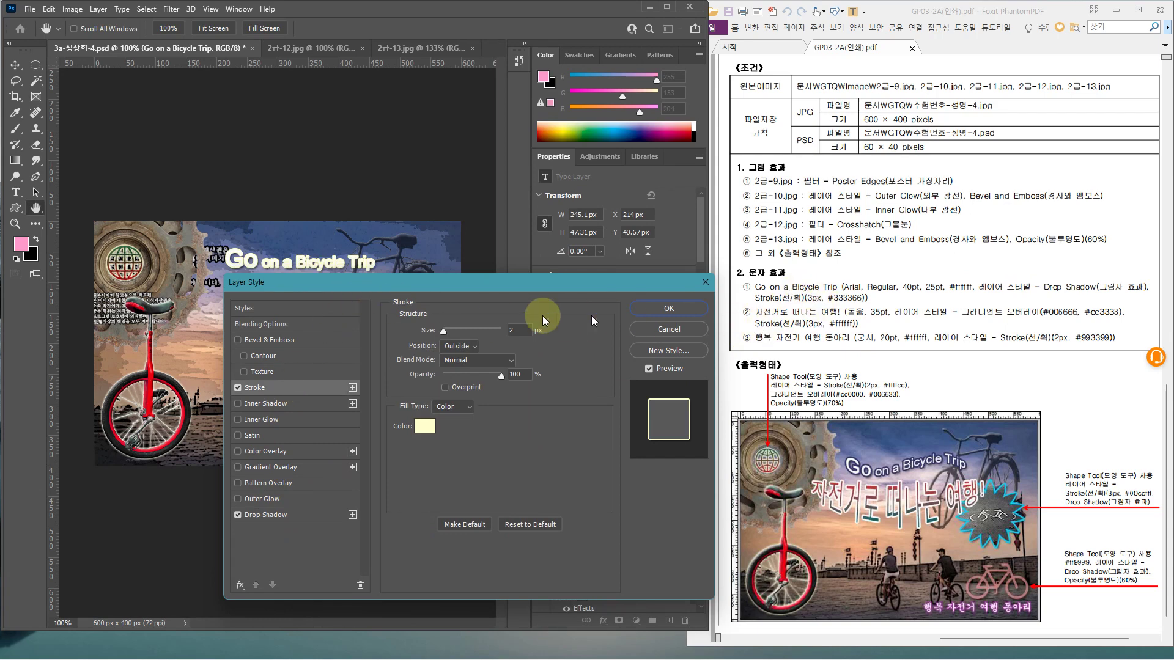
{"action": "left_click", "coordinate": [529, 322]}
{"action": "type", "text": "3"}
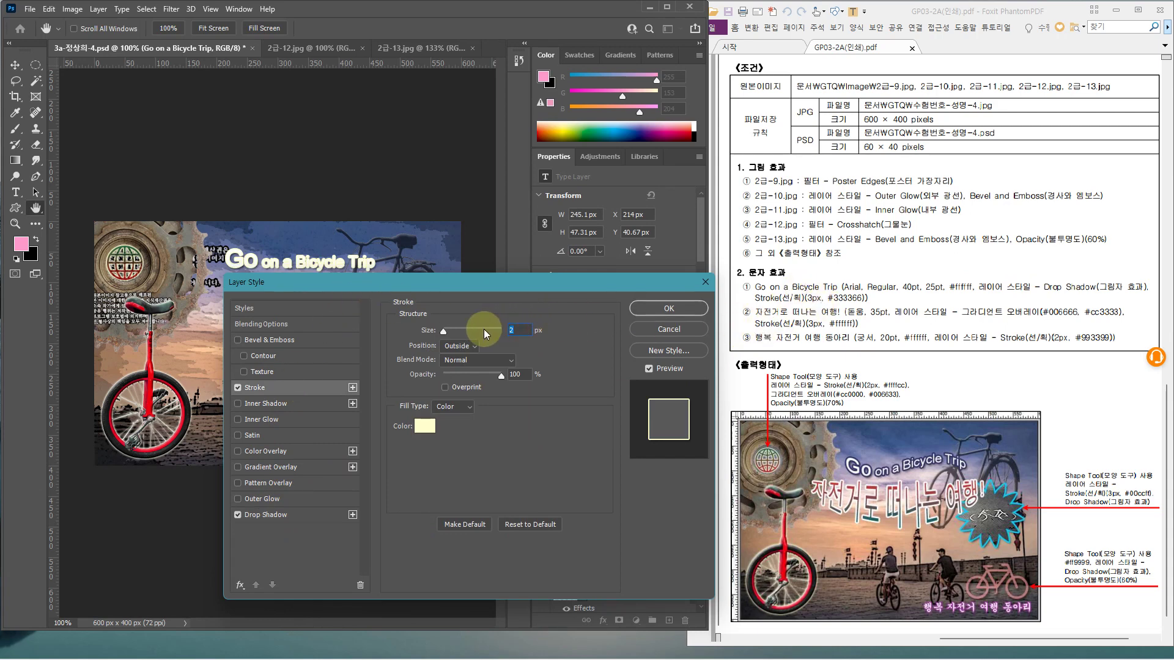
{"action": "left_click", "coordinate": [426, 427]}
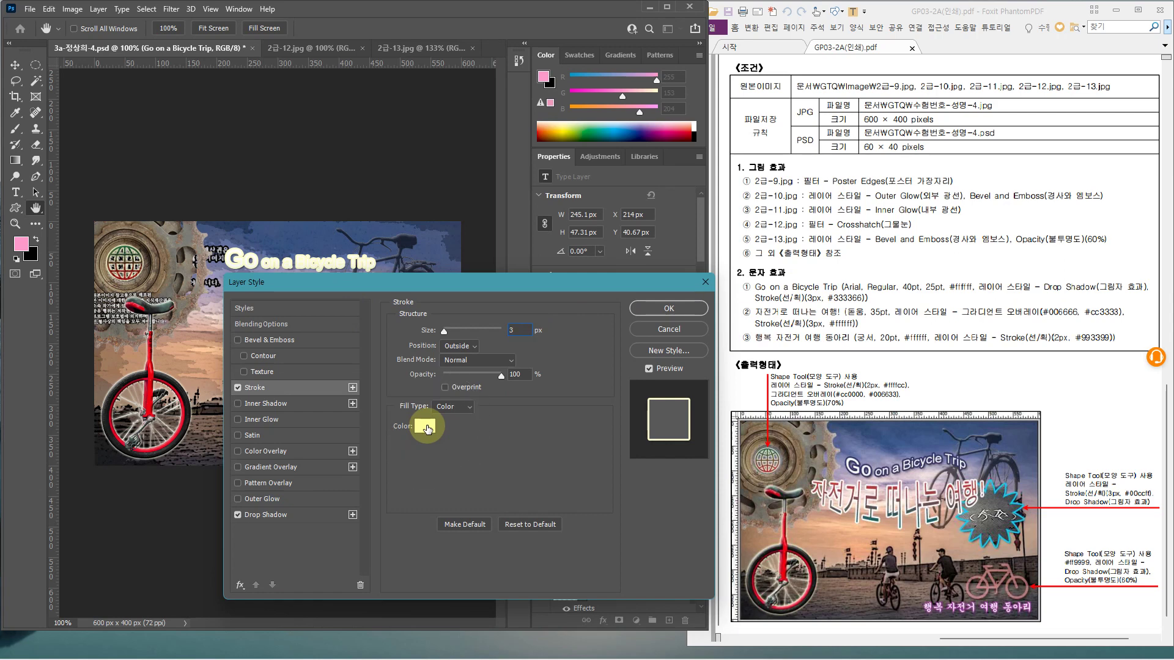
{"action": "type", "text": "3"}
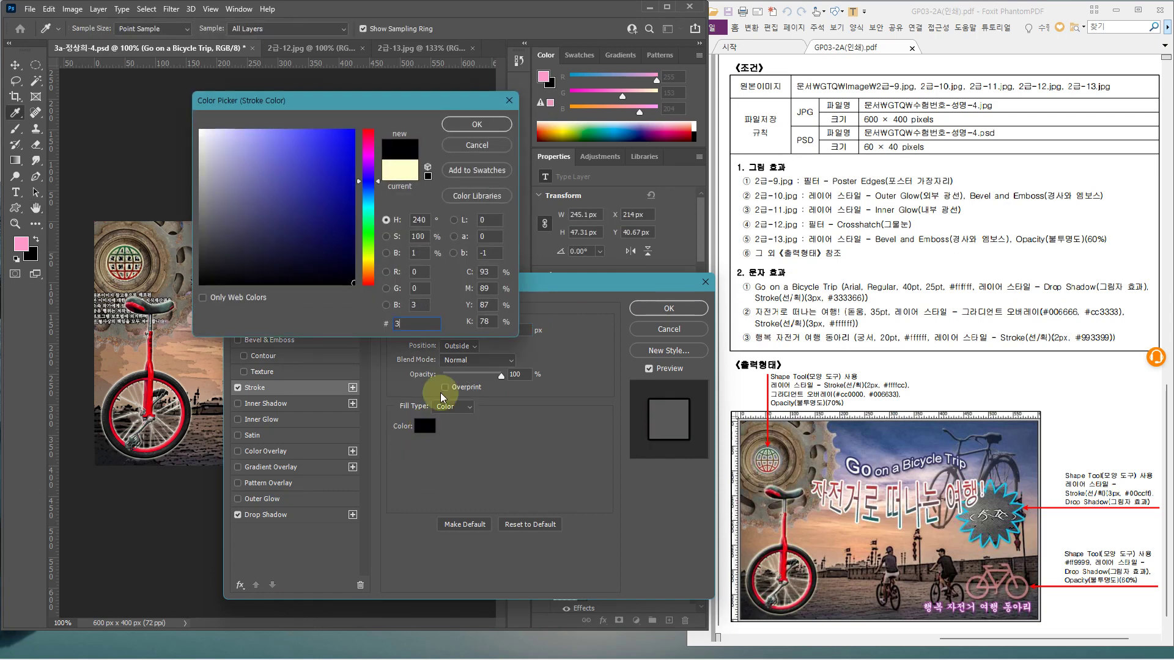
{"action": "type", "text": "33366"}
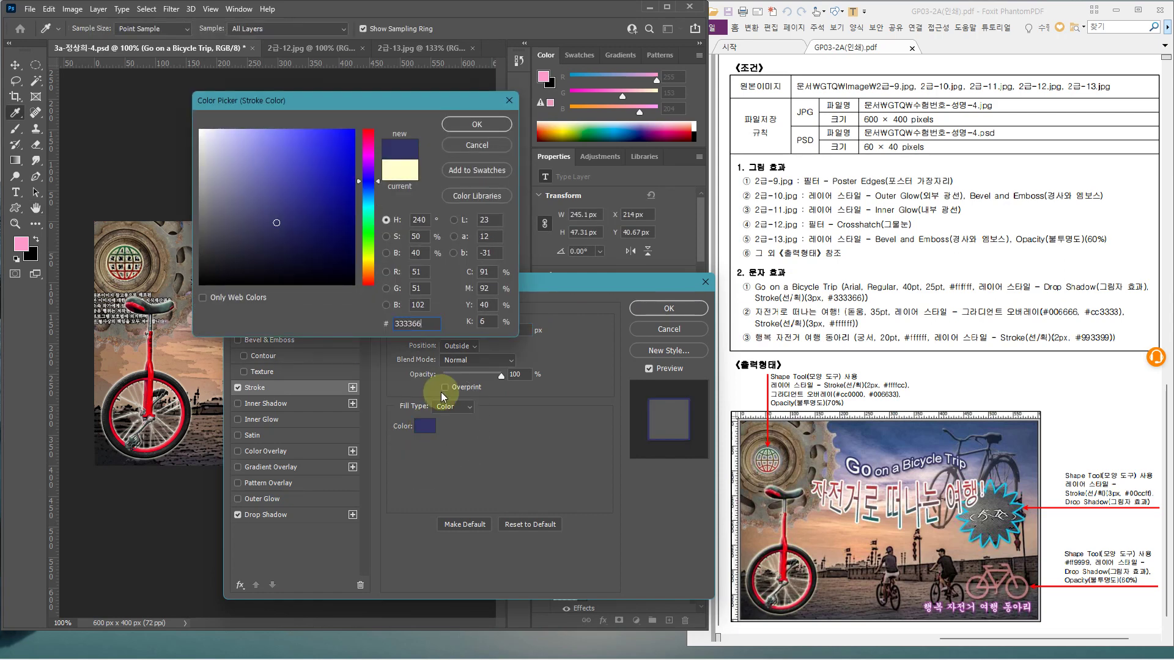
{"action": "left_click", "coordinate": [493, 128]}
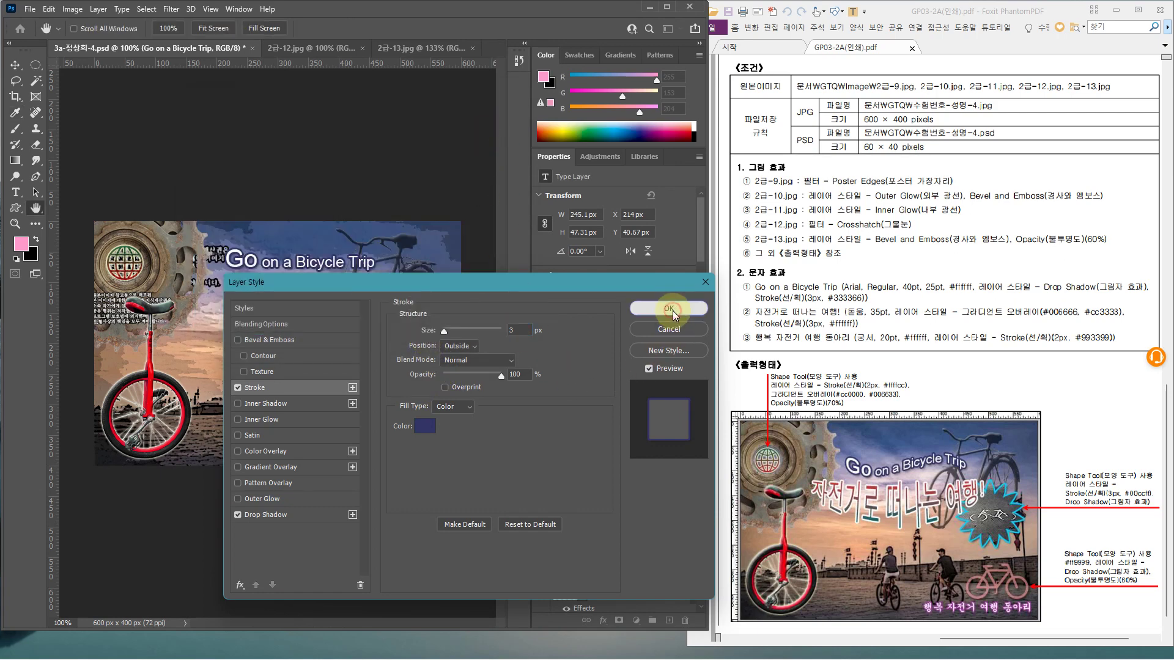
{"action": "left_click", "coordinate": [672, 311]}
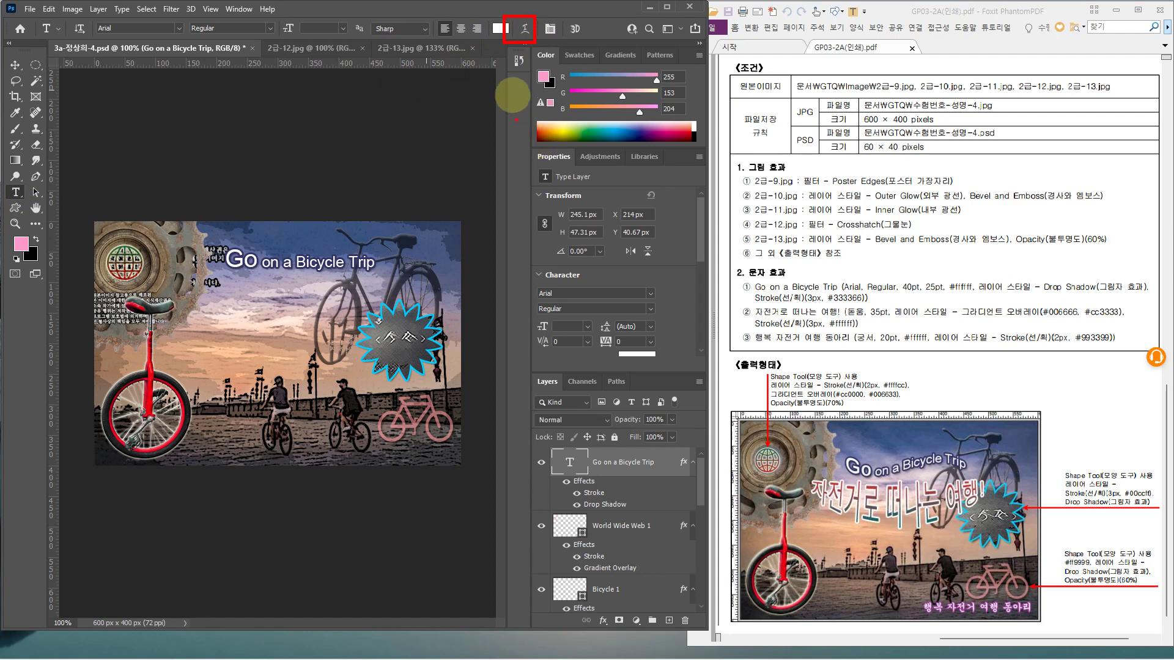
Warp the title with the Flag style at a bend of -50
{"action": "left_click", "coordinate": [525, 31]}
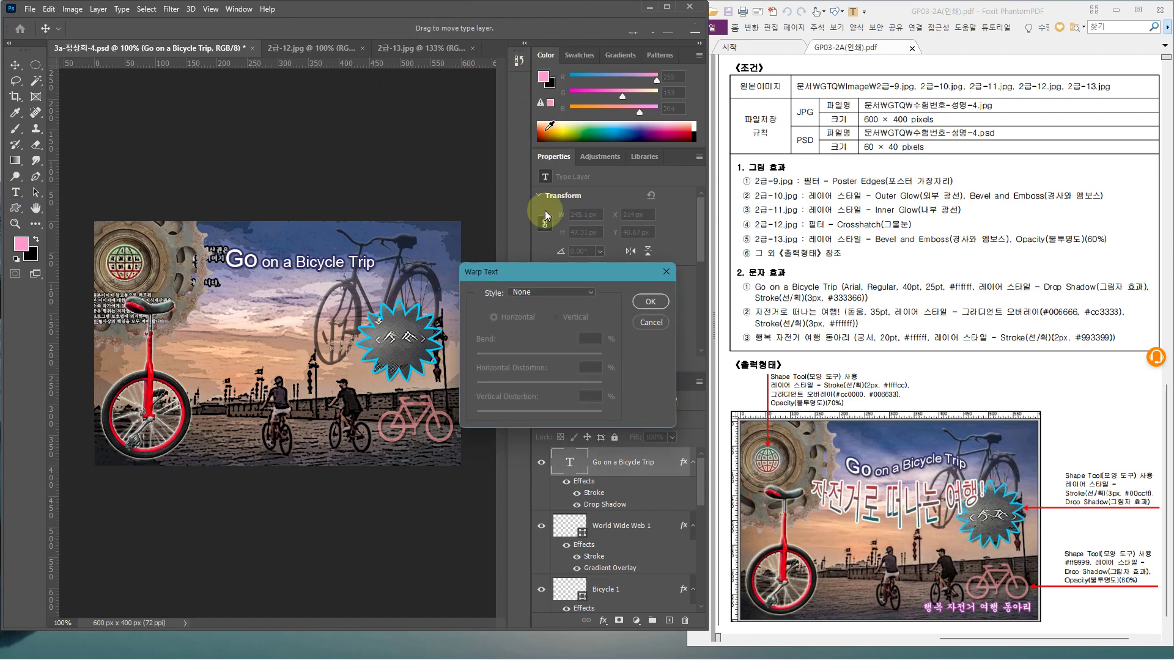
{"action": "left_click", "coordinate": [545, 293]}
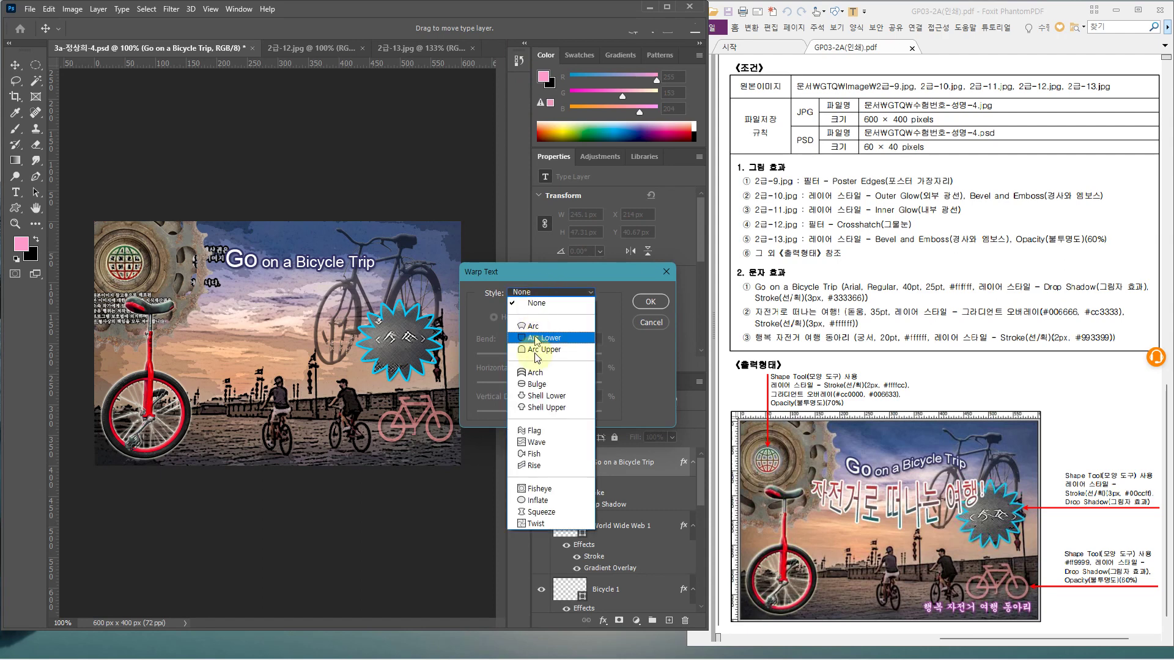
{"action": "left_click", "coordinate": [542, 429]}
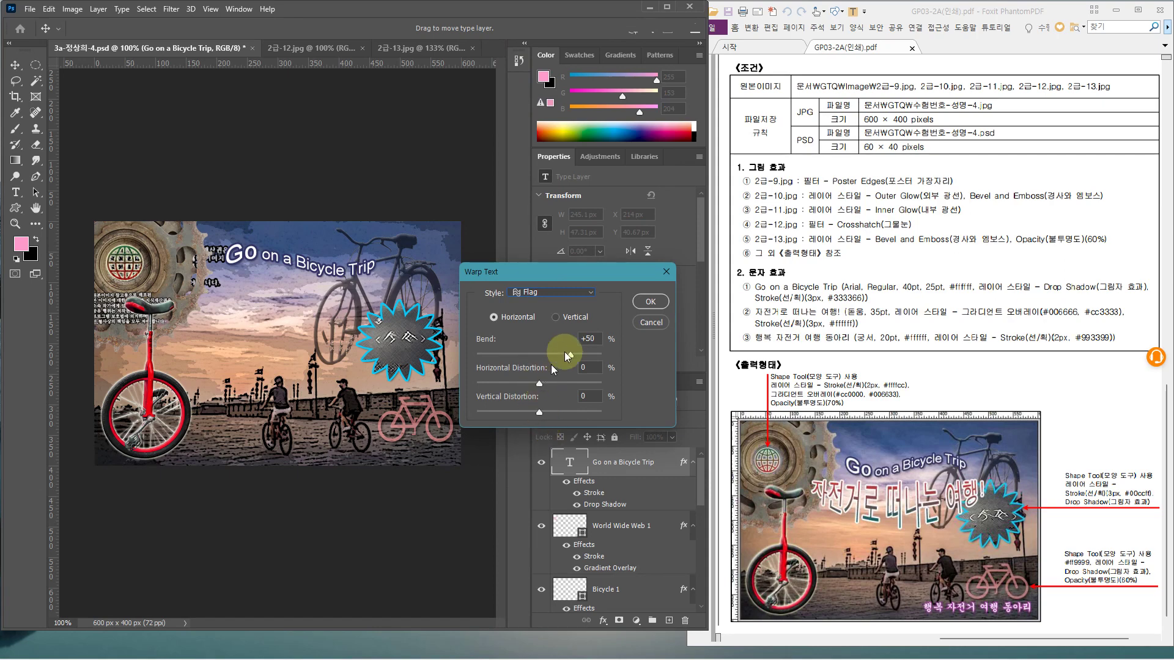
{"action": "left_click", "coordinate": [587, 338]}
{"action": "double_click", "coordinate": [579, 338]}
{"action": "type", "text": "-50"}
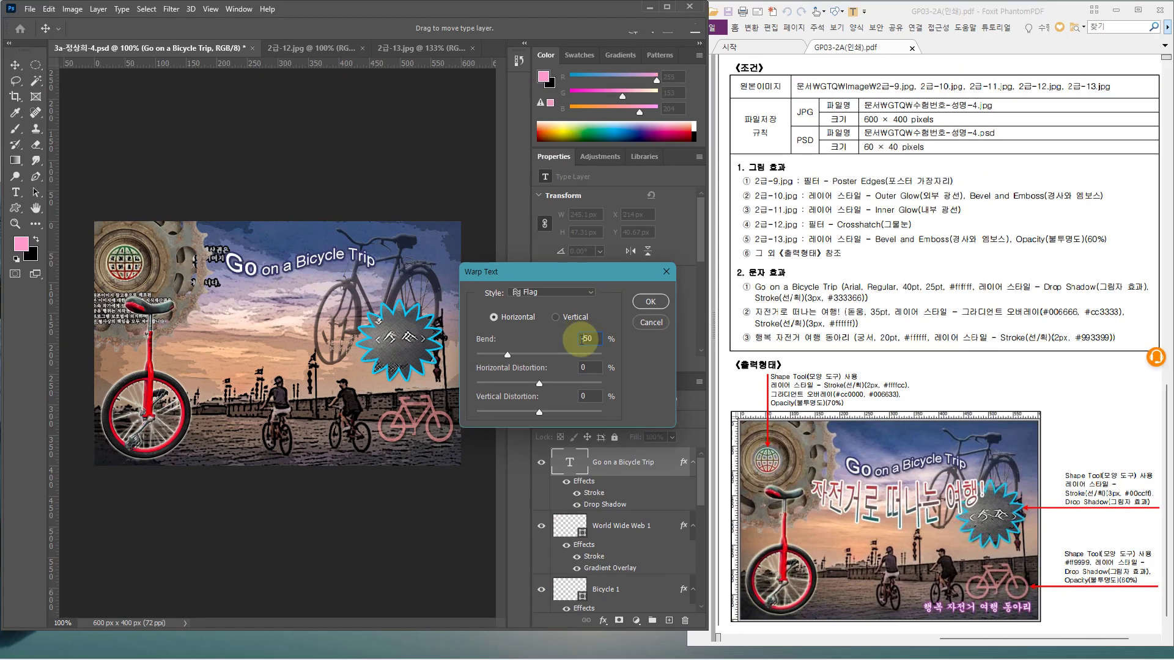
{"action": "left_click", "coordinate": [646, 302]}
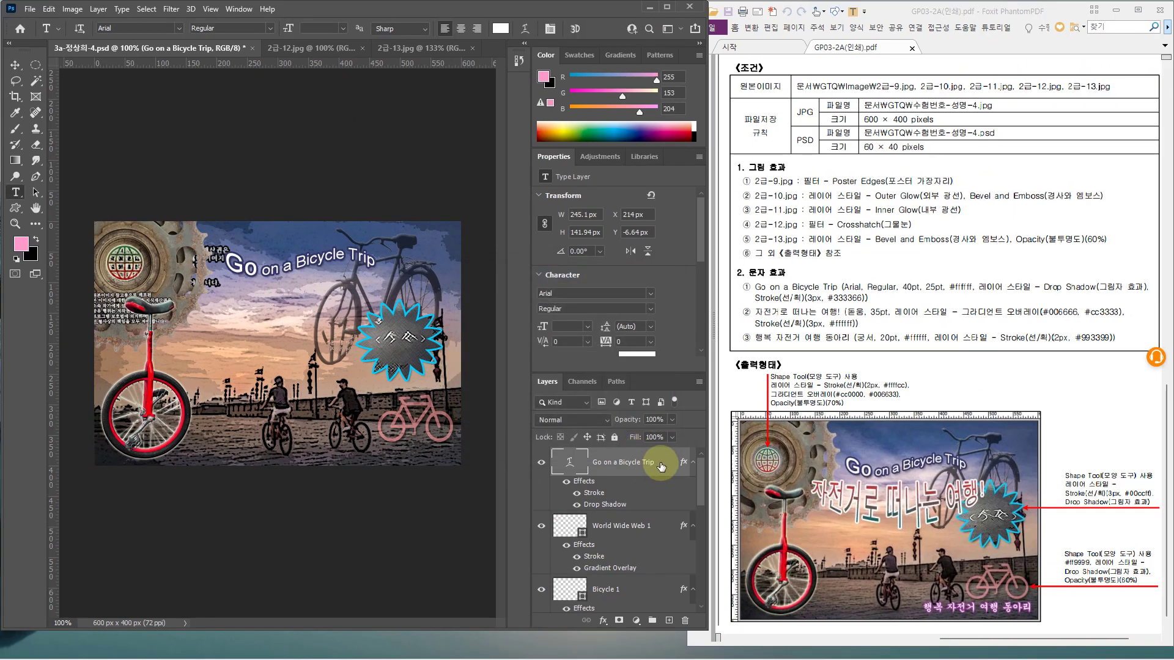
Free-transform the title to shift it slightly lower on the image
{"action": "key", "text": "ctrl+t"}
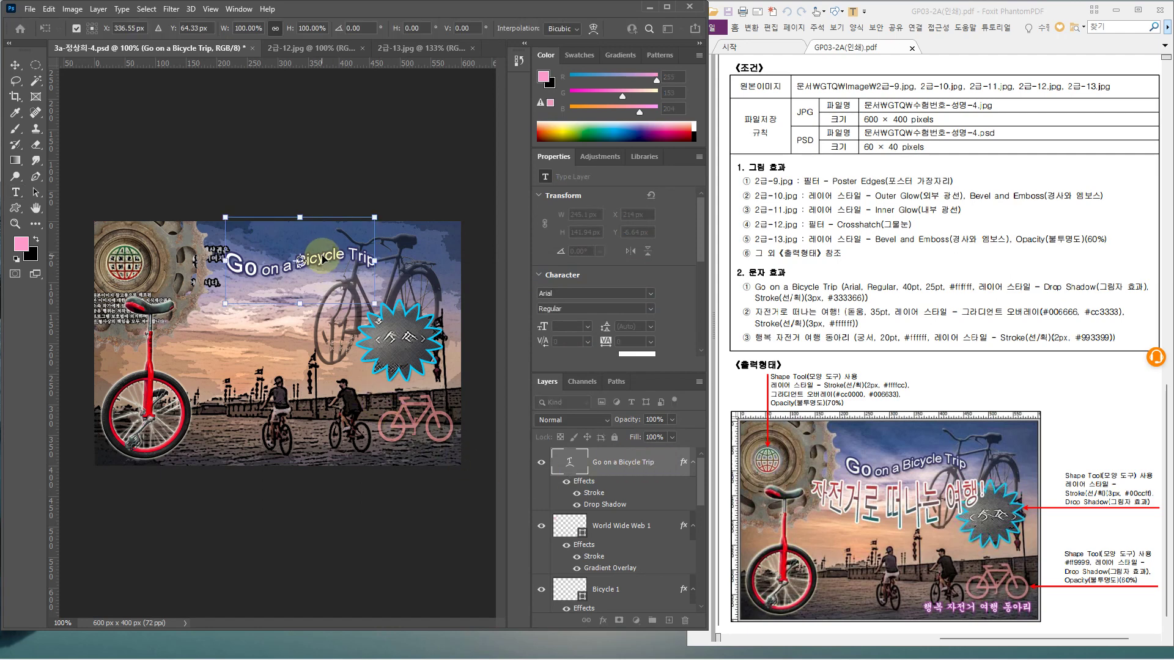
{"action": "left_click_drag", "start_coordinate": [317, 255], "coordinate": [317, 271]}
{"action": "key", "text": "Up"}
{"action": "key", "text": "Up"}
{"action": "key", "text": "Up"}
{"action": "key", "text": "Up"}
{"action": "key", "text": "Up"}
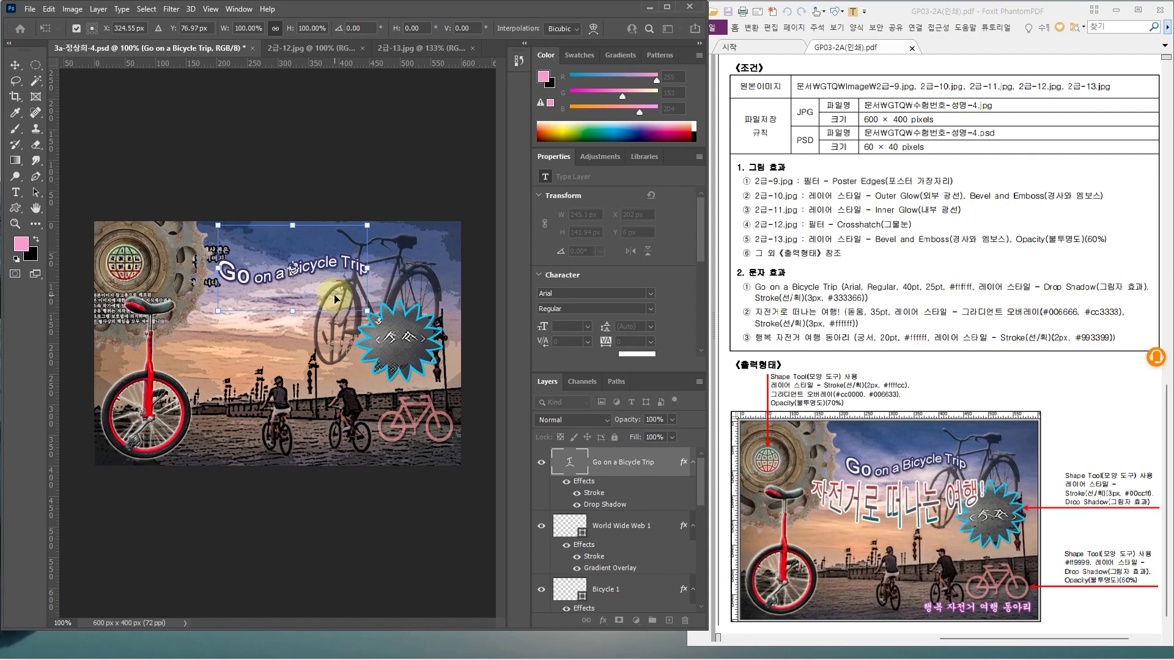
{"action": "key", "text": "Return"}
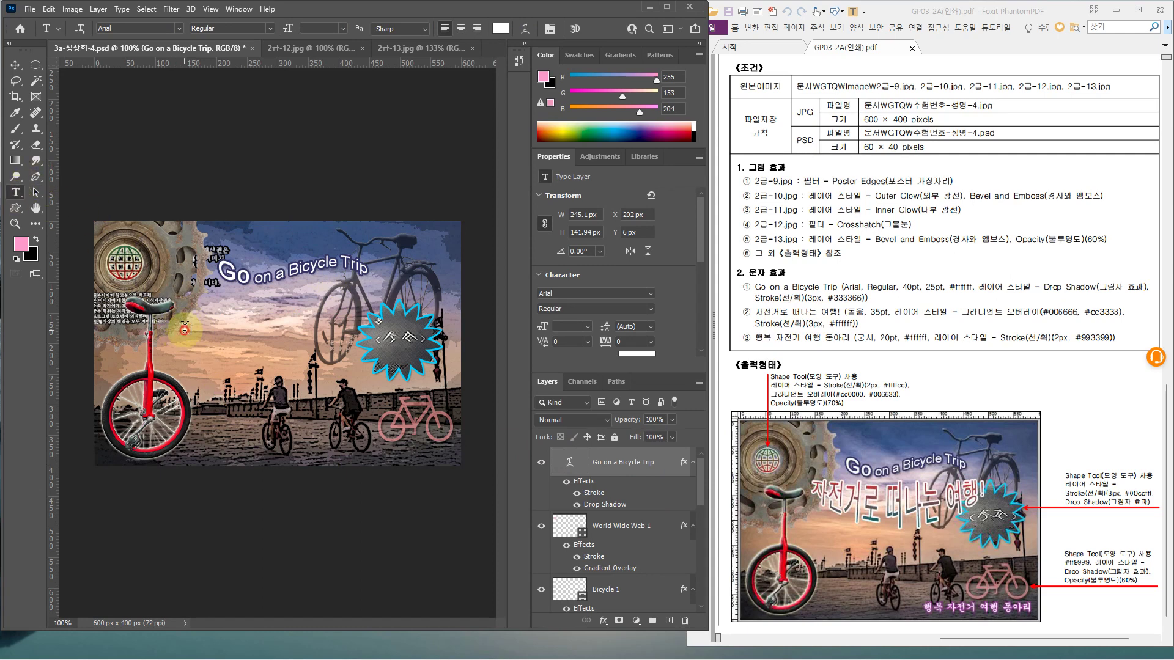
Add a text layer reading '자전거로 떠나는 여행' on the left
{"action": "left_click", "coordinate": [269, 376]}
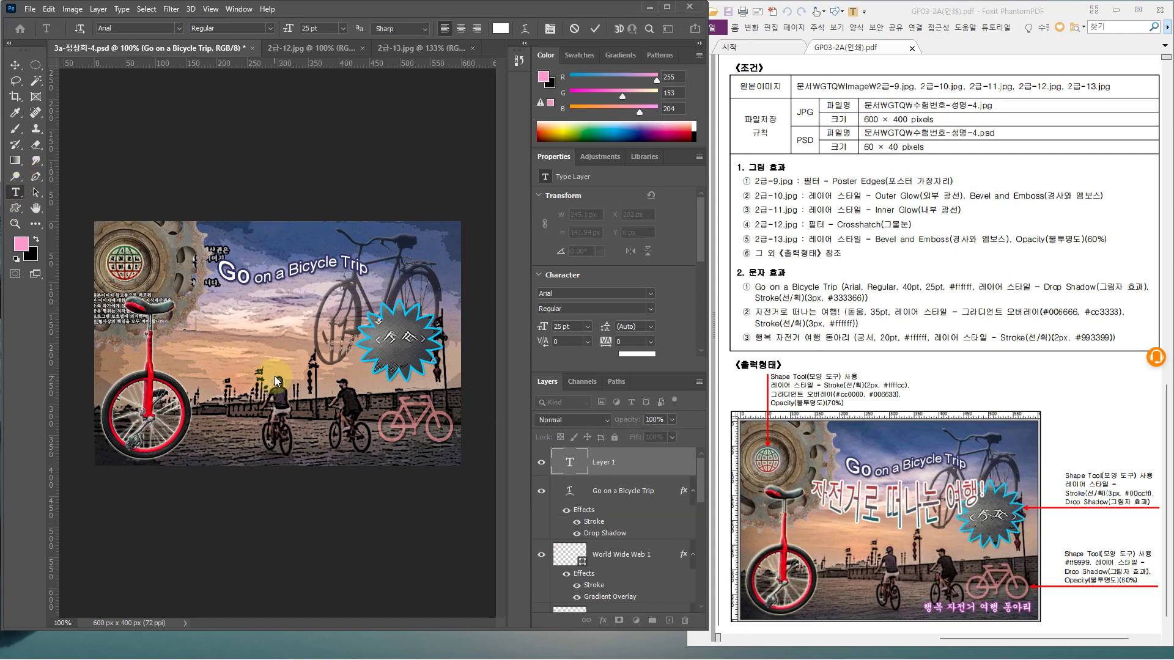
{"action": "type", "text": "ㅈ"}
{"action": "type", "text": "ㅏ전거로 떠나는 여행"}
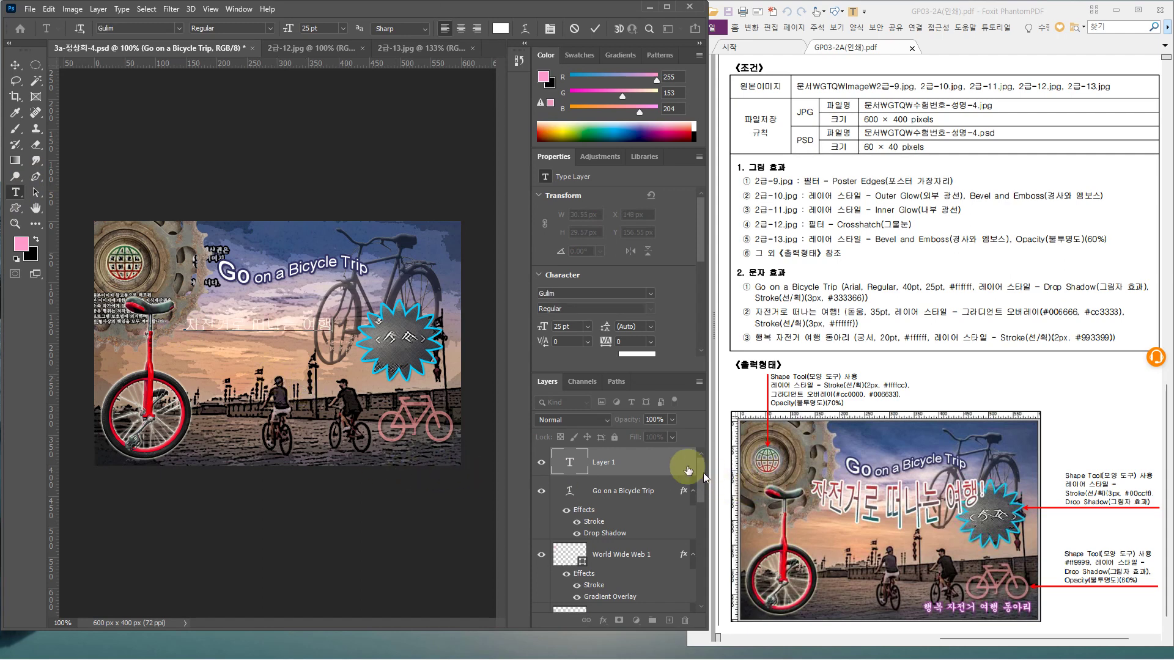
{"action": "left_click", "coordinate": [665, 465]}
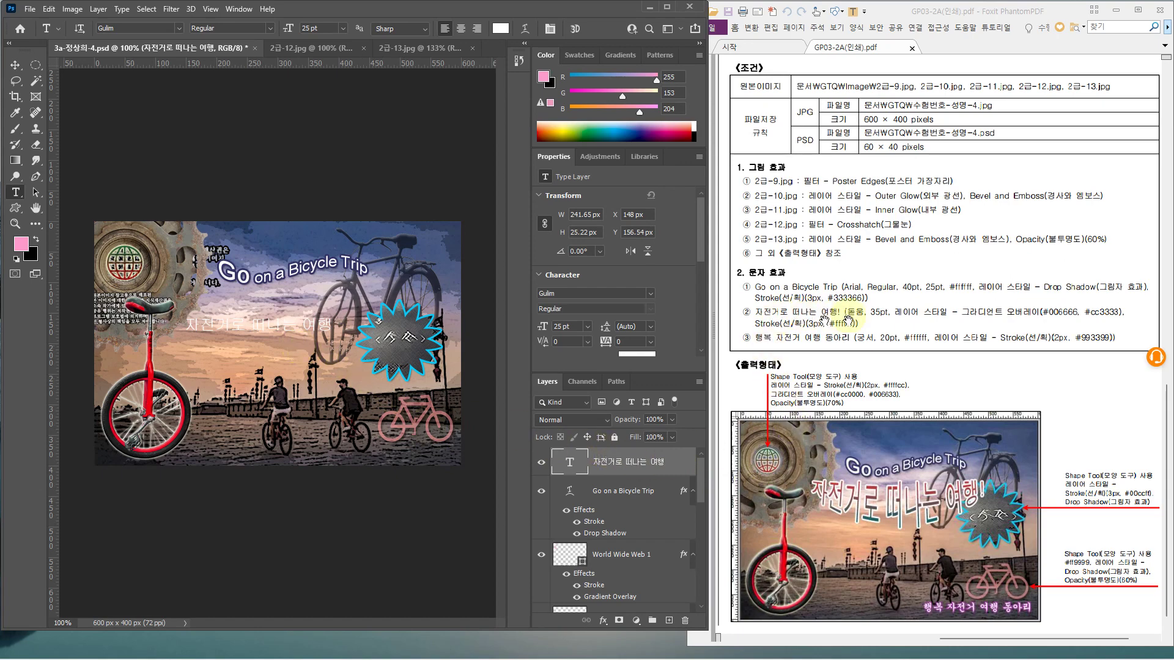
Set the Korean title to the Dotum font at 35 pt
{"action": "left_click", "coordinate": [181, 28]}
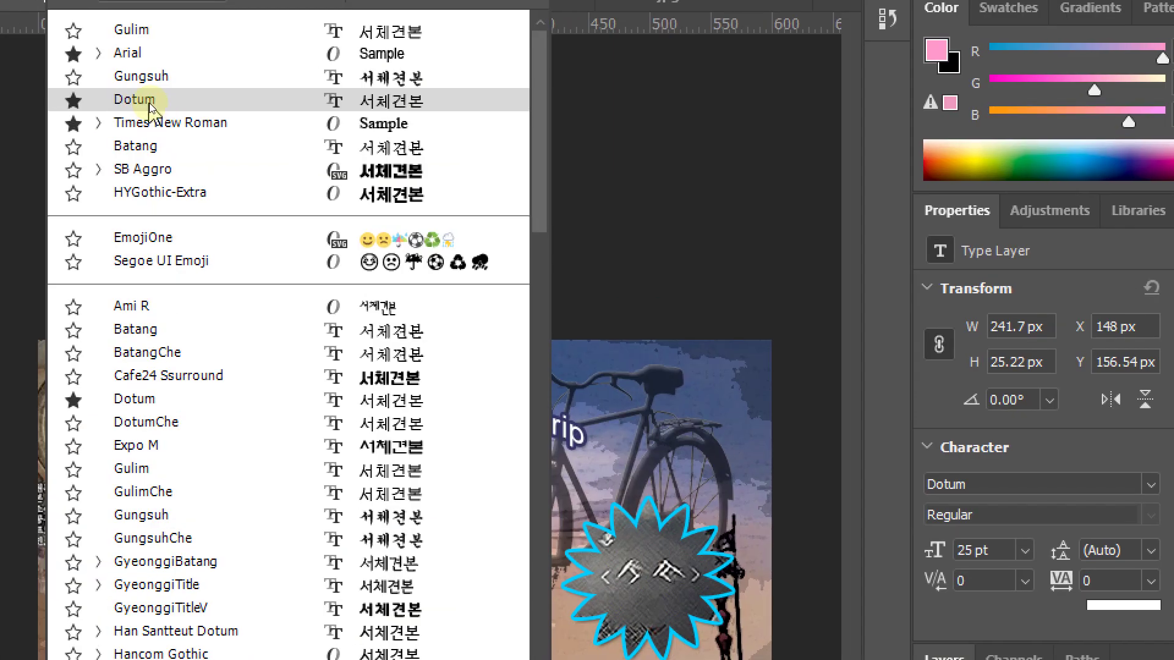
{"action": "left_click", "coordinate": [134, 100]}
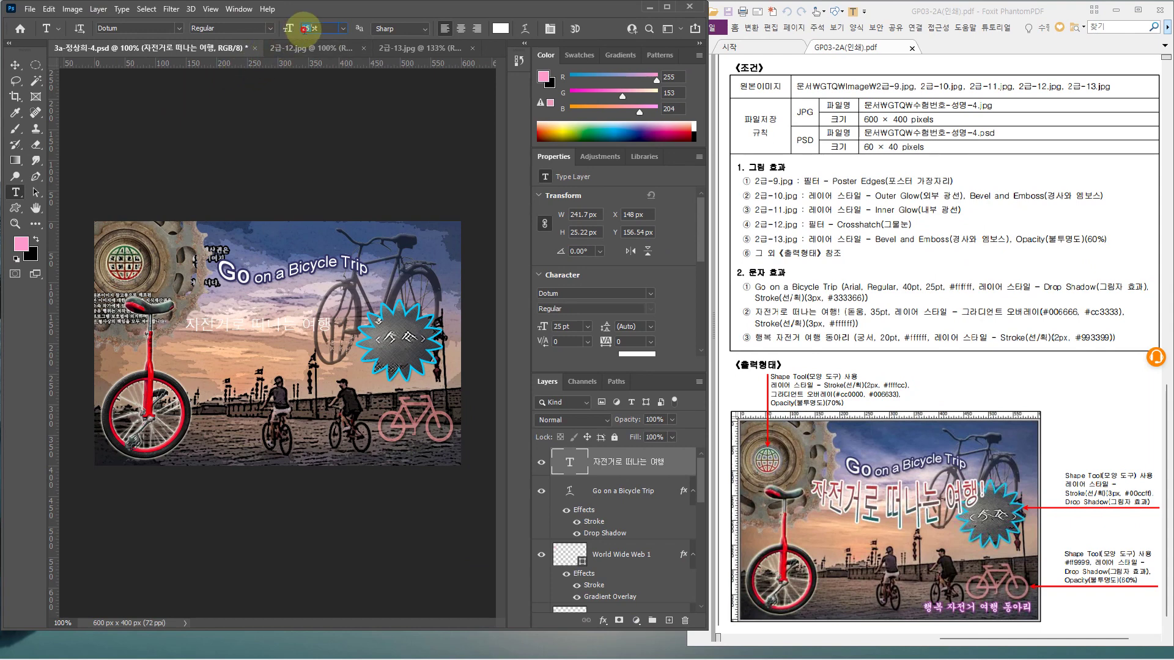
{"action": "type", "text": "35"}
{"action": "key", "text": "Return"}
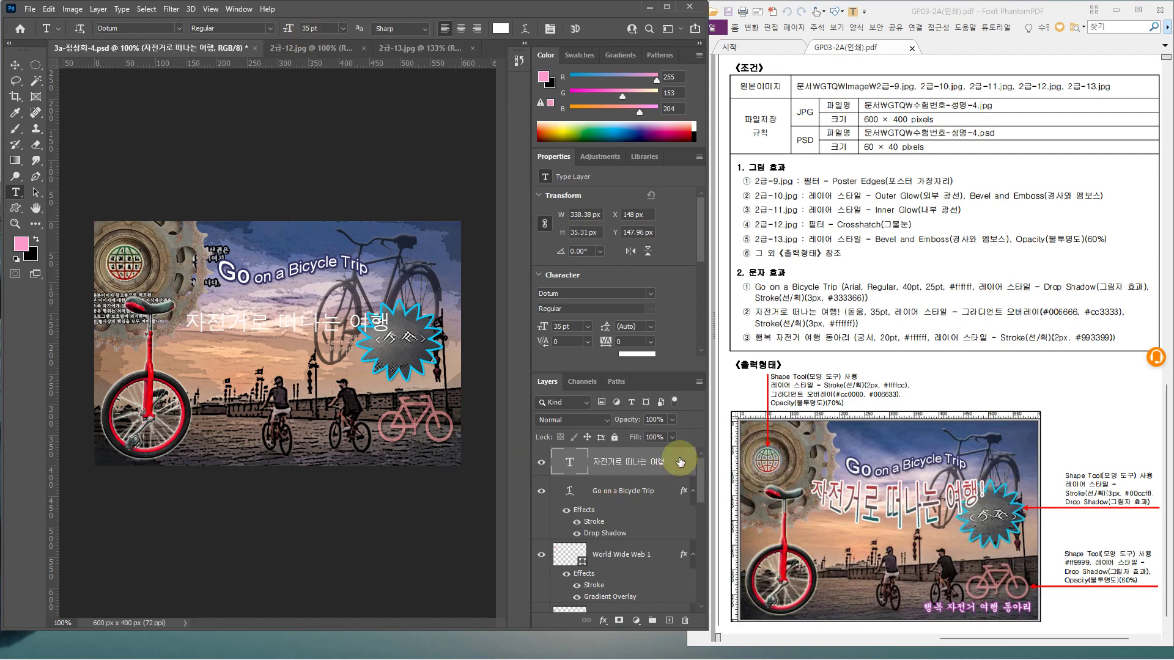
Add a Gradient Overlay to the Korean title with its left stop set to teal #006666
{"action": "double_click", "coordinate": [680, 461]}
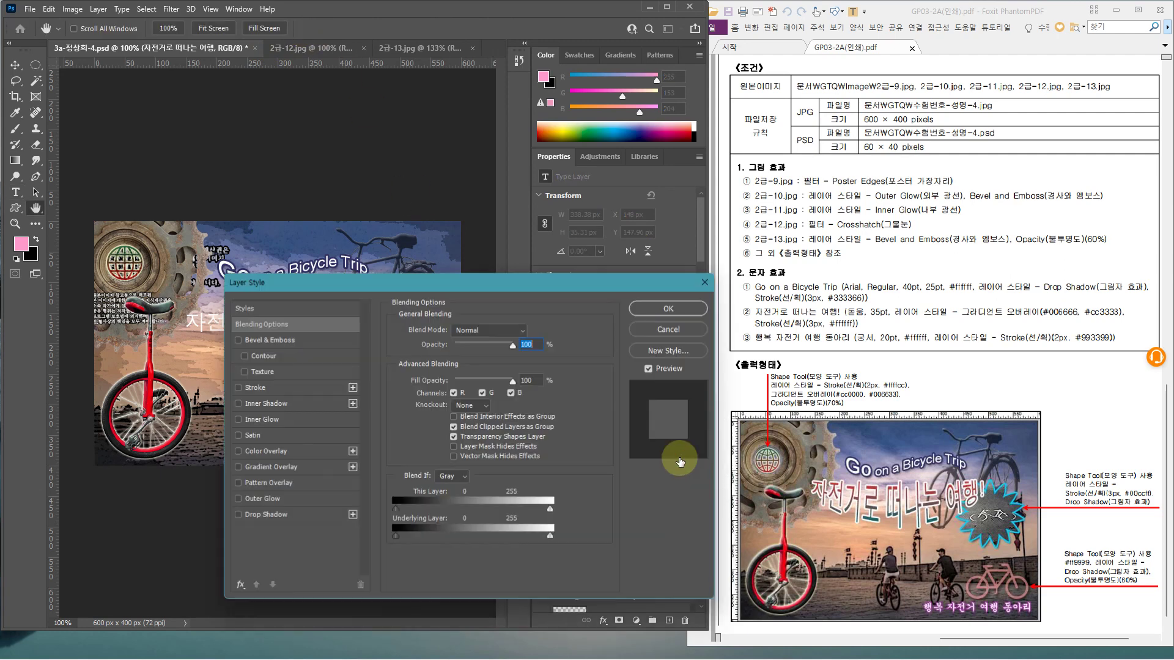
{"action": "left_click", "coordinate": [275, 467]}
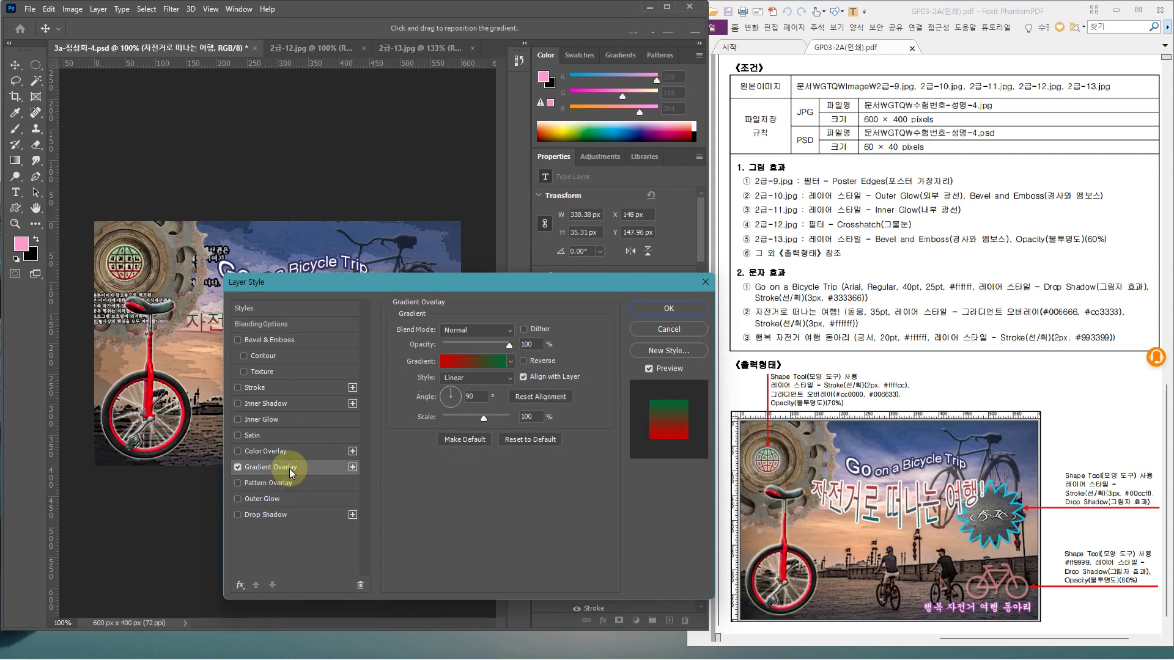
{"action": "left_click", "coordinate": [469, 360]}
{"action": "left_click", "coordinate": [442, 468]}
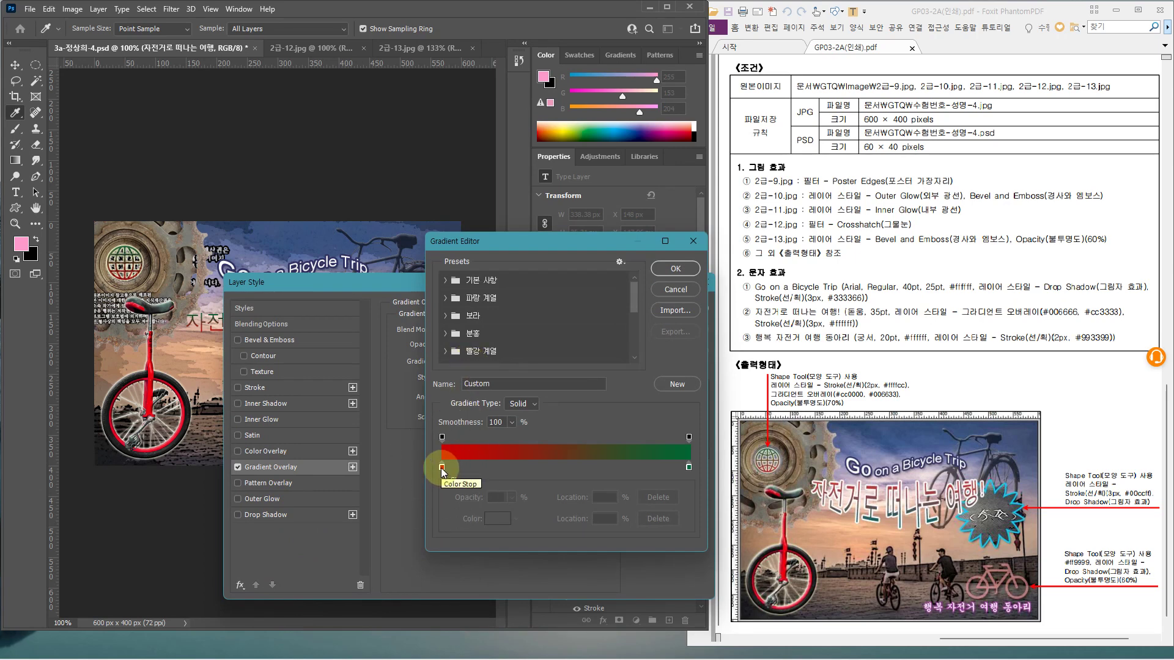
{"action": "double_click", "coordinate": [442, 467]}
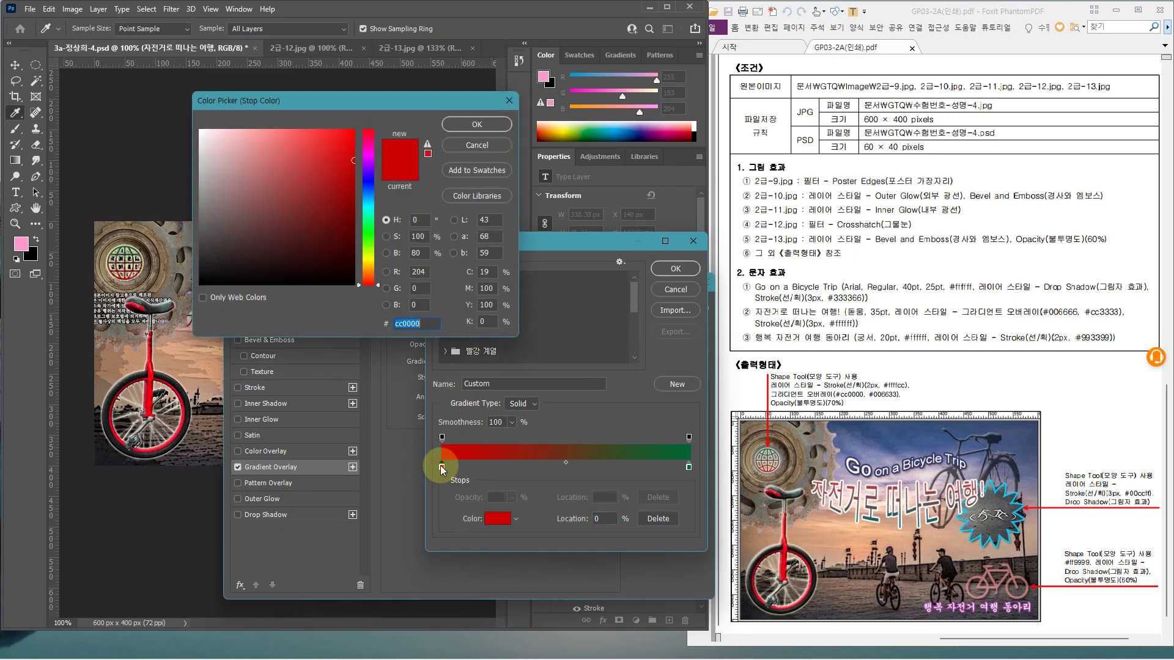
{"action": "type", "text": "0066"}
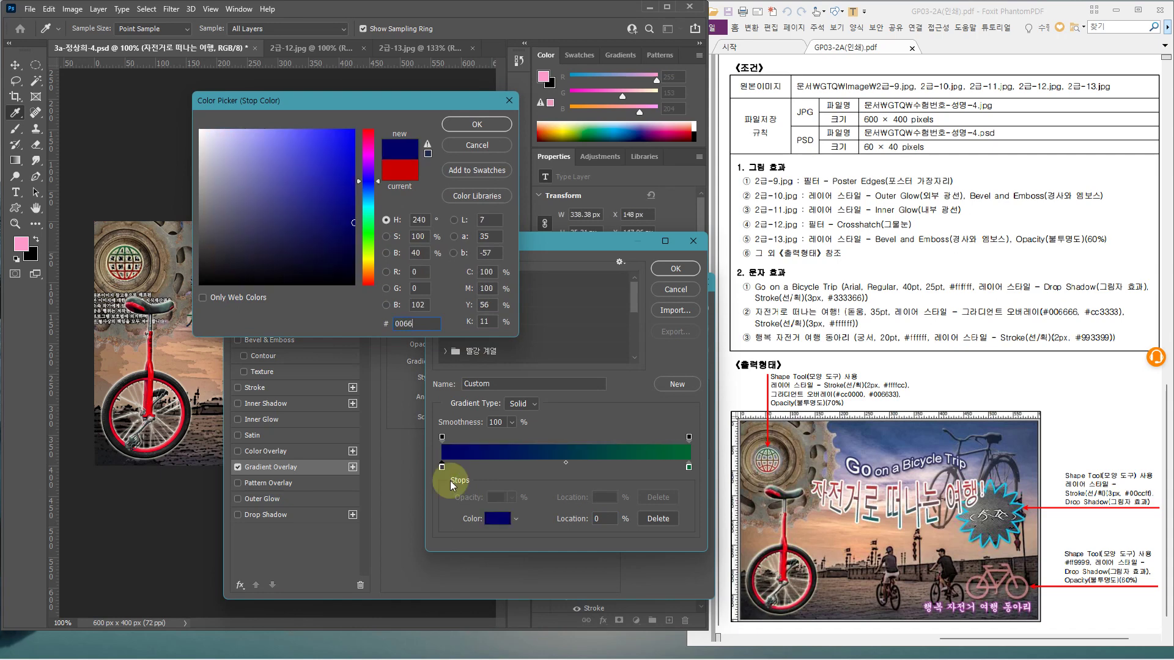
{"action": "type", "text": "66"}
{"action": "key", "text": "Return"}
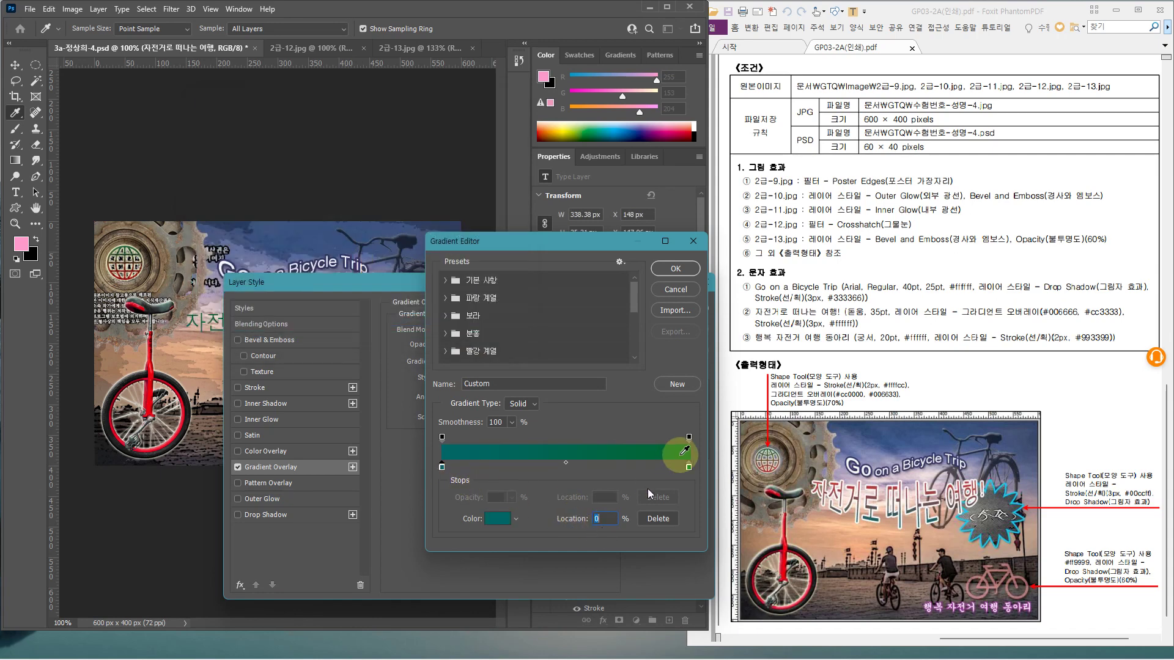
Set the gradient's right stop to red #cc3333 and apply the overlay
{"action": "left_click", "coordinate": [689, 467]}
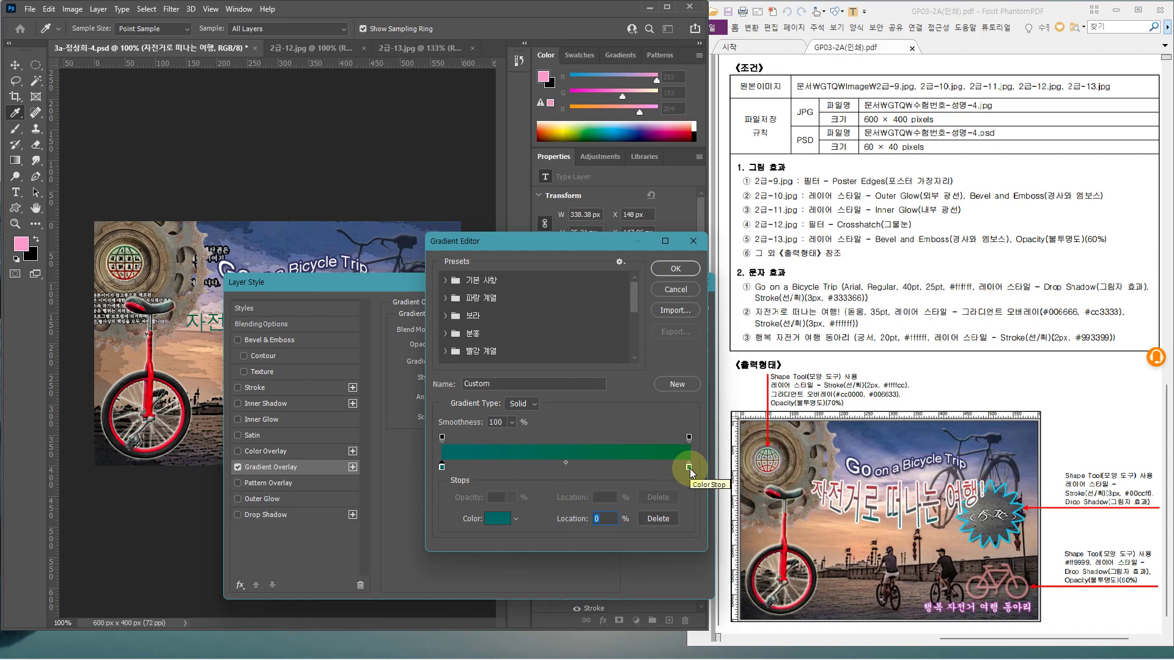
{"action": "double_click", "coordinate": [688, 468]}
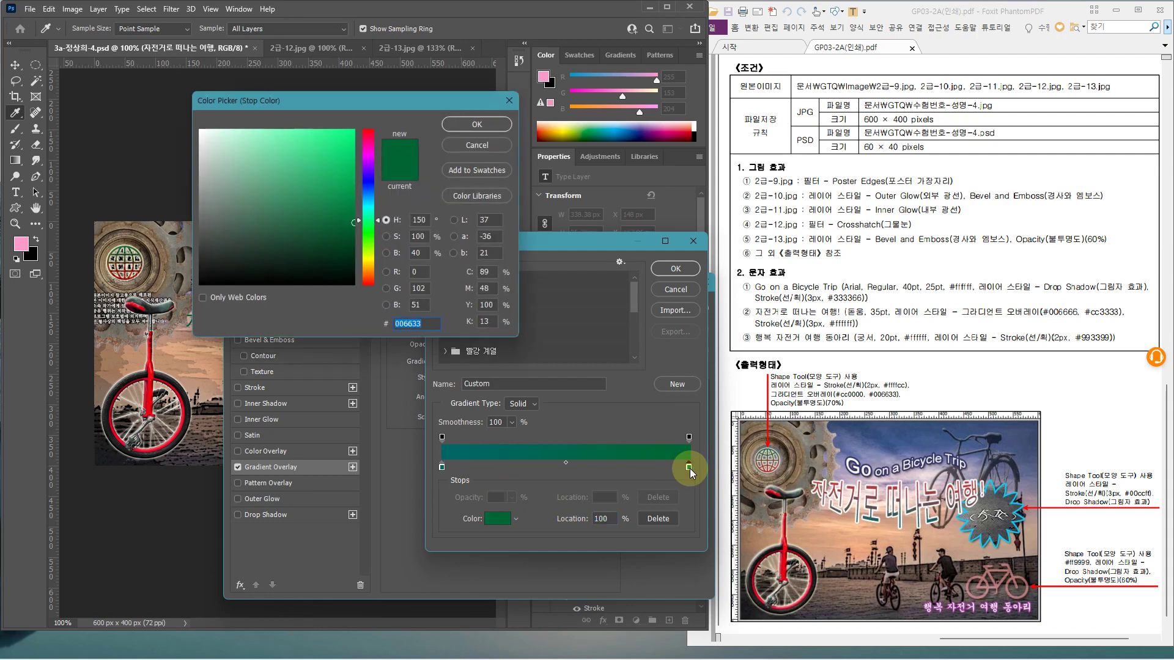
{"action": "key", "text": "BackSpace"}
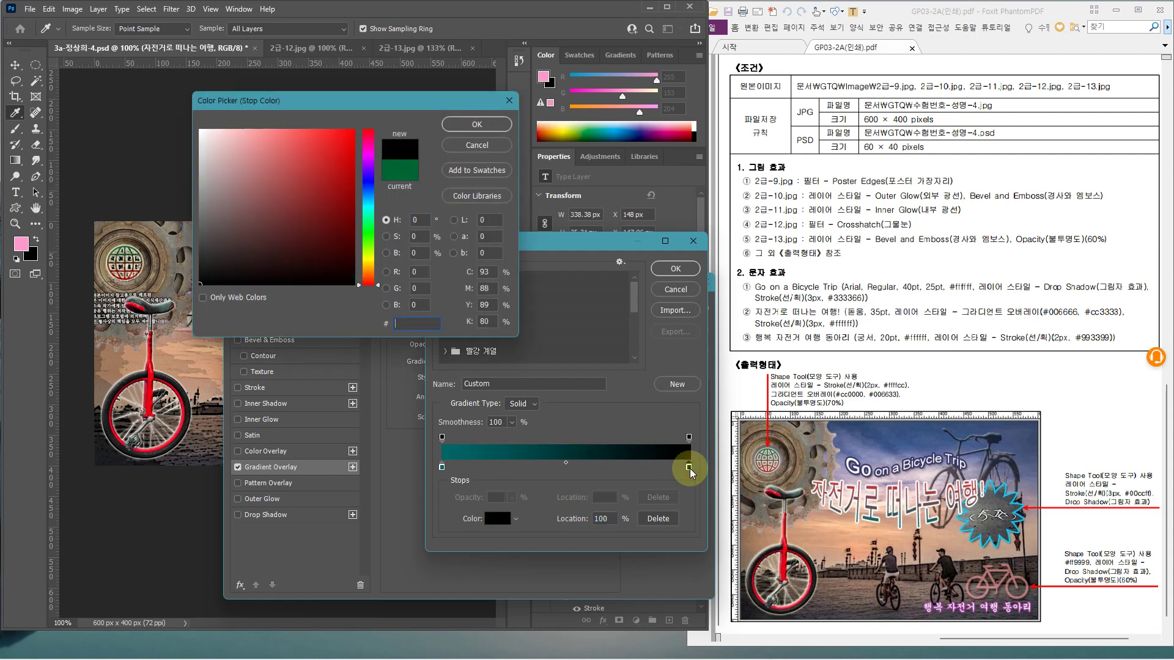
{"action": "type", "text": "cc333"}
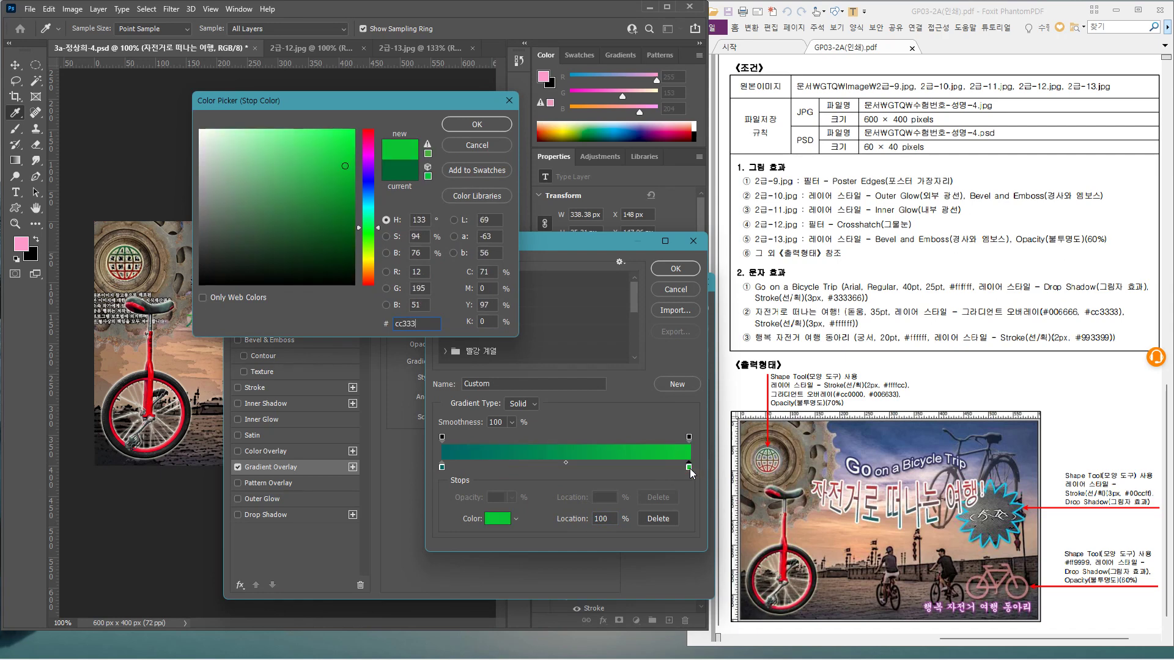
{"action": "type", "text": "3"}
{"action": "key", "text": "Return"}
{"action": "key", "text": "Return"}
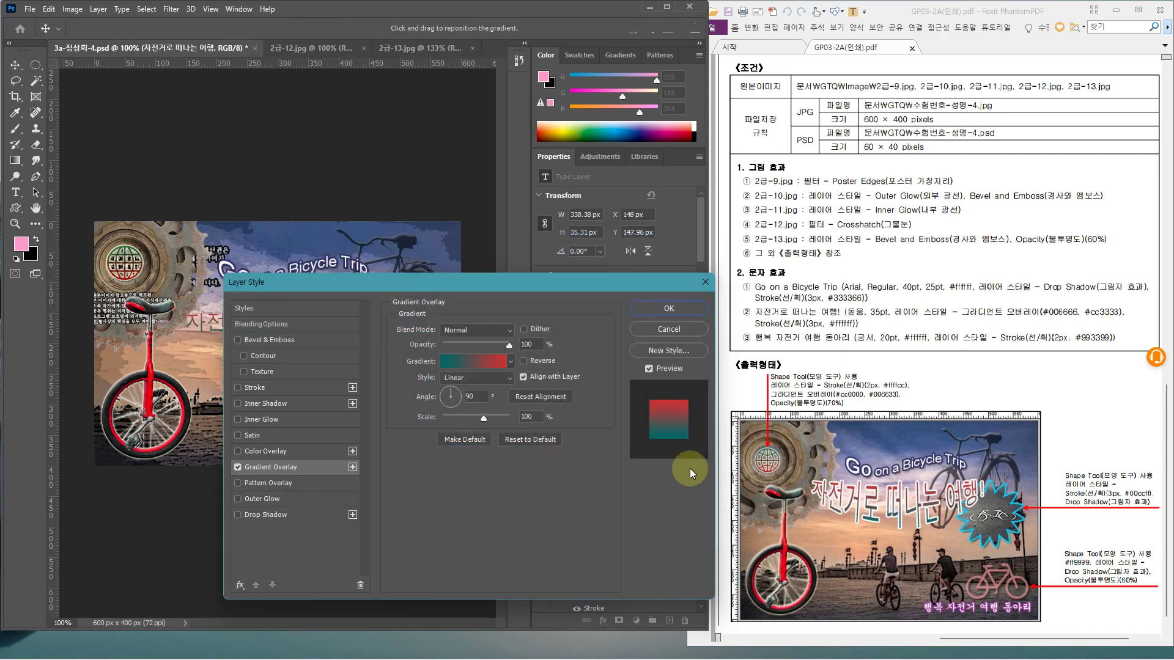
{"action": "left_click_drag", "start_coordinate": [519, 289], "coordinate": [464, 406]}
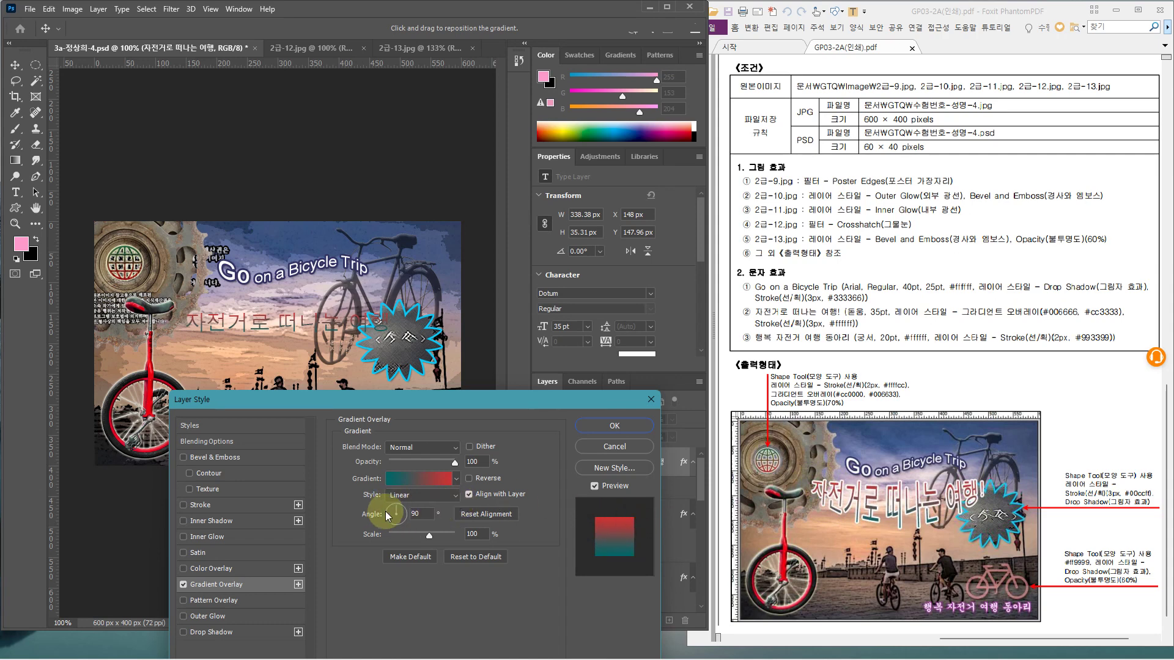
{"action": "left_click", "coordinate": [613, 429]}
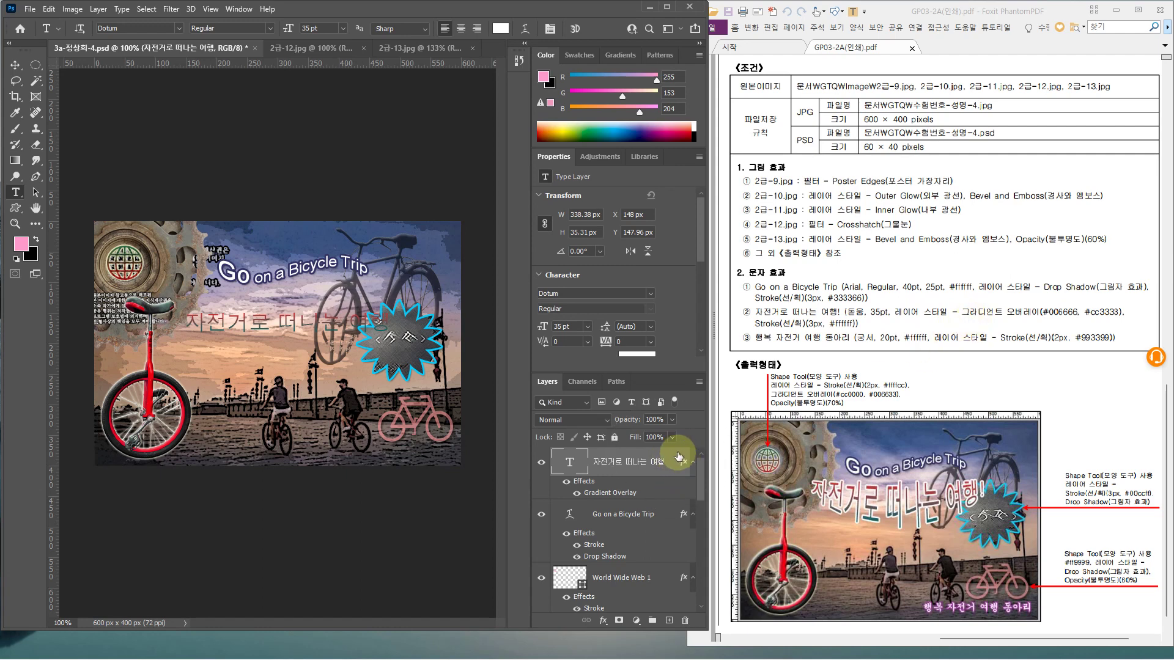
Add a 3 px white #ffffff Stroke to the Korean title's layer style
{"action": "double_click", "coordinate": [678, 455]}
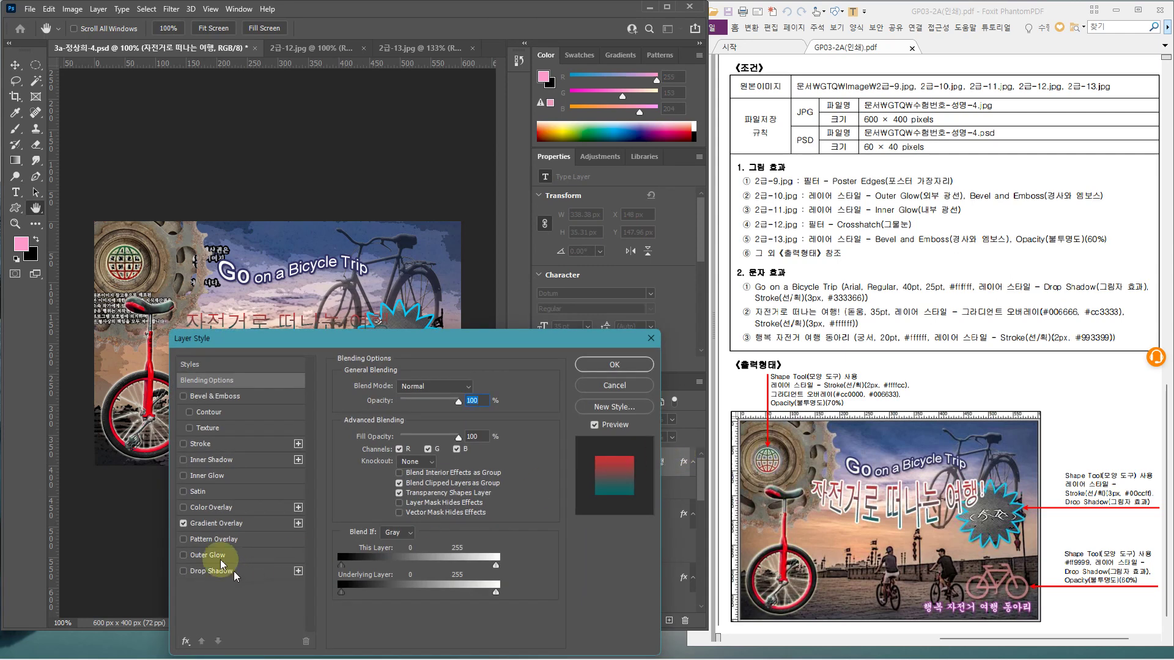
{"action": "left_click", "coordinate": [237, 450]}
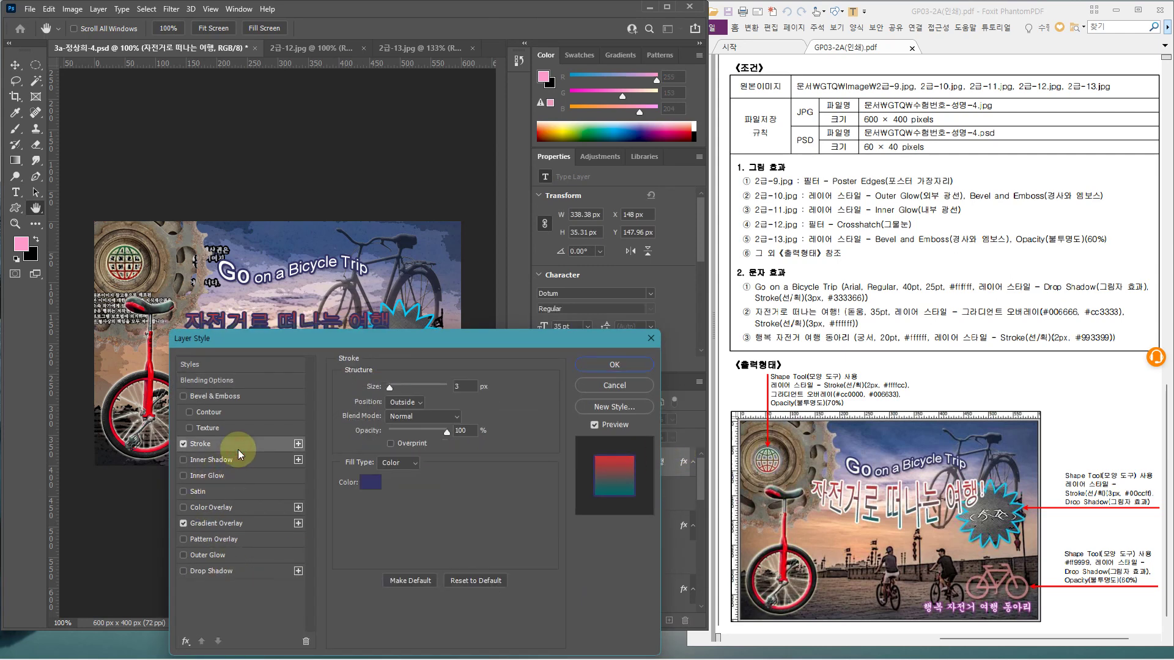
{"action": "left_click", "coordinate": [453, 390]}
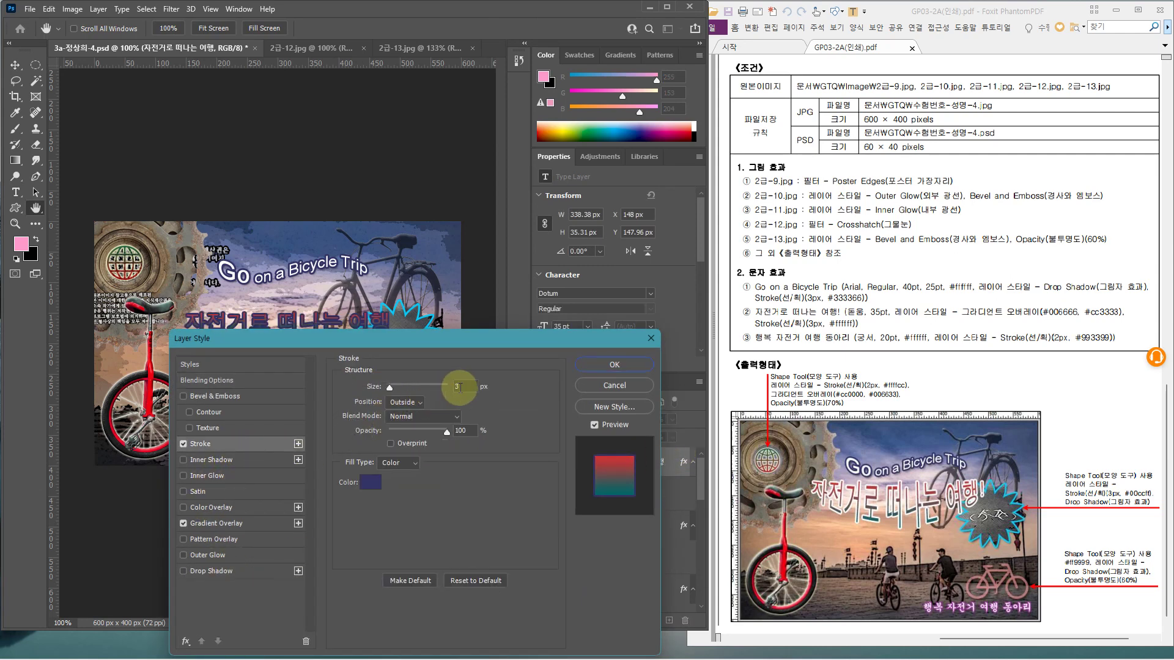
{"action": "left_click", "coordinate": [370, 487]}
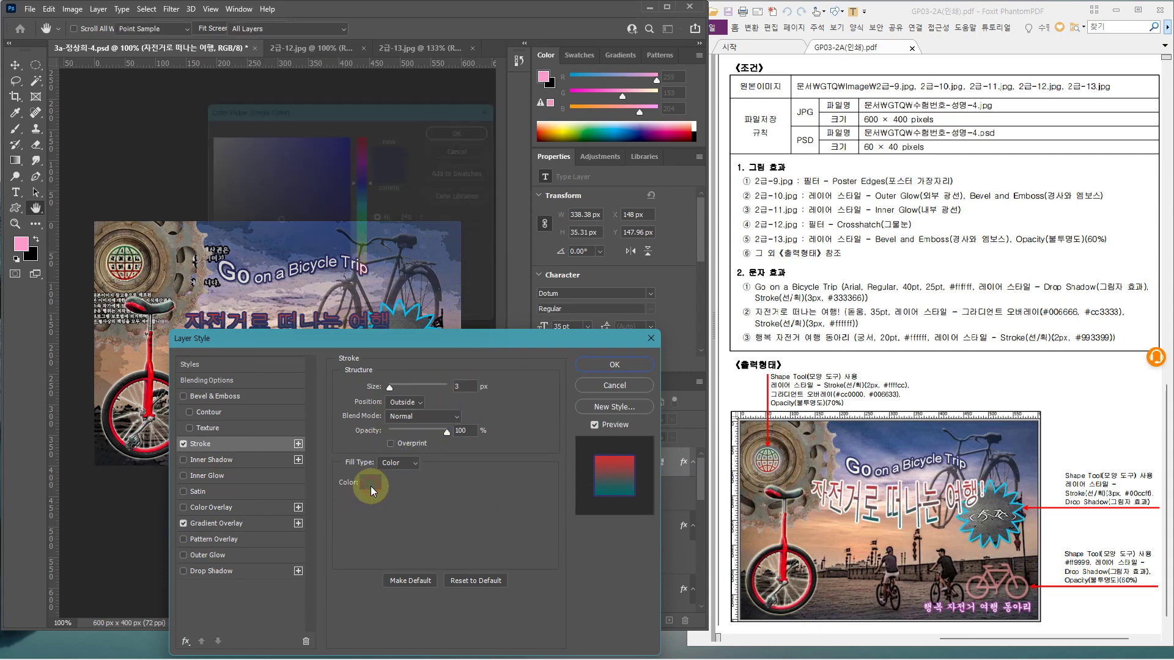
{"action": "left_click_drag", "start_coordinate": [208, 139], "coordinate": [186, 121]}
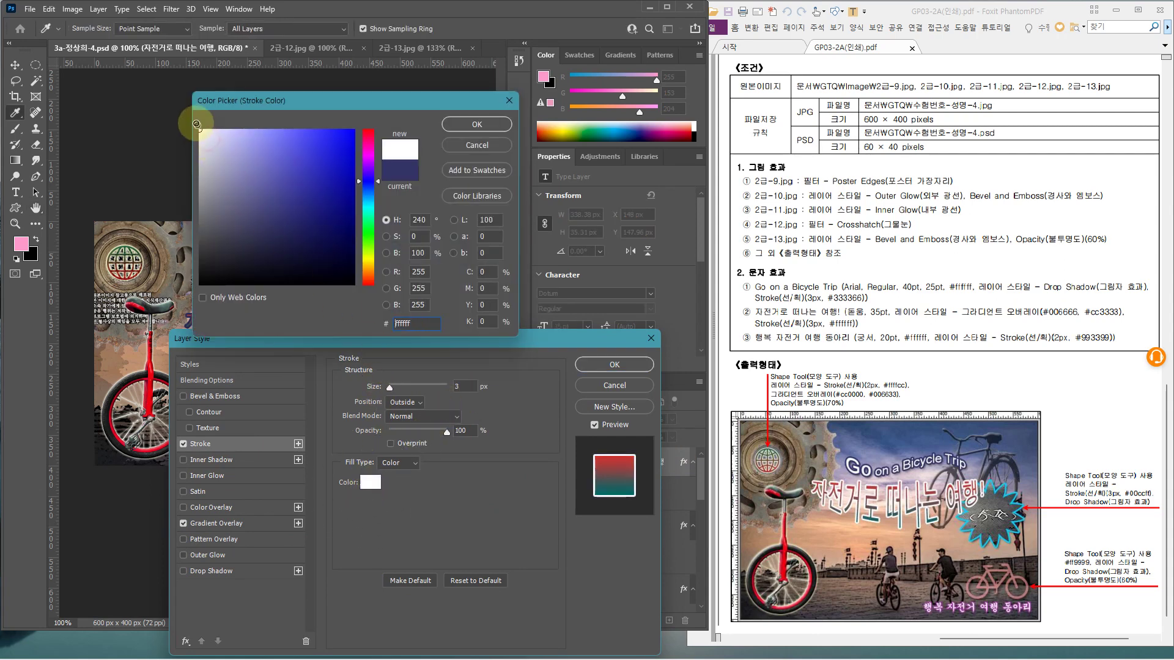
{"action": "left_click", "coordinate": [477, 124]}
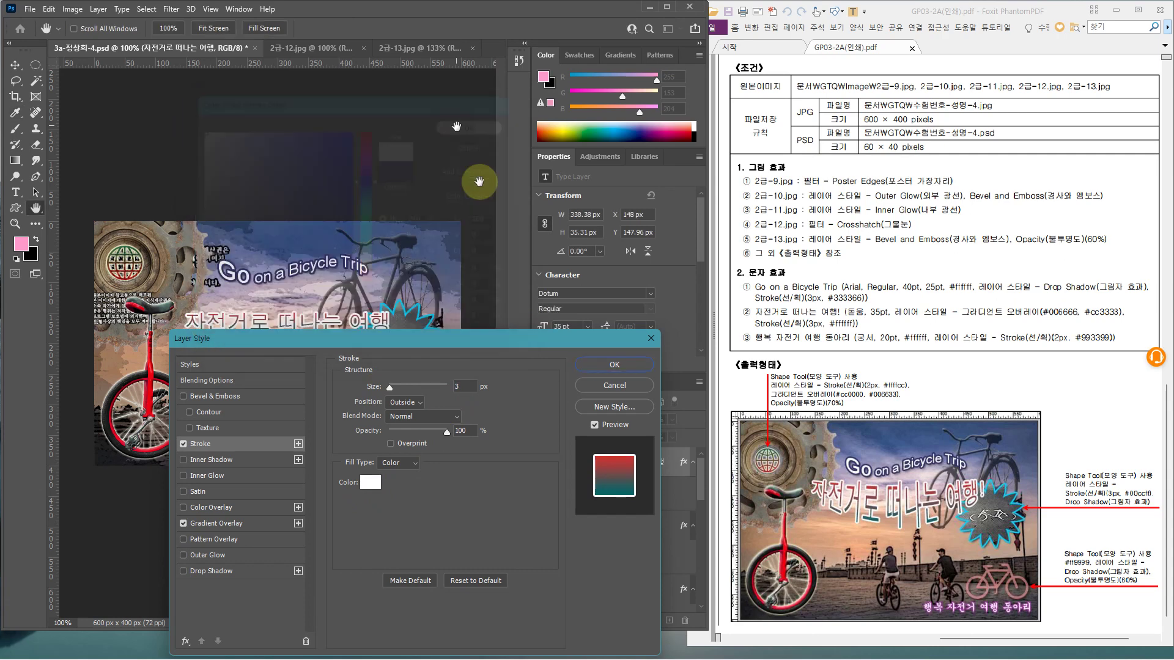
{"action": "left_click", "coordinate": [614, 365]}
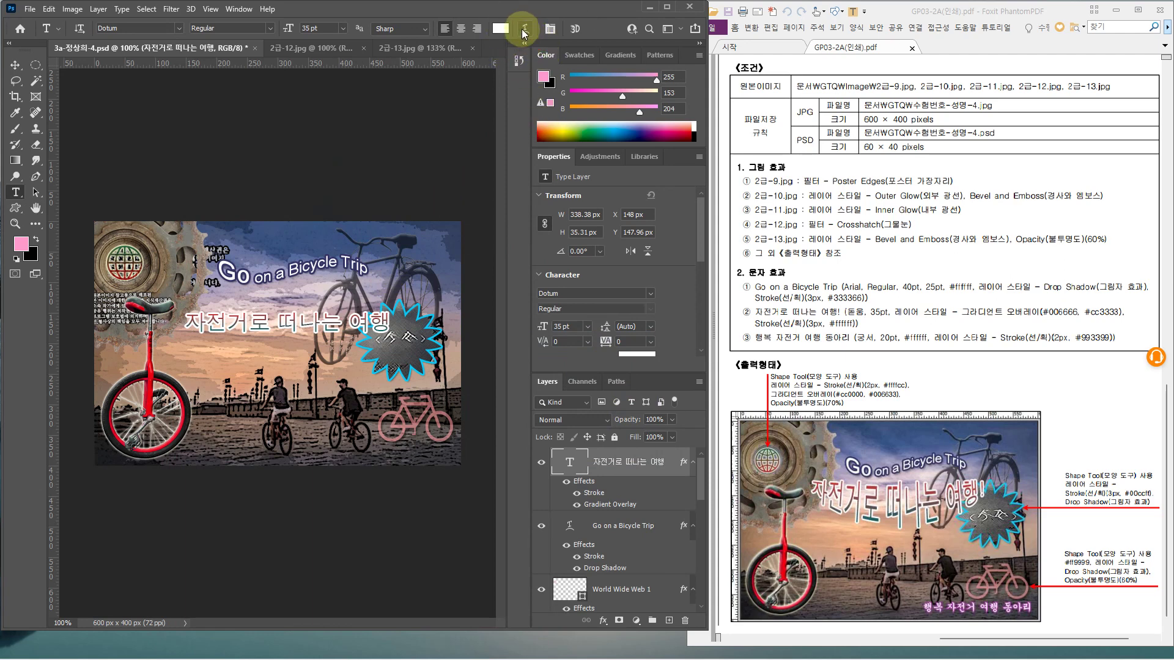
Warp the Korean title 자전거로 떠나는 여행 with the Arc Lower style
{"action": "left_click", "coordinate": [523, 30]}
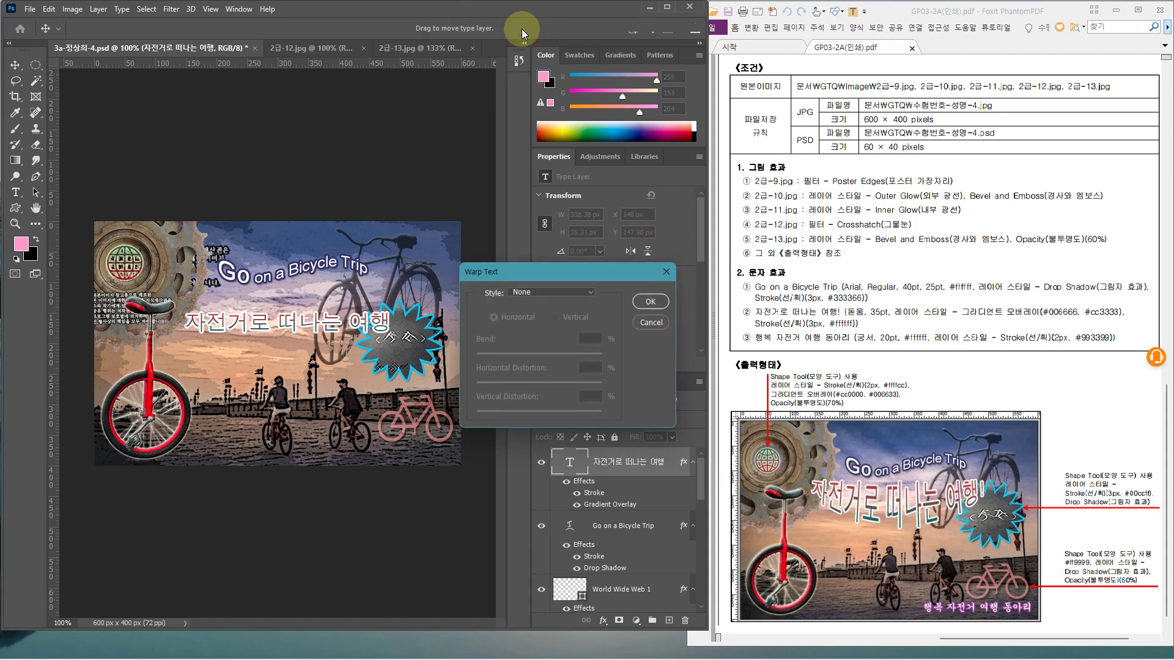
{"action": "left_click", "coordinate": [559, 293]}
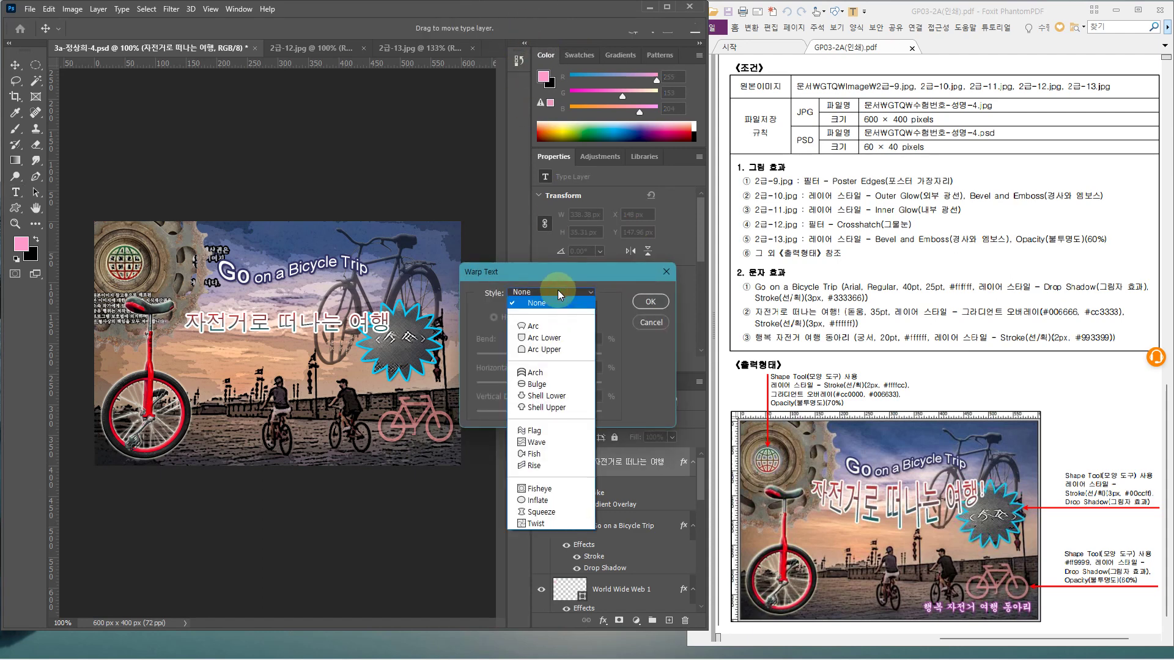
{"action": "left_click", "coordinate": [553, 339]}
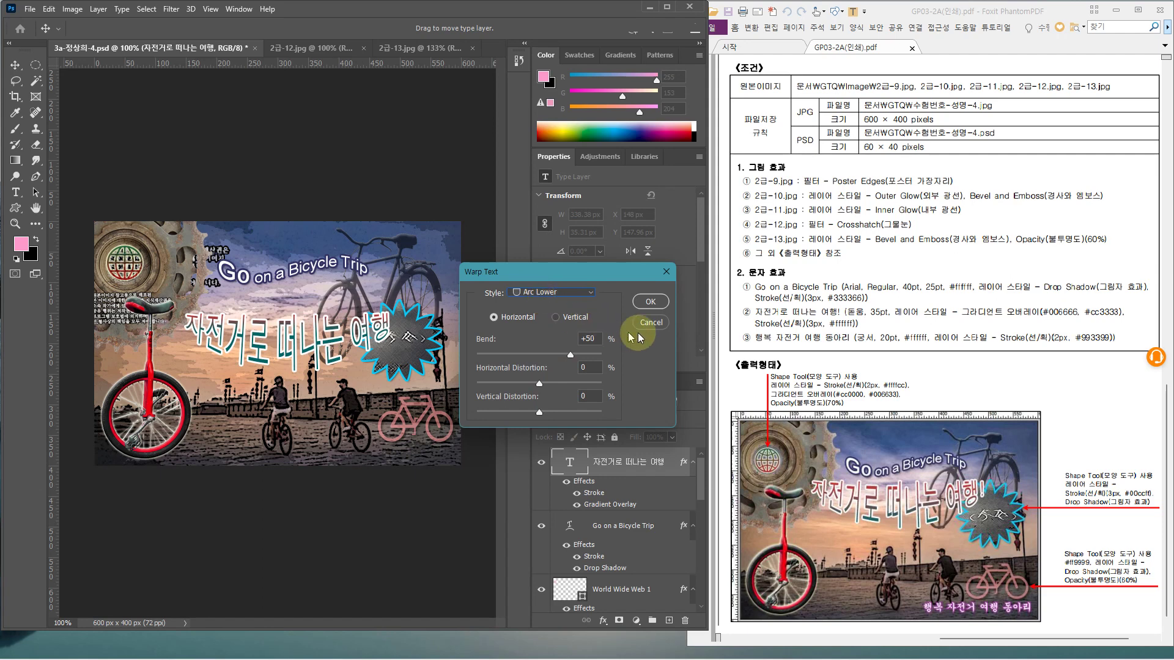
{"action": "left_click", "coordinate": [651, 301]}
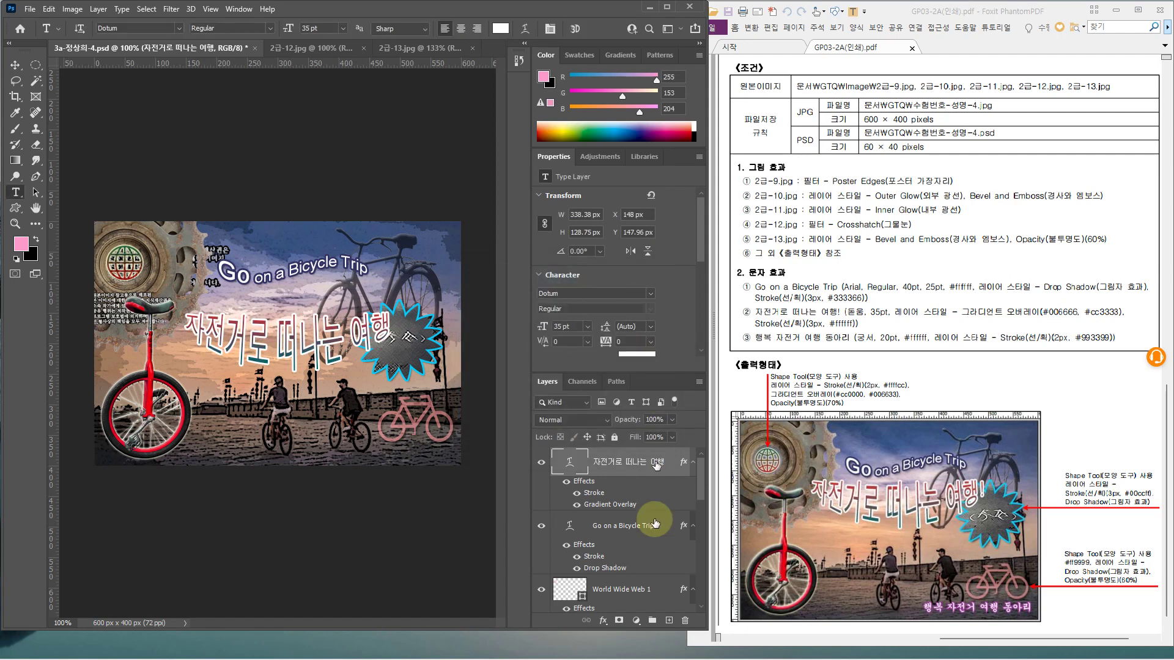
Move the Korean title up and two pixels left, just beneath the English title
{"action": "key", "text": "ctrl+t"}
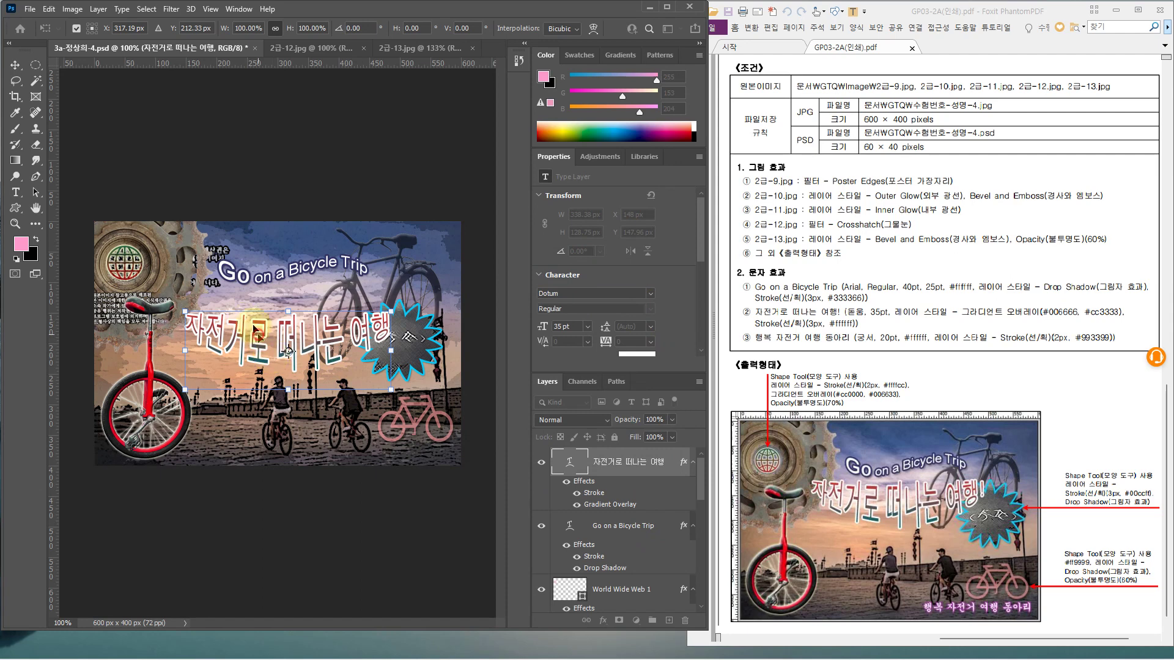
{"action": "left_click_drag", "start_coordinate": [255, 329], "coordinate": [257, 313]}
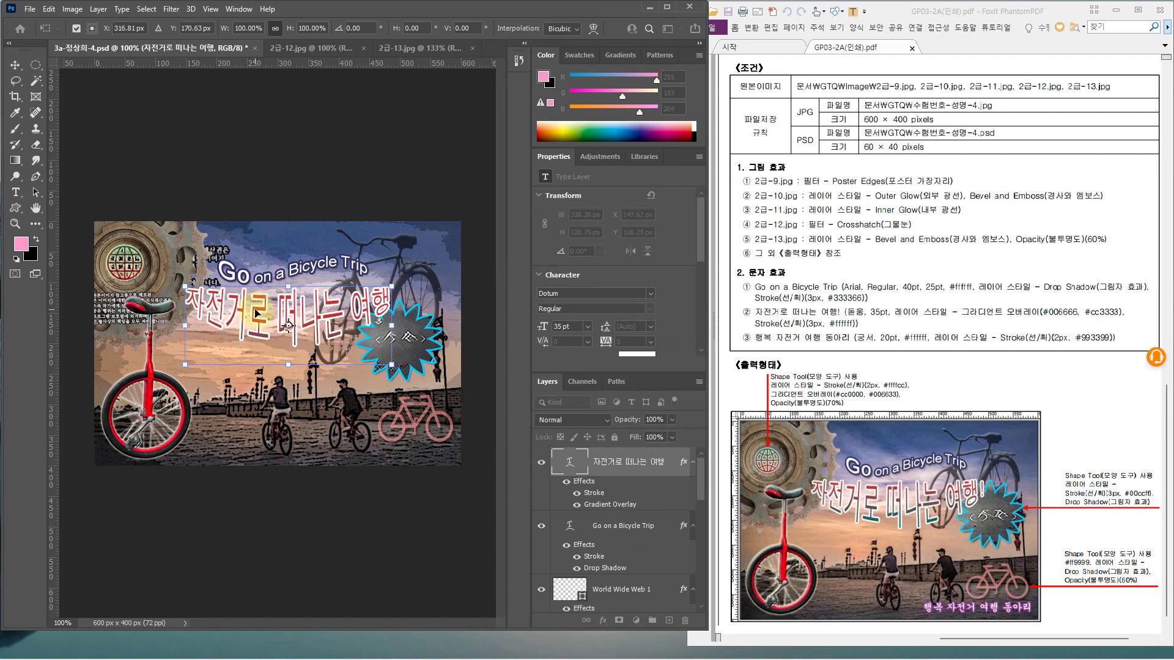
{"action": "key", "text": "Left"}
{"action": "key", "text": "Left"}
{"action": "key", "text": "Left"}
{"action": "key", "text": "Left"}
{"action": "key", "text": "Left"}
{"action": "key", "text": "Left"}
{"action": "key", "text": "Left"}
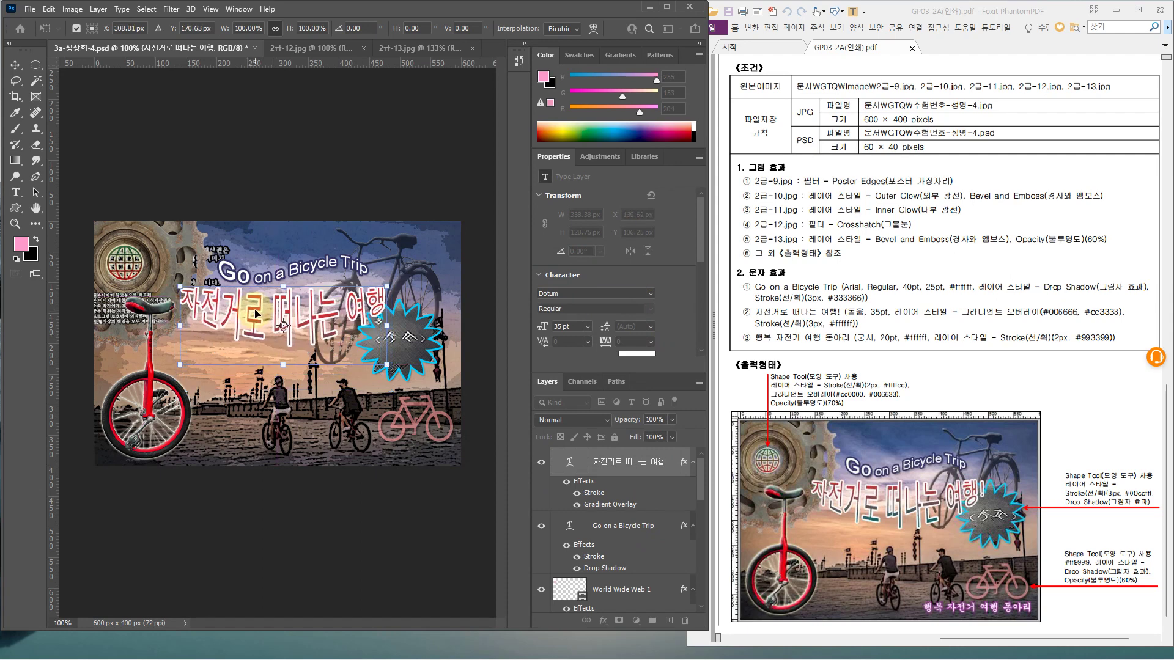
{"action": "key", "text": "Left"}
{"action": "key", "text": "Left"}
{"action": "key", "text": "Left"}
{"action": "key", "text": "Left"}
{"action": "key", "text": "Left"}
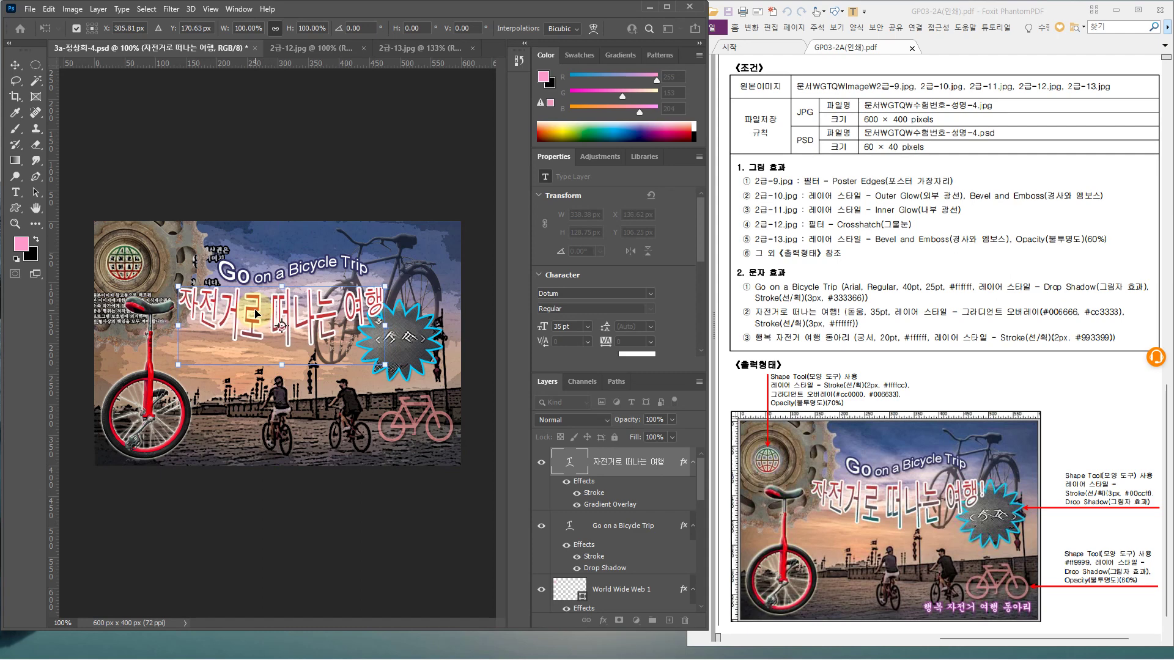
{"action": "key", "text": "Return"}
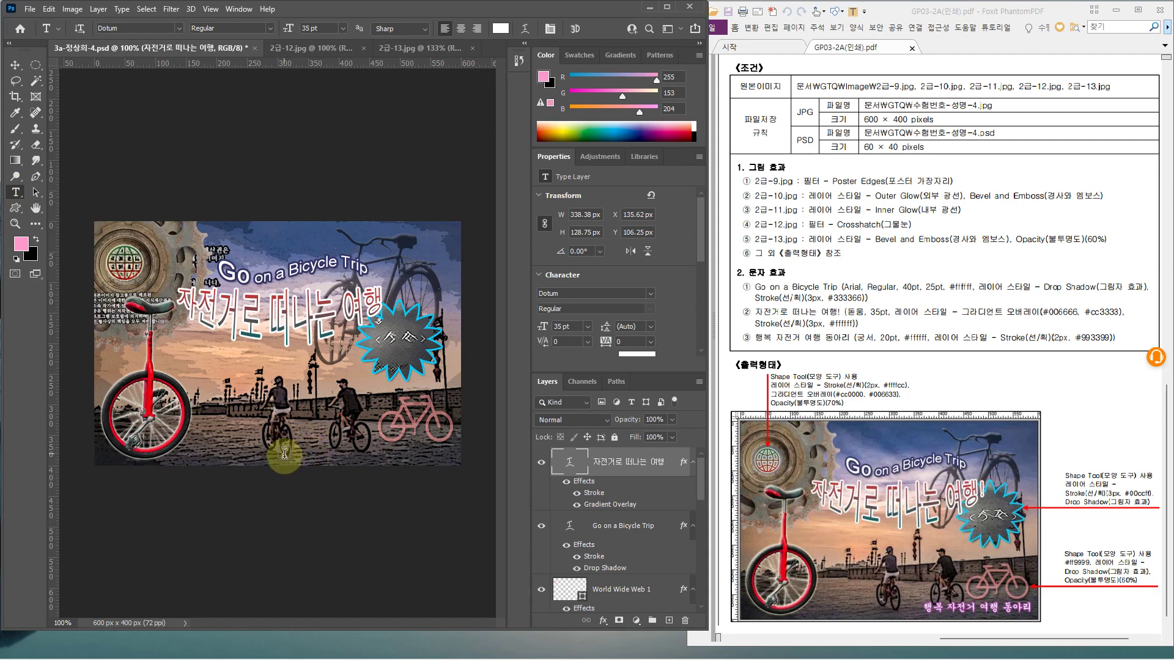
Add the subtitle text 행복 자전거 여행 동아리 near the bottom of the image
{"action": "left_click", "coordinate": [281, 454]}
{"action": "type", "text": "god"}
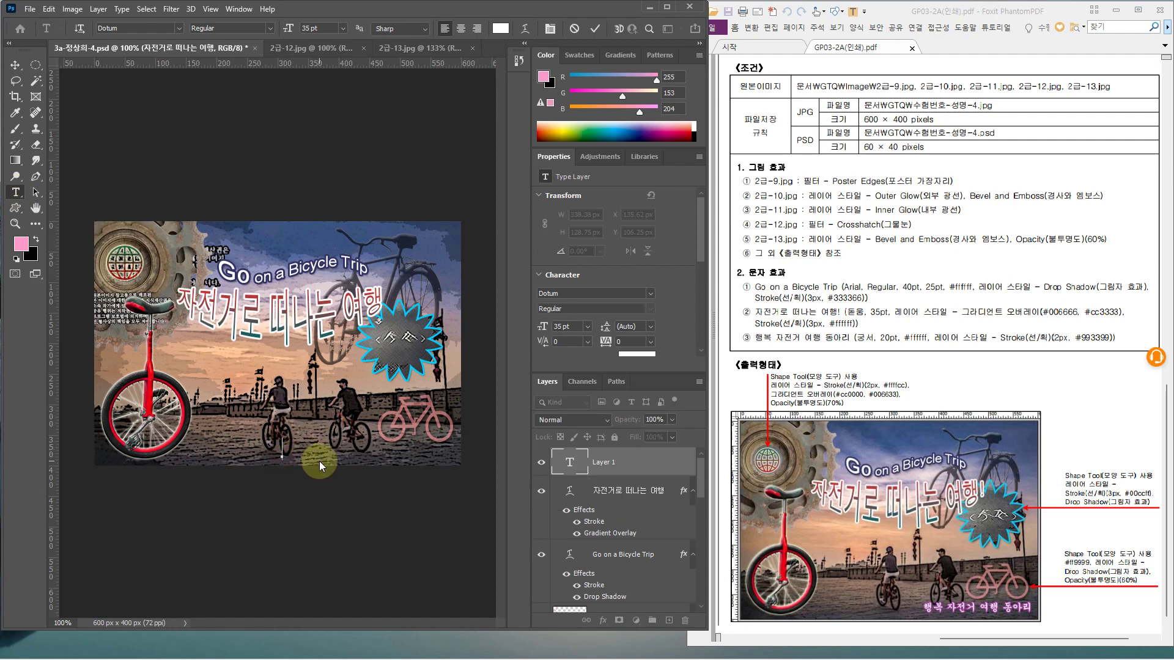
{"action": "key", "text": "BackSpace"}
{"action": "key", "text": "BackSpace"}
{"action": "key", "text": "BackSpace"}
{"action": "type", "text": "행복 자전거 여행 동아리"}
{"action": "left_click", "coordinate": [673, 462]}
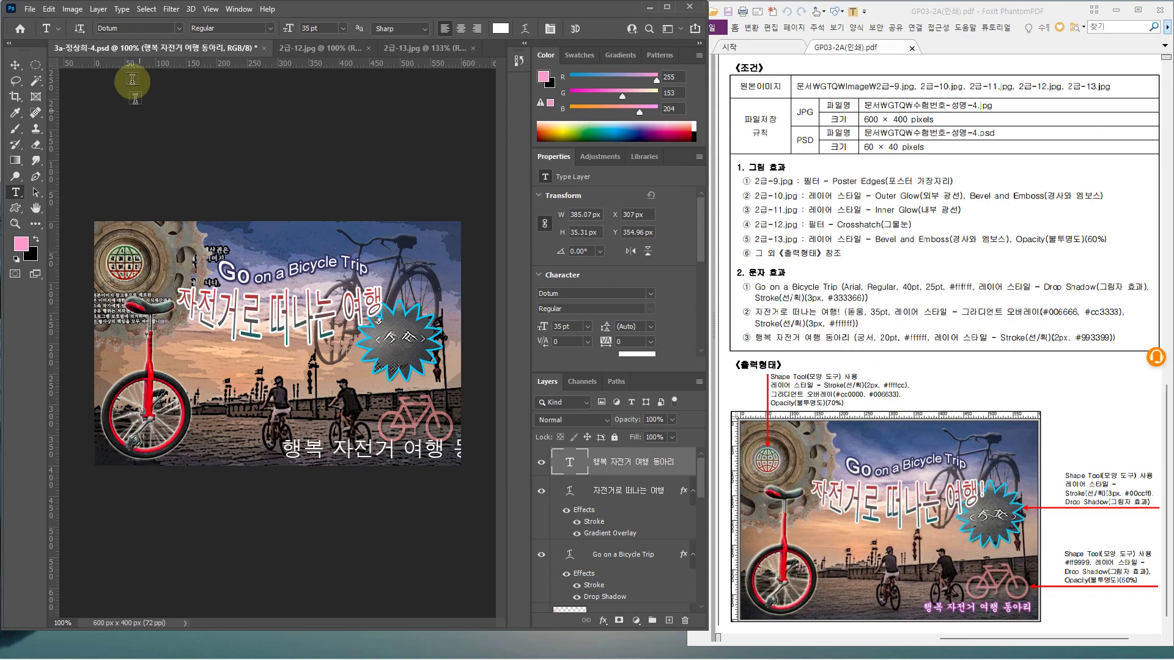
Set the subtitle to Gungsuh, 20 pt, in white #ffffff
{"action": "left_click", "coordinate": [180, 29]}
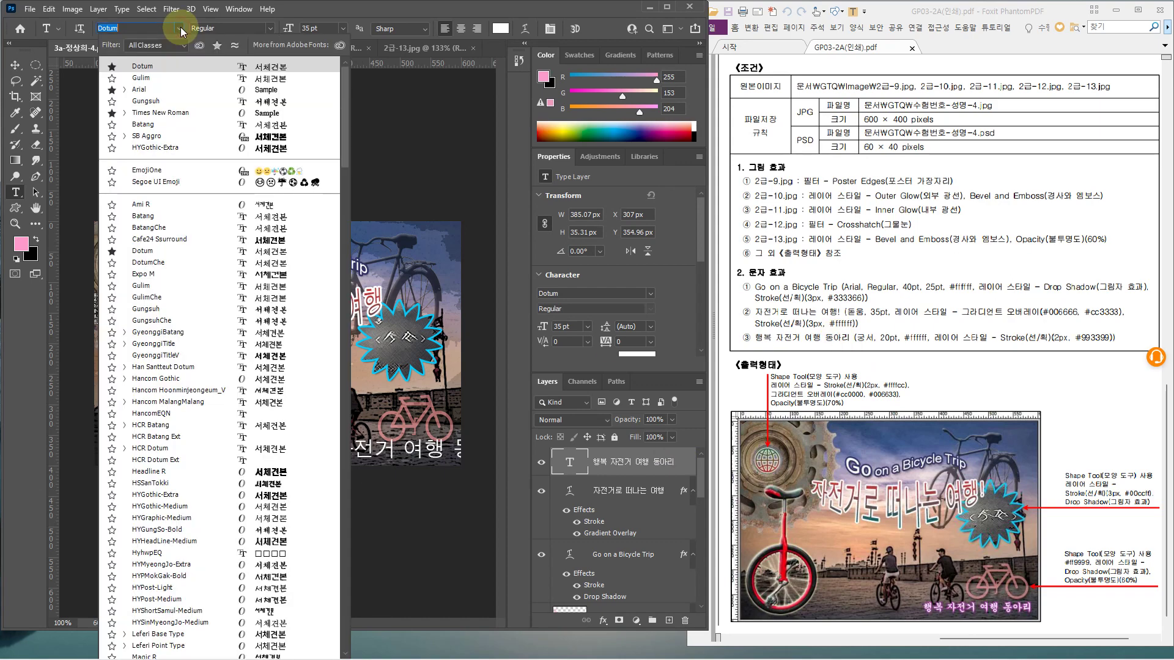
{"action": "left_click", "coordinate": [150, 101]}
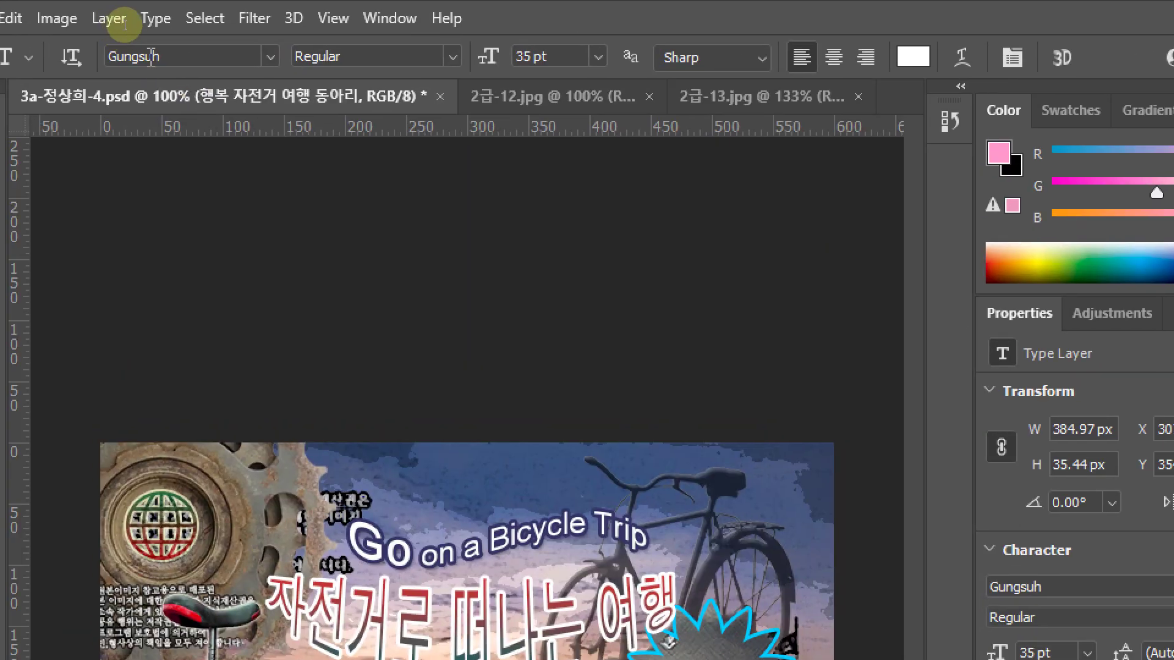
{"action": "left_click", "coordinate": [125, 30]}
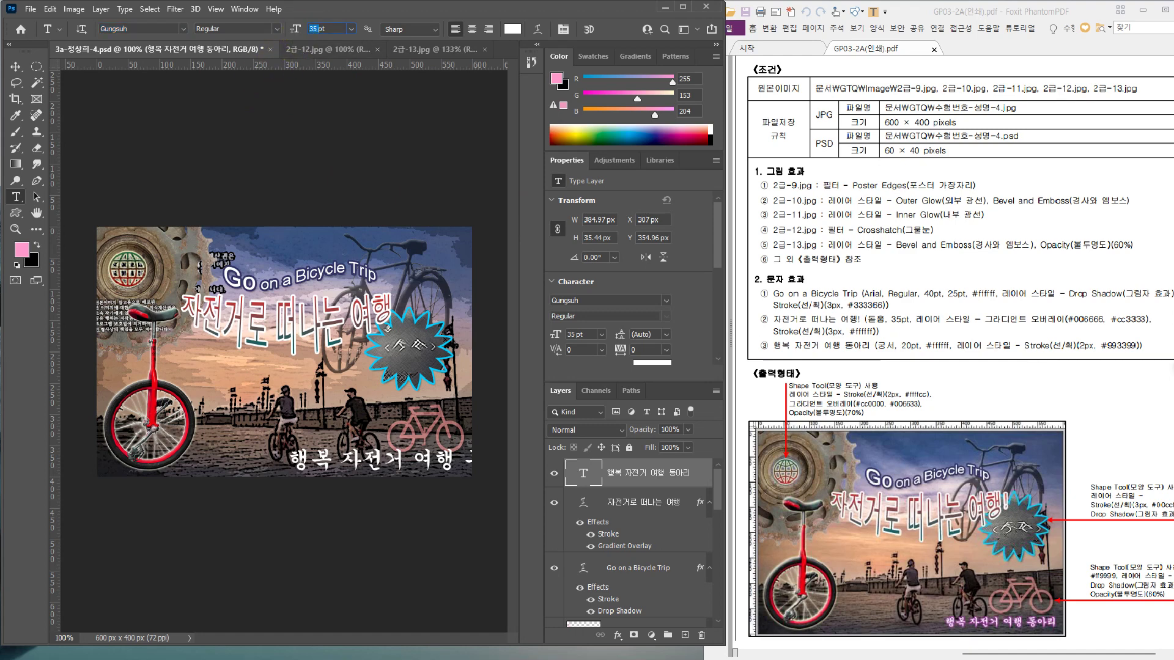
{"action": "type", "text": "20"}
{"action": "key", "text": "Return"}
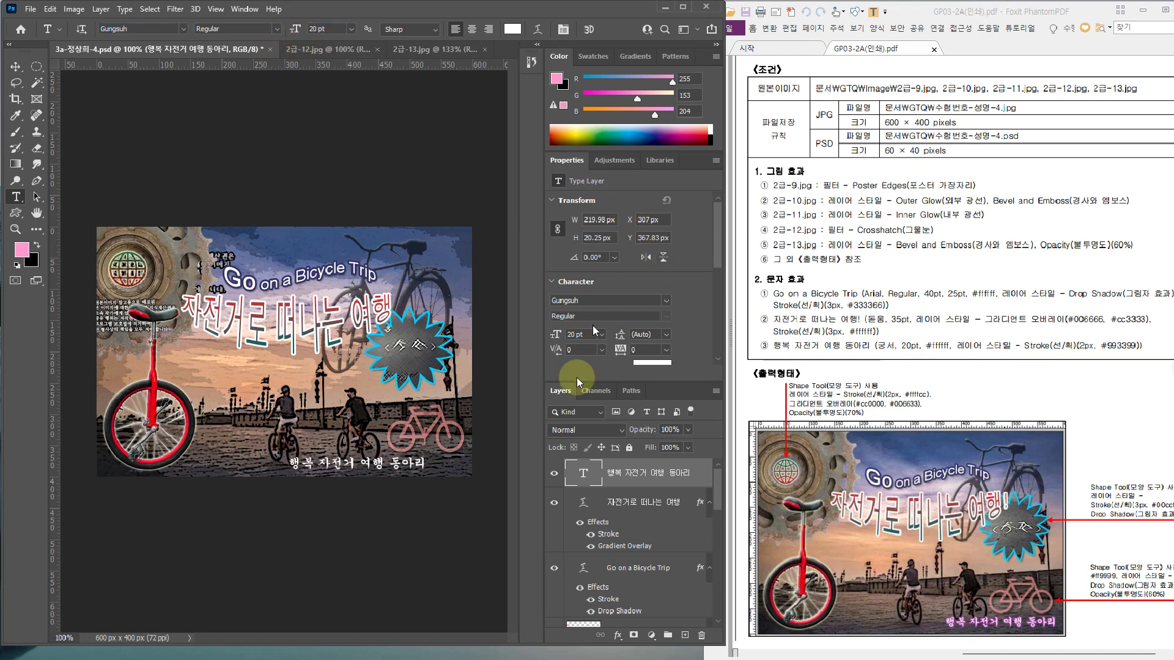
{"action": "left_click", "coordinate": [505, 30]}
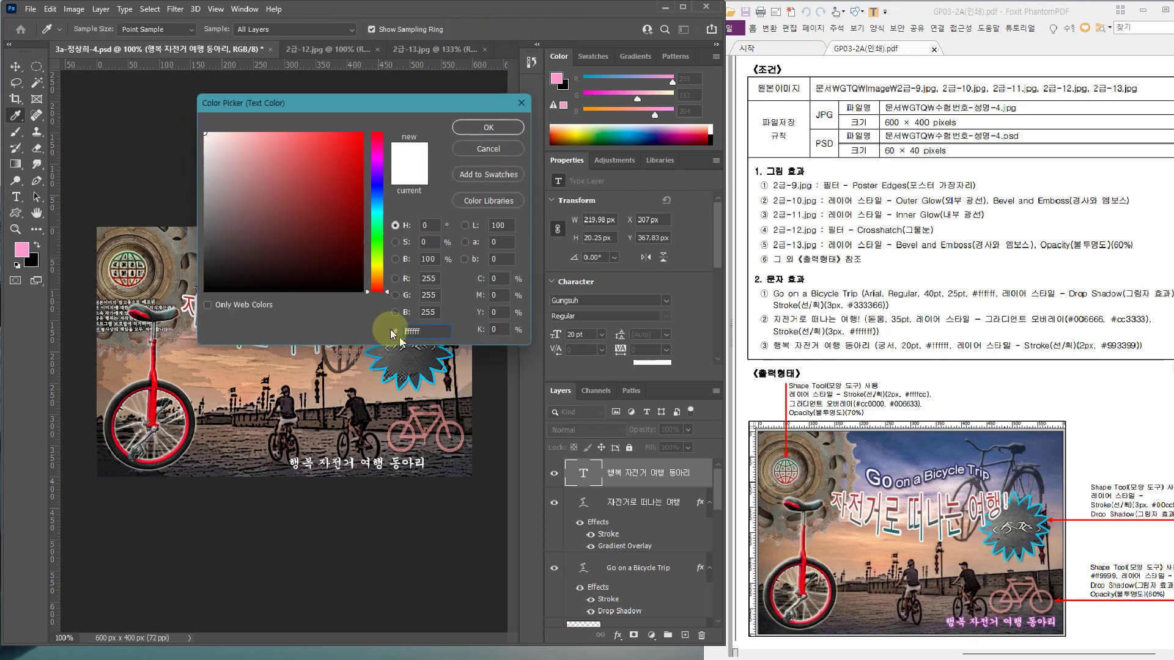
{"action": "left_click", "coordinate": [500, 121]}
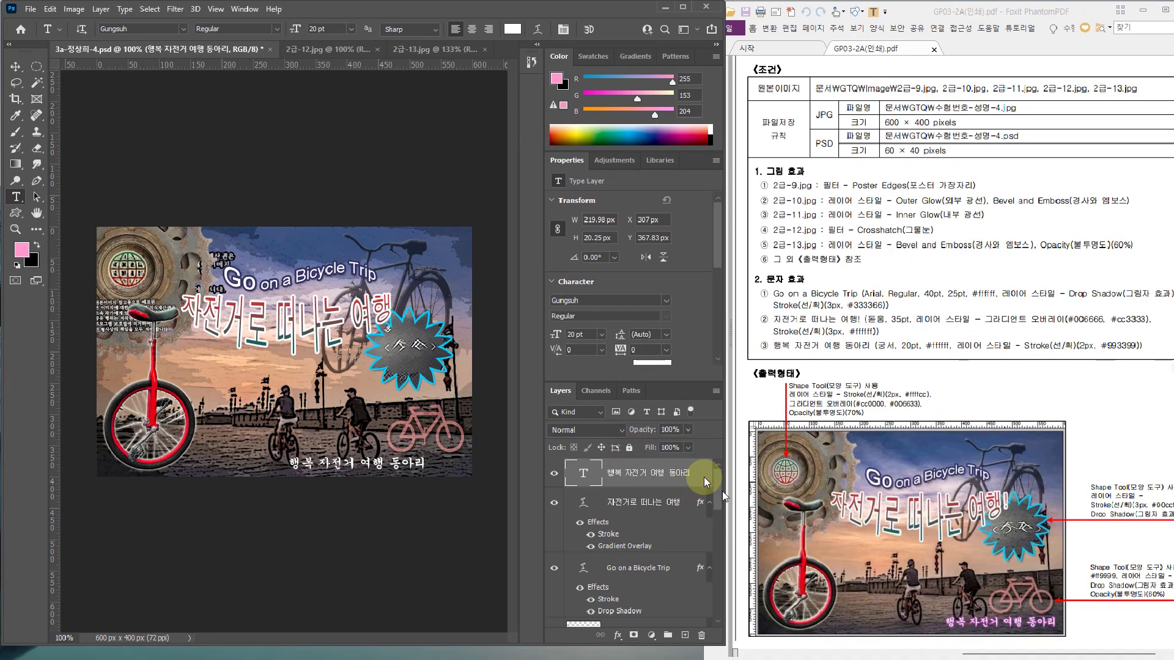
Give the subtitle layer a 2 px Stroke layer style in purple #993399
{"action": "double_click", "coordinate": [690, 459]}
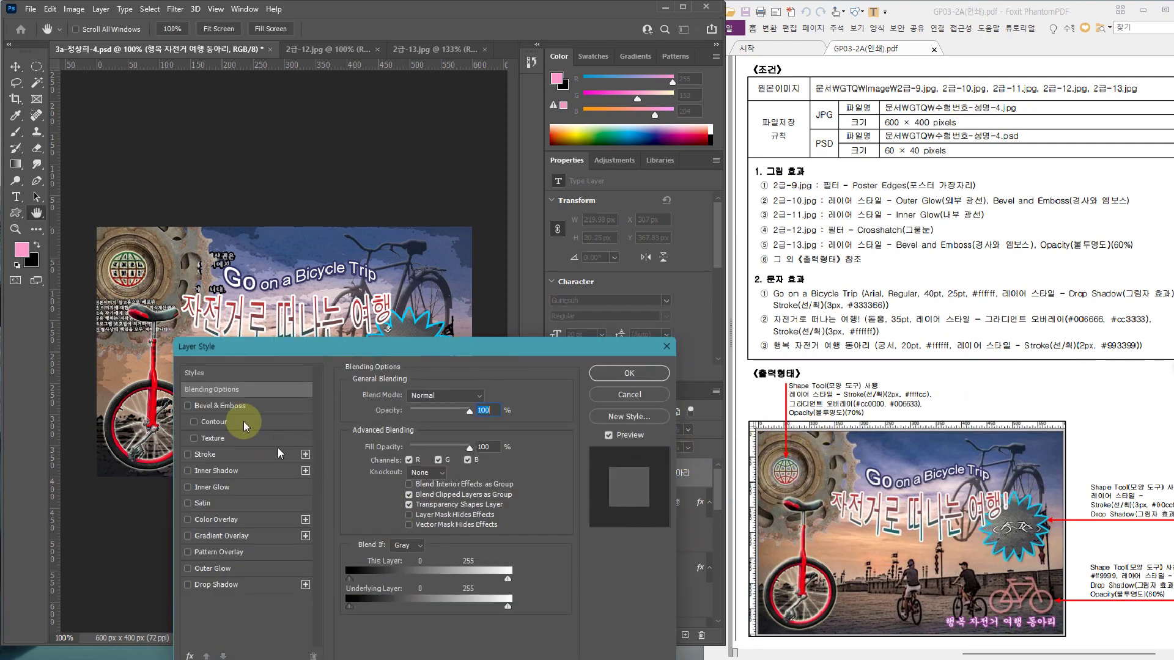
{"action": "left_click", "coordinate": [234, 450]}
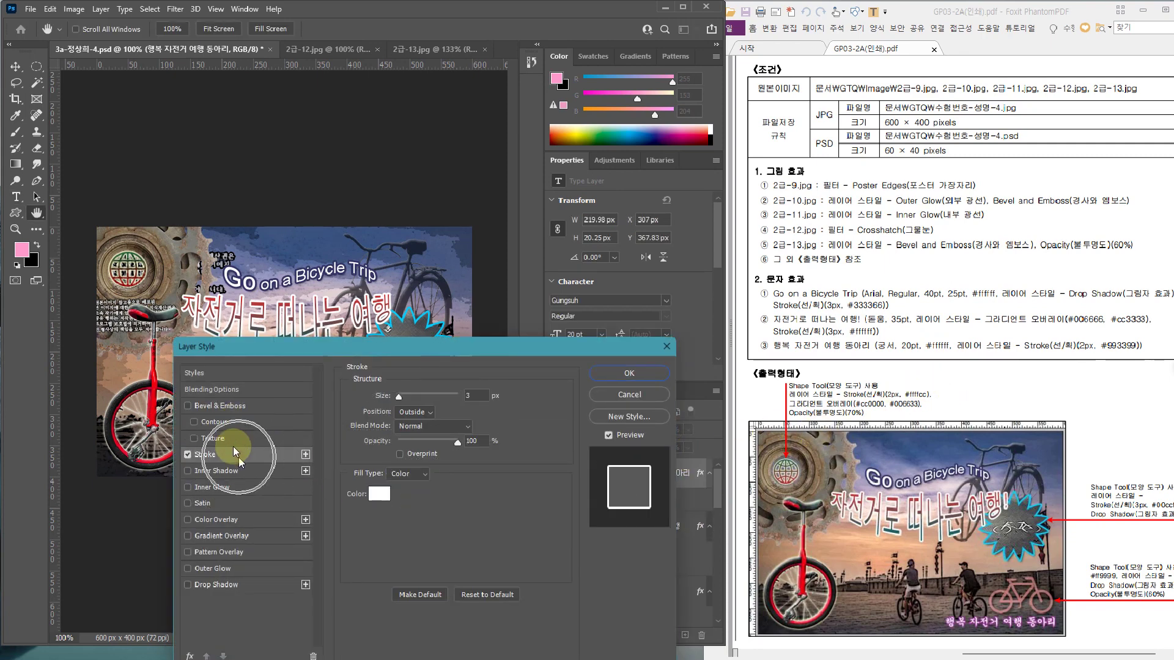
{"action": "left_click_drag", "start_coordinate": [469, 396], "coordinate": [439, 391]}
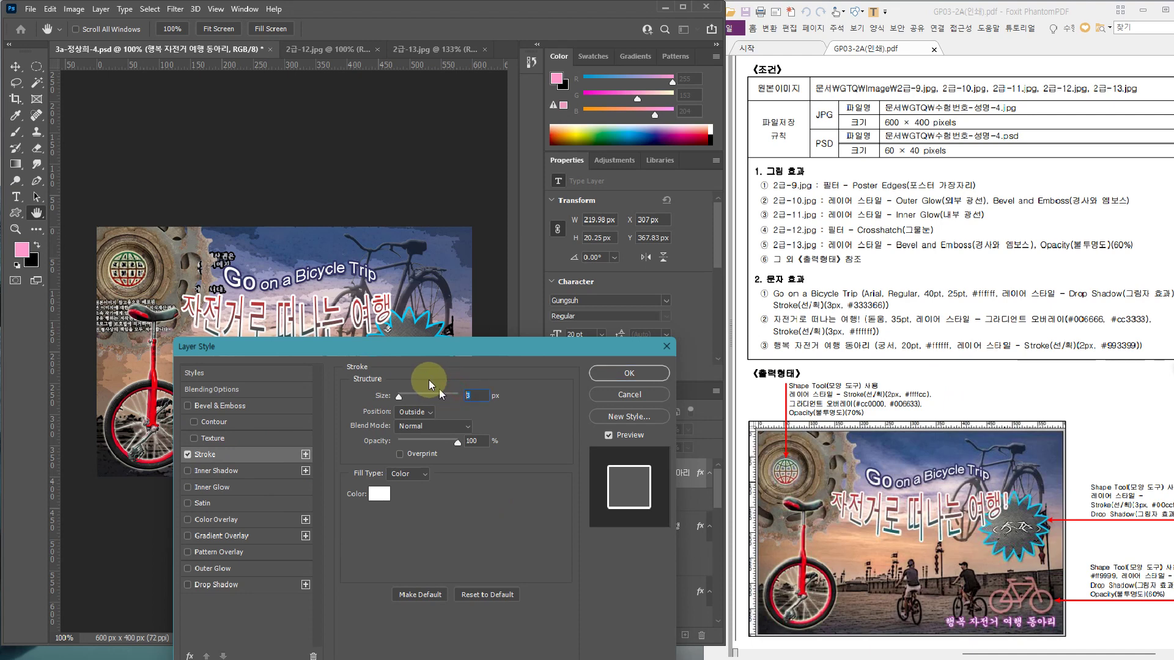
{"action": "type", "text": "2"}
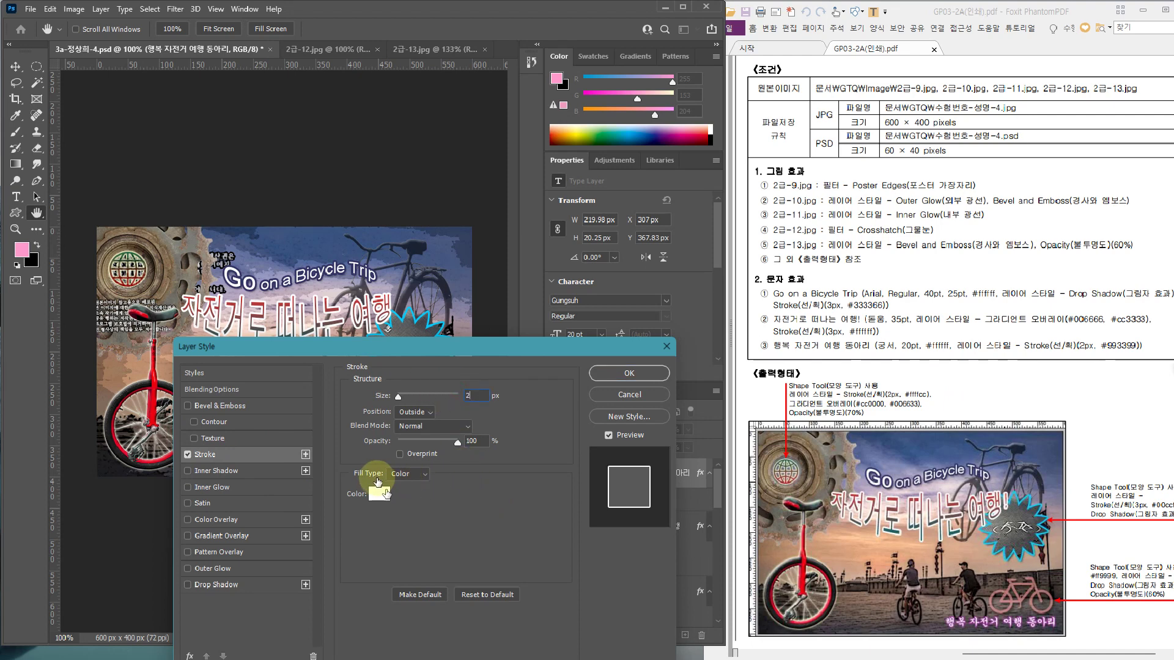
{"action": "left_click", "coordinate": [378, 492]}
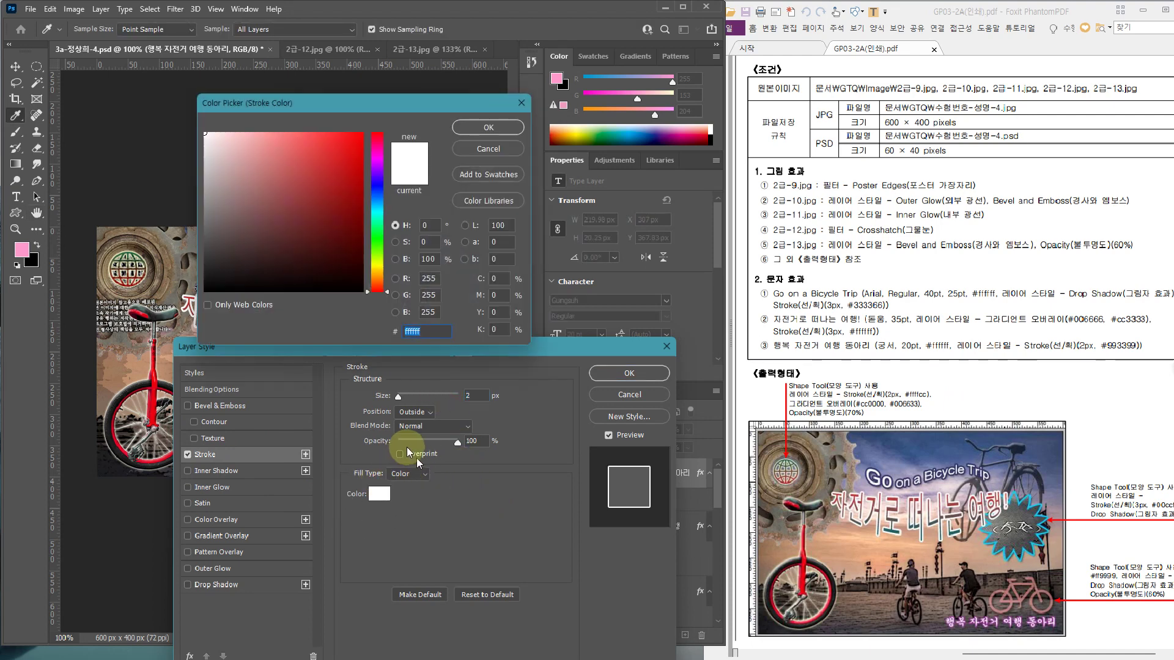
{"action": "type", "text": "993399"}
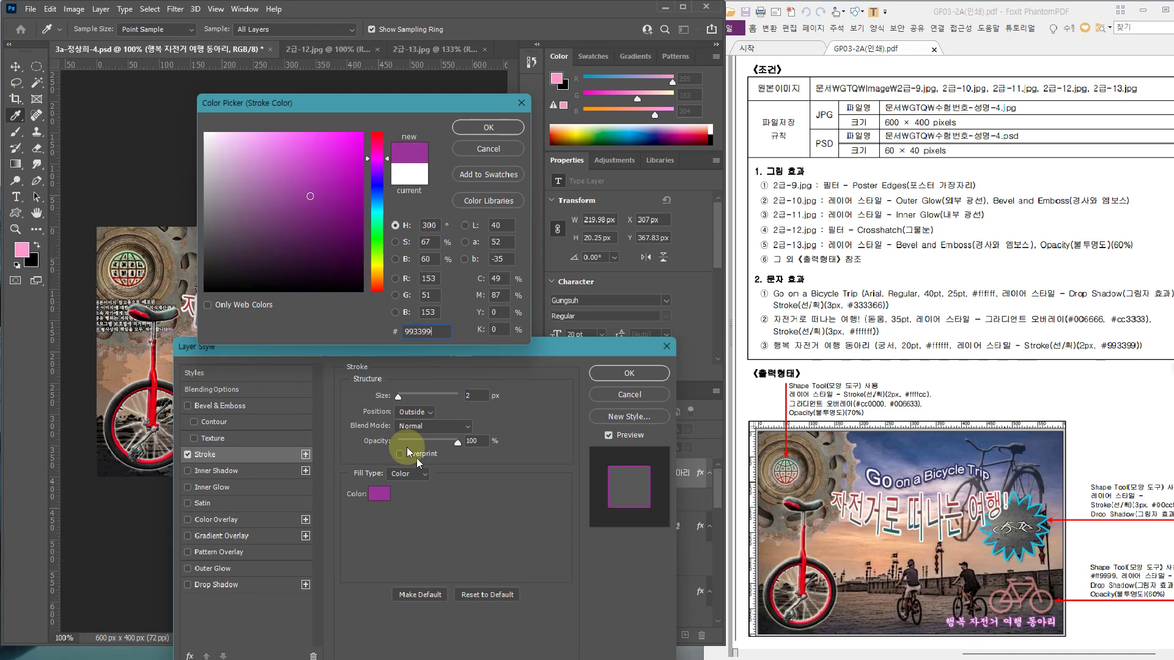
{"action": "key", "text": "Return"}
{"action": "key", "text": "Return"}
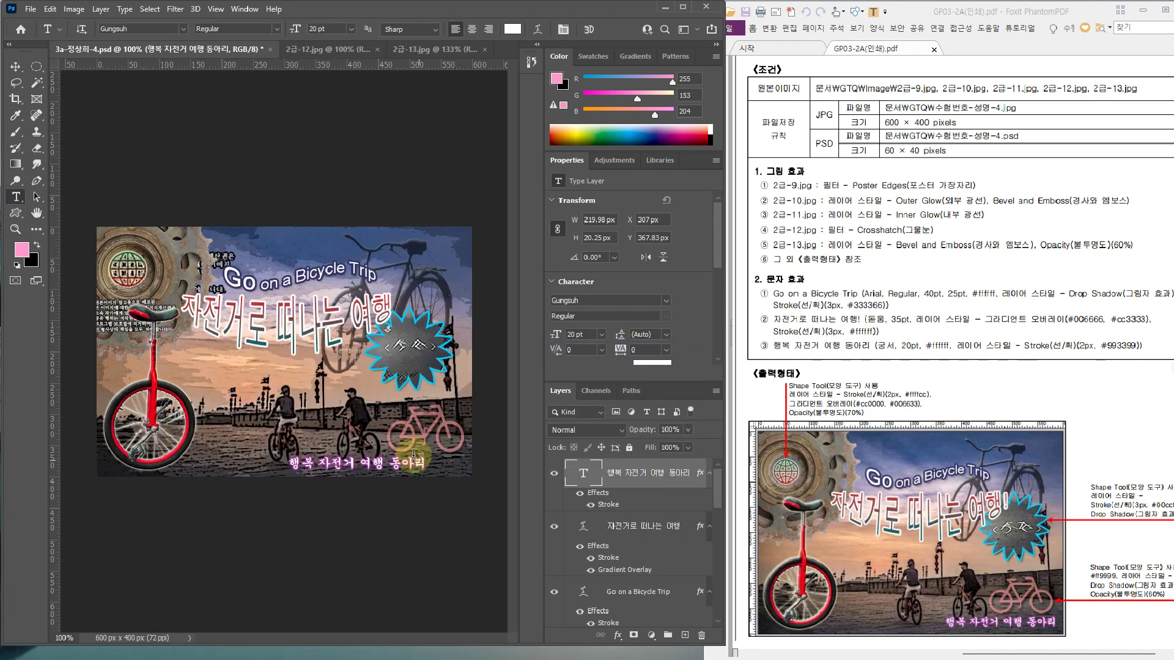
{"action": "key", "text": "ctrl+t"}
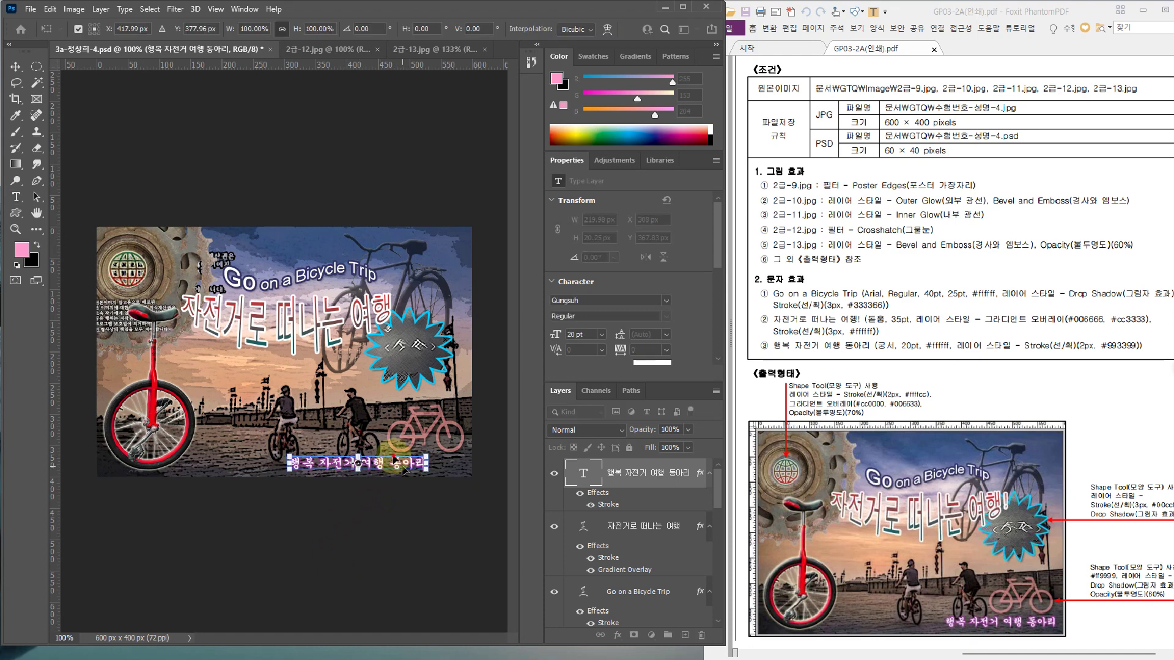
Shift the subtitle right along the bottom edge, nudge it back 3 px left, and save
{"action": "left_click_drag", "start_coordinate": [403, 470], "coordinate": [443, 473]}
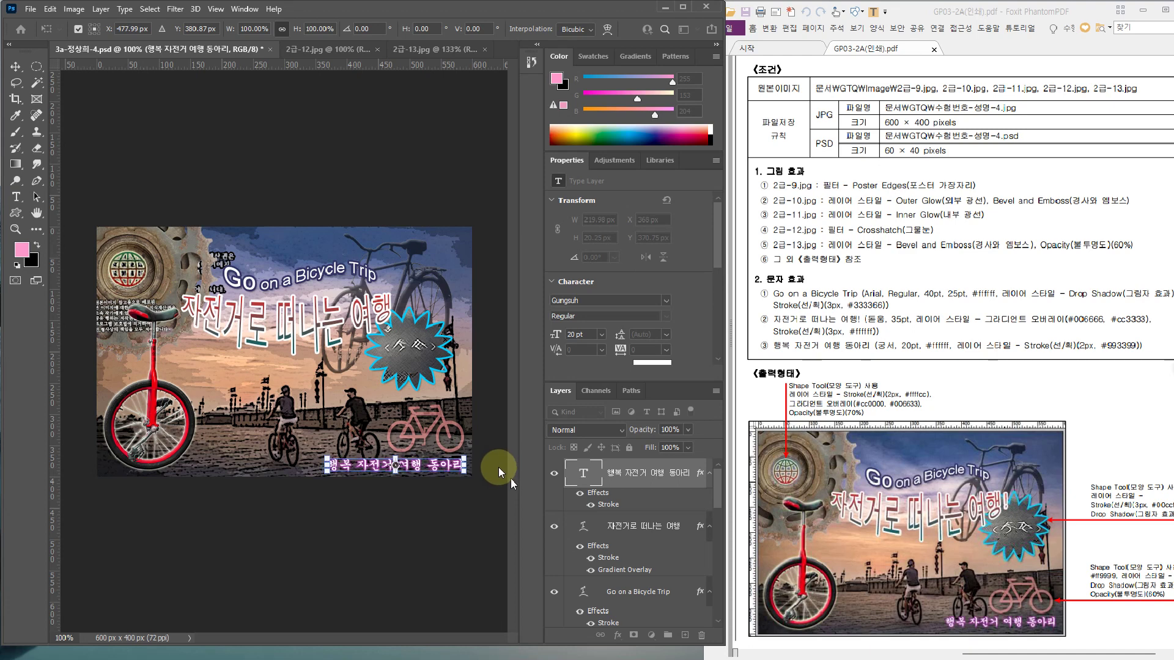
{"action": "key", "text": "Right"}
{"action": "key", "text": "Right"}
{"action": "key", "text": "Right"}
{"action": "key", "text": "Right"}
{"action": "key", "text": "Right"}
{"action": "key", "text": "Right"}
{"action": "key", "text": "Right"}
{"action": "key", "text": "Right"}
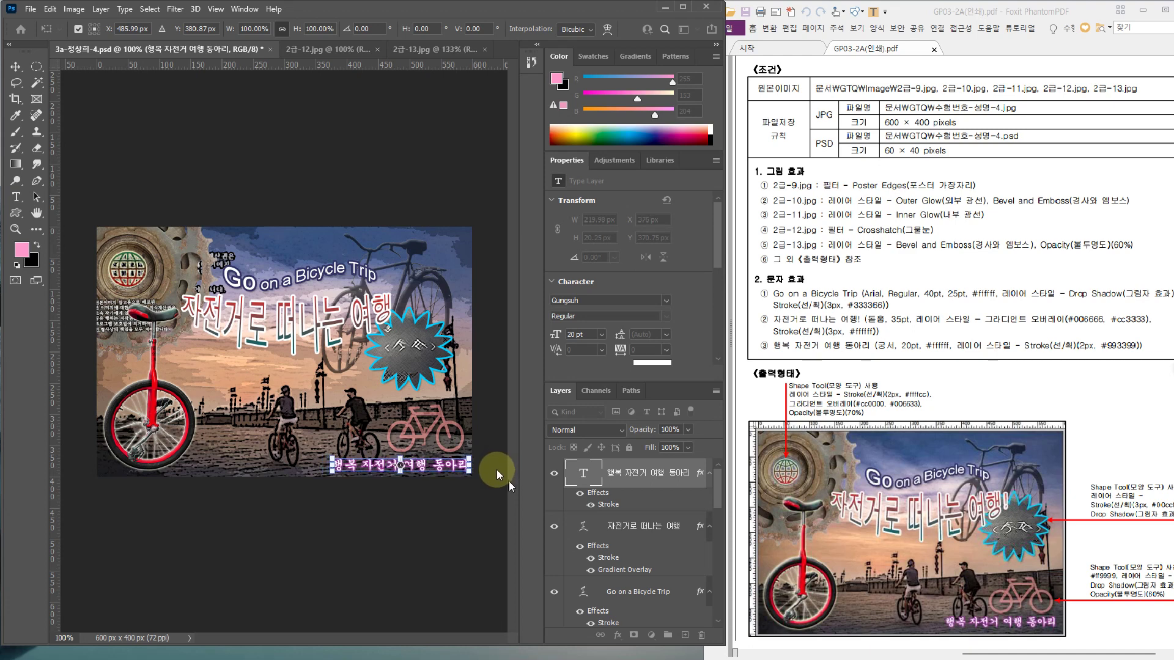
{"action": "key", "text": "Return"}
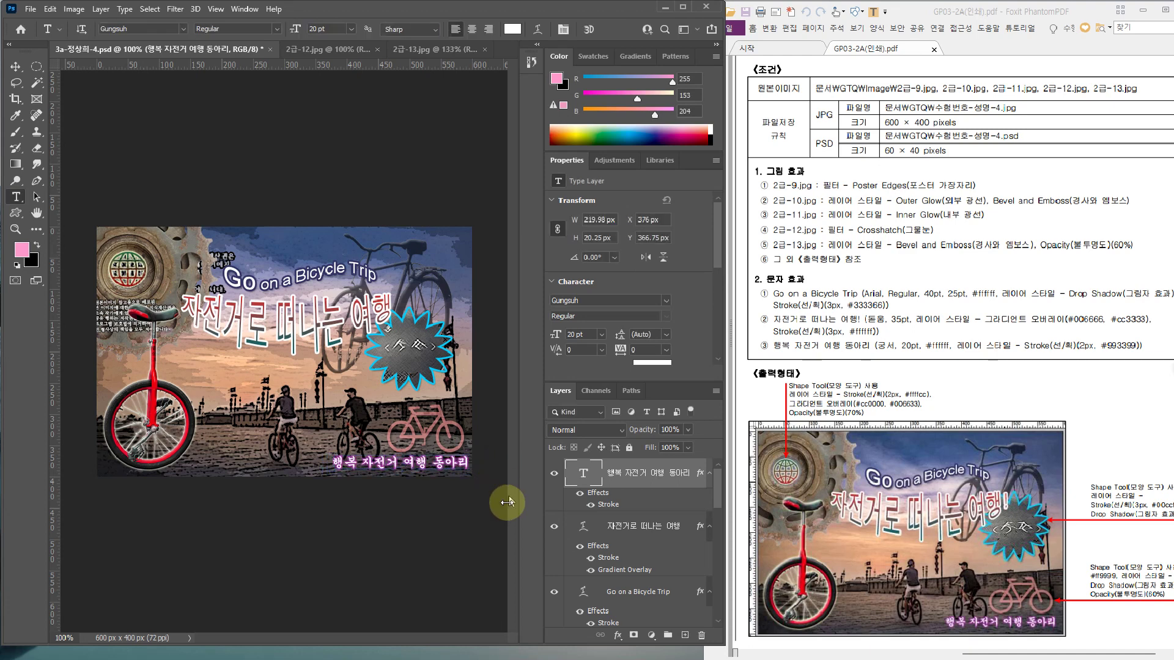
{"action": "key", "text": "ctrl+Left"}
{"action": "key", "text": "ctrl+Left"}
{"action": "key", "text": "ctrl+Left"}
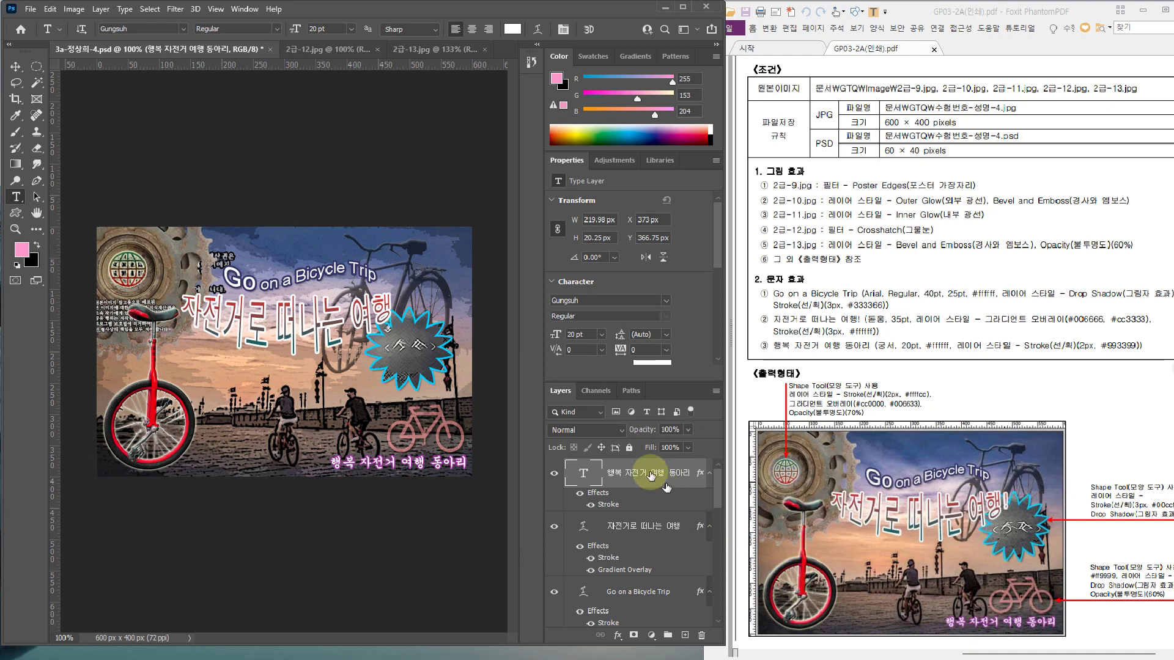
{"action": "key", "text": "ctrl+s"}
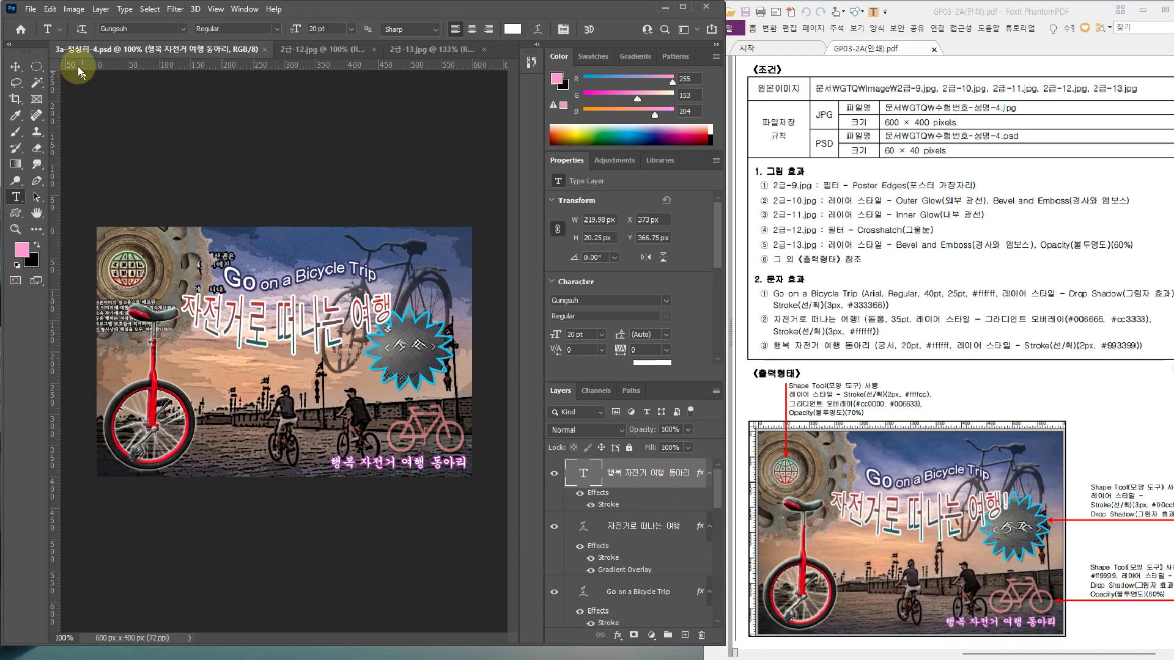
Save a JPEG copy of the composite in the GTQ folder at Quality 12 (Maximum)
{"action": "left_click", "coordinate": [31, 10]}
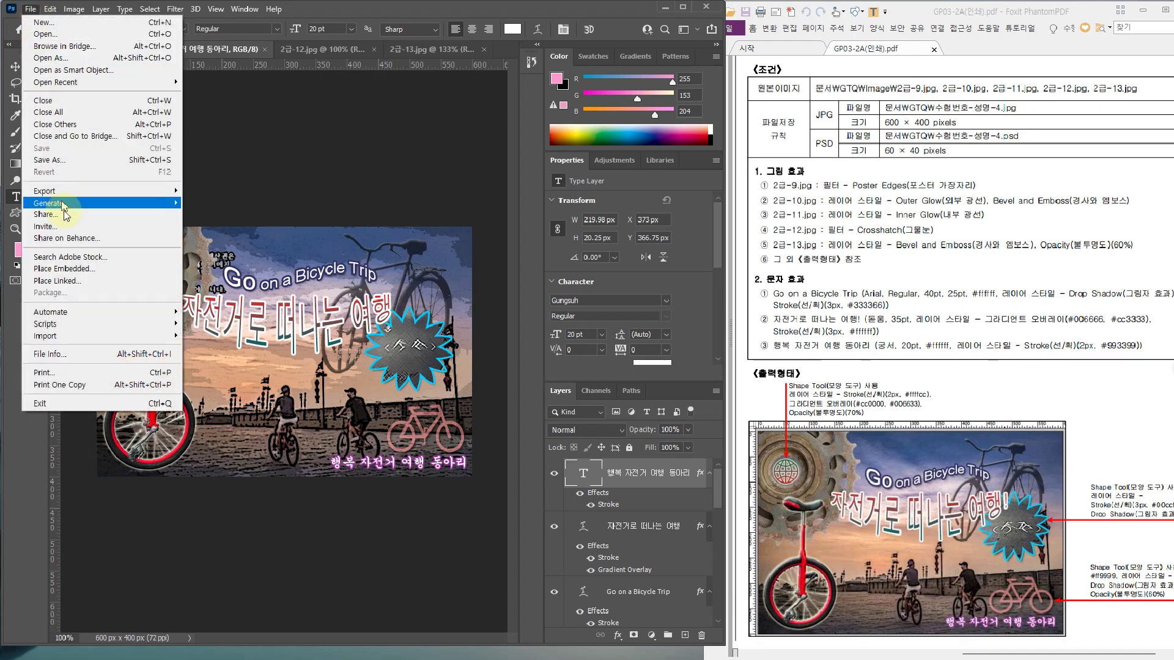
{"action": "left_click", "coordinate": [56, 162]}
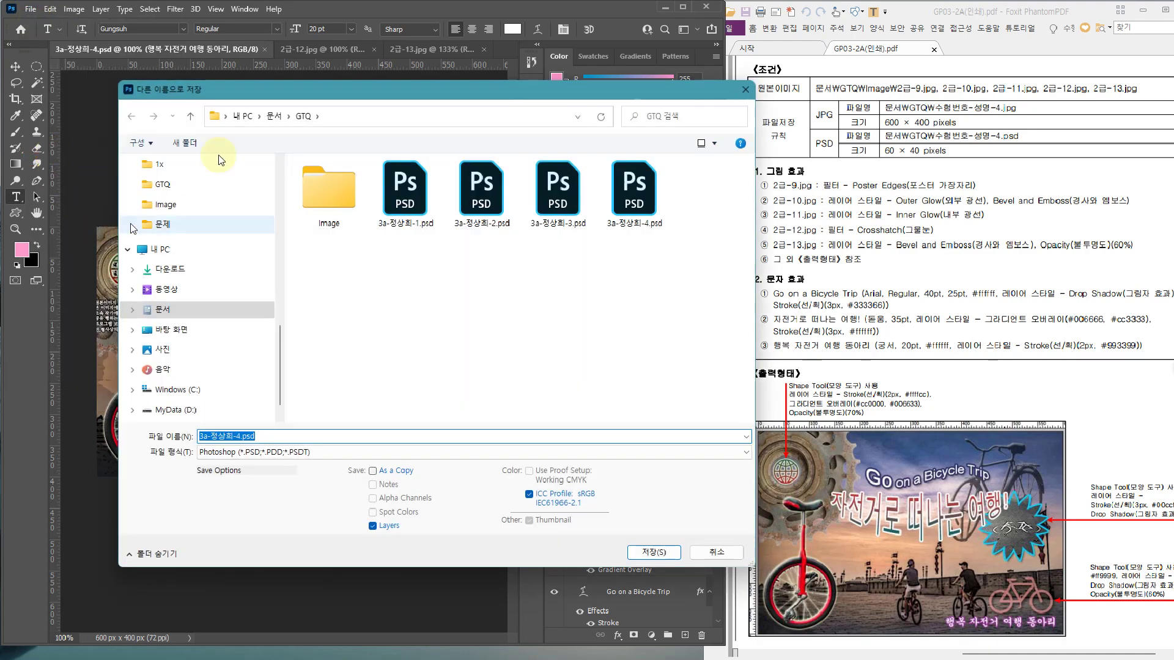
{"action": "left_click", "coordinate": [295, 117]}
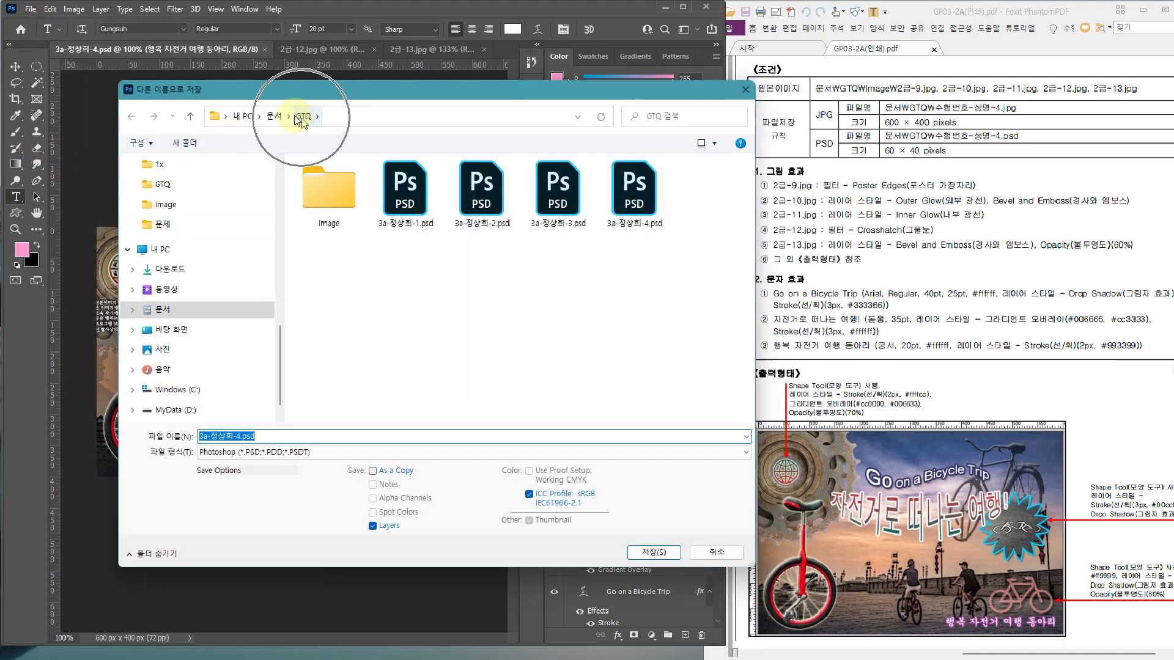
{"action": "left_click", "coordinate": [229, 452]}
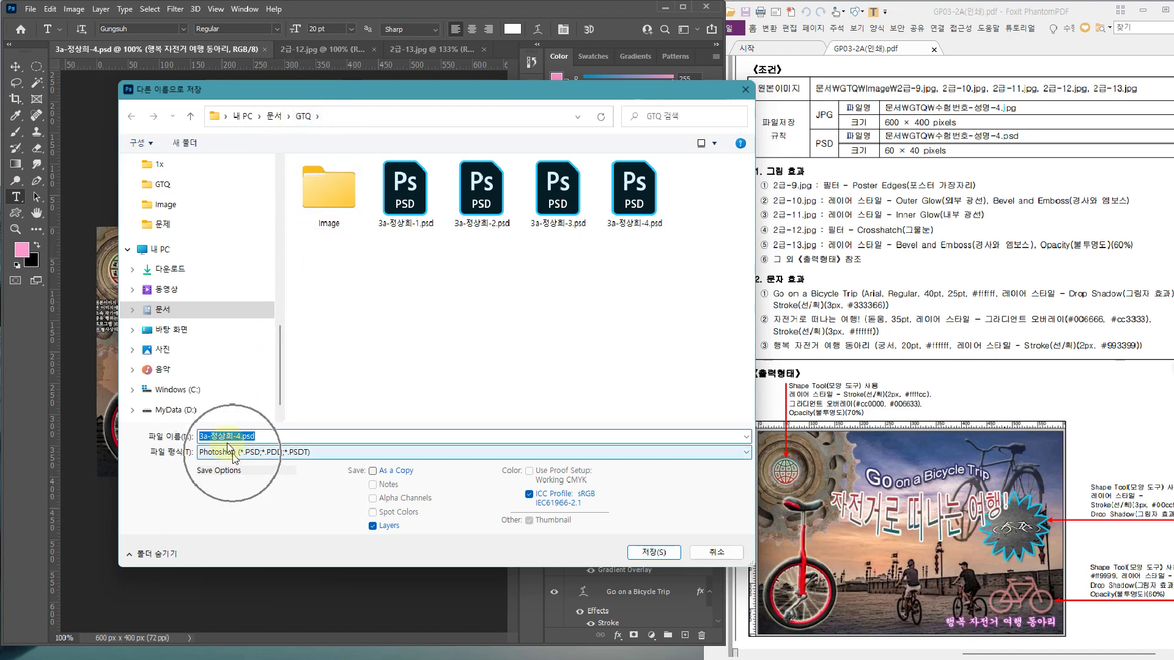
{"action": "left_click", "coordinate": [235, 549]}
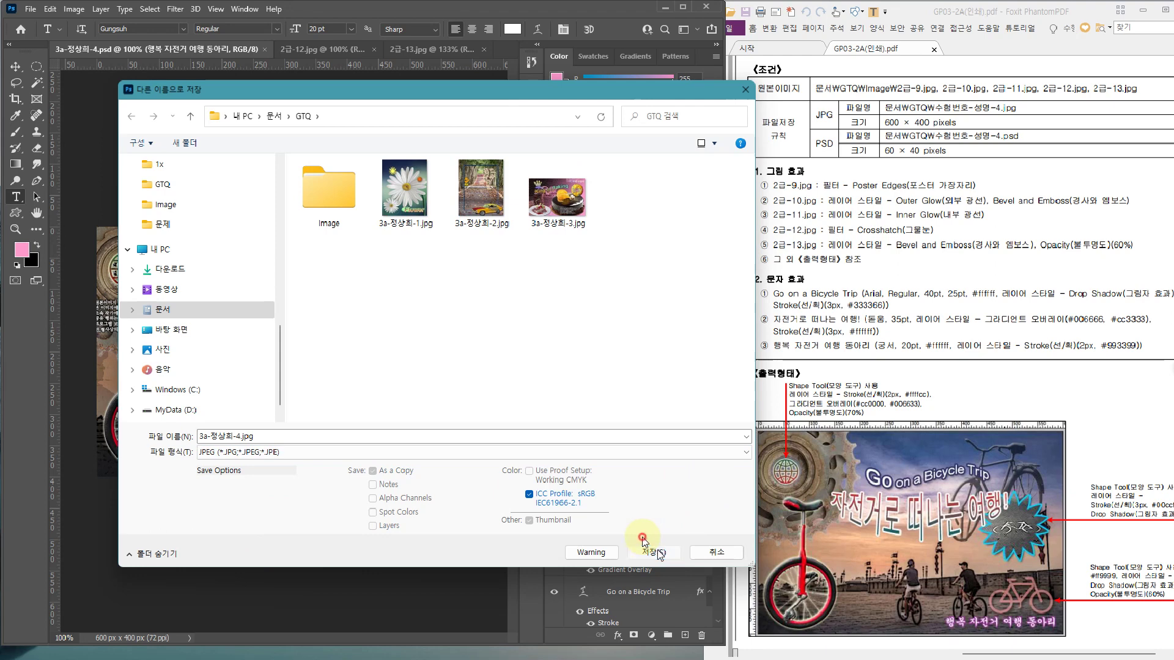
{"action": "left_click", "coordinate": [657, 549]}
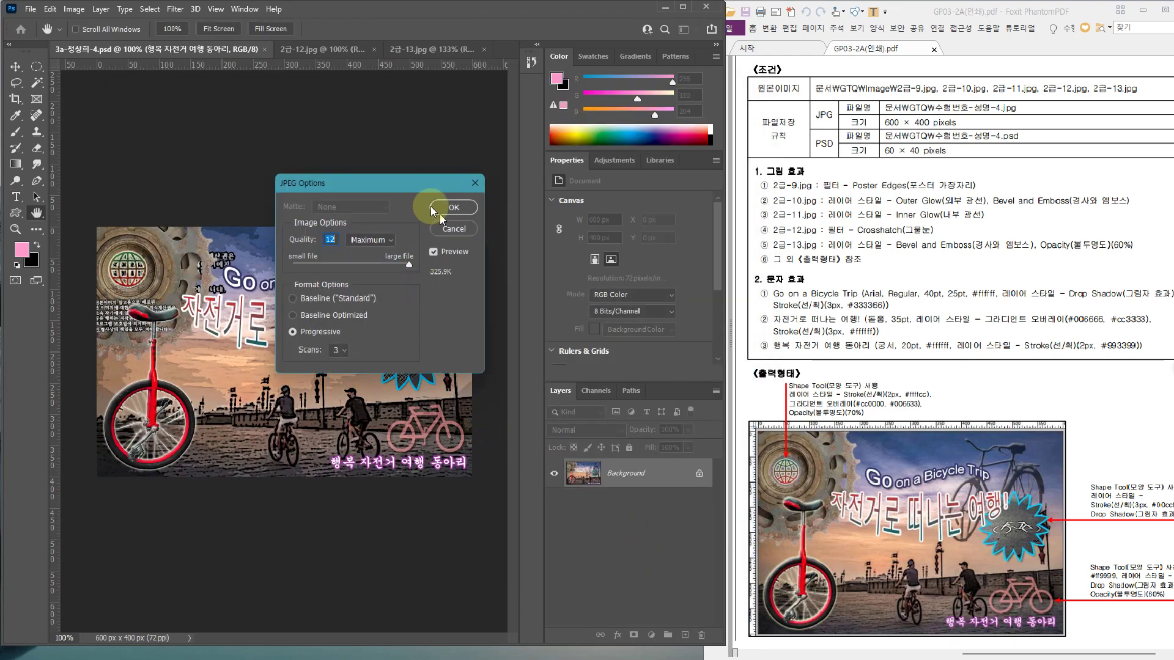
{"action": "left_click", "coordinate": [431, 204]}
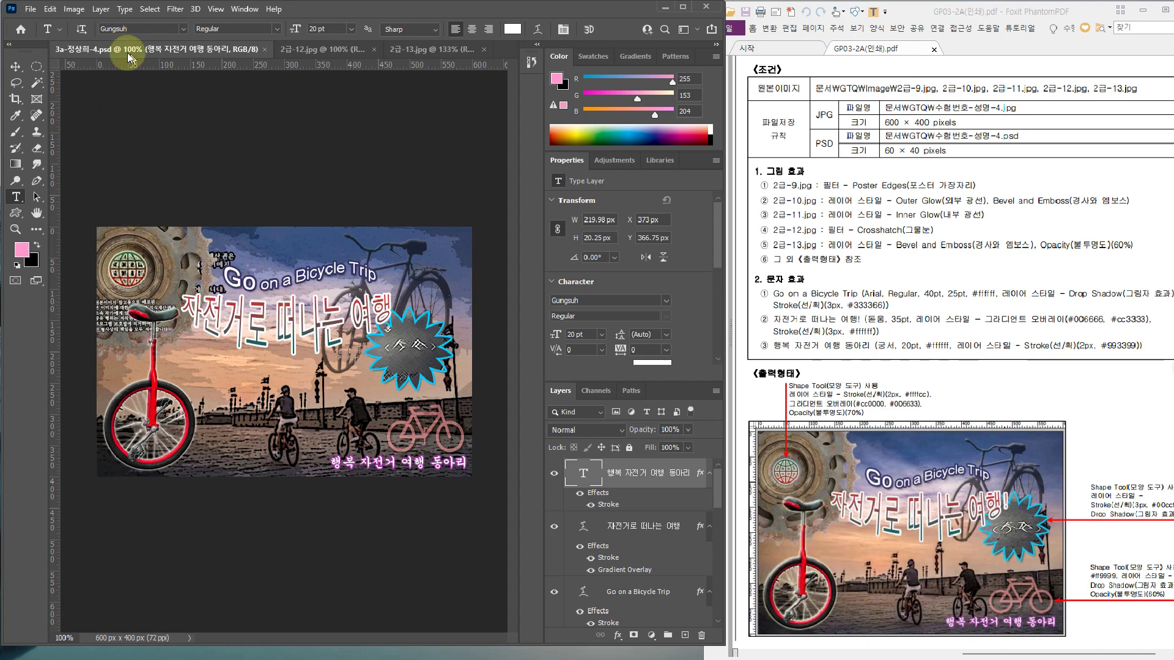
Resize the image to 60 px wide by 40 px high at 72 pixels/inch
{"action": "key", "text": "ctrl+2"}
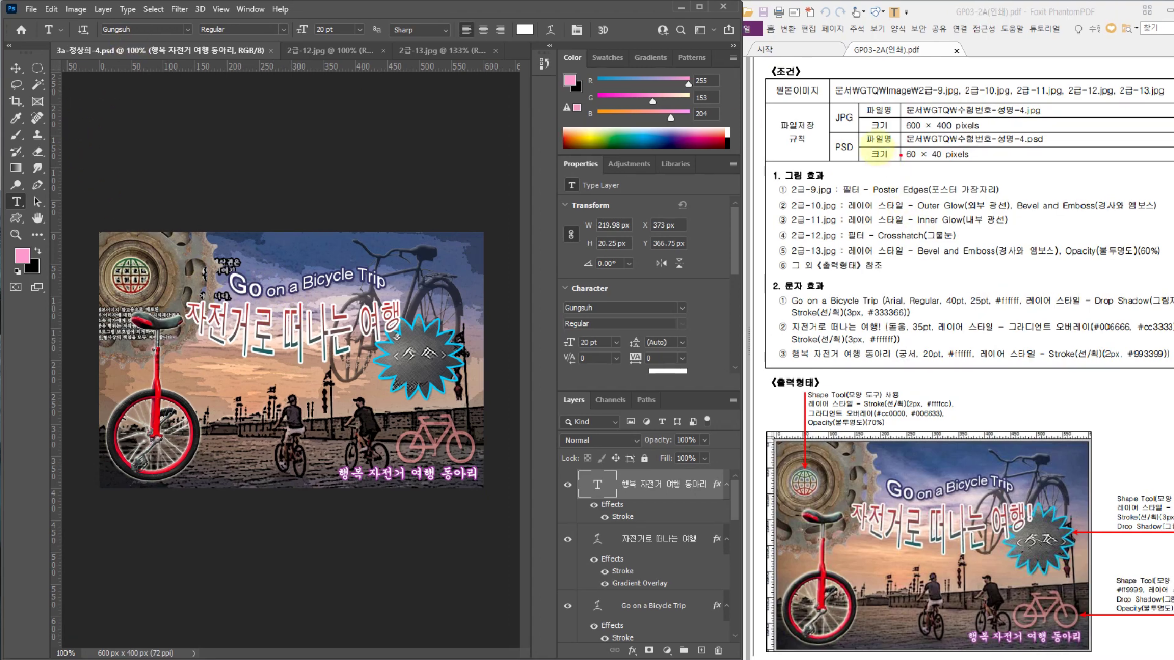
{"action": "left_click_drag", "start_coordinate": [878, 147], "coordinate": [946, 162]}
{"action": "key", "text": "Escape"}
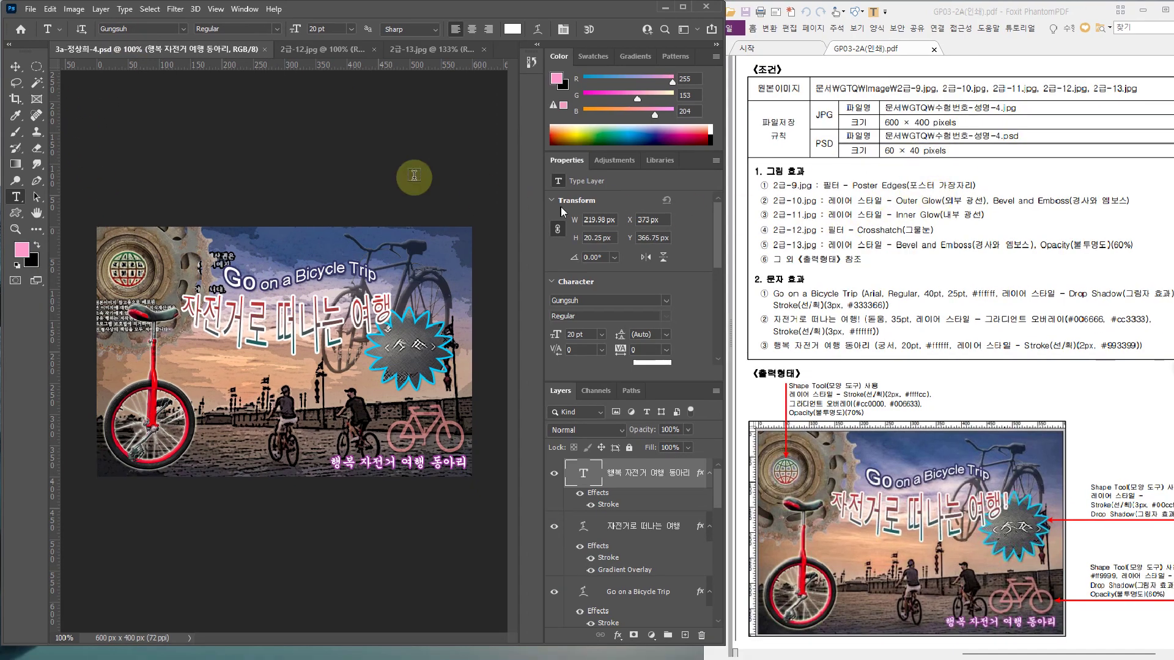
{"action": "left_click", "coordinate": [82, 12]}
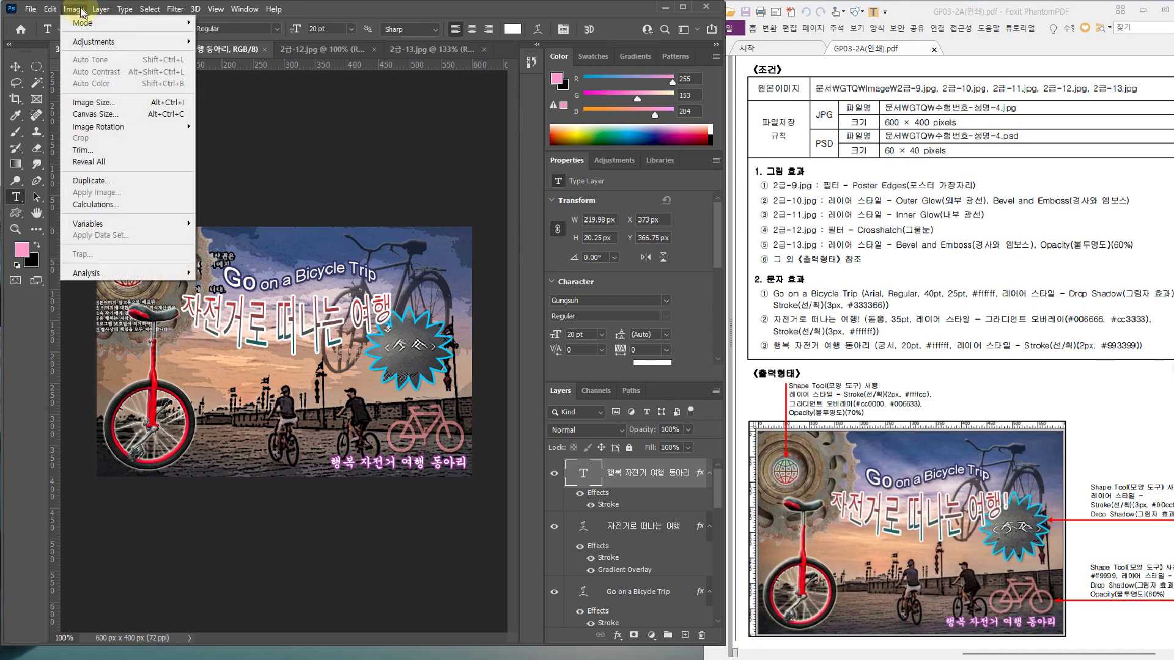
{"action": "left_click", "coordinate": [102, 105]}
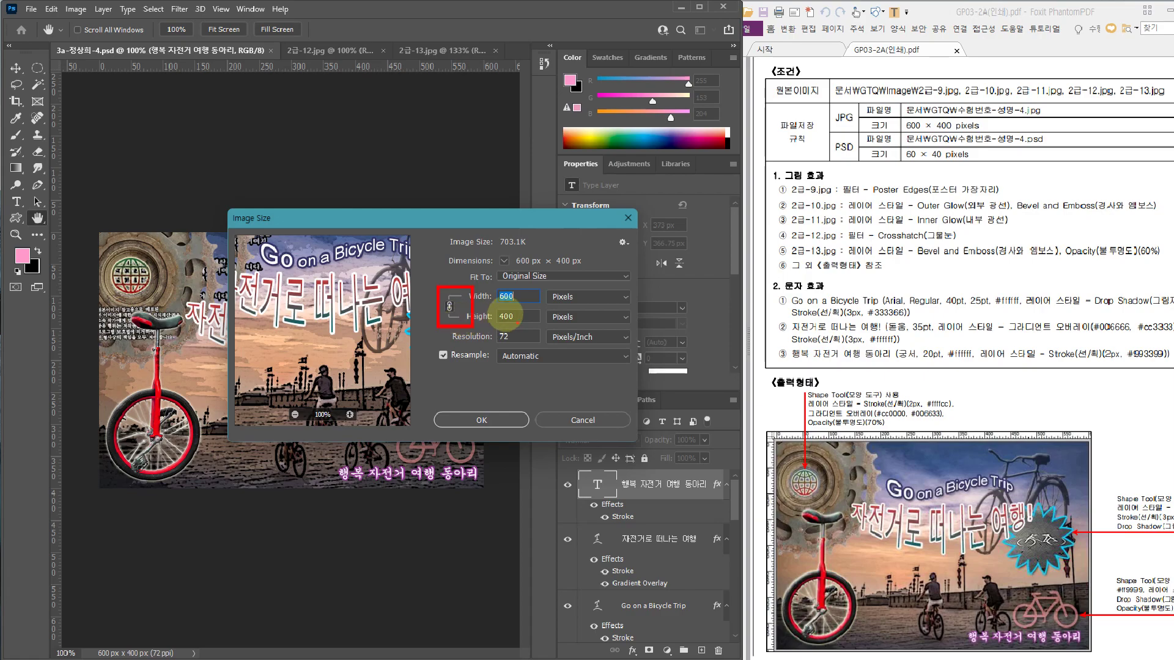
{"action": "left_click", "coordinate": [503, 295]}
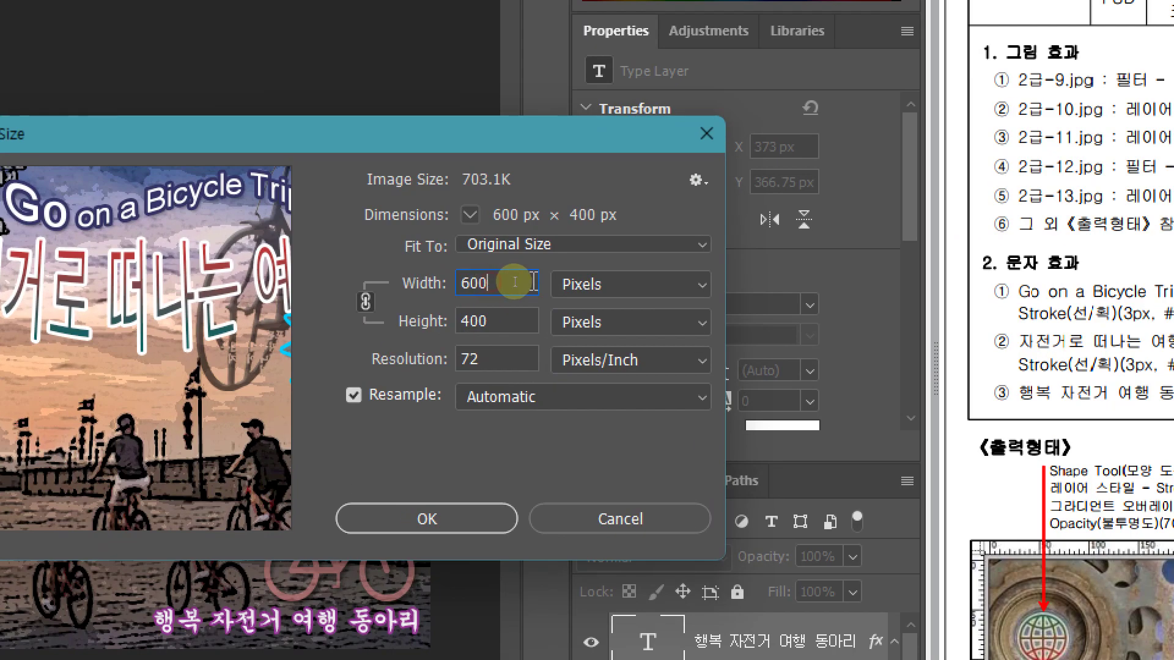
{"action": "key", "text": "BackSpace"}
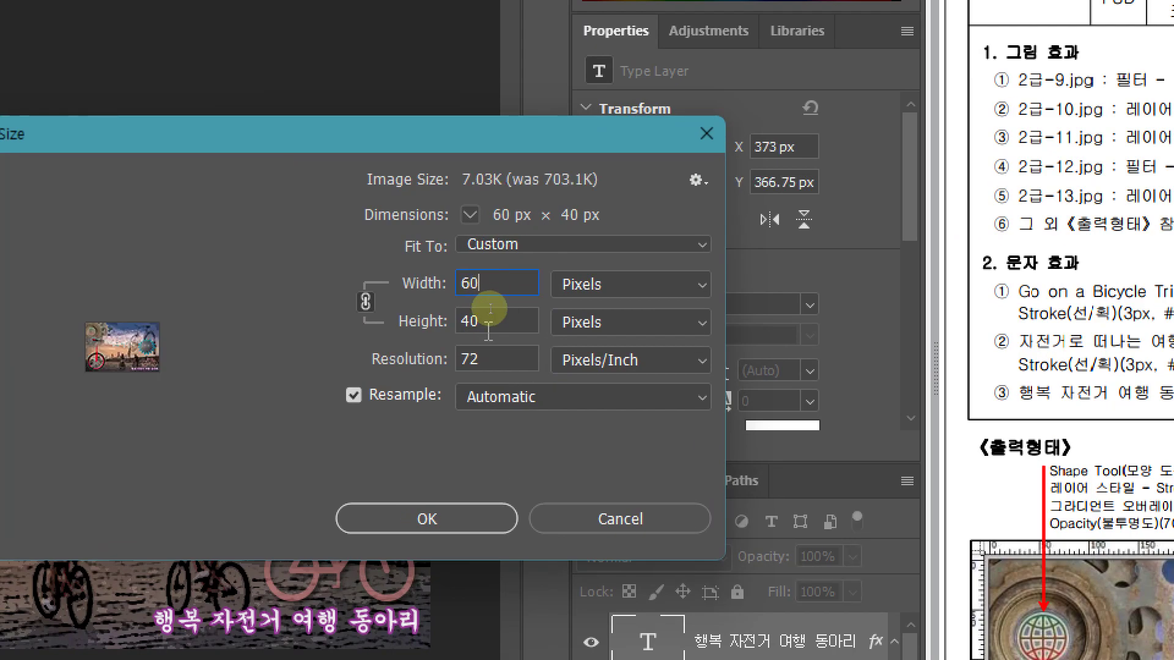
{"action": "key", "text": "ctrl+2"}
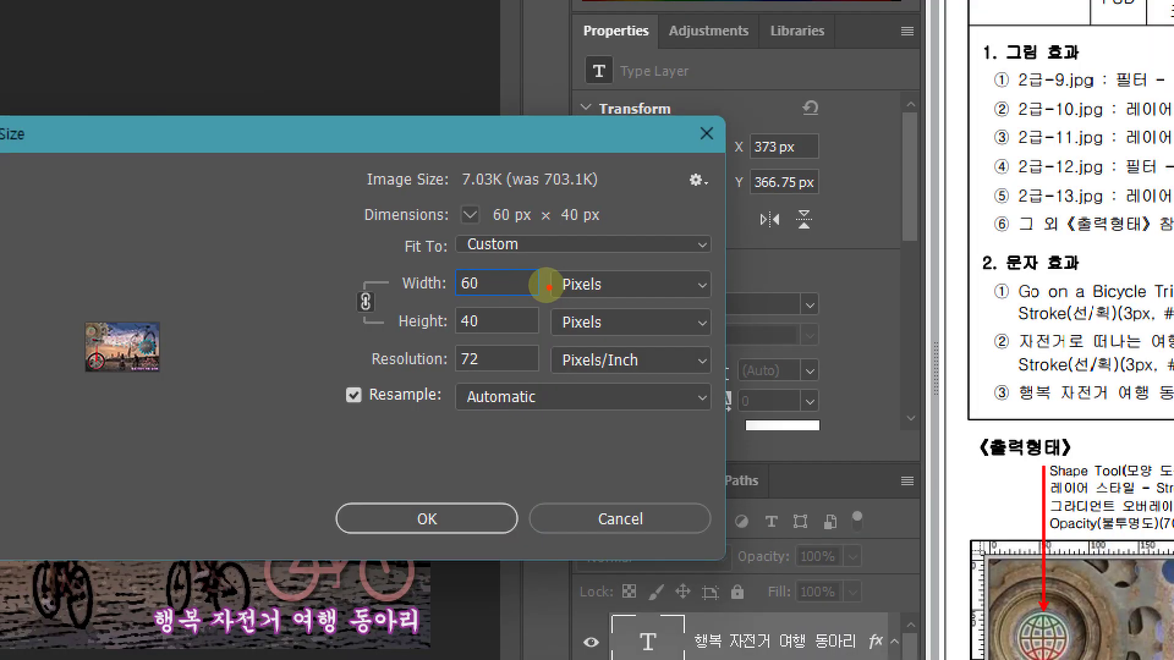
{"action": "left_click_drag", "start_coordinate": [546, 276], "coordinate": [586, 289]}
{"action": "left_click_drag", "start_coordinate": [566, 305], "coordinate": [604, 327]}
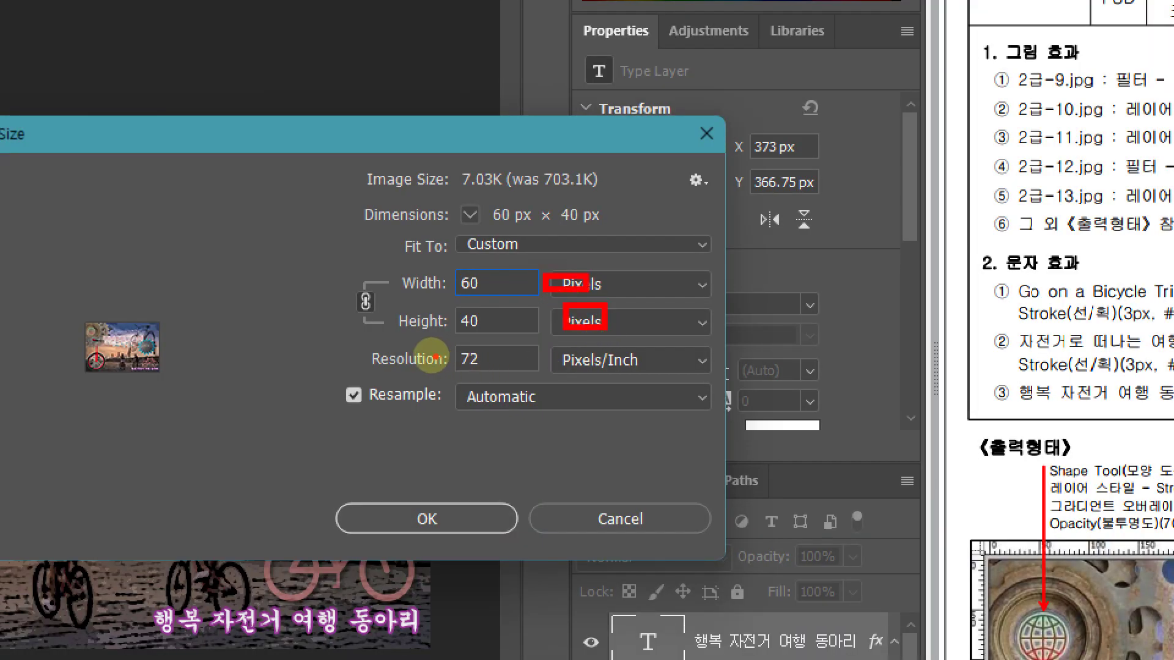
{"action": "left_click_drag", "start_coordinate": [374, 347], "coordinate": [659, 370]}
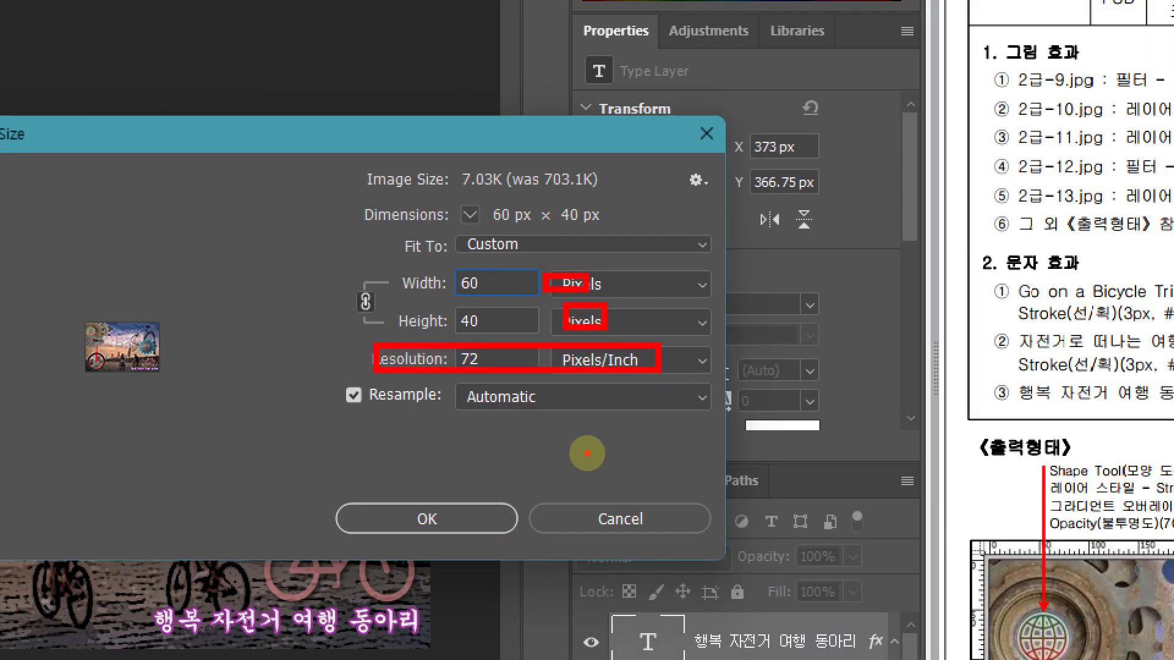
{"action": "mouse_move", "coordinate": [455, 523]}
{"action": "left_mouse_down"}
{"action": "mouse_move", "coordinate": [414, 527]}
{"action": "mouse_move", "coordinate": [437, 491]}
{"action": "mouse_move", "coordinate": [450, 521]}
{"action": "mouse_move", "coordinate": [515, 470]}
{"action": "left_mouse_up"}
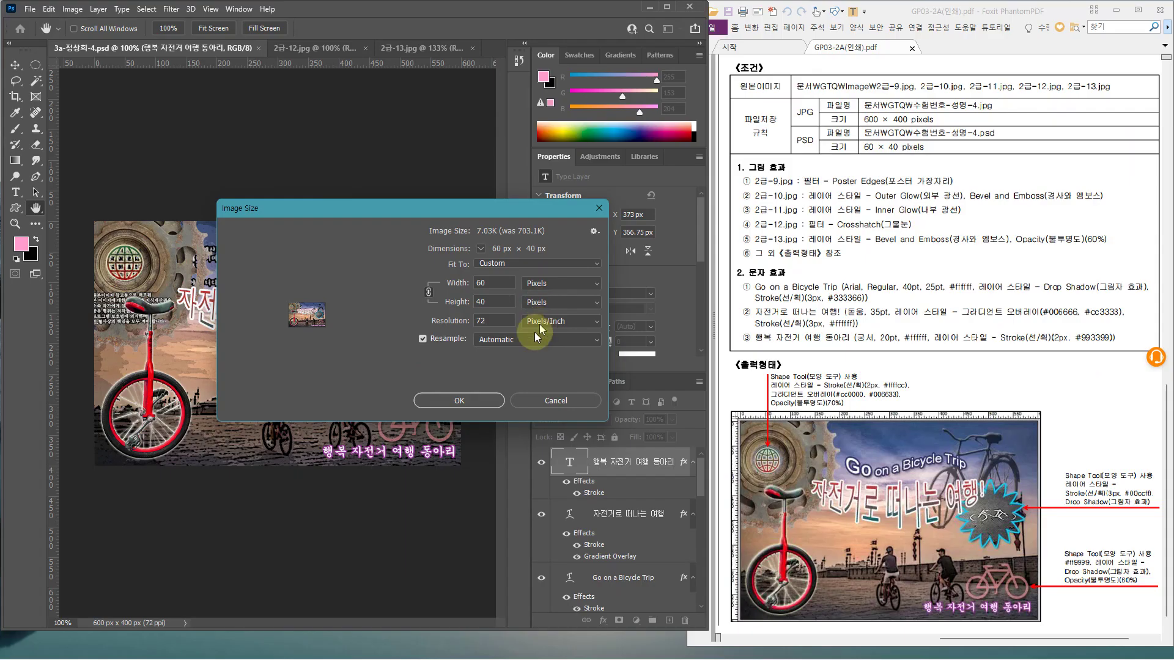
{"action": "left_click", "coordinate": [440, 521]}
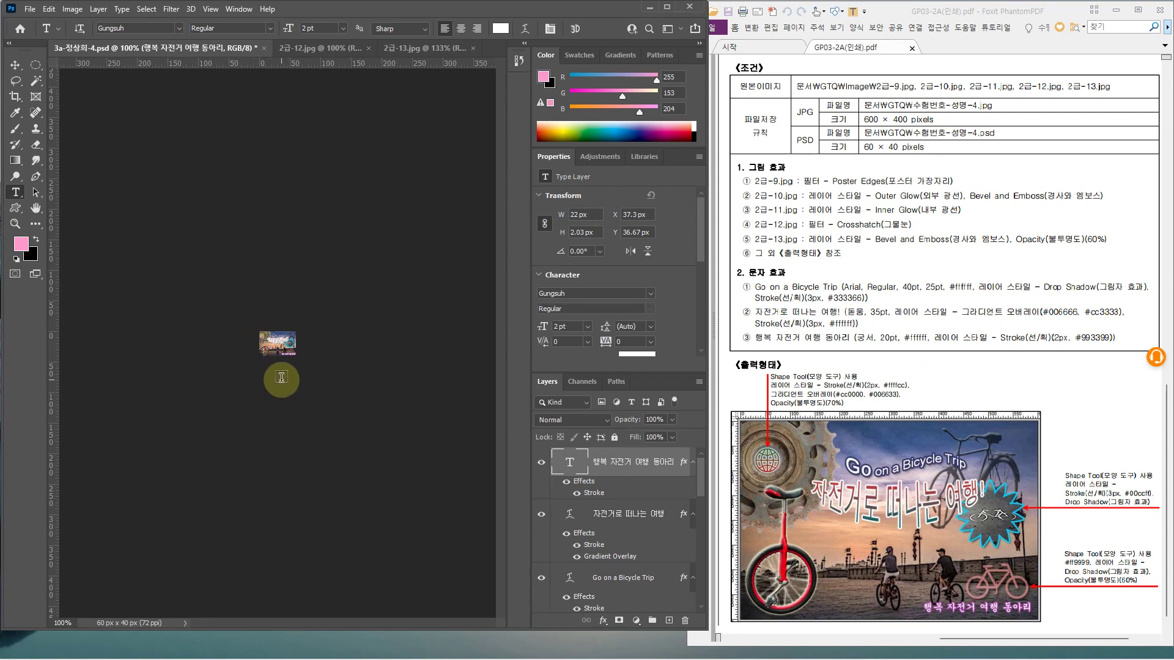
Save the 60 × 40 px layered document over the PSD file with Ctrl+S
{"action": "key", "text": "ctrl+s"}
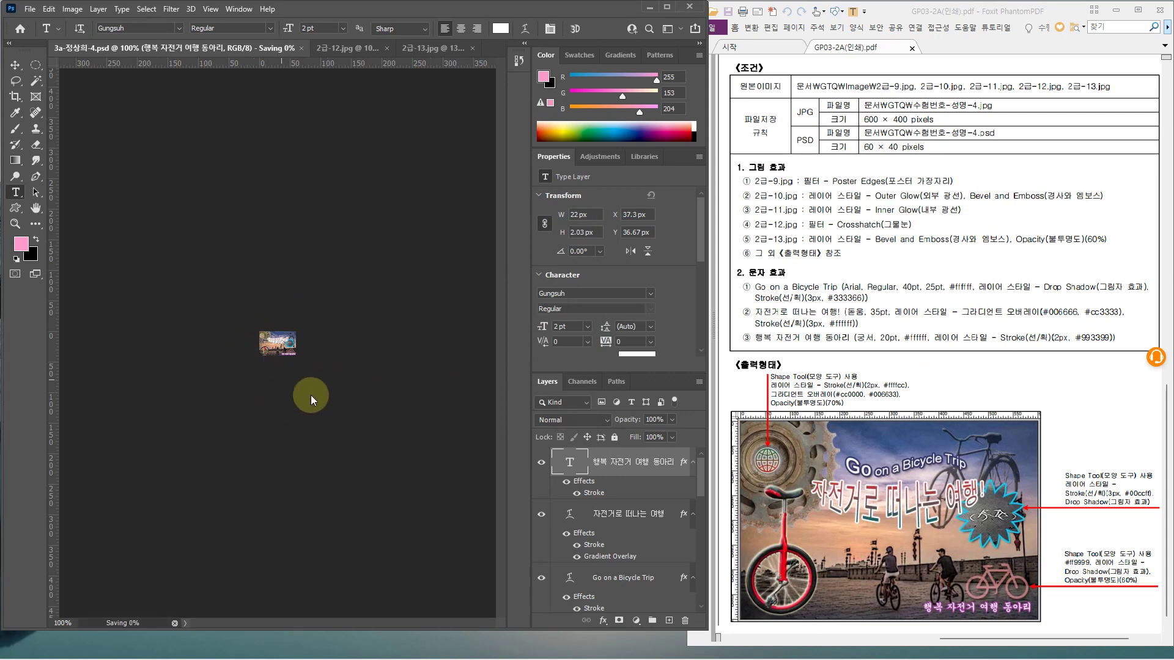
{"action": "left_click_drag", "start_coordinate": [378, 340], "coordinate": [412, 379]}
{"action": "mouse_move", "coordinate": [335, 355]}
{"action": "left_mouse_down"}
{"action": "mouse_move", "coordinate": [376, 437]}
{"action": "mouse_move", "coordinate": [380, 519]}
{"action": "mouse_move", "coordinate": [323, 497]}
{"action": "left_mouse_up"}
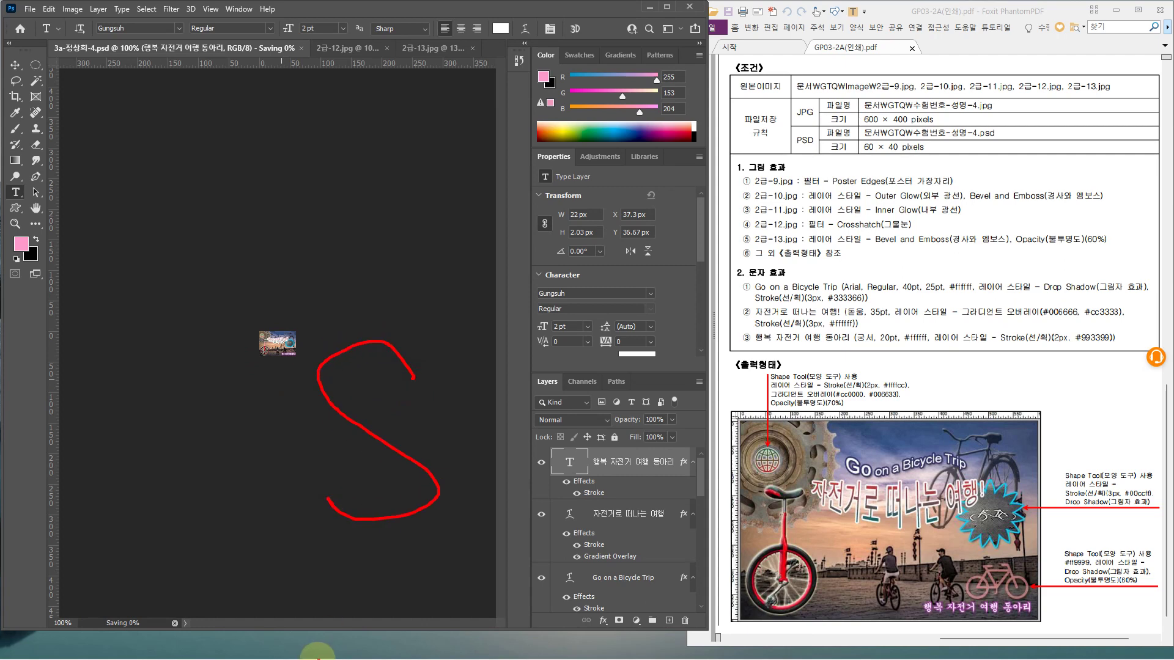
{"action": "key", "text": "Escape"}
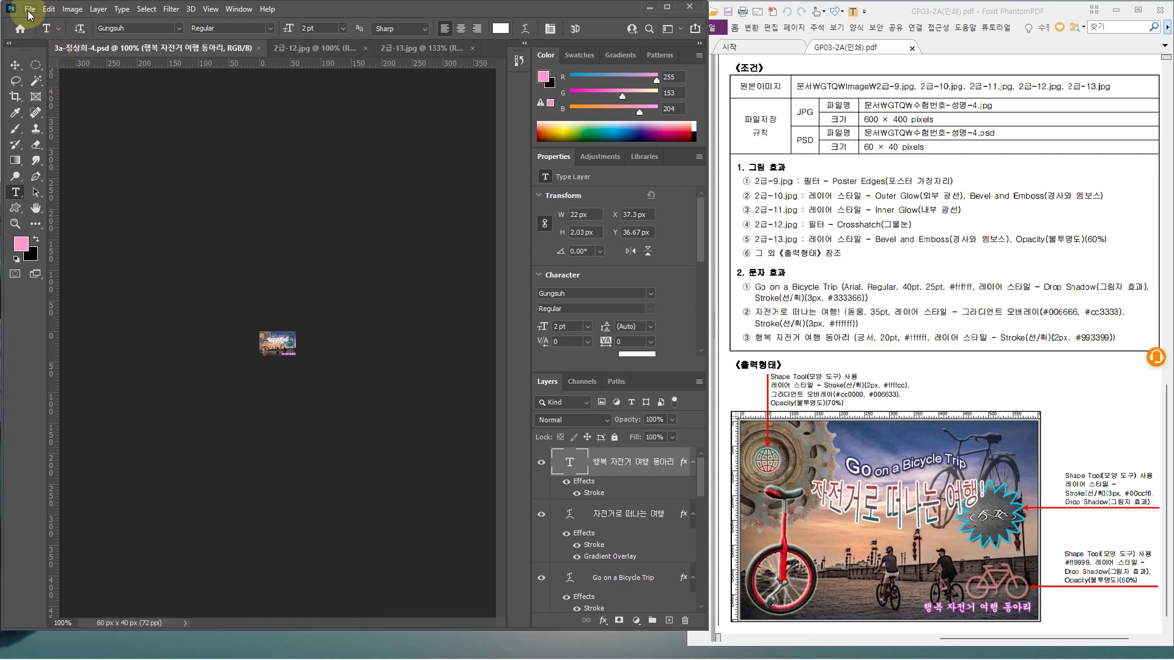
{"action": "left_click", "coordinate": [29, 8]}
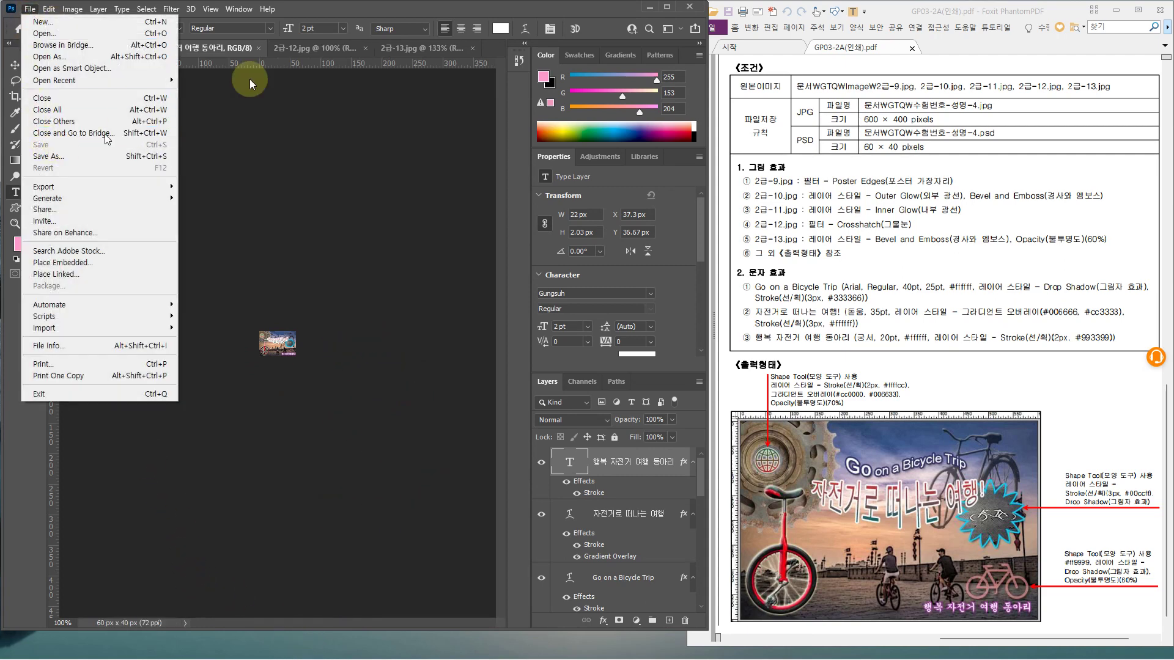
{"action": "left_click", "coordinate": [406, 10]}
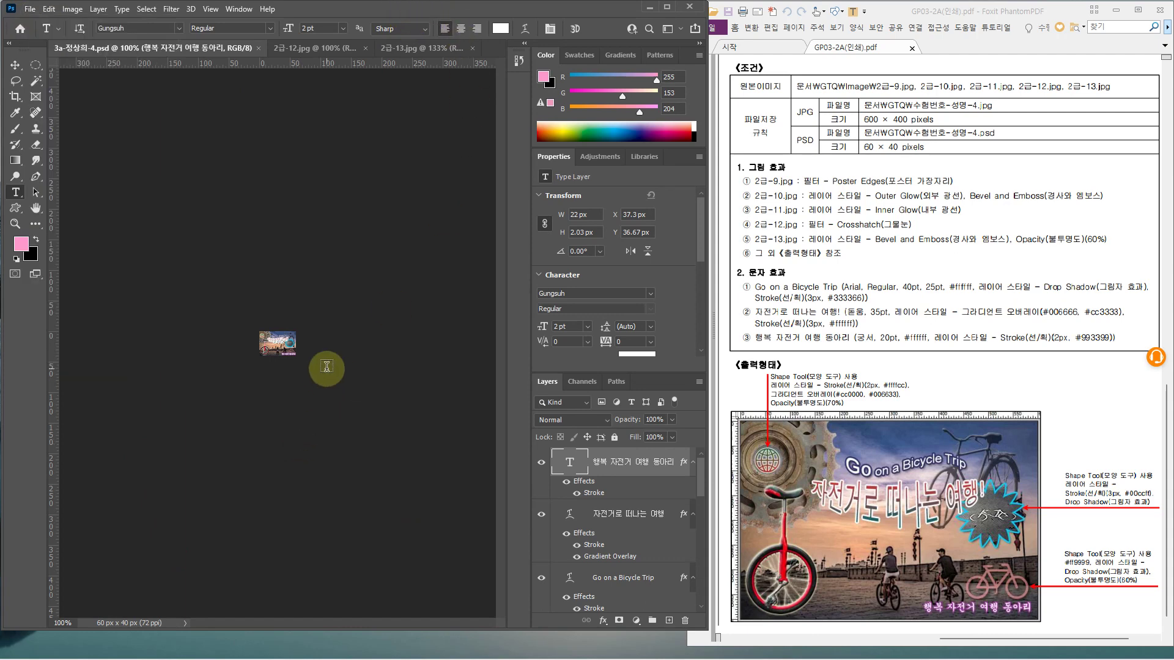